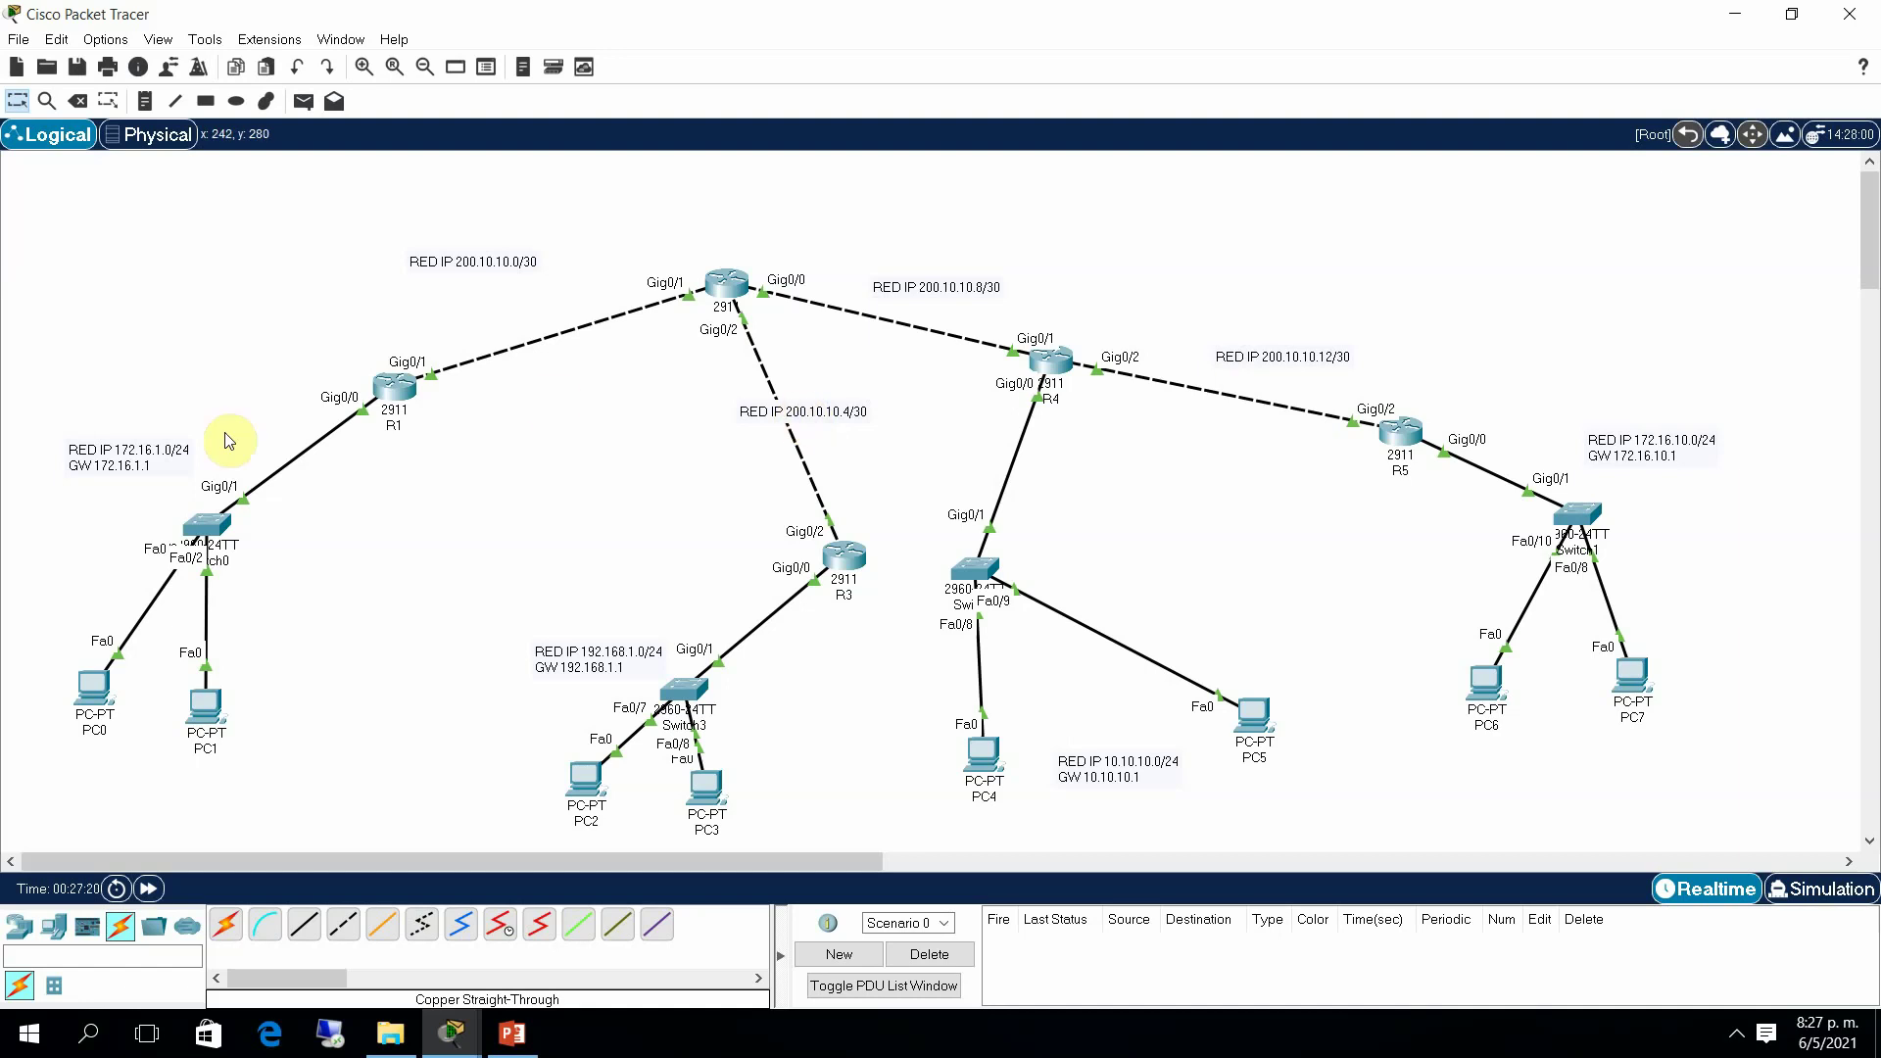
Step: Open router R1's command line in a wider window and enter global configuration mode
click(390, 384)
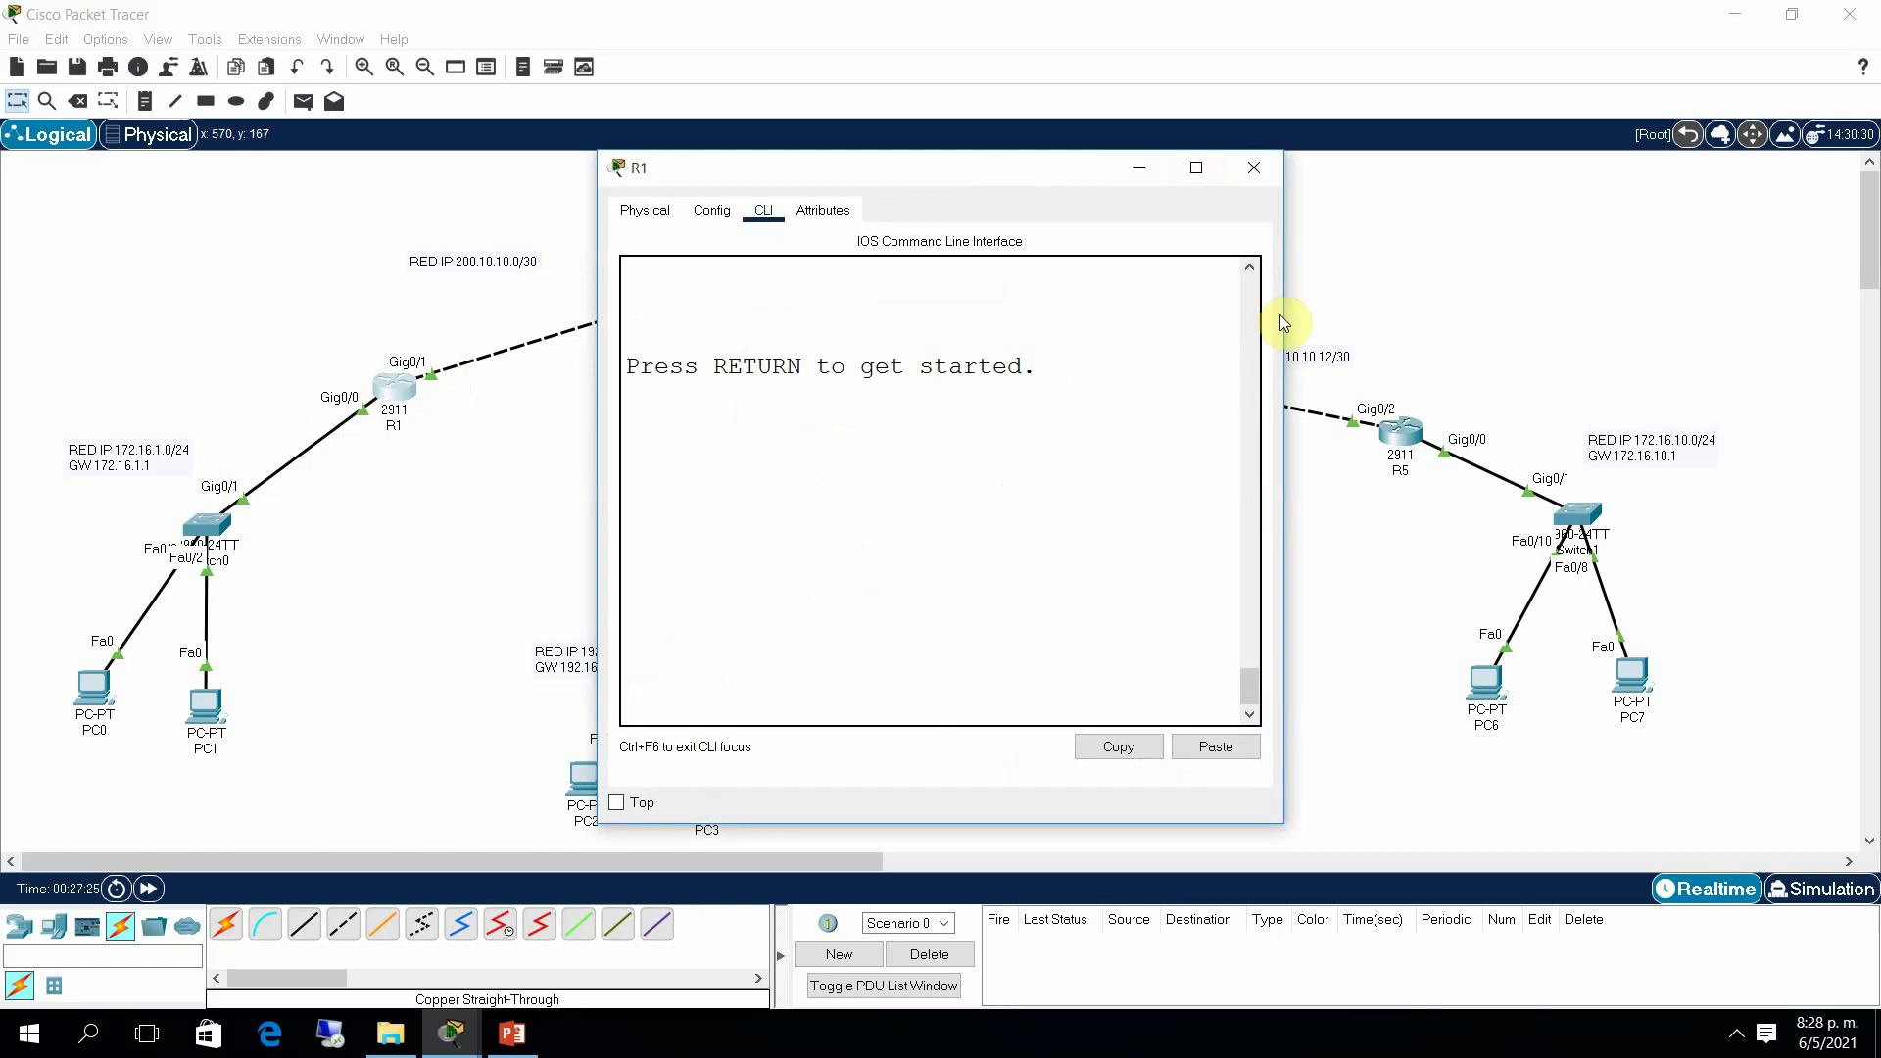
drag(1284, 320, 1329, 324)
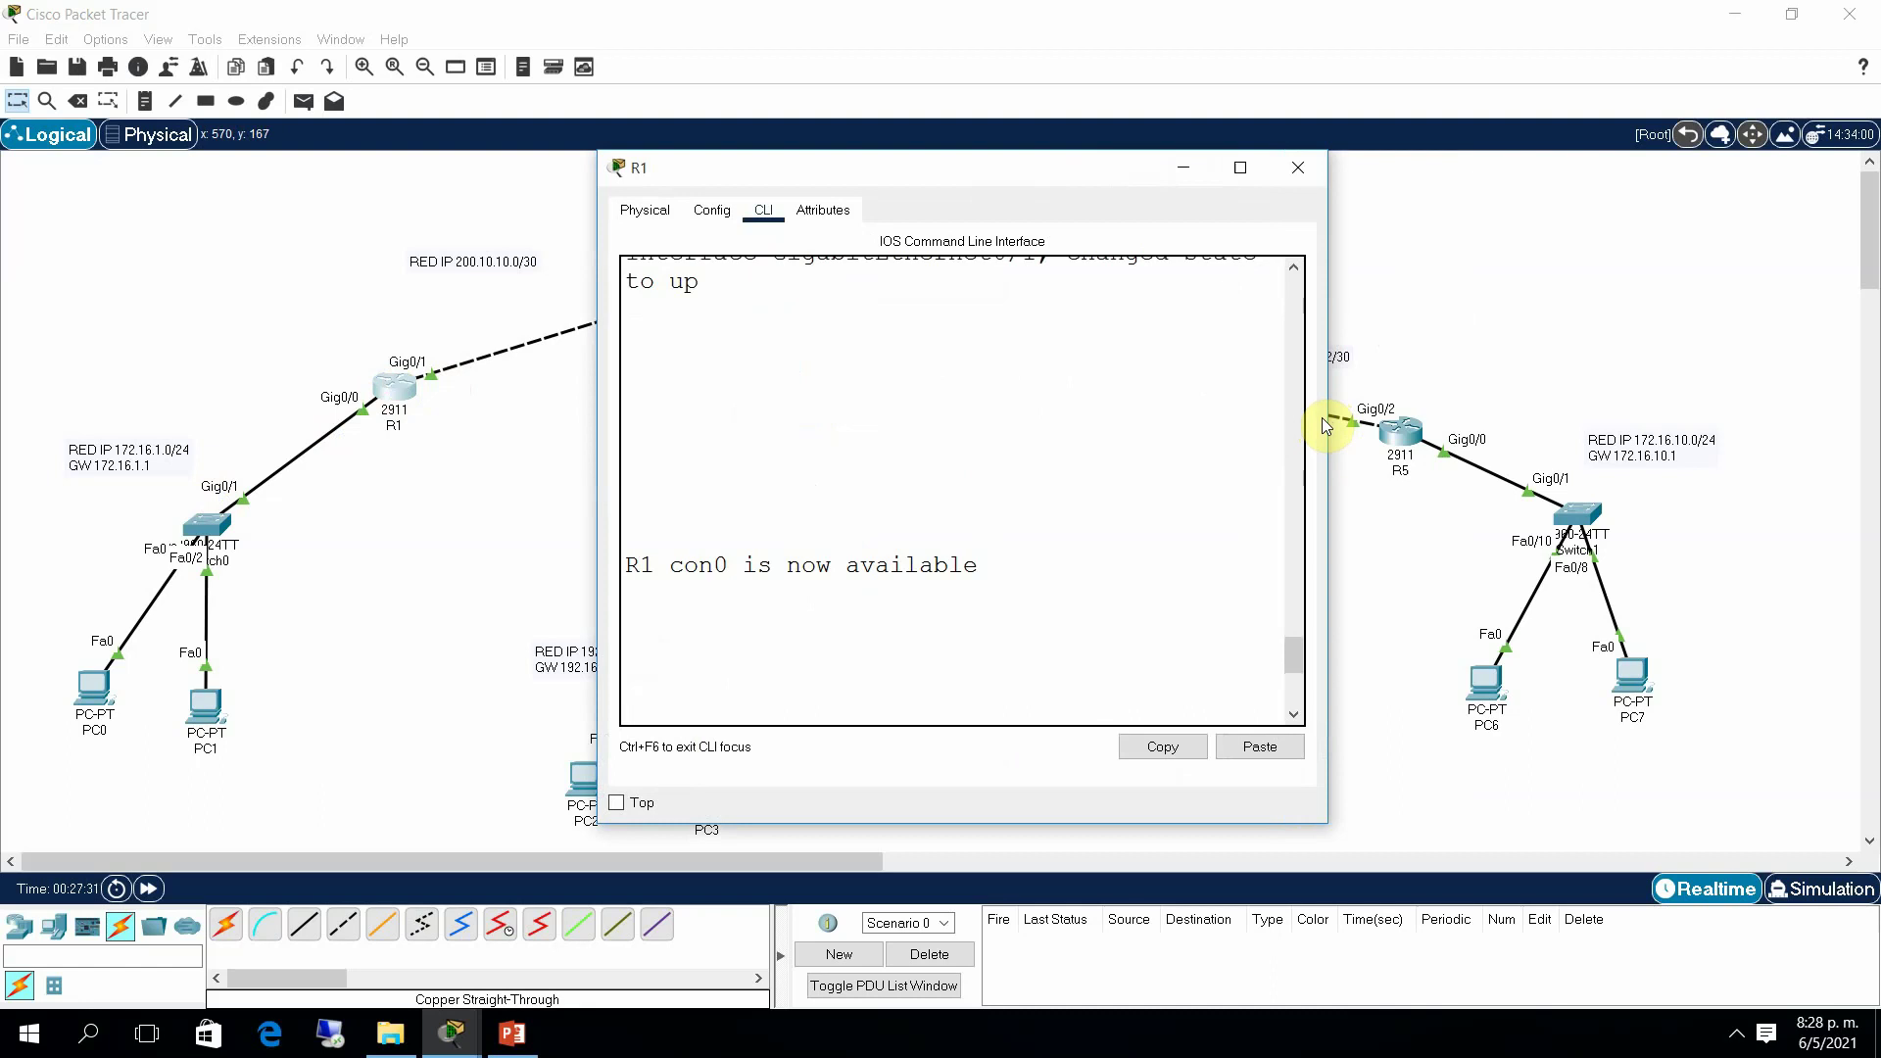
drag(1330, 414, 1483, 386)
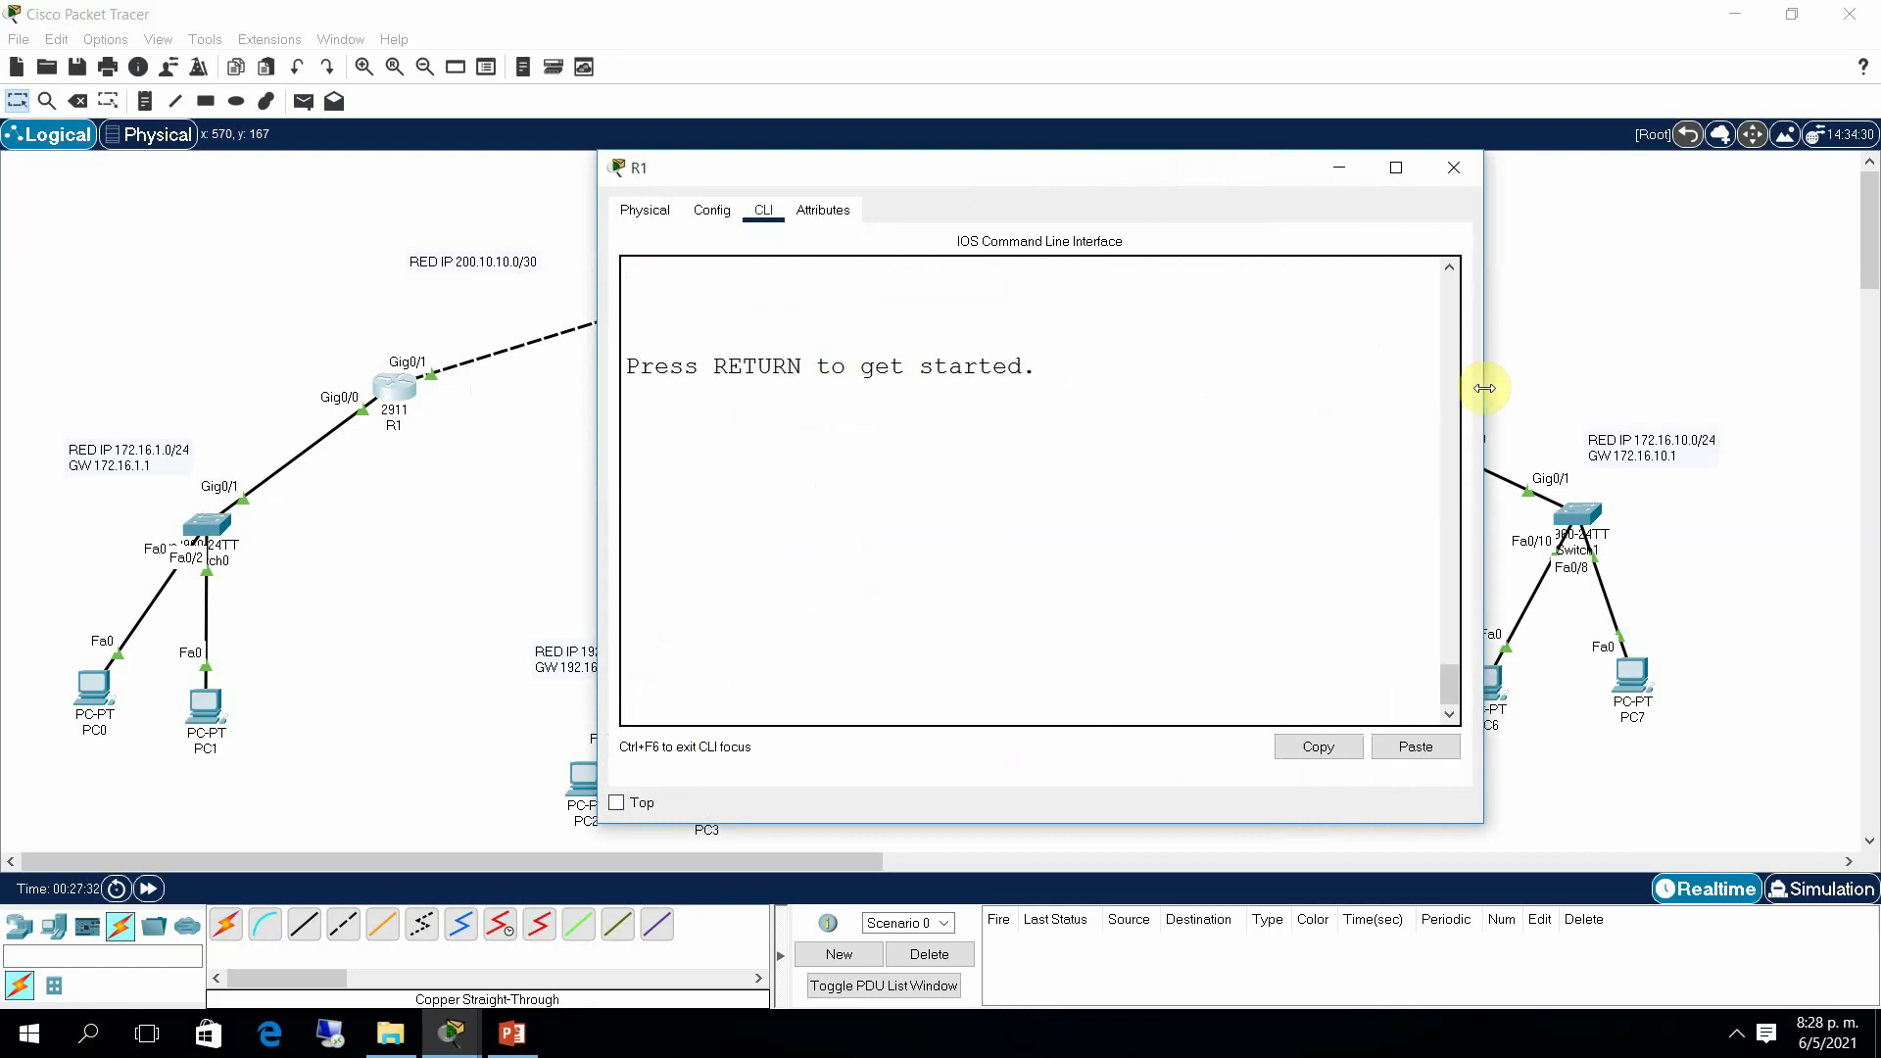
key(Return)
text(en)
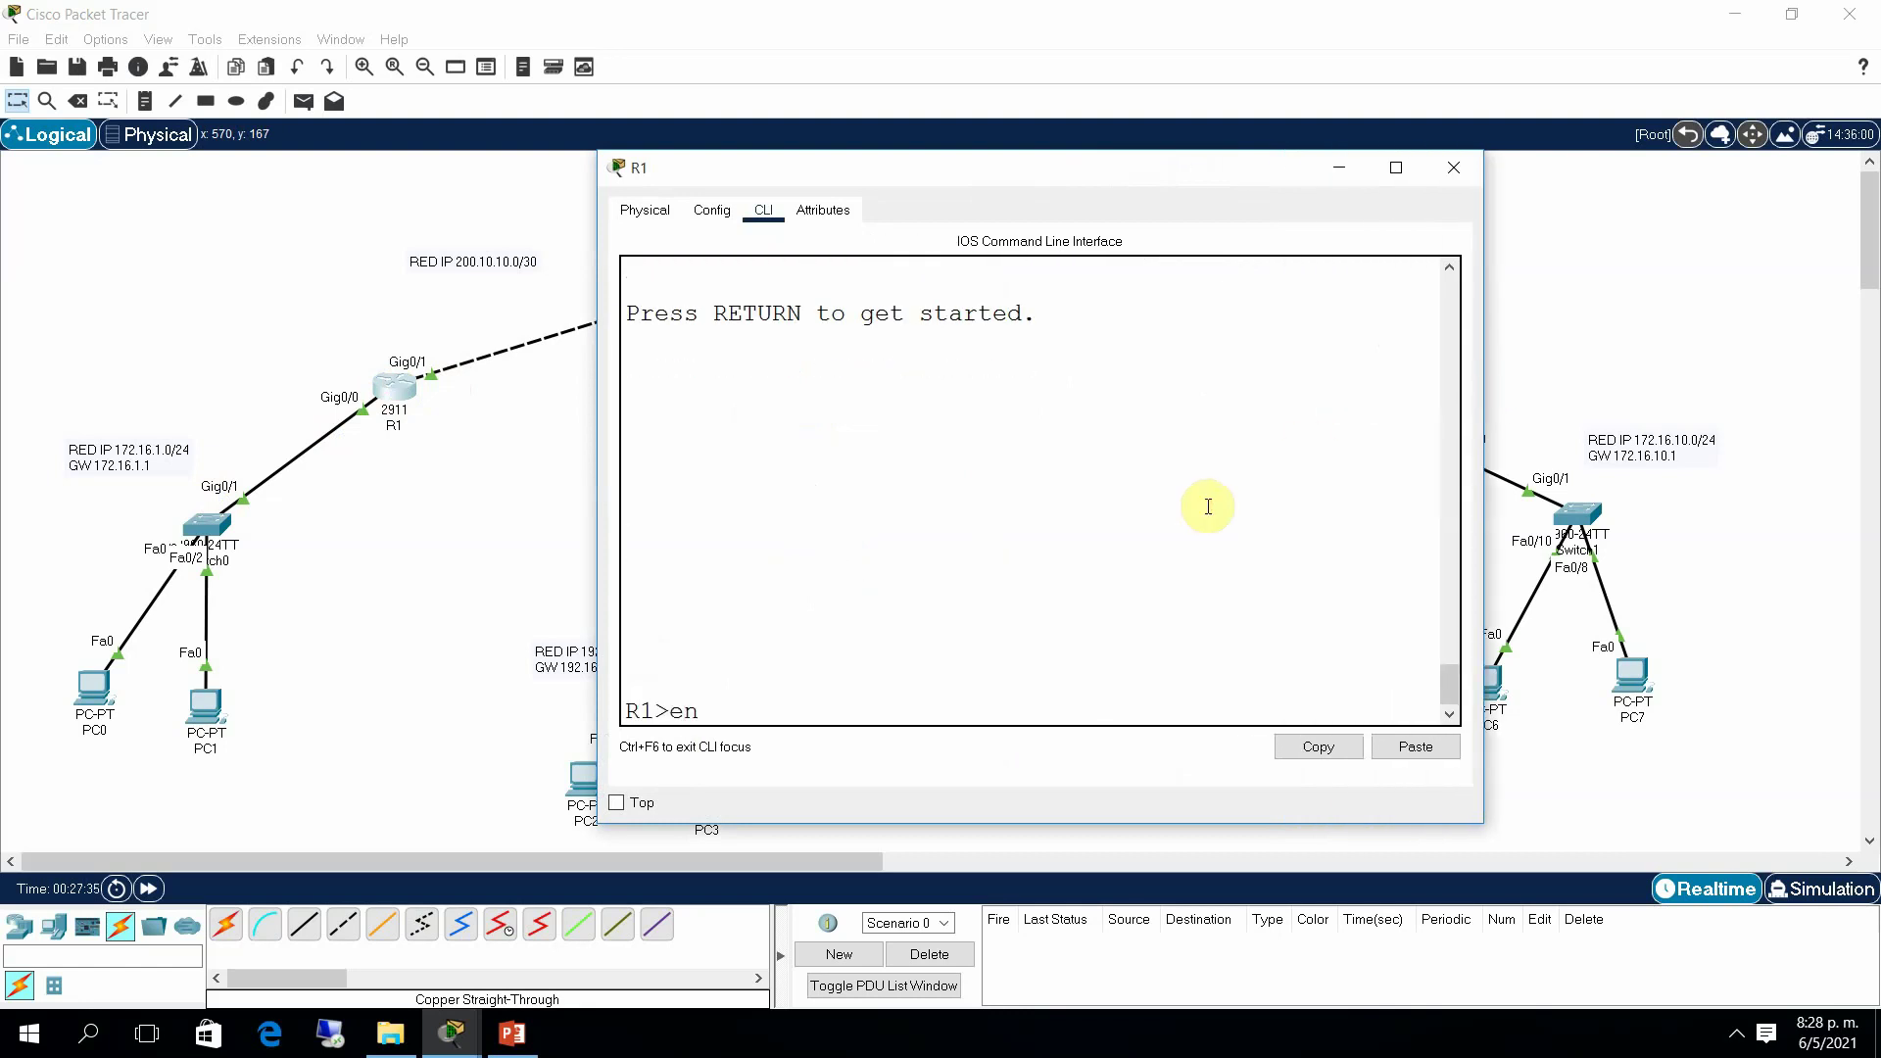
key(Return)
text(conf t)
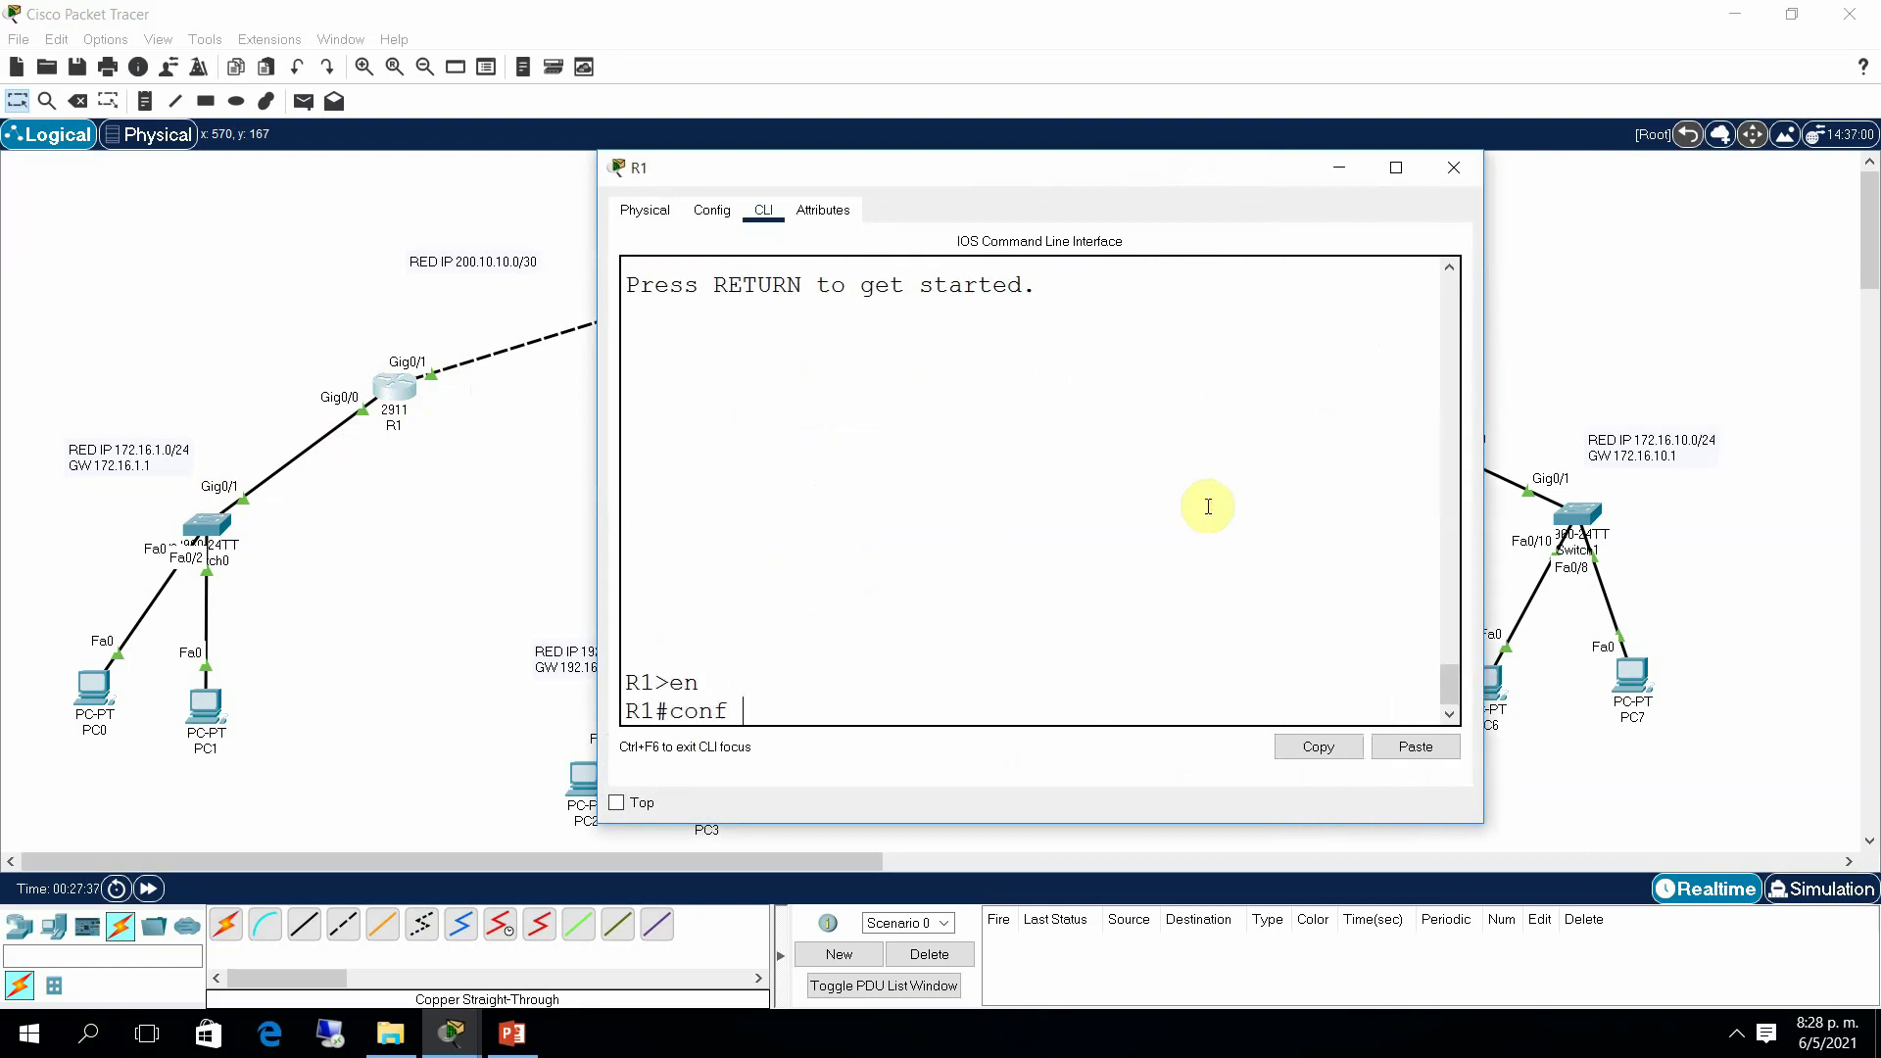
key(Return)
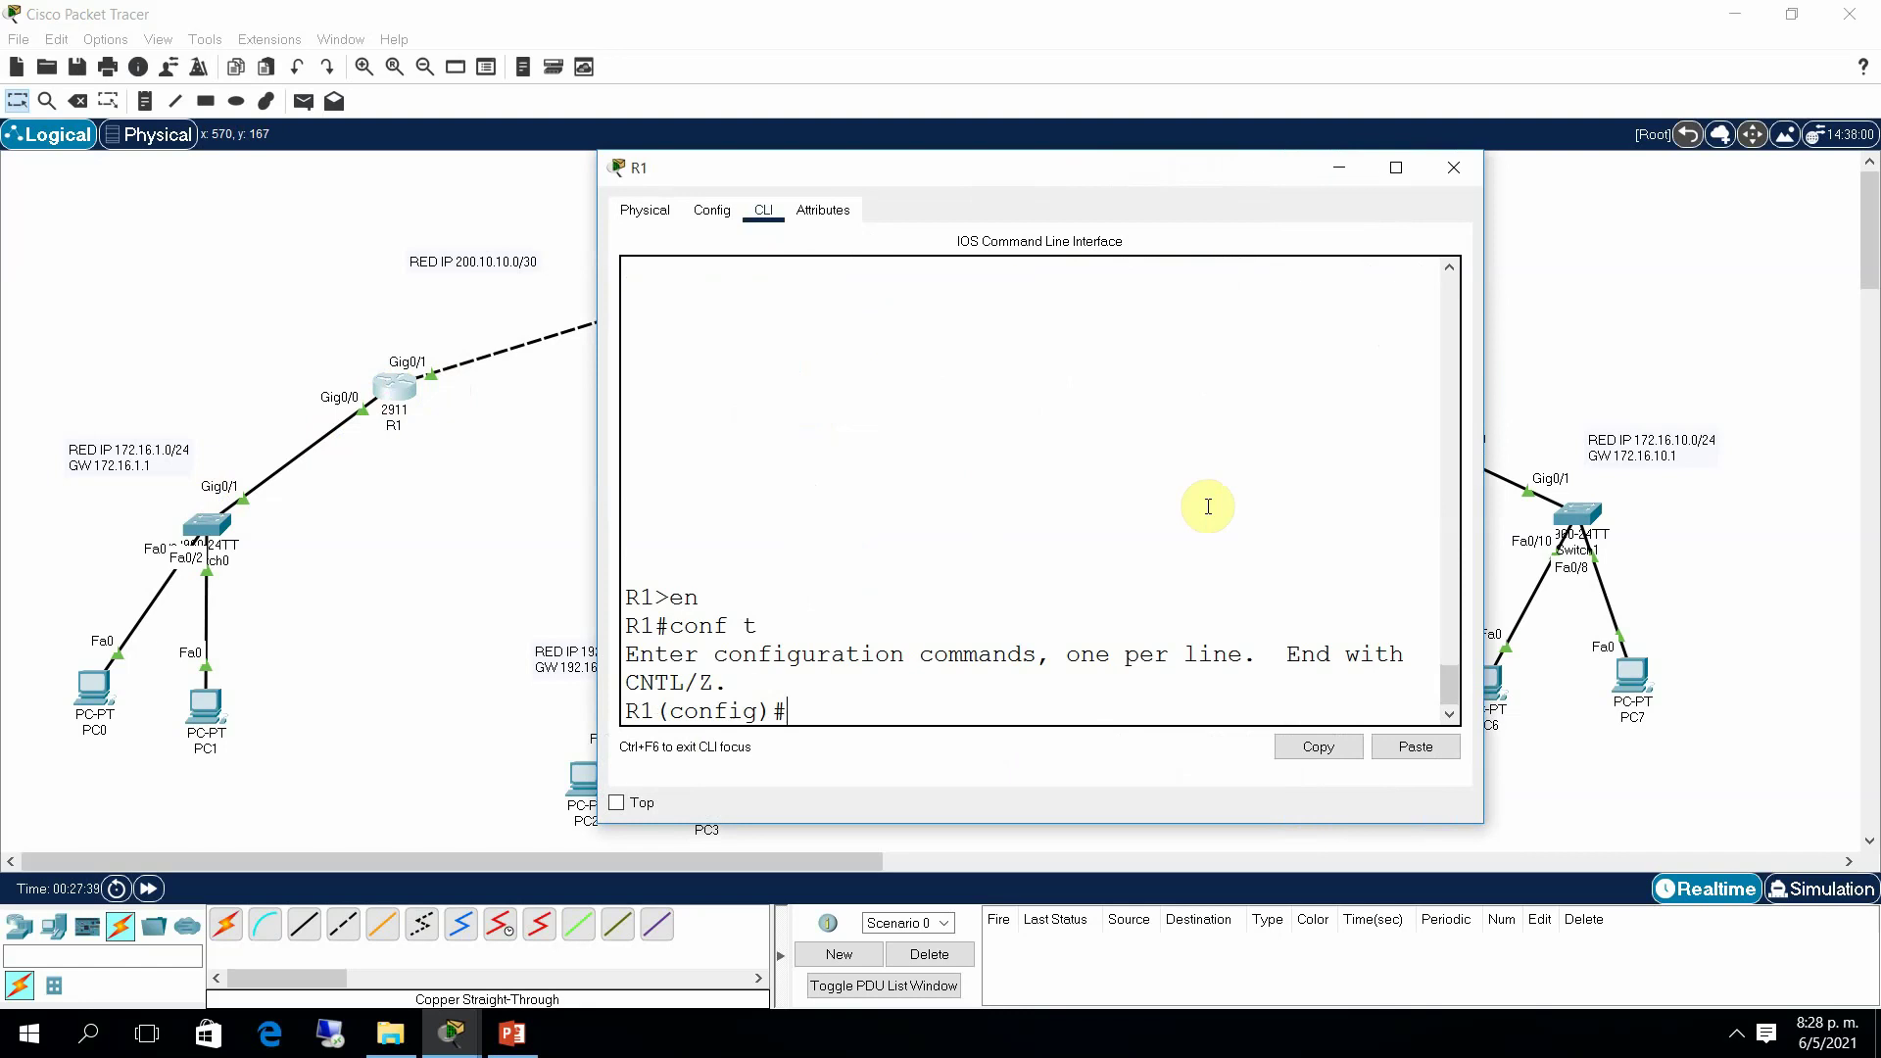
Step: Enable RIP routing on R1 and add network 172.16.1.0 to it
text(router rip)
key(Return)
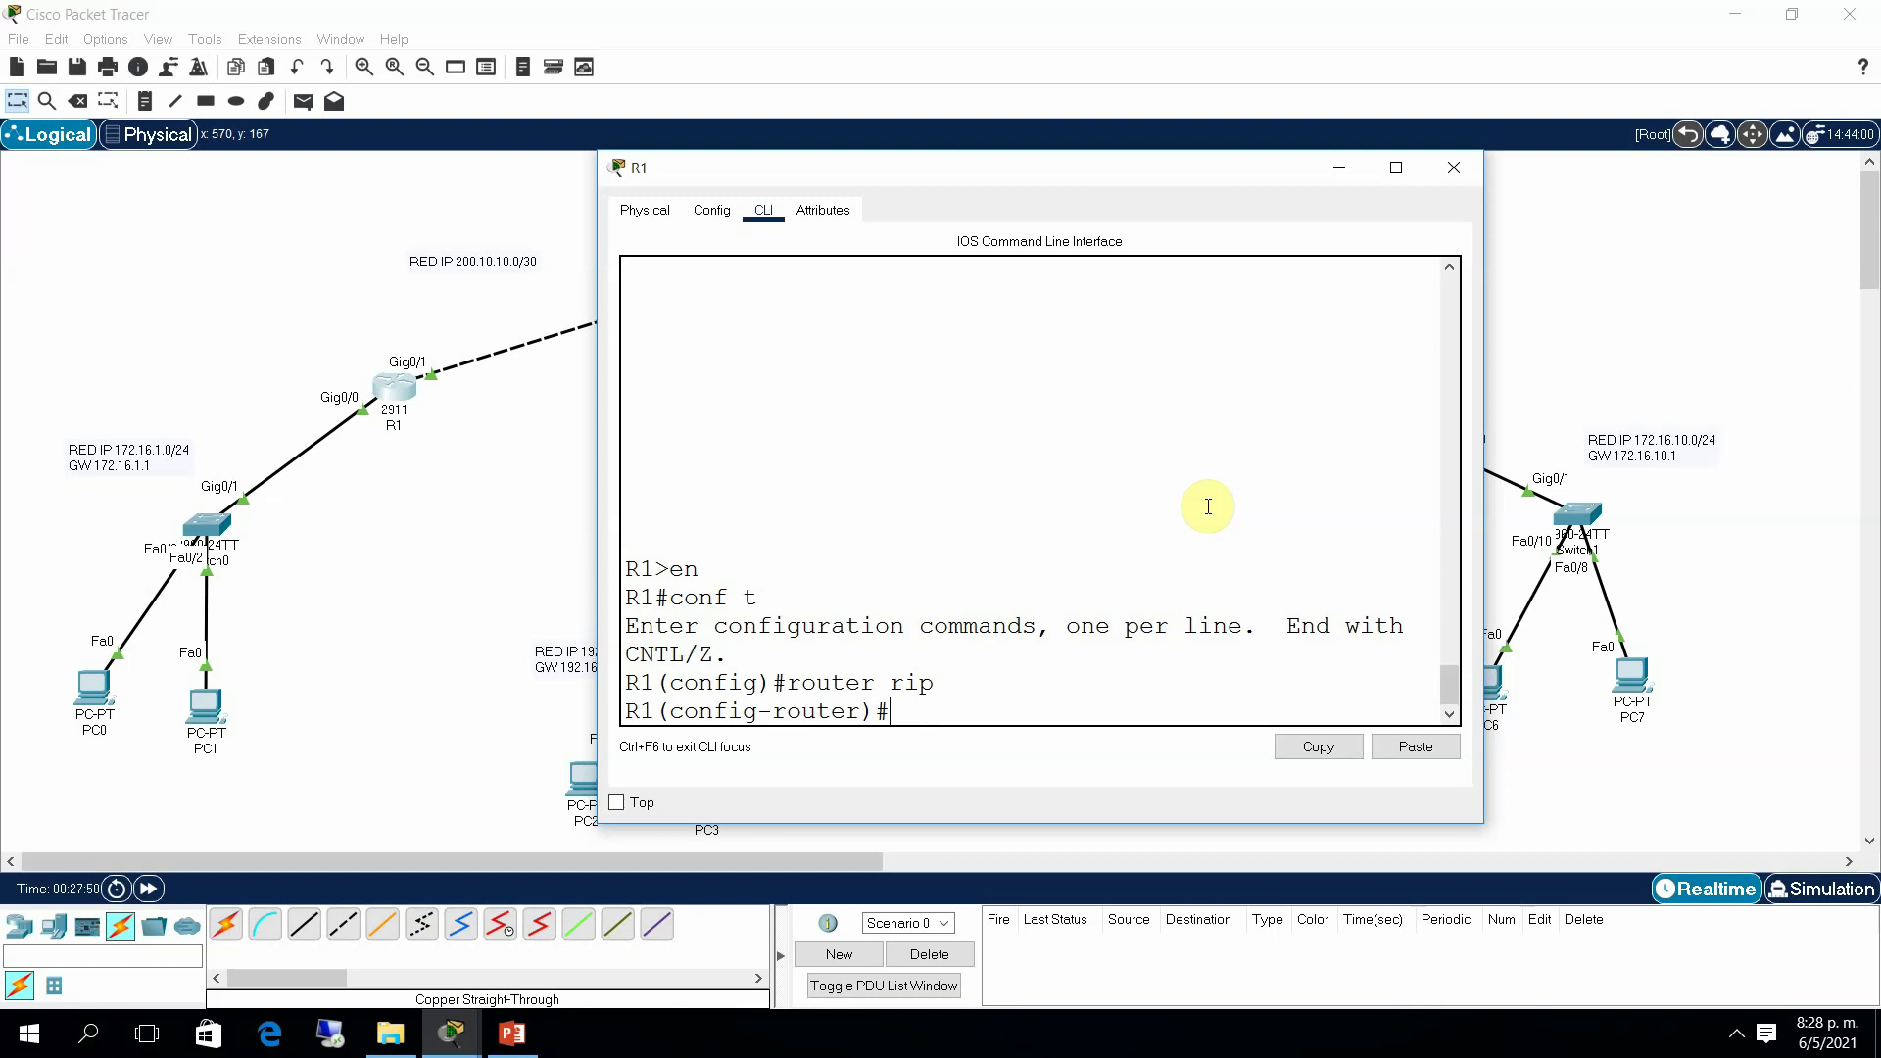
text(net)
text(work)
text(200.)
key(BackSpace)
key(BackSpace)
key(BackSpace)
text(172.16.1.0)
key(Return)
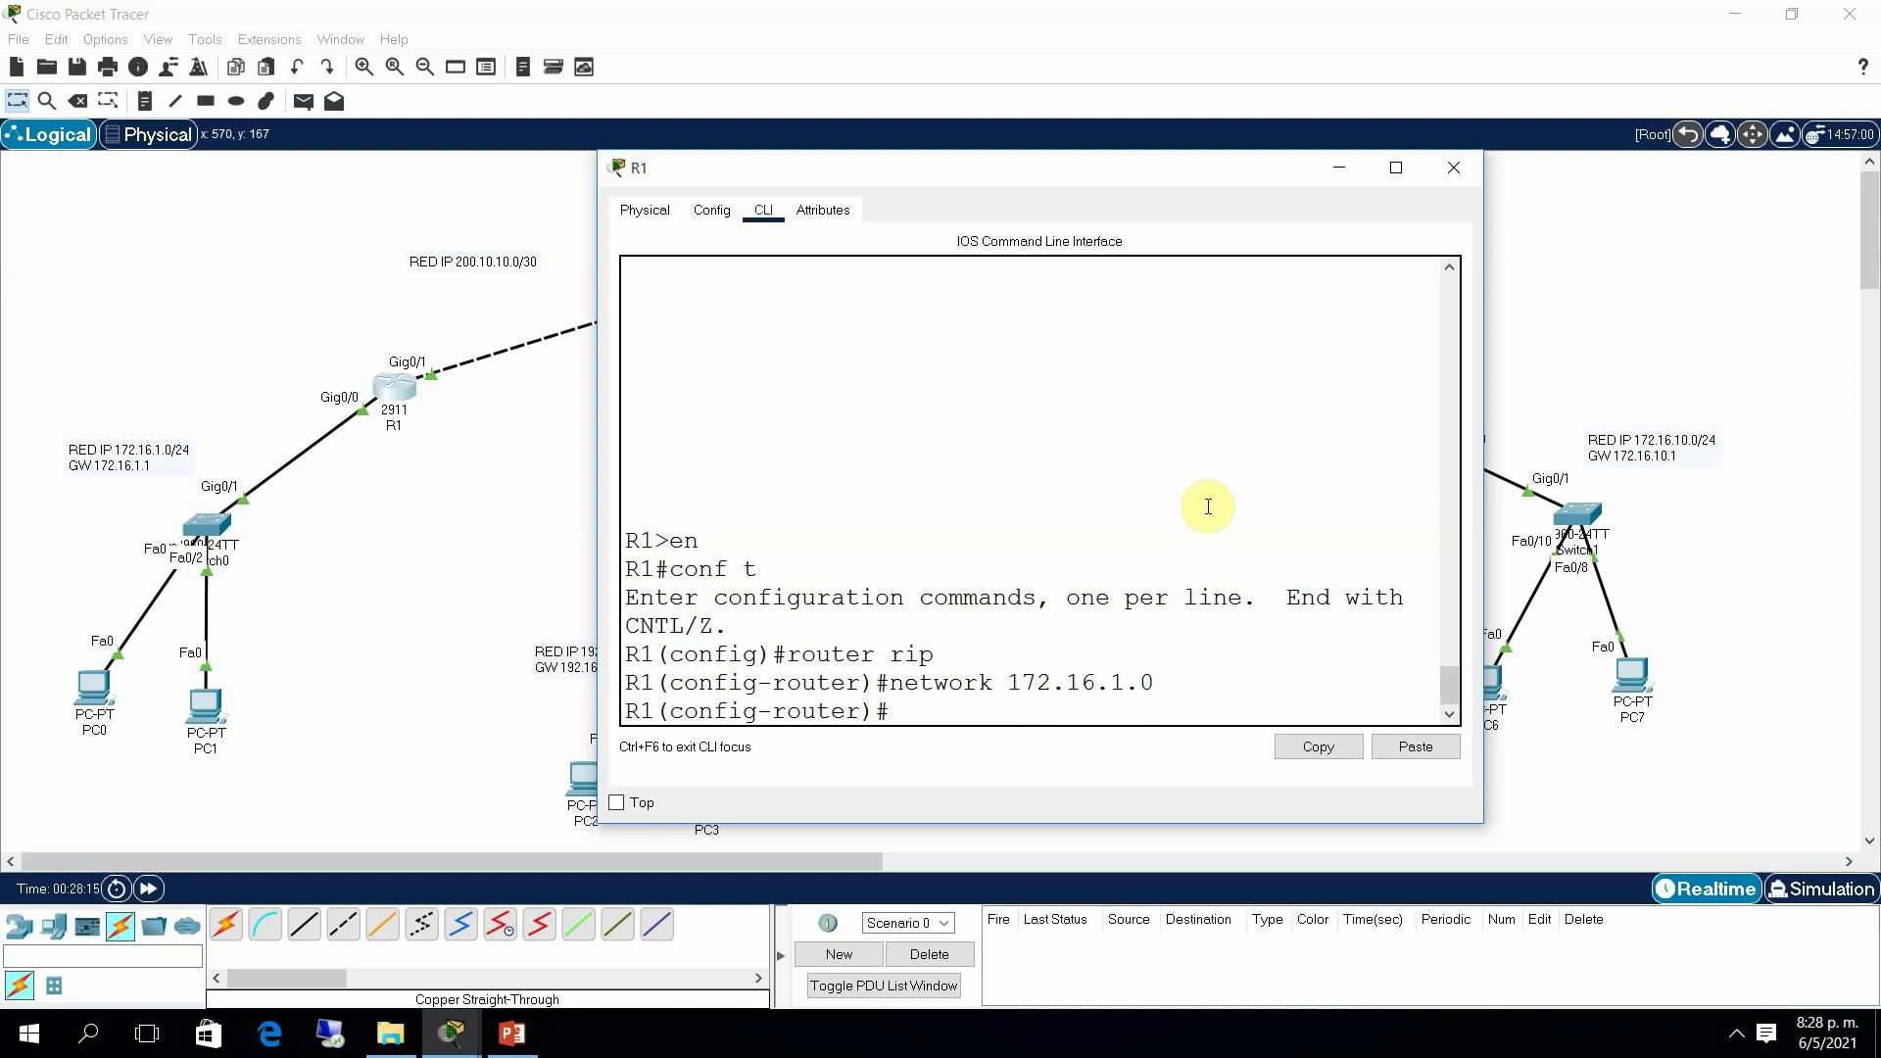
Step: Add network 200.10.10.0 to R1's RIP configuration and return to privileged EXEC mode
text(network 200.10.10.0)
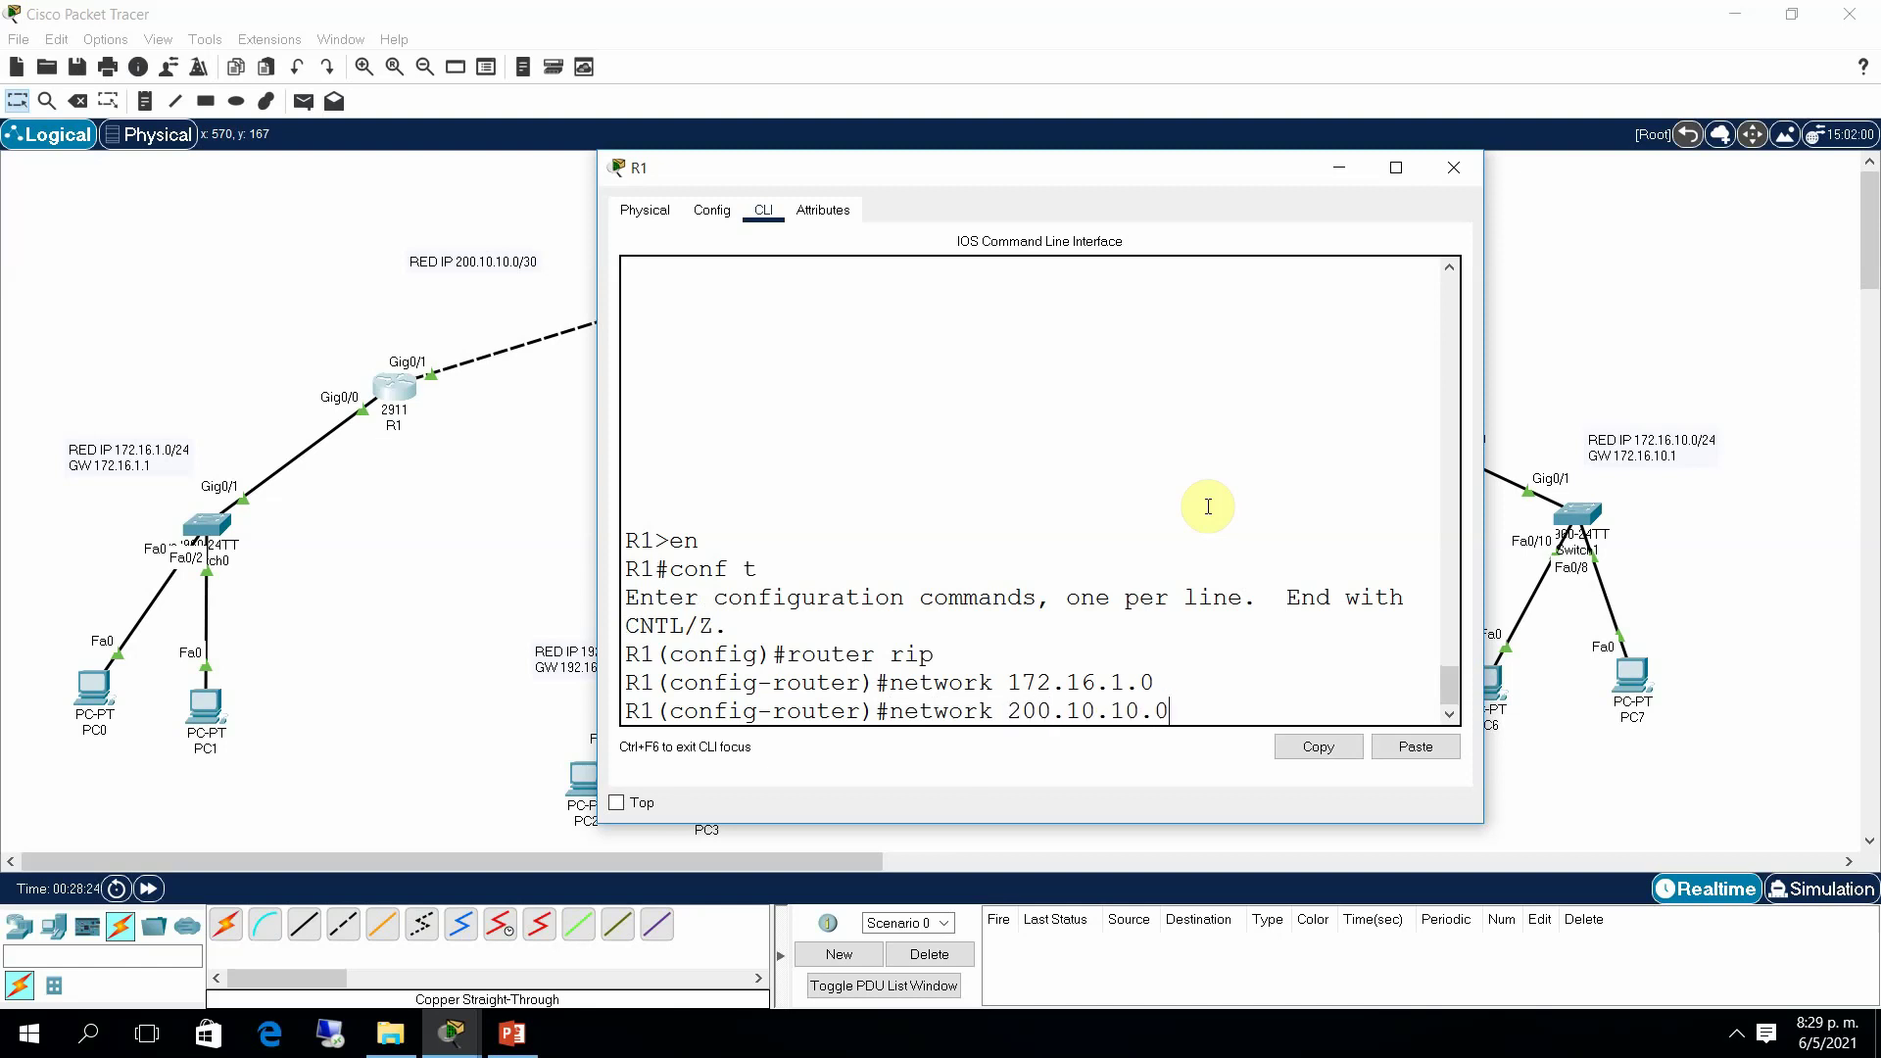
key(Return)
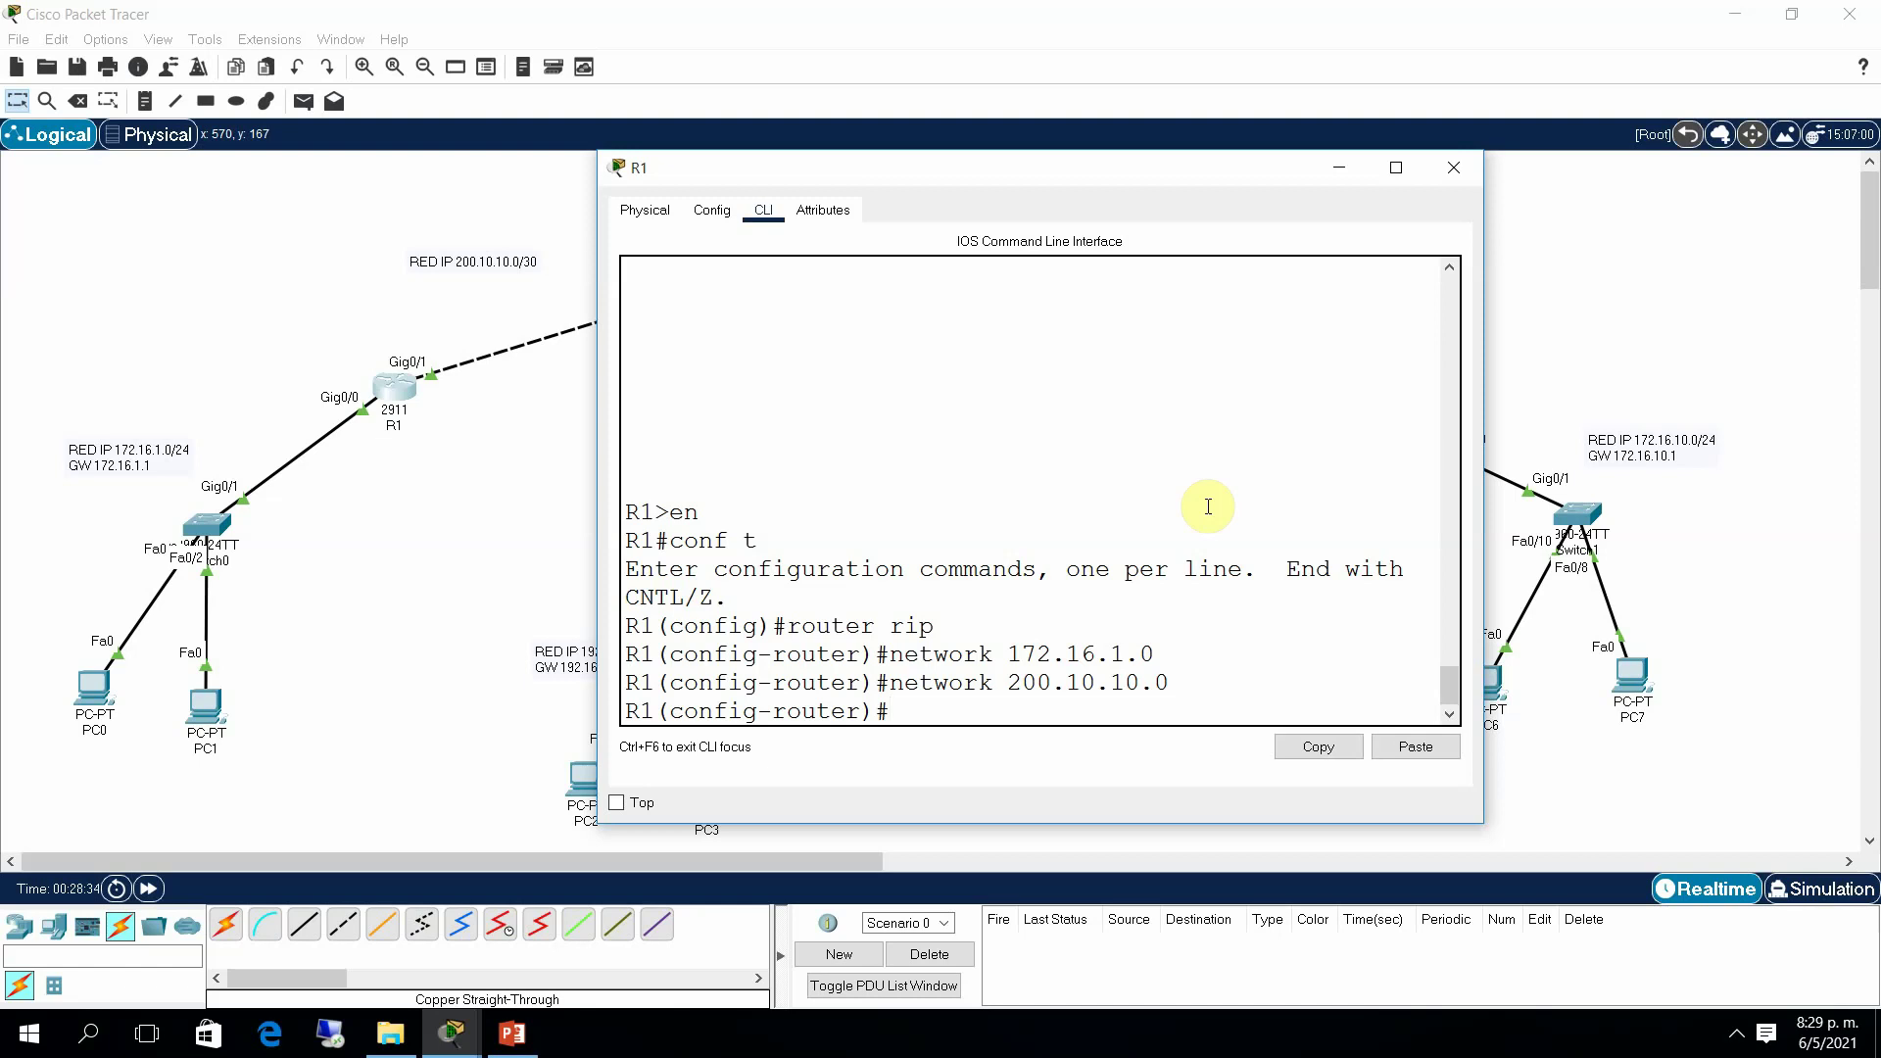
text(exit)
key(Return)
key(Return)
text(end)
key(Return)
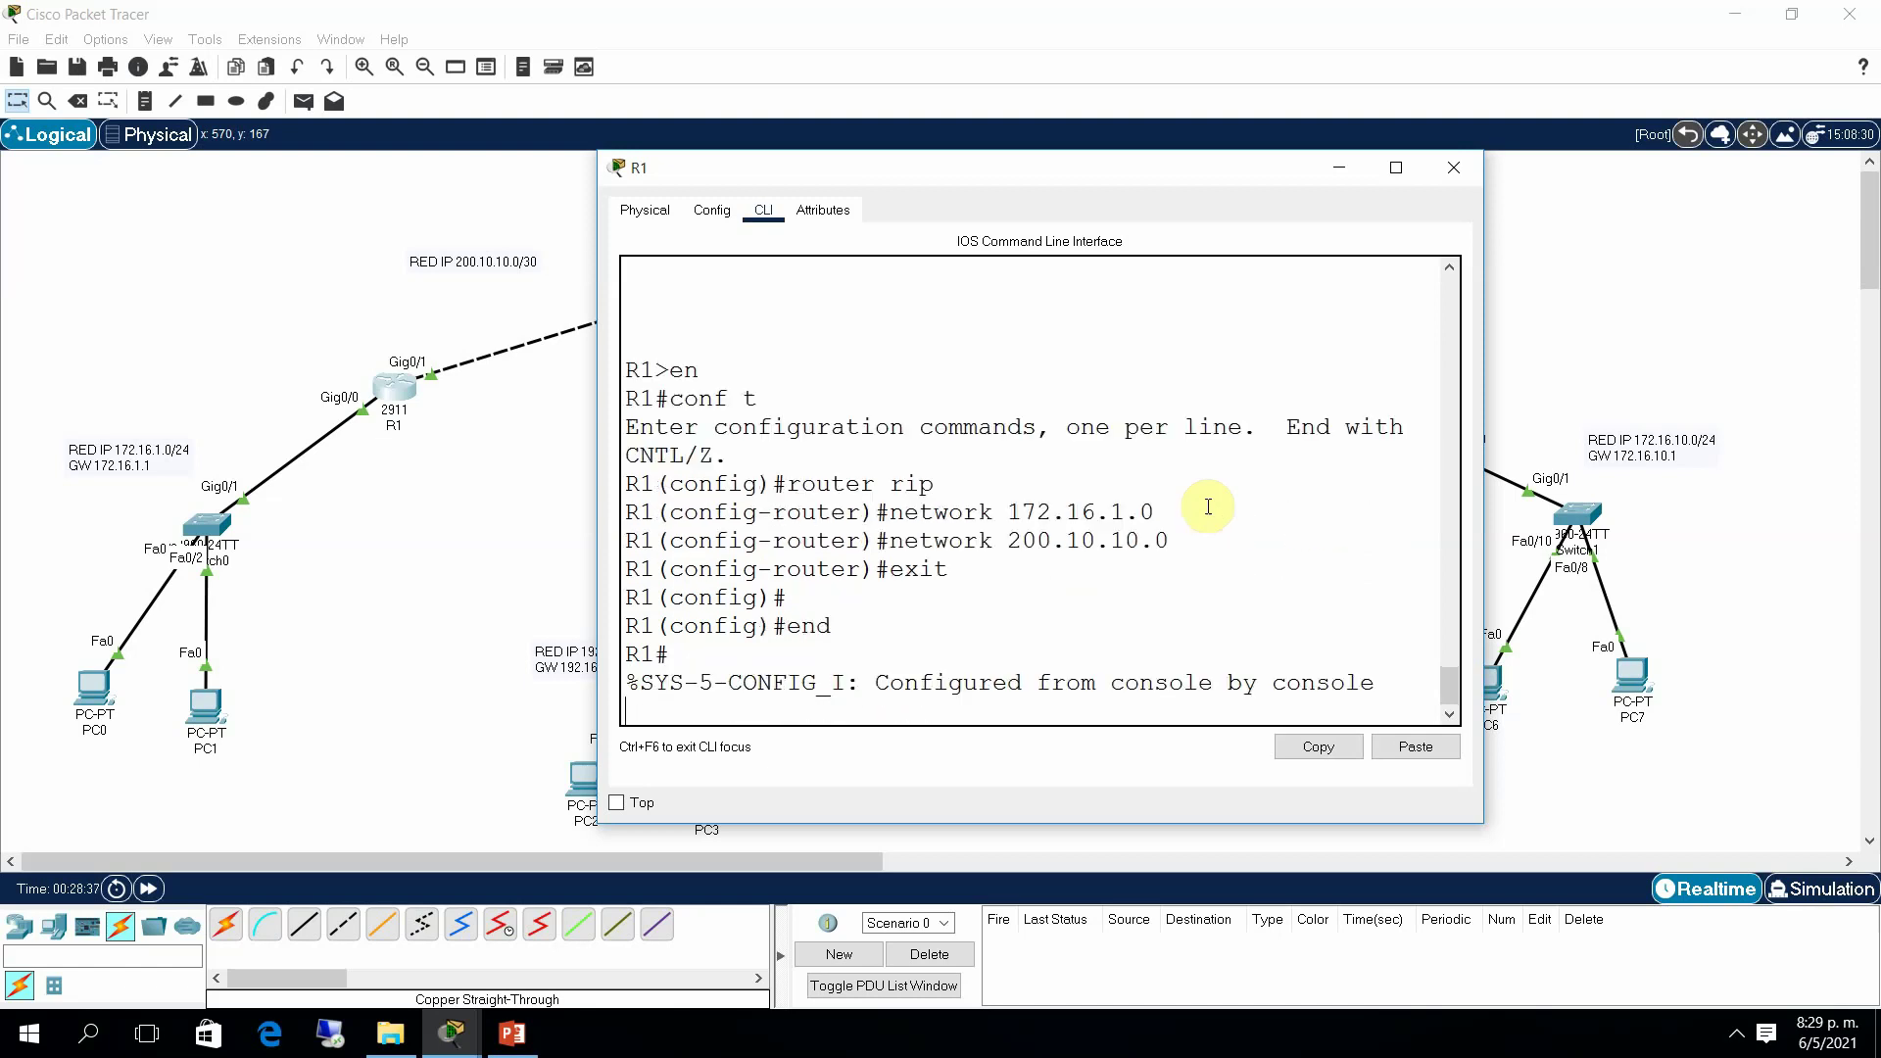
Step: Display only the RIP section of R1's running configuration and compare its network statements with the commands entered
key(Return)
key(Return)
text(sh run)
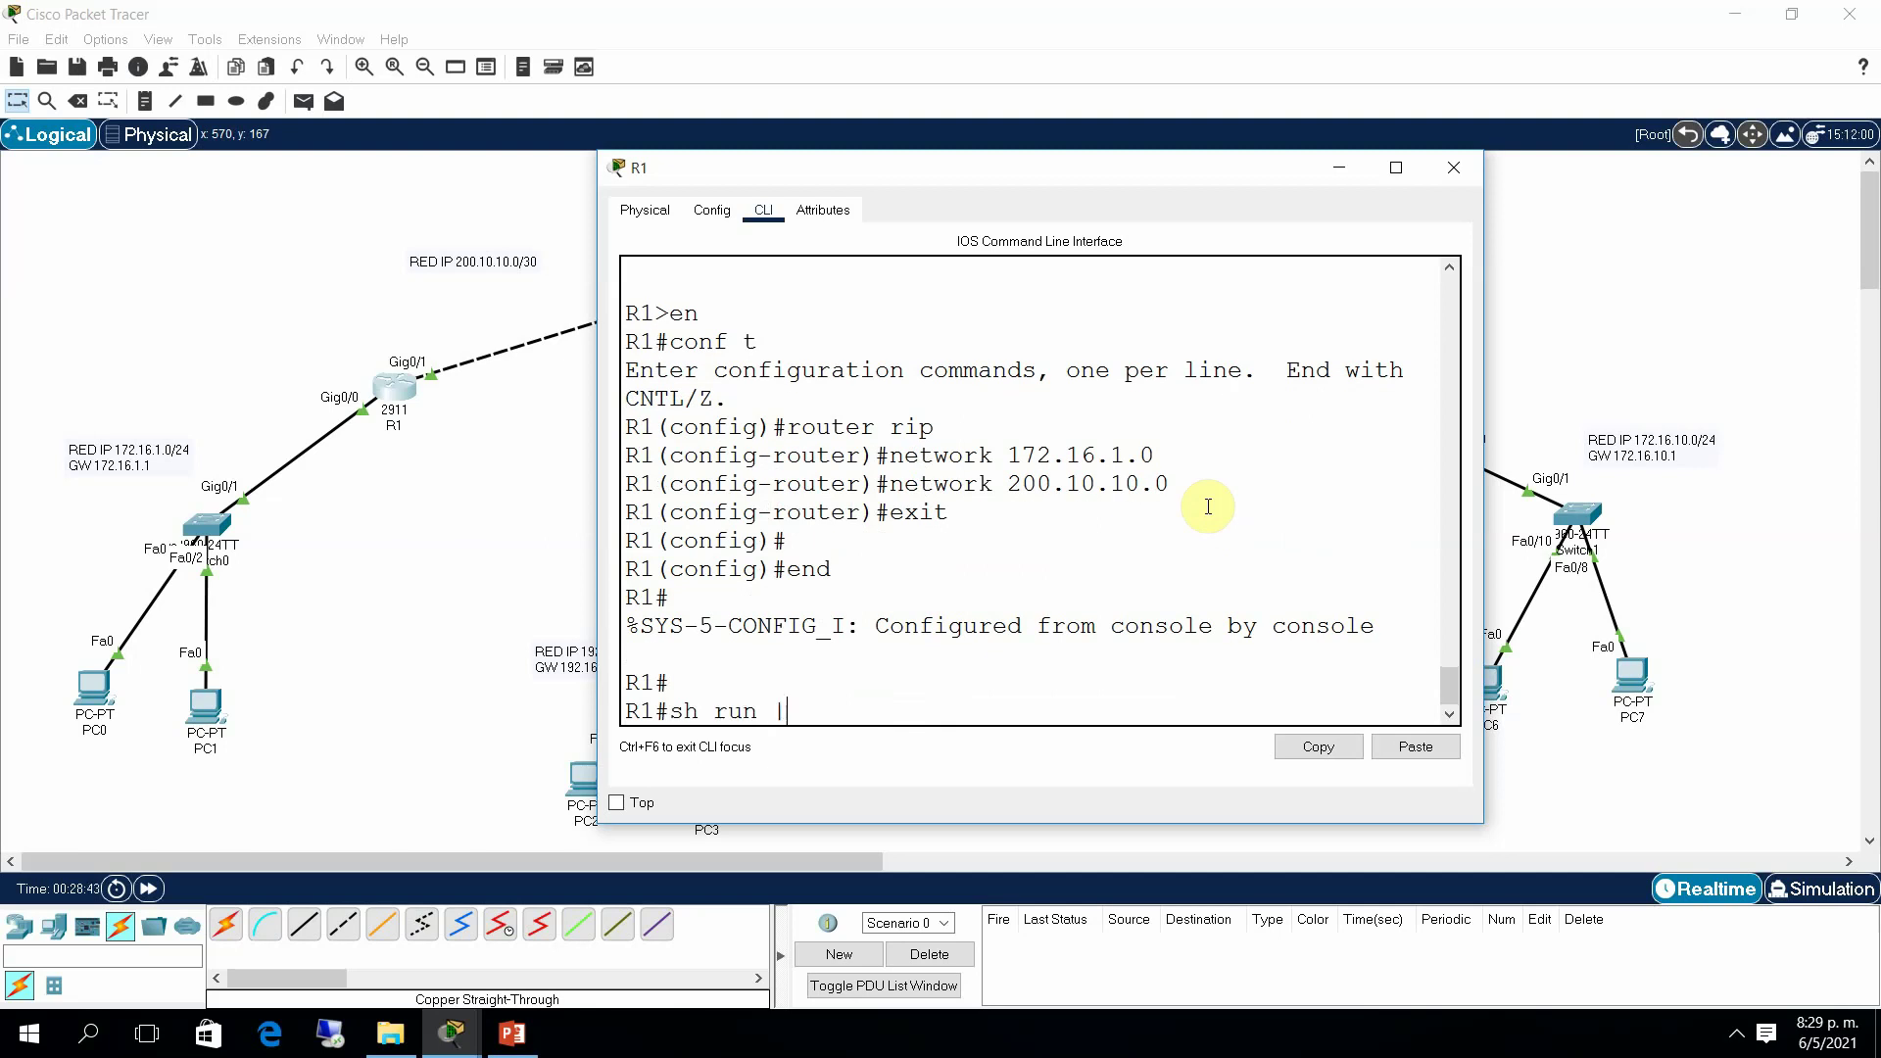
text(| sec)
key(Tab)
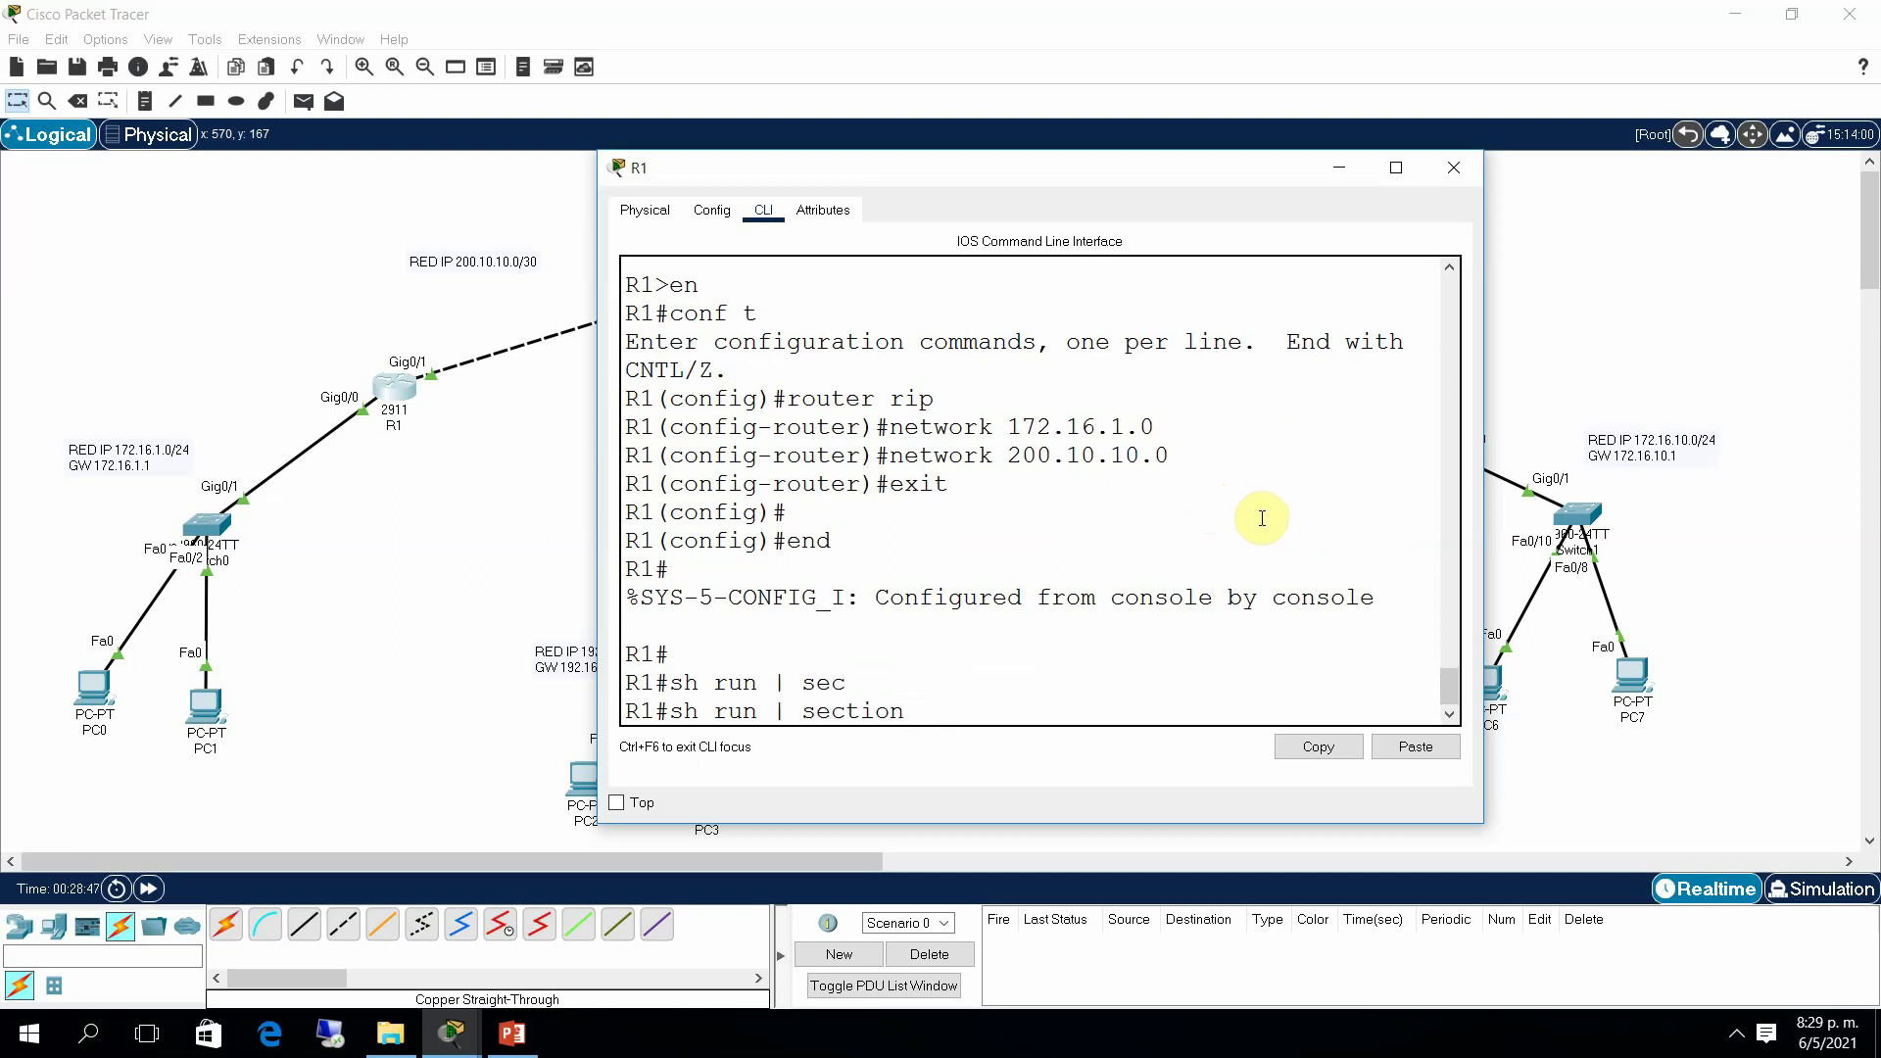
text(rip)
key(Return)
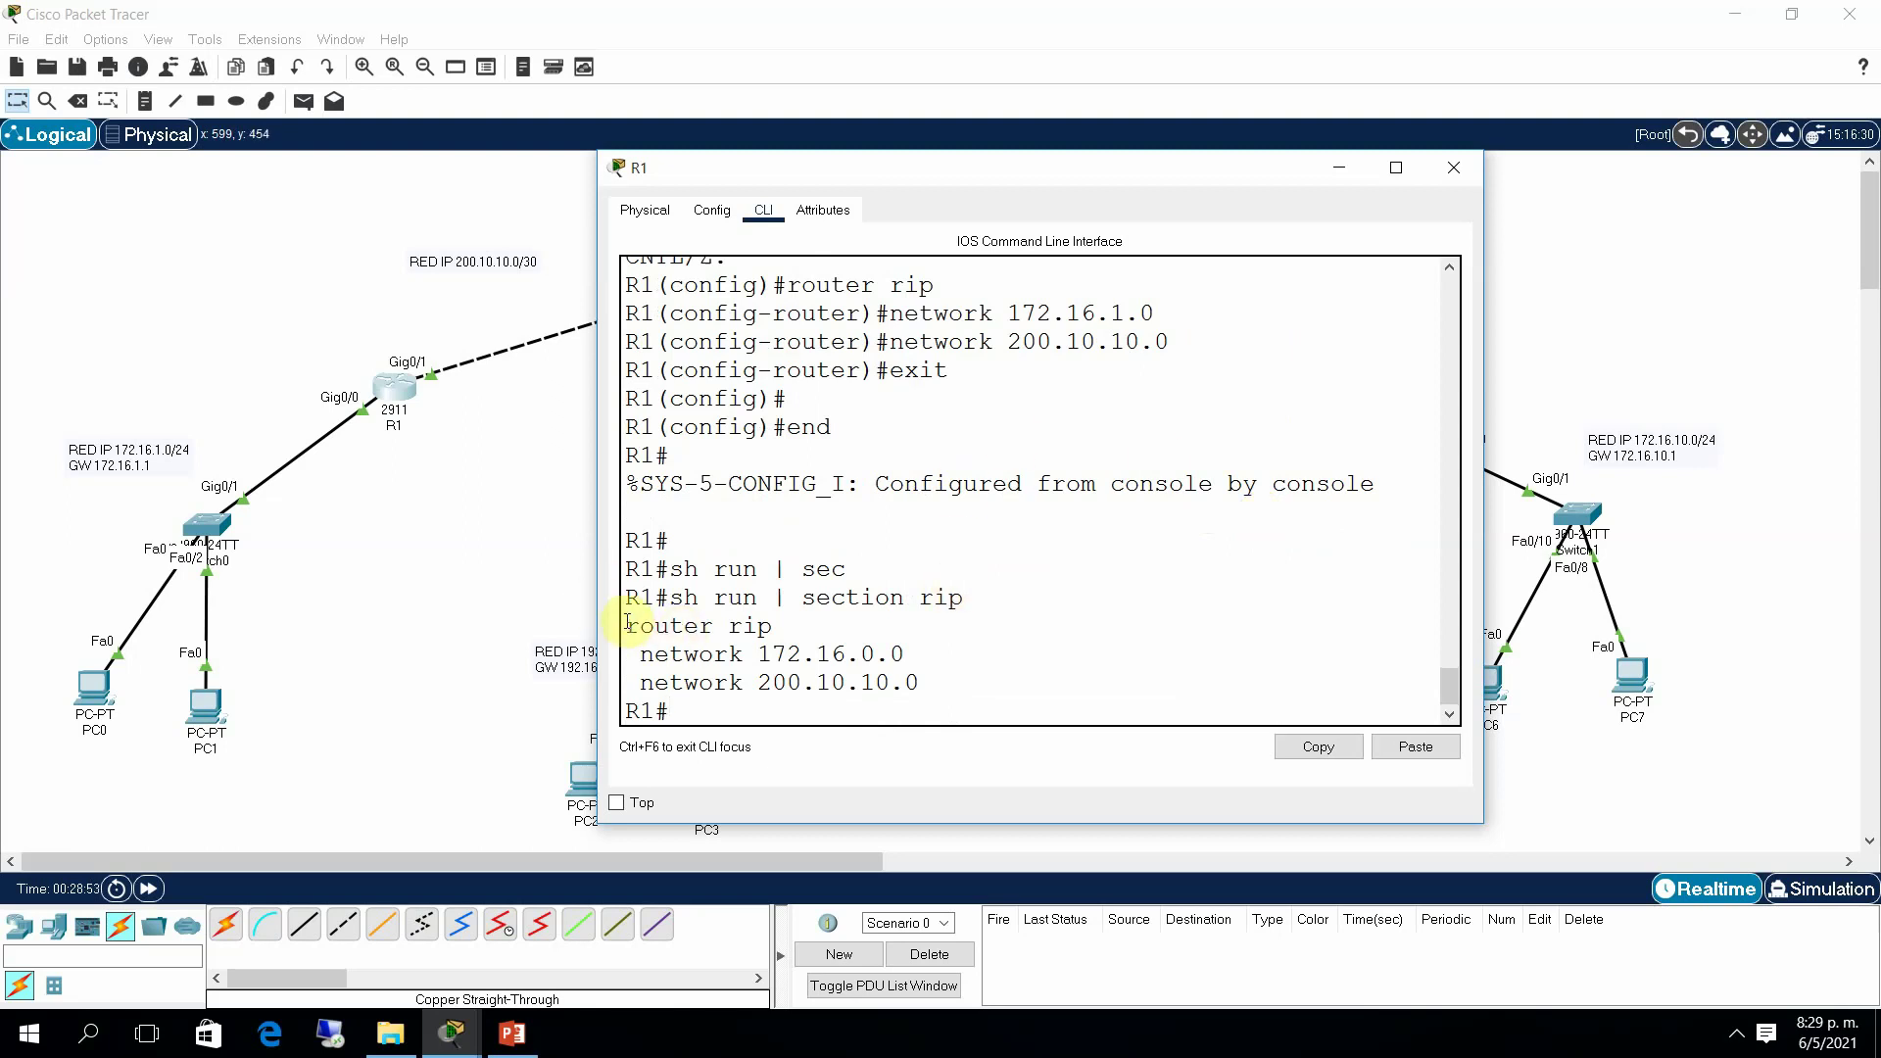
drag(627, 623, 929, 672)
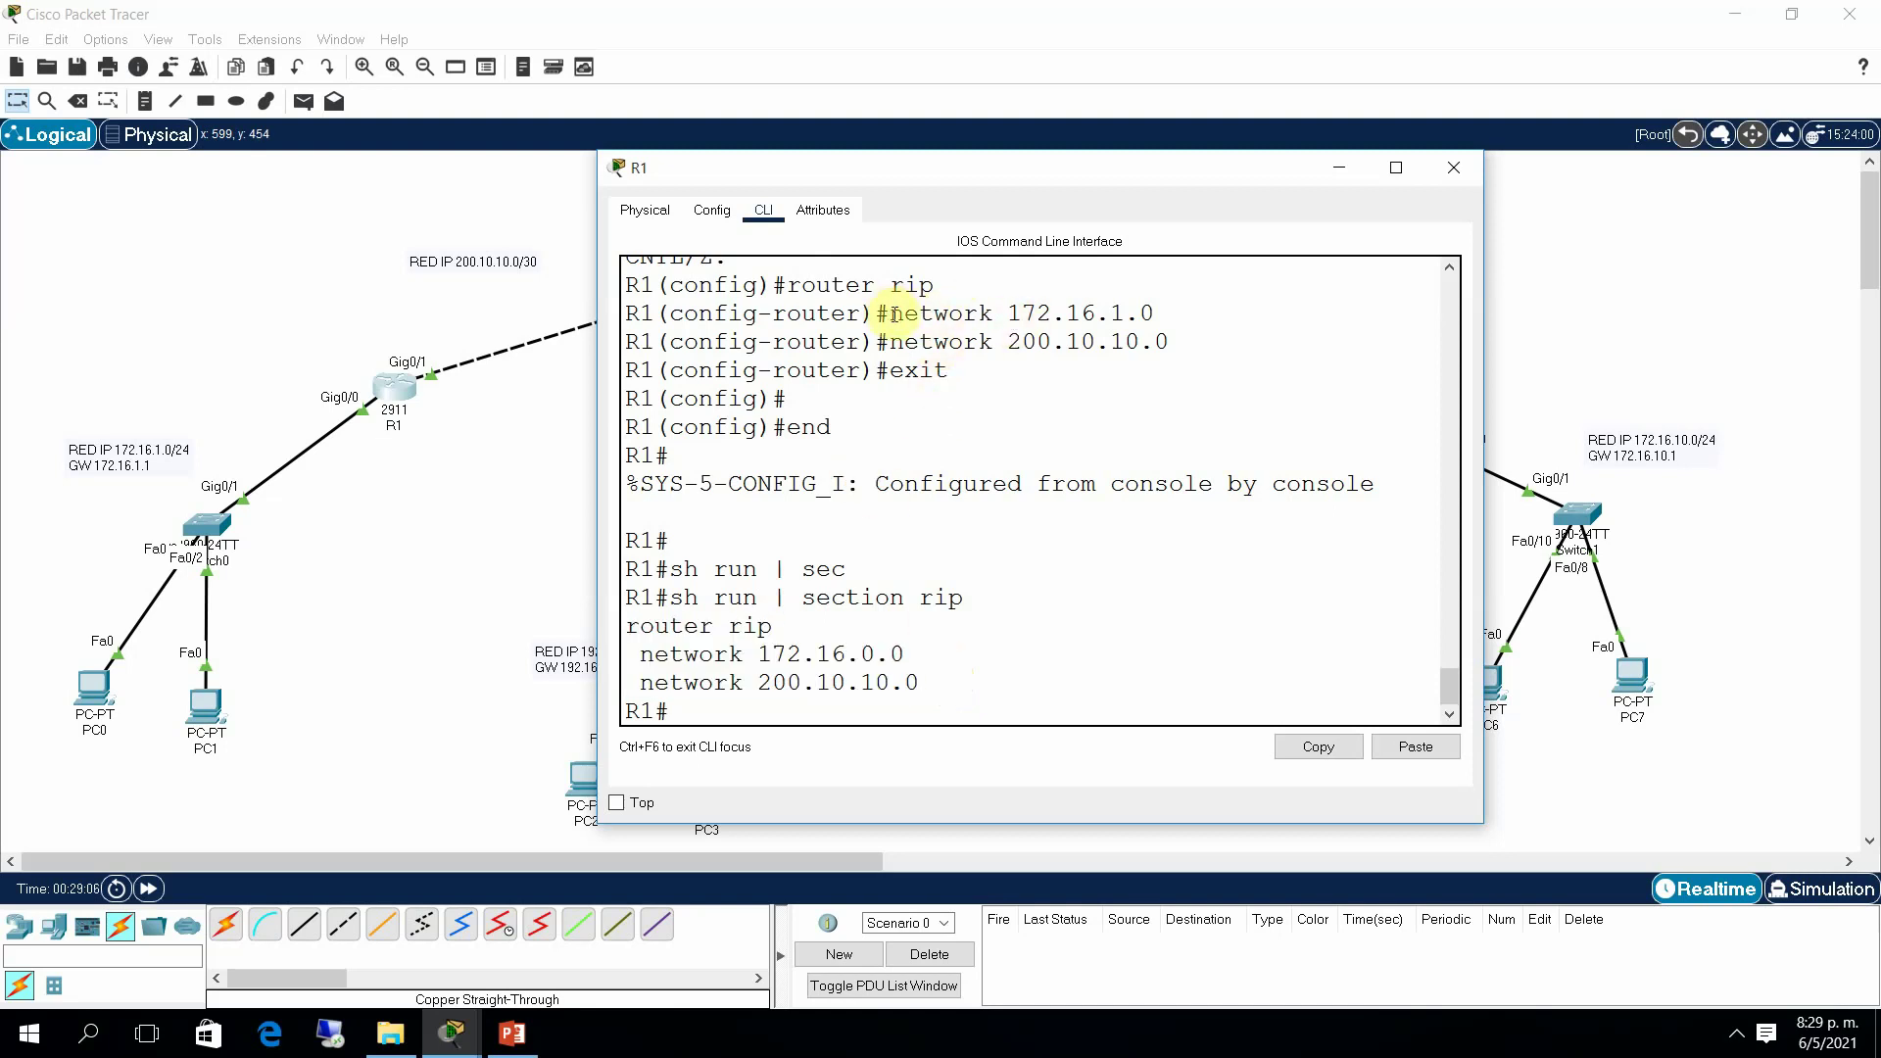
drag(904, 314, 1188, 304)
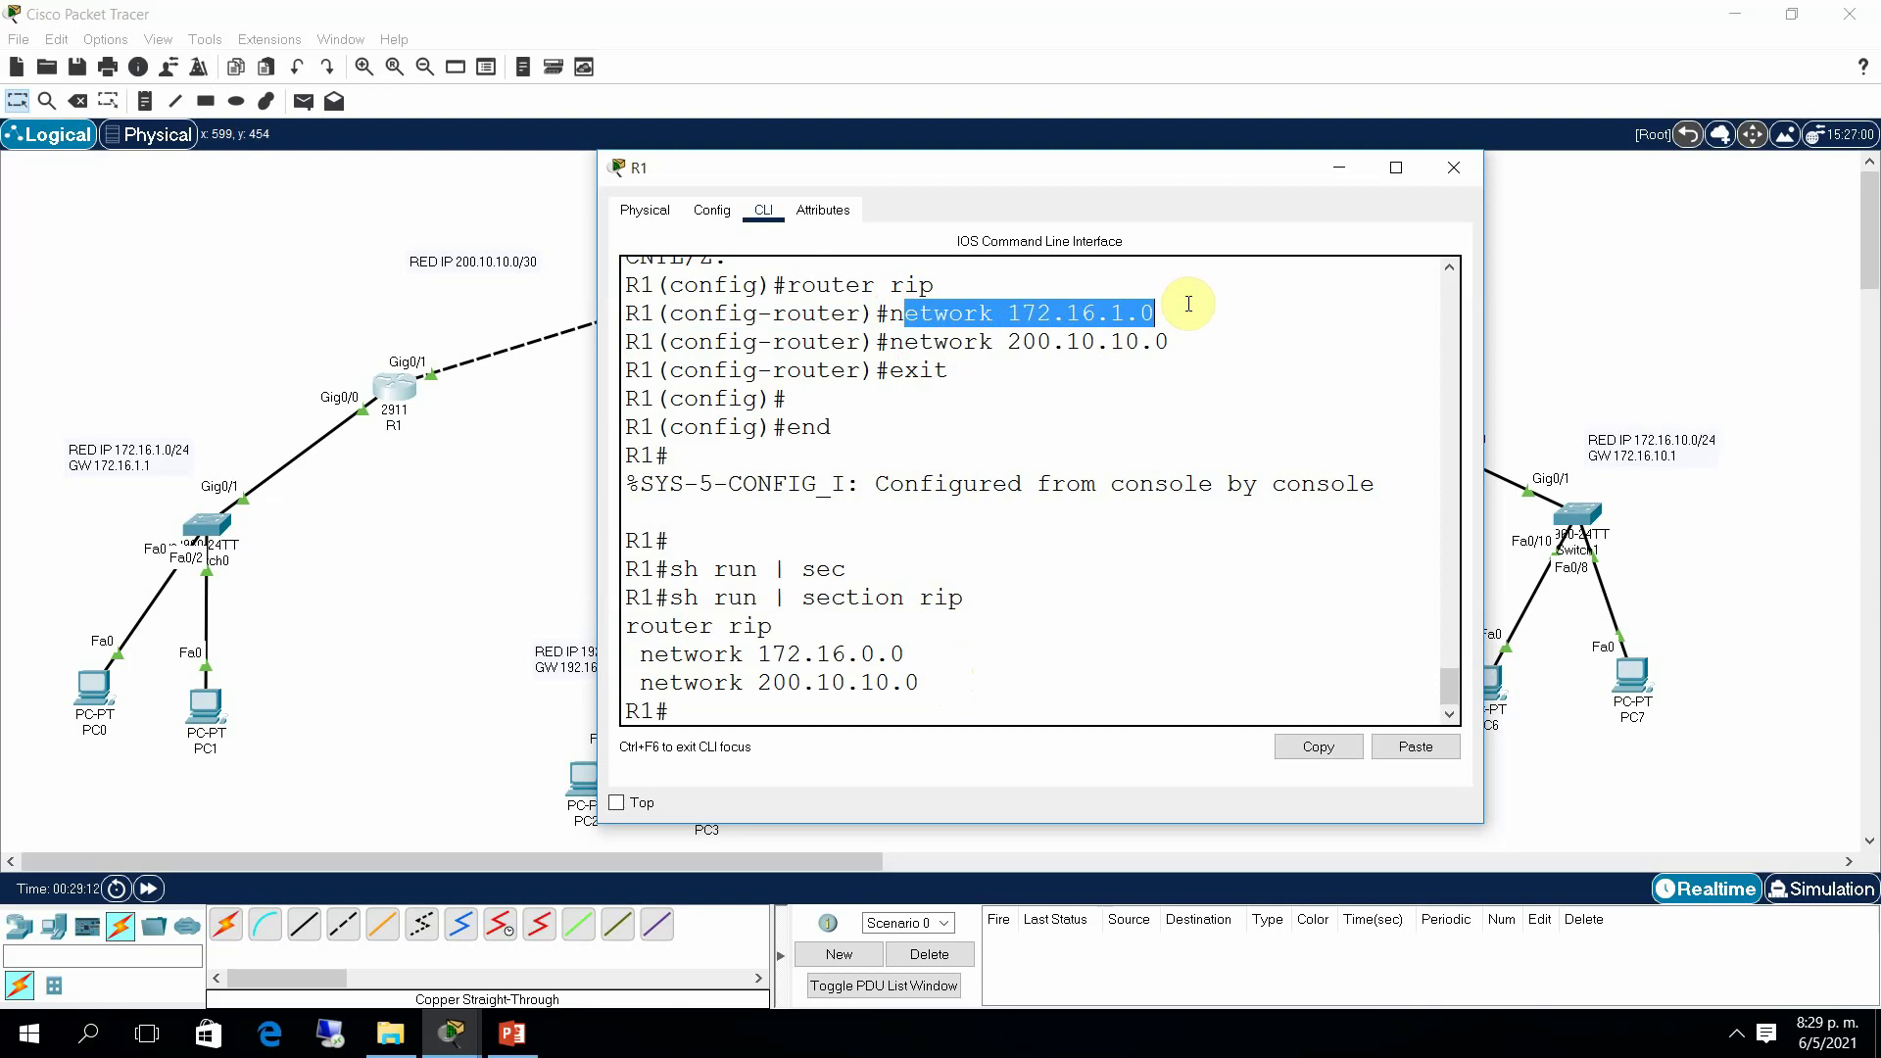
click(1189, 304)
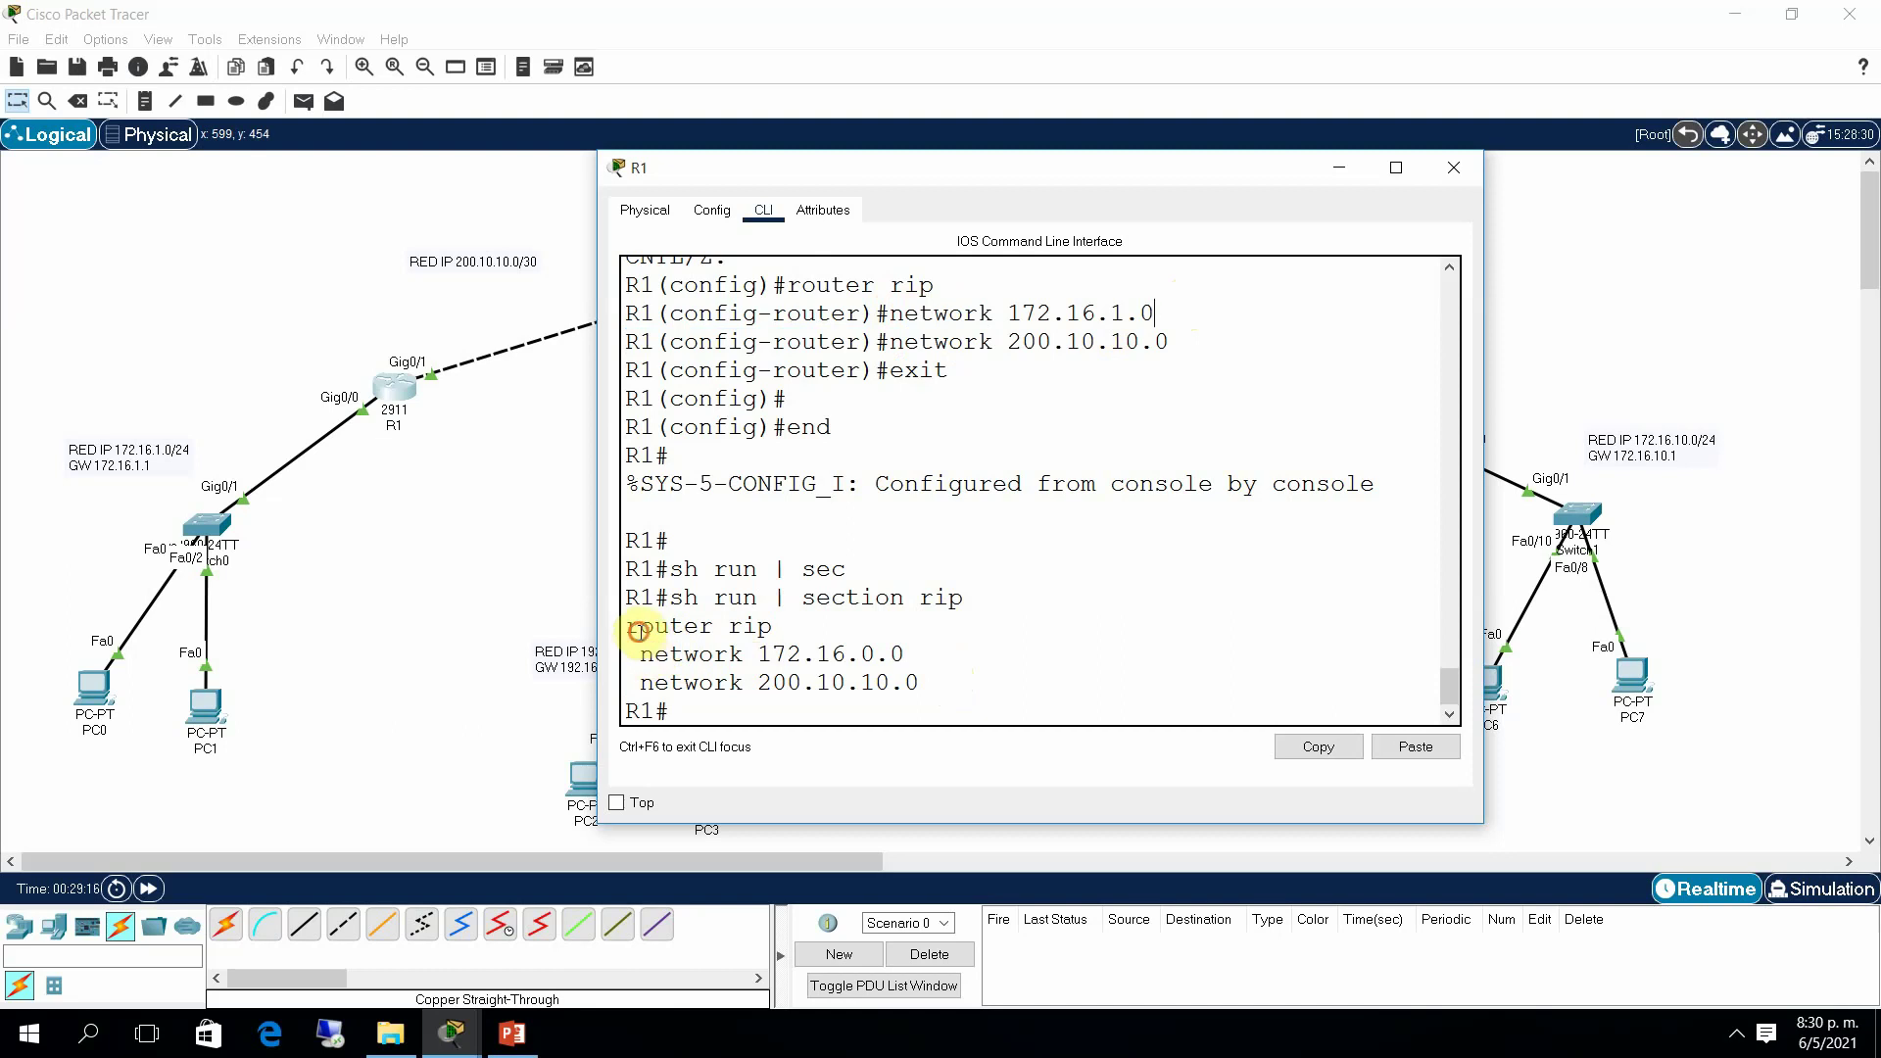
mouse_move(640, 627)
mouse_down()
mouse_move(745, 654)
mouse_move(921, 652)
mouse_move(935, 678)
mouse_move(745, 628)
mouse_move(686, 662)
mouse_move(639, 655)
mouse_up()
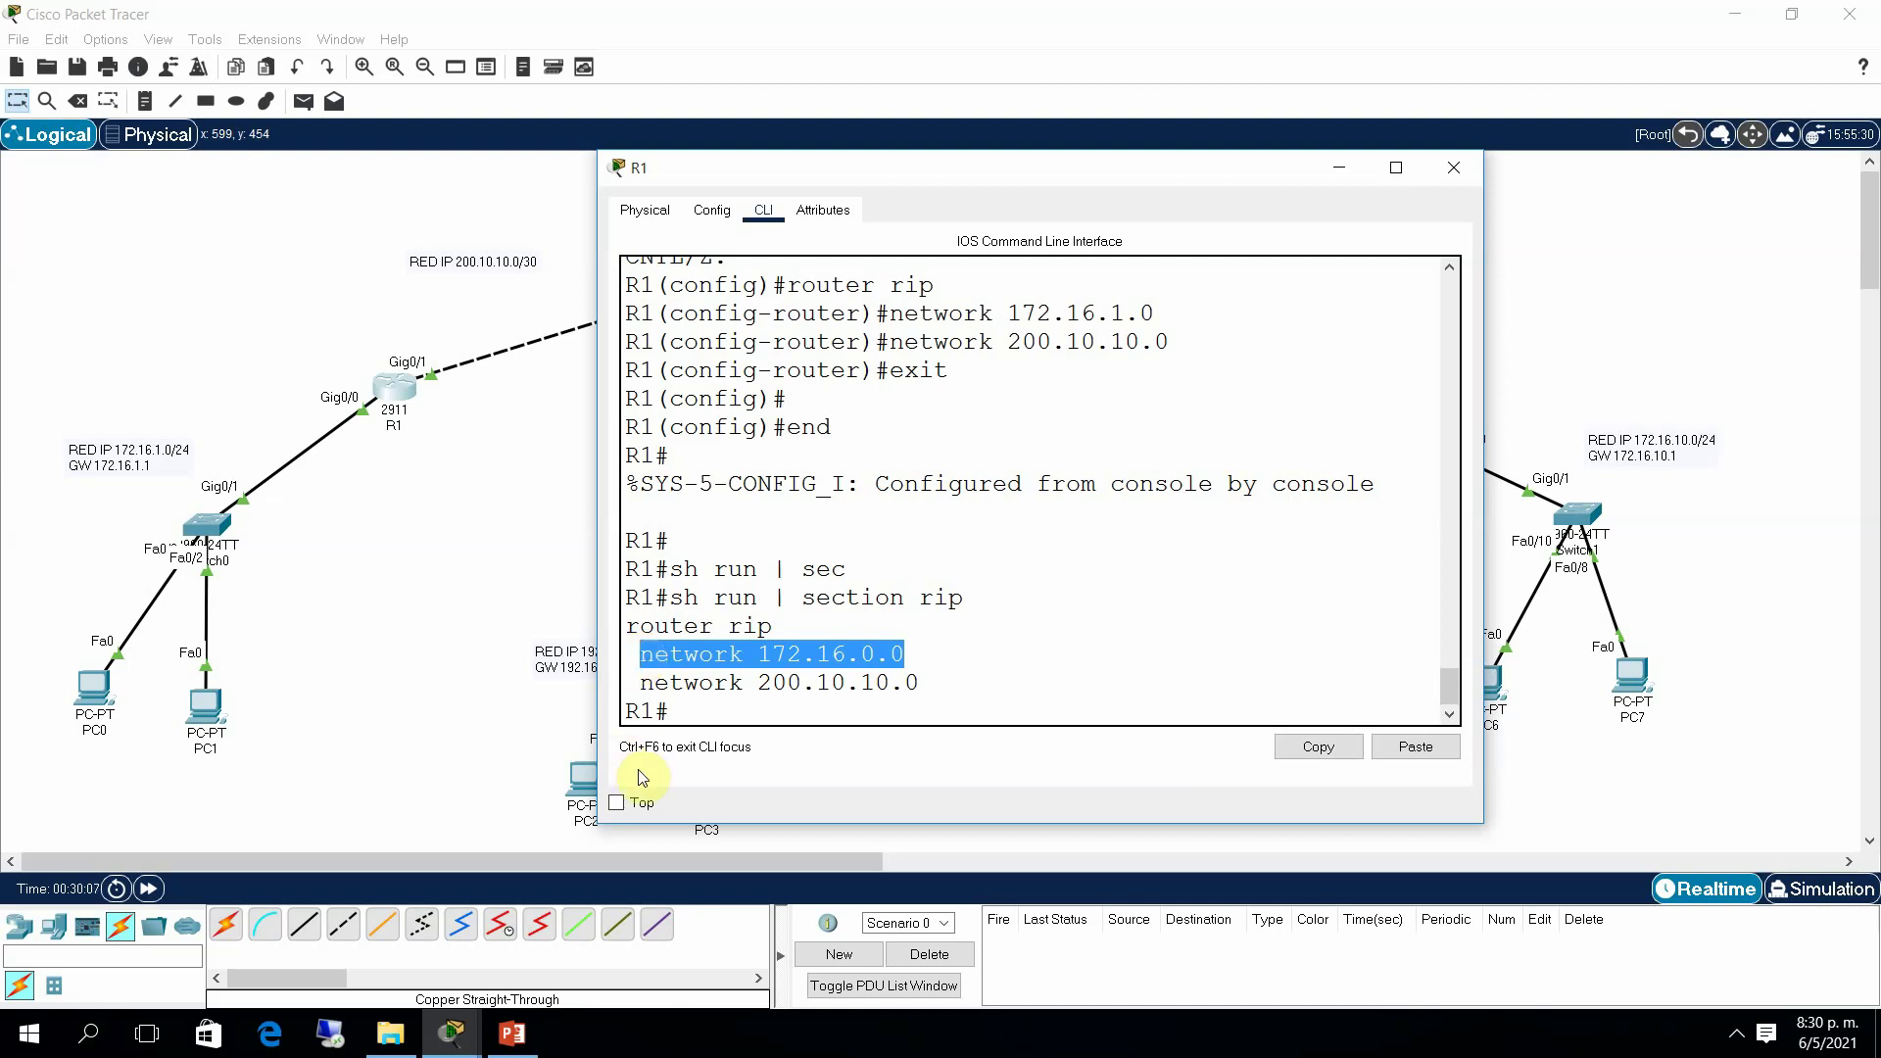
Step: Display R1's IP routing table in a maximized window and examine its connected and local routes
click(720, 712)
text(sh )
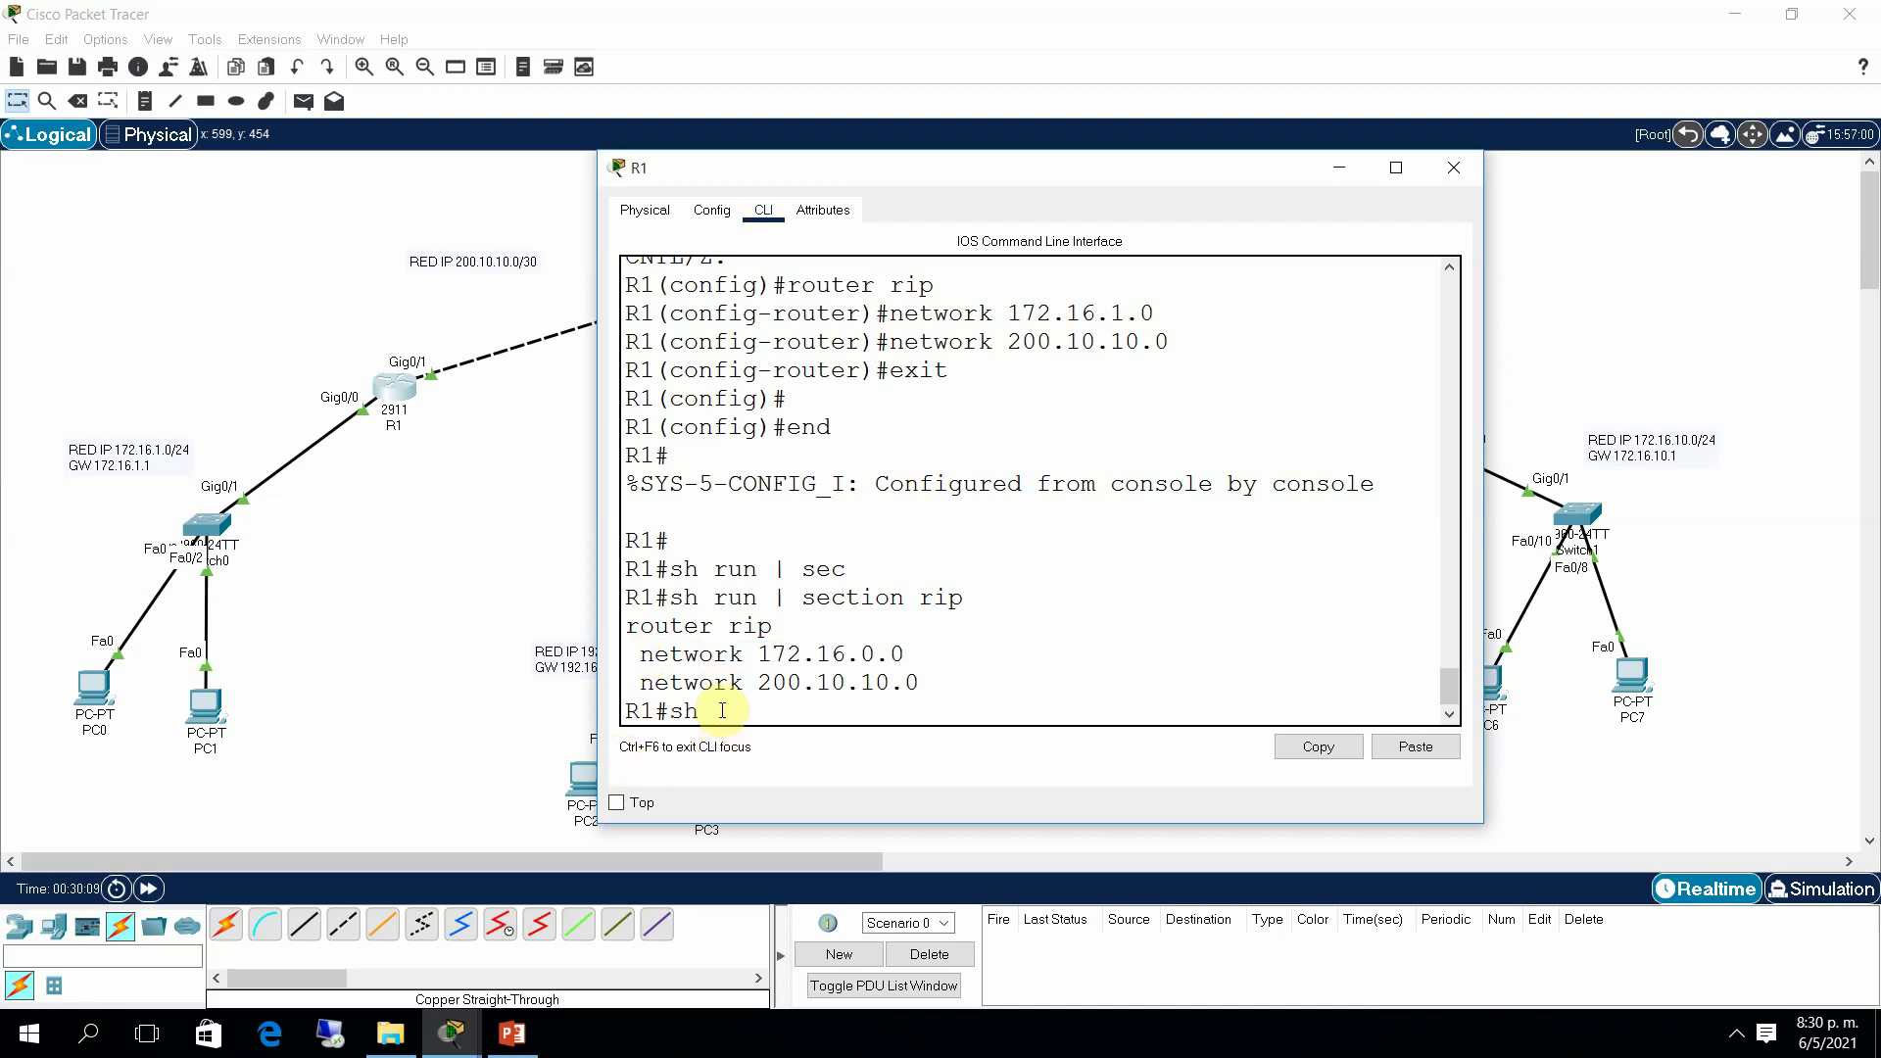
text(ip rp)
key(BackSpace)
text(oute)
key(Return)
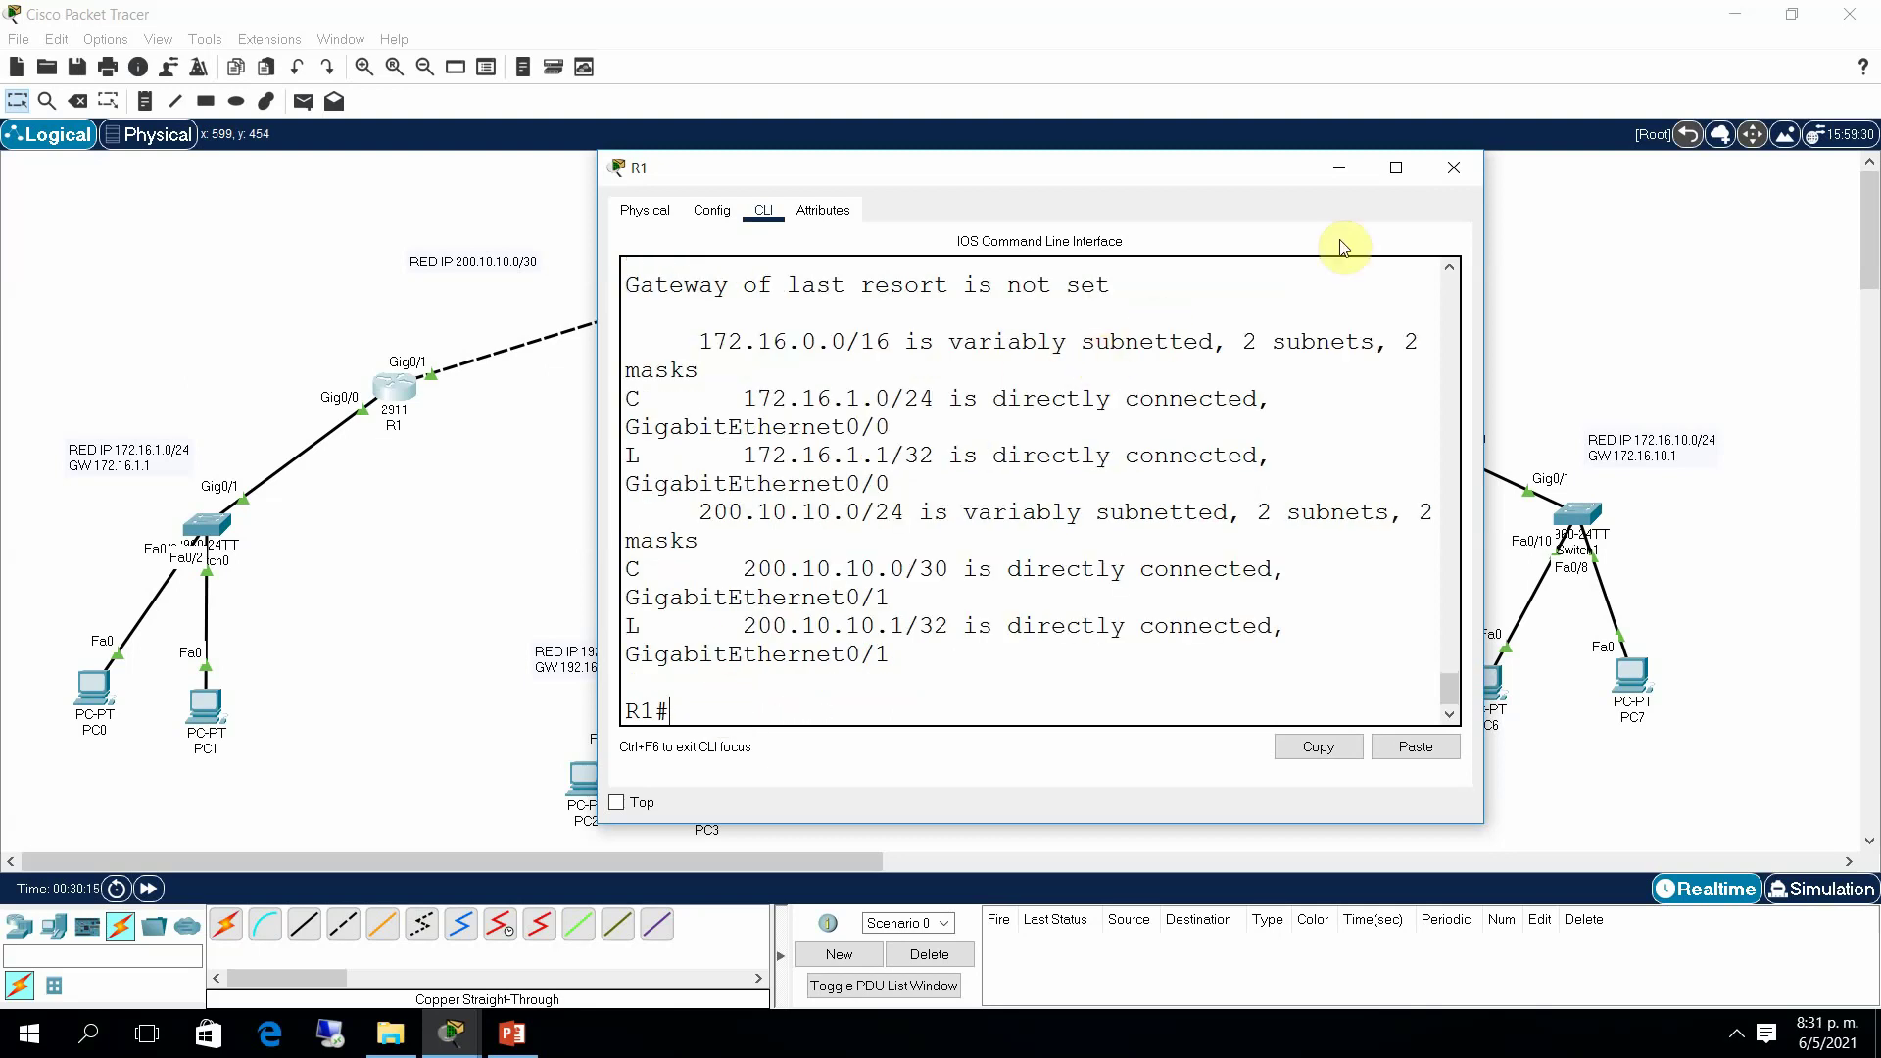
click(1393, 172)
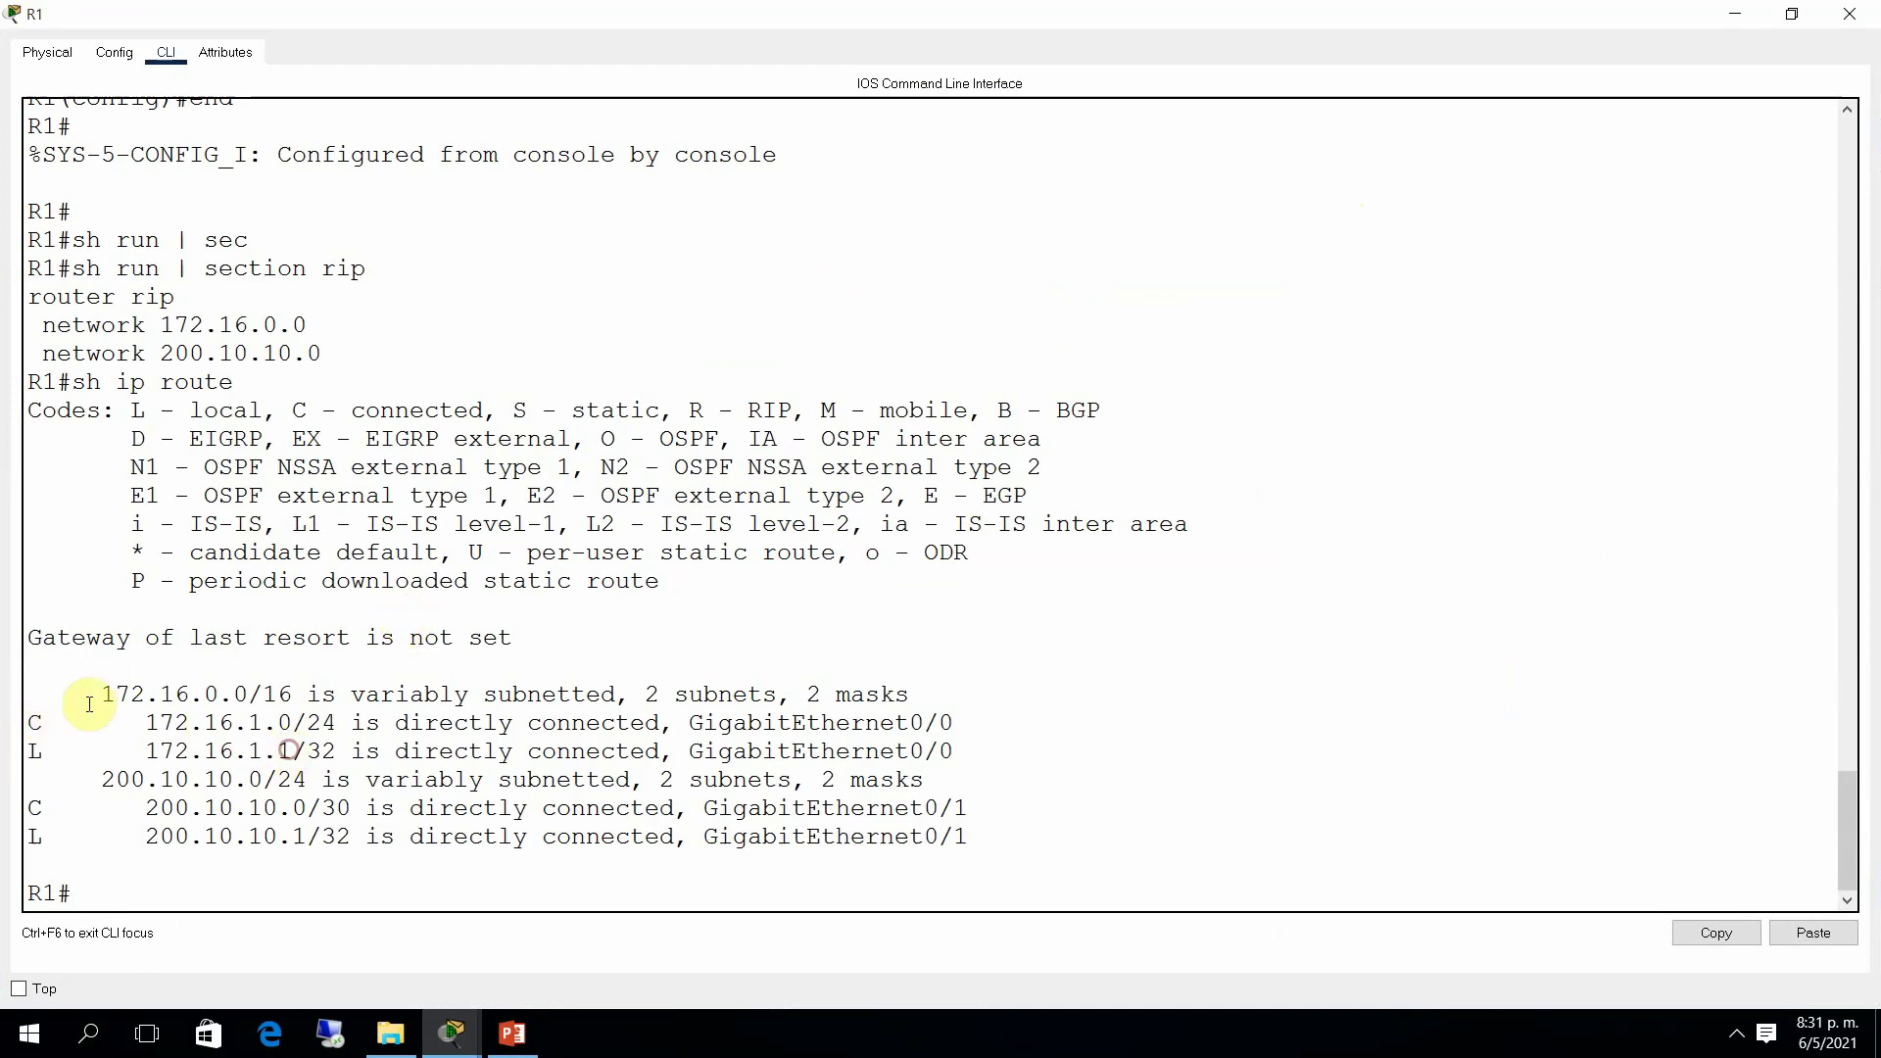
drag(36, 721, 975, 832)
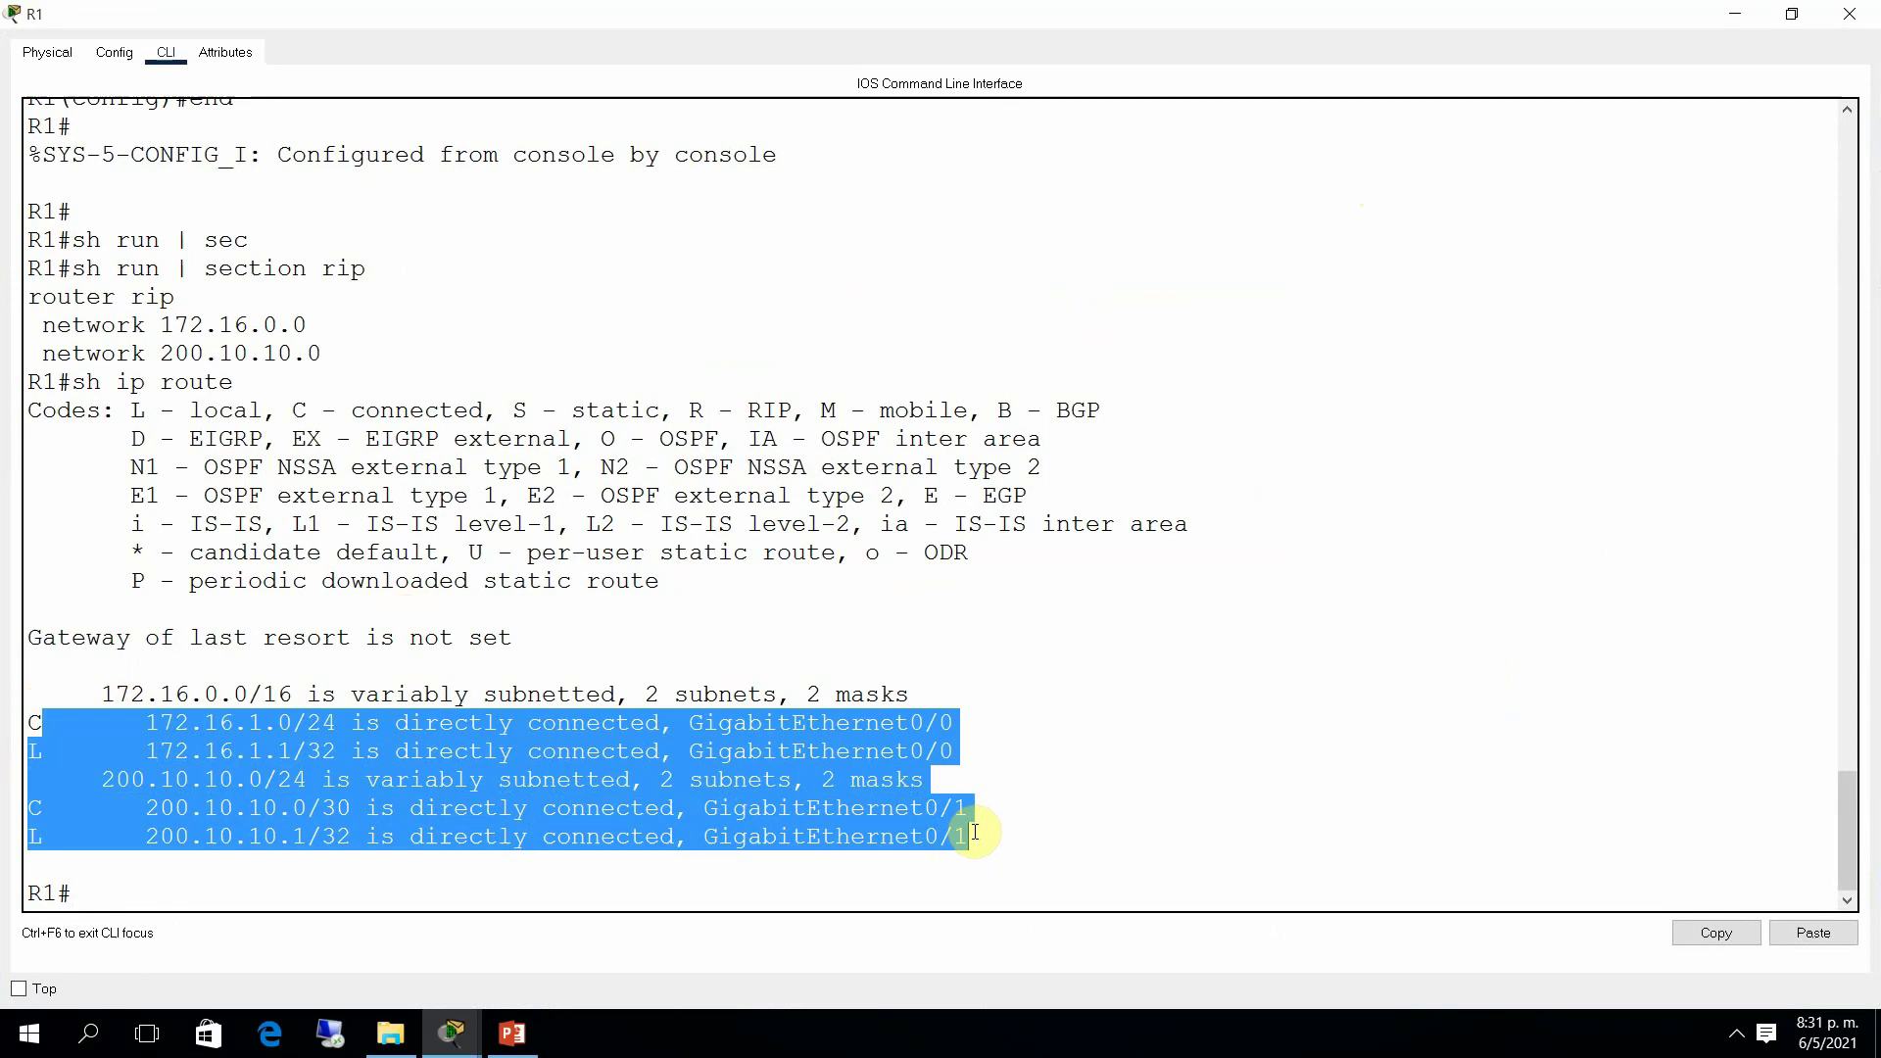
click(565, 883)
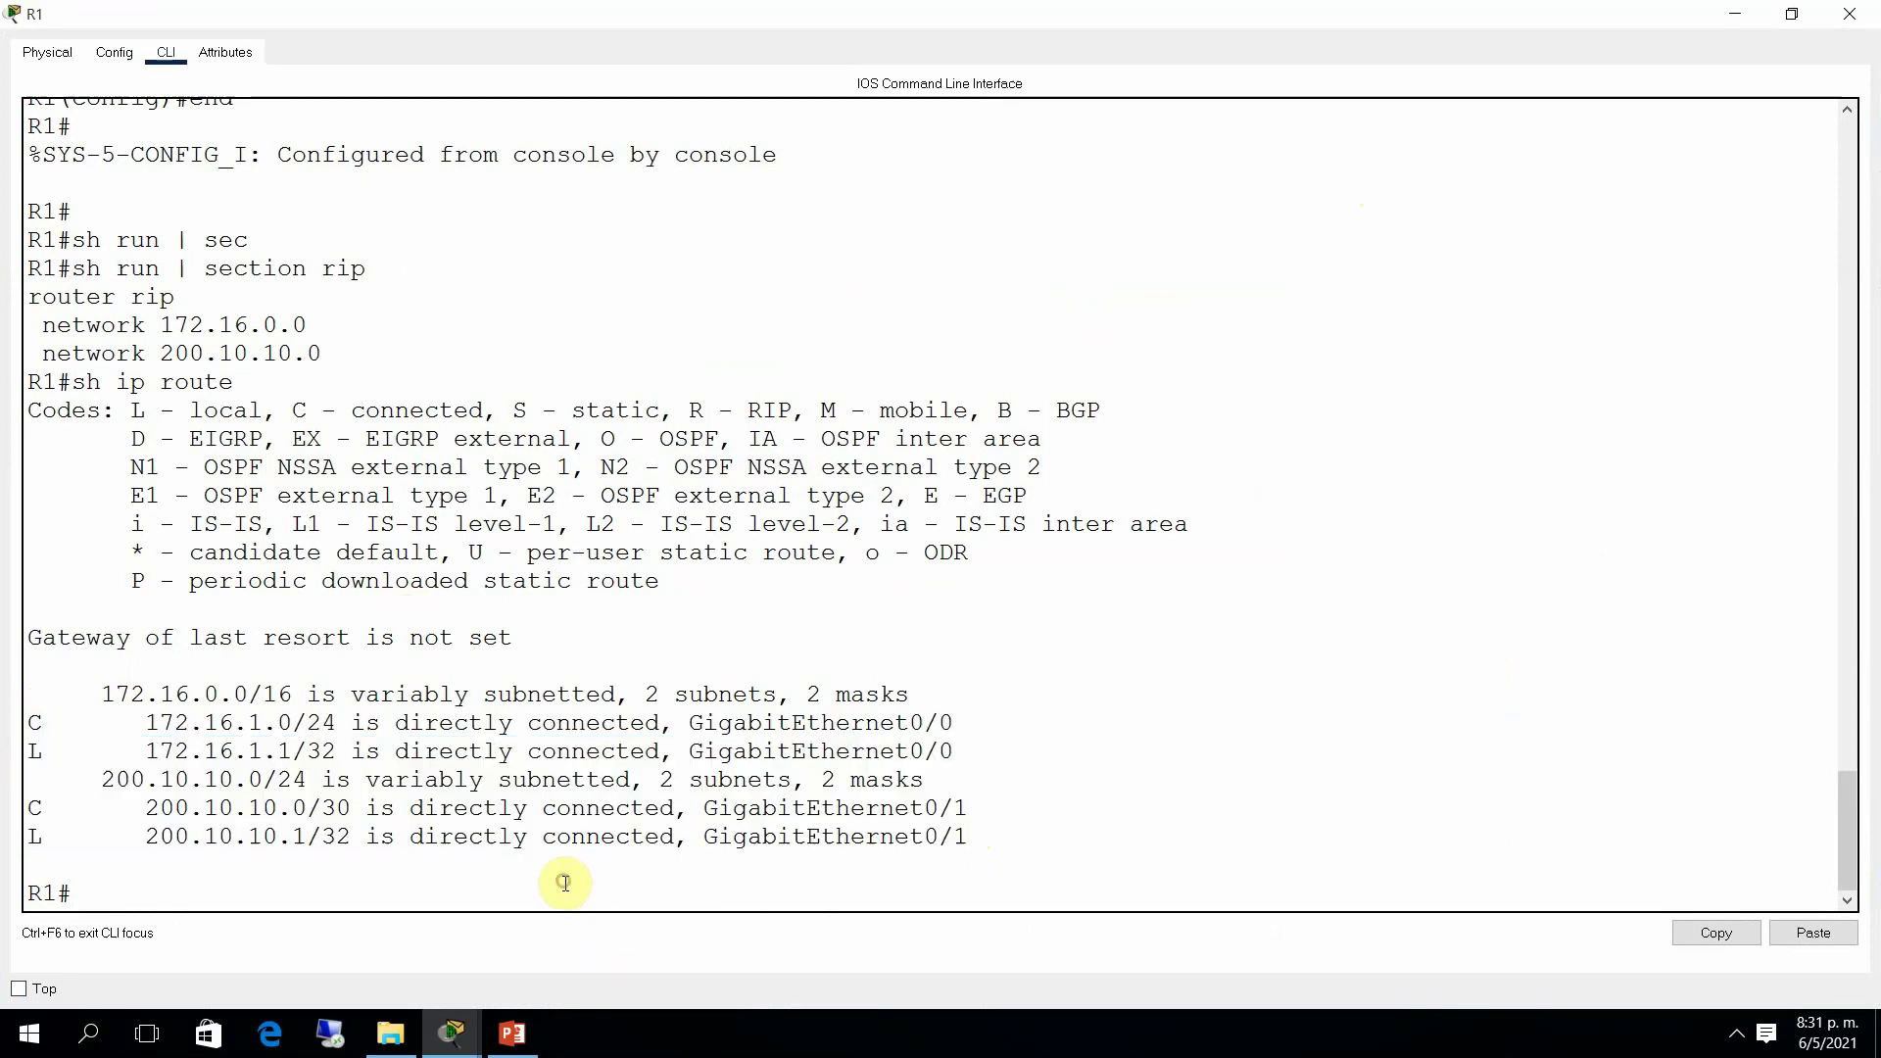
Step: Display the IP routing protocol details on R1 with show ip protocols
text(sh ip r)
text(pi)
key(BackSpace)
key(BackSpace)
key(BackSpace)
text(prot)
key(Tab)
key(Return)
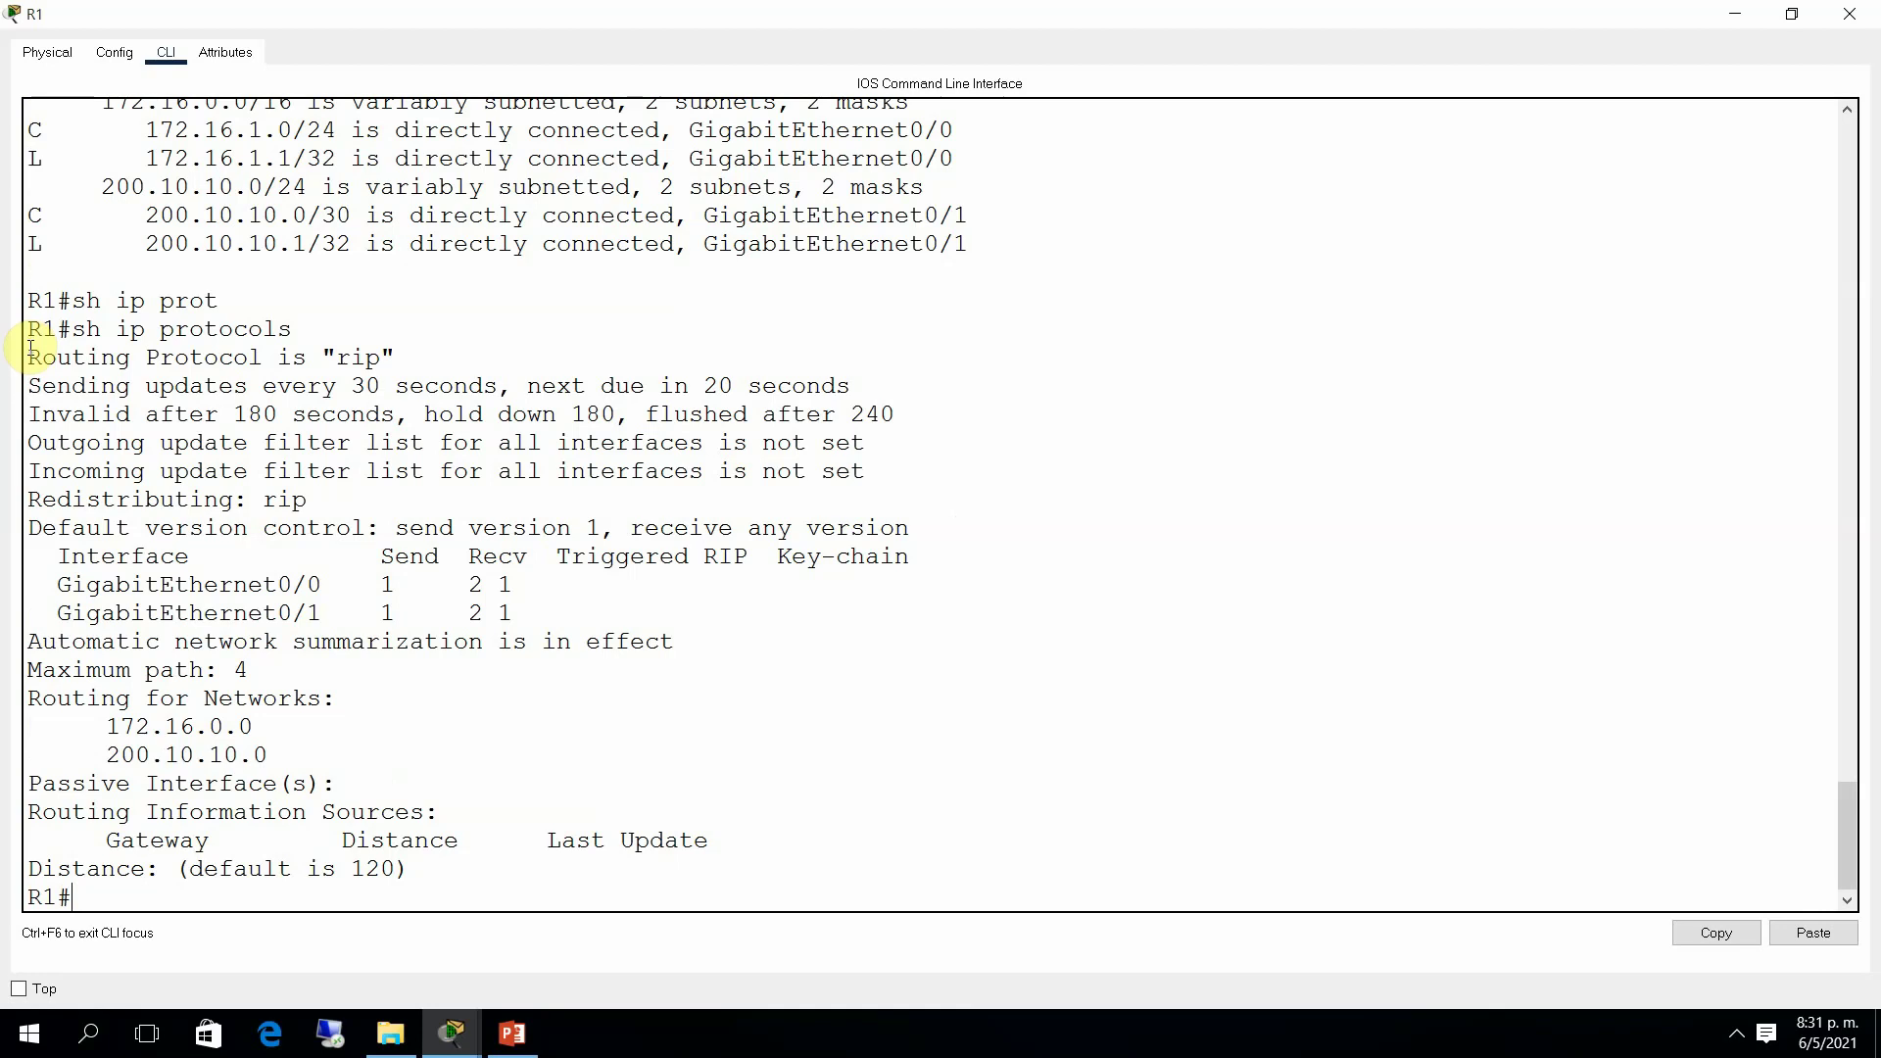
Step: Examine the routing protocol, update timer, interface versions, advertised networks and administrative distance in R1's protocol output
drag(27, 355, 408, 361)
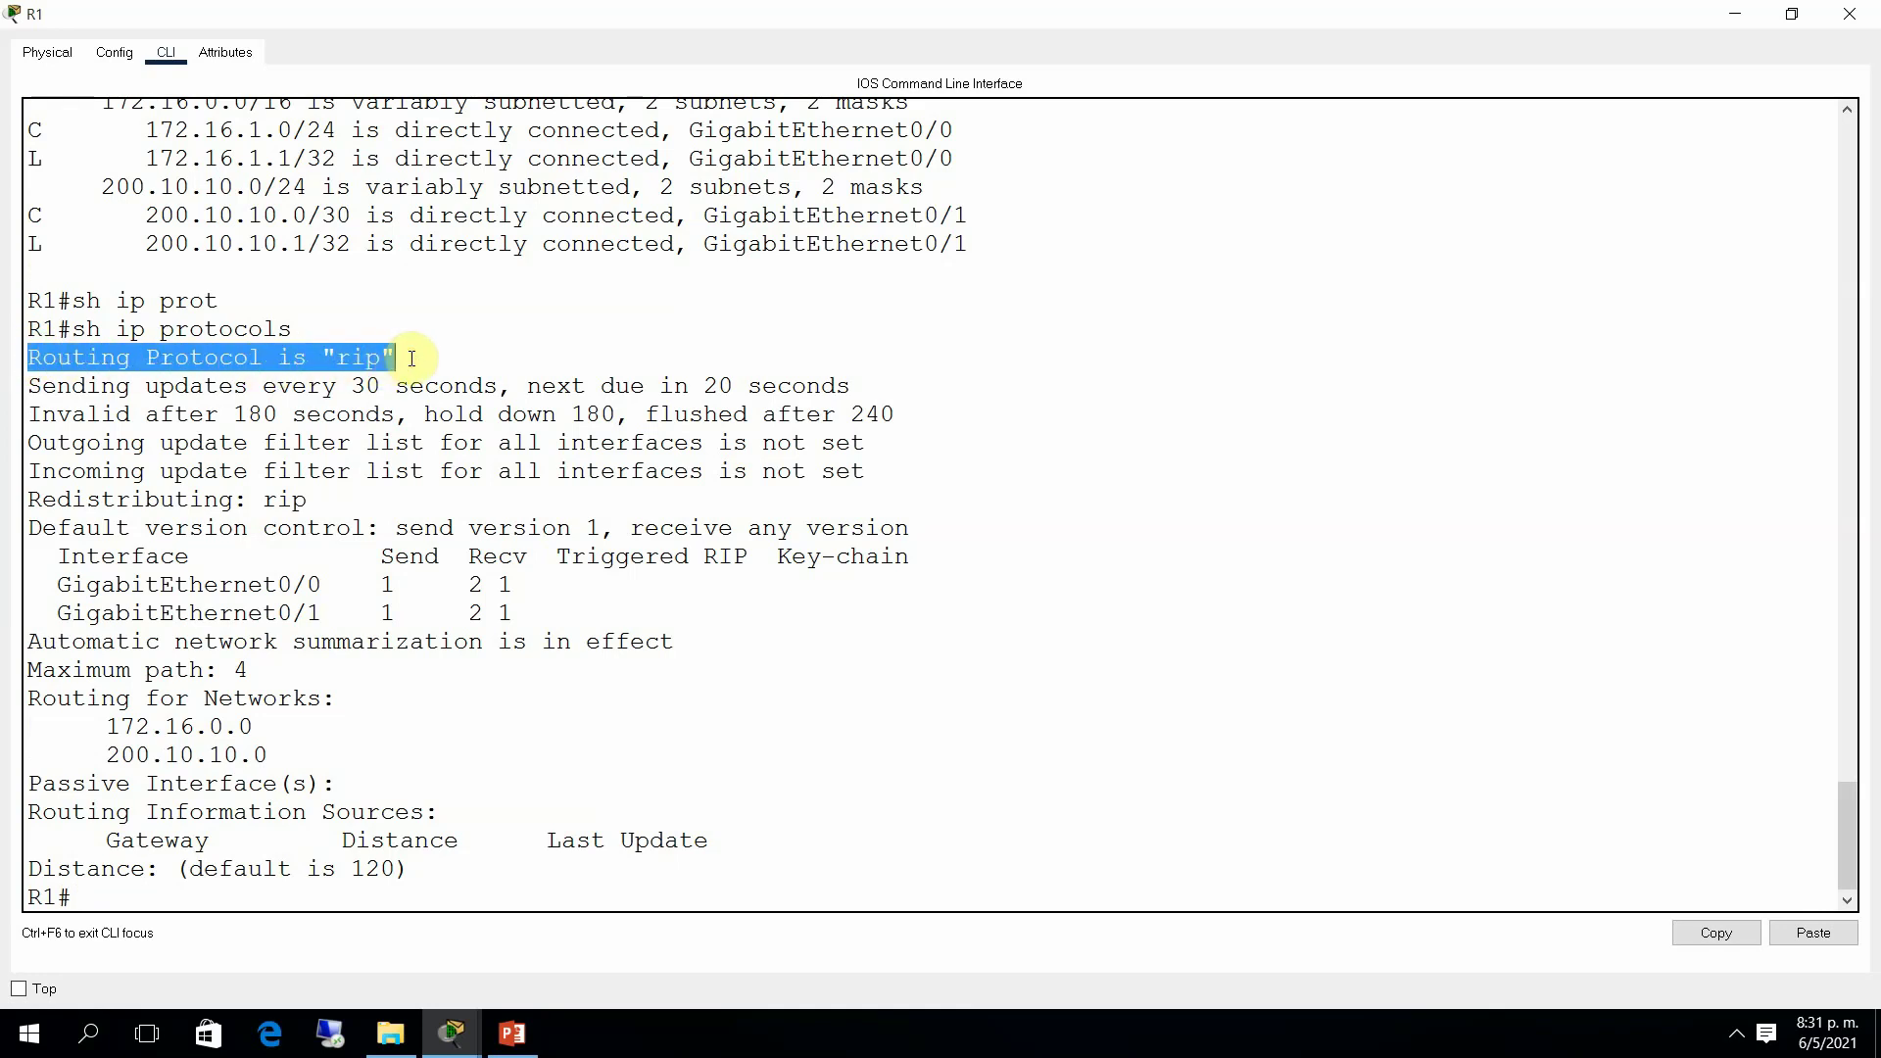
drag(407, 361, 412, 359)
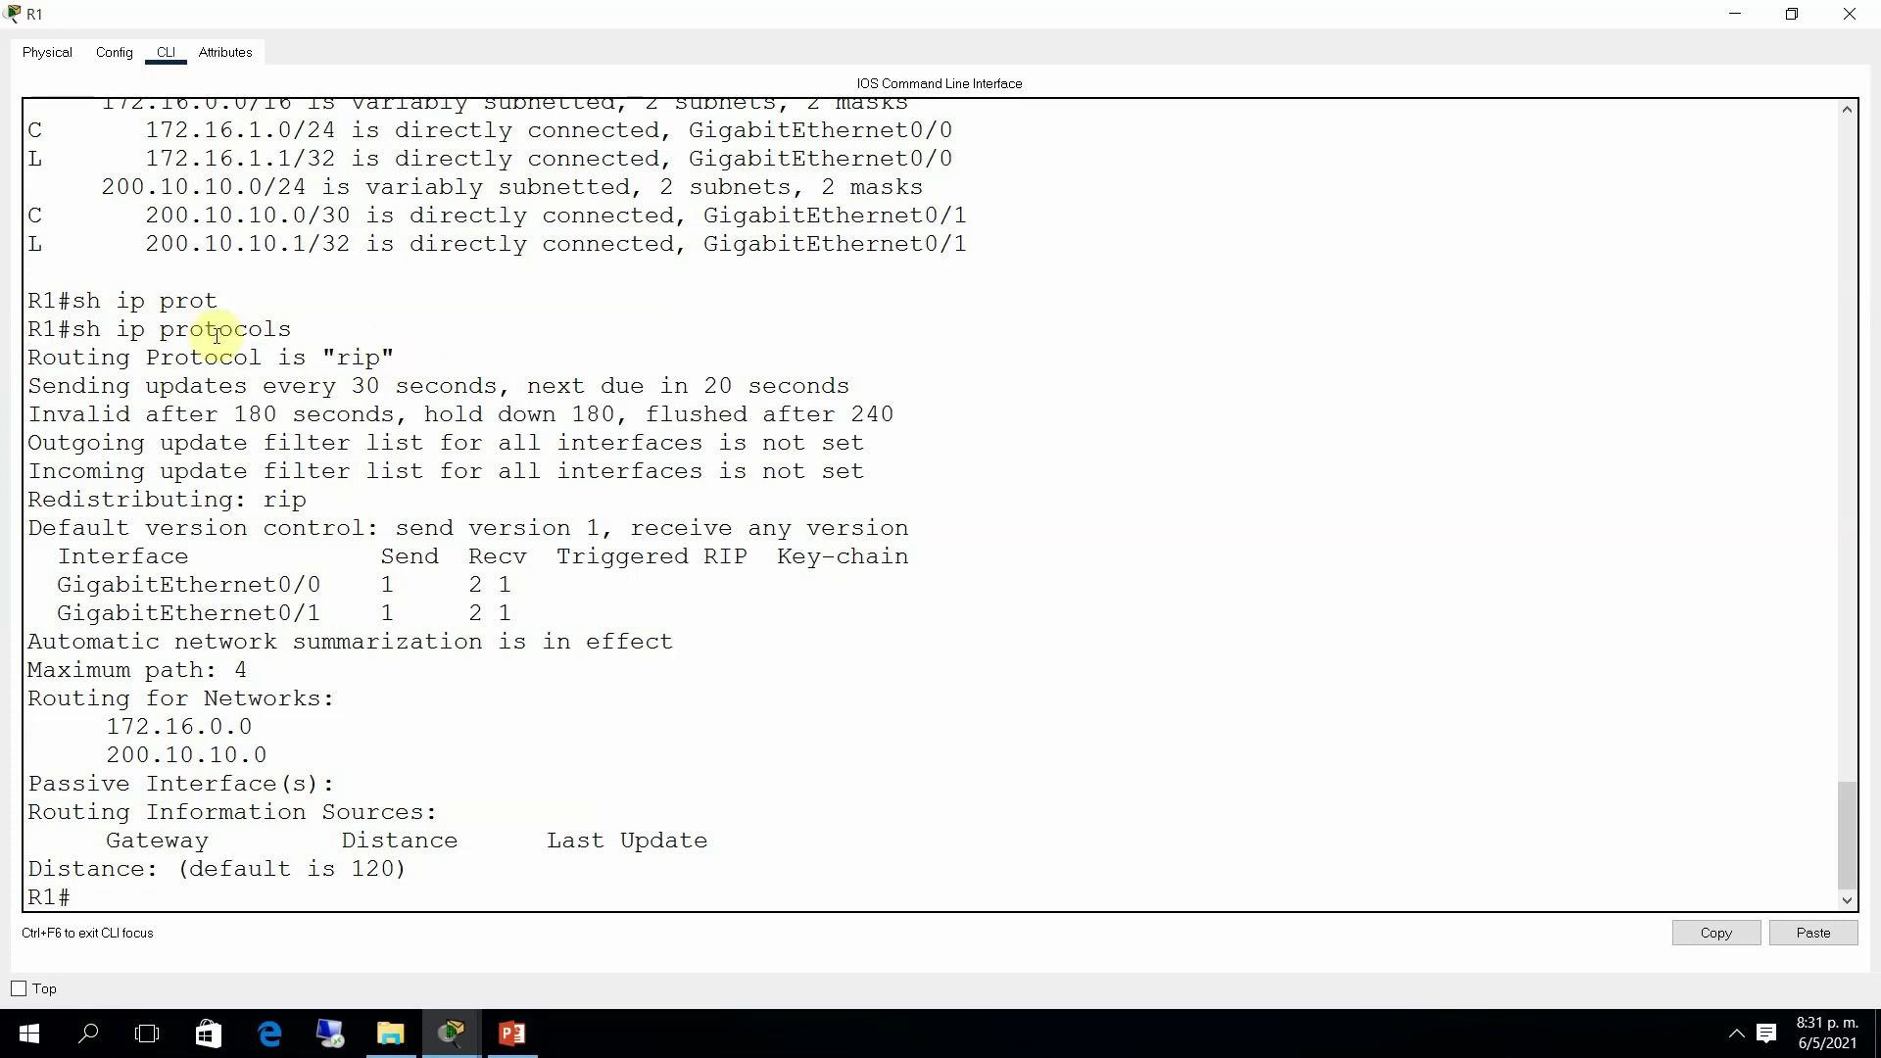
drag(43, 386, 534, 377)
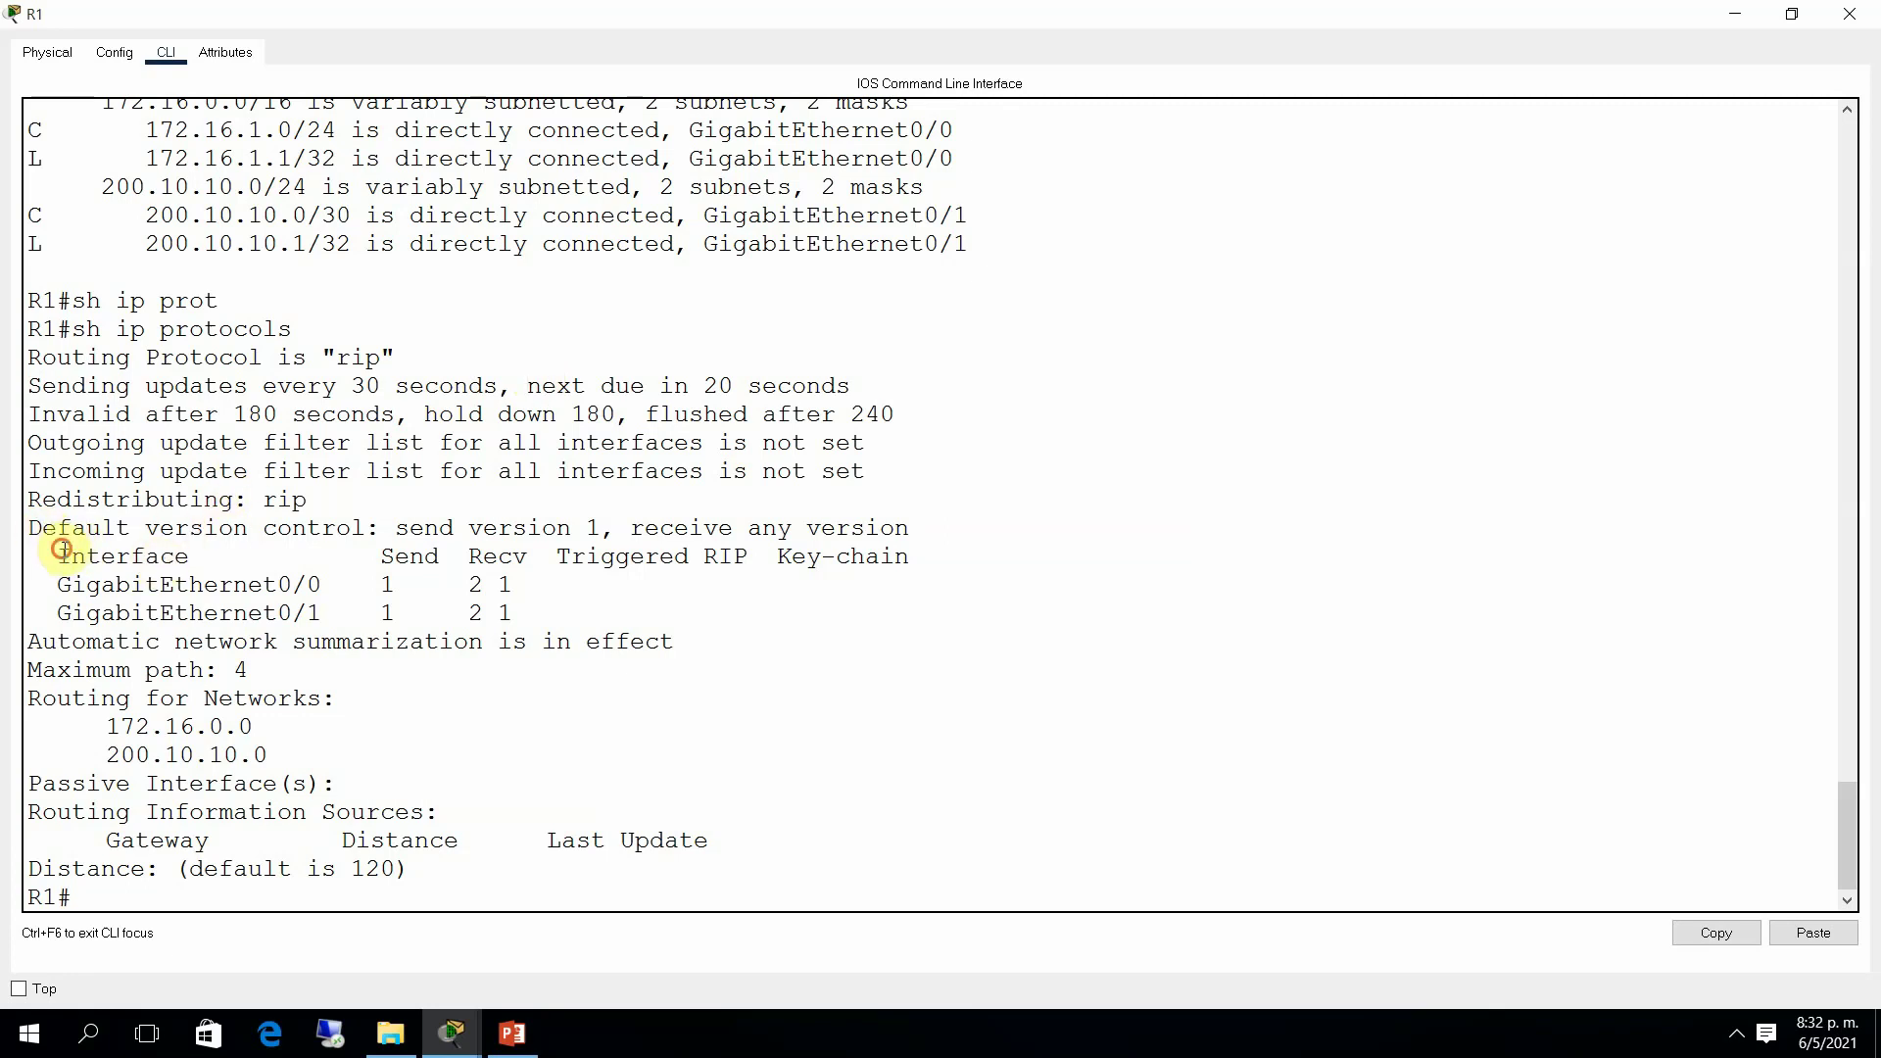
drag(58, 555, 573, 550)
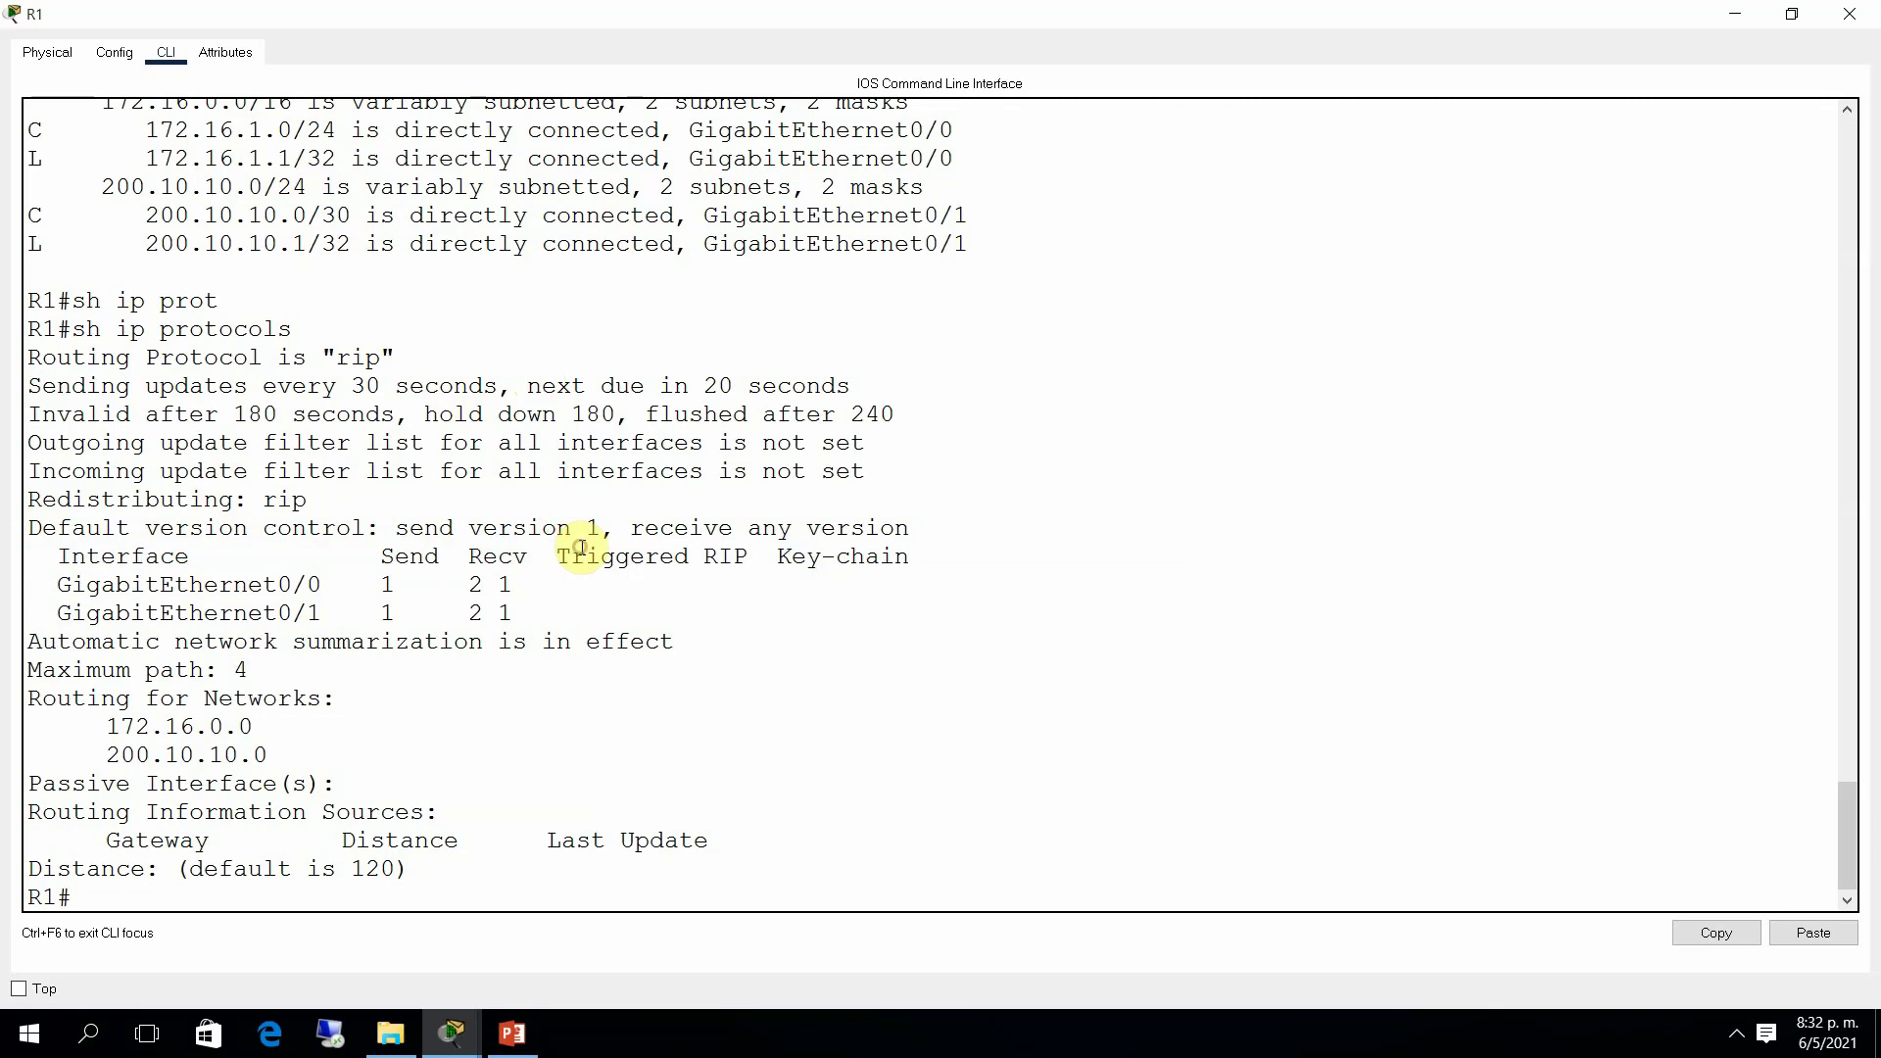
drag(70, 585, 321, 612)
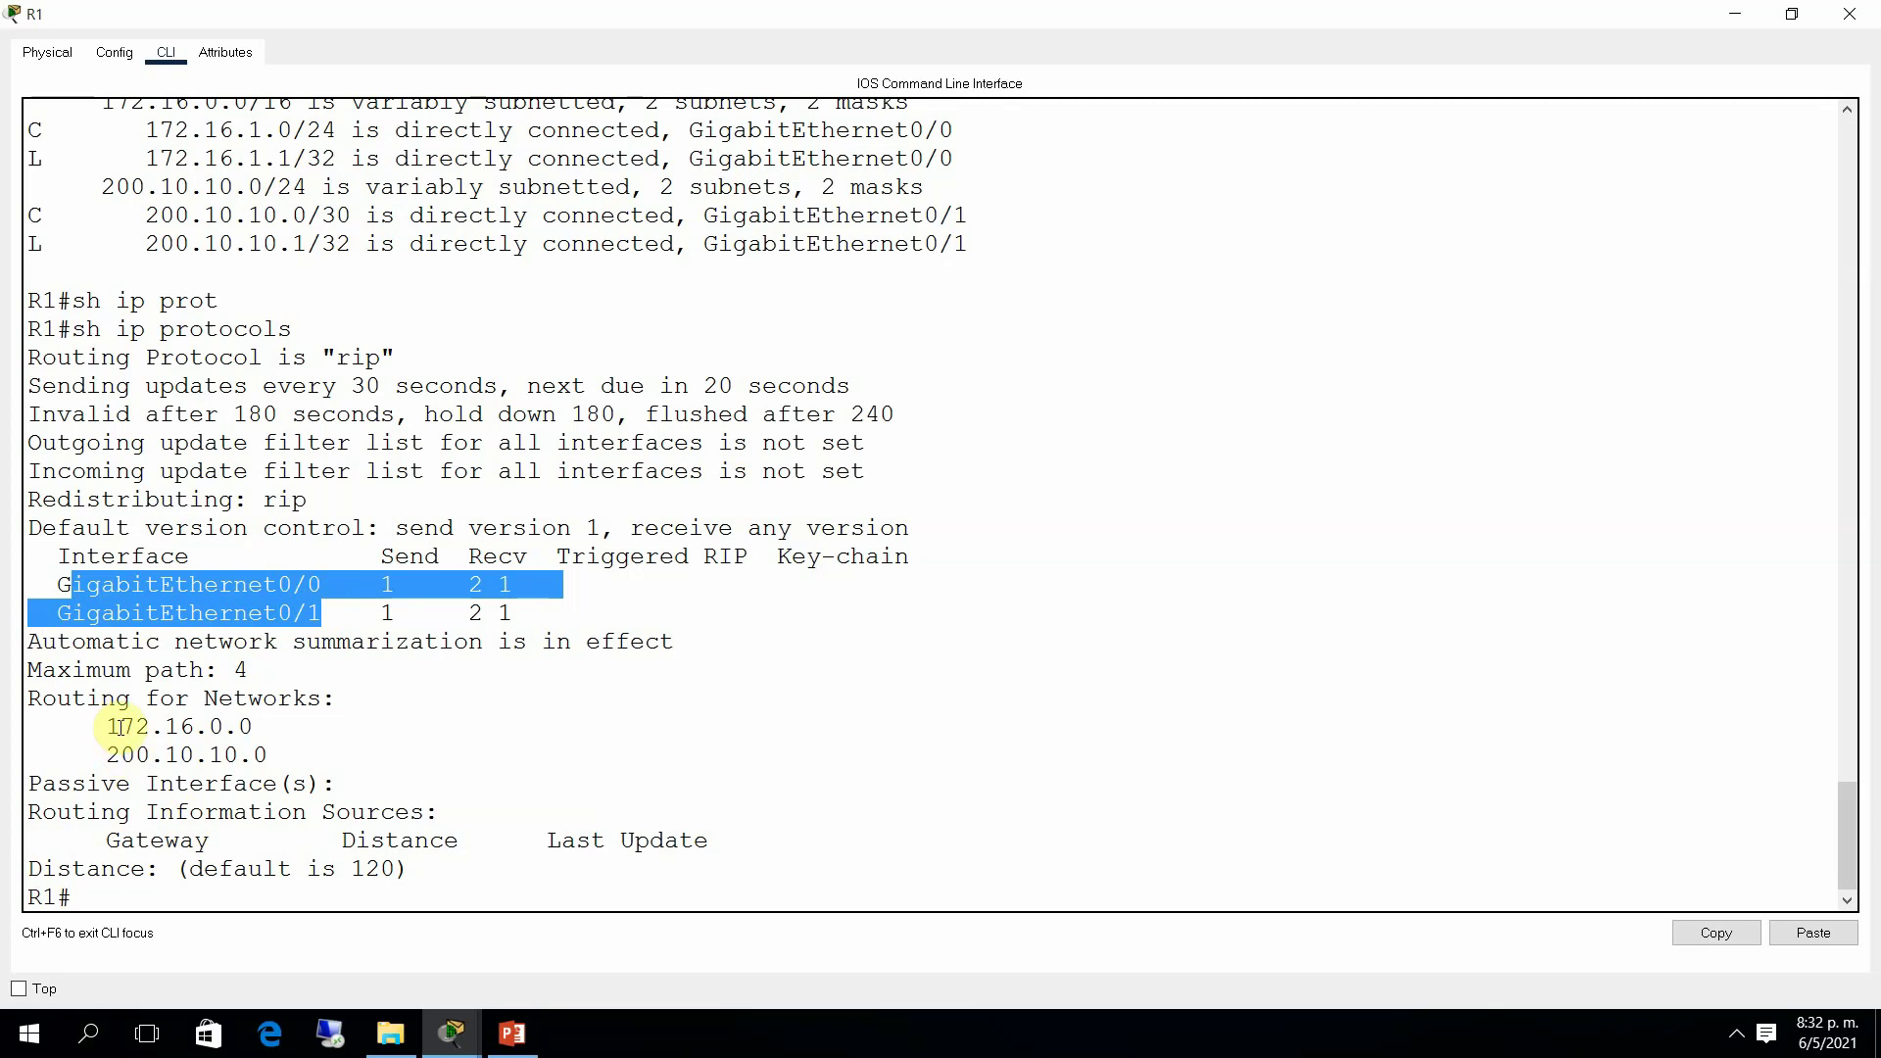
drag(116, 726, 280, 758)
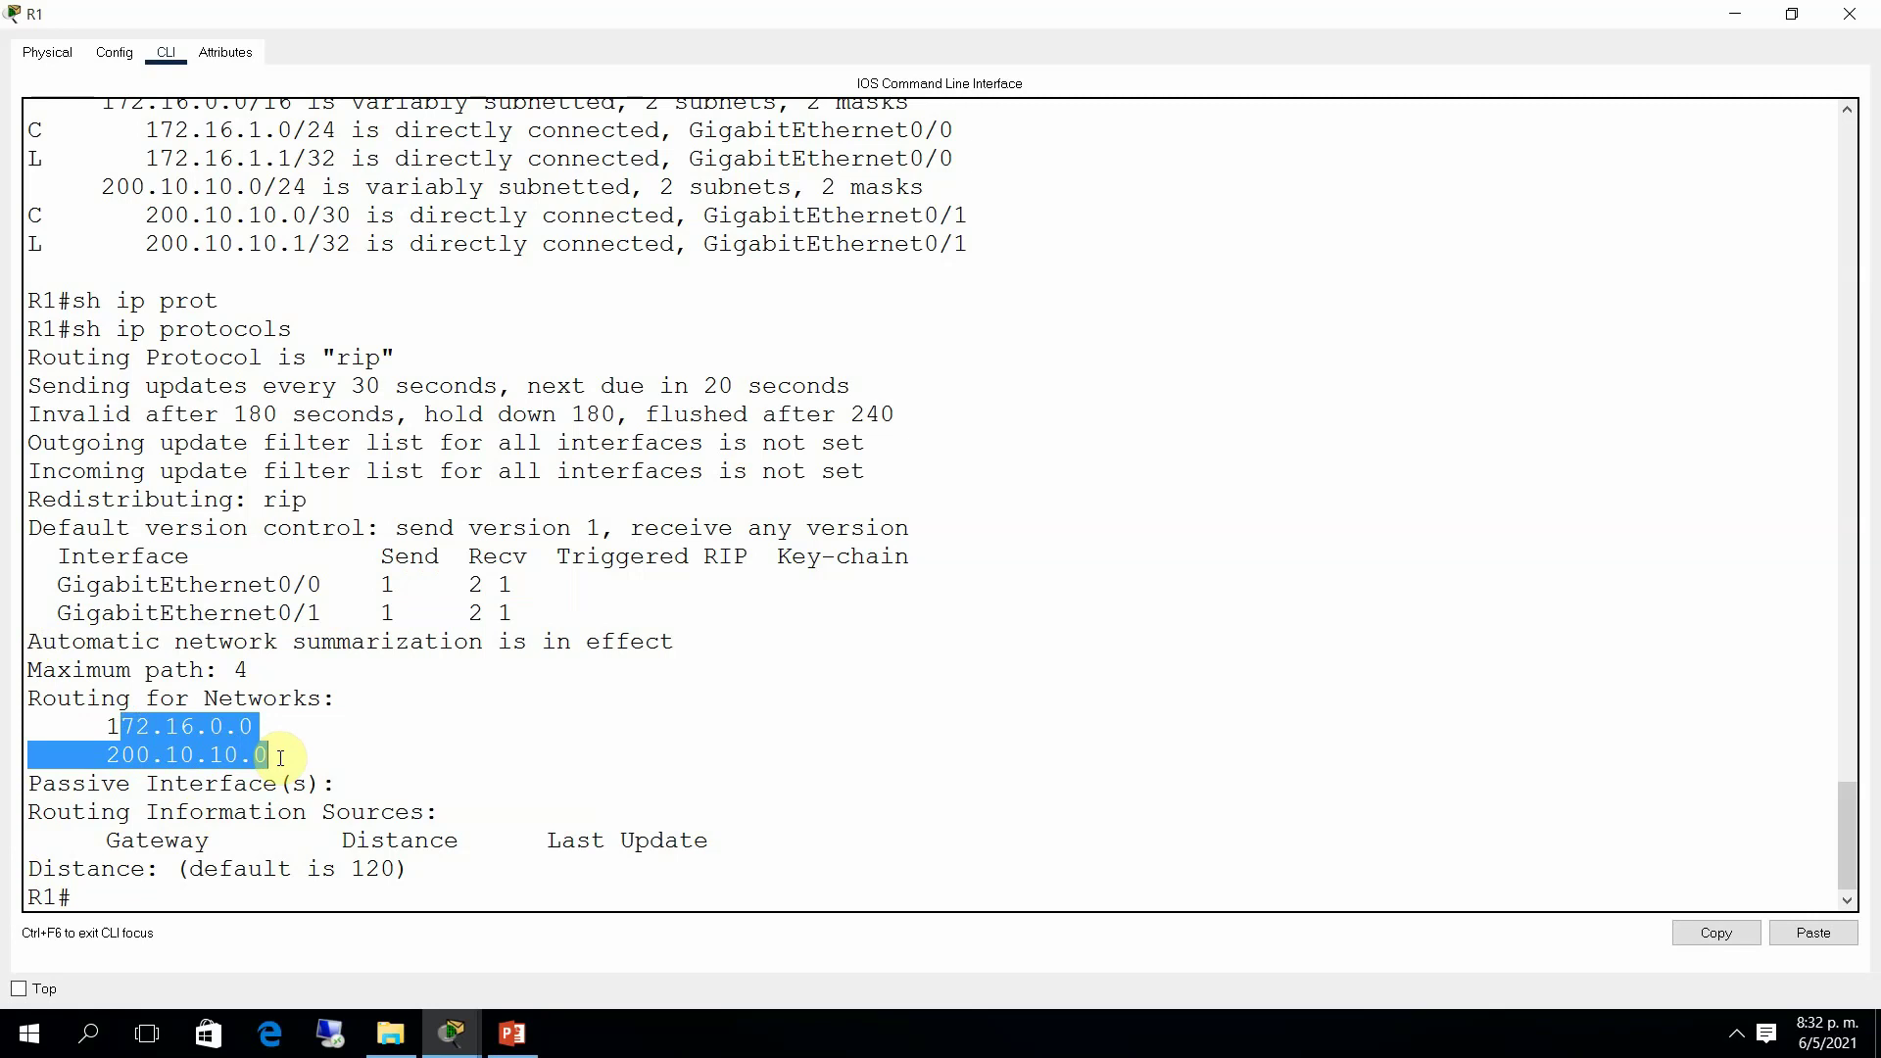
click(369, 672)
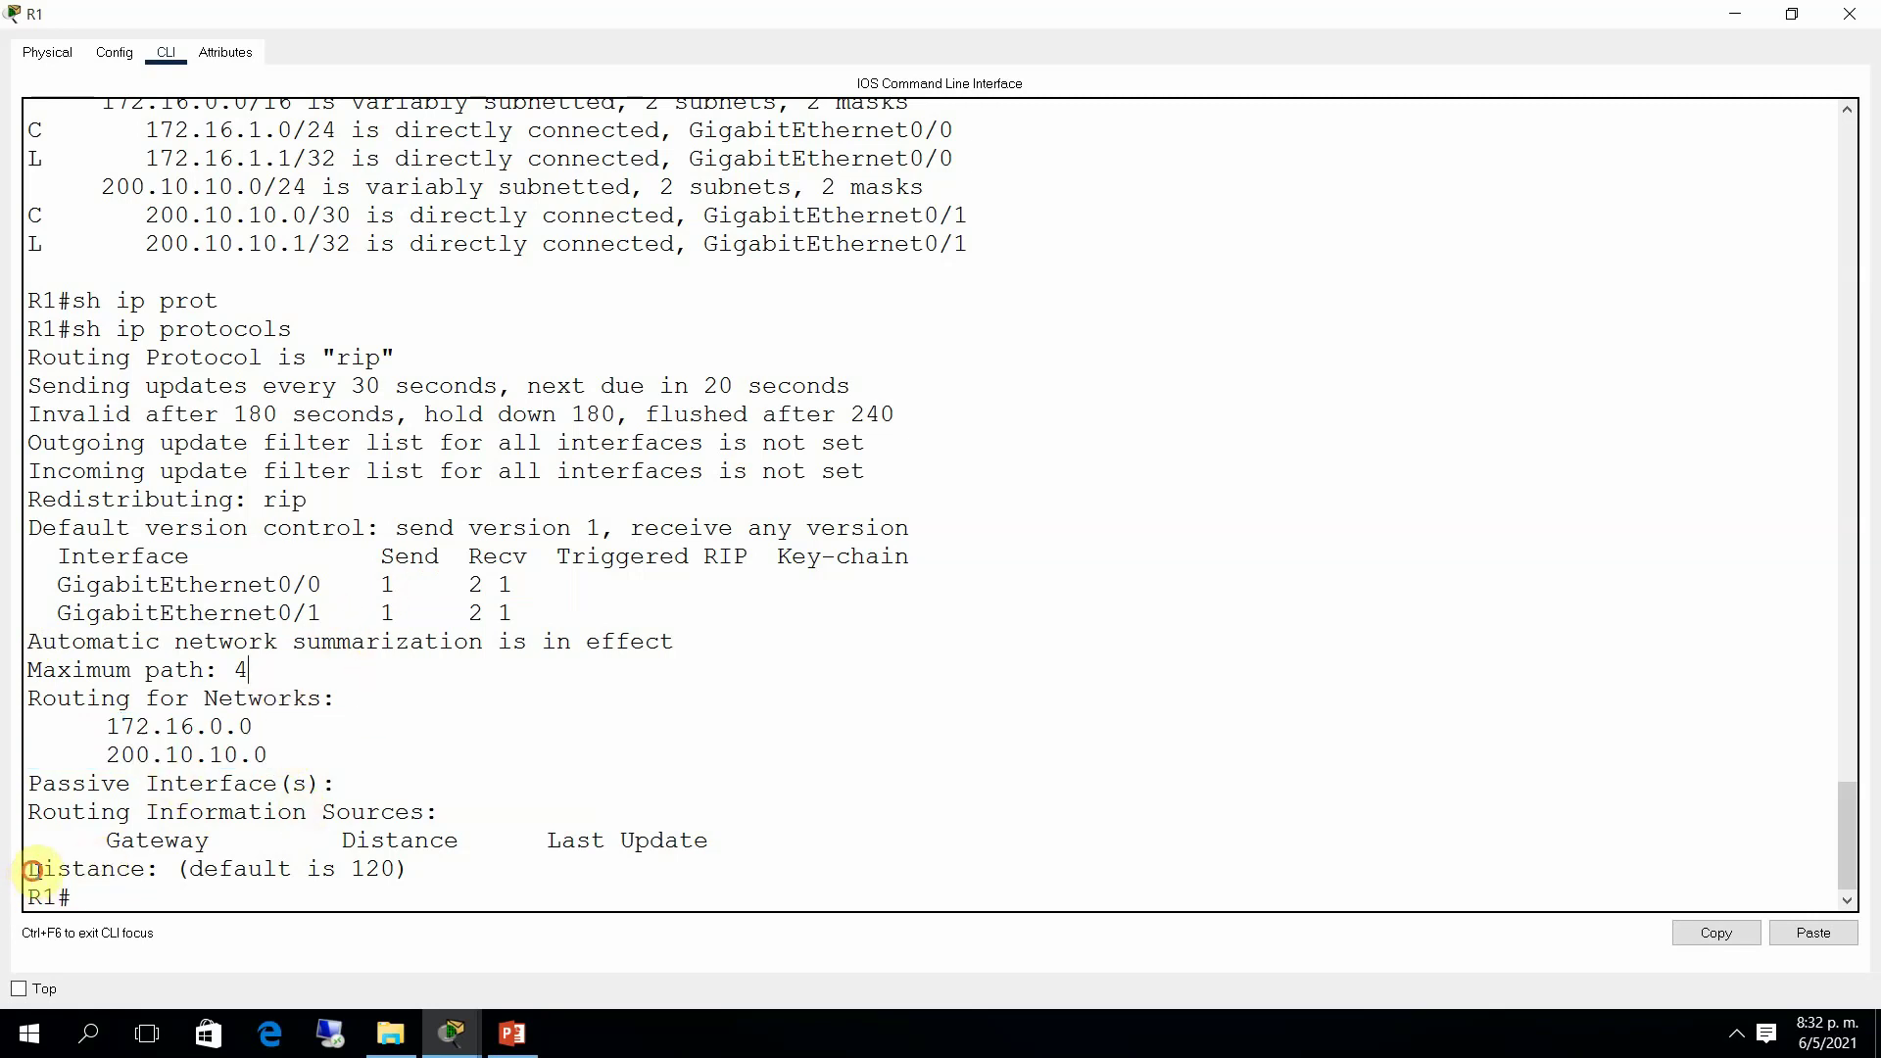
drag(31, 869, 430, 858)
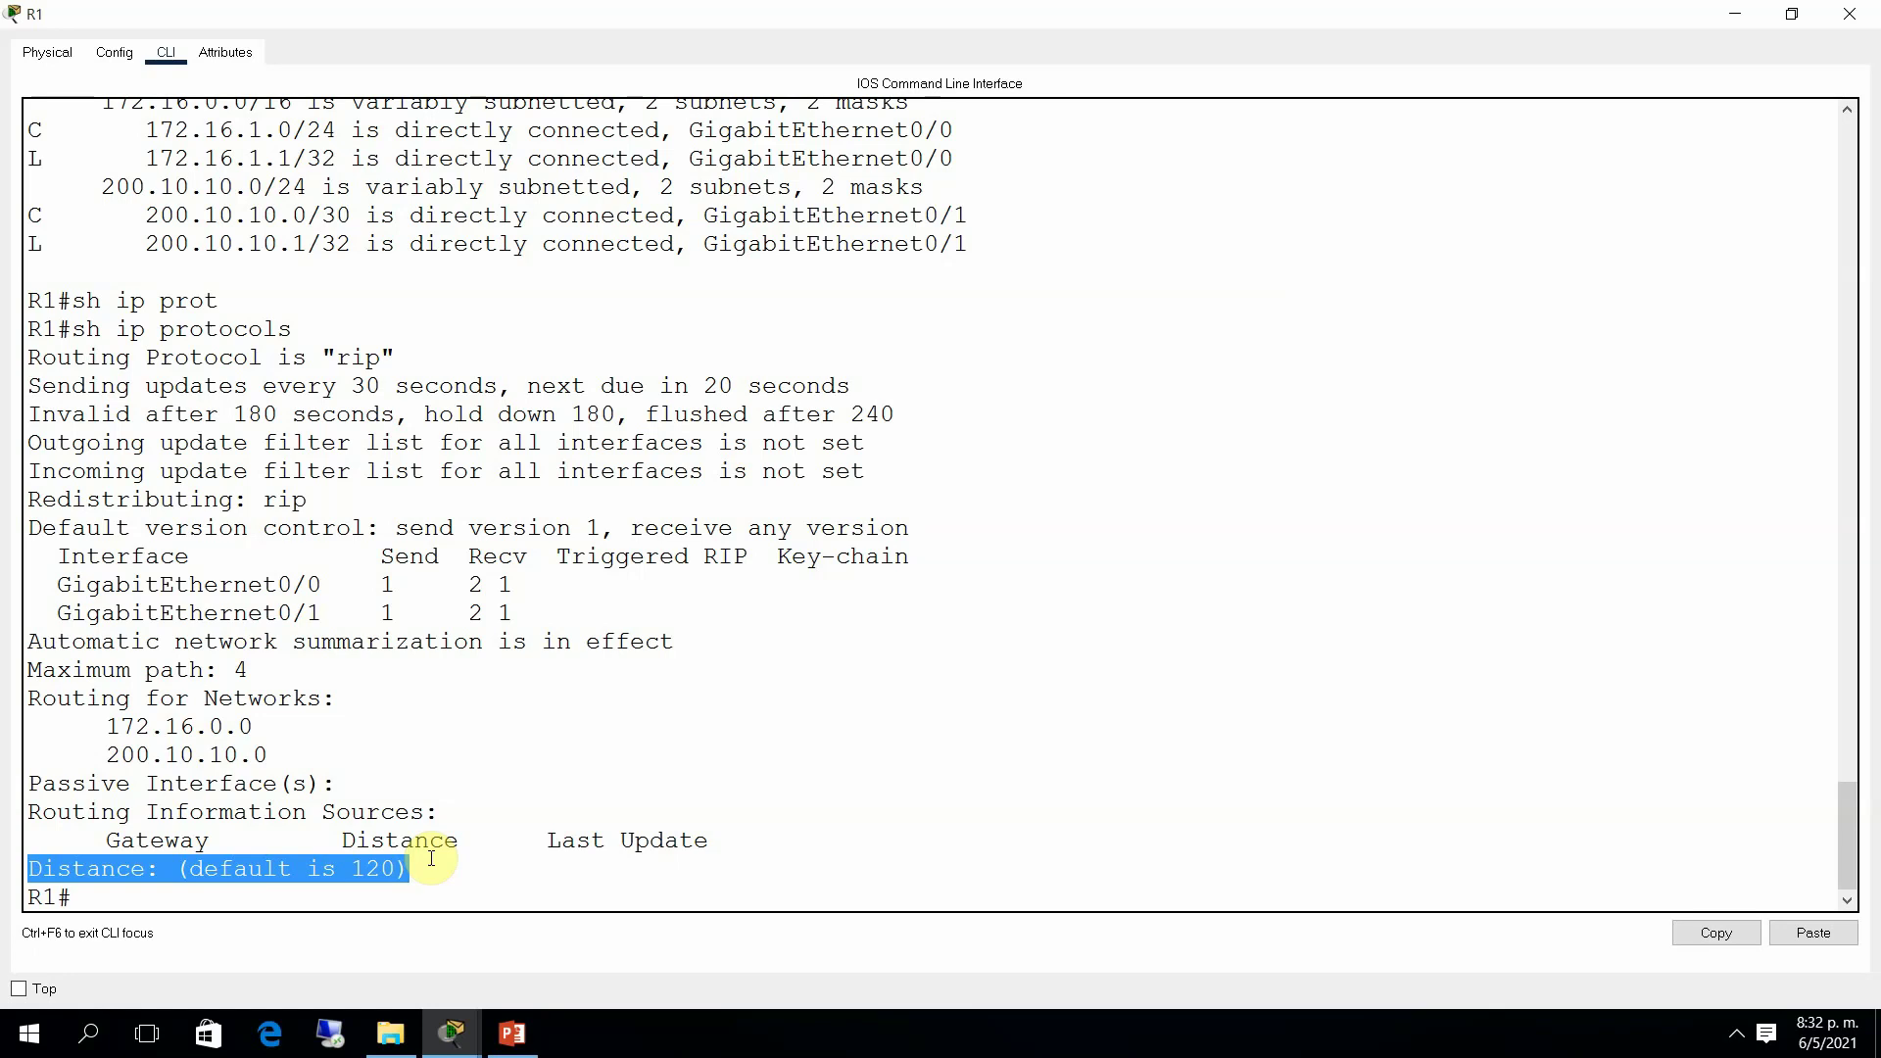
click(431, 858)
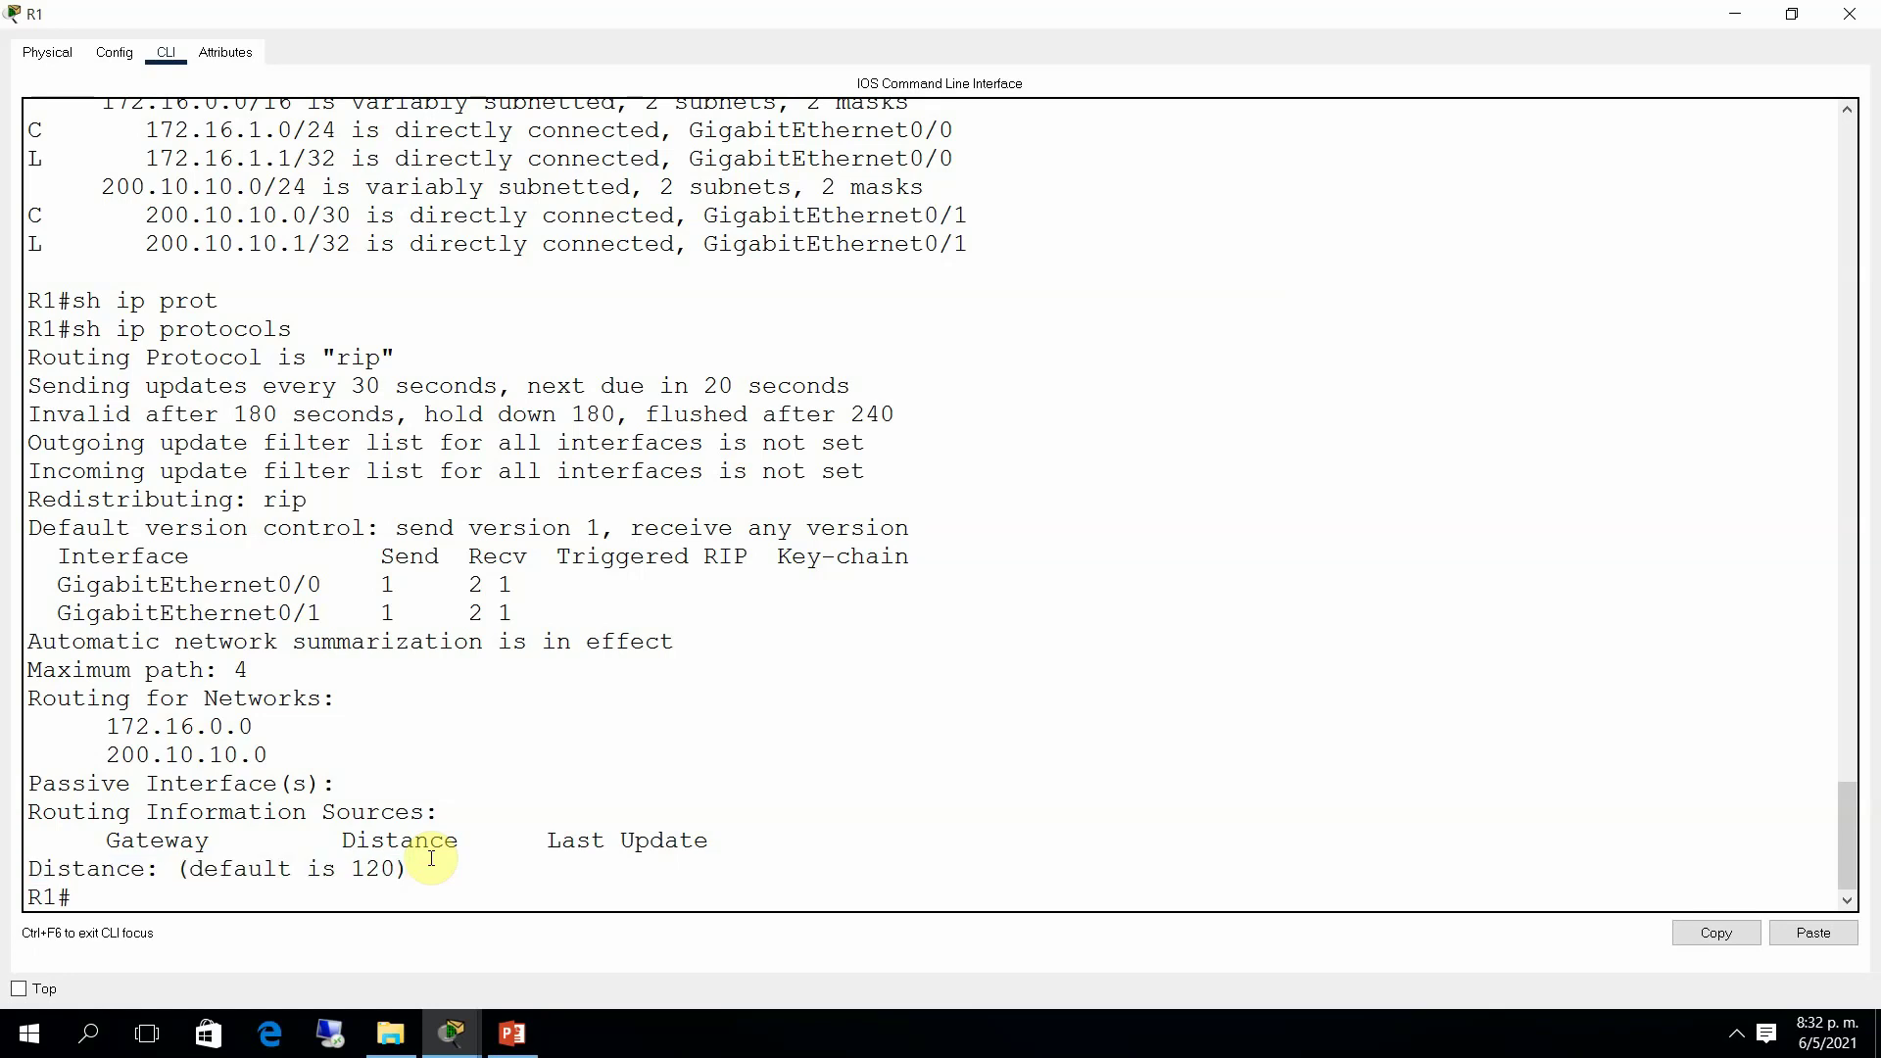
Step: Close R1's window, open R2's command line and enter global configuration mode
click(1850, 14)
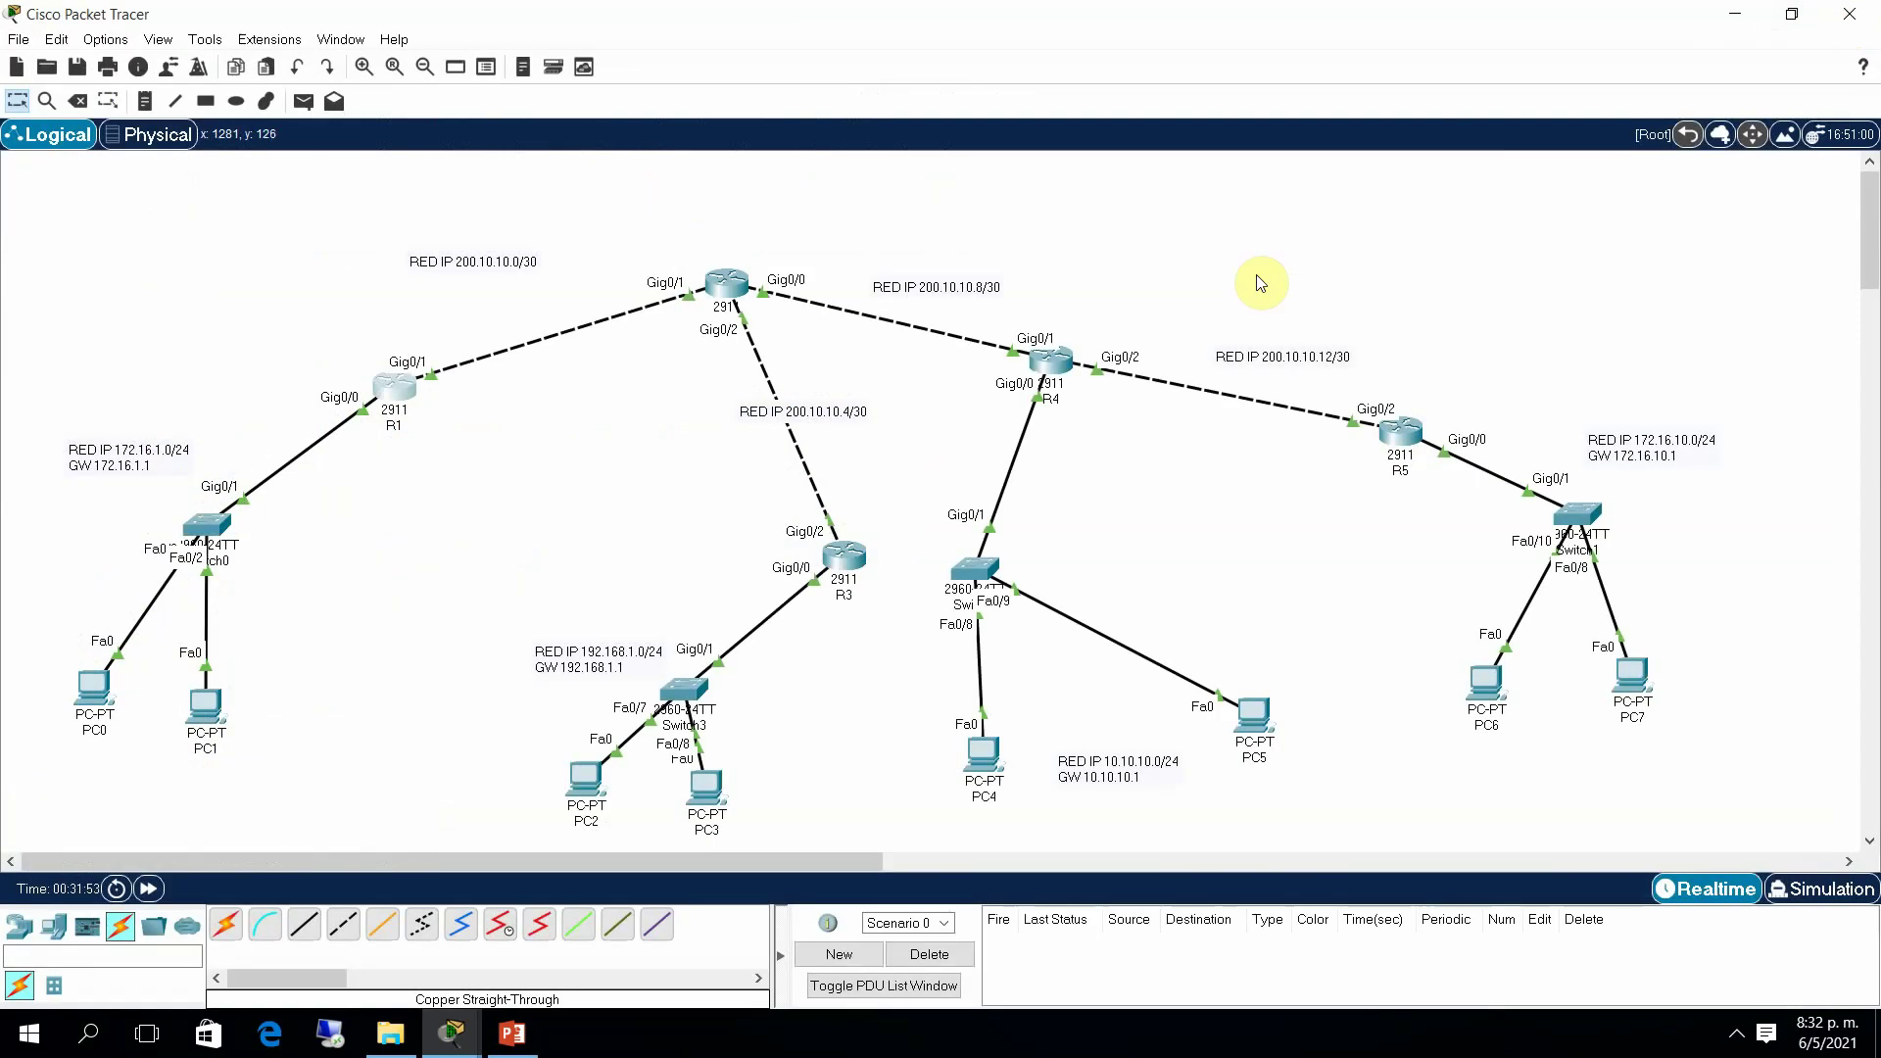
click(737, 285)
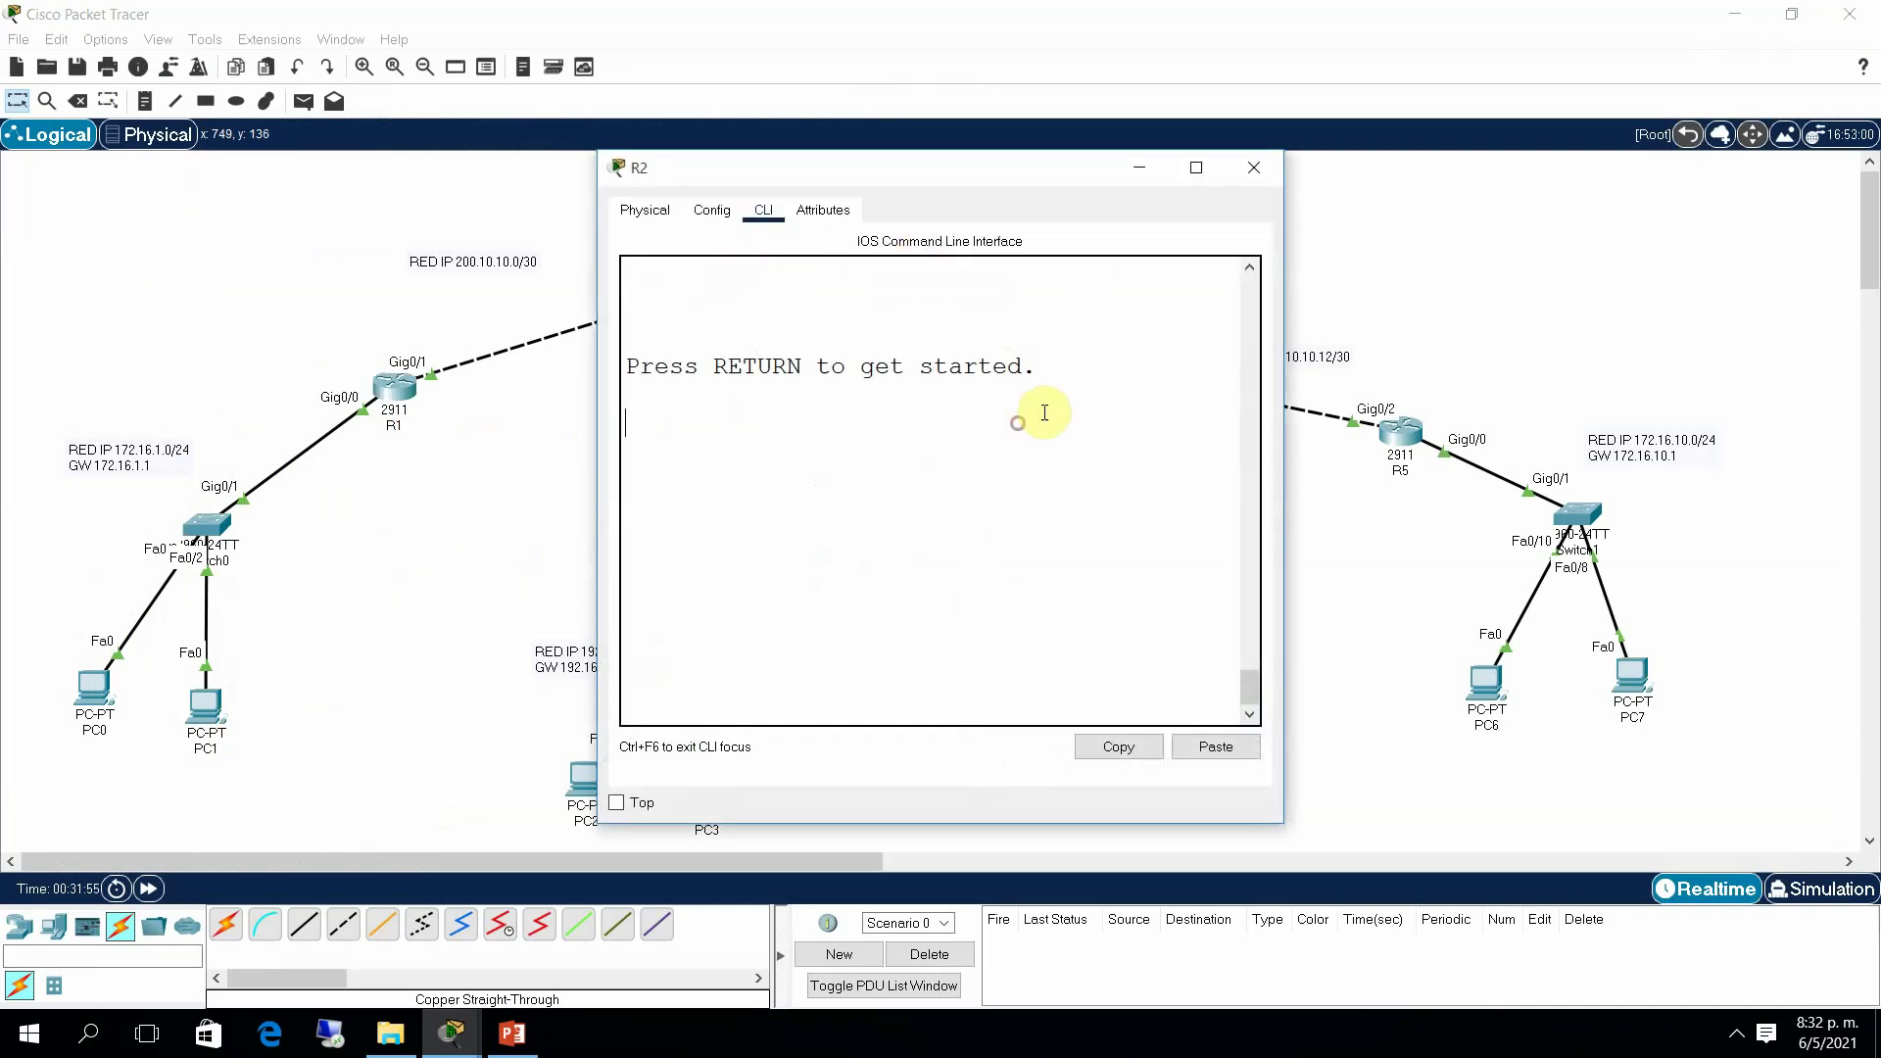
drag(1285, 293, 1437, 284)
click(918, 628)
key(Return)
key(Return)
text(ena)
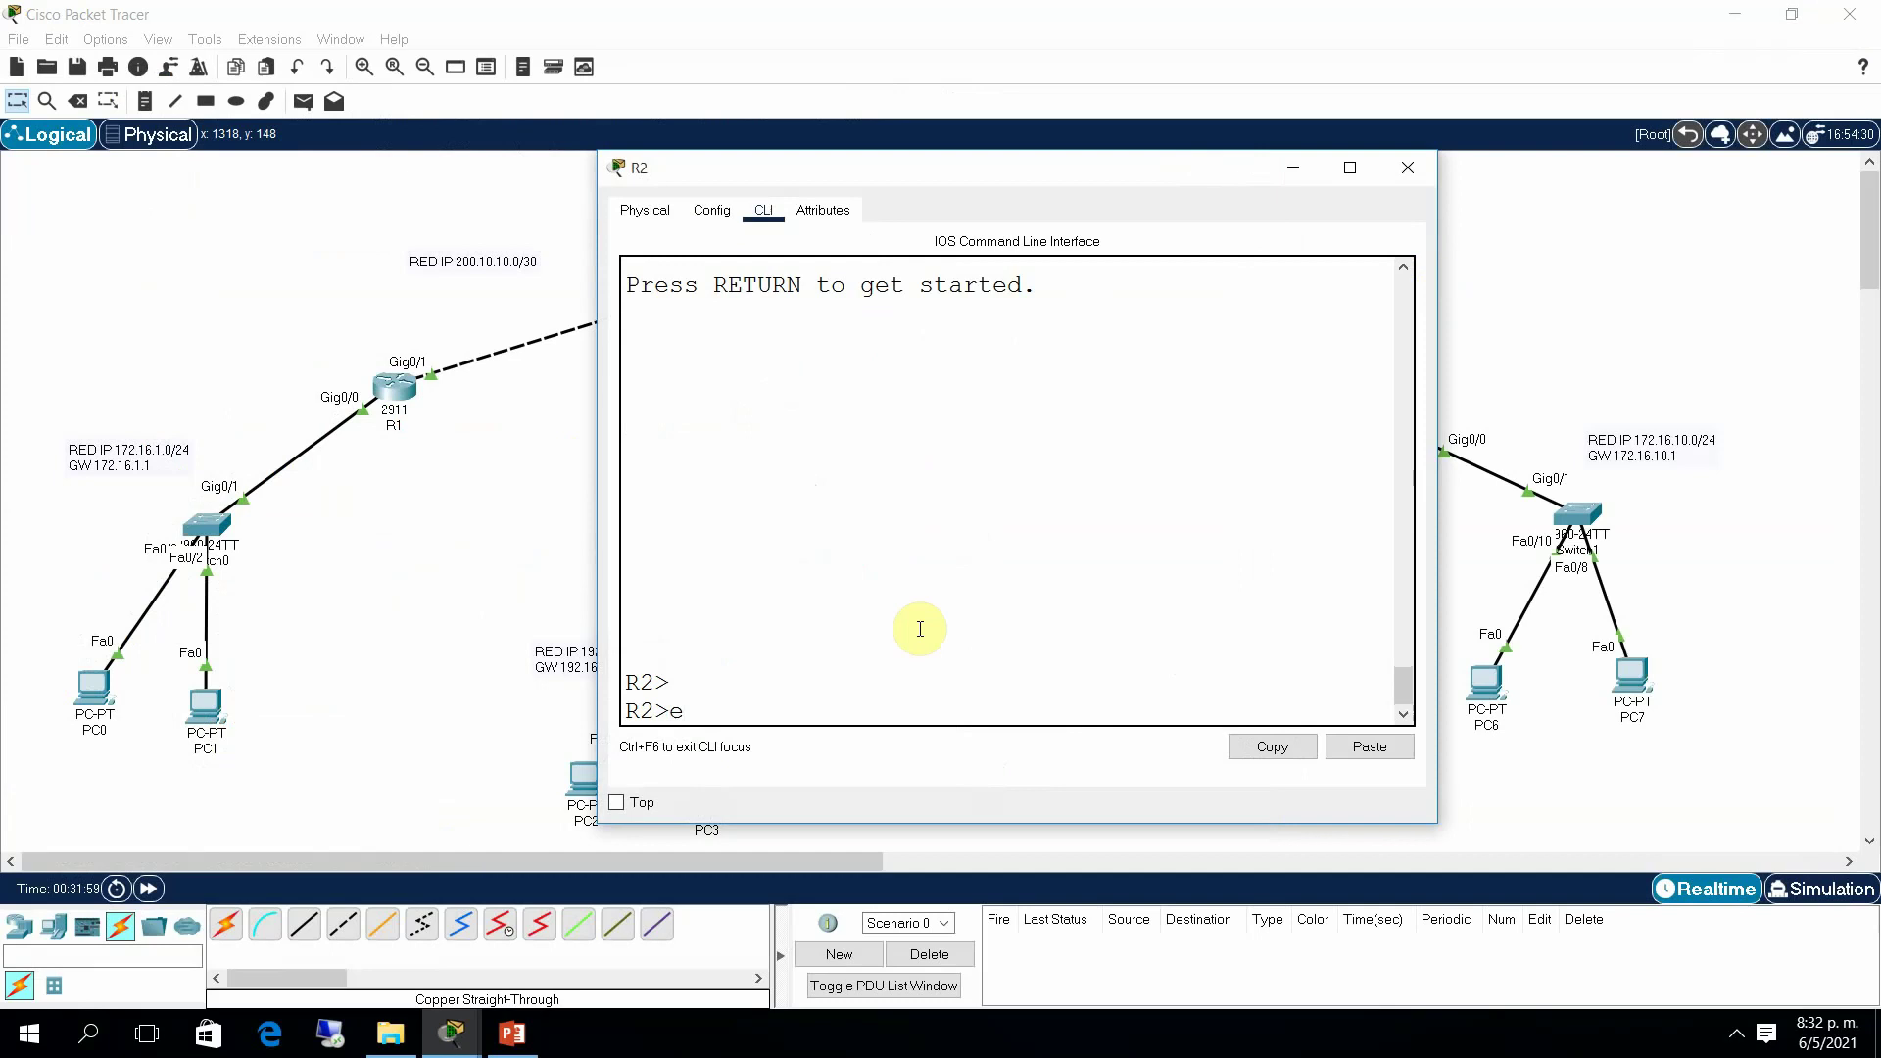
key(Return)
text(conf t)
key(Return)
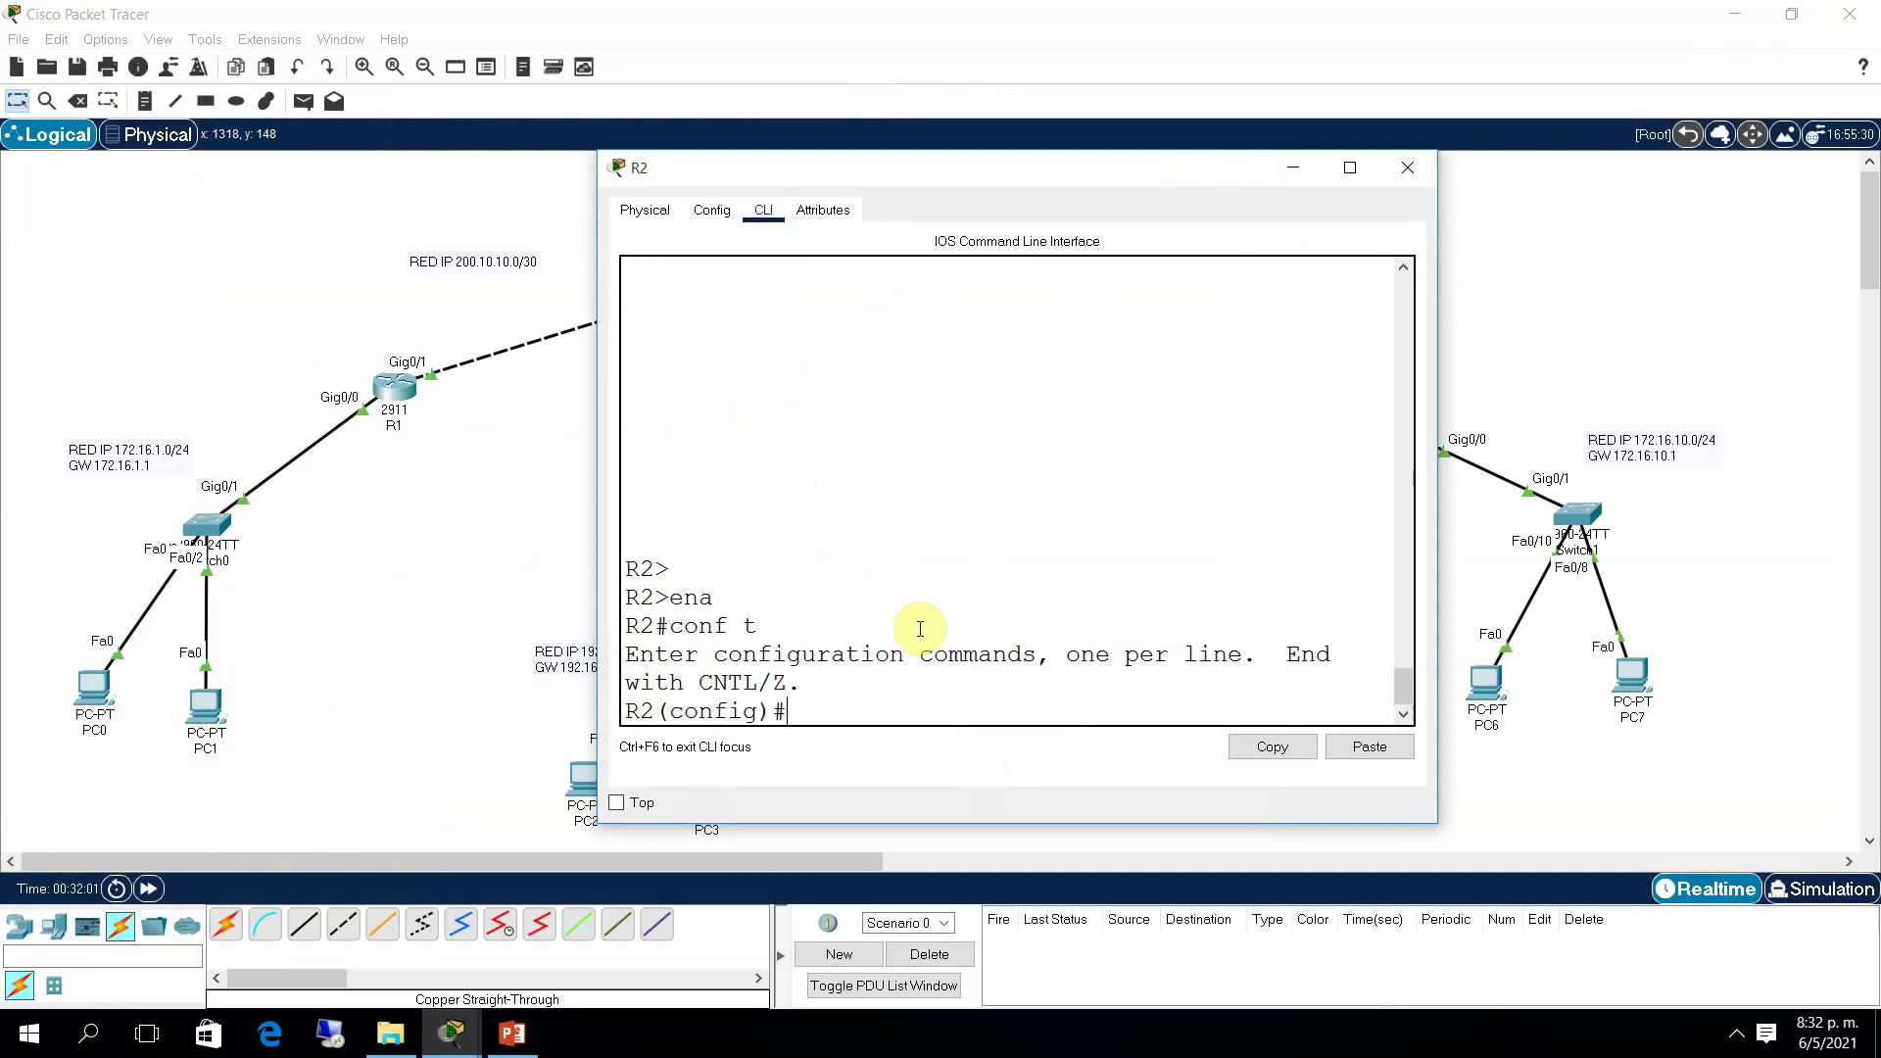
Step: Enable RIP routing on R2 and advertise network 200.10.10.0, keeping the R1, R2 and R3 links of the topology in view
drag(1180, 173, 1480, 149)
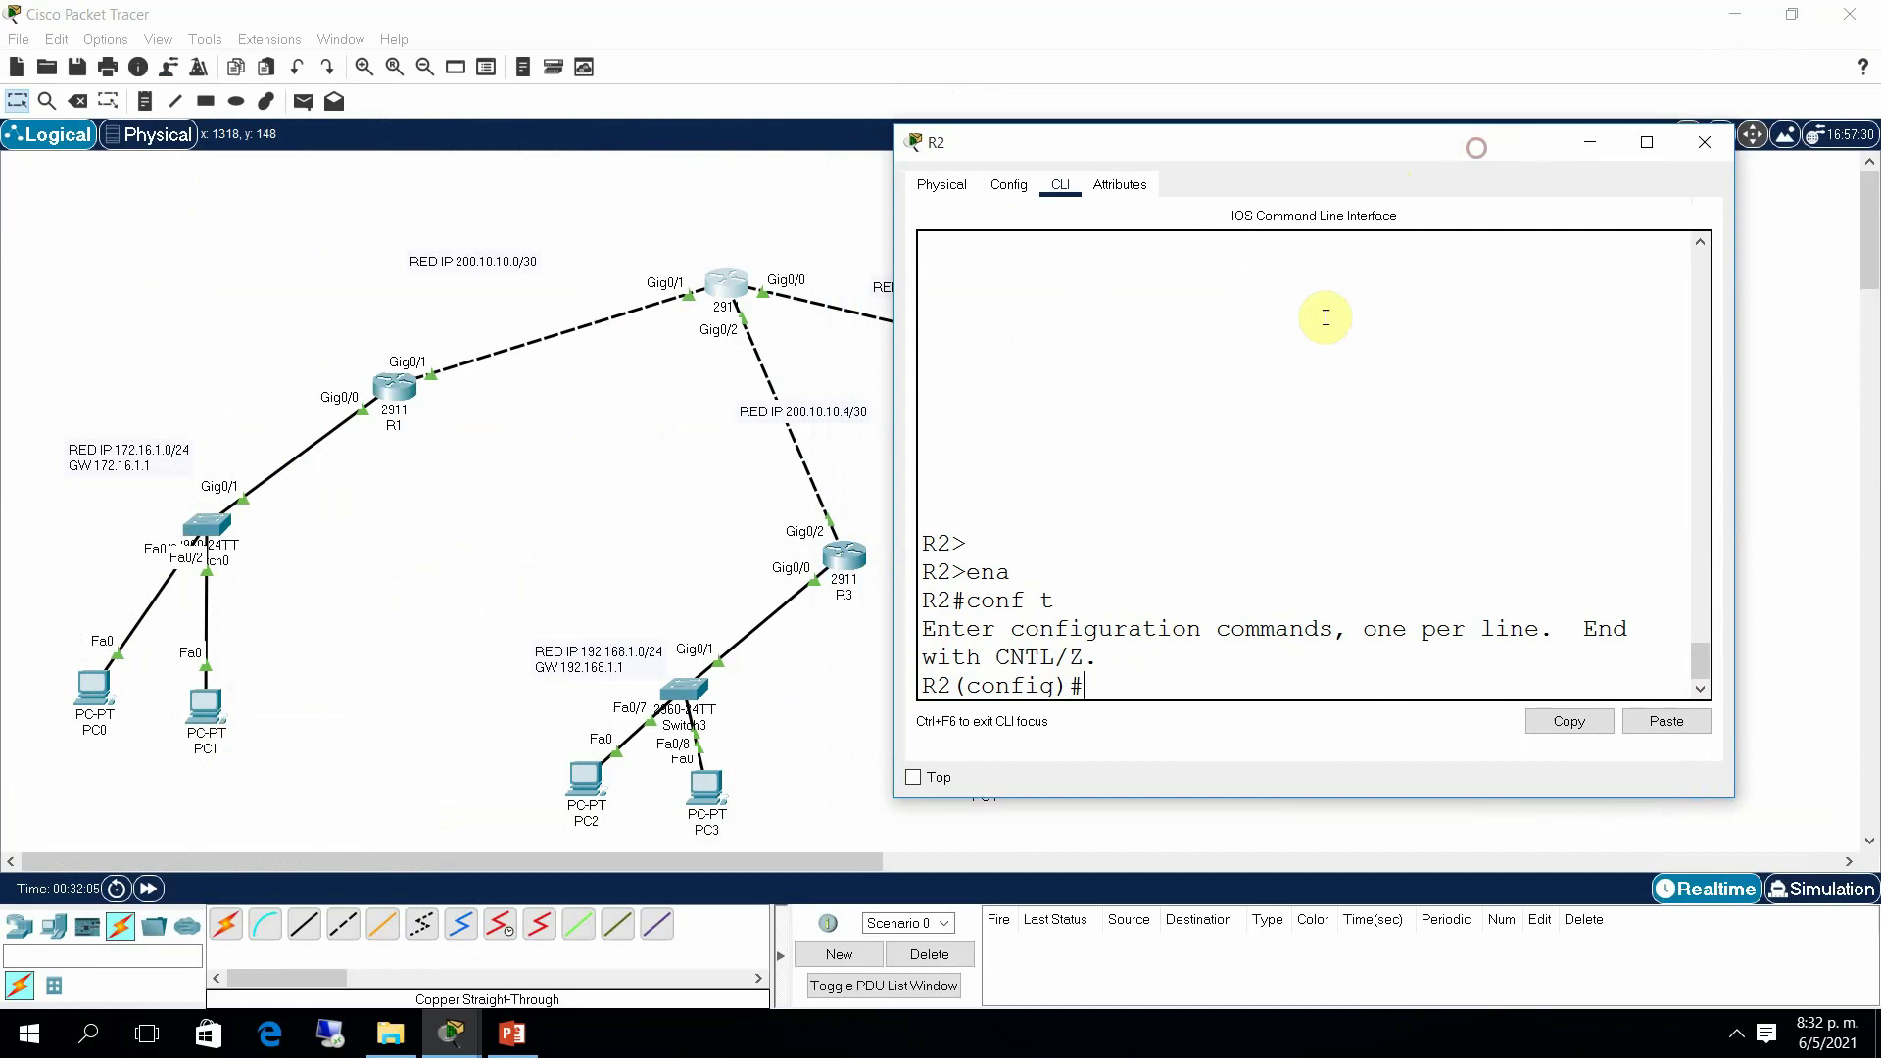
text(router rip)
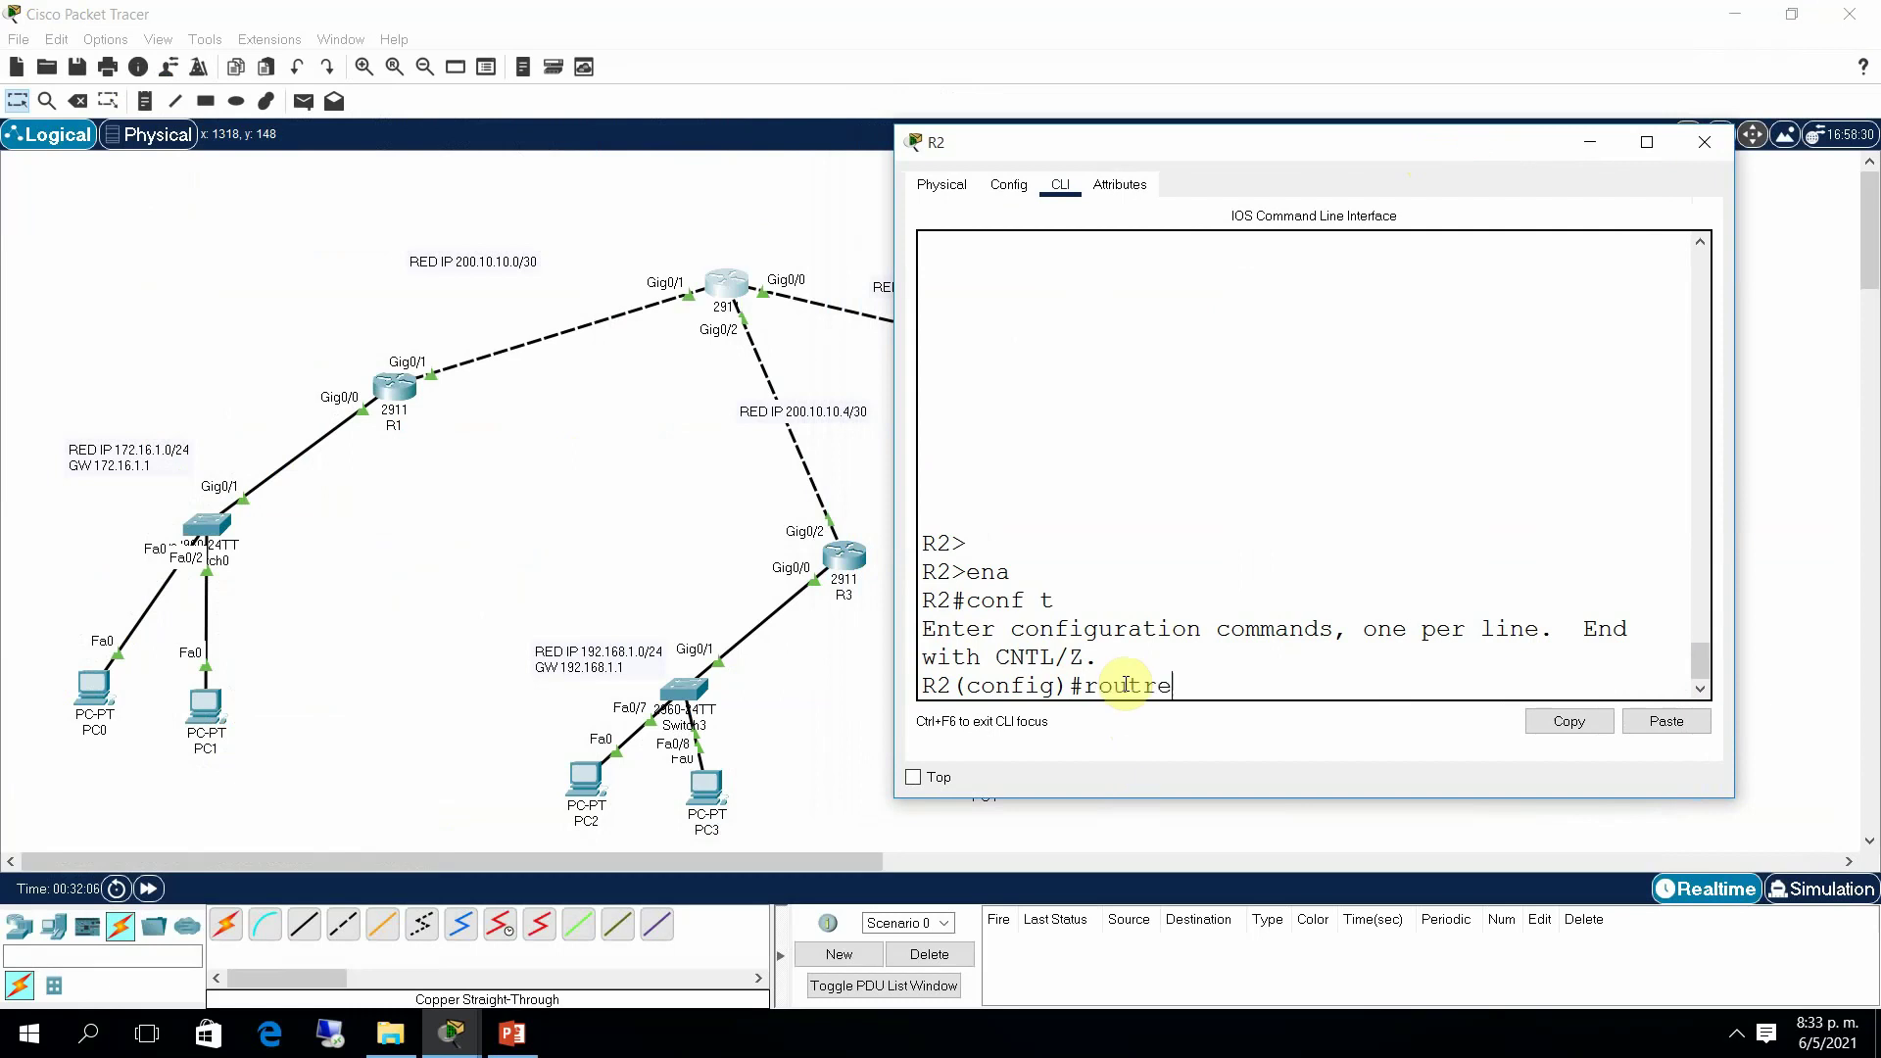
key(Return)
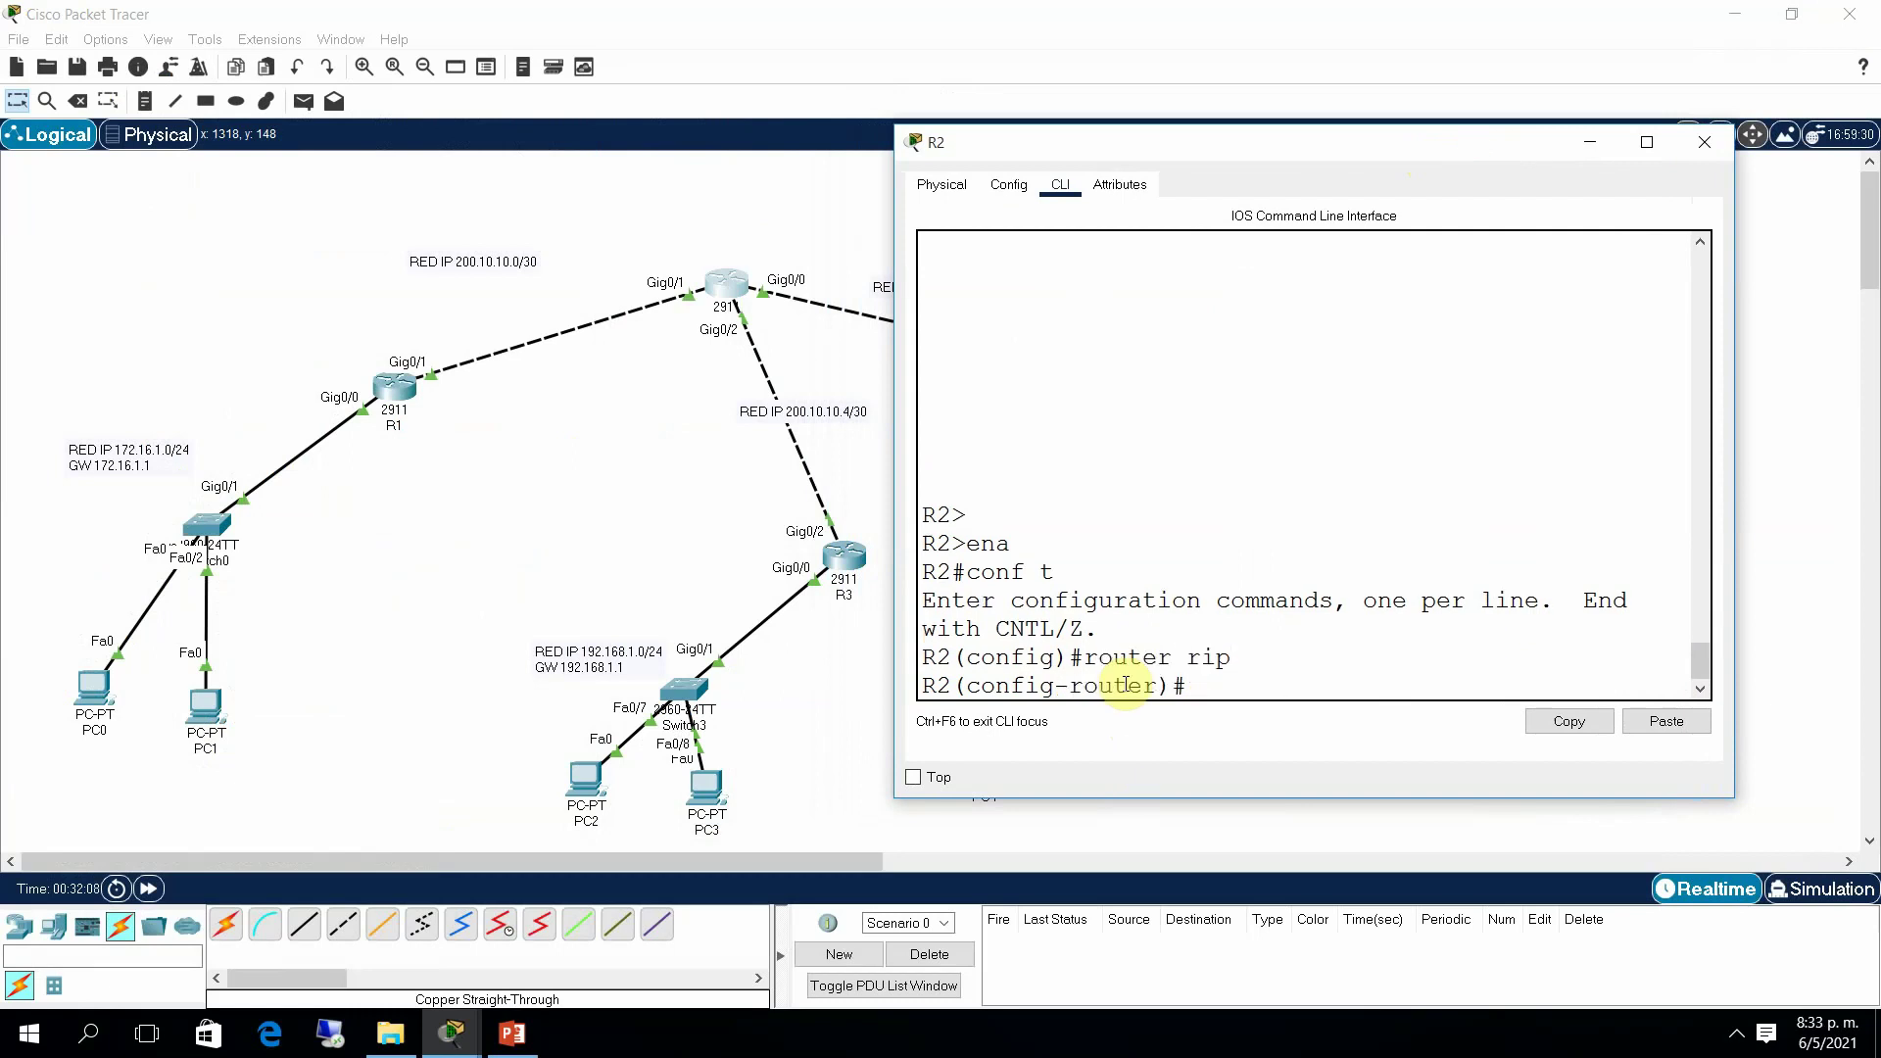
text(network 200)
text(.10.10.1)
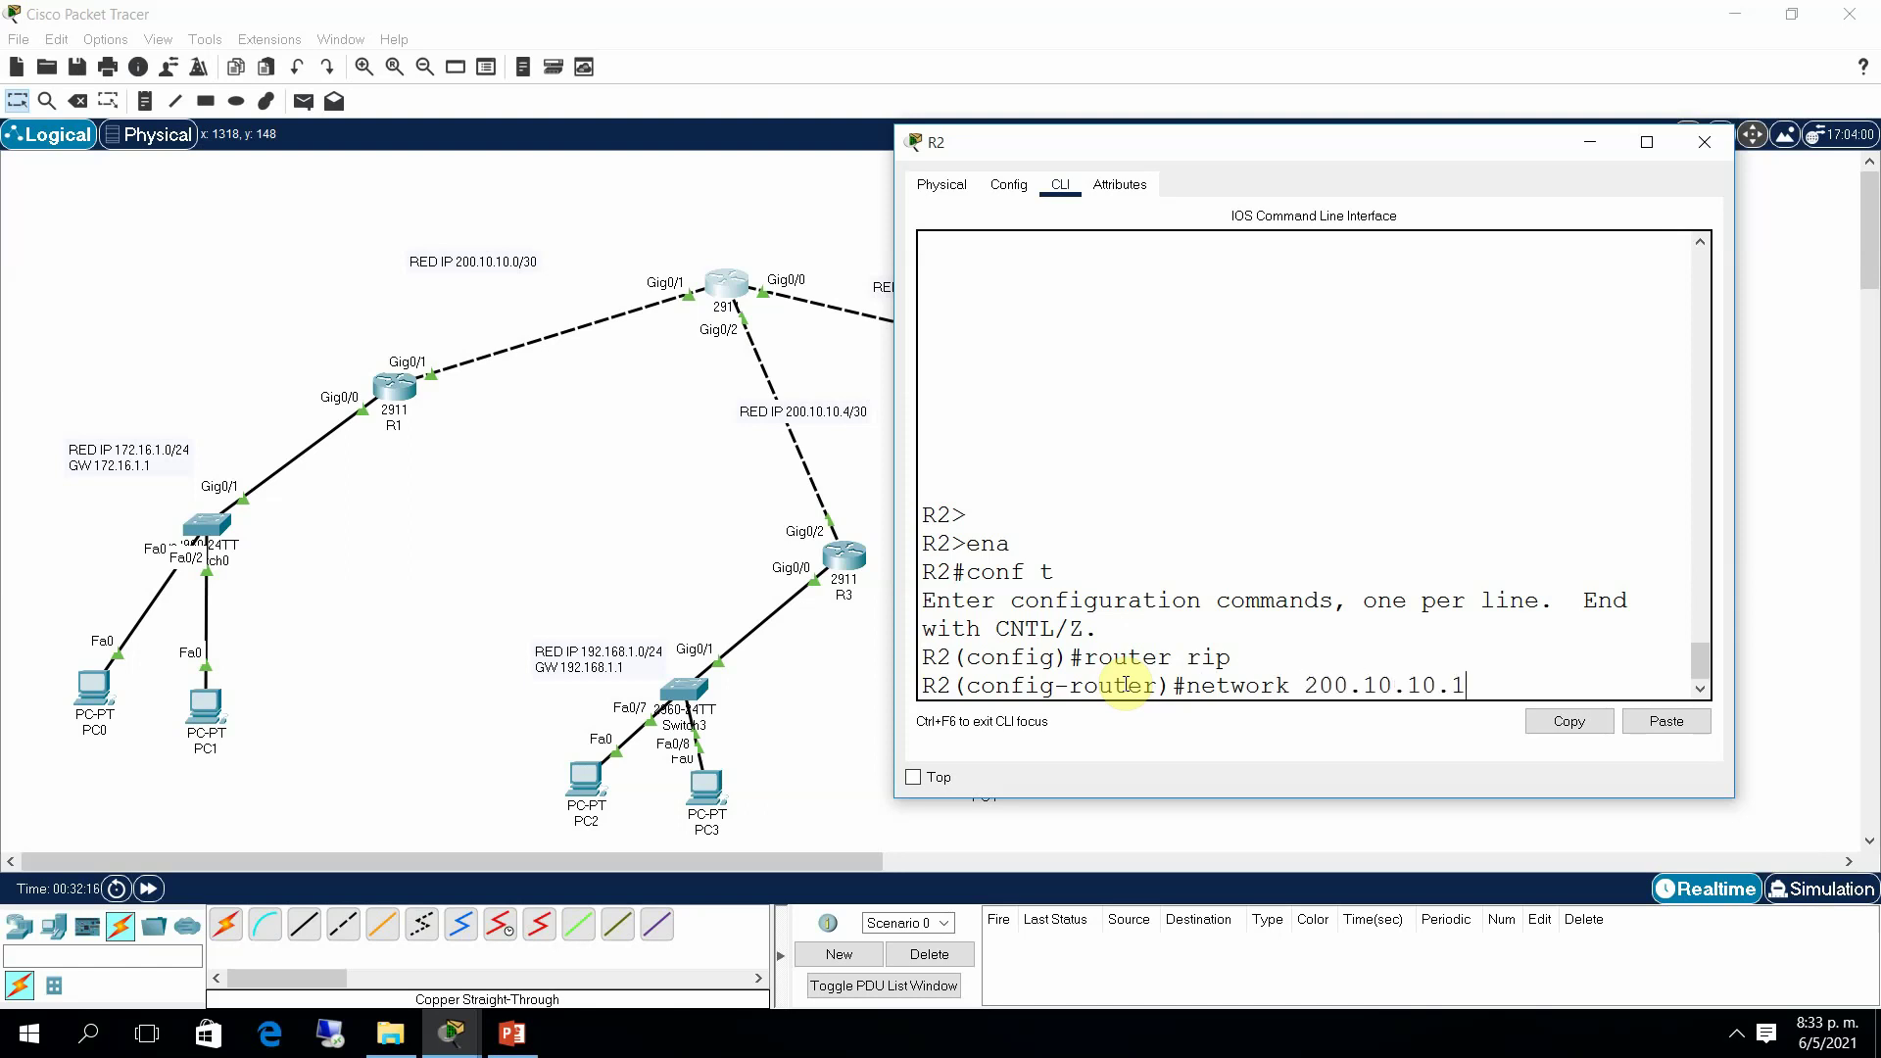
key(BackSpace)
text(0)
key(Return)
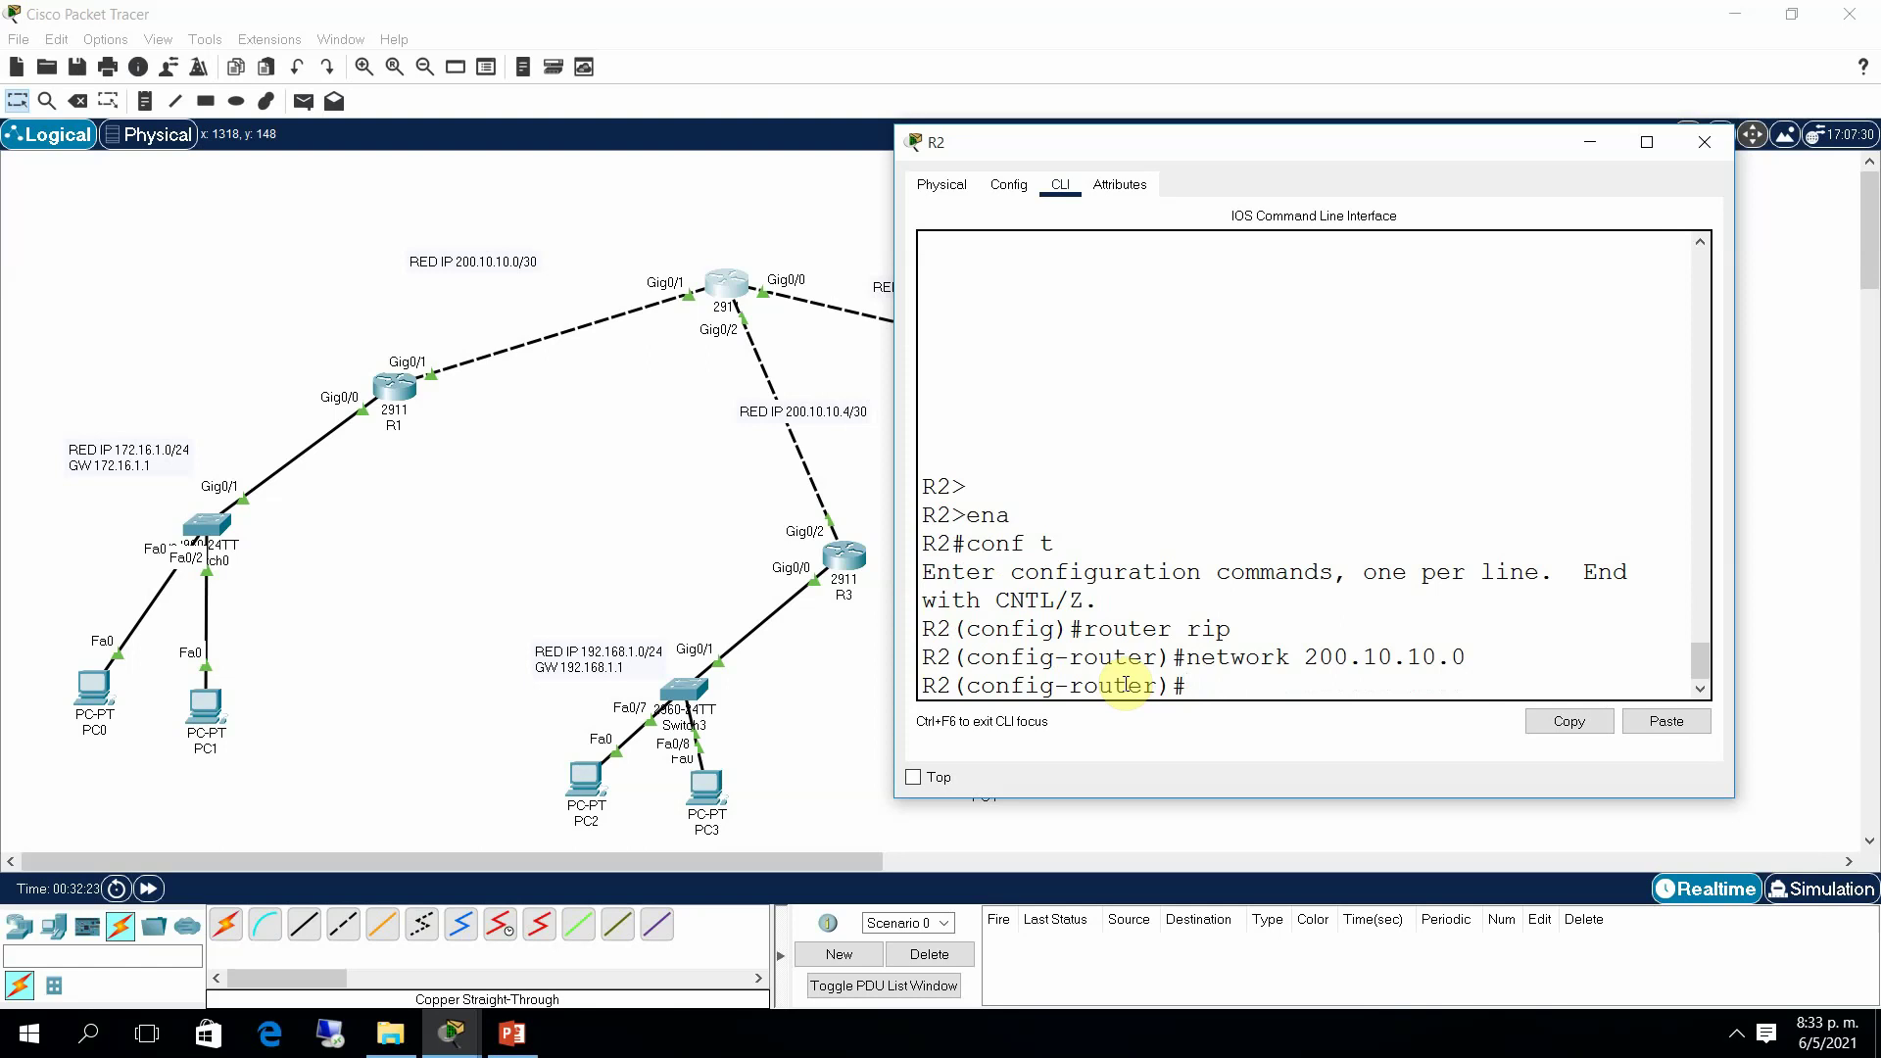
Step: Add networks 200.10.10.4 and 200.10.10.8 to R2's RIP process and return to privileged mode
text(network 200.10.10.4)
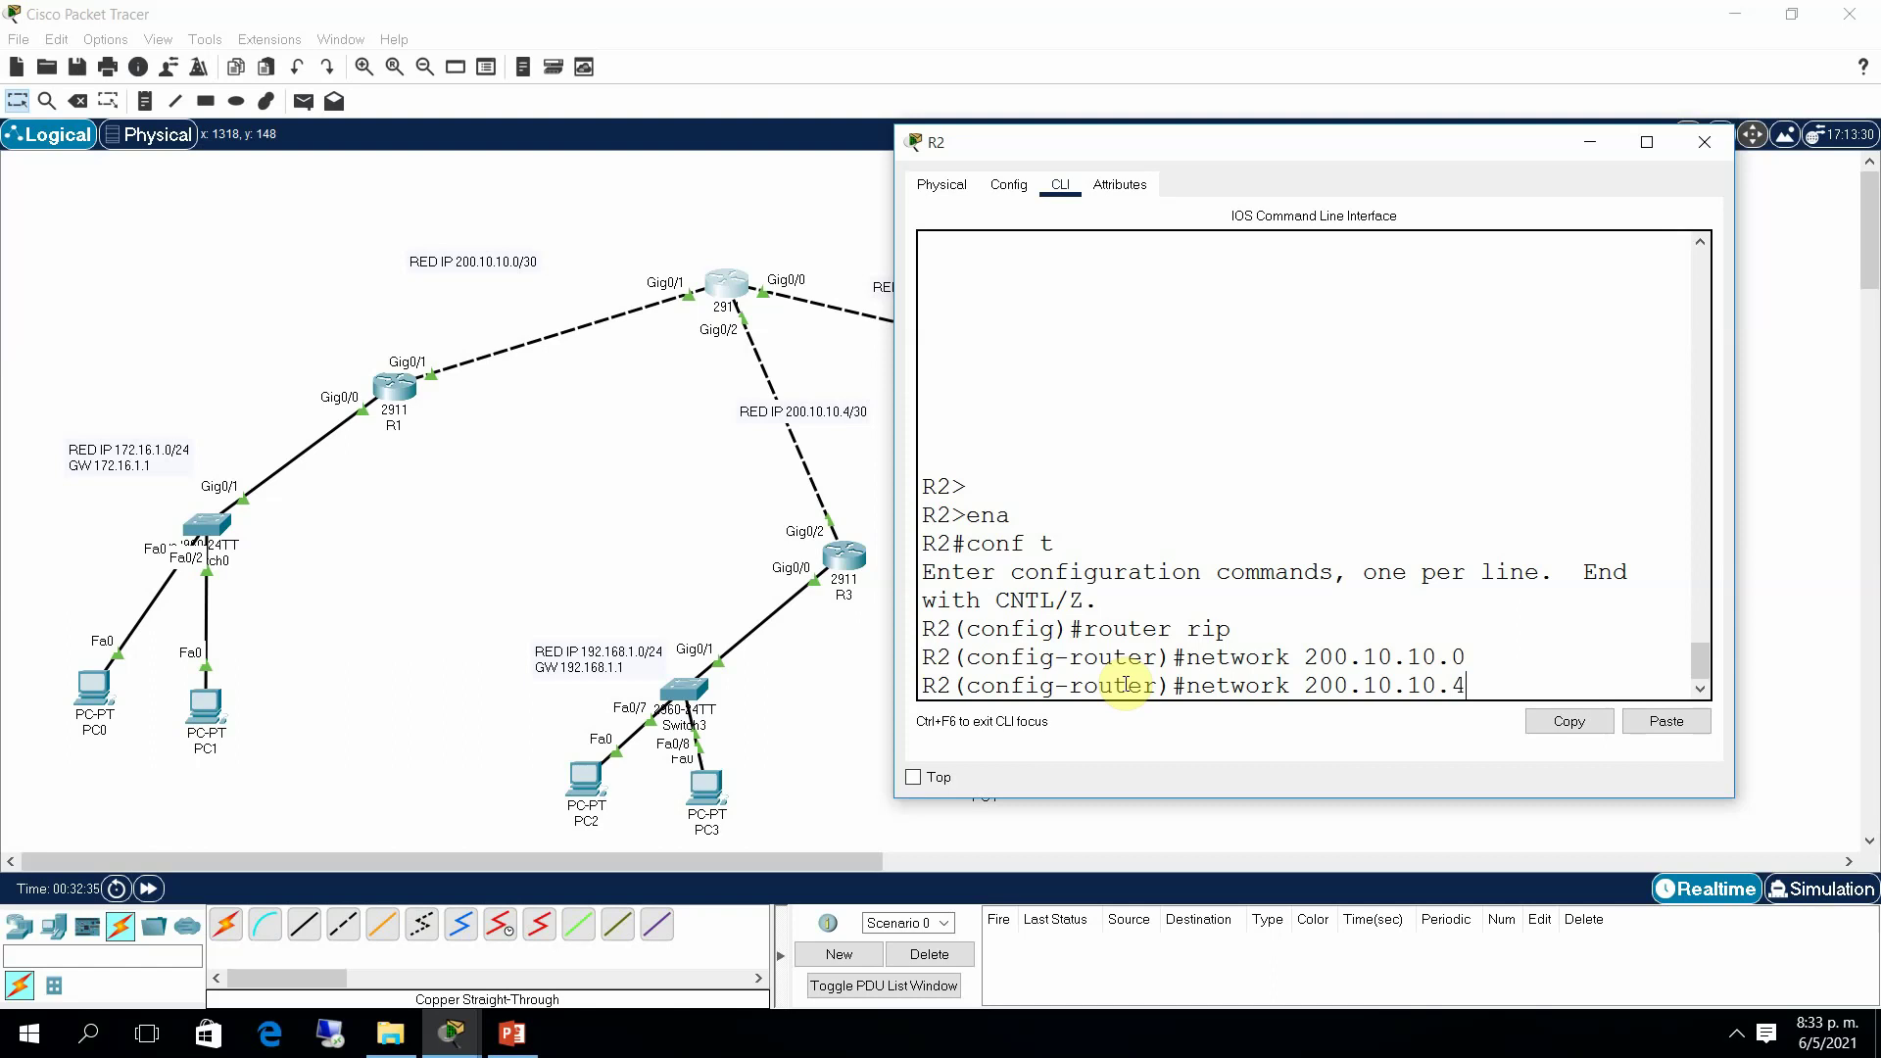
key(Return)
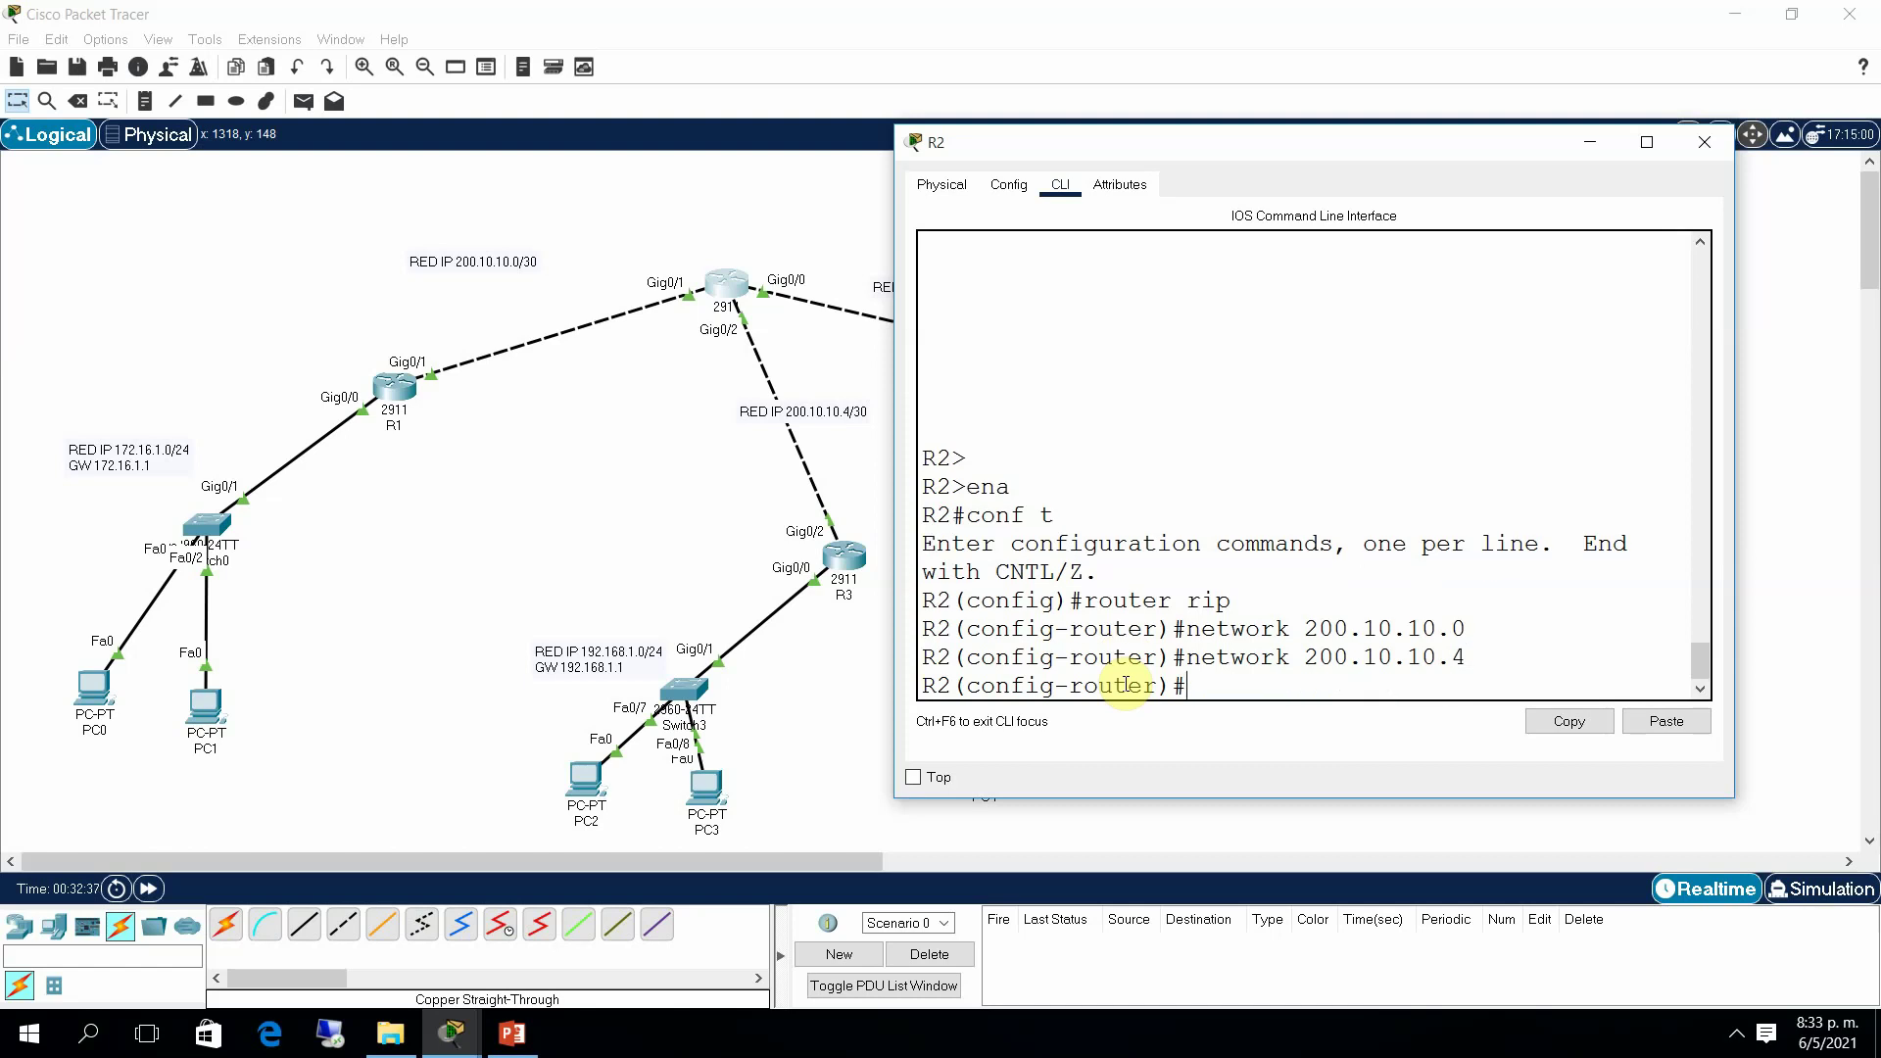
text(network 200.10.10.8)
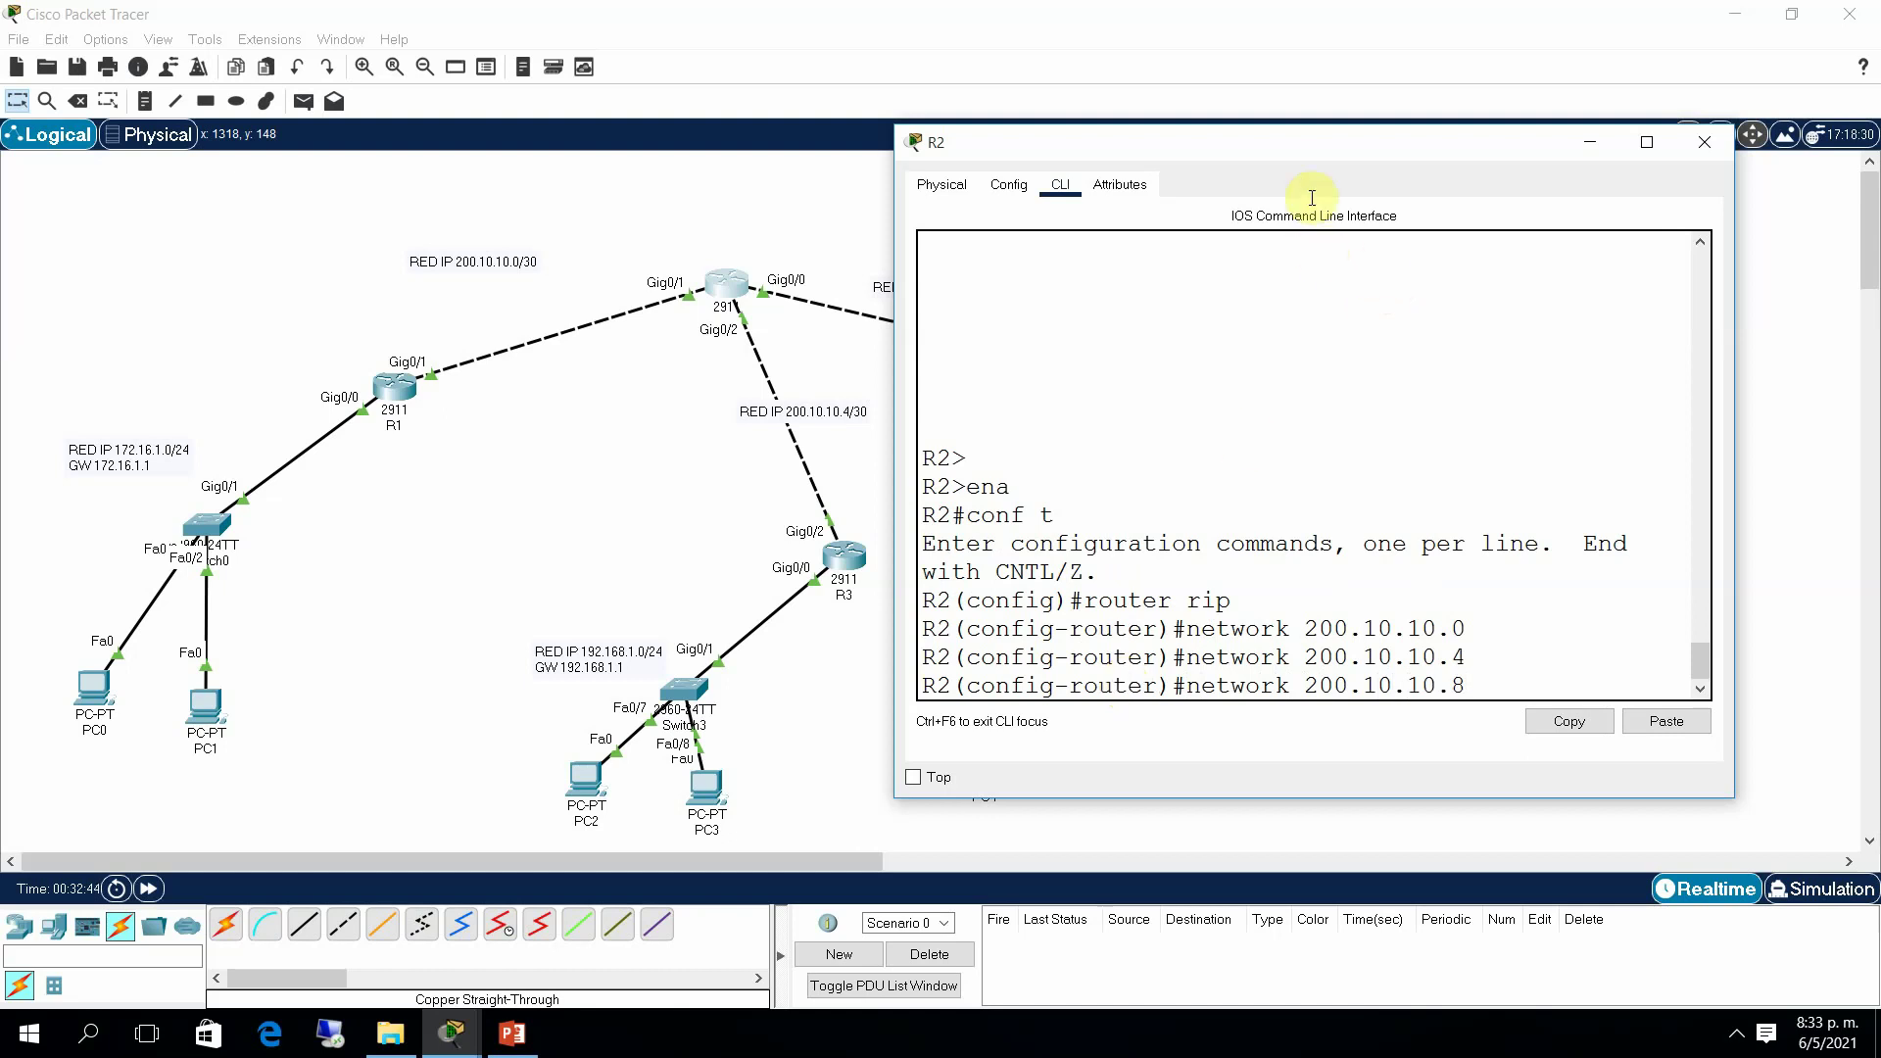
drag(1295, 153, 1289, 95)
key(Return)
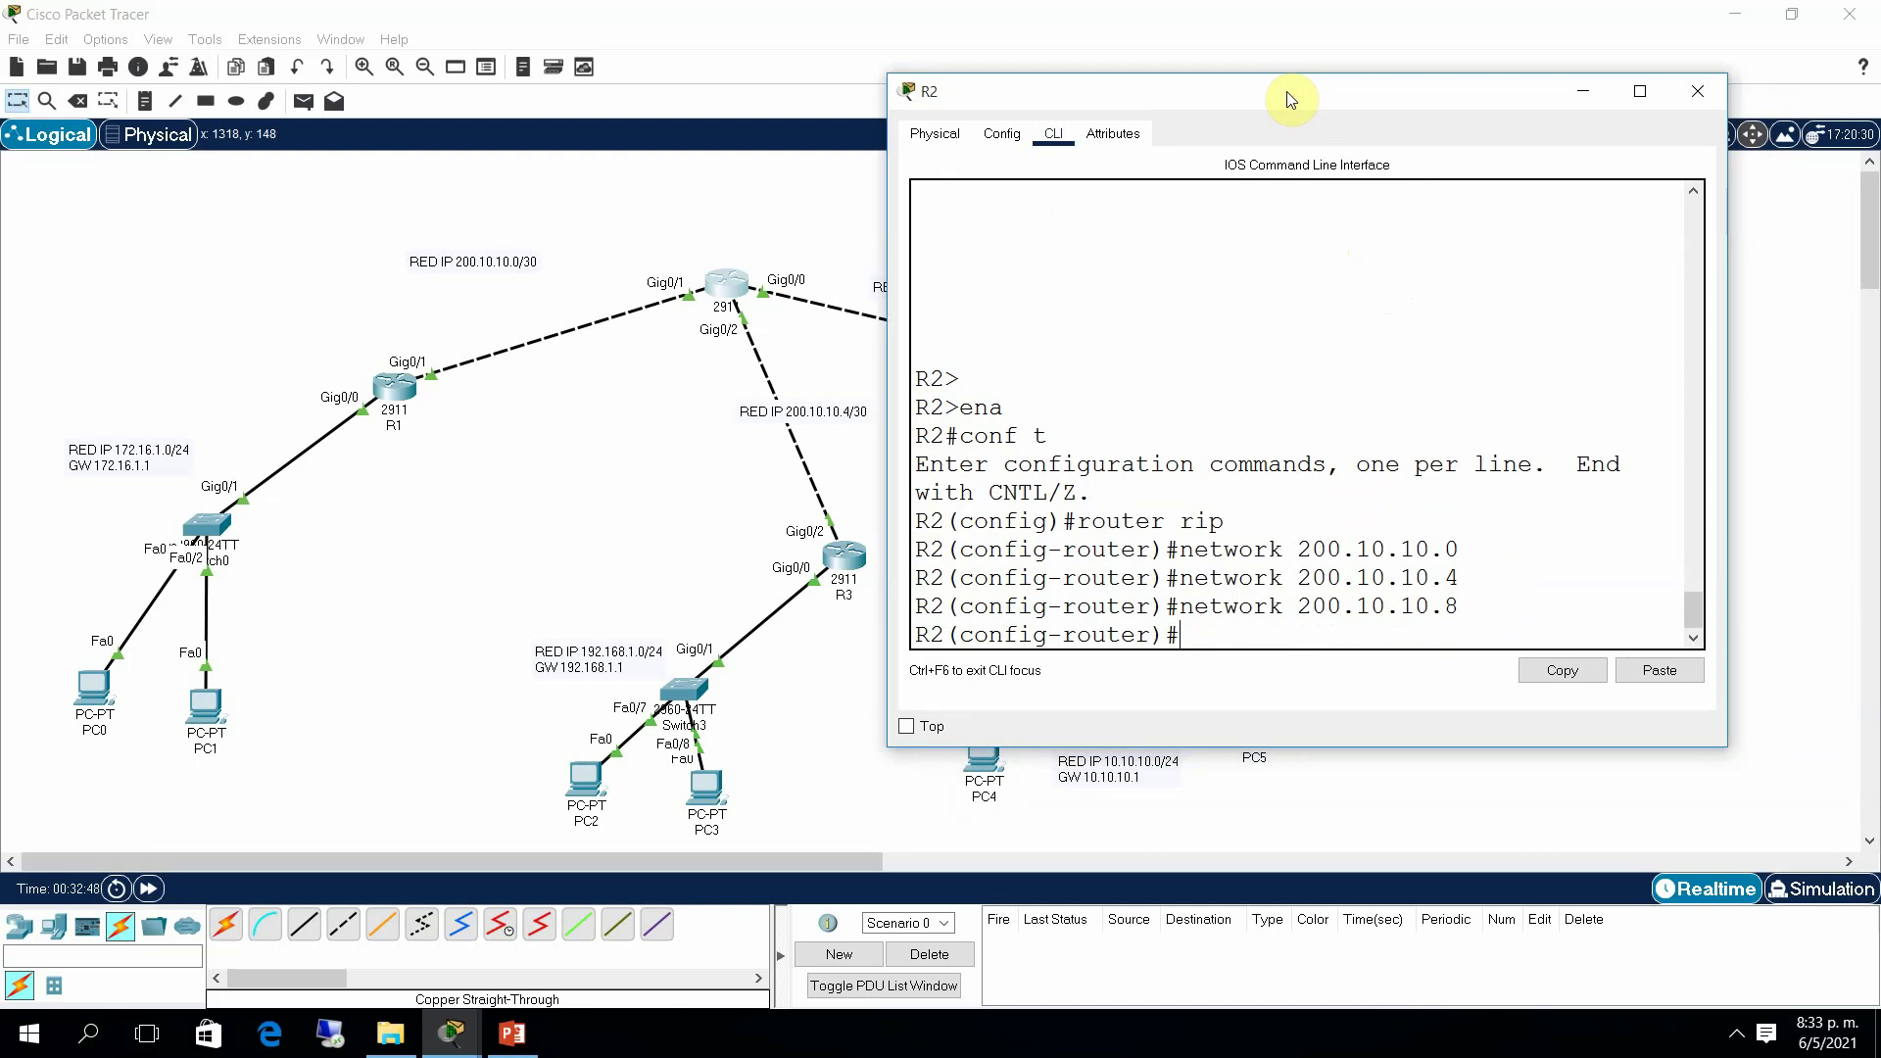
text(end)
key(Return)
Step: Display only the RIP section of R2's running configuration and compare its network statements with the three entered
text(sh run)
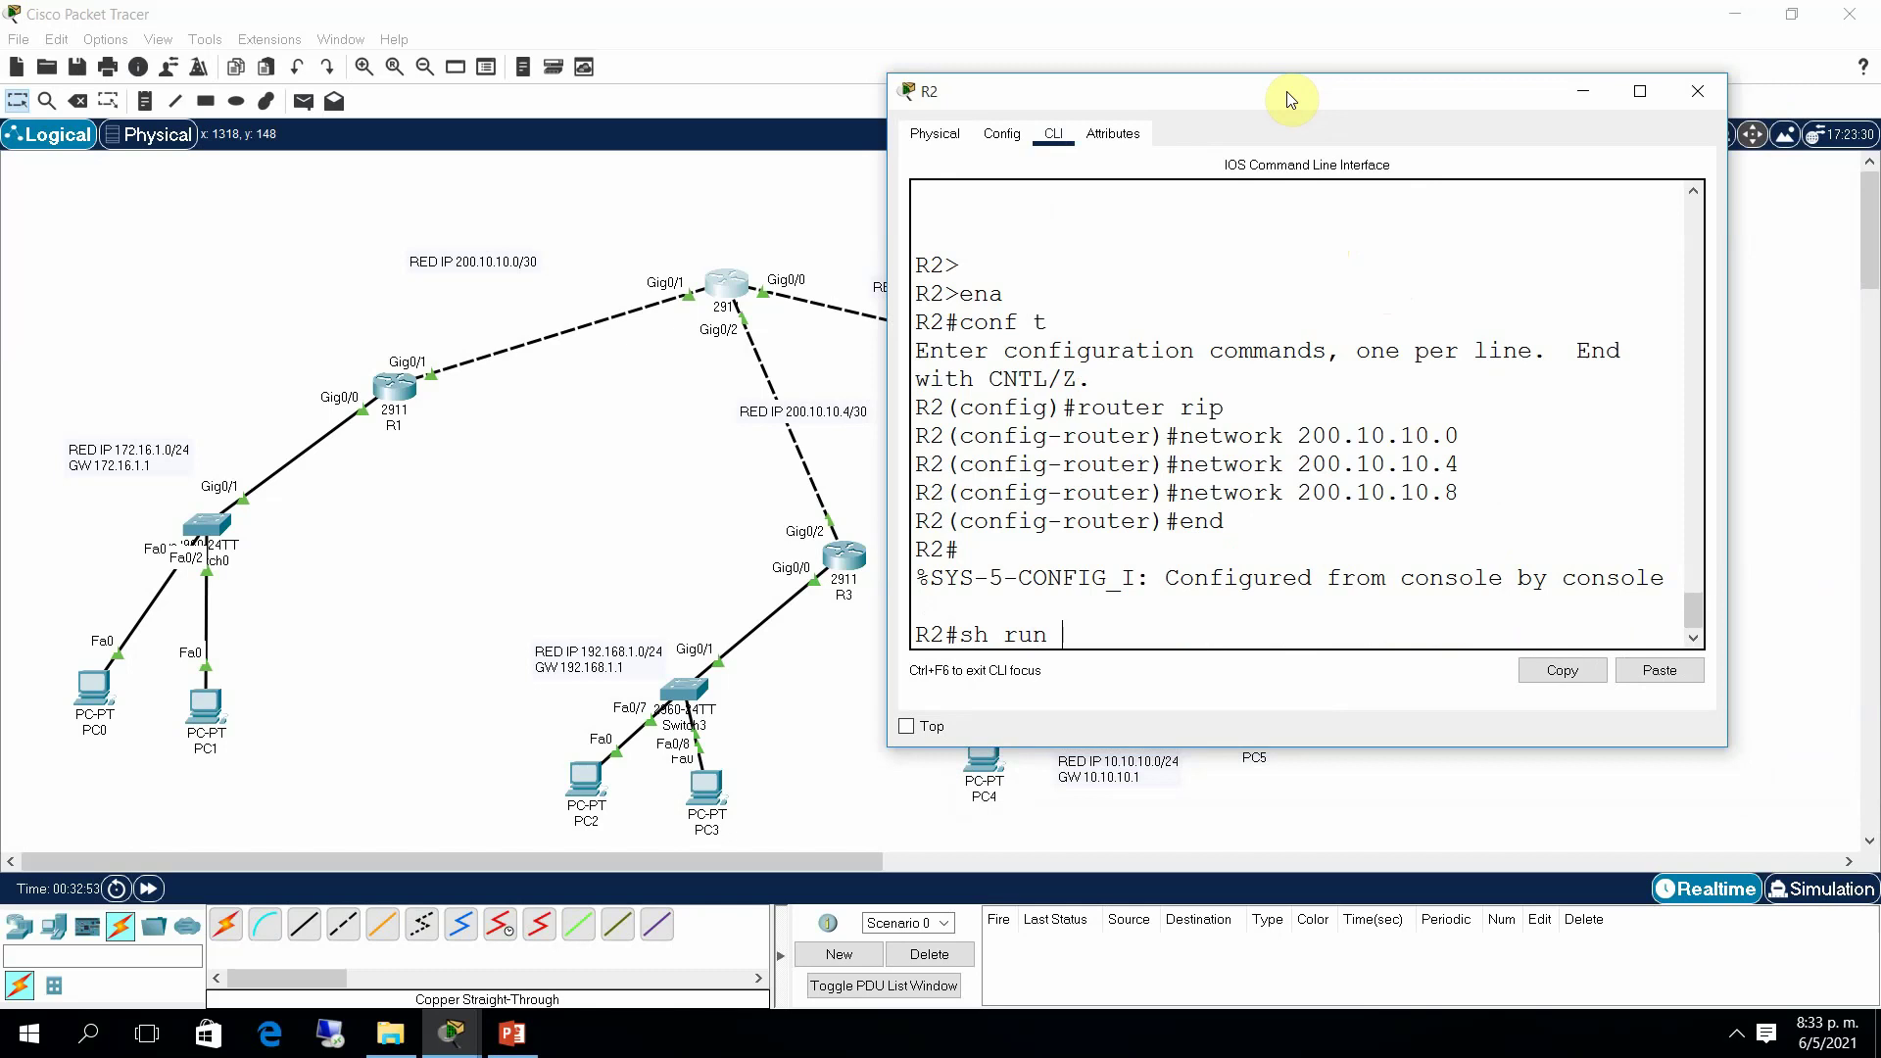
key(Tab)
text(sec)
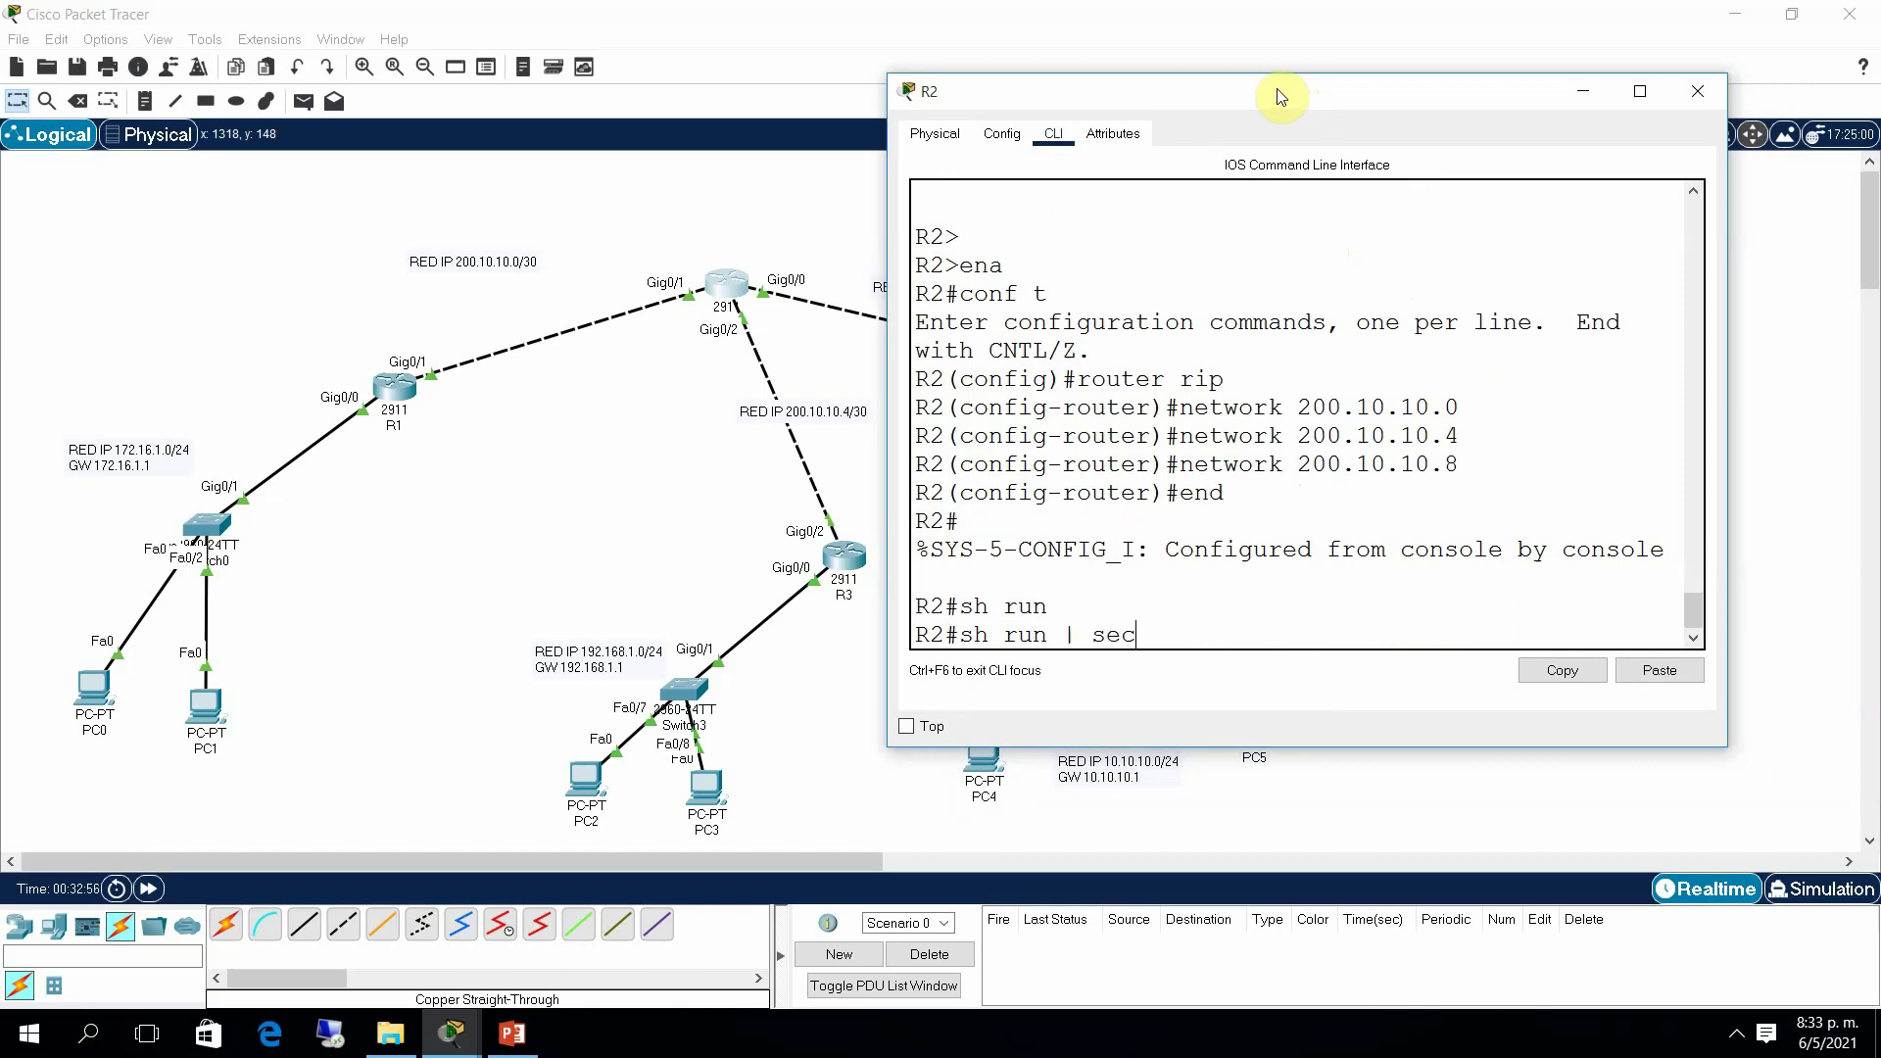
key(Tab)
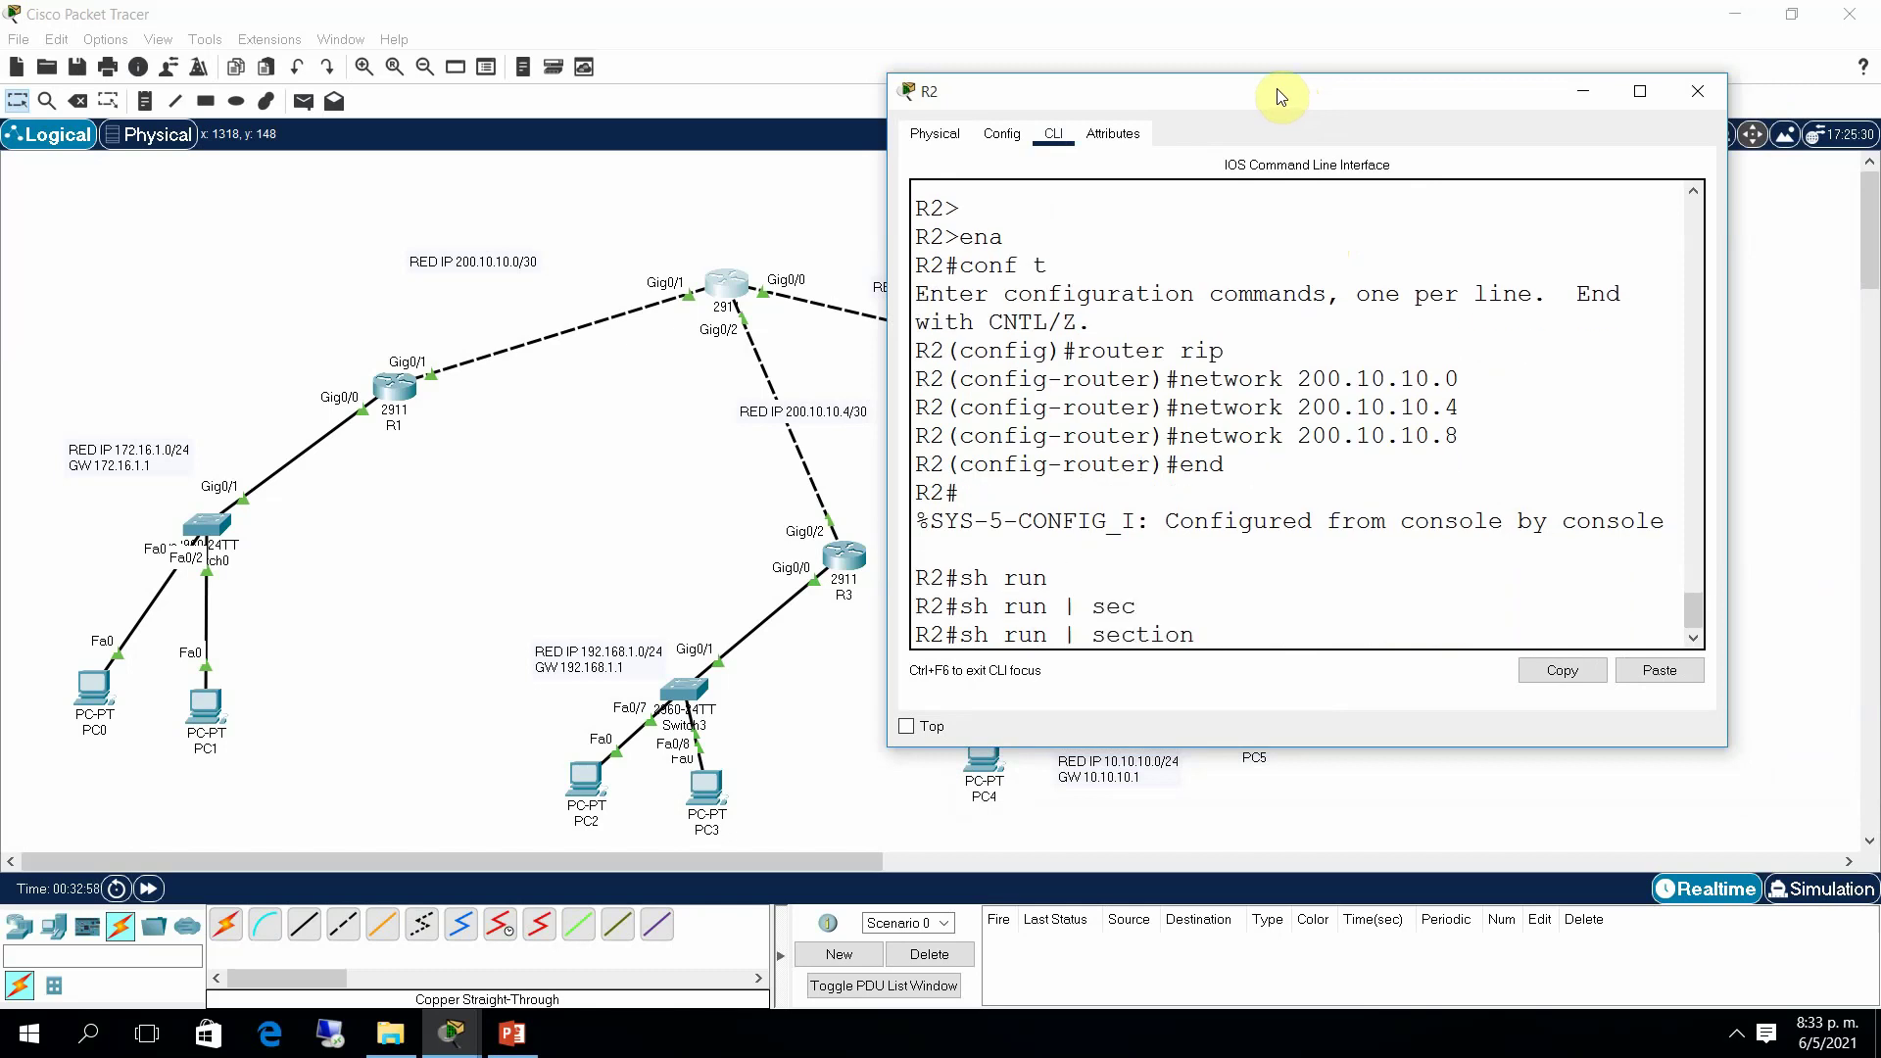
text(rip)
key(Return)
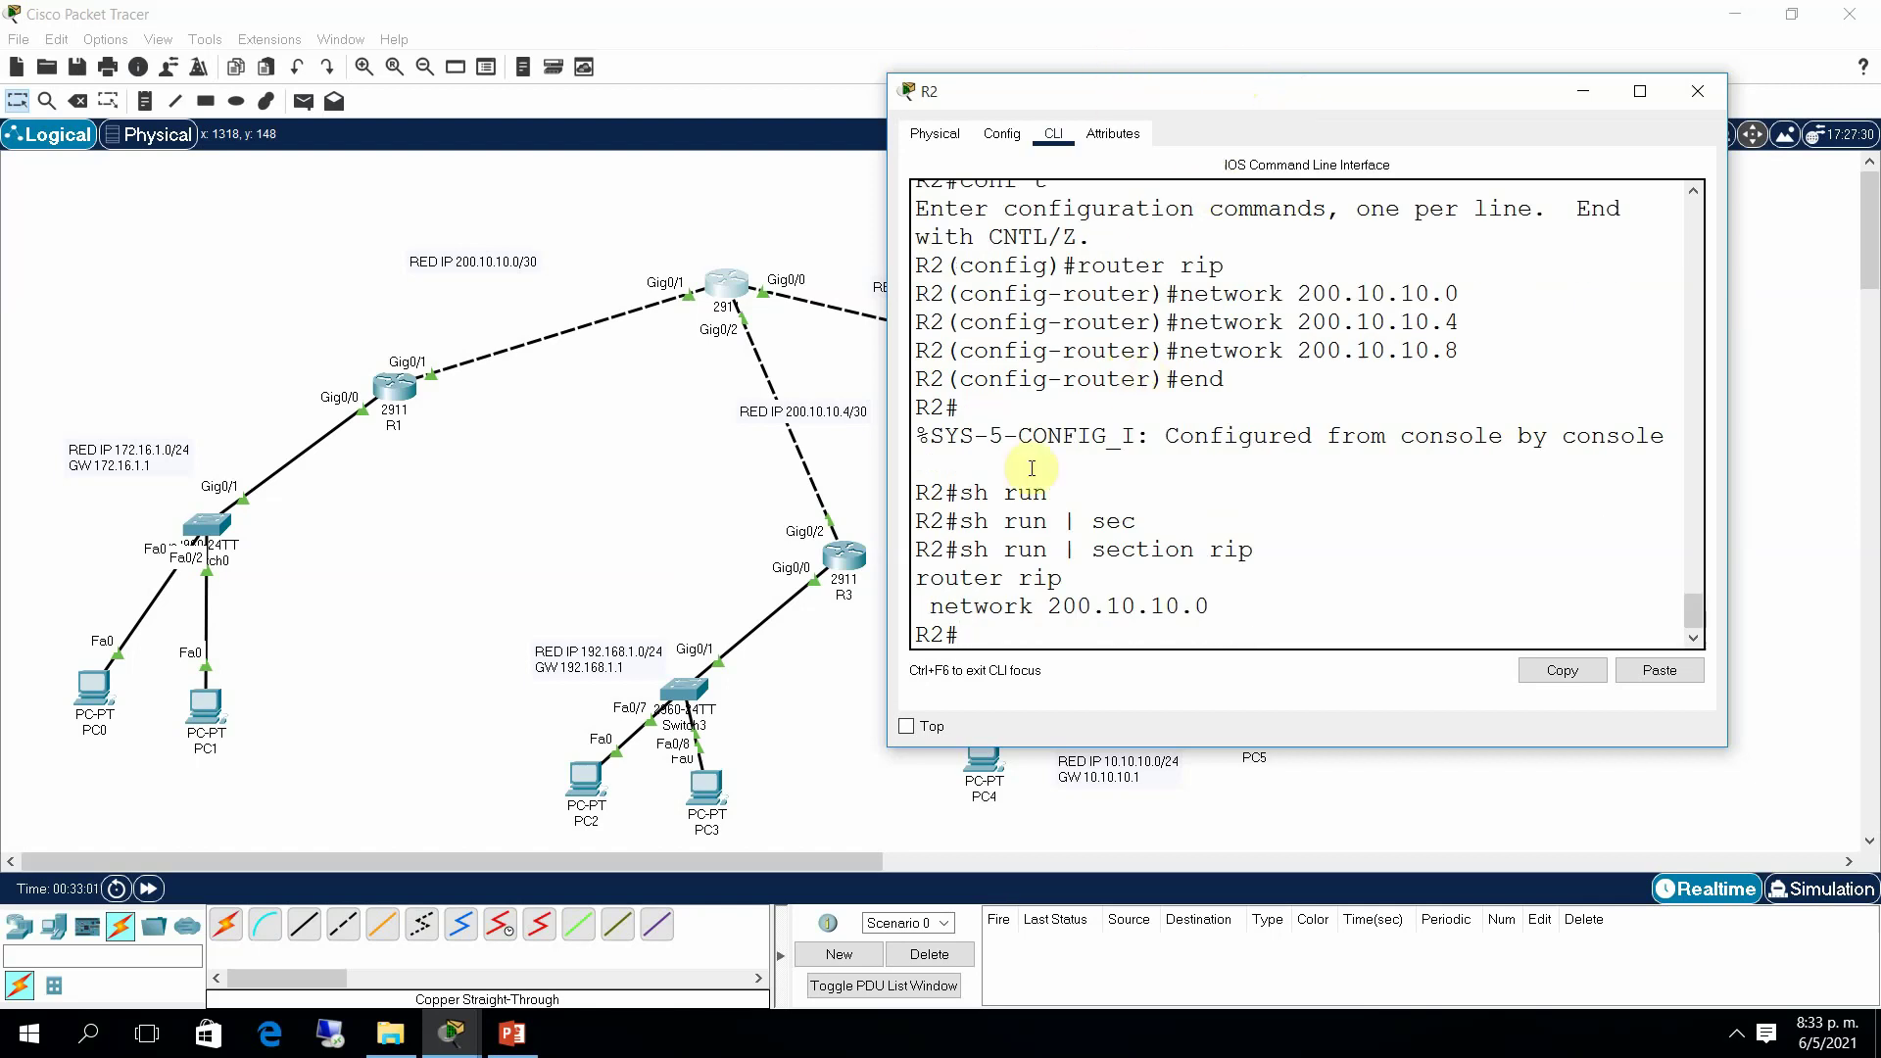
drag(929, 607, 1230, 597)
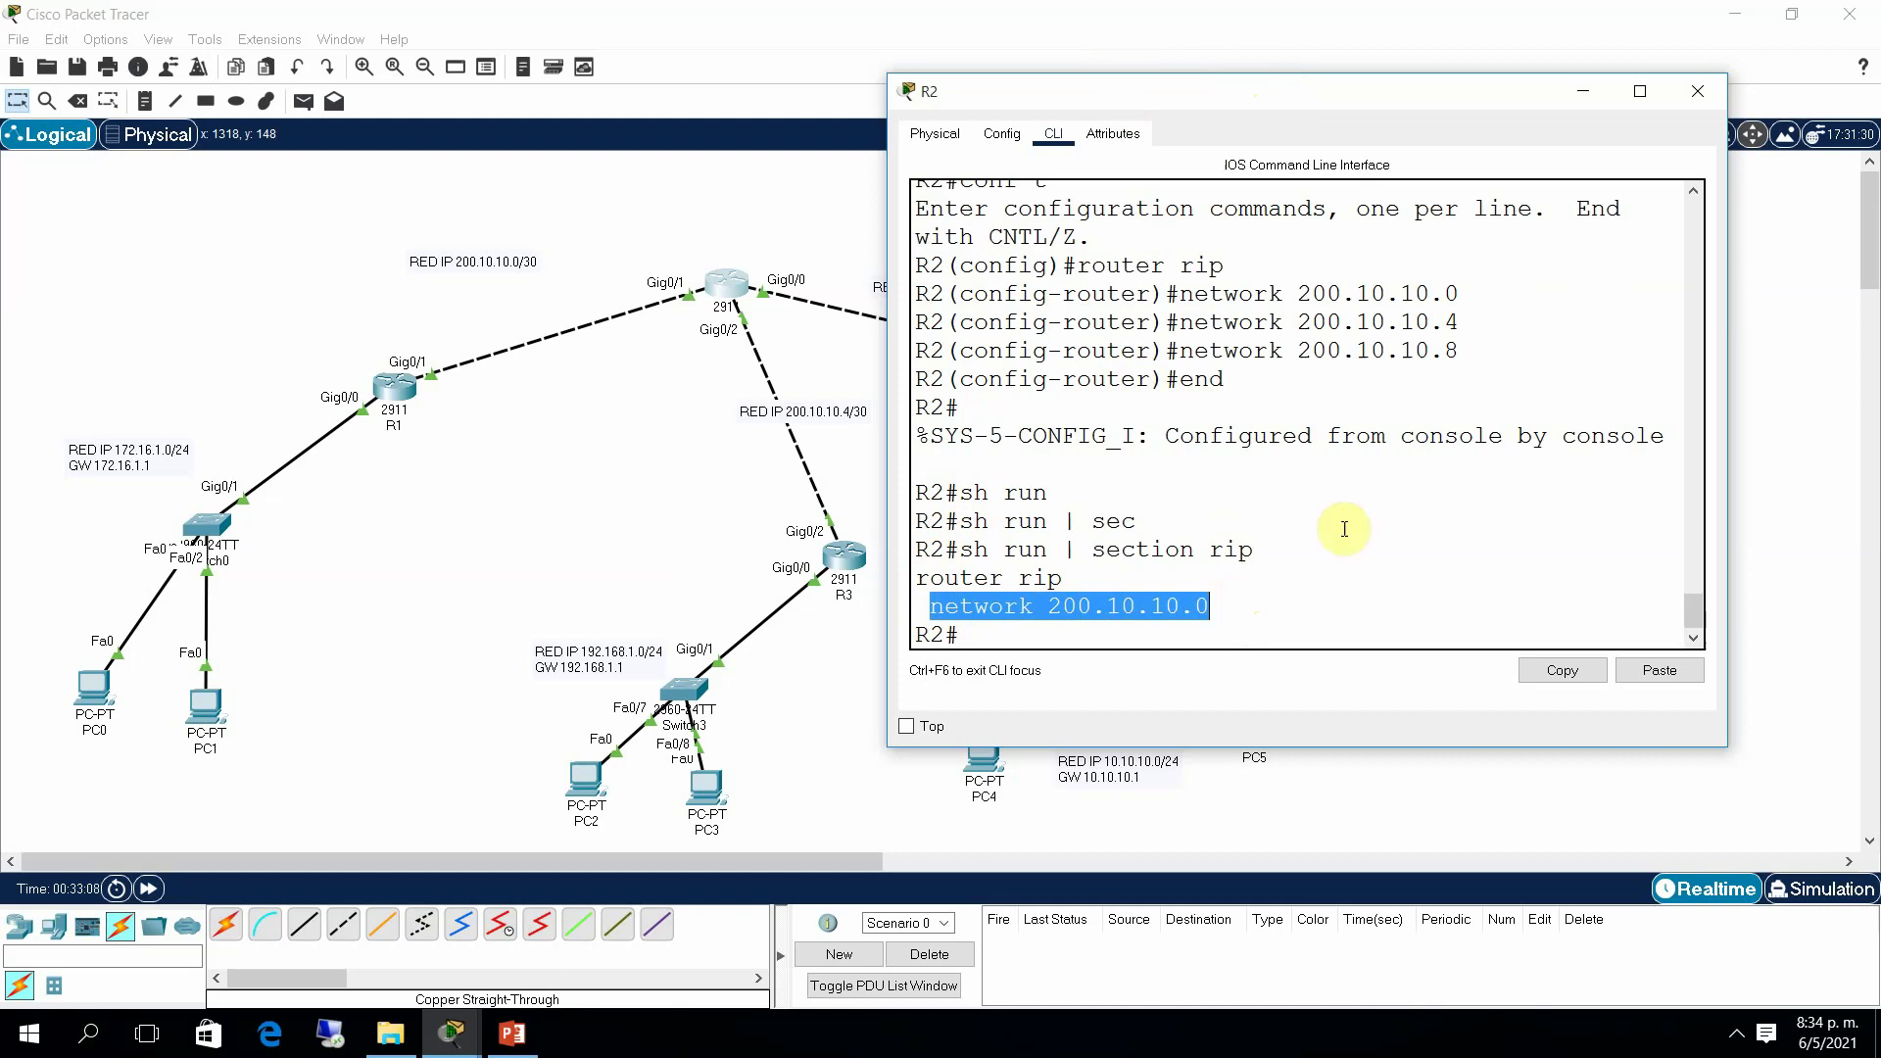
drag(1460, 350, 911, 294)
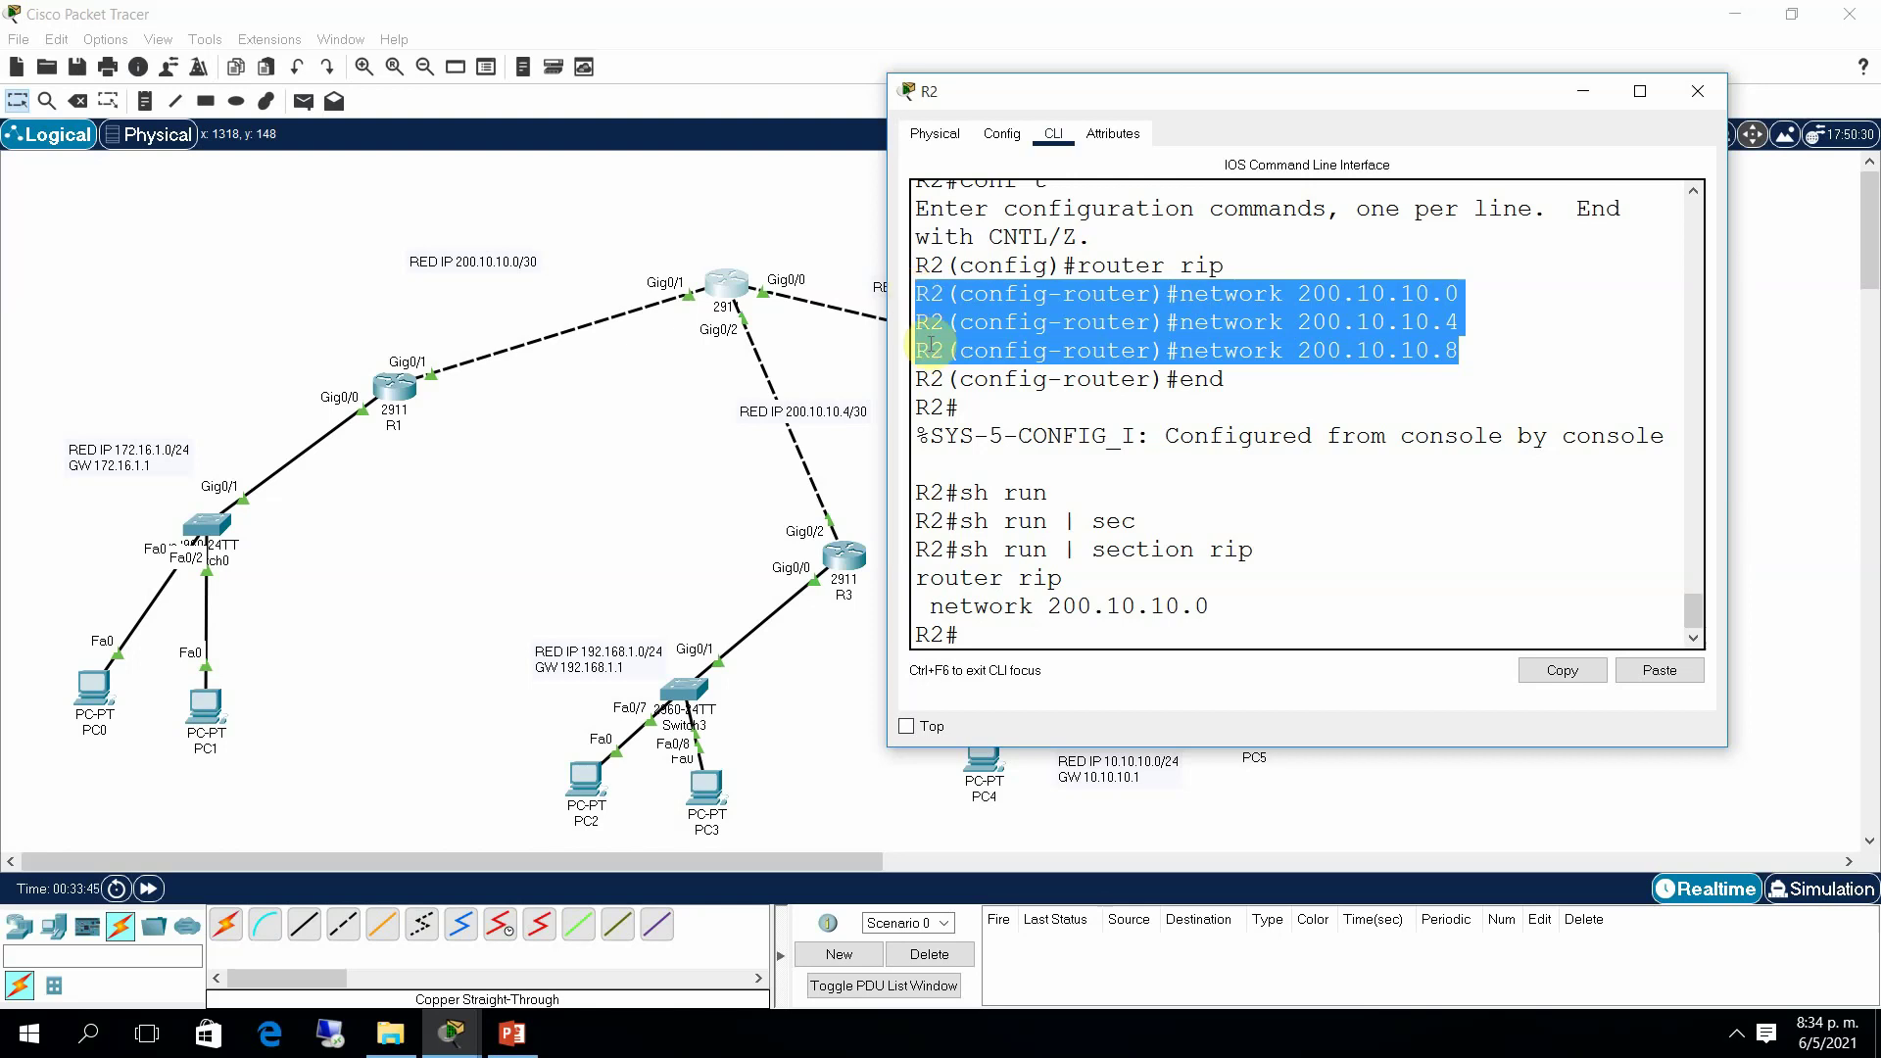
click(1073, 619)
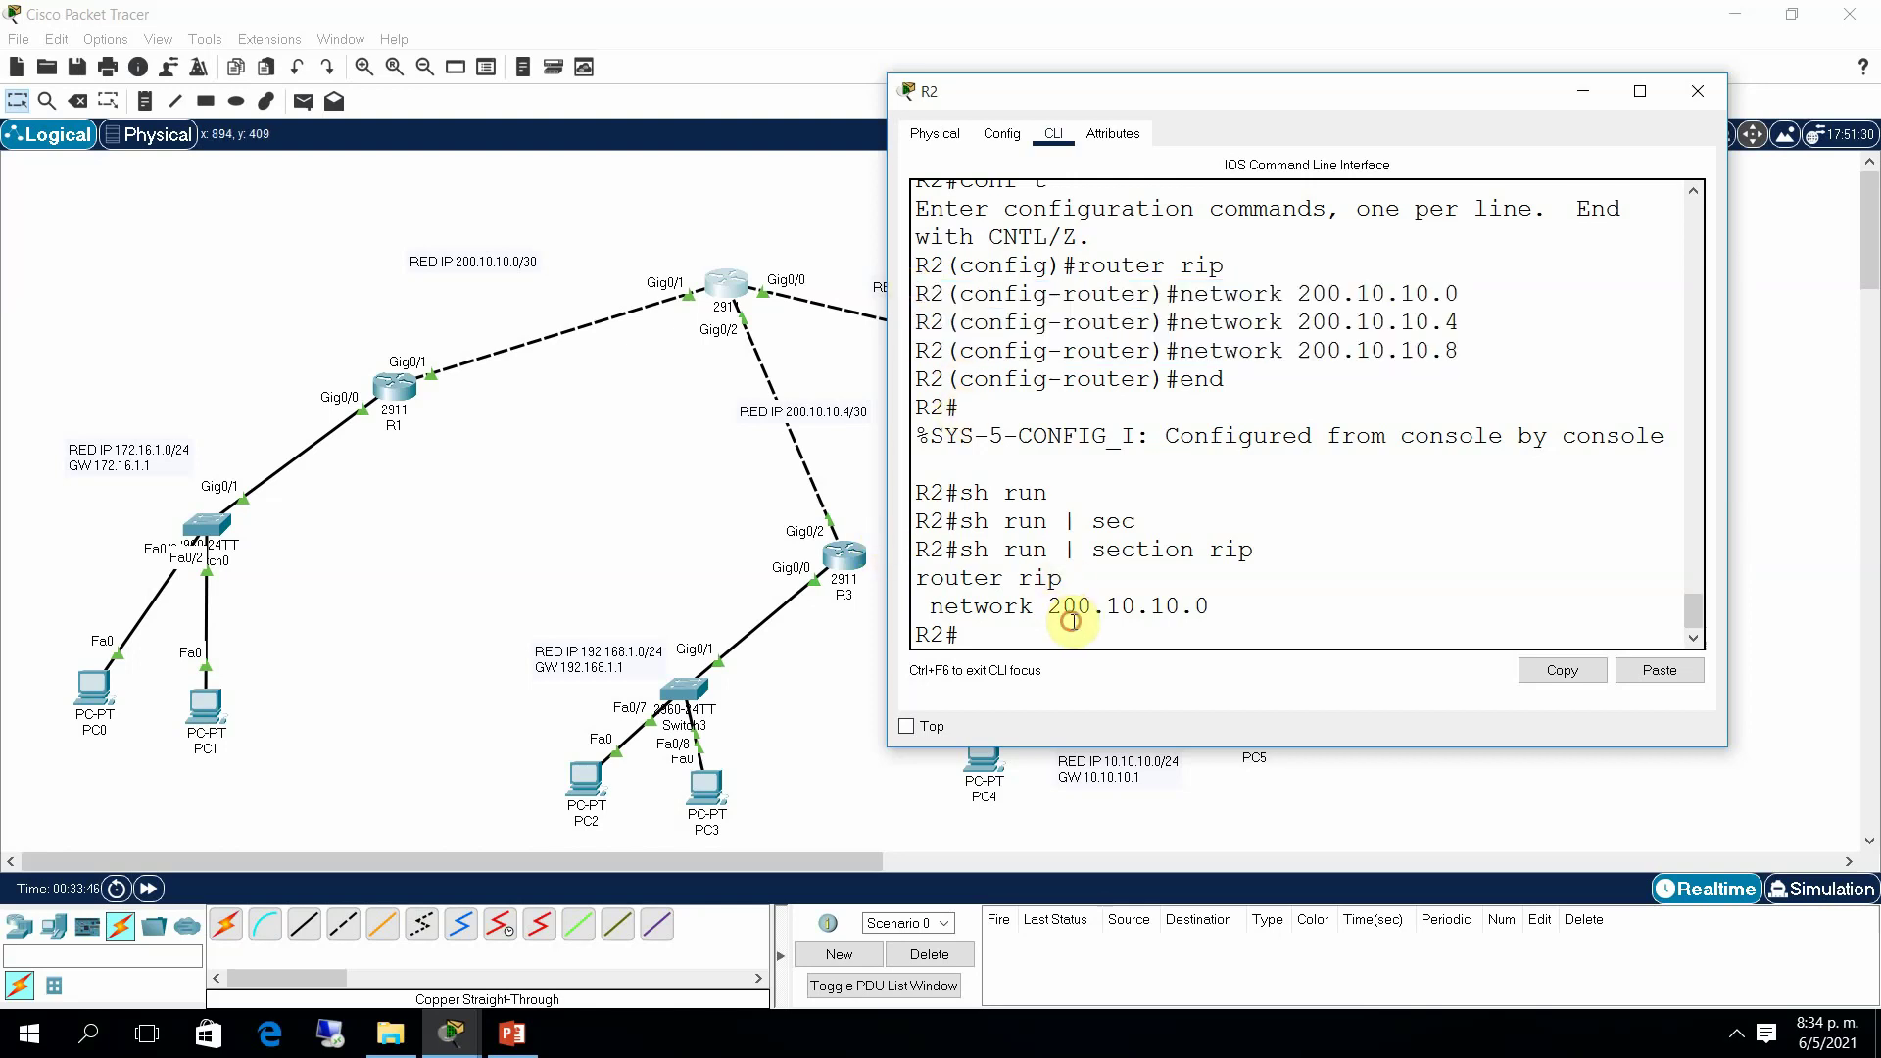
Step: Display R2's IP routing table in a maximized window and examine the route marked R for 172.16.0.0/16
text(sh ip route)
key(Return)
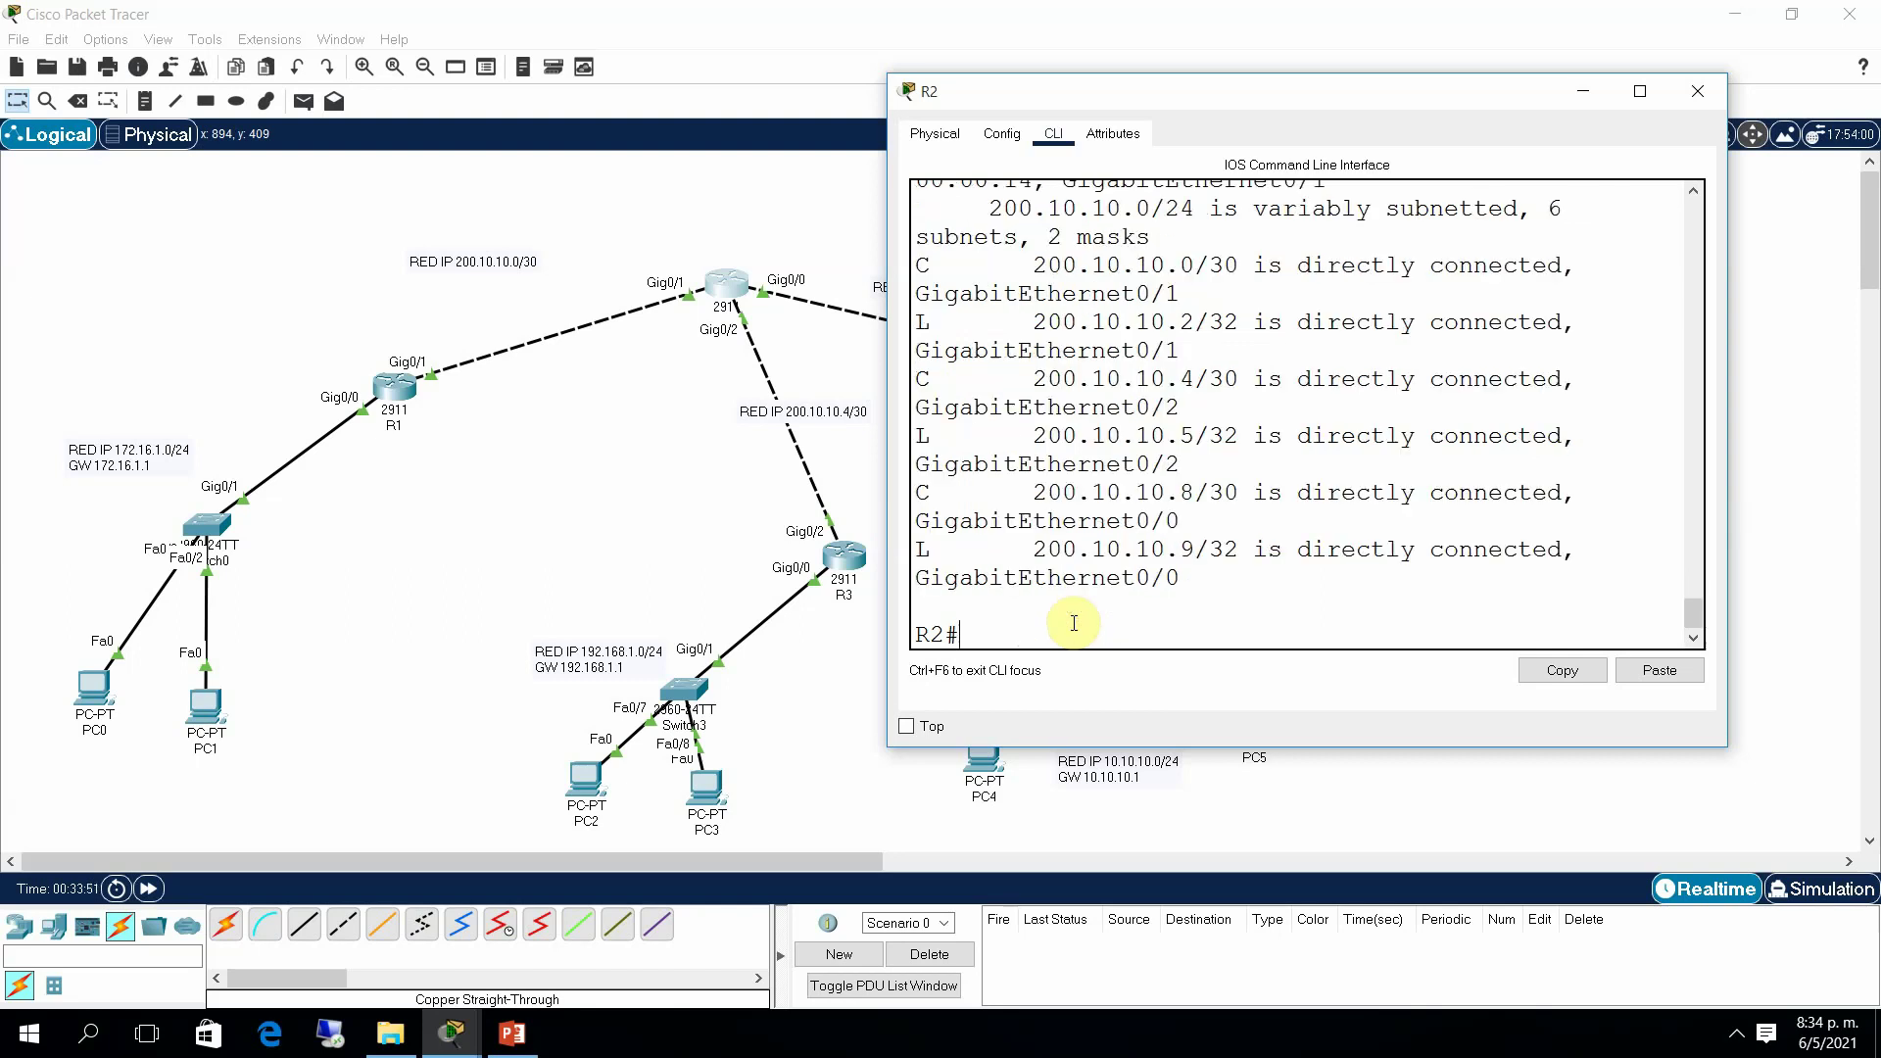
click(1640, 92)
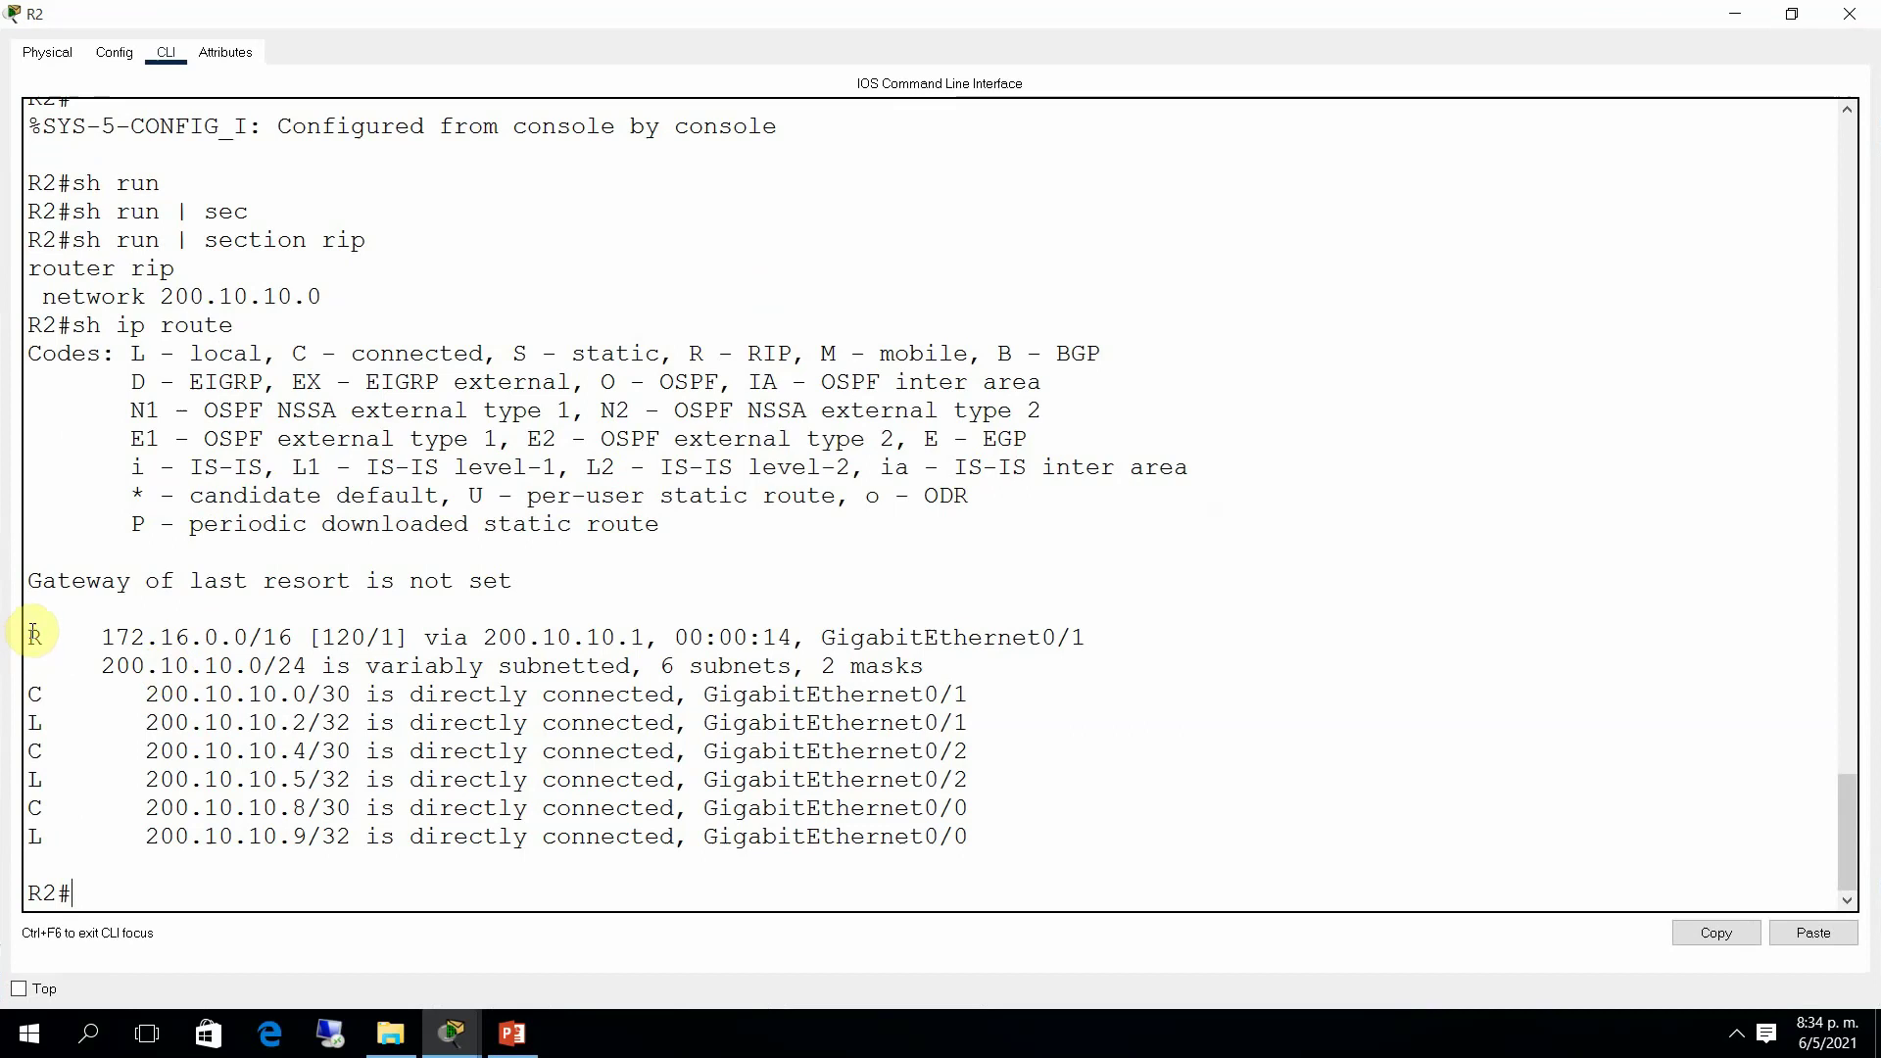
drag(29, 637, 740, 632)
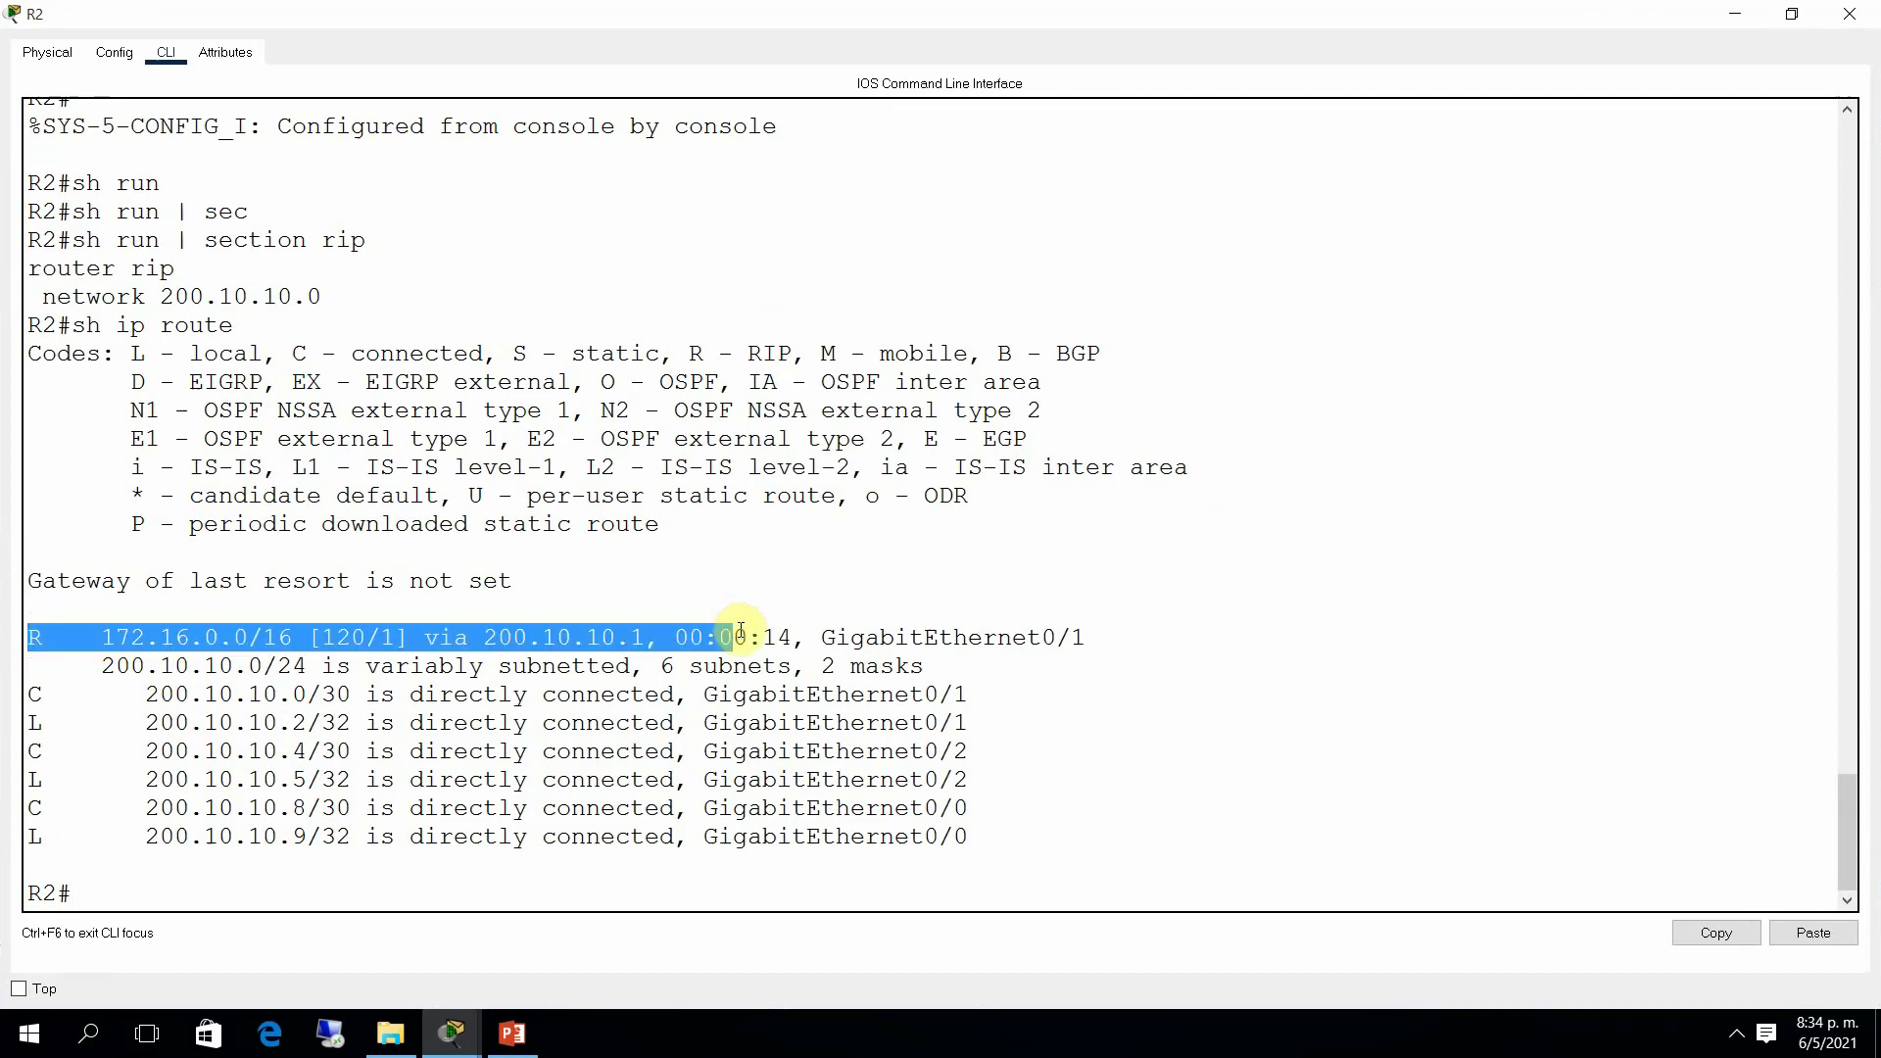
Step: Restore and widen R2's window beside the topology and examine the next-hop address of the RIP-learned route
click(1794, 16)
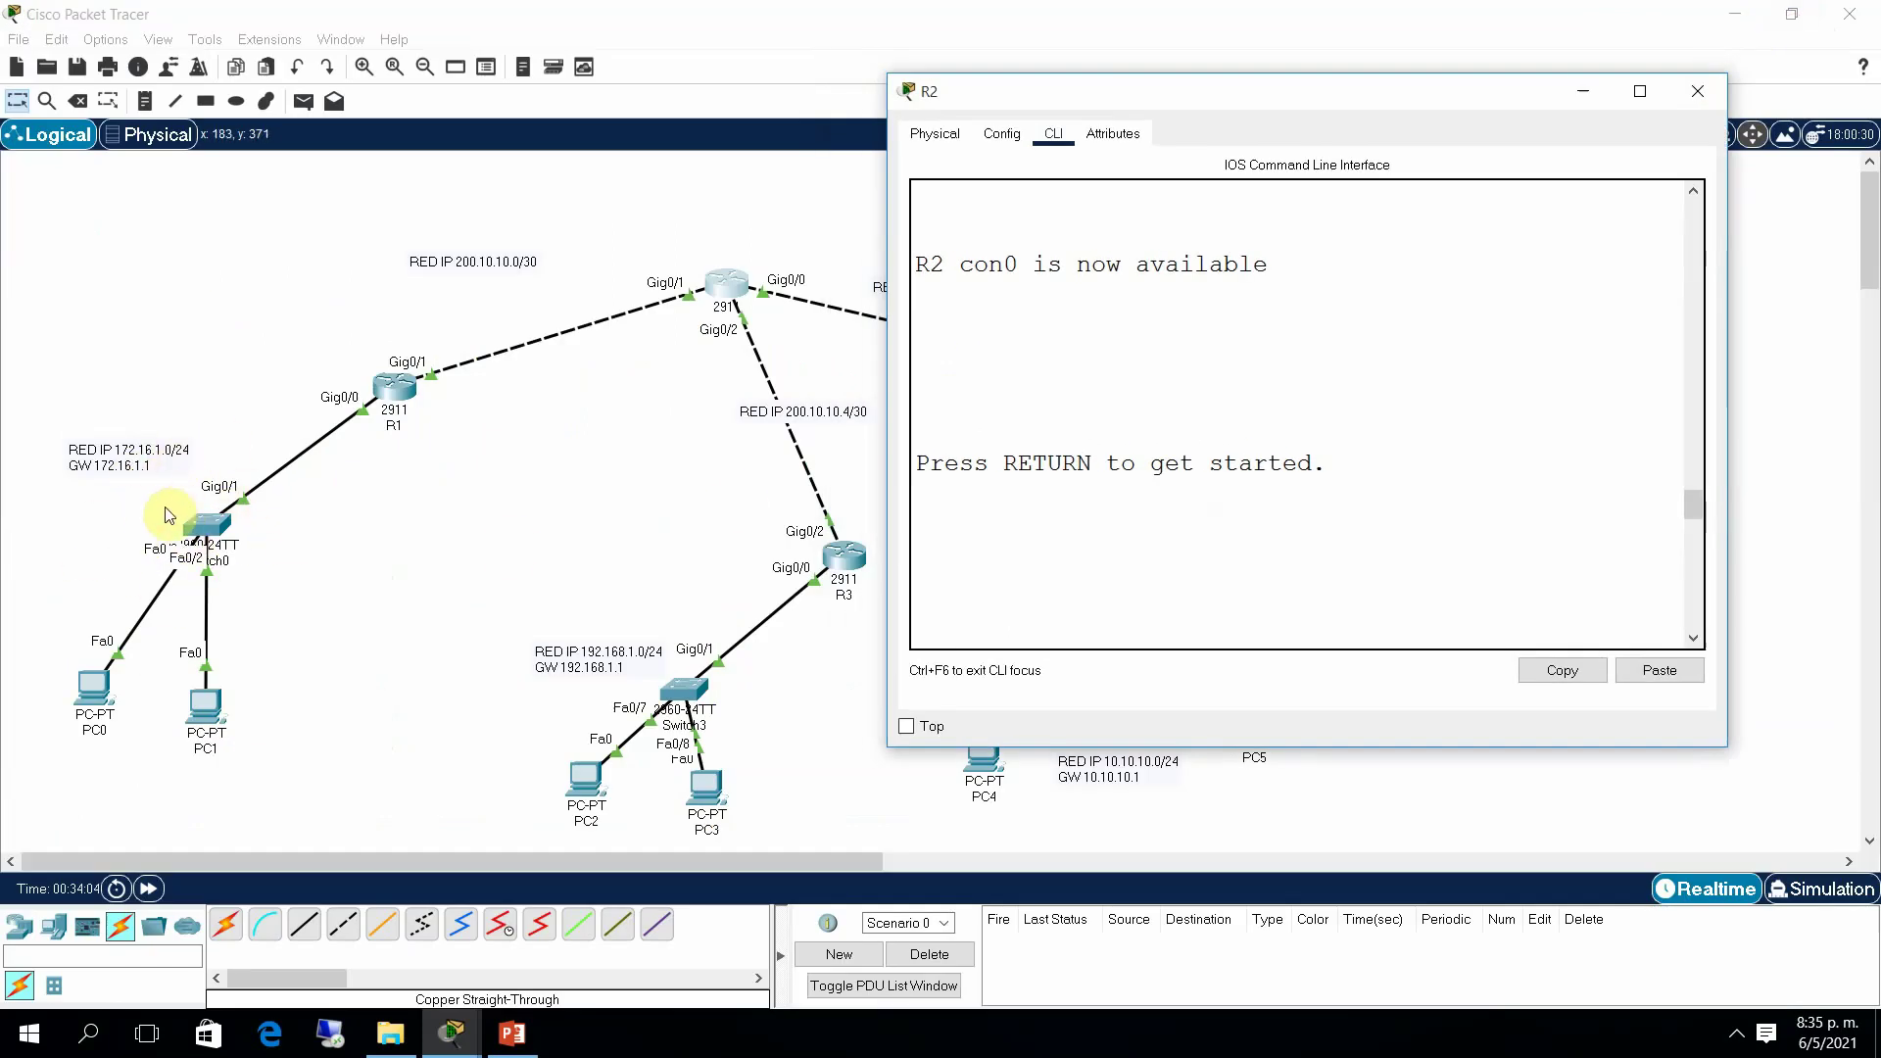
drag(1694, 495, 1701, 608)
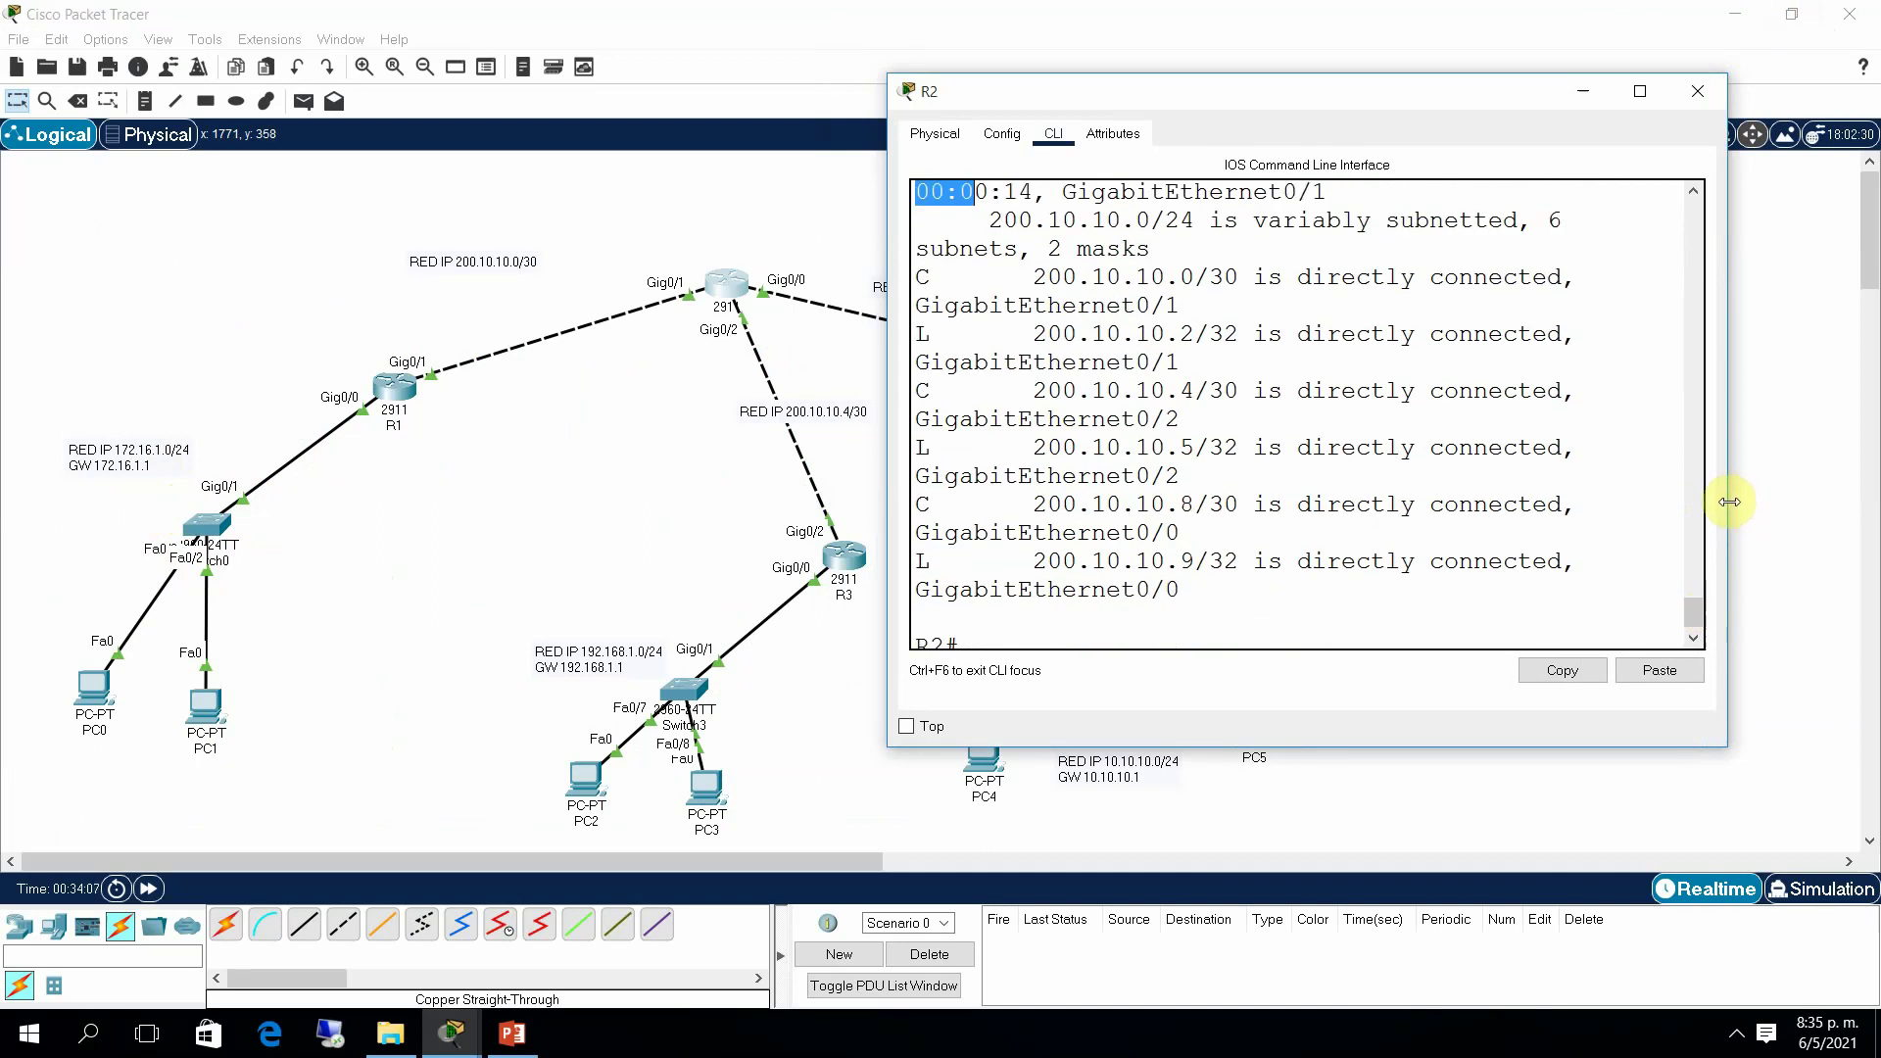
drag(1730, 502, 1852, 474)
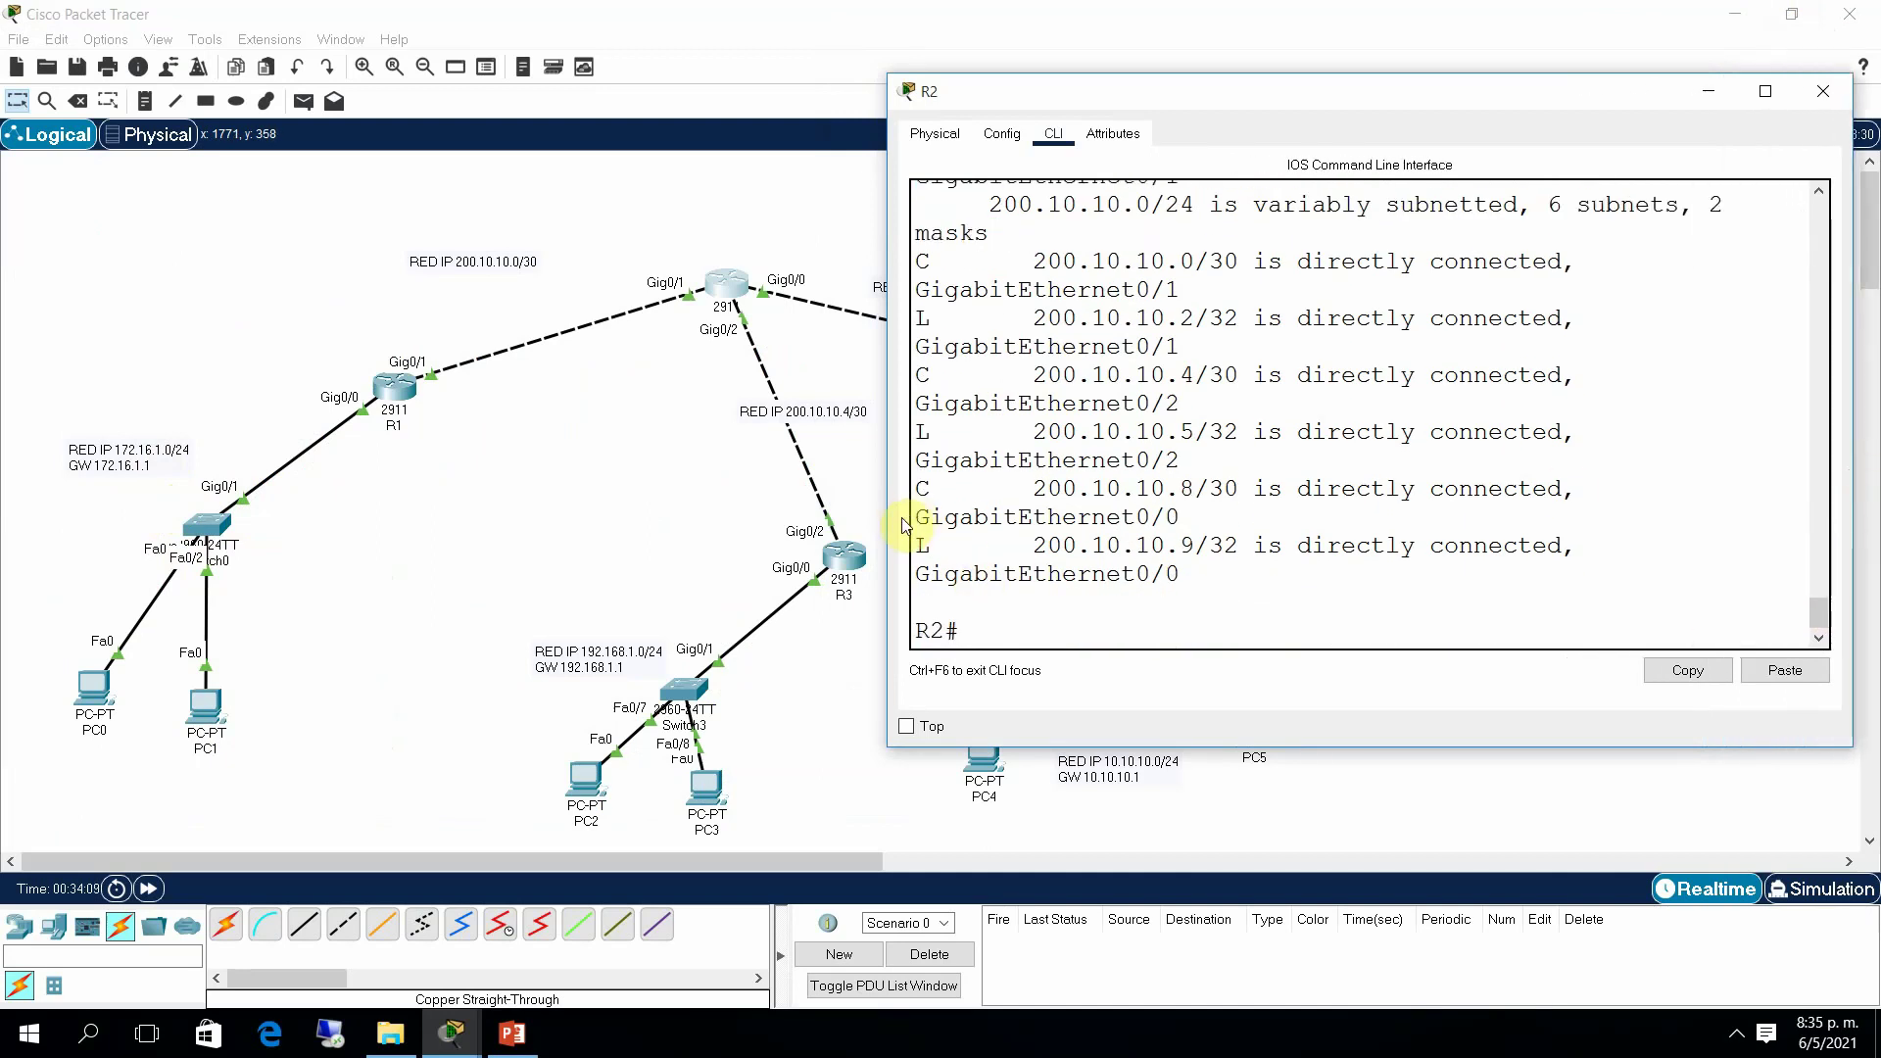
drag(887, 527, 726, 522)
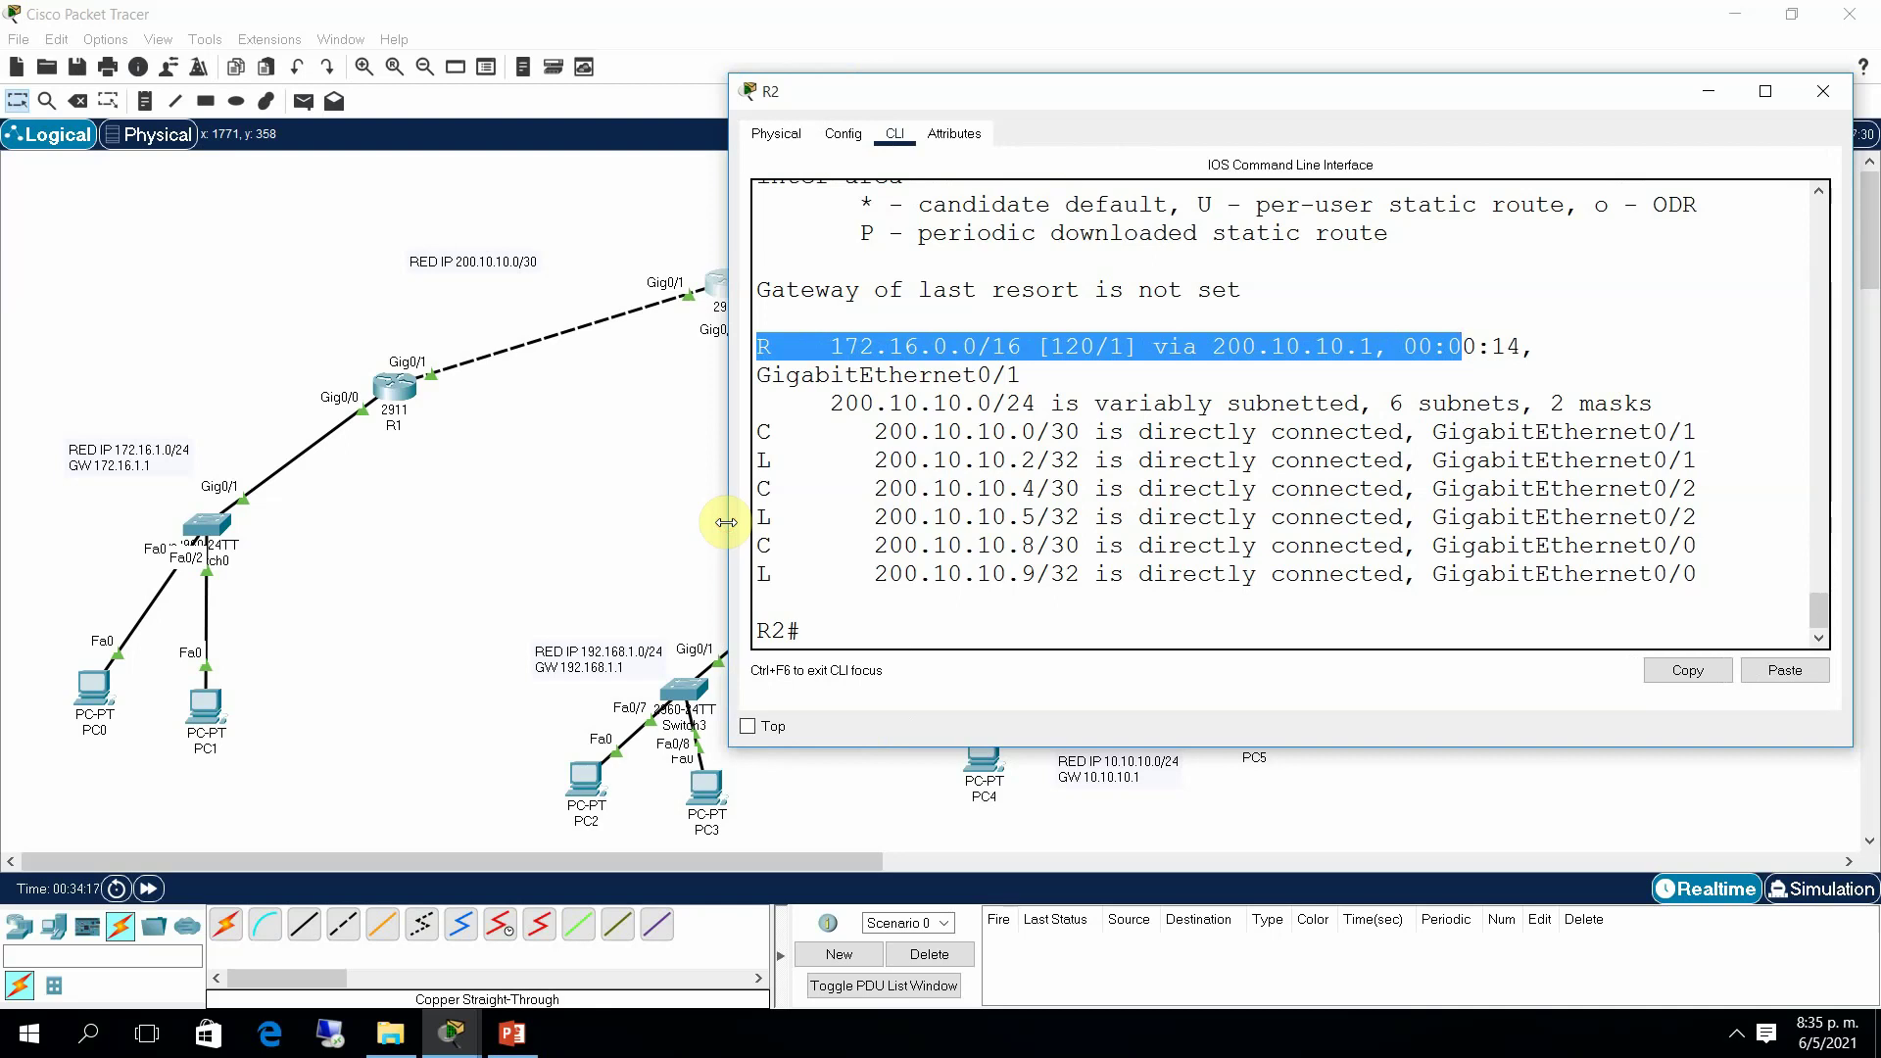
drag(1213, 346, 1370, 343)
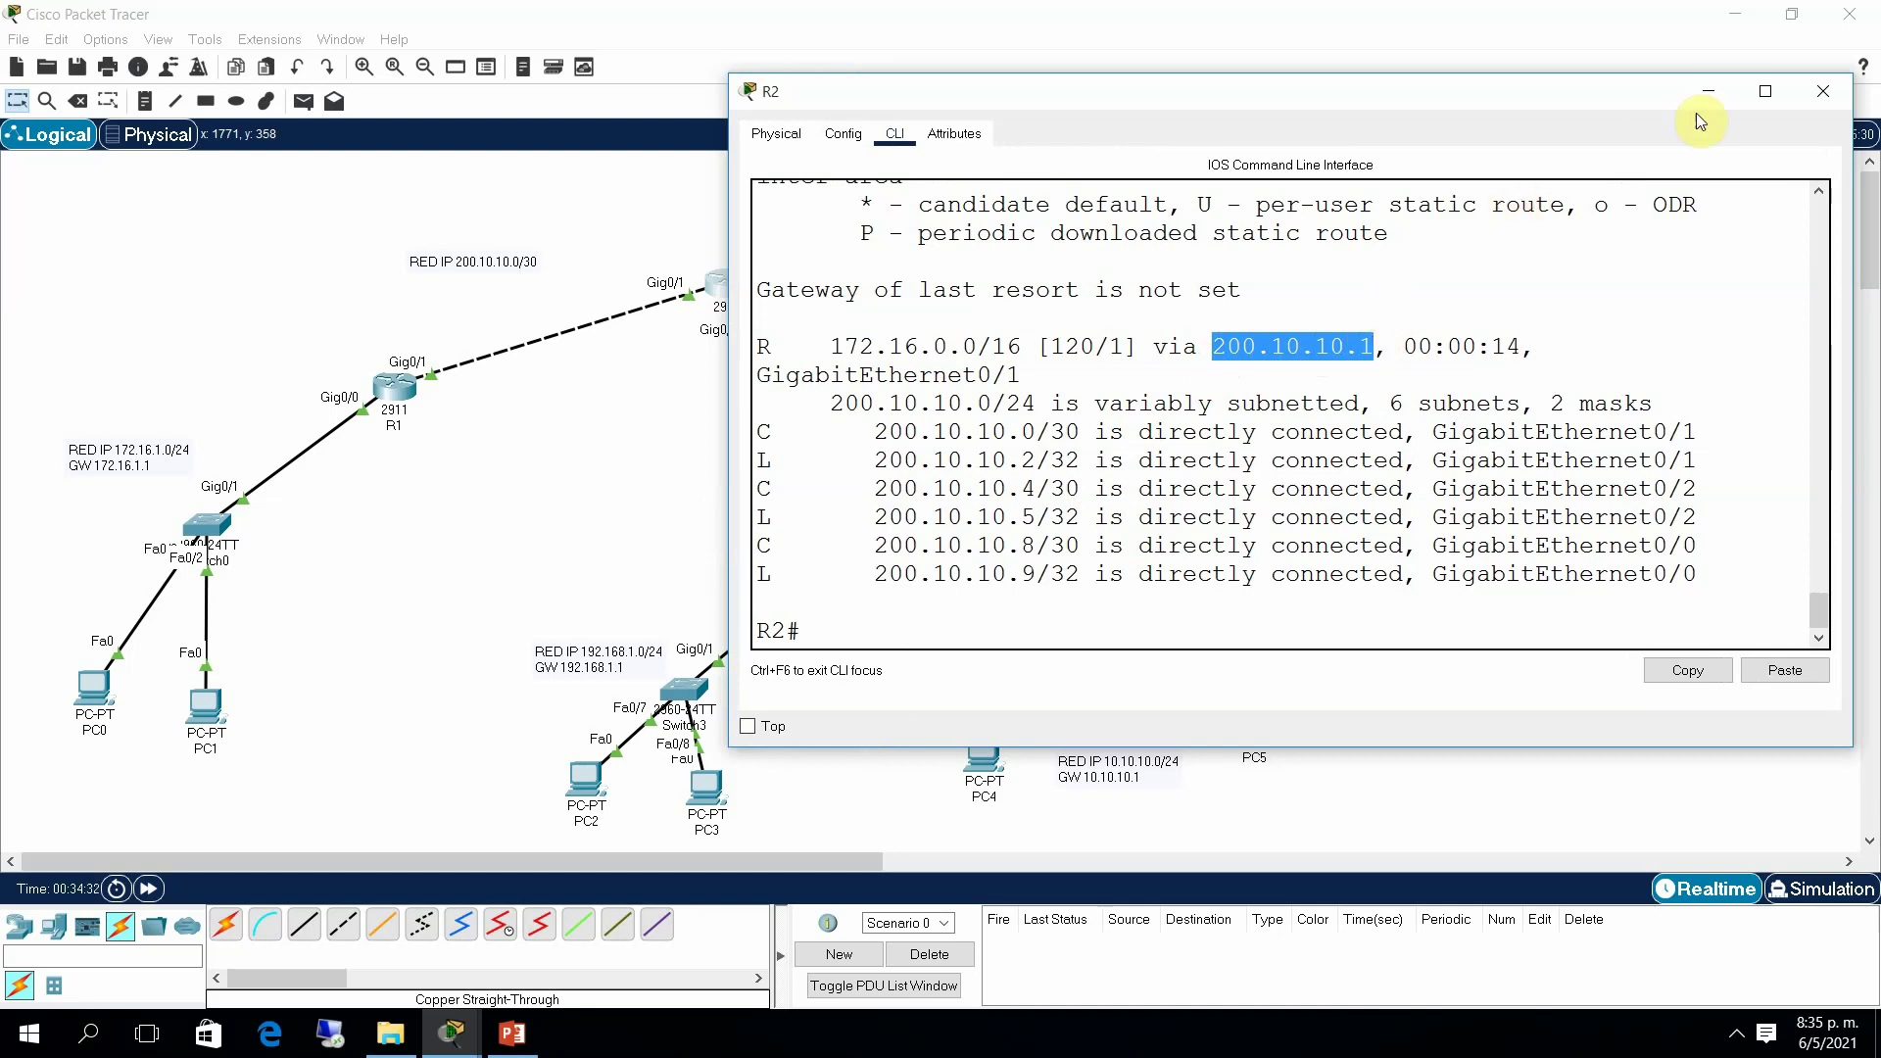
Step: Close R2's window and open R3's command line in a widened window, starting its console session
click(1824, 95)
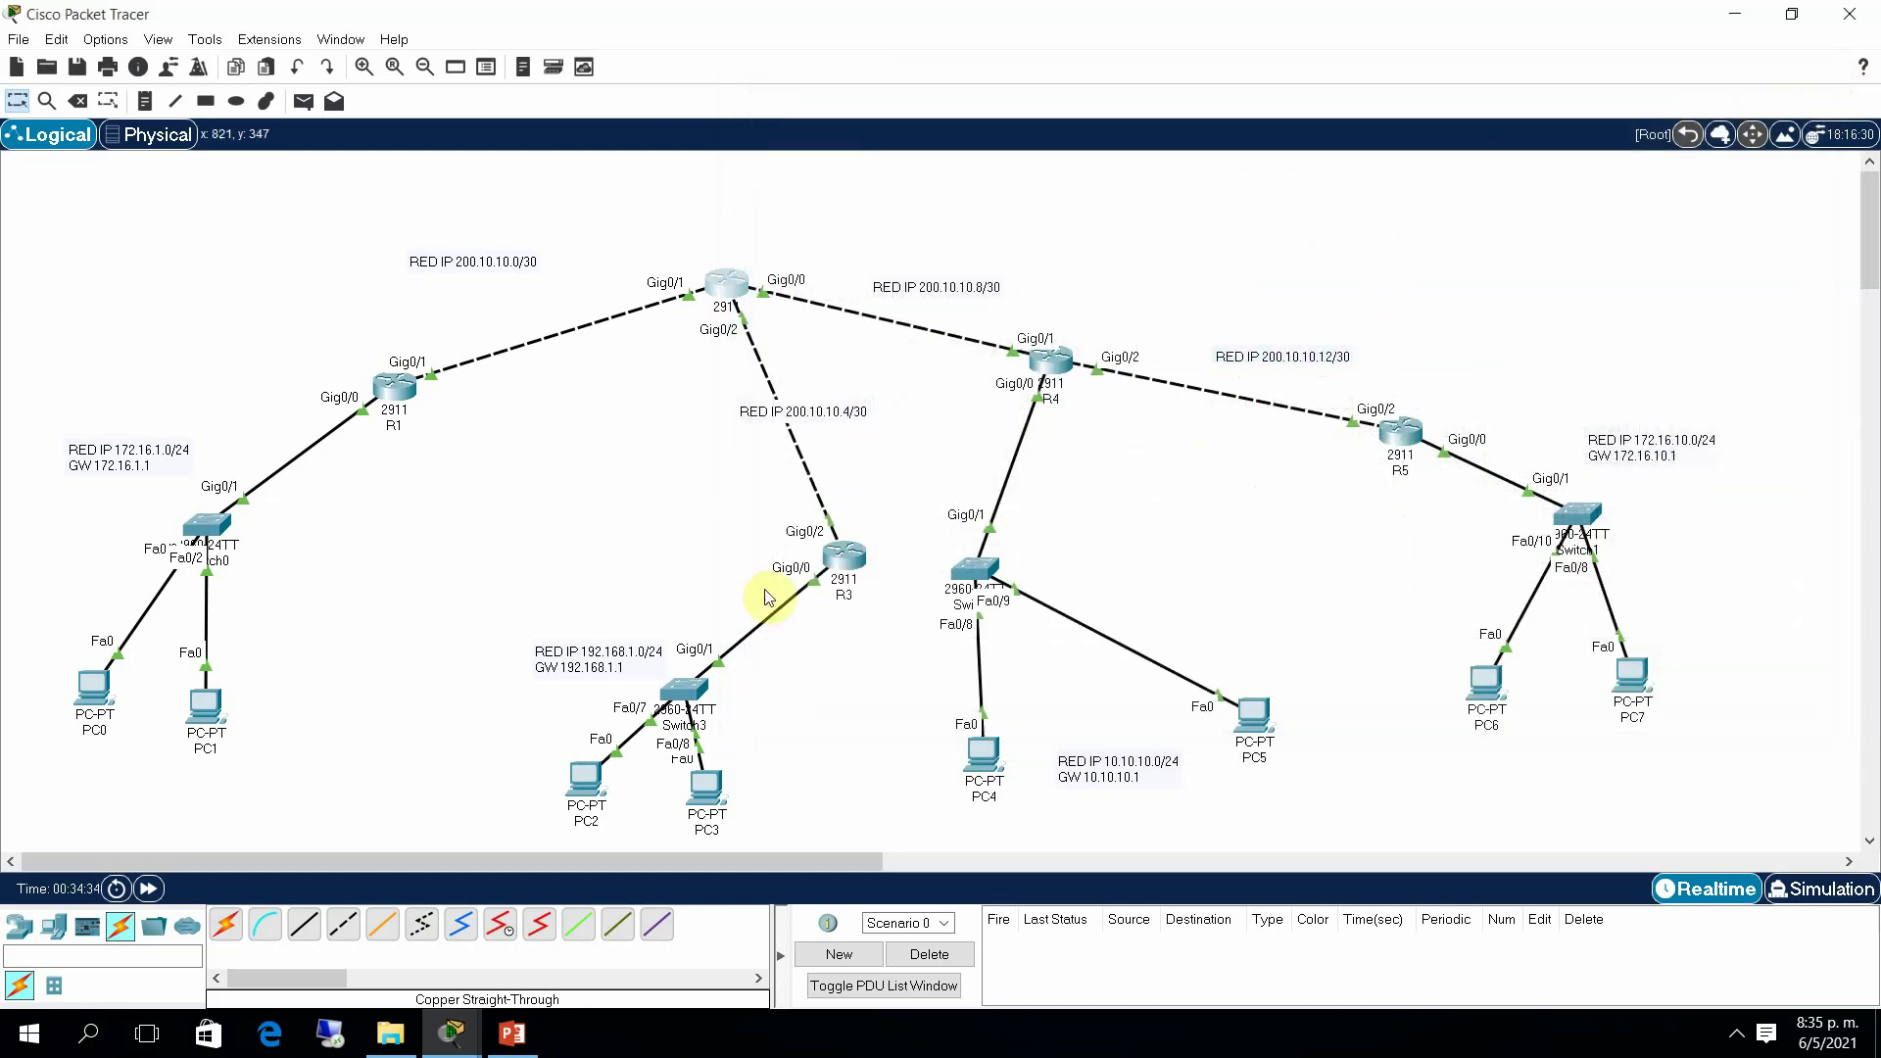
click(845, 574)
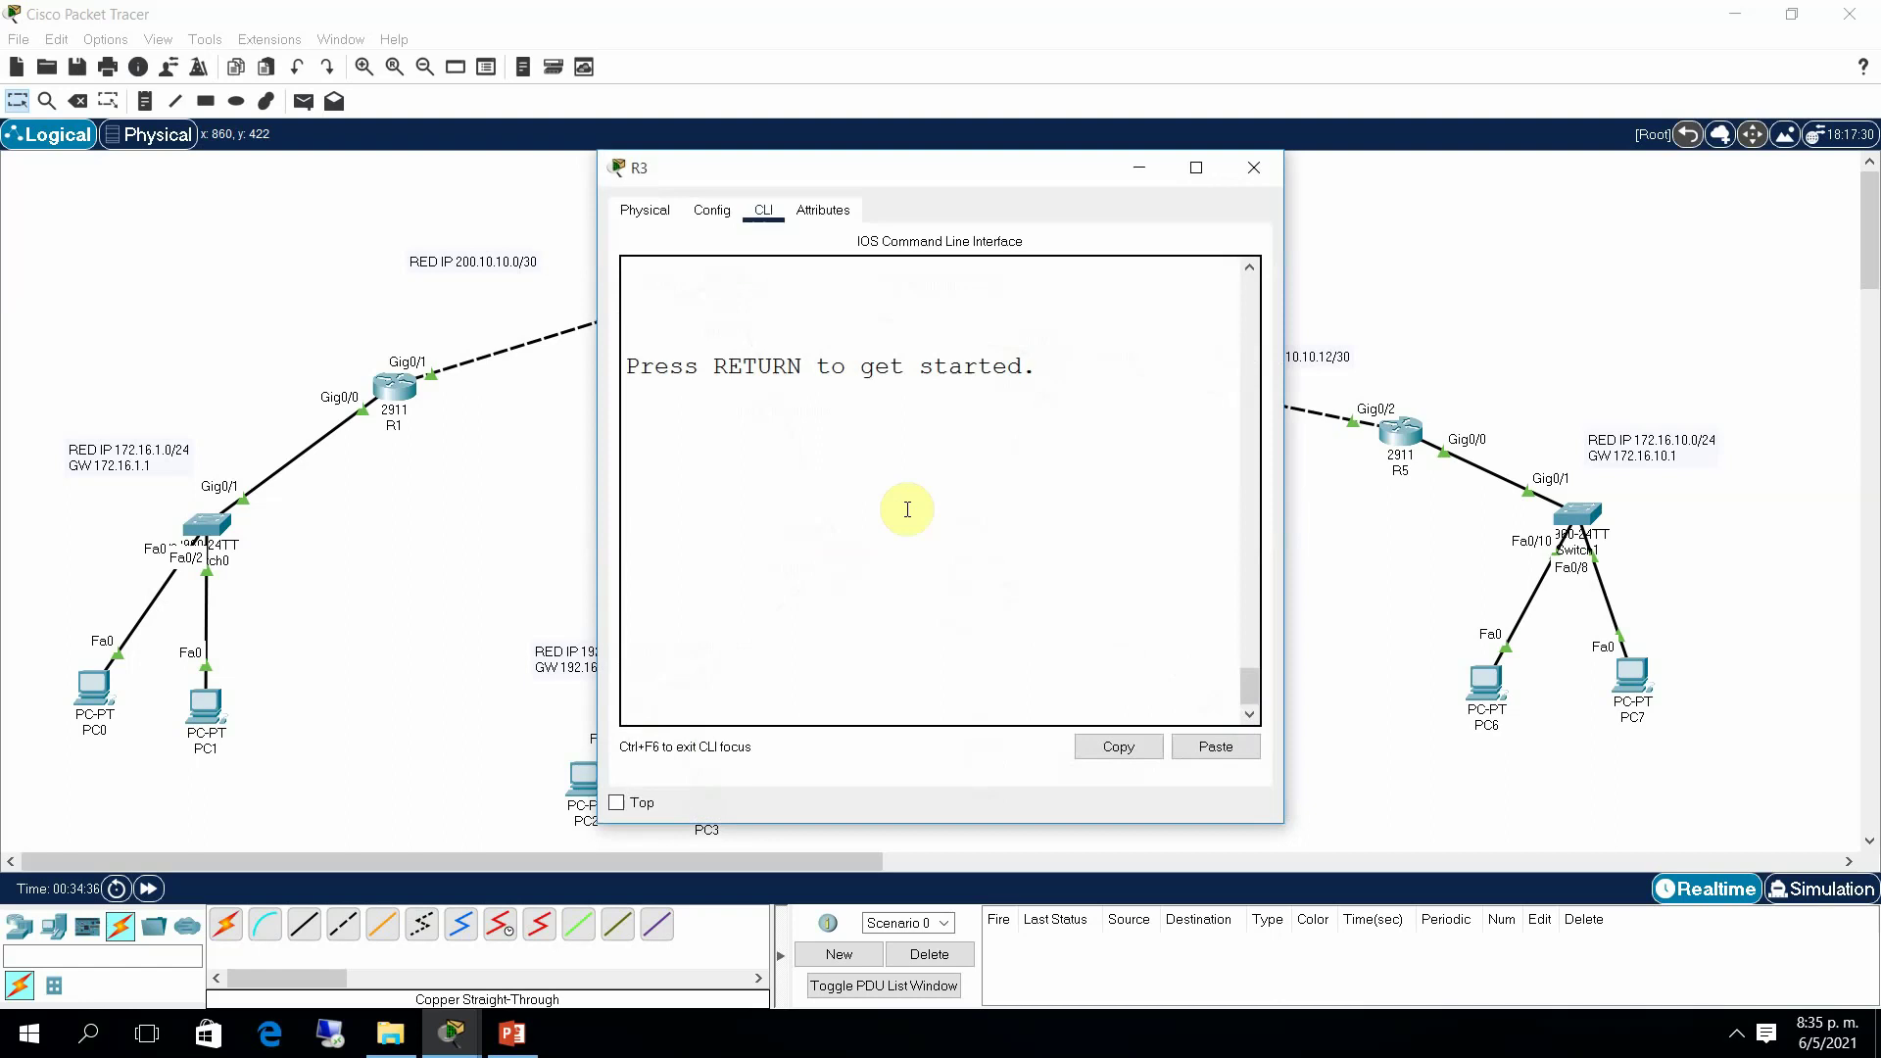
click(1196, 168)
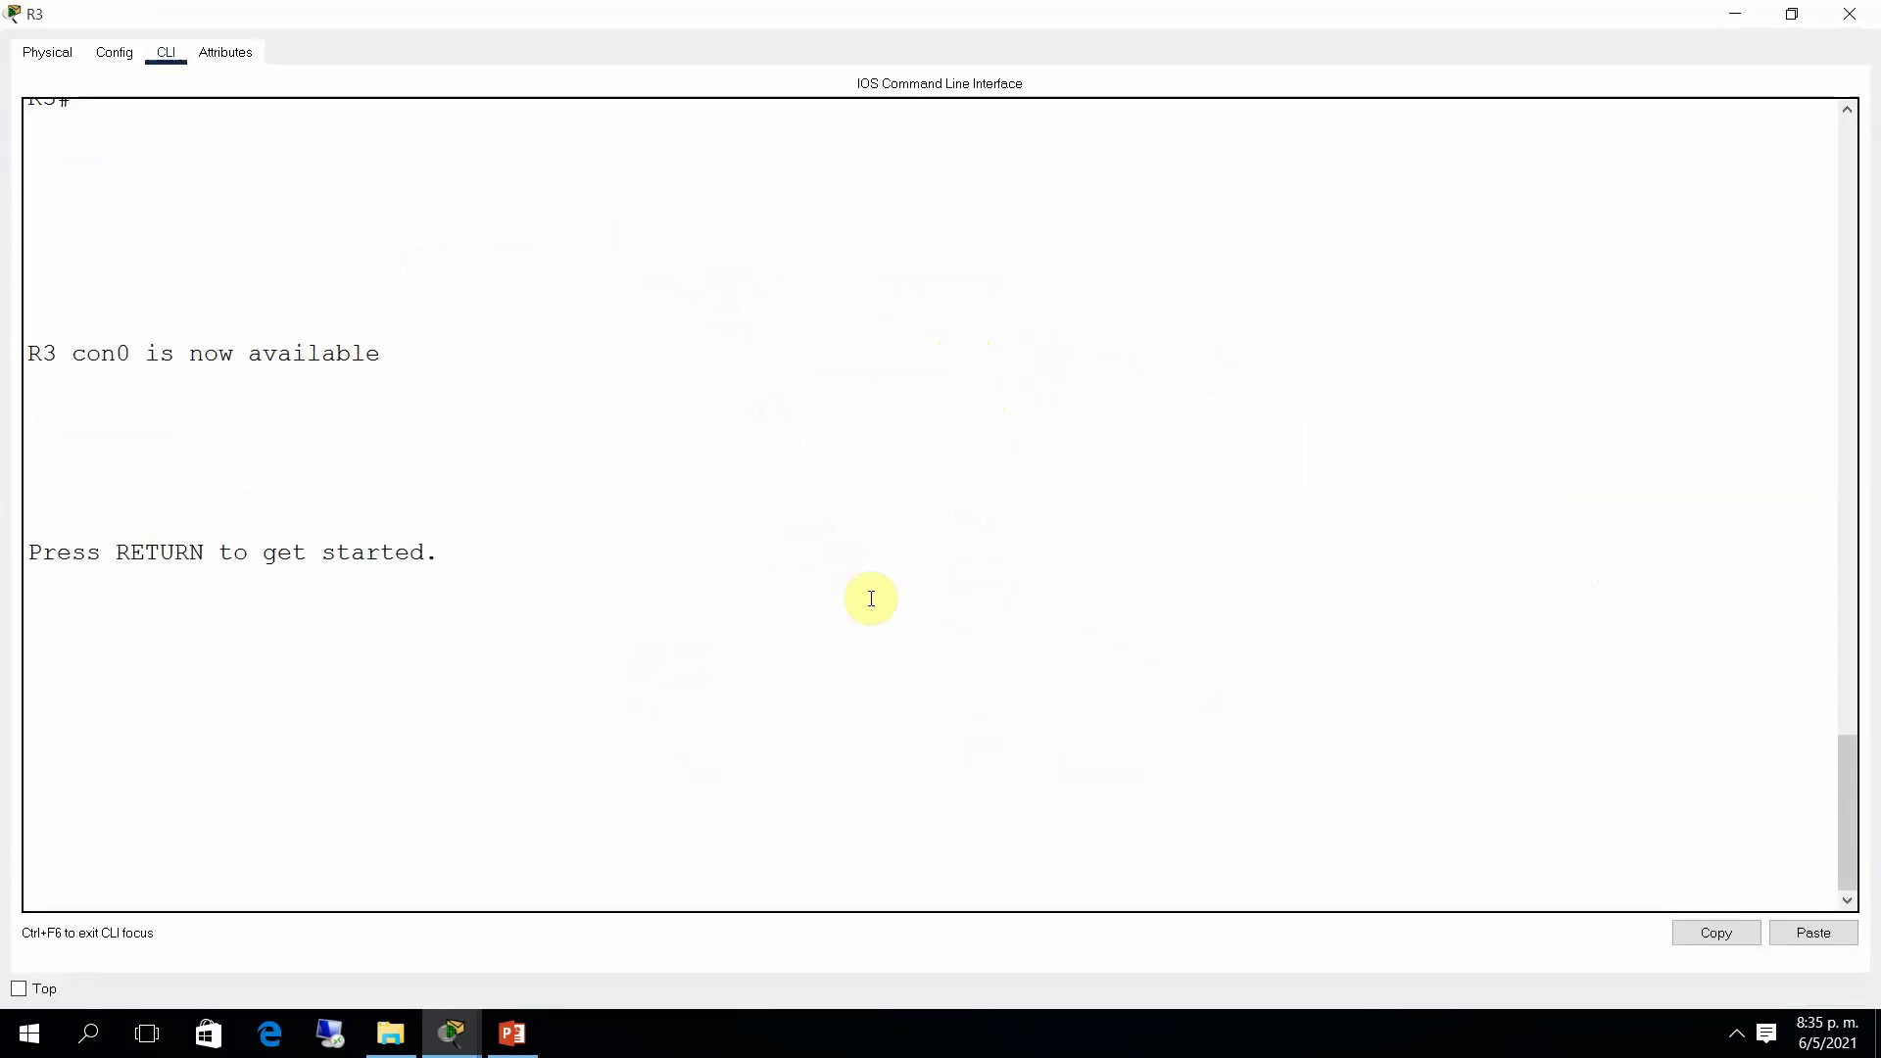
click(1792, 13)
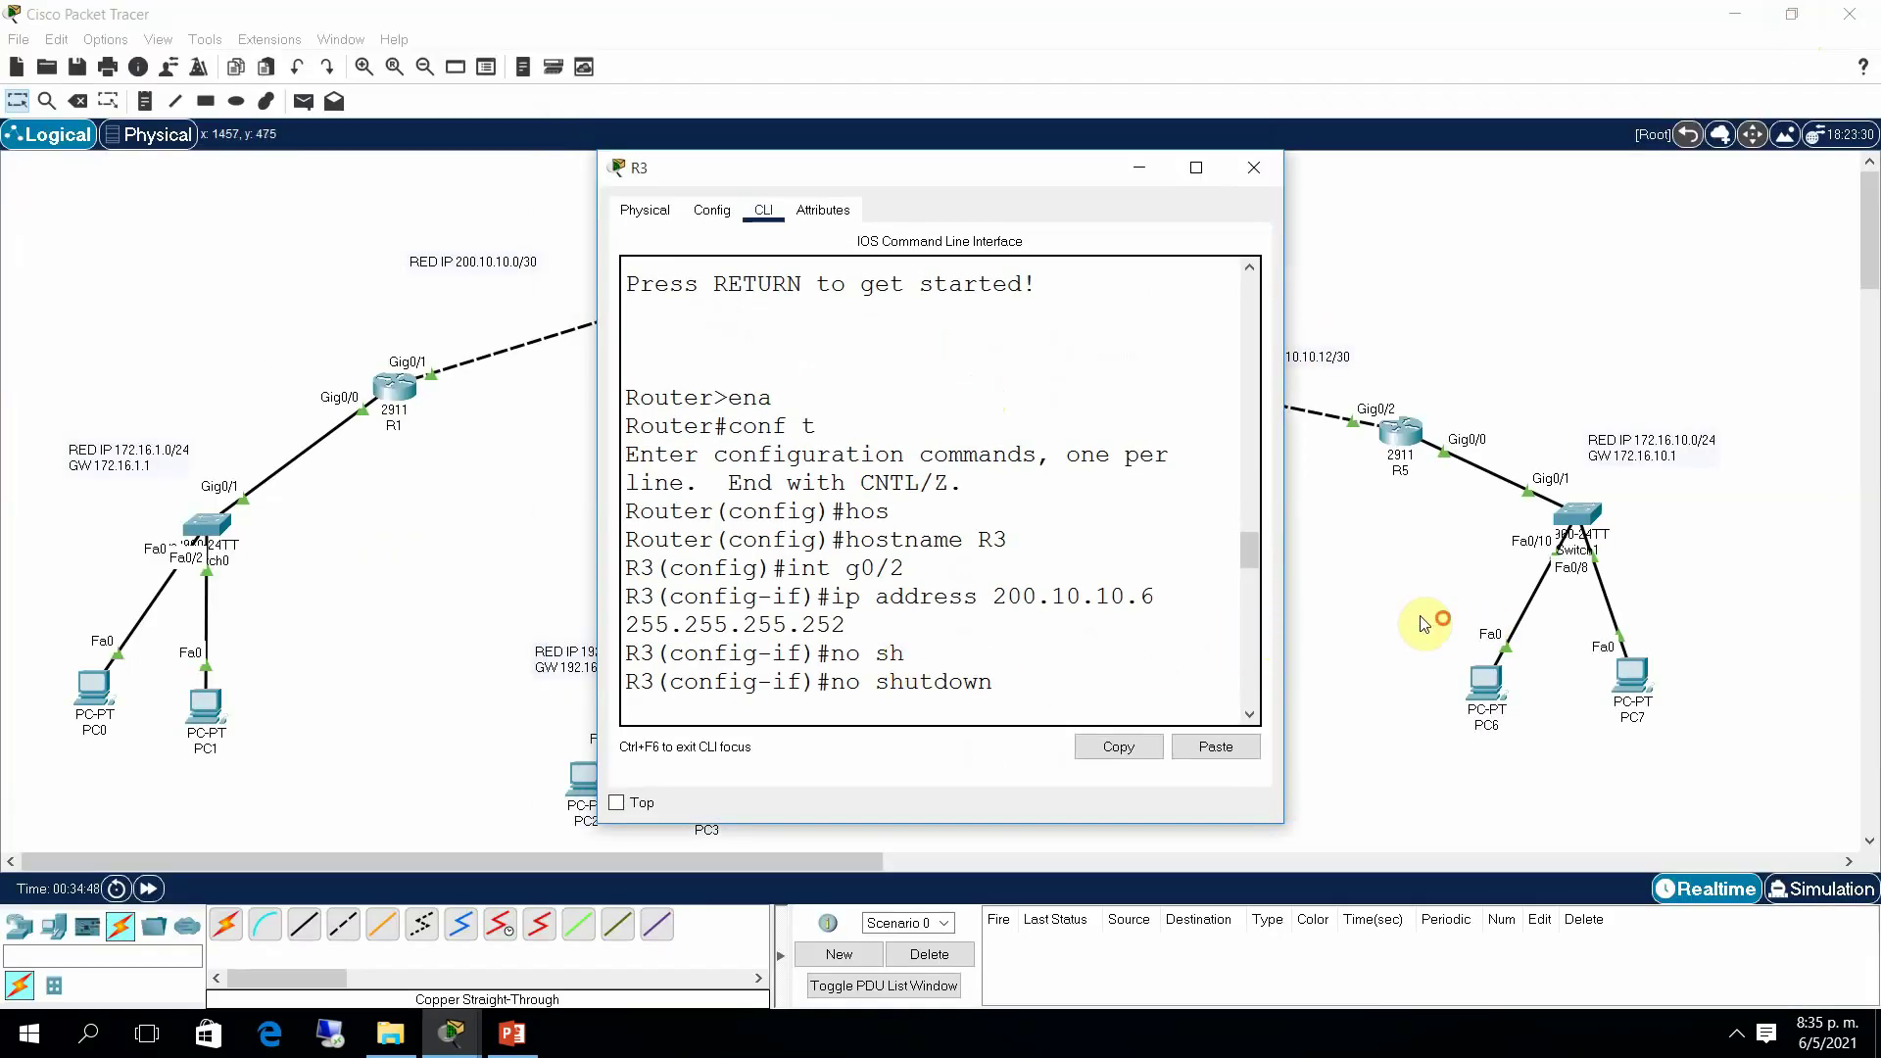
drag(1284, 601, 1673, 517)
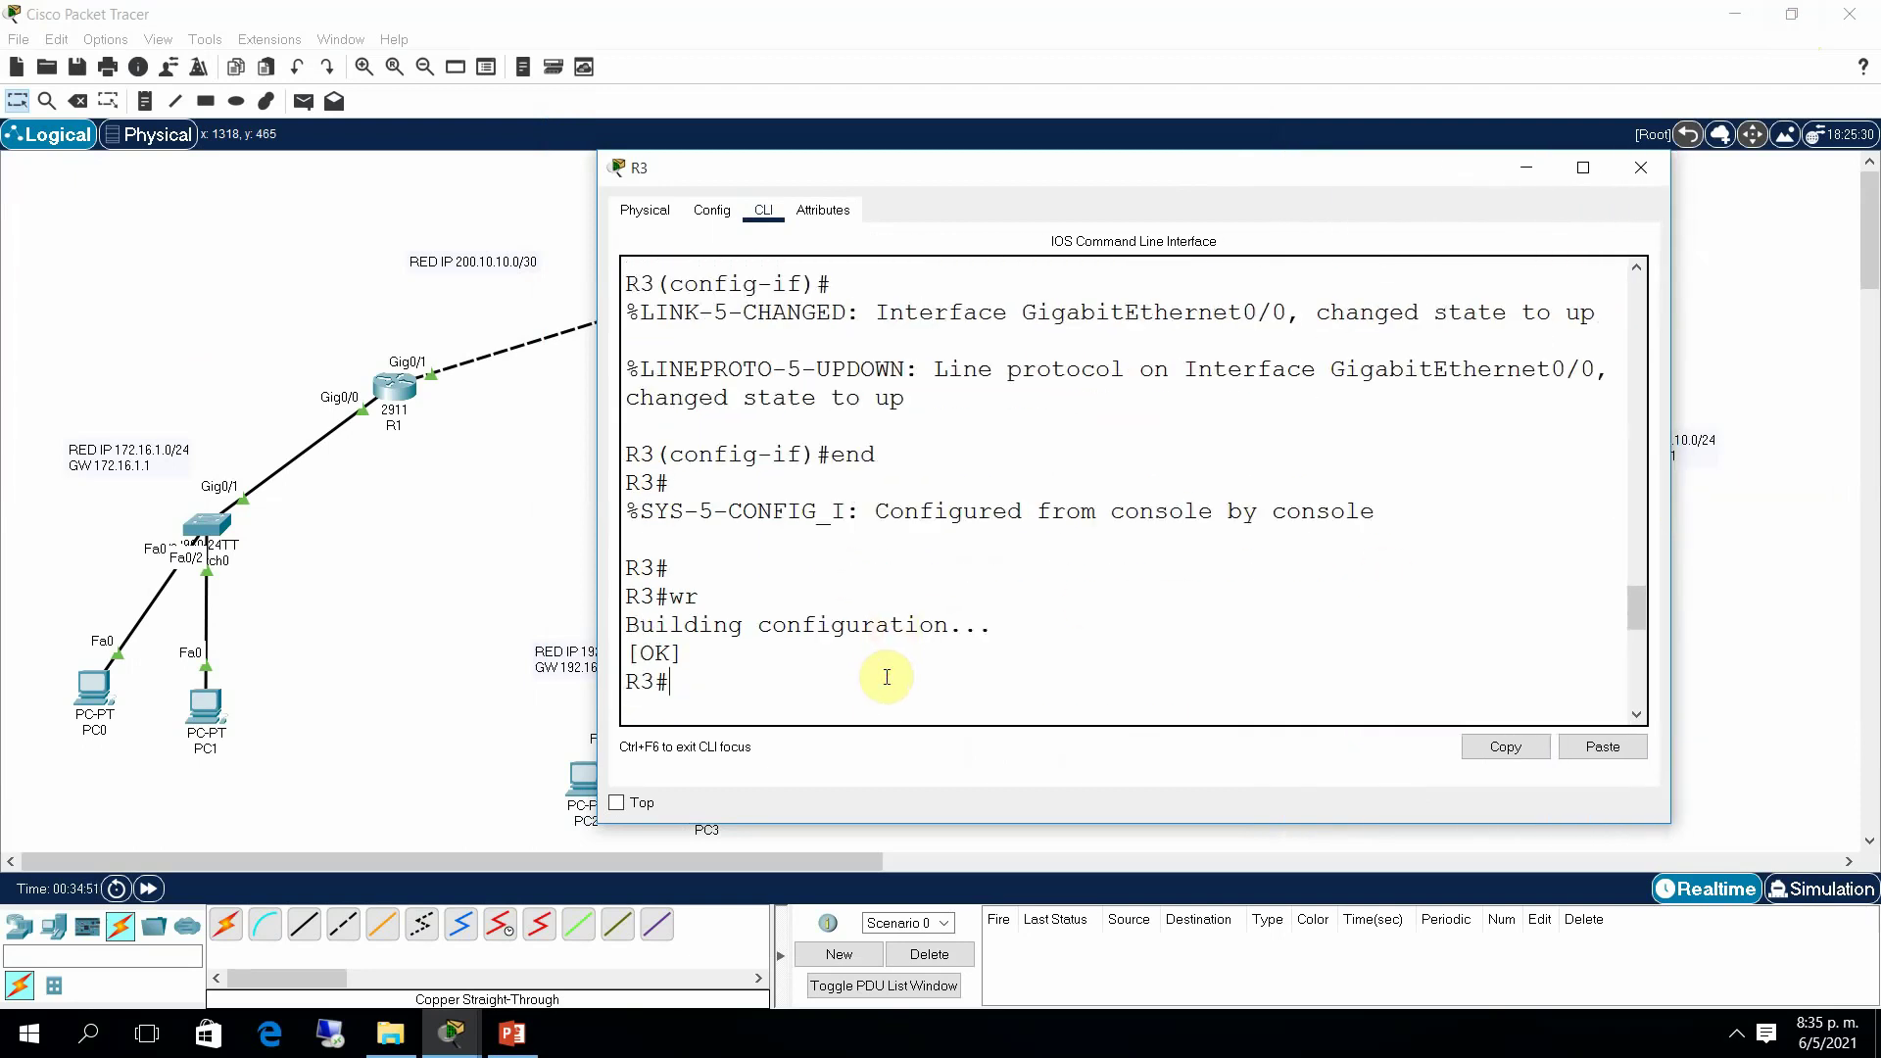
key(Return)
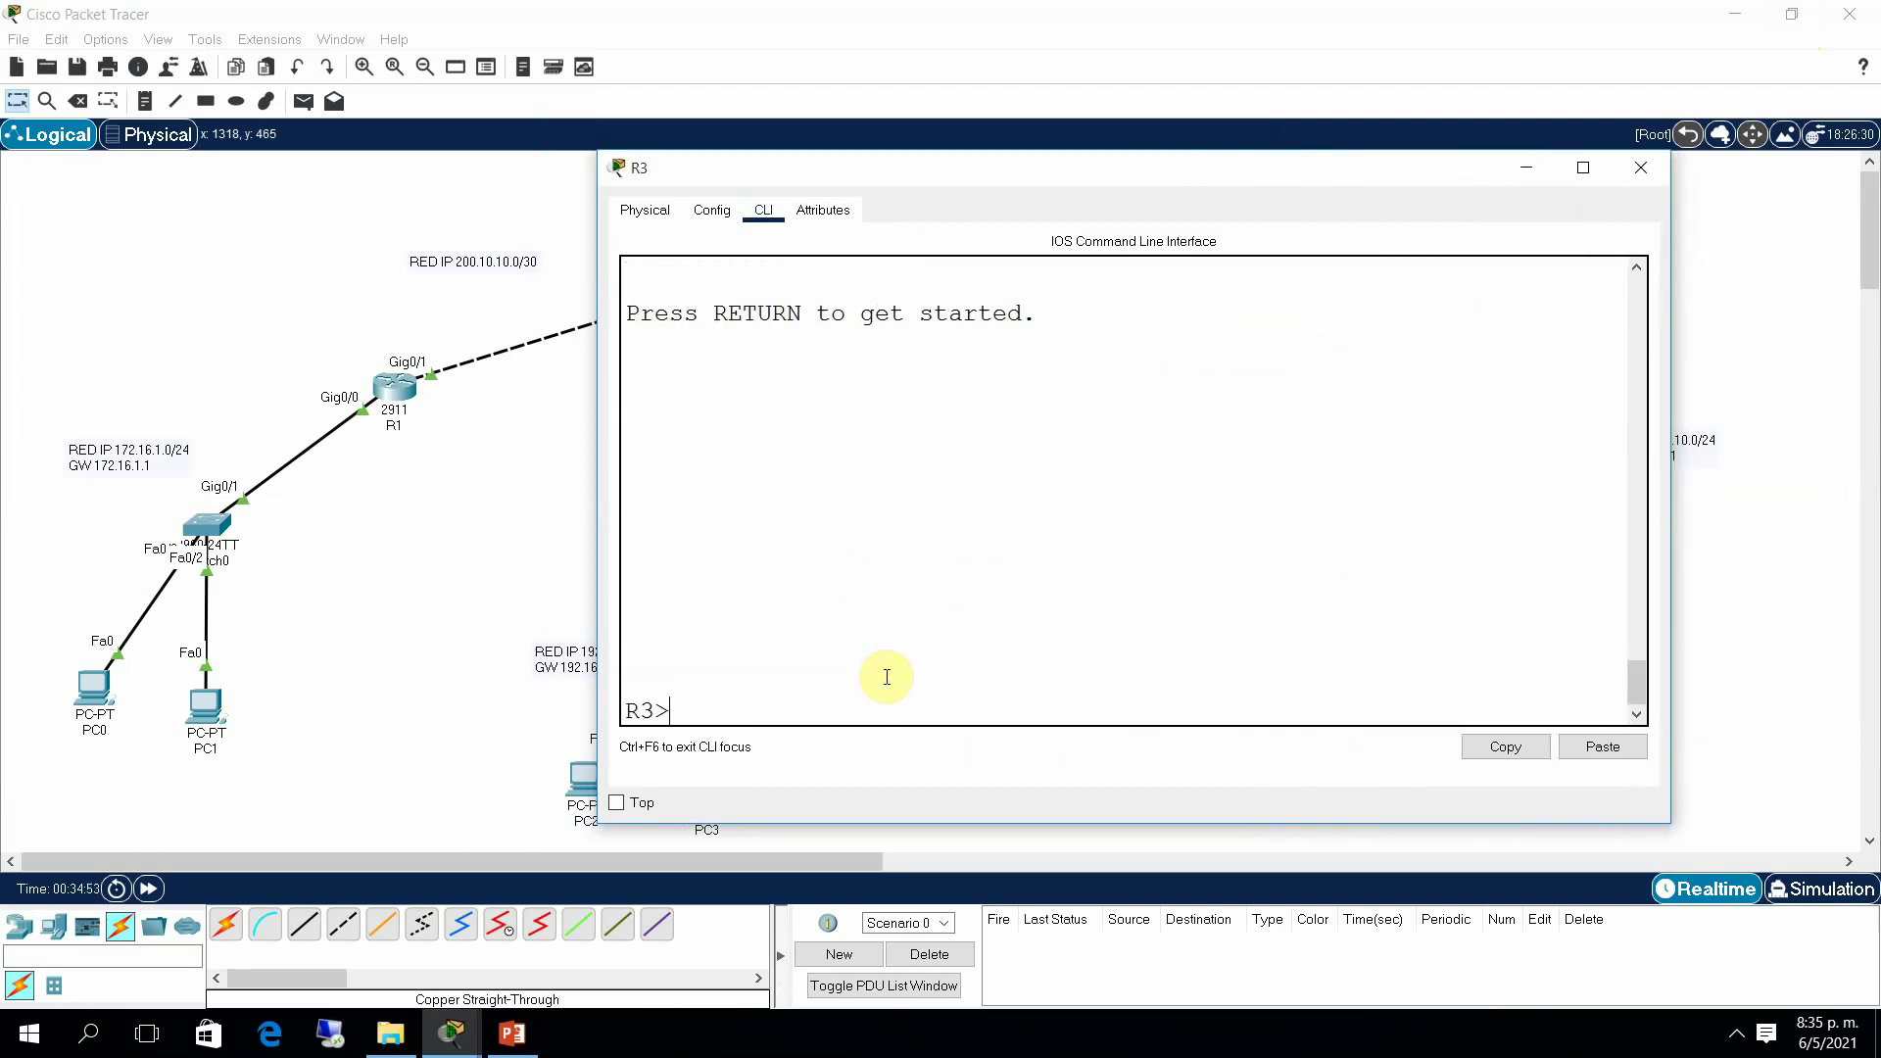
Step: Enter privileged and global configuration mode on R3 and start its RIP routing process
text(ena)
key(Return)
text(conf t)
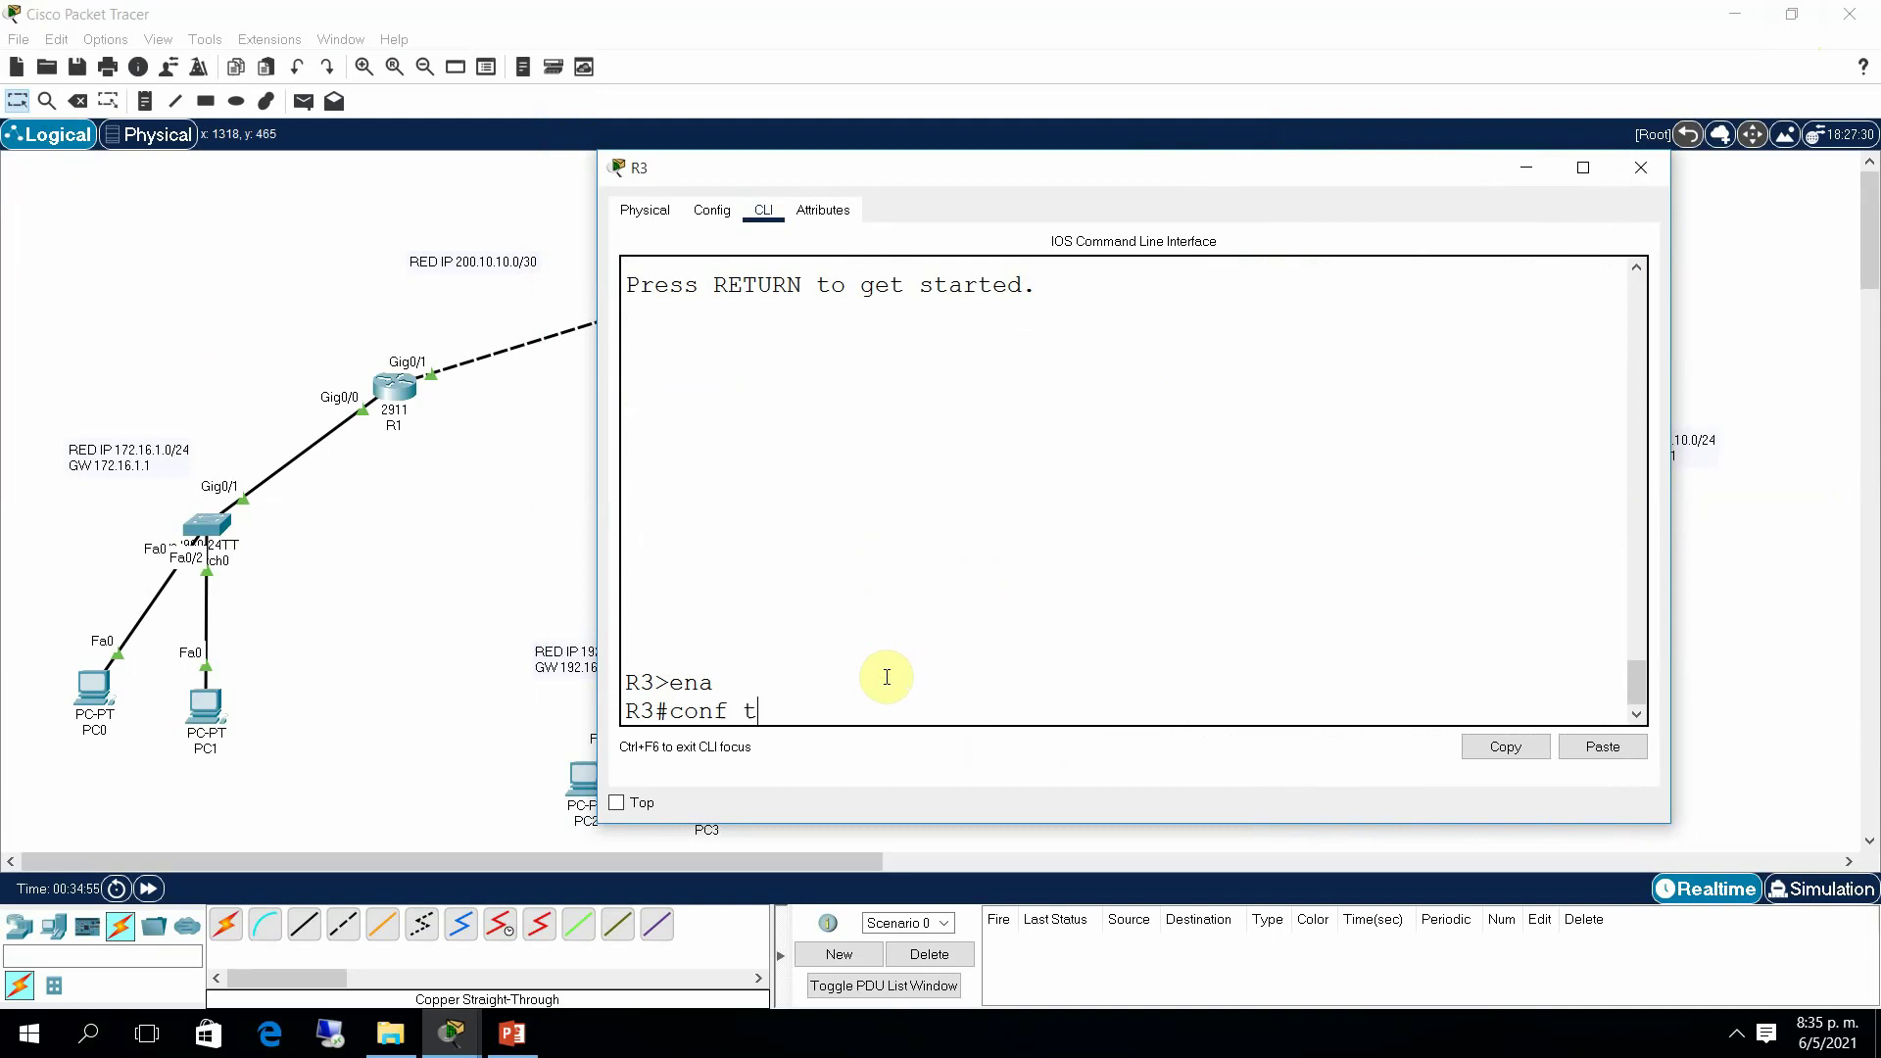
key(Return)
text(router)
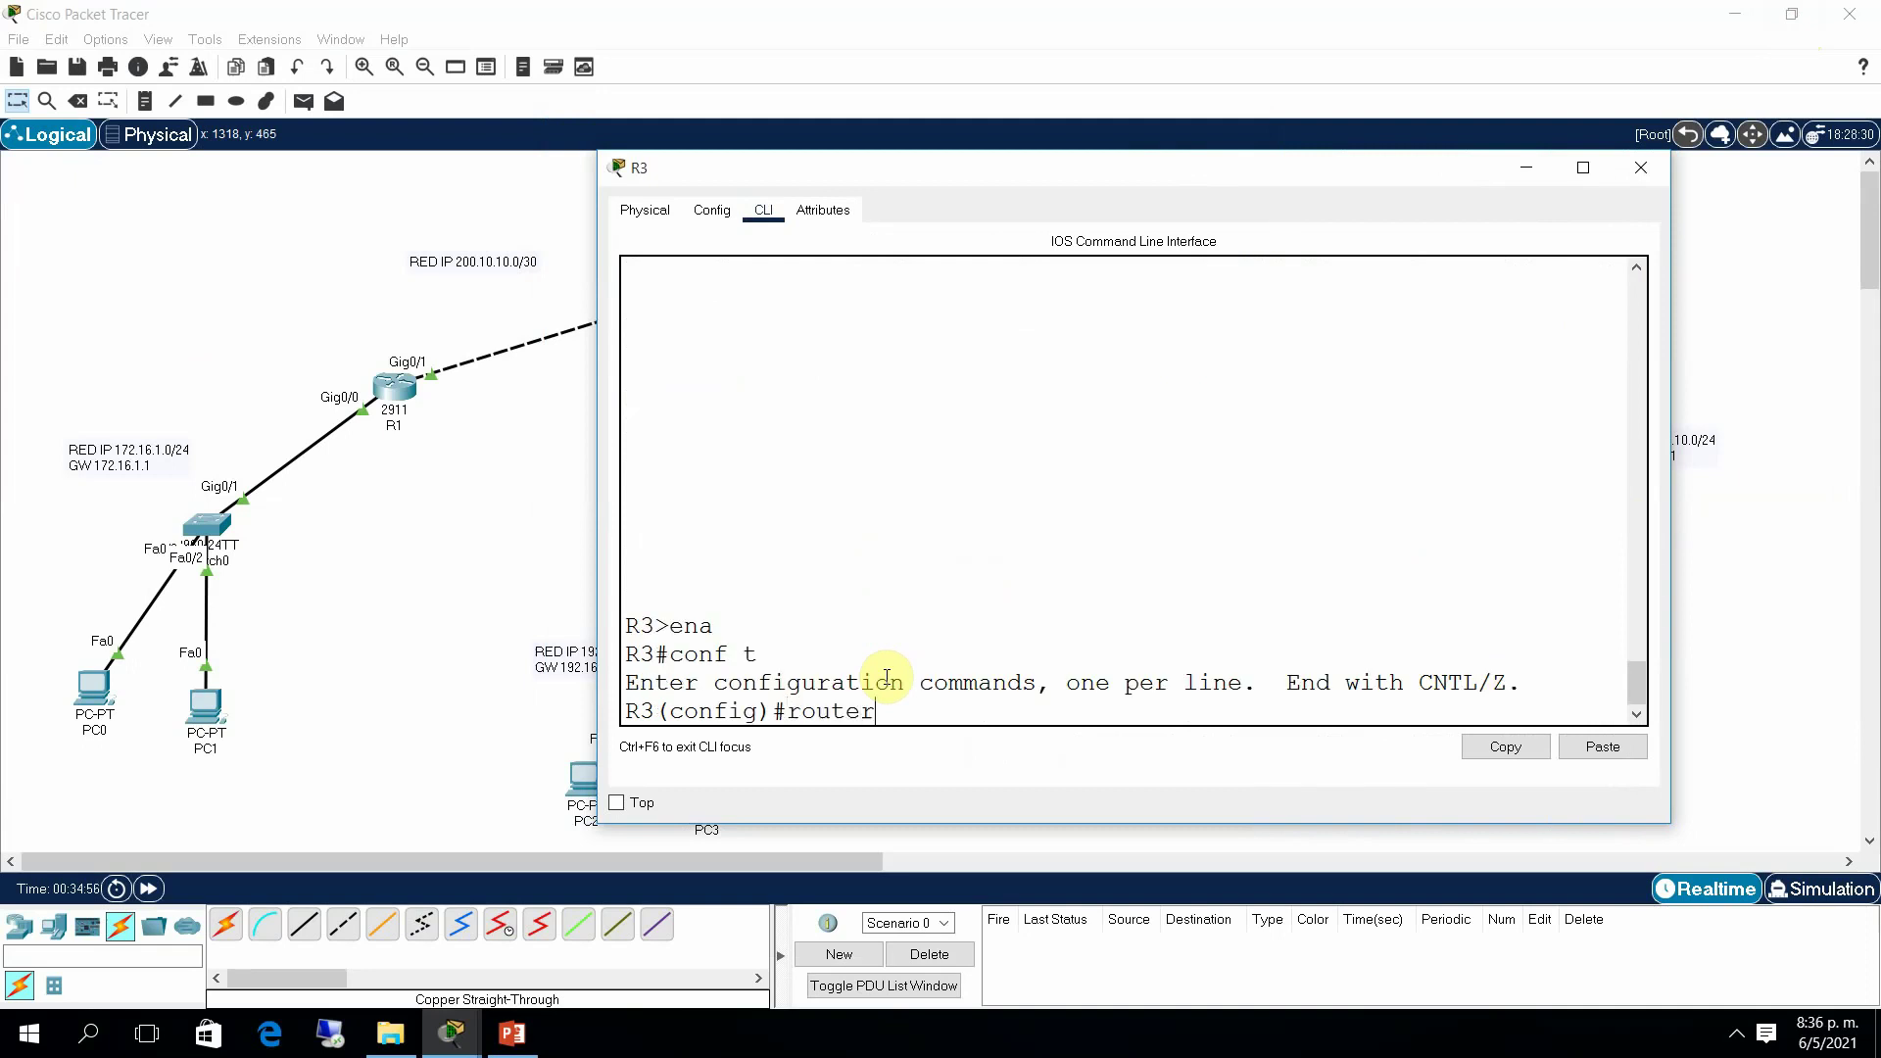
text( rip)
key(Return)
Step: Add network 192.168.1.0 to R3's RIP process
text(netw)
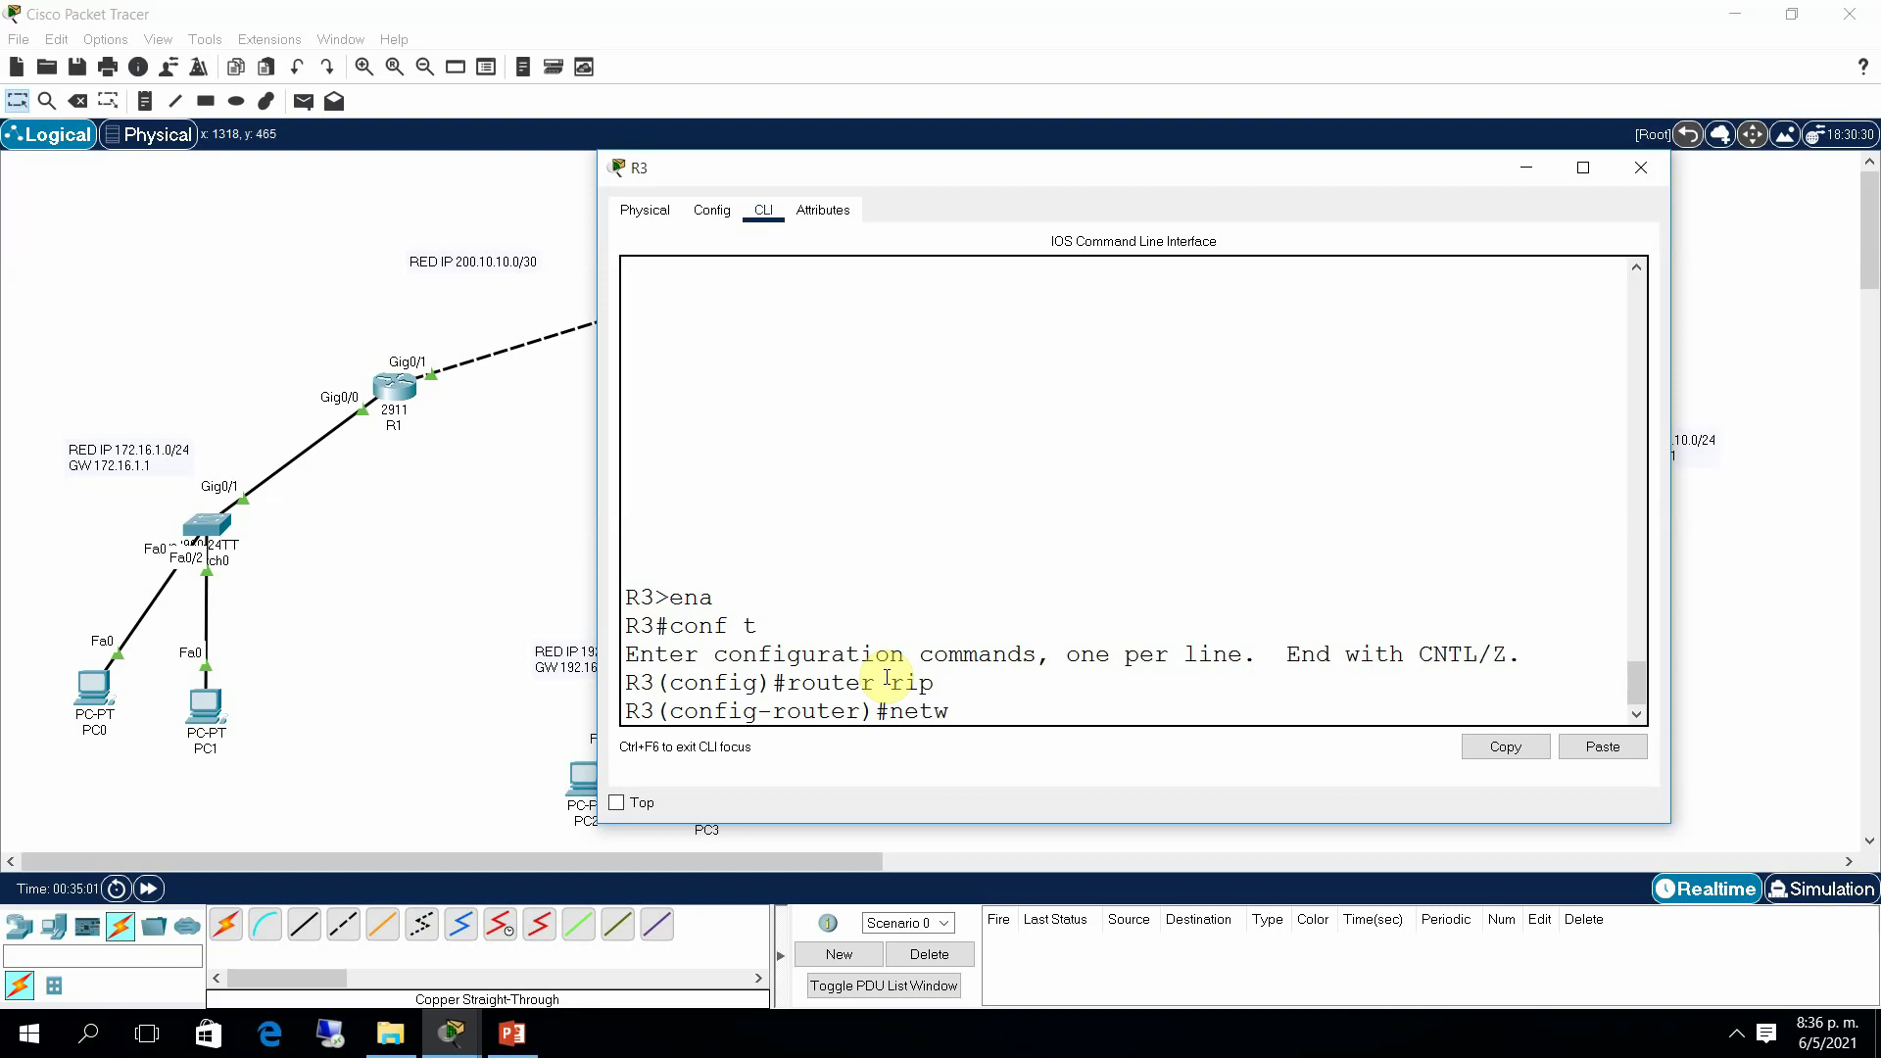
key(Tab)
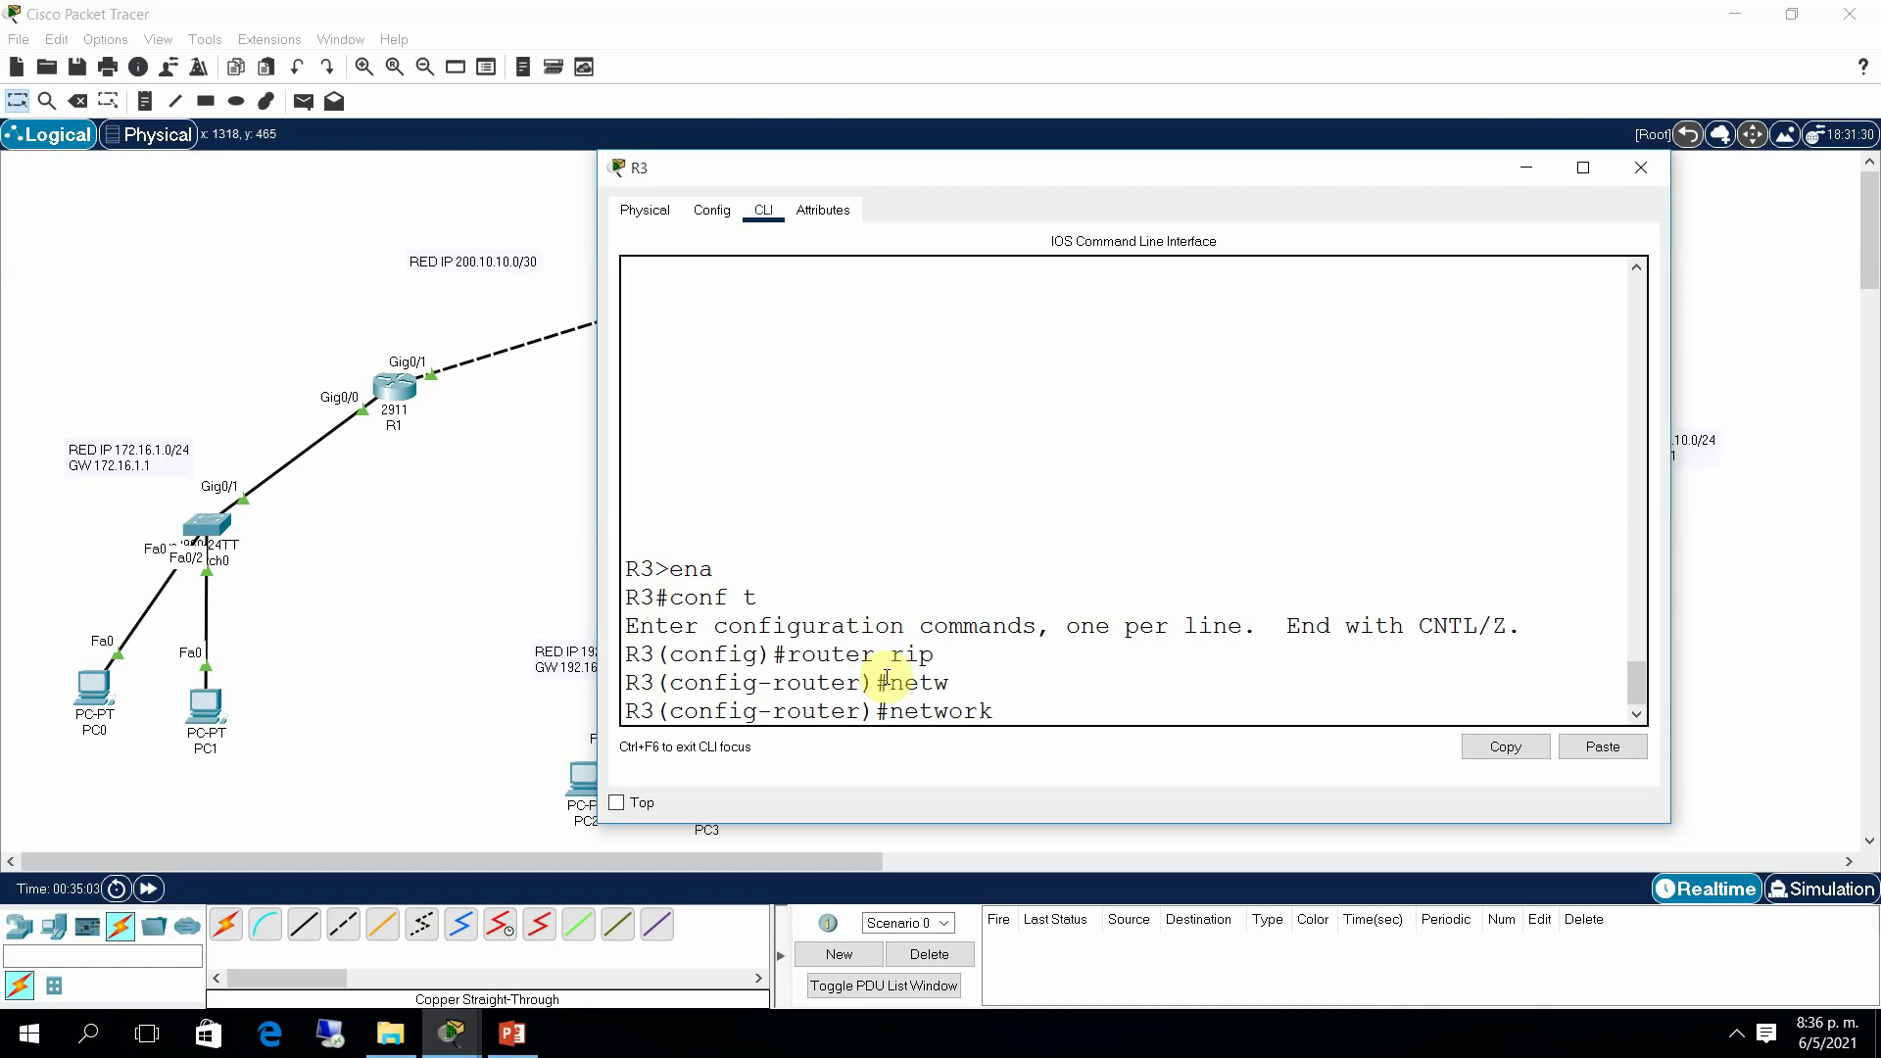
text(192.168.1.0)
key(Return)
Step: Add network 200.10.10.0 to R3's RIP process and return to privileged mode
text(n)
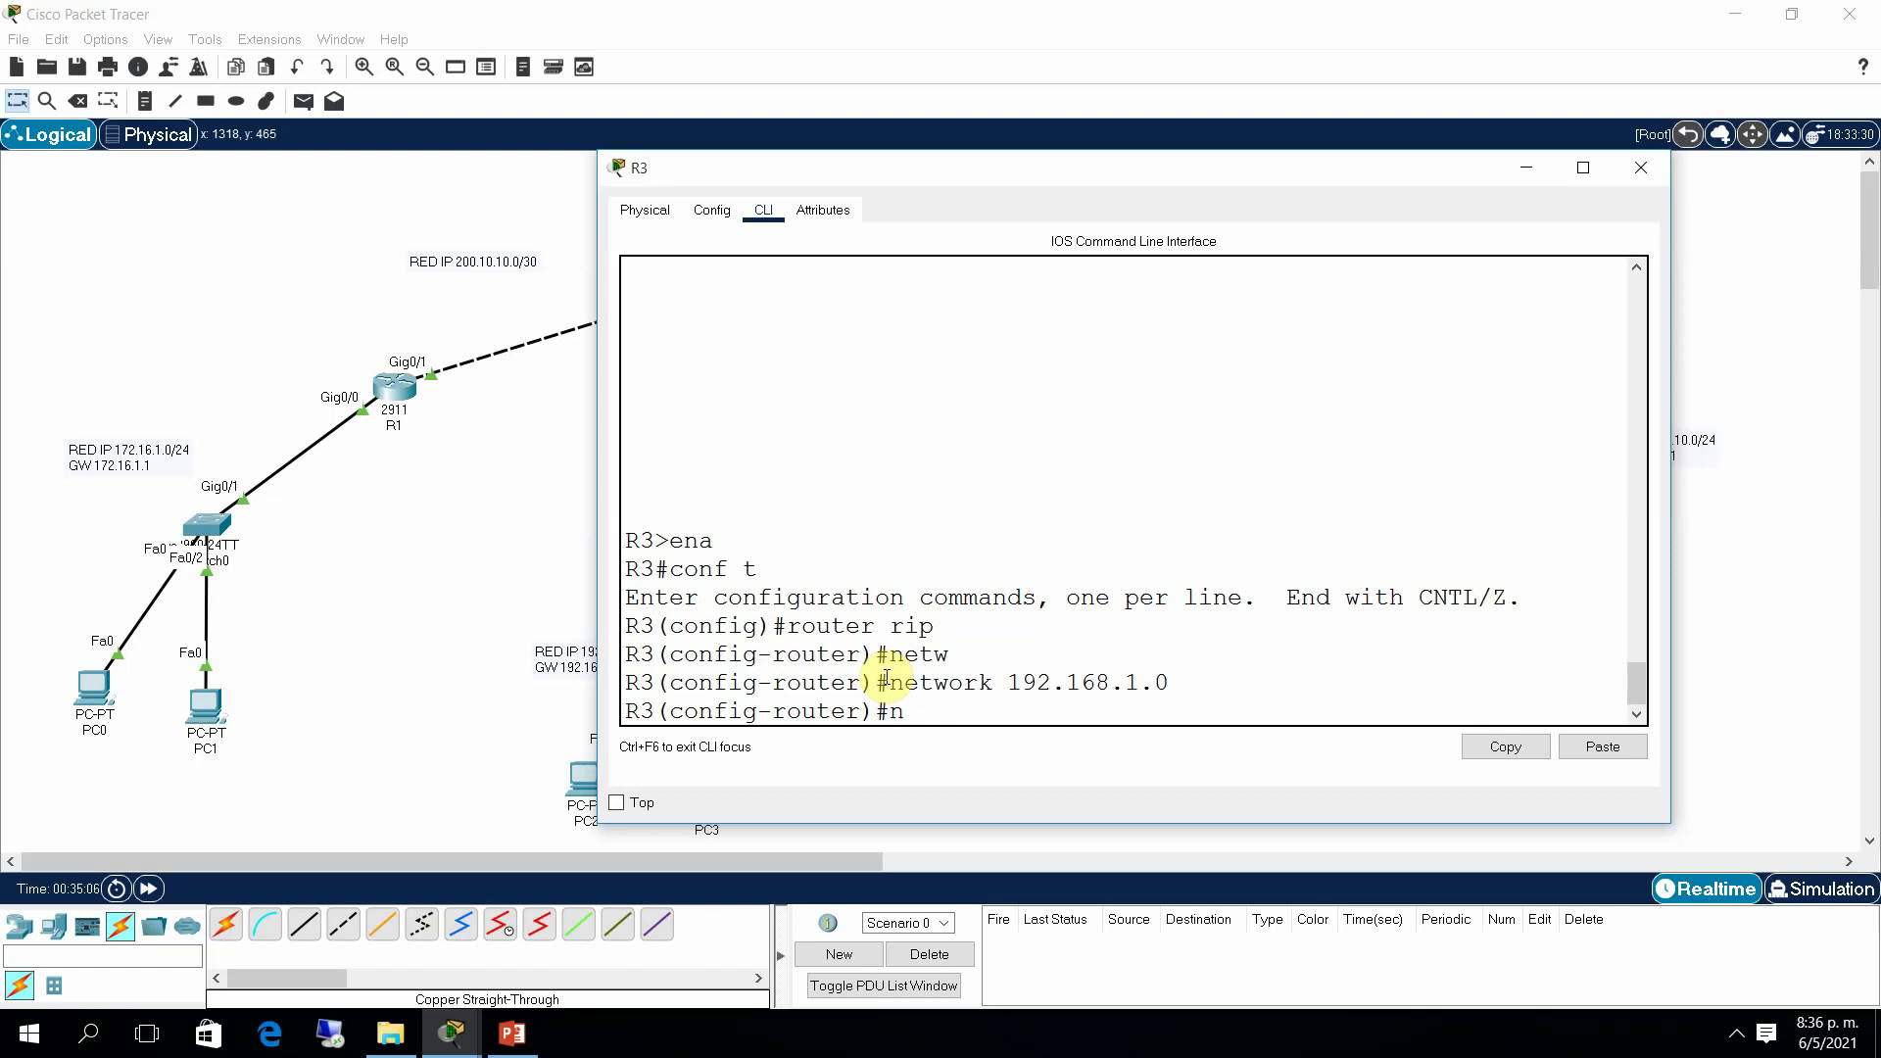
text(etwo)
key(Tab)
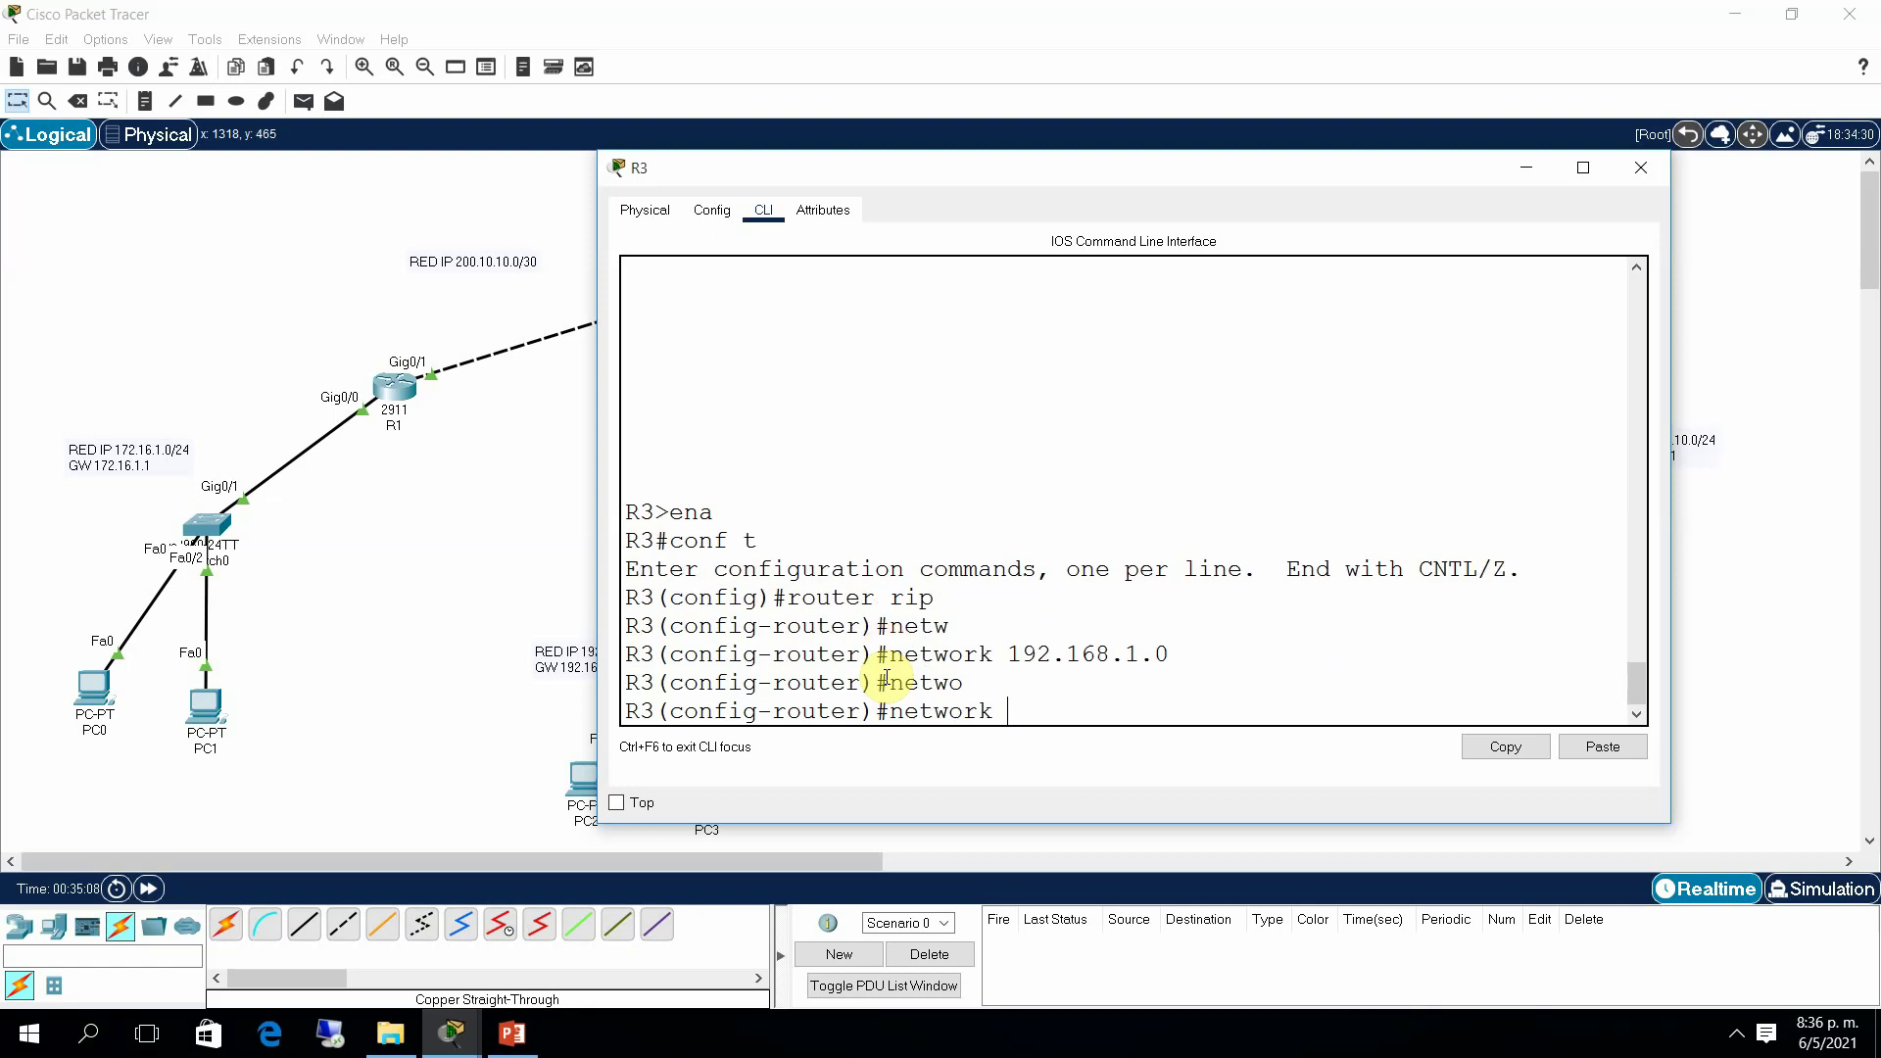
text(200.10.10.0)
drag(1338, 176, 1382, 132)
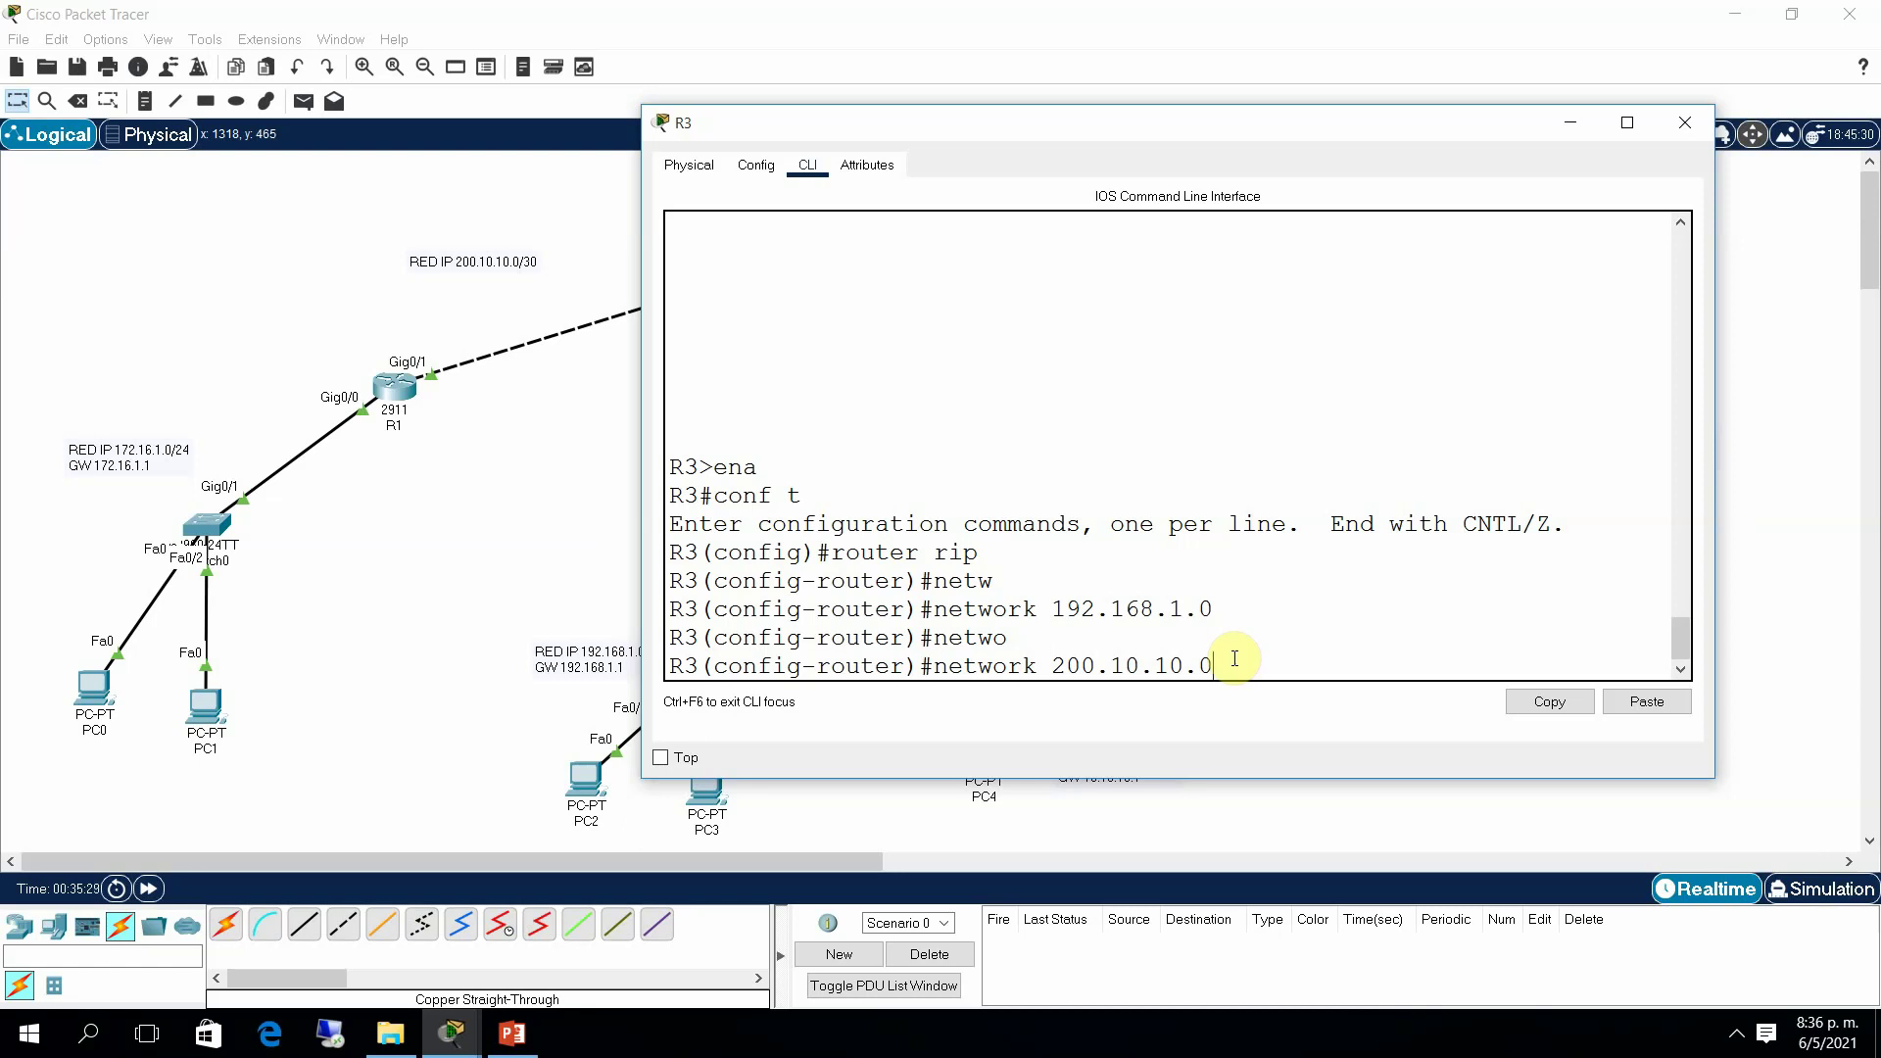
key(Return)
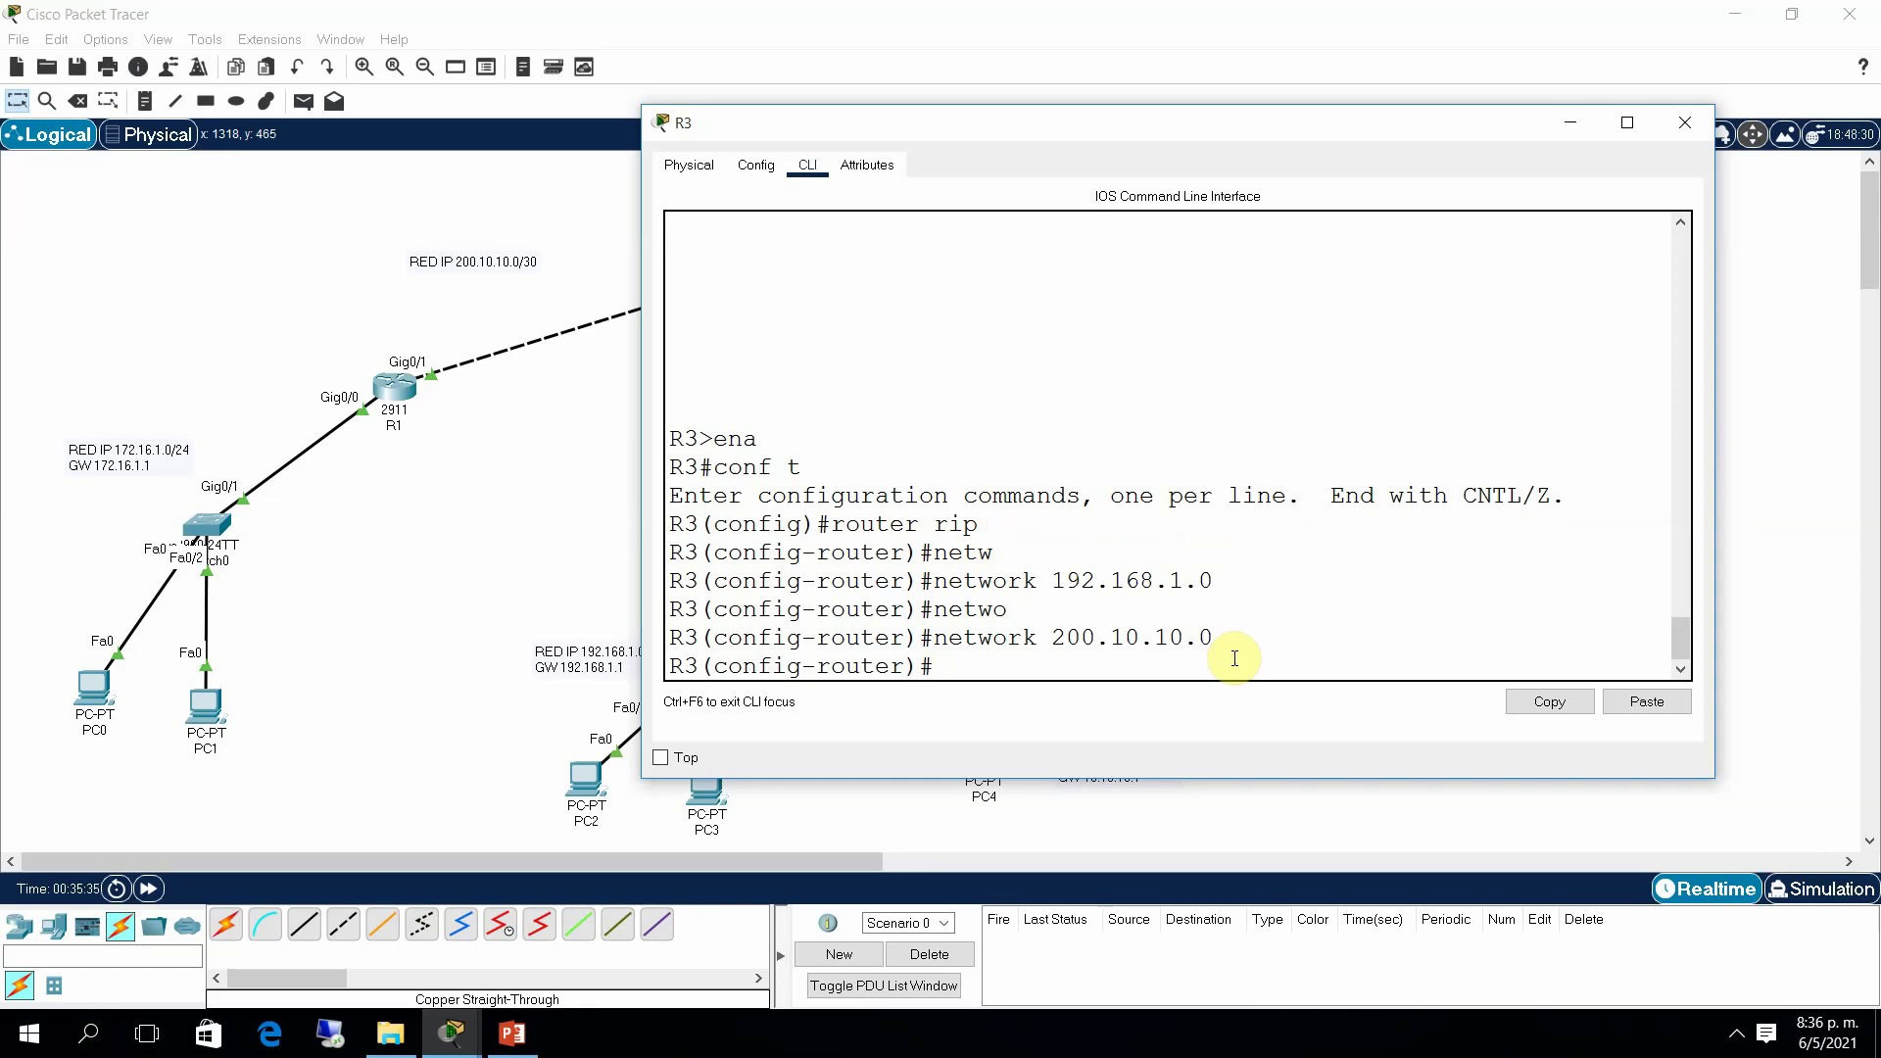
text(end)
key(Return)
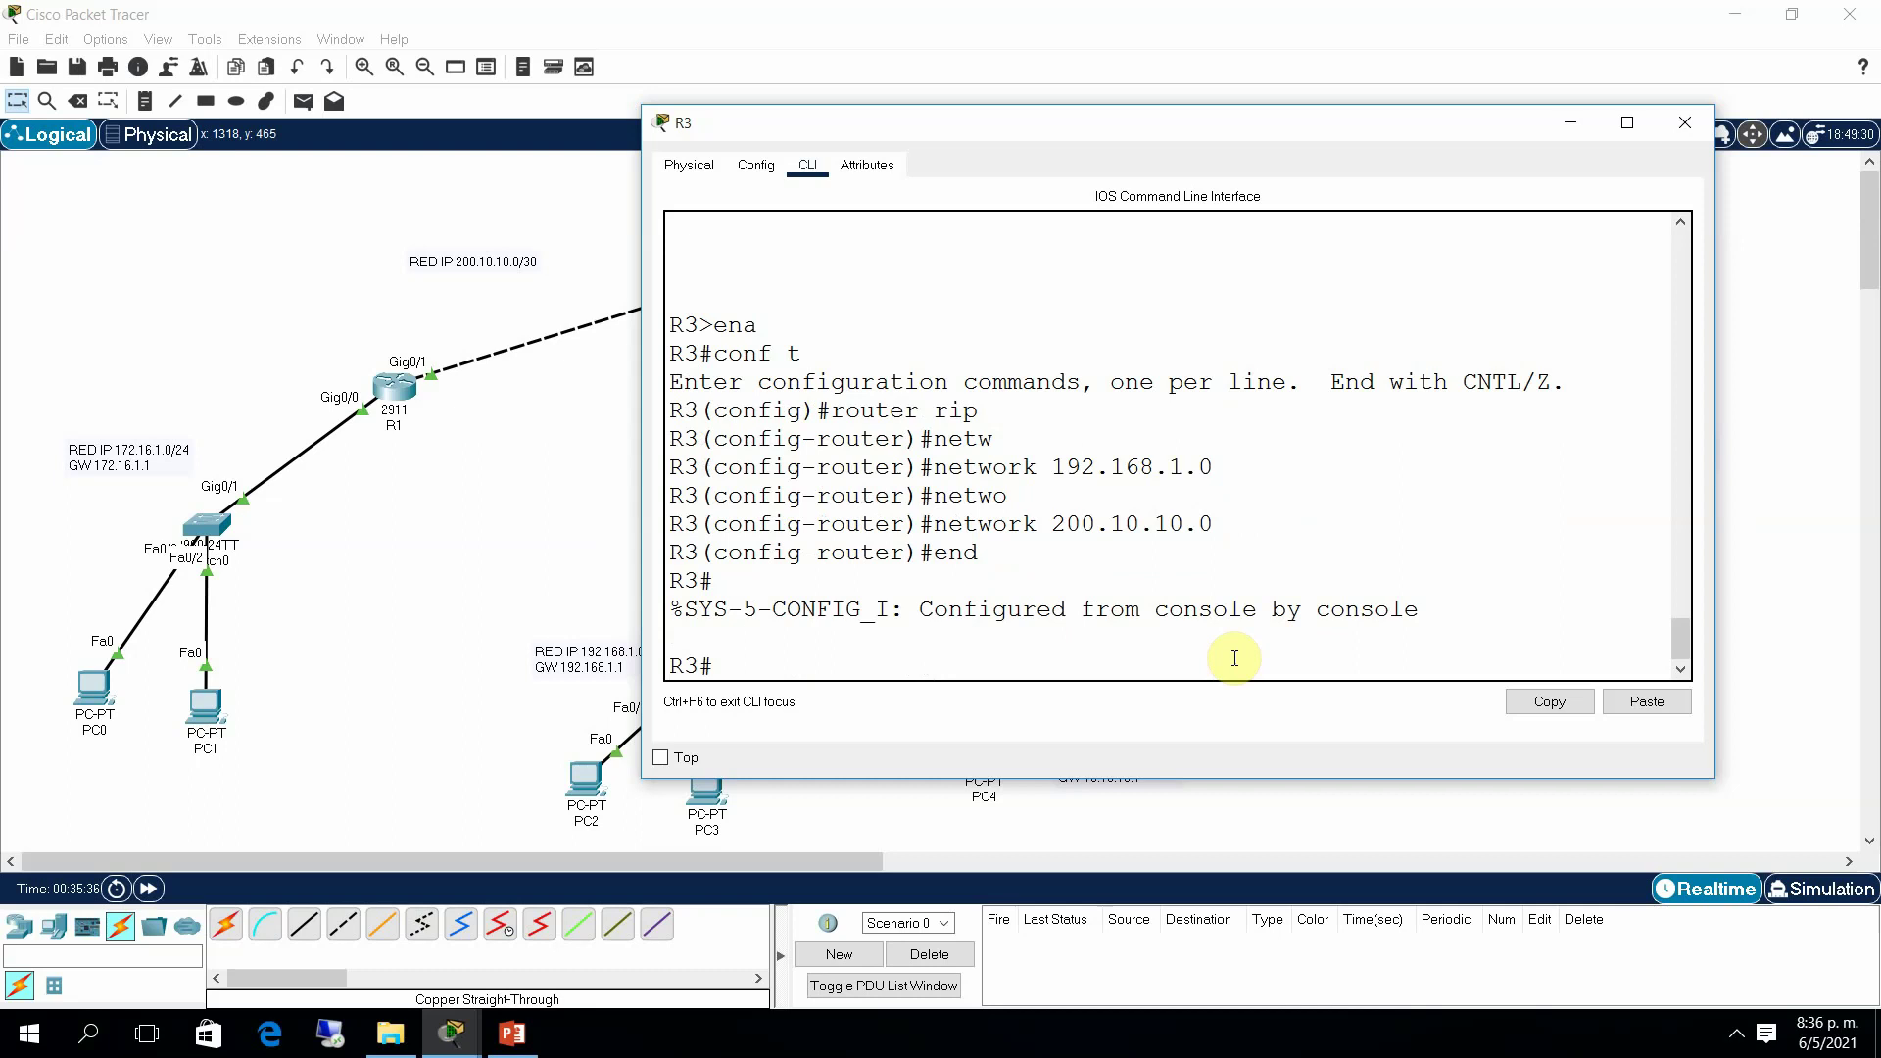
Step: Display R3's IP routing table in a maximized window
key(Return)
text(sh ip)
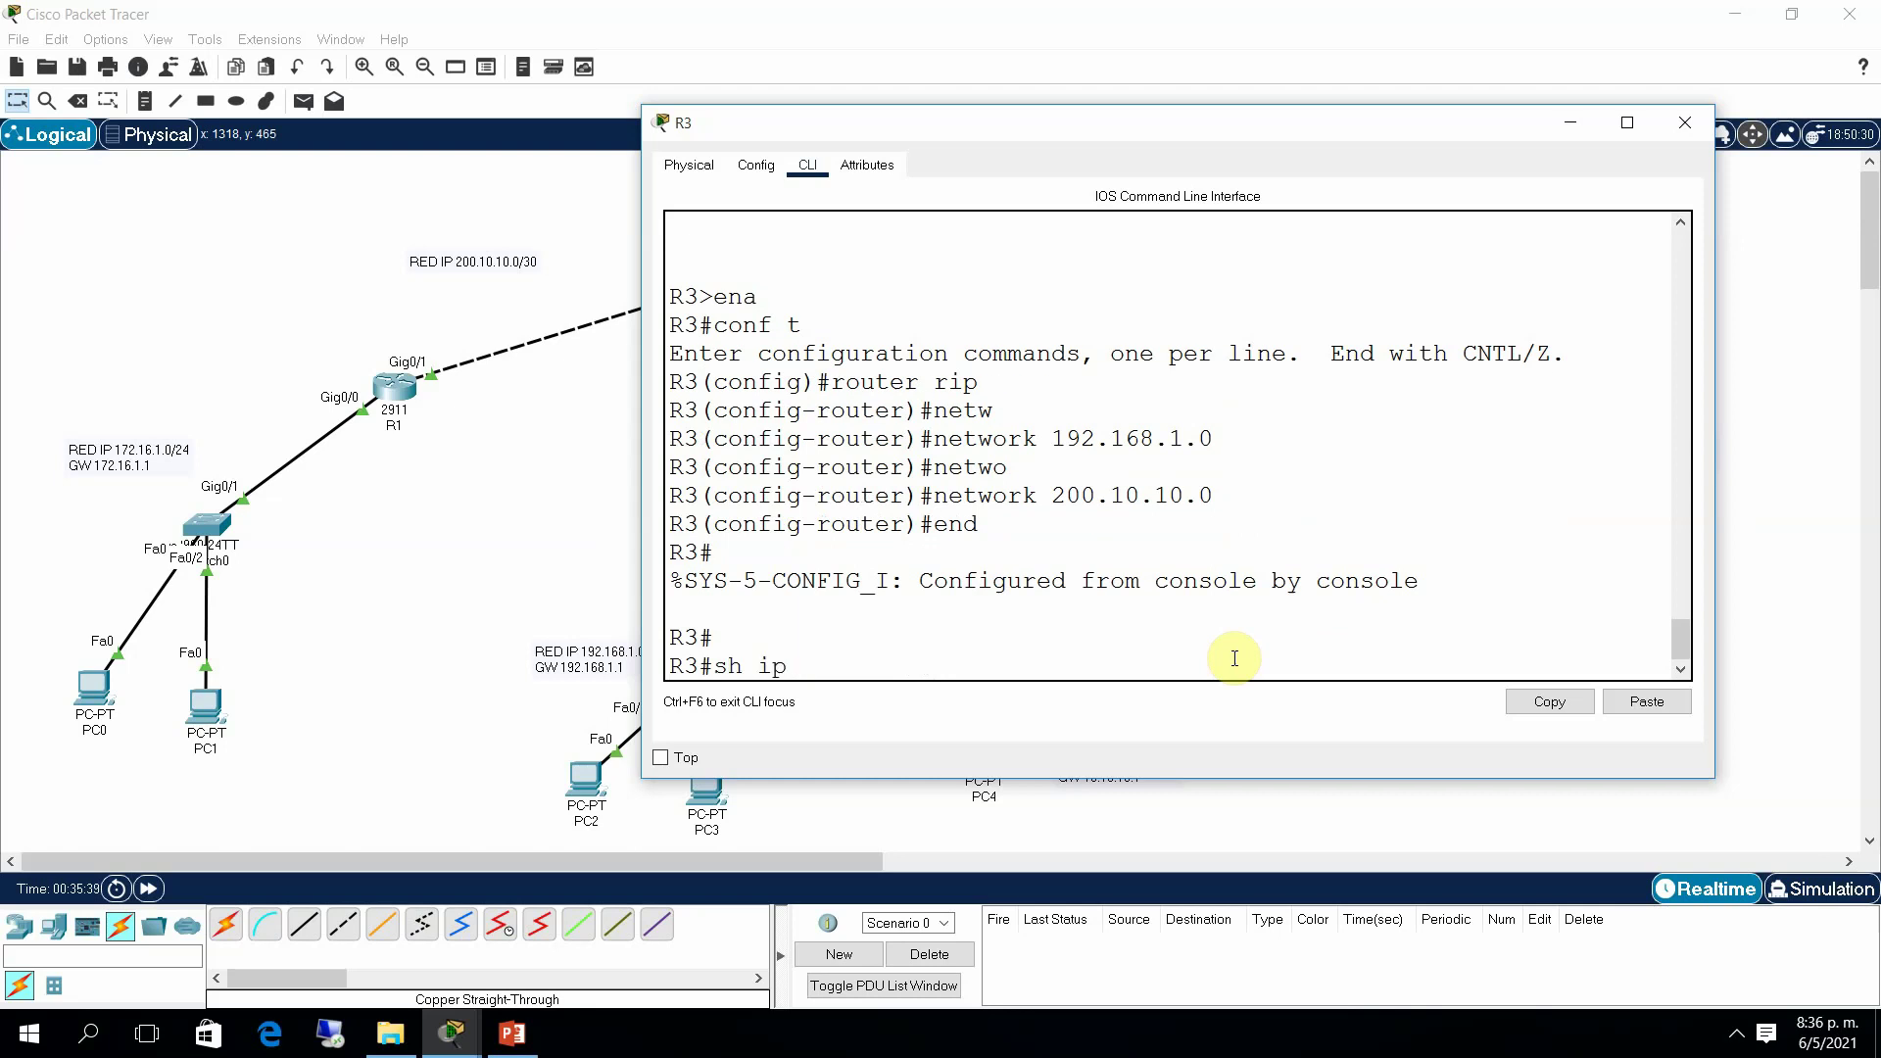
text( route)
key(Return)
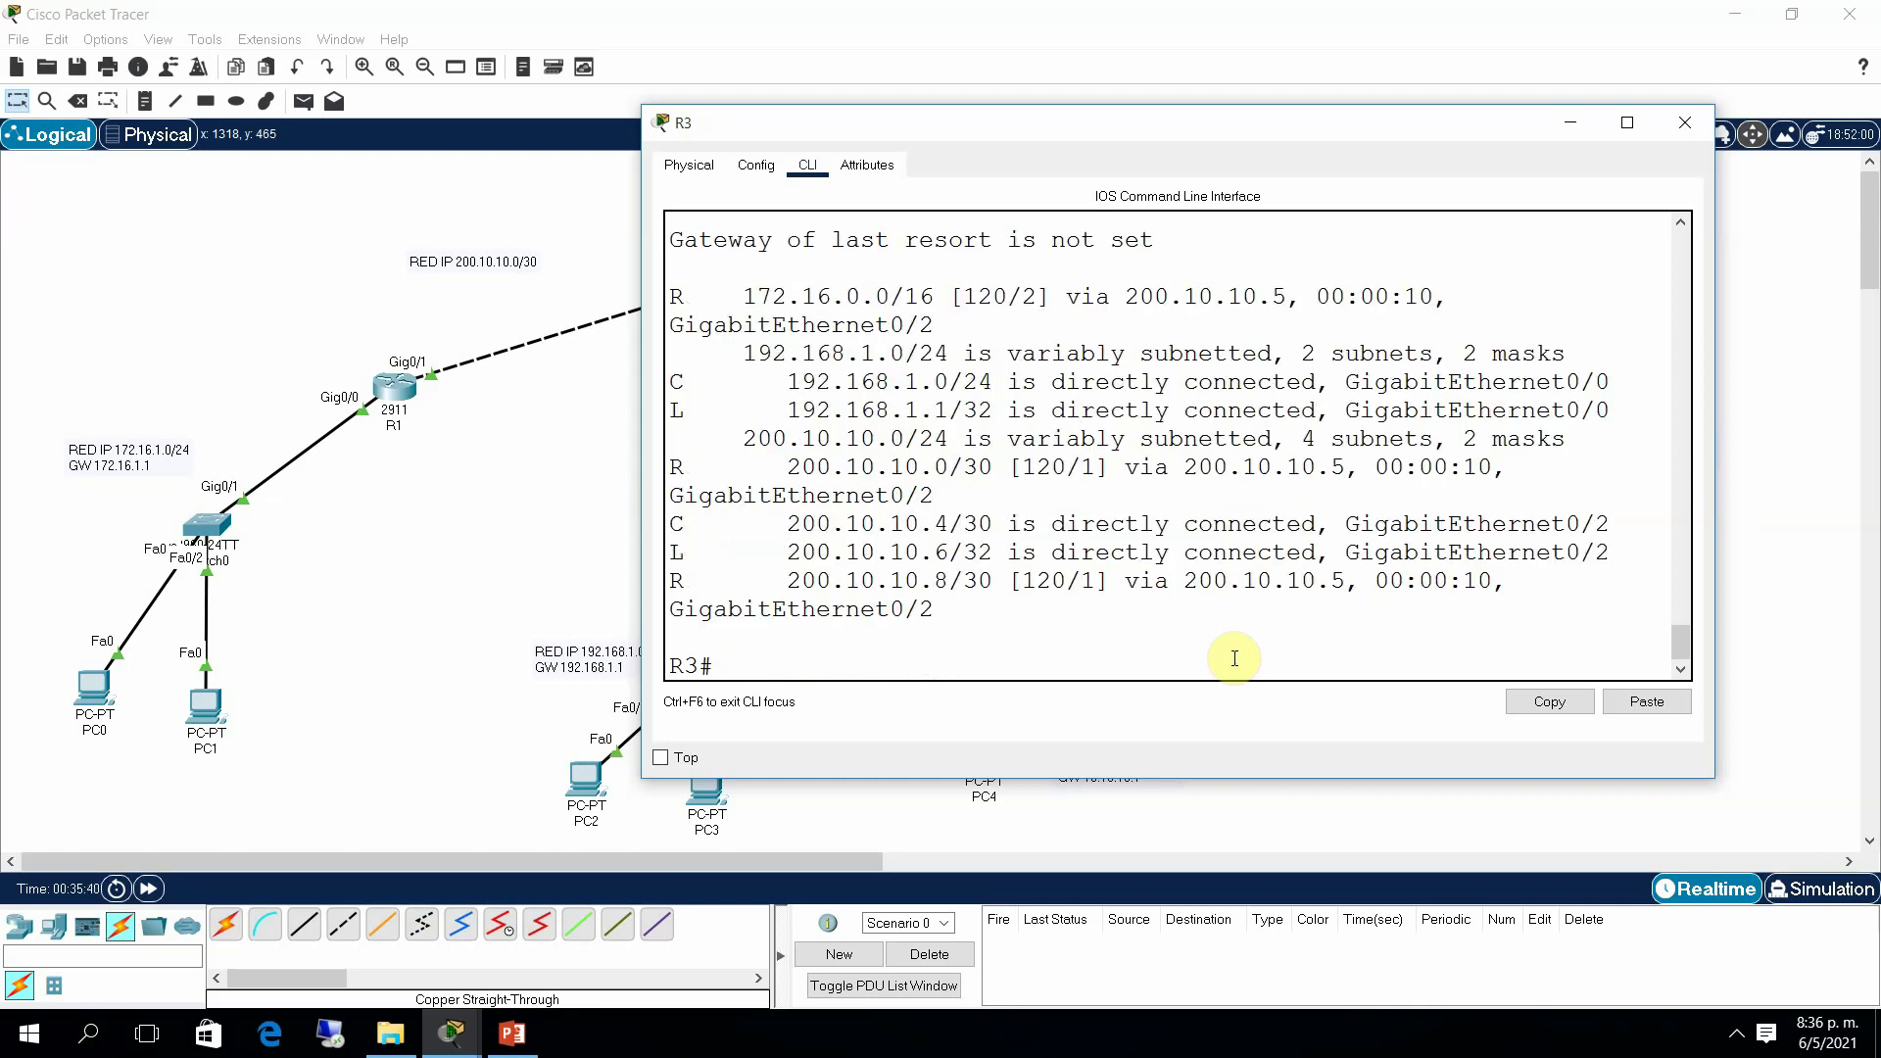
click(1631, 126)
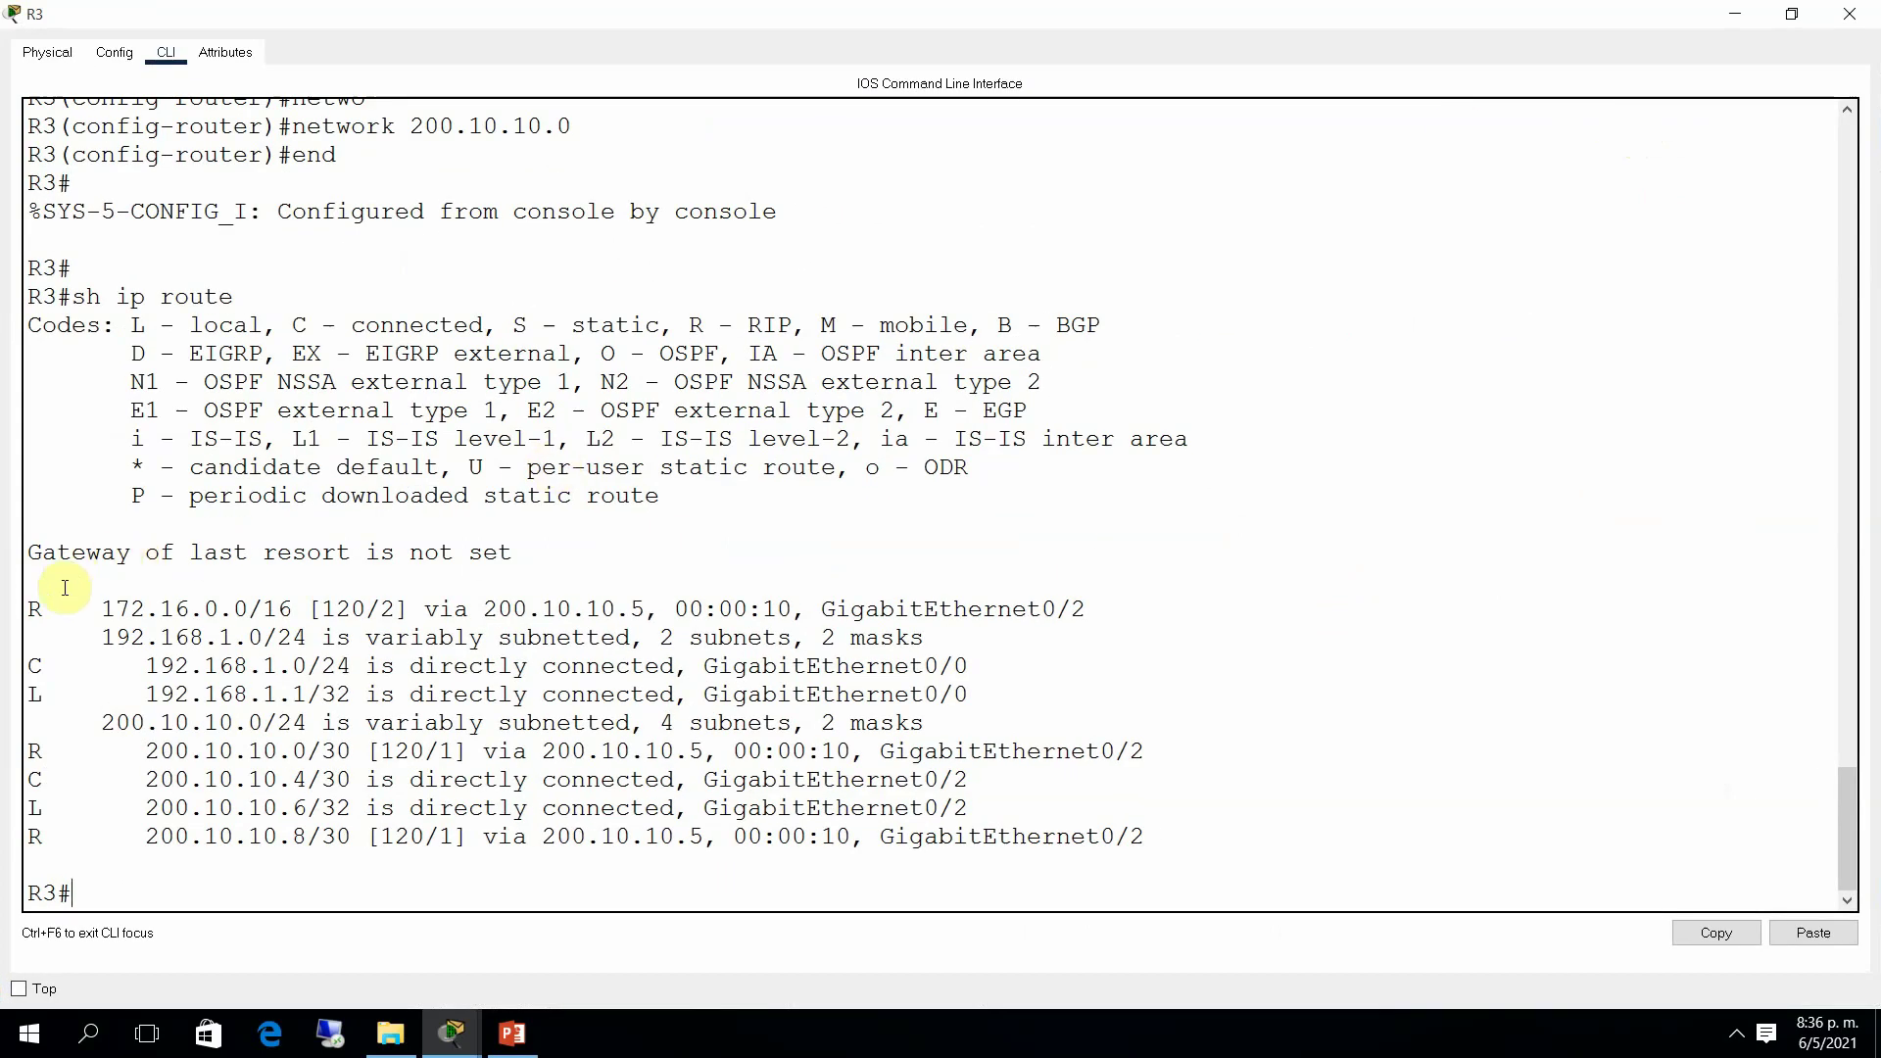
Step: Examine the RIP-learned routes to 172.16.0.0/16 and 200.10.10.0/30, including the hop metric of the 172.16.0.0/16 route
drag(29, 609, 407, 609)
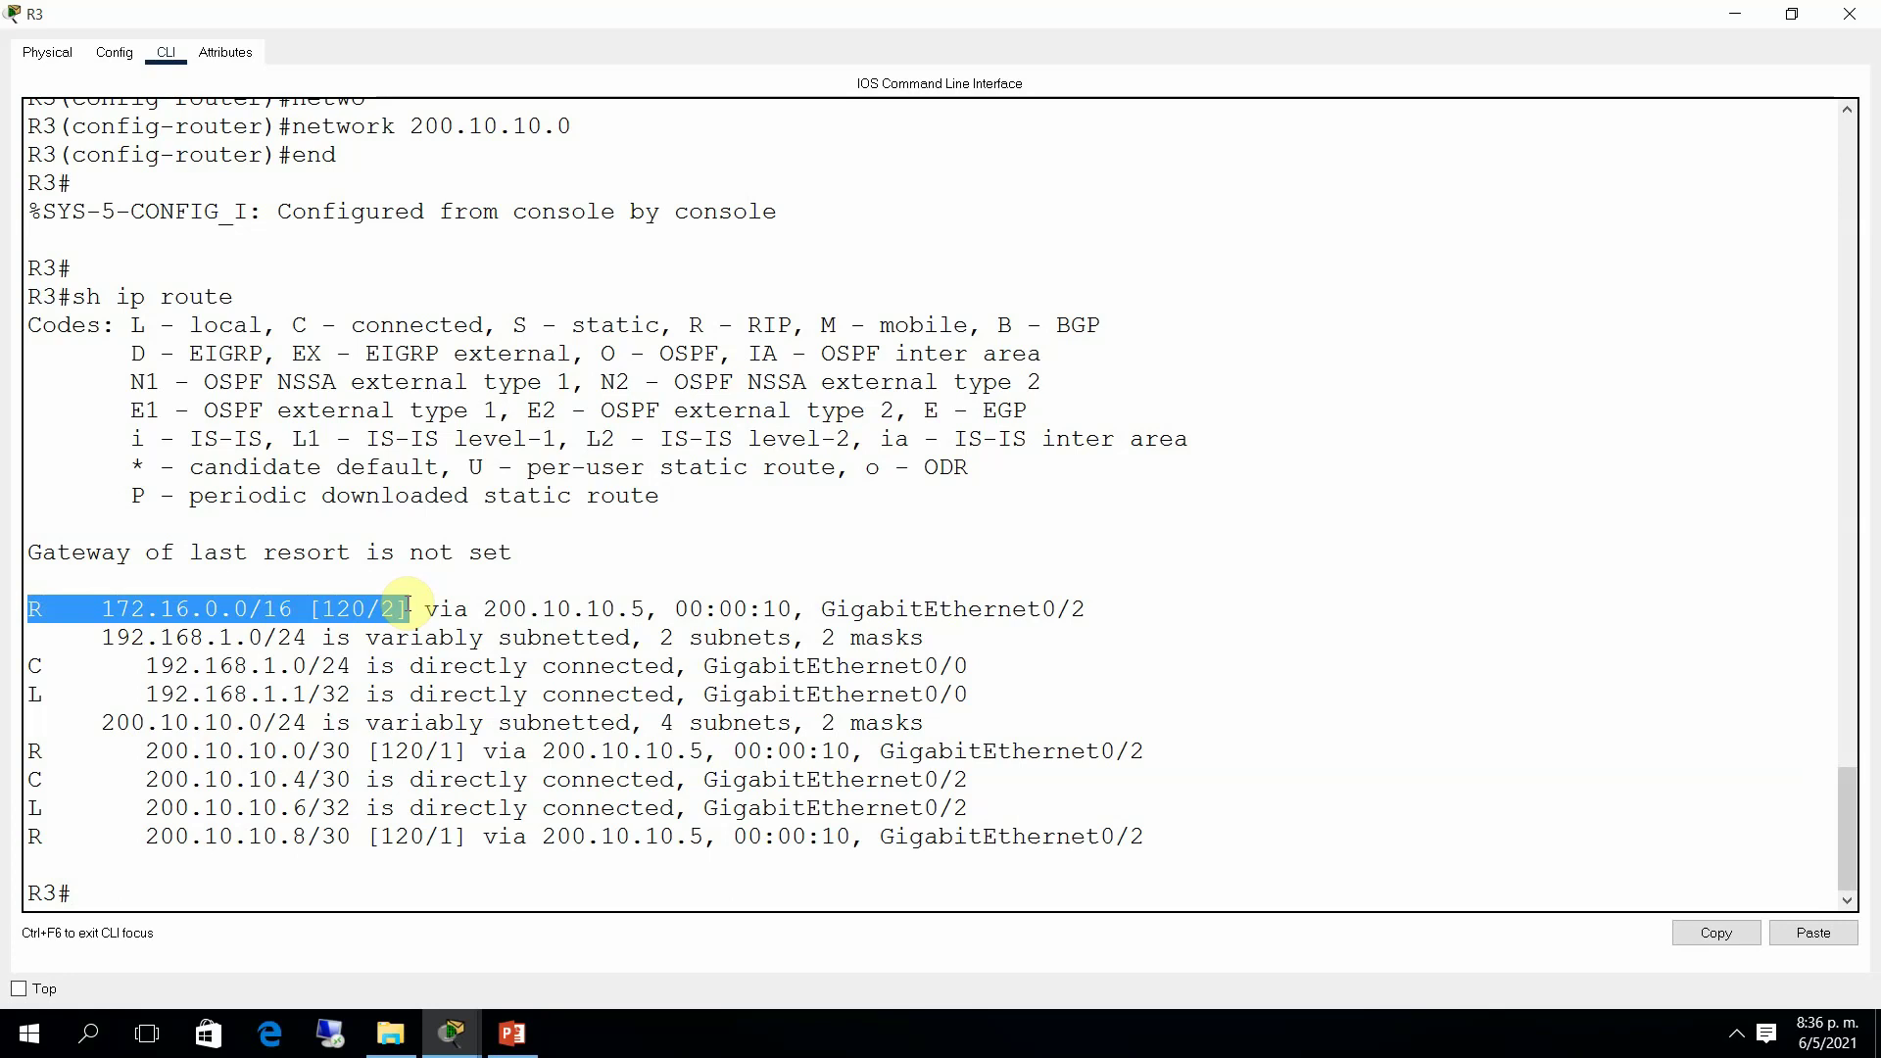
drag(31, 752, 359, 753)
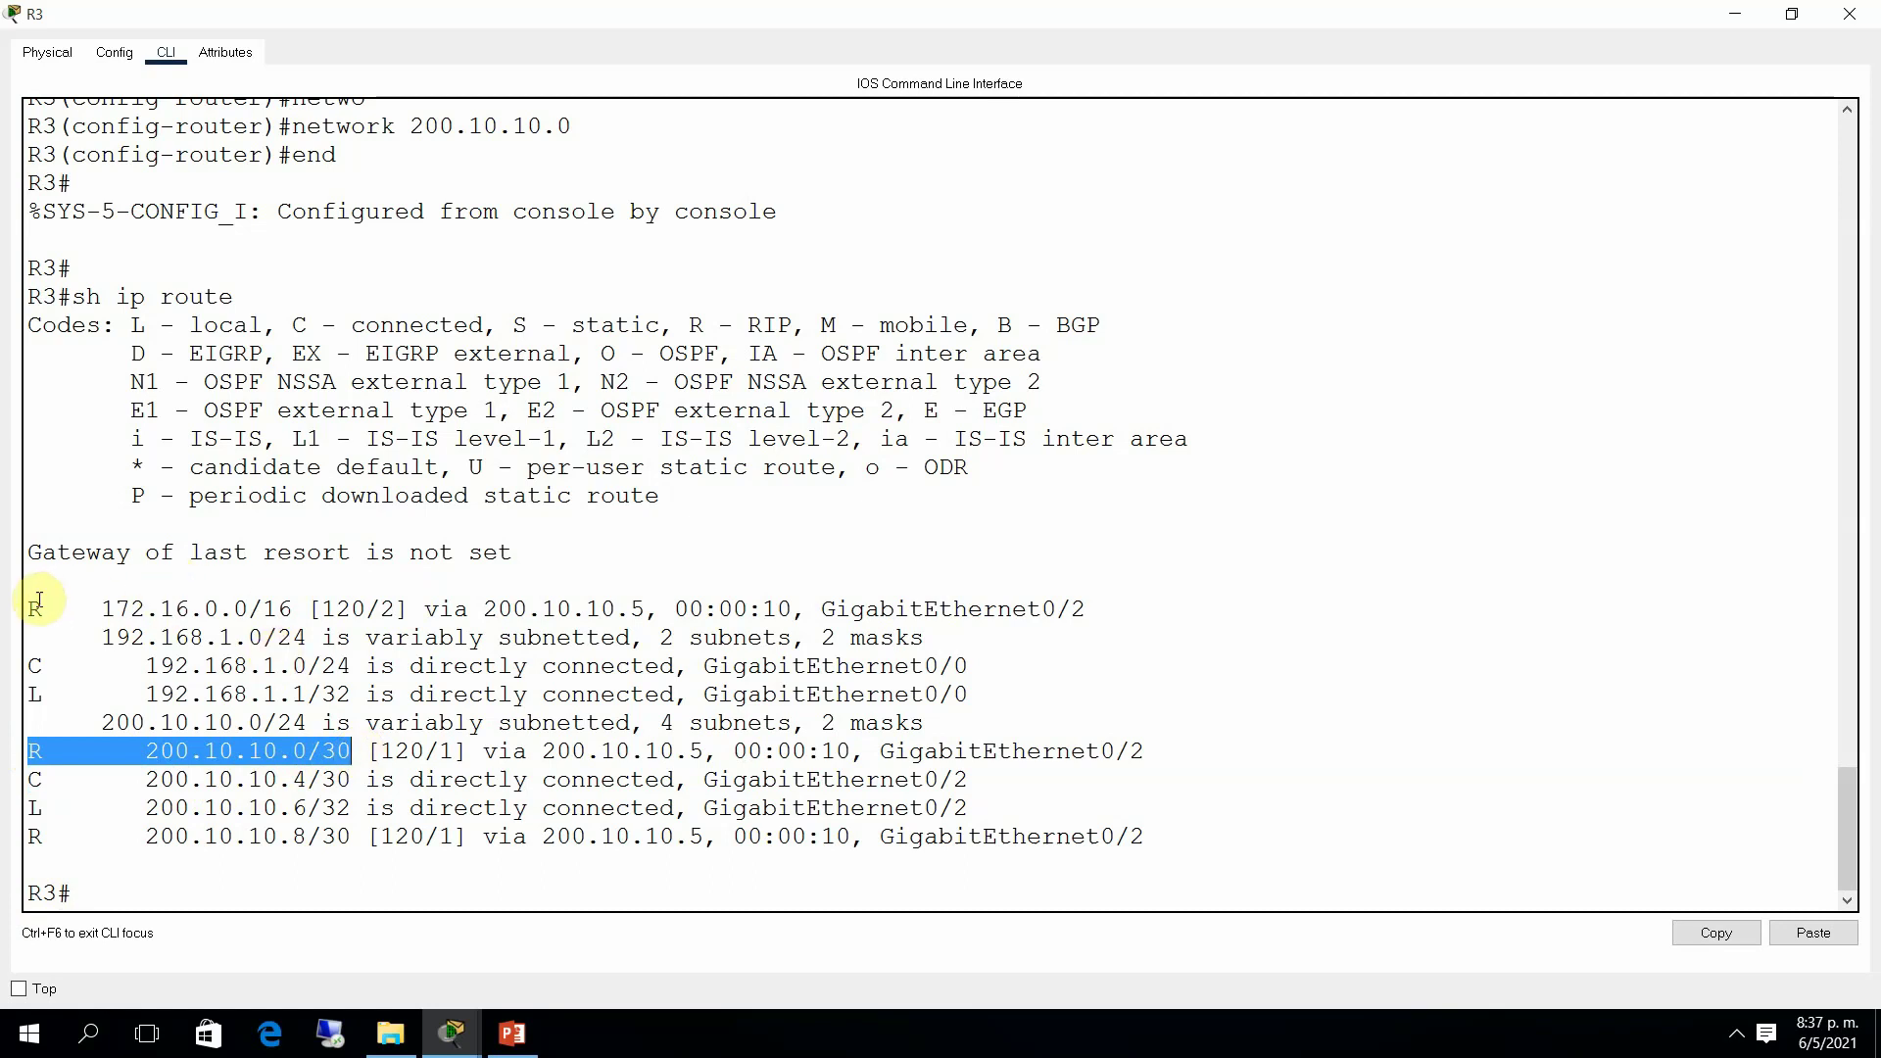
drag(39, 599, 295, 615)
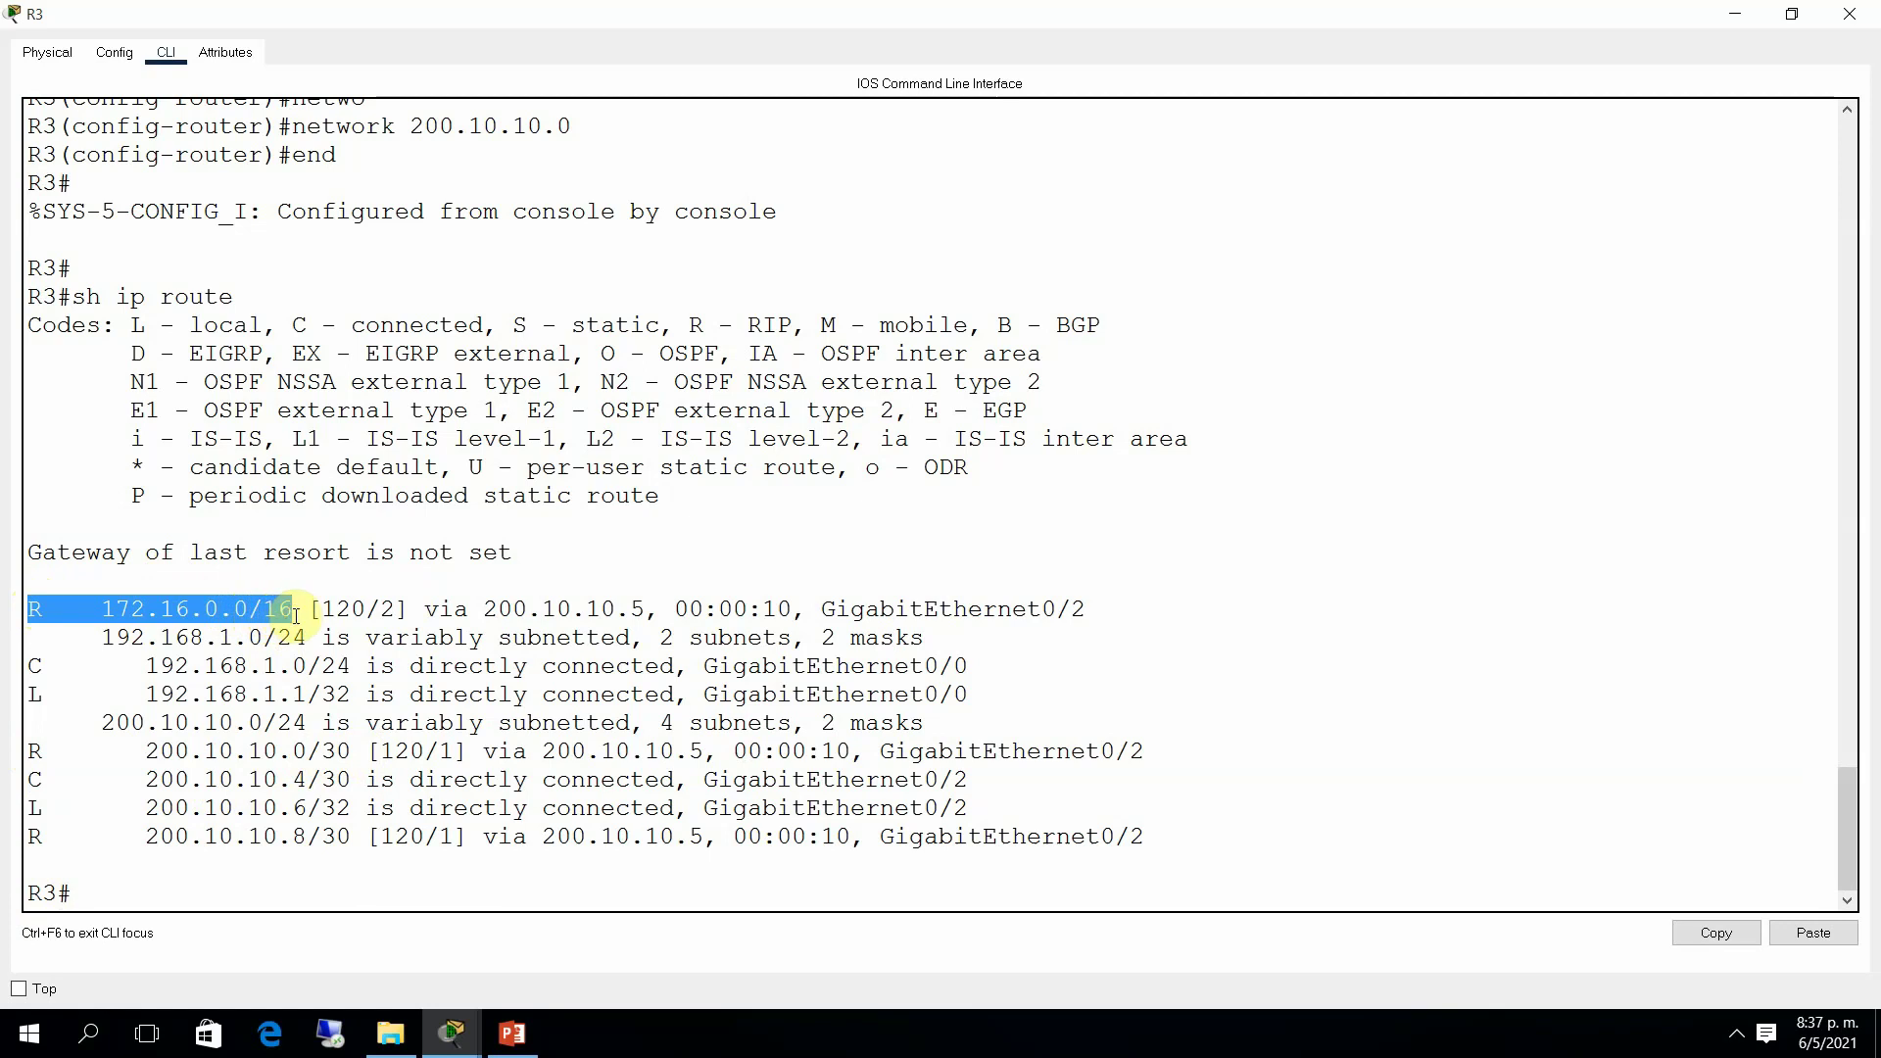
click(296, 615)
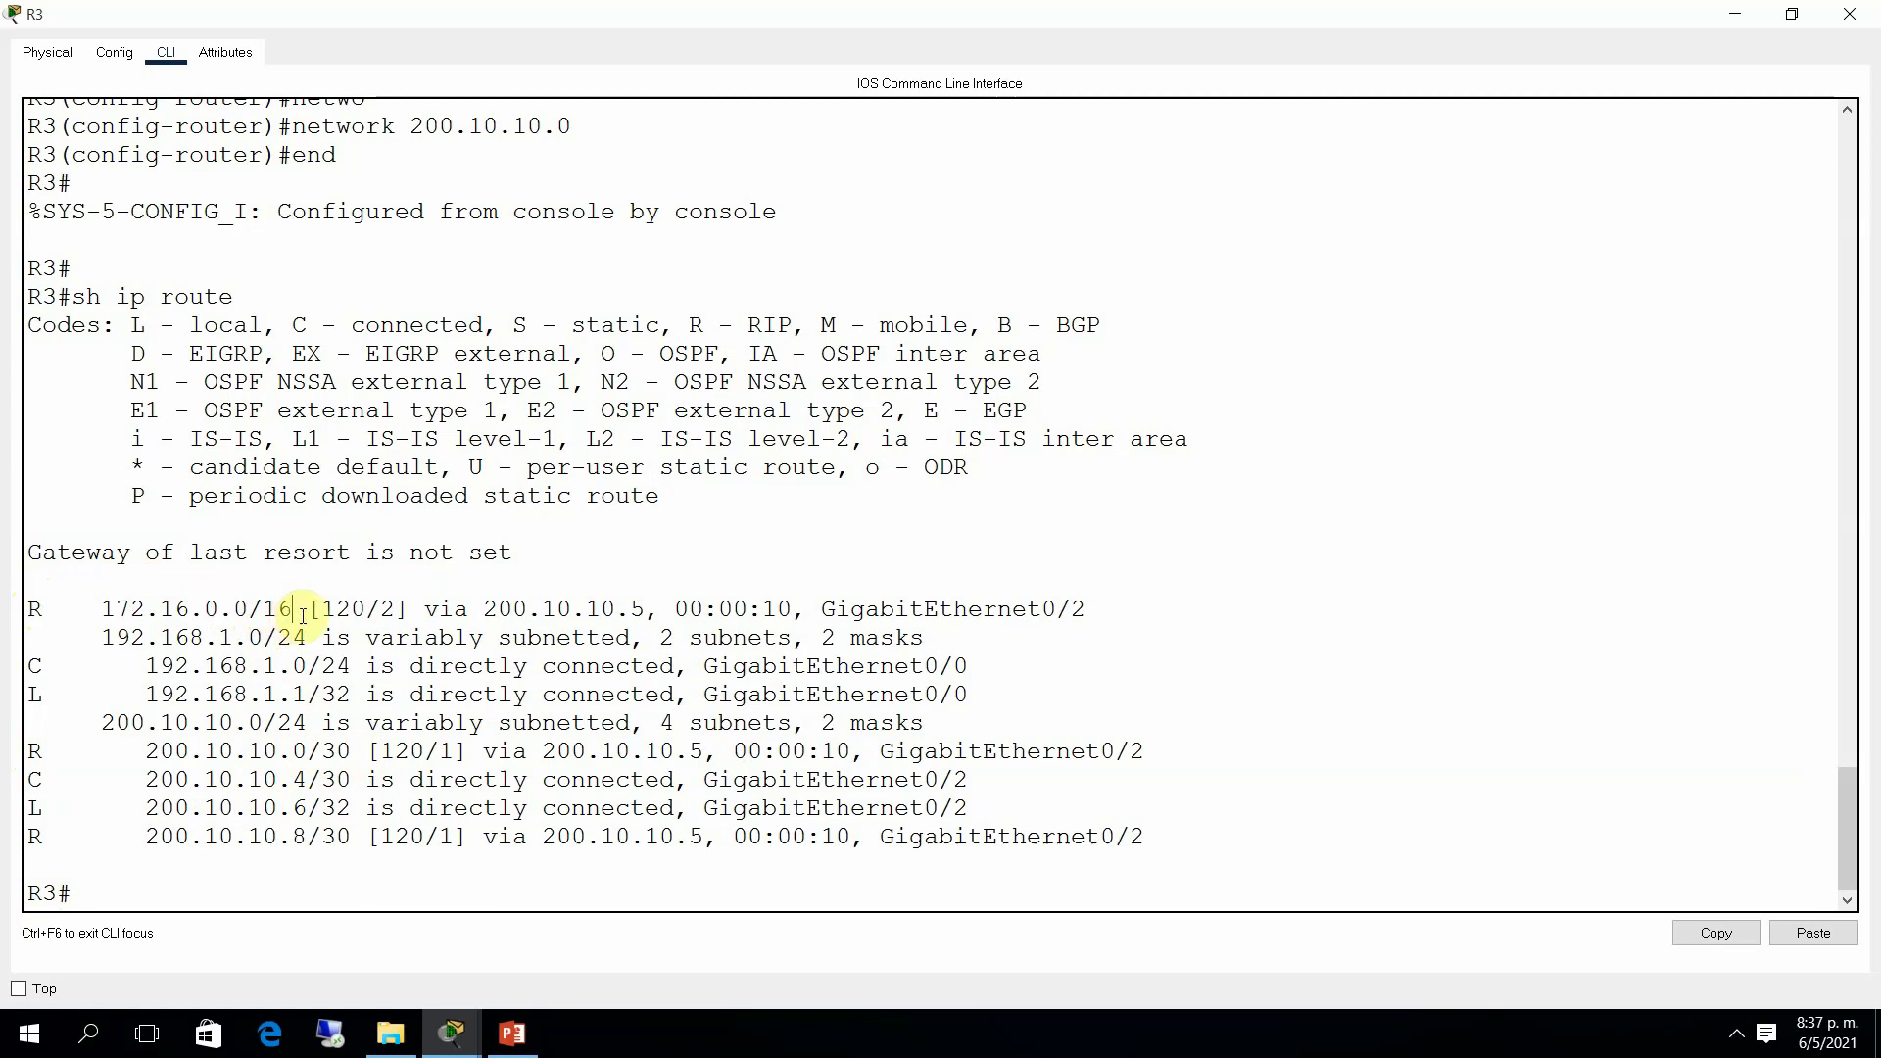
click(377, 604)
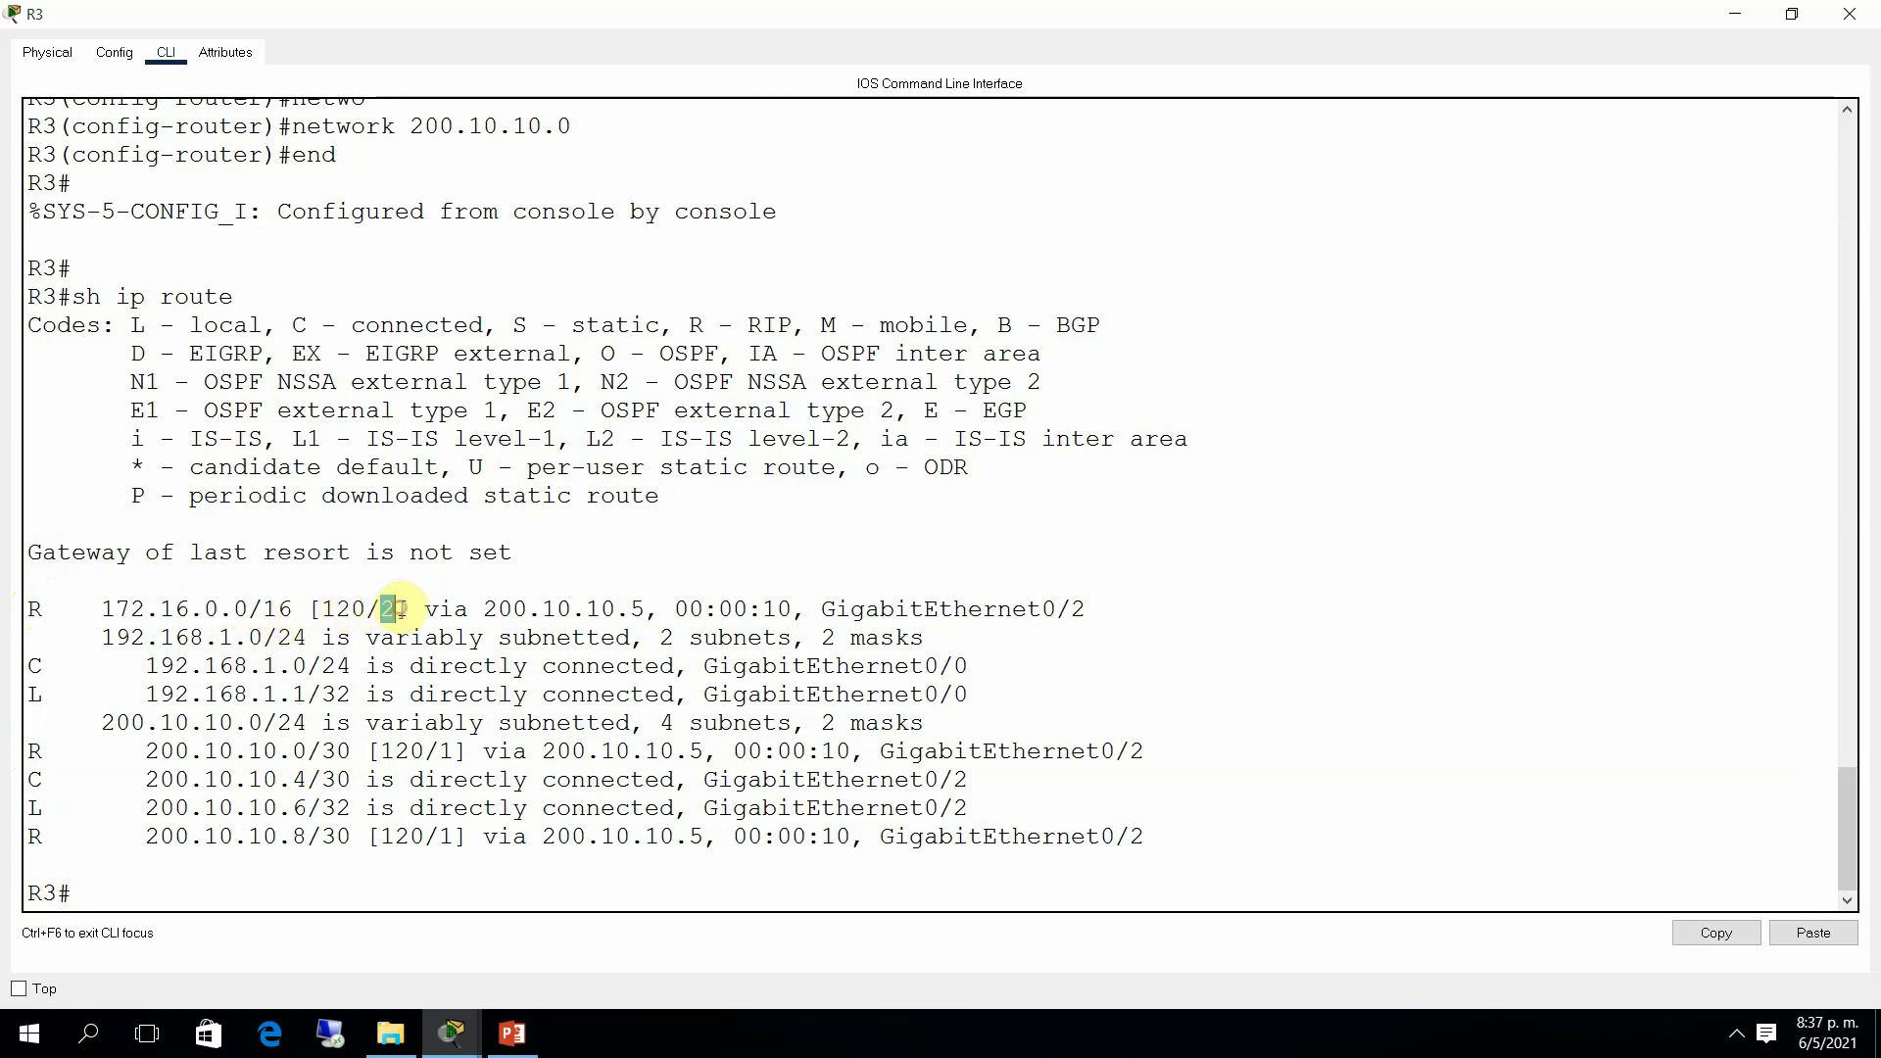
click(400, 608)
drag(400, 607, 388, 608)
Step: Close R3's window and open R4's command line, moving its window clear of R4 and R5 in the topology
click(1847, 18)
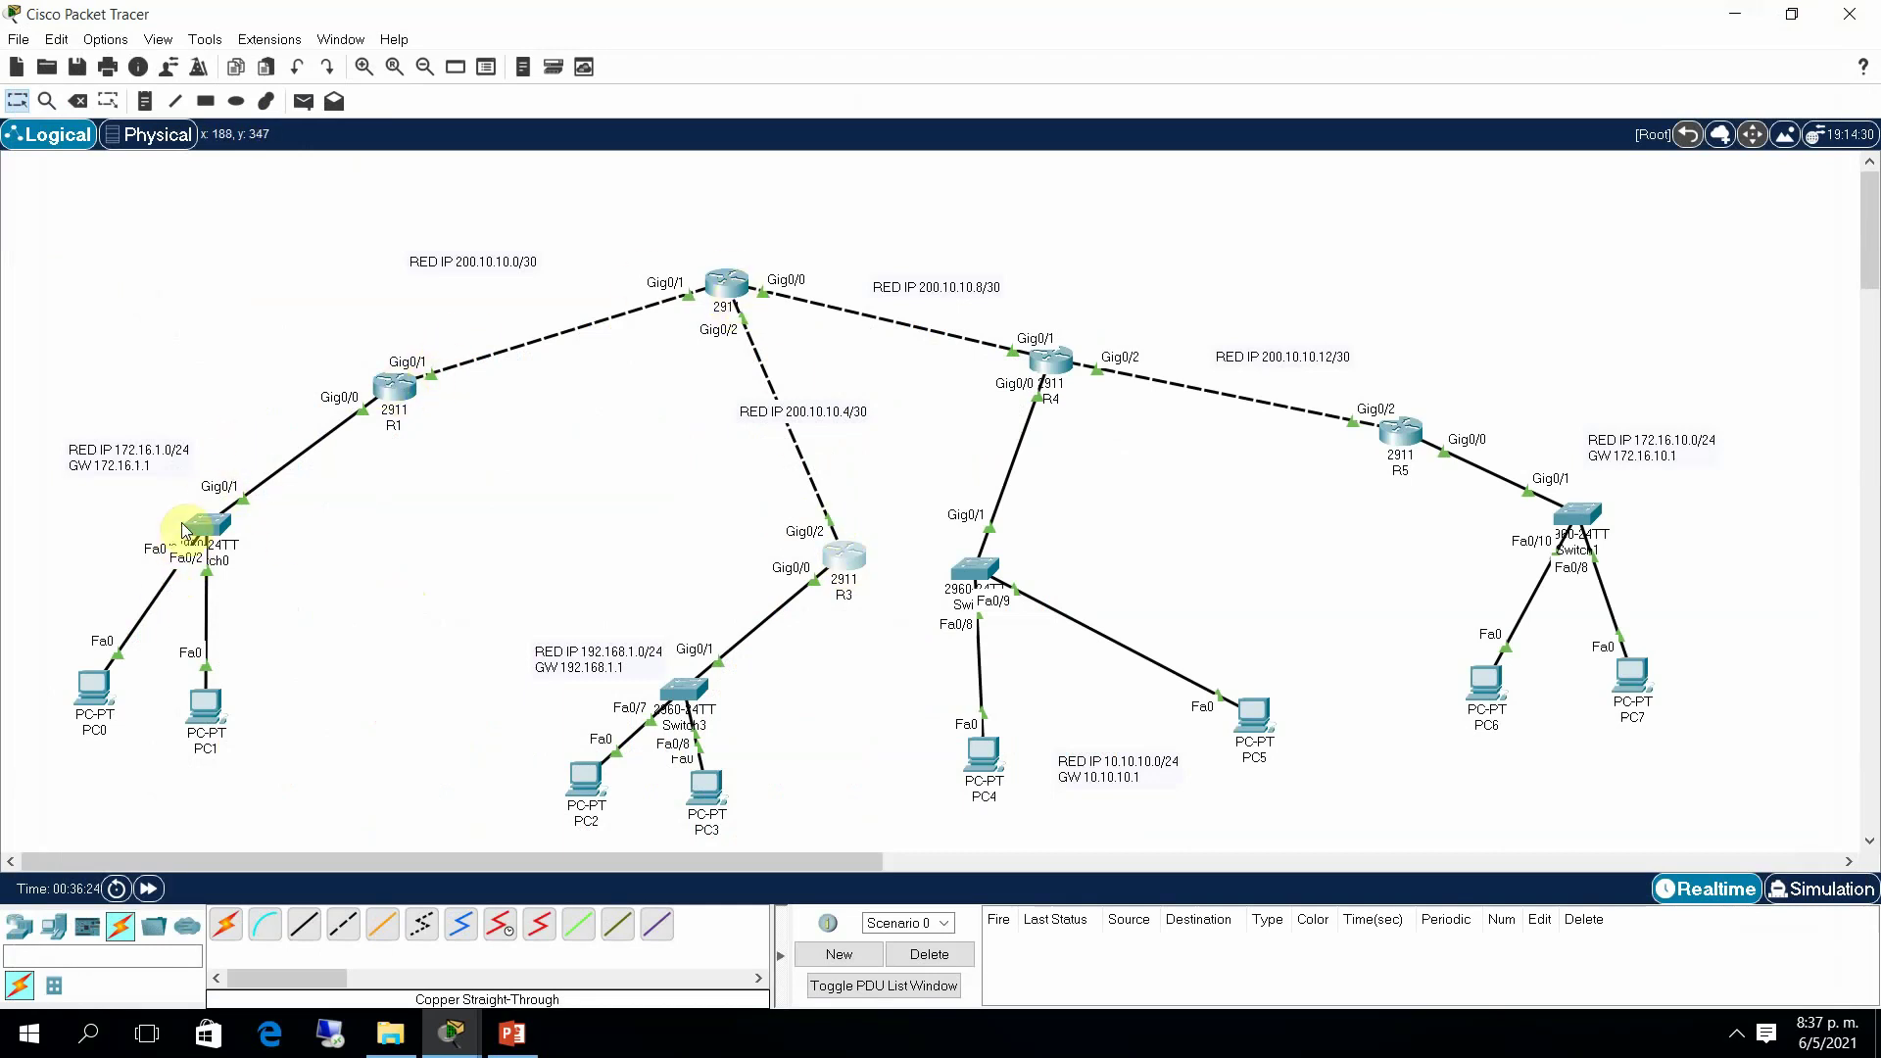
mouse_move(236, 534)
mouse_move(443, 1041)
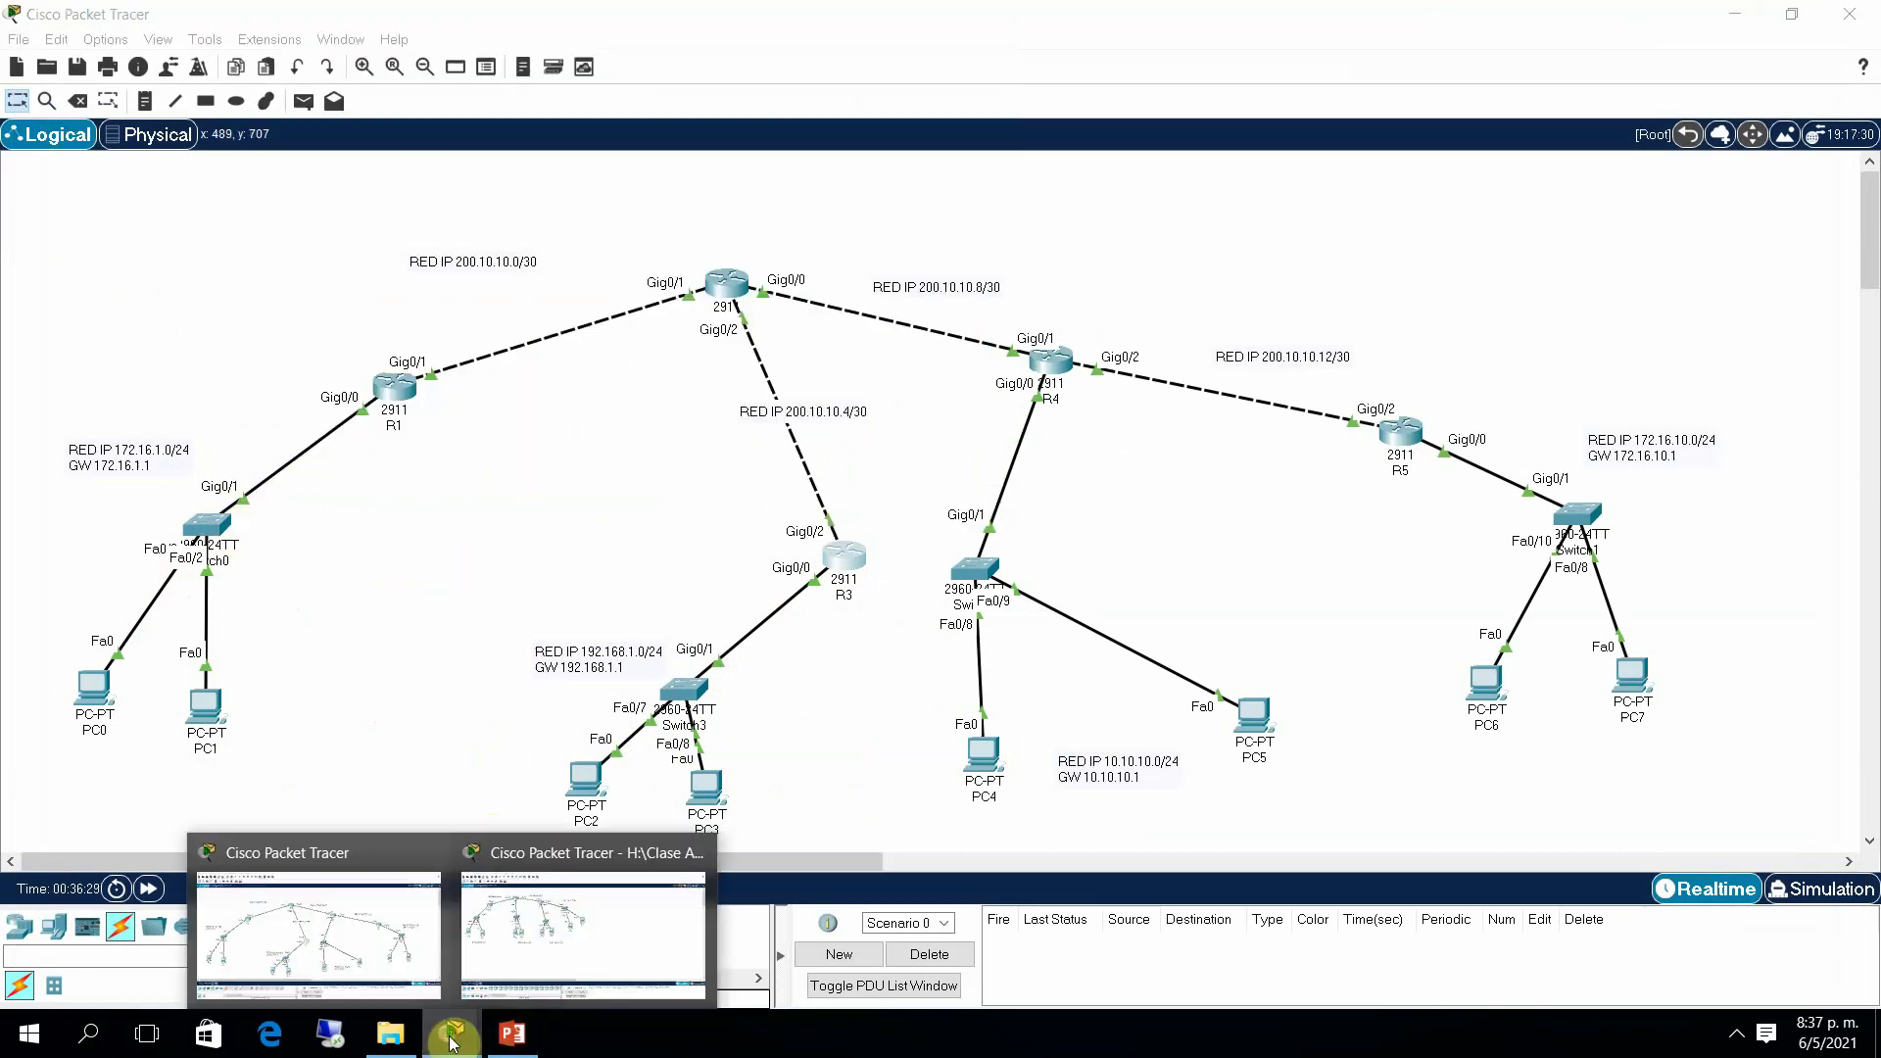
click(404, 955)
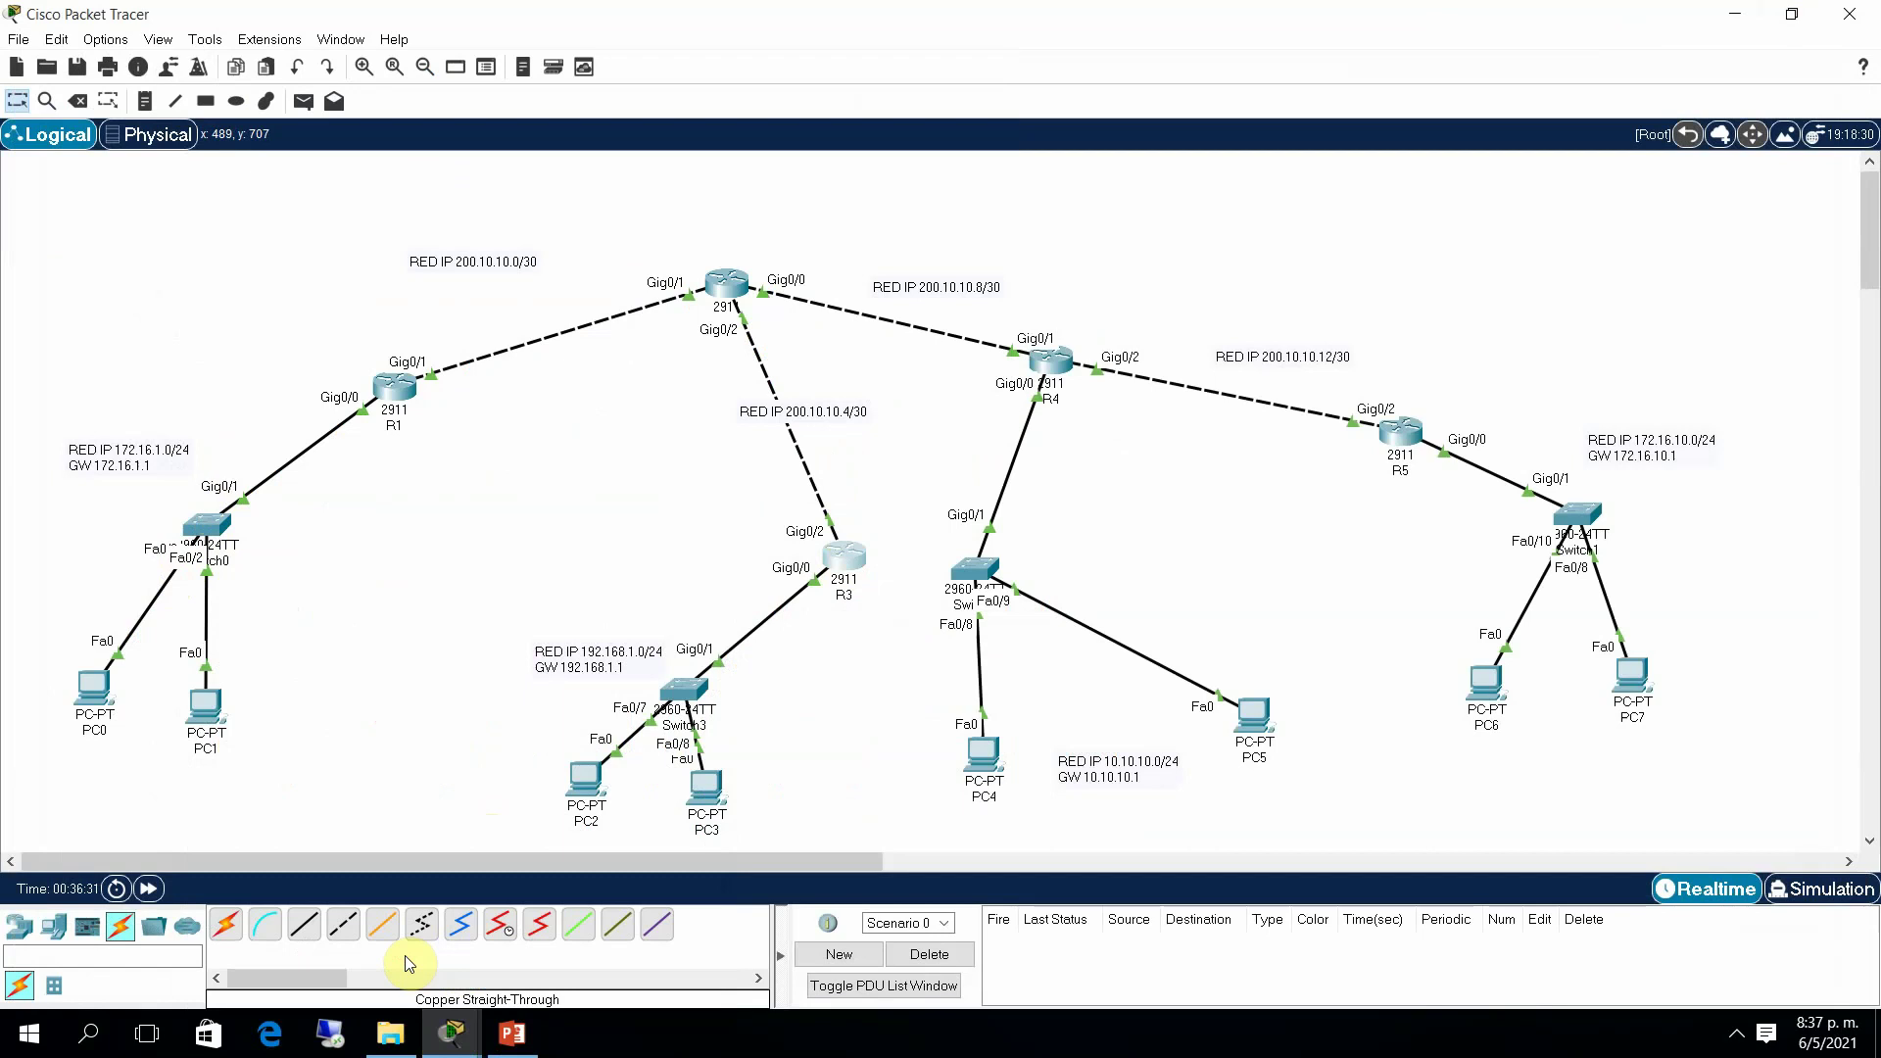
click(1049, 361)
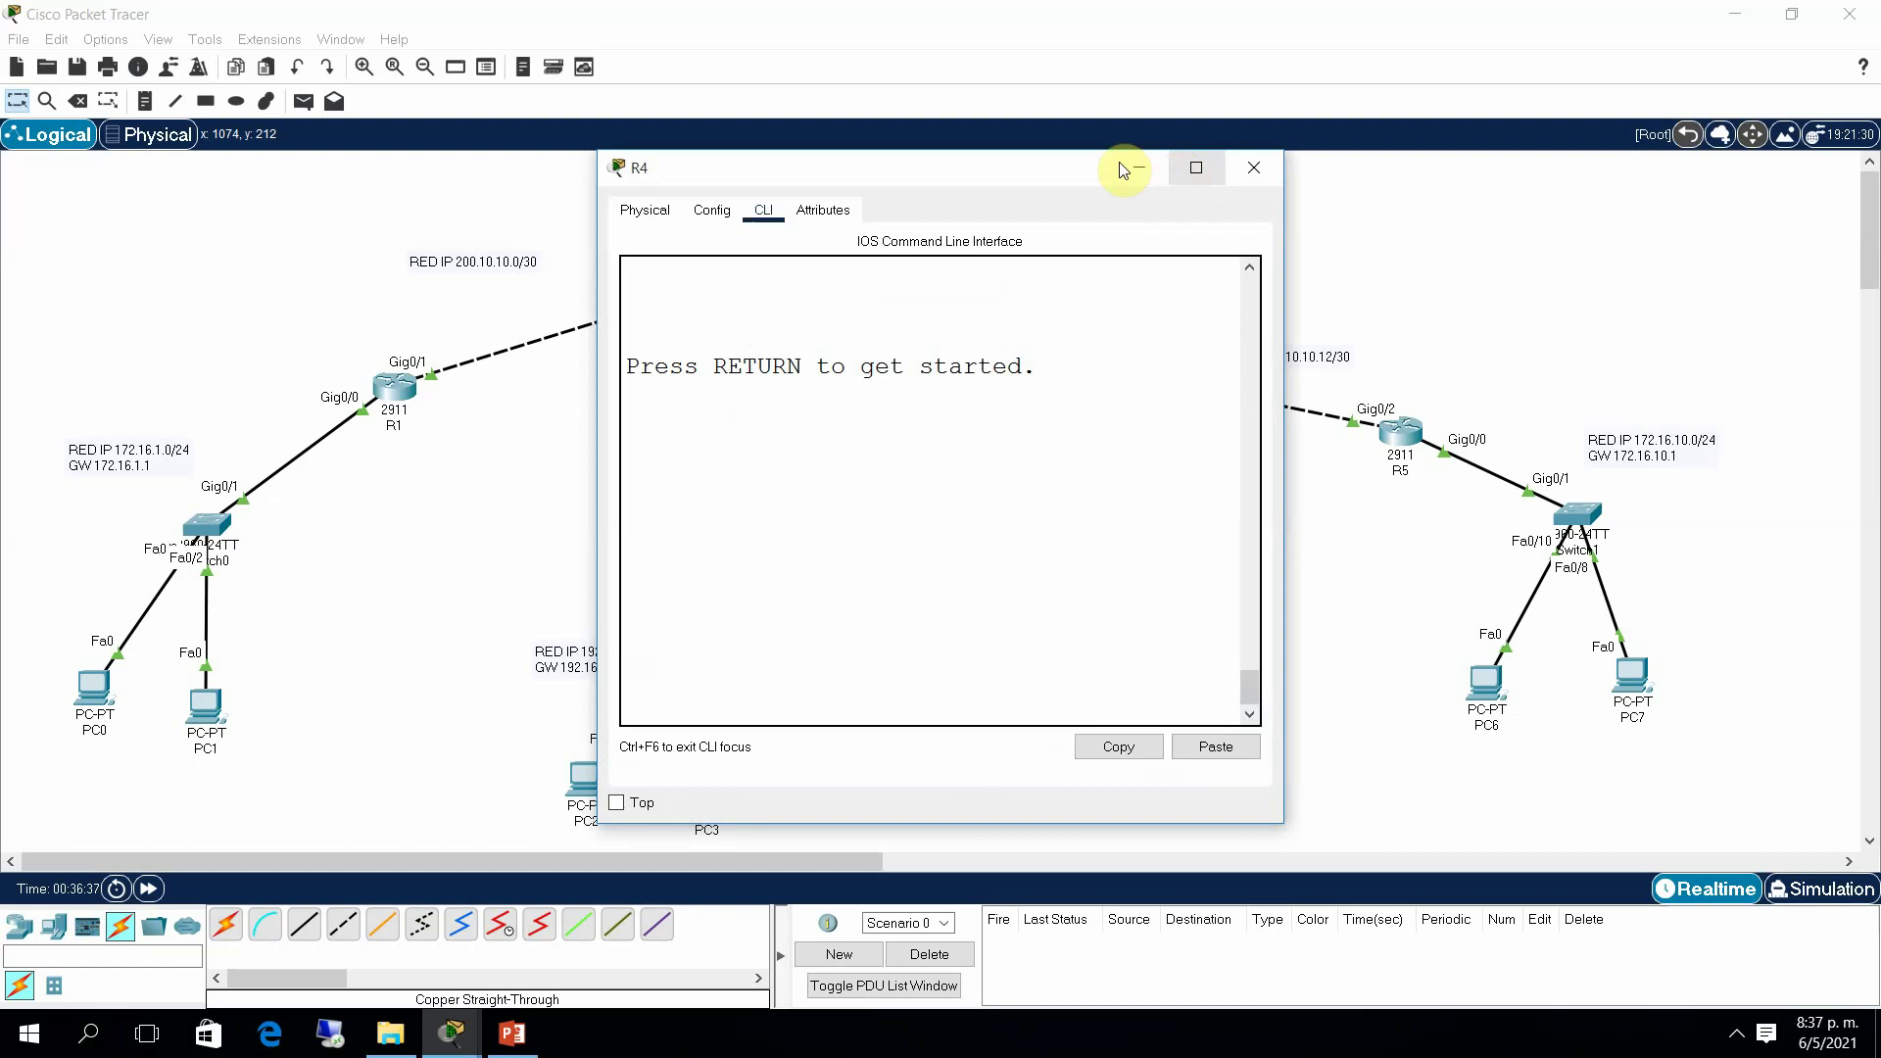
drag(1117, 169, 622, 154)
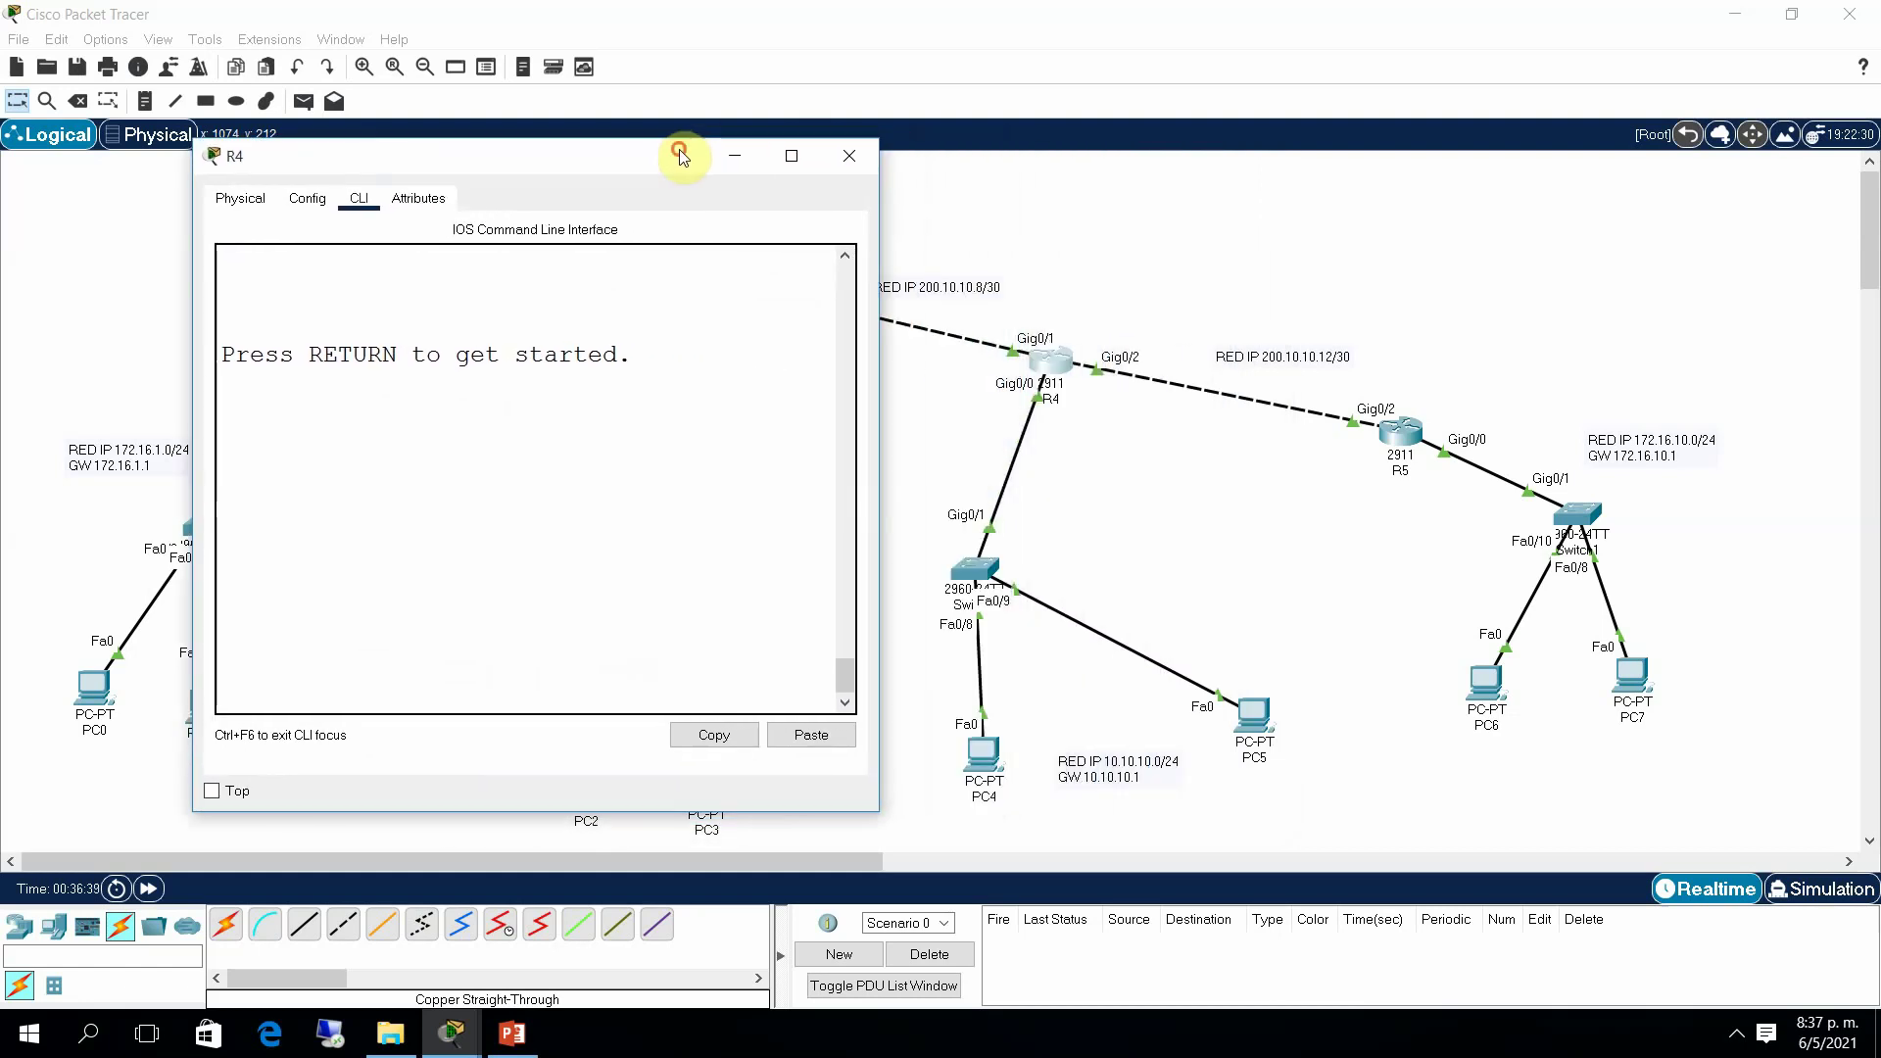
Step: Start R4's console session, enter global configuration mode and start the RIP routing process
click(628, 560)
key(Return)
key(Return)
text(ena)
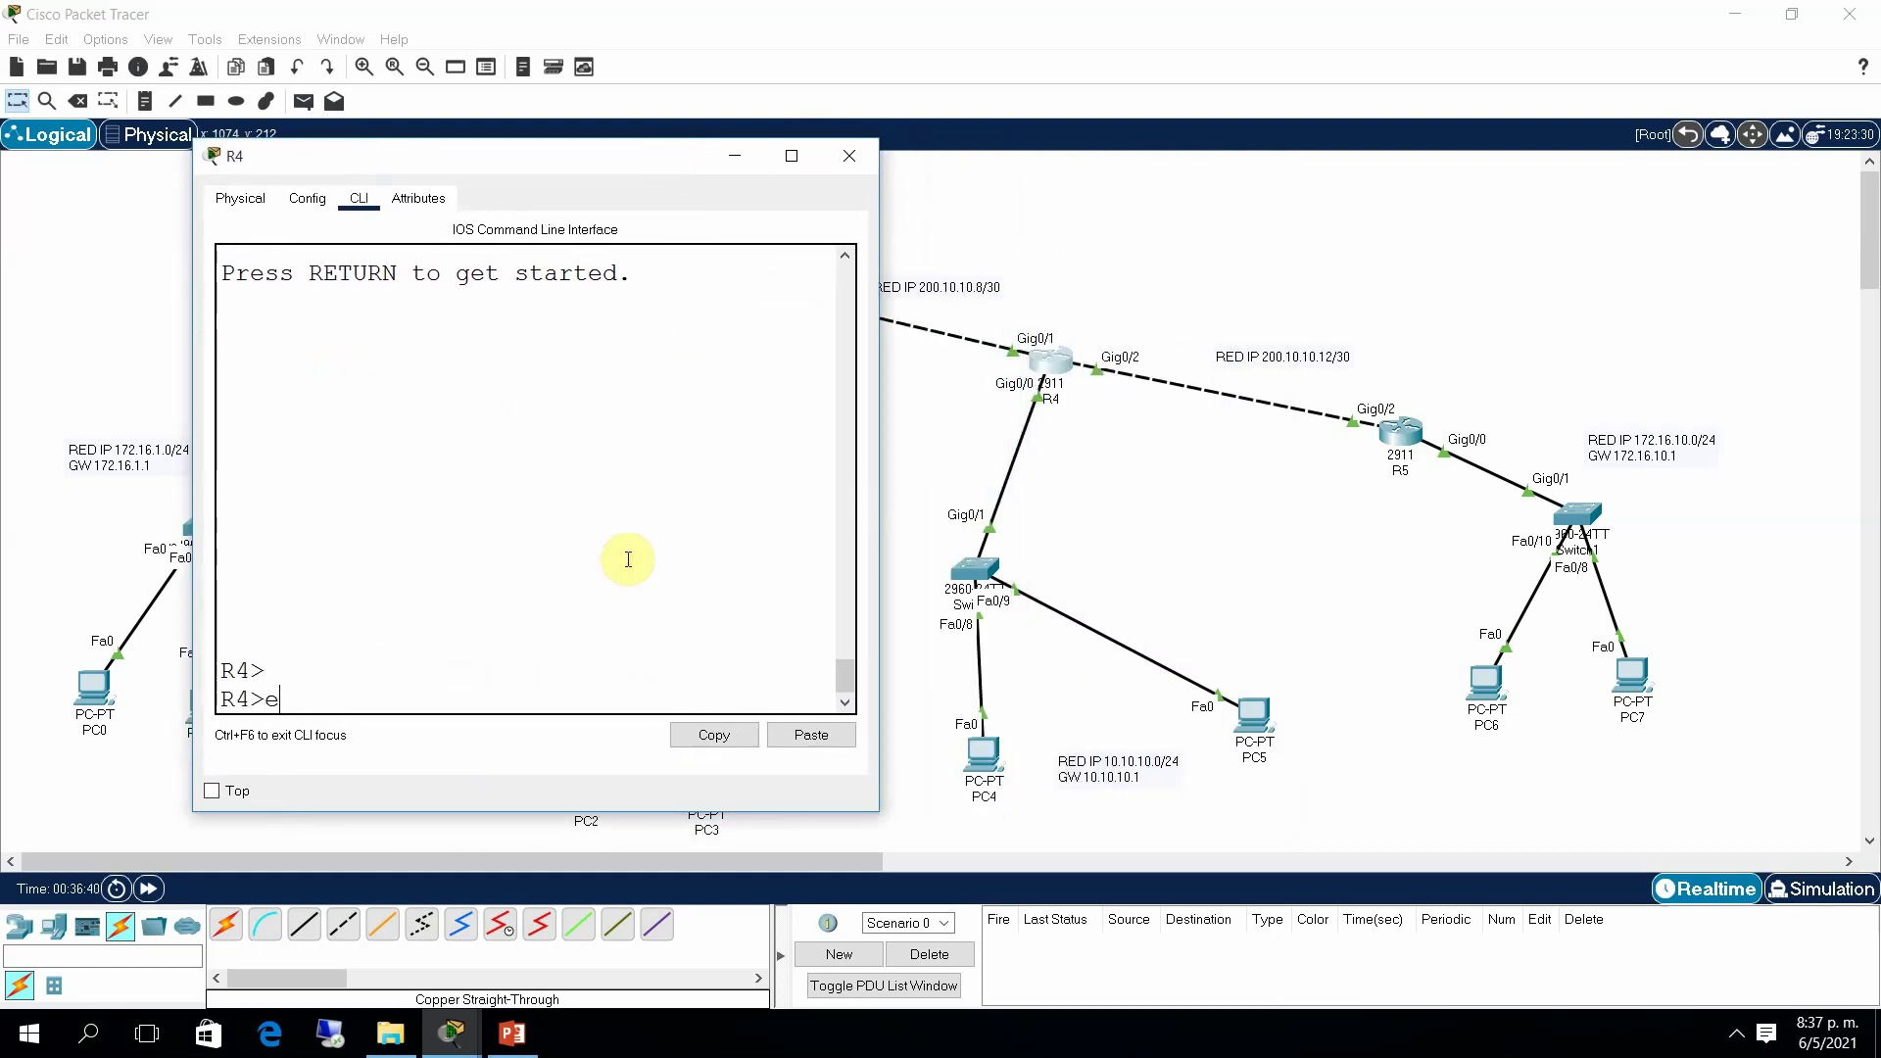
key(Return)
text(conf t)
key(Return)
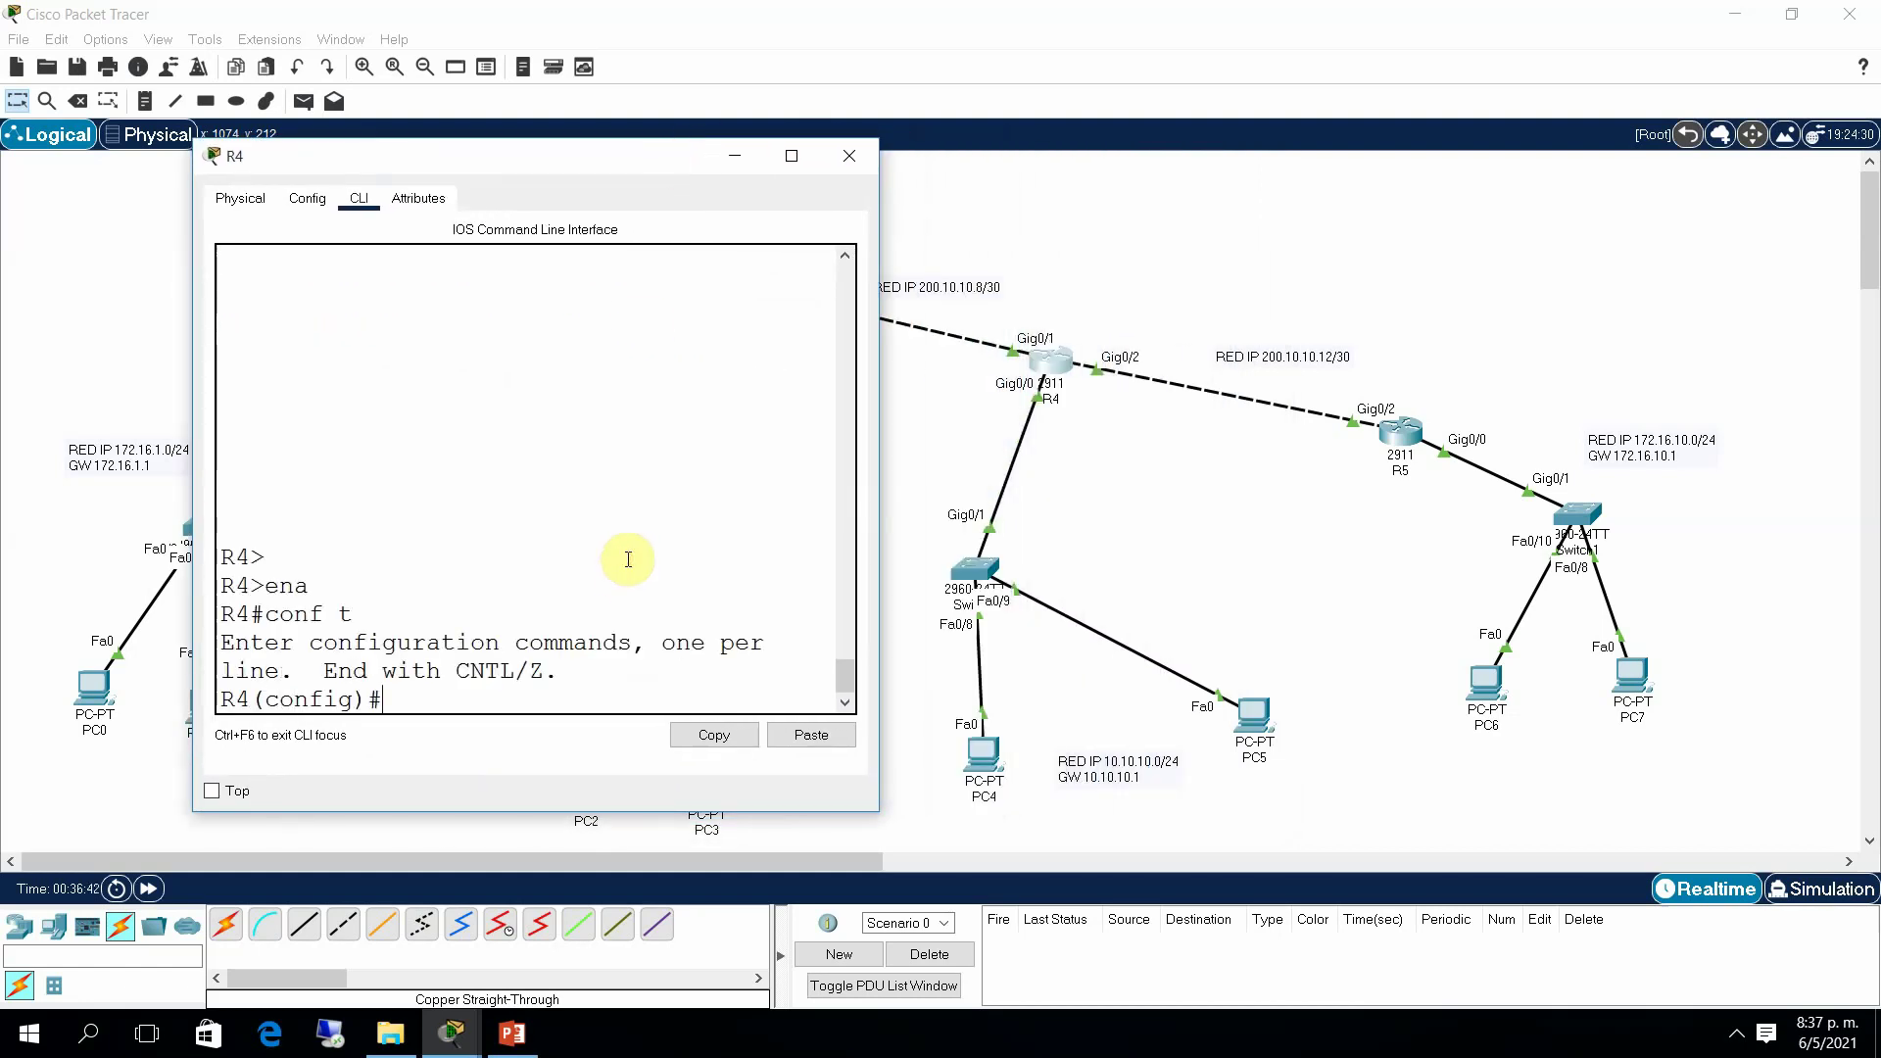
text(router rip)
key(Return)
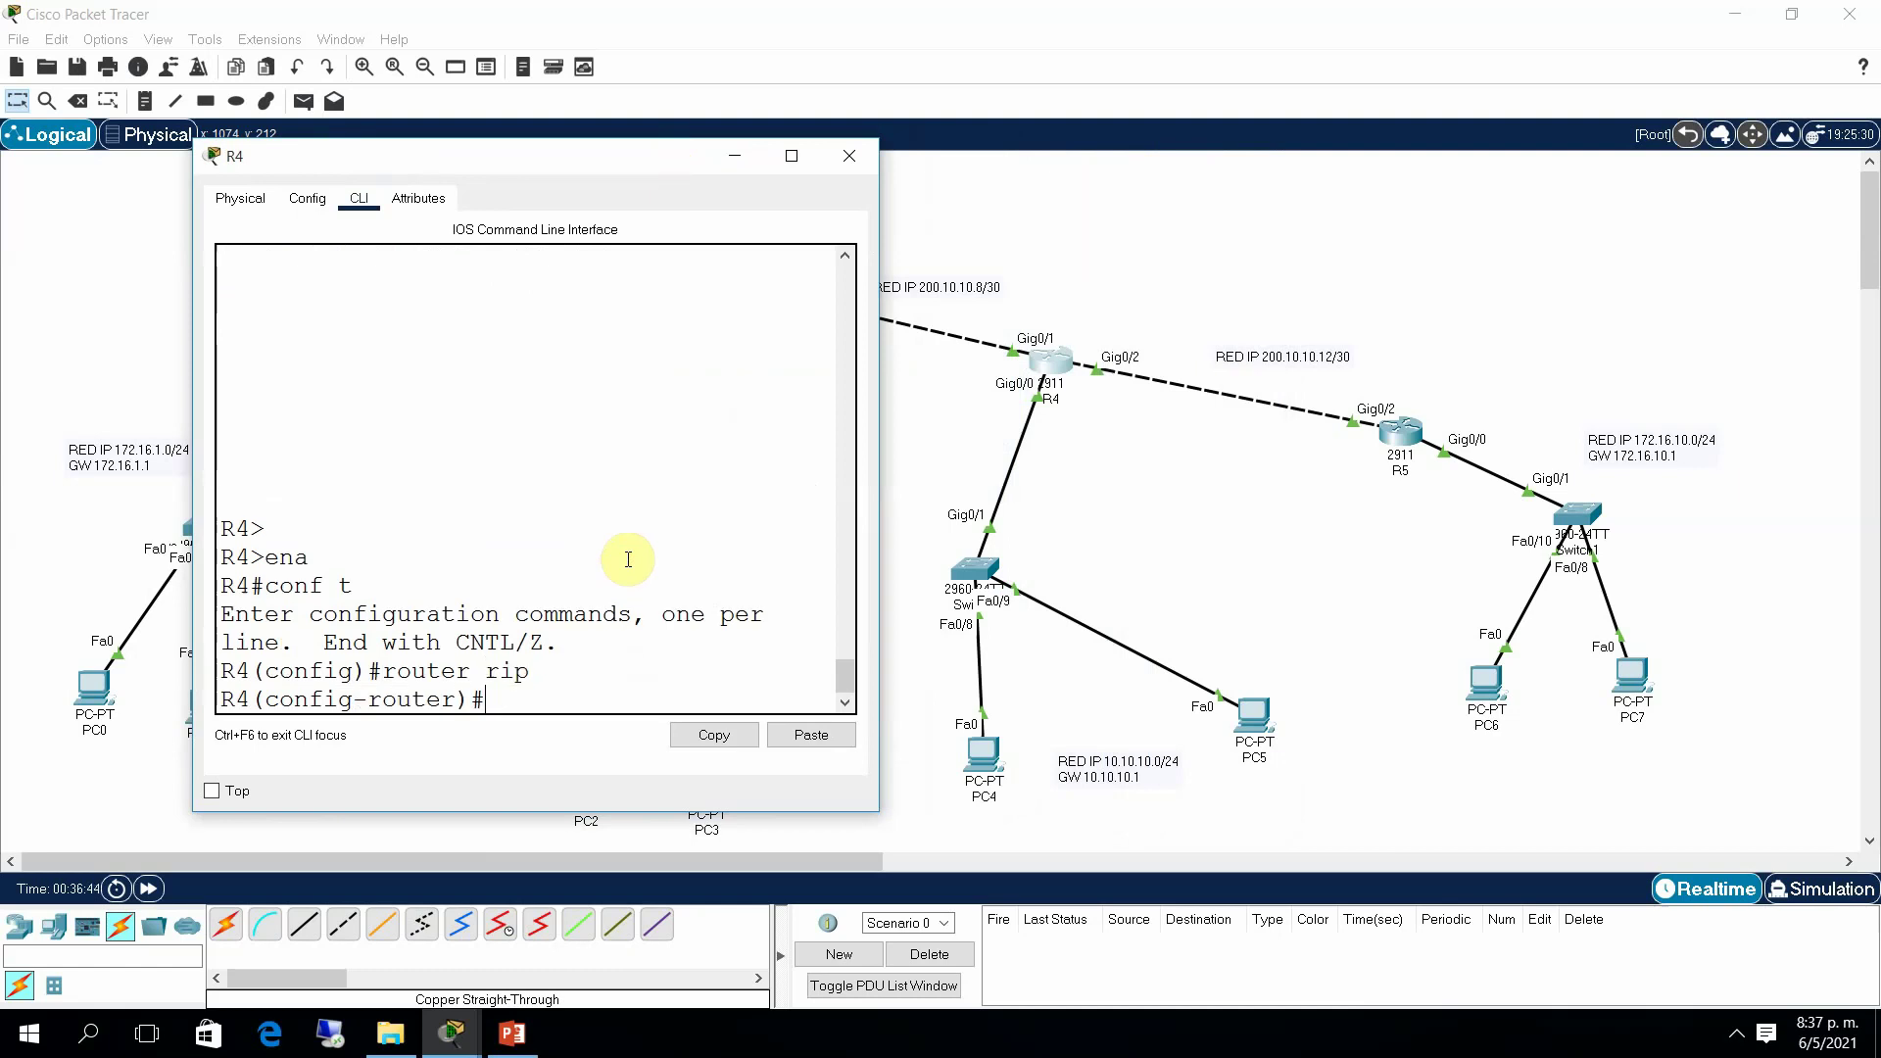
Step: Add network 200.10.10.0 to R4's RIP process
text(nr)
key(Tab)
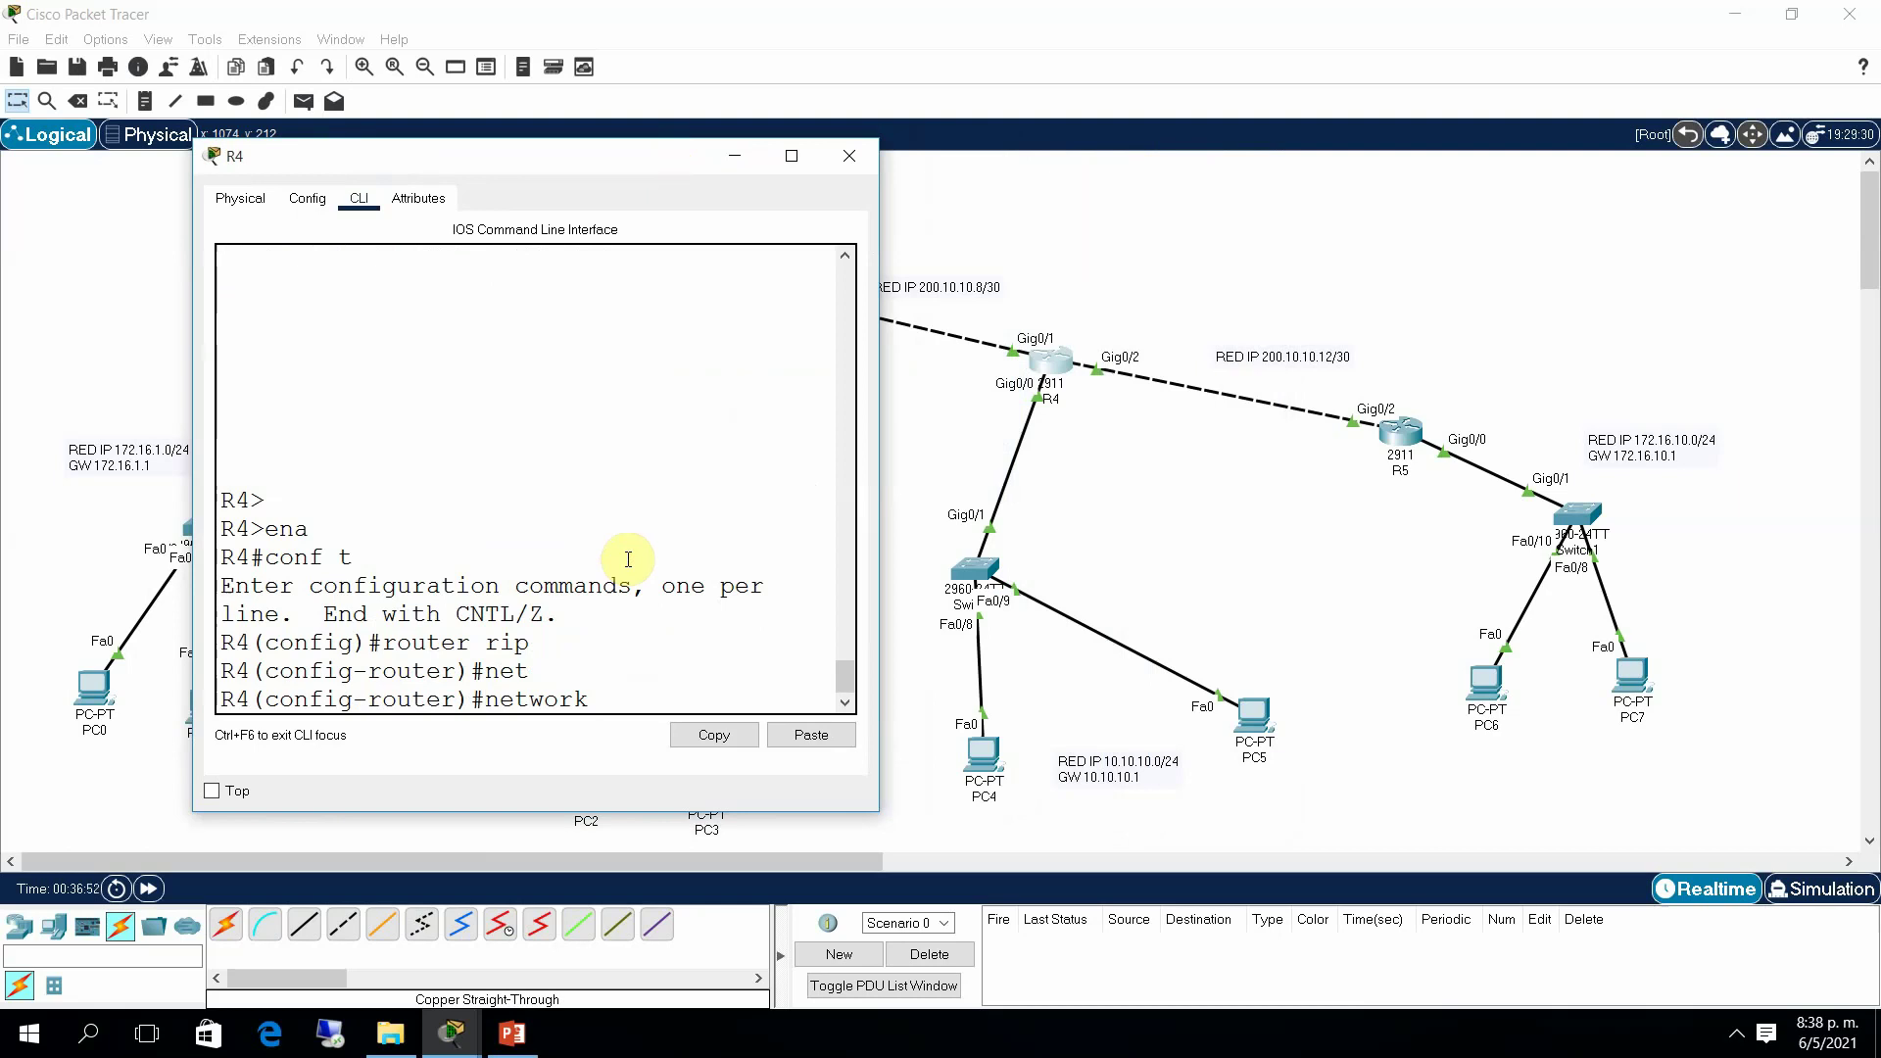
text(200.10.10.0)
key(Return)
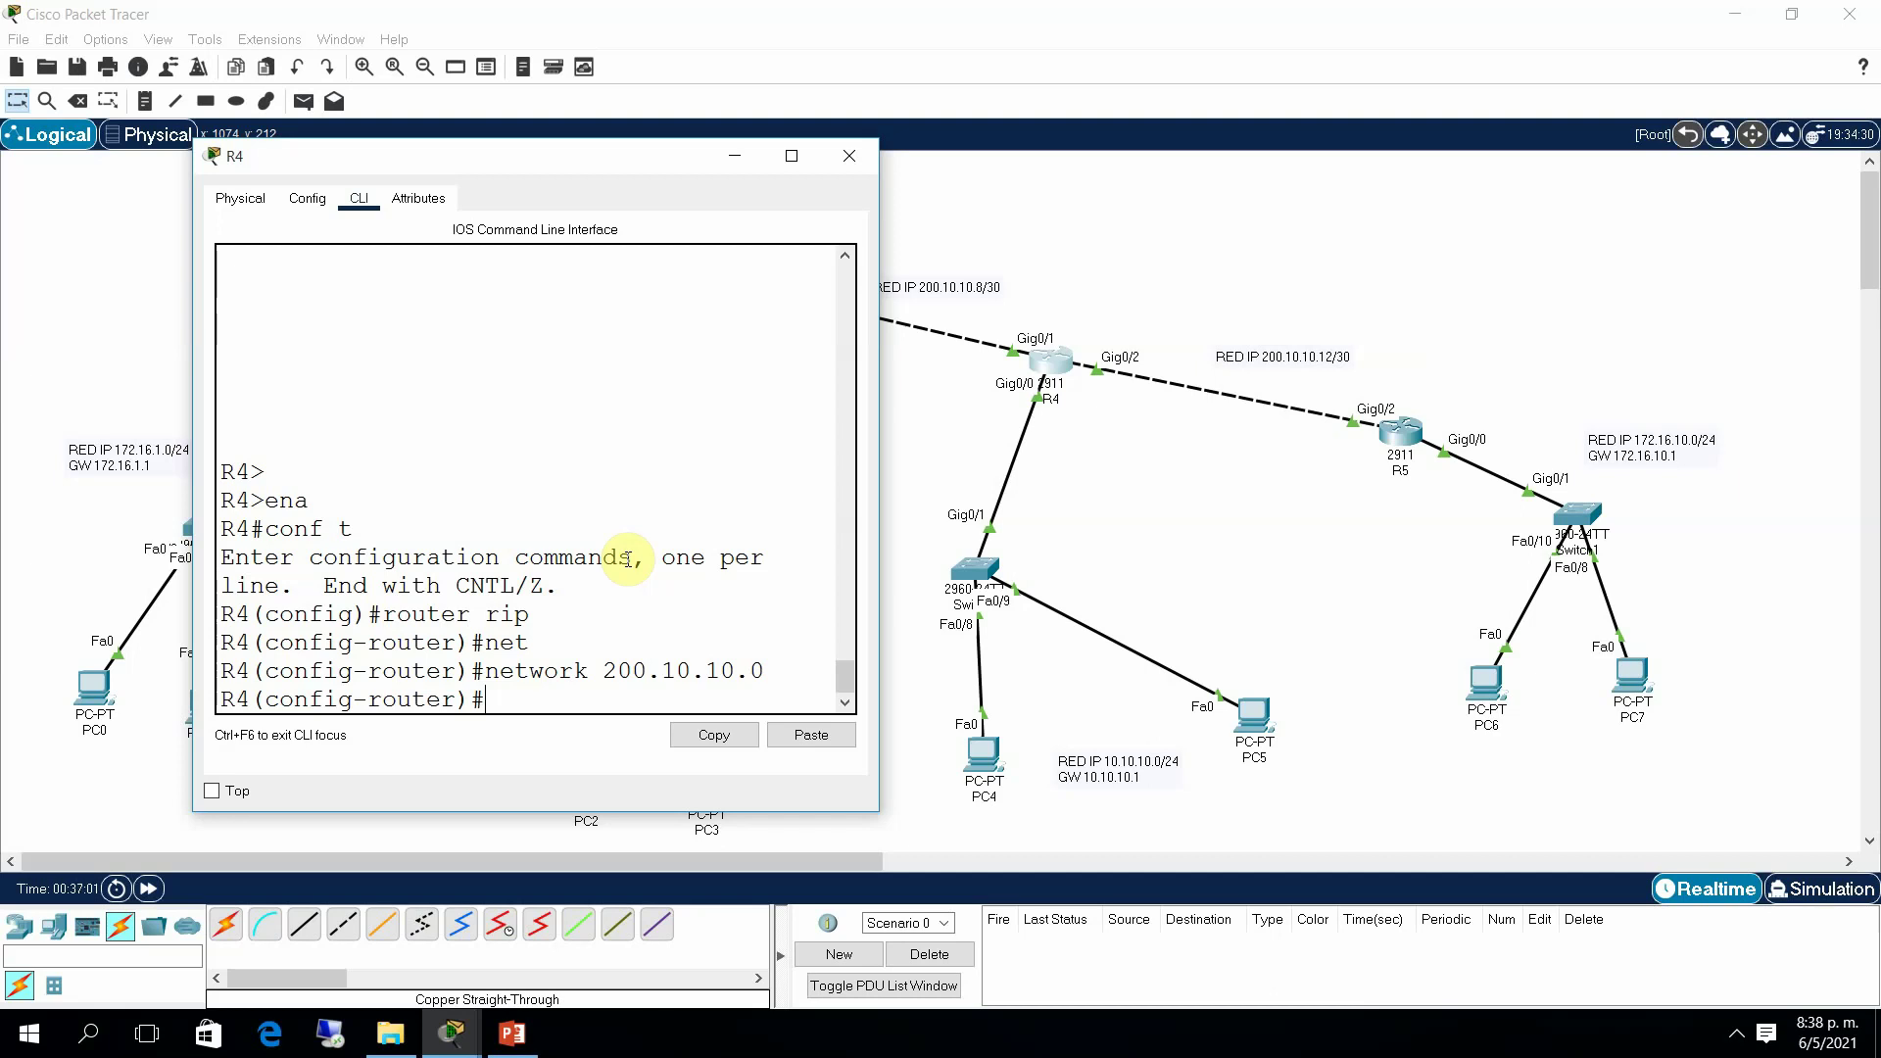
Step: Try to add network 10.10.10 to R4's RIP process
text(netw)
key(Tab)
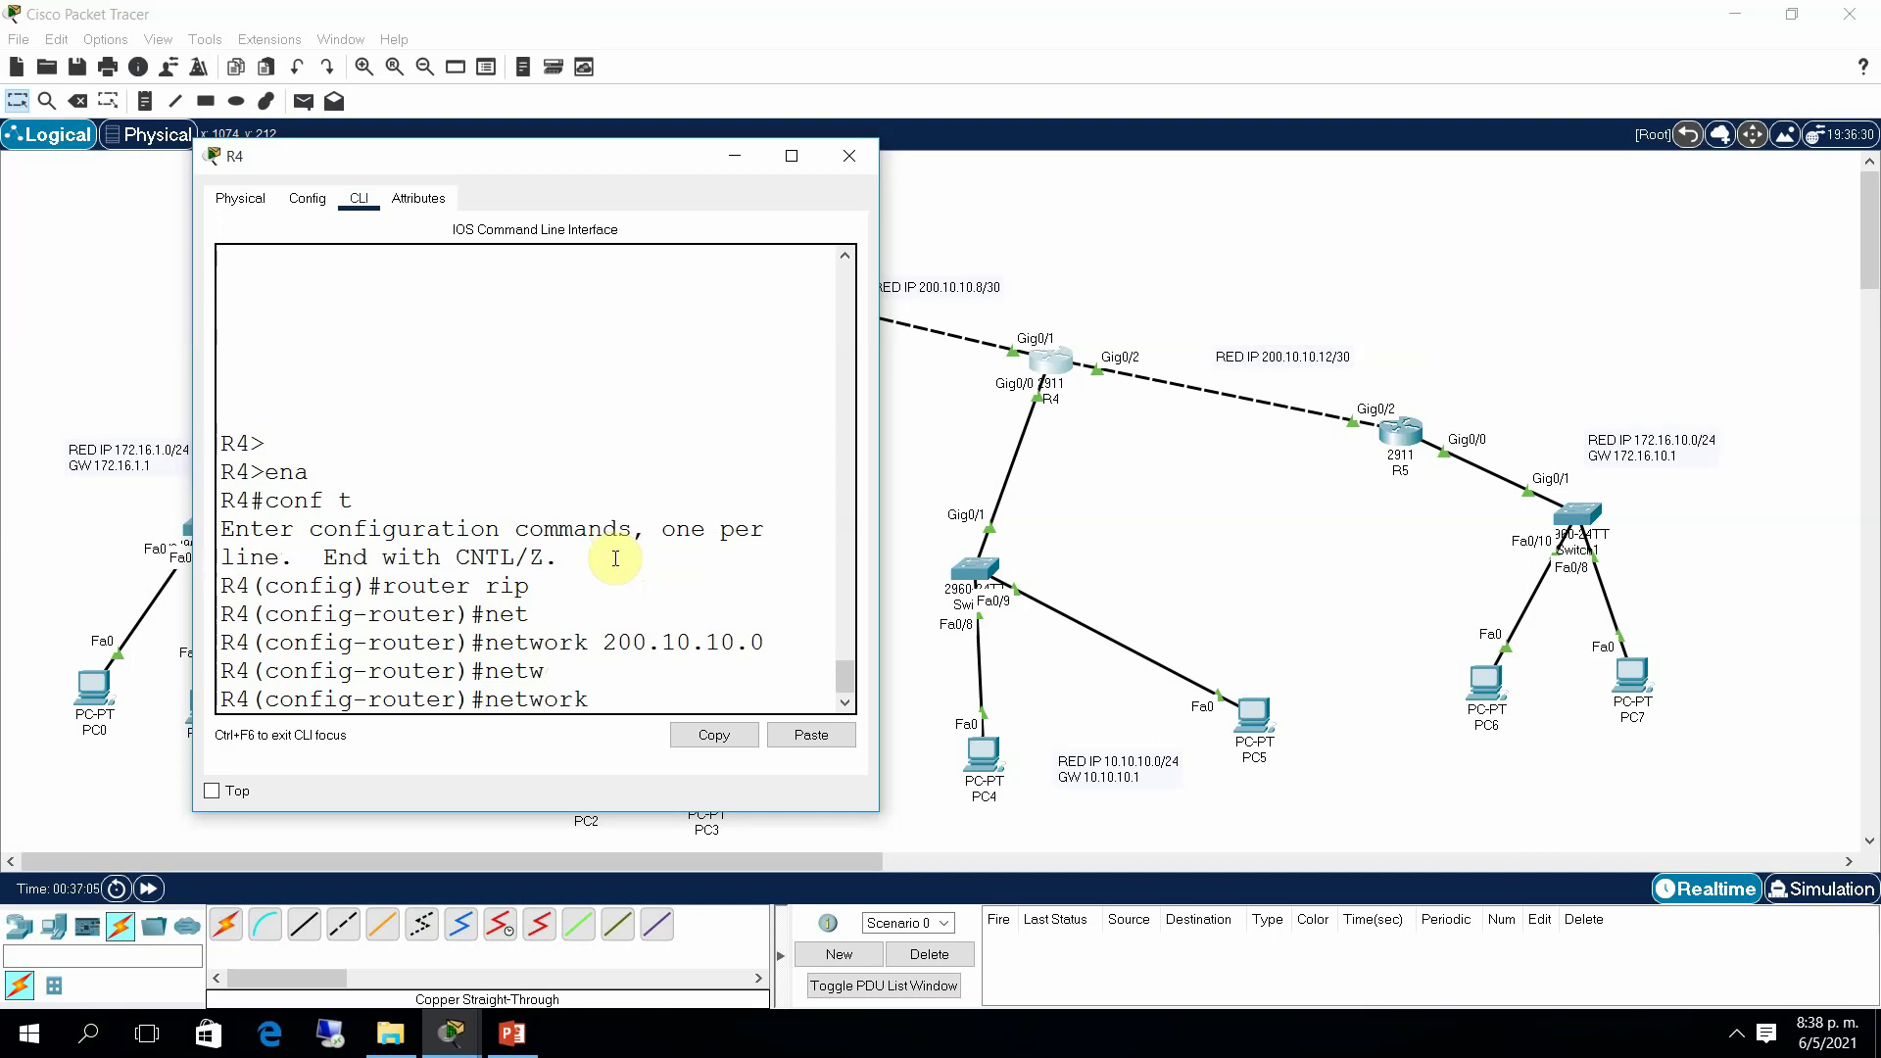
text(10.10.10)
key(Return)
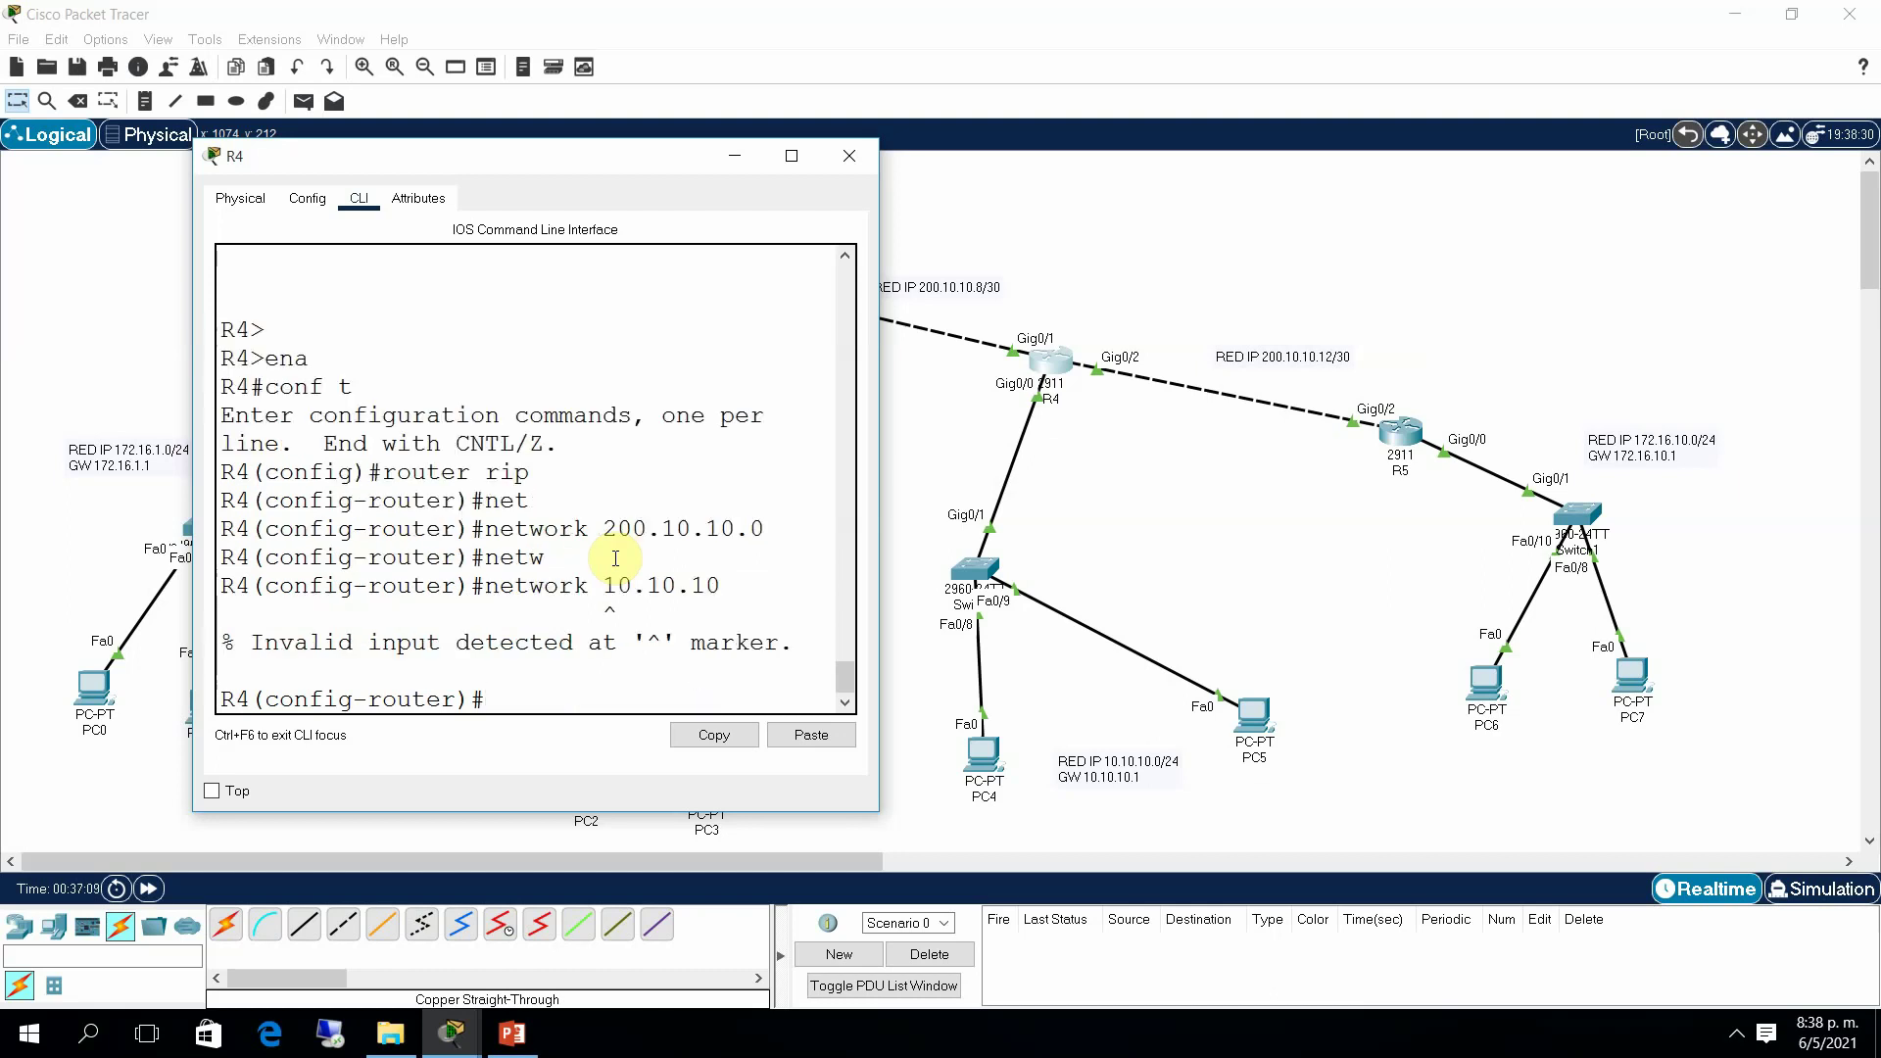
Step: Add network 10.10.10.0 to R4's RIP process and leave configuration mode
key(Up)
text(.0.10.)
key(Return)
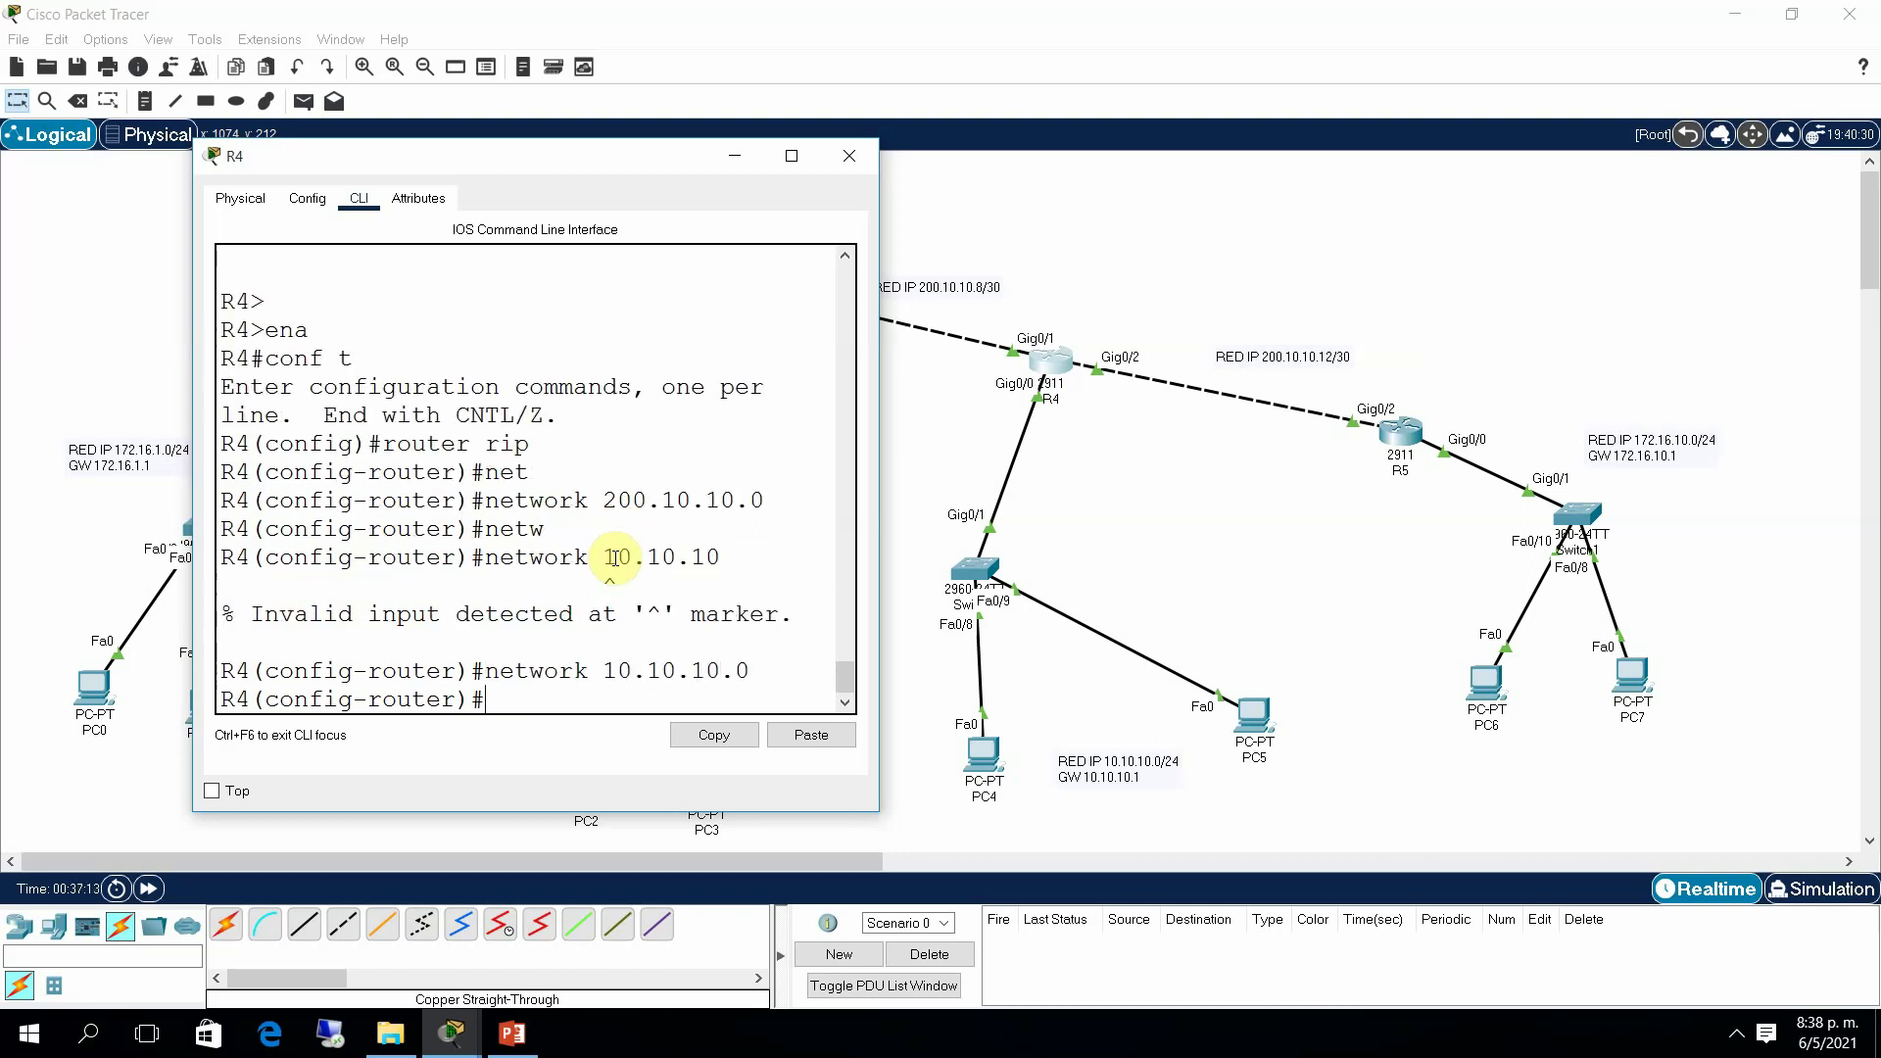
text(end)
key(Return)
Step: Display only the RIP section of R4's running configuration and examine the network 10.0.0.0 entry
text(sh)
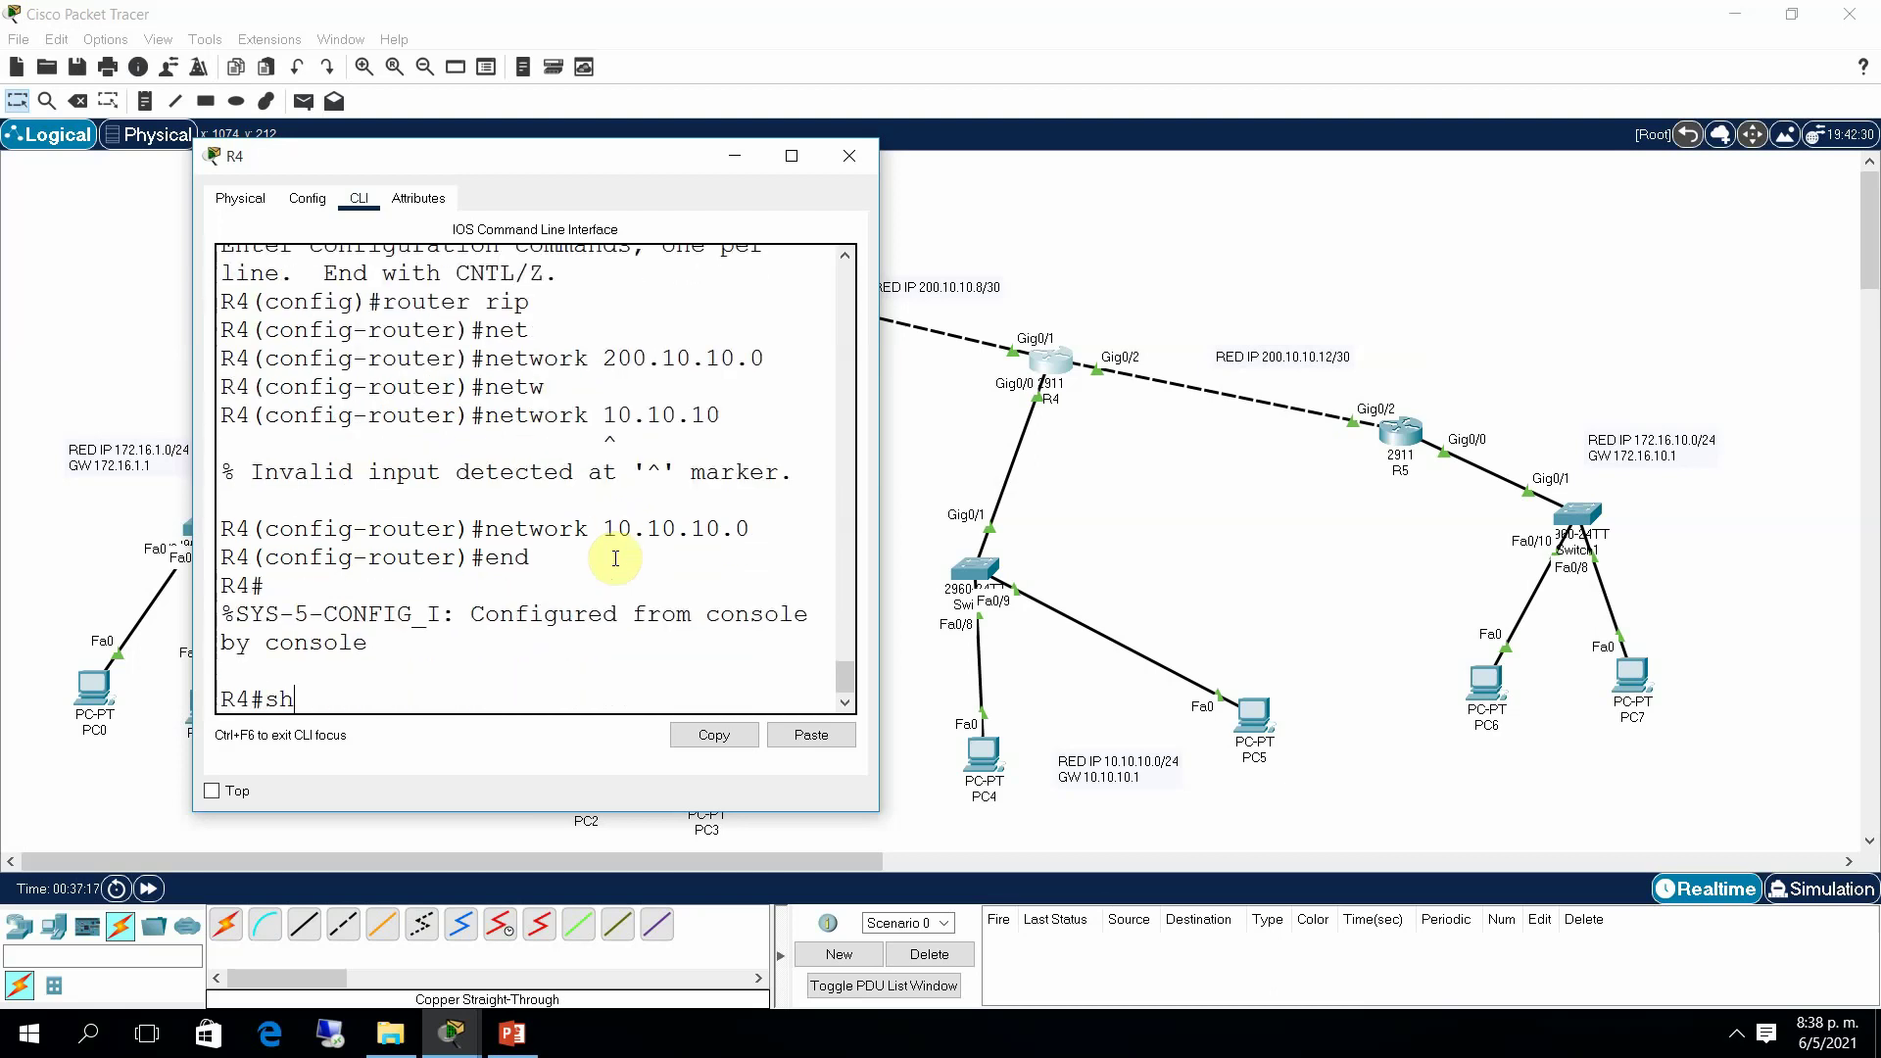
text( run |)
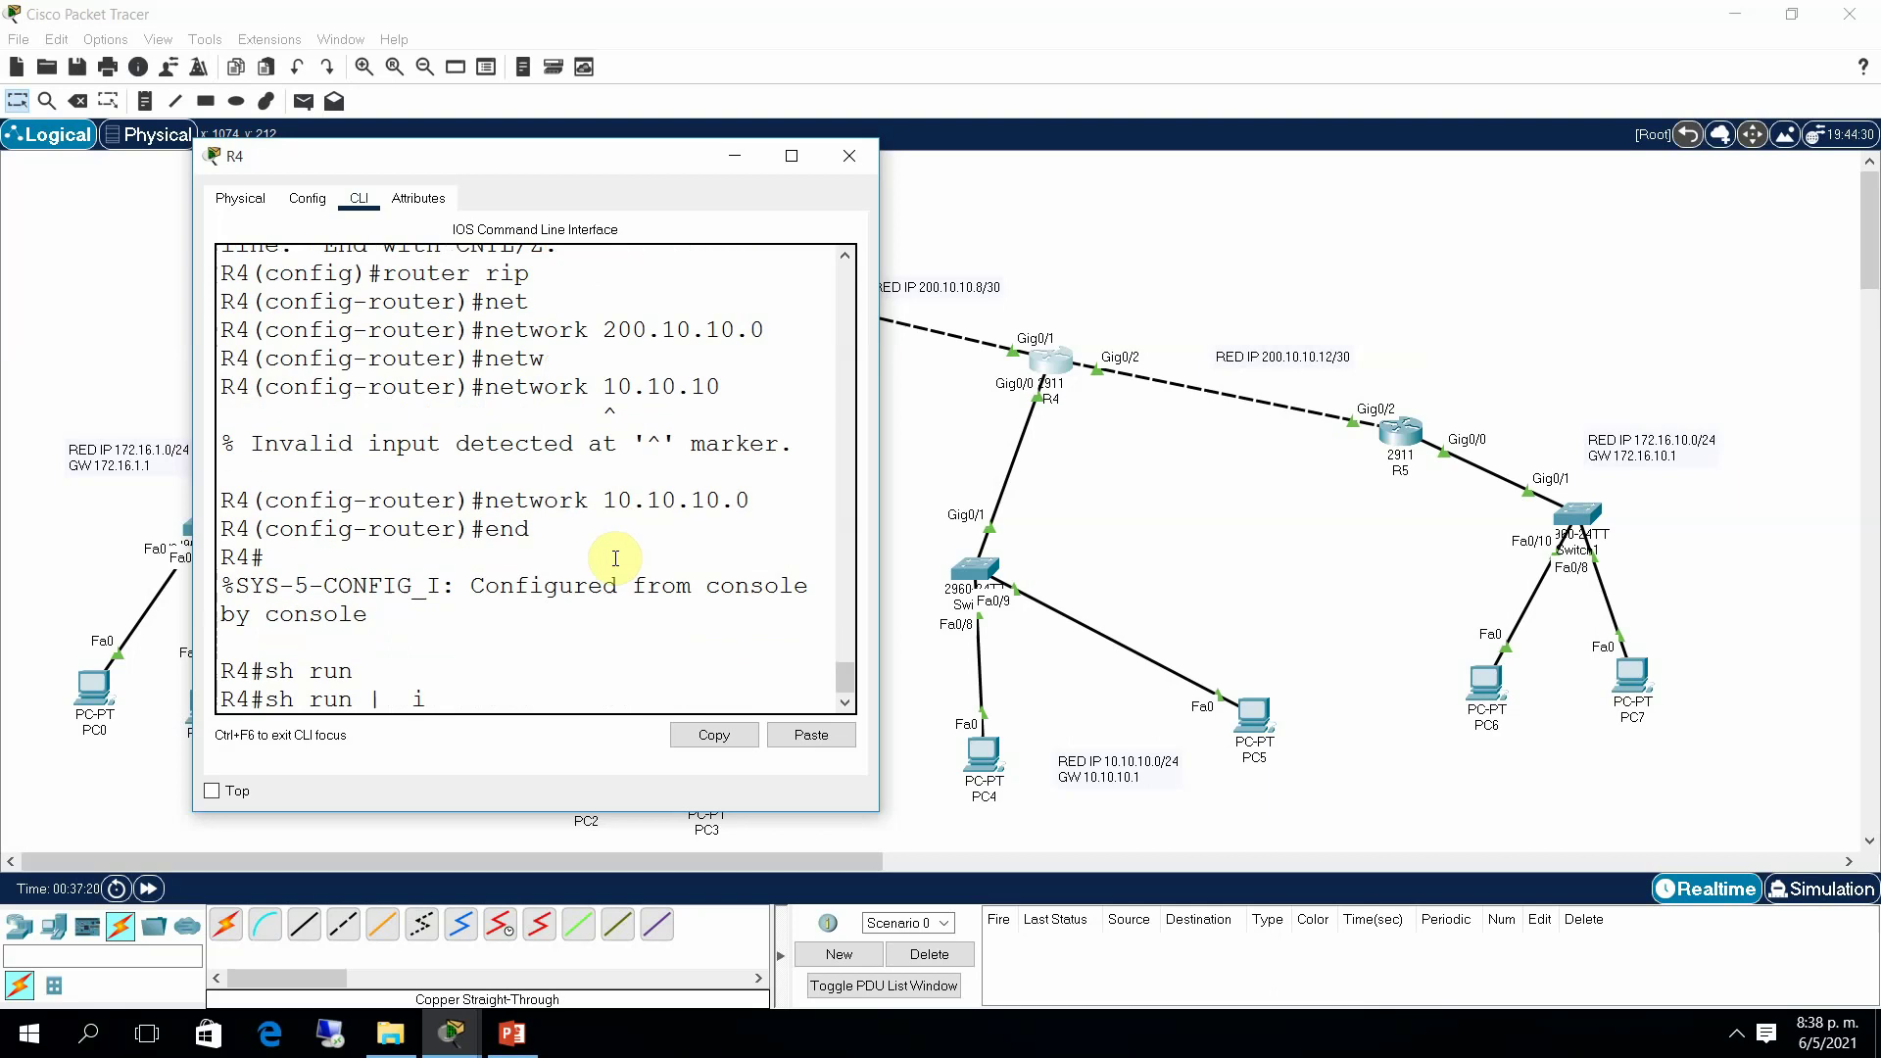
text( sec)
key(Tab)
text(r)
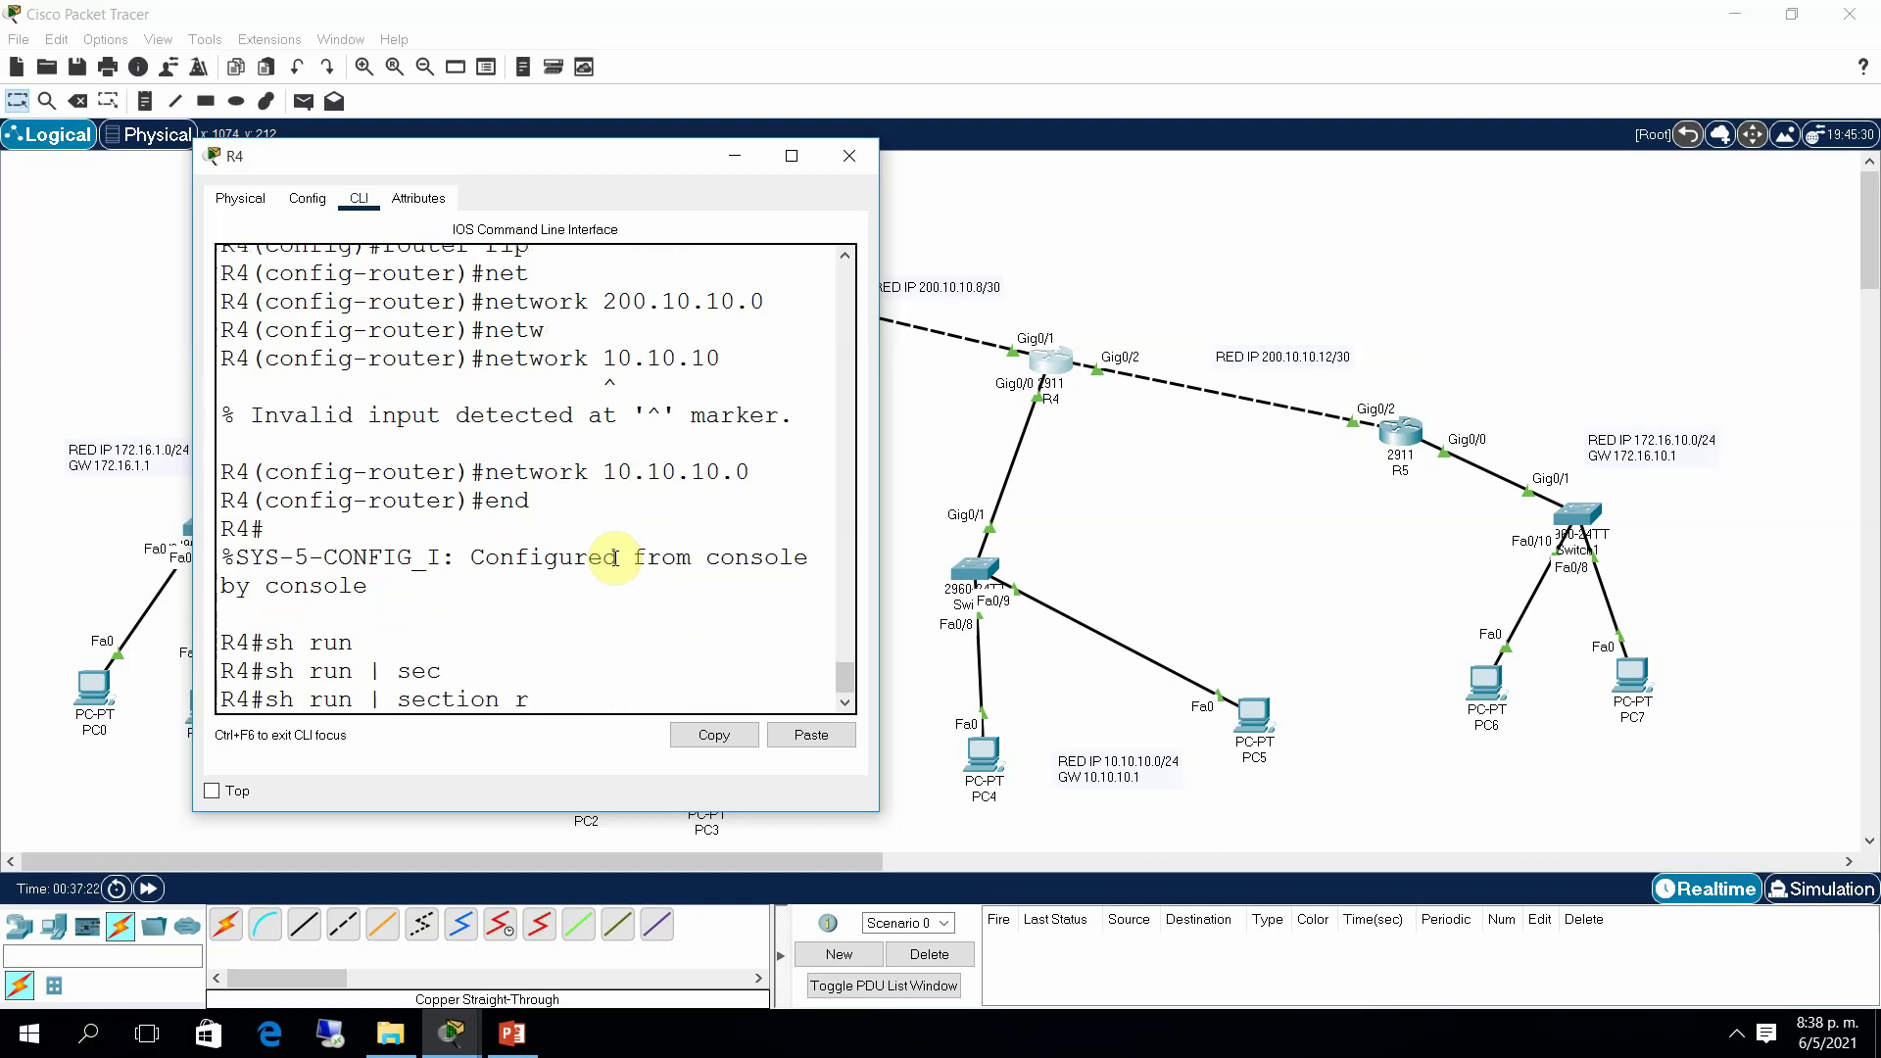
text(ip)
key(Return)
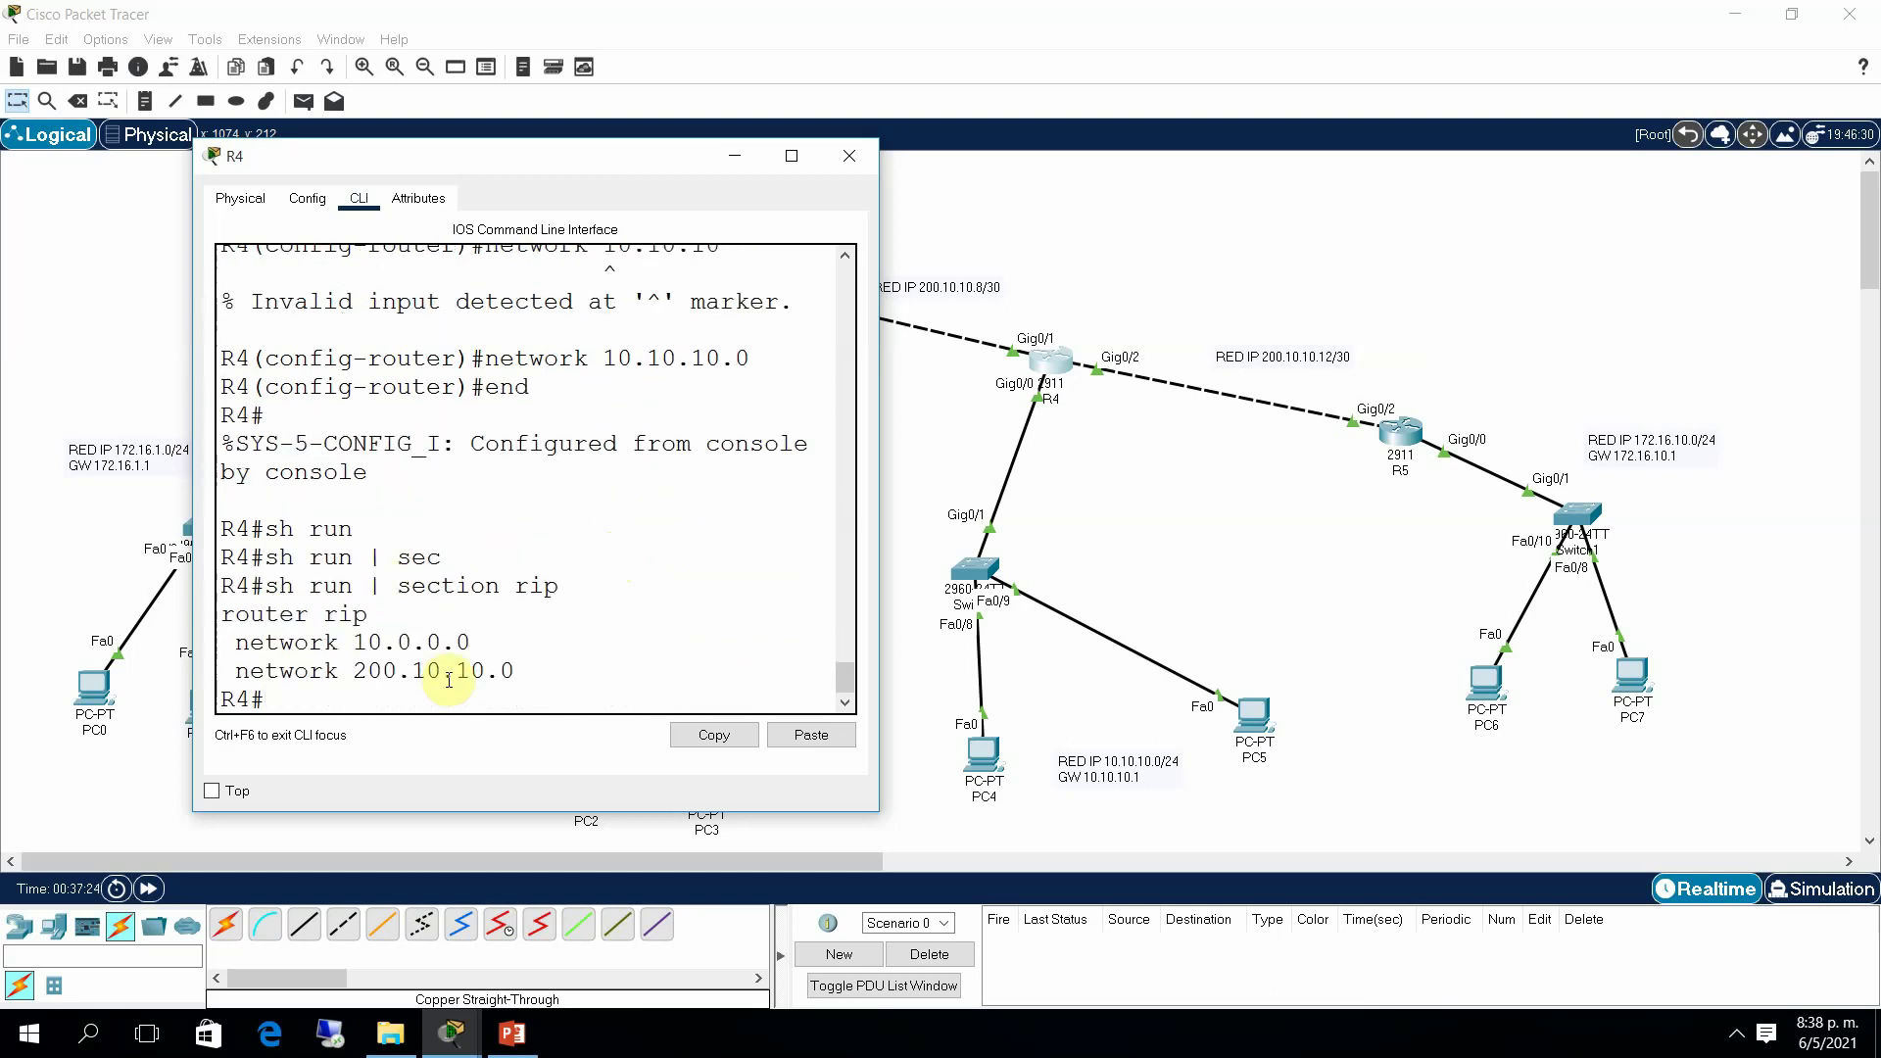
drag(246, 640, 476, 639)
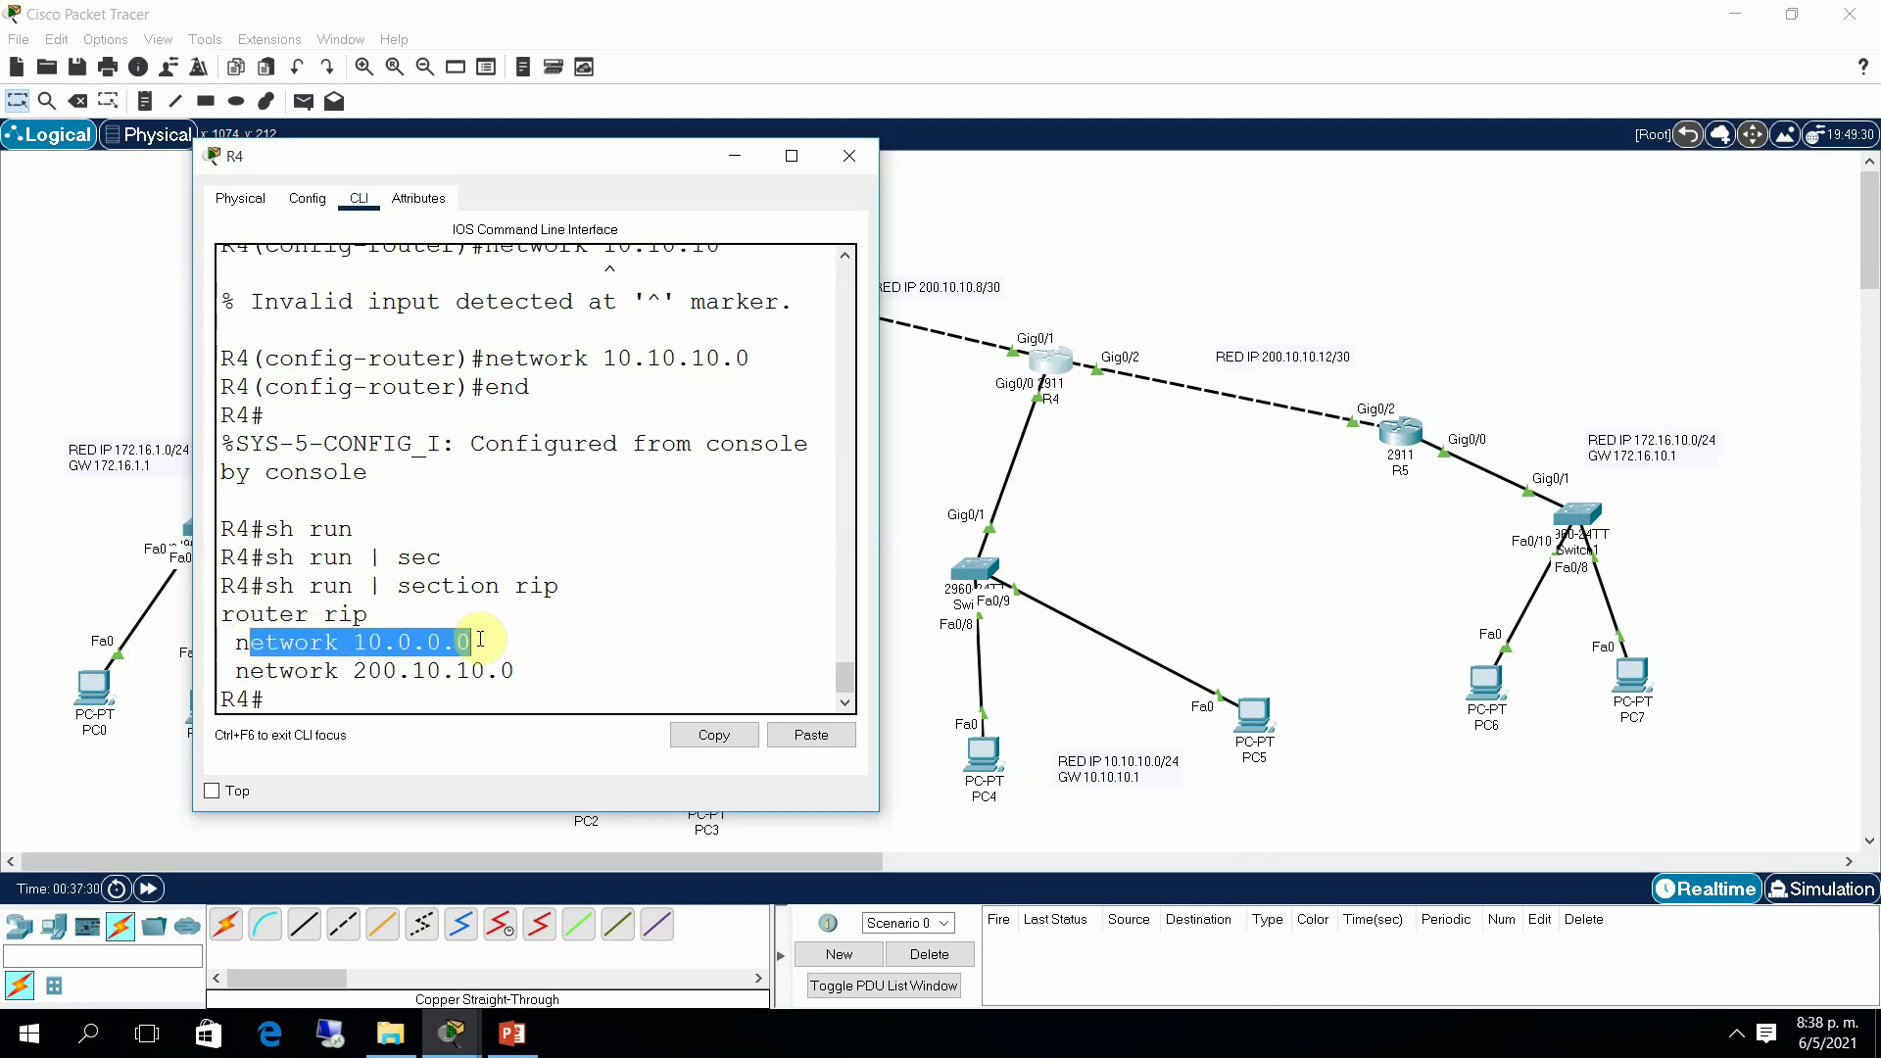
click(481, 638)
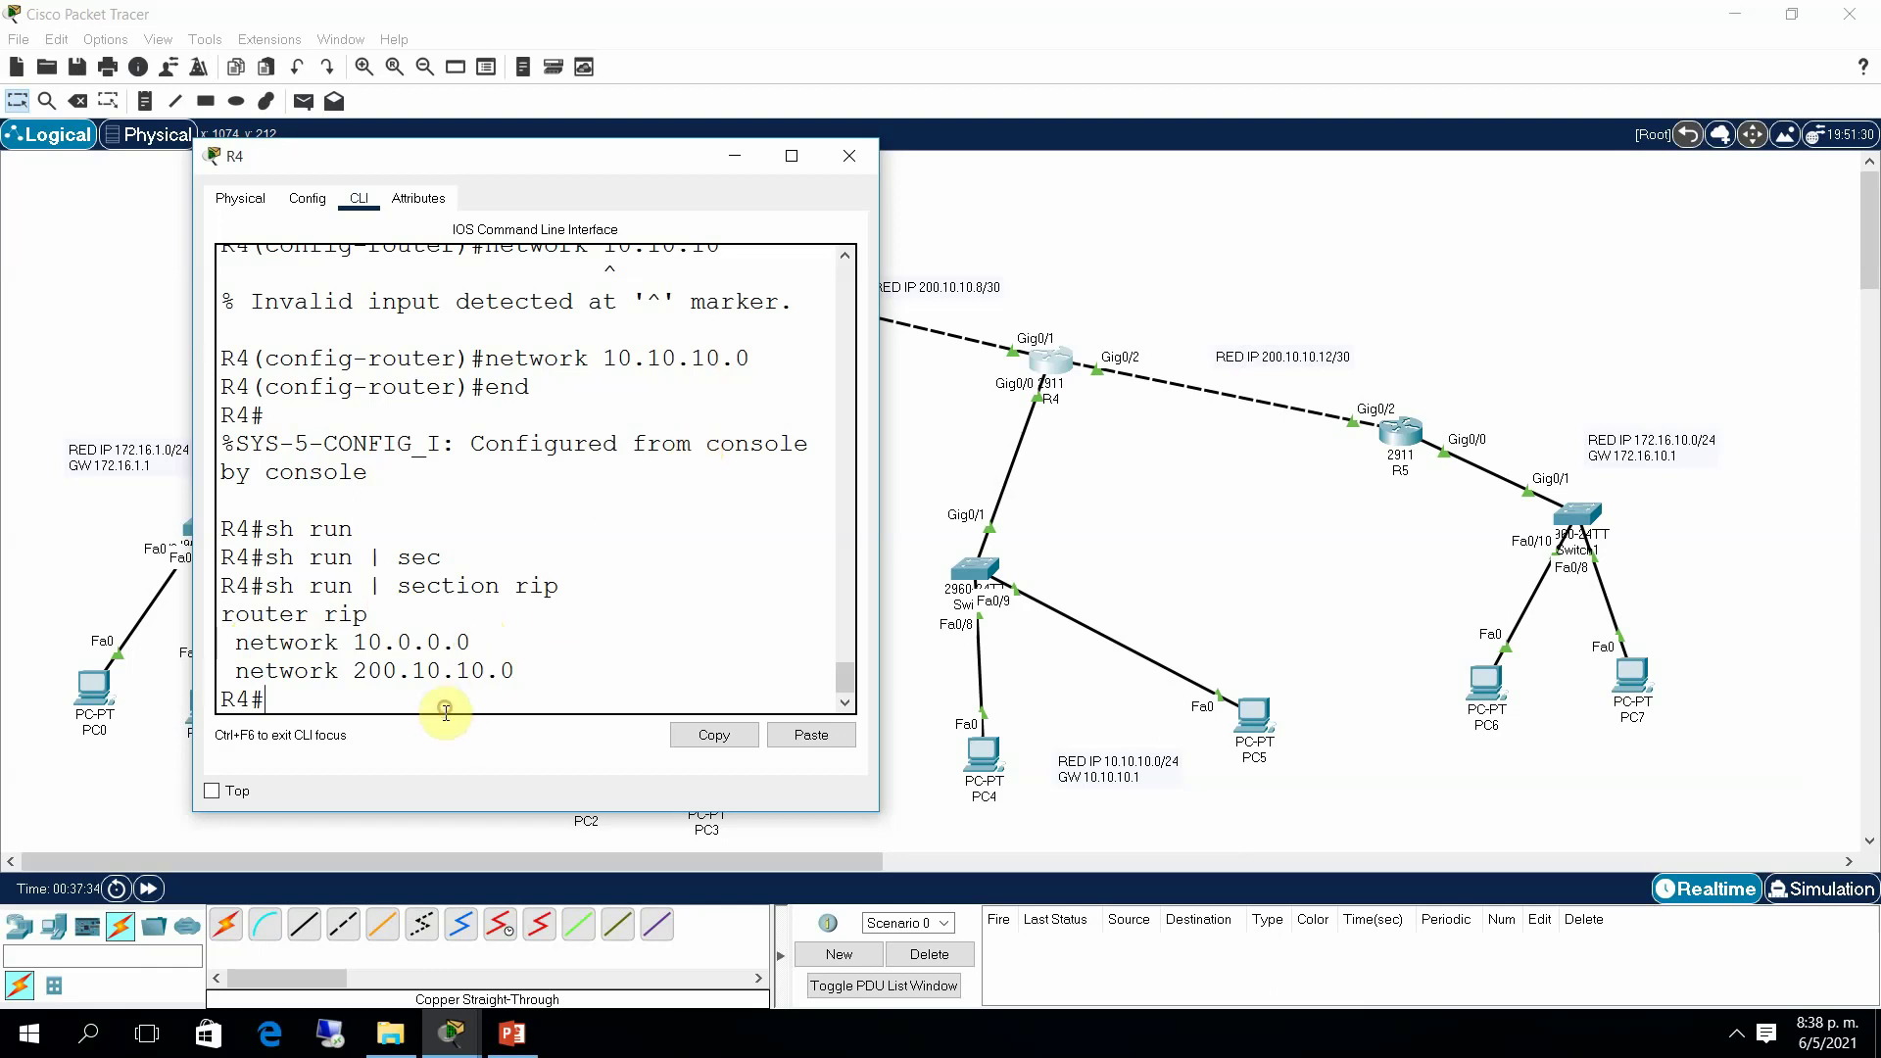
Step: Display R4's full IP routing table in a maximized window and examine the RIP route to 172.16.0.0/16
text(sh ip route)
key(Return)
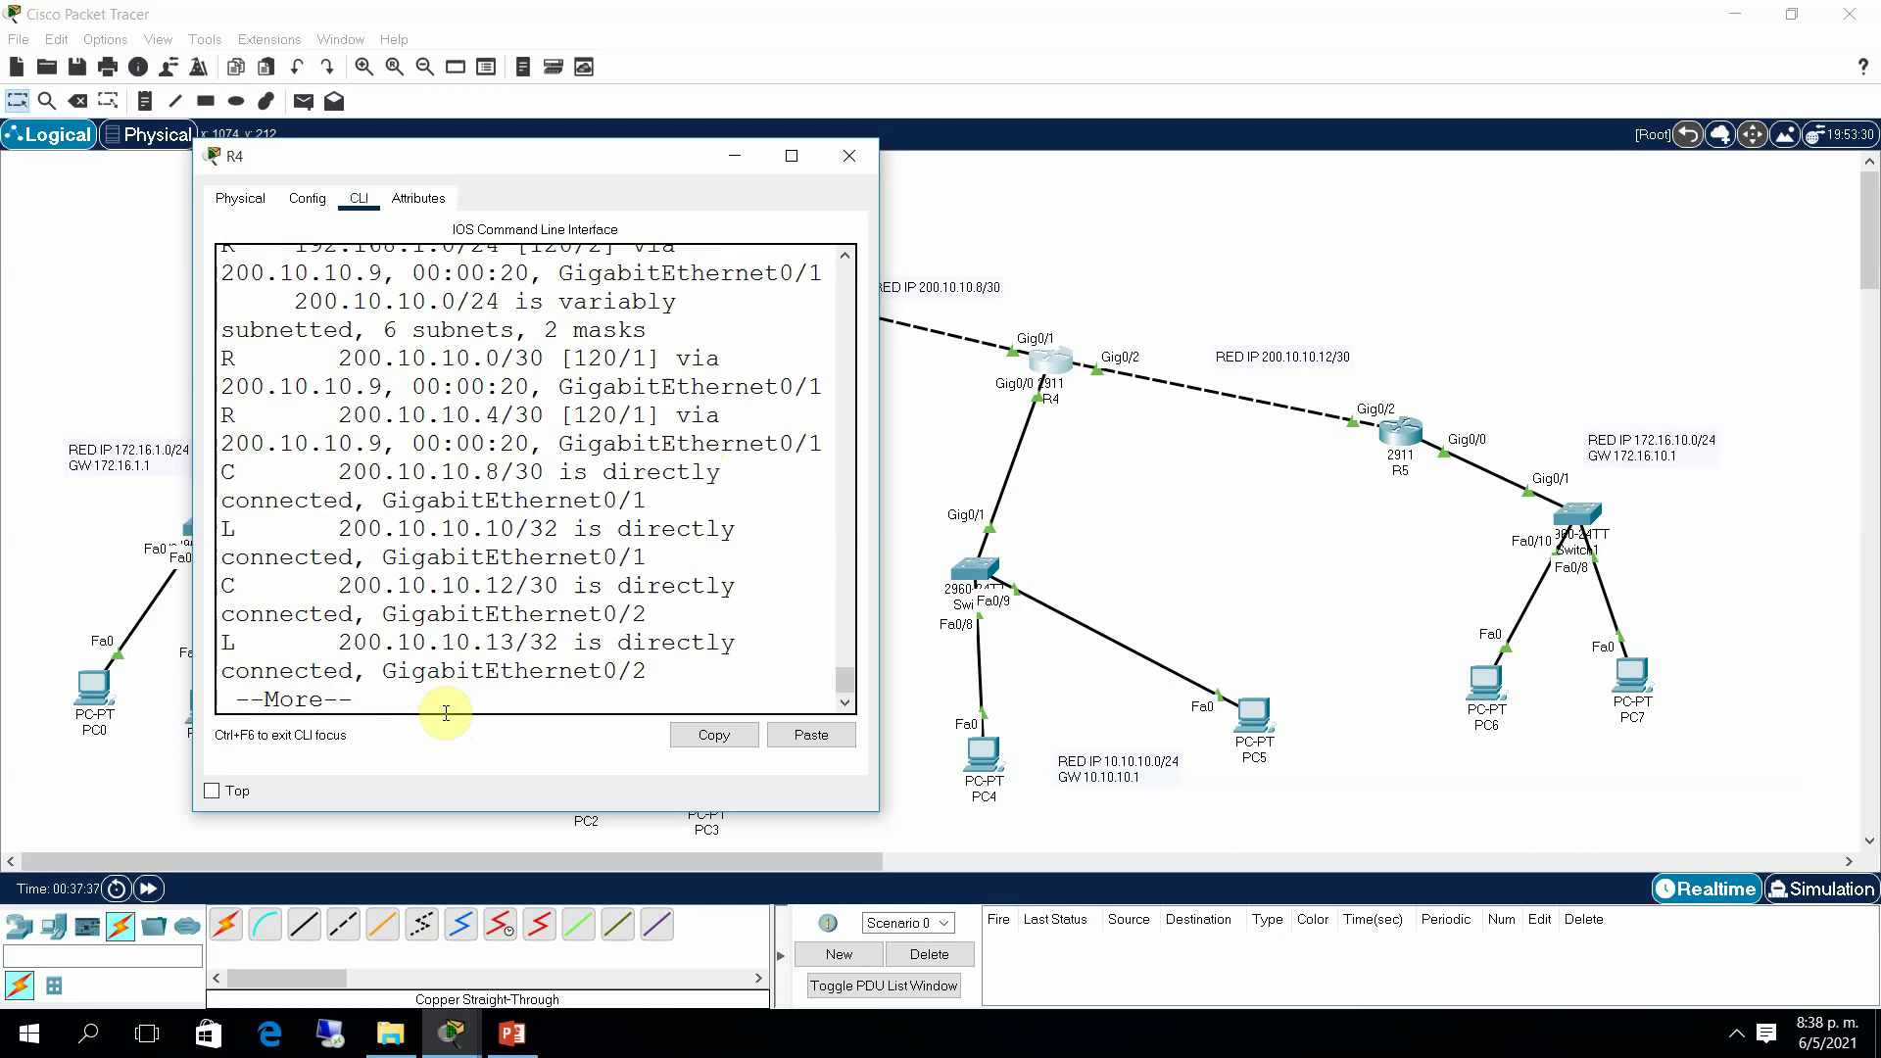
click(791, 155)
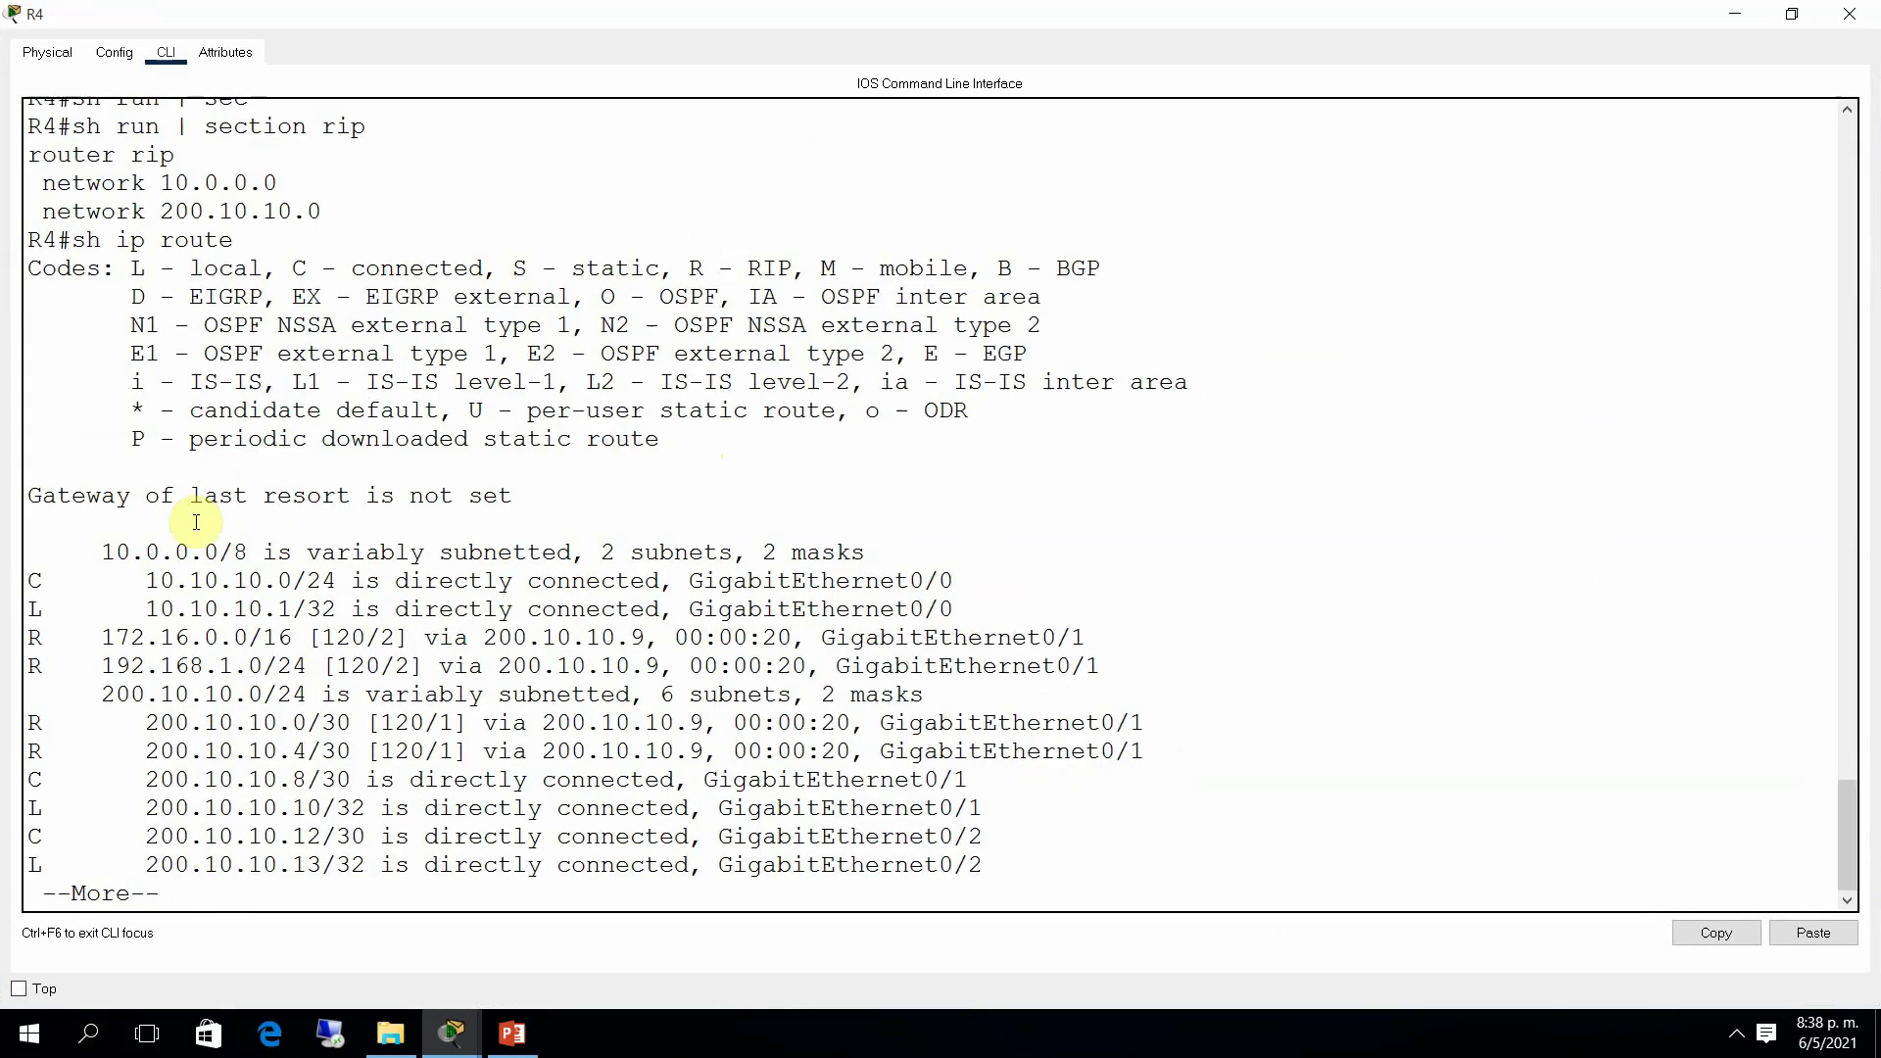
drag(23, 639, 400, 642)
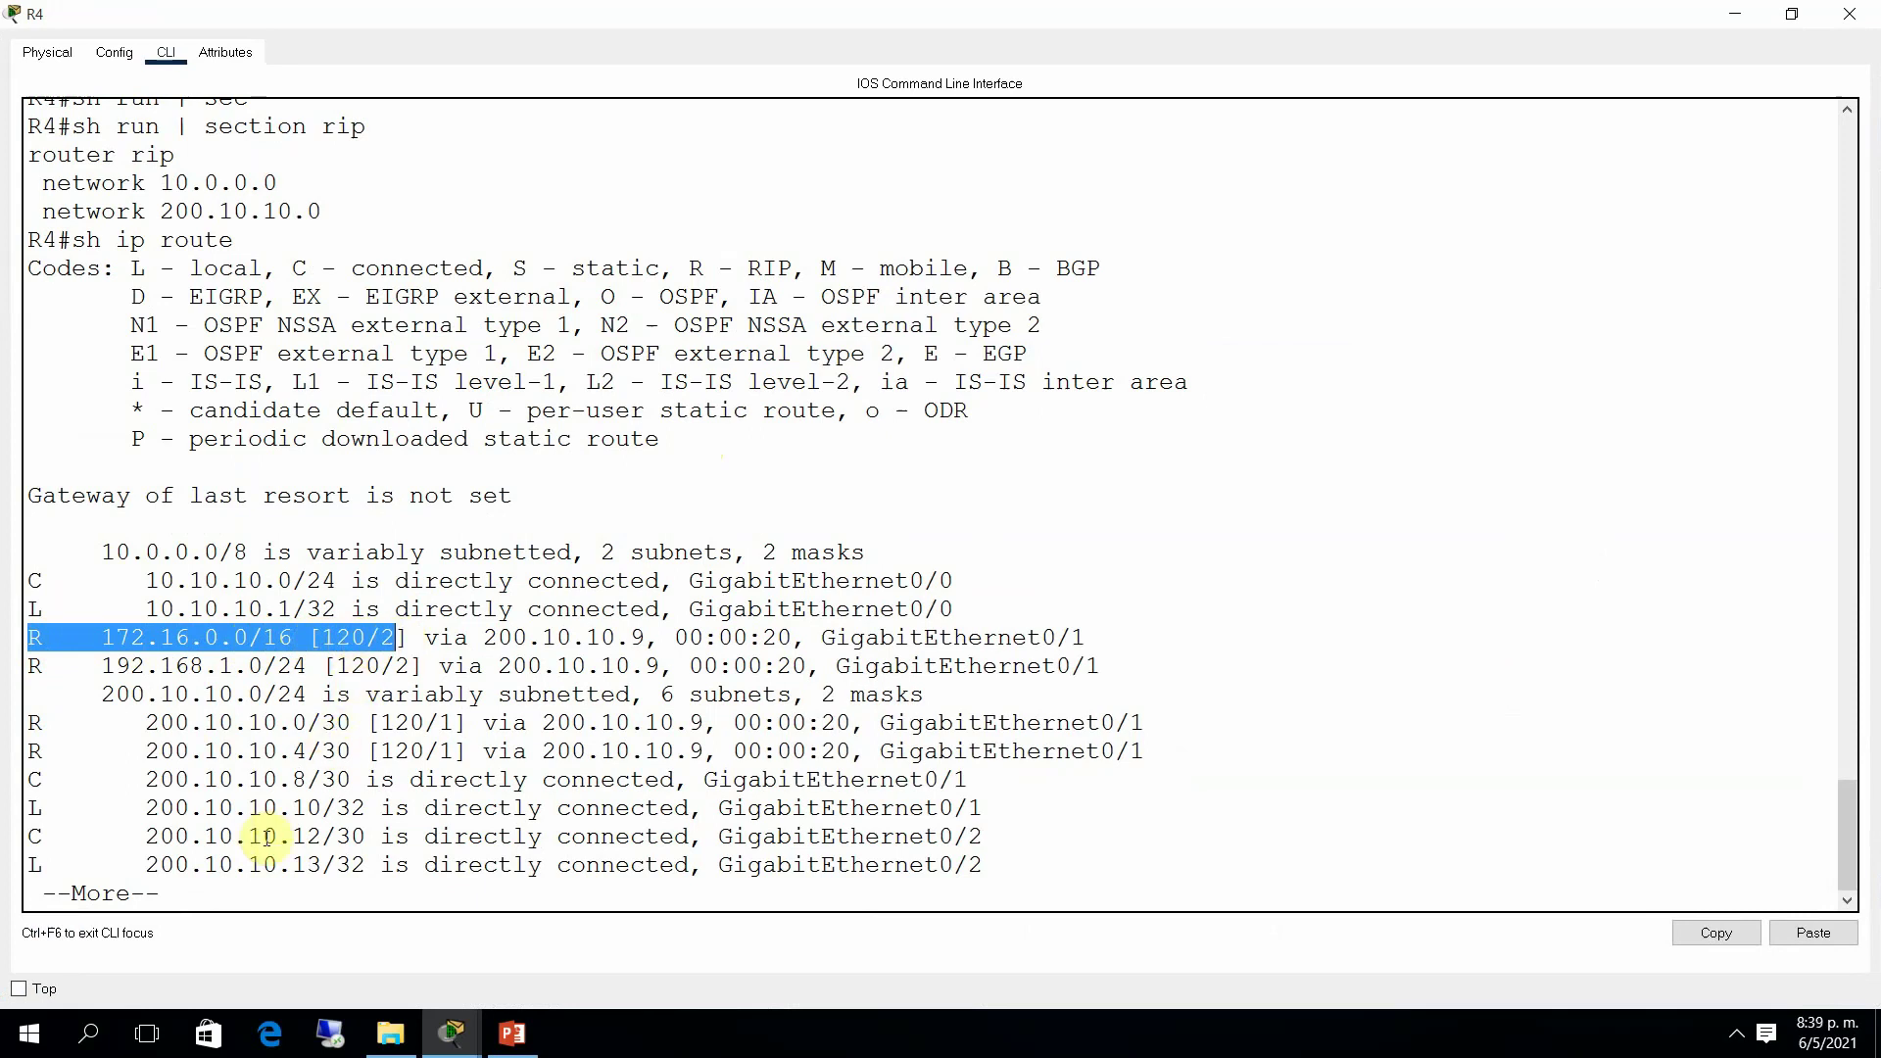
click(241, 894)
key(space)
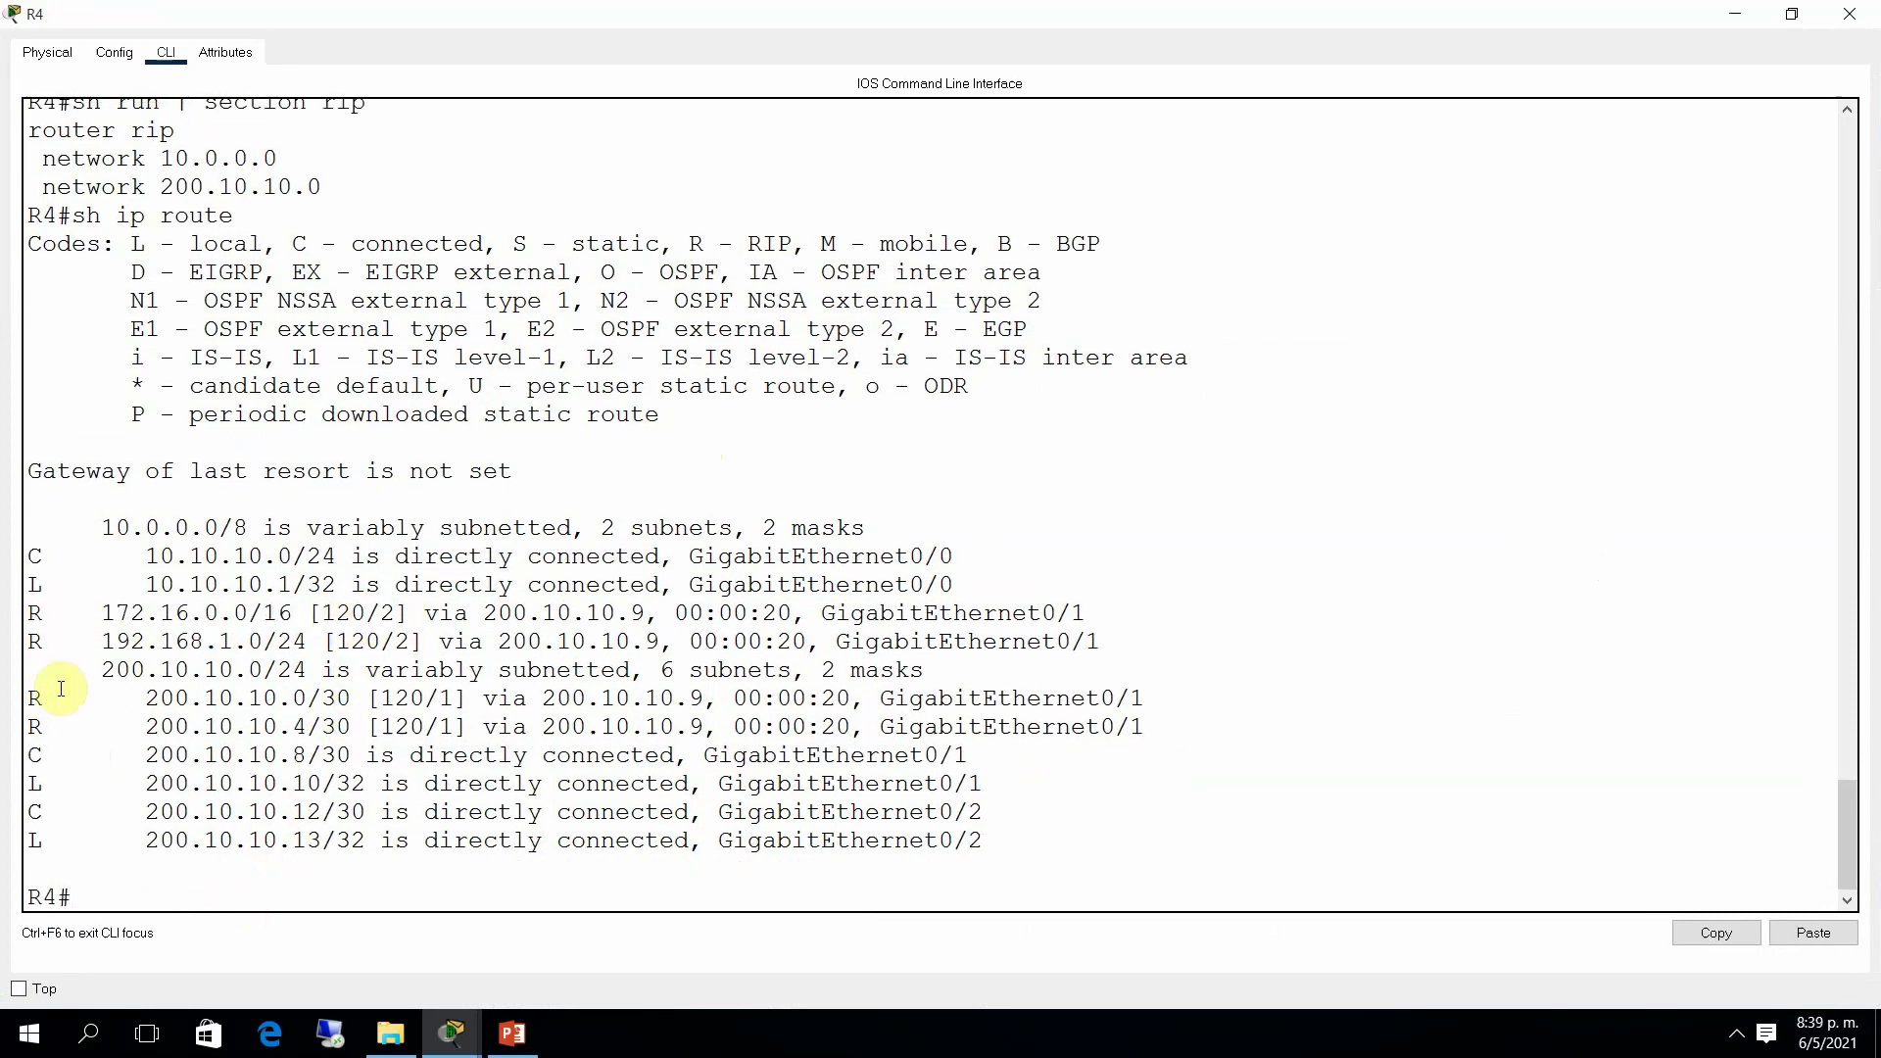
Step: Examine the RIP route to 192.168.1.0/24 and its next hop in R4's routing table
drag(27, 643, 436, 647)
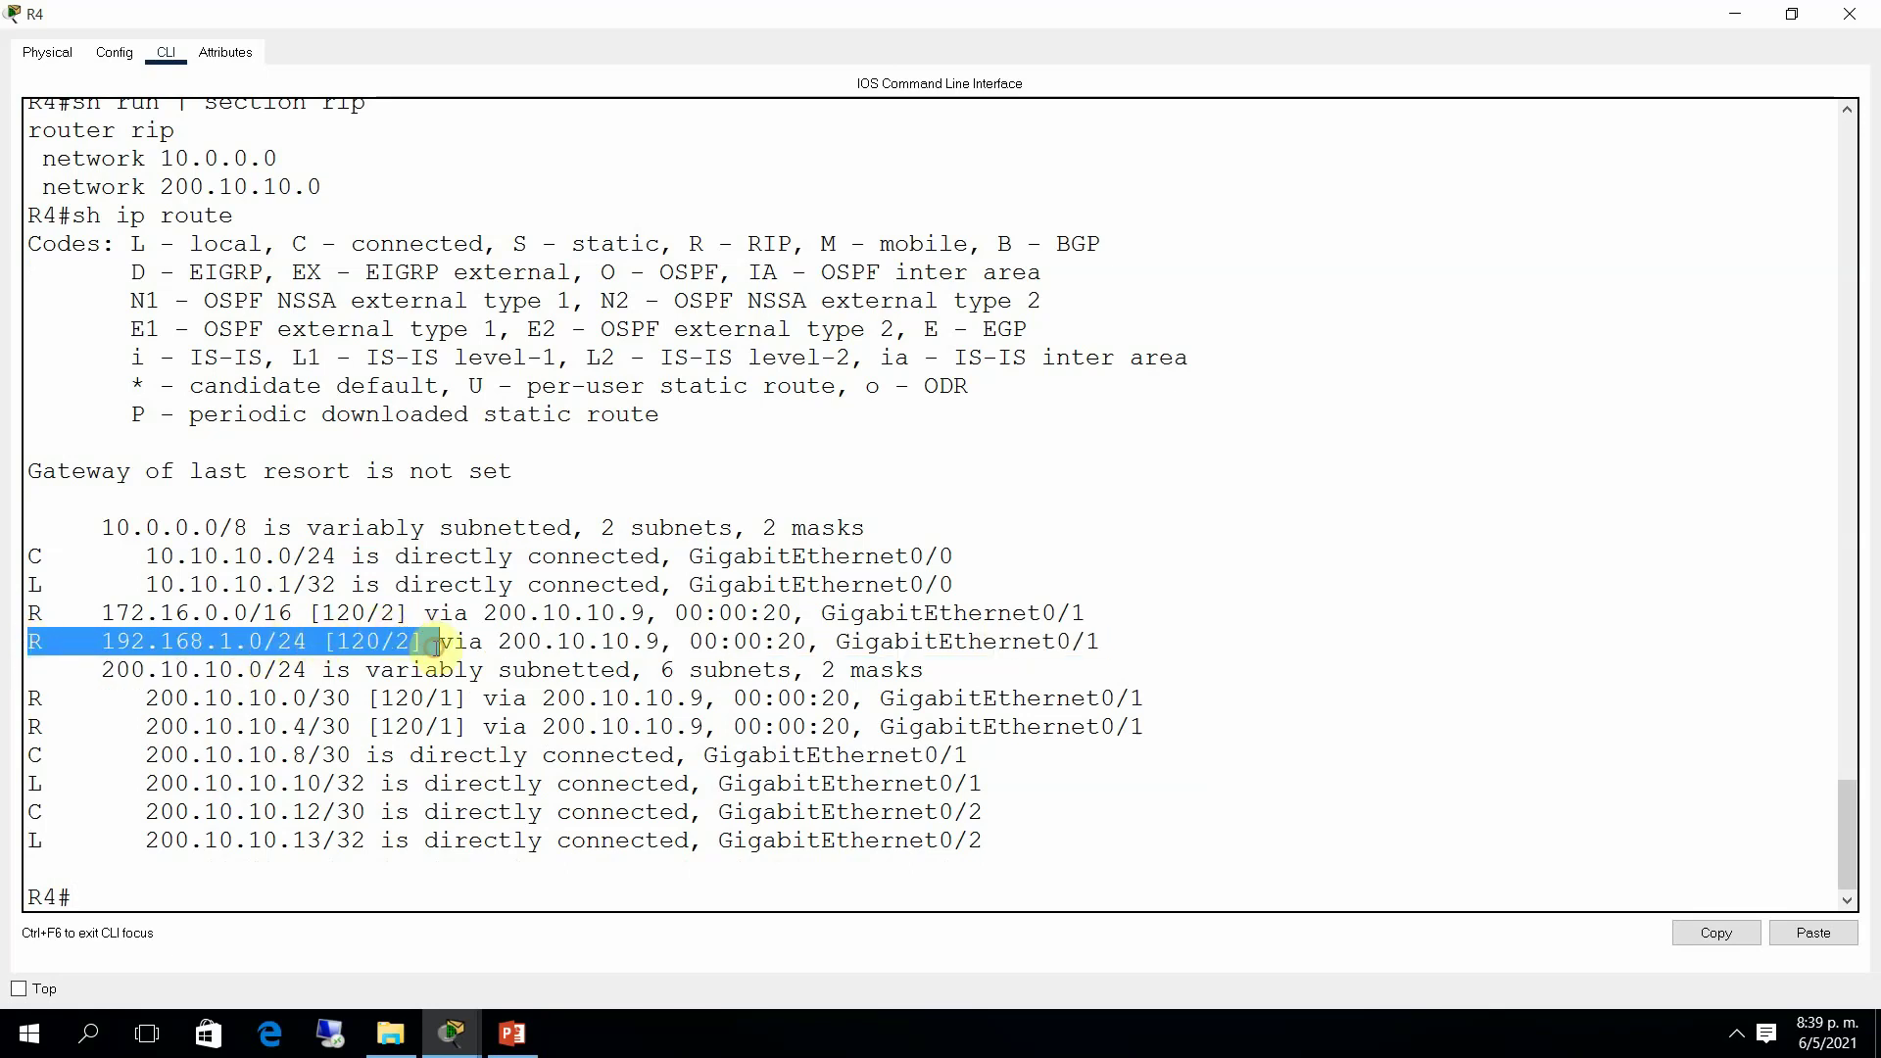
click(436, 647)
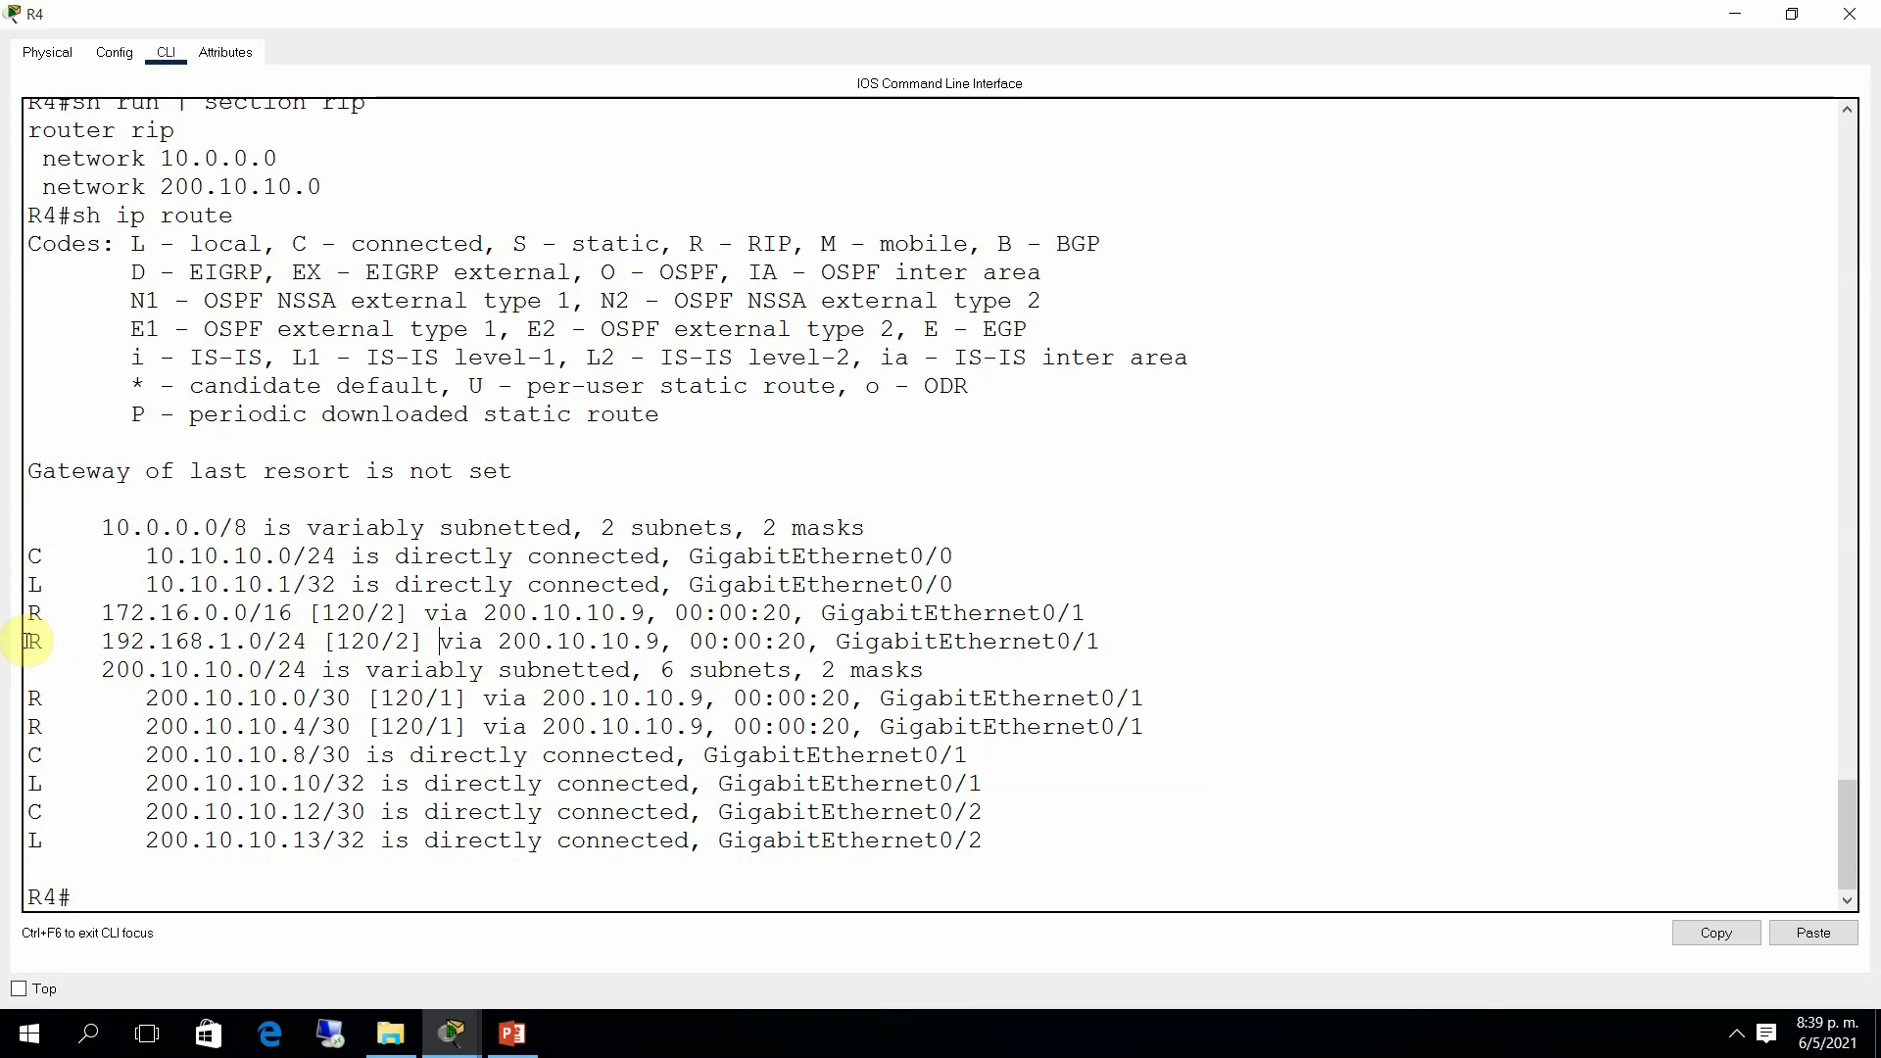
drag(27, 643, 889, 662)
click(893, 663)
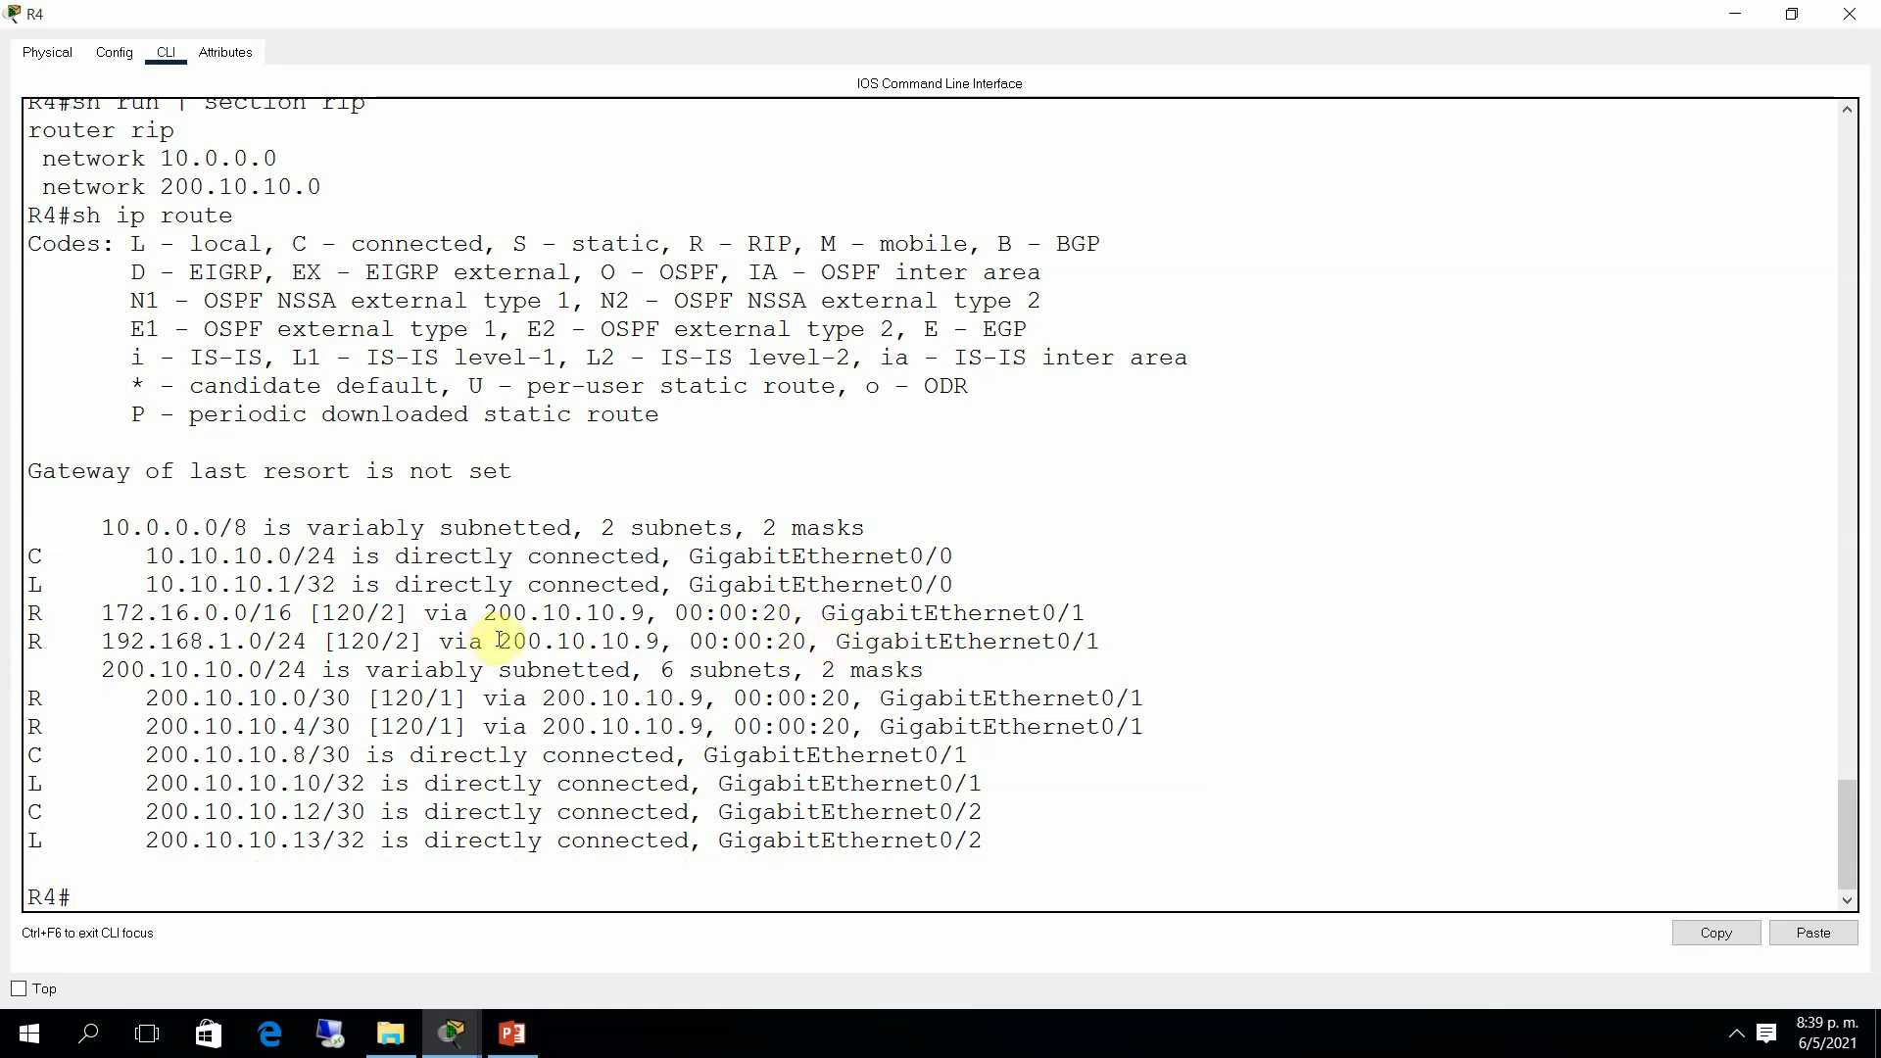
drag(501, 641, 629, 669)
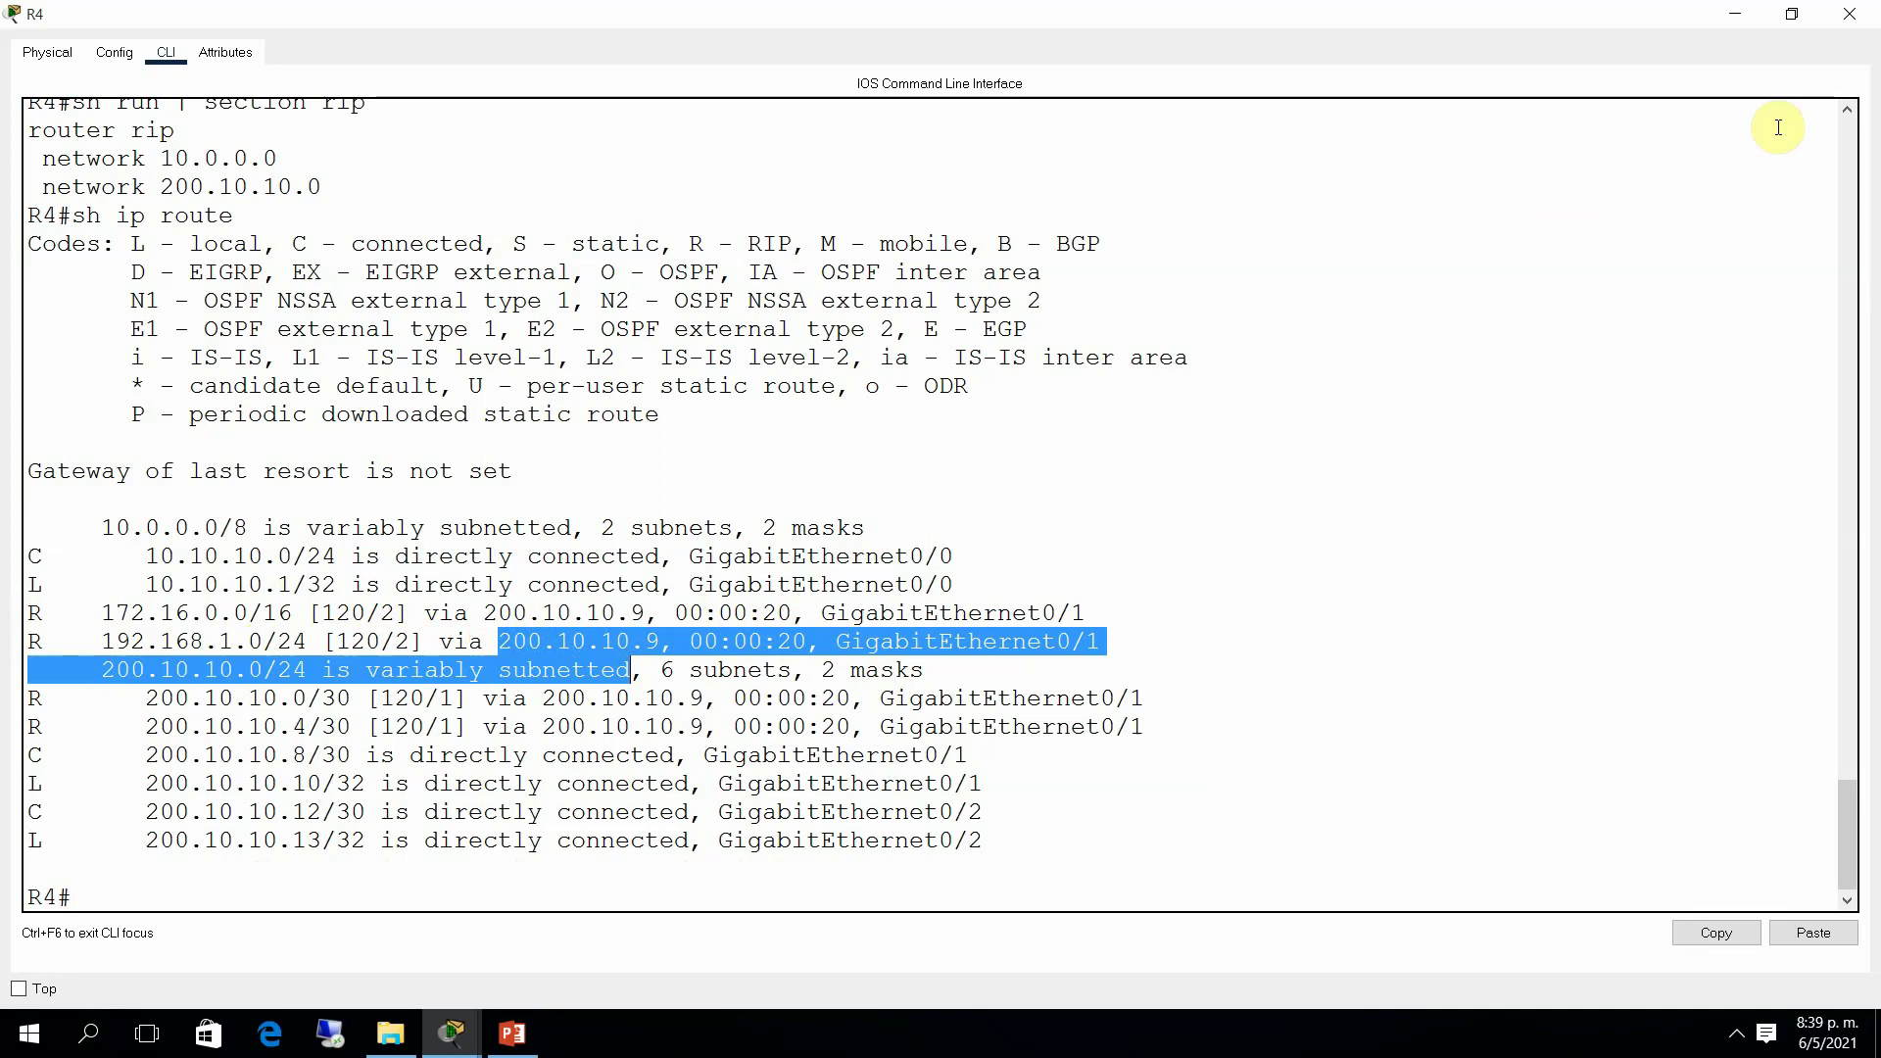
Step: Close R4's window and start a console session on R5
click(1849, 13)
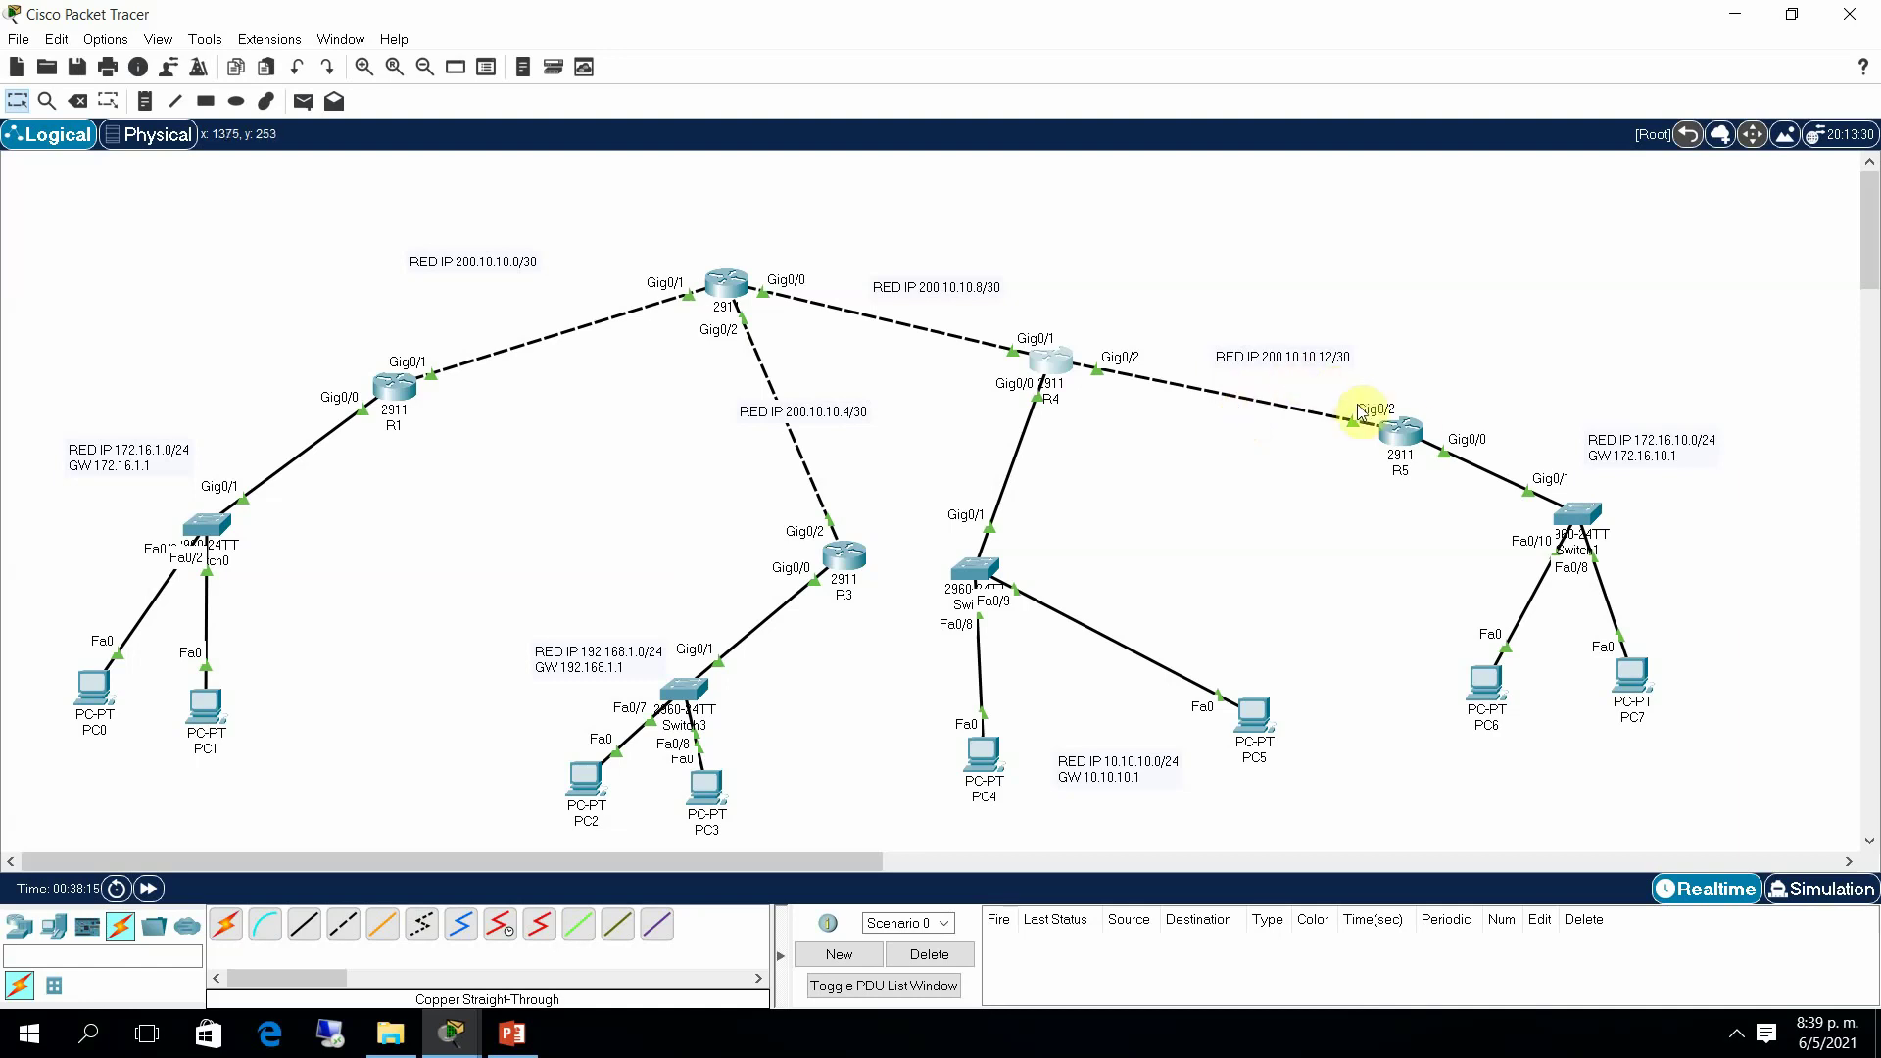
click(1408, 439)
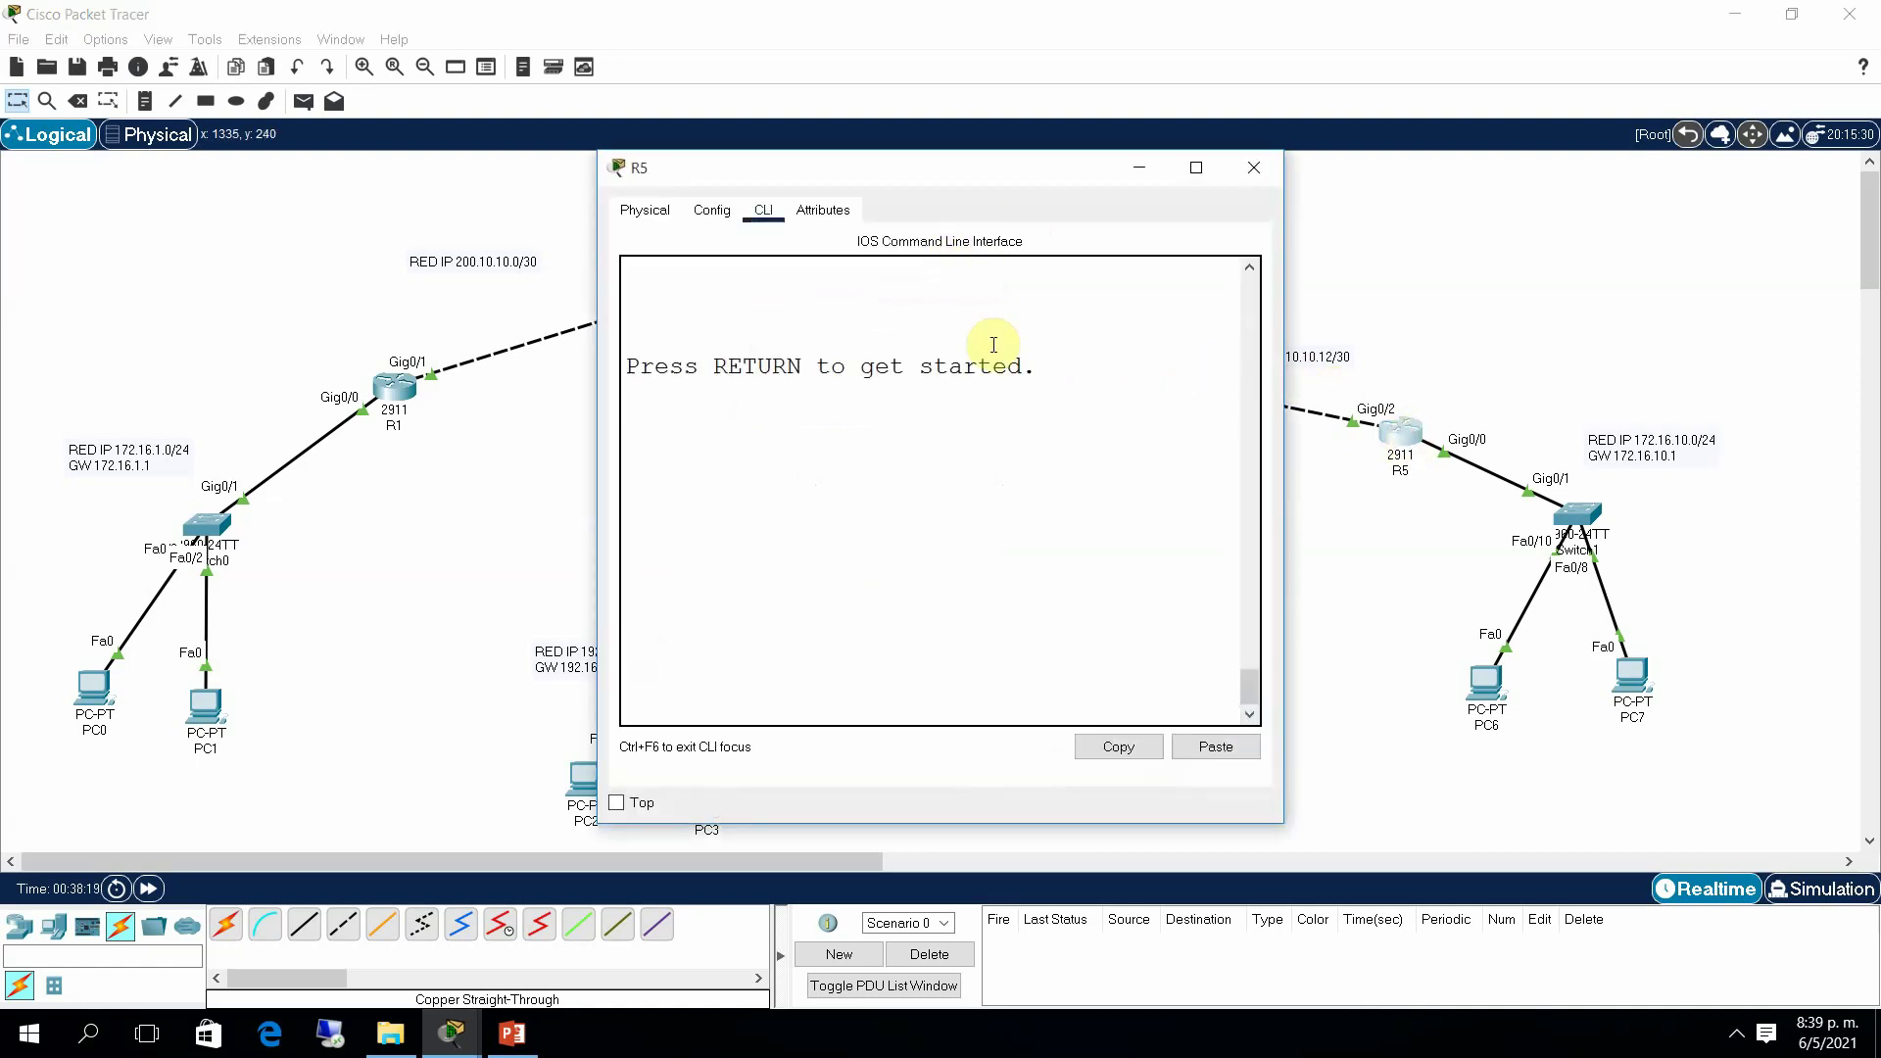
key(Return)
key(Return)
Step: Enter global configuration mode on R5 and start the RIP routing process
text(e)
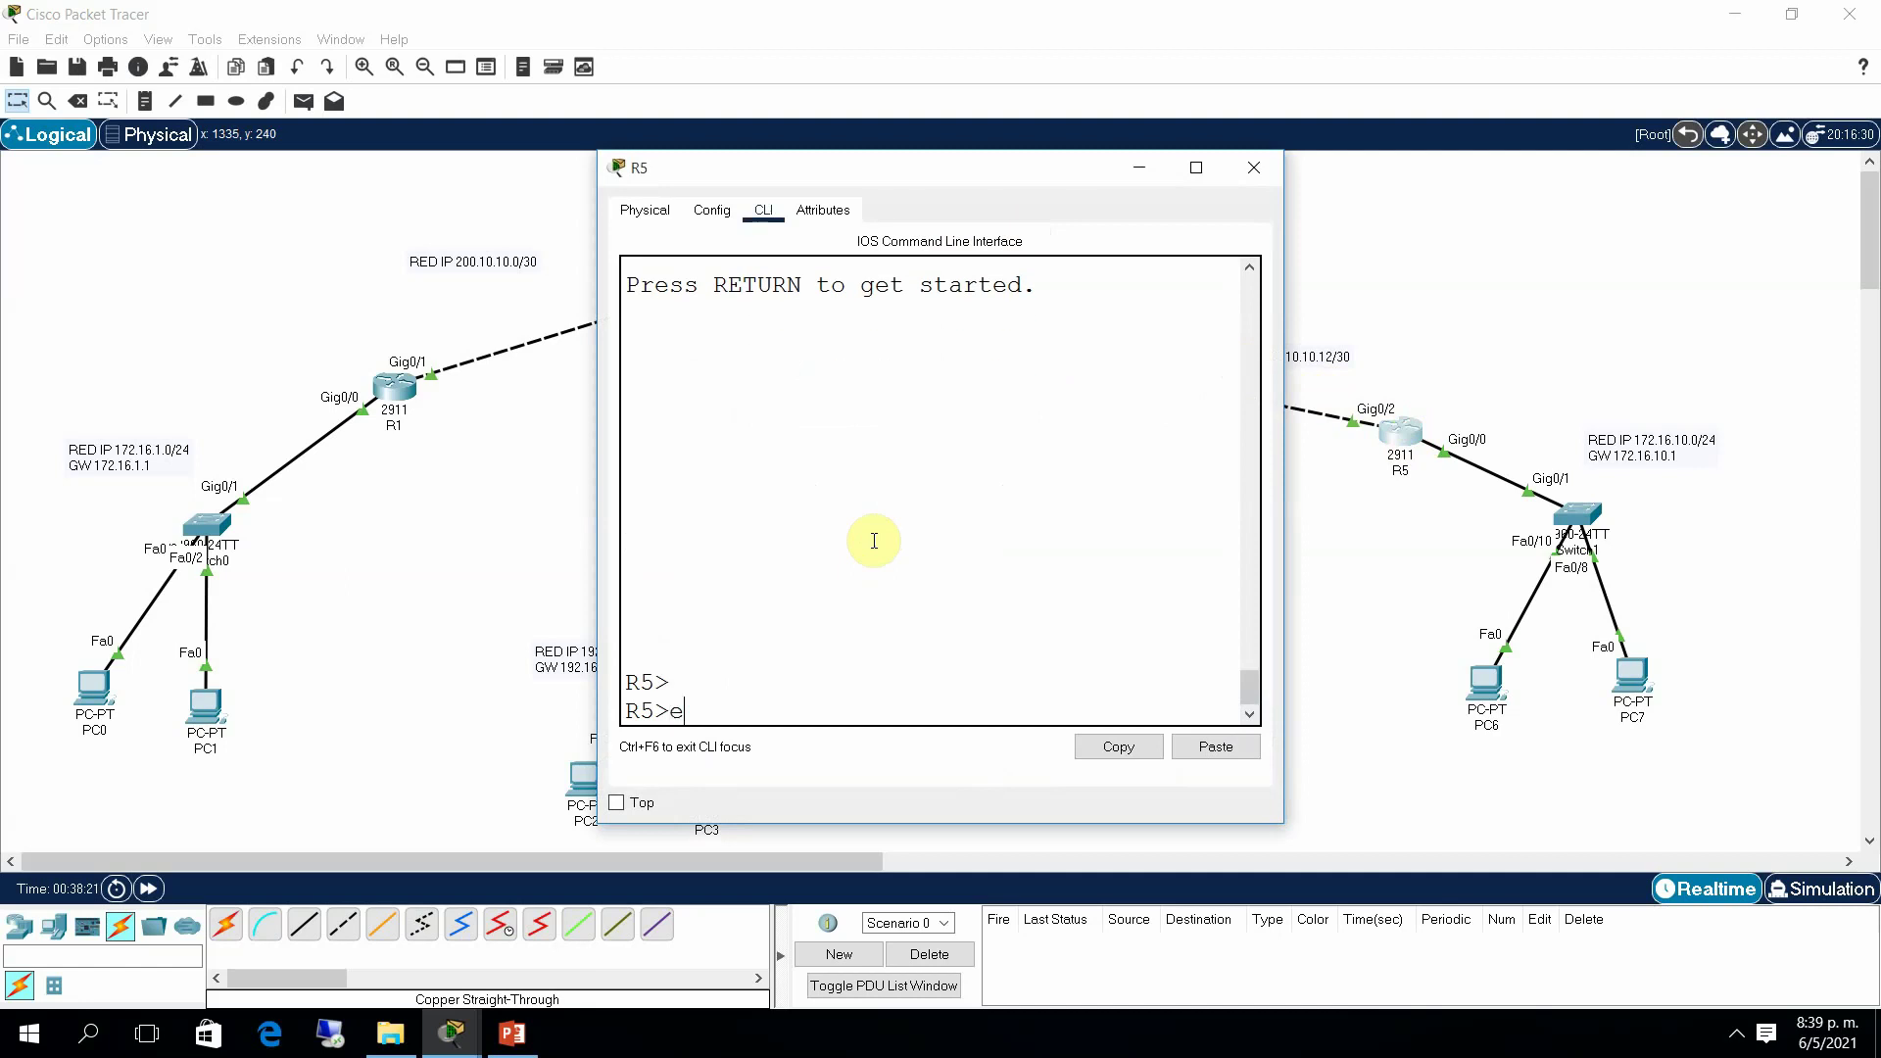
text(na)
key(Return)
text(conf)
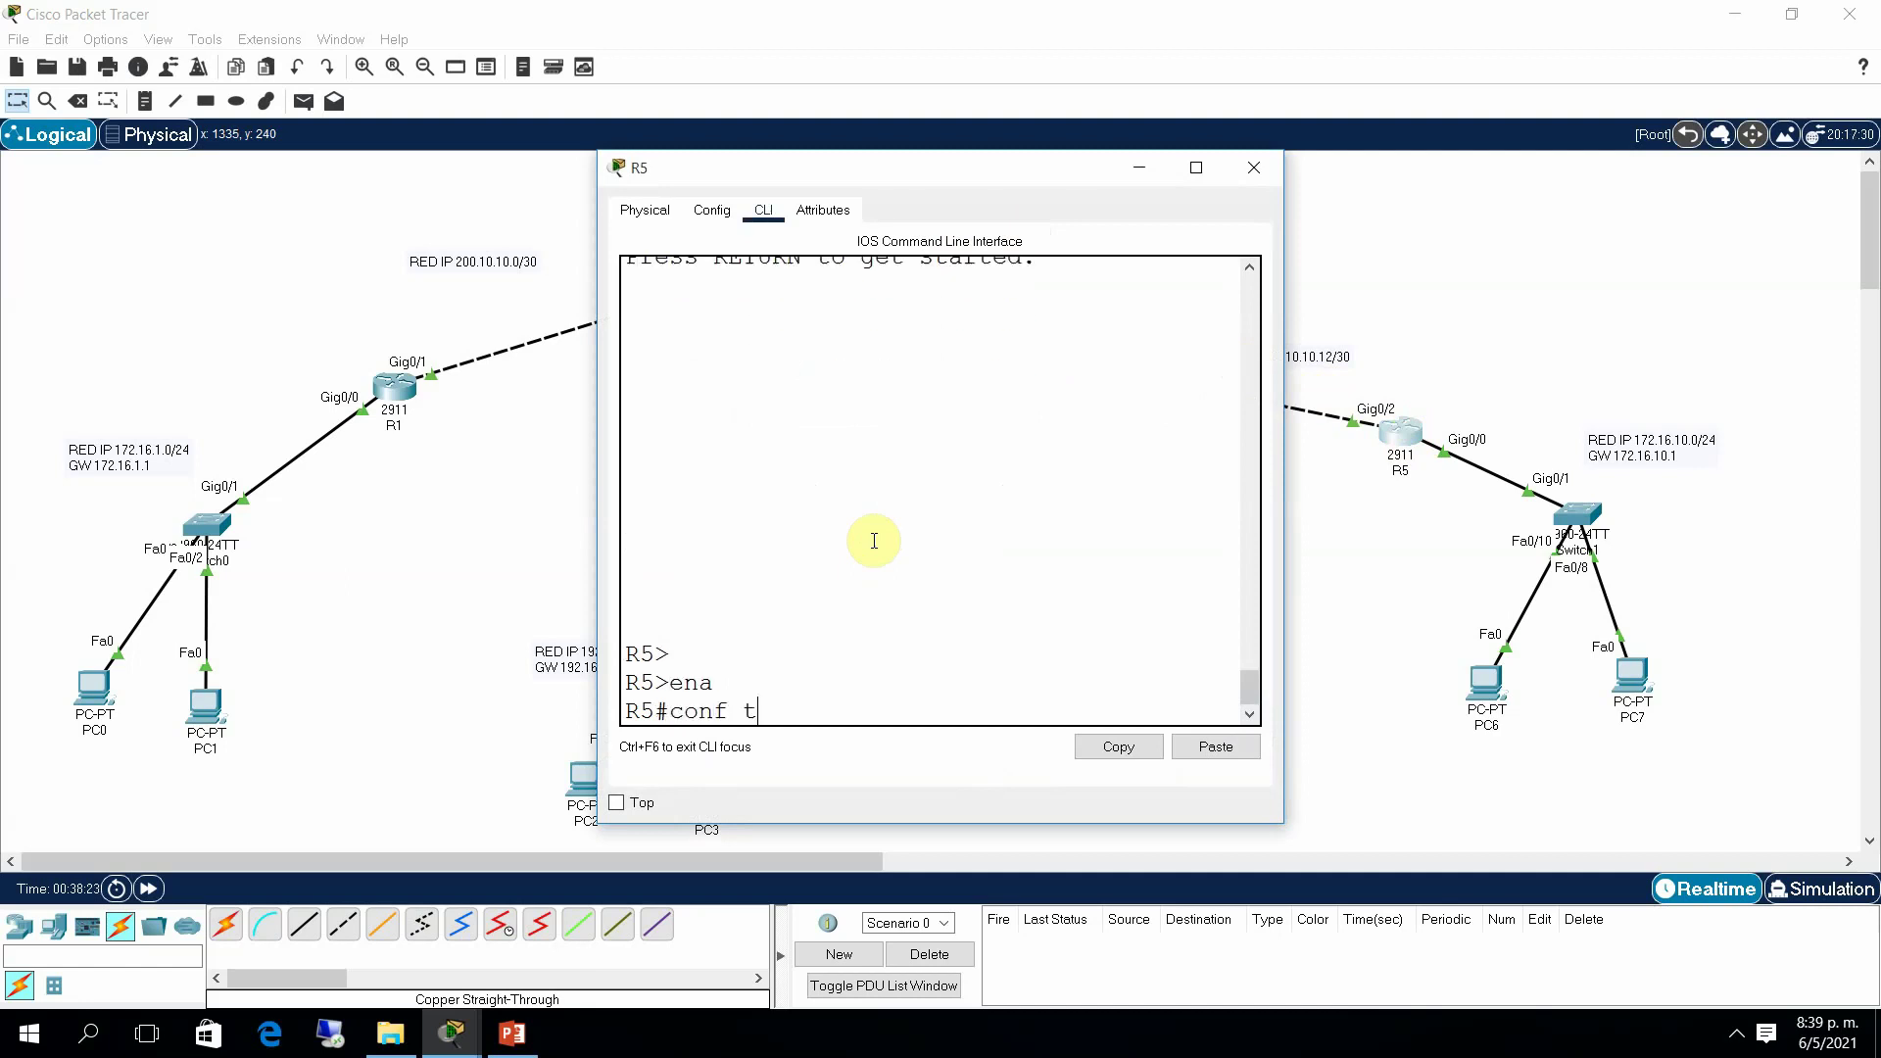
text( t)
key(Return)
text(rut)
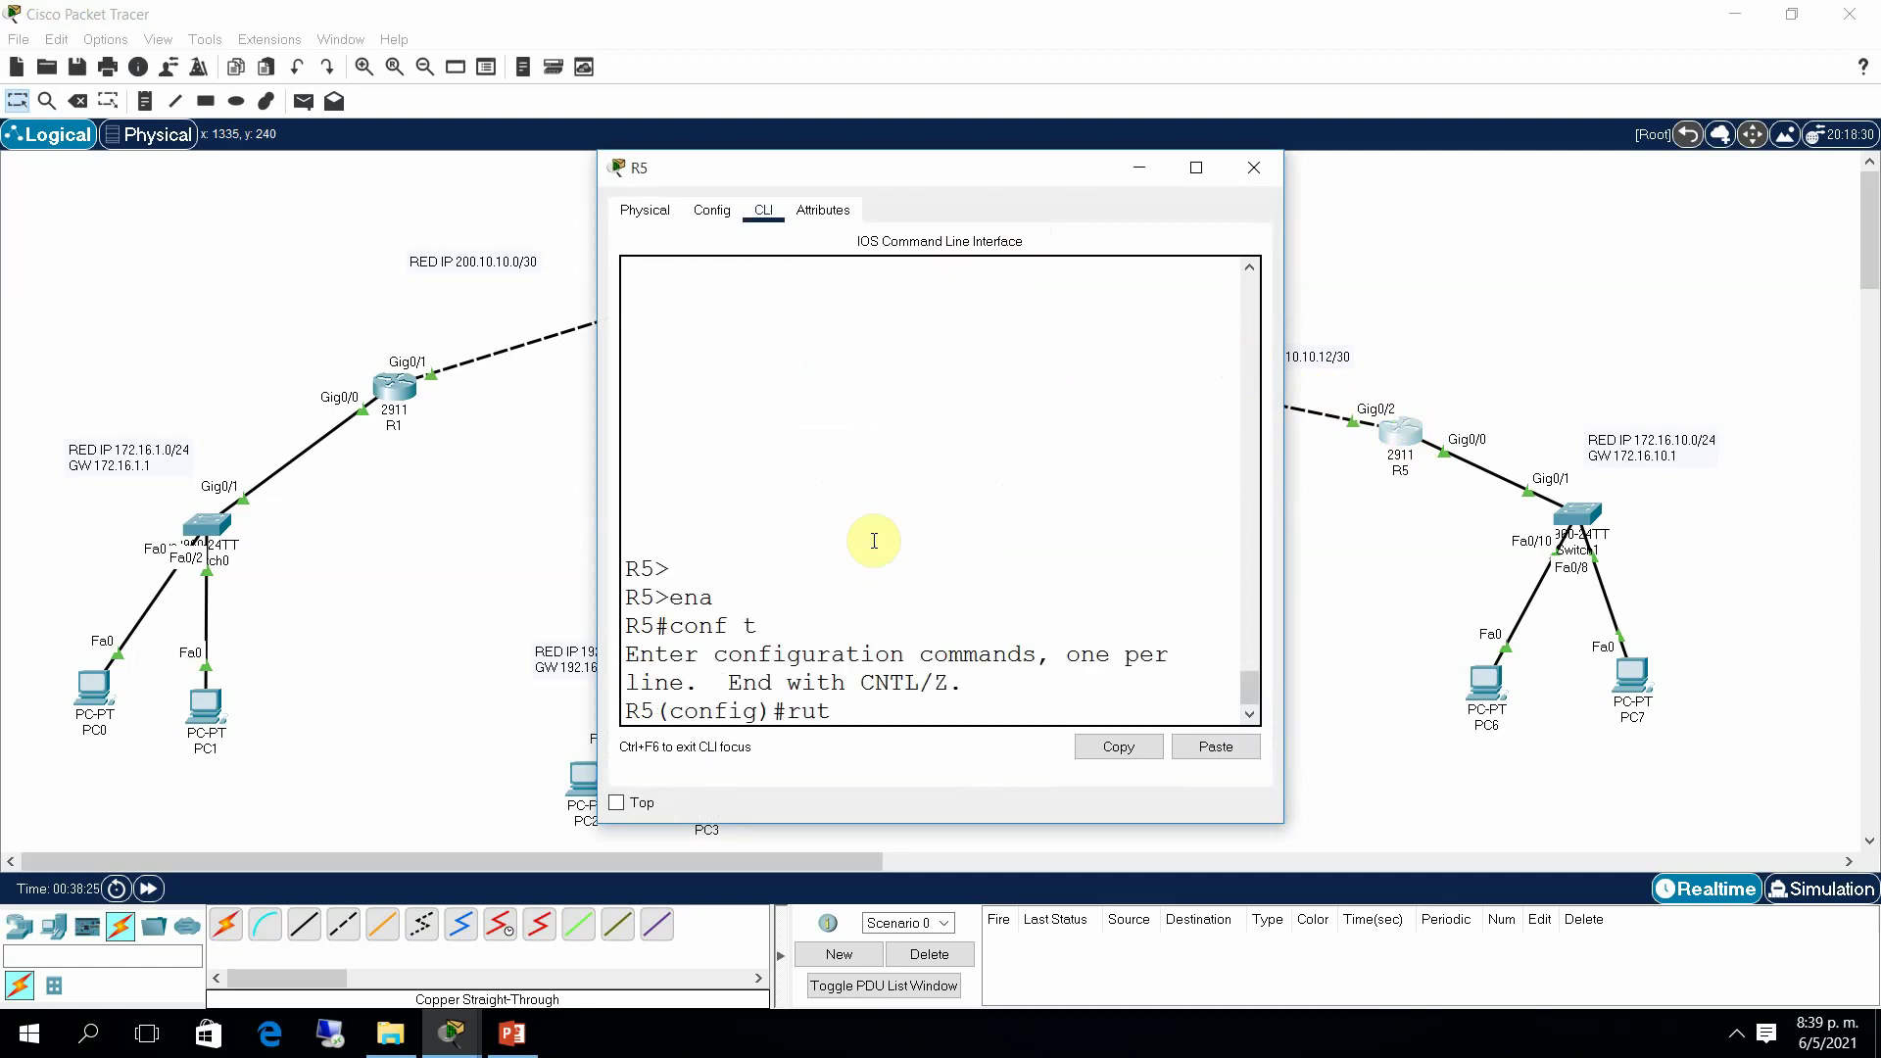
key(BackSpace)
key(BackSpace)
text(outer rip)
key(Return)
Step: Add network 200.10.10.0 to R5's RIP process
text(net)
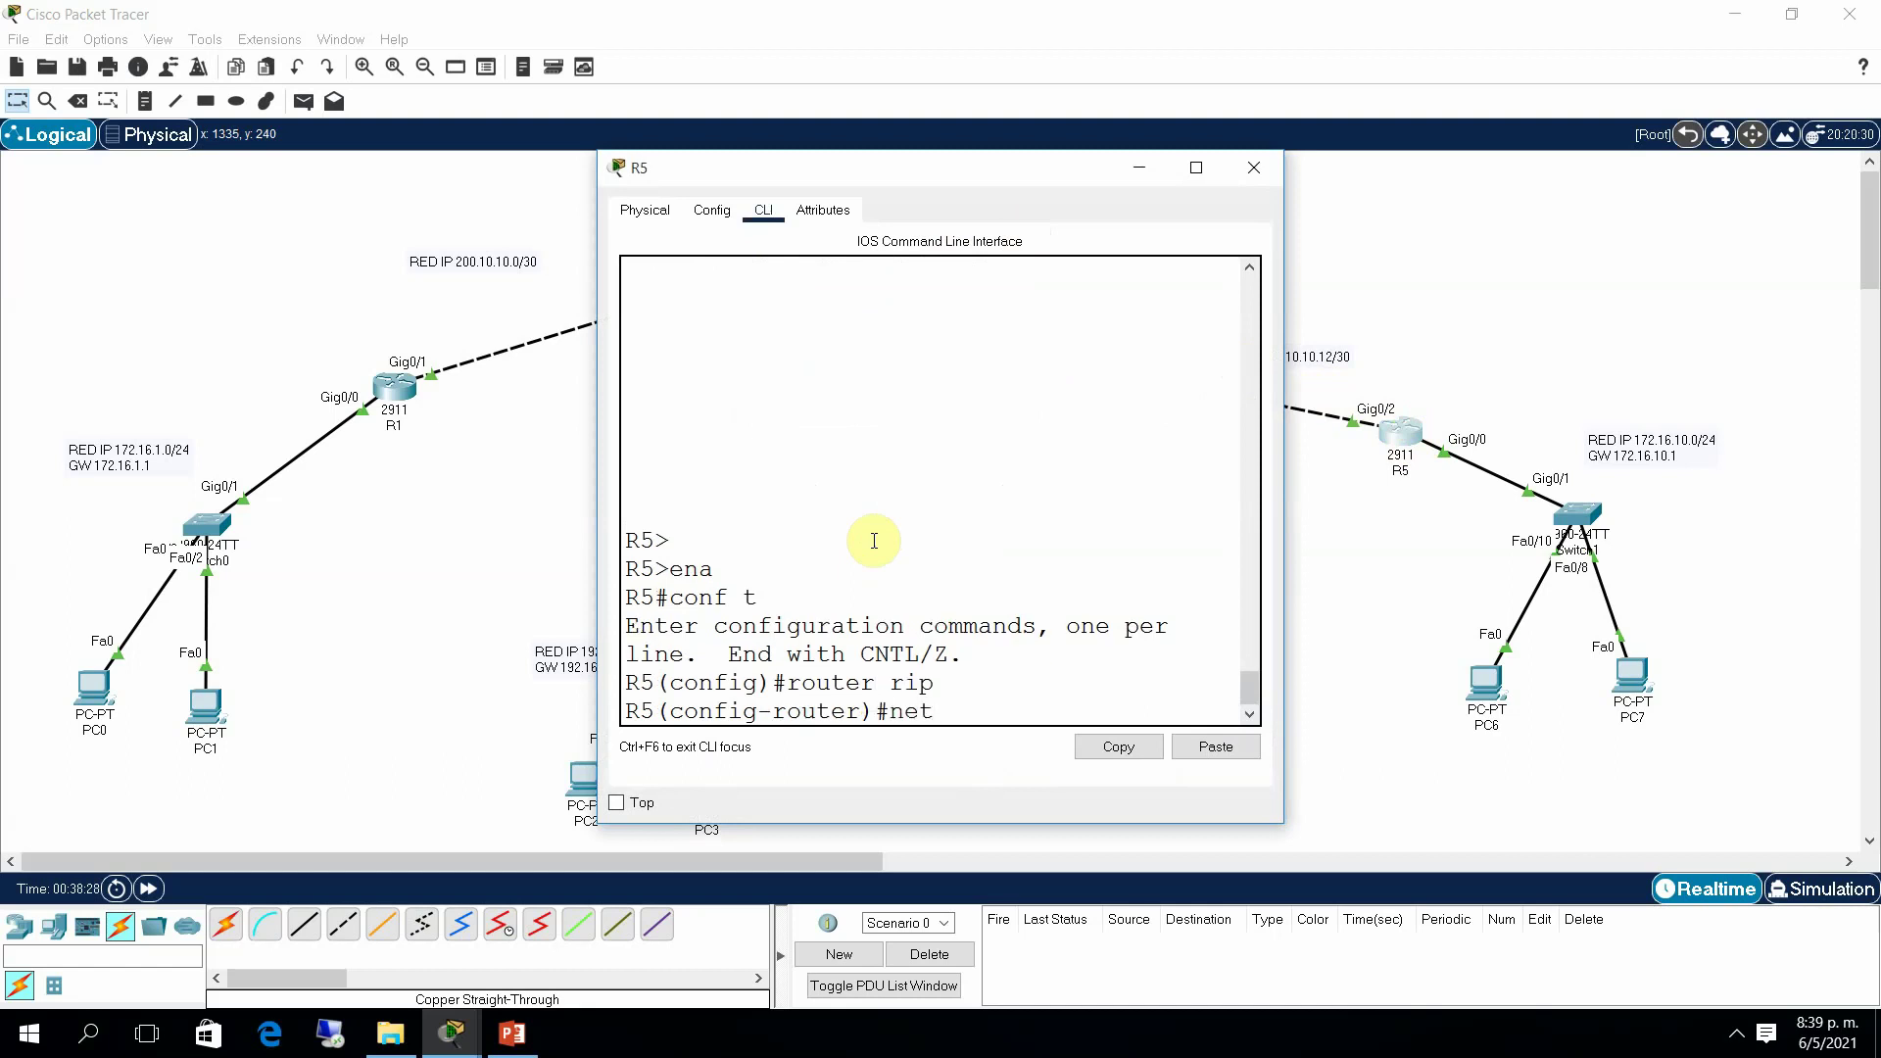
key(Tab)
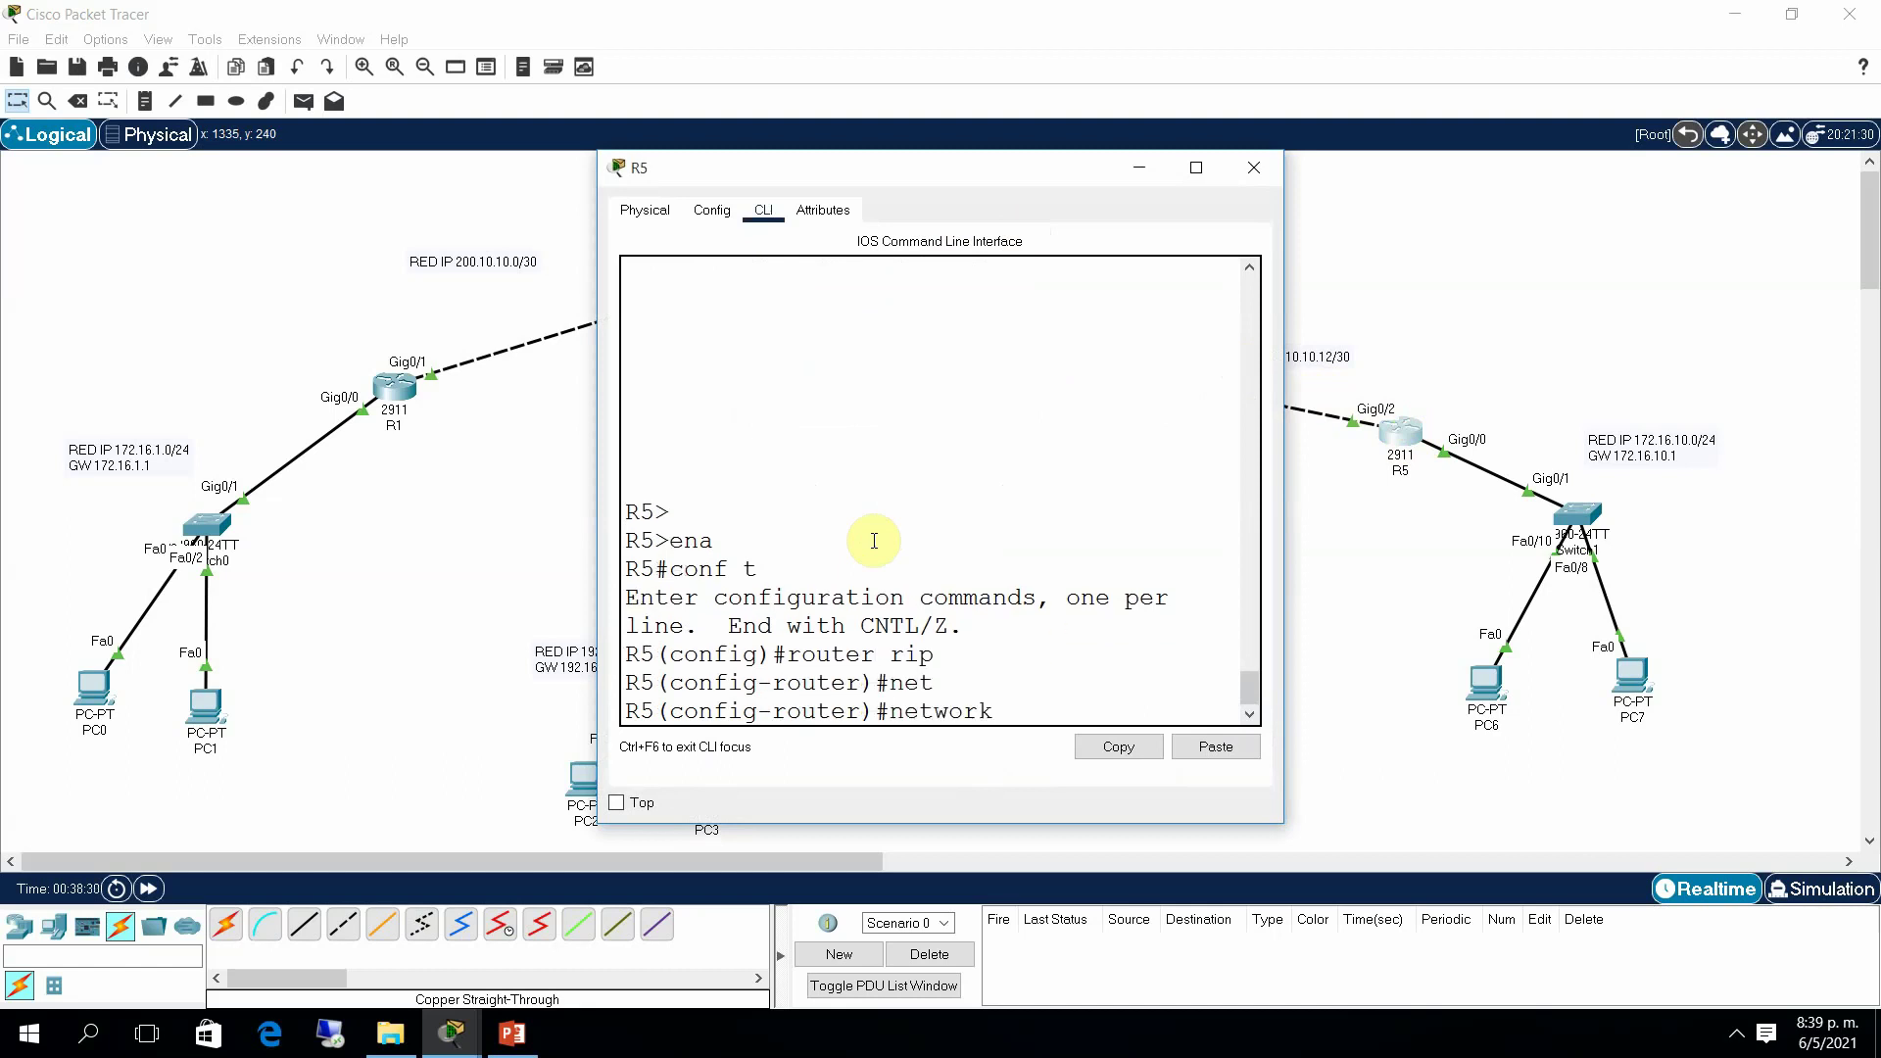
text(200.)
text(.10.0)
key(Return)
Step: Add network 172.16.10.0 to R5's RIP process and return to privileged mode
text(net)
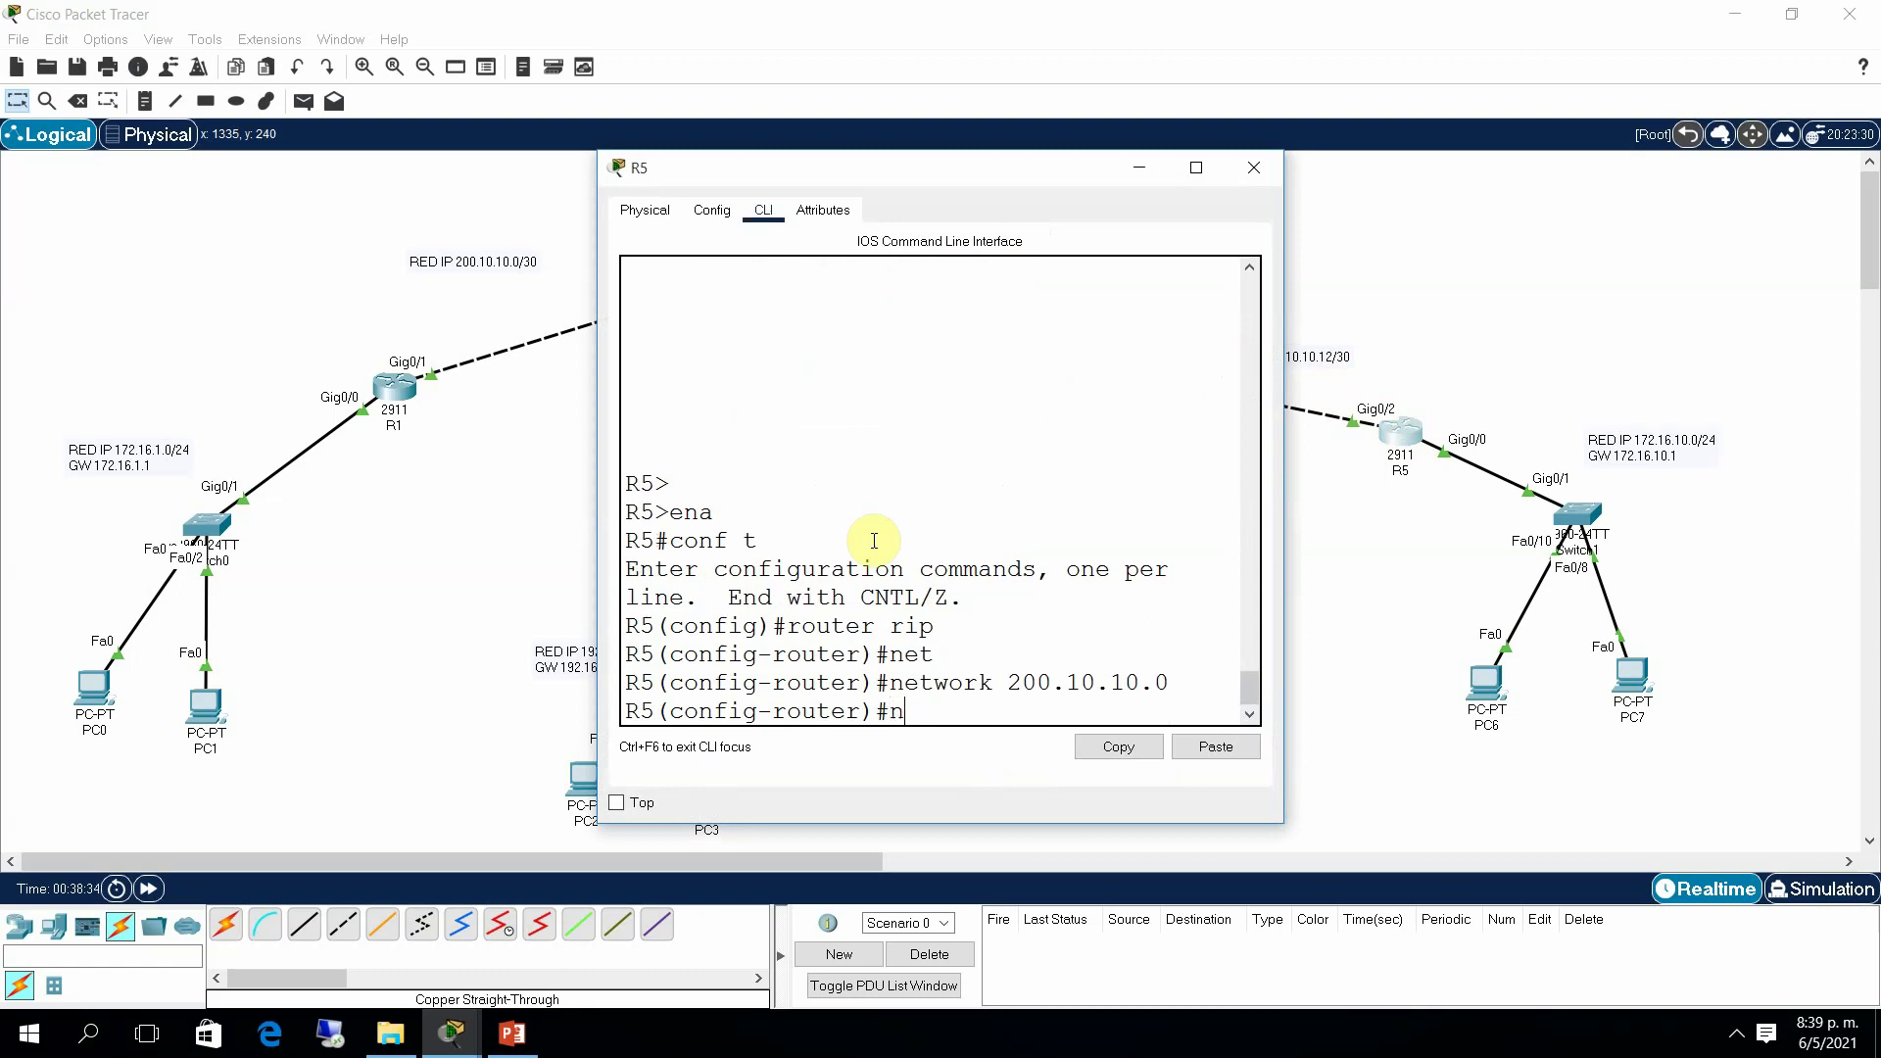
key(Tab)
text(200.10)
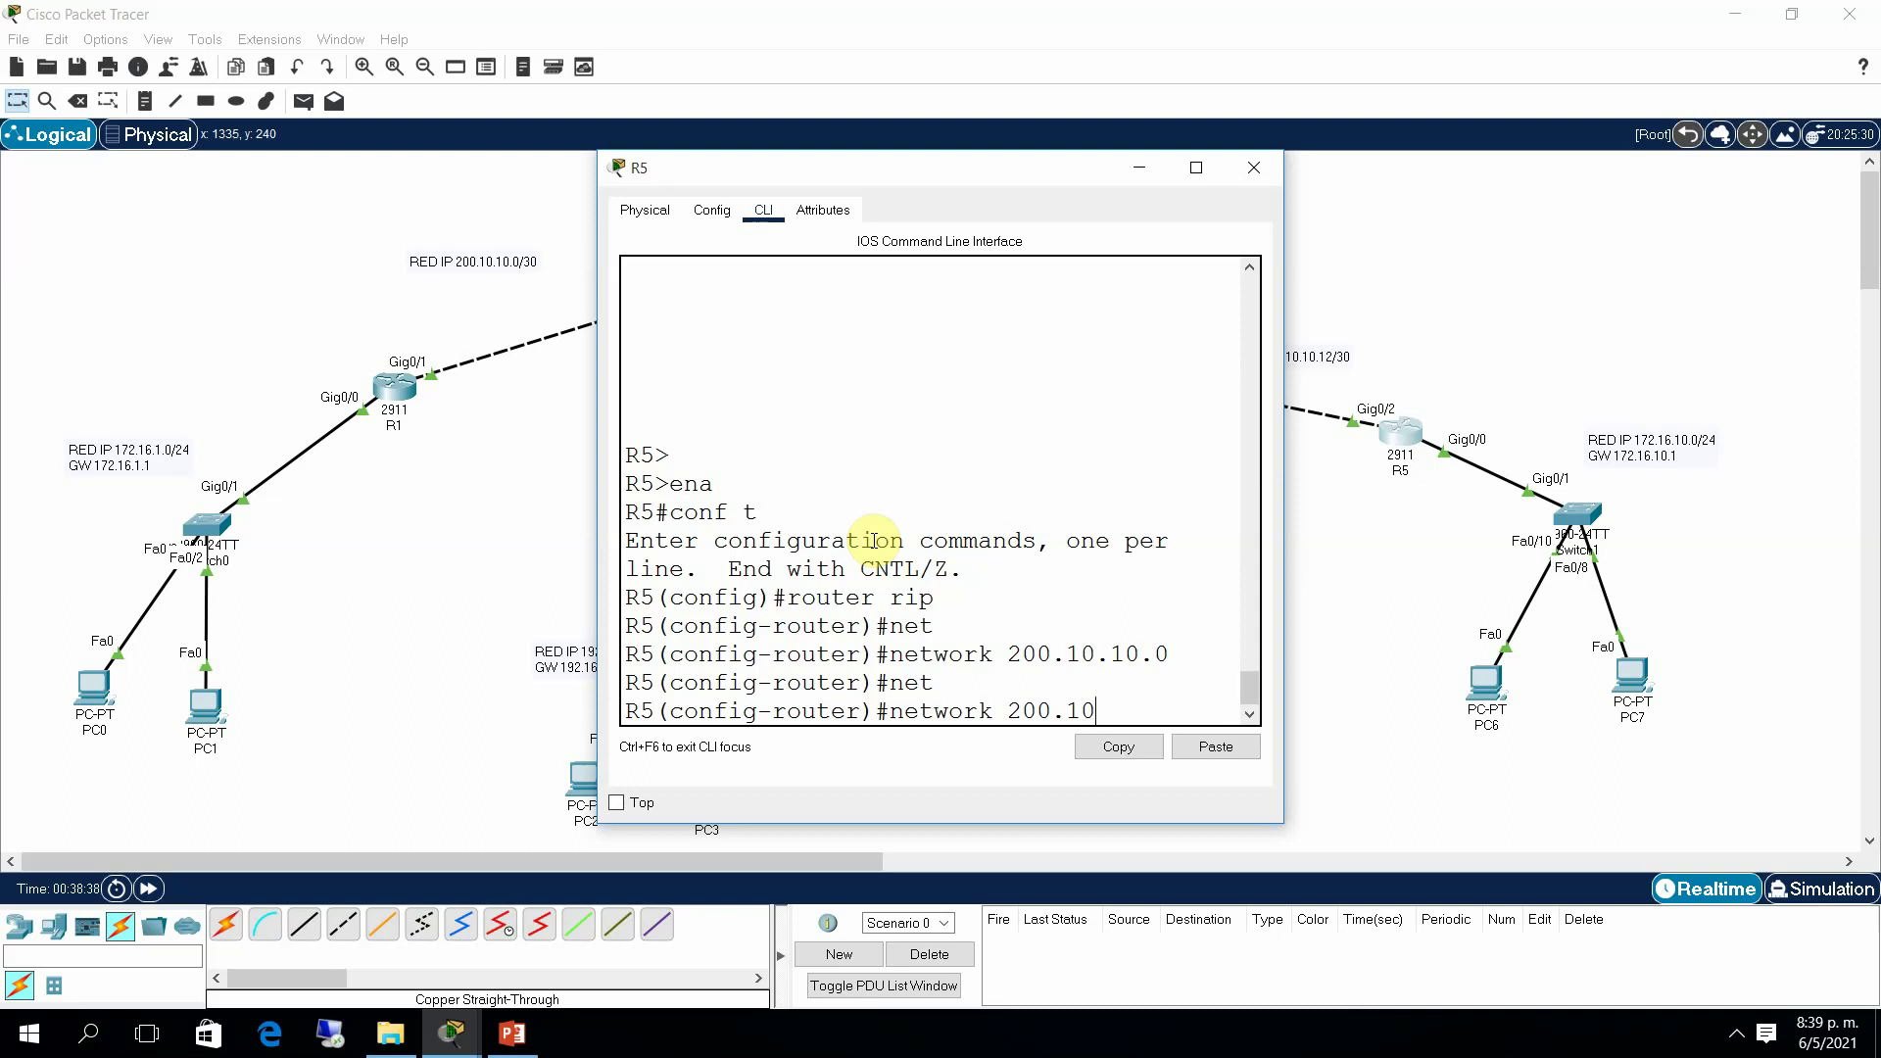
key(BackSpace)
key(BackSpace)
key(BackSpace)
key(BackSpace)
key(BackSpace)
key(BackSpace)
text(172.16.10.0)
key(Return)
text(end)
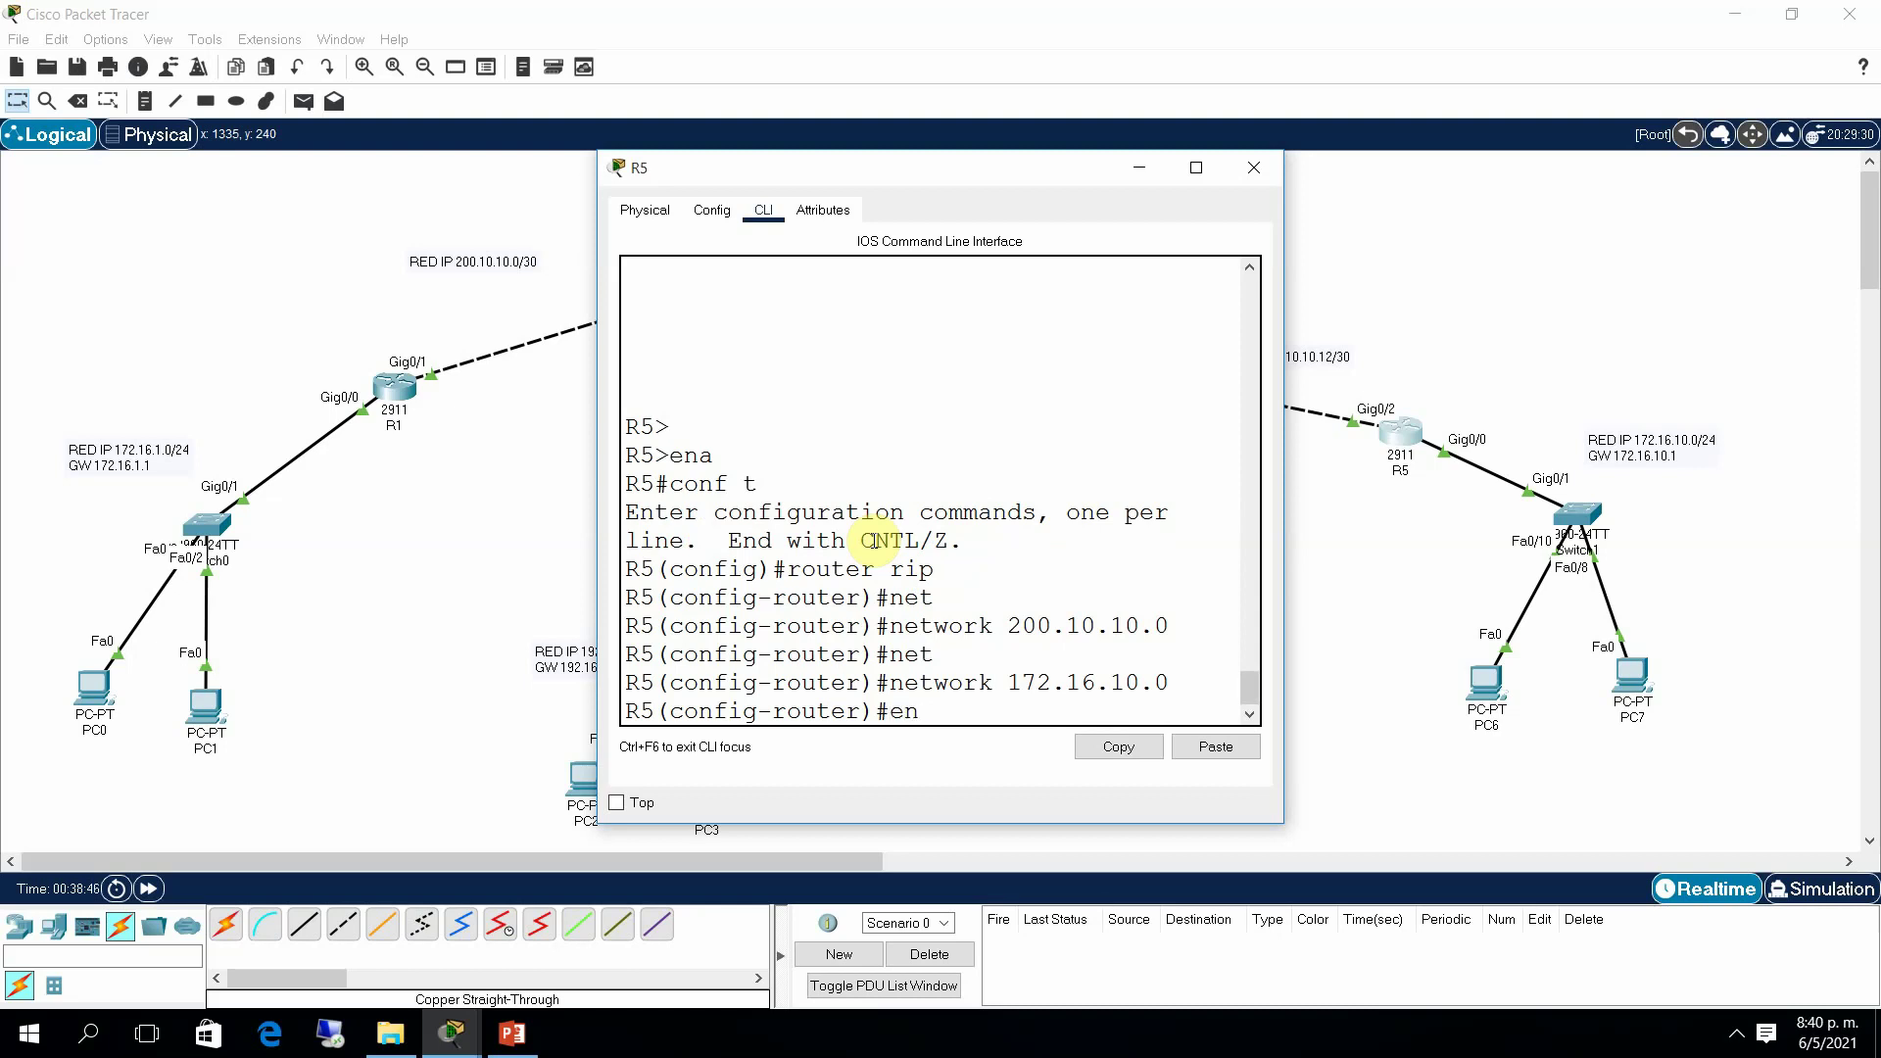
key(Return)
key(Return)
key(Return)
key(Return)
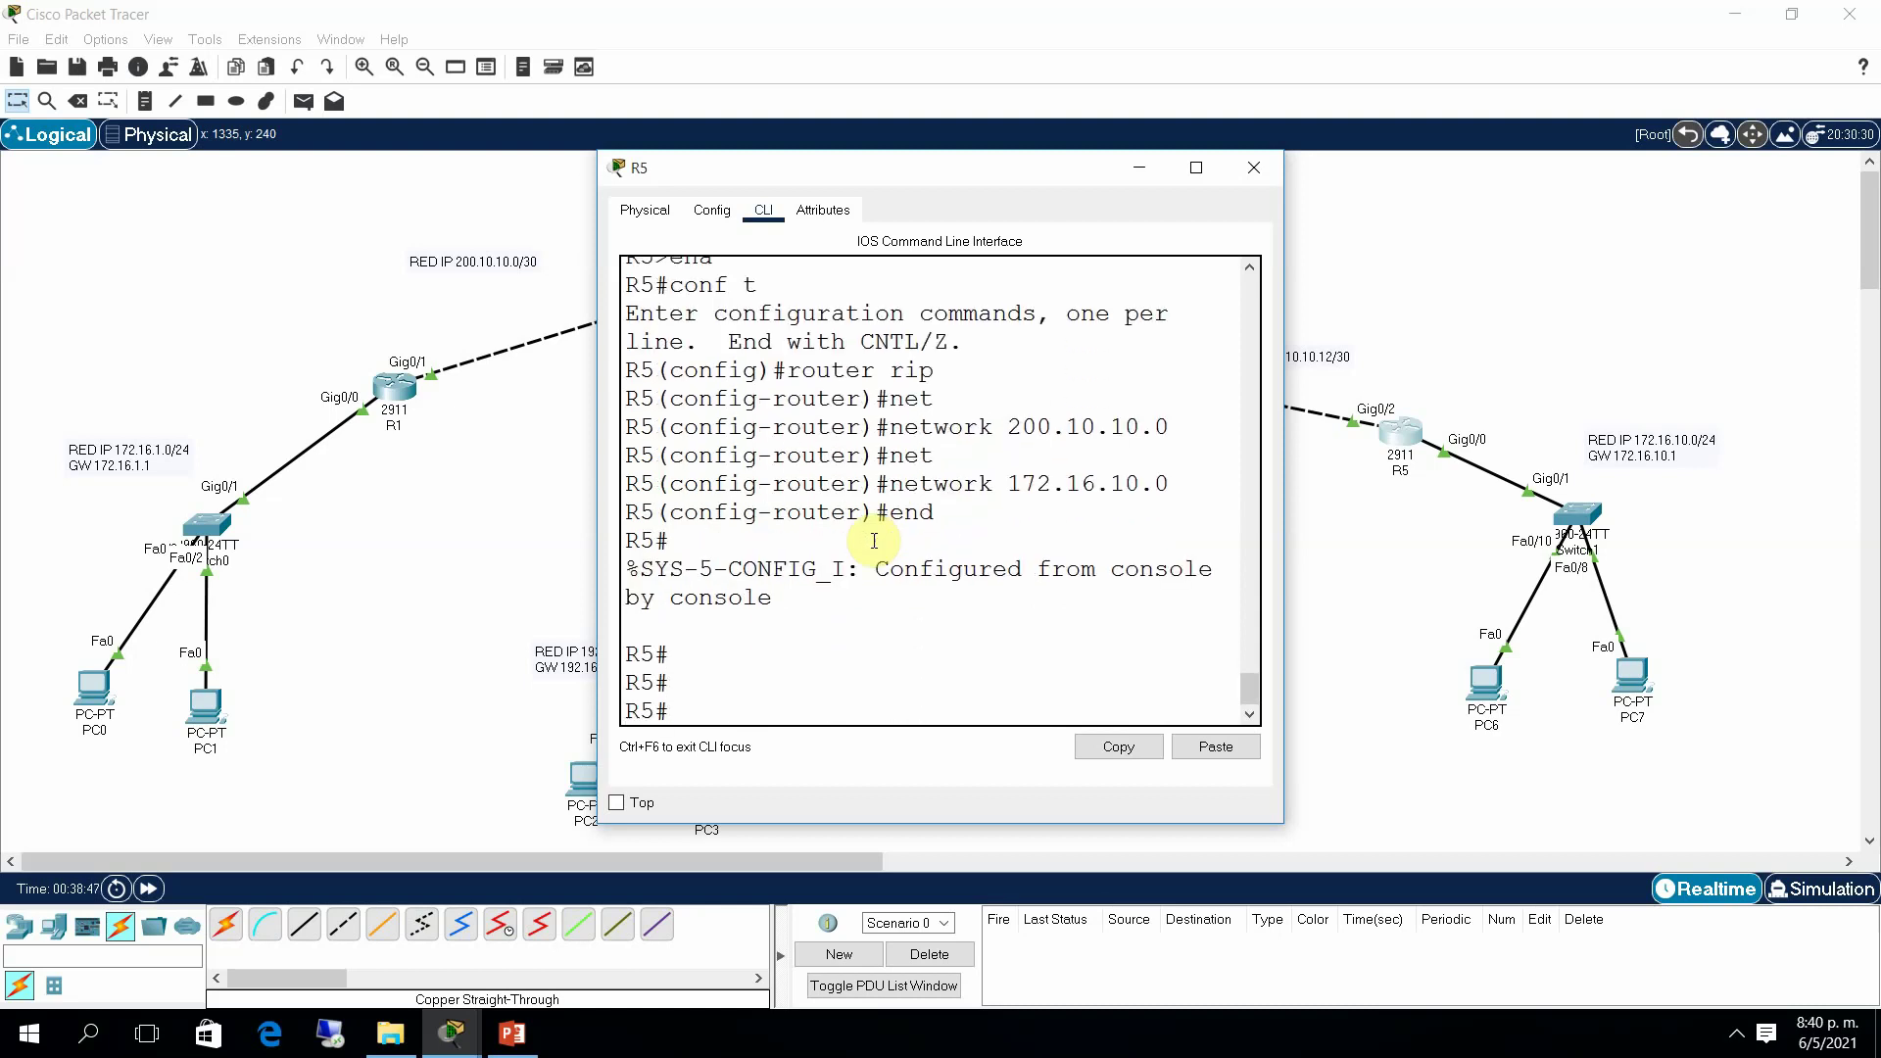
Step: Display R5's IP routing table, maximize its window and run the routing table query a second time
text(sh ip route)
key(Return)
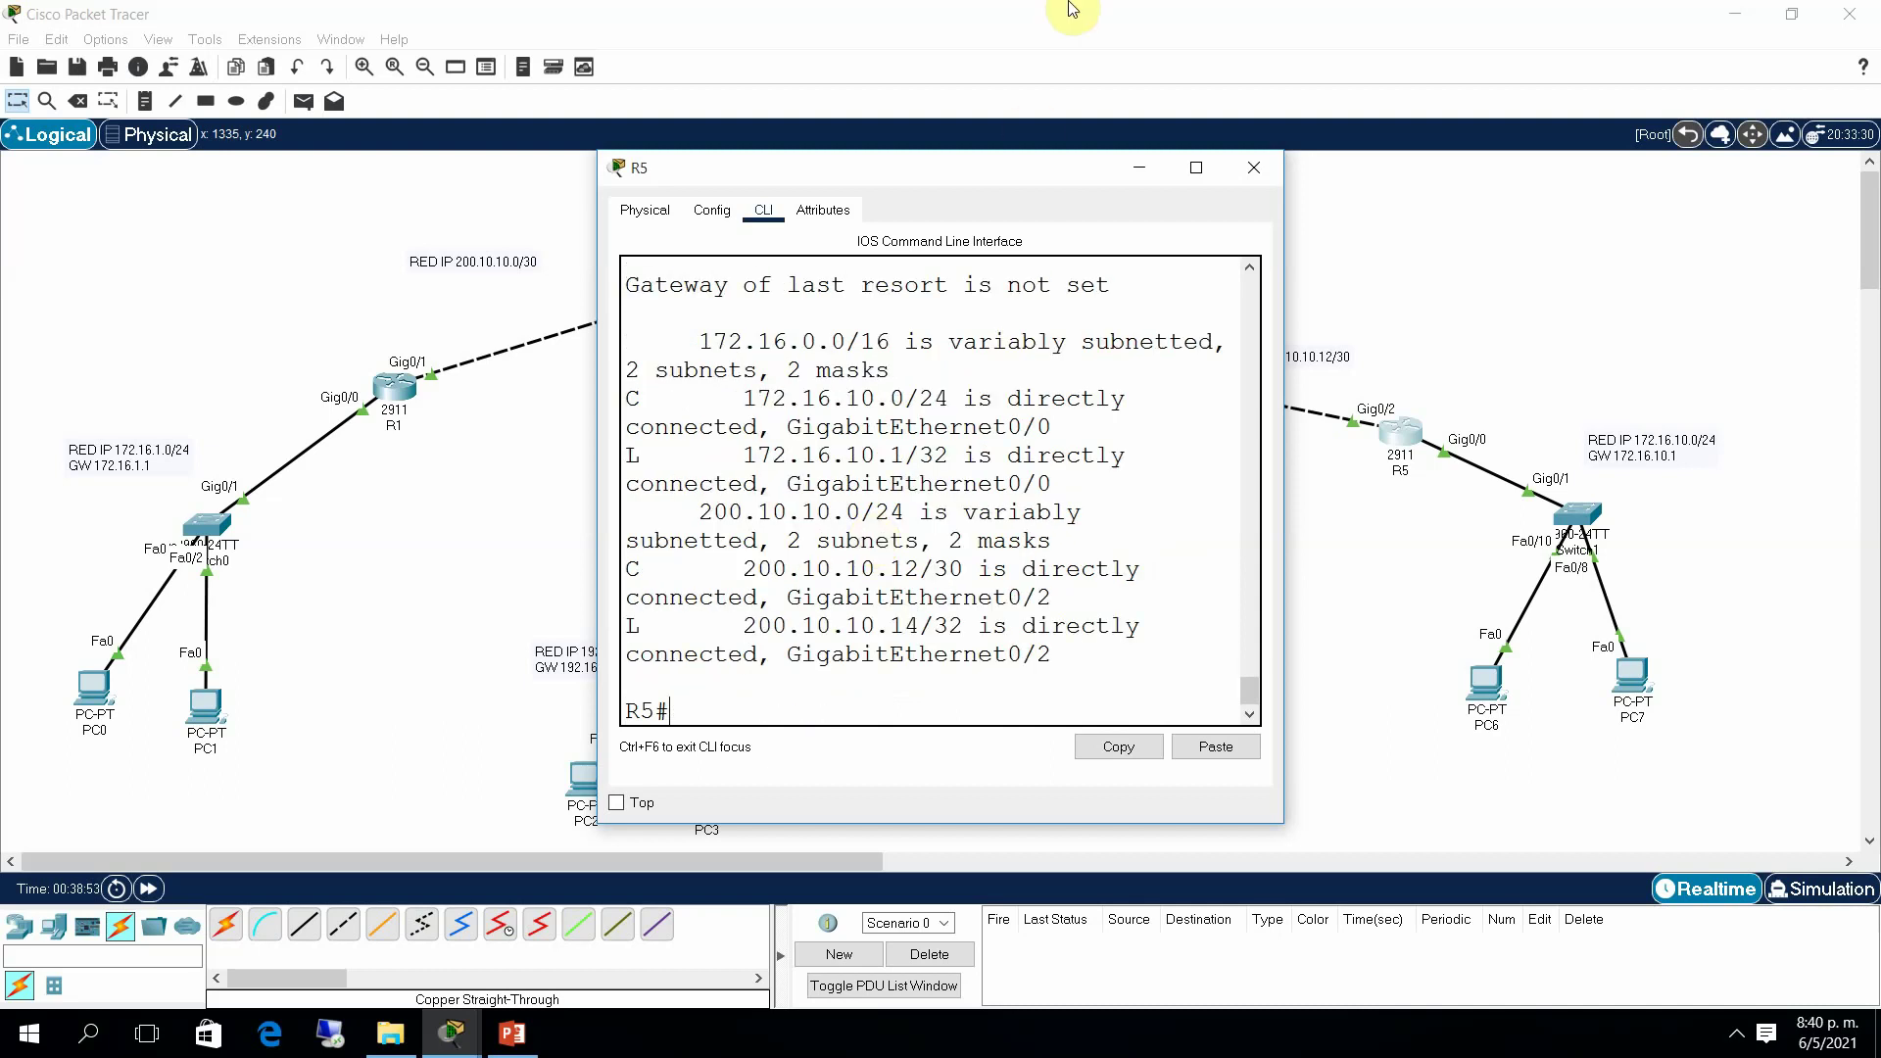
click(1198, 170)
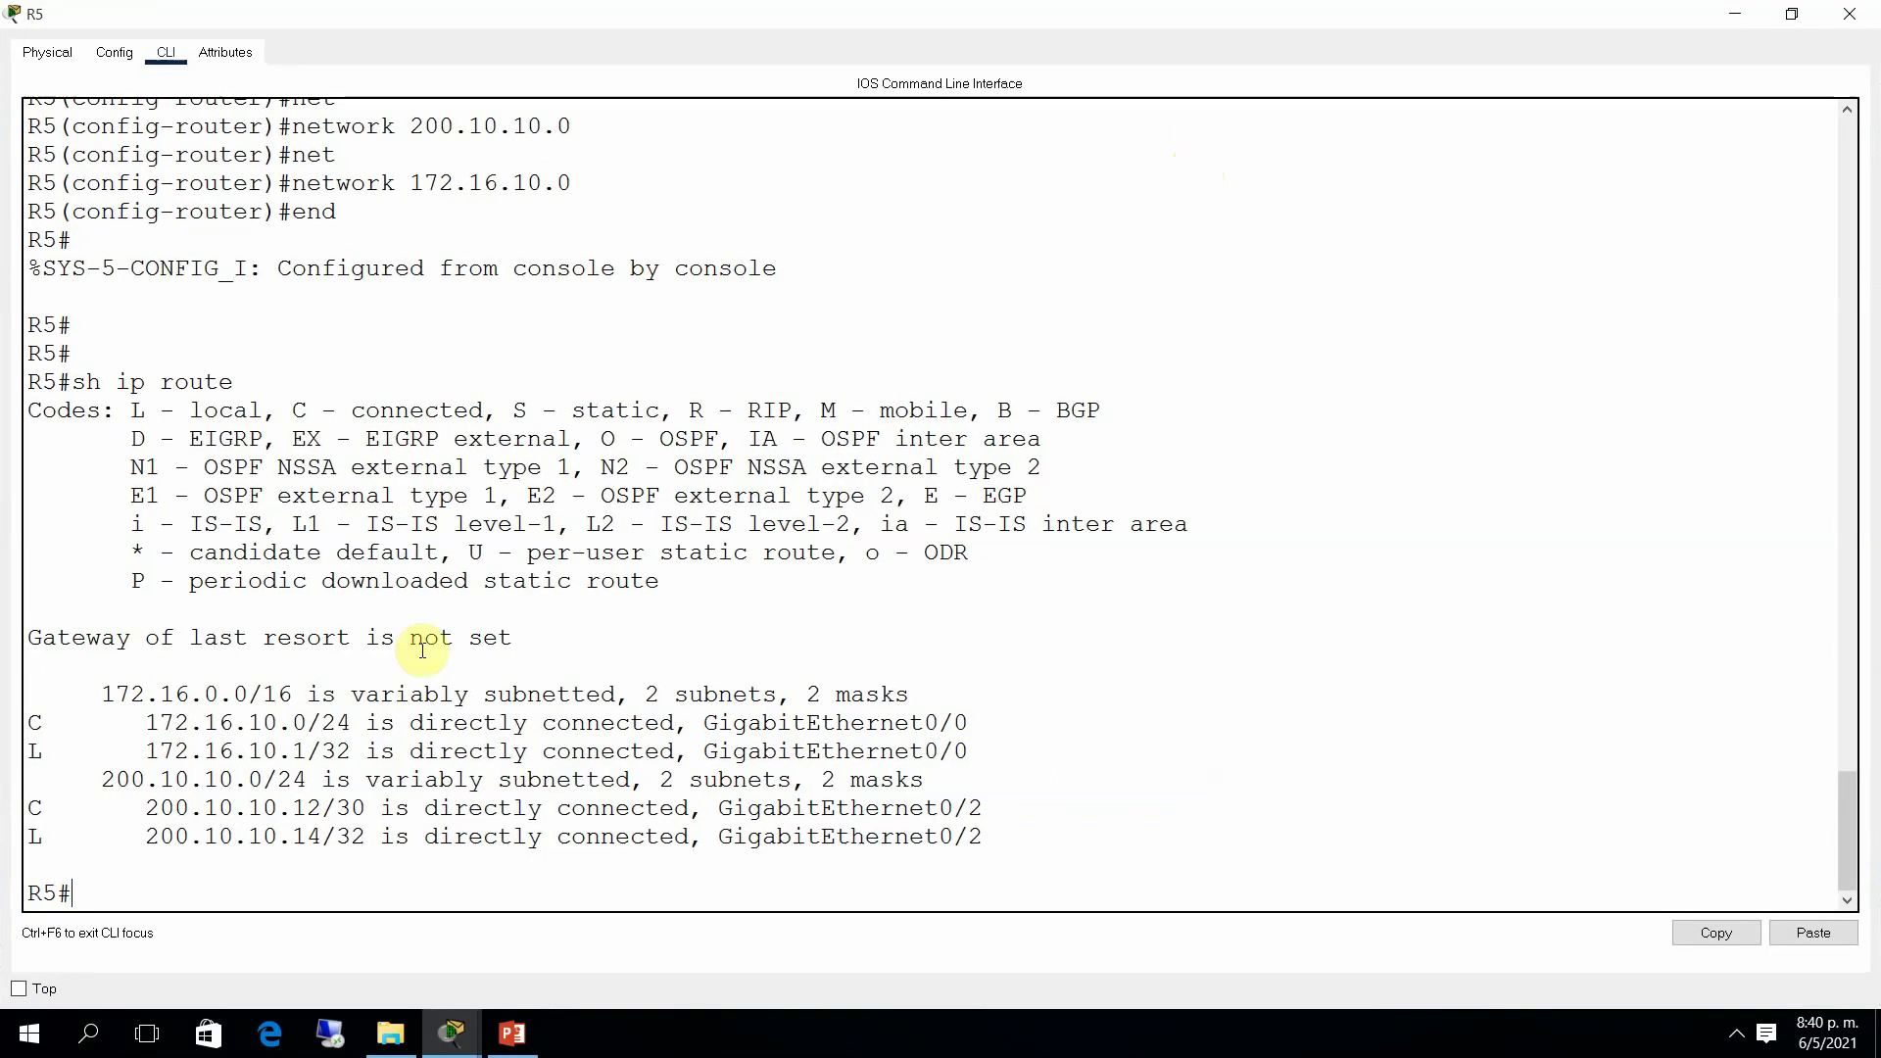
key(Up)
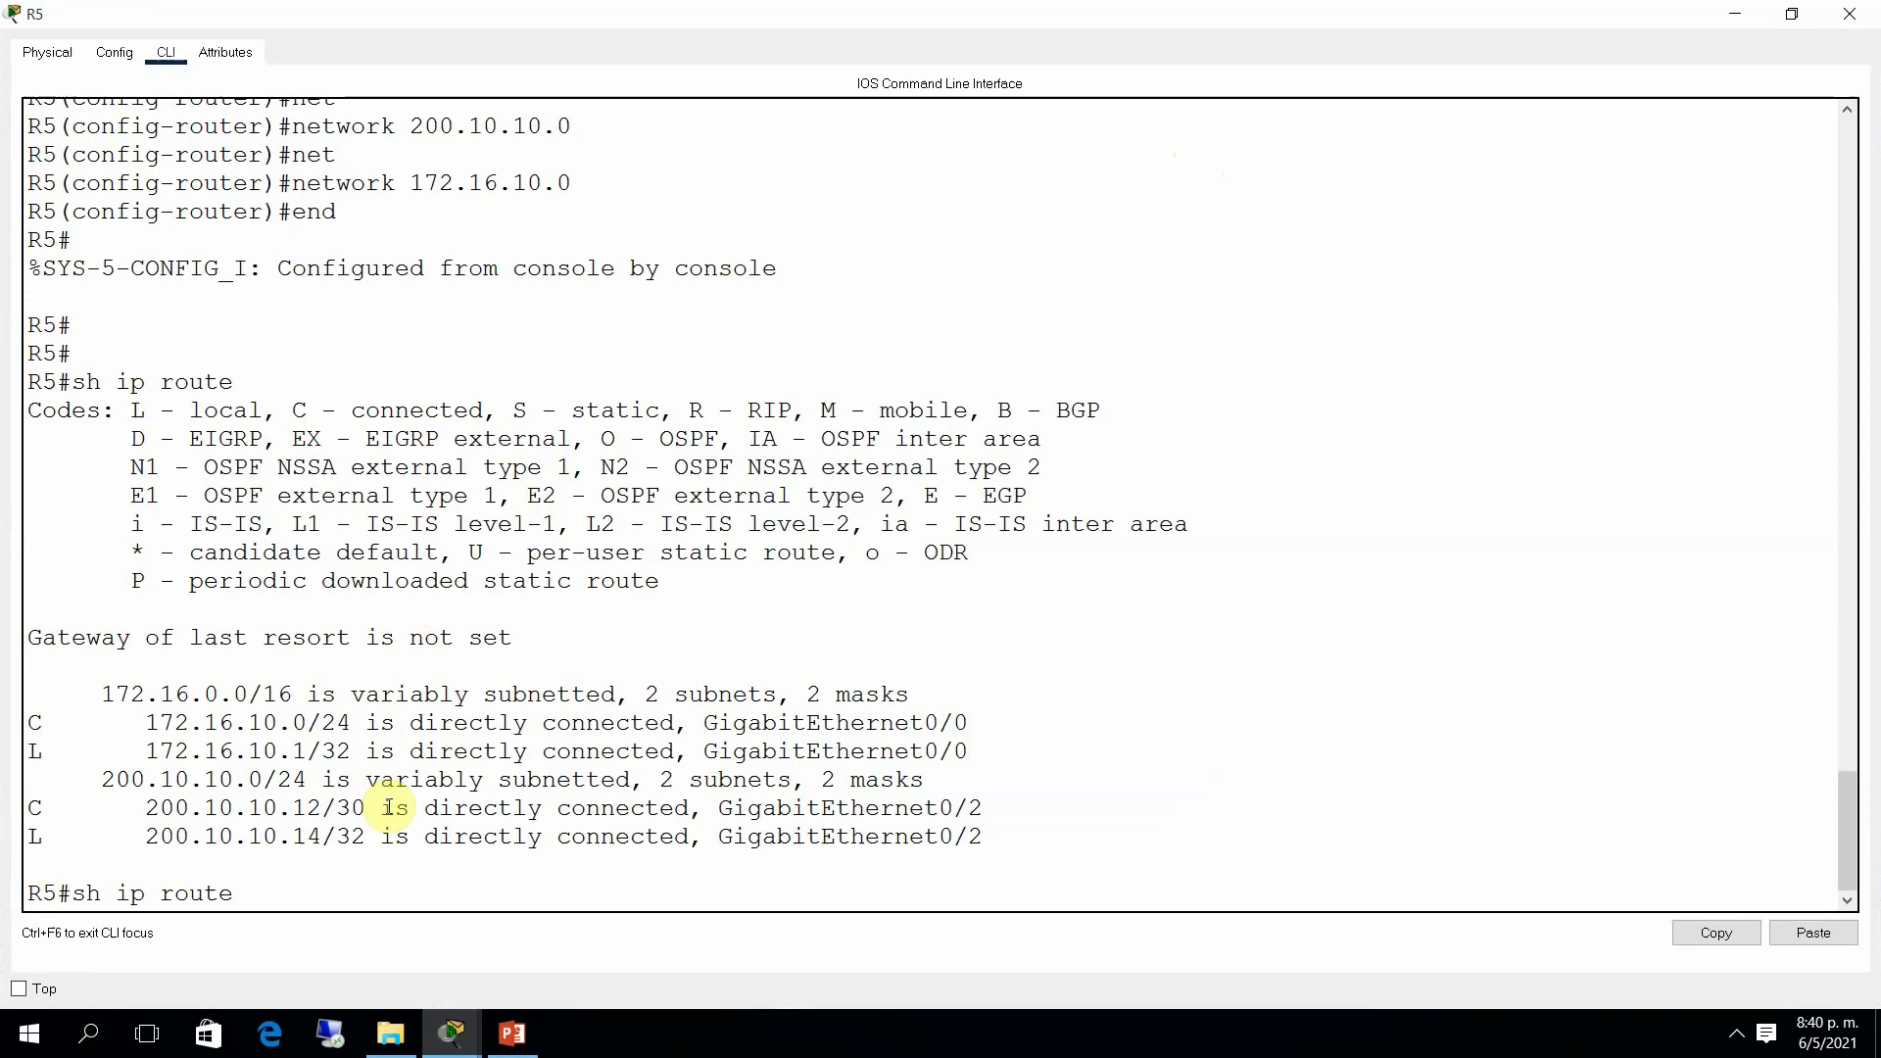
key(Return)
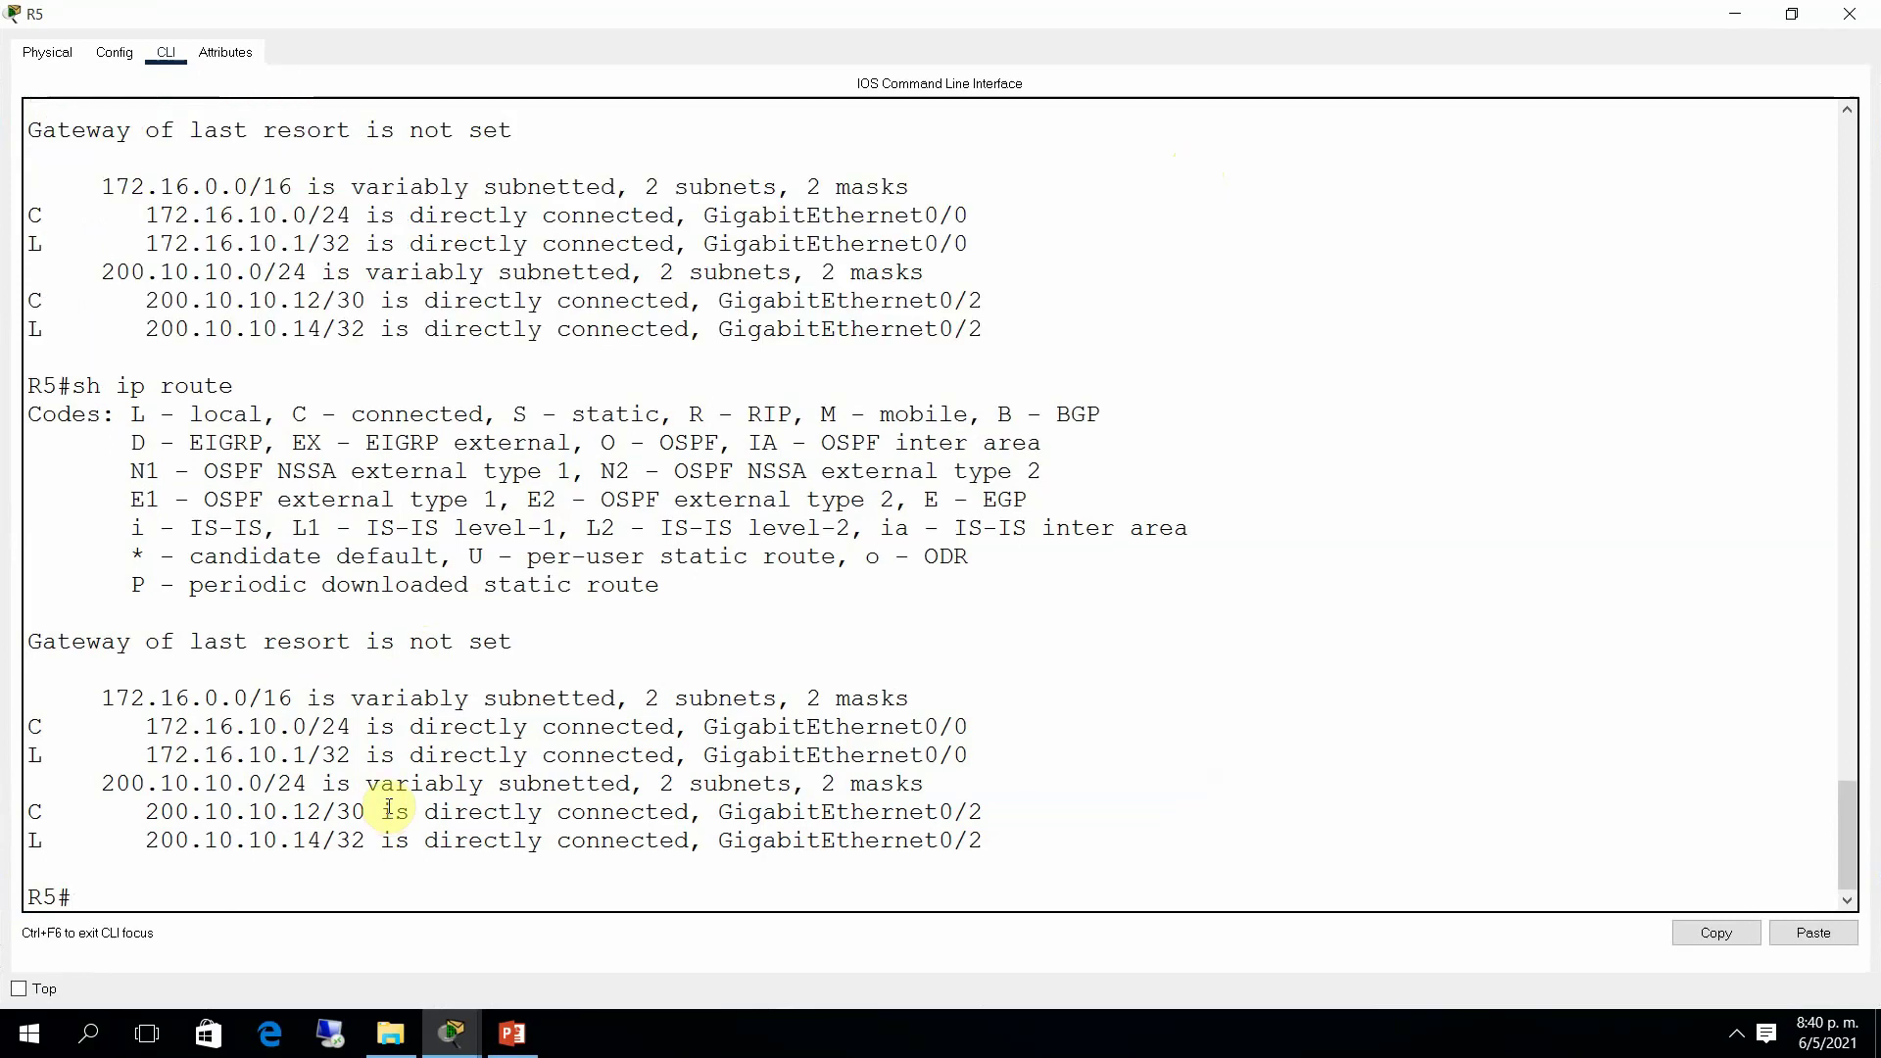
Step: Display only the RIP section of R5's running configuration to check the configured networks
key(Up)
key(Down)
text(sh run)
text( | se)
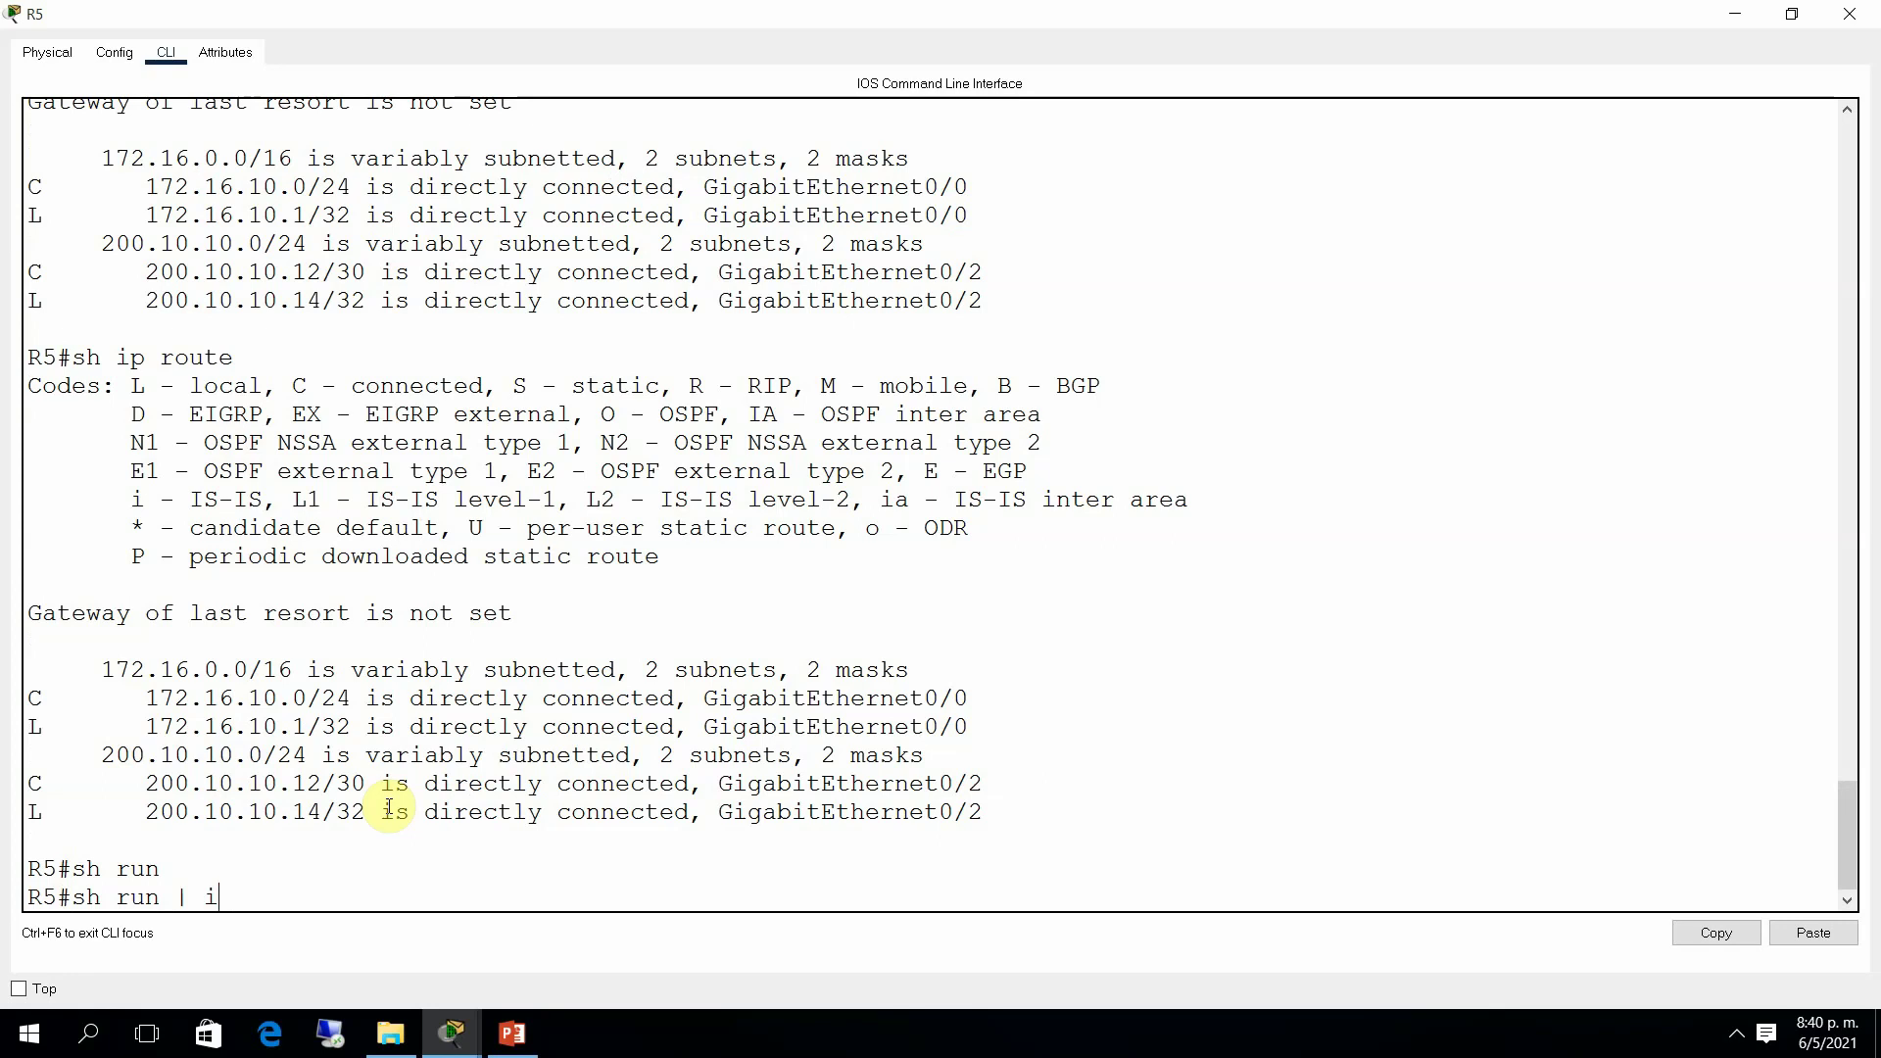
text(c)
key(Tab)
text(rip)
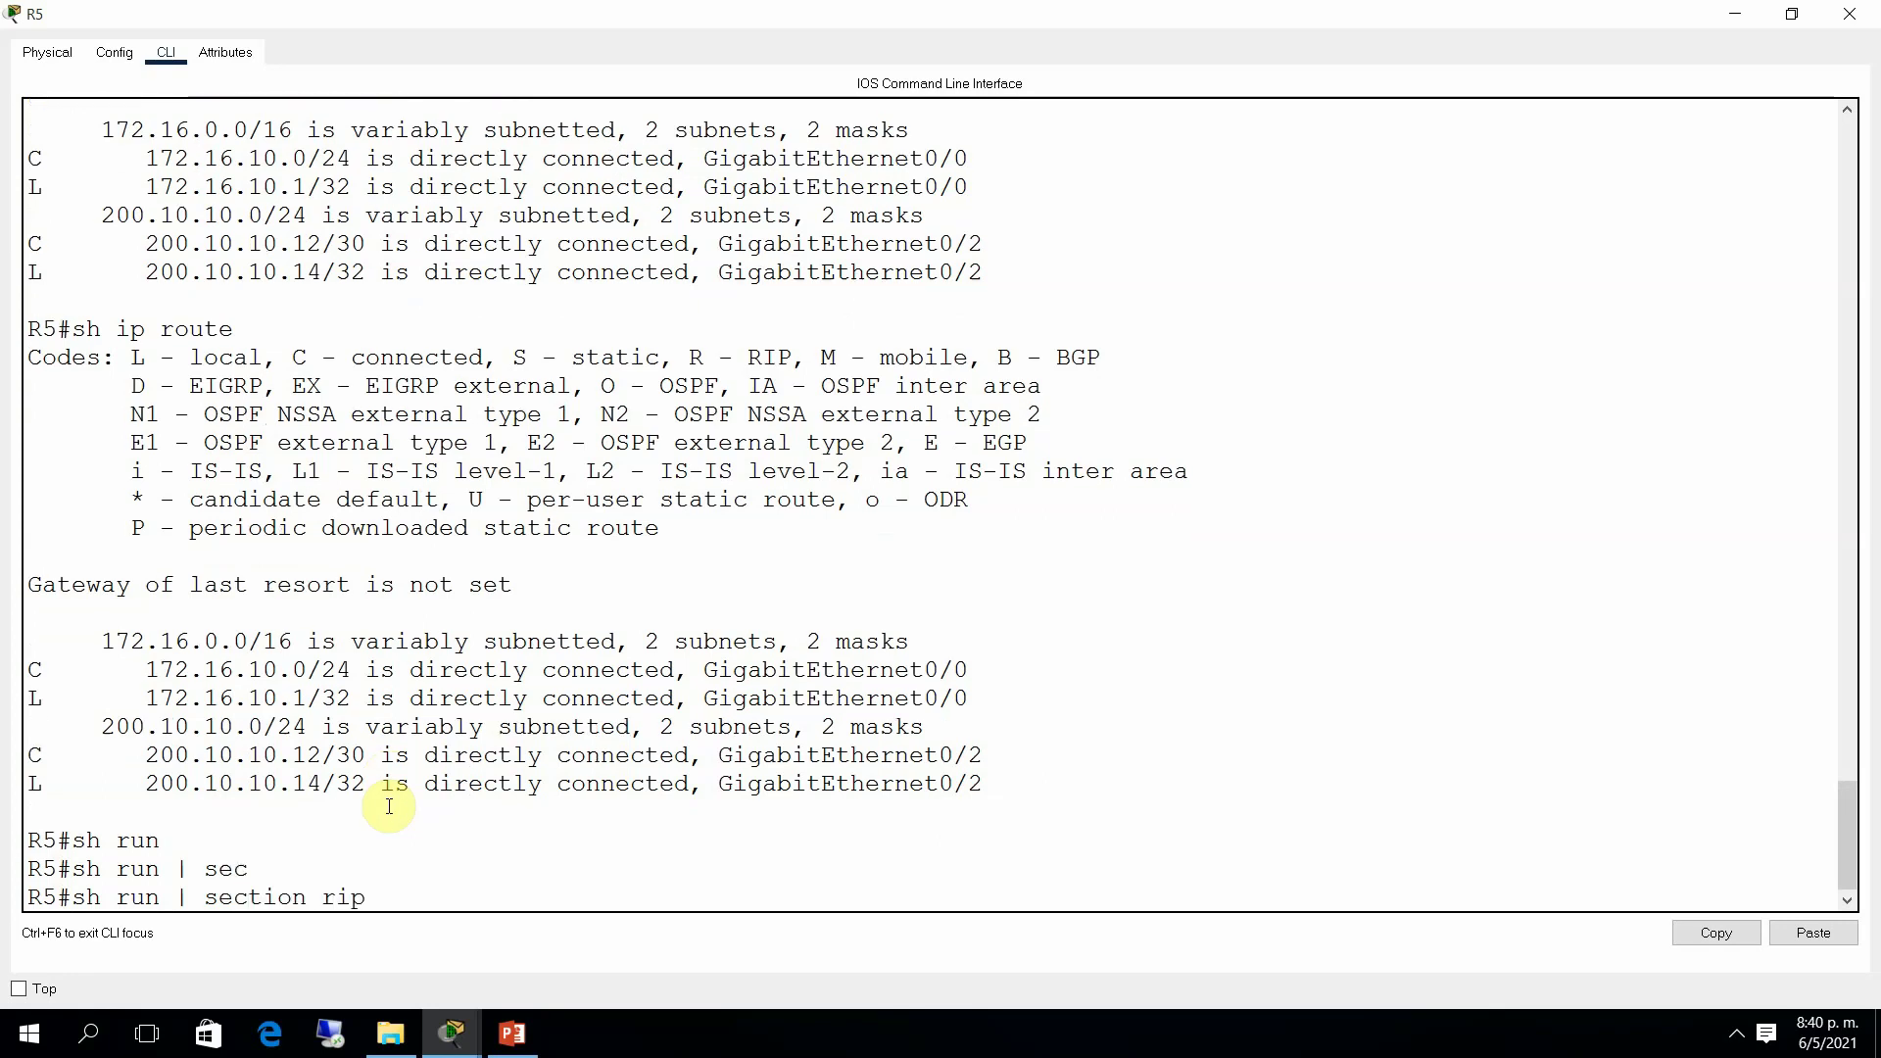
key(Return)
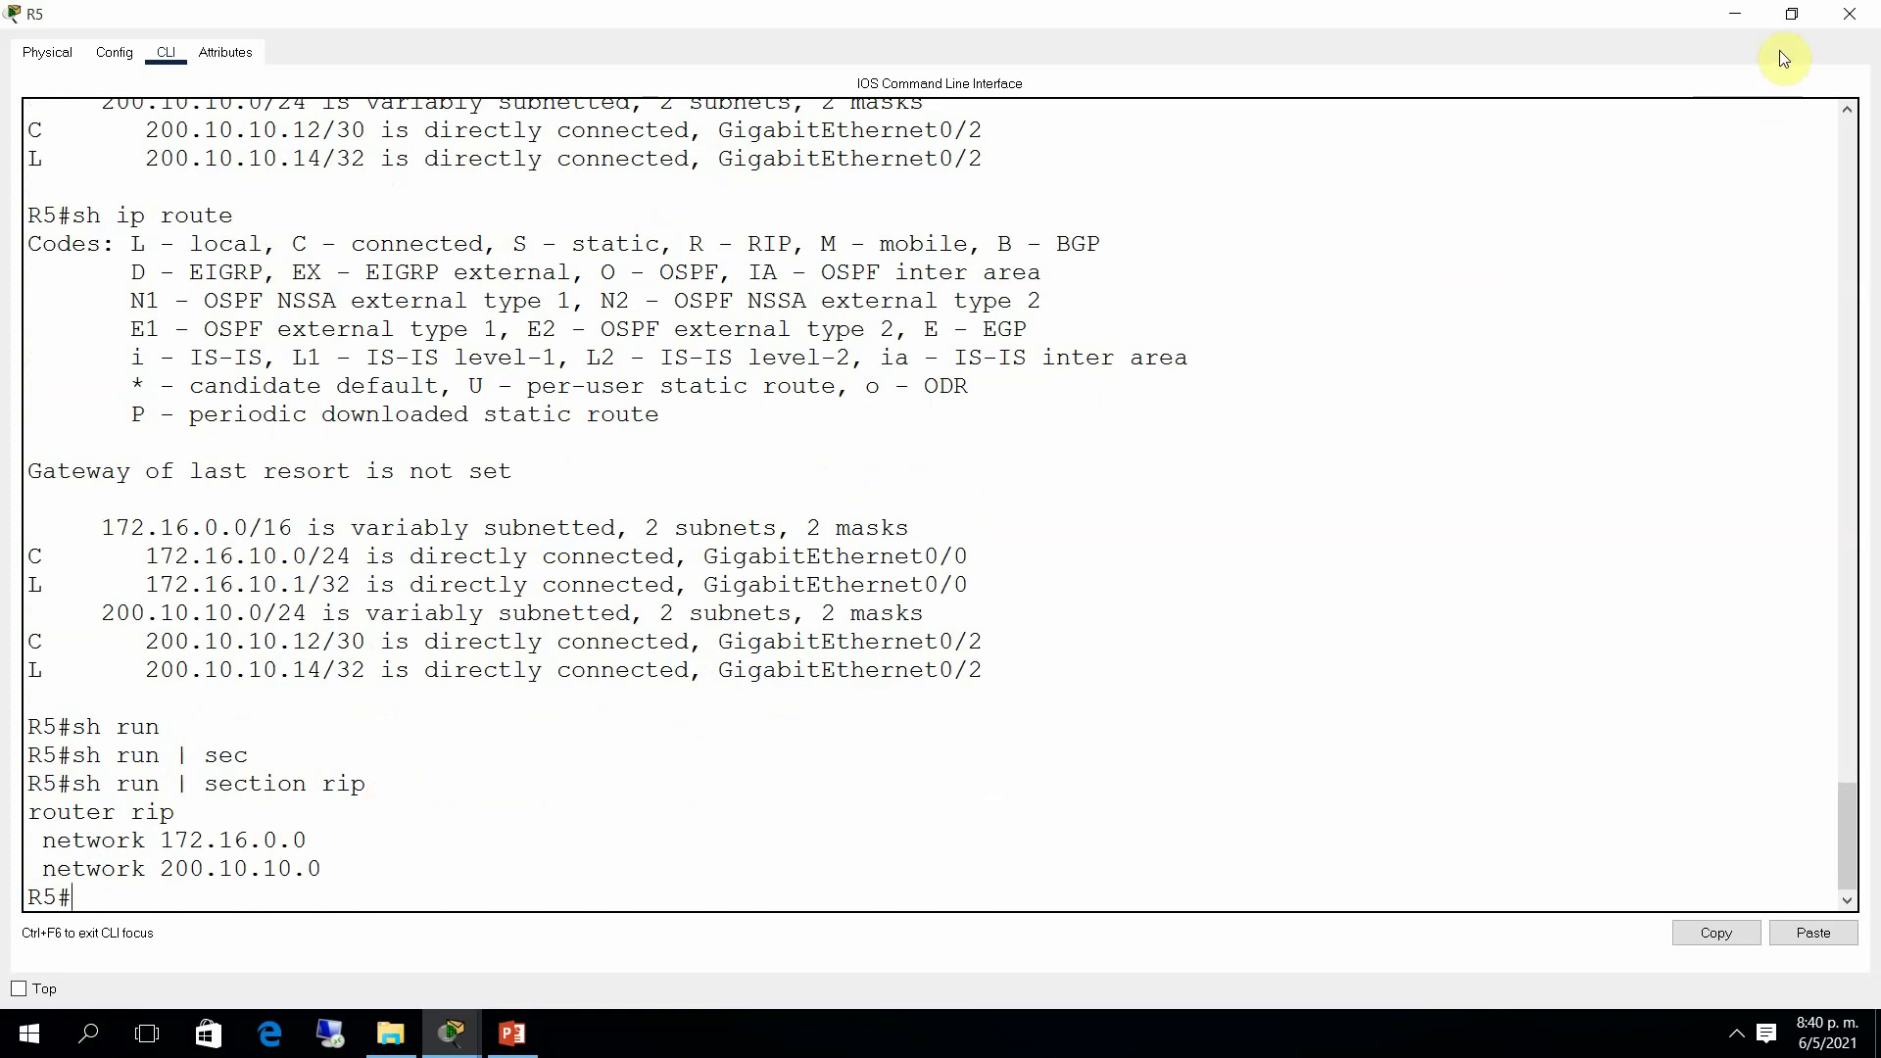
Step: Recall the routing table command on R5 and display the table again to check for RIP routes
key(Up)
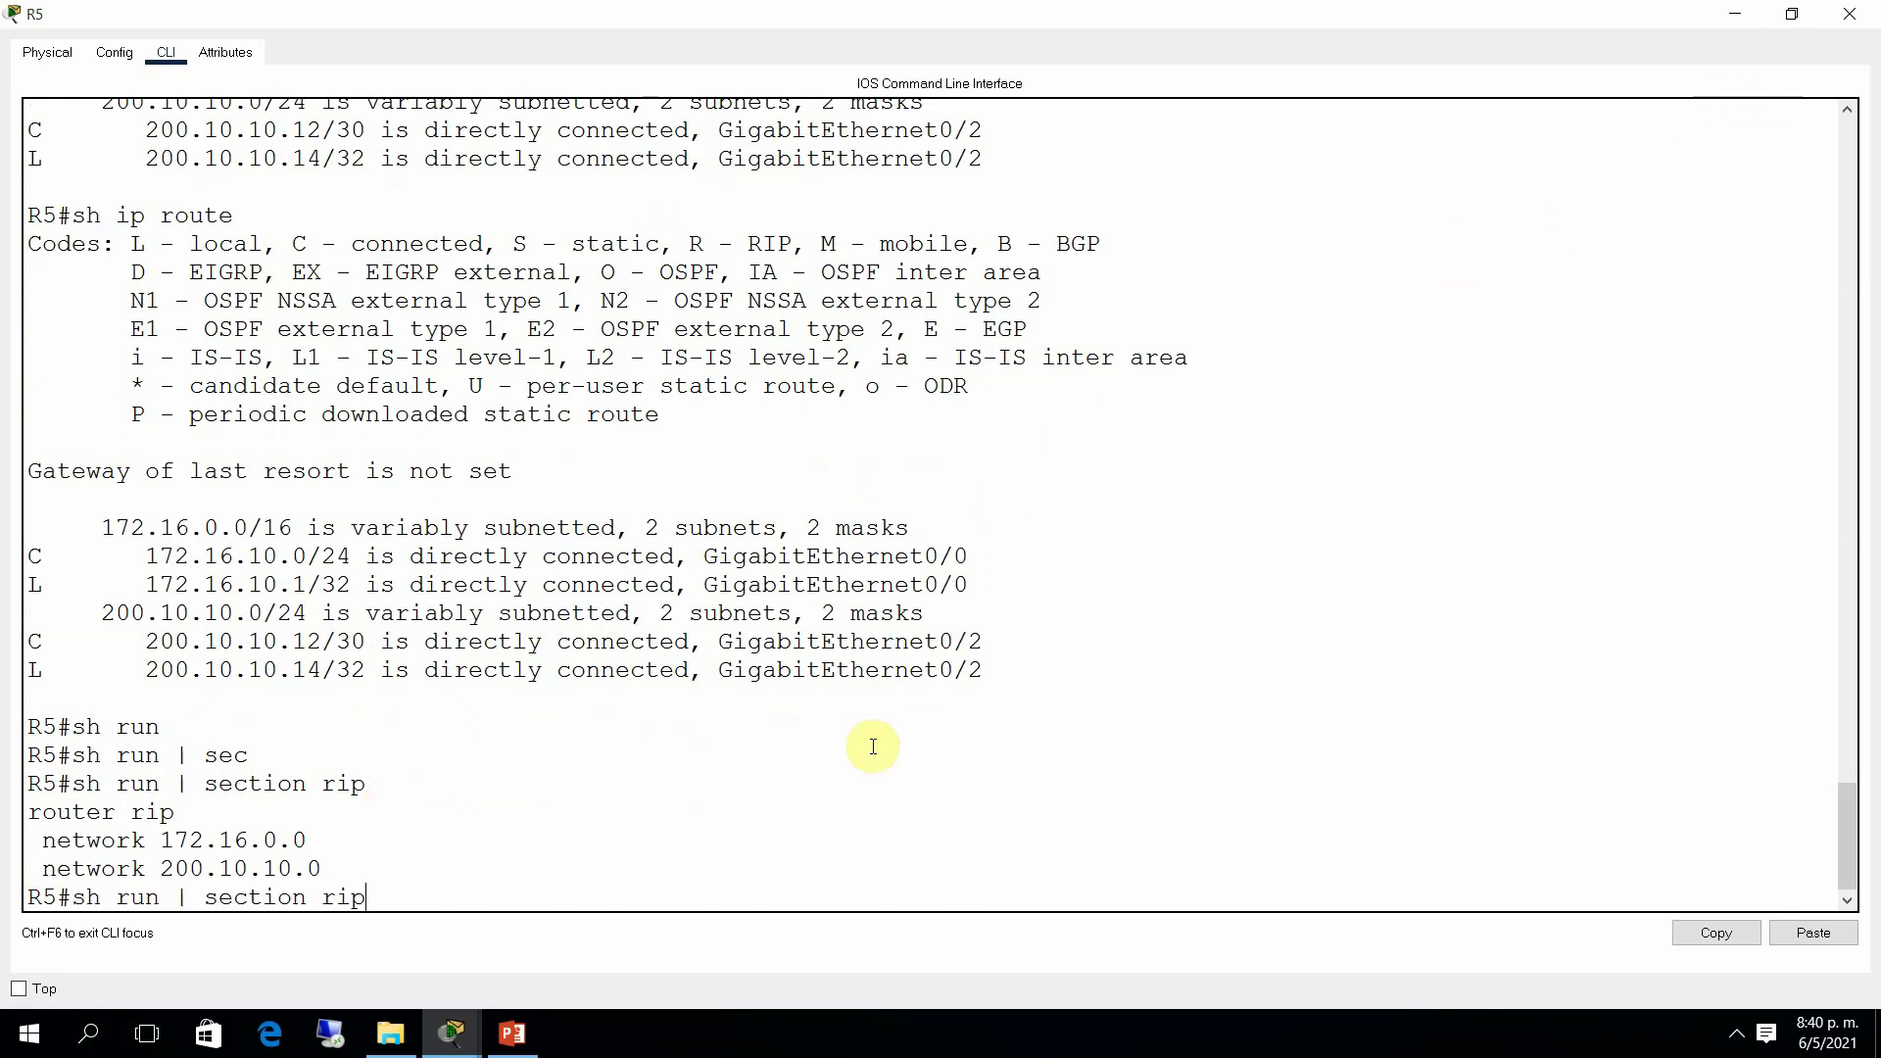
key(Up)
key(Up)
key(Up)
key(Return)
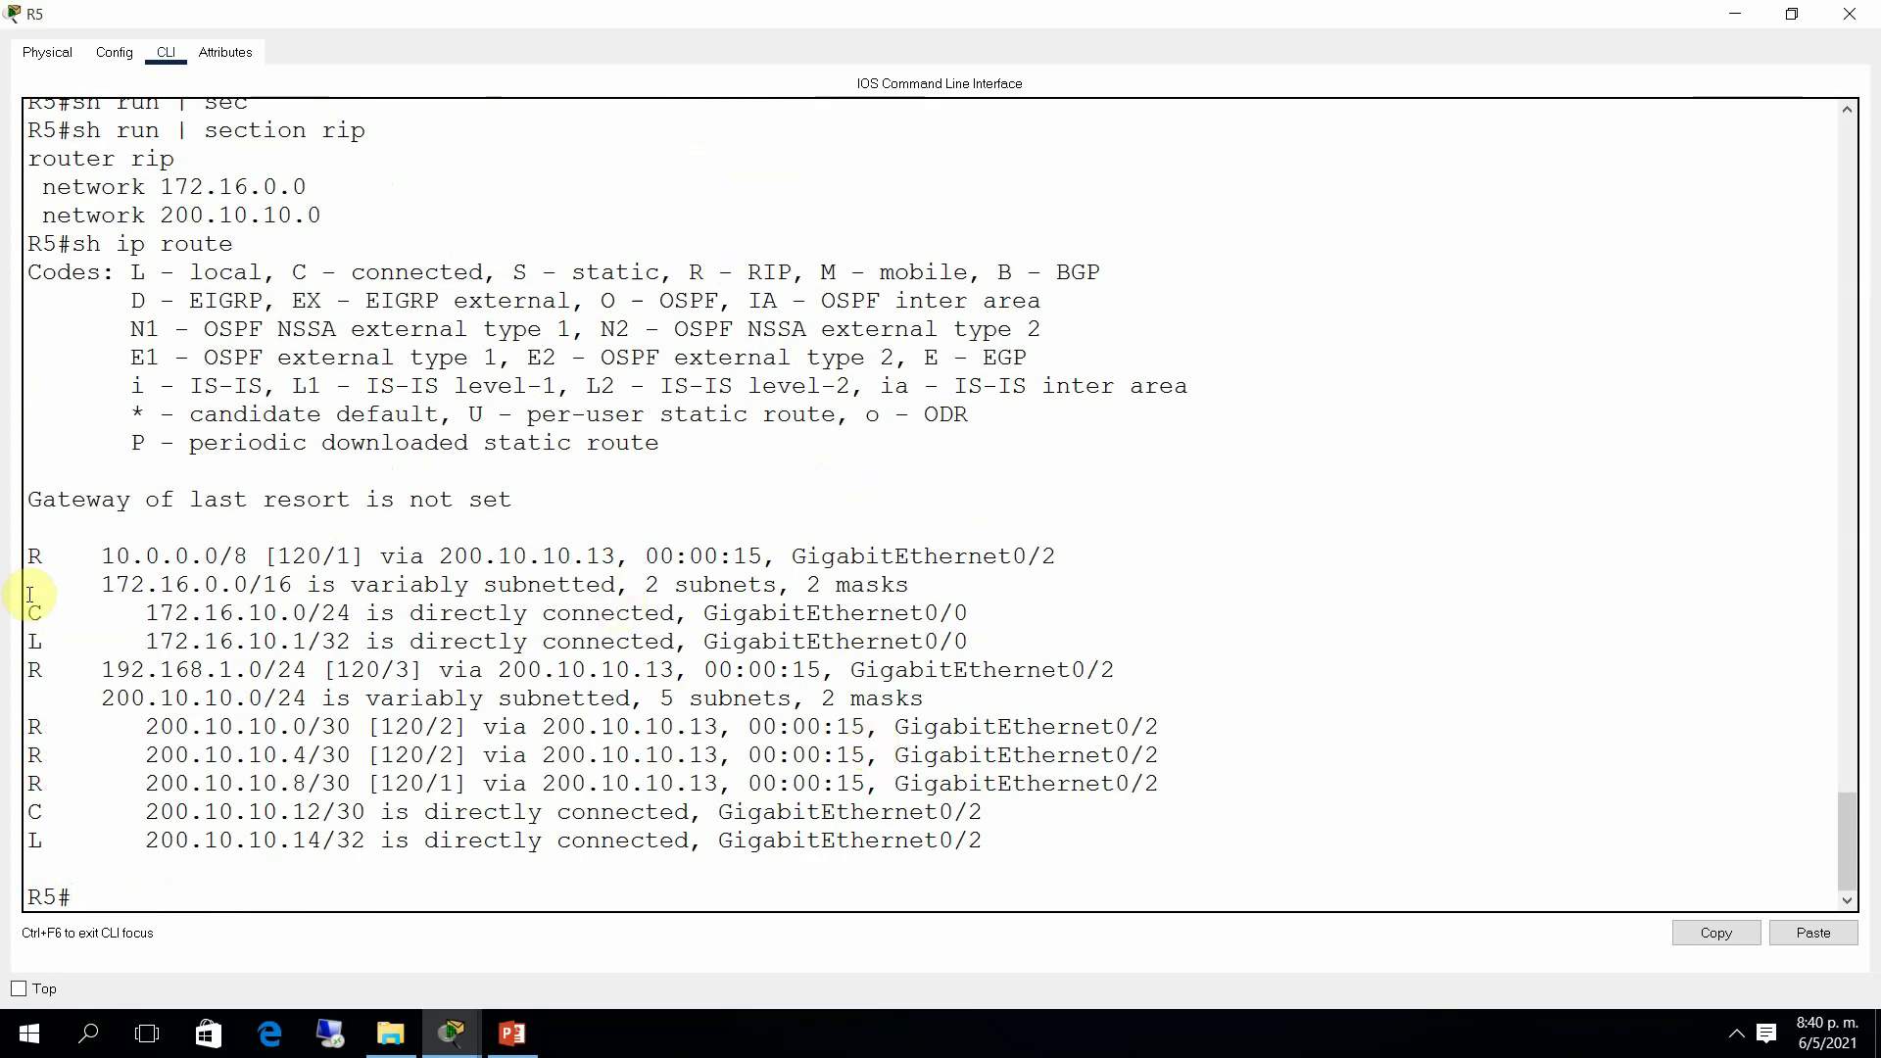
Step: Examine the RIP-learned routes in R5's routing table, from 10.0.0.0/8 and 192.168.1.0/24 down to the 200.10.10.x subnets
drag(34, 557, 257, 559)
click(257, 559)
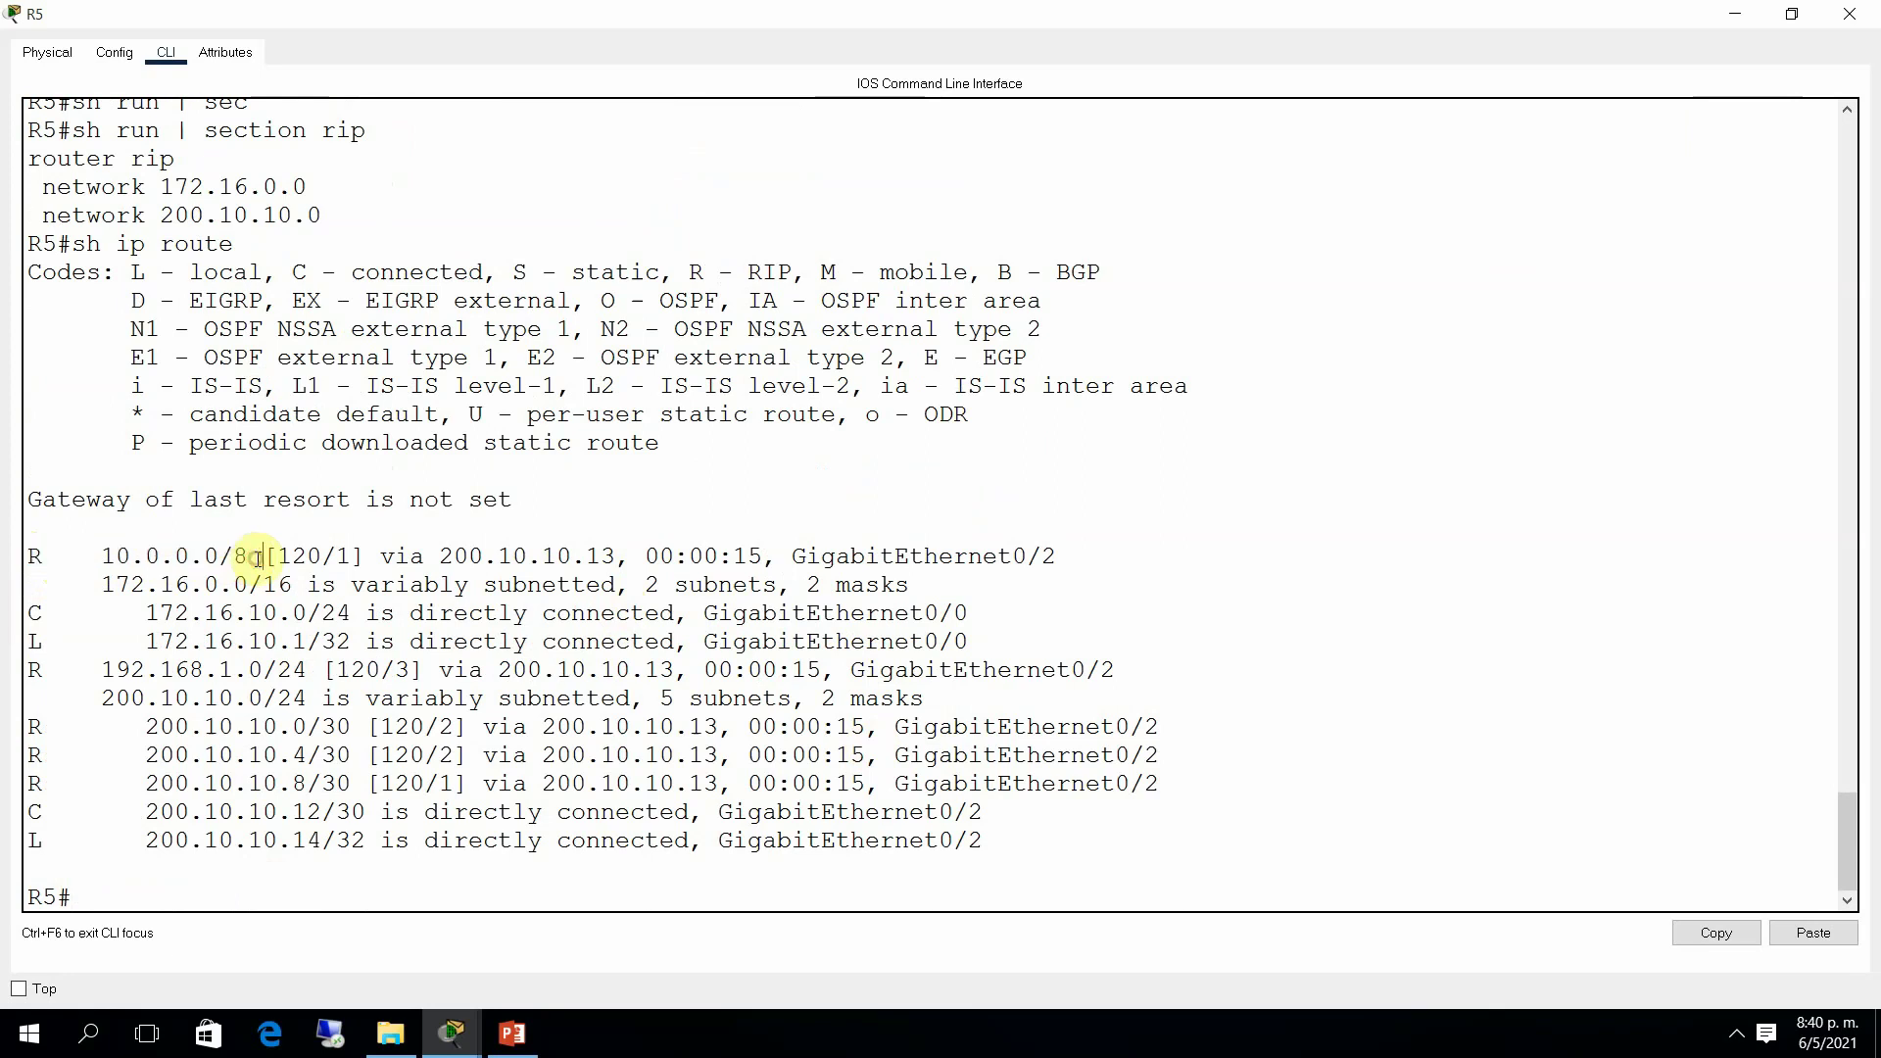
click(32, 553)
drag(33, 553, 909, 582)
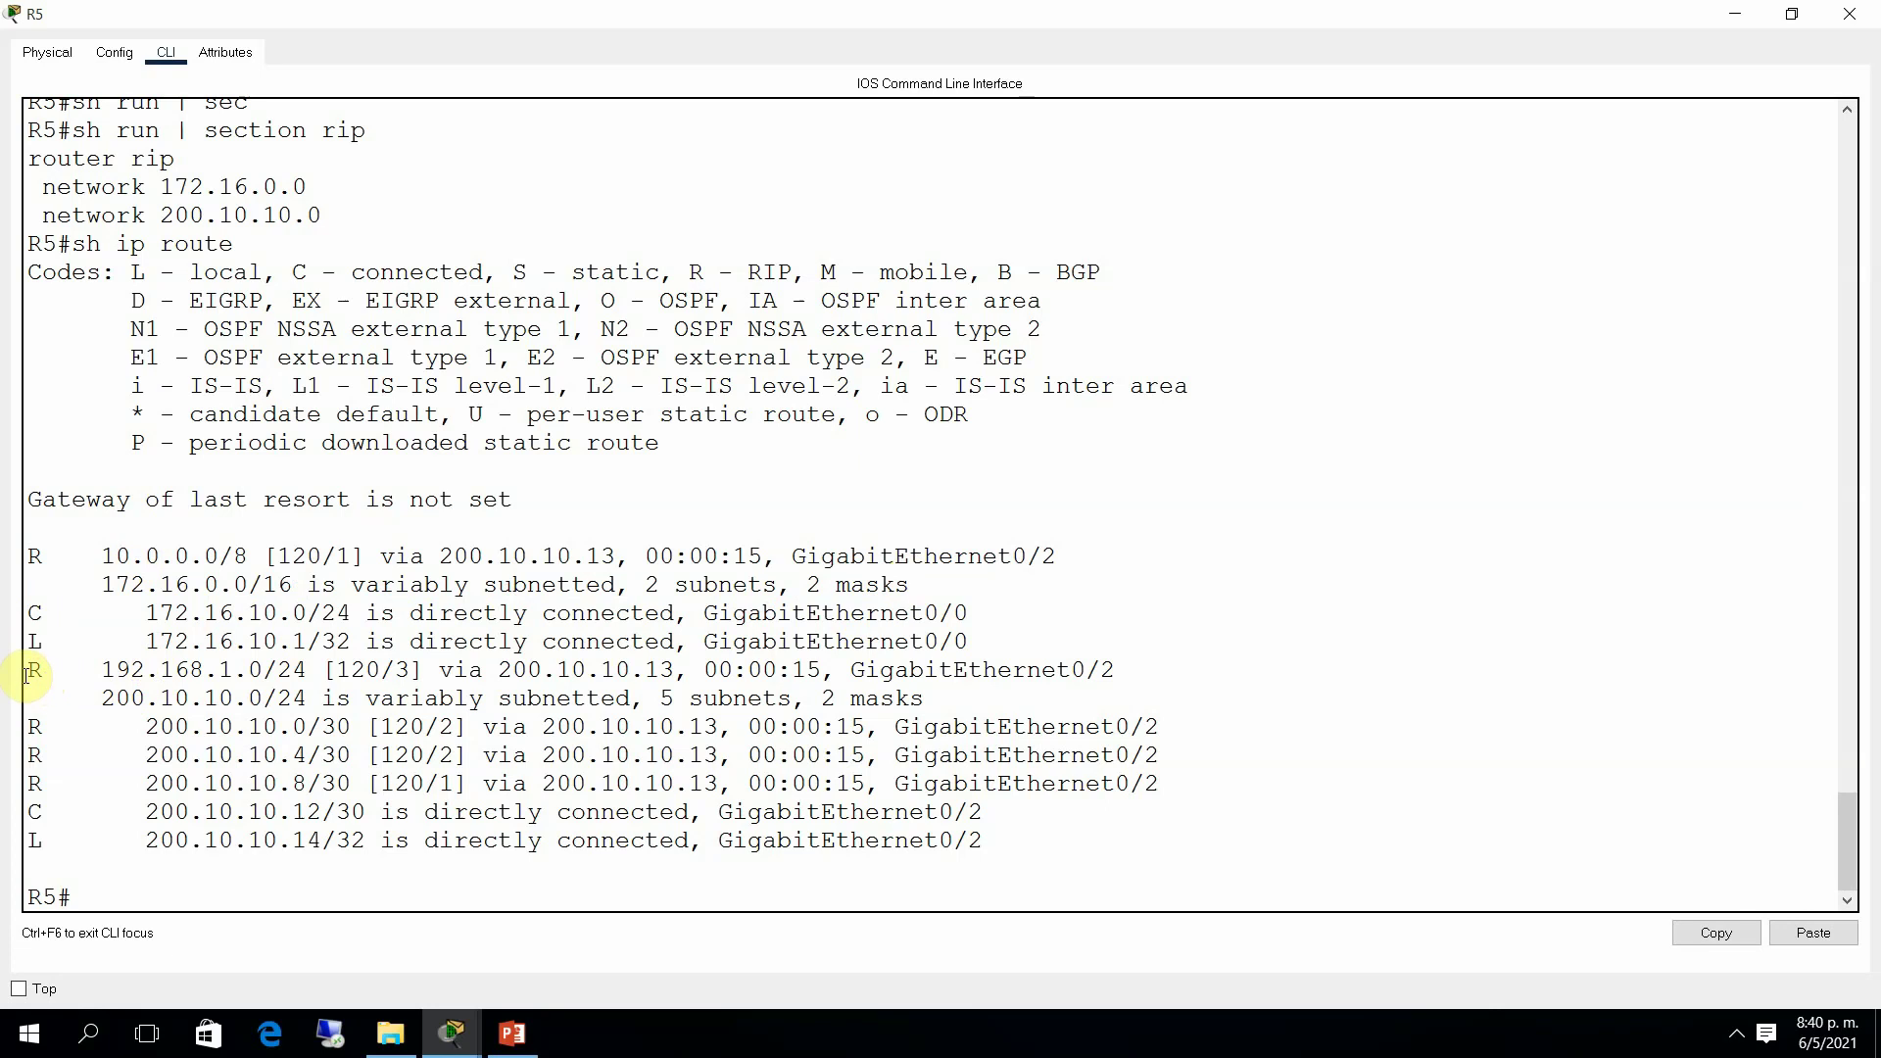
drag(30, 676, 59, 698)
drag(140, 787, 138, 873)
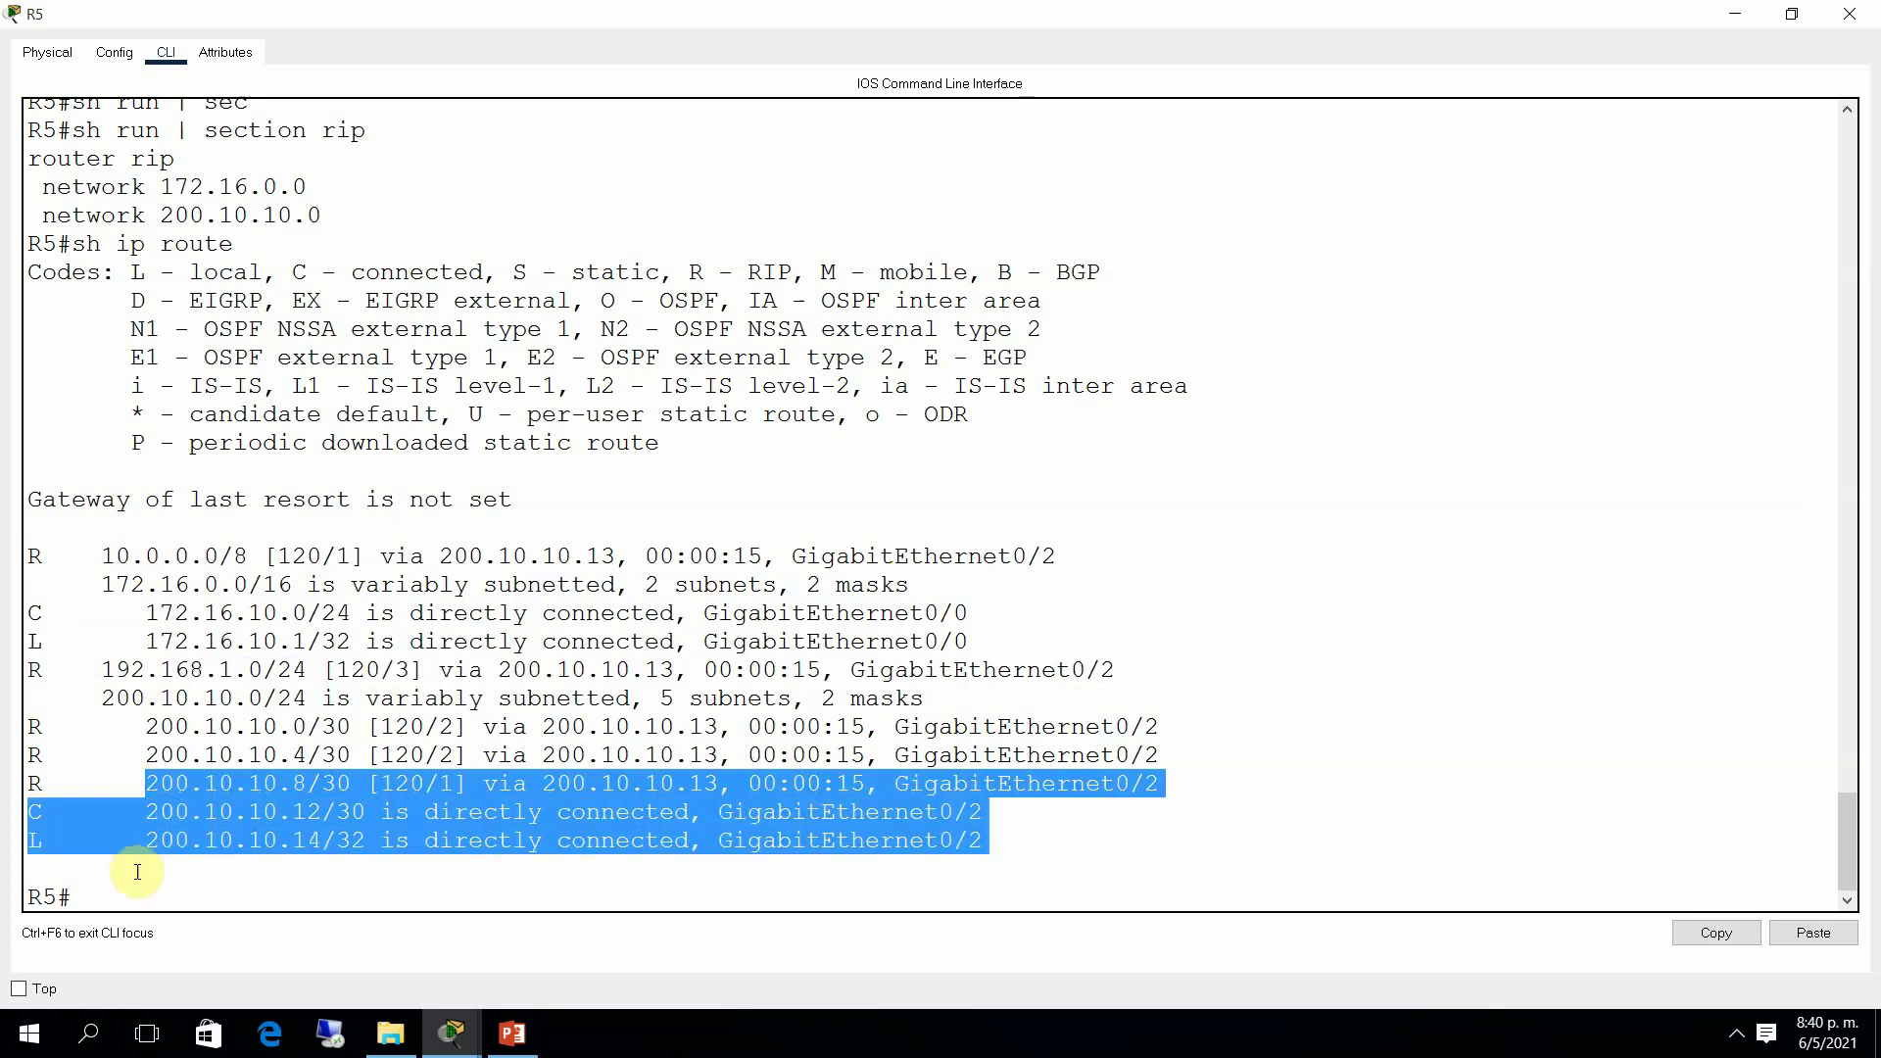
Step: Display R5's IP routing table again, examine the metric and next hop of the 192.168.1.0/24 route, and close the router
click(140, 882)
key(Up)
key(Return)
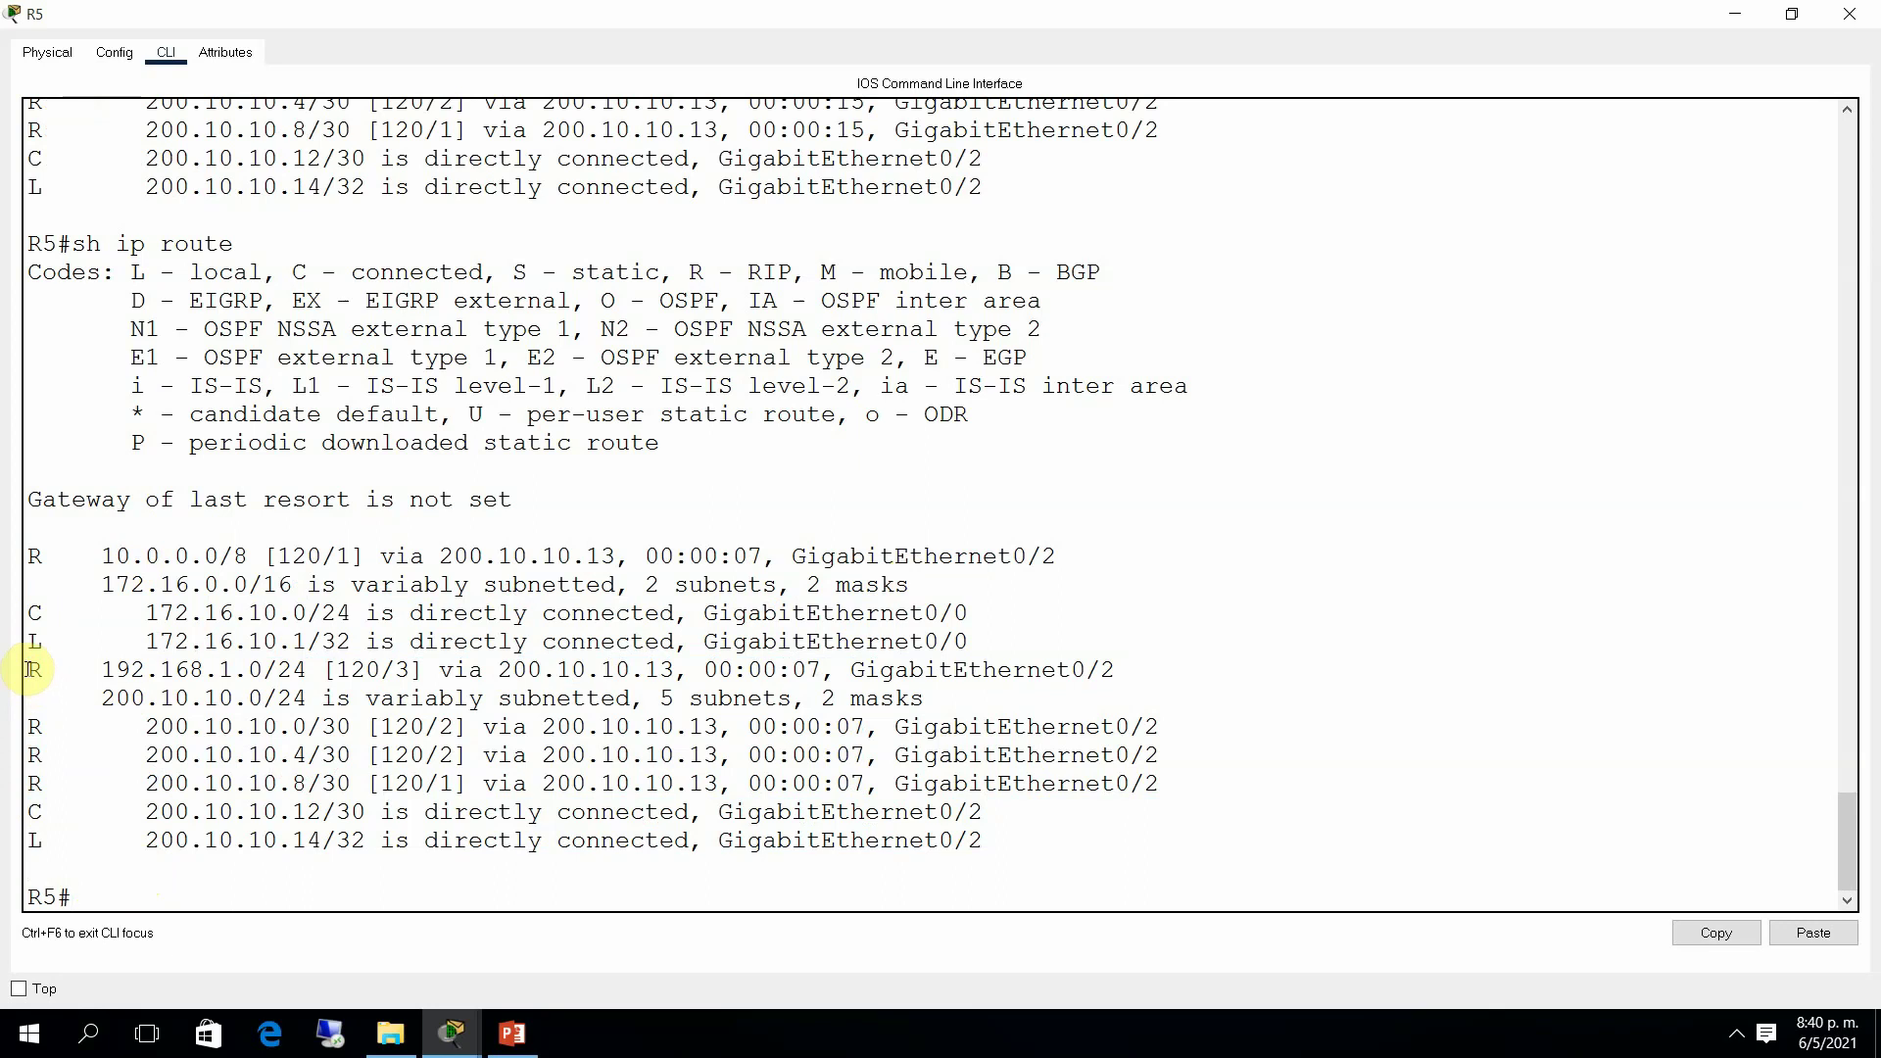
drag(31, 670, 438, 669)
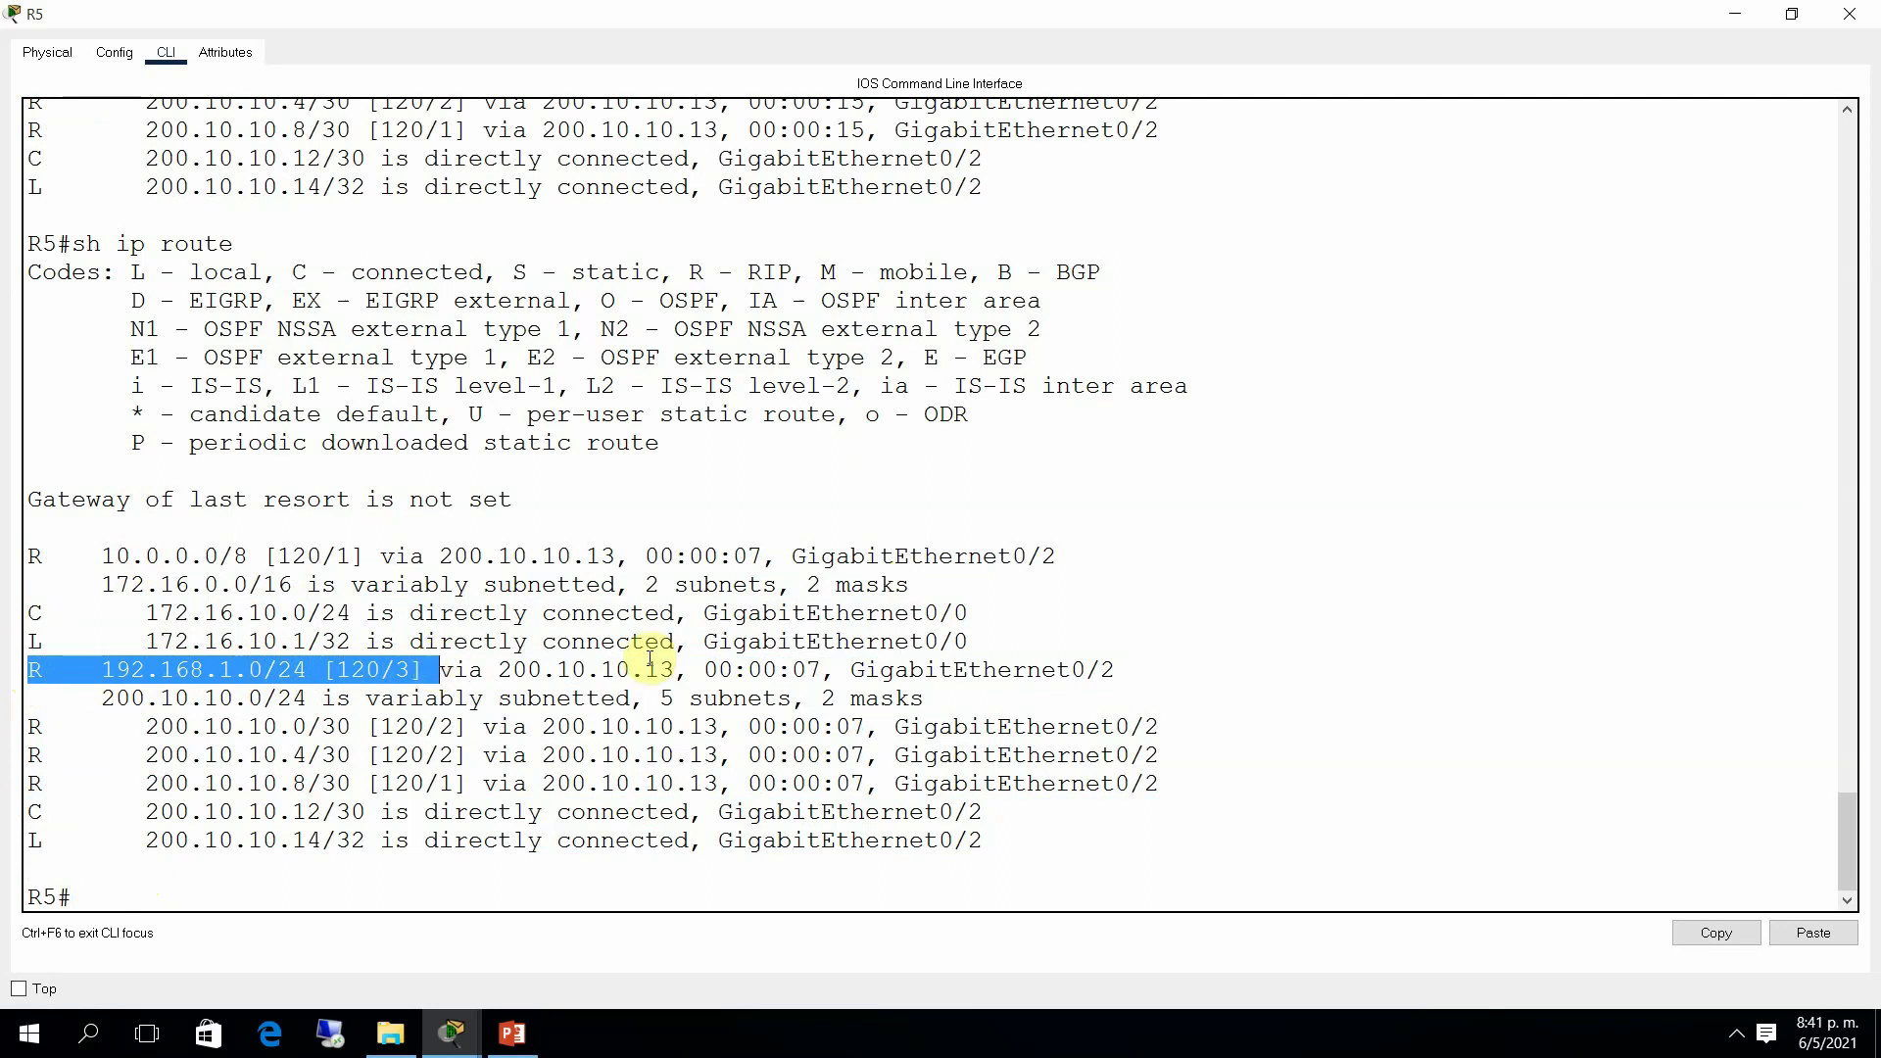
drag(496, 670, 679, 672)
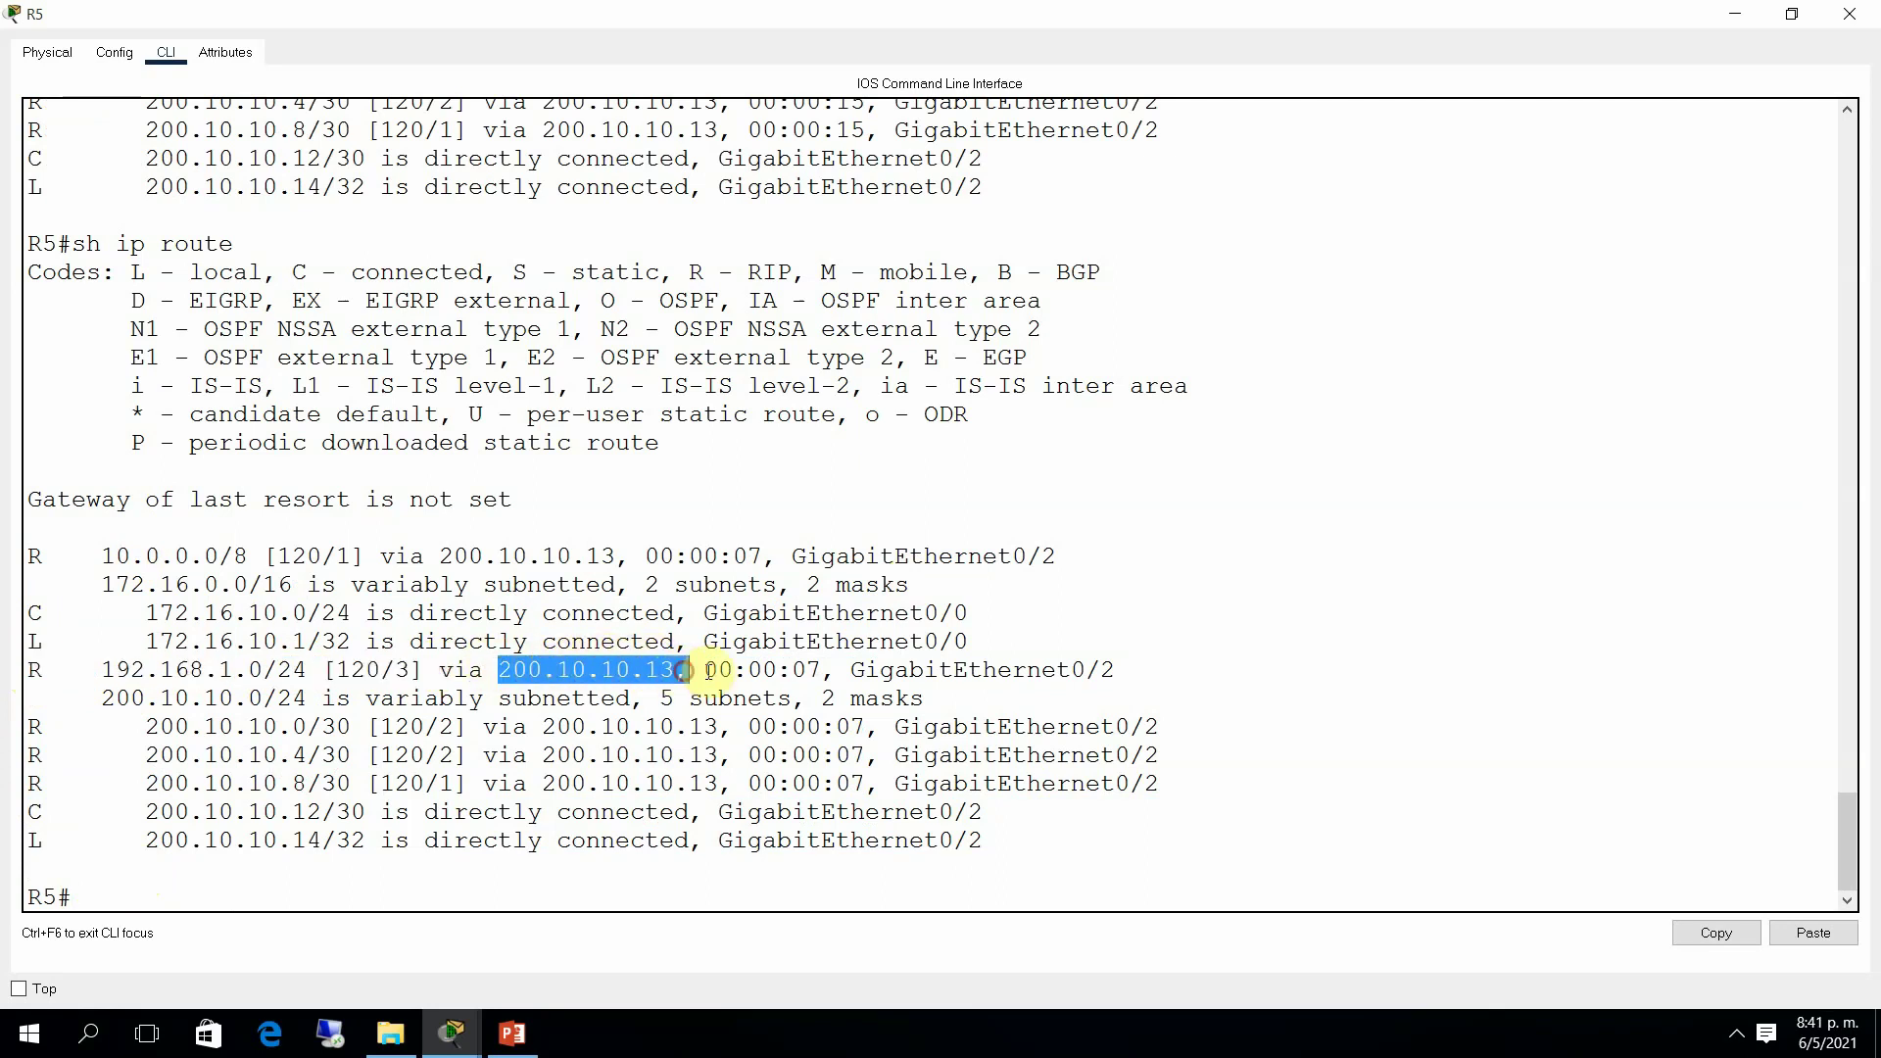
click(910, 670)
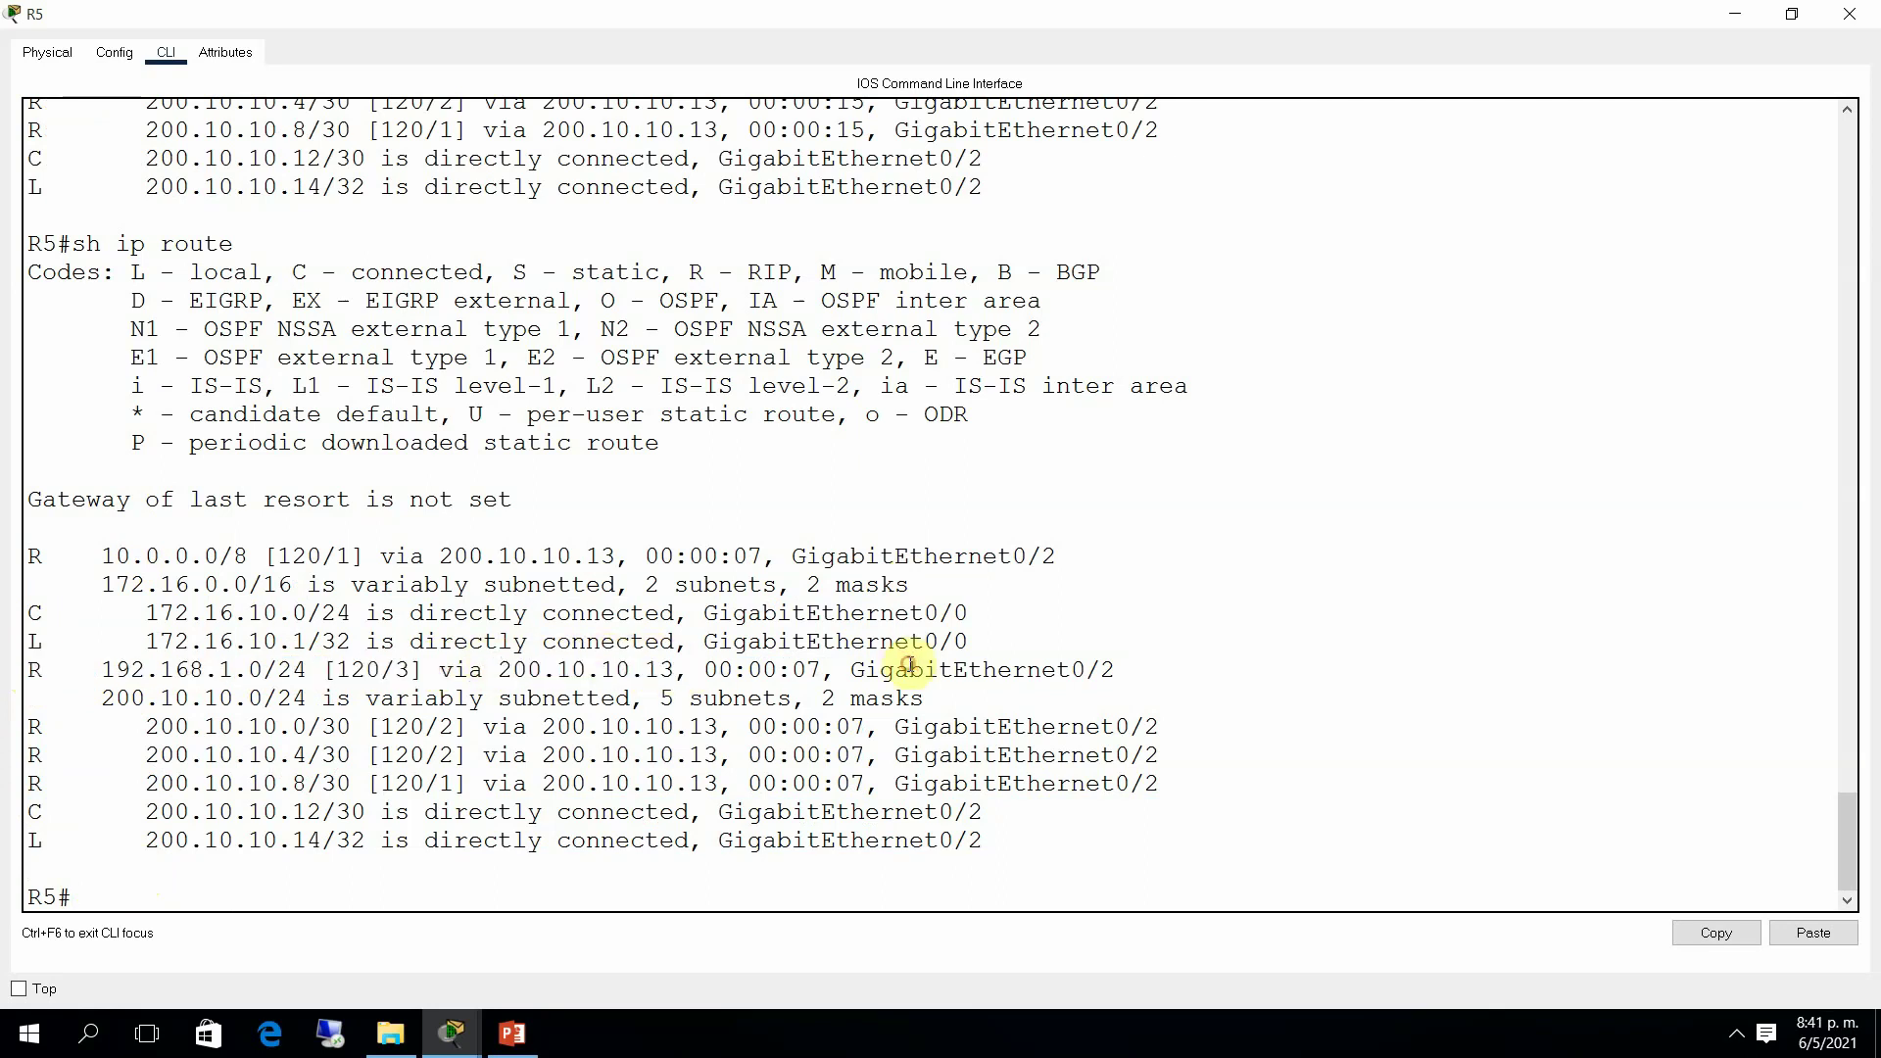
click(1850, 14)
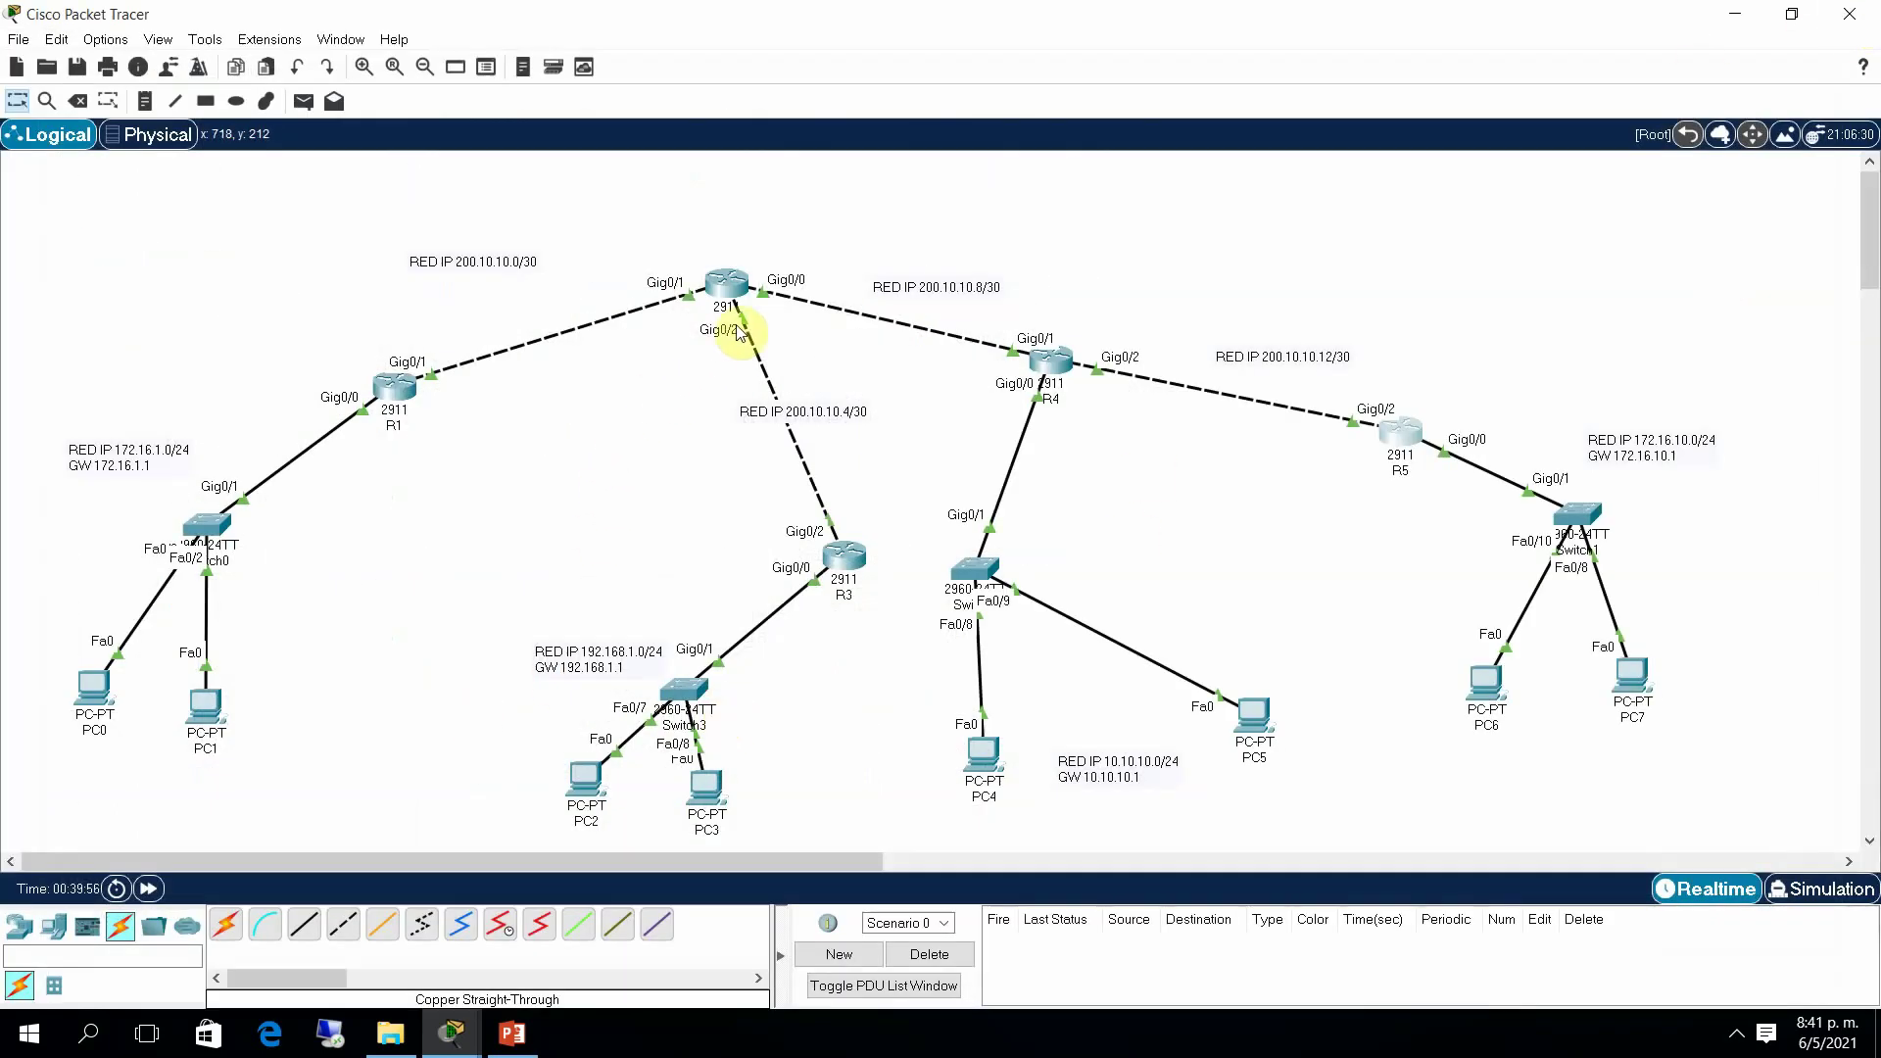
Step: Display R2's IP routing table in an enlarged CLI window and examine its RIP route to 172.16.0.0/16
click(727, 284)
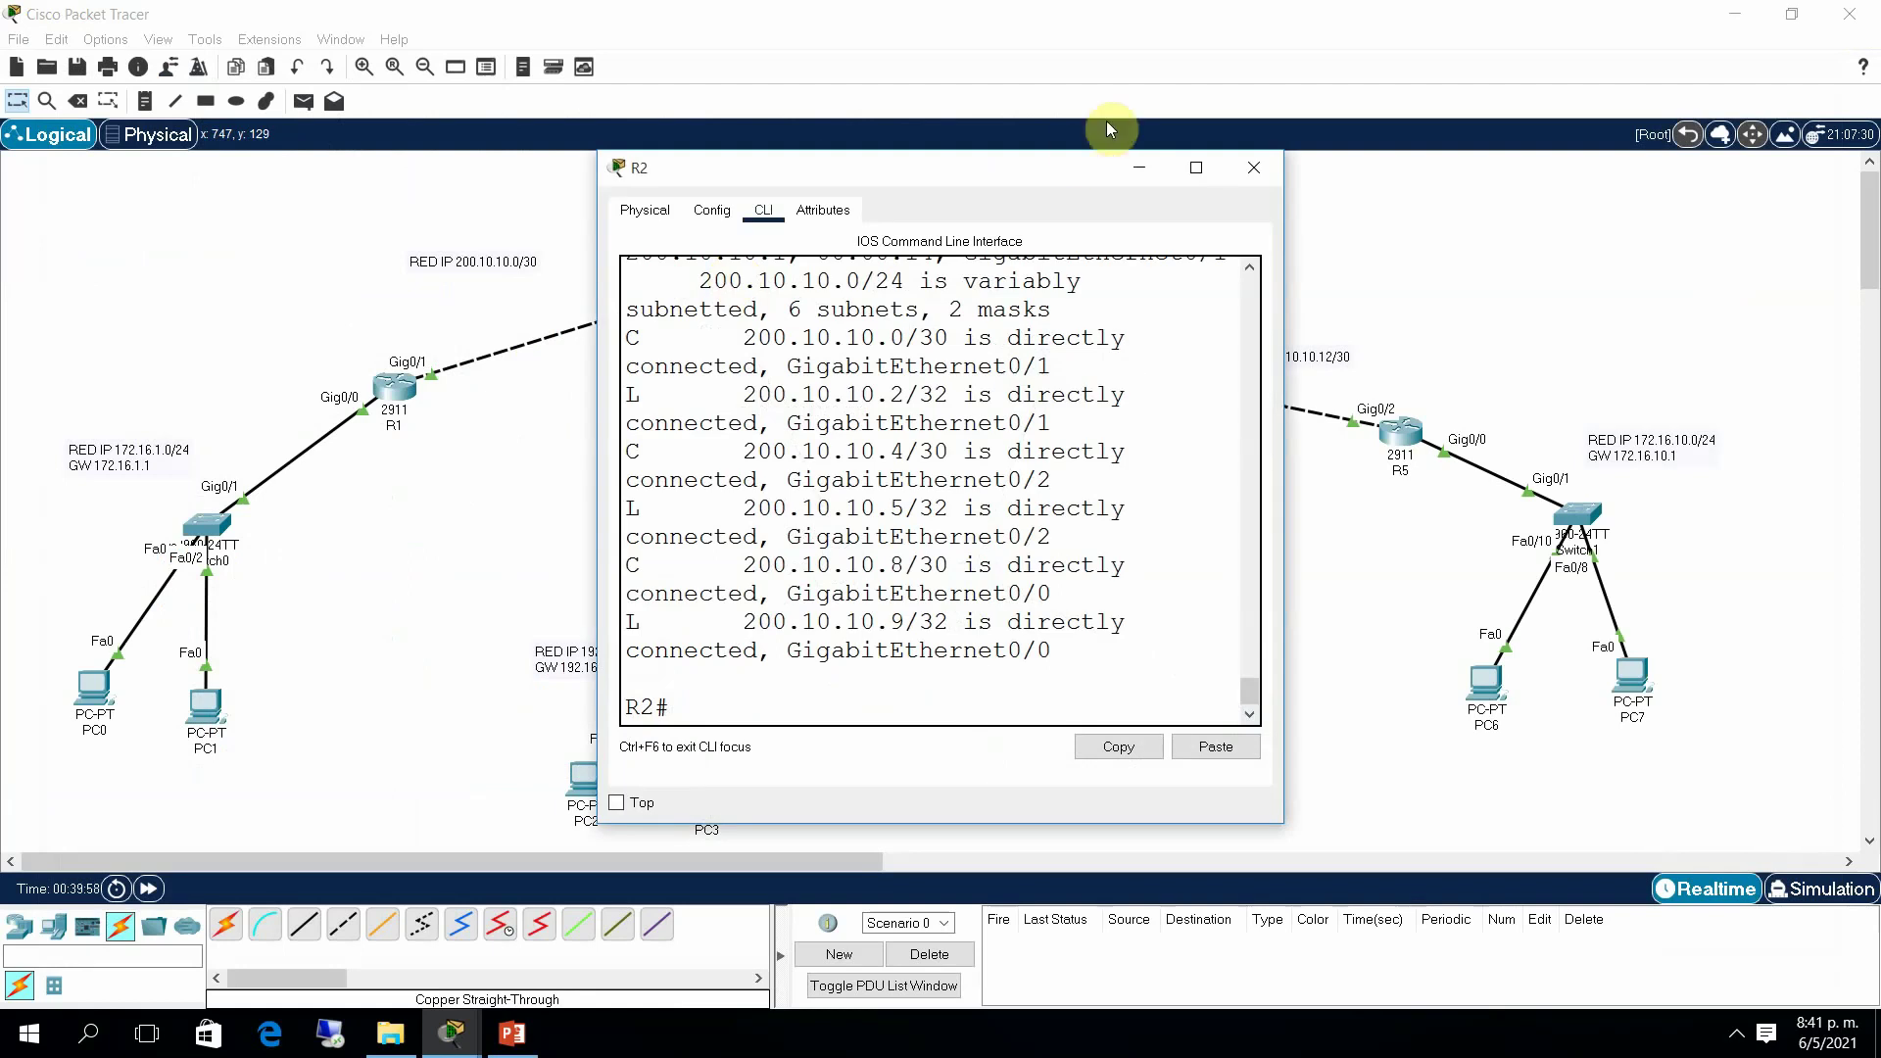
click(1256, 169)
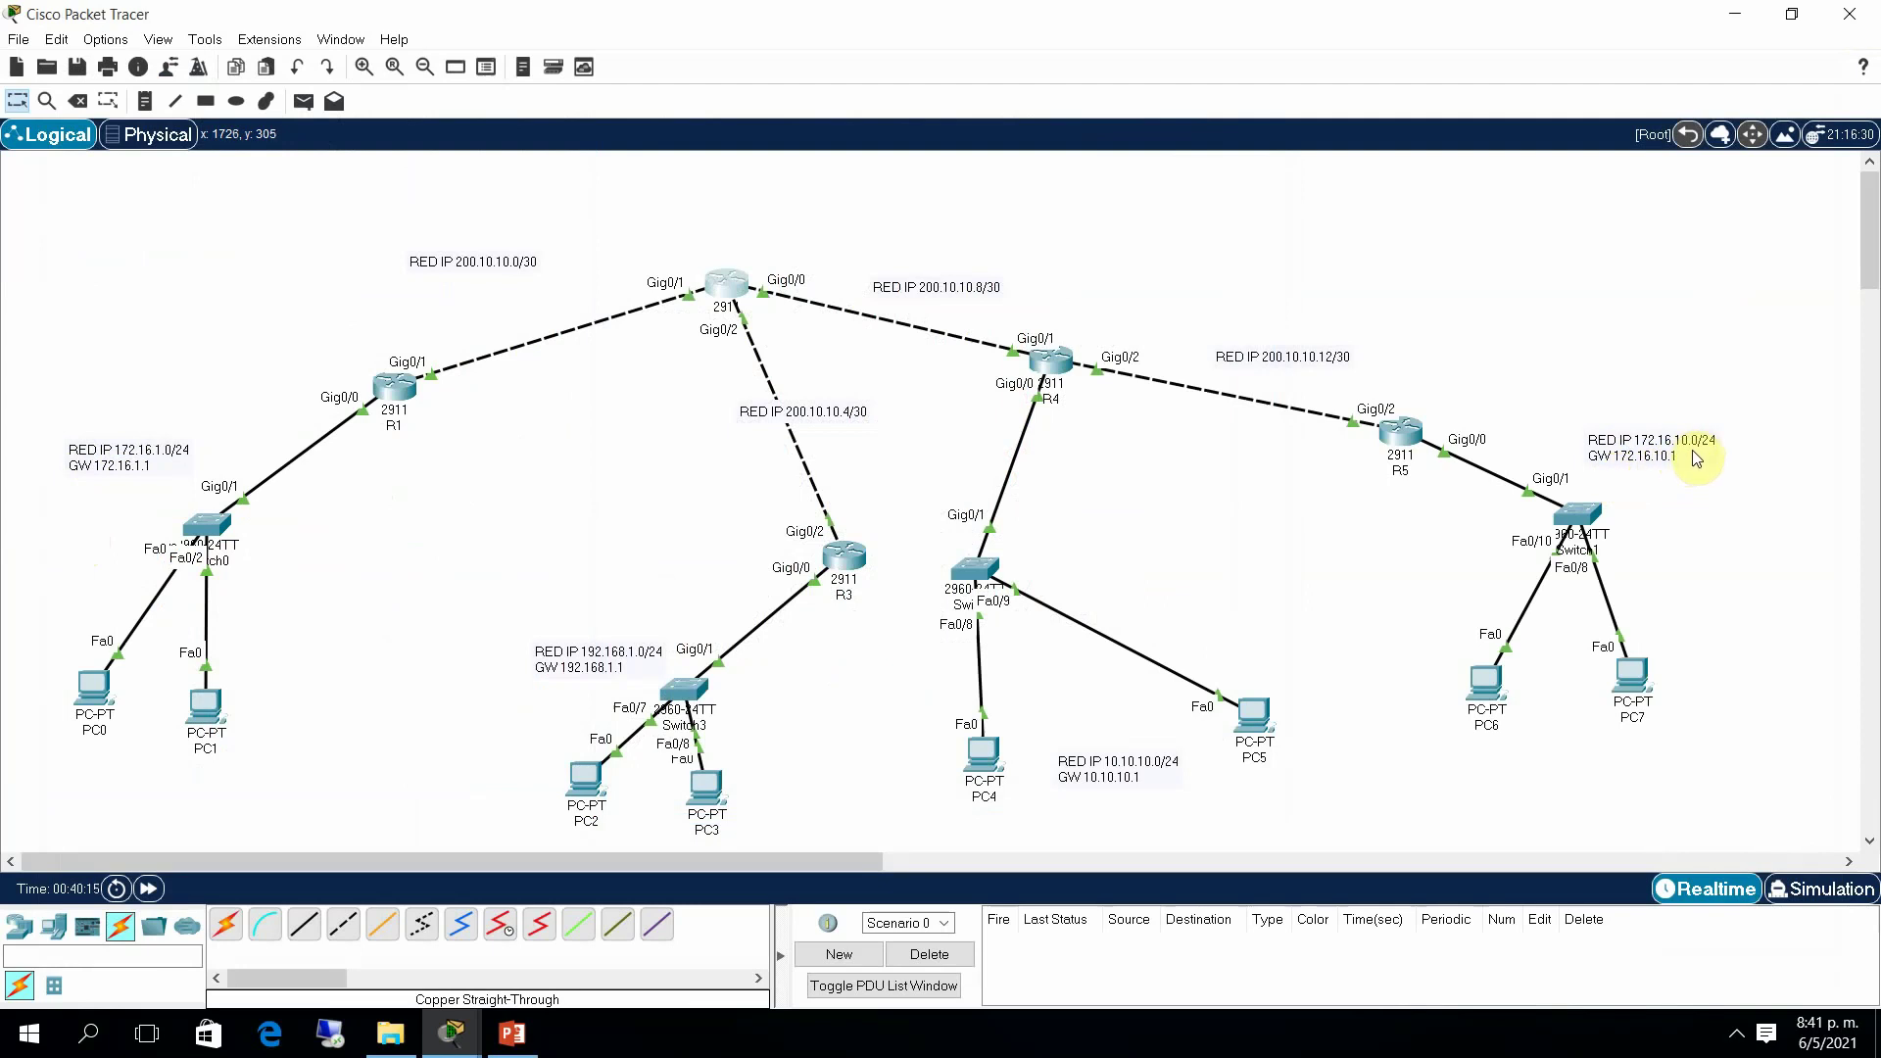
click(745, 285)
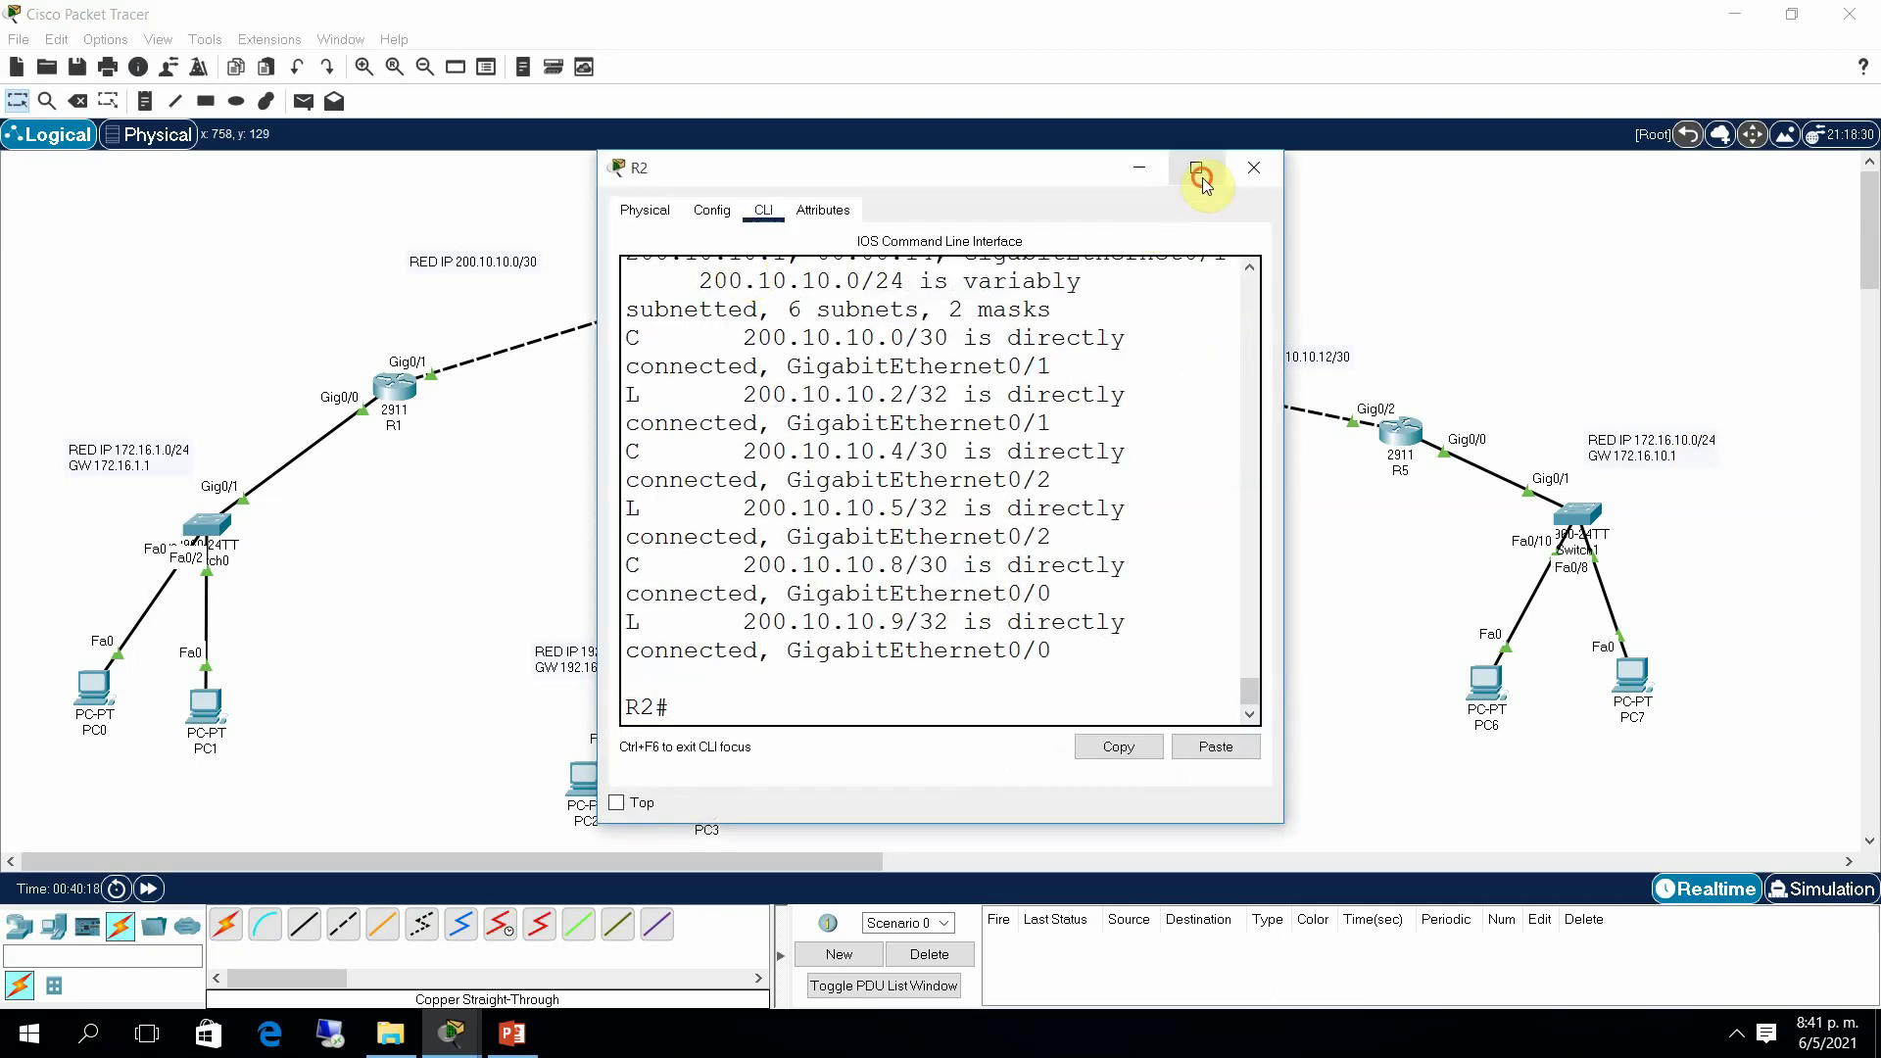
click(1197, 171)
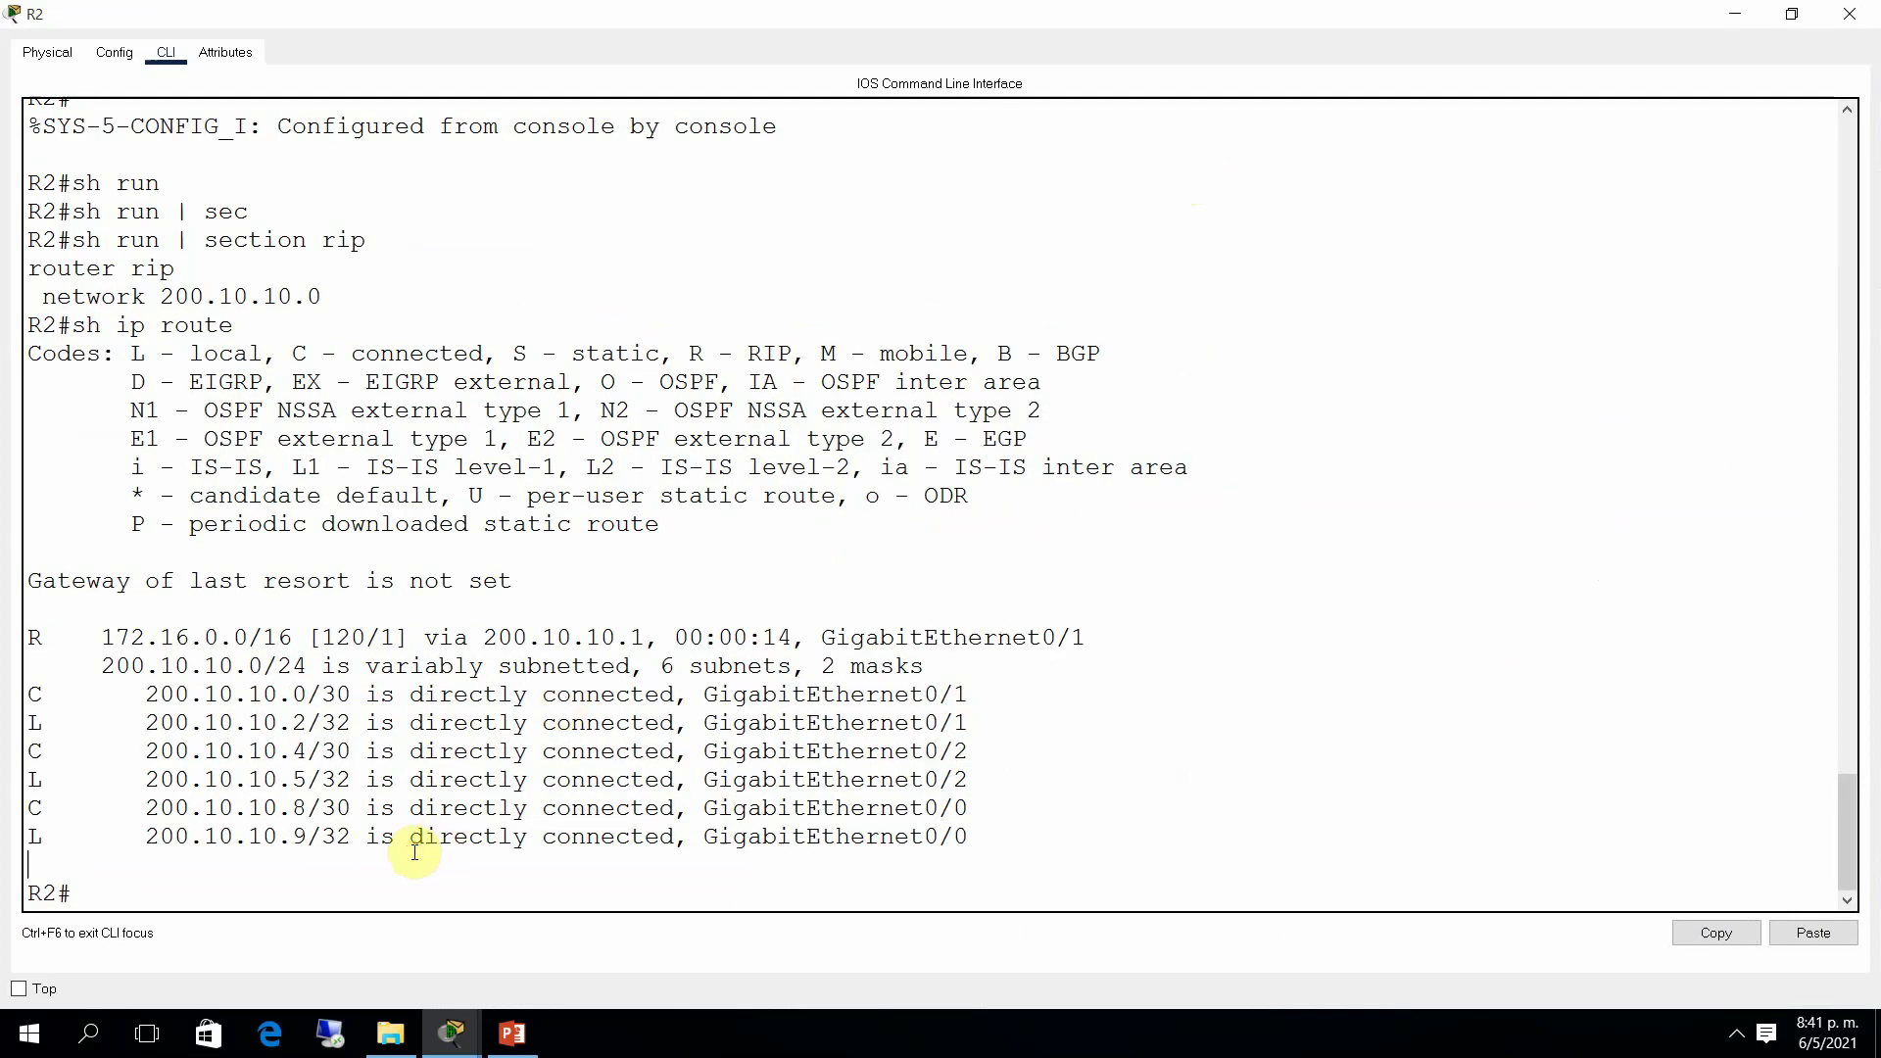
key(Up)
key(Return)
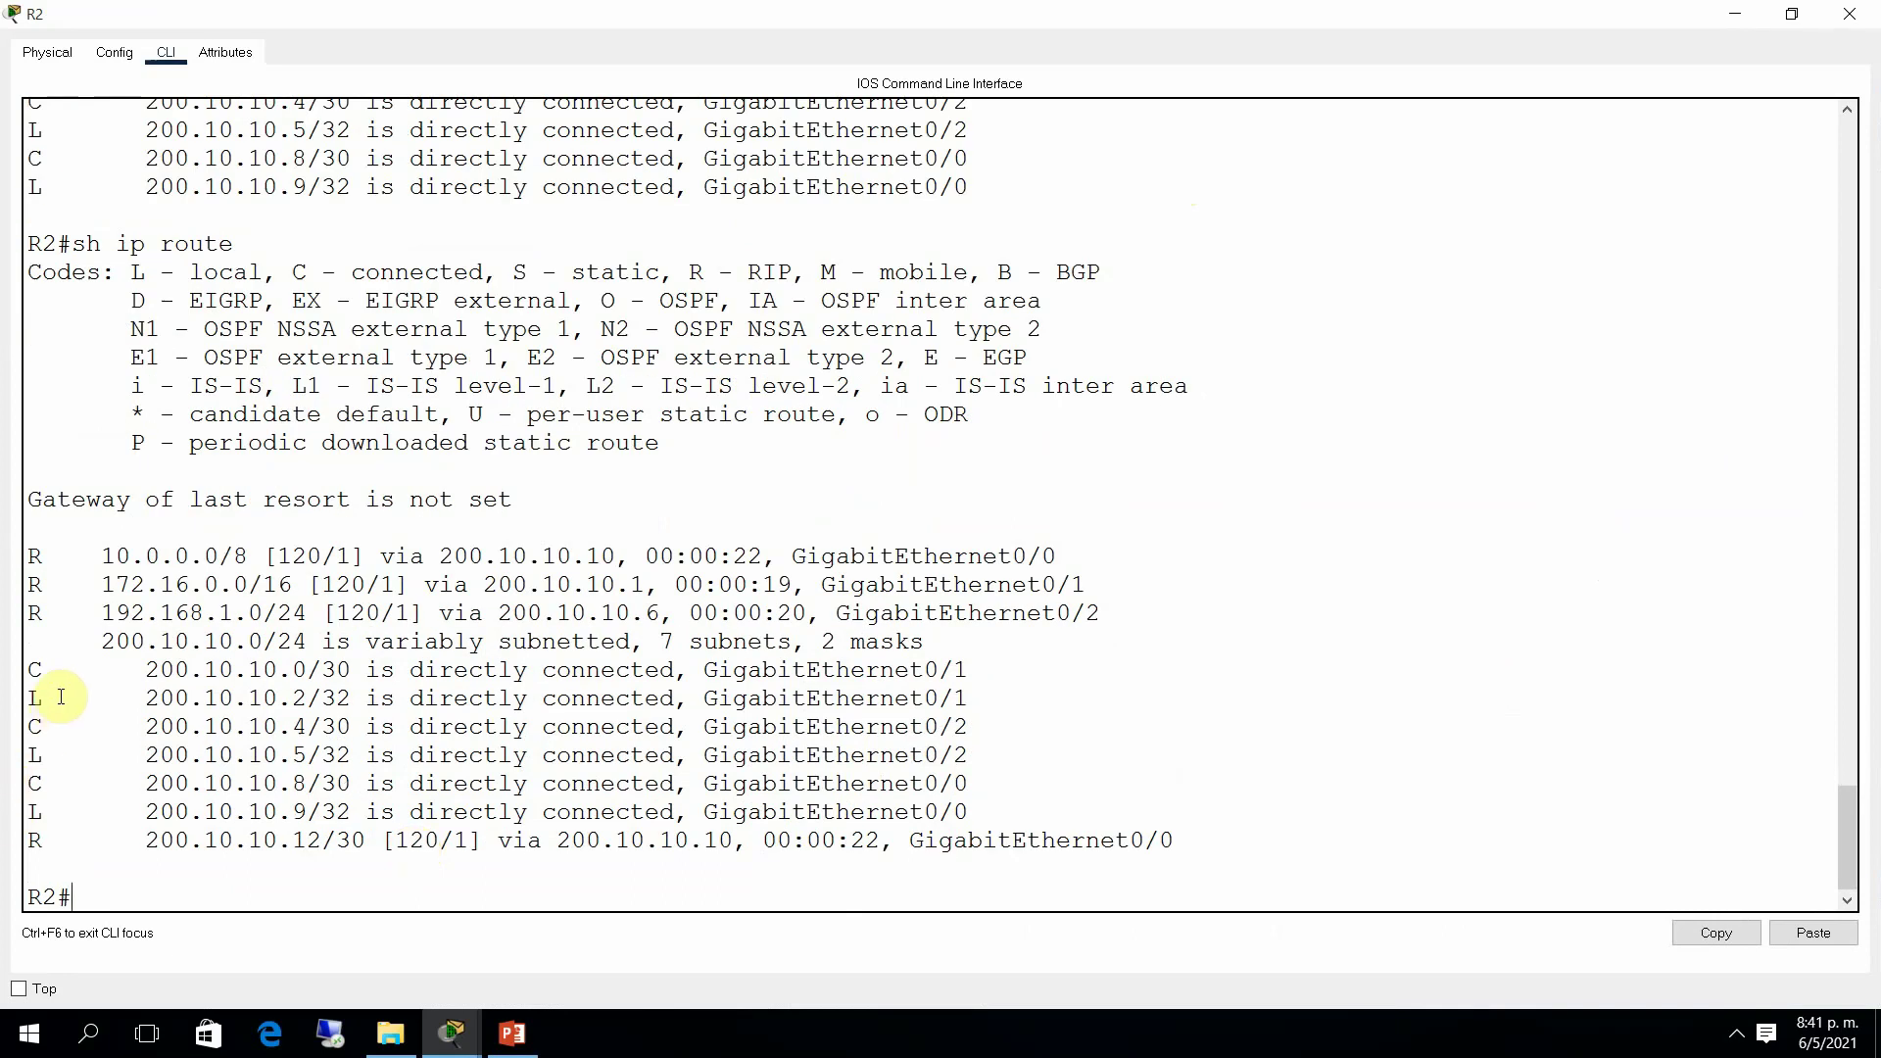
drag(29, 587, 619, 587)
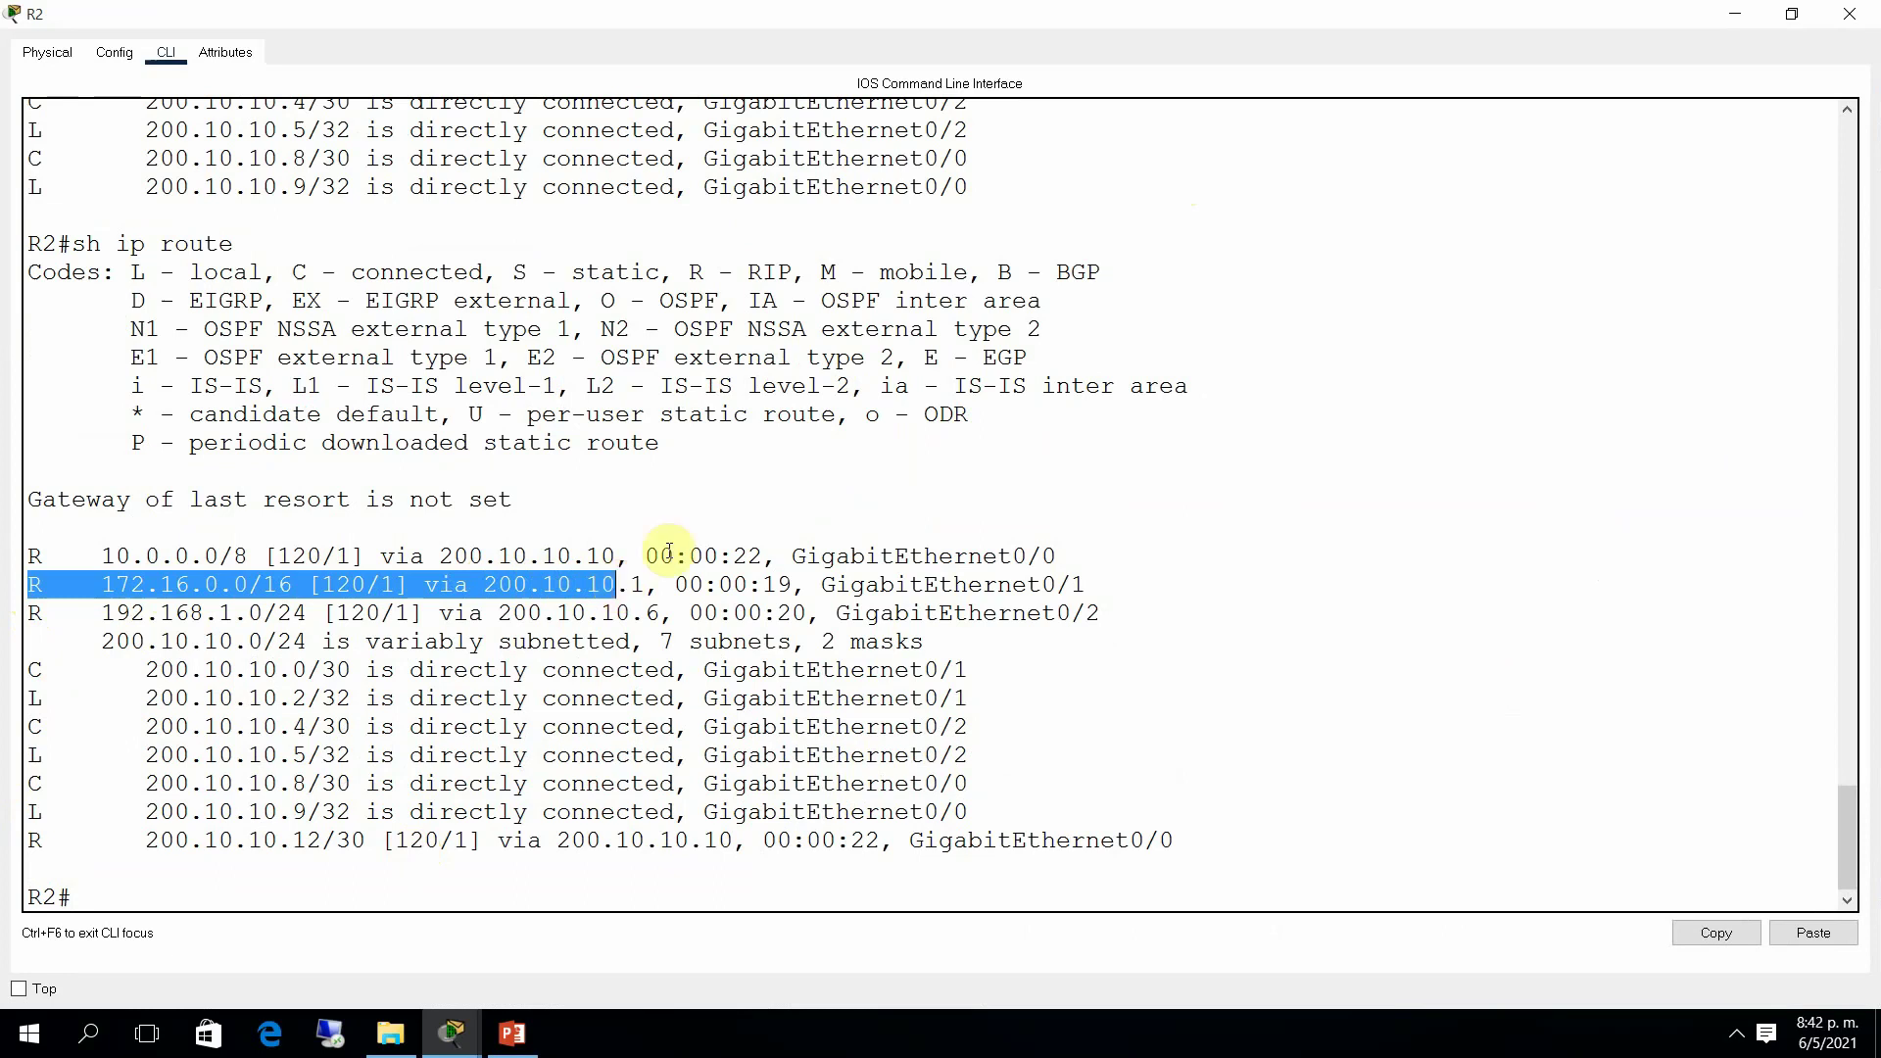
click(1848, 15)
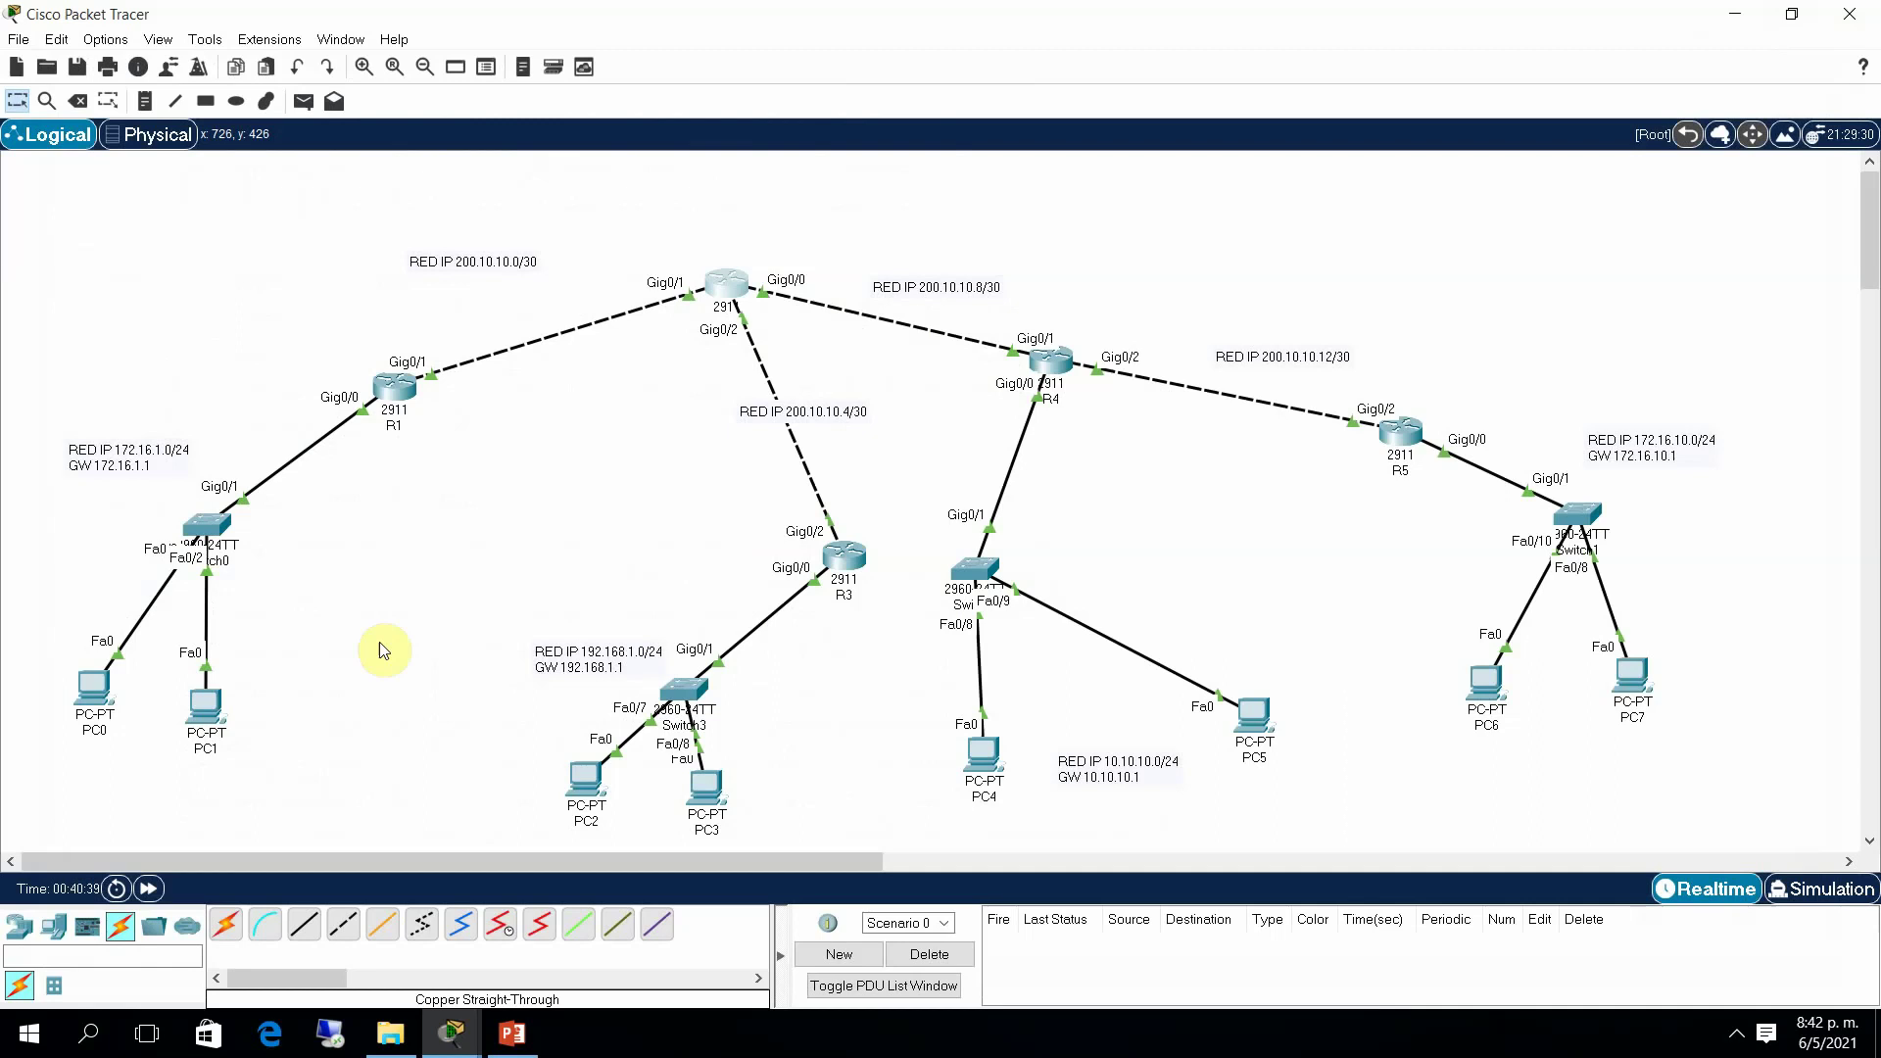
Step: Trace the route from PC0's Command Prompt to 172.16.10.1 and view the hops in an enlarged window
click(74, 694)
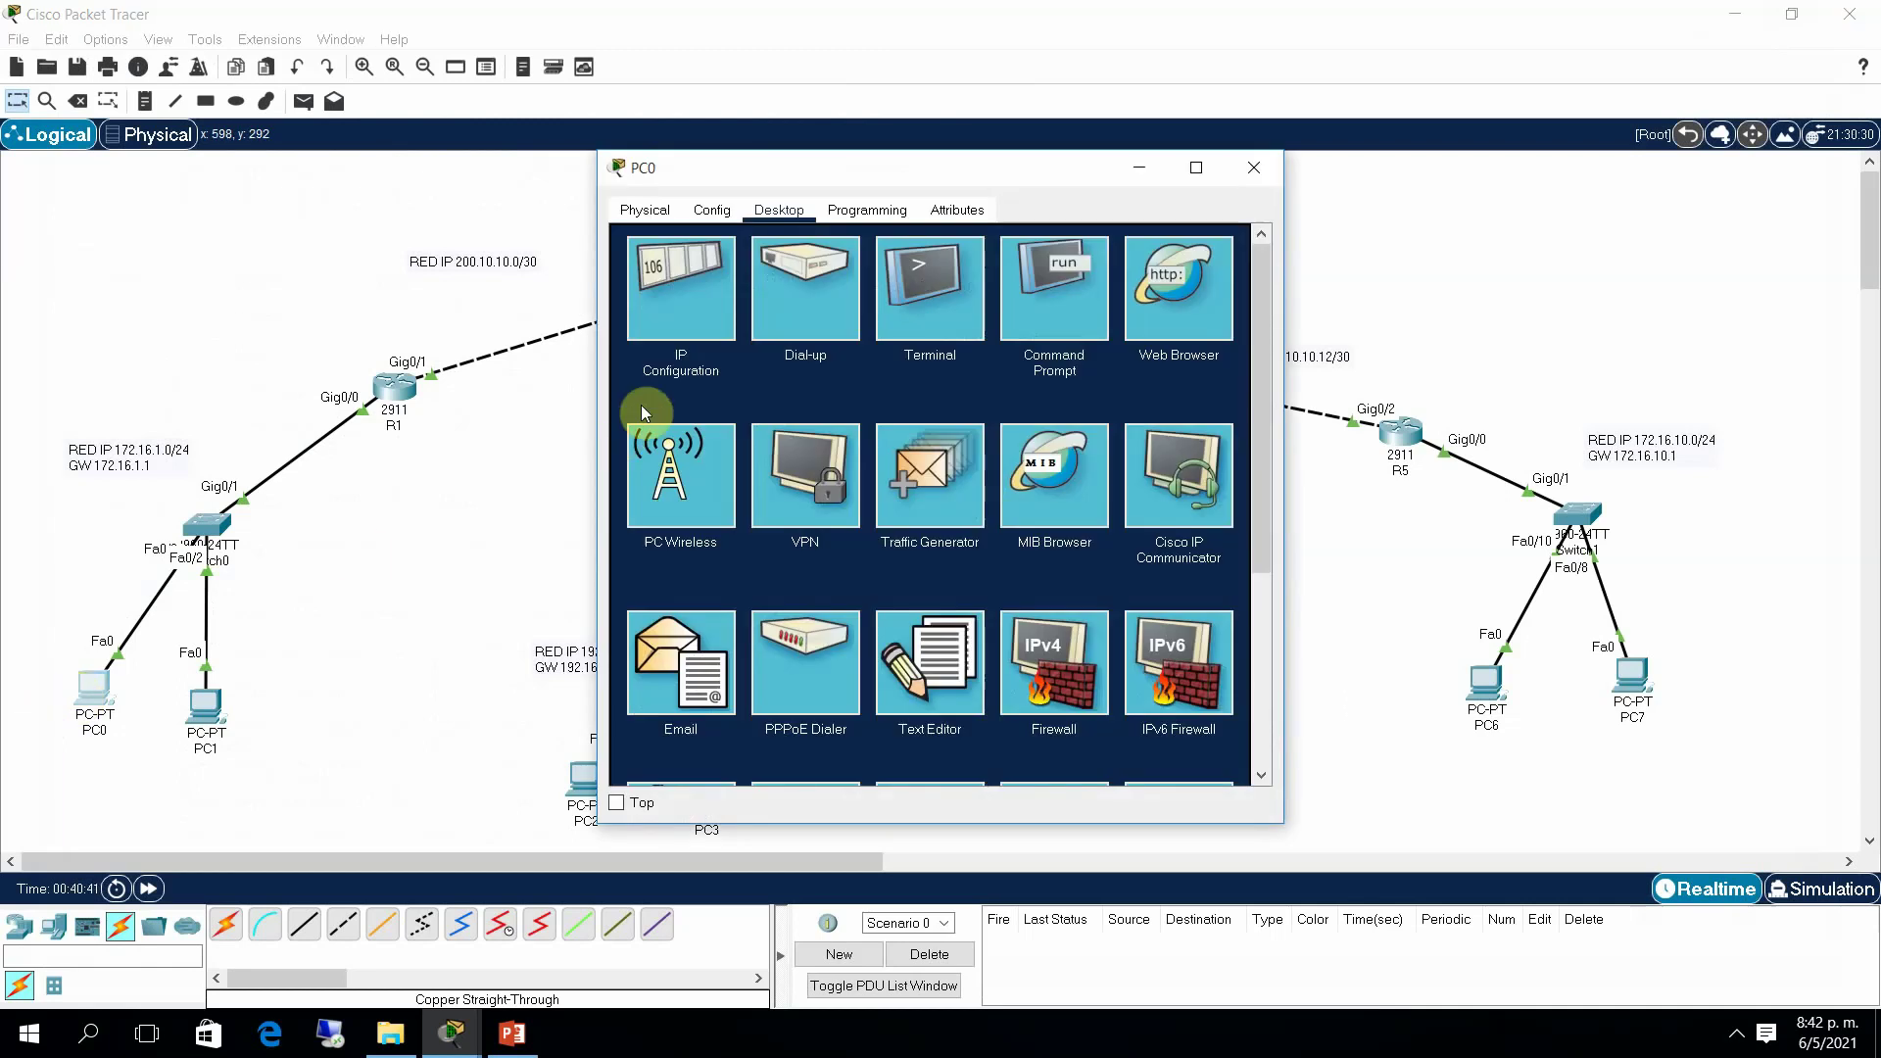
click(1052, 284)
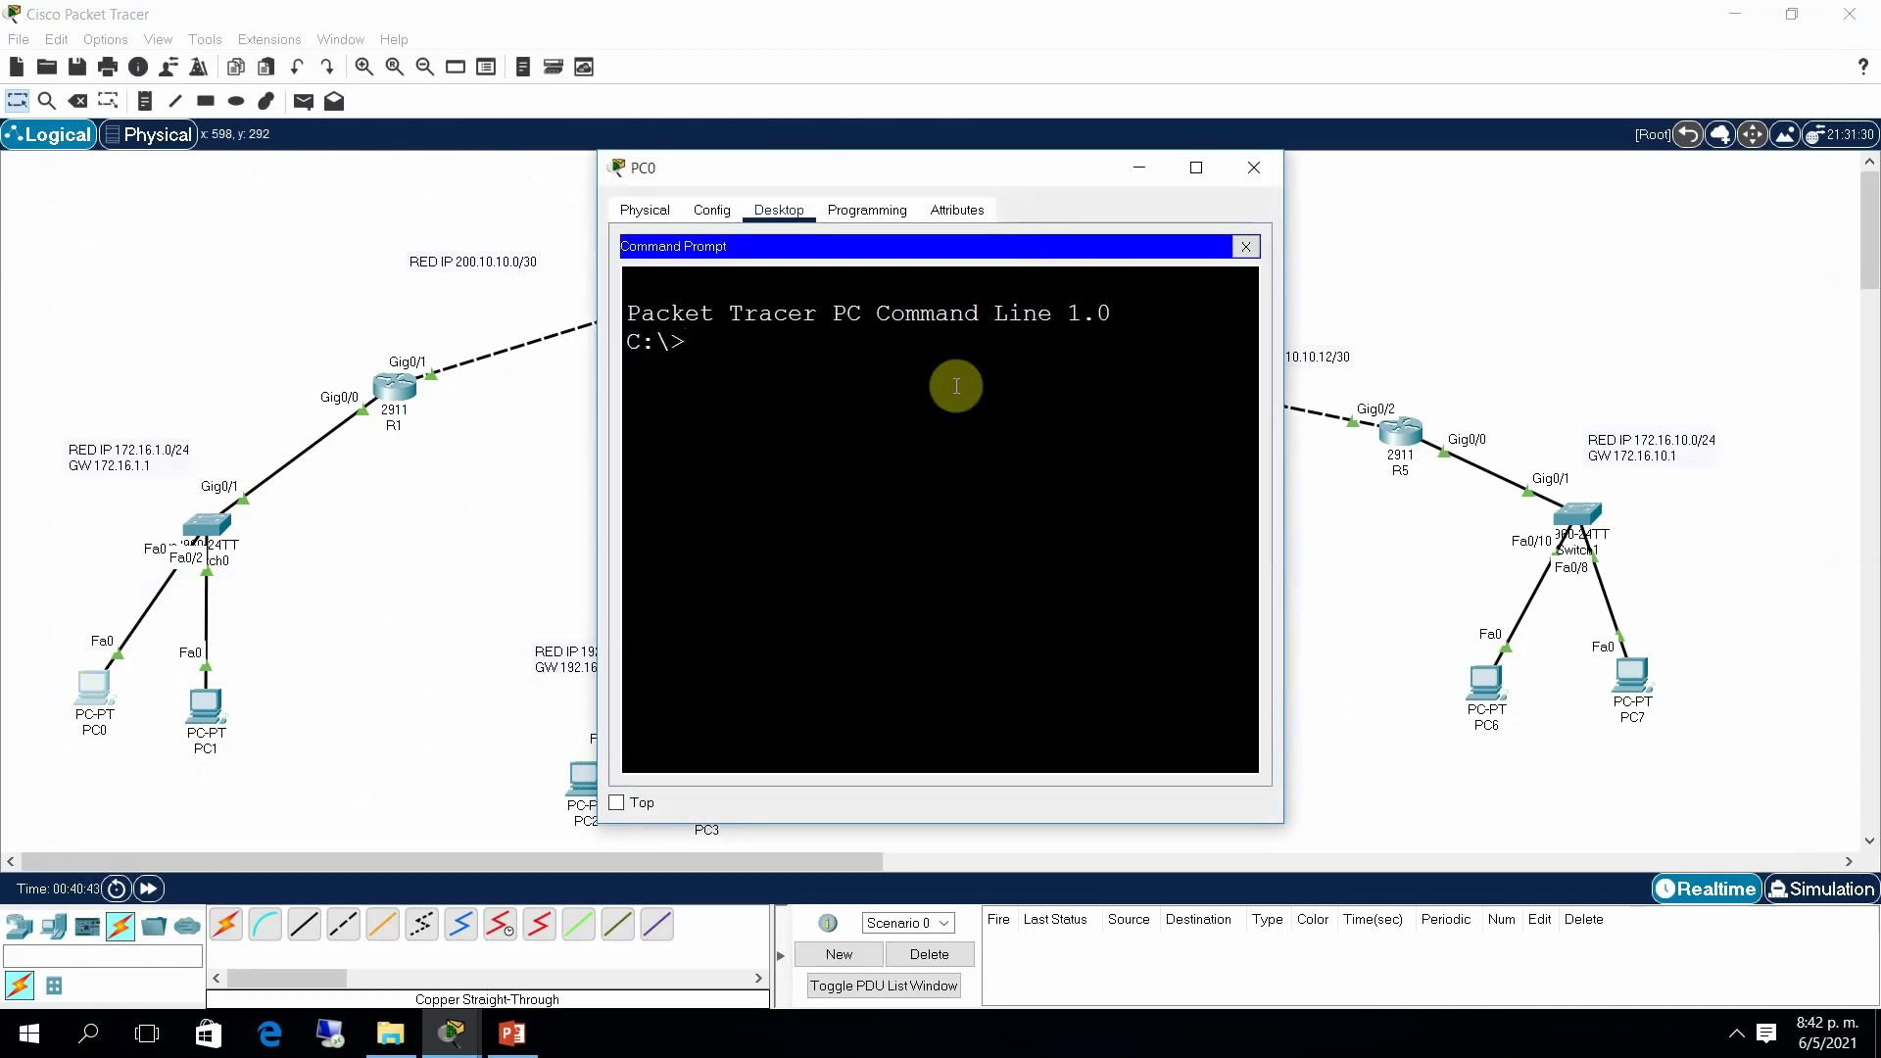
text(tracert)
text( 17)
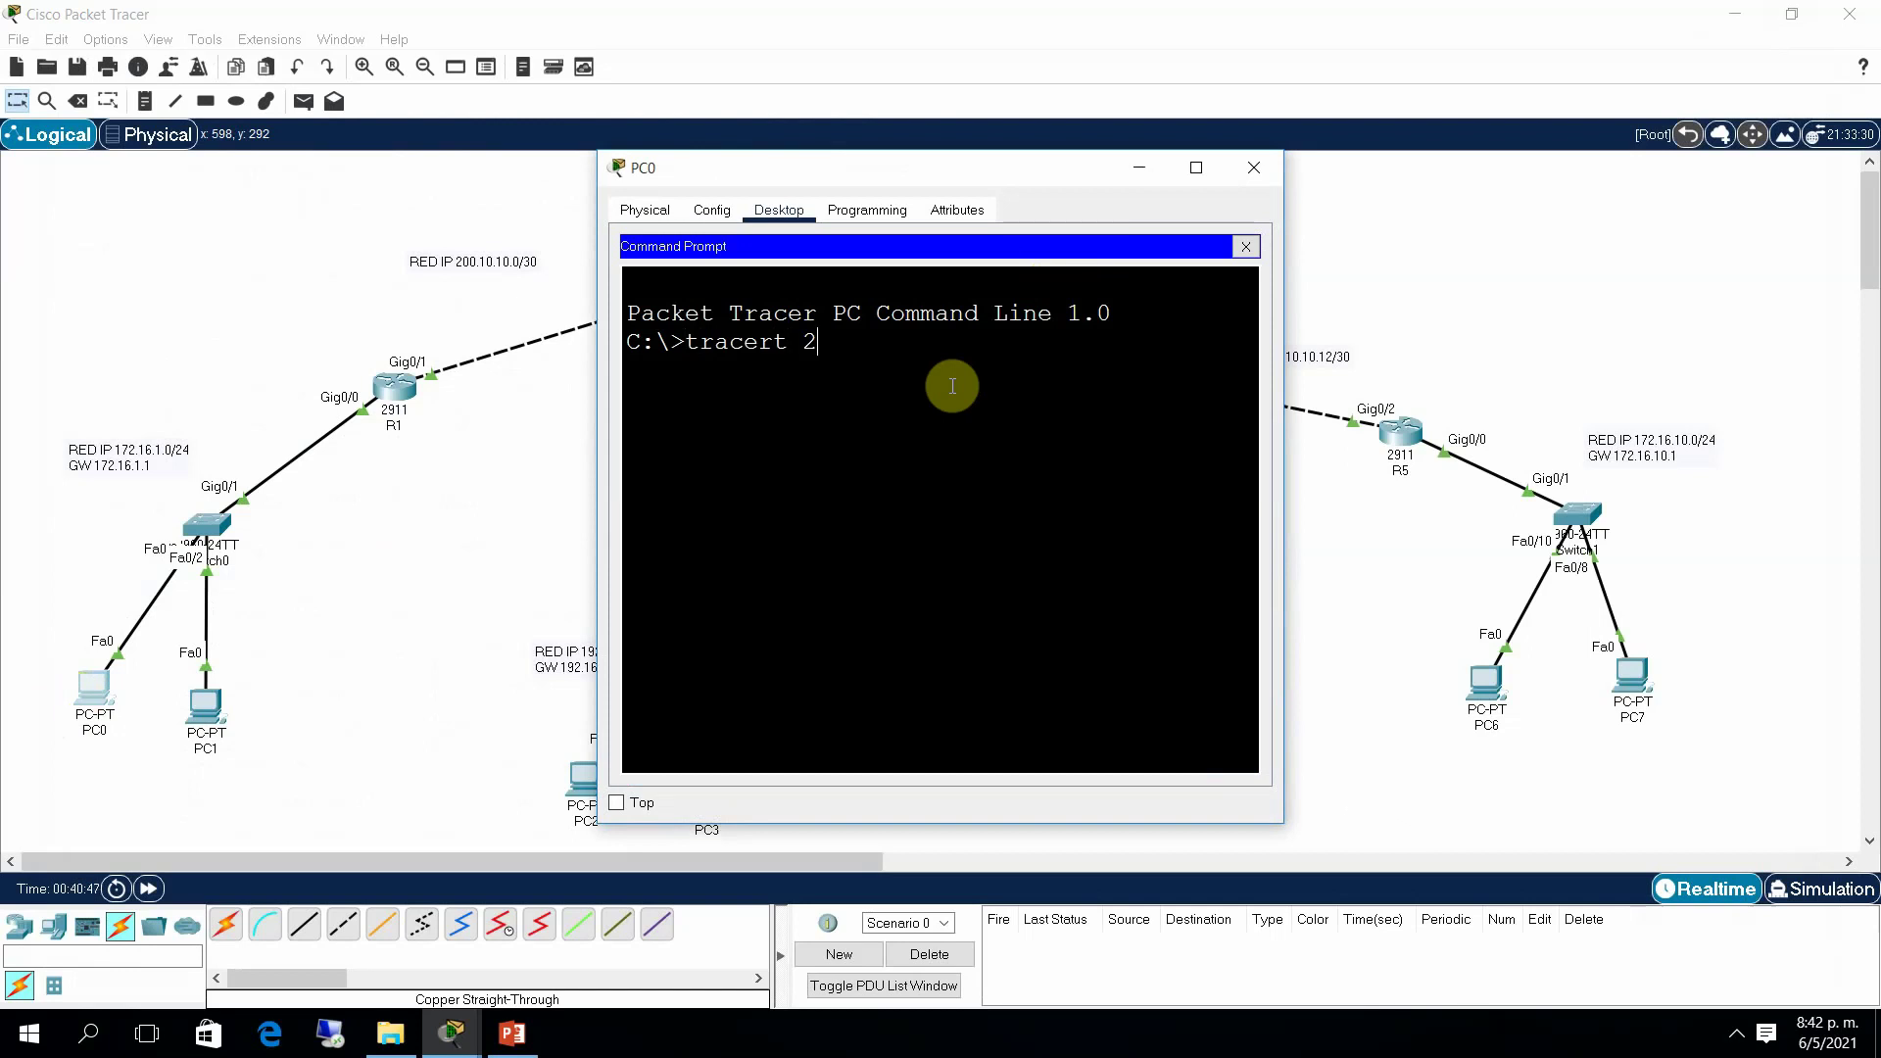
text(2.16.10.1)
key(Return)
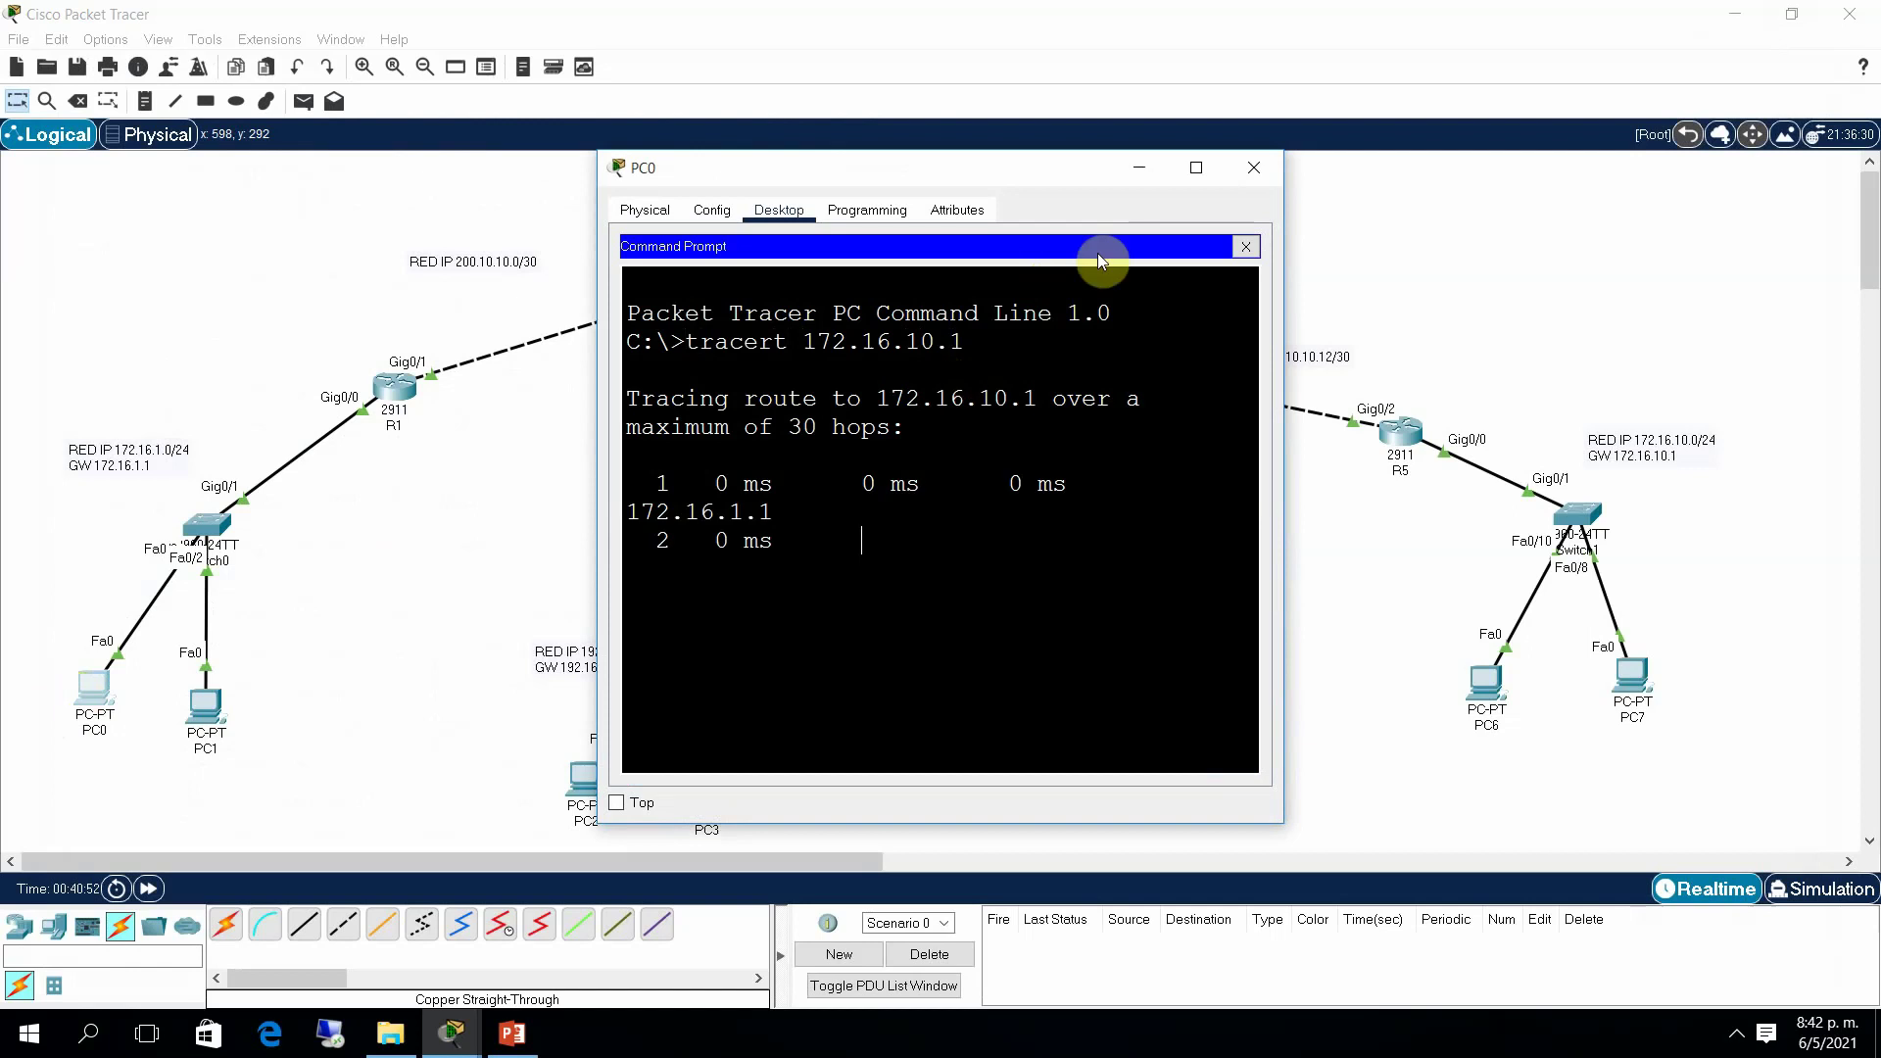
click(1197, 170)
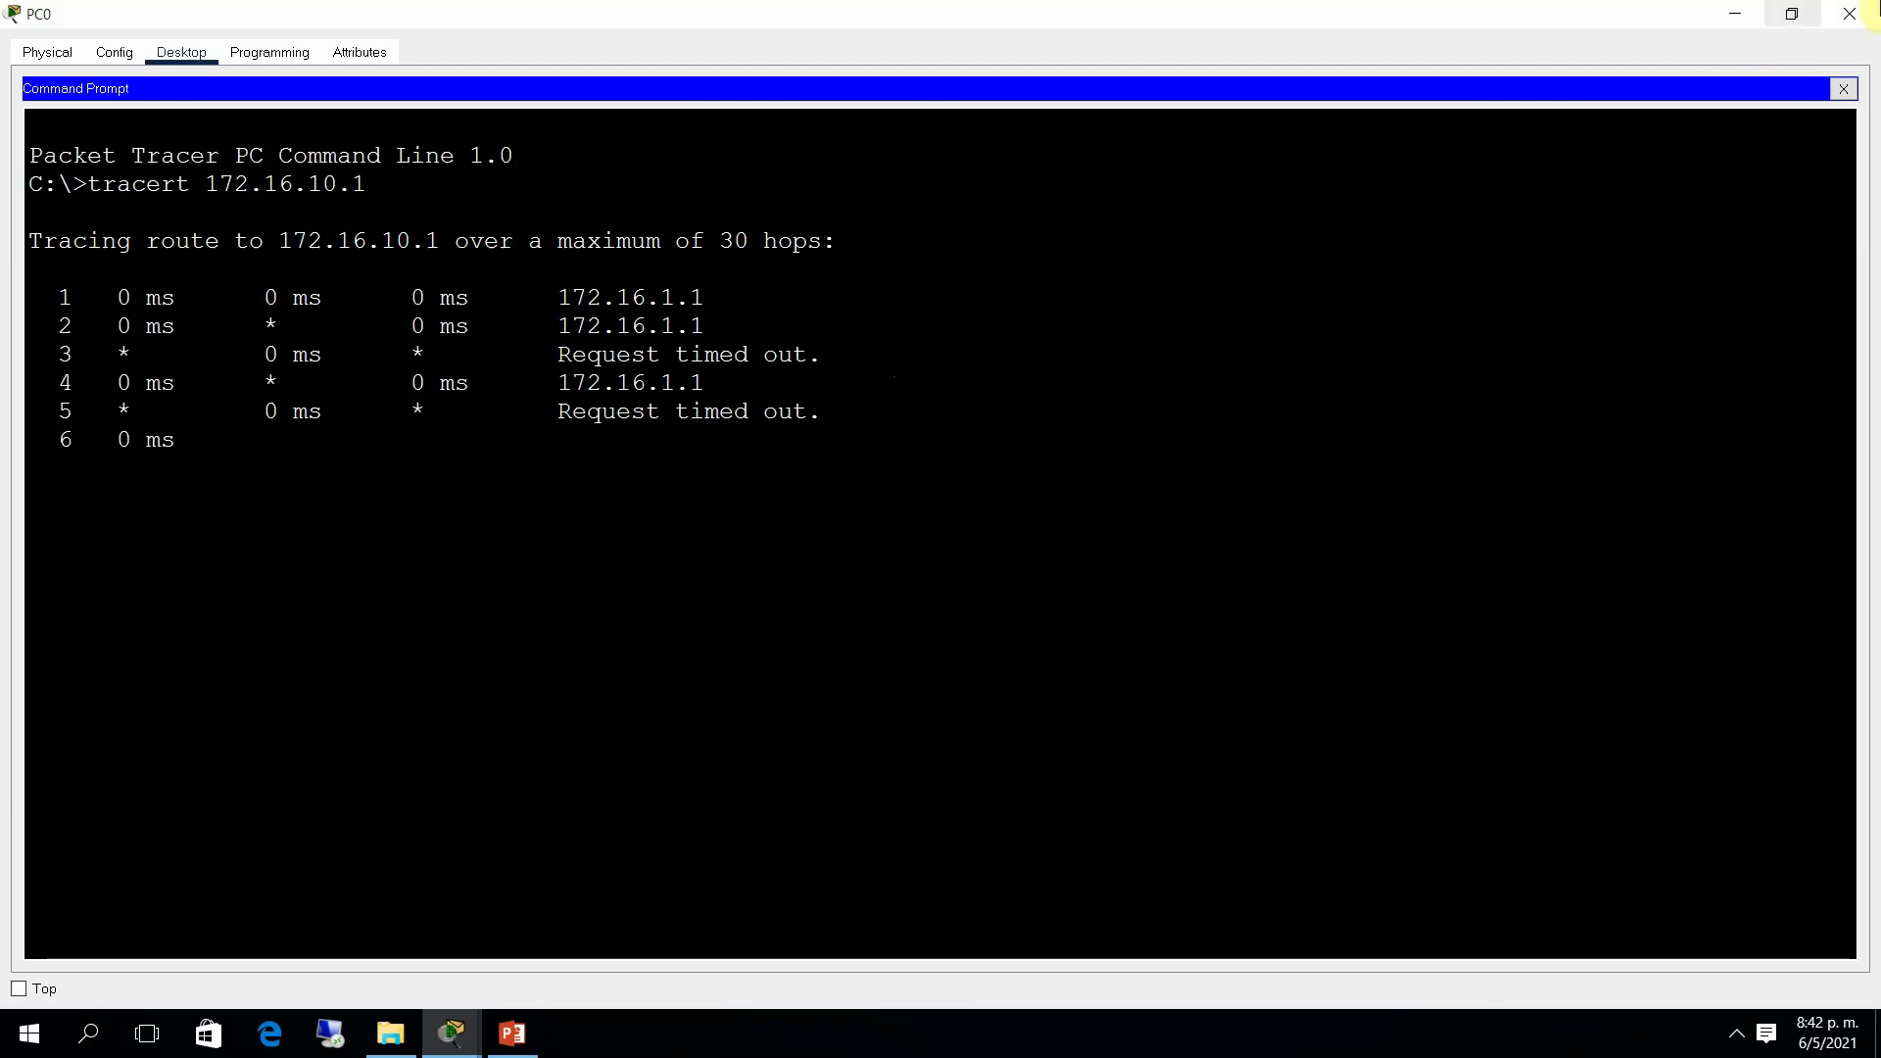
click(1850, 14)
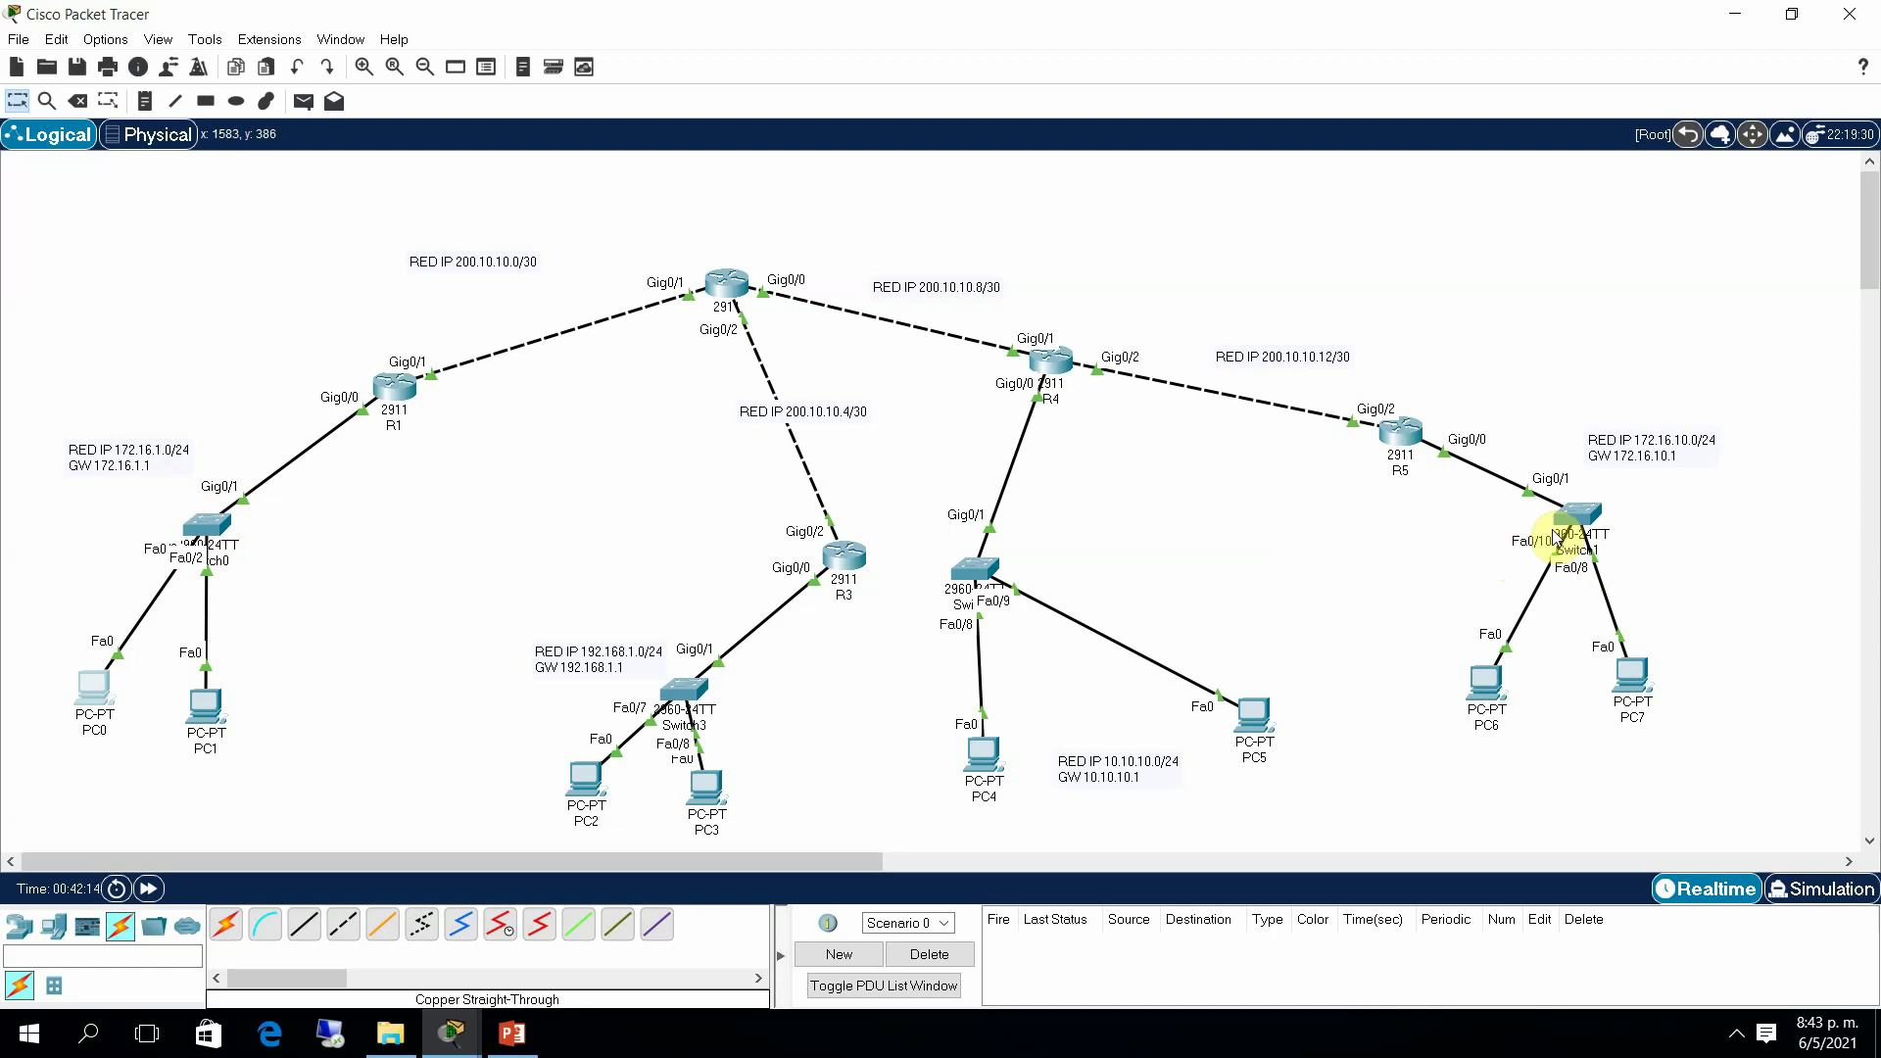
Step: Open R1's command line in a maximized window and enter privileged mode
drag(402, 390, 408, 390)
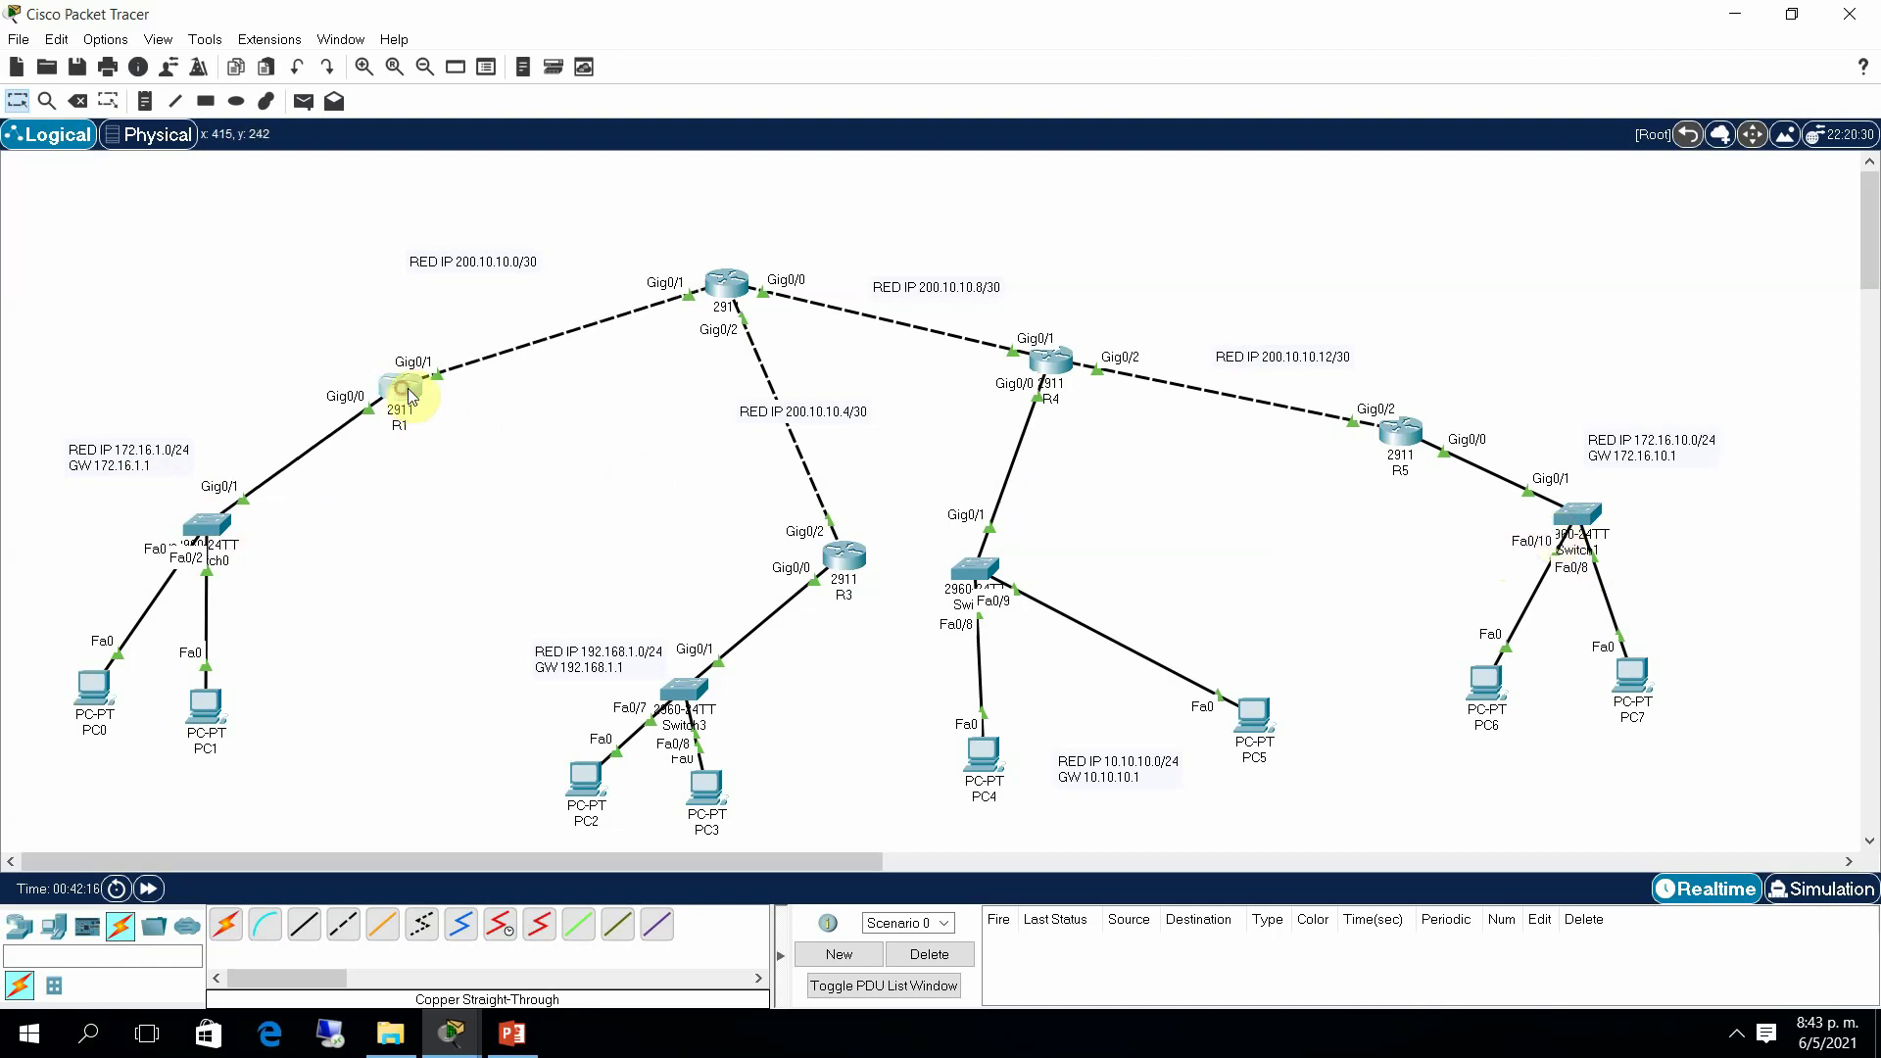
click(408, 388)
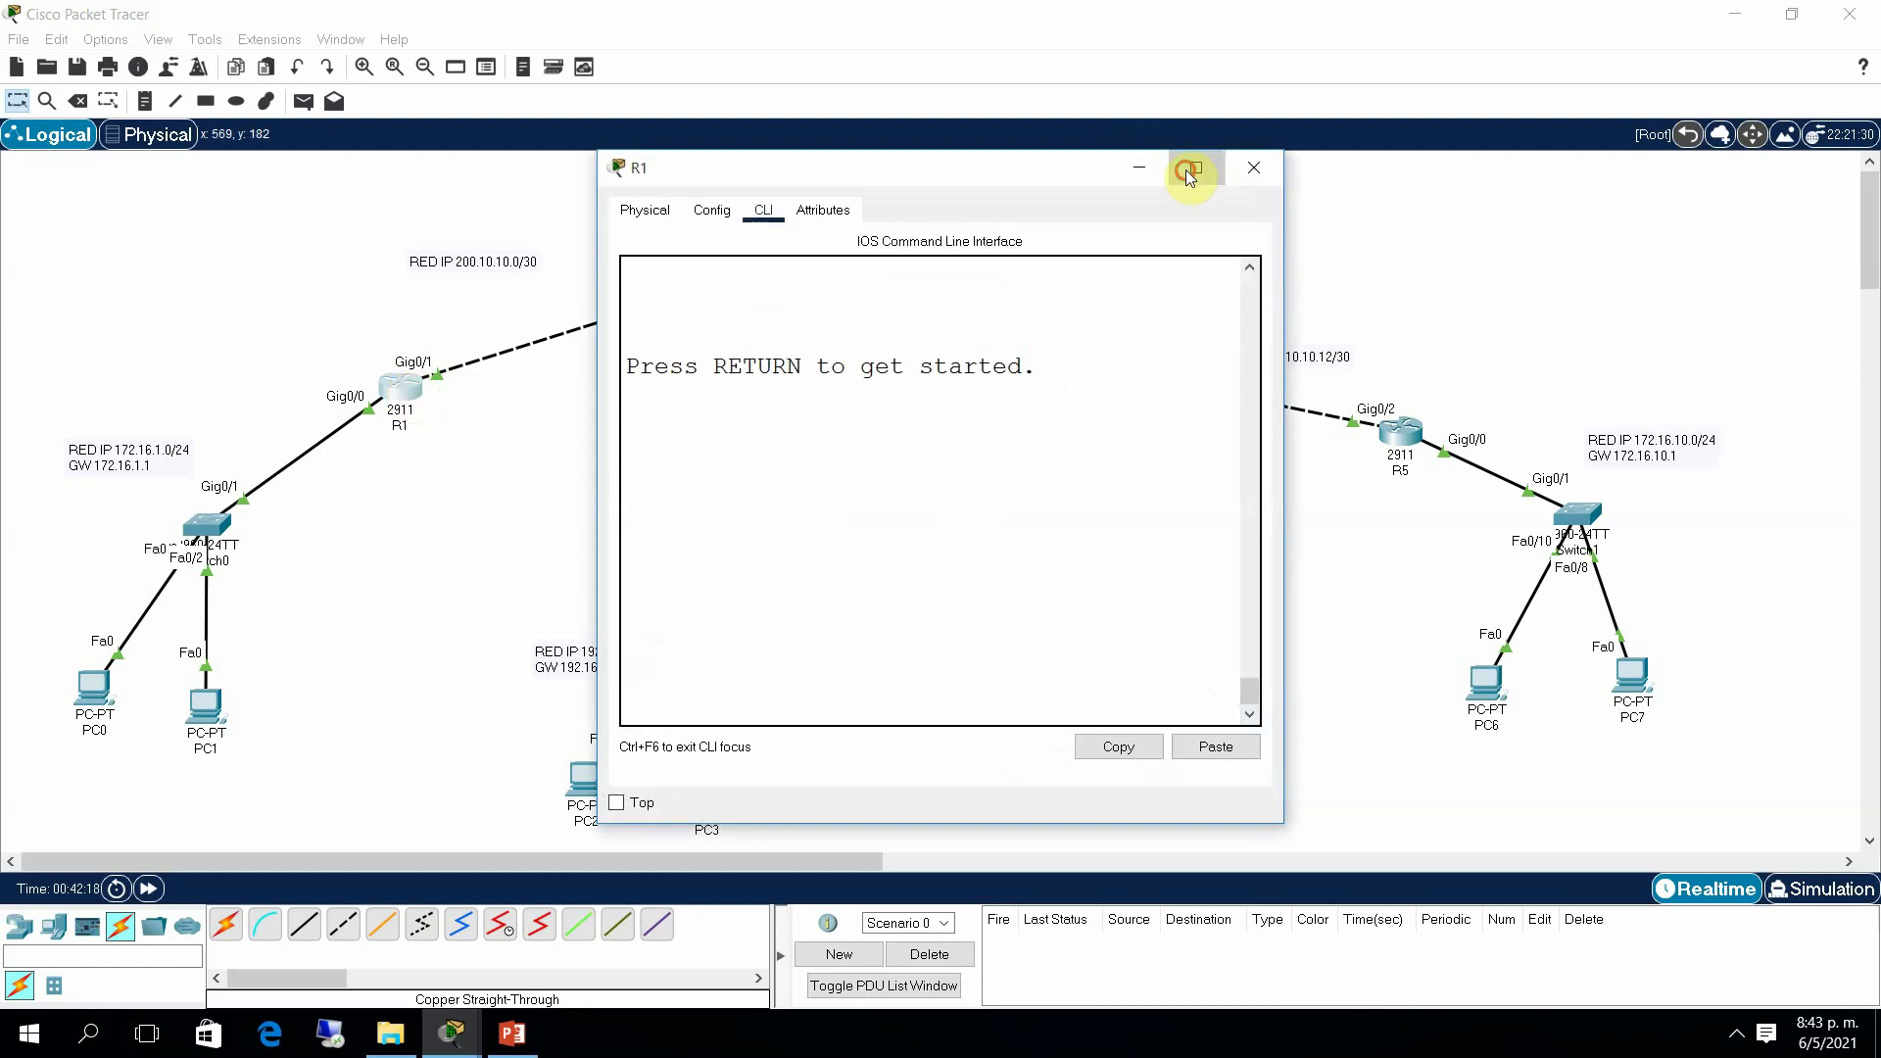
click(1188, 172)
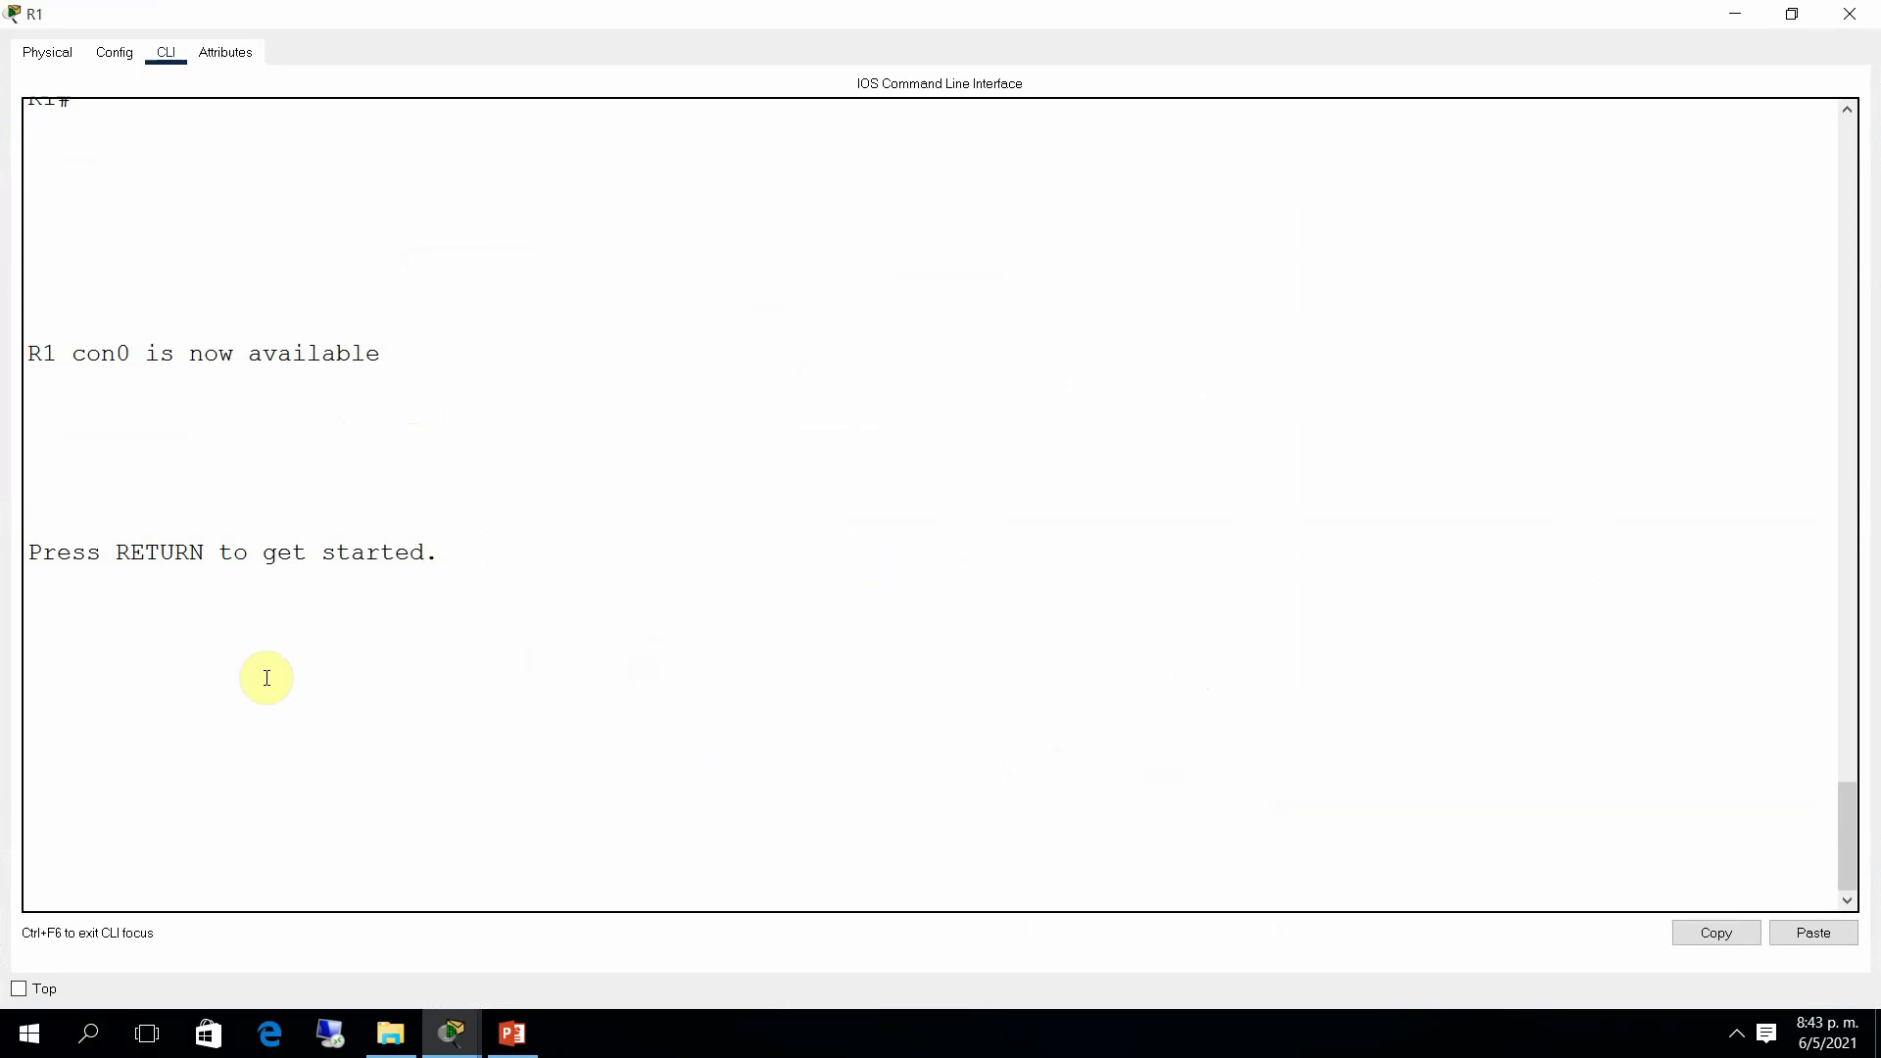
click(315, 698)
key(Return)
key(Return)
text(ena)
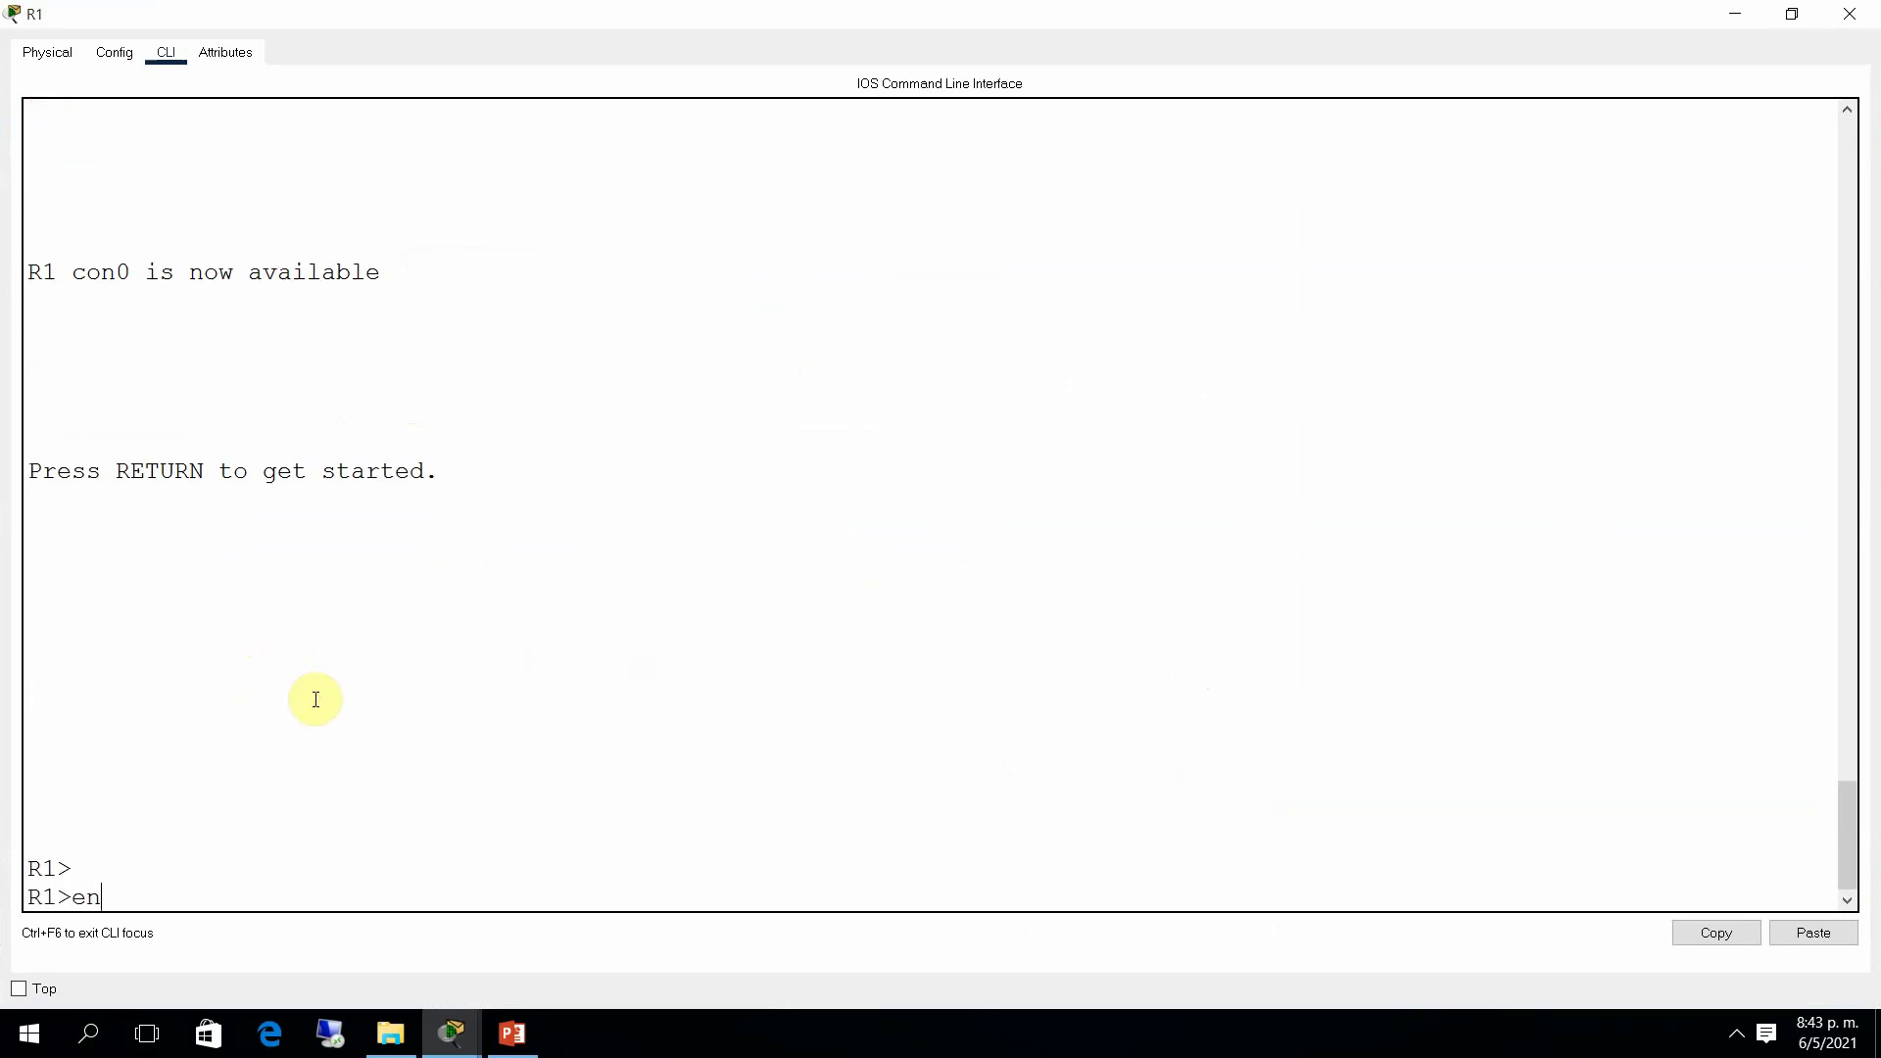
key(Return)
Step: Turn on RIP protocol debugging on R1 with the debug ip rip command
text(de)
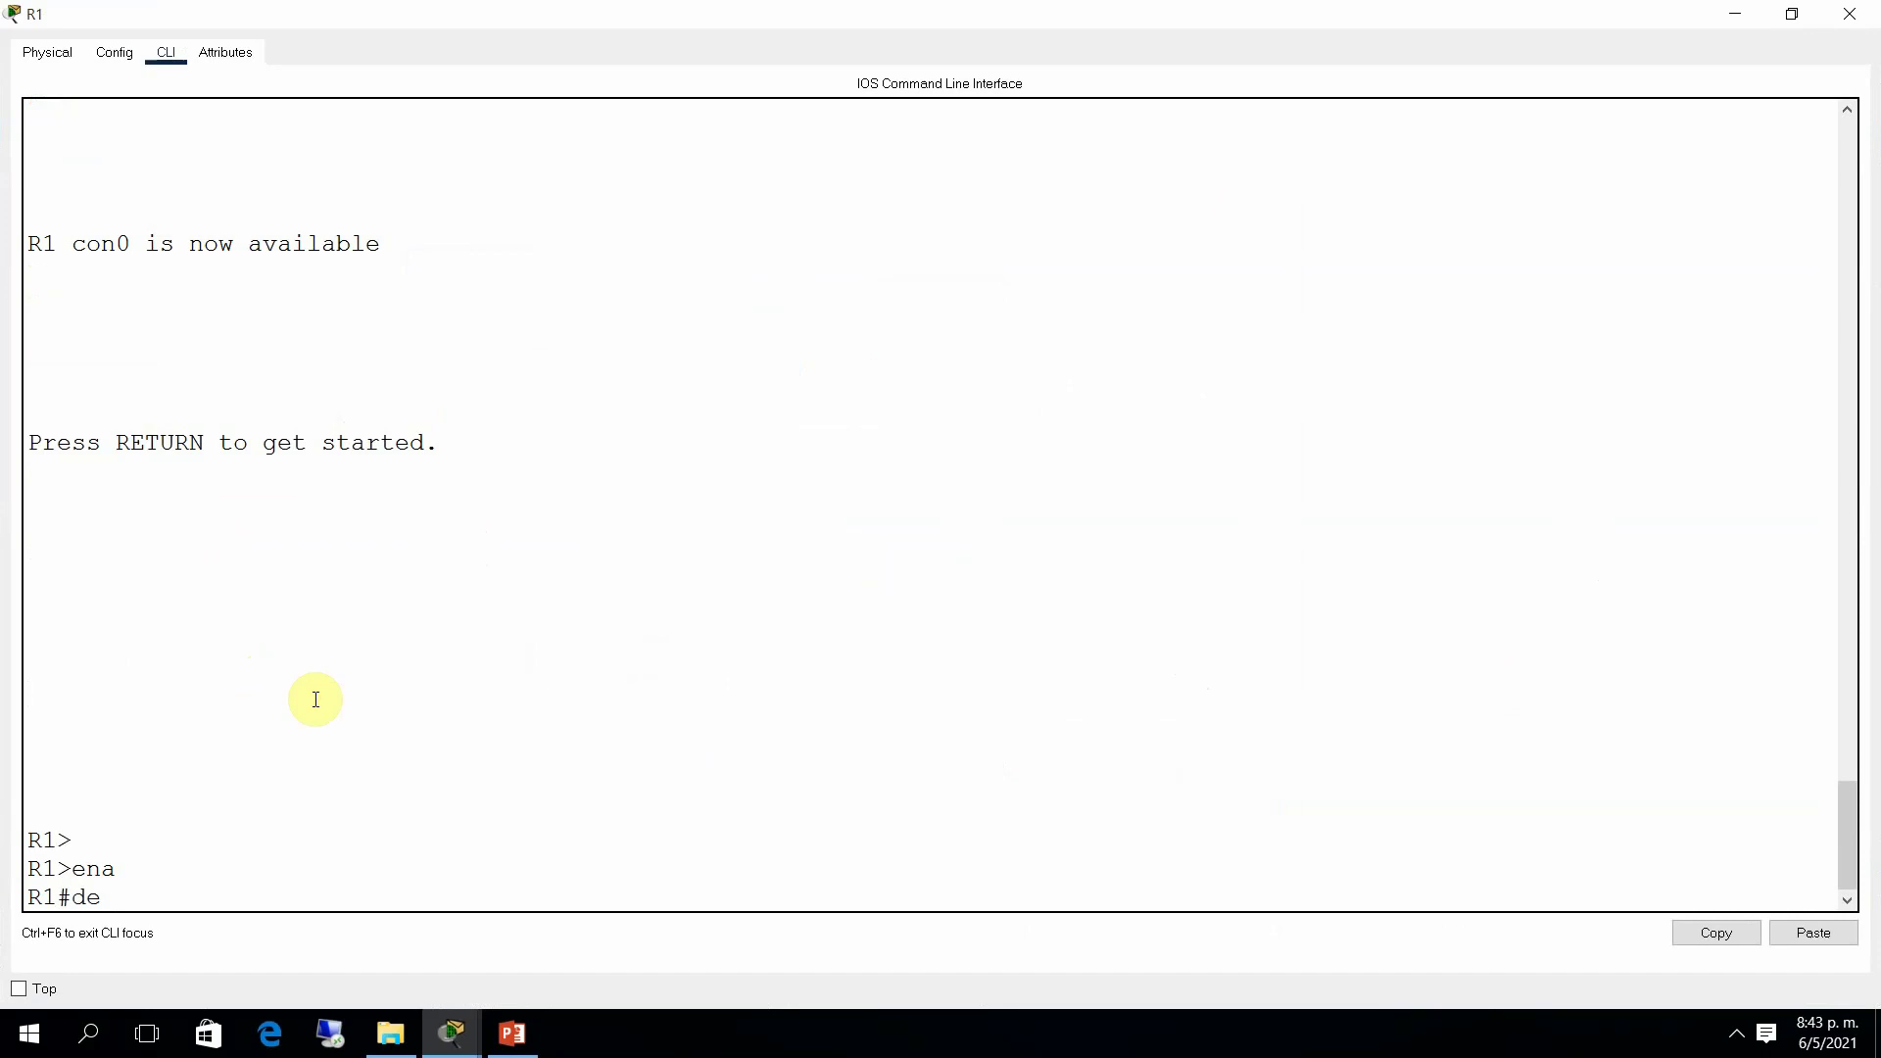
key(Tab)
text(b)
key(Tab)
text(i)
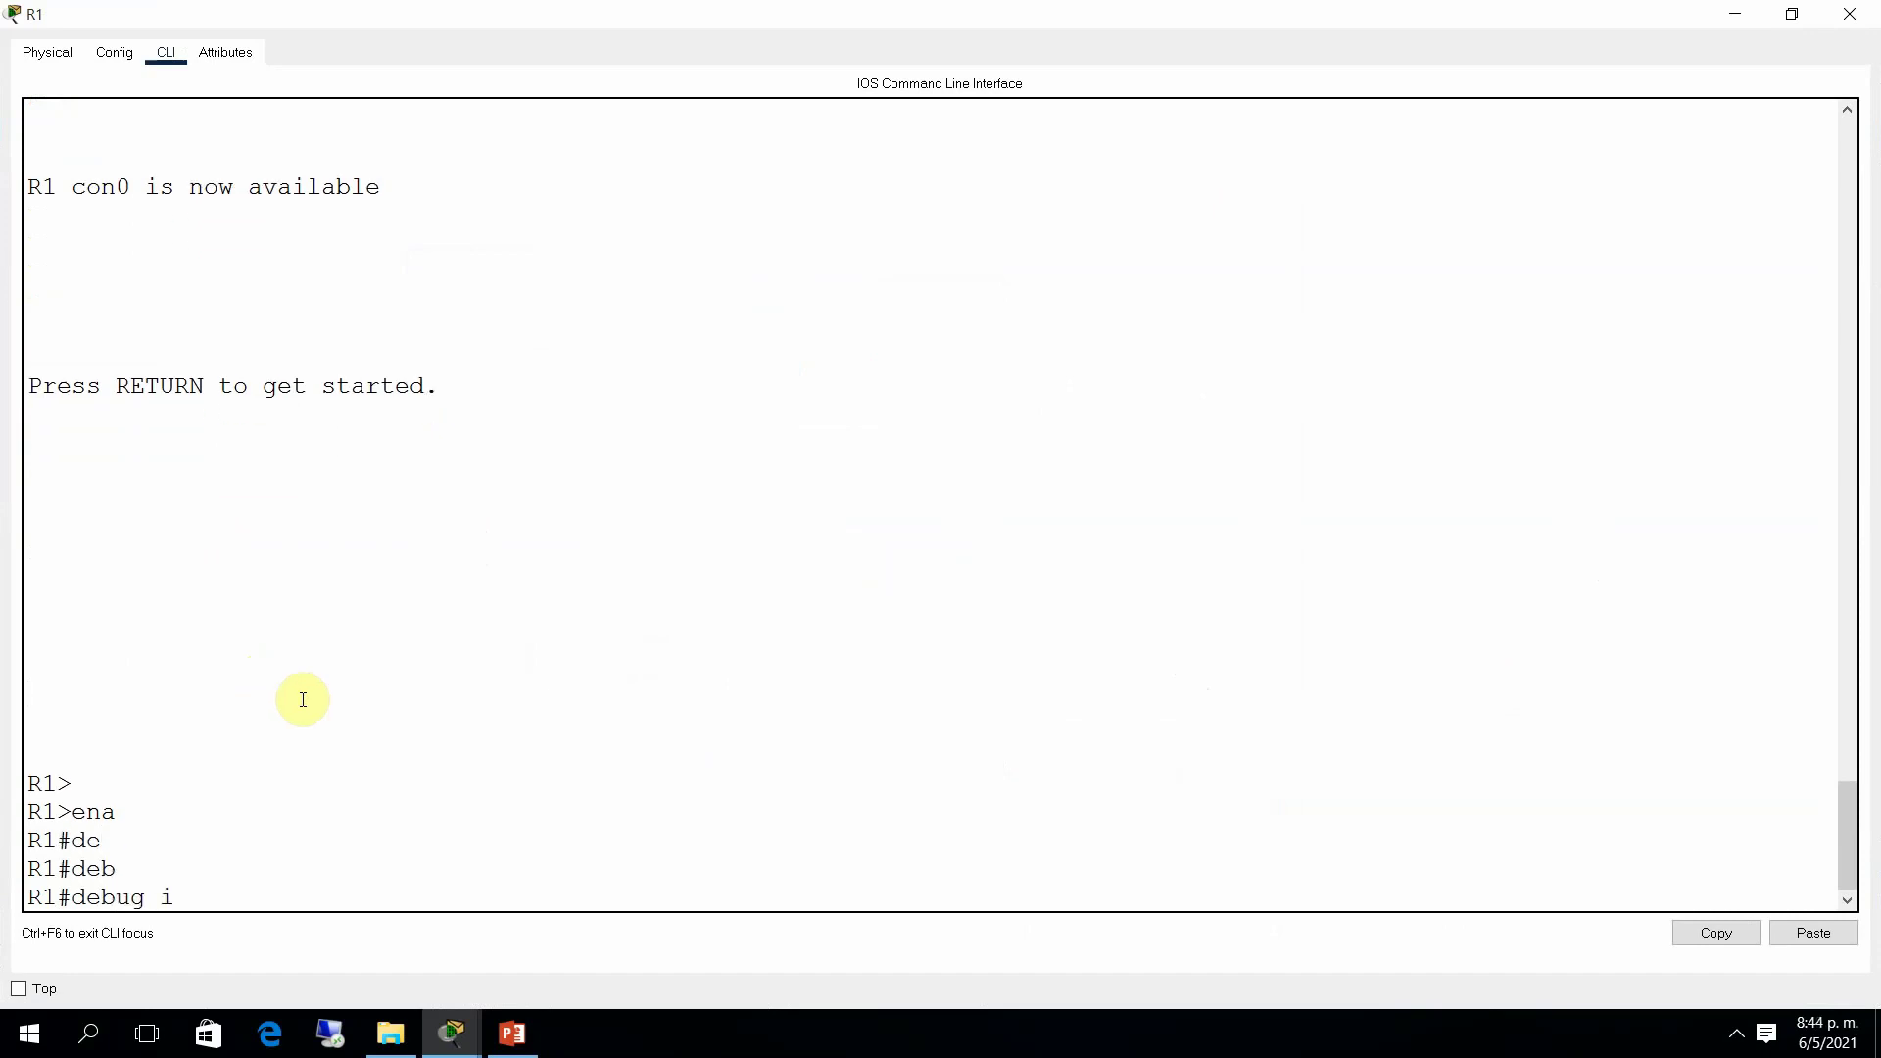
text(p rip)
key(Return)
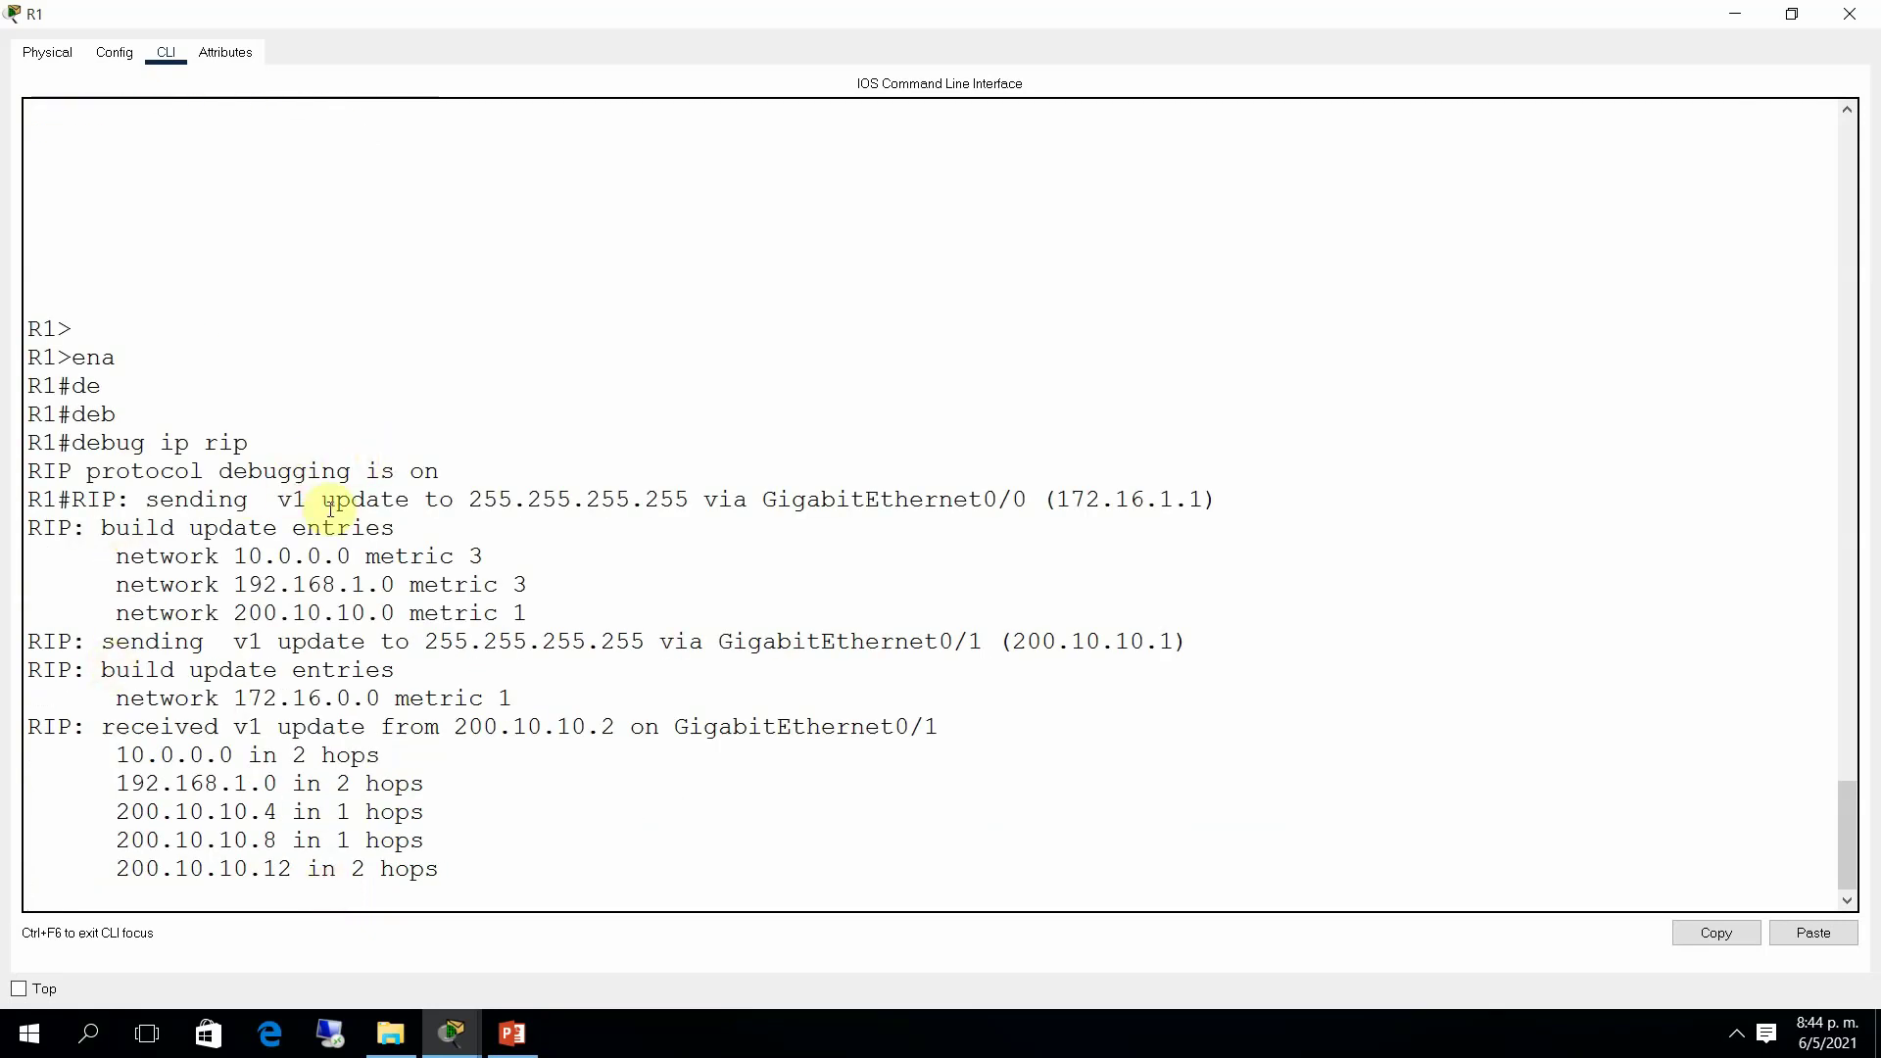
Step: Examine R1's RIP debug output for the broadcast address, the updates sent and the updates received from 200.10.10.2
drag(331, 504, 617, 500)
click(612, 499)
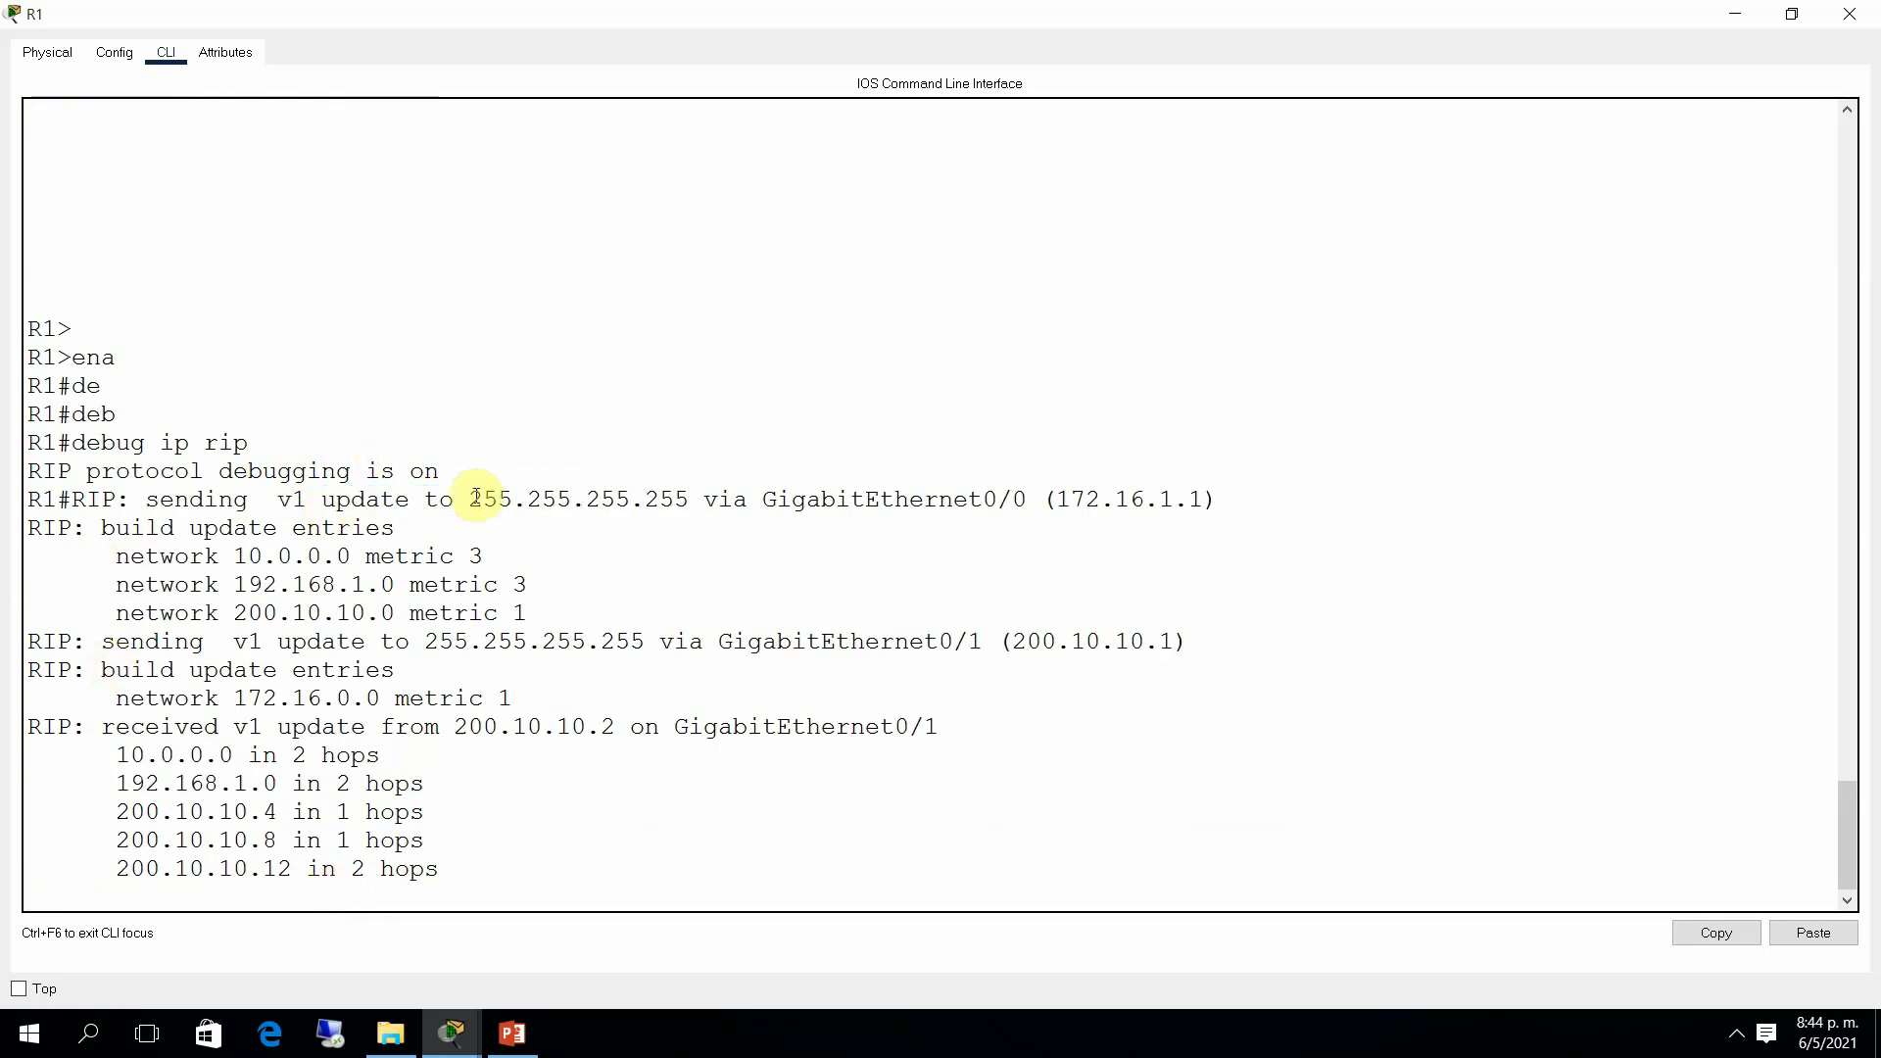
drag(475, 499, 693, 495)
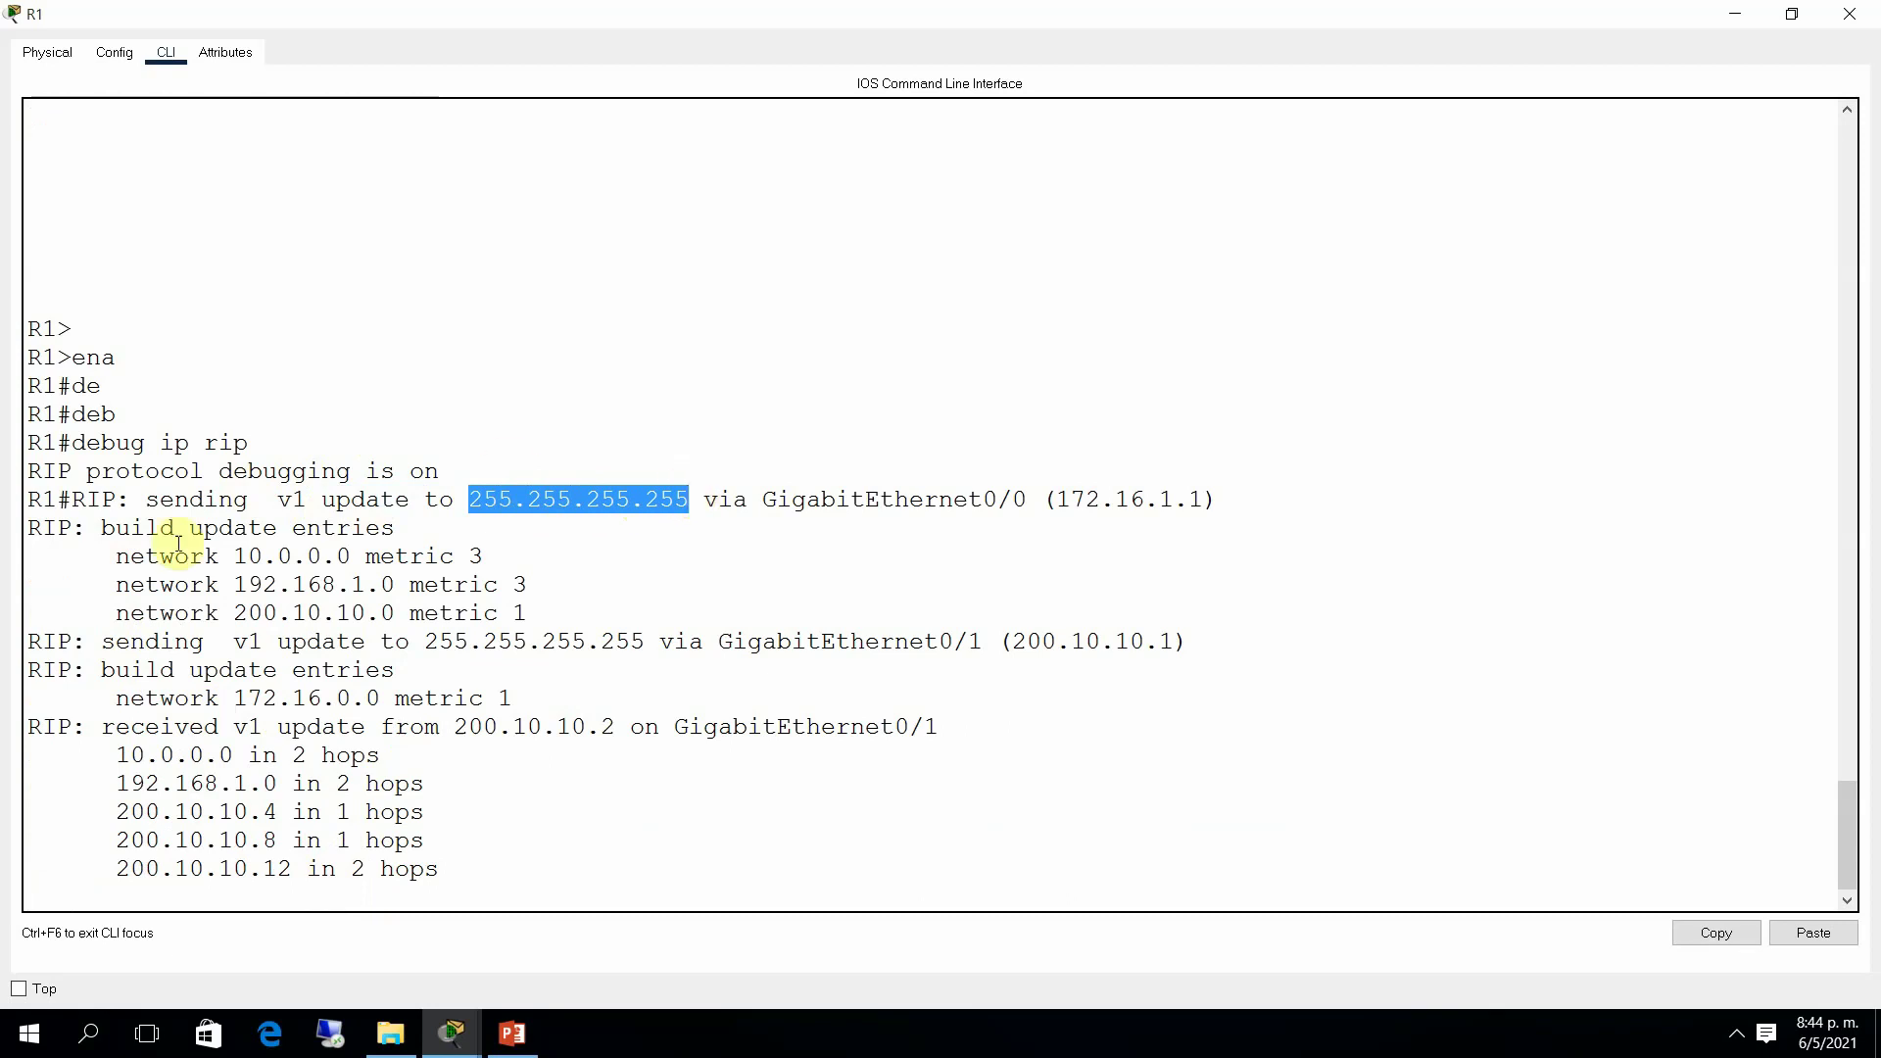
drag(115, 641, 409, 641)
mouse_move(105, 726)
mouse_down()
mouse_move(315, 726)
mouse_move(417, 762)
mouse_move(461, 861)
mouse_move(381, 866)
mouse_move(98, 754)
mouse_up()
click(462, 861)
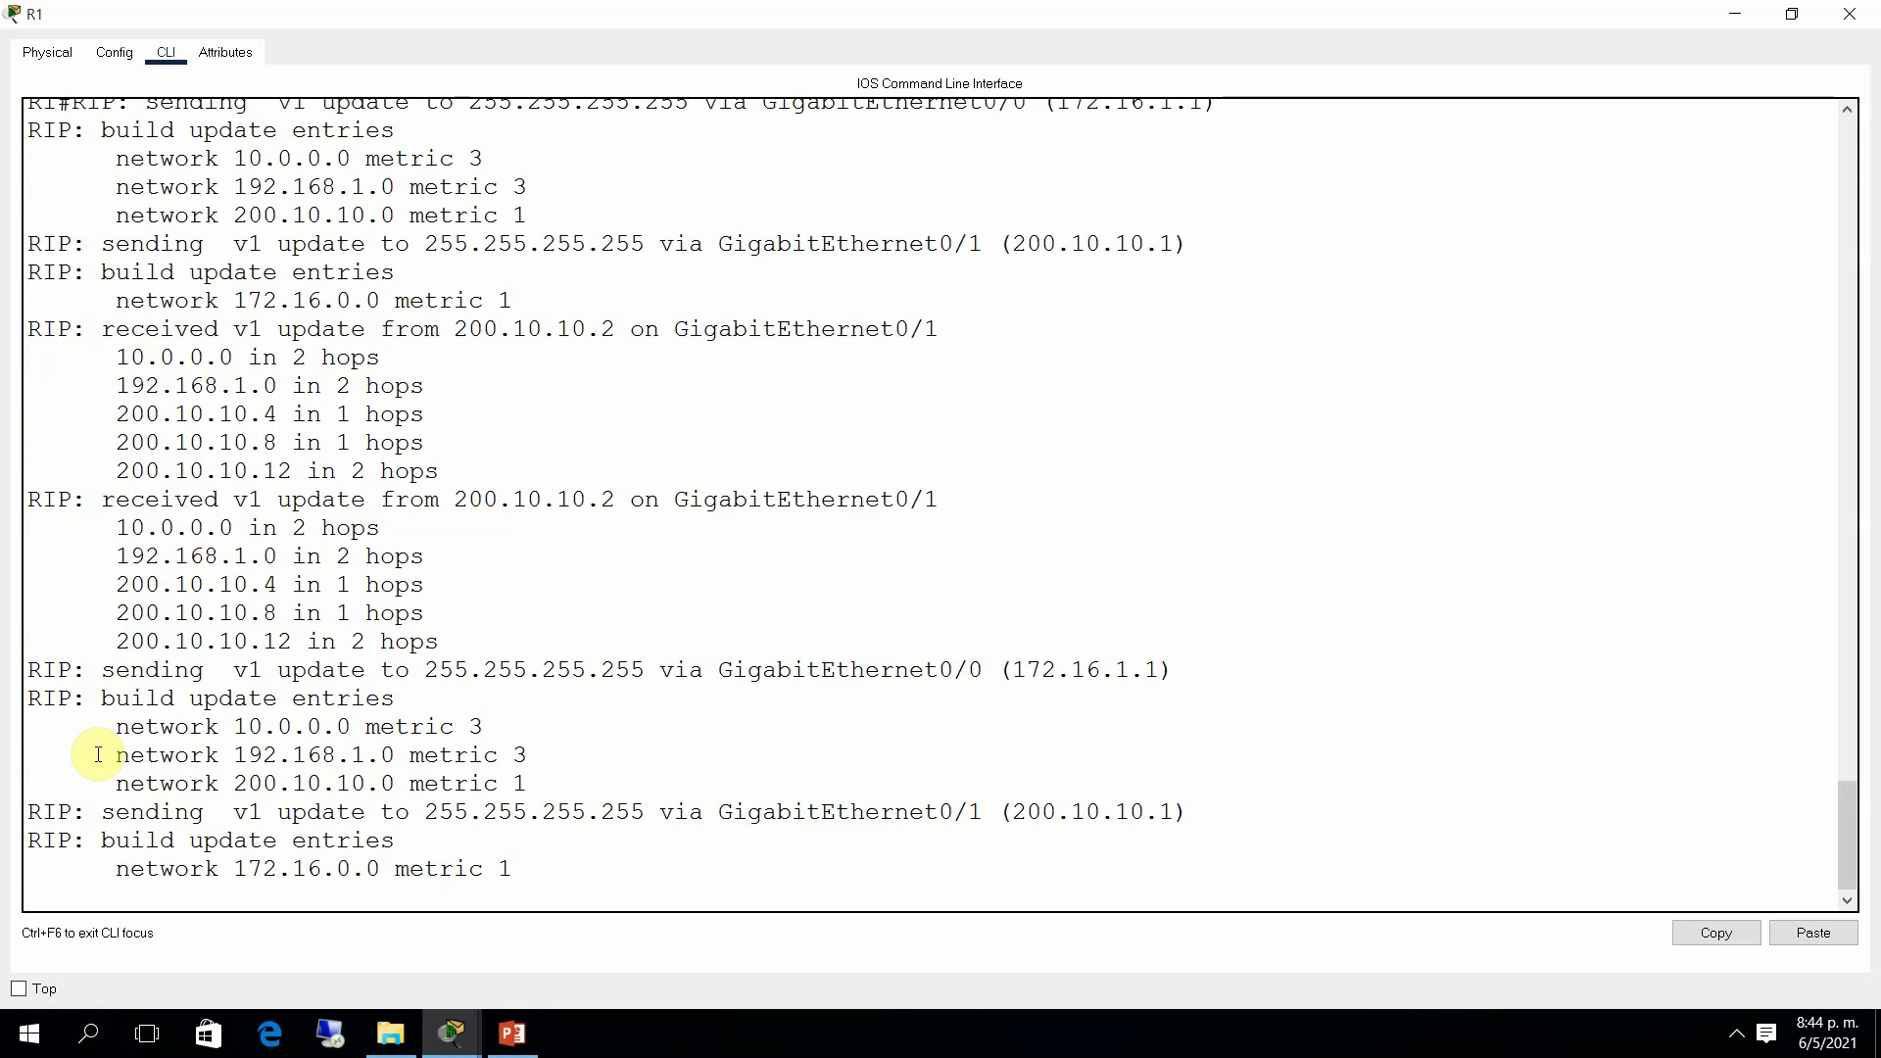
Step: Turn off RIP debugging on R1 with no debug ip rip and close the router's window
key(Return)
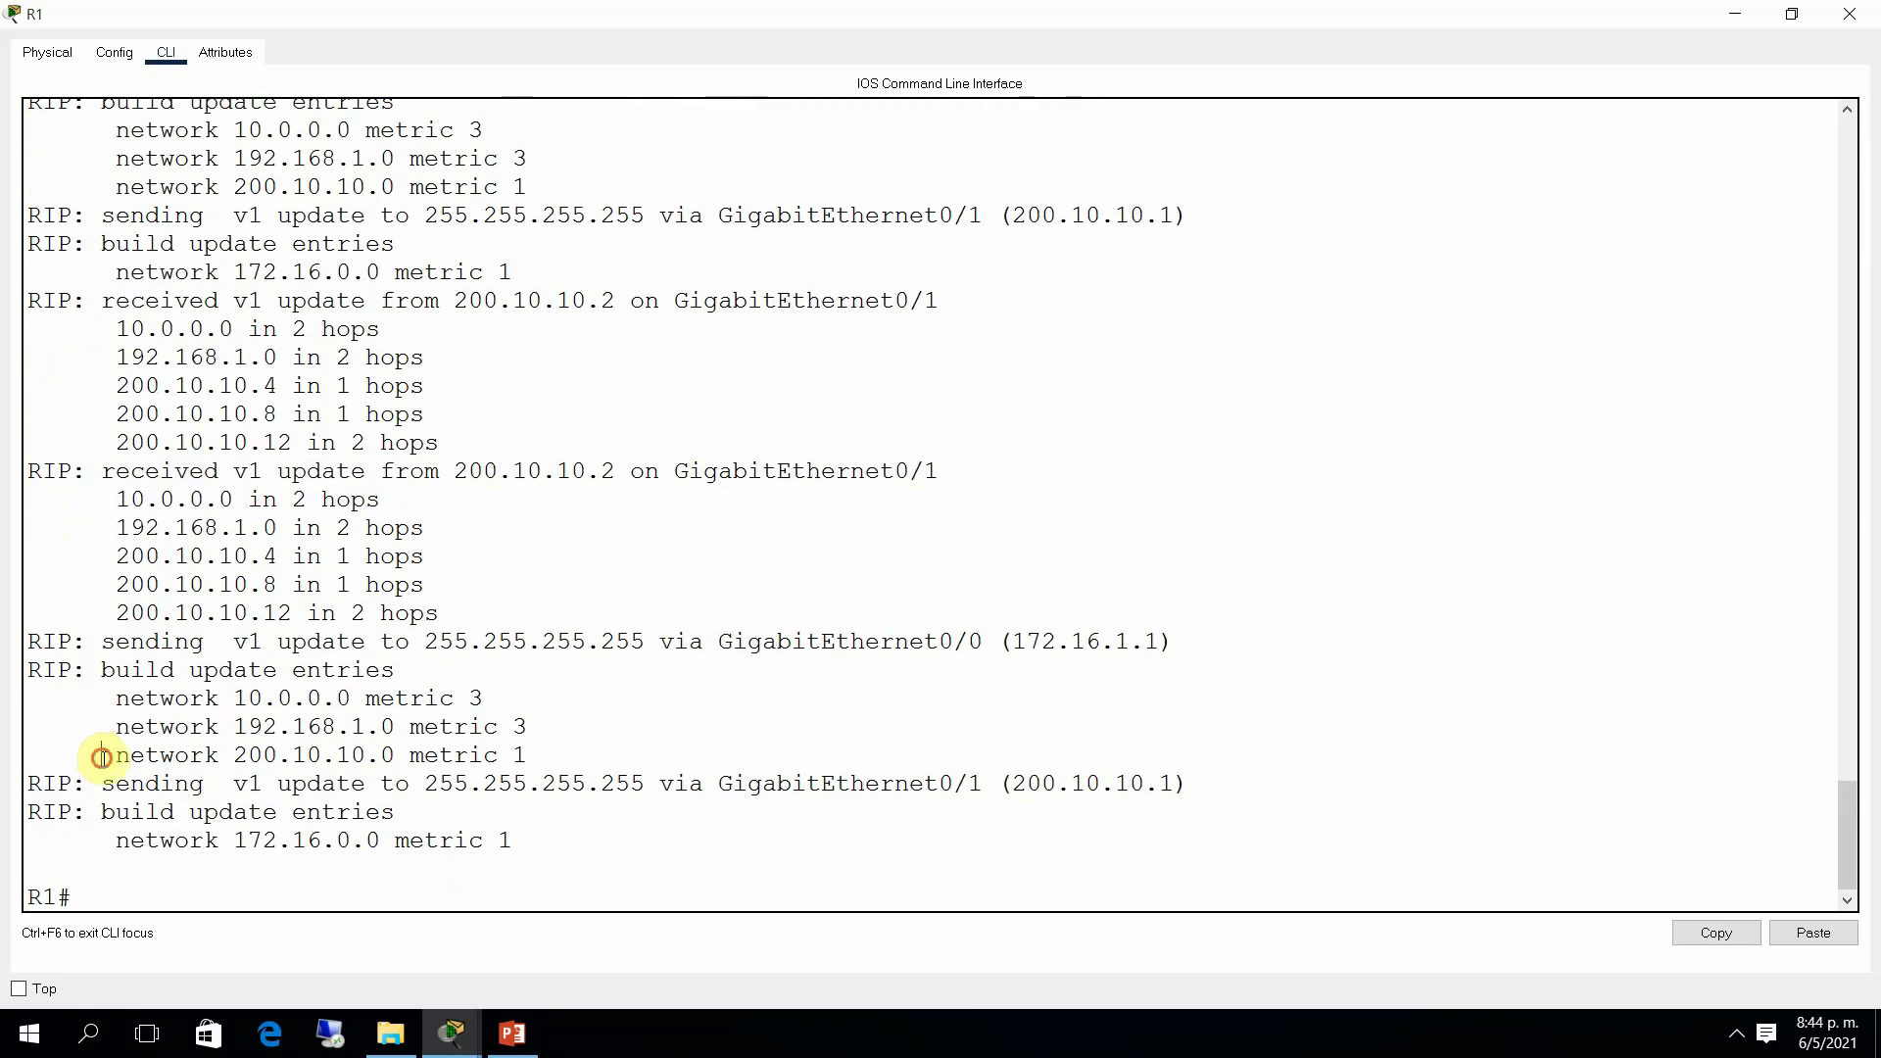
text(no d)
key(Tab)
text(ip rip)
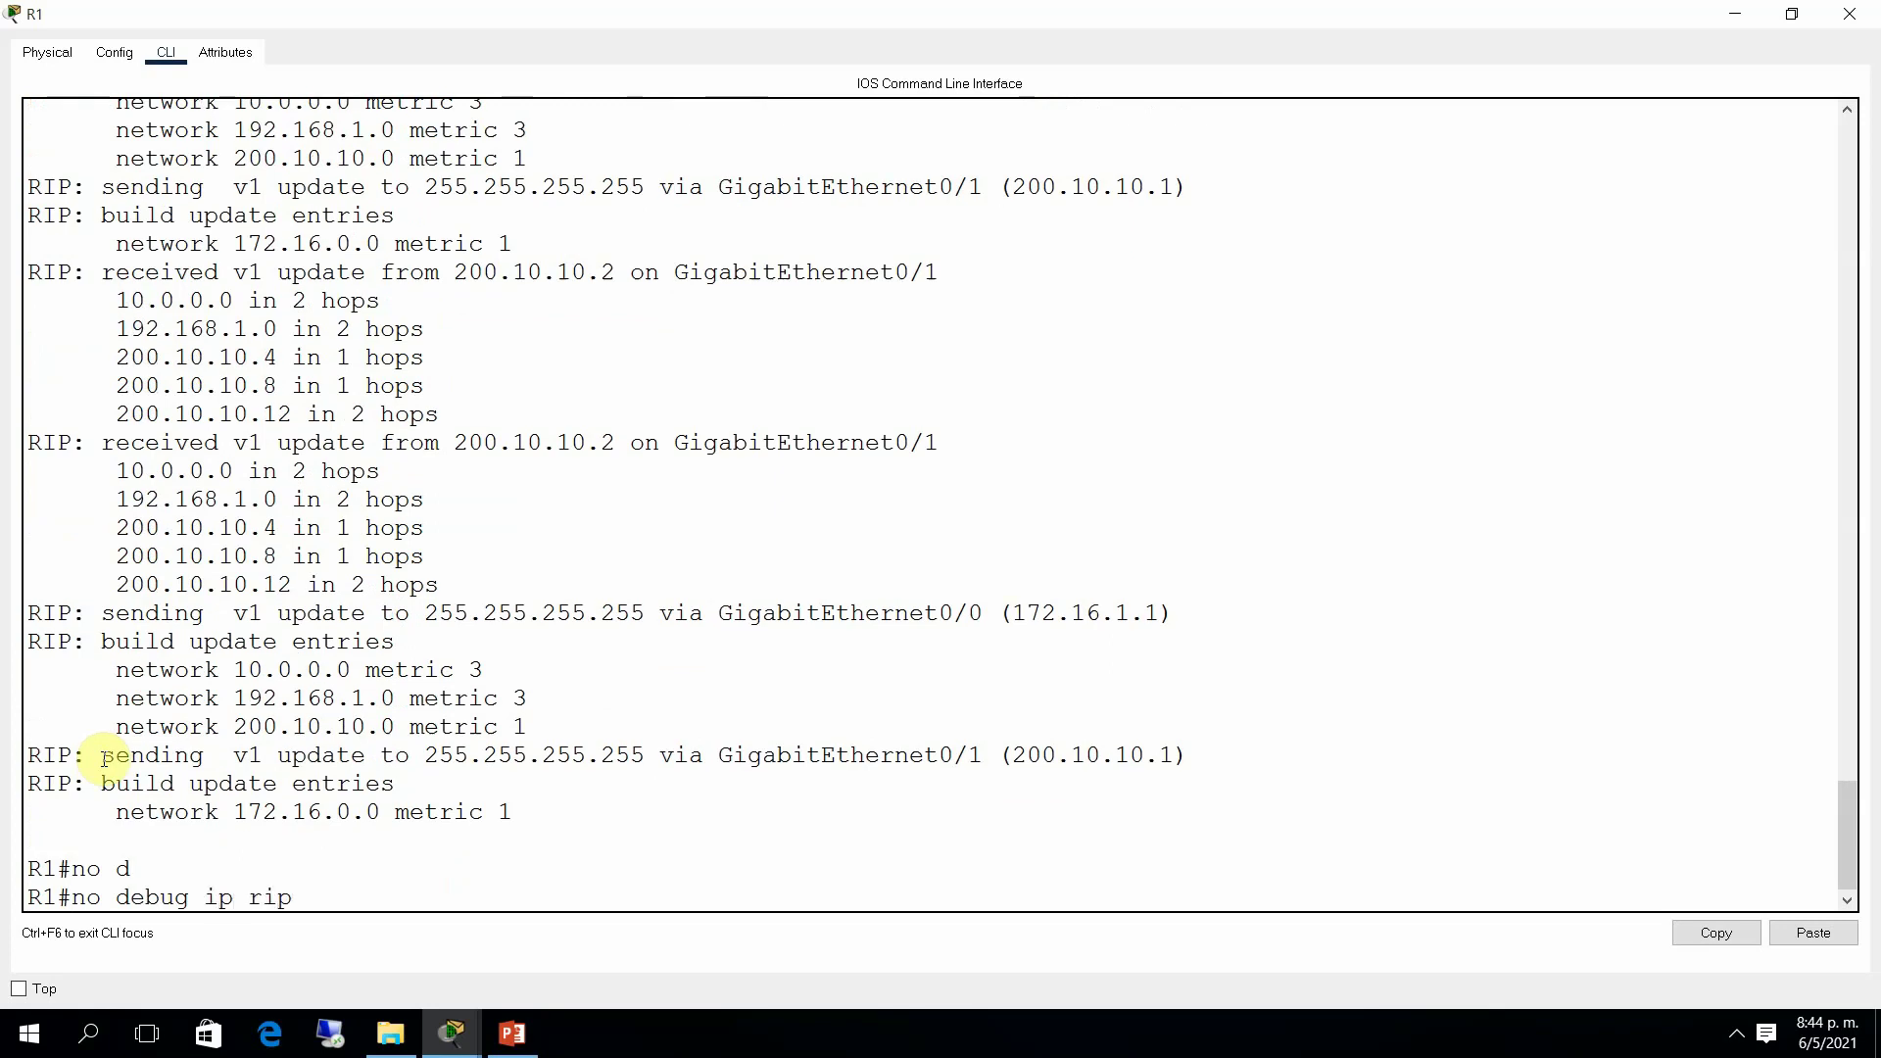
key(Return)
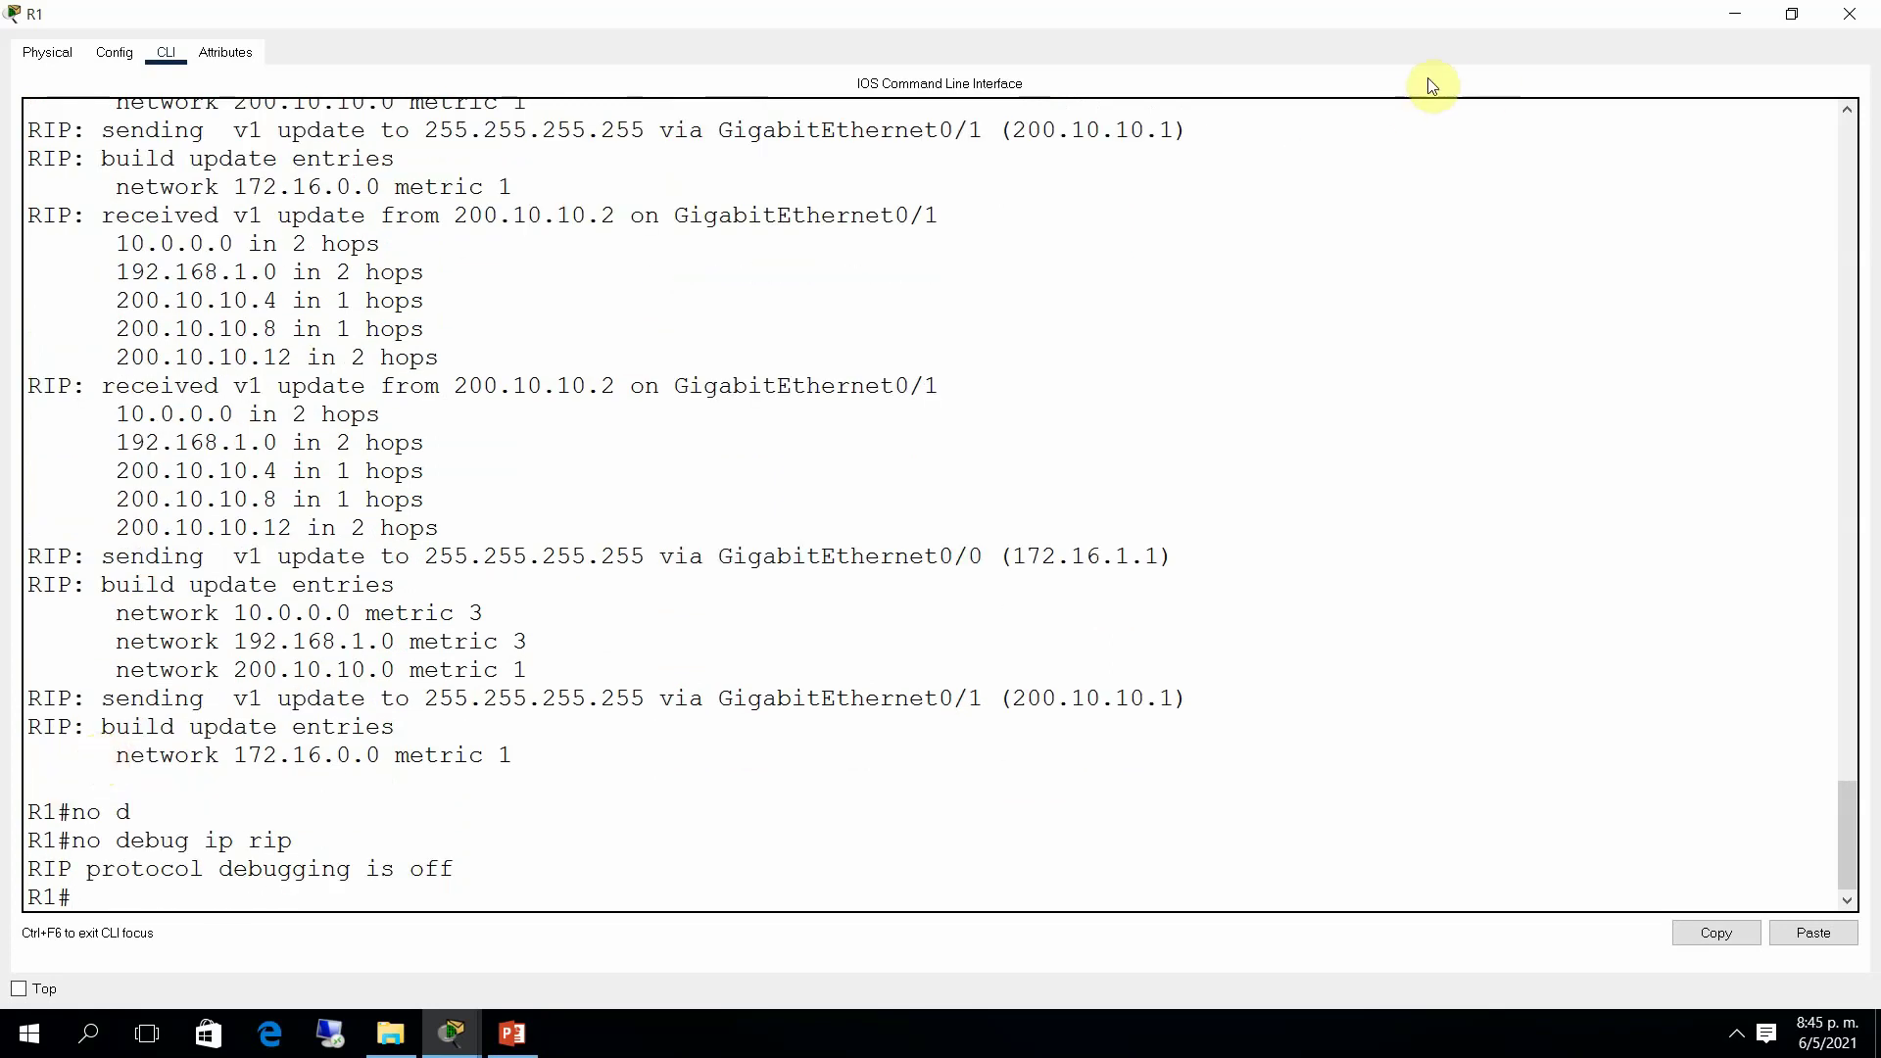
click(1852, 16)
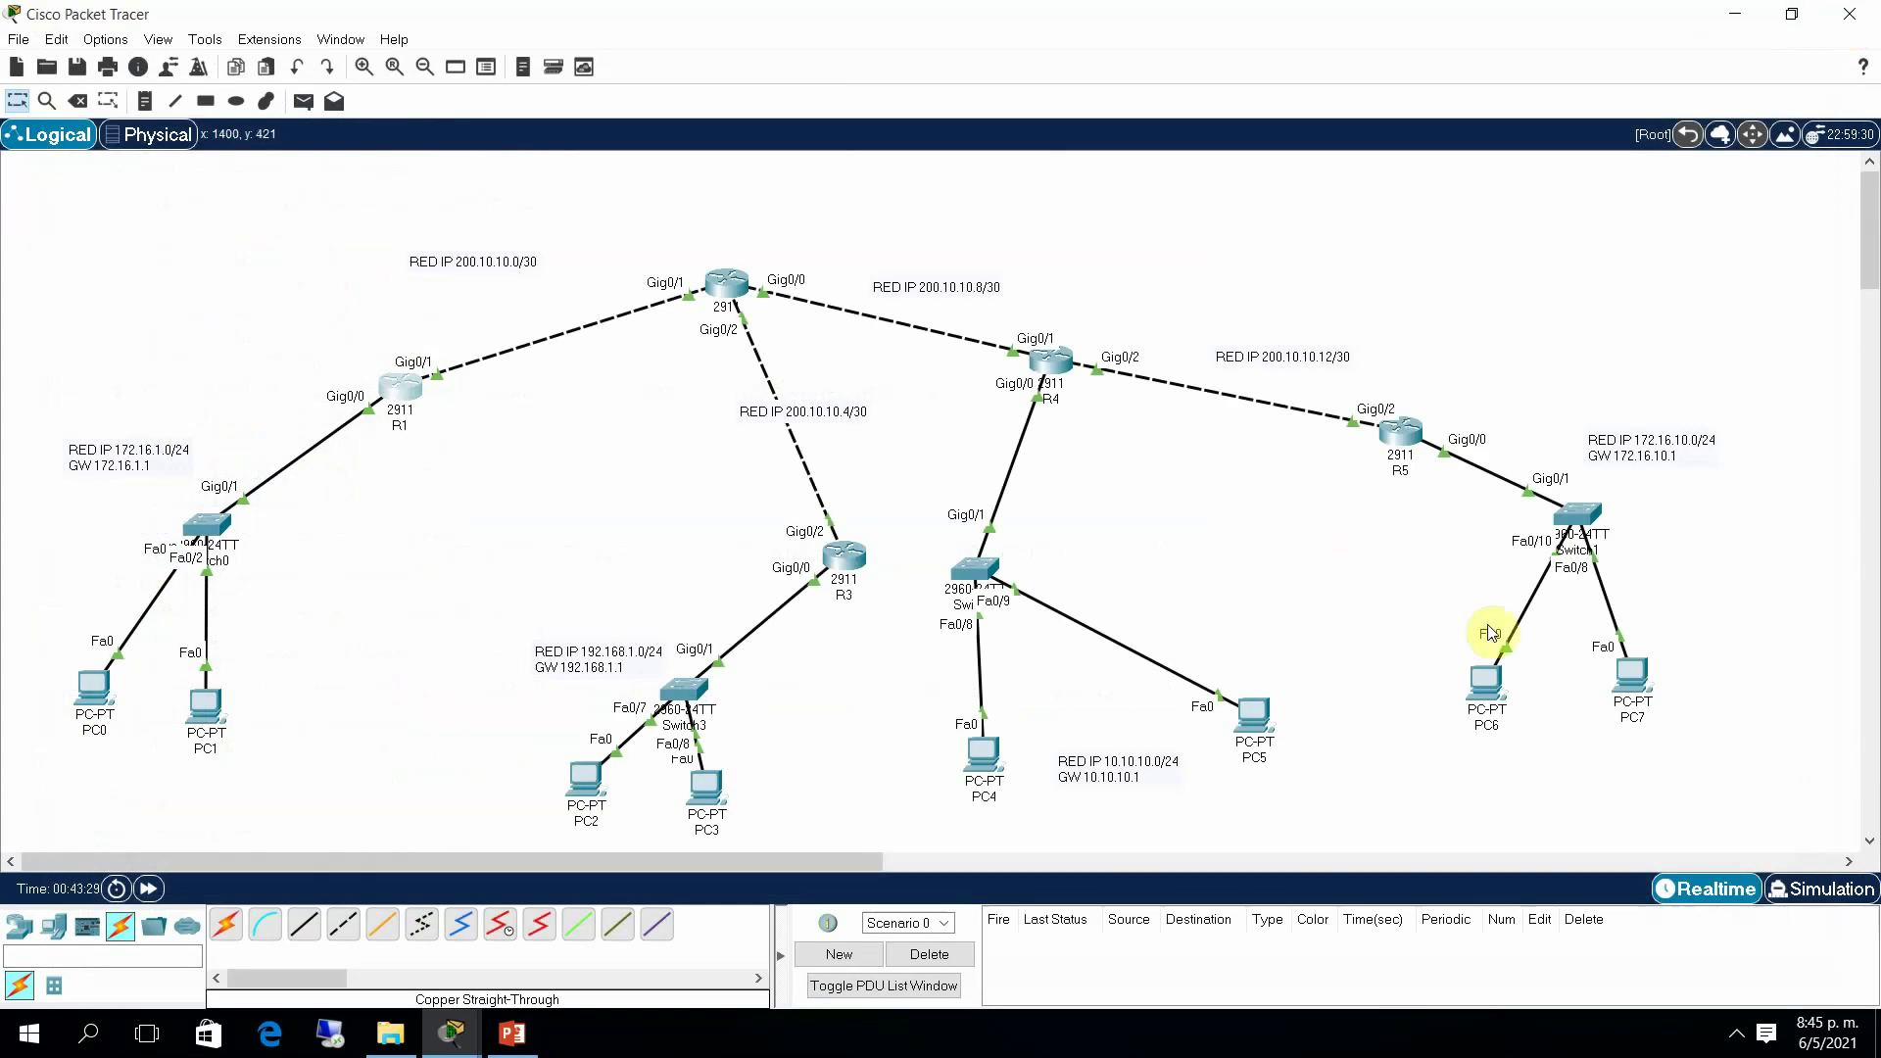
Step: Trace the route from PC2's command prompt to 172.16.10.1 with tracert
click(597, 777)
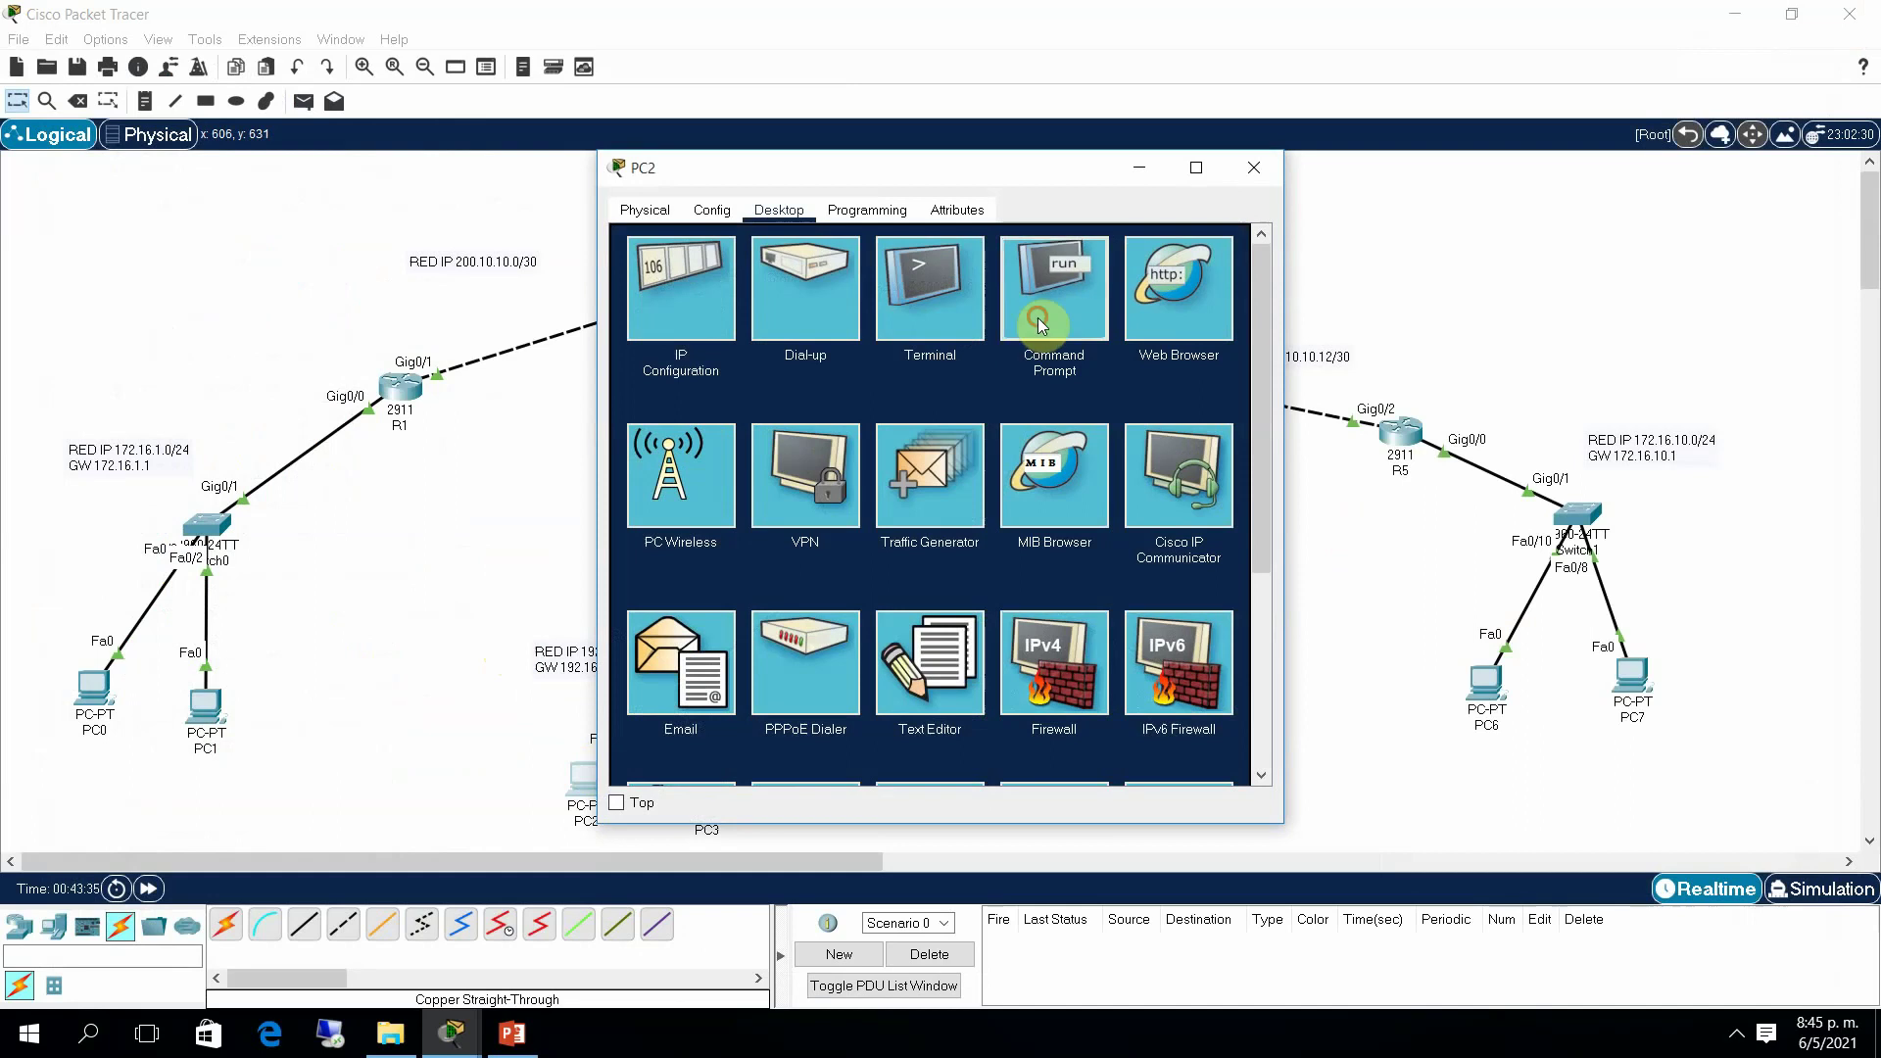
click(1050, 285)
text(tracert)
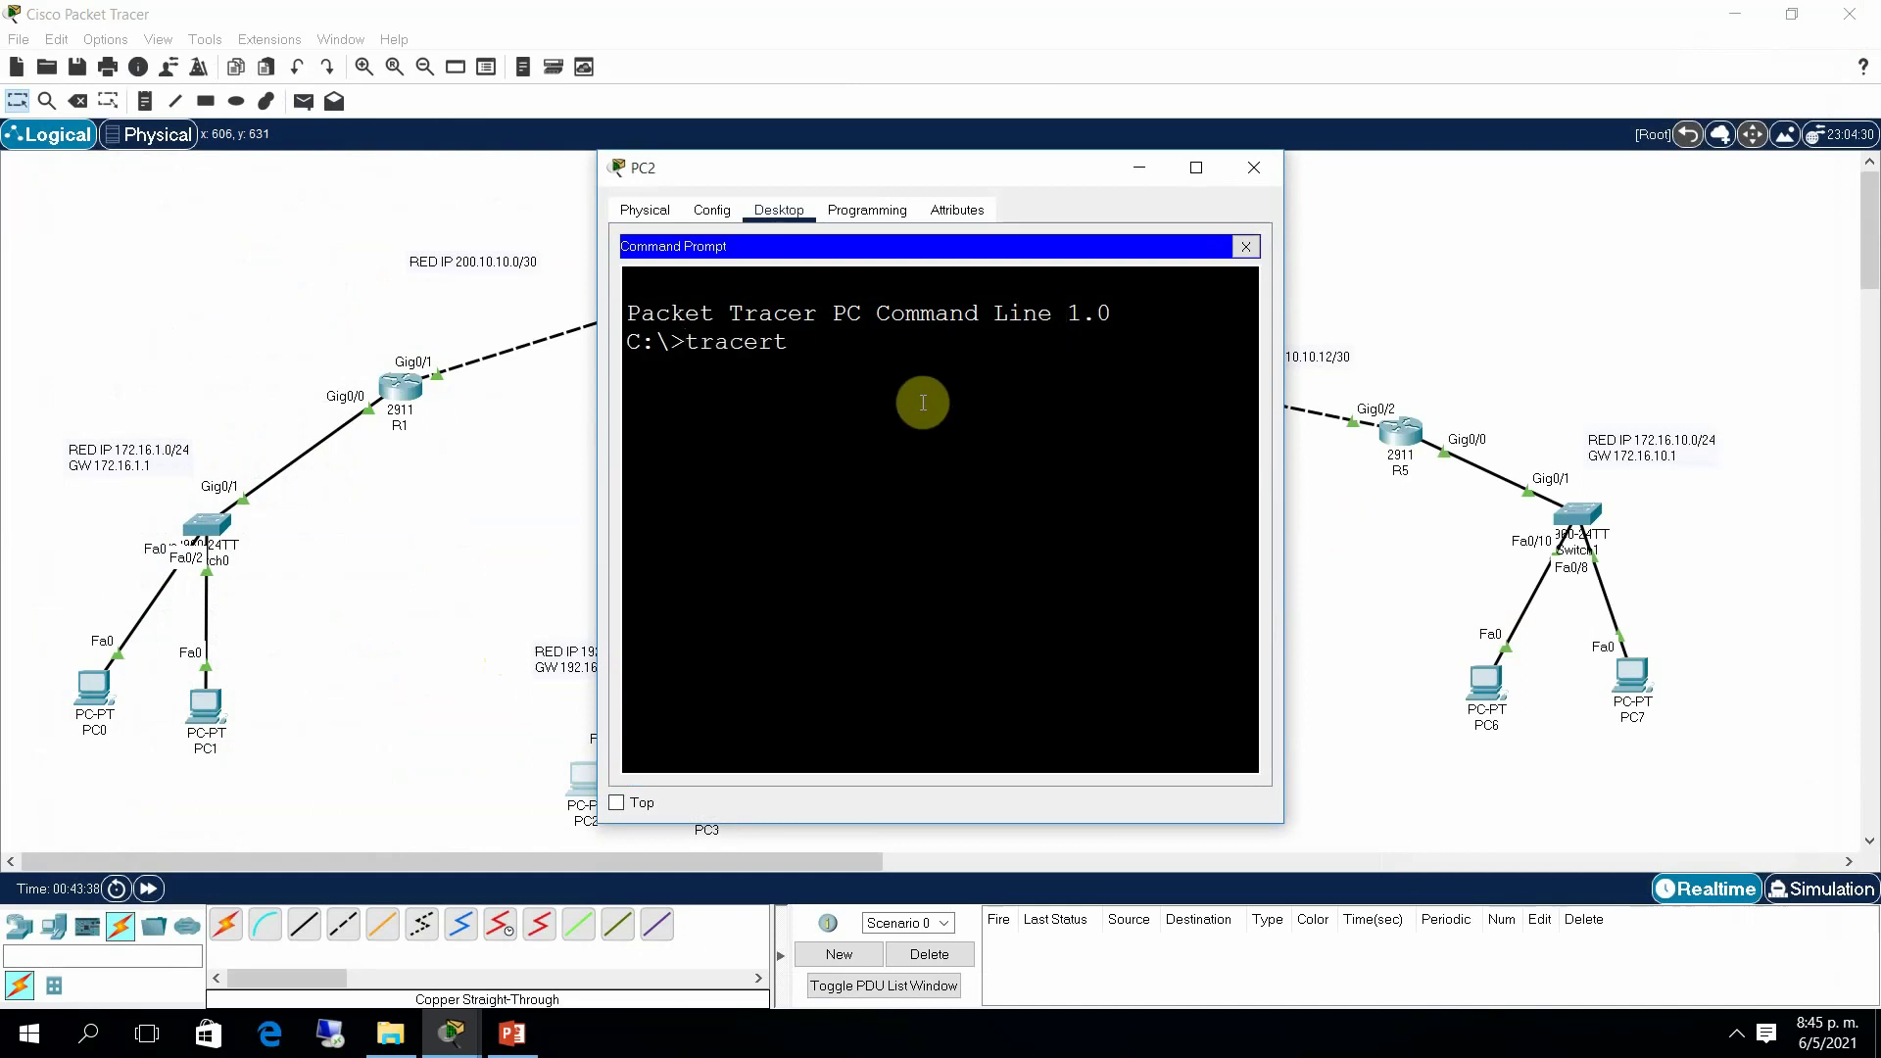
text( 172.16.10.1)
key(Return)
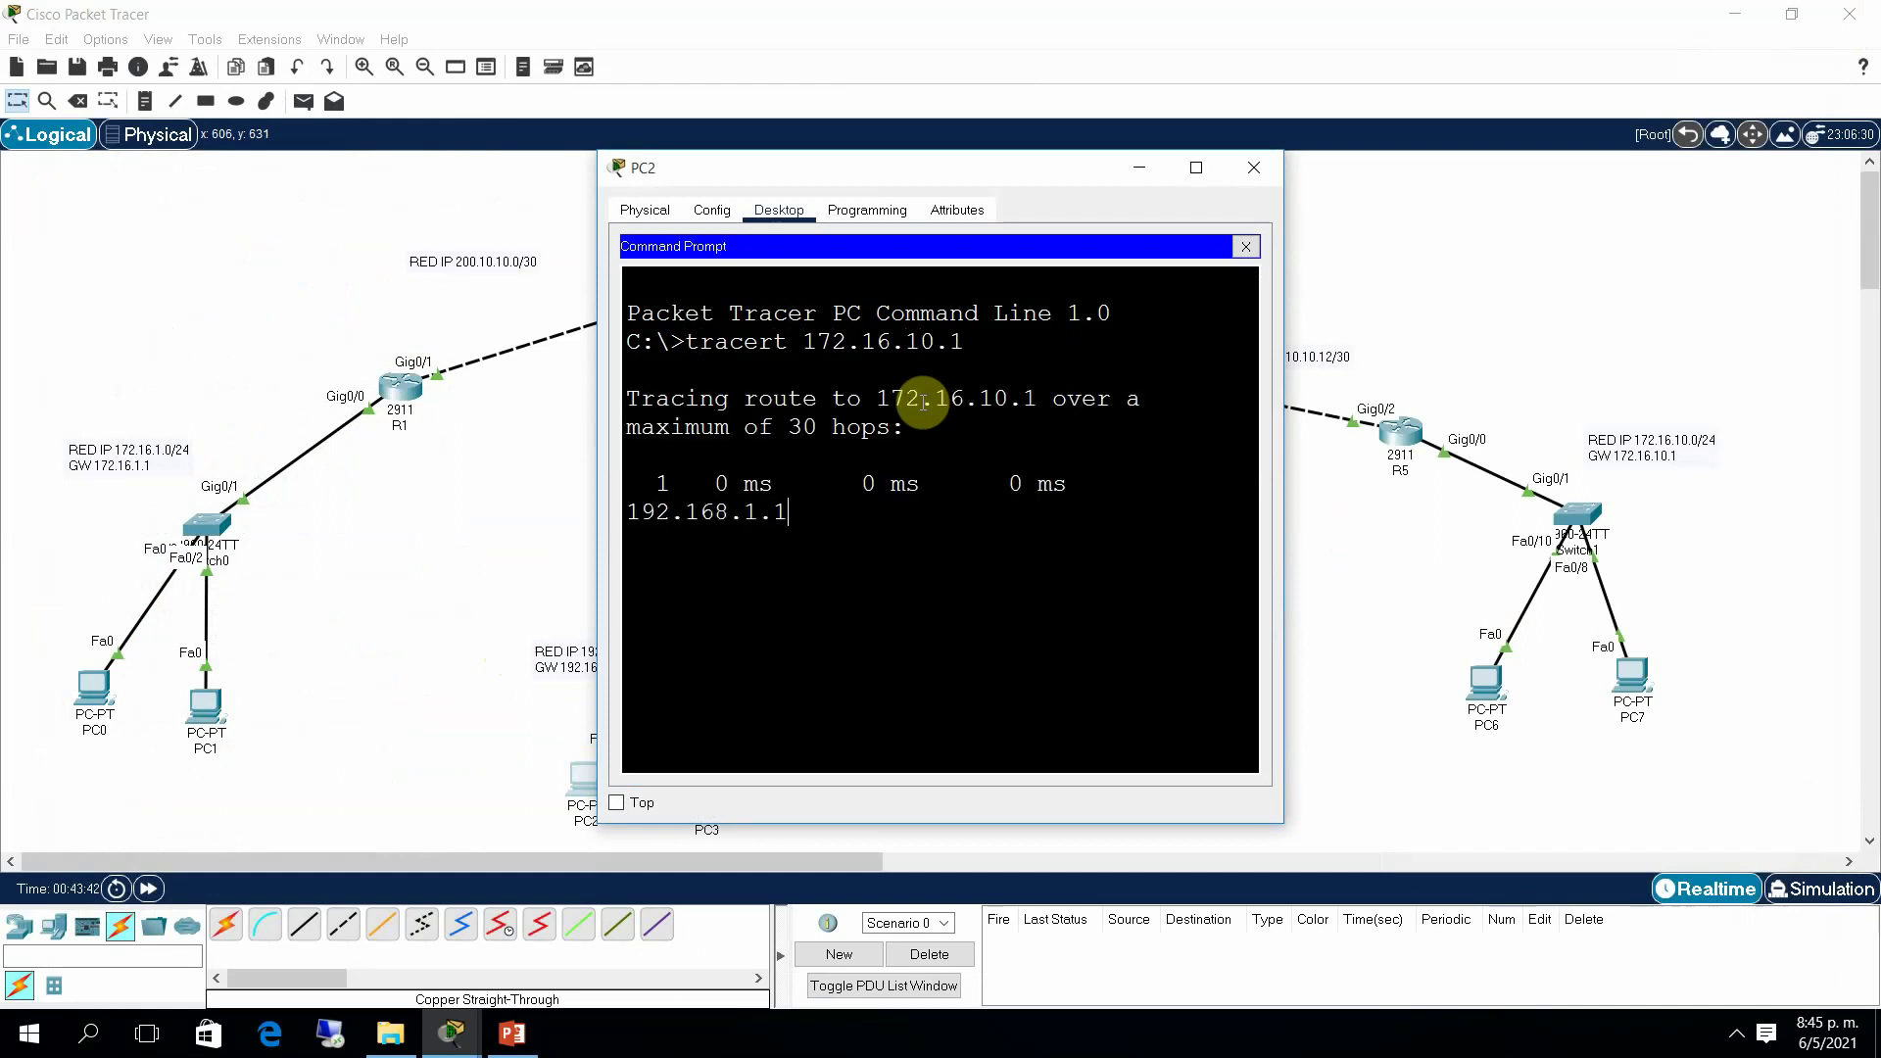
Step: Examine the hops of PC2's trace in a maximized window, then abort the trace and close PC2
click(1197, 168)
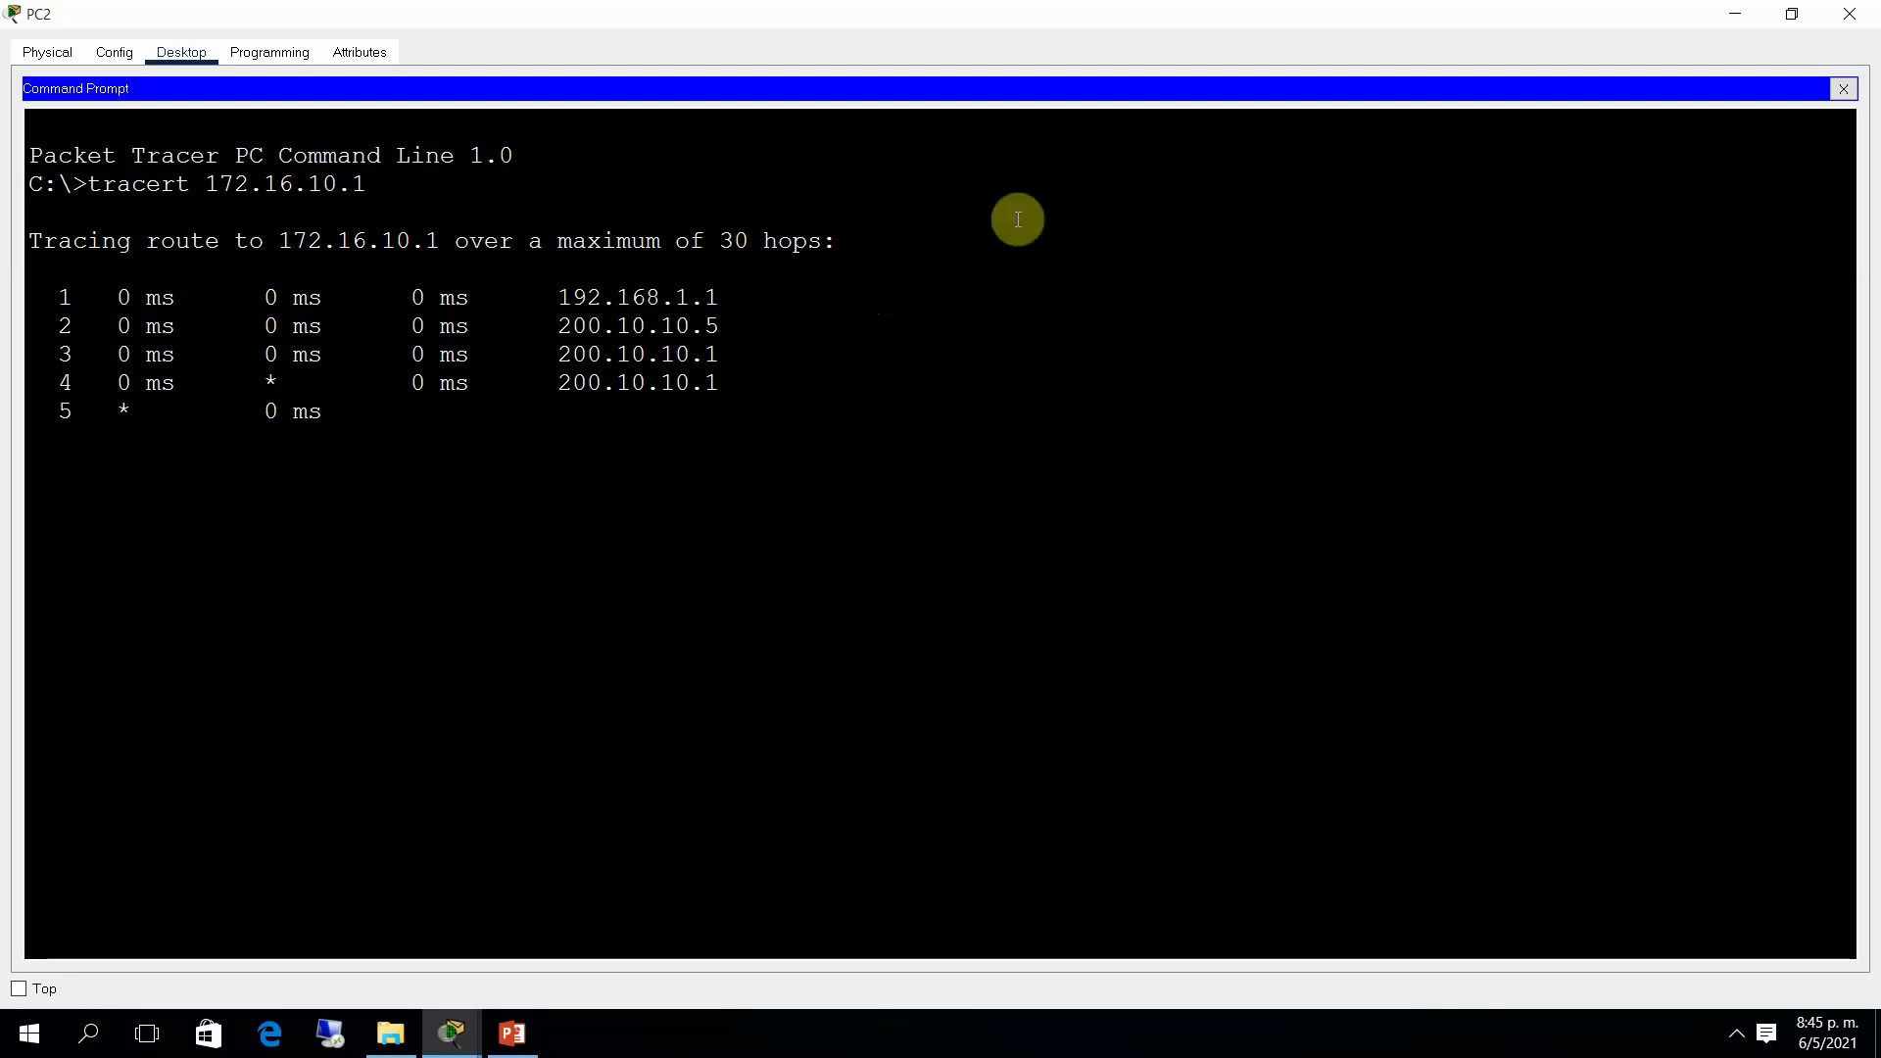
click(1791, 15)
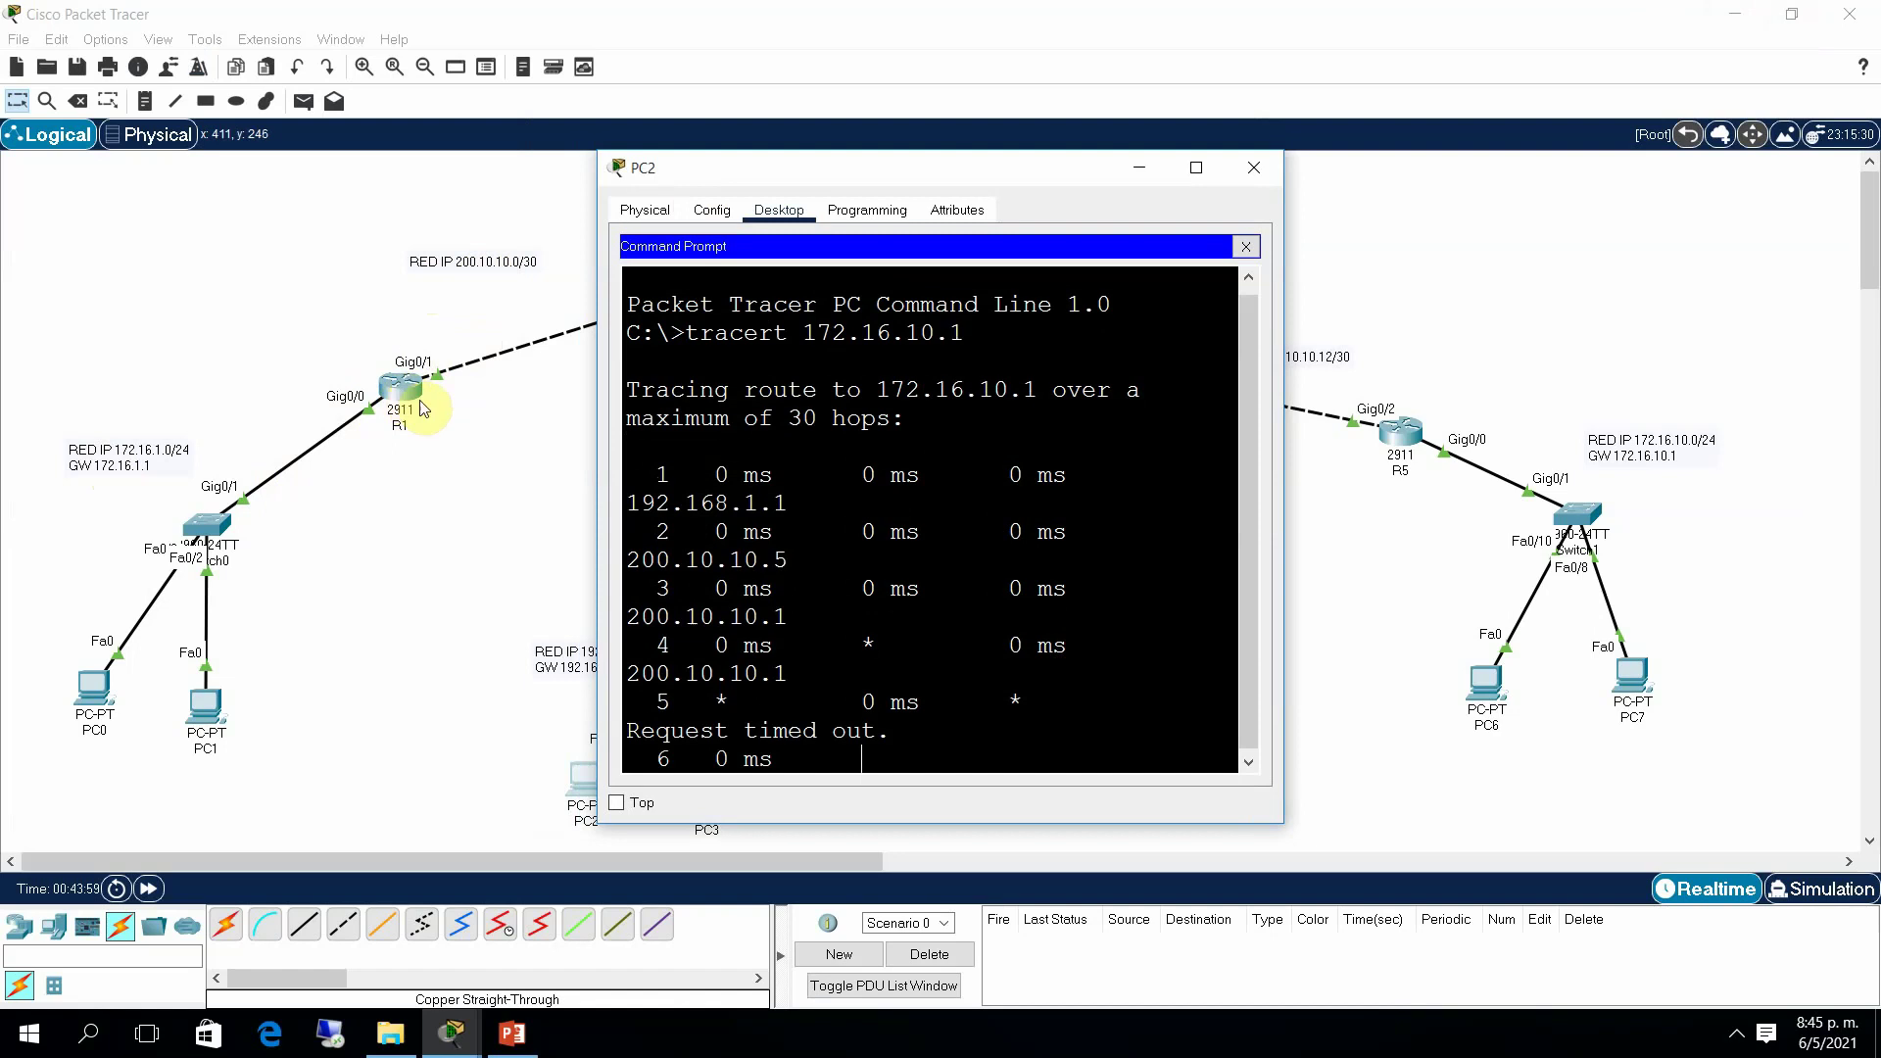
click(1210, 168)
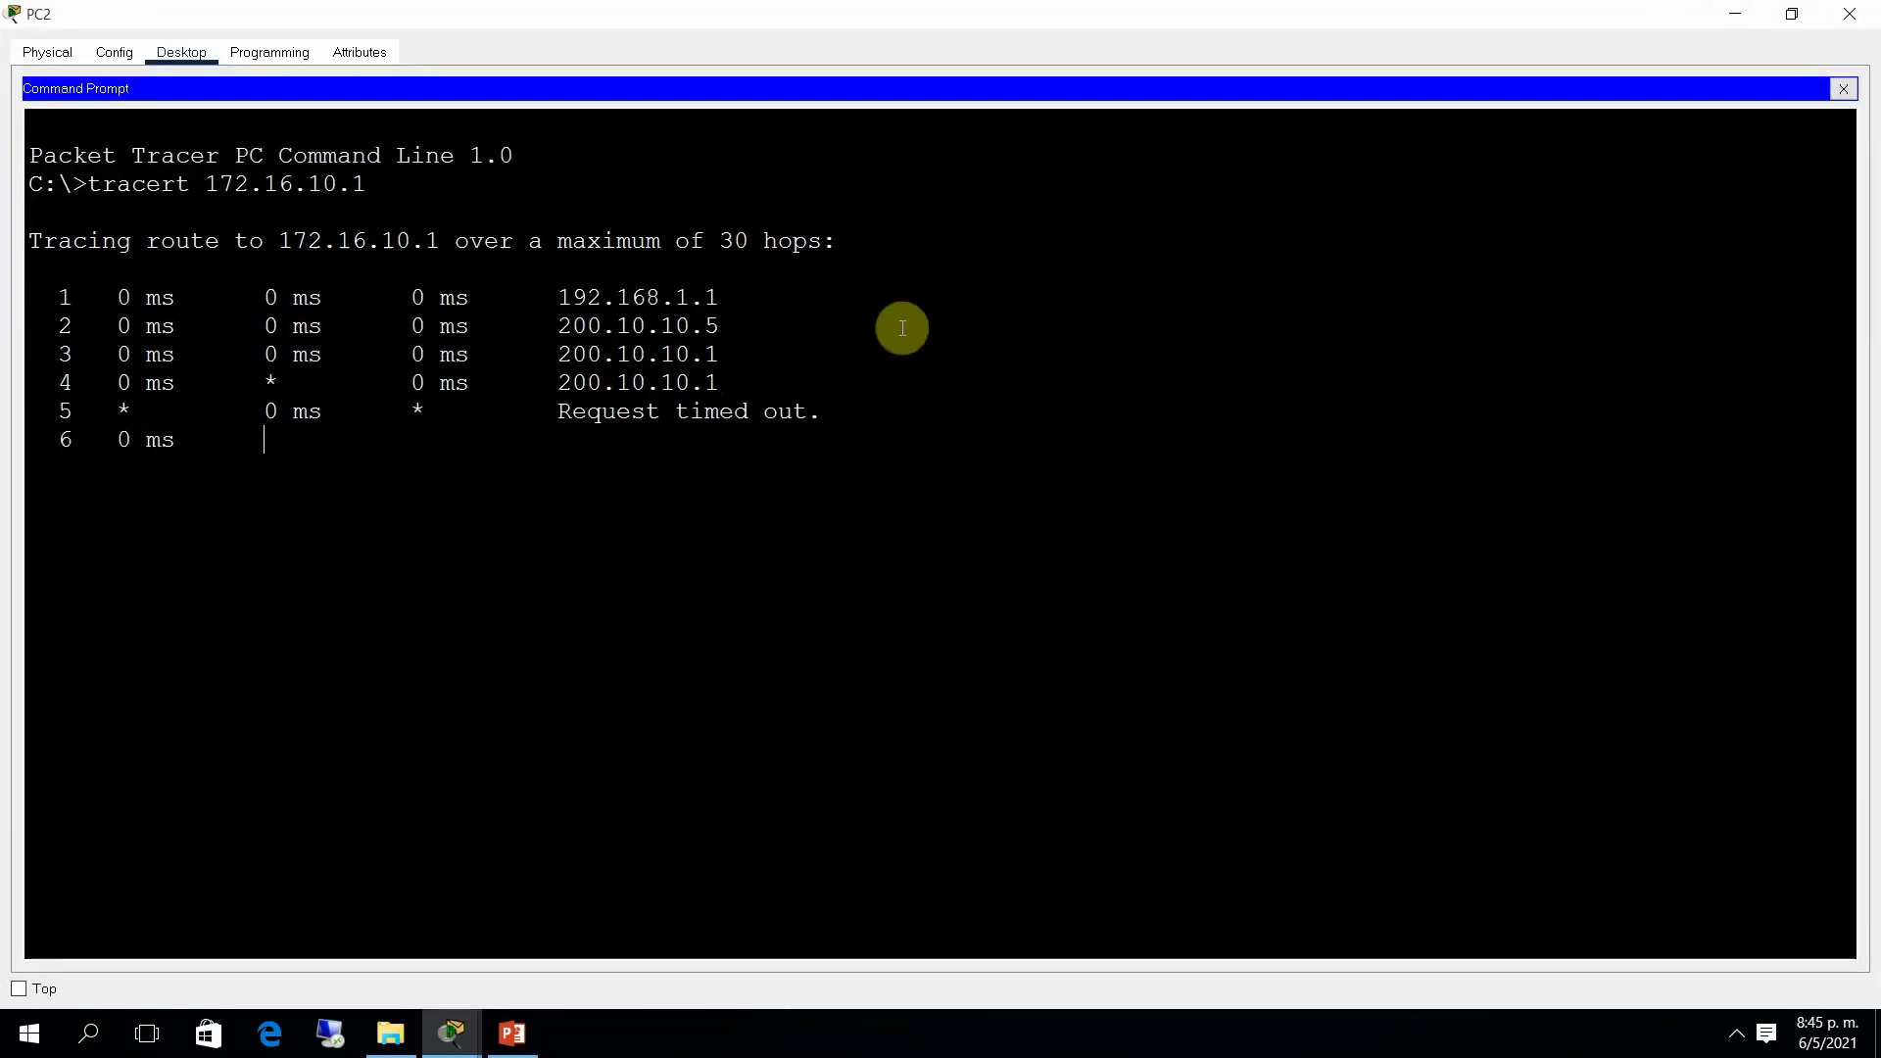
drag(706, 382, 350, 354)
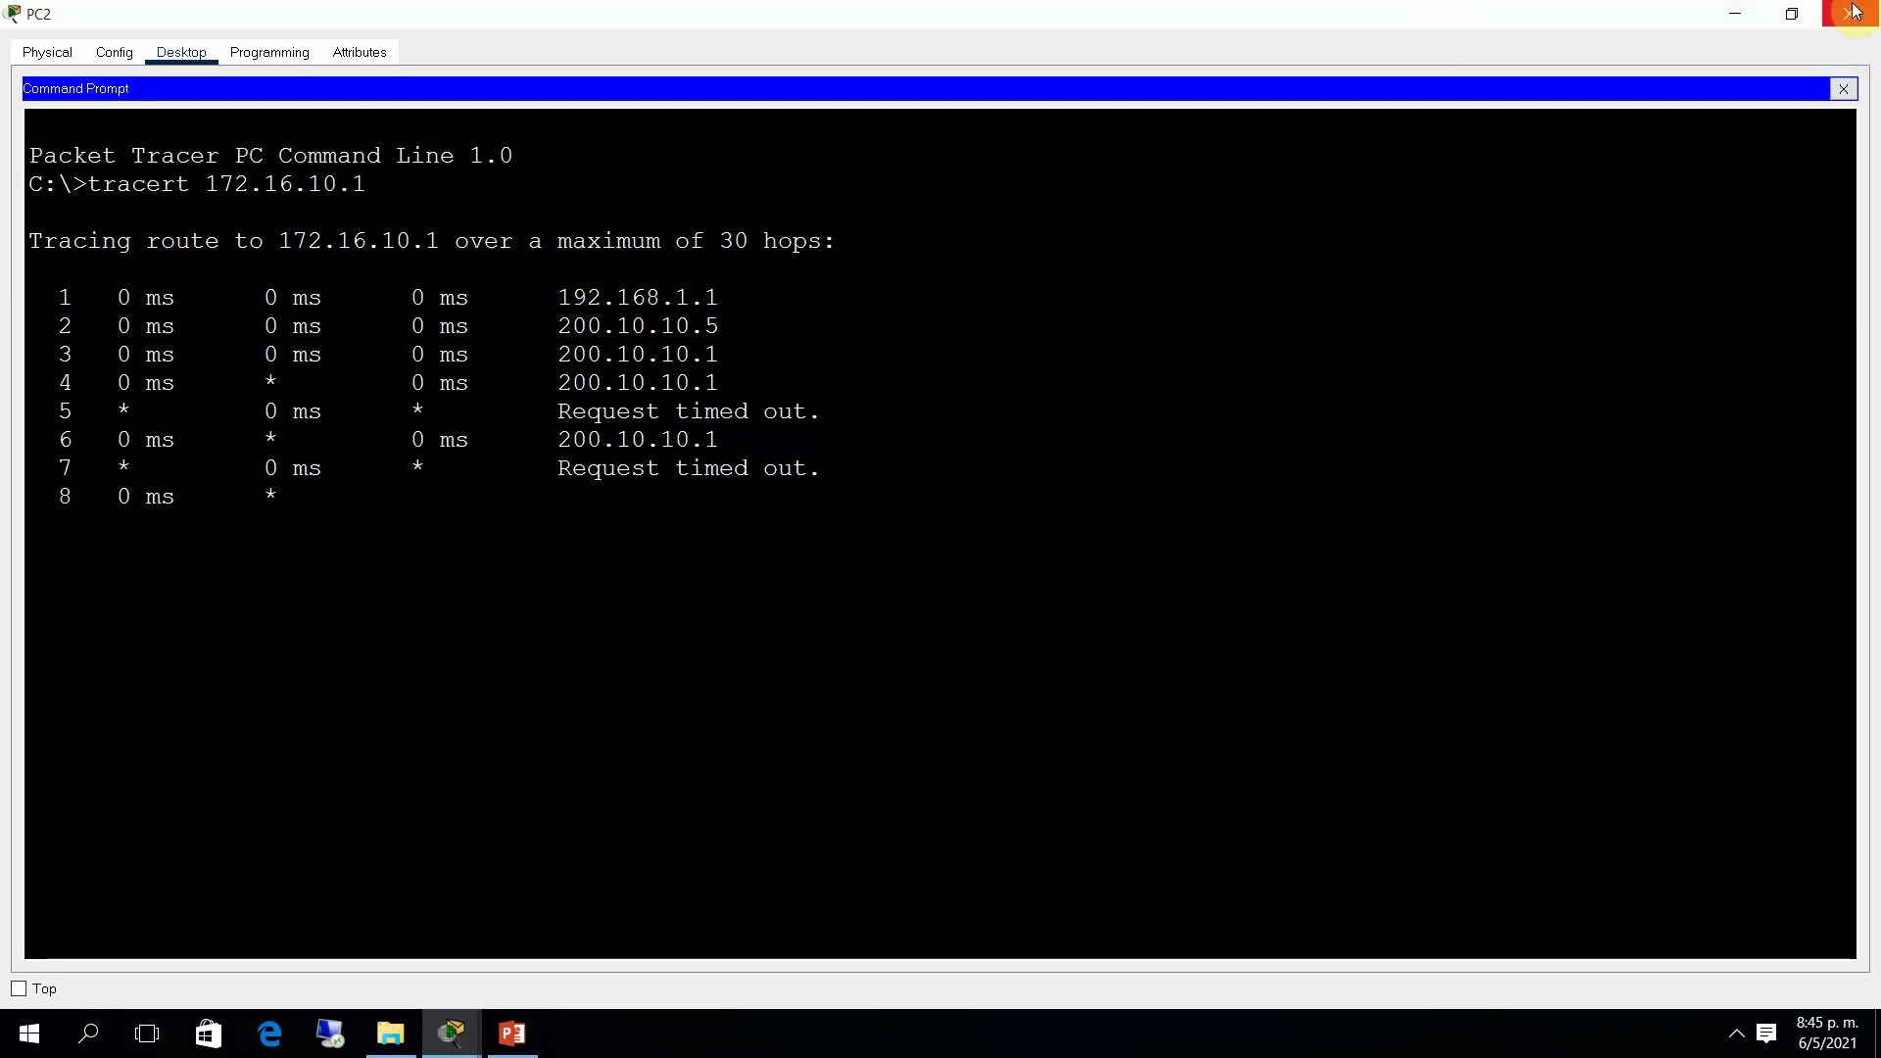
click(1510, 299)
key(ctrl+c)
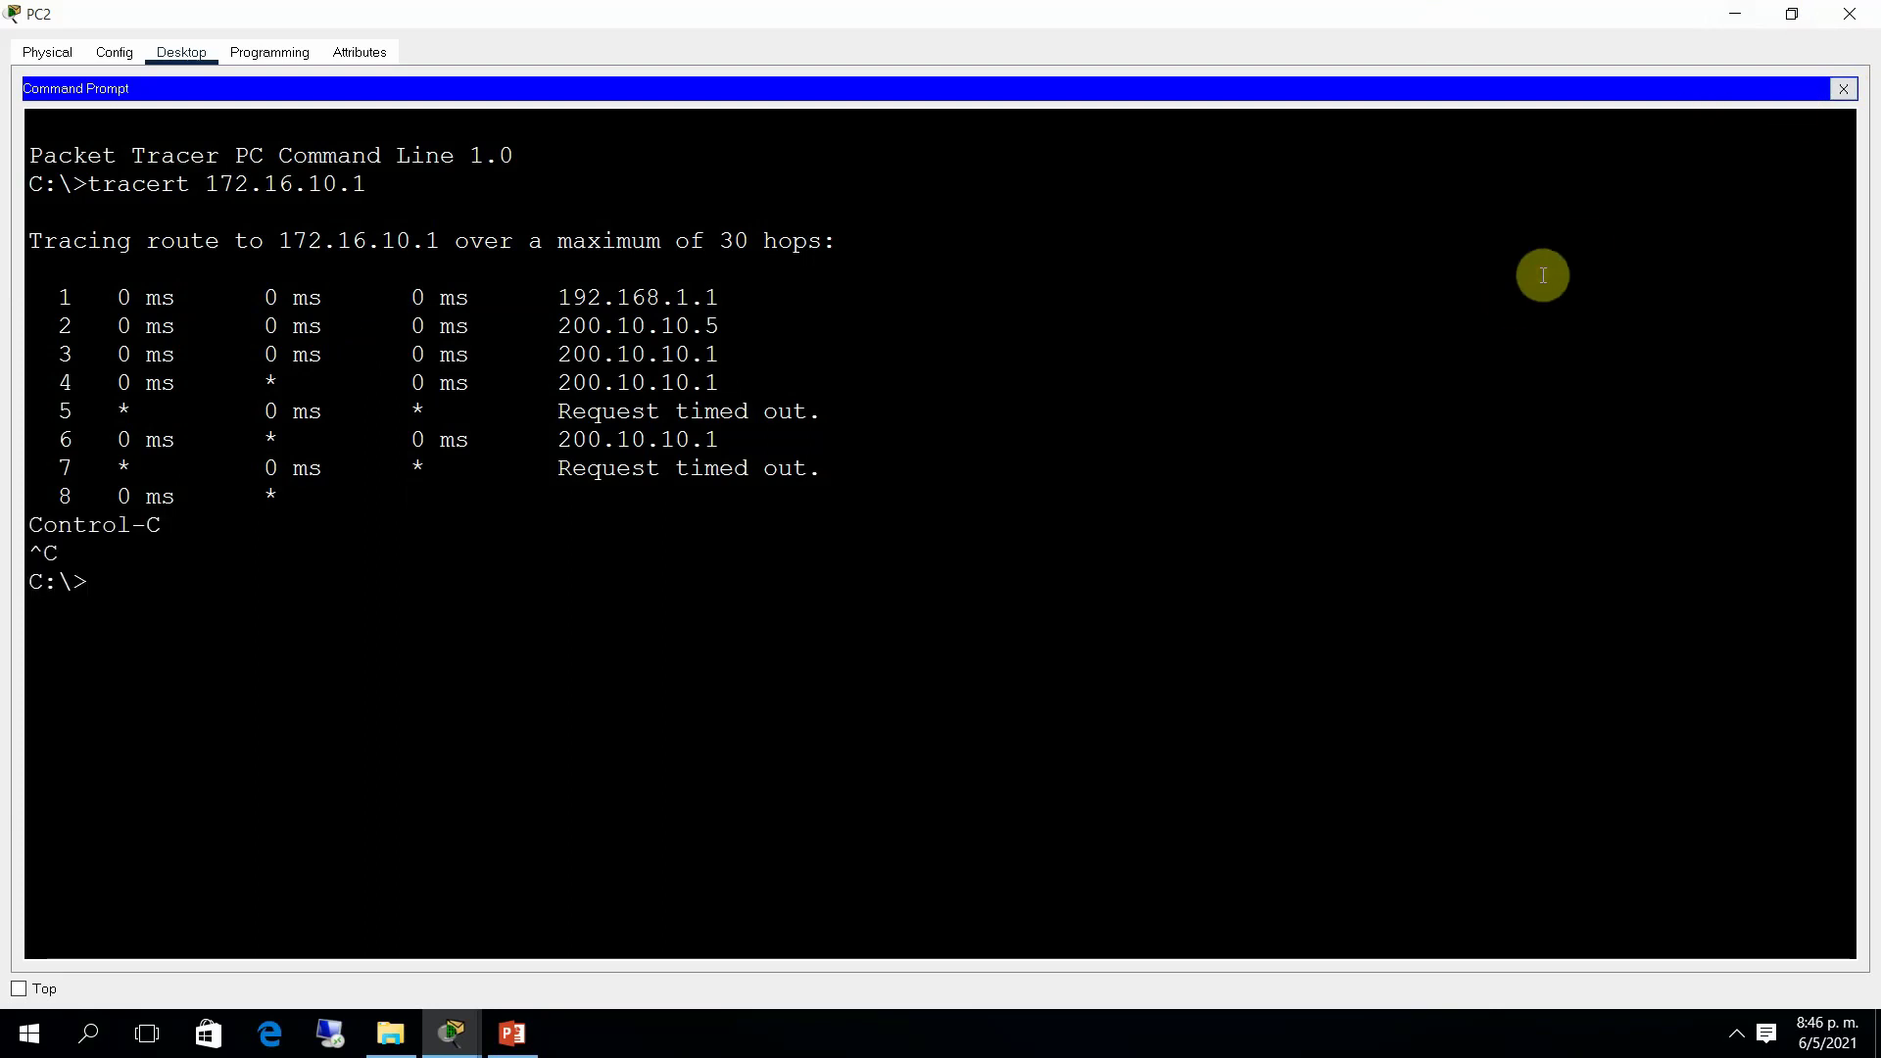
click(1850, 14)
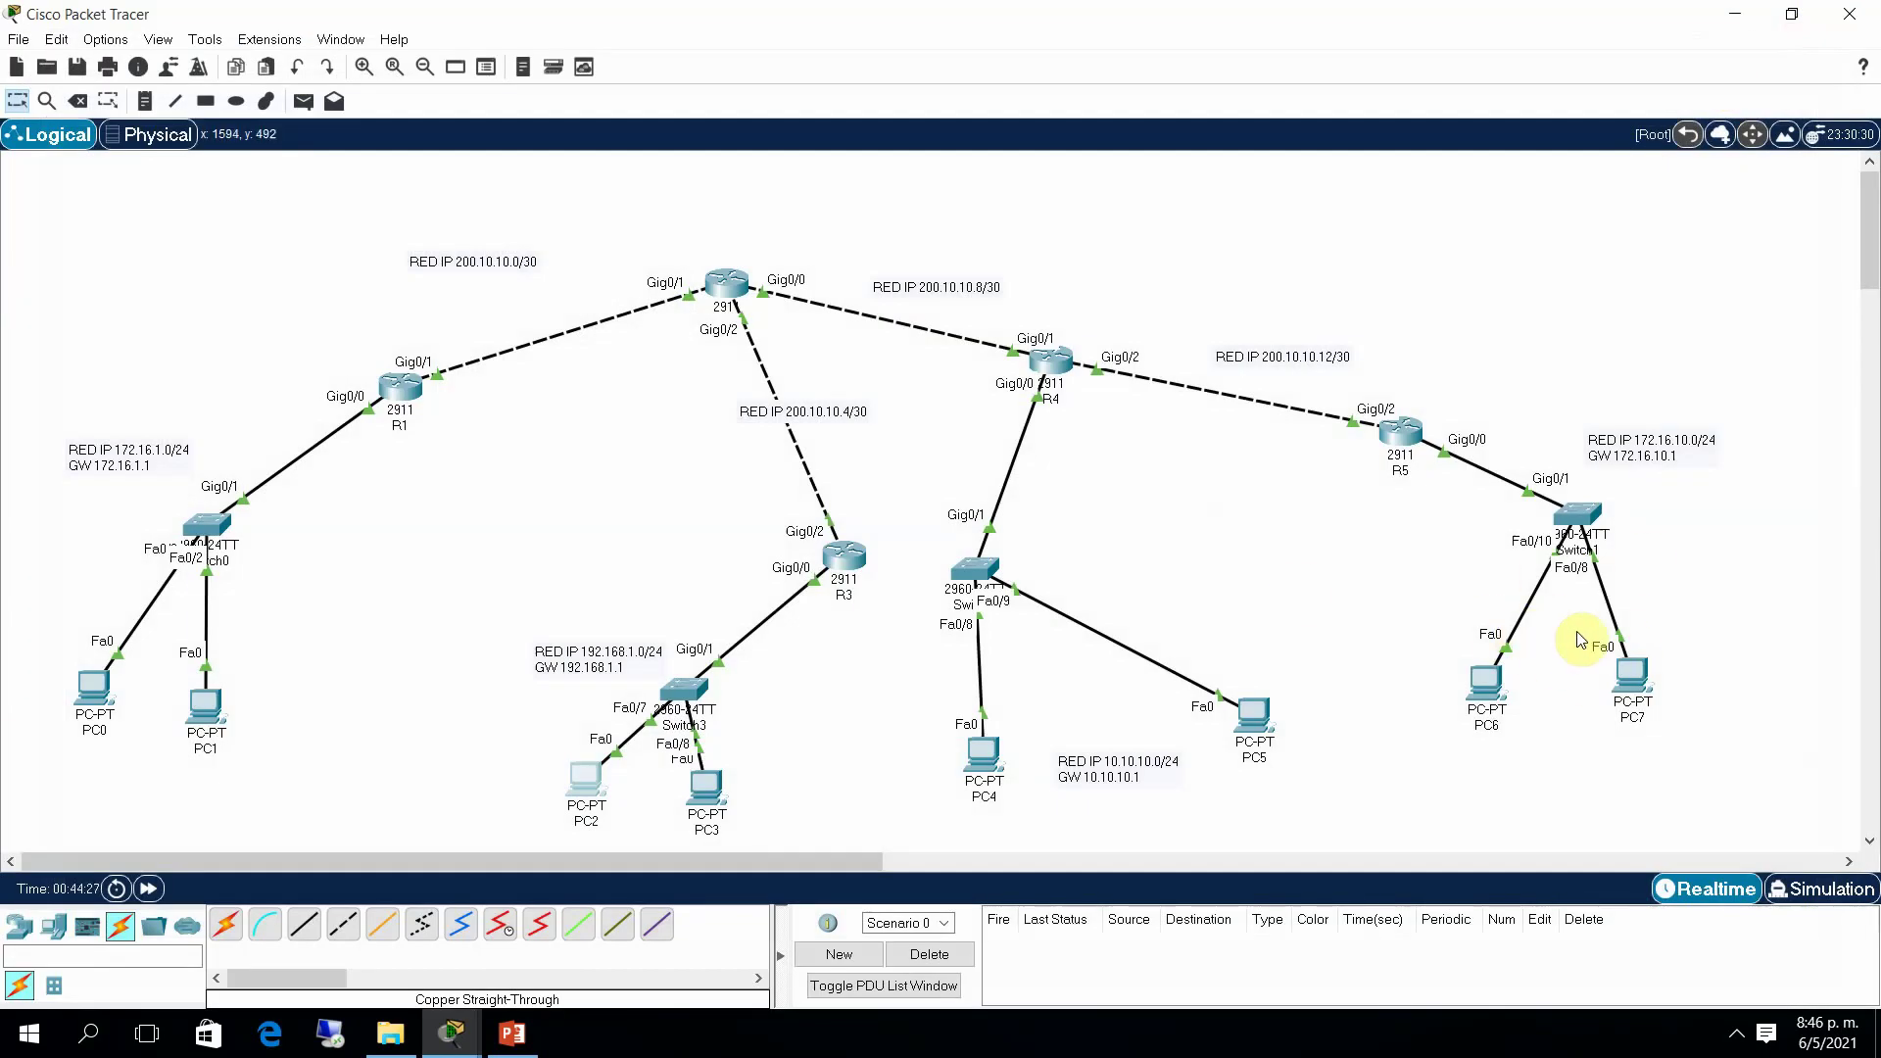
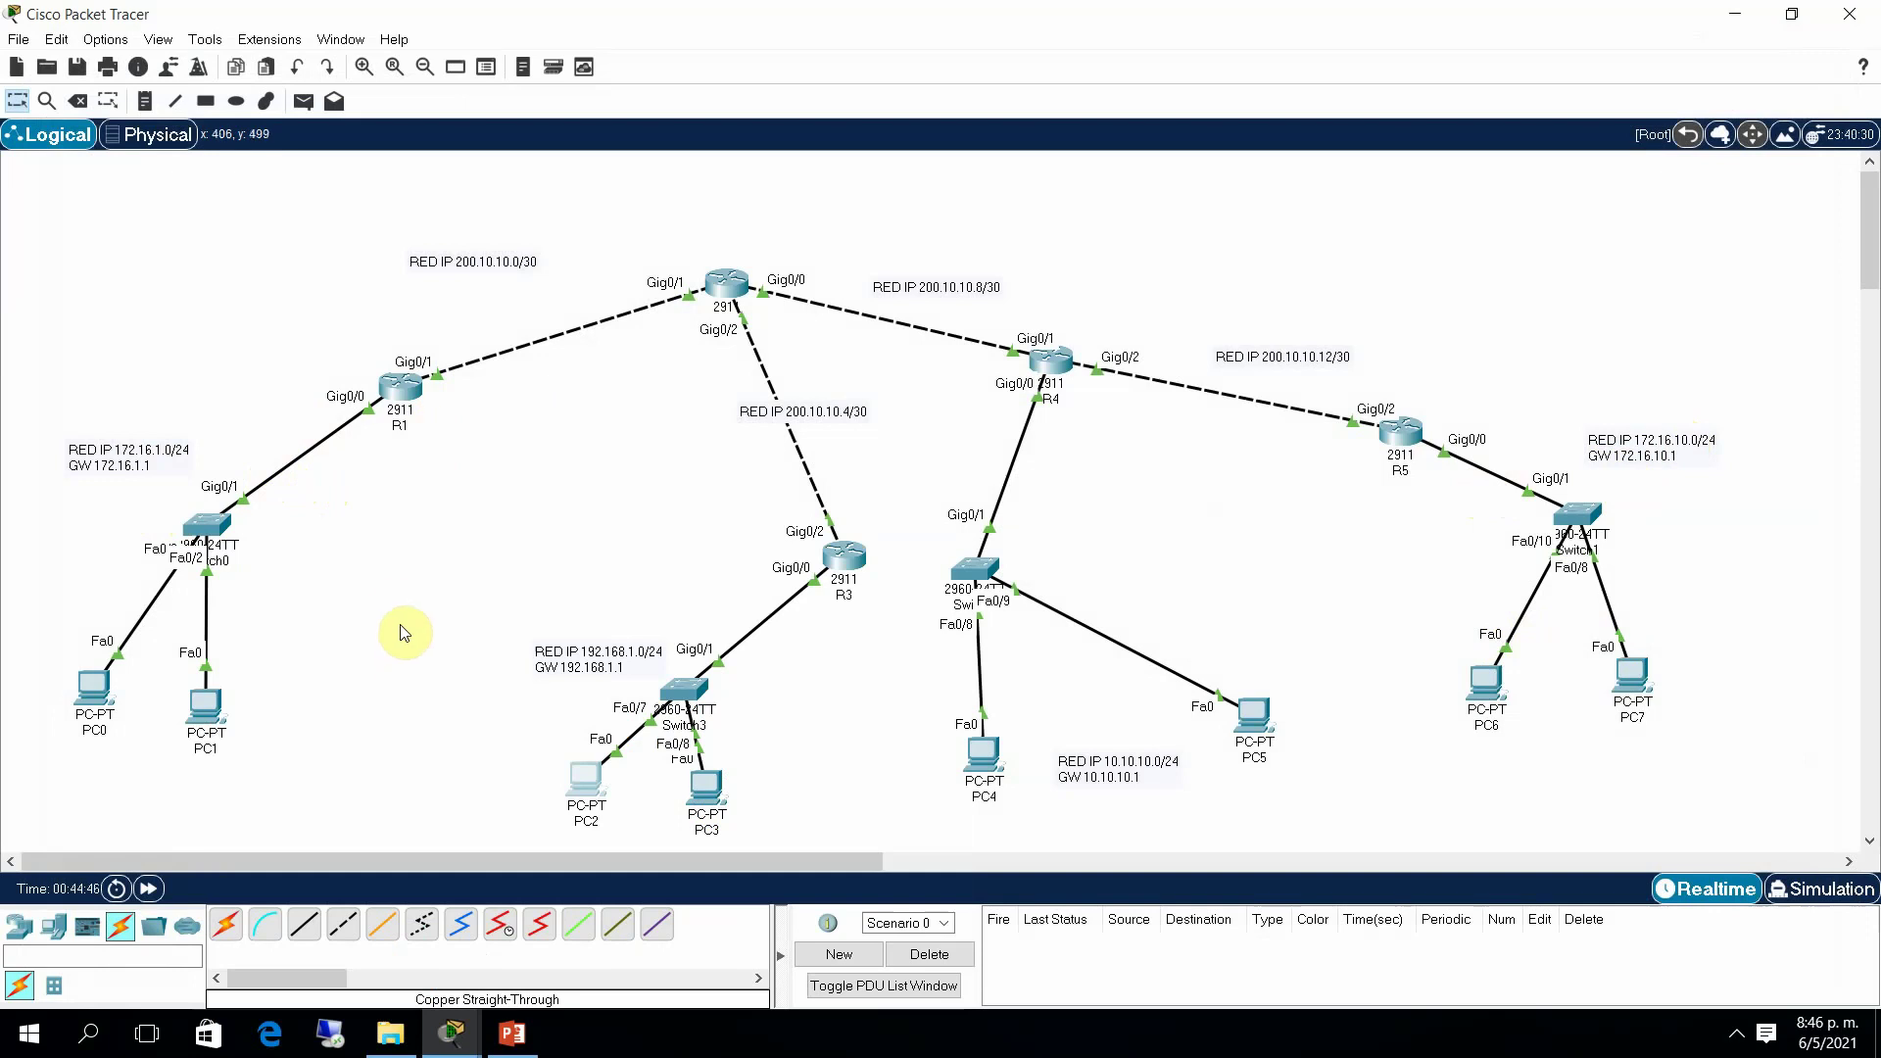
Step: Open R1's command line in a maximized window and enter RIP router configuration mode
click(405, 399)
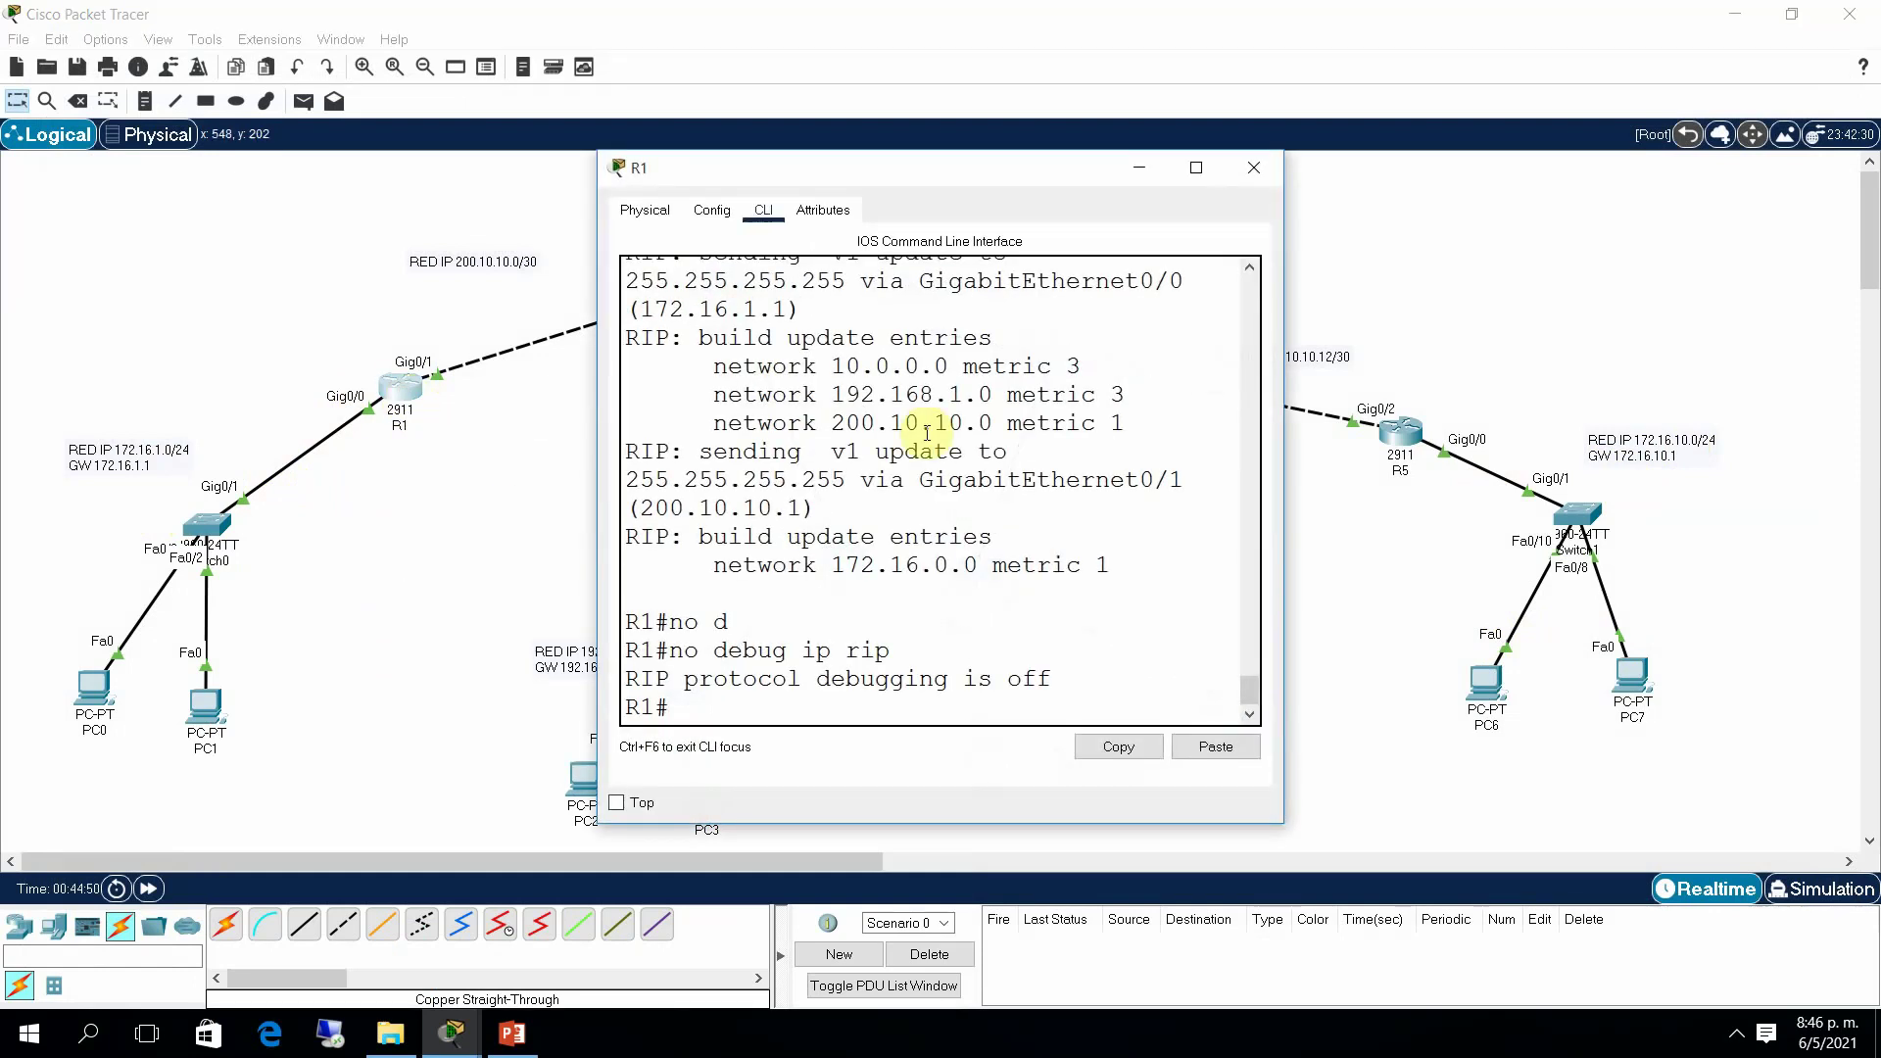
click(1195, 168)
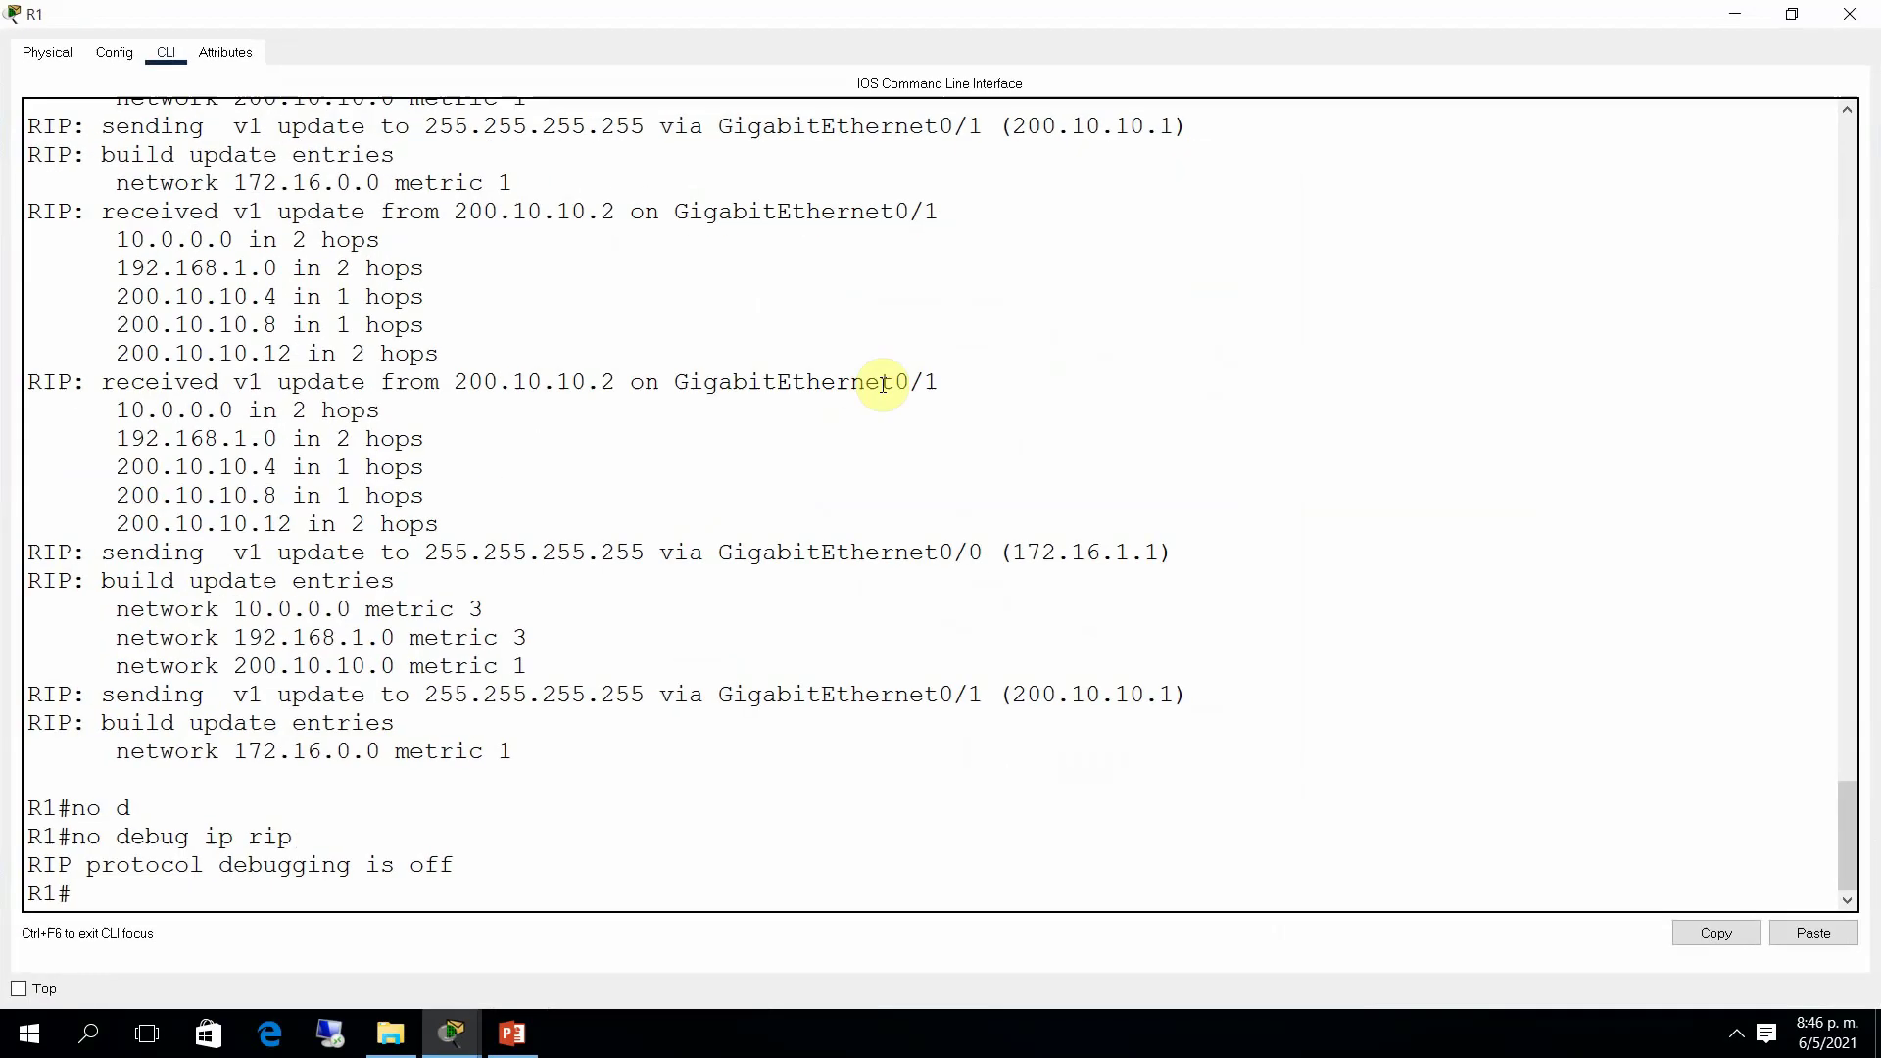
click(293, 906)
text(conf t)
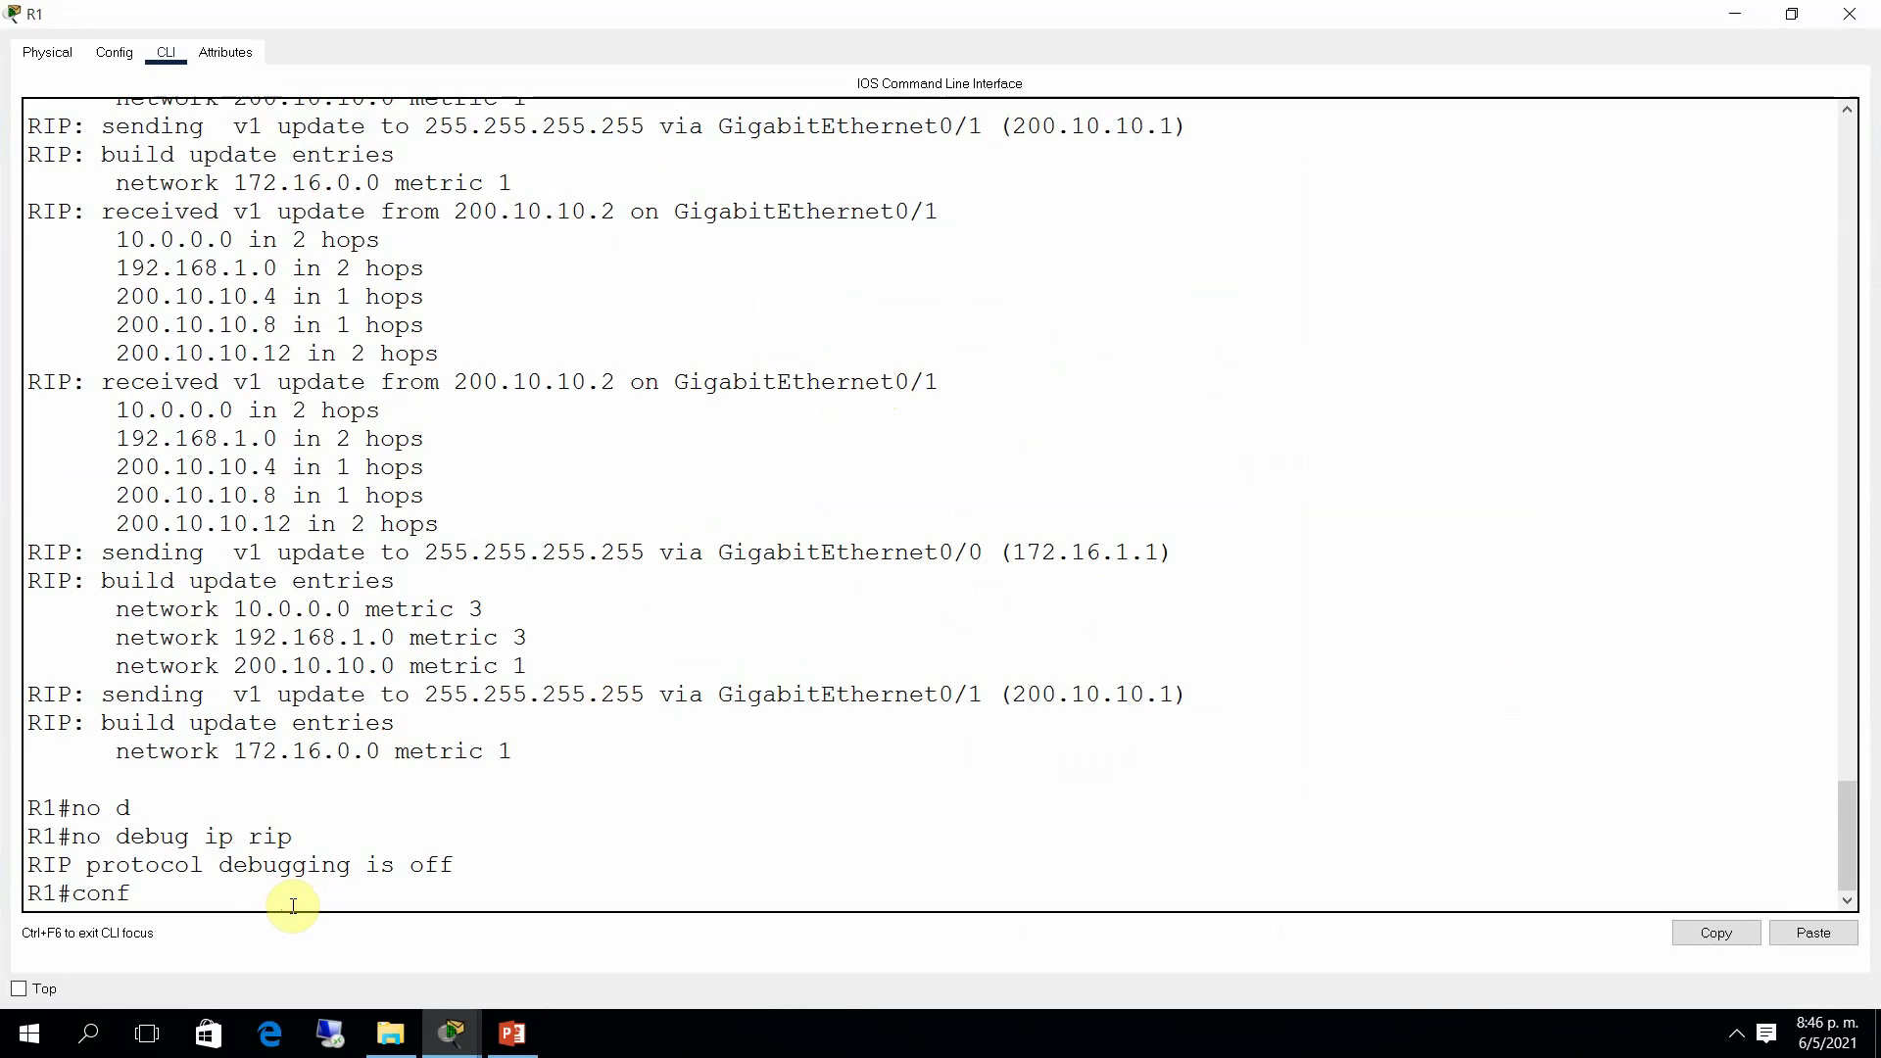
key(Return)
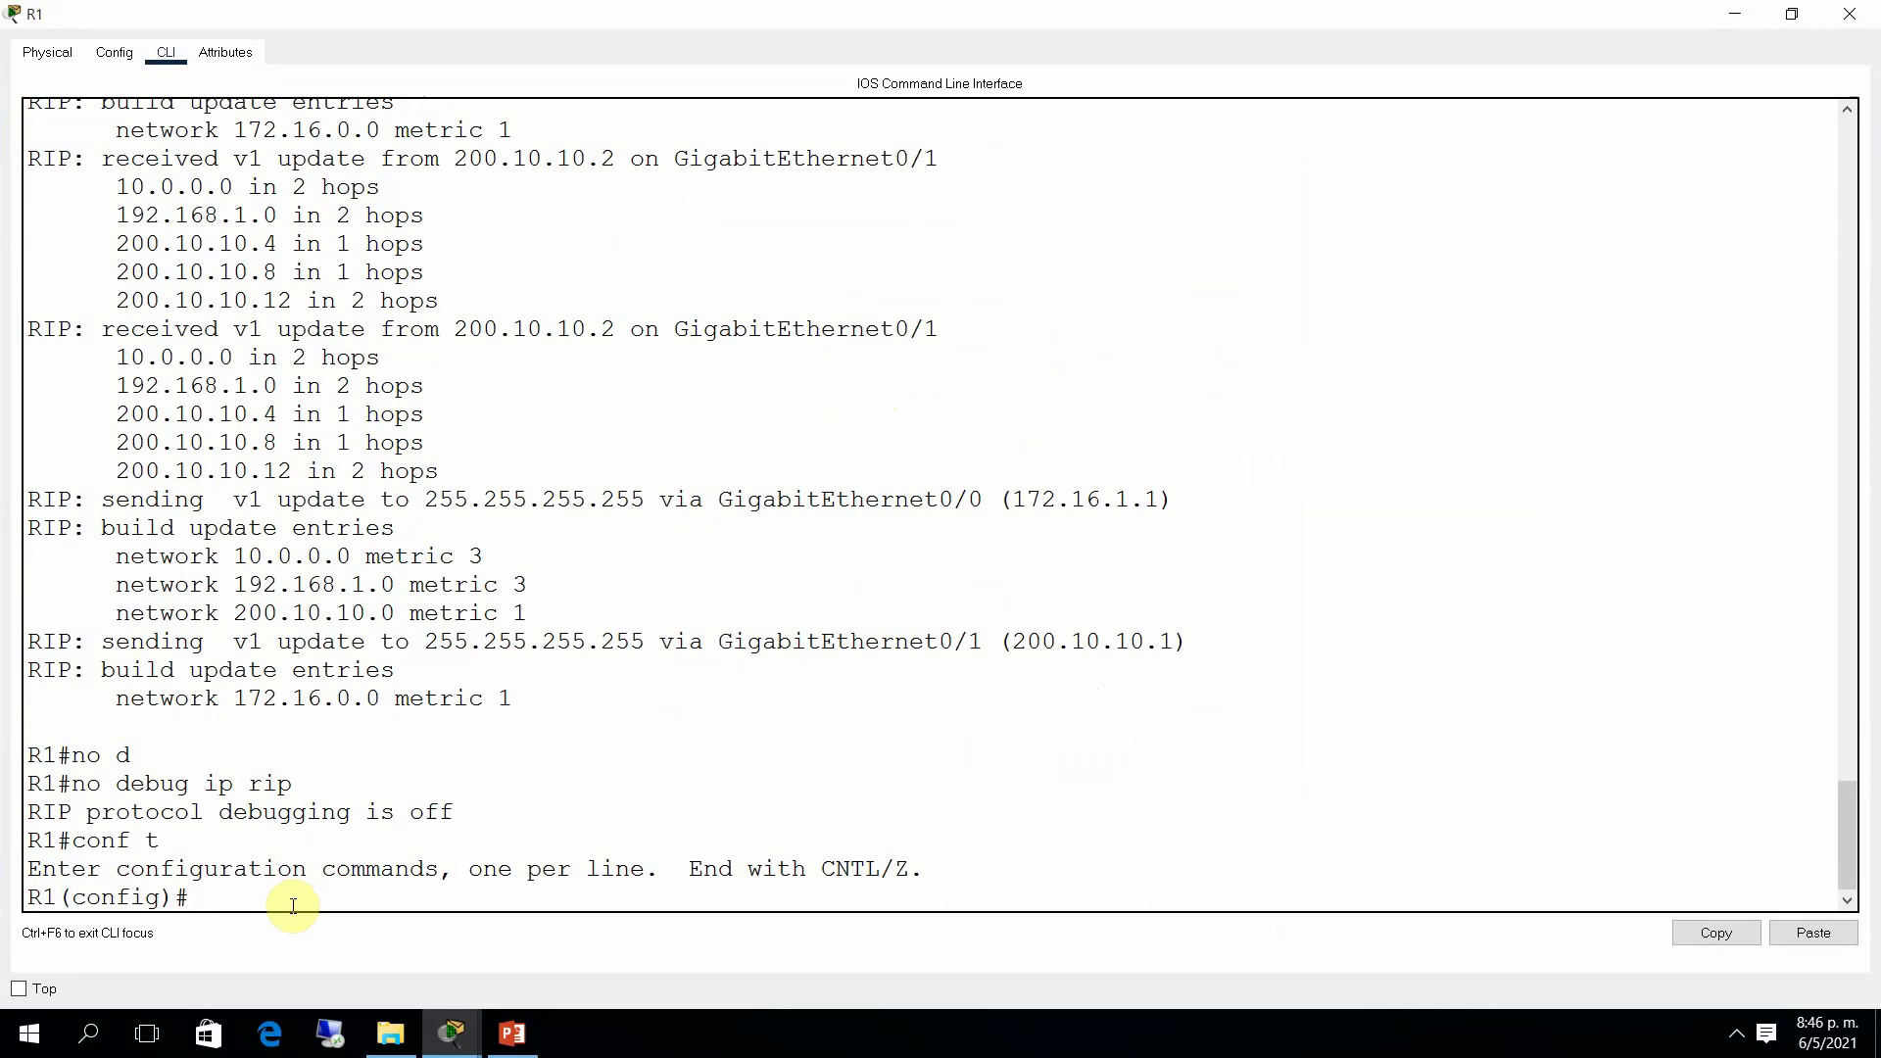
text(router rip)
key(Return)
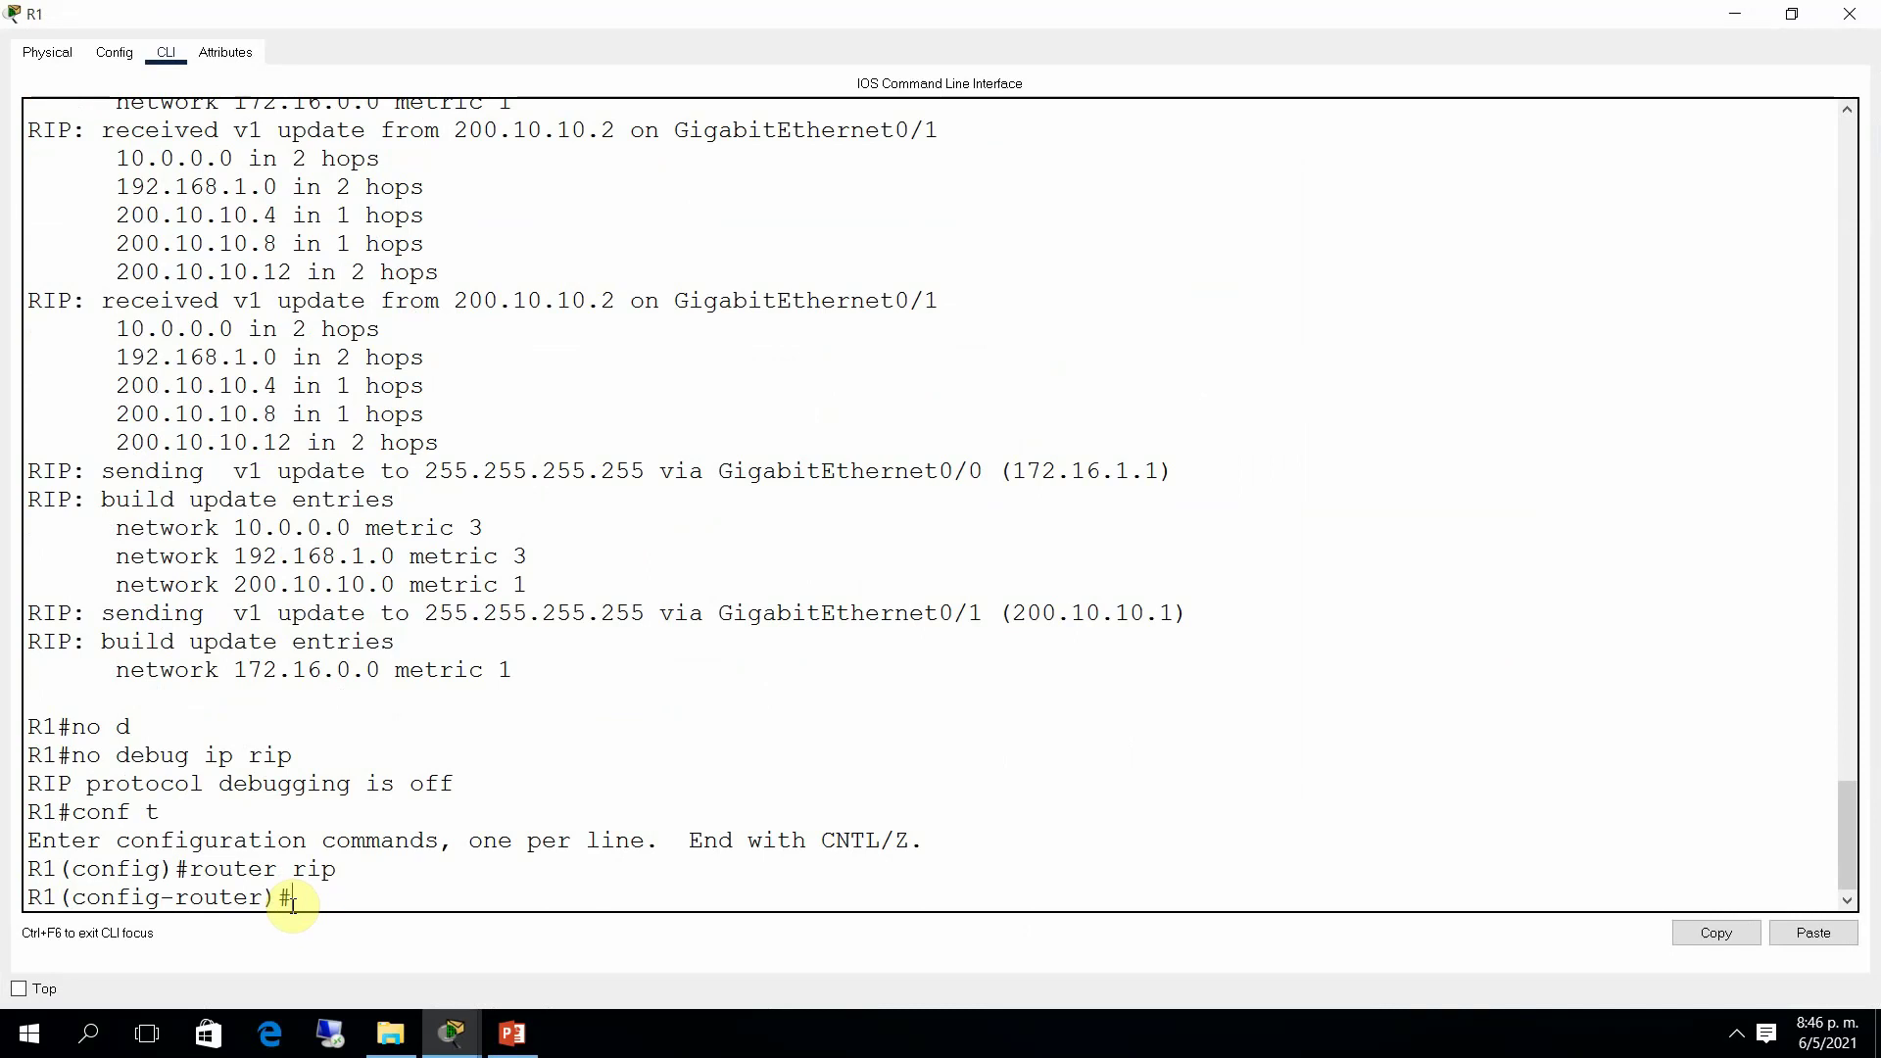
Step: Set R1's RIP process to version 2 and return to privileged mode
text(ver)
key(Tab)
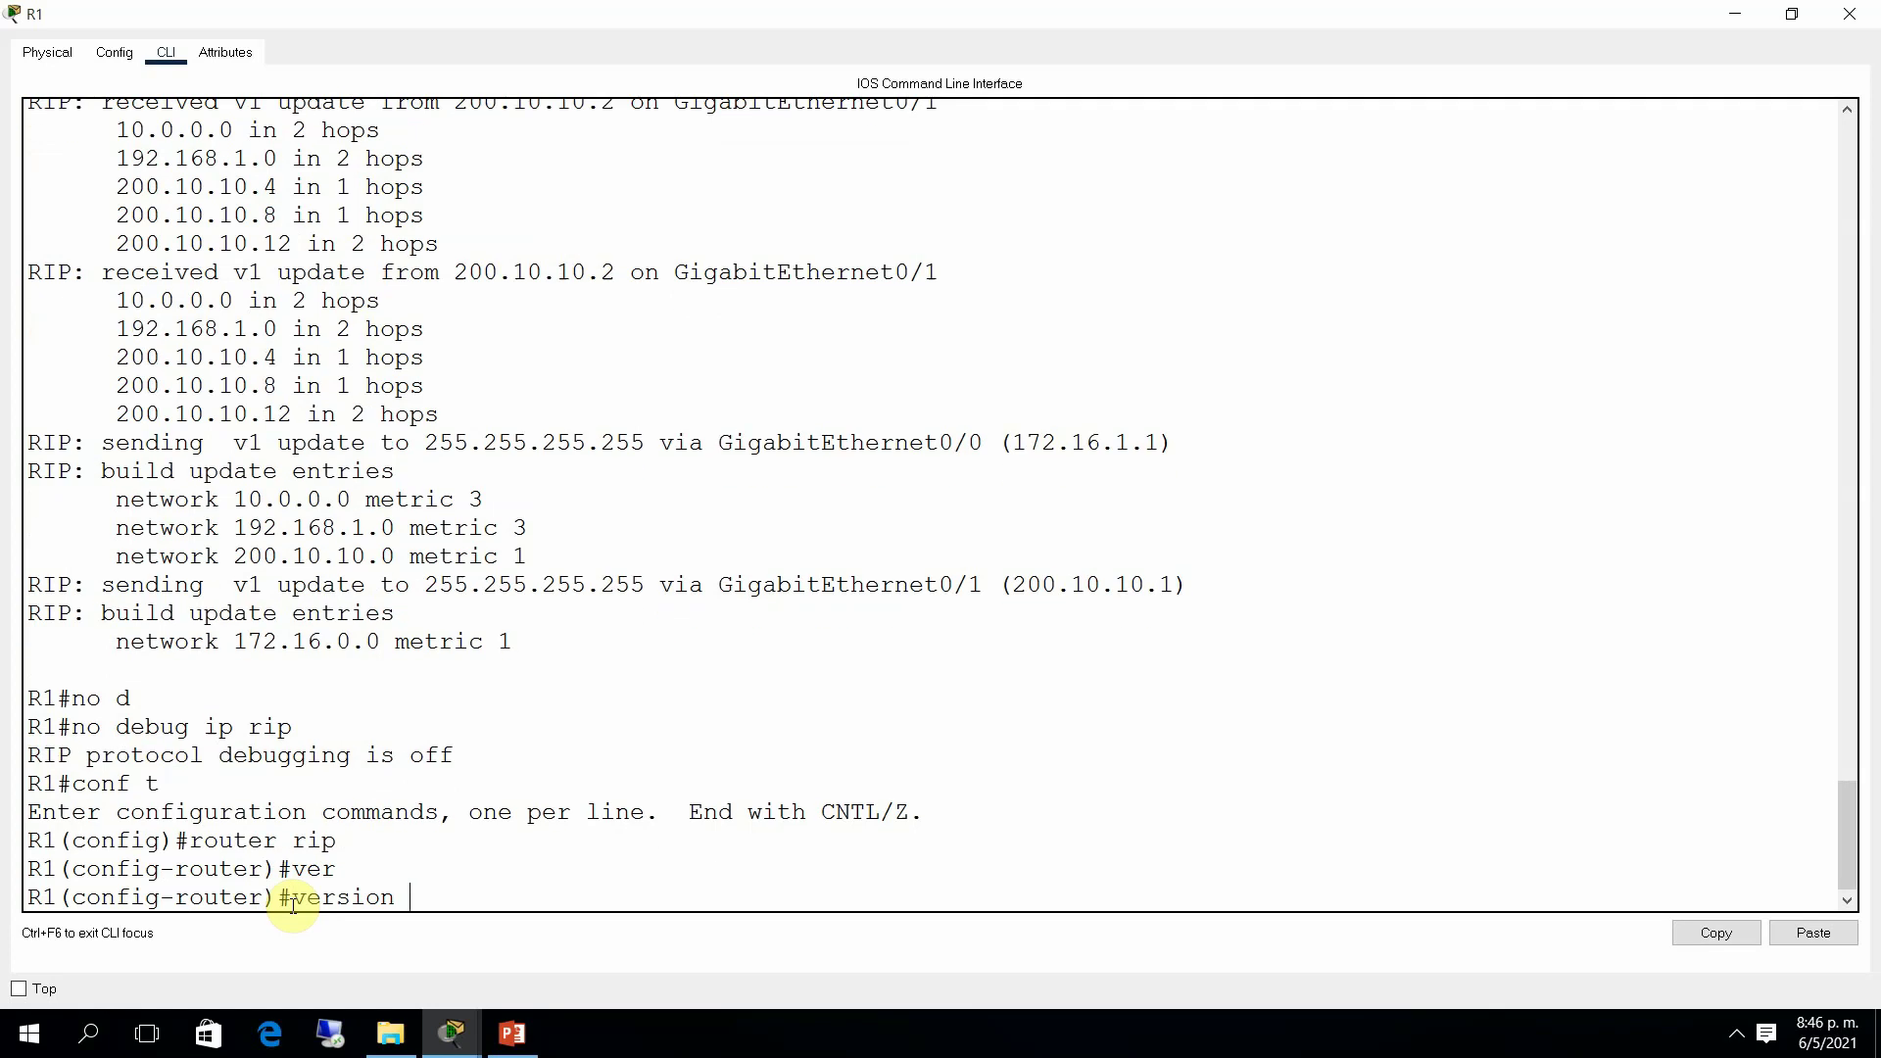
text(2)
key(Return)
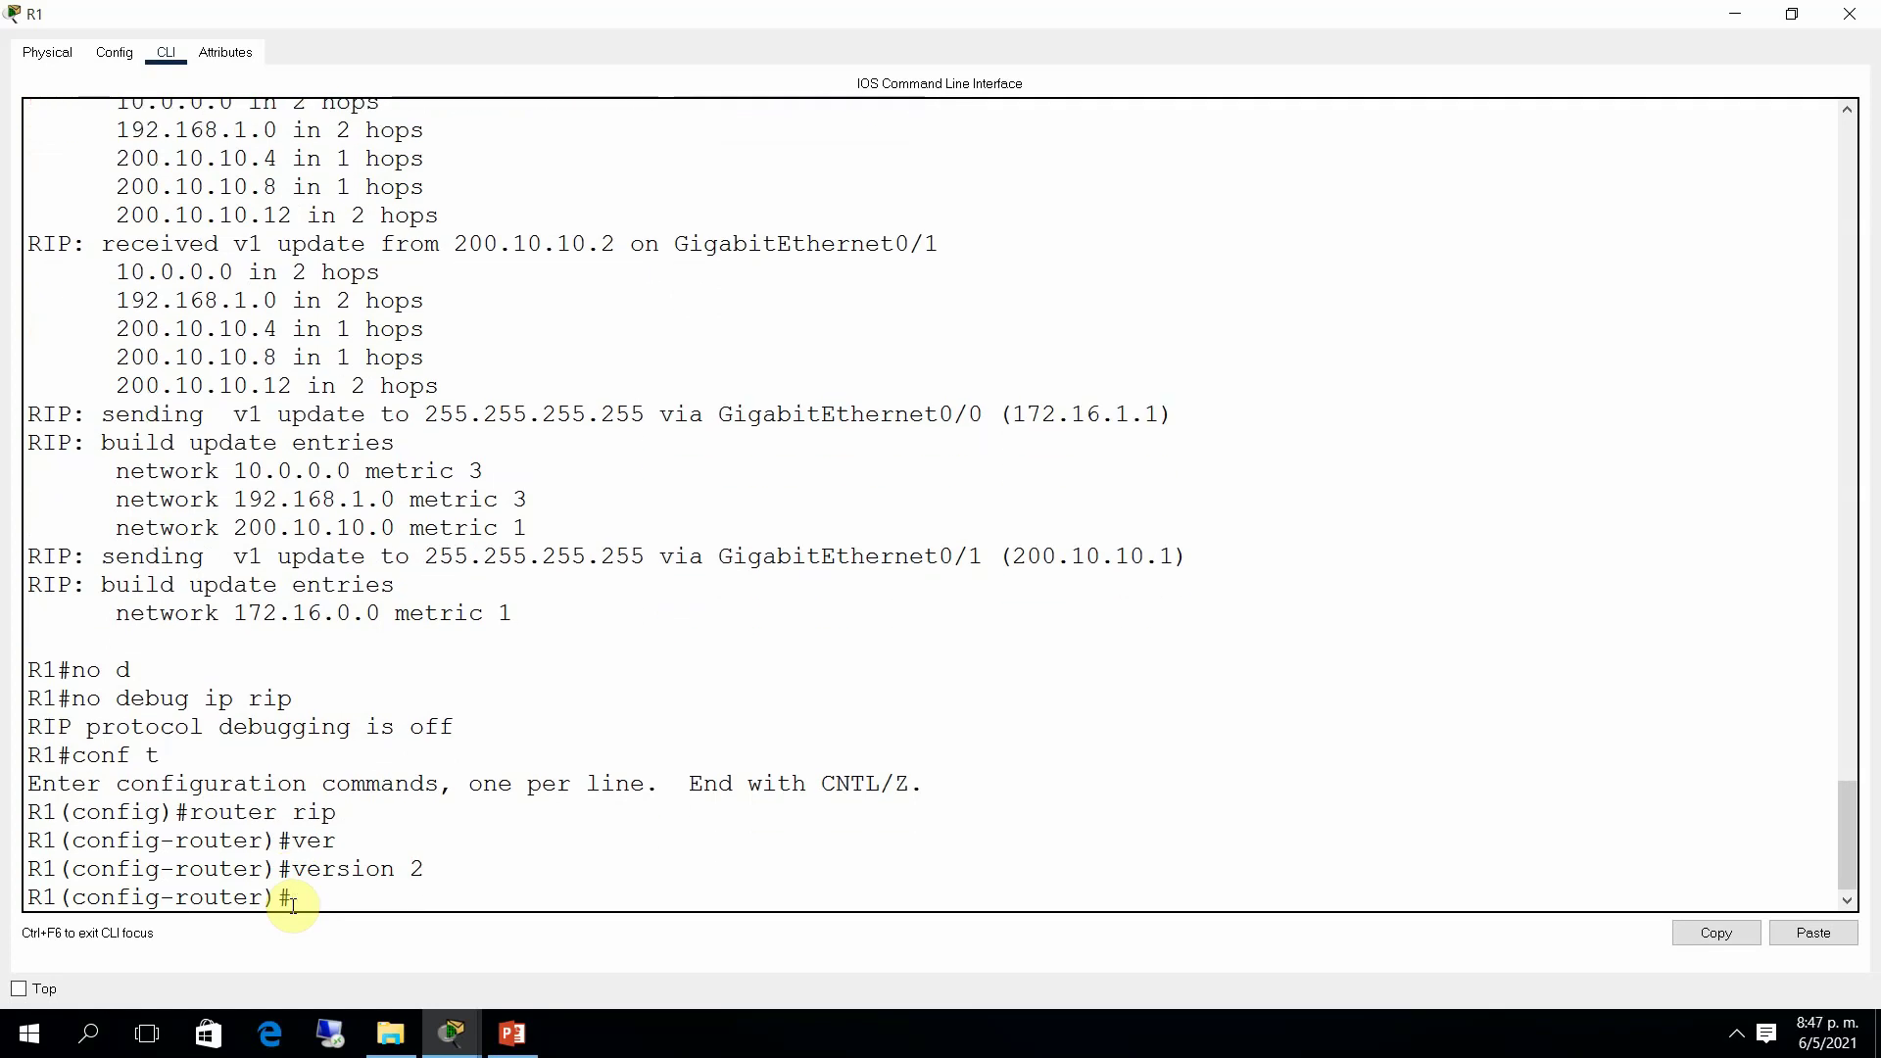
text(end)
key(Return)
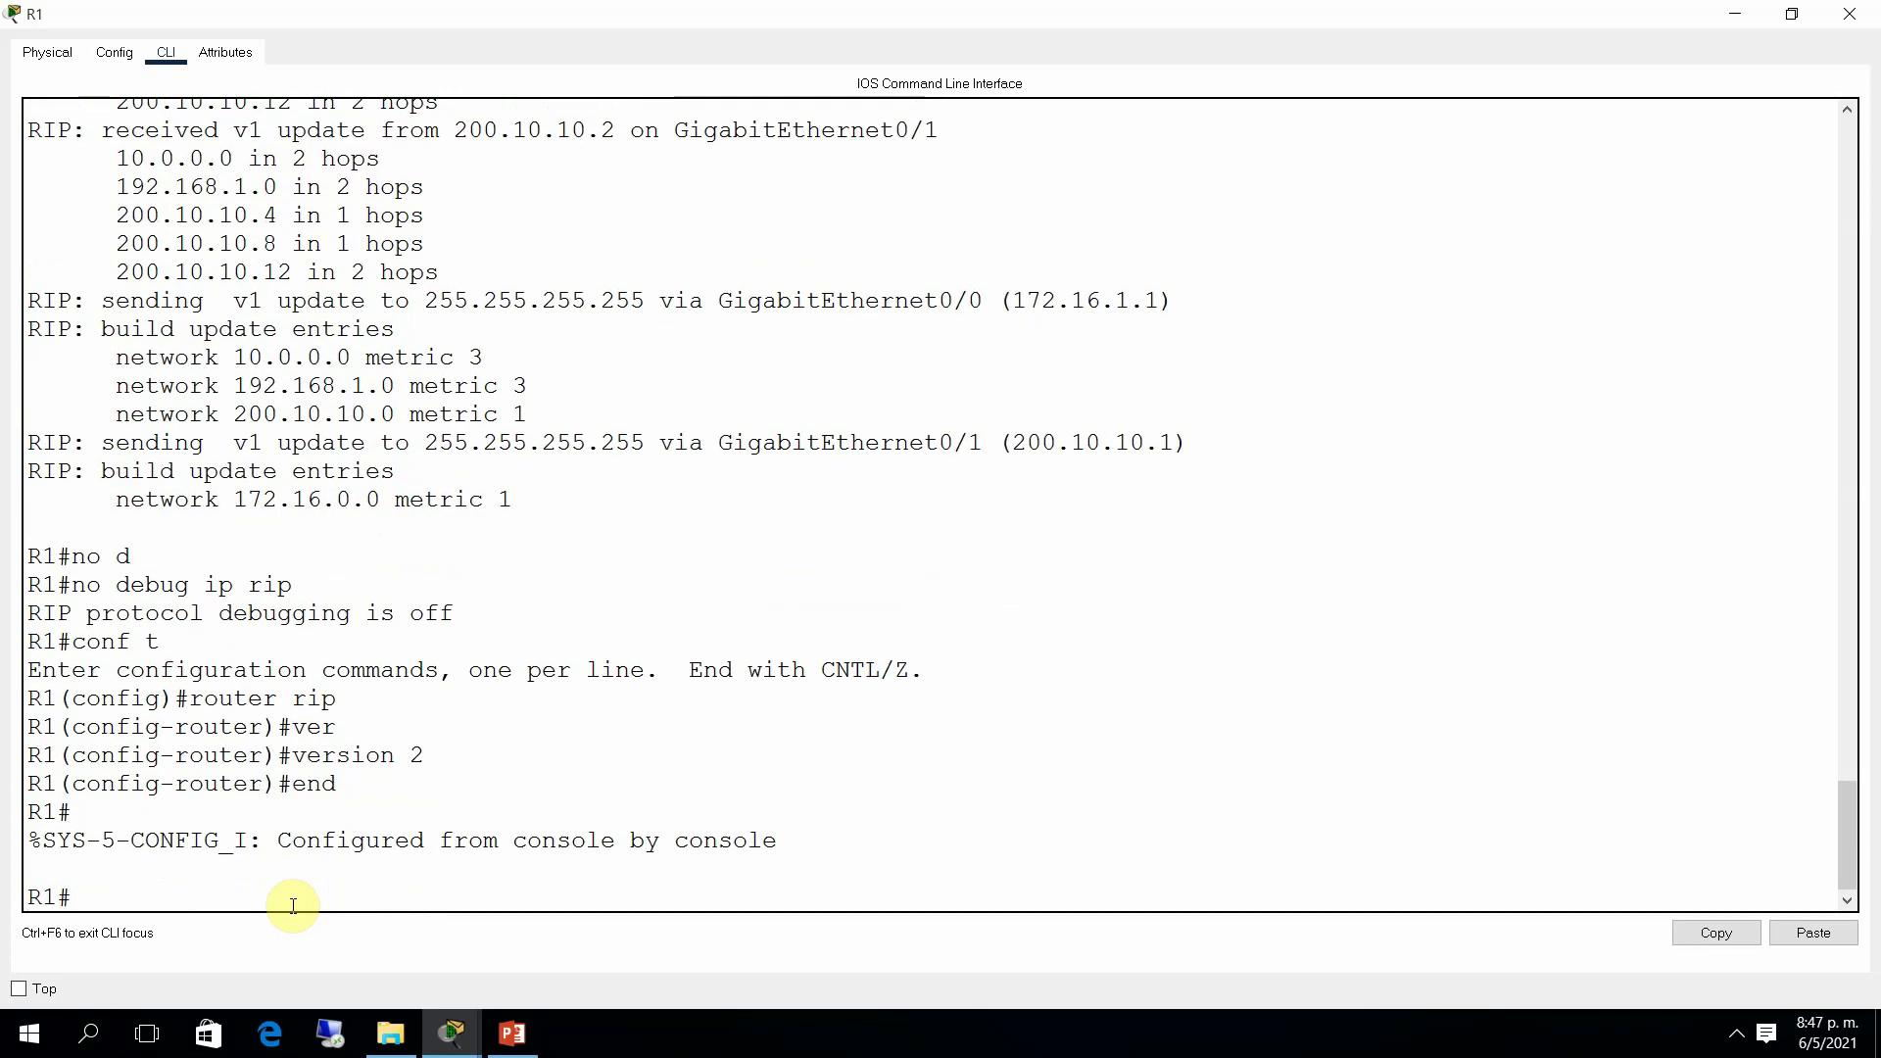
Step: Check the RIP section of R1's running configuration with sh run | section rip, then close R1's window
text(sh run |)
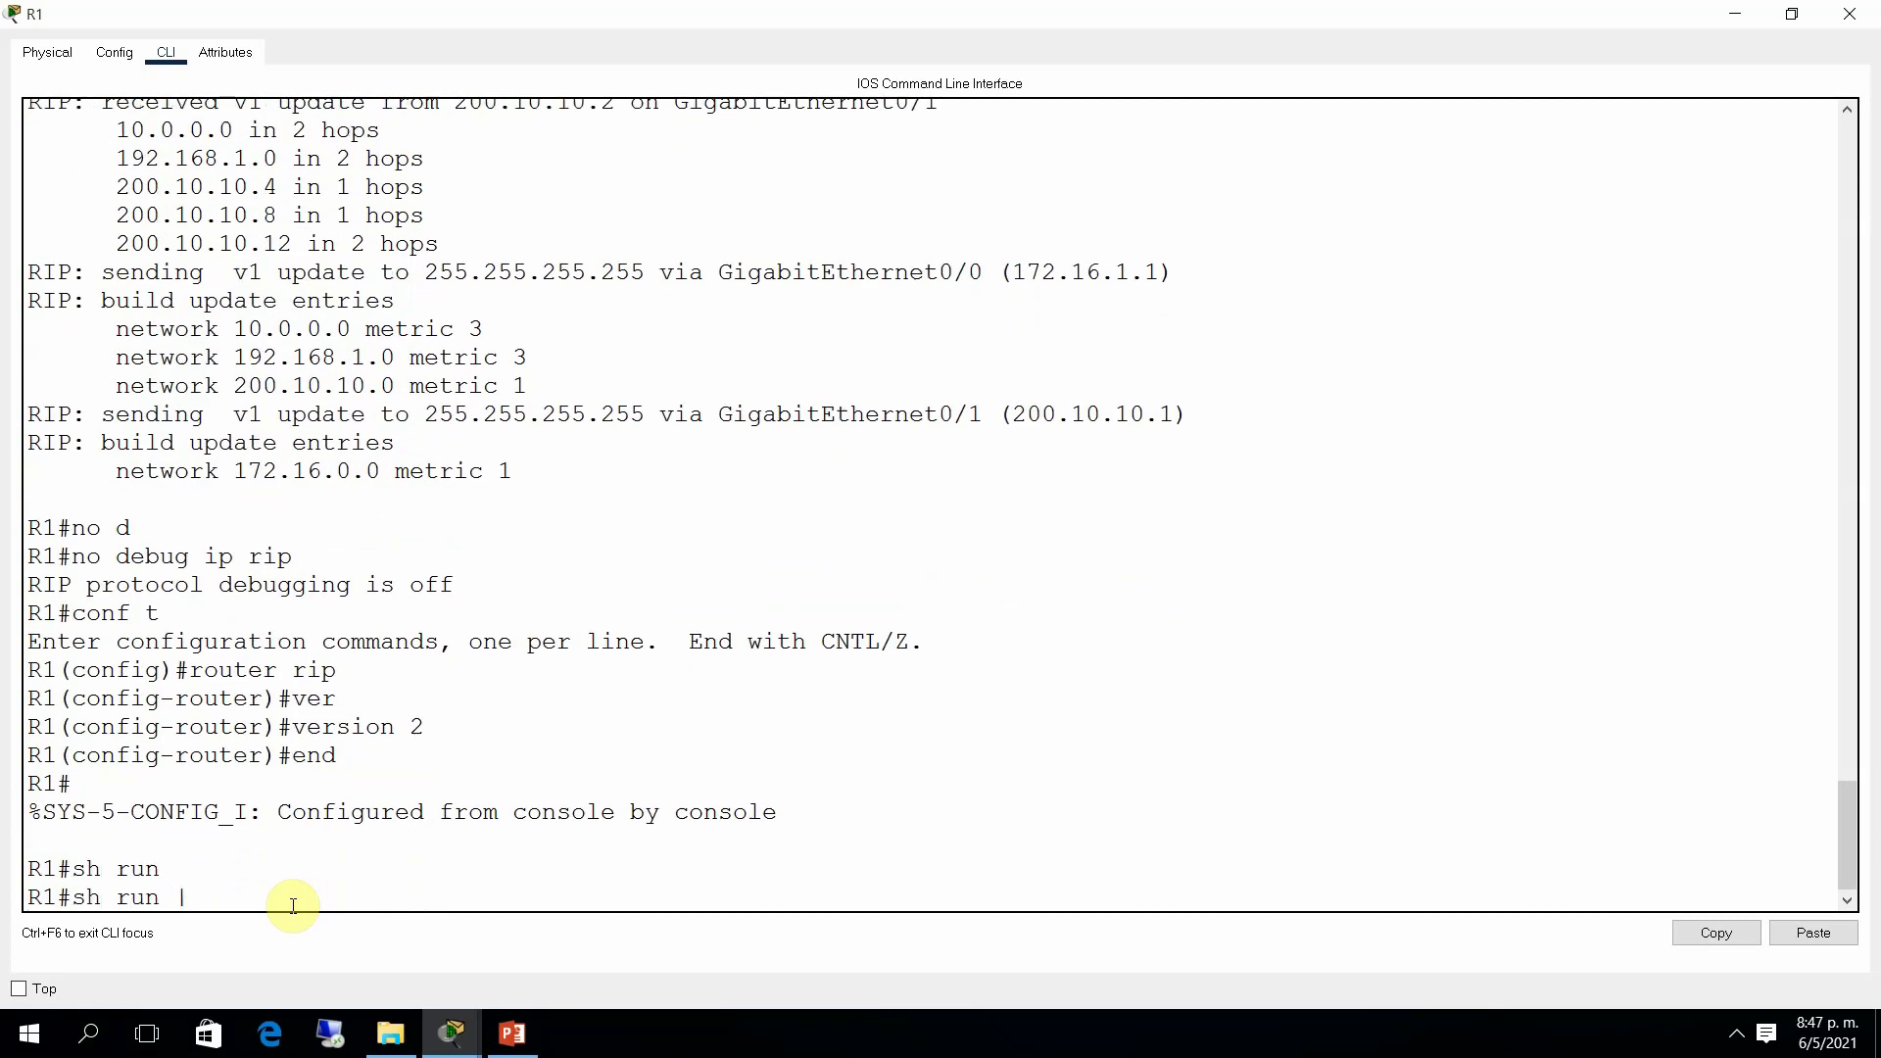
text( se)
key(Tab)
text(rip)
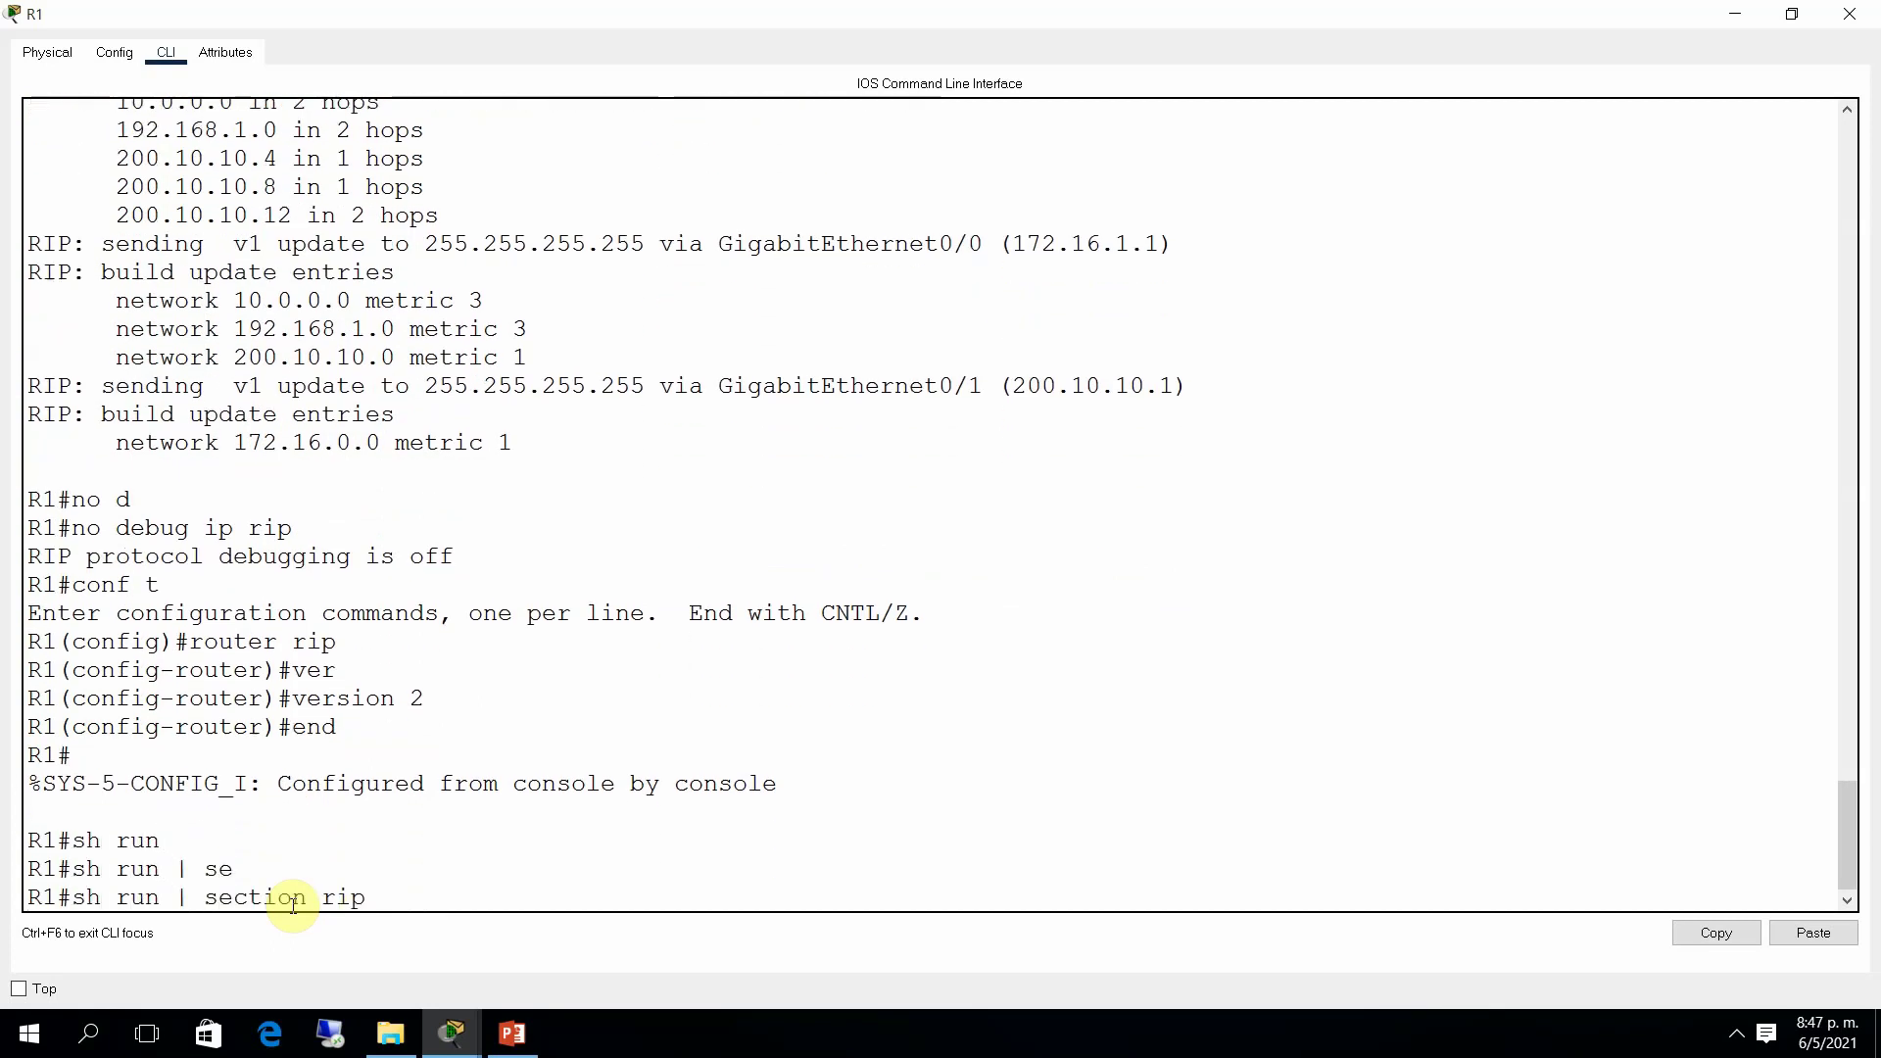
key(Return)
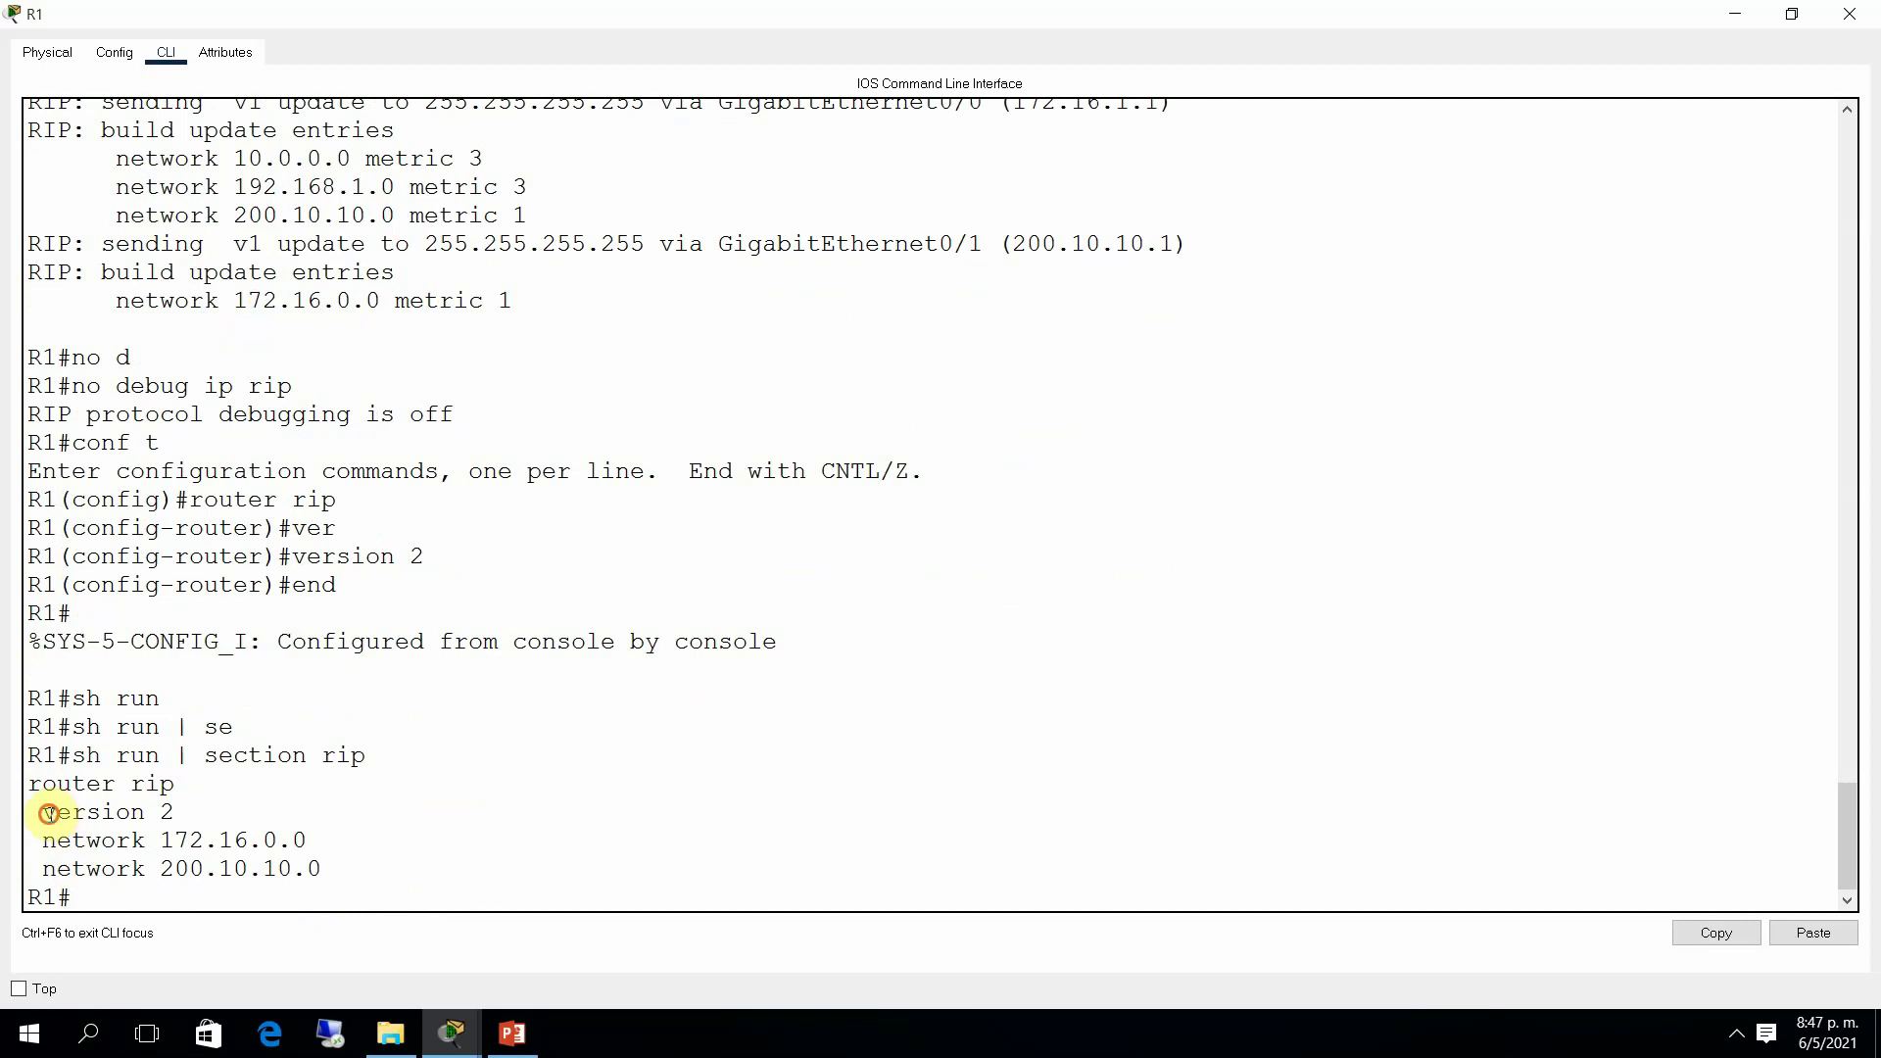
drag(43, 813, 322, 873)
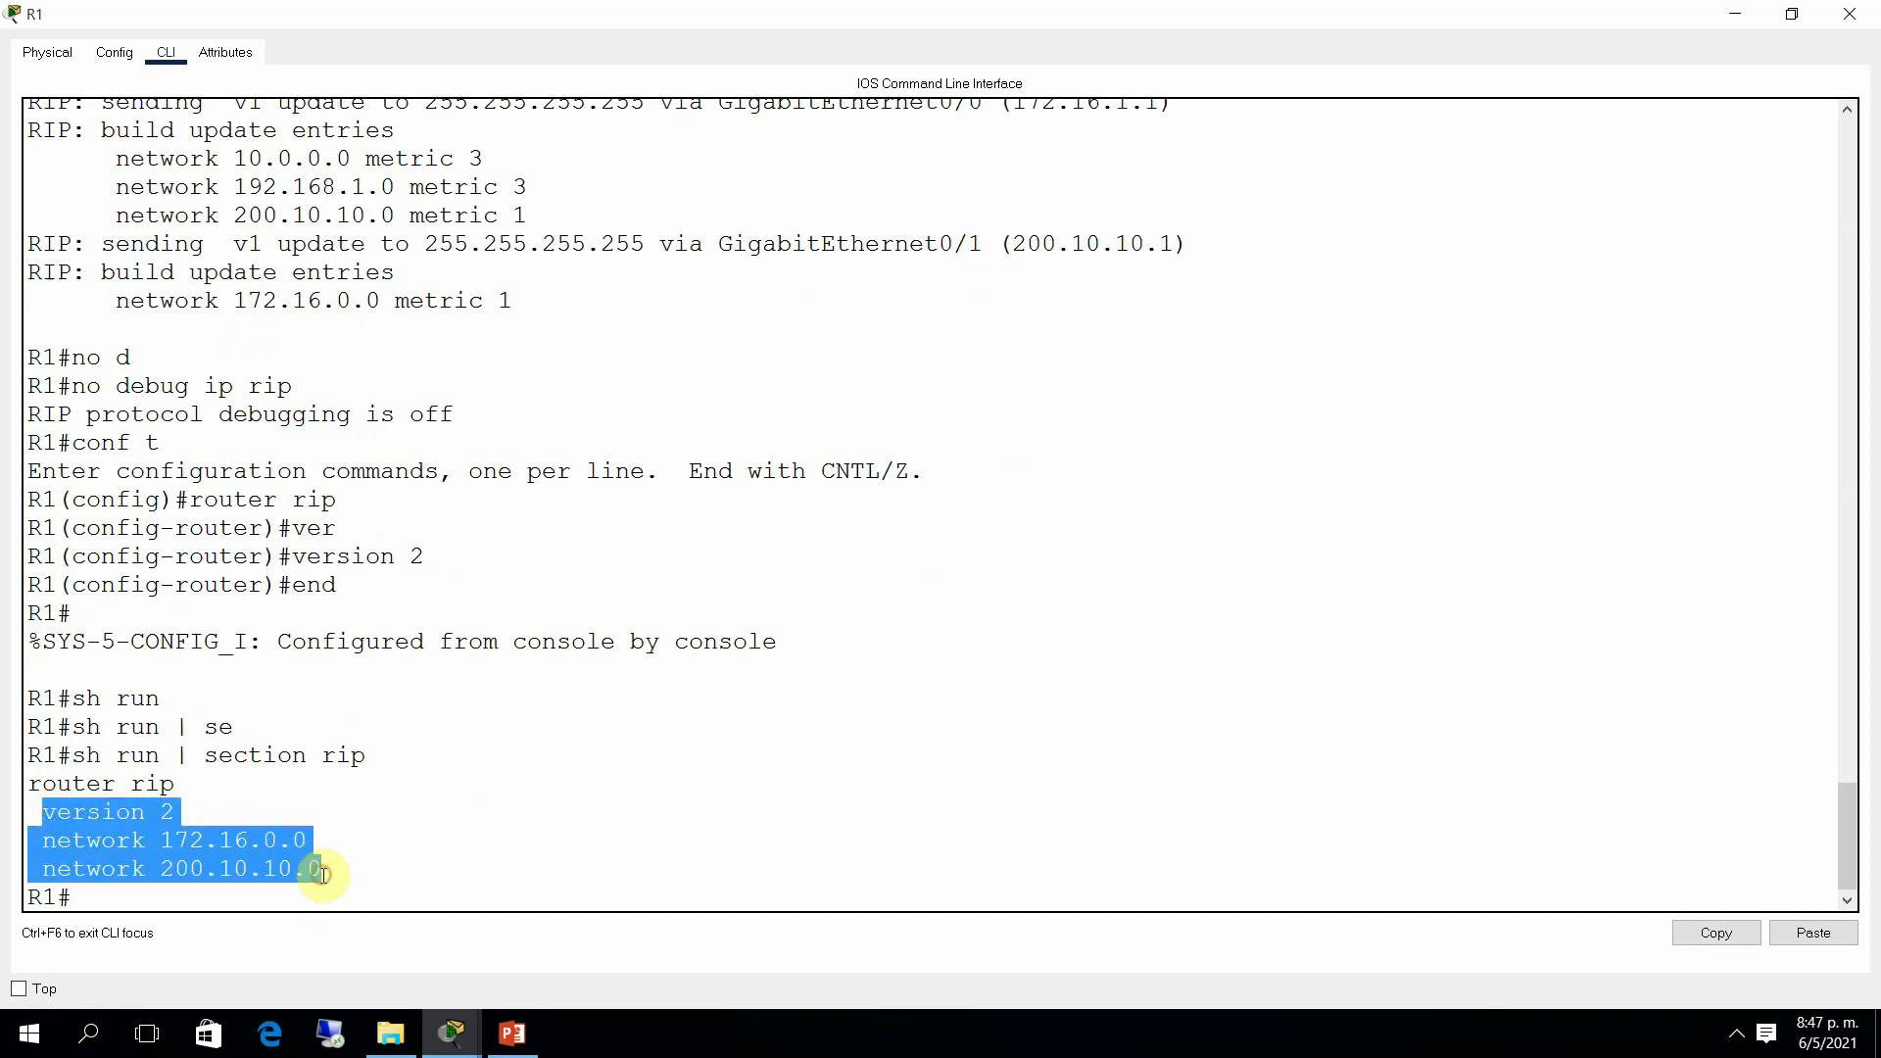
click(323, 873)
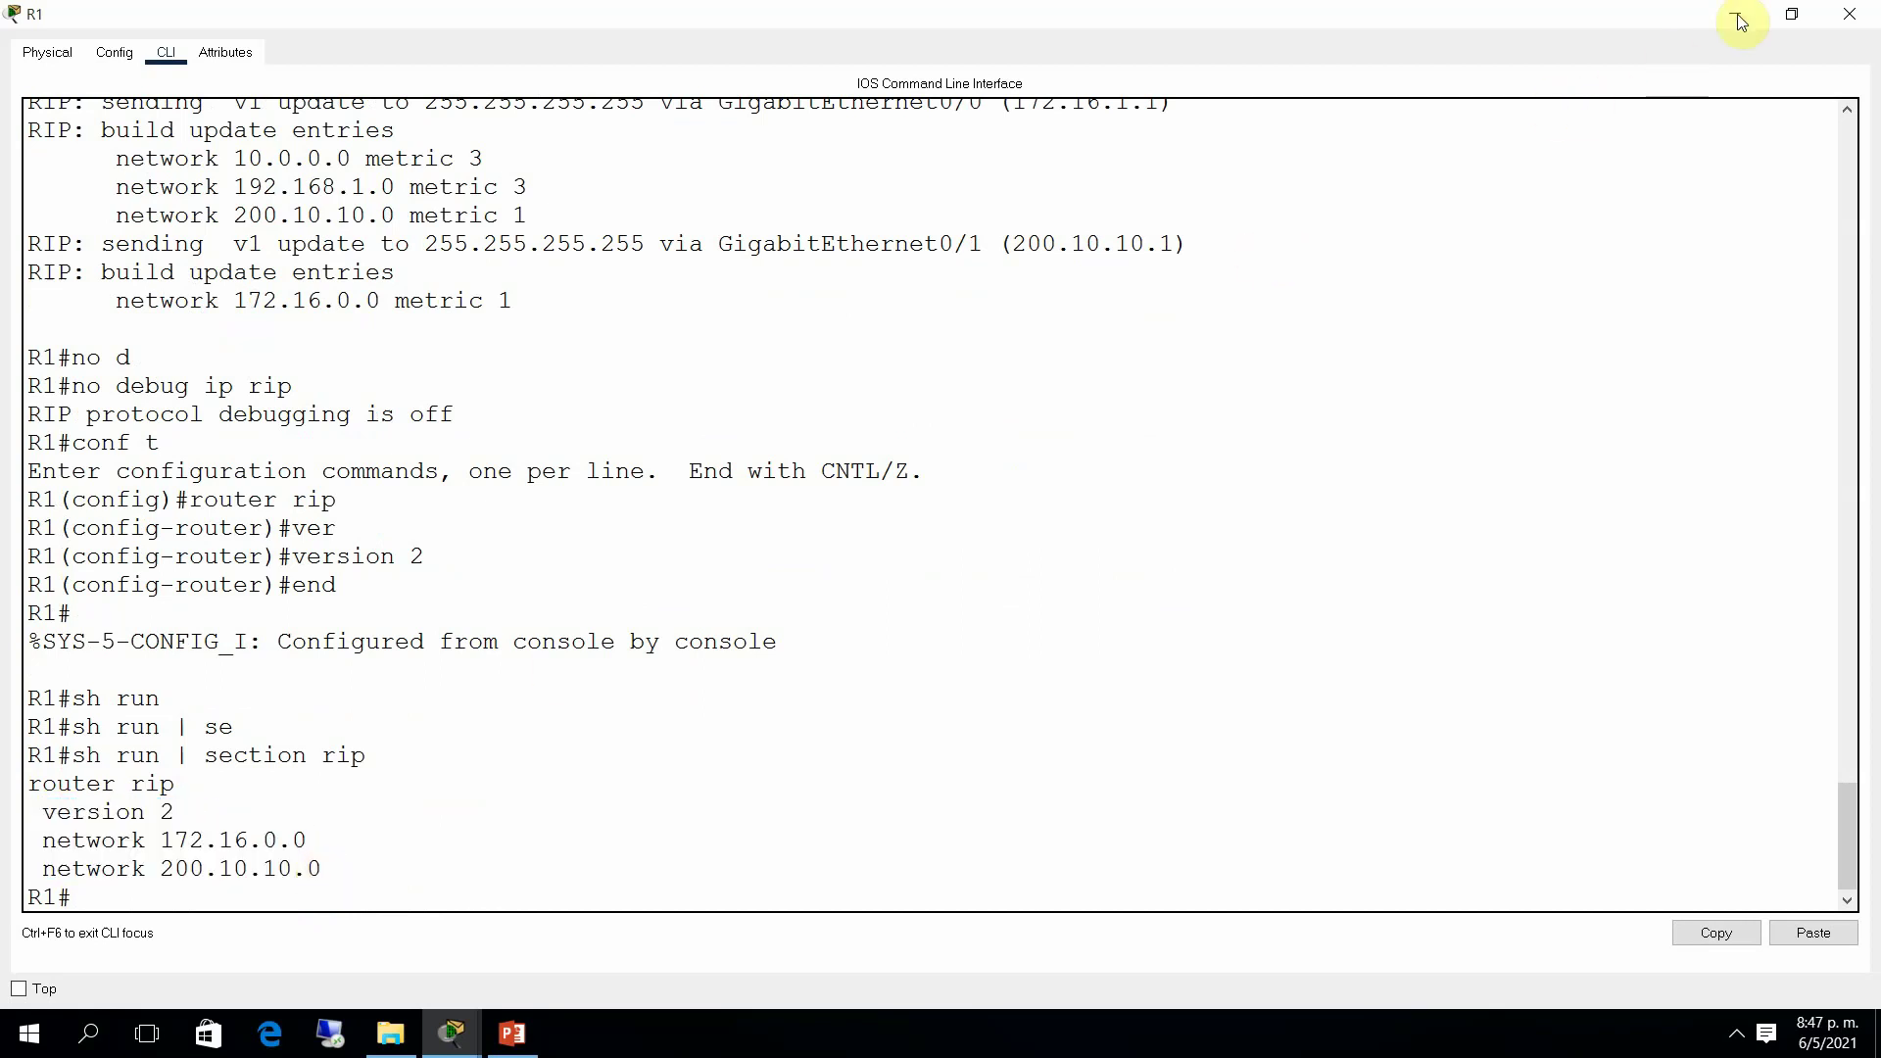
click(1848, 22)
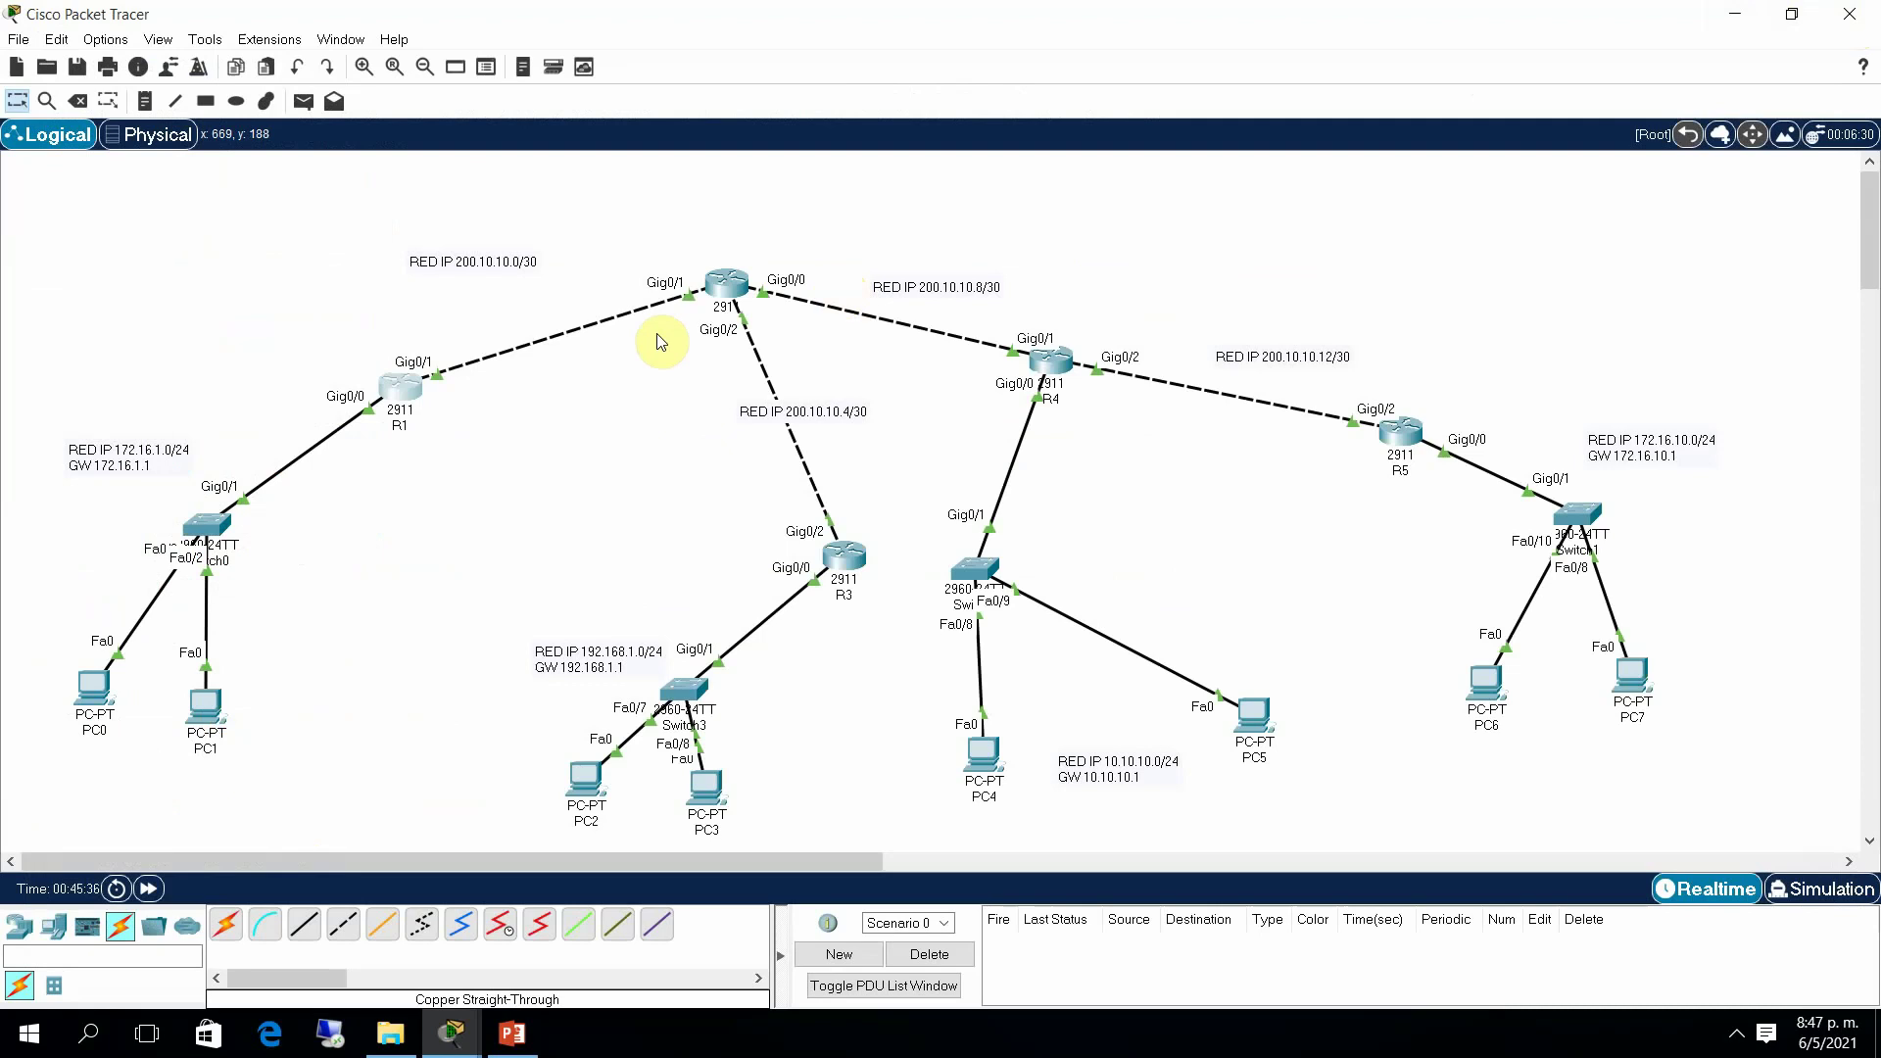
Step: Set the RIP process on R2 to version 2, return to privileged mode and close the router's window
click(725, 287)
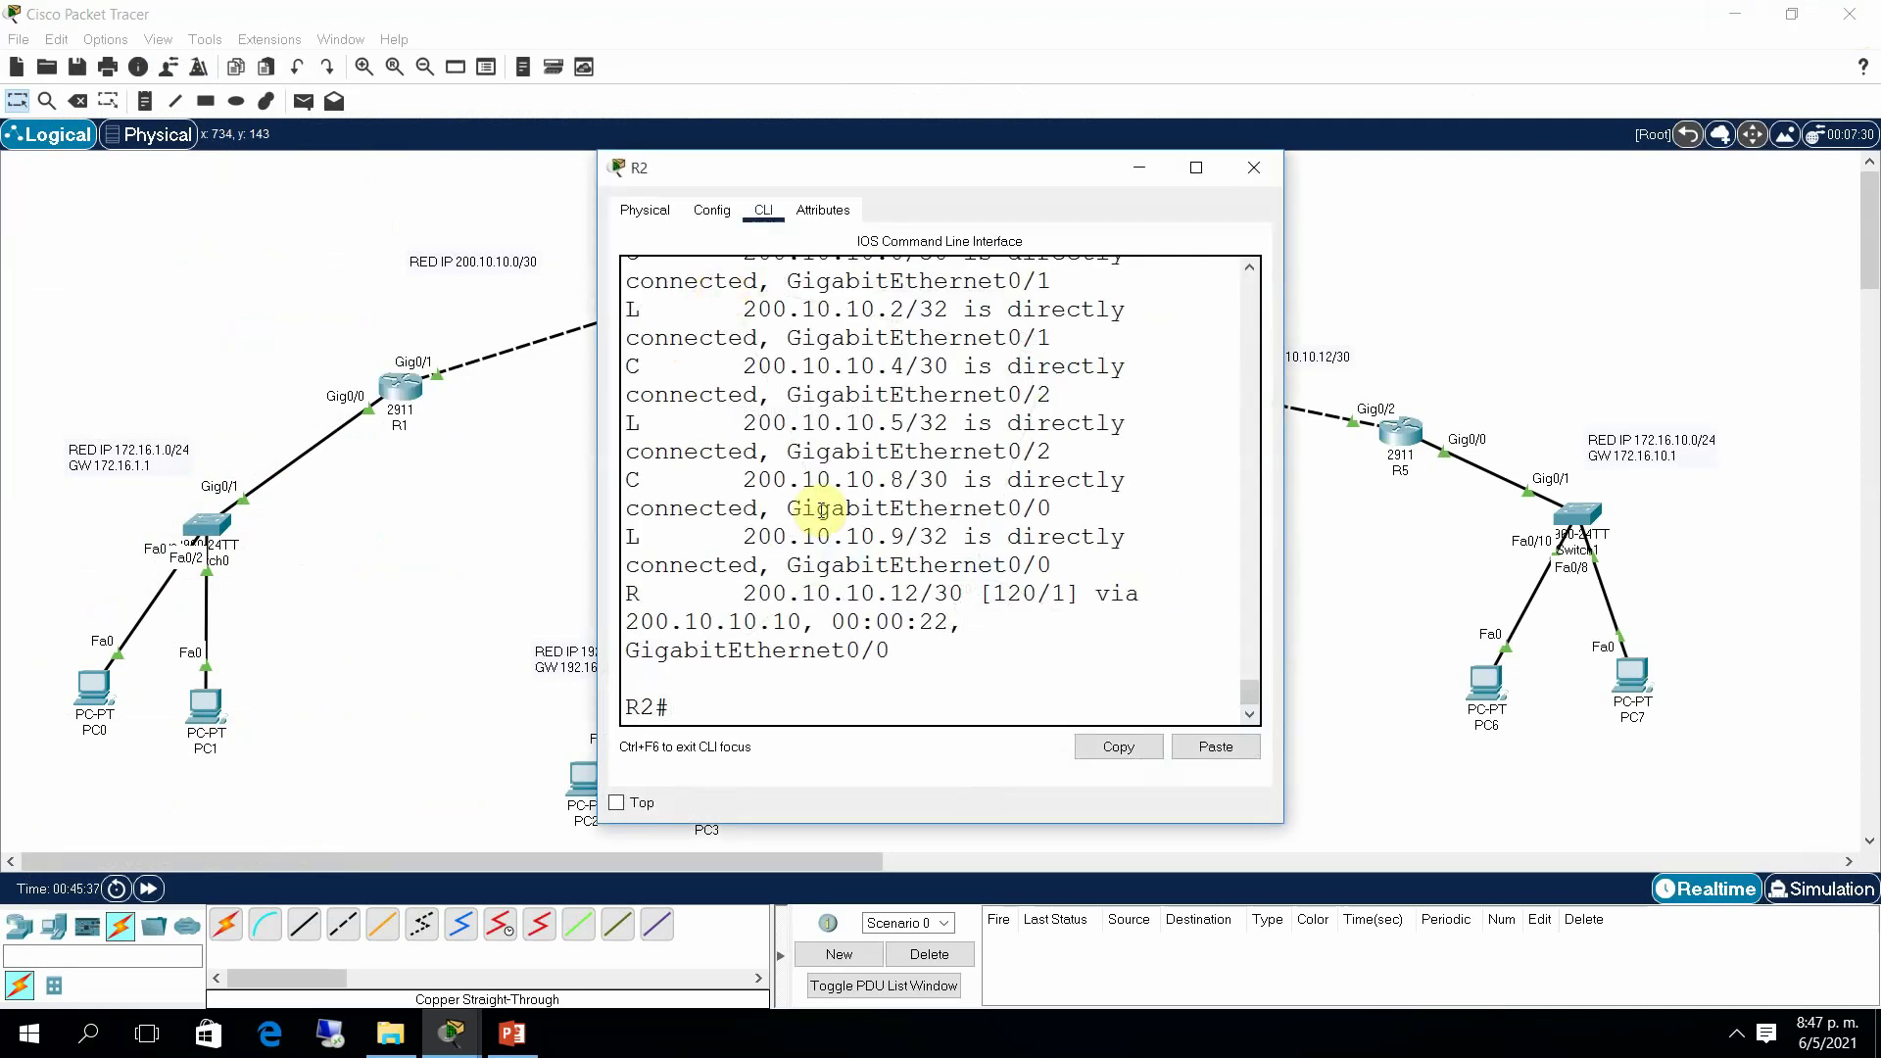
text(conf t)
key(Return)
text(router rip)
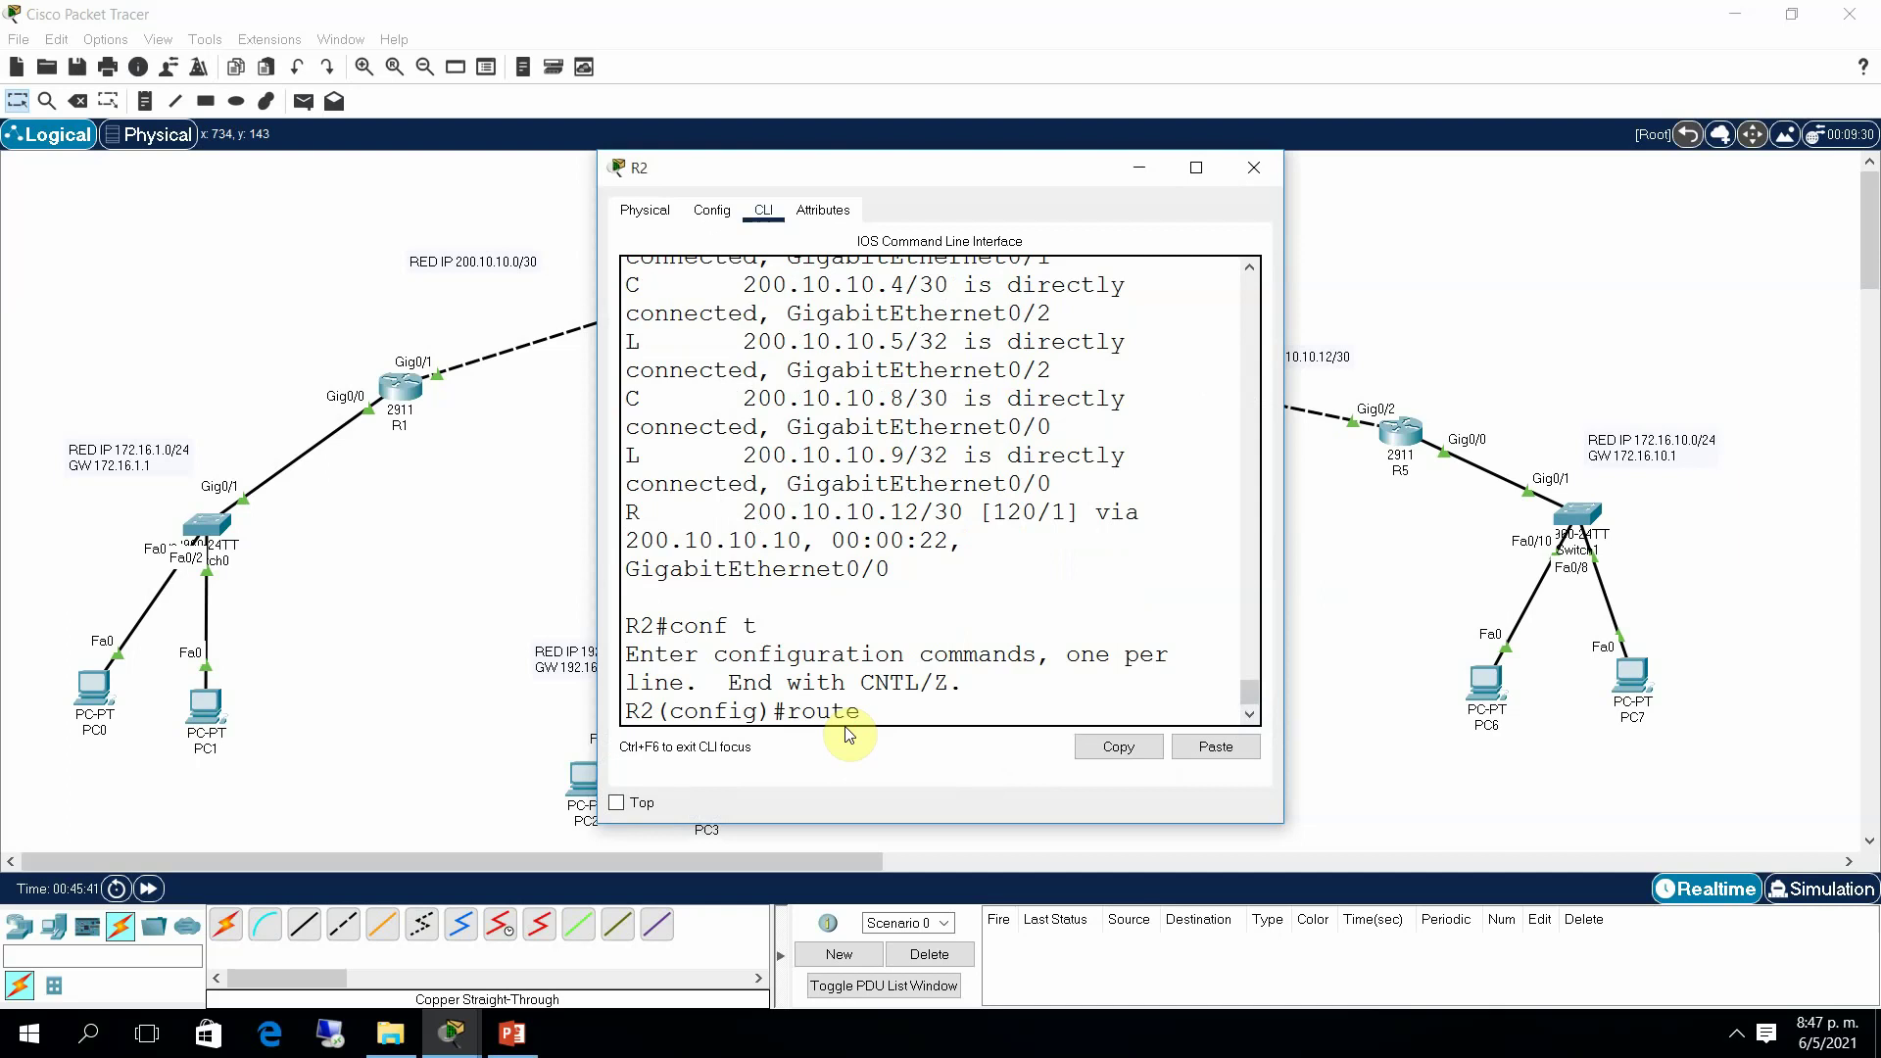
key(Return)
text(ver)
key(Tab)
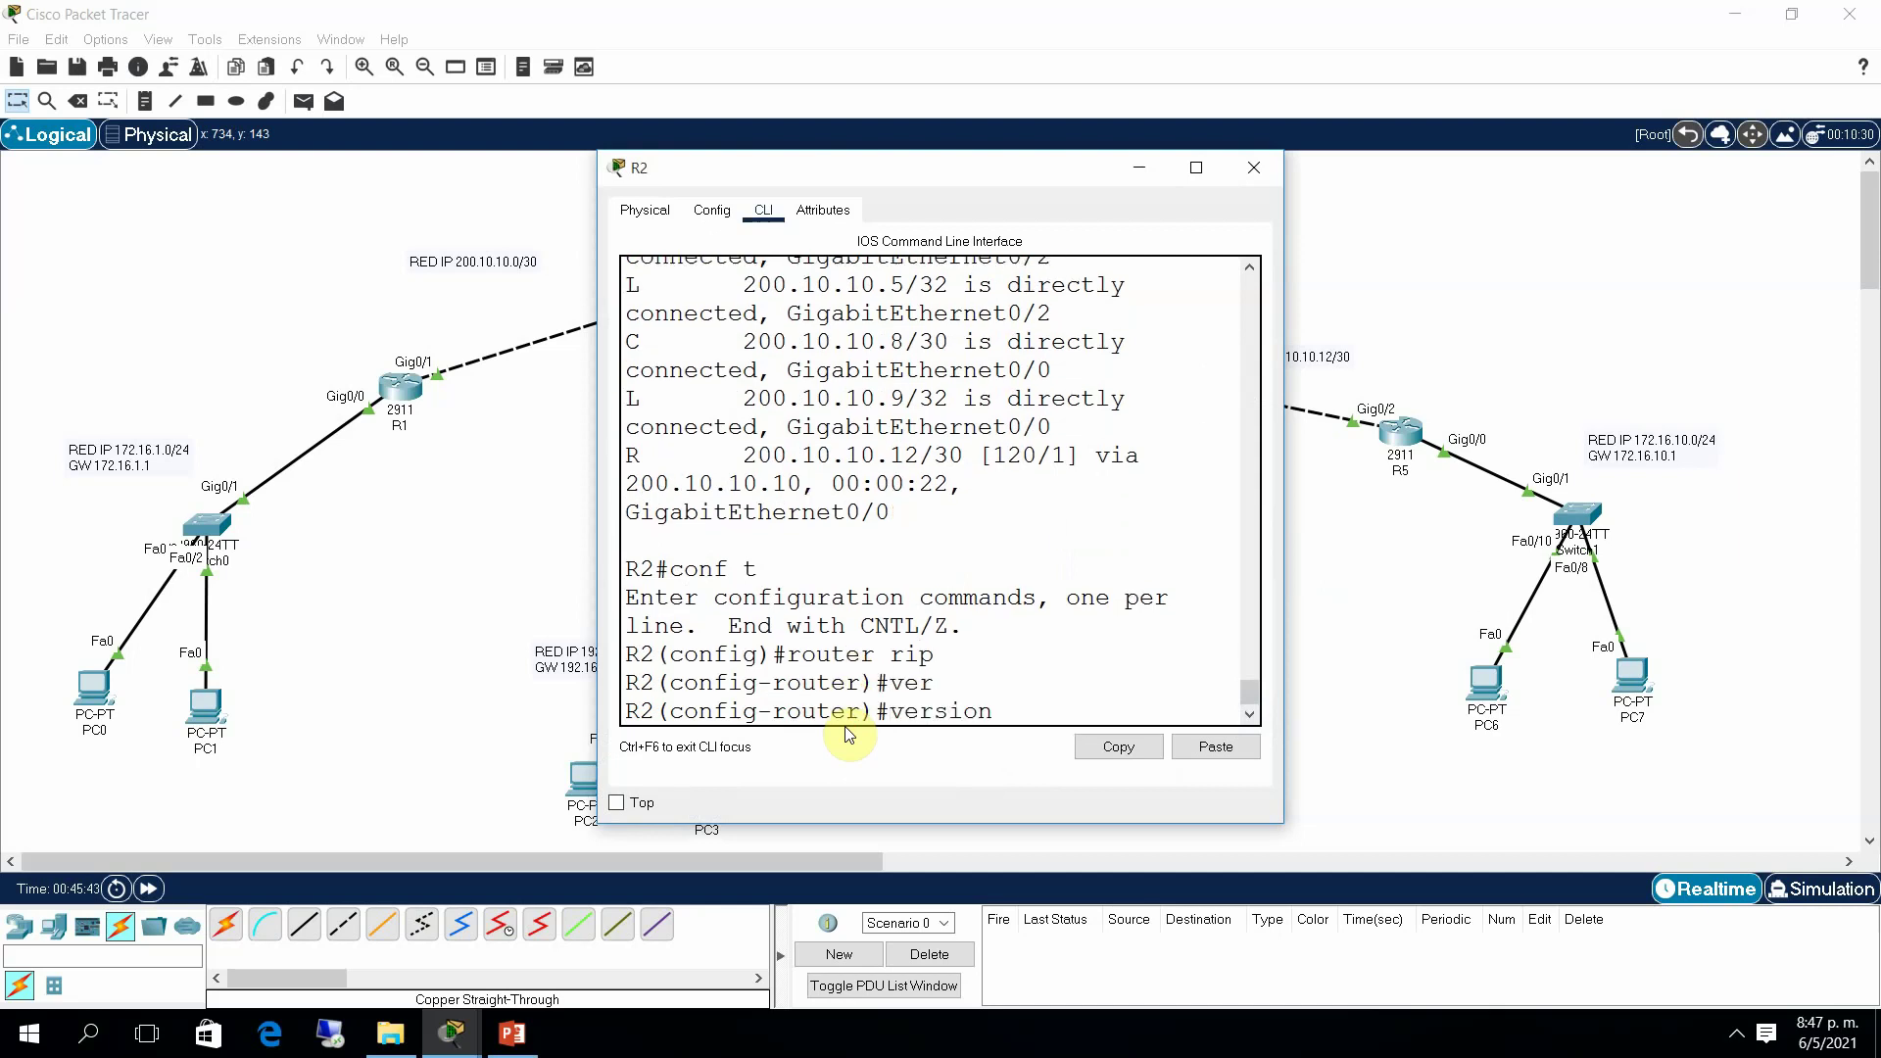
text(2)
key(Return)
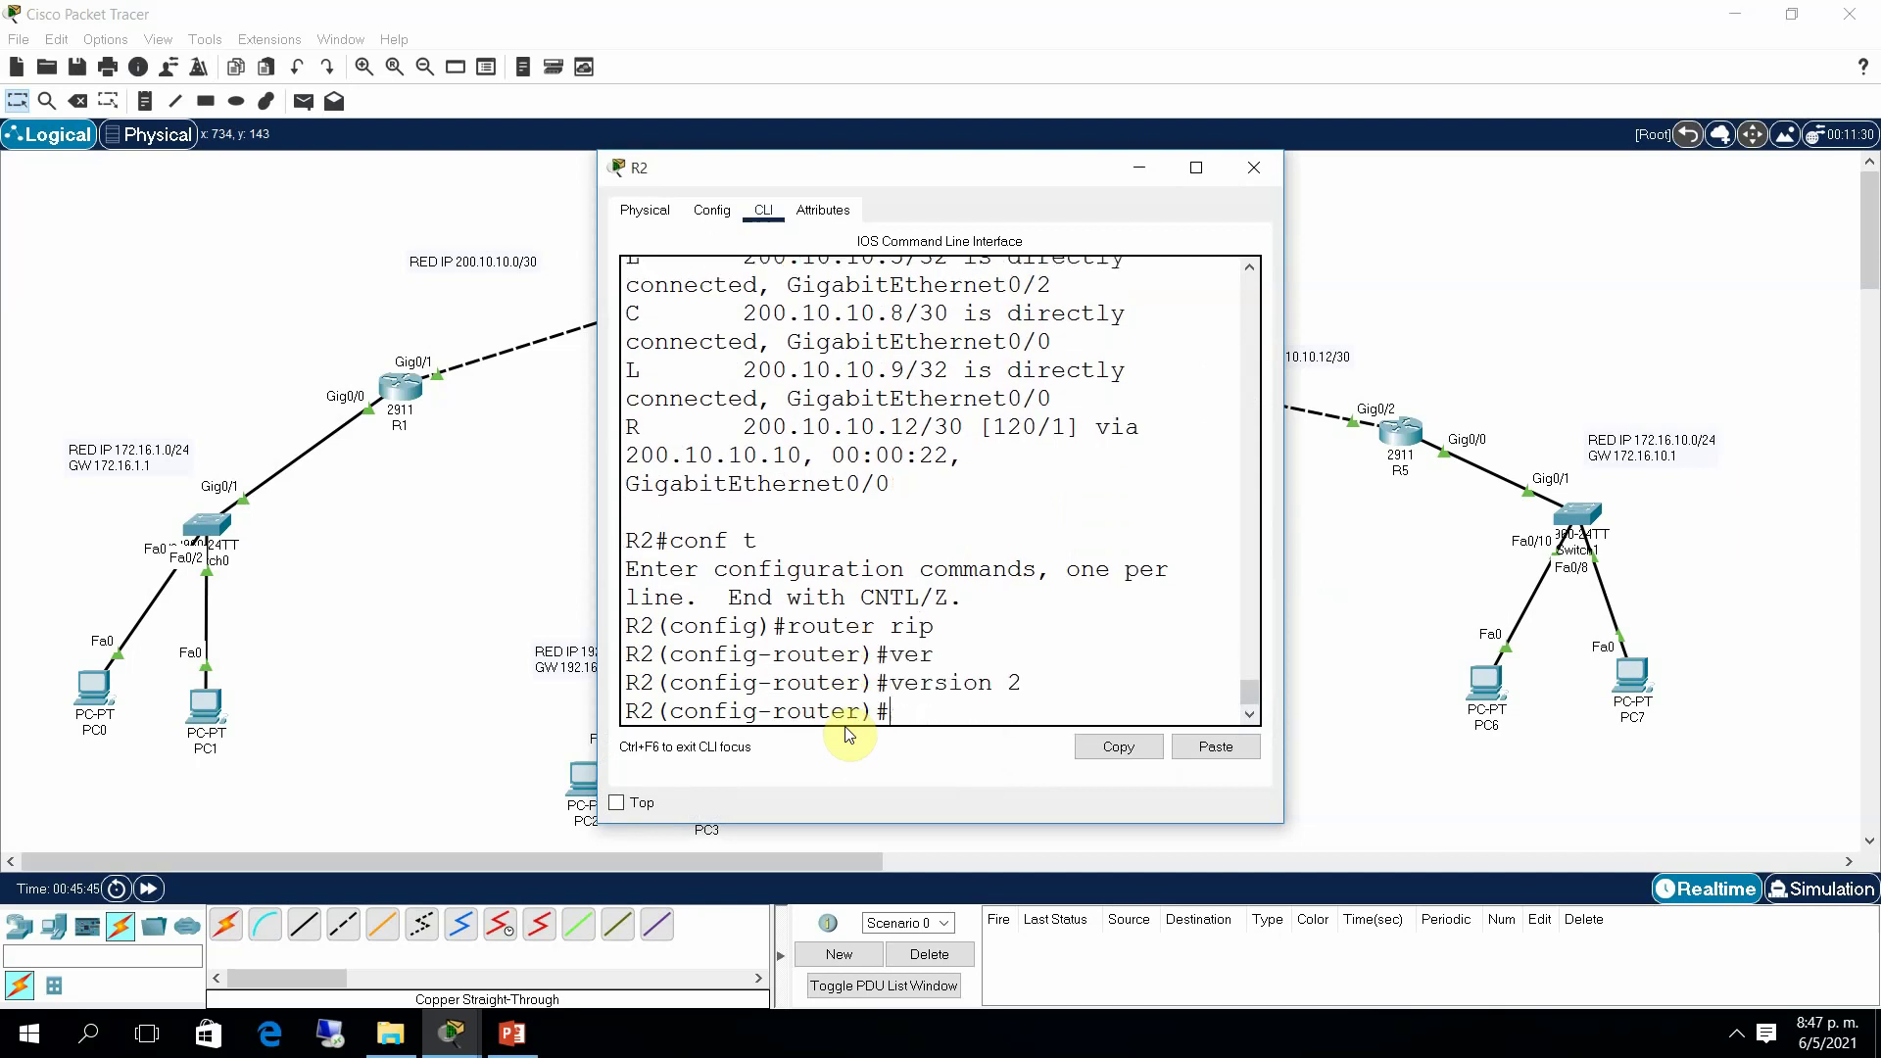
text(end)
key(Return)
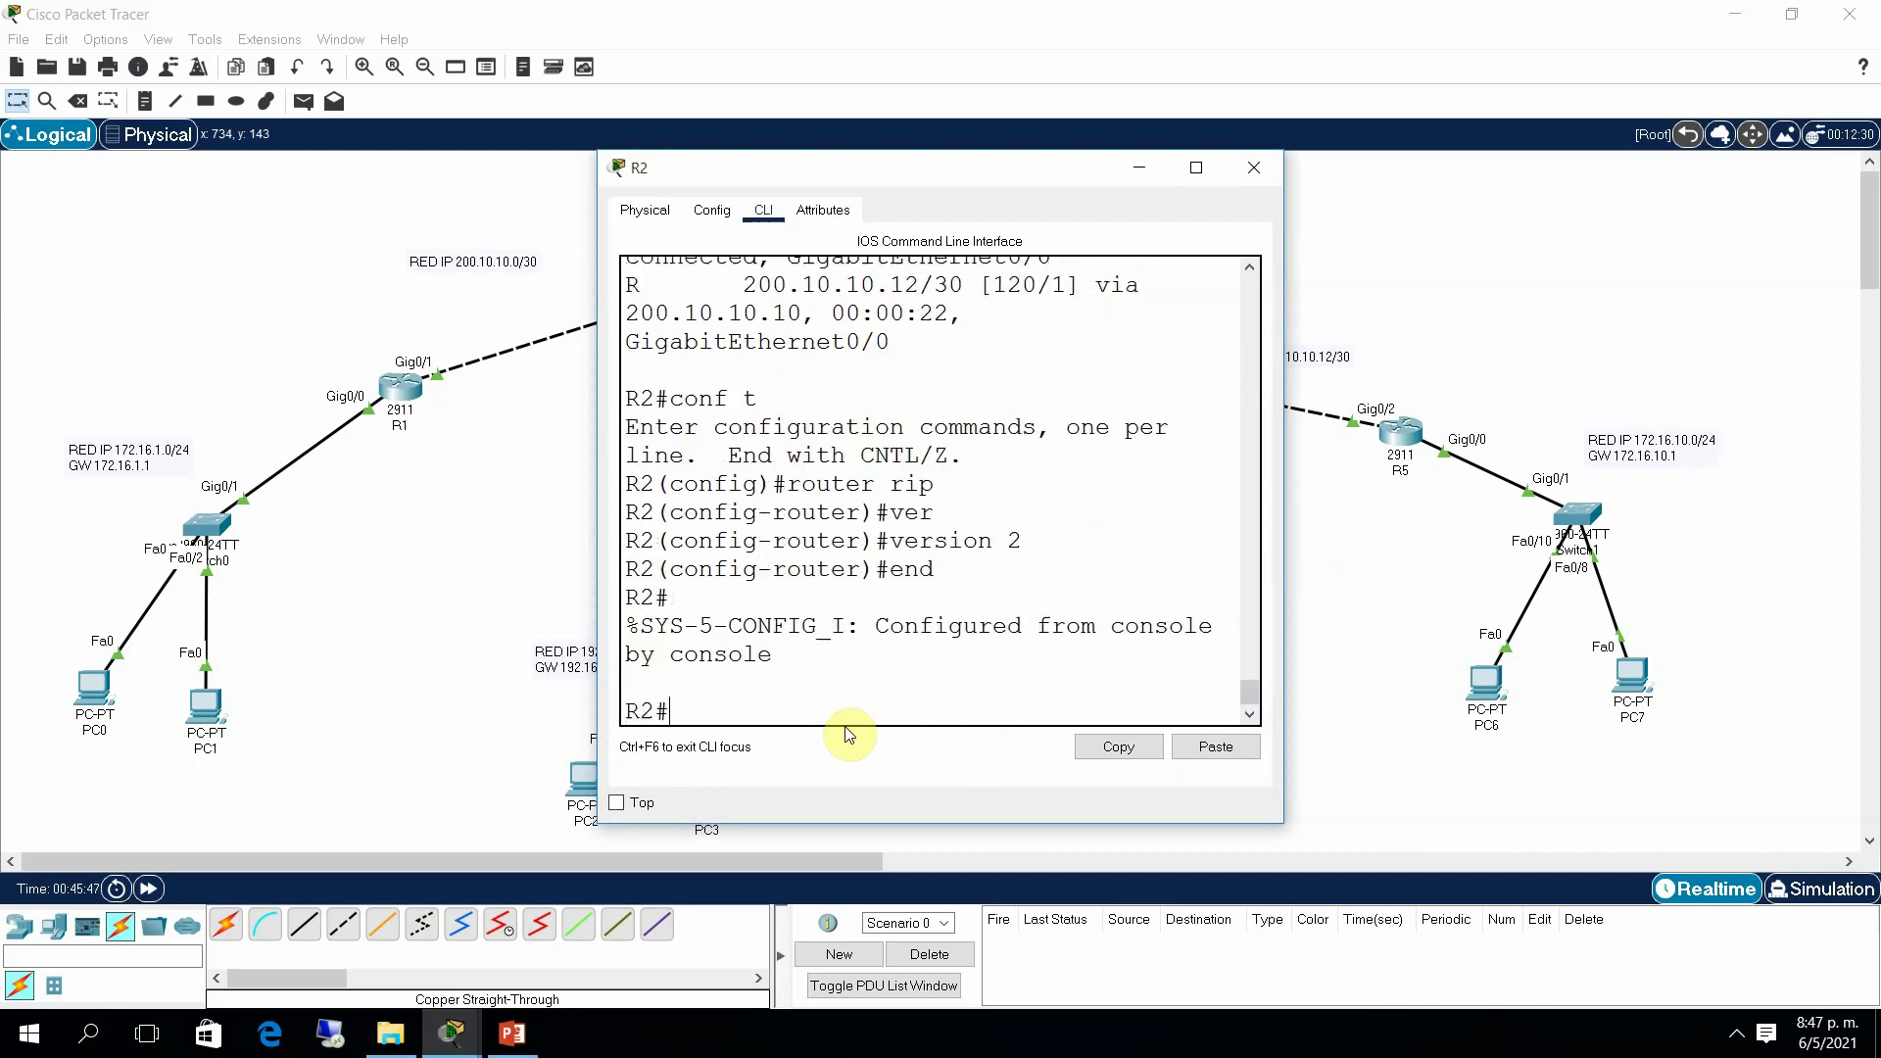
click(1254, 167)
Step: Enter RIP router configuration mode from R3's command line and set the protocol to version 2
click(848, 555)
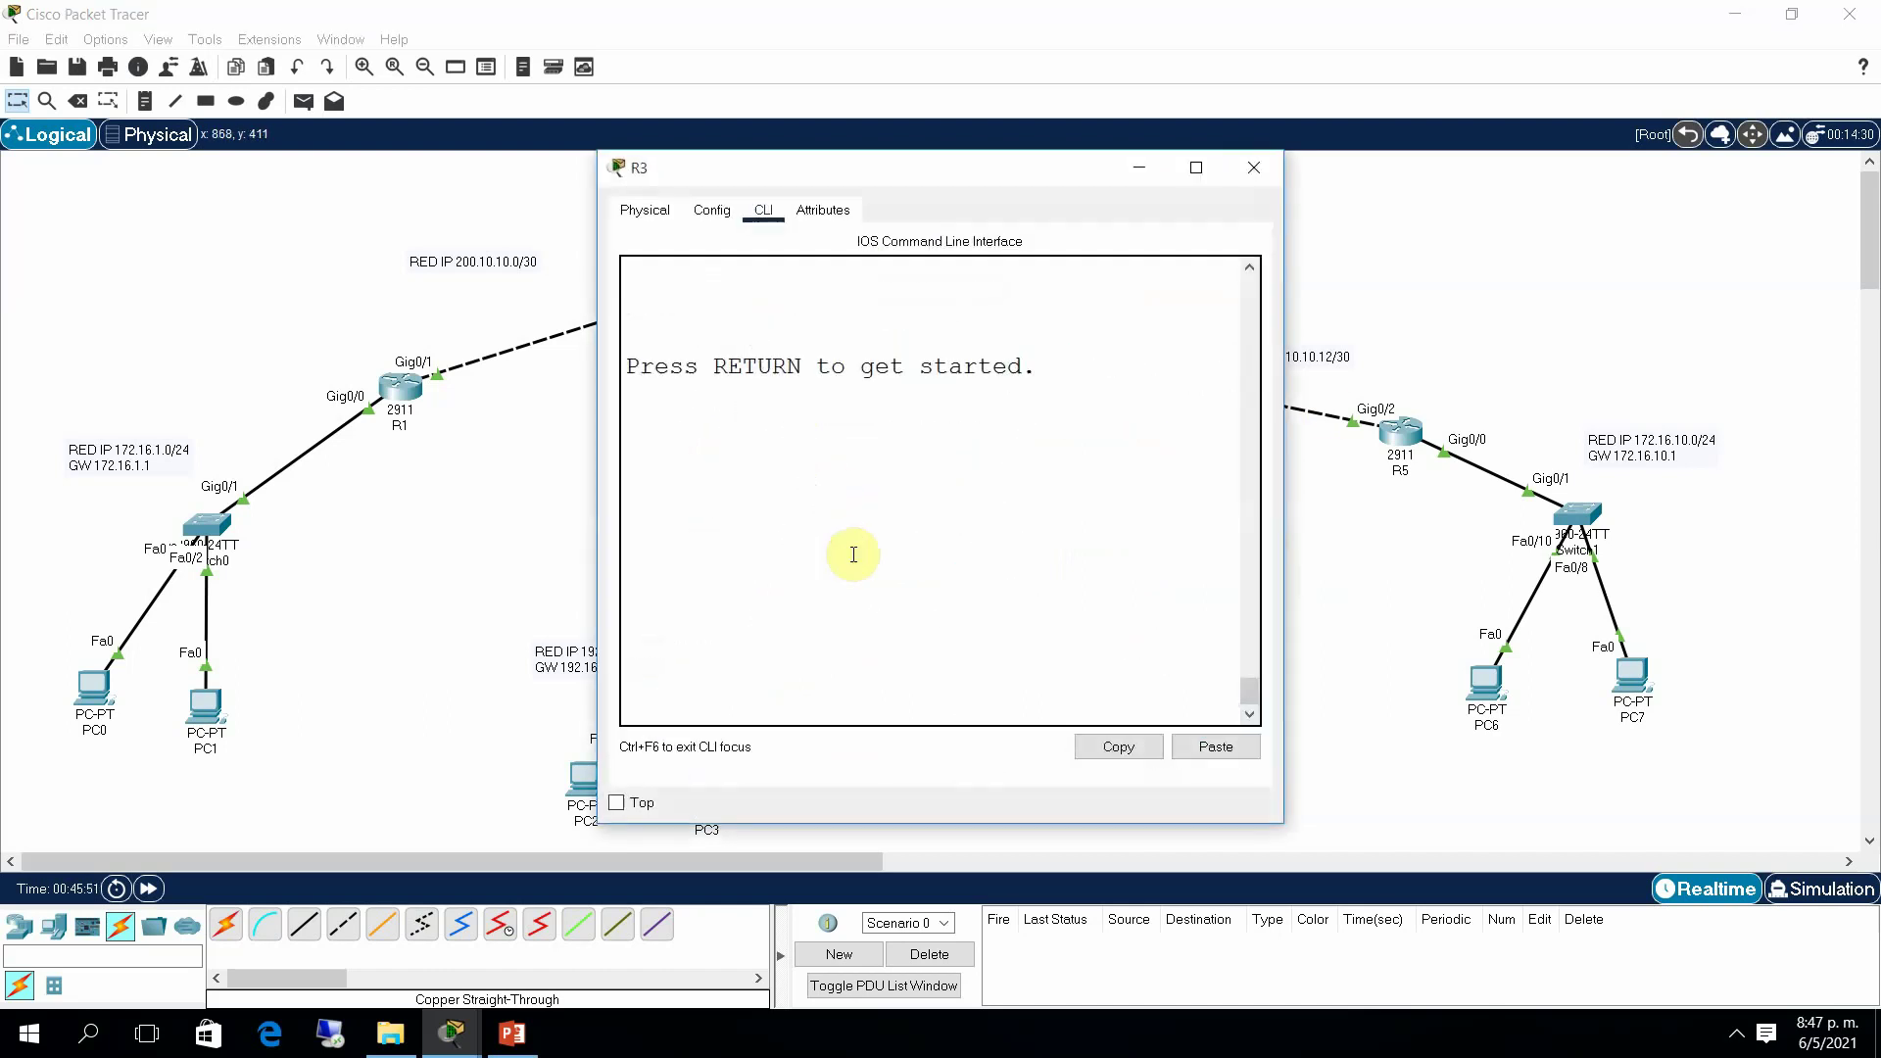
key(Return)
key(Return)
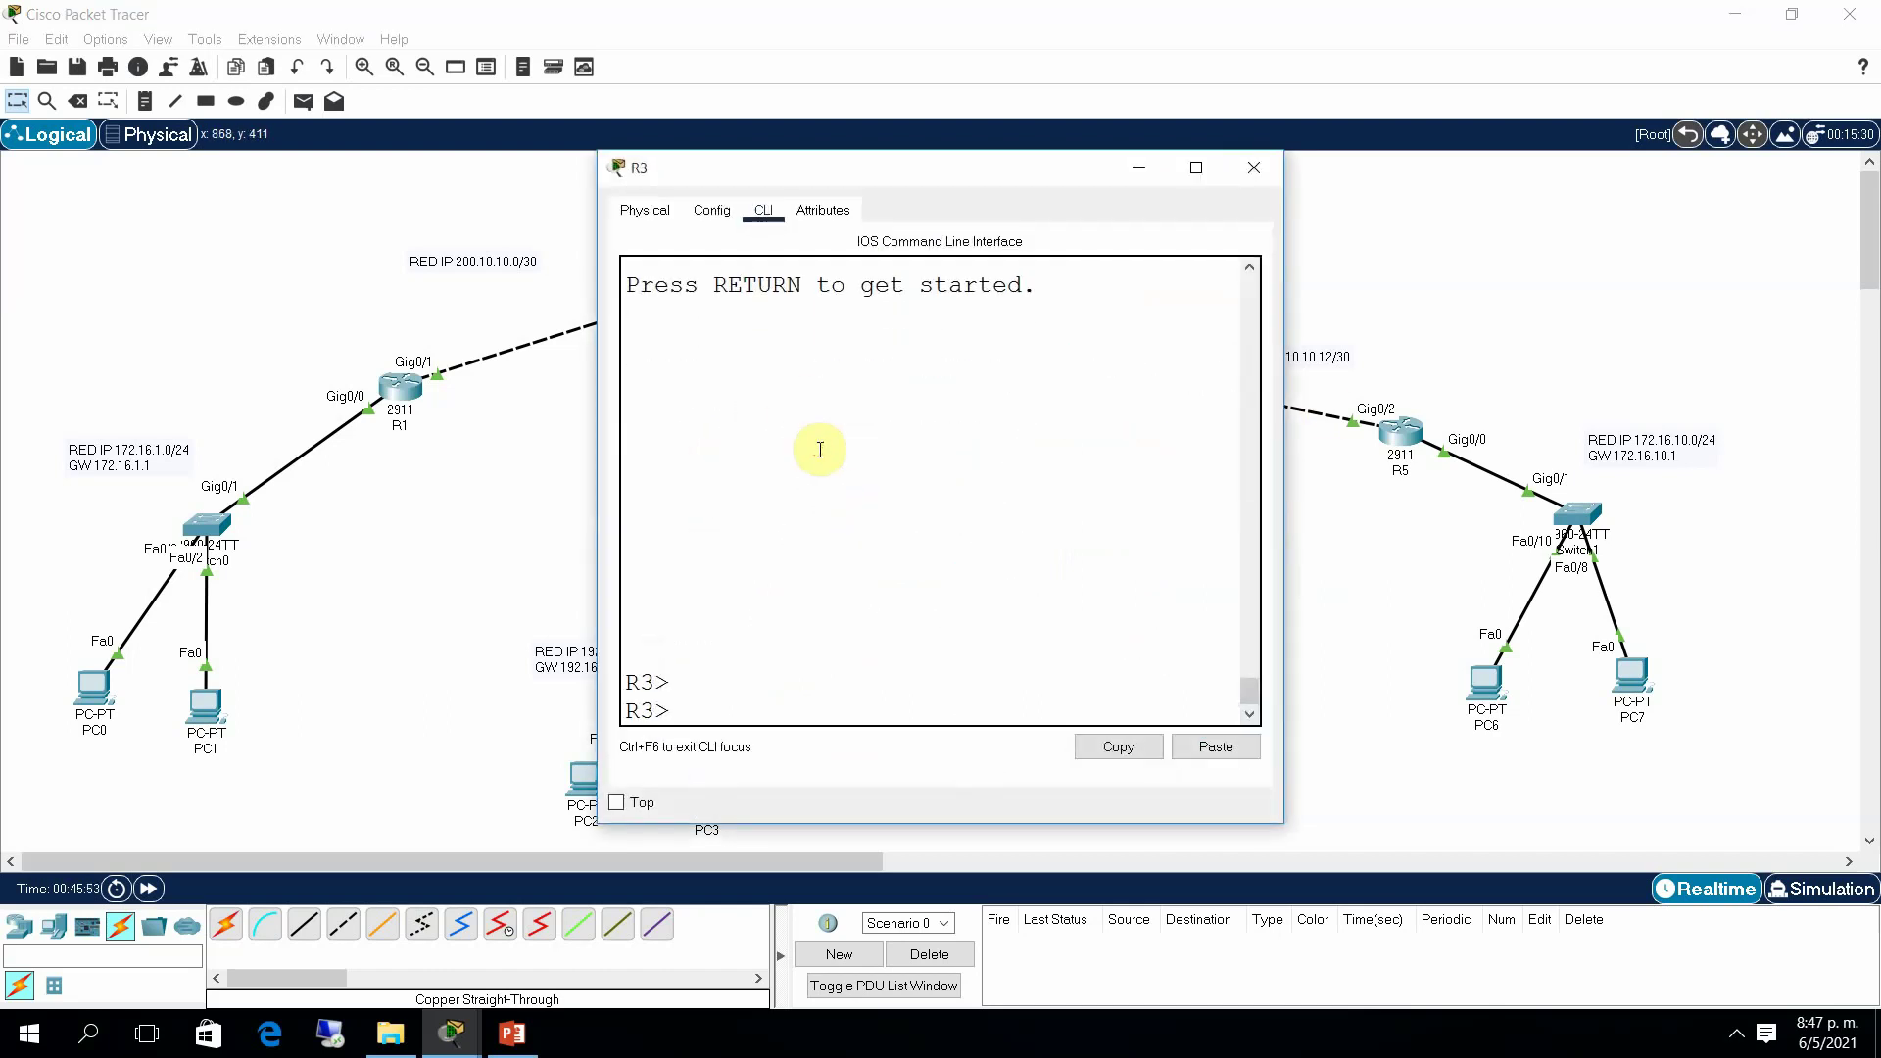
text(ena)
key(Return)
text(conf t)
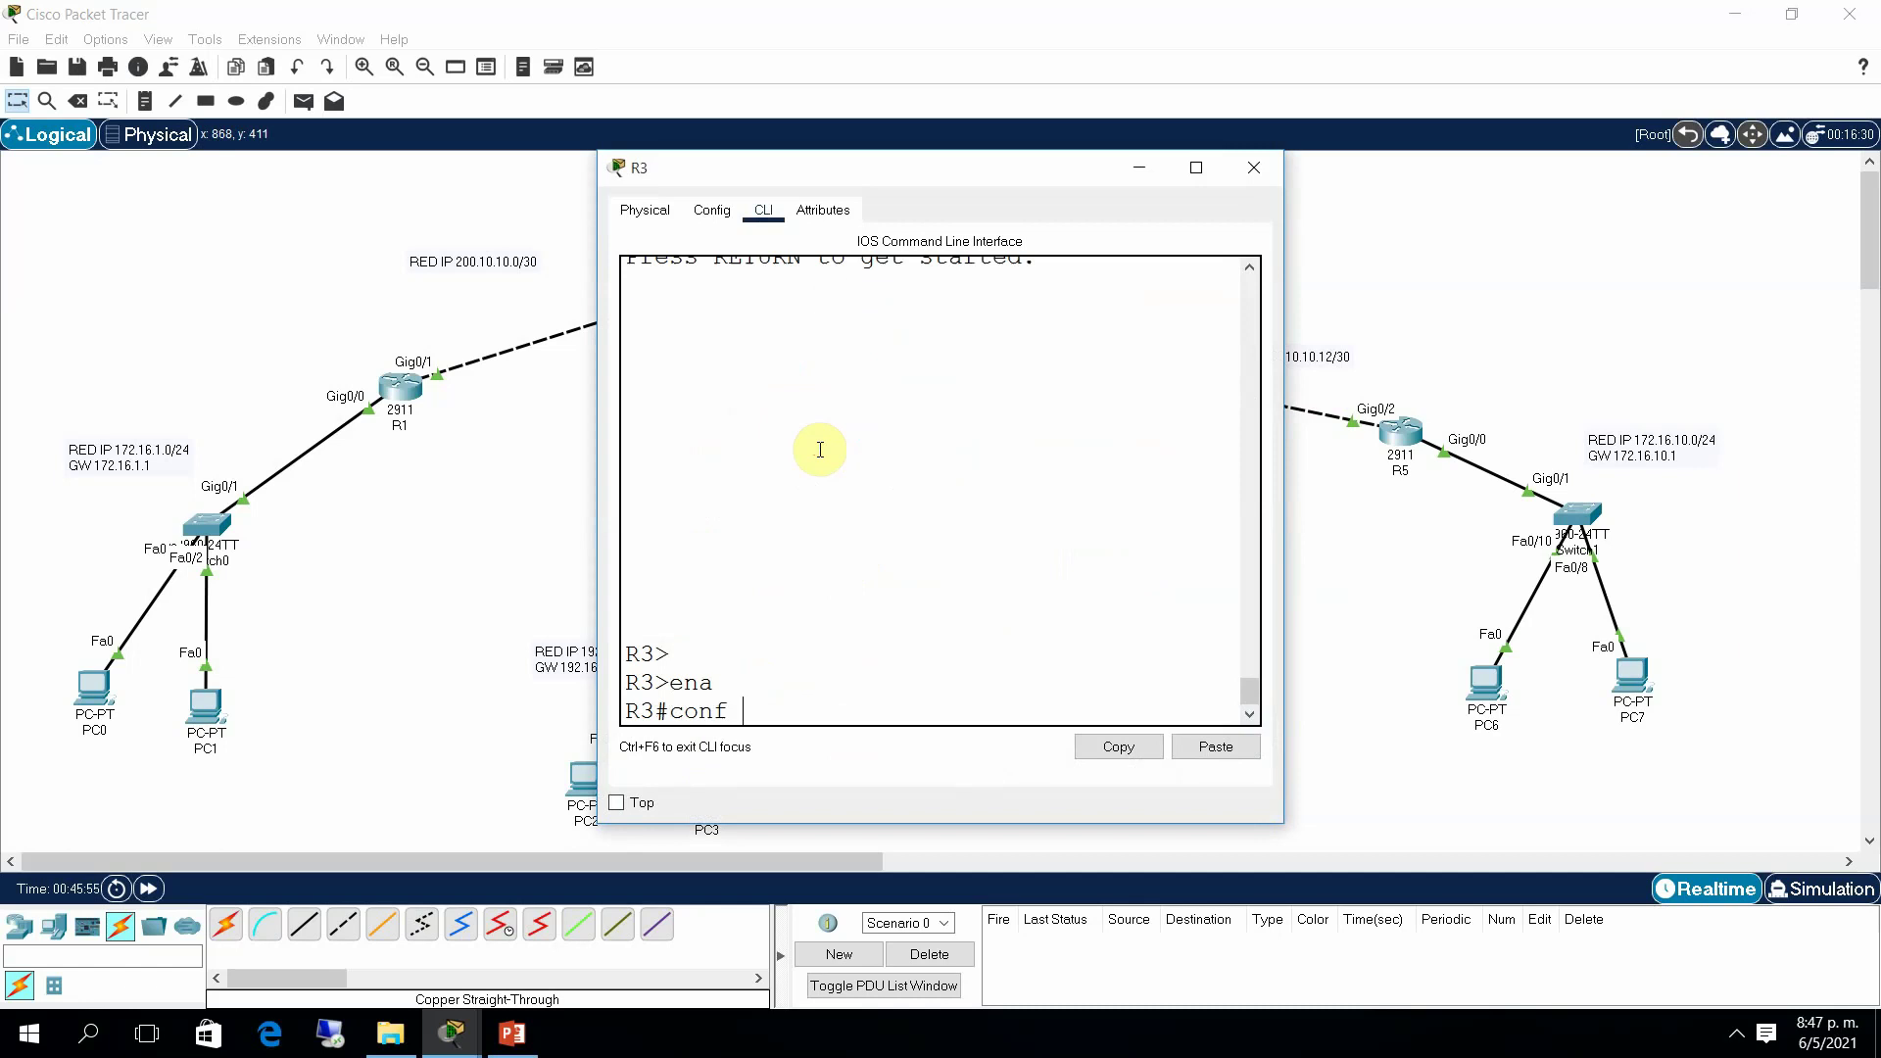
key(Return)
text(router rip)
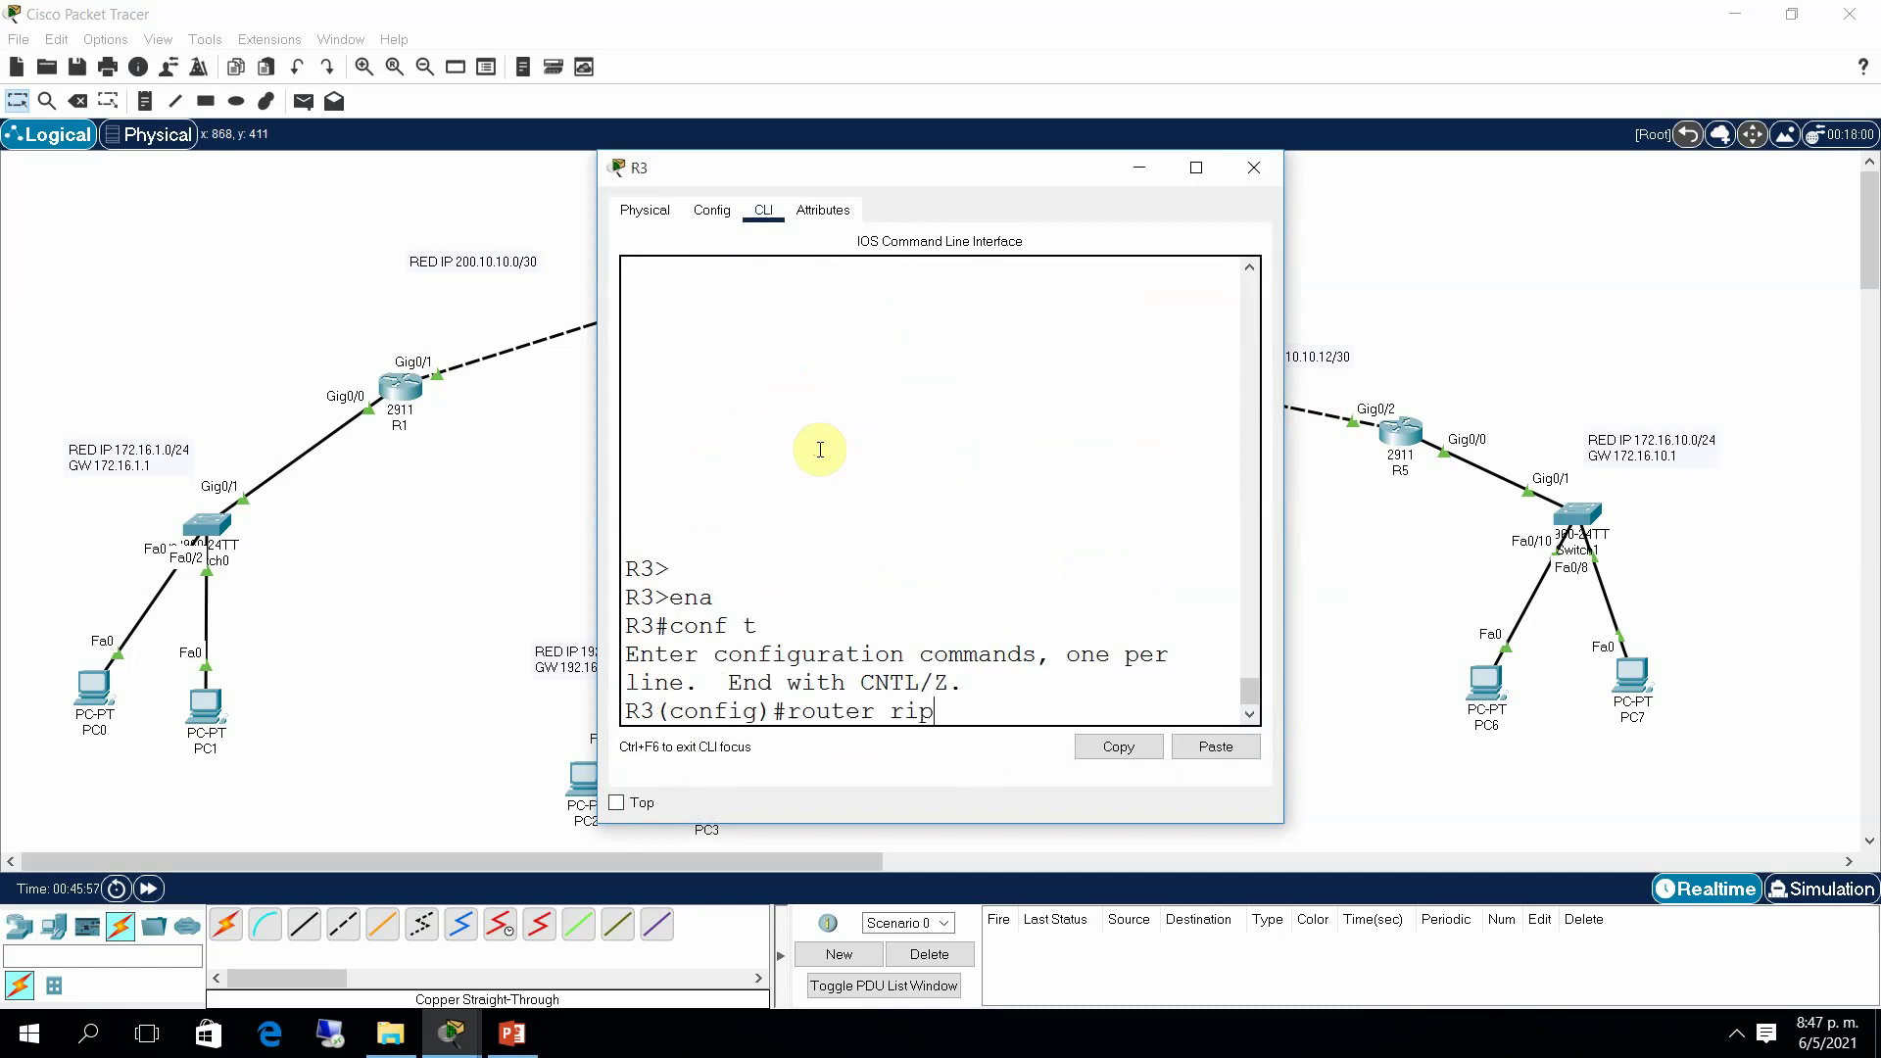
key(Return)
text(version)
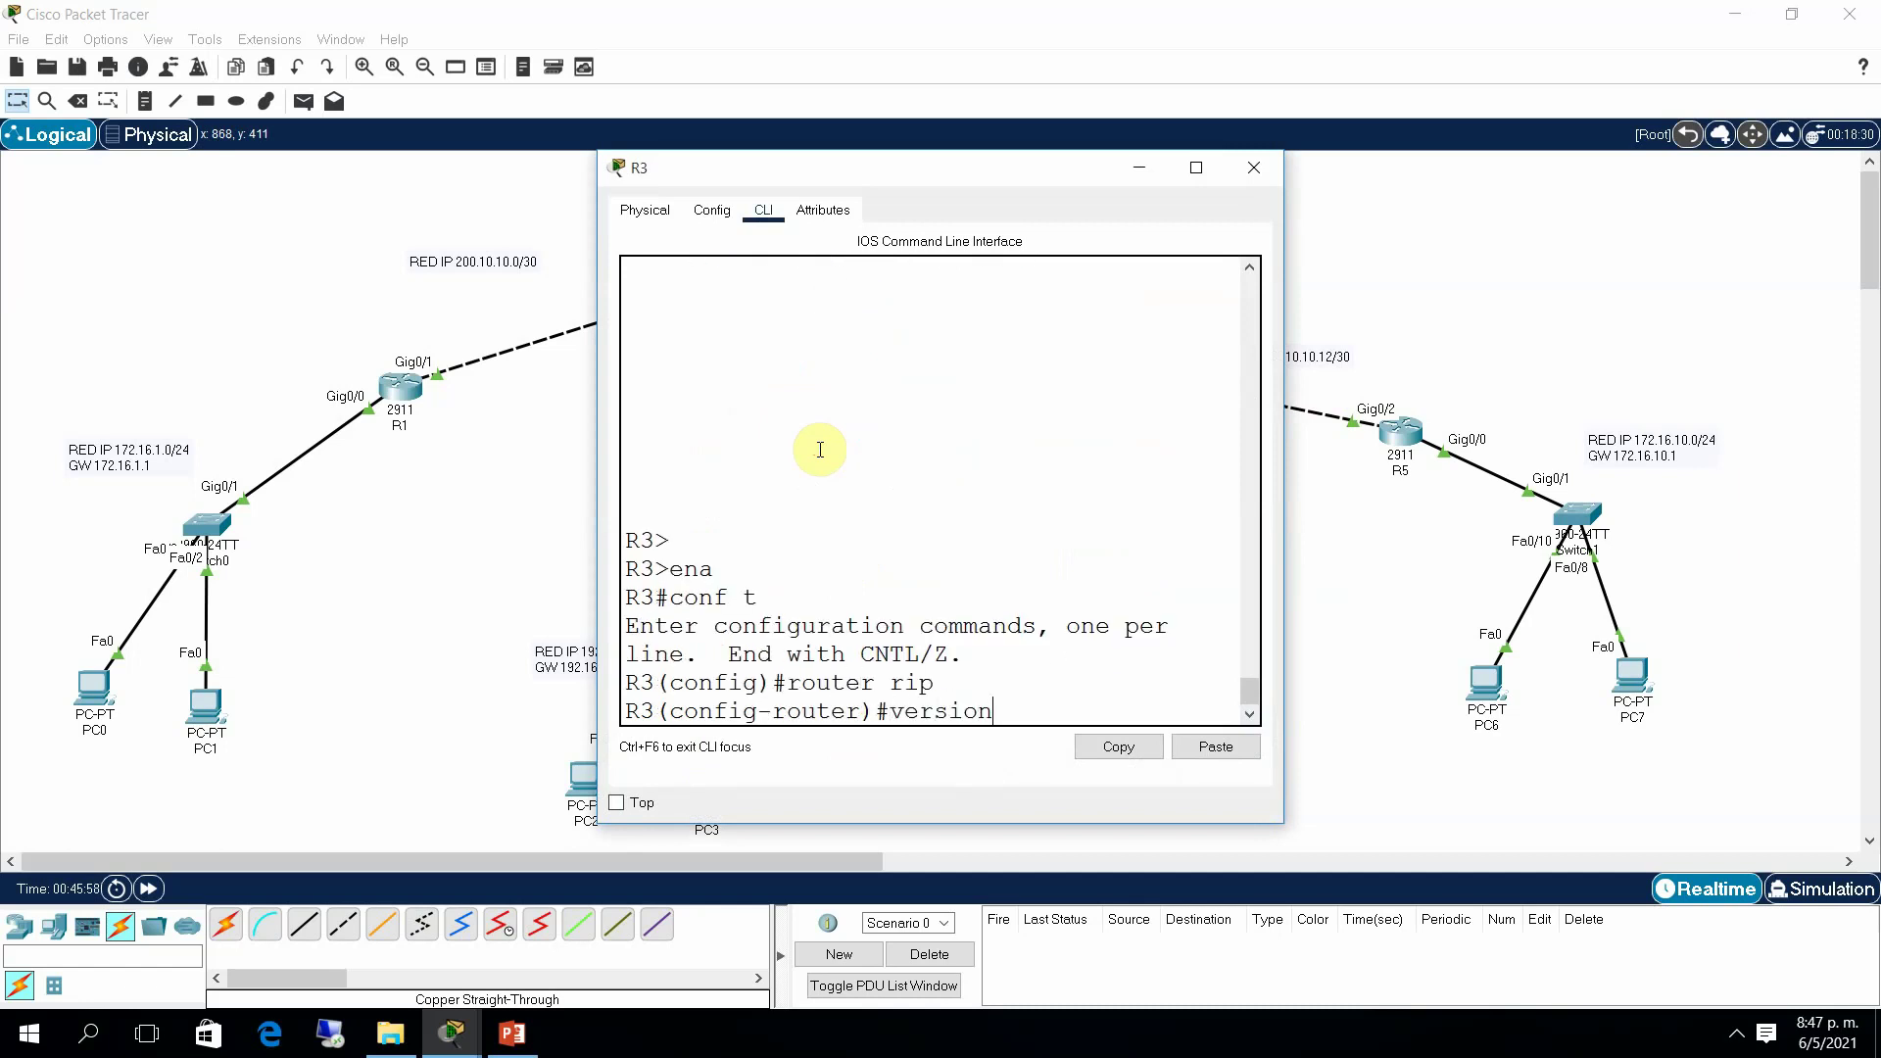
text( 2)
key(Return)
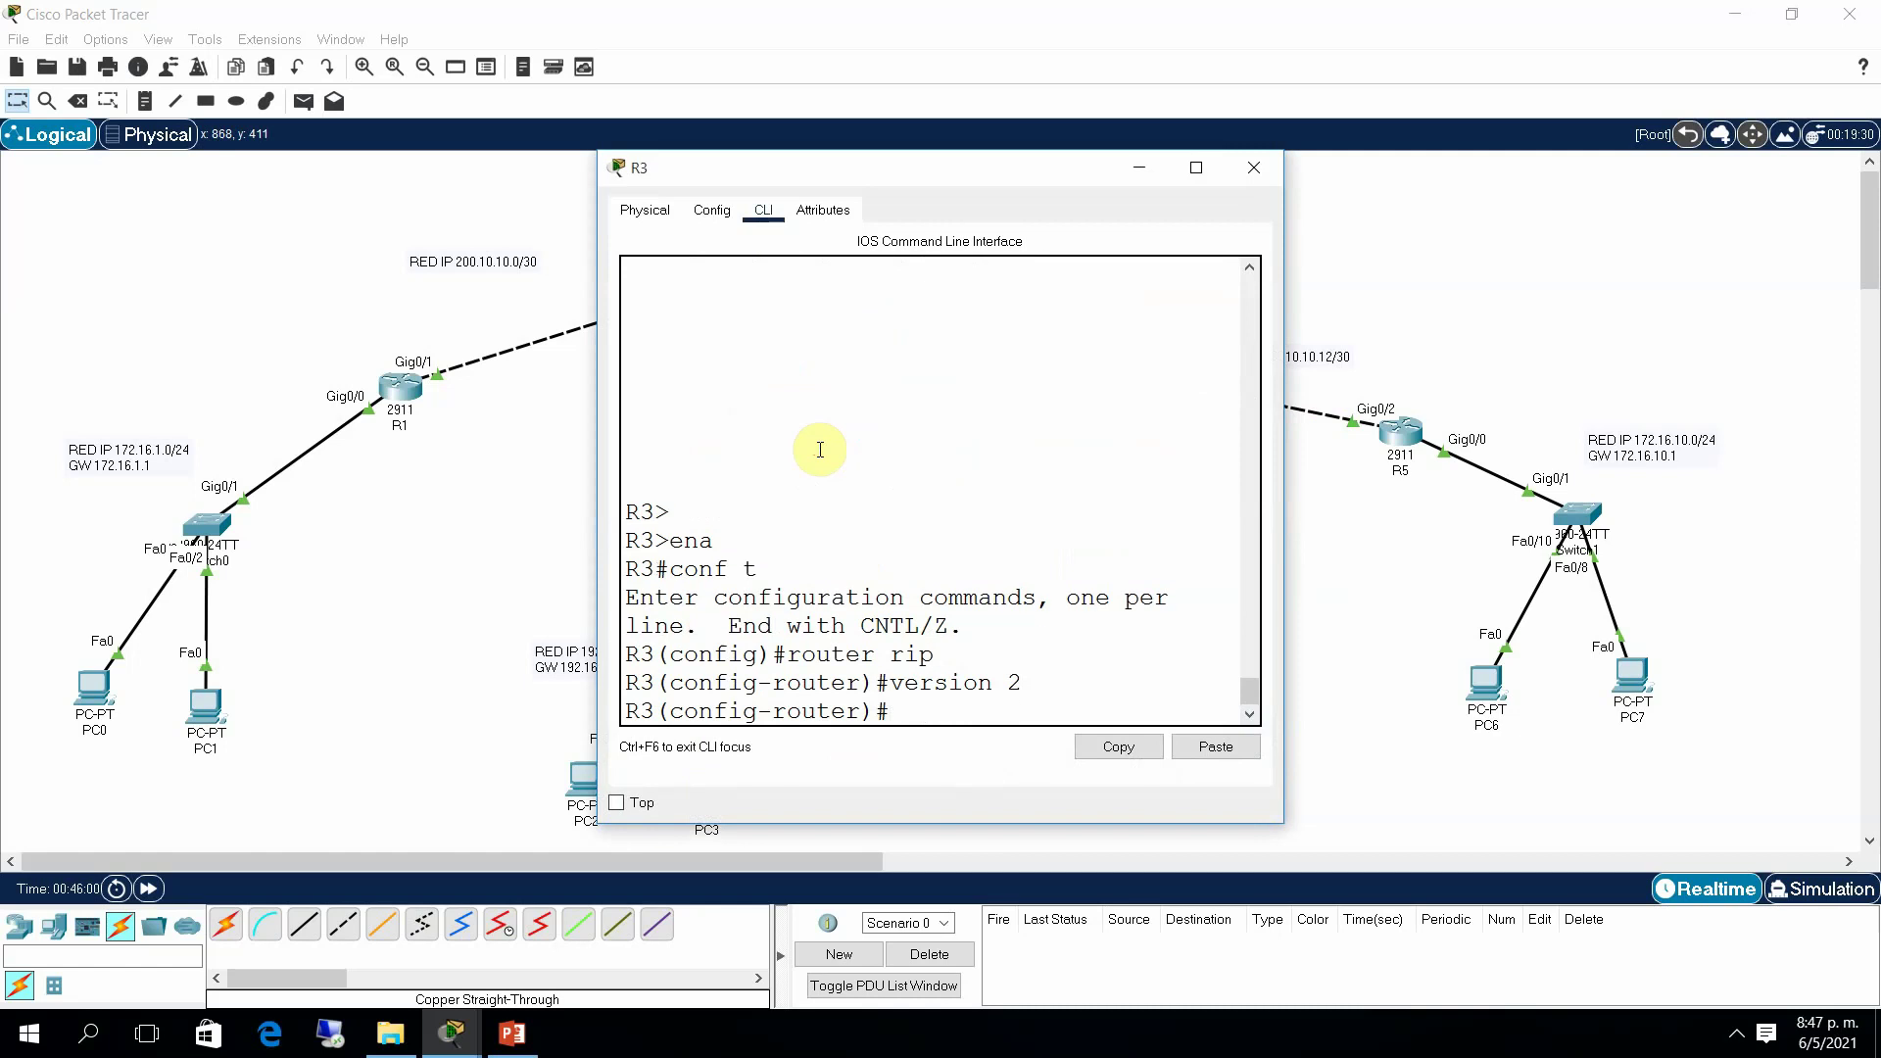
Step: Return R3 to privileged mode and close its window
text(end)
key(Return)
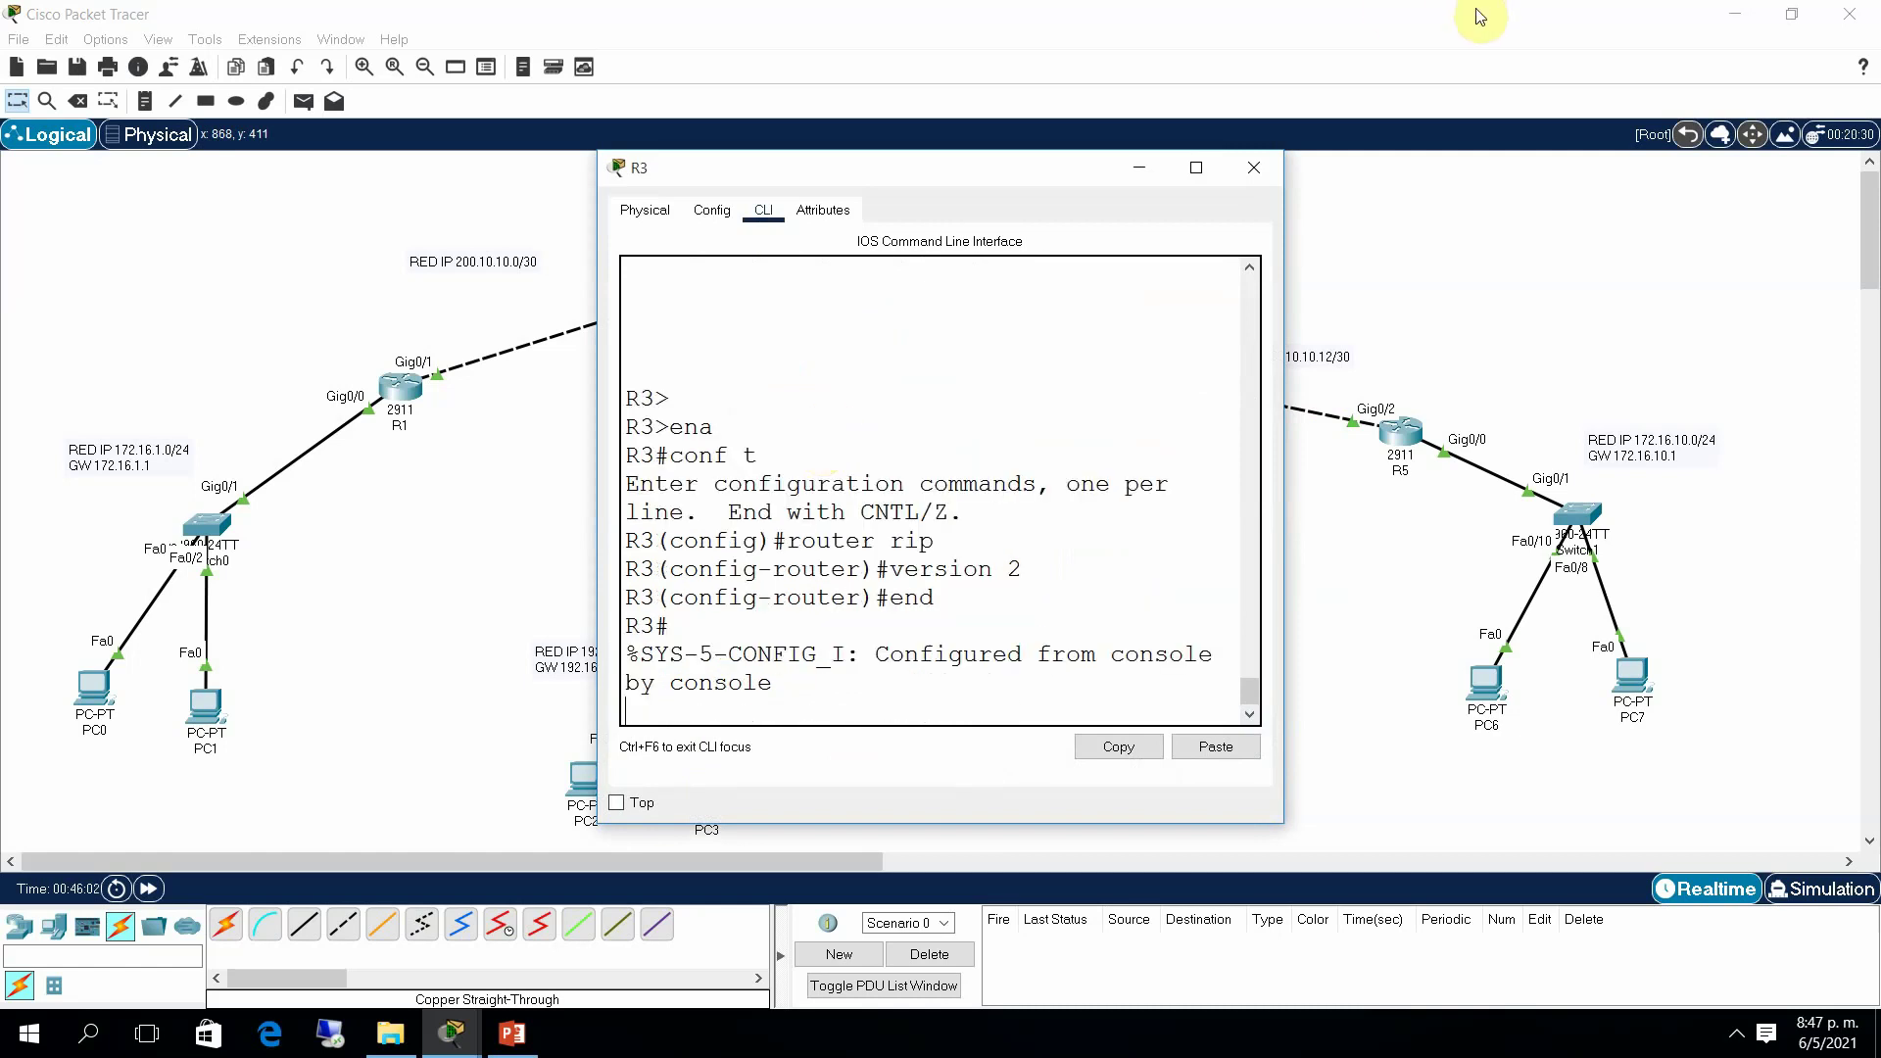
click(1274, 168)
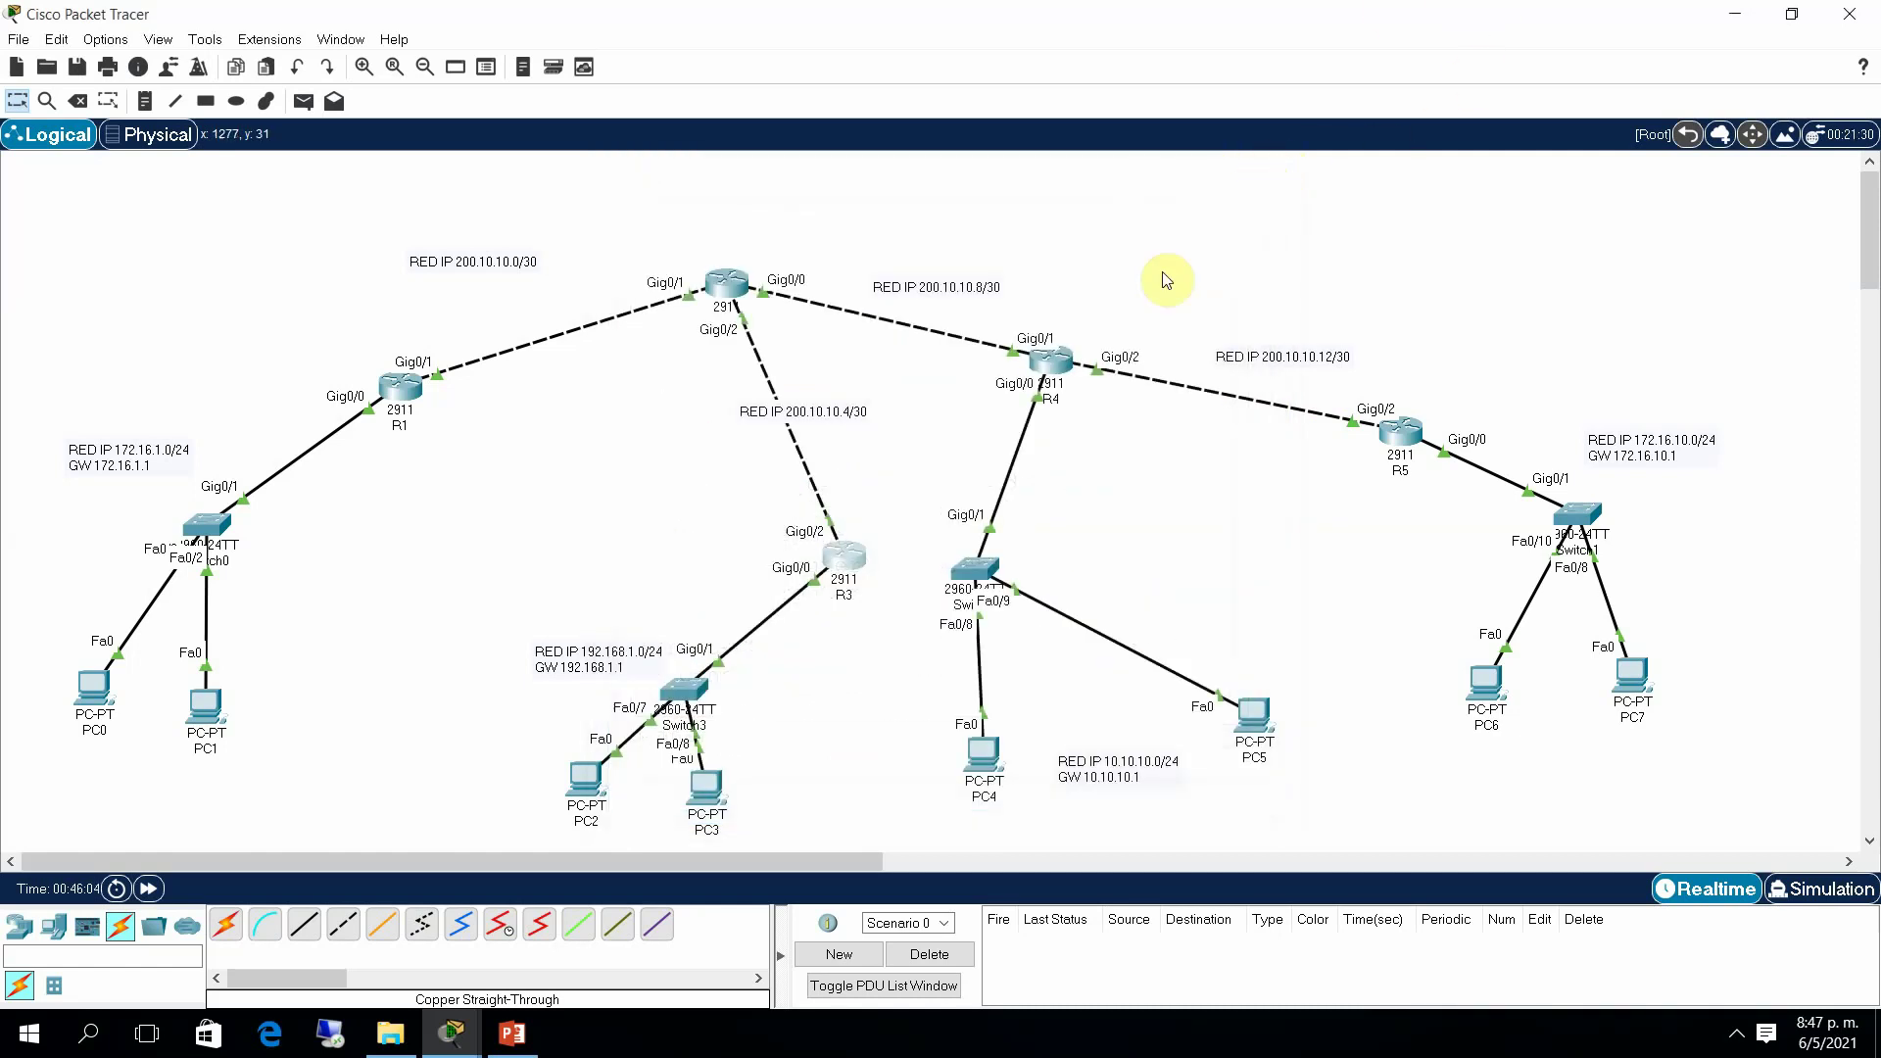
Step: Open R4's command line and enter RIP router configuration mode with conf t and router rip
click(1051, 368)
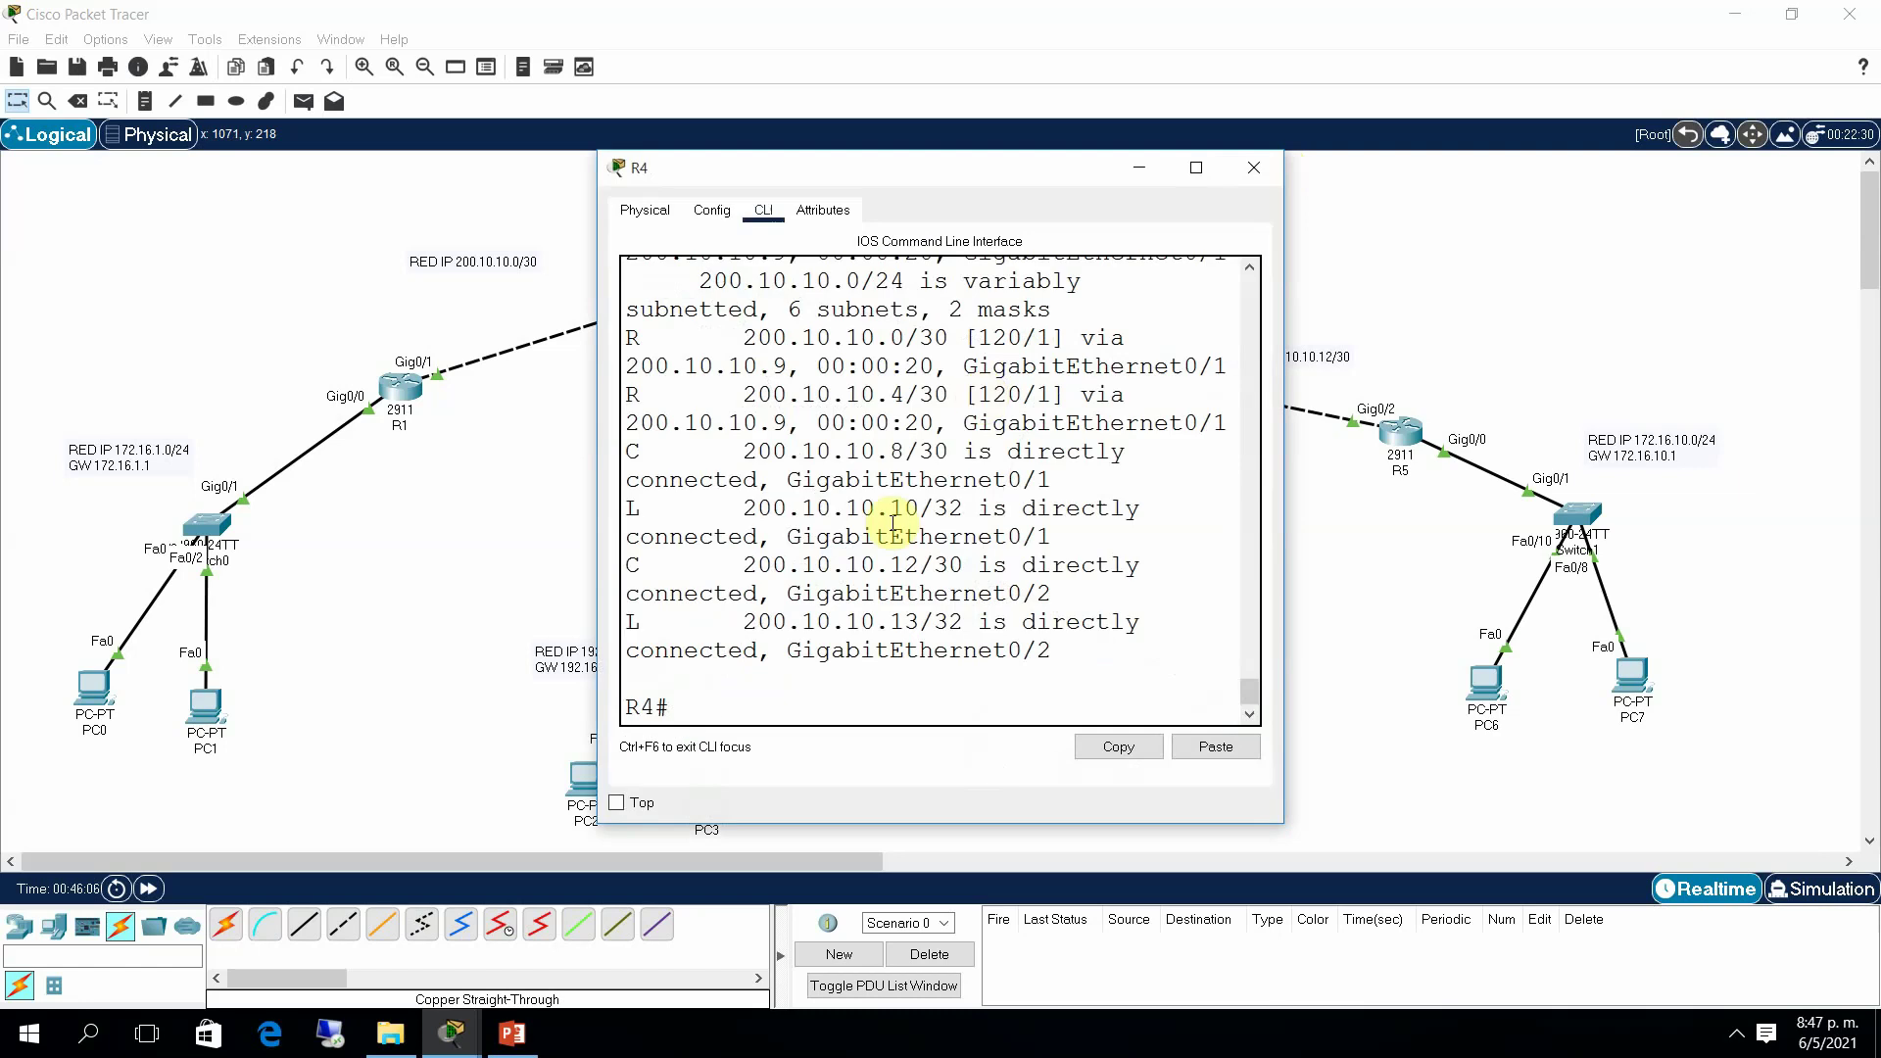
click(796, 691)
key(Return)
text(conf t)
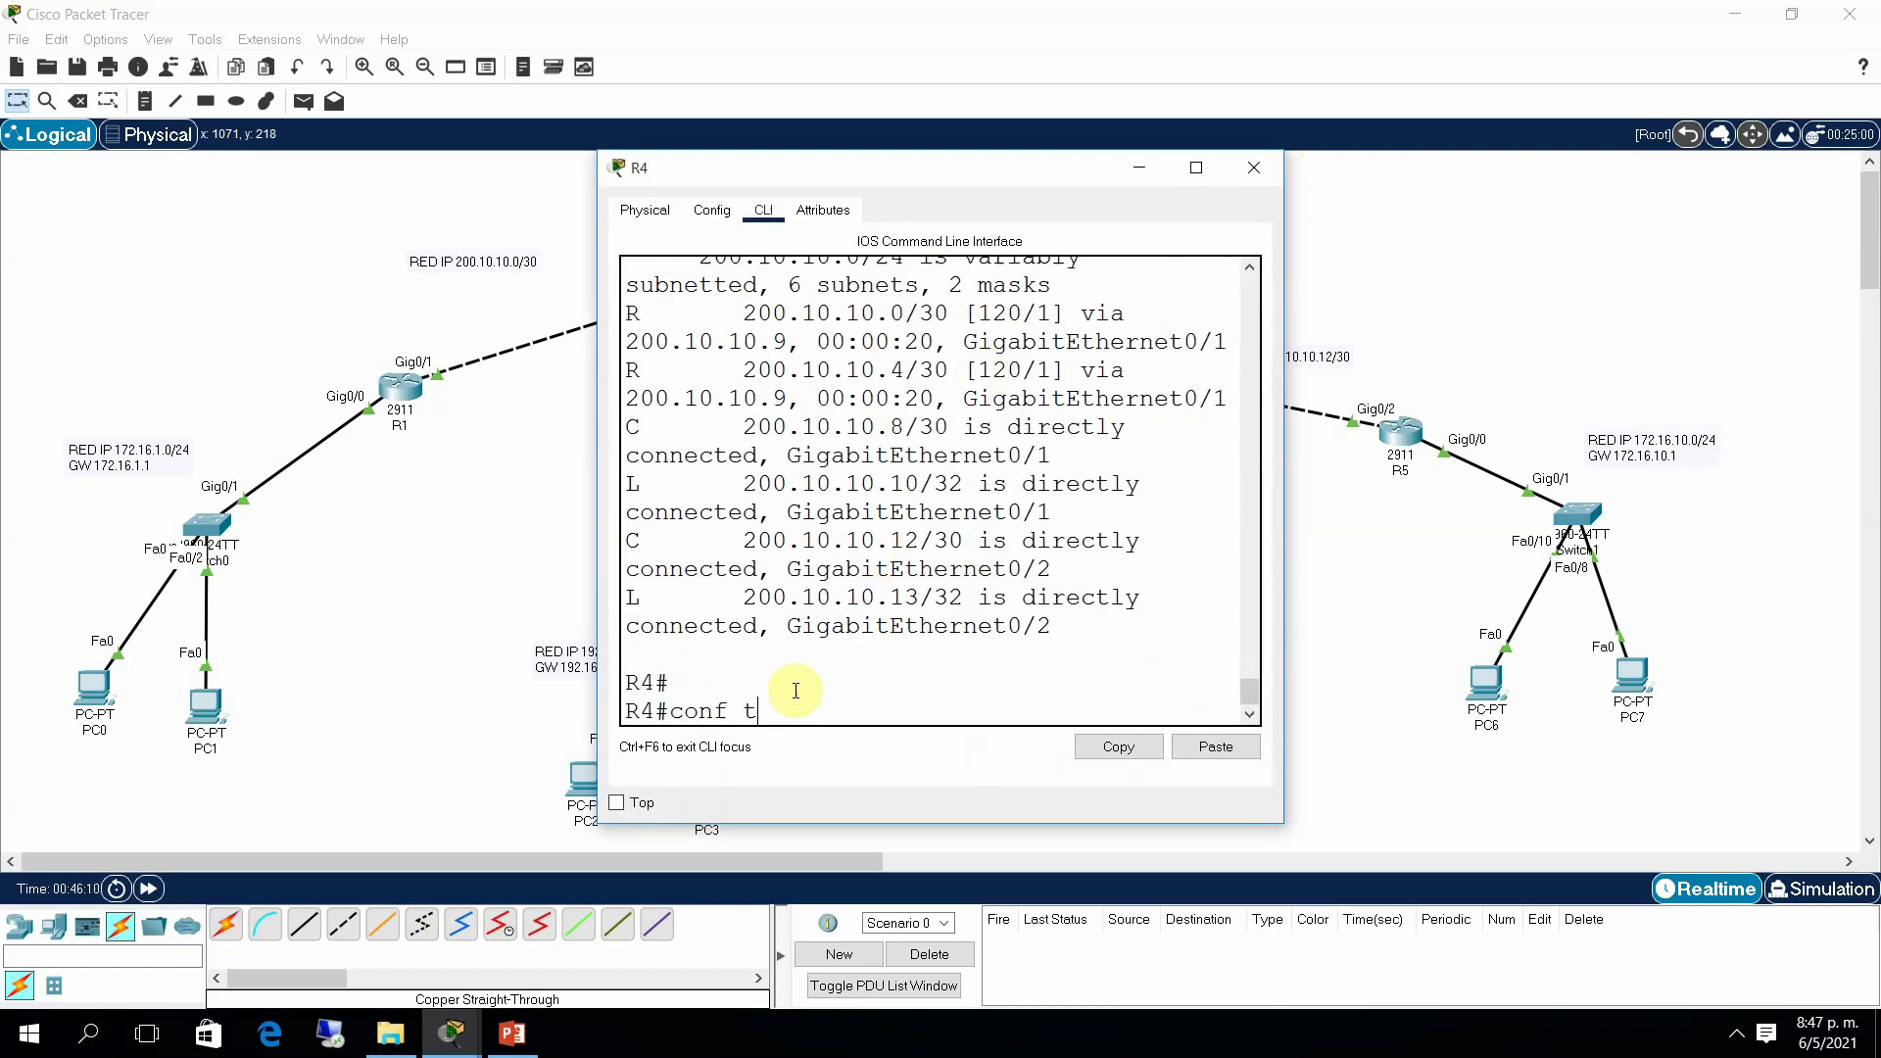
key(Return)
text(router ip)
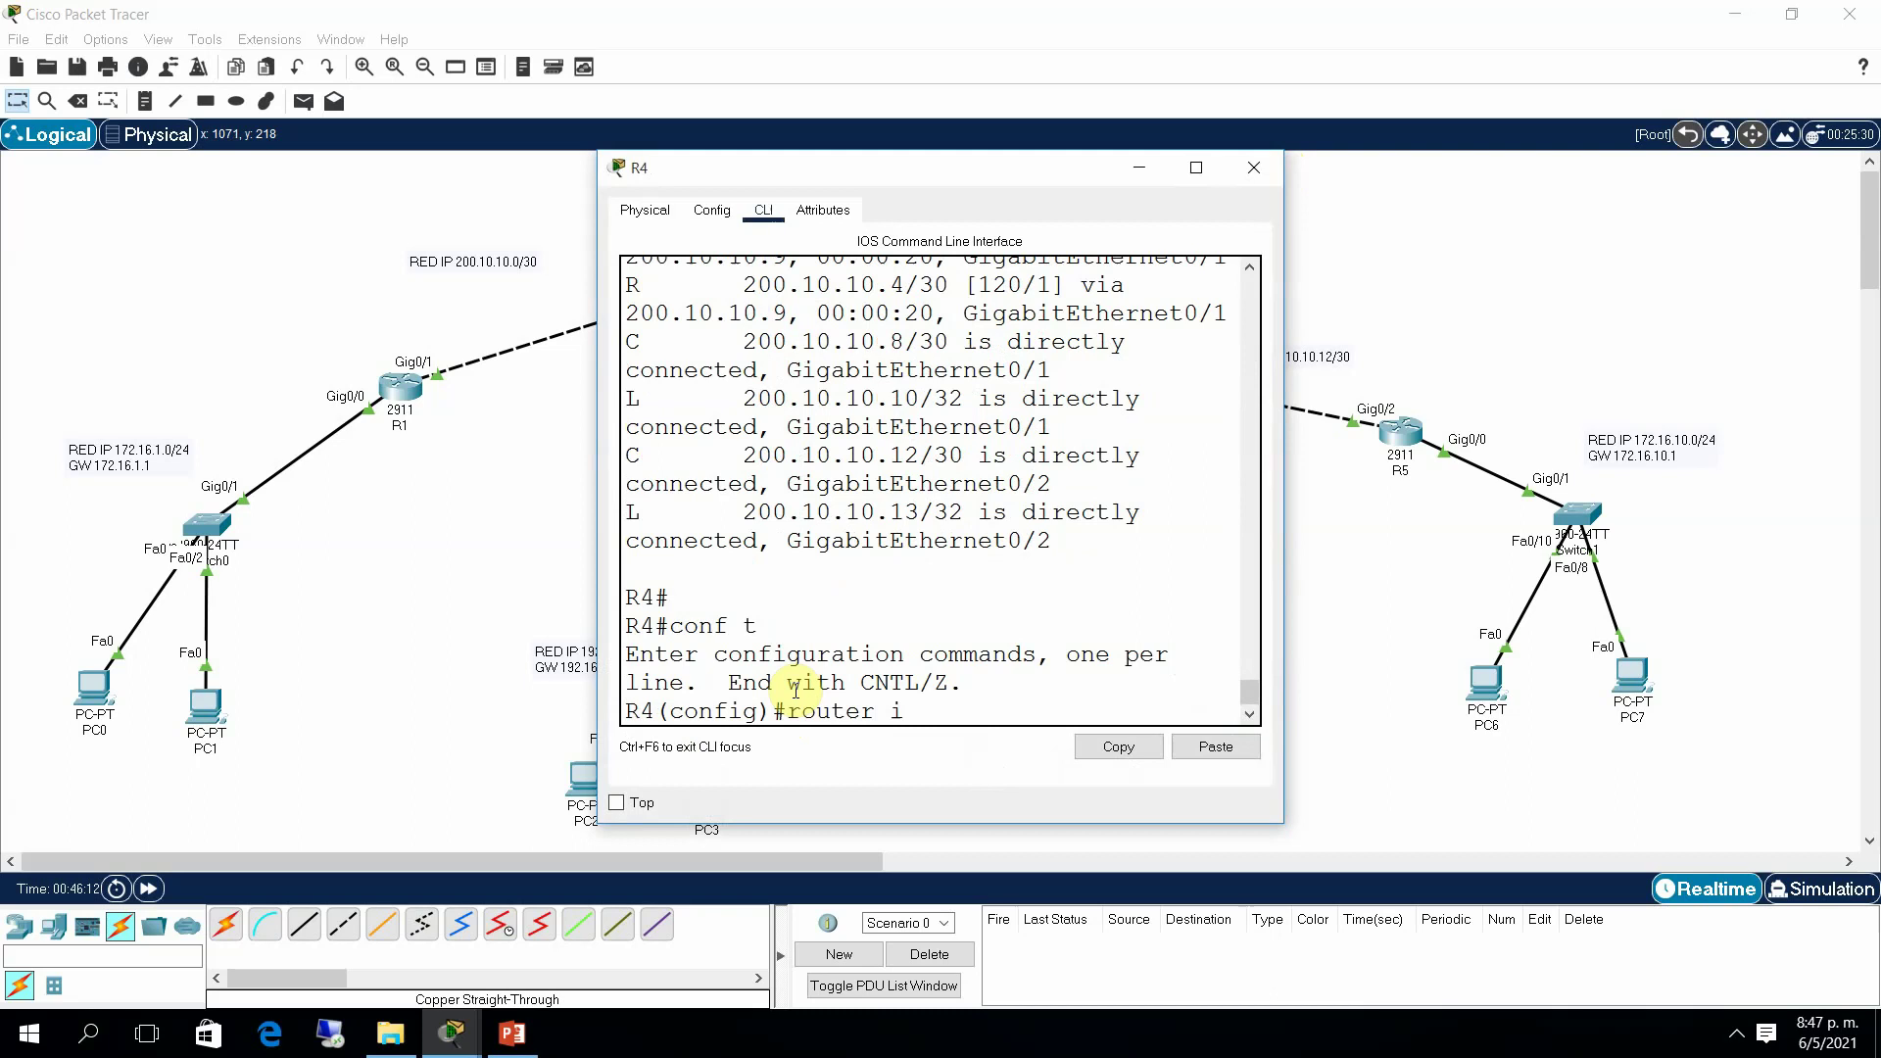
key(Return)
text(router rip)
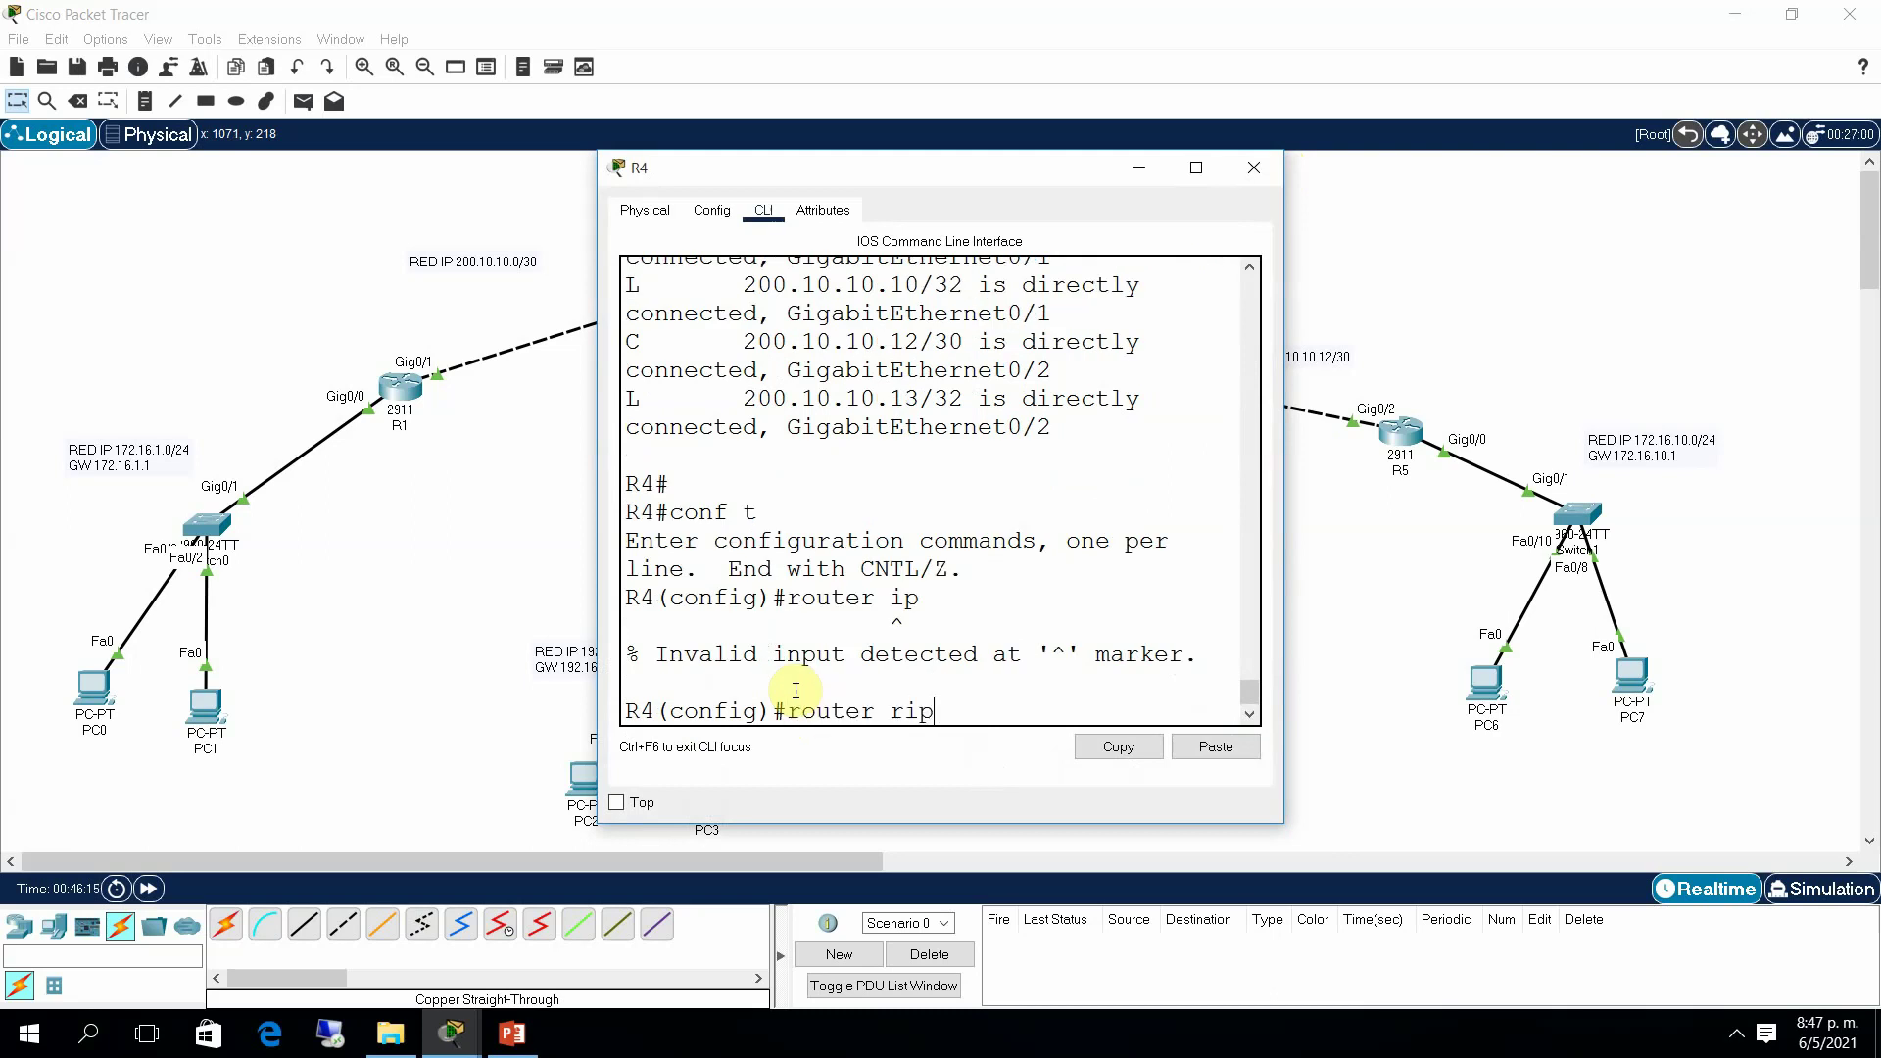
key(Return)
Step: Set R4's RIP process to version 2, return to privileged mode and close the router's window
text(v)
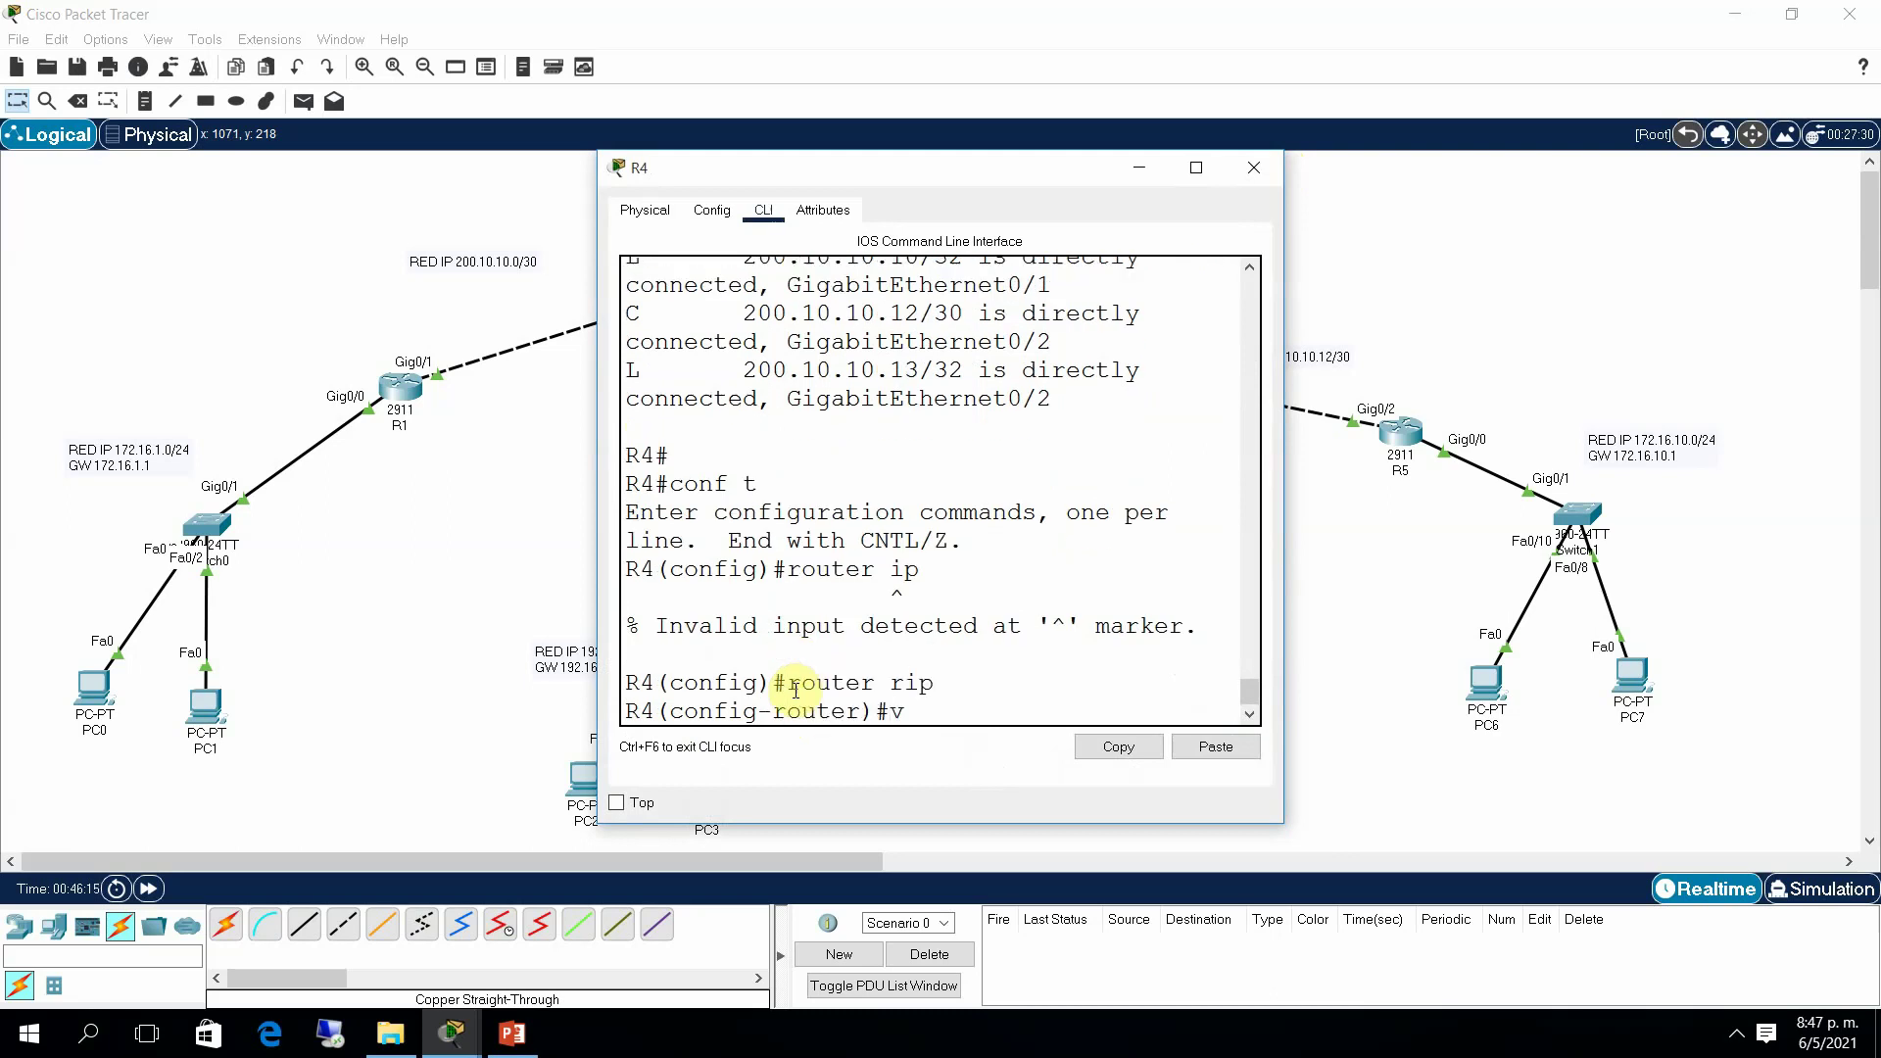
text(ersion 2)
key(Return)
text(end)
key(Return)
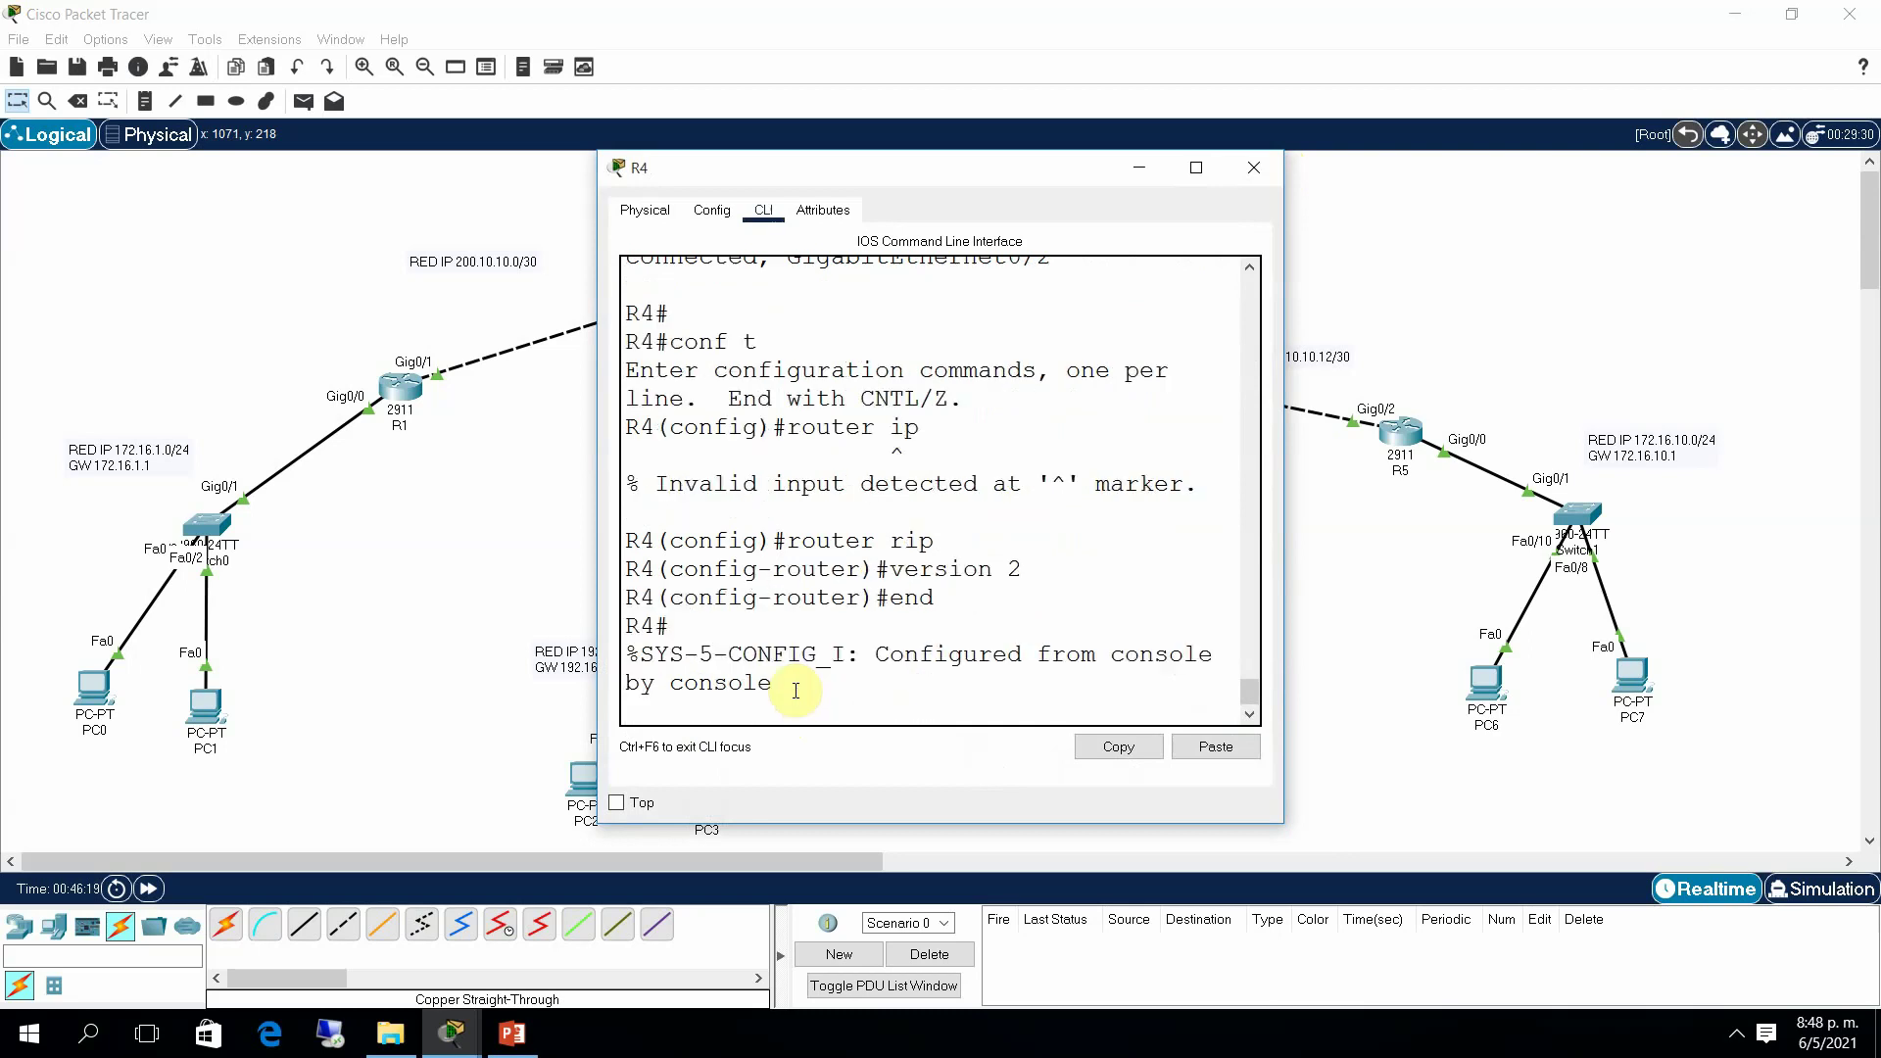
click(1255, 175)
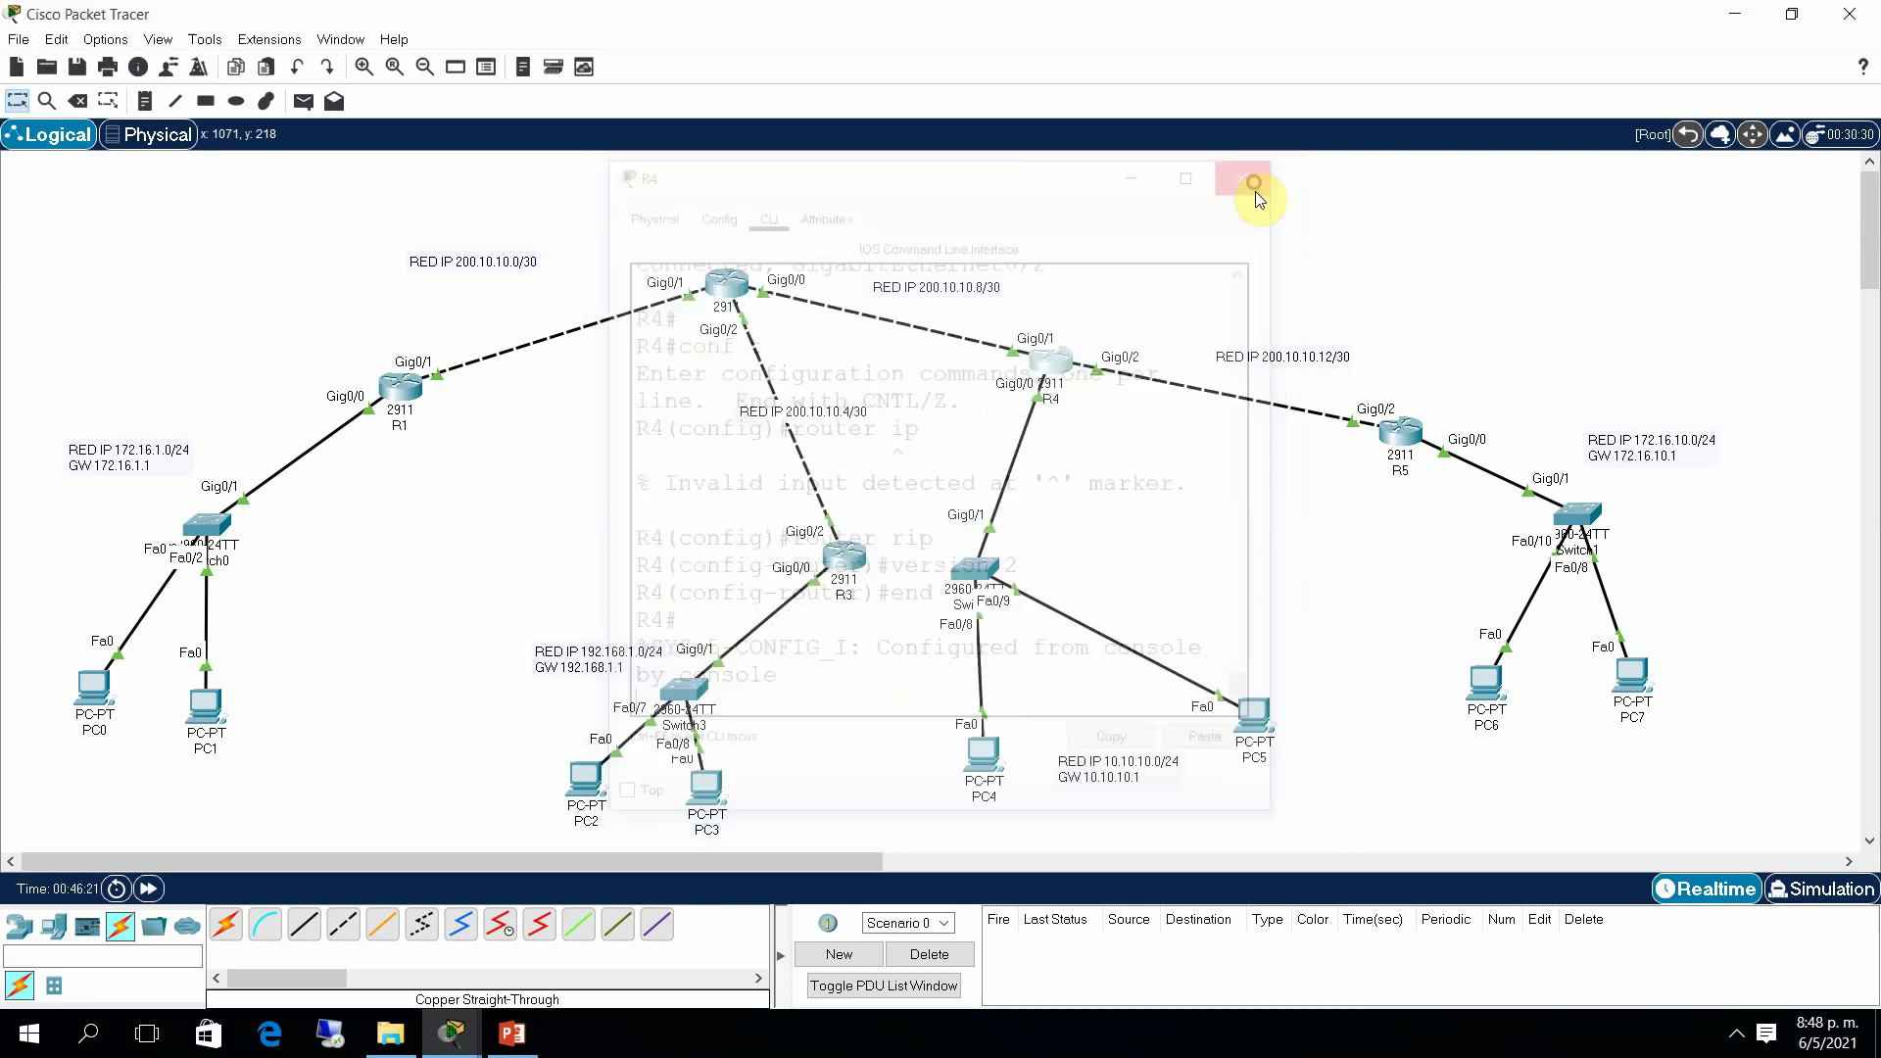
Step: Open R5's command line and enter RIP router configuration mode with conf t and router rip
click(1398, 434)
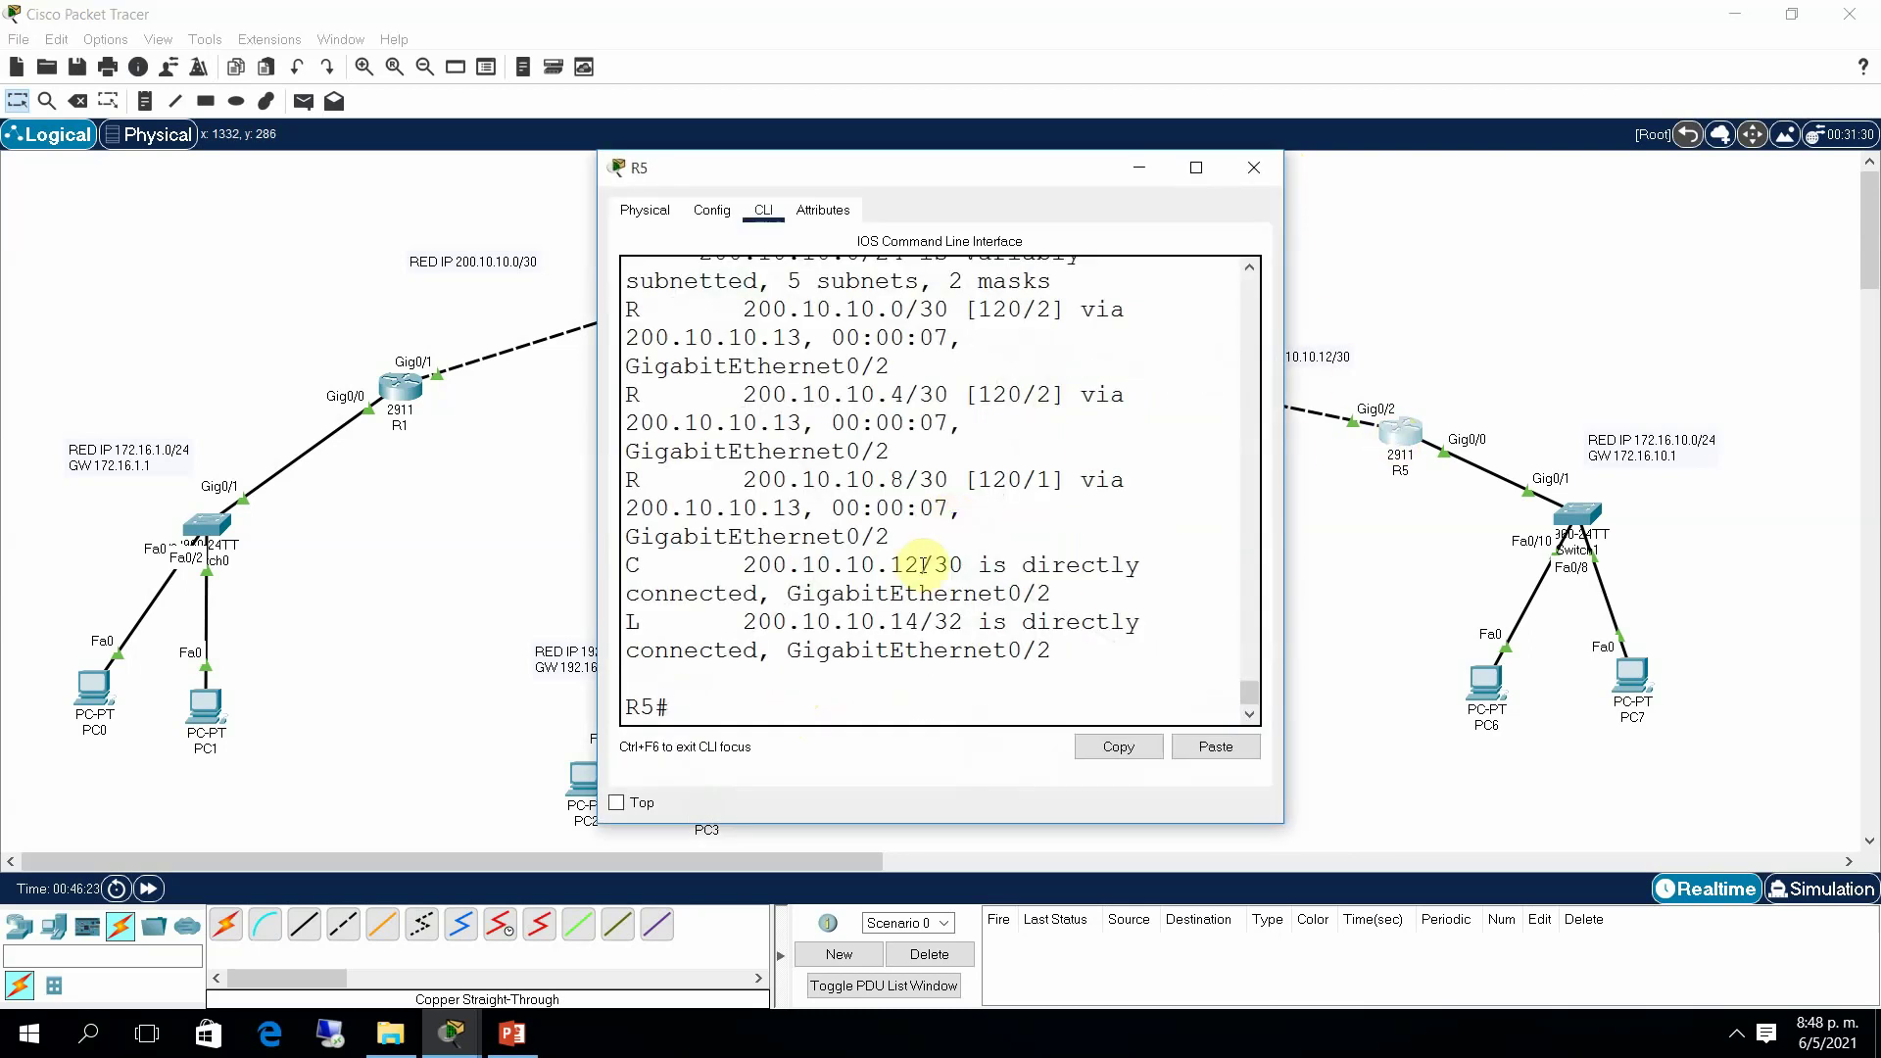
click(827, 689)
key(Return)
text(conf t)
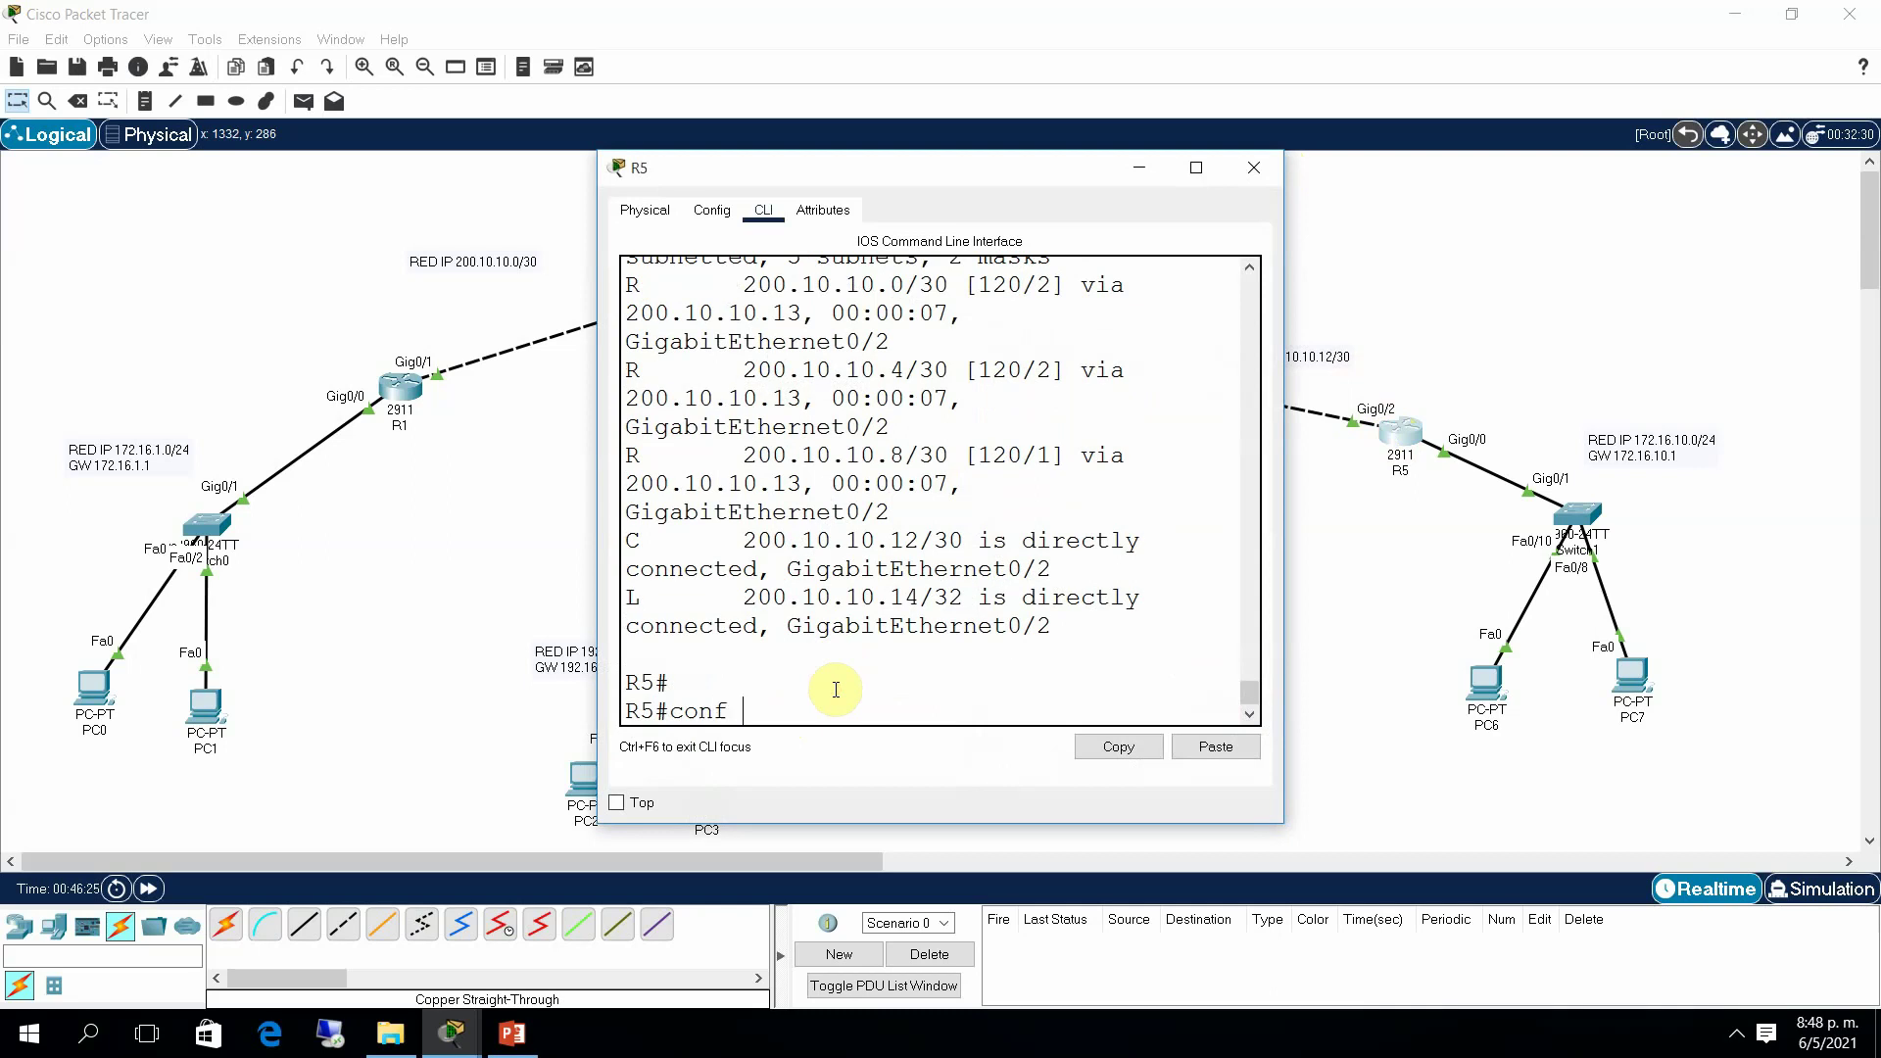
key(Return)
text(rout)
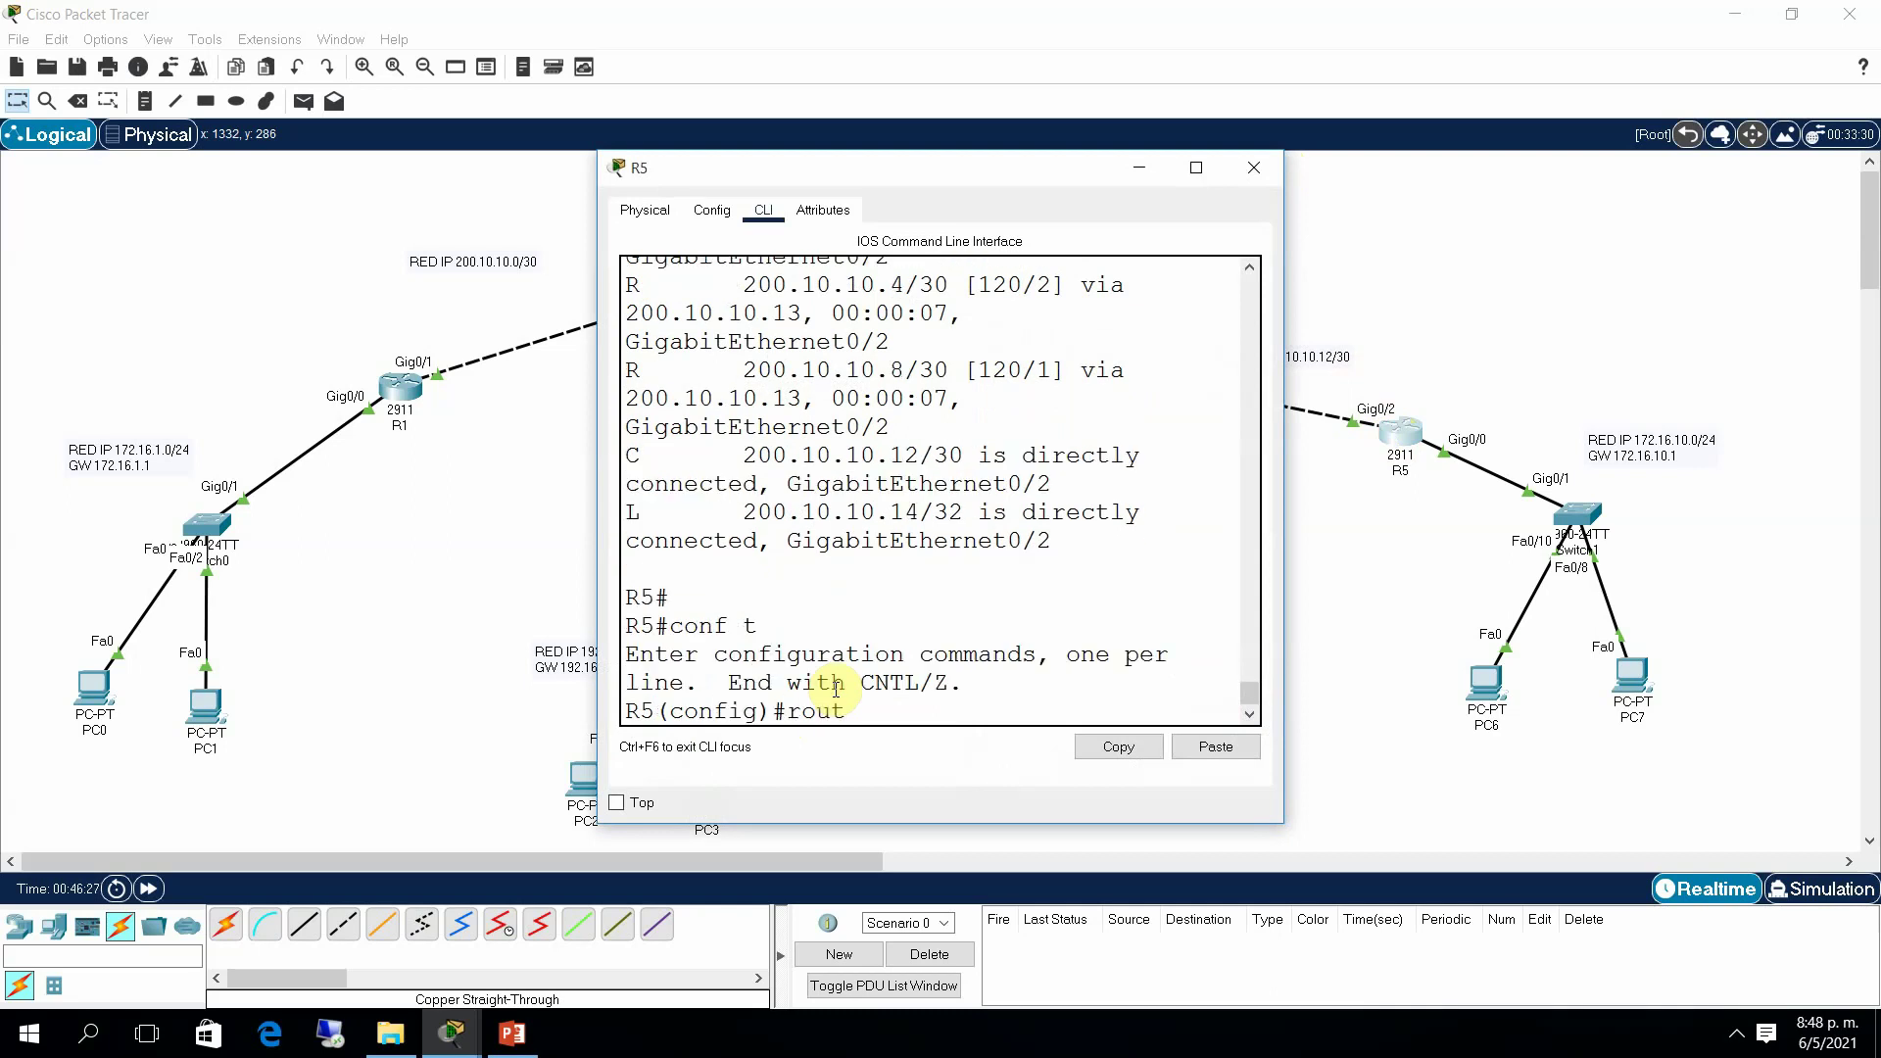
text(er rip)
key(Return)
Step: Set R5's RIP process to version 2, return to privileged mode and close the router's window
text(ver)
key(Tab)
text(2)
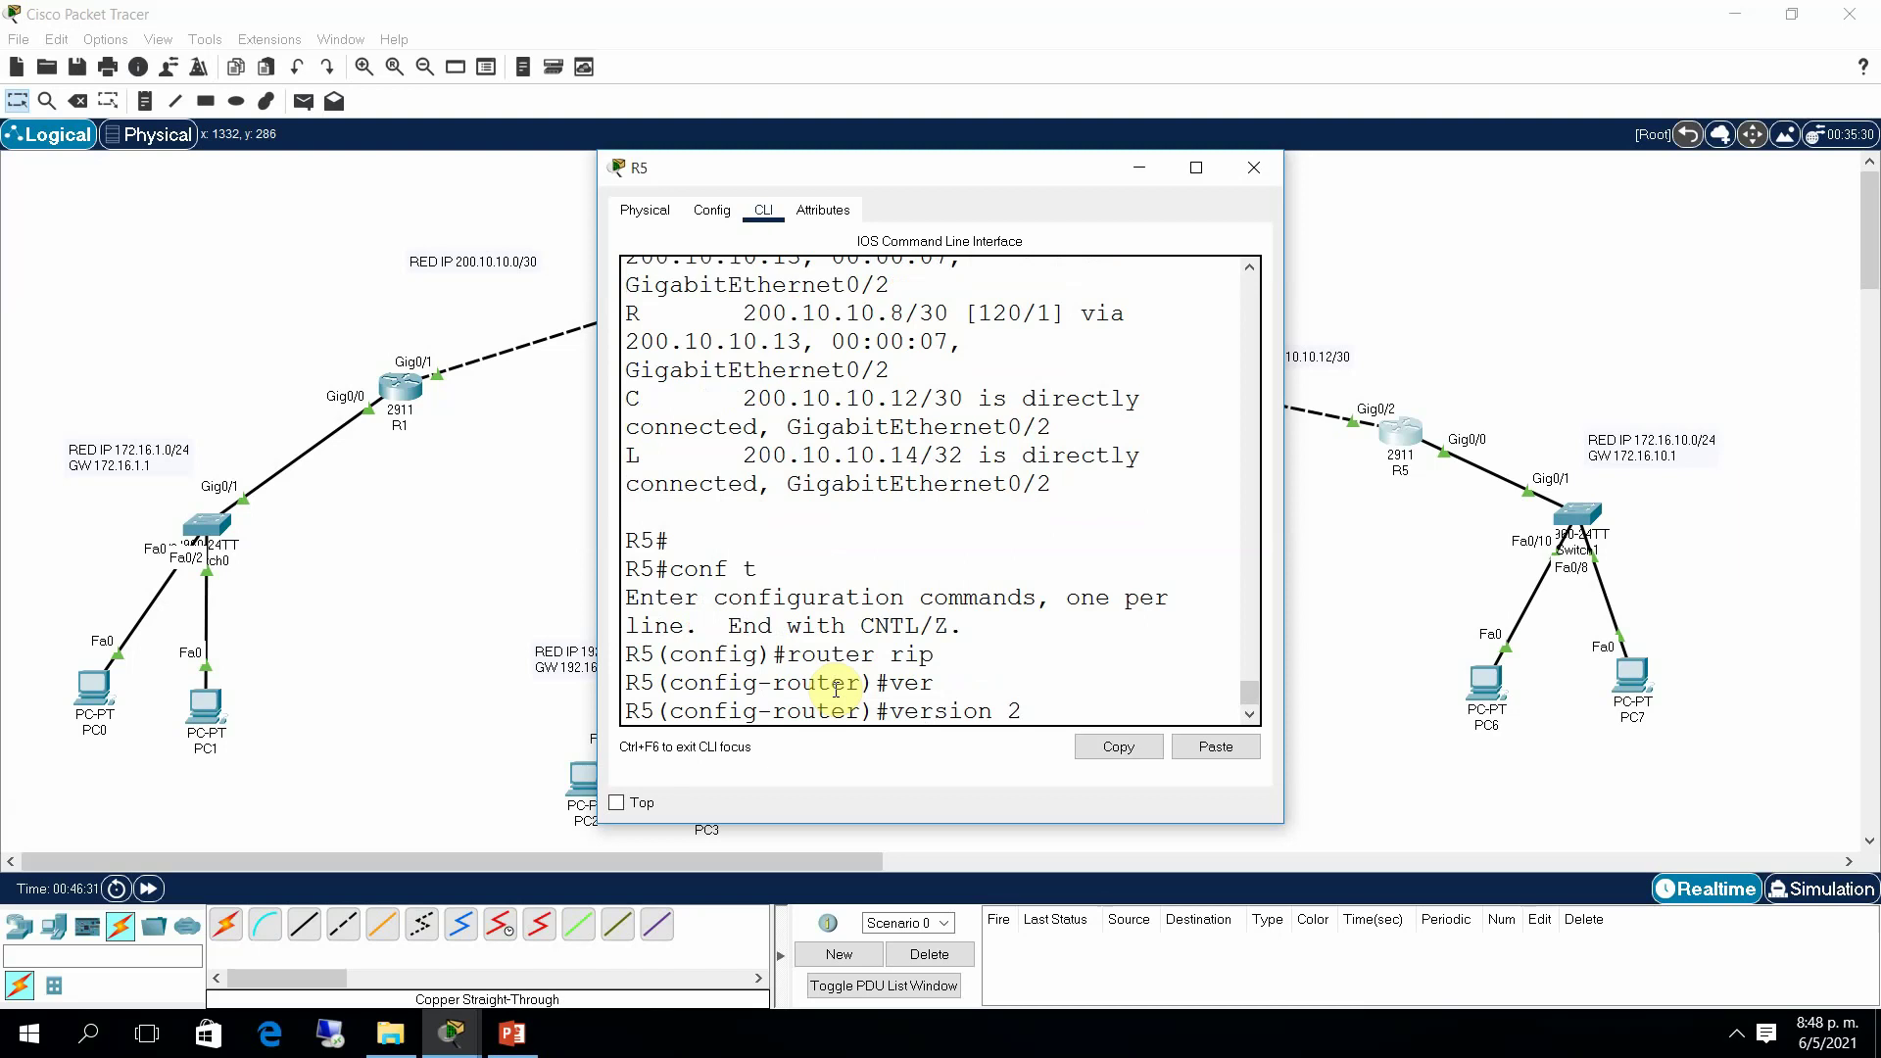
key(Return)
text(end)
key(Return)
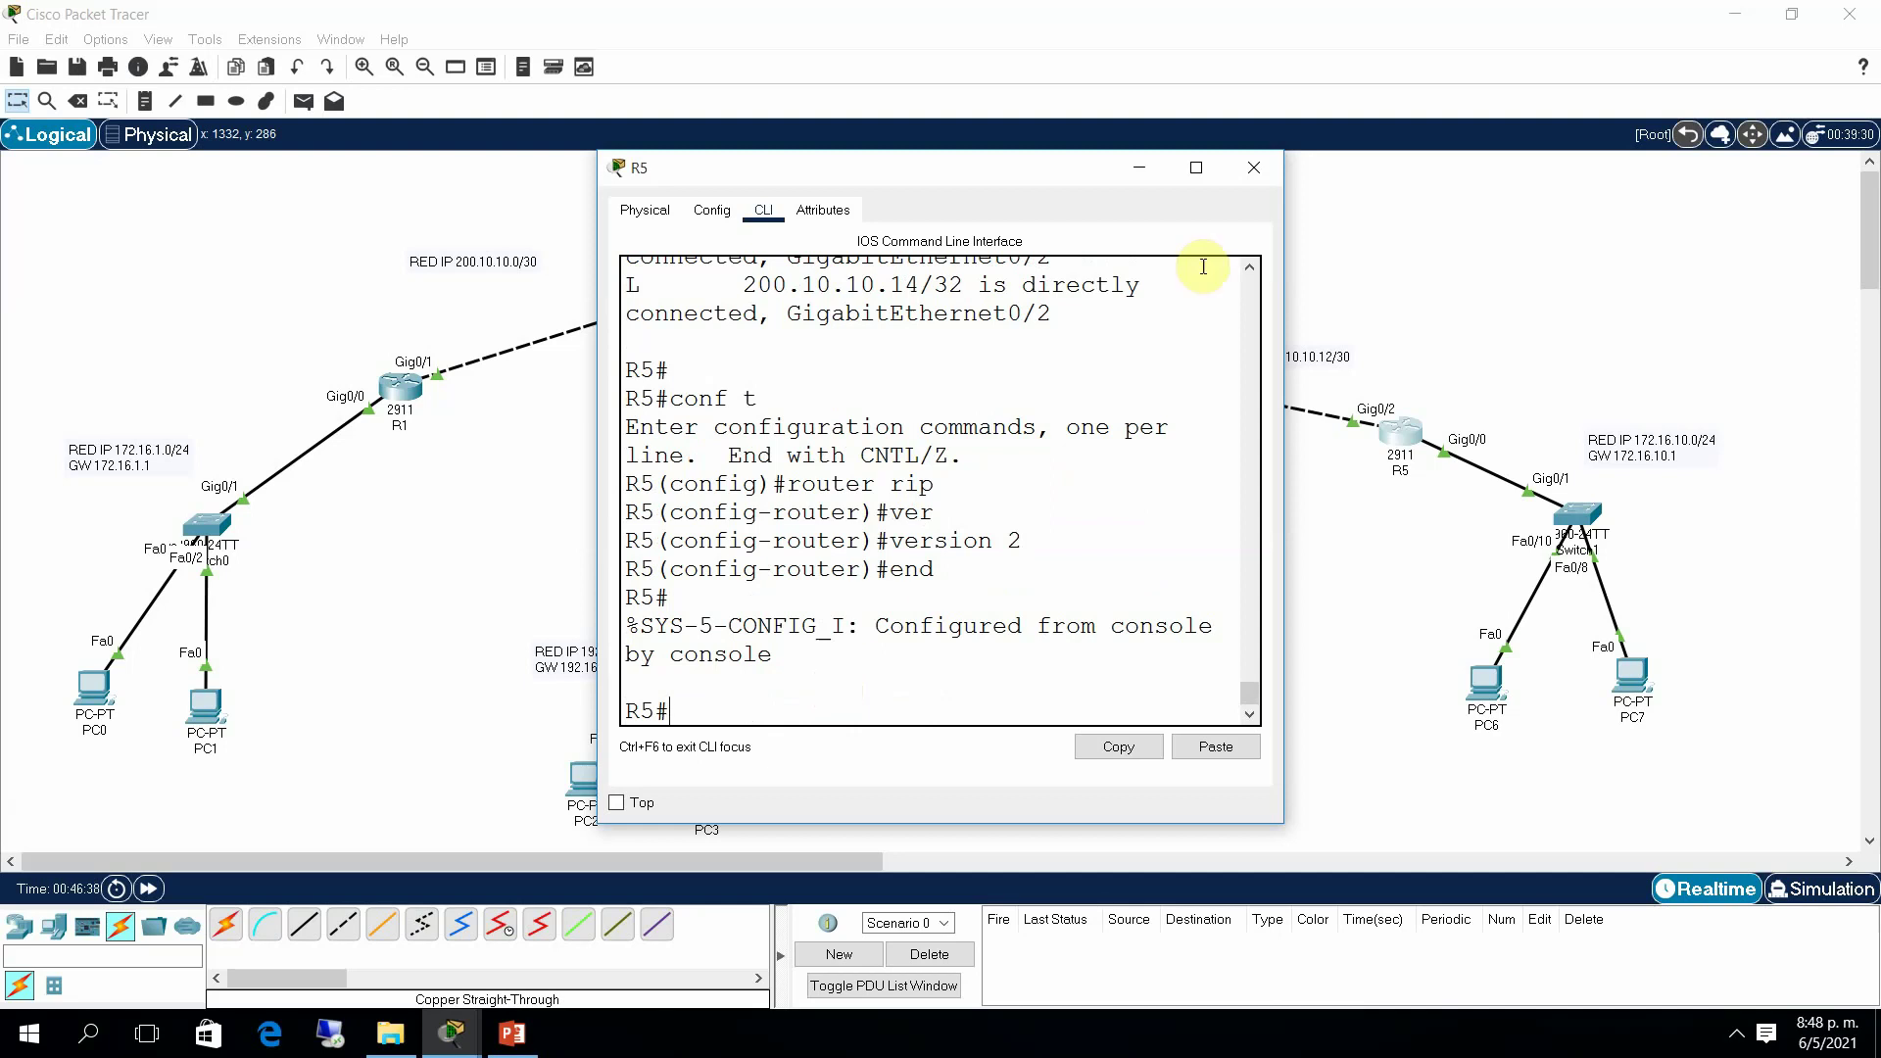
click(1253, 167)
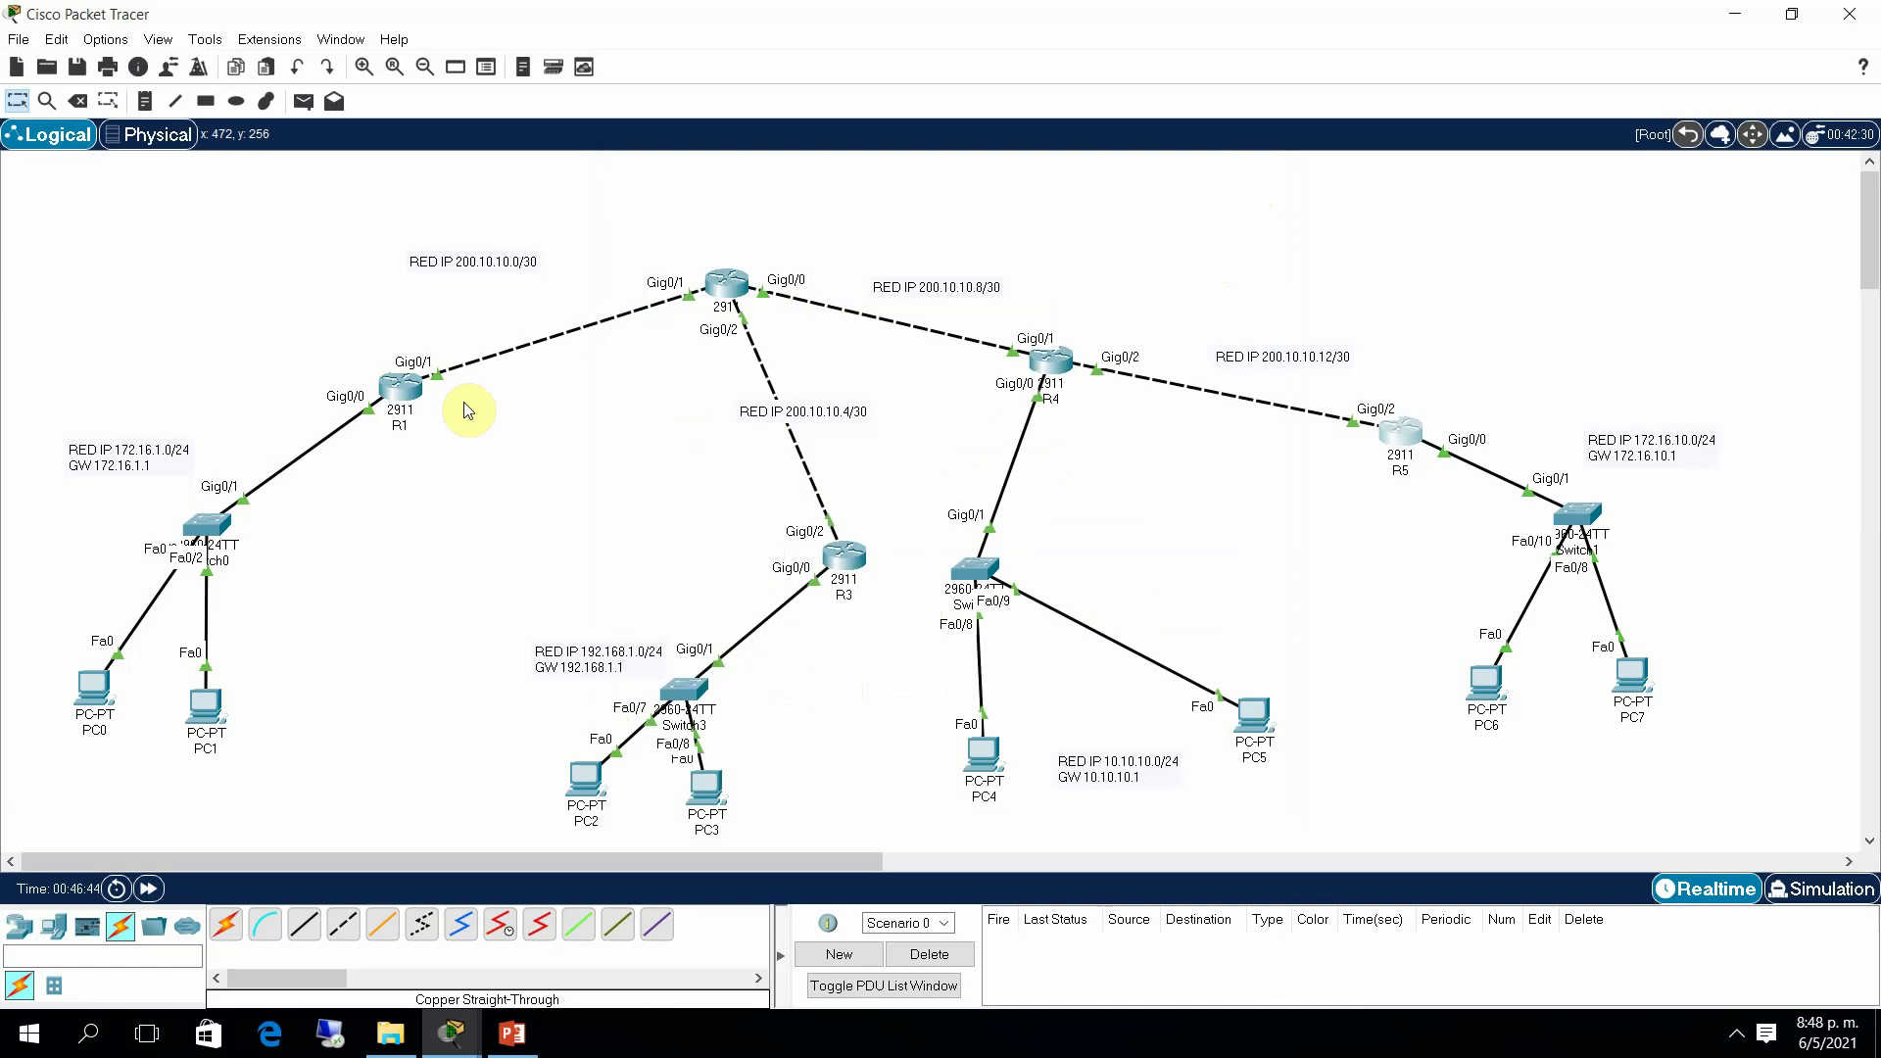
Step: Open R1's command line in a maximized window and start RIP debugging with debug ip rip
click(399, 392)
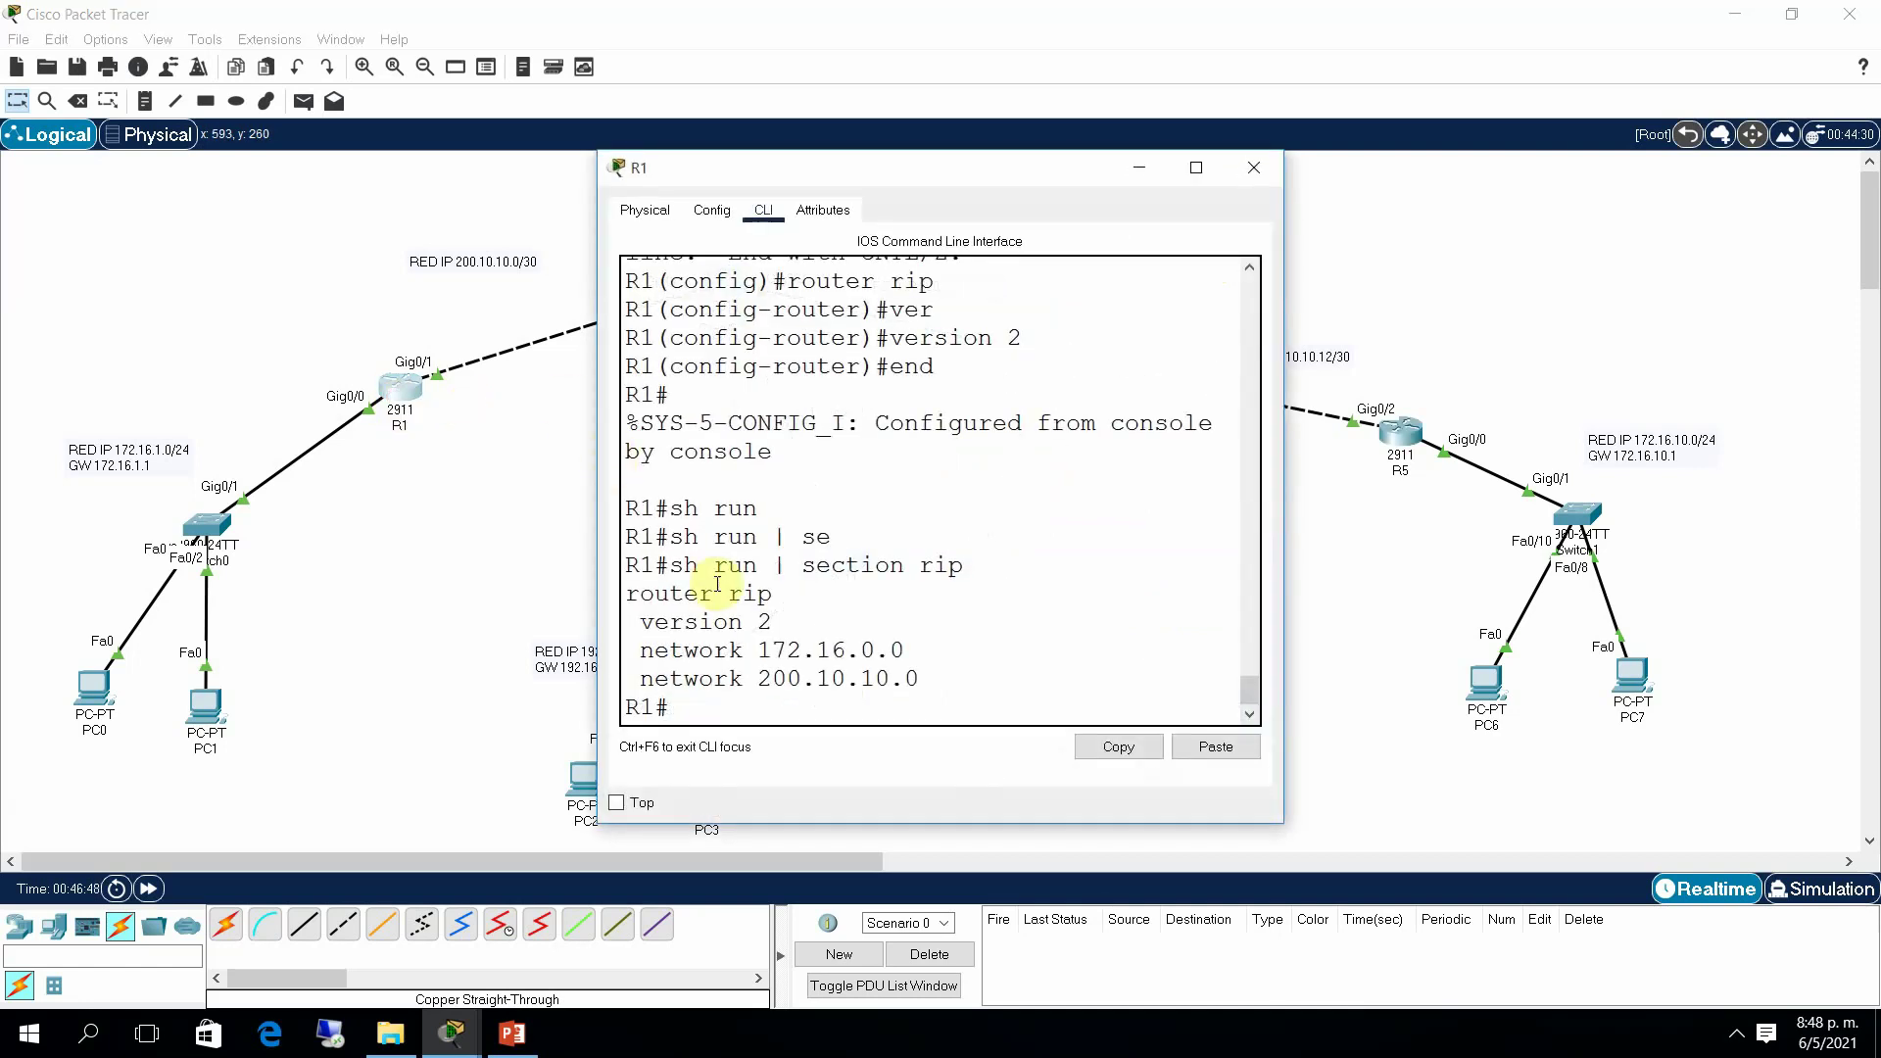
click(1194, 174)
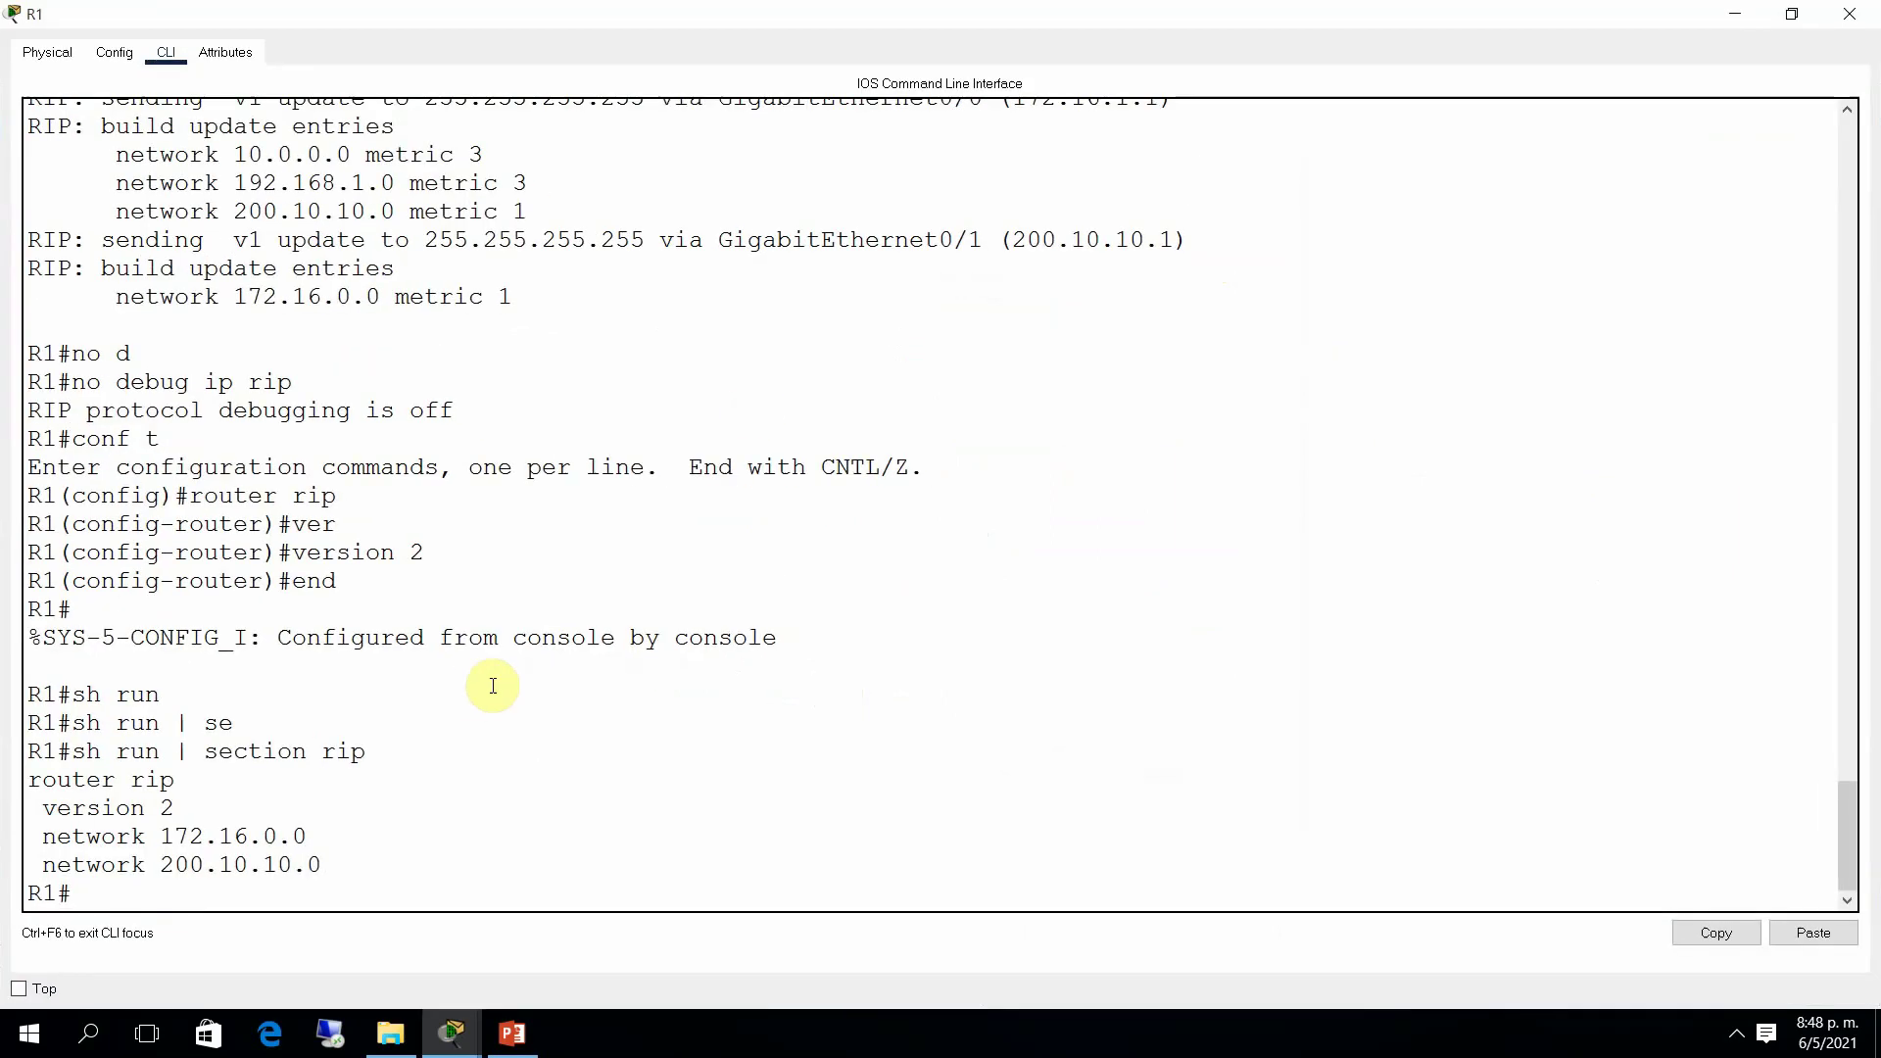
key(Return)
key(Return)
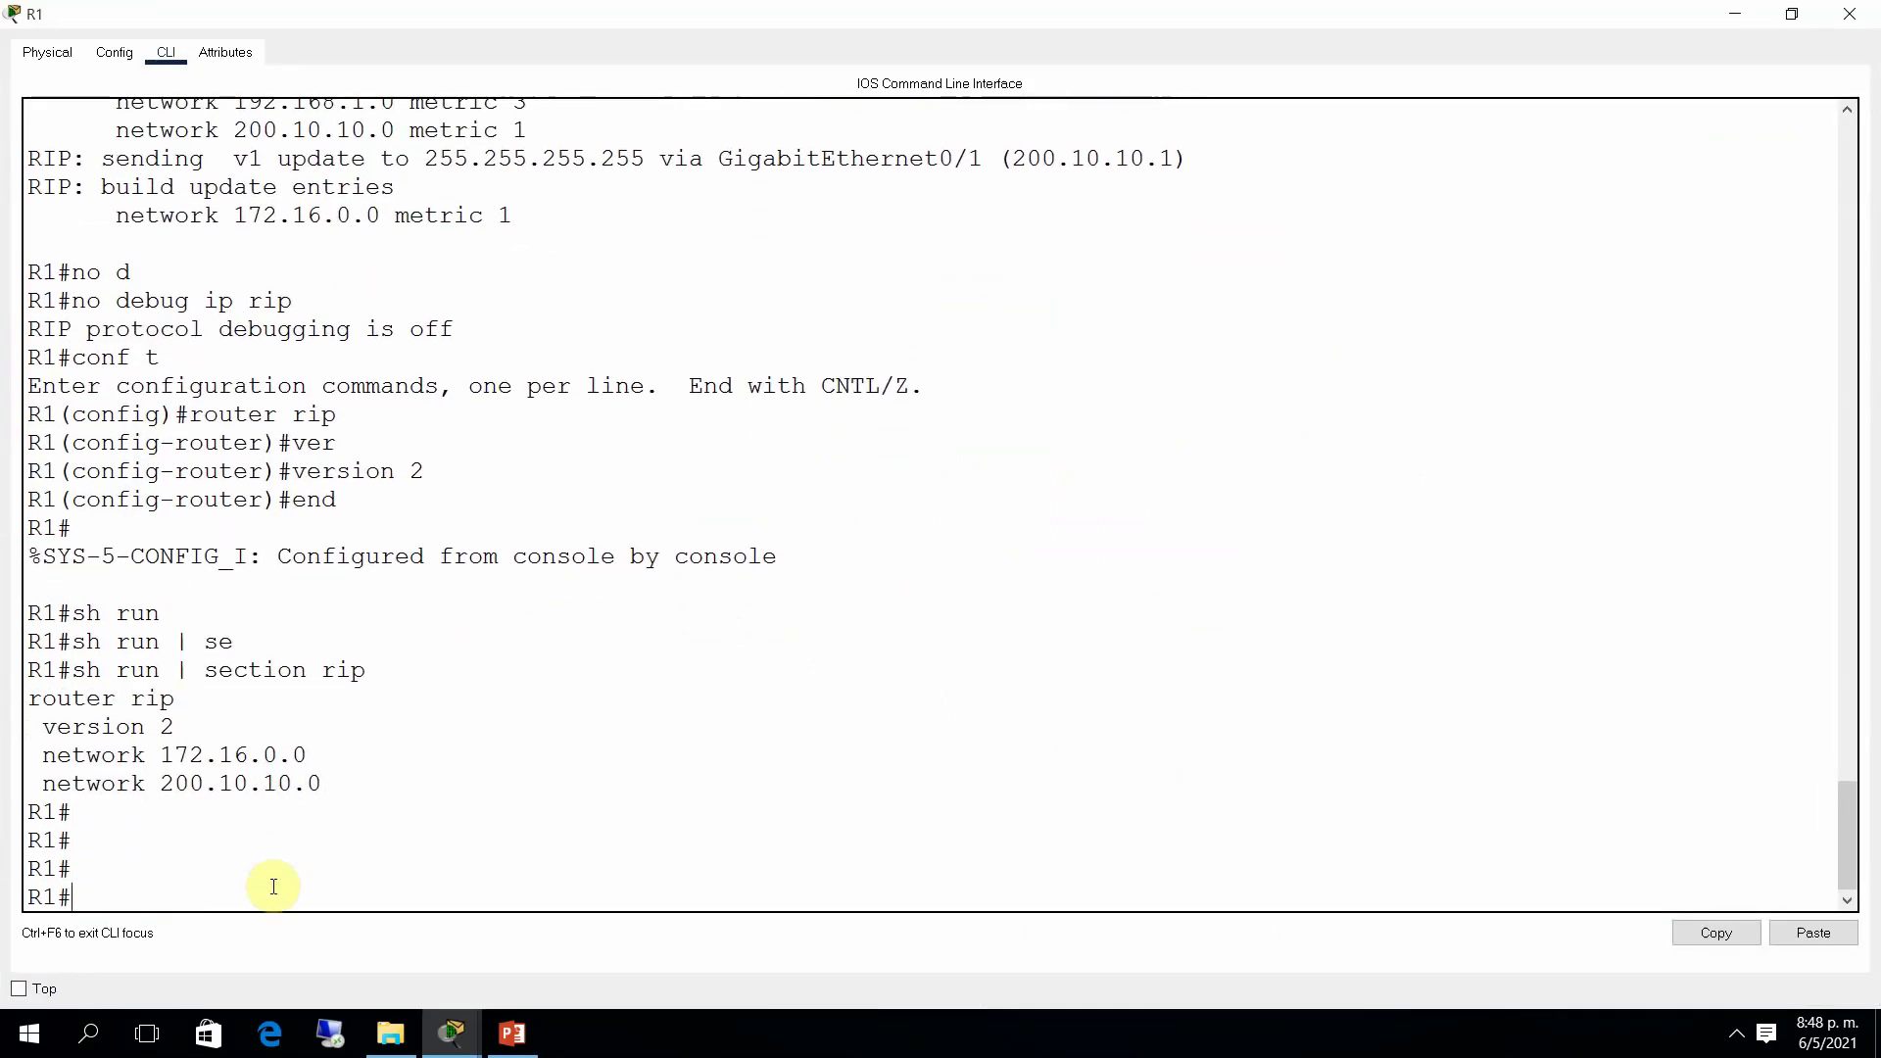
text(deb)
key(Tab)
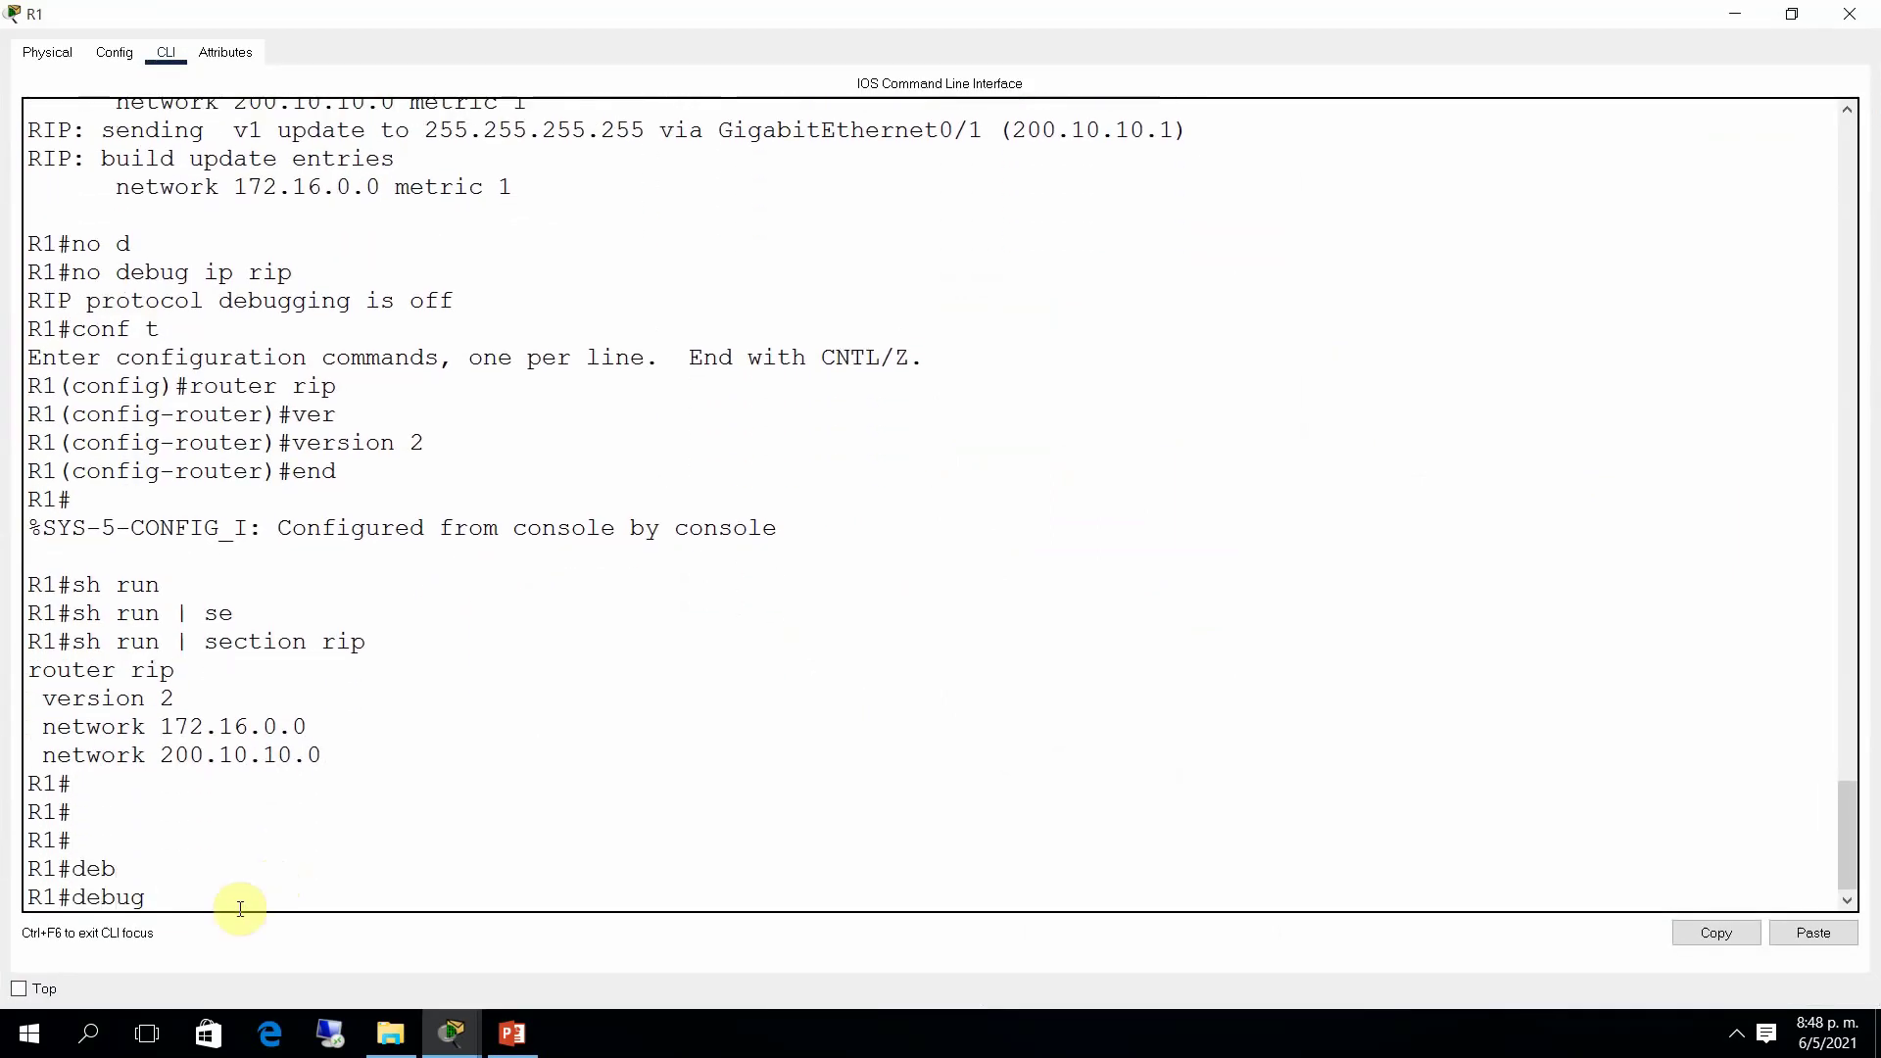
text(ip rip)
key(Return)
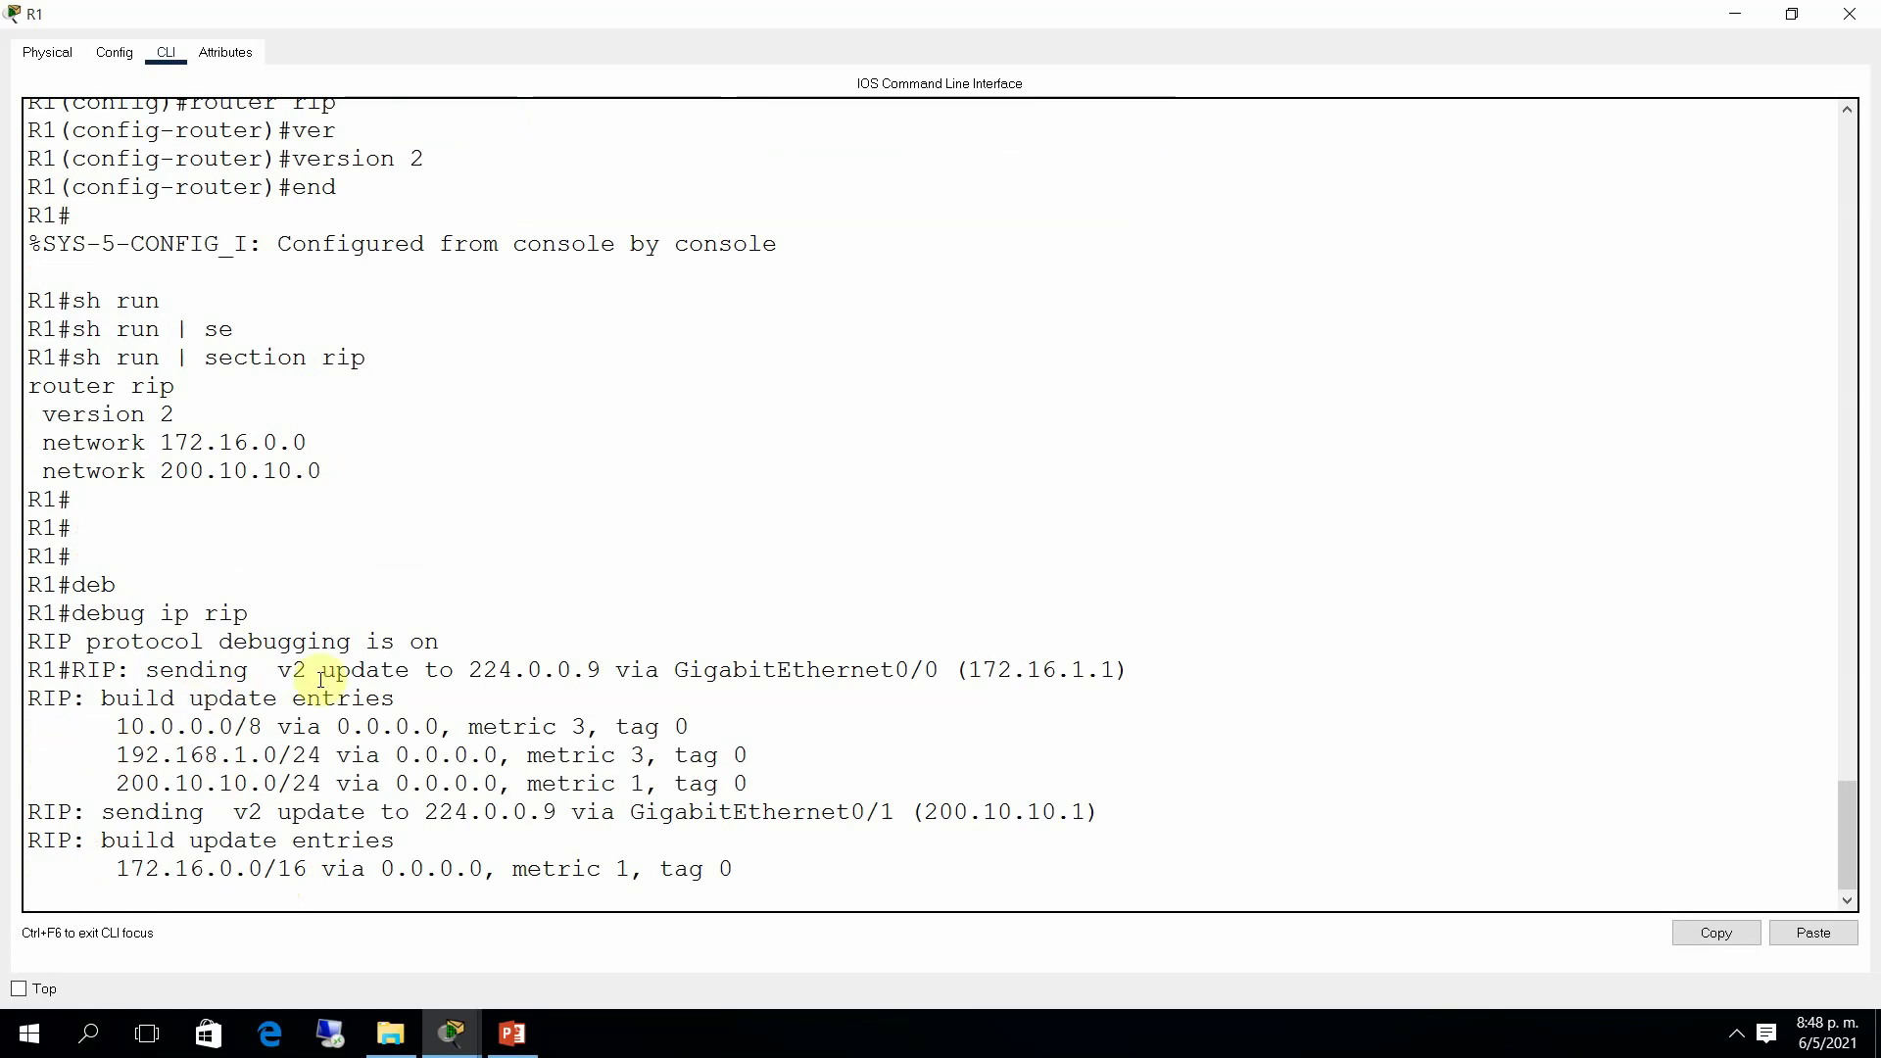
Step: Examine the destination address, subnet prefixes and metrics in R1's RIP version 2 debug updates
drag(470, 673, 610, 680)
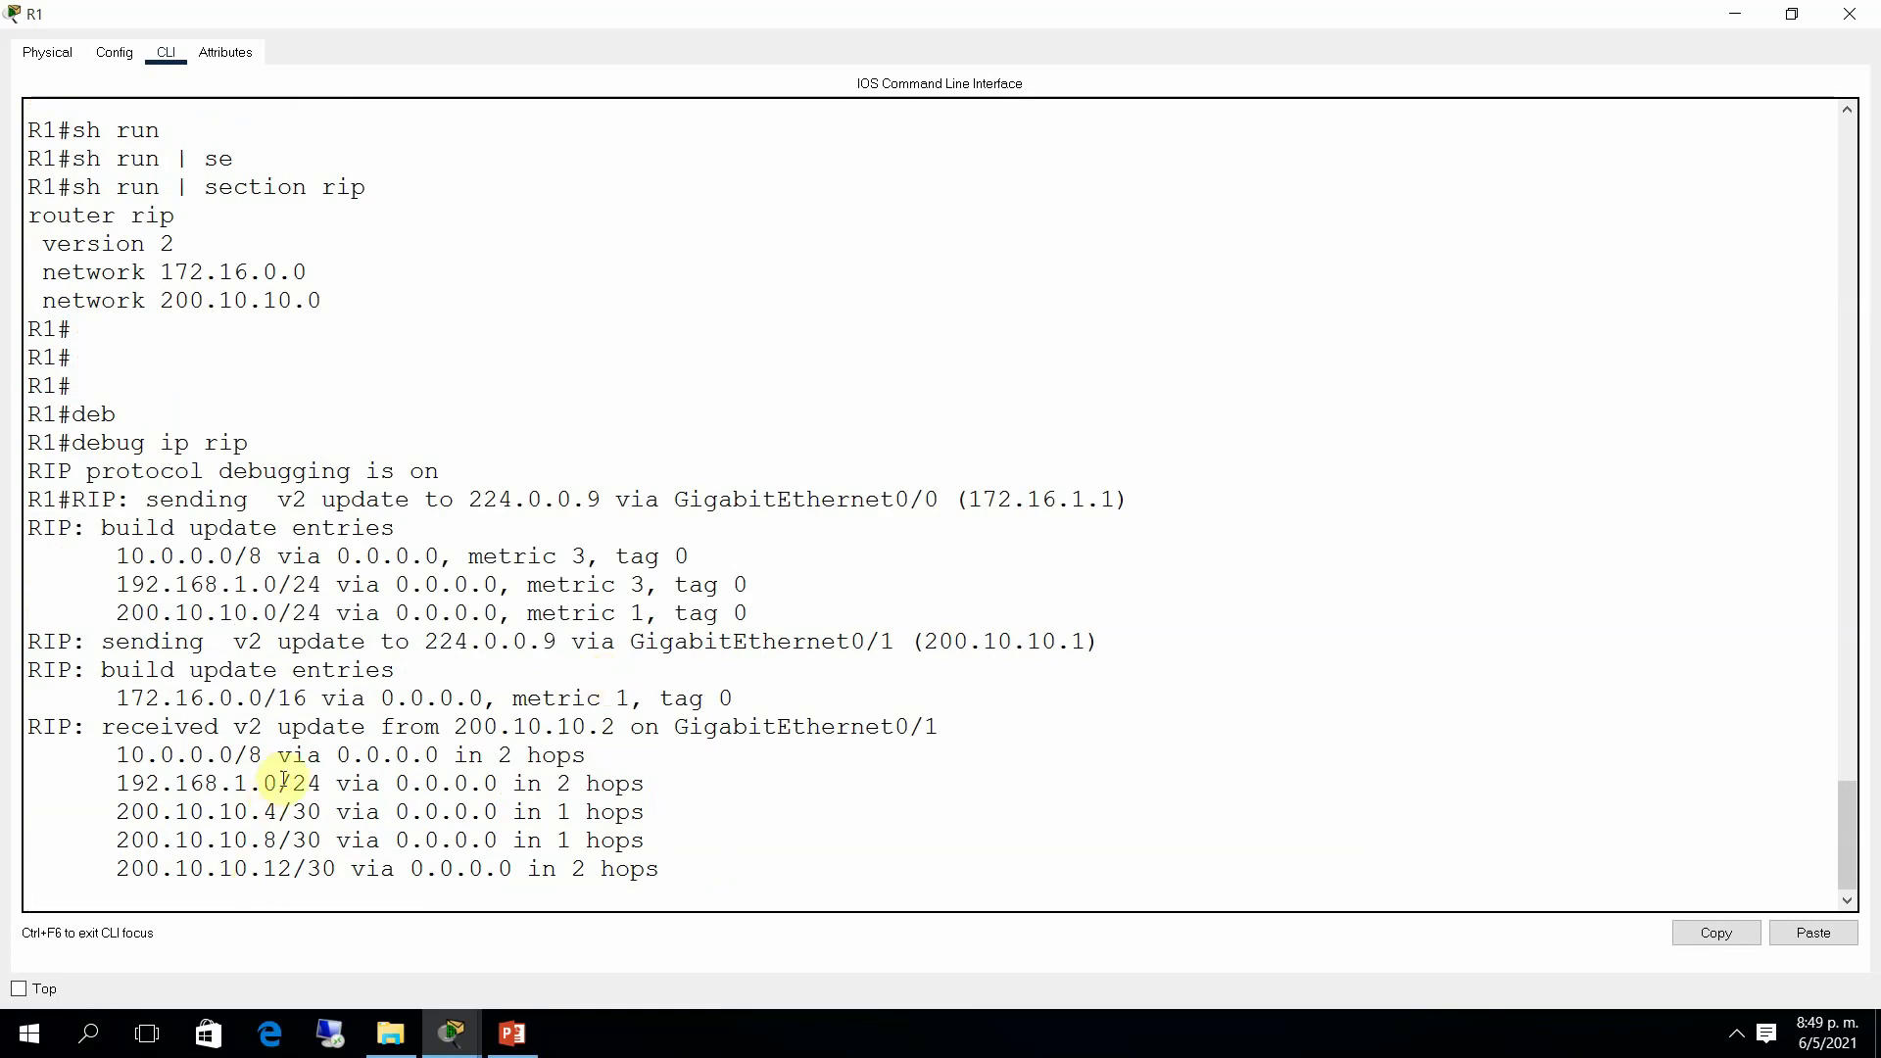
drag(295, 775, 316, 785)
click(315, 785)
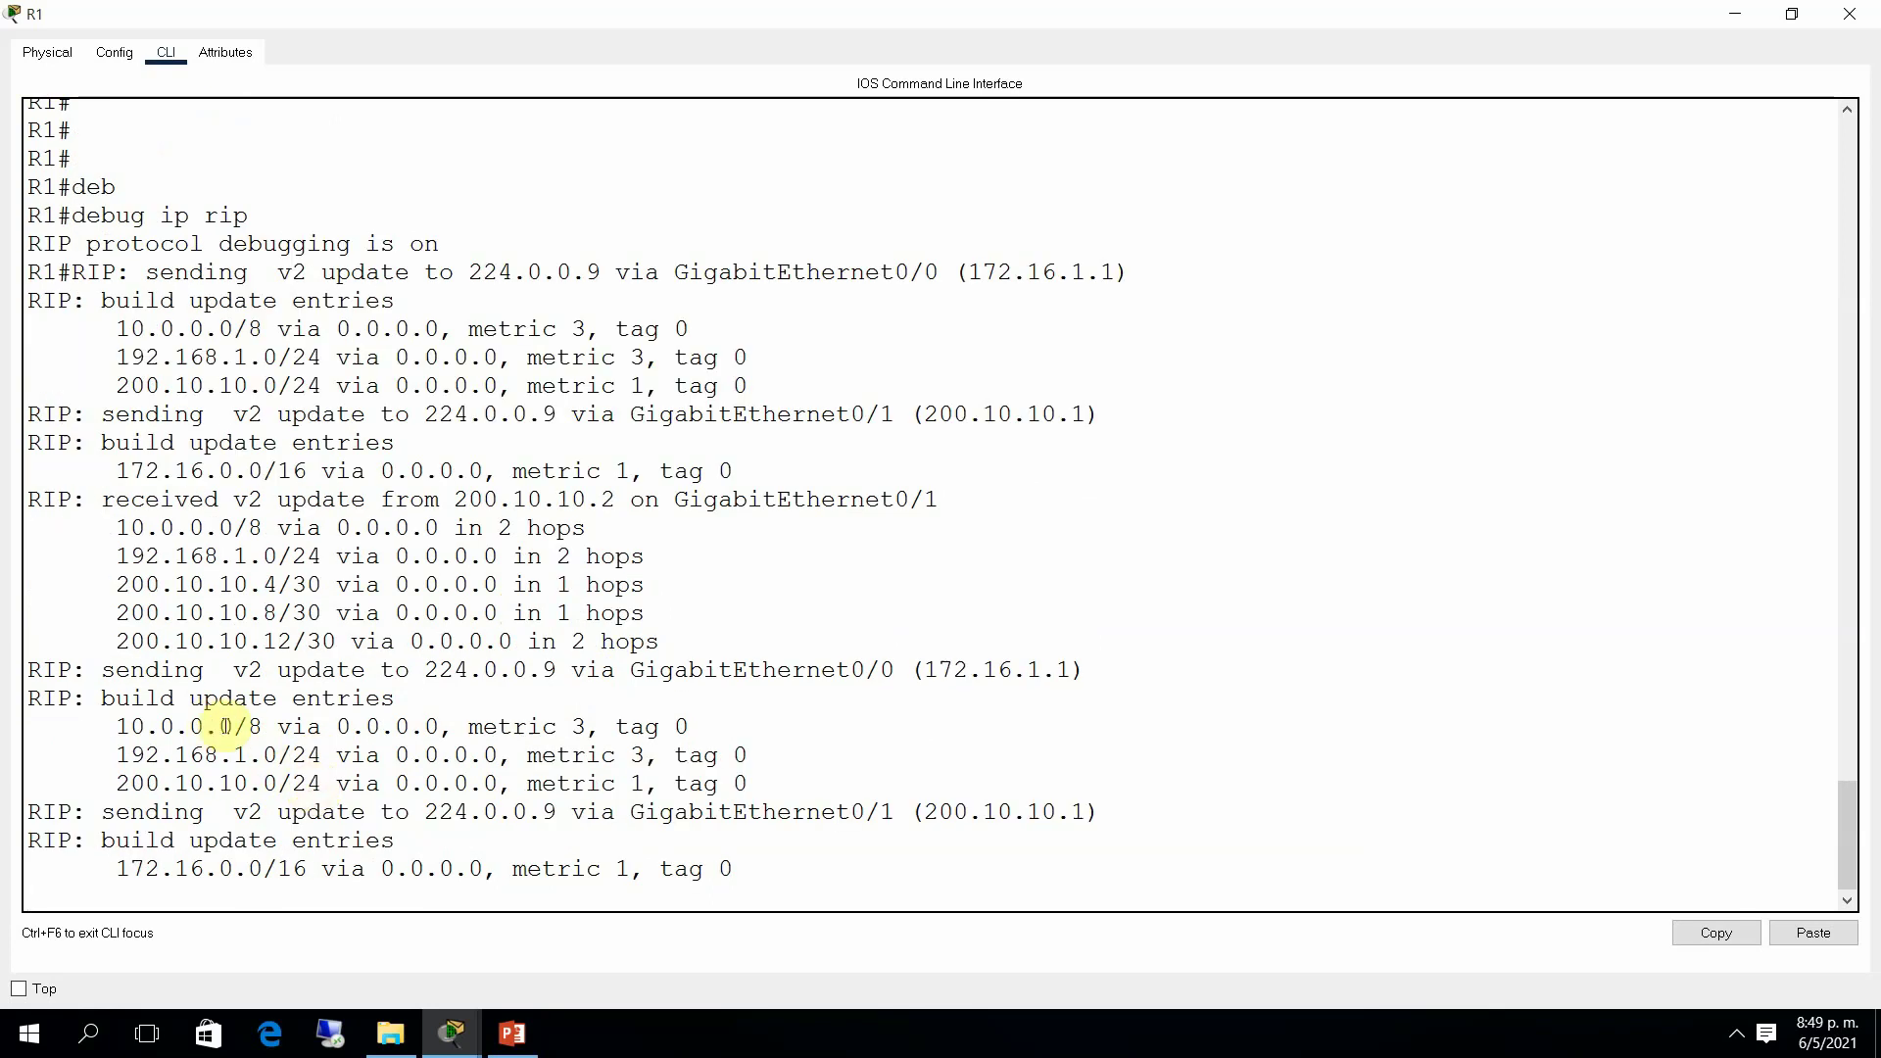
drag(263, 755, 327, 761)
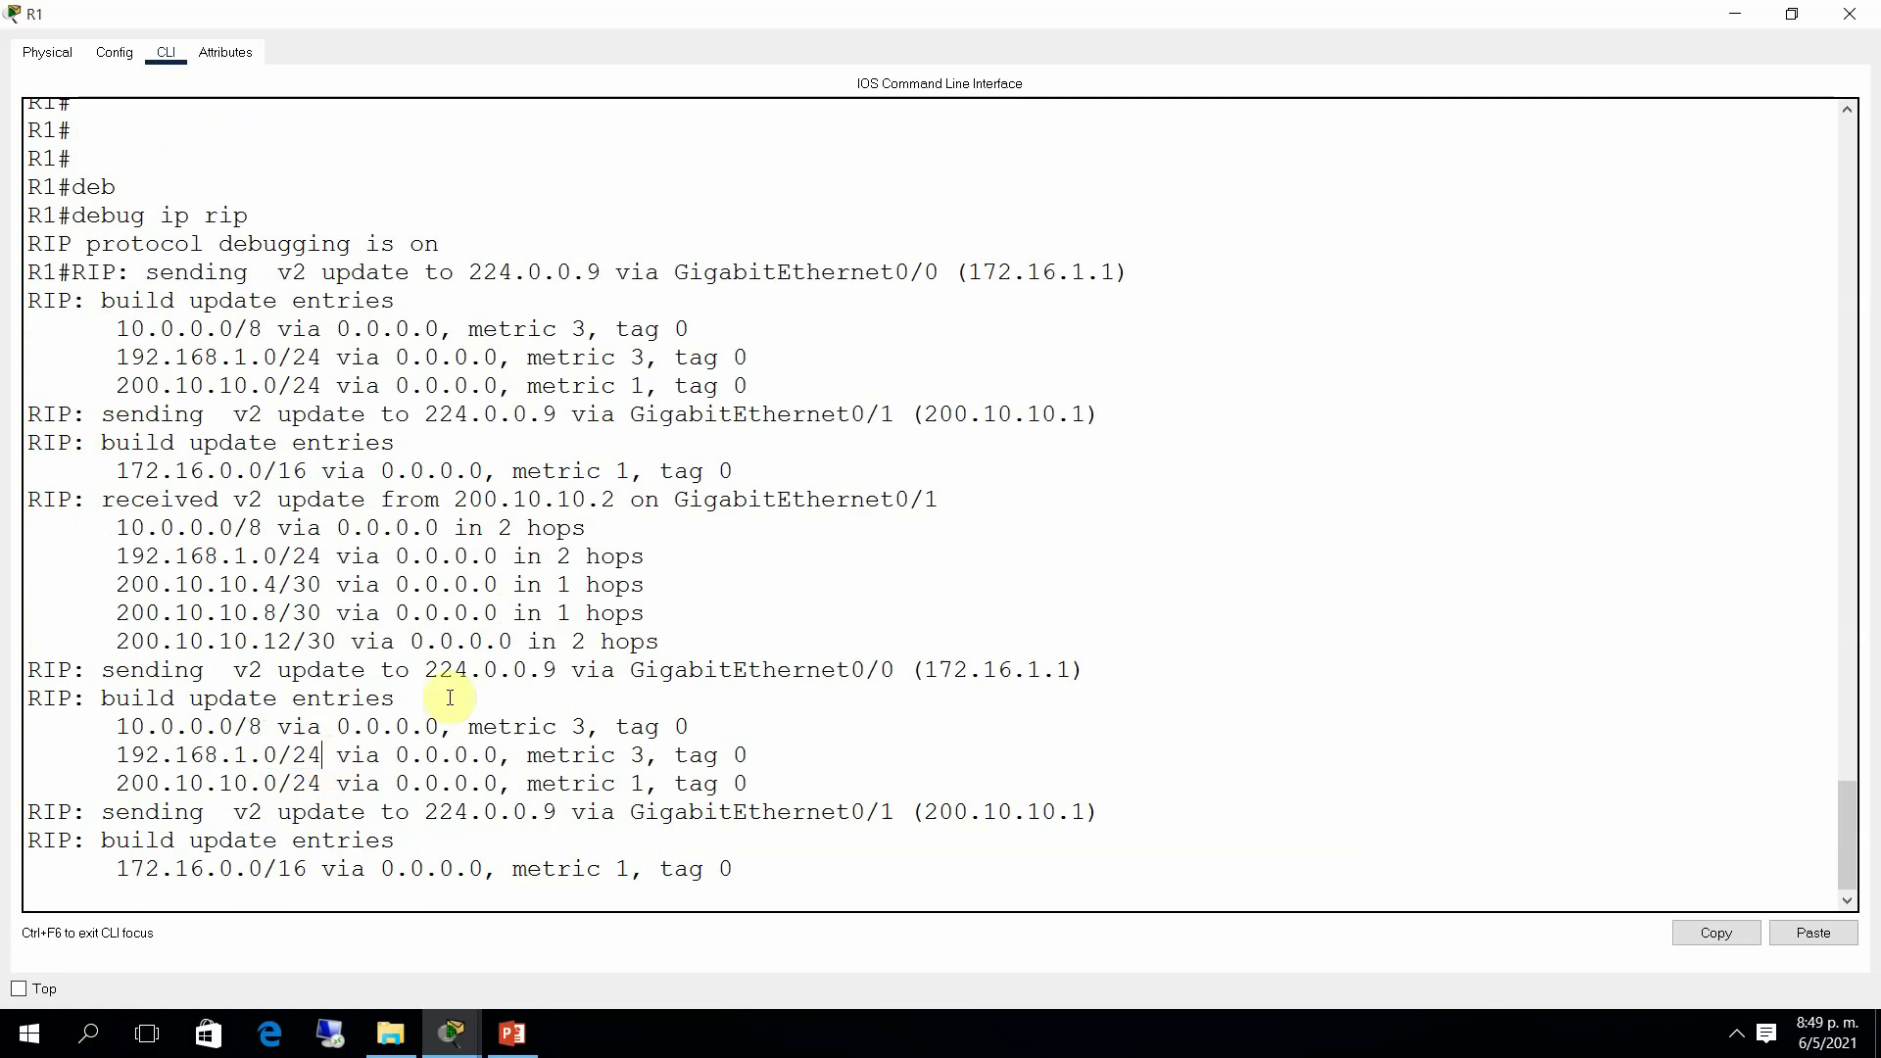
mouse_move(531, 755)
mouse_down()
mouse_move(722, 828)
mouse_move(602, 756)
mouse_up()
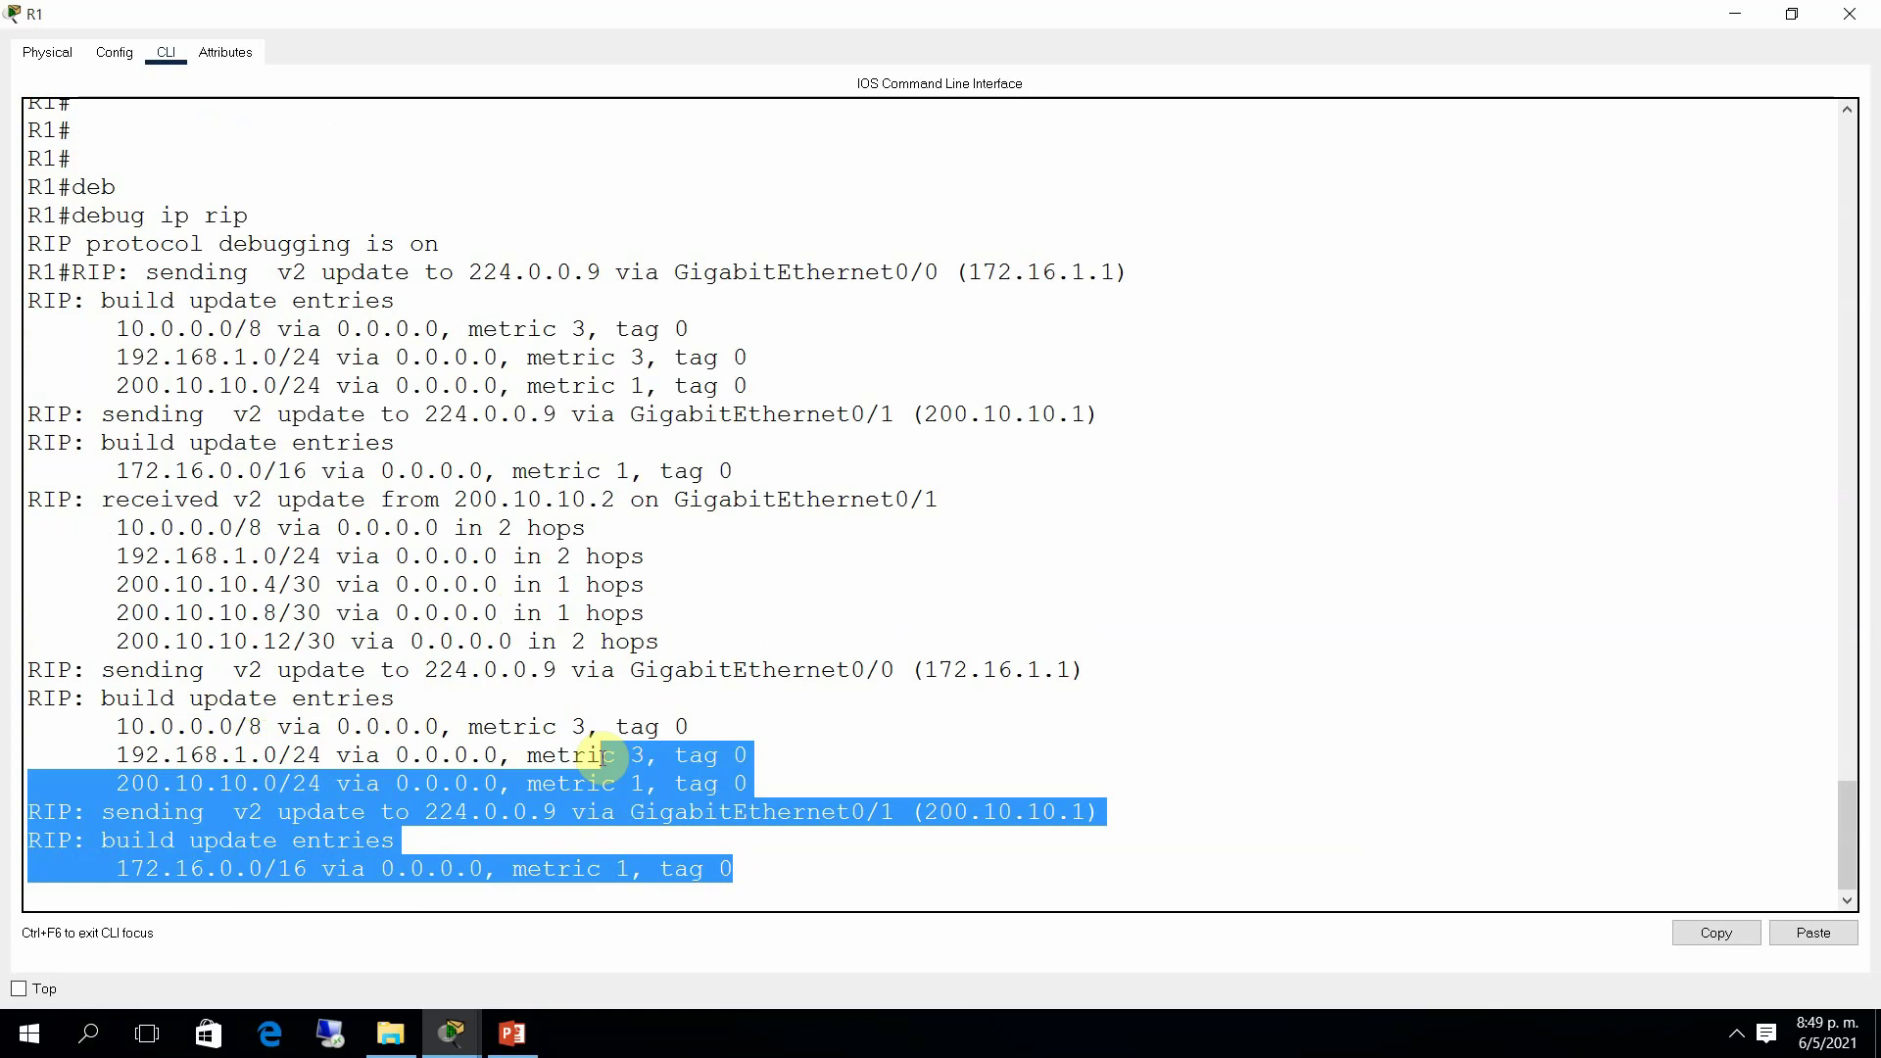
Step: Turn off all debugging on R1 with undebug all
key(Return)
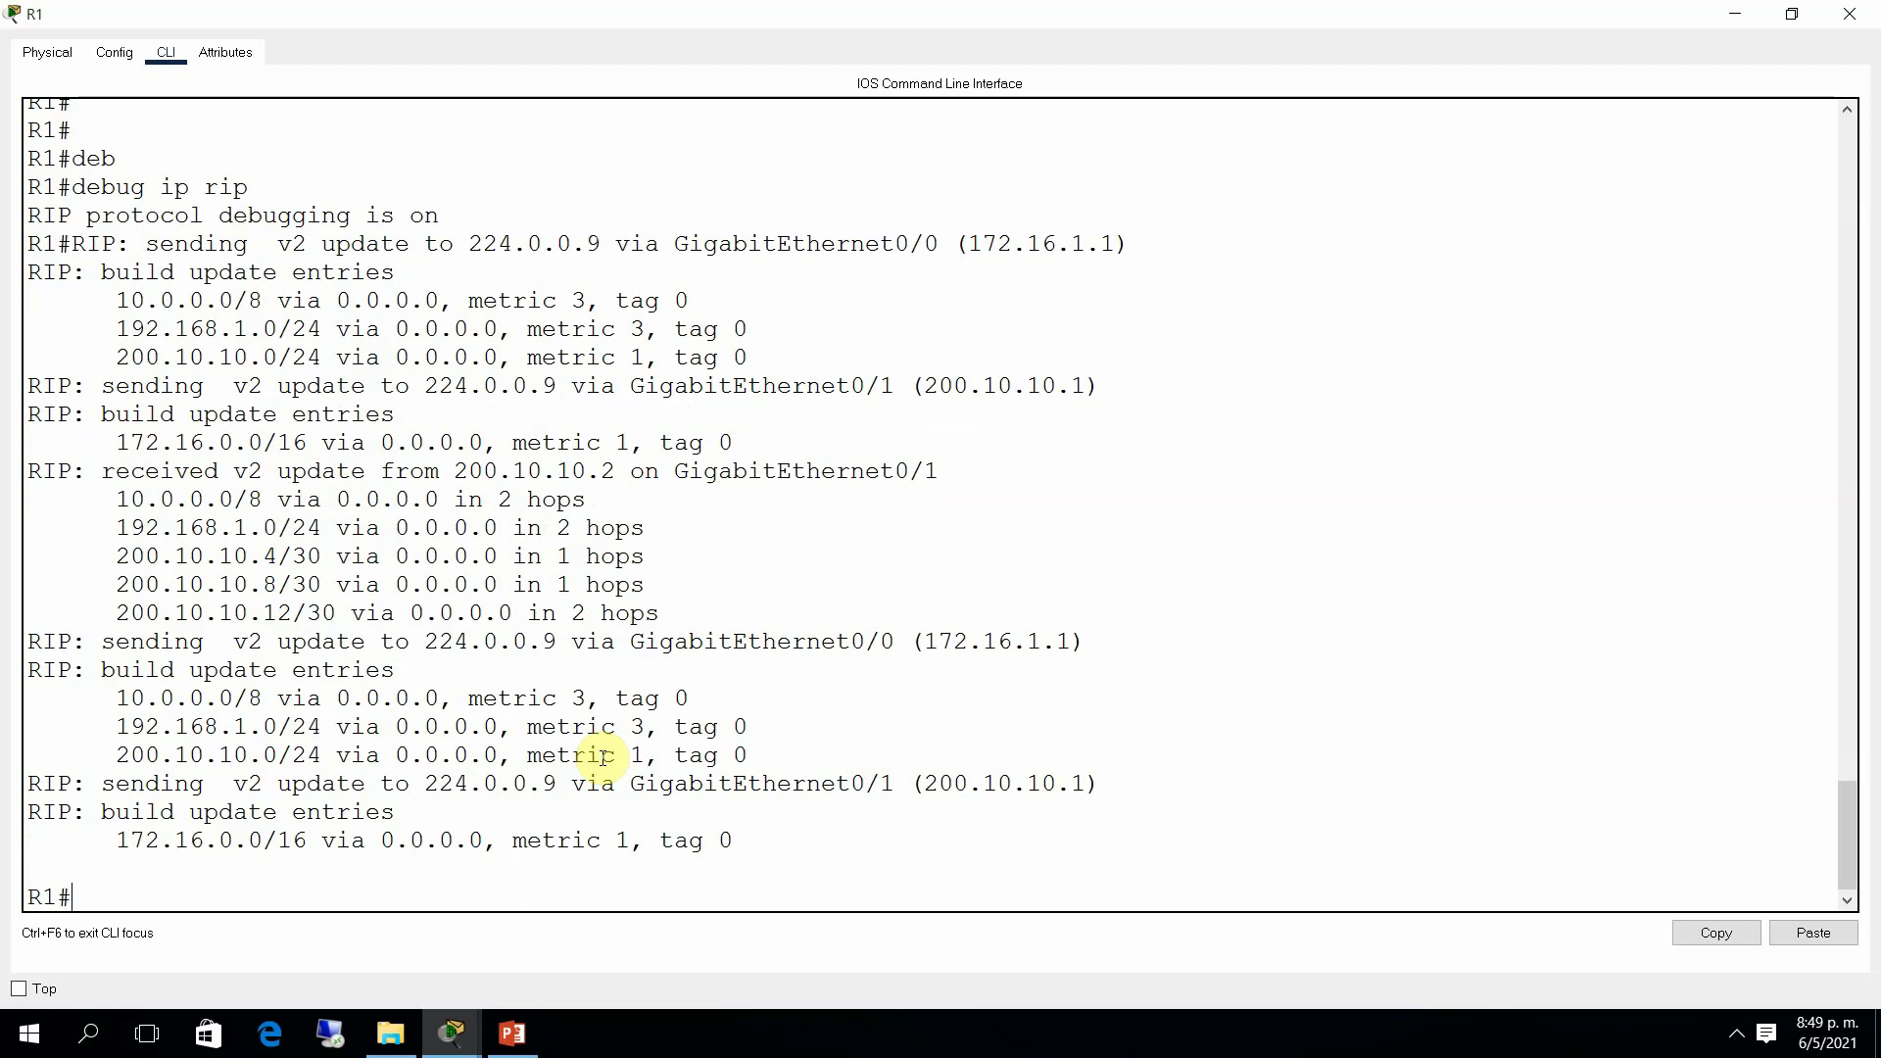
text(un)
key(Tab)
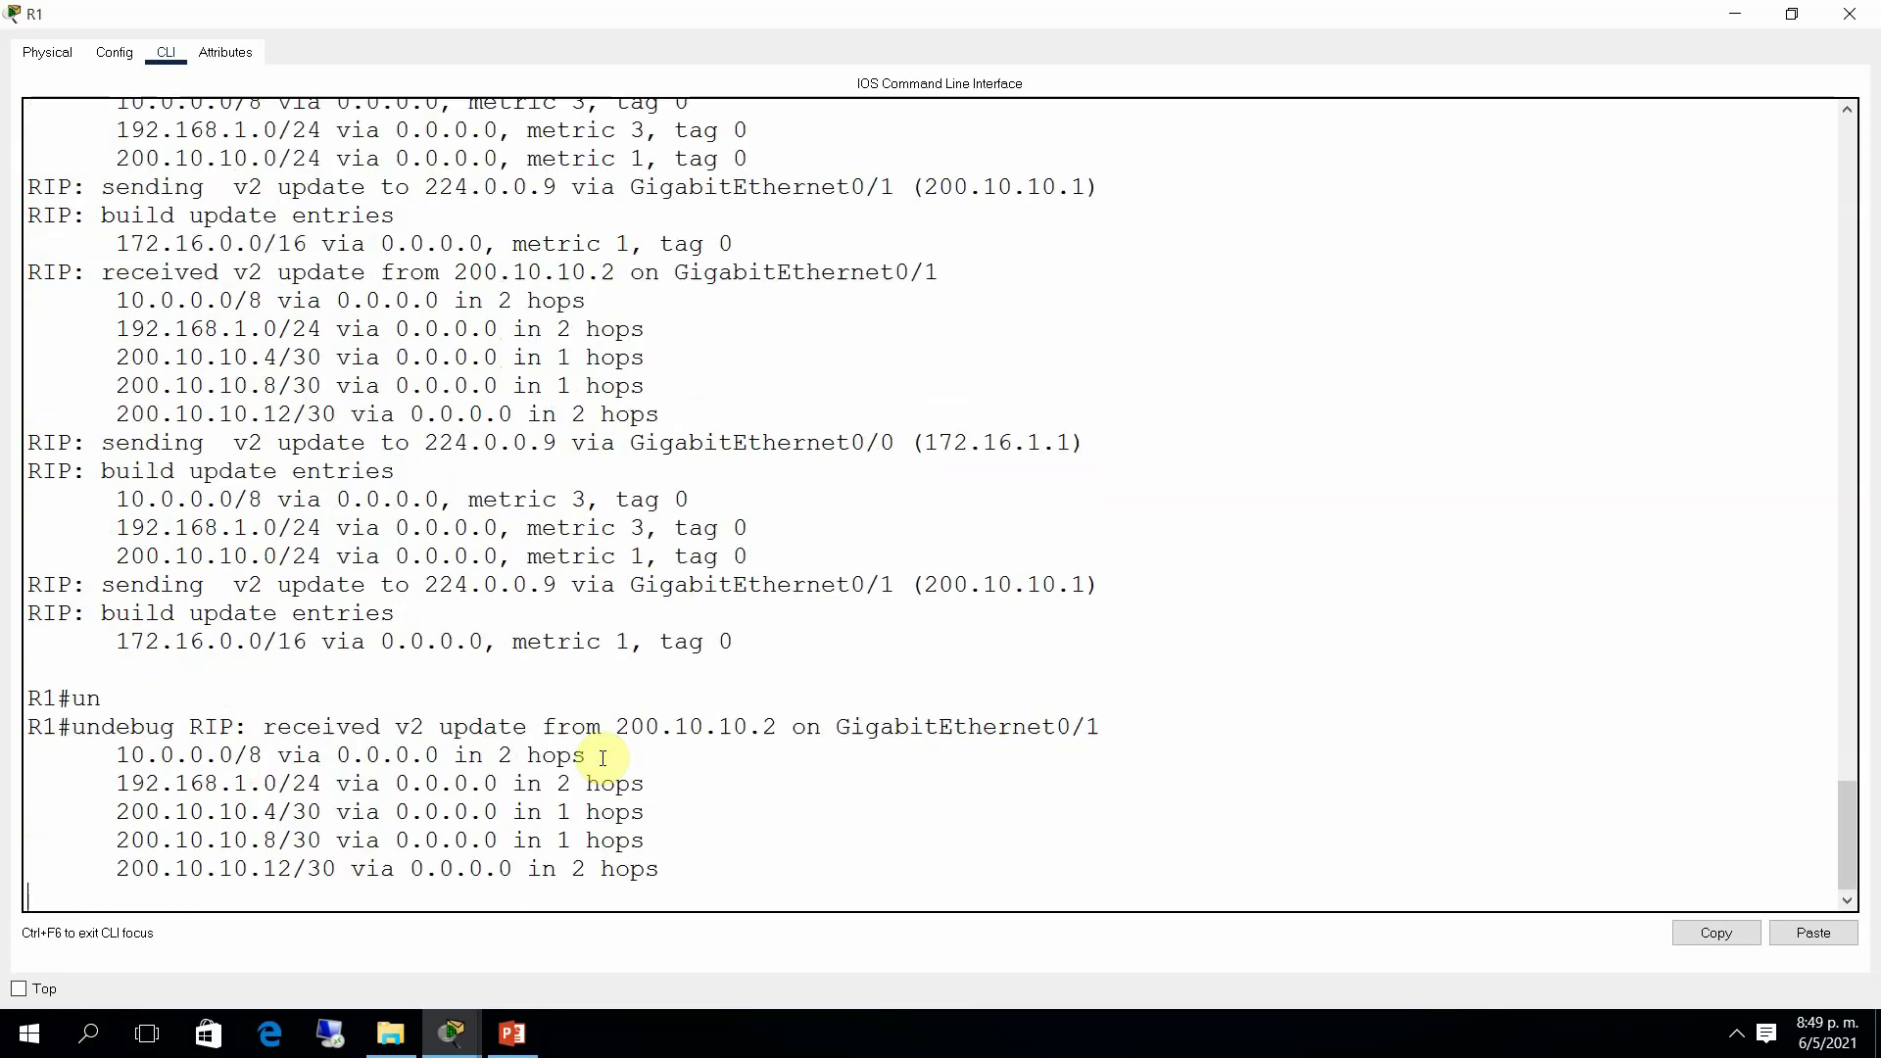
text(all)
key(Return)
key(Return)
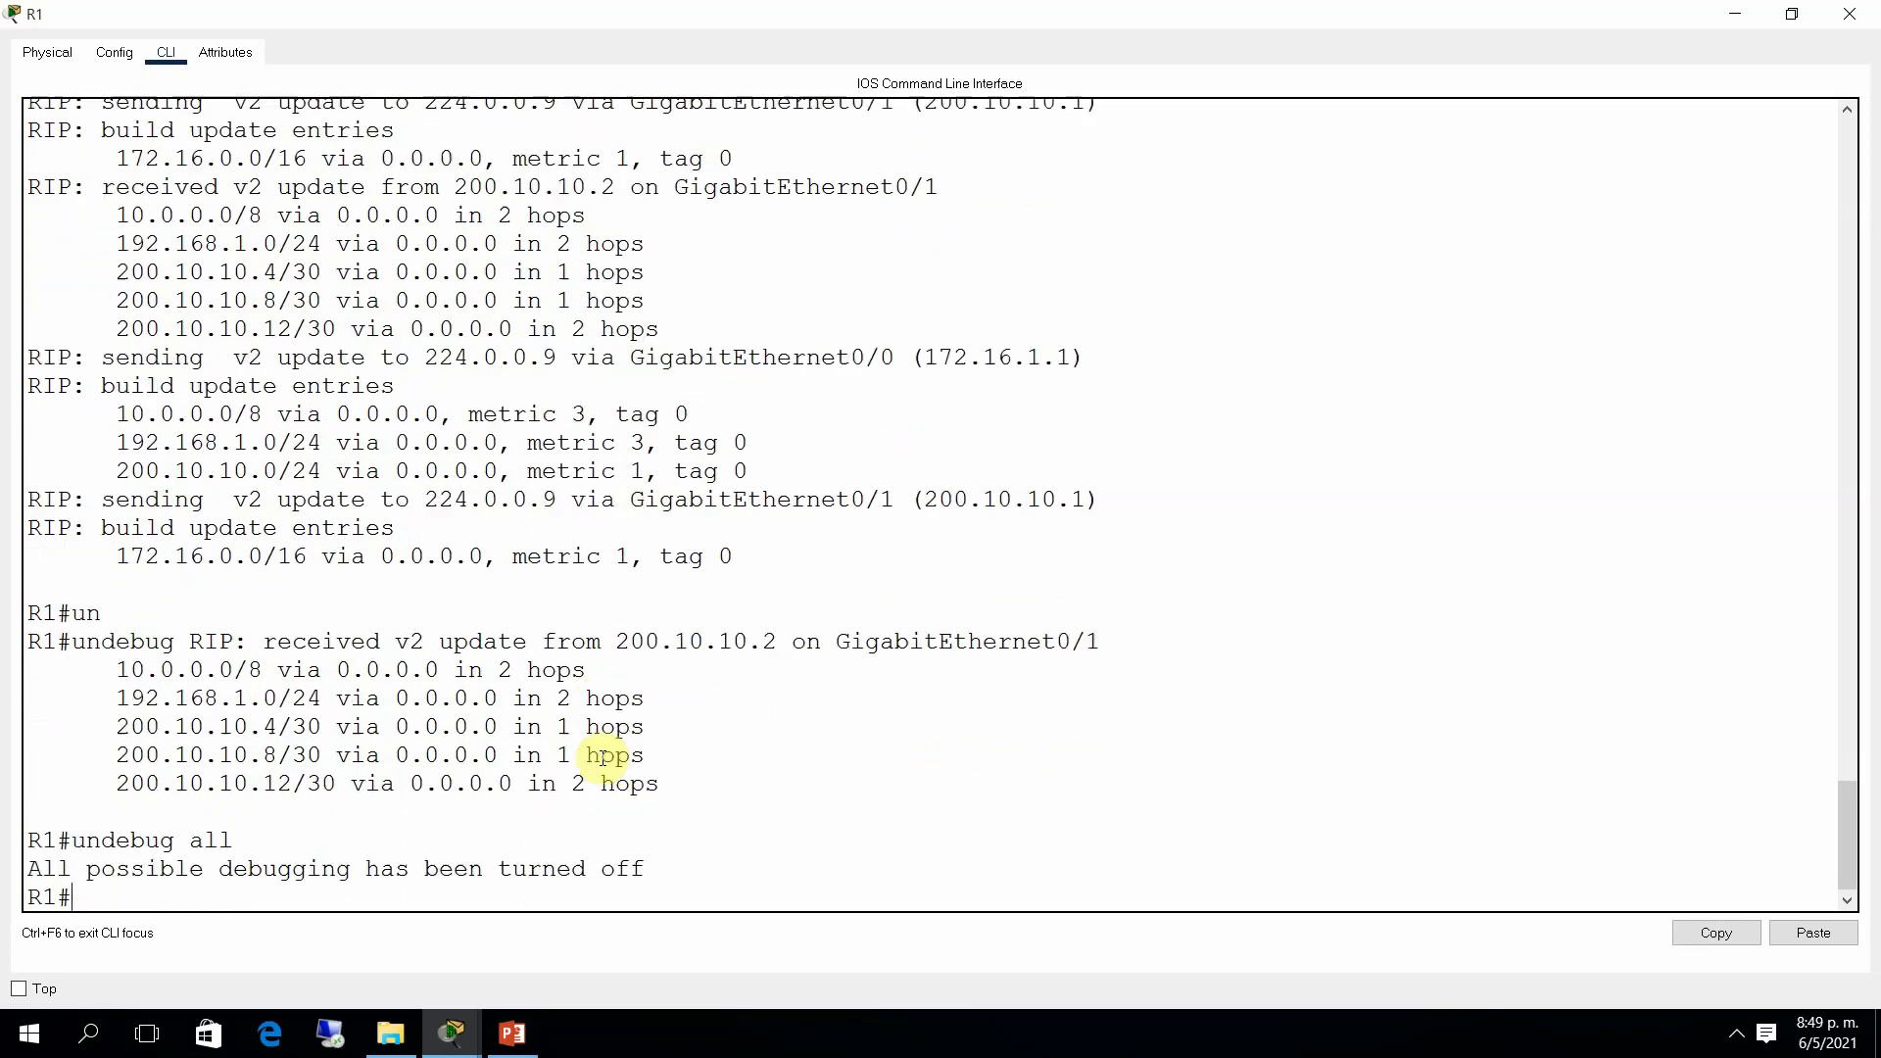
Step: Display R1's IP routing table, review it against the earlier RIP debug output, and close R1
text(sh ip rou)
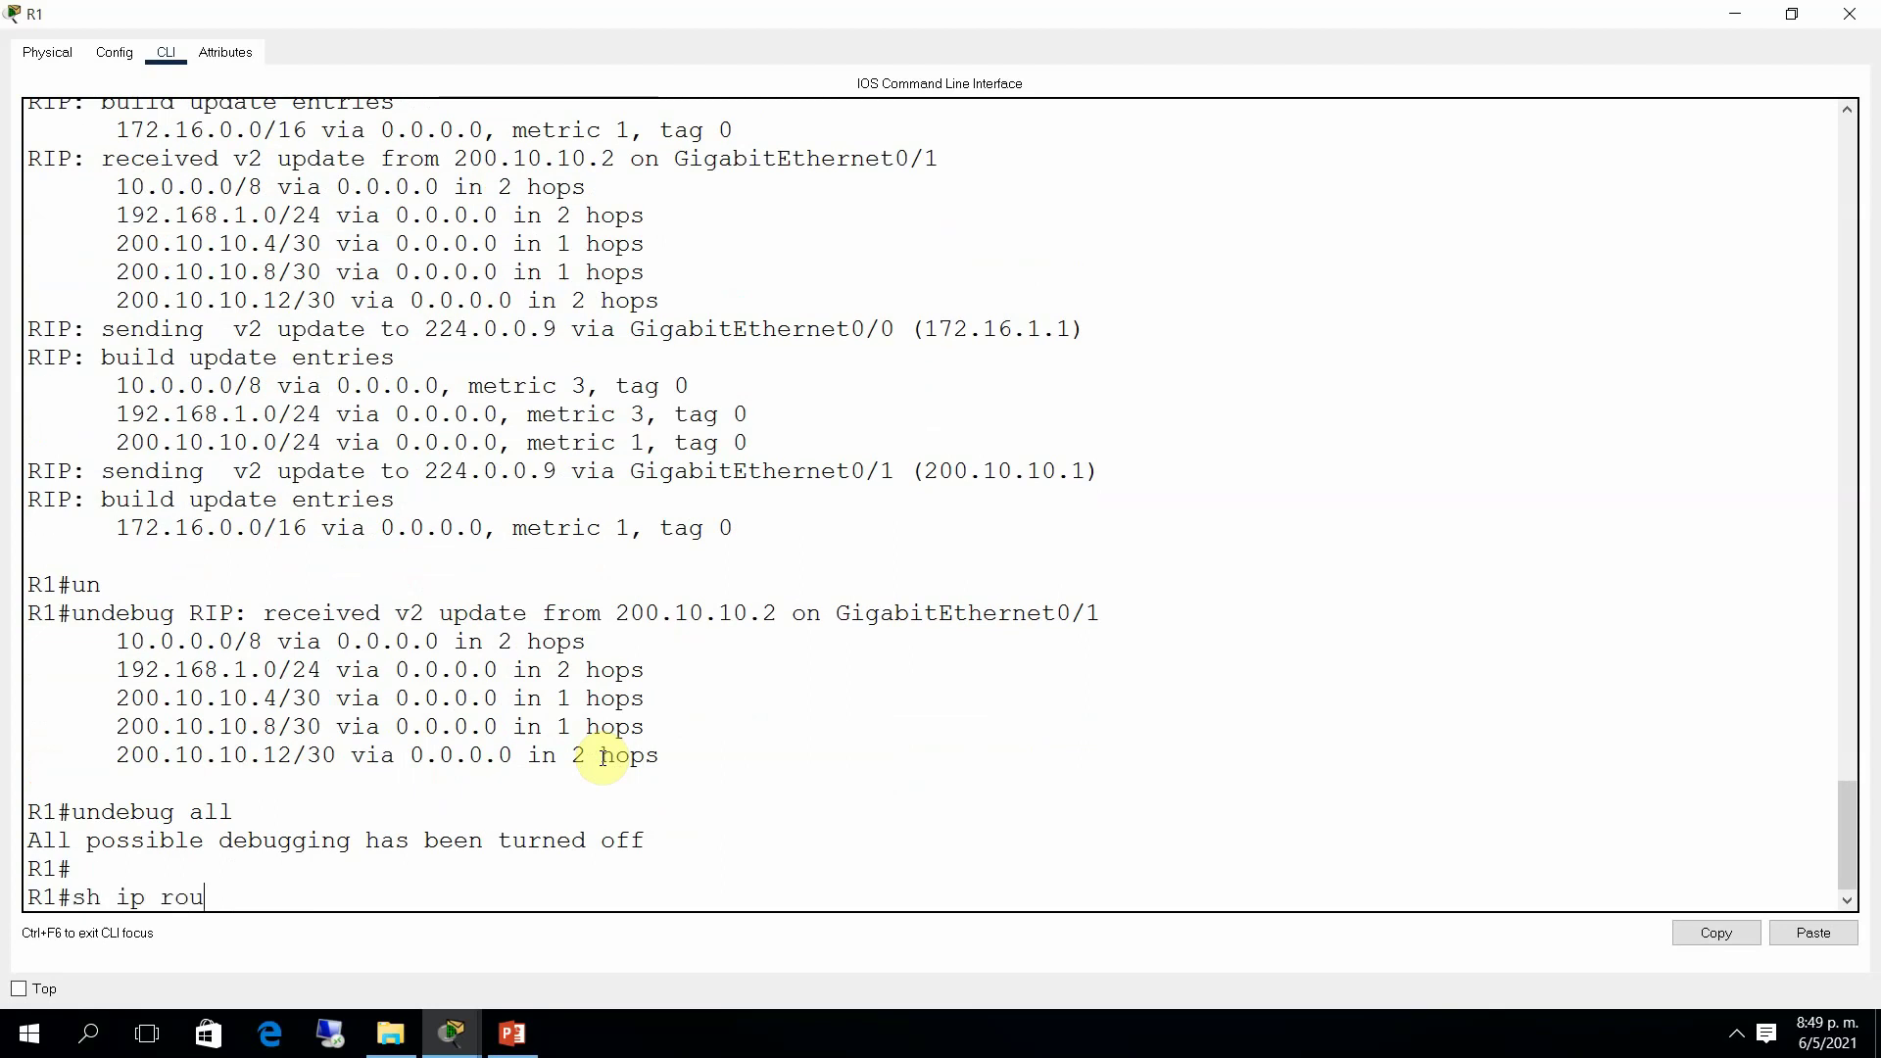
key(Tab)
key(Return)
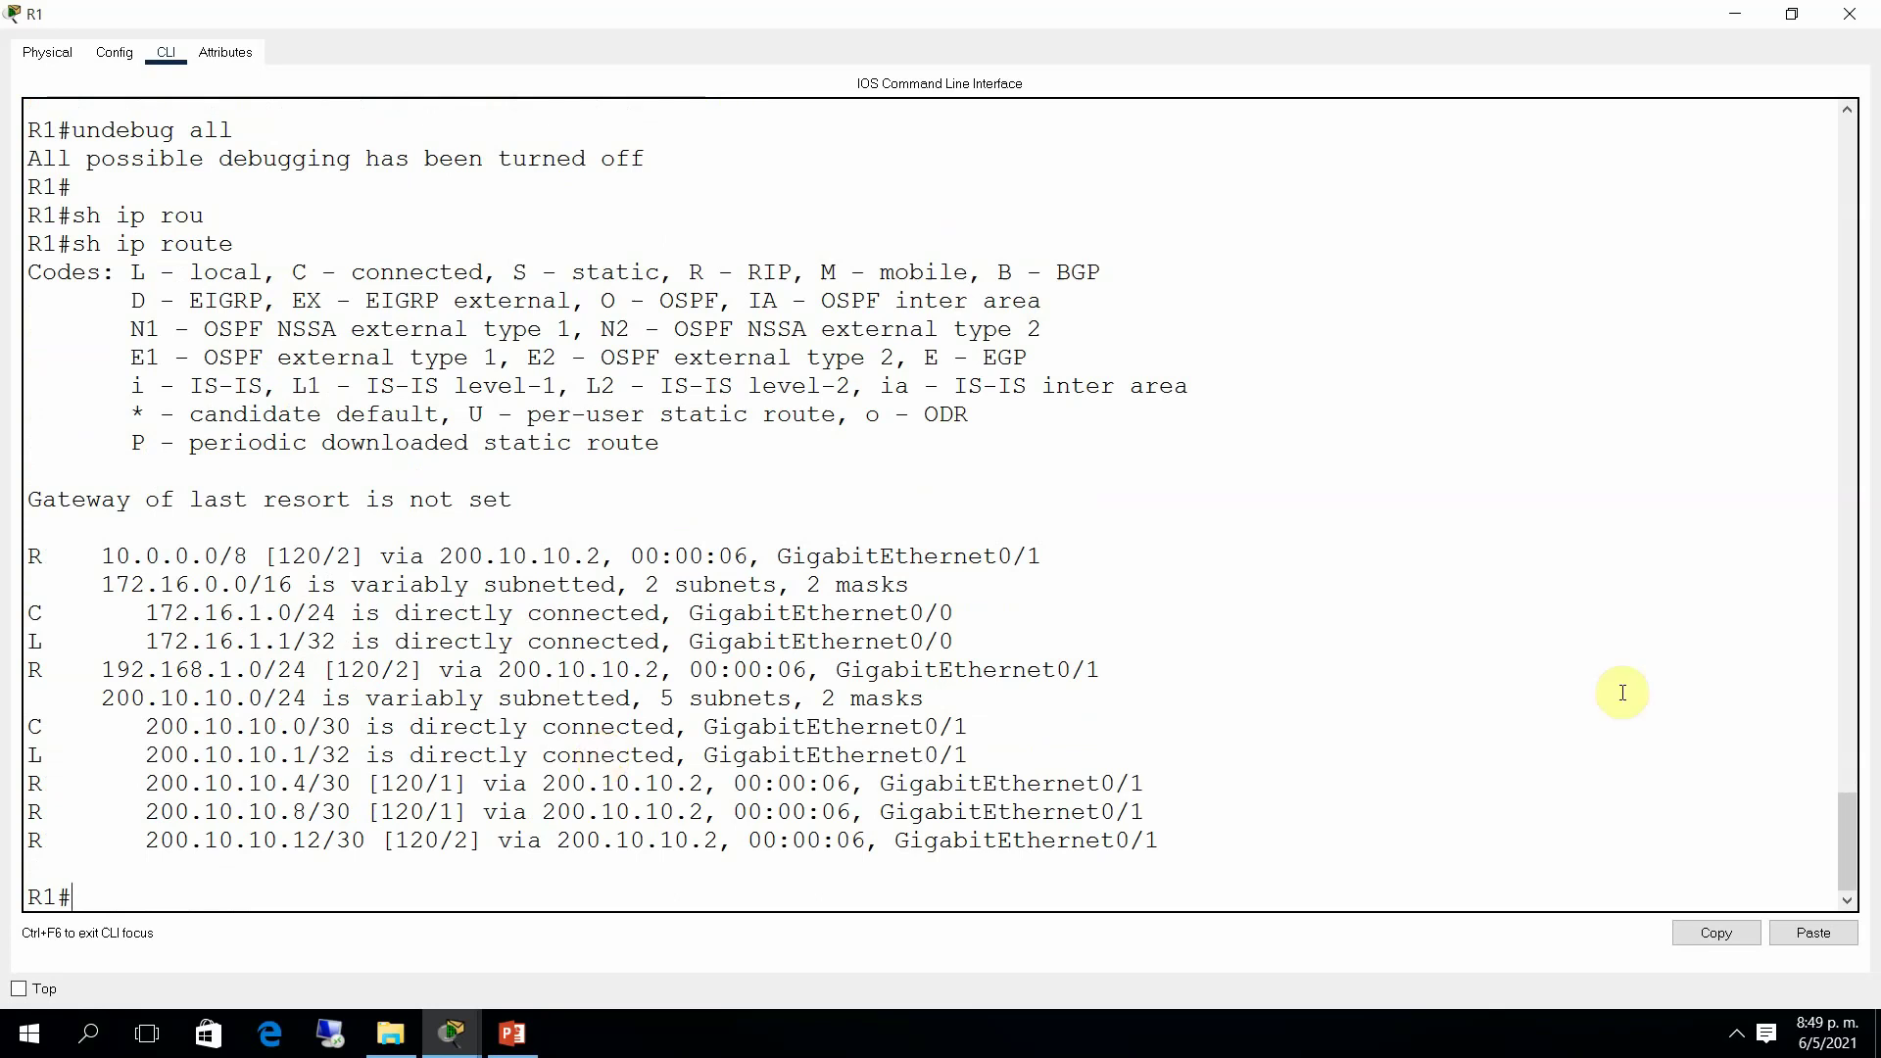
drag(1842, 799, 1827, 642)
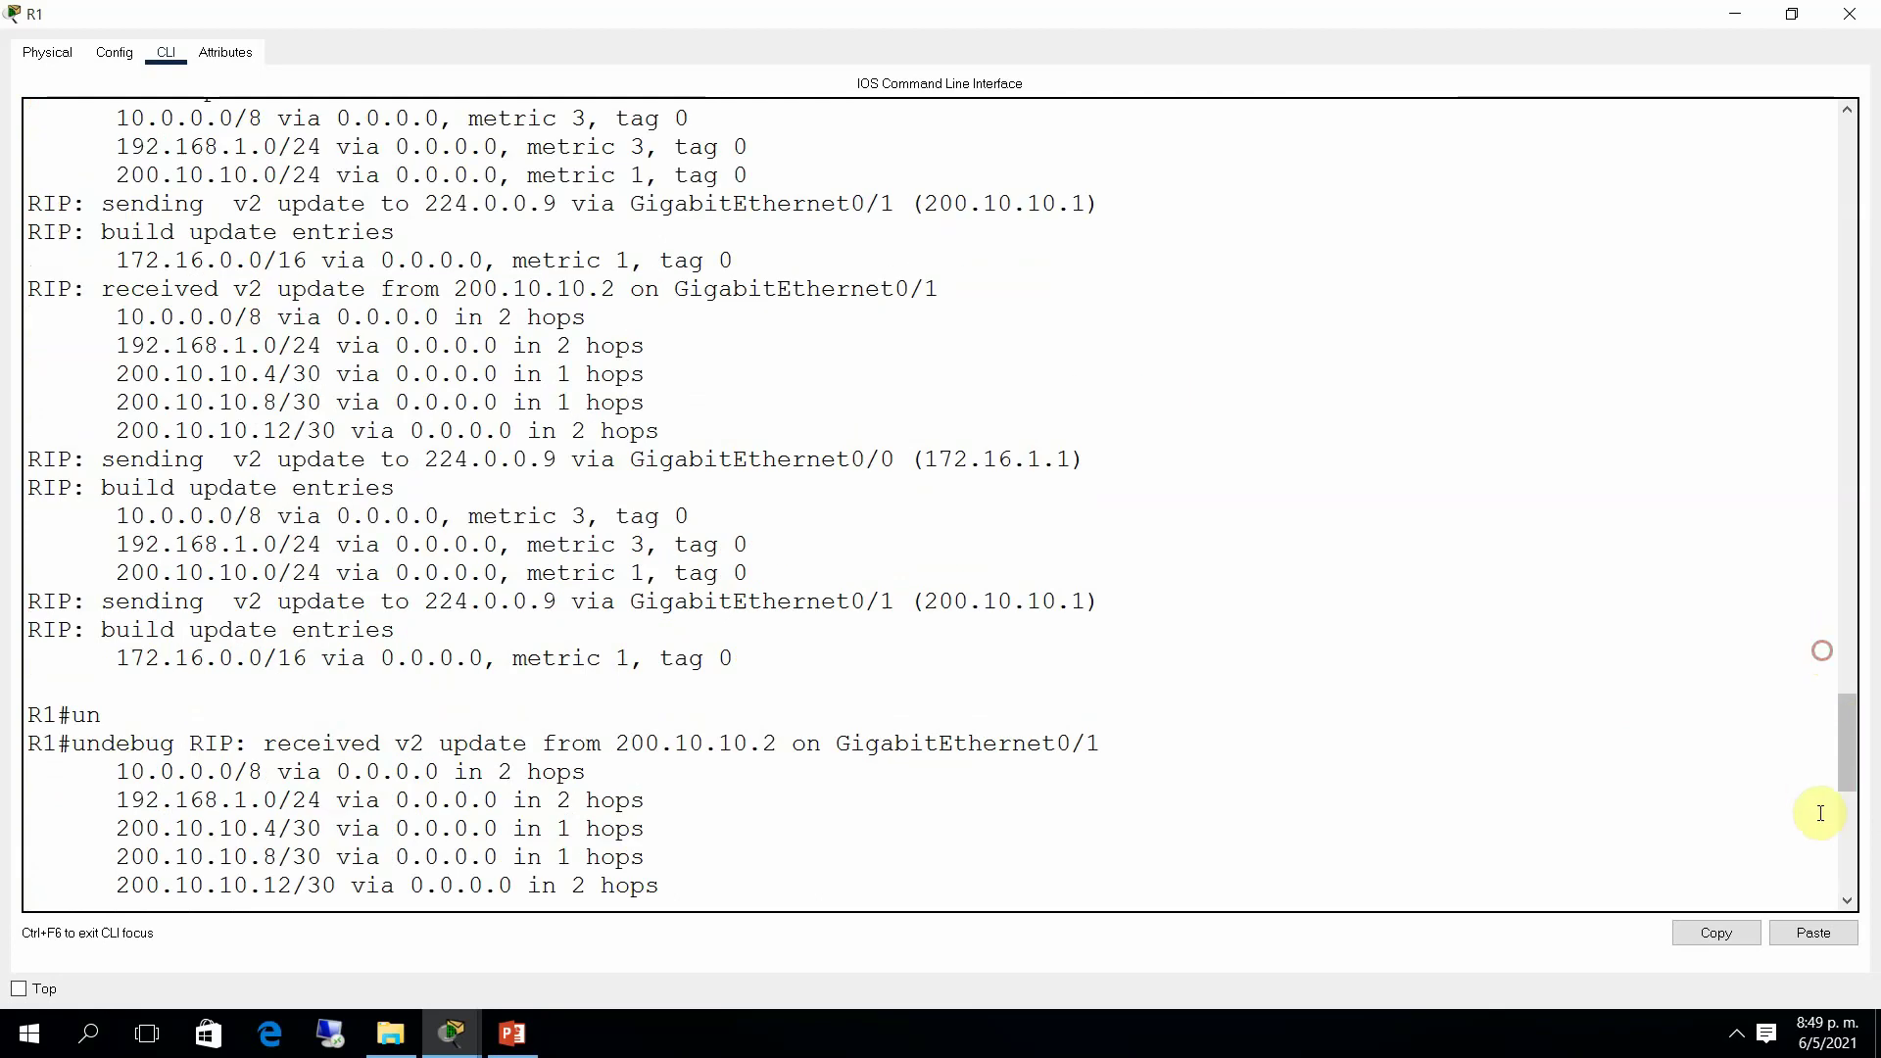
drag(1839, 768, 1837, 862)
click(1850, 14)
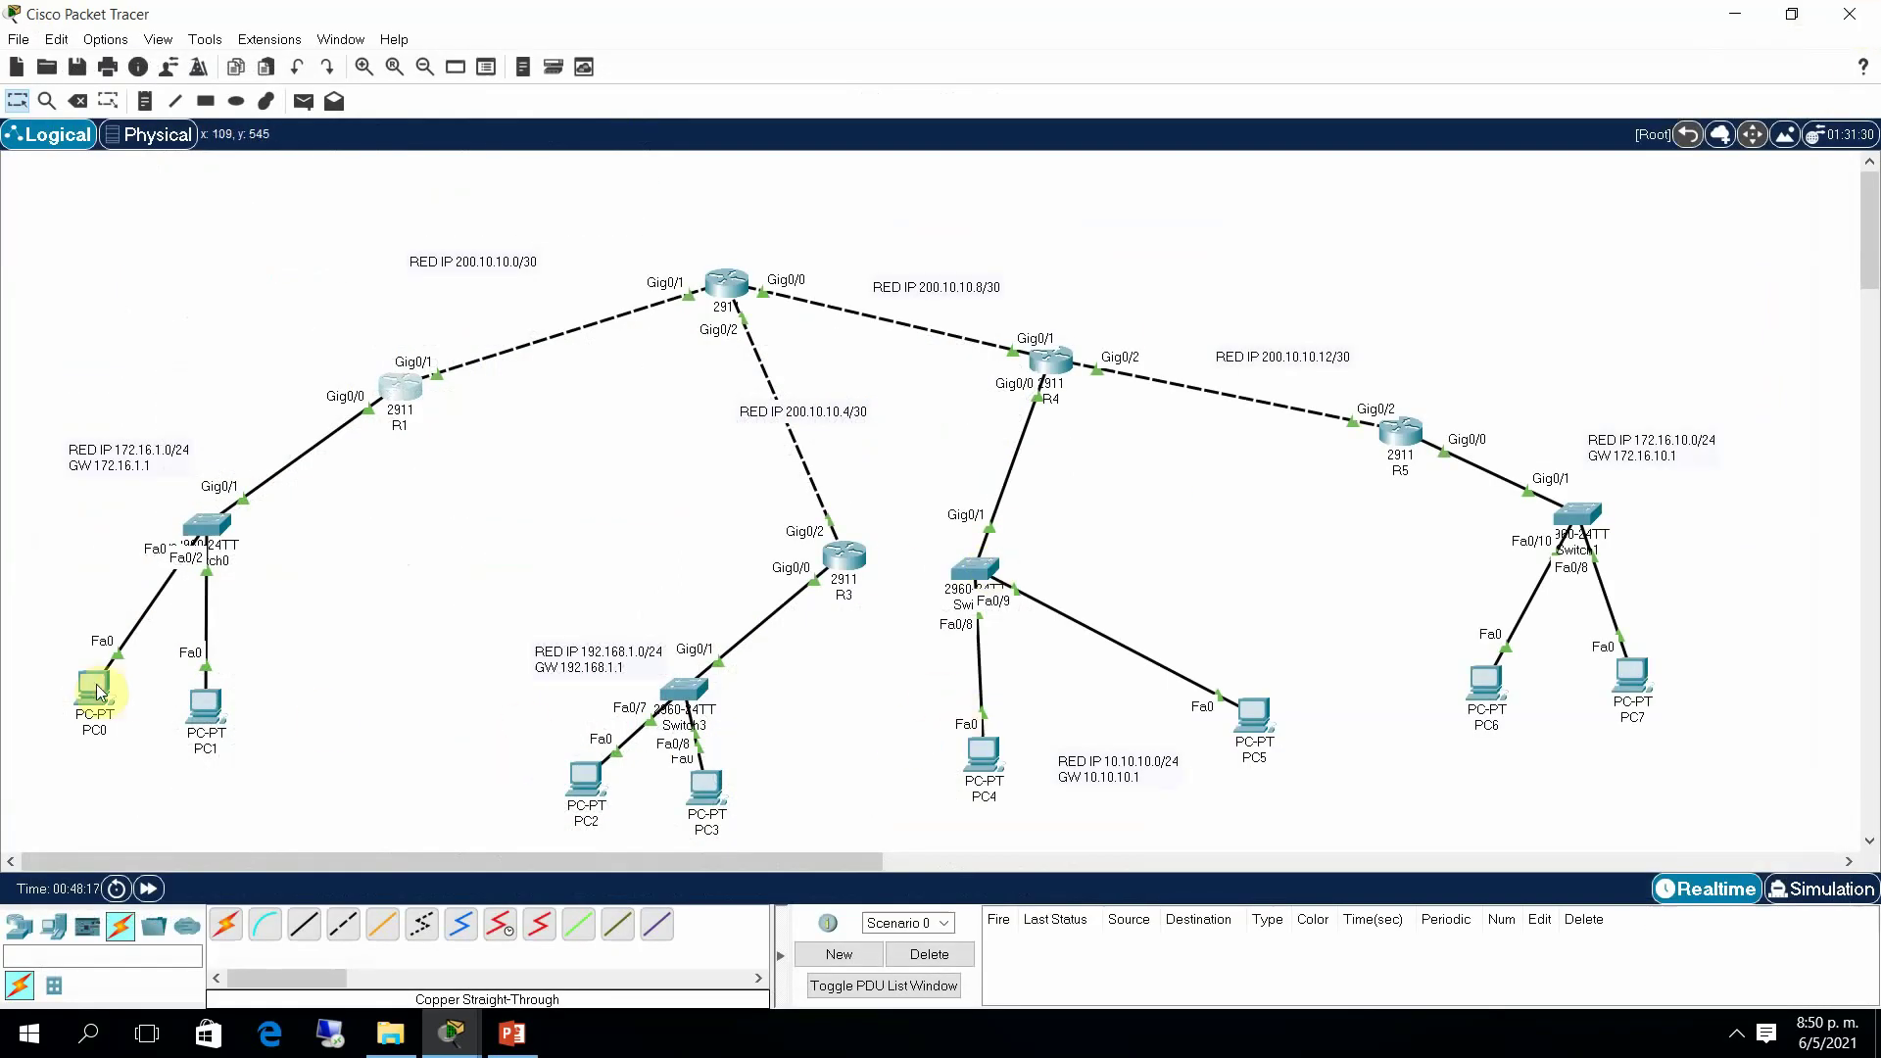
Step: Rerun tracert to 172.16.10.1 from PC0's command prompt, abort the trace partway, and close PC0
click(92, 684)
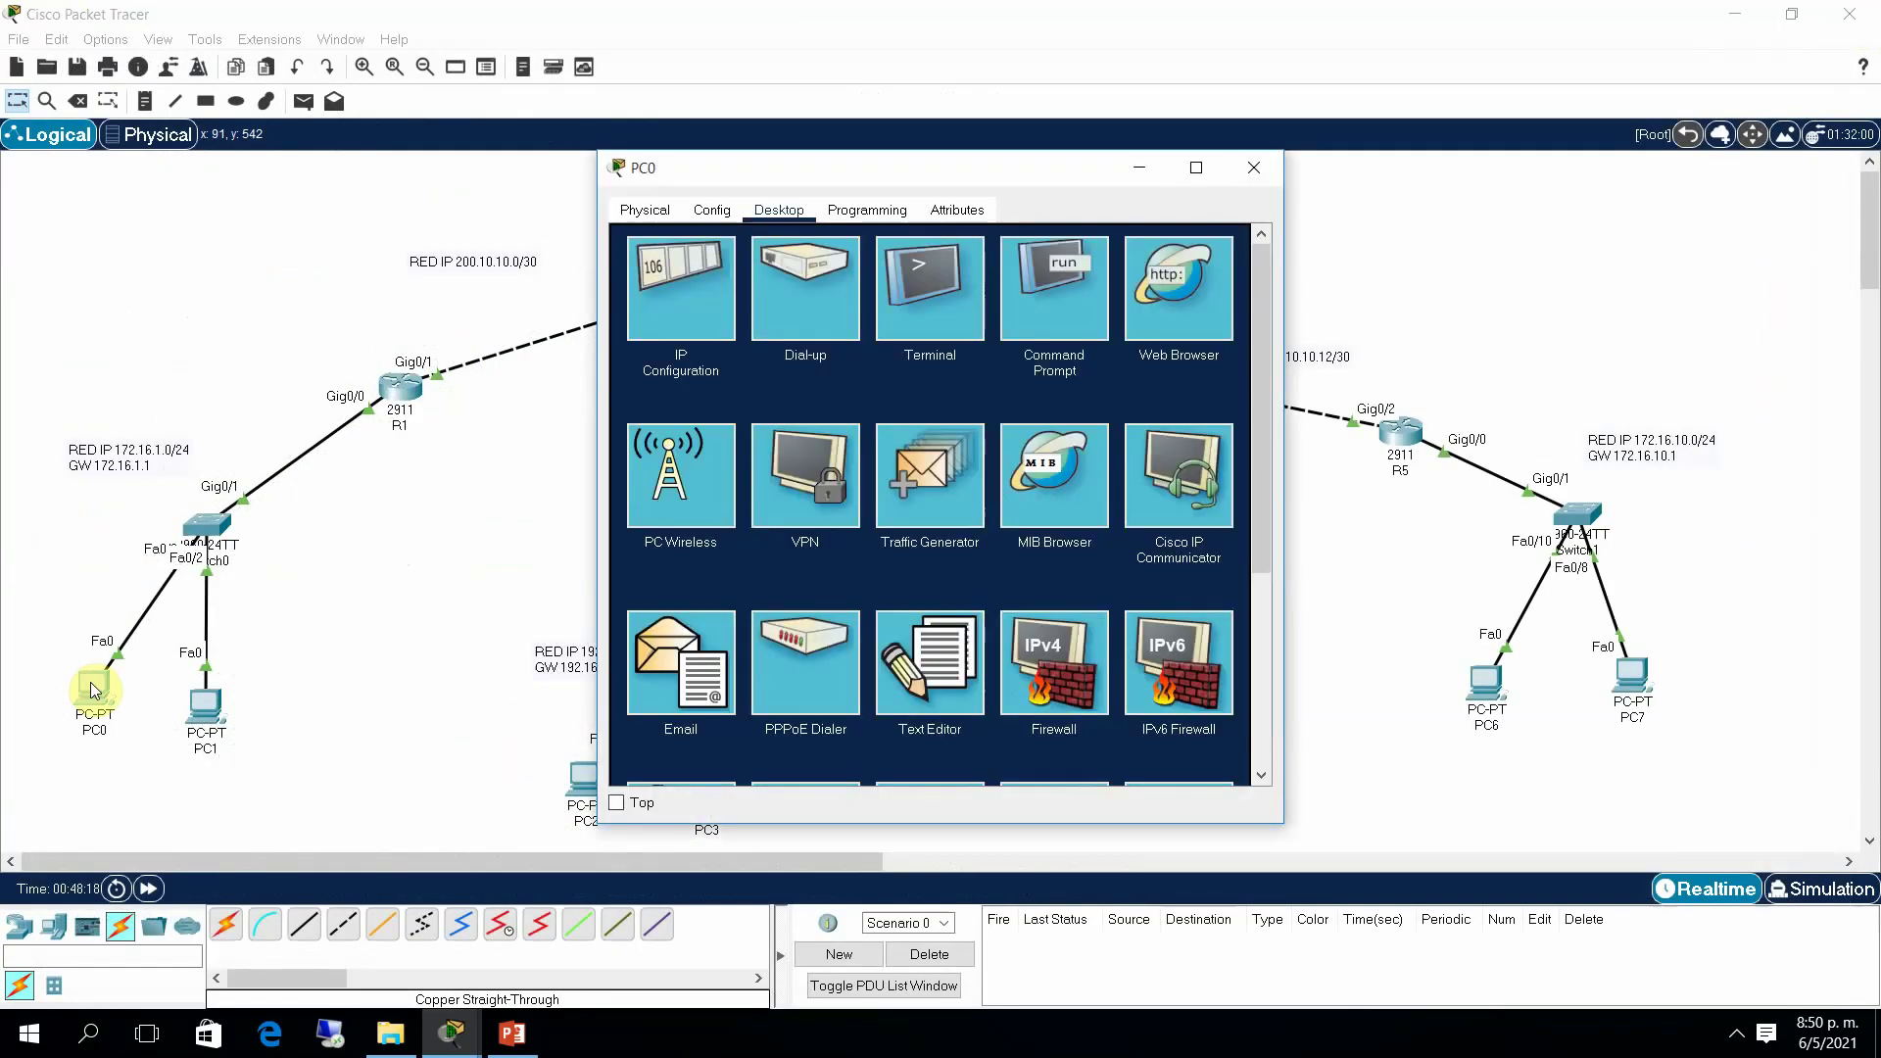
click(1046, 286)
click(1197, 169)
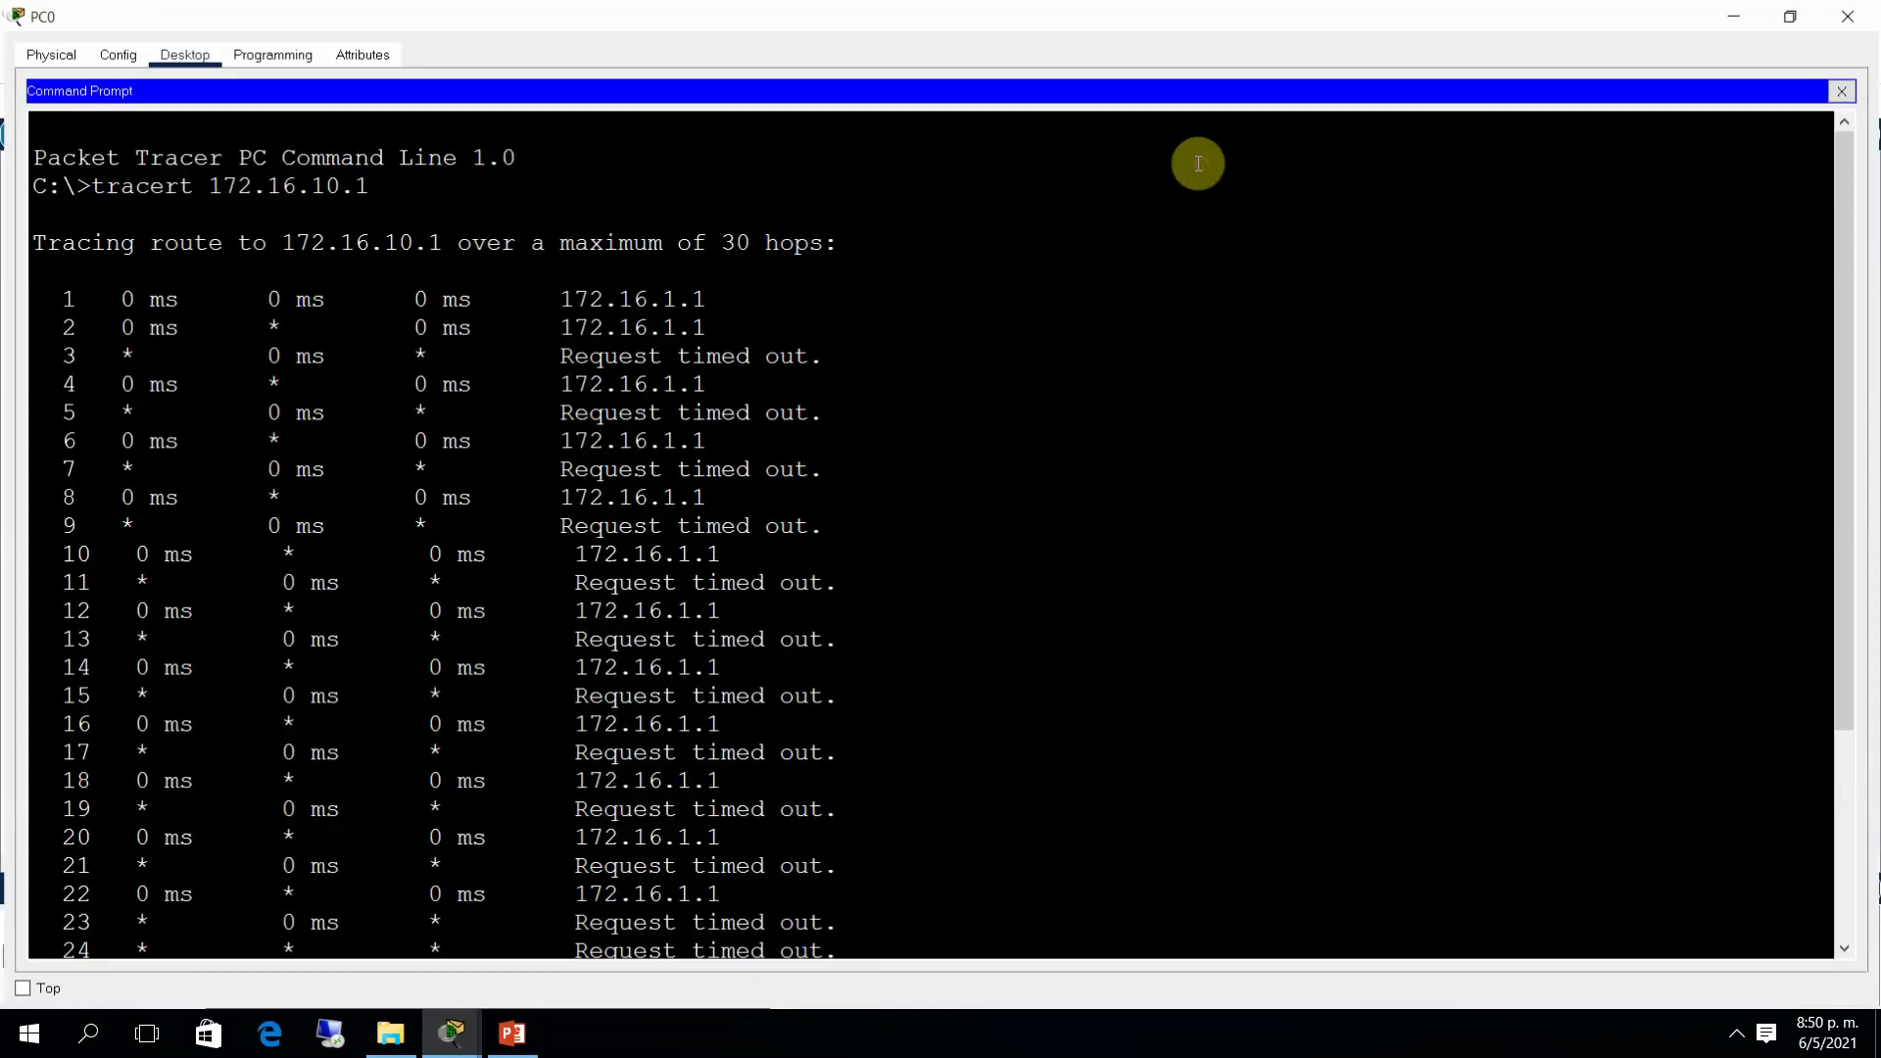
drag(1852, 650, 1848, 849)
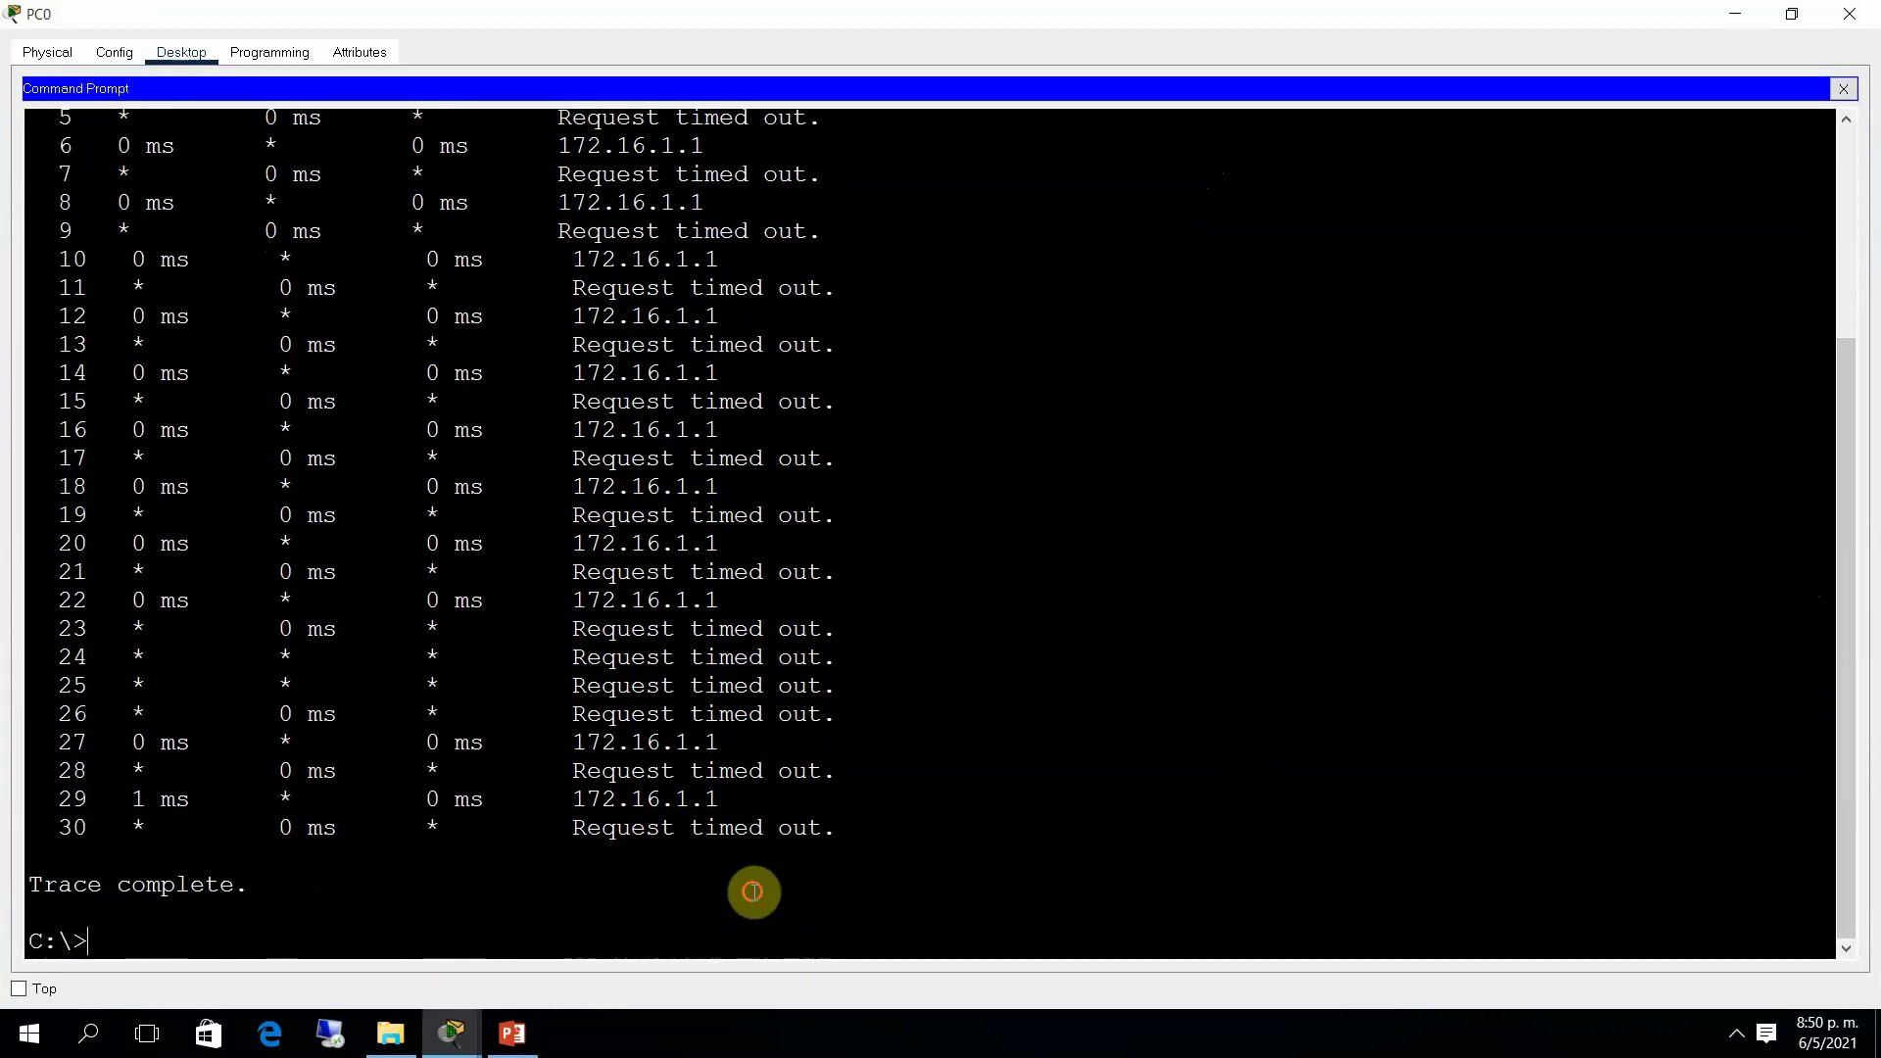
key(Up)
key(Return)
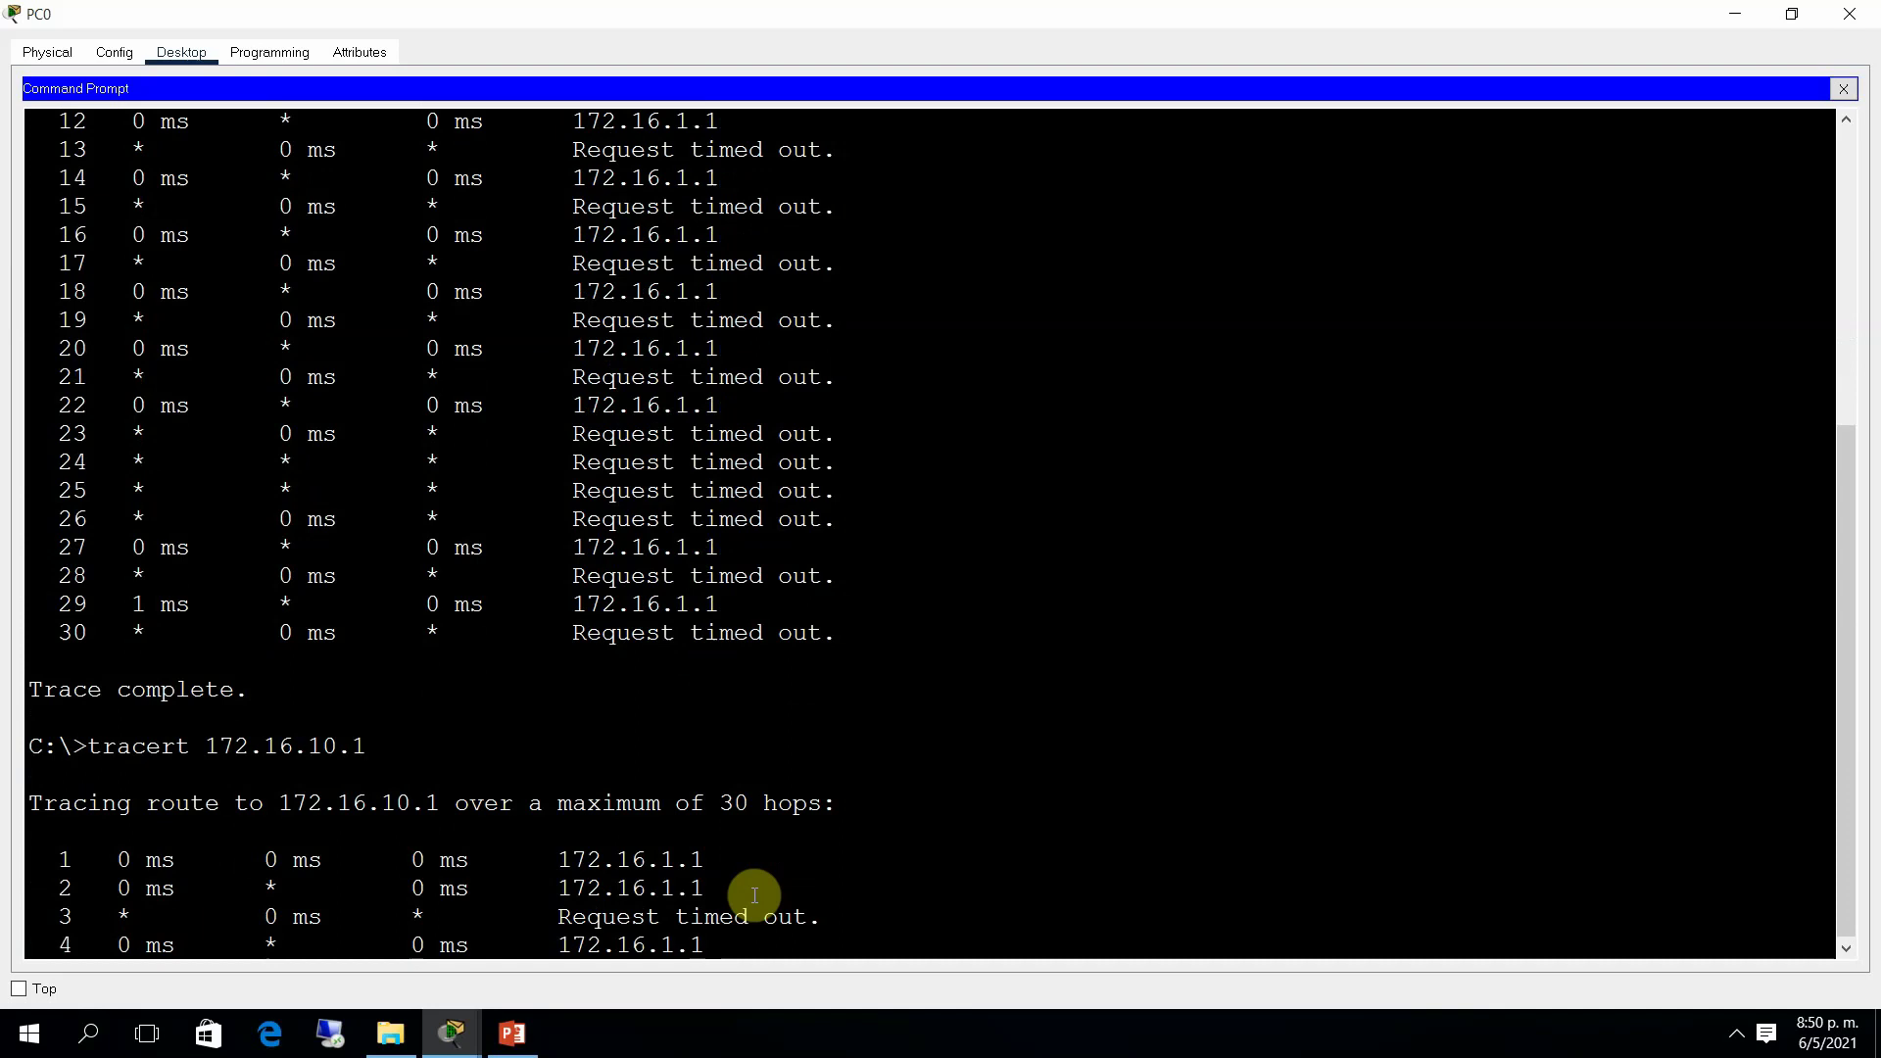
key(ctrl+c)
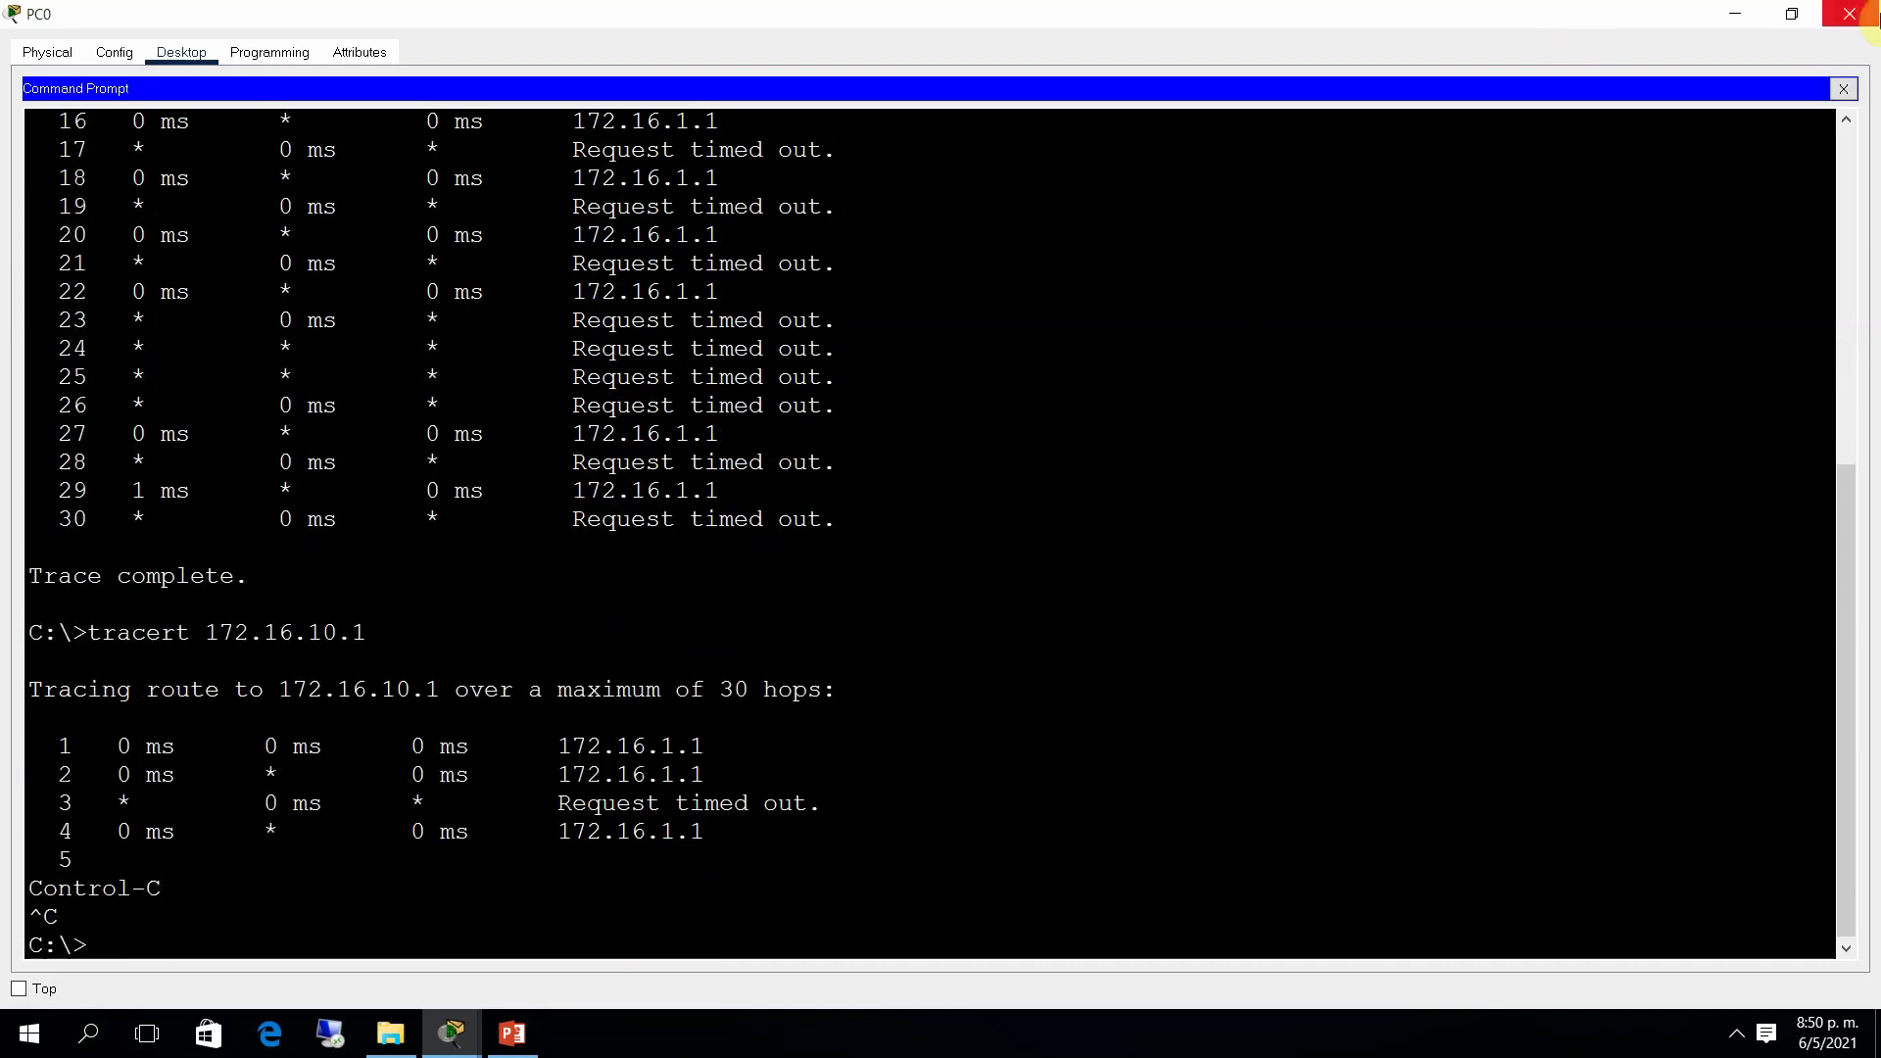
click(1850, 14)
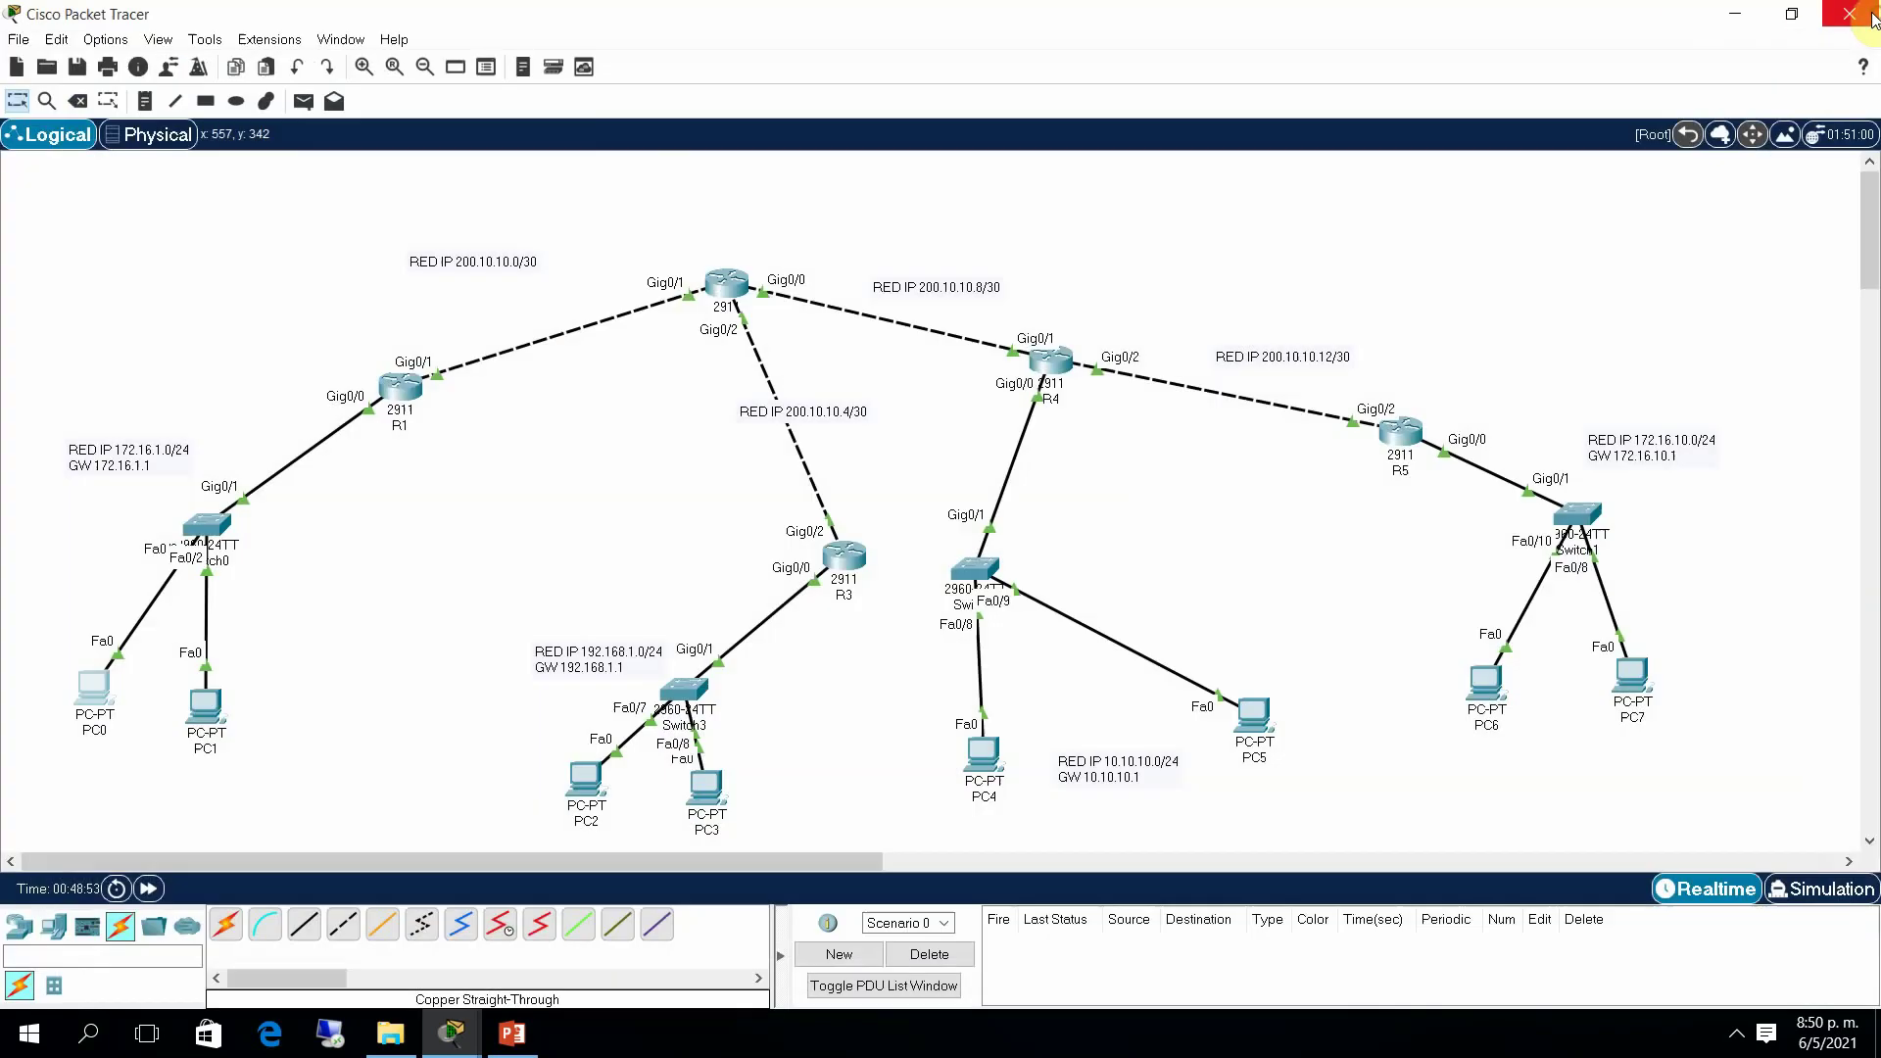
Step: Disable RIP automatic summarization on R1 with no auto-summary, return to privileged mode, and close the router
click(402, 390)
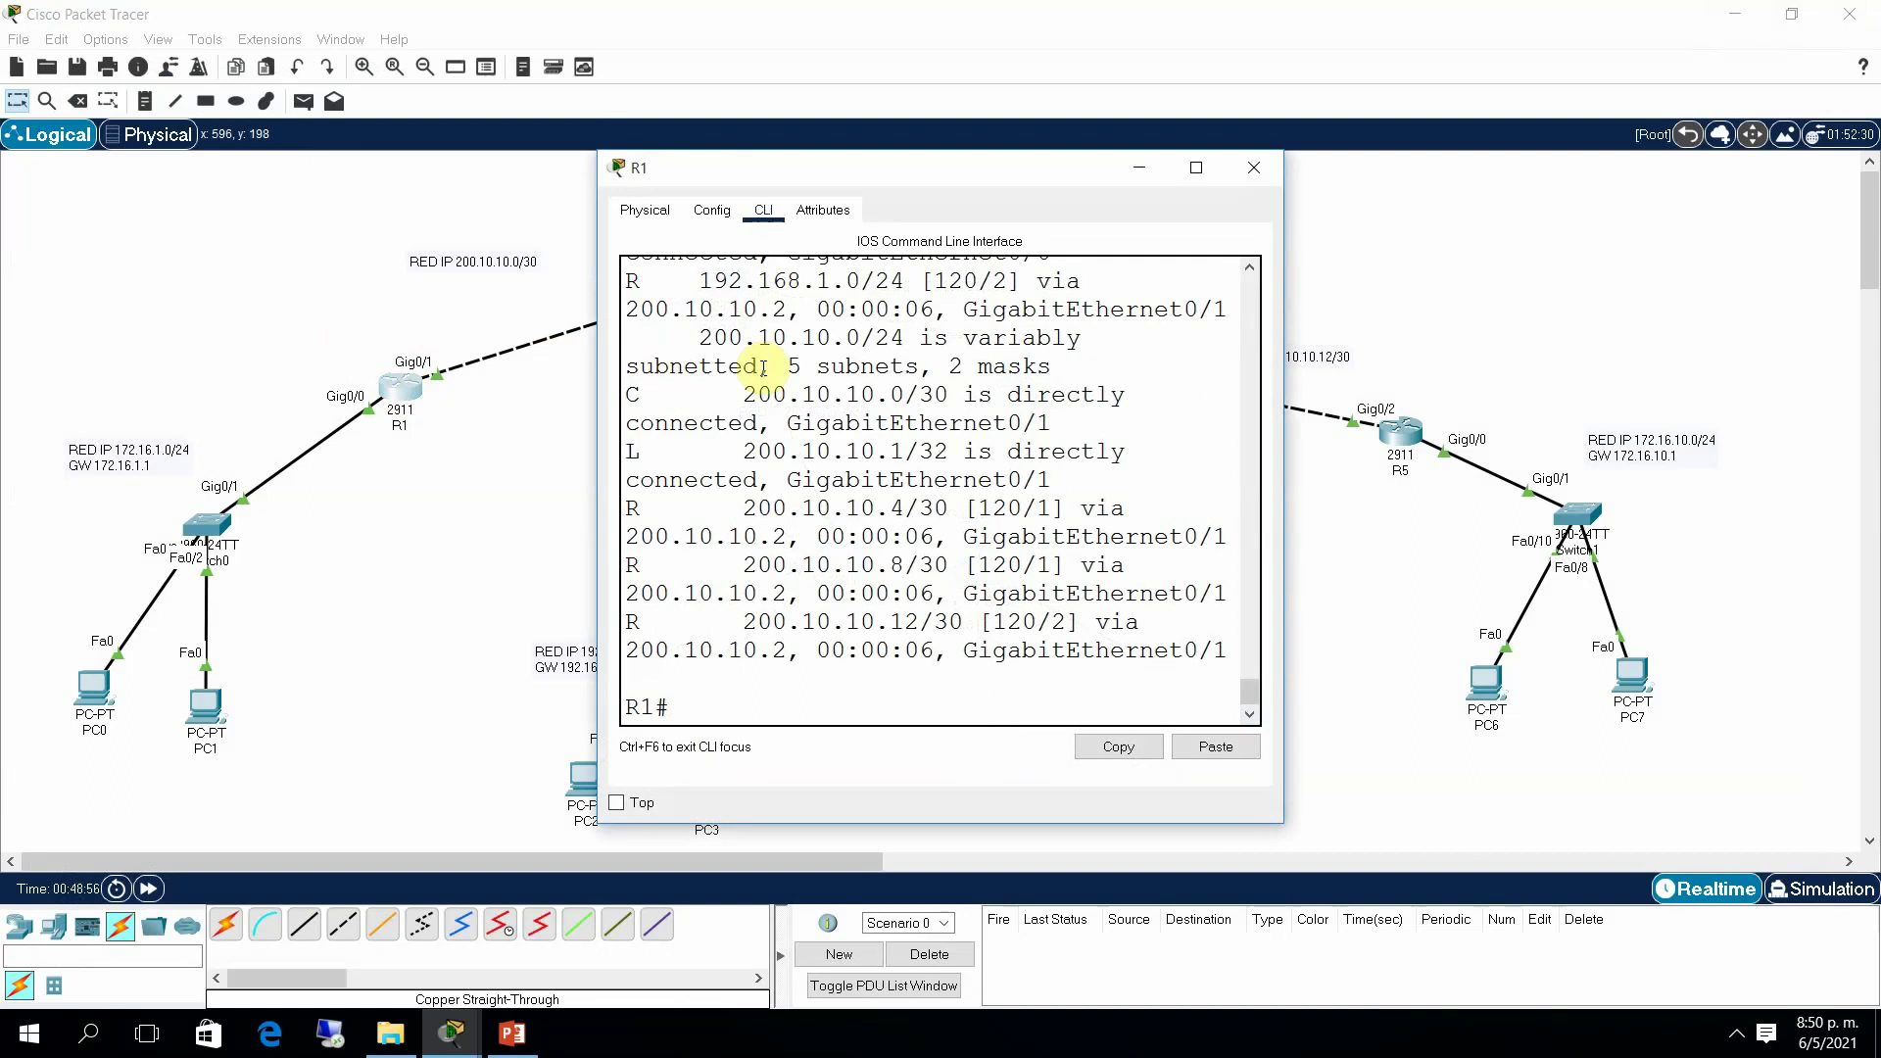
click(1197, 168)
text(conf)
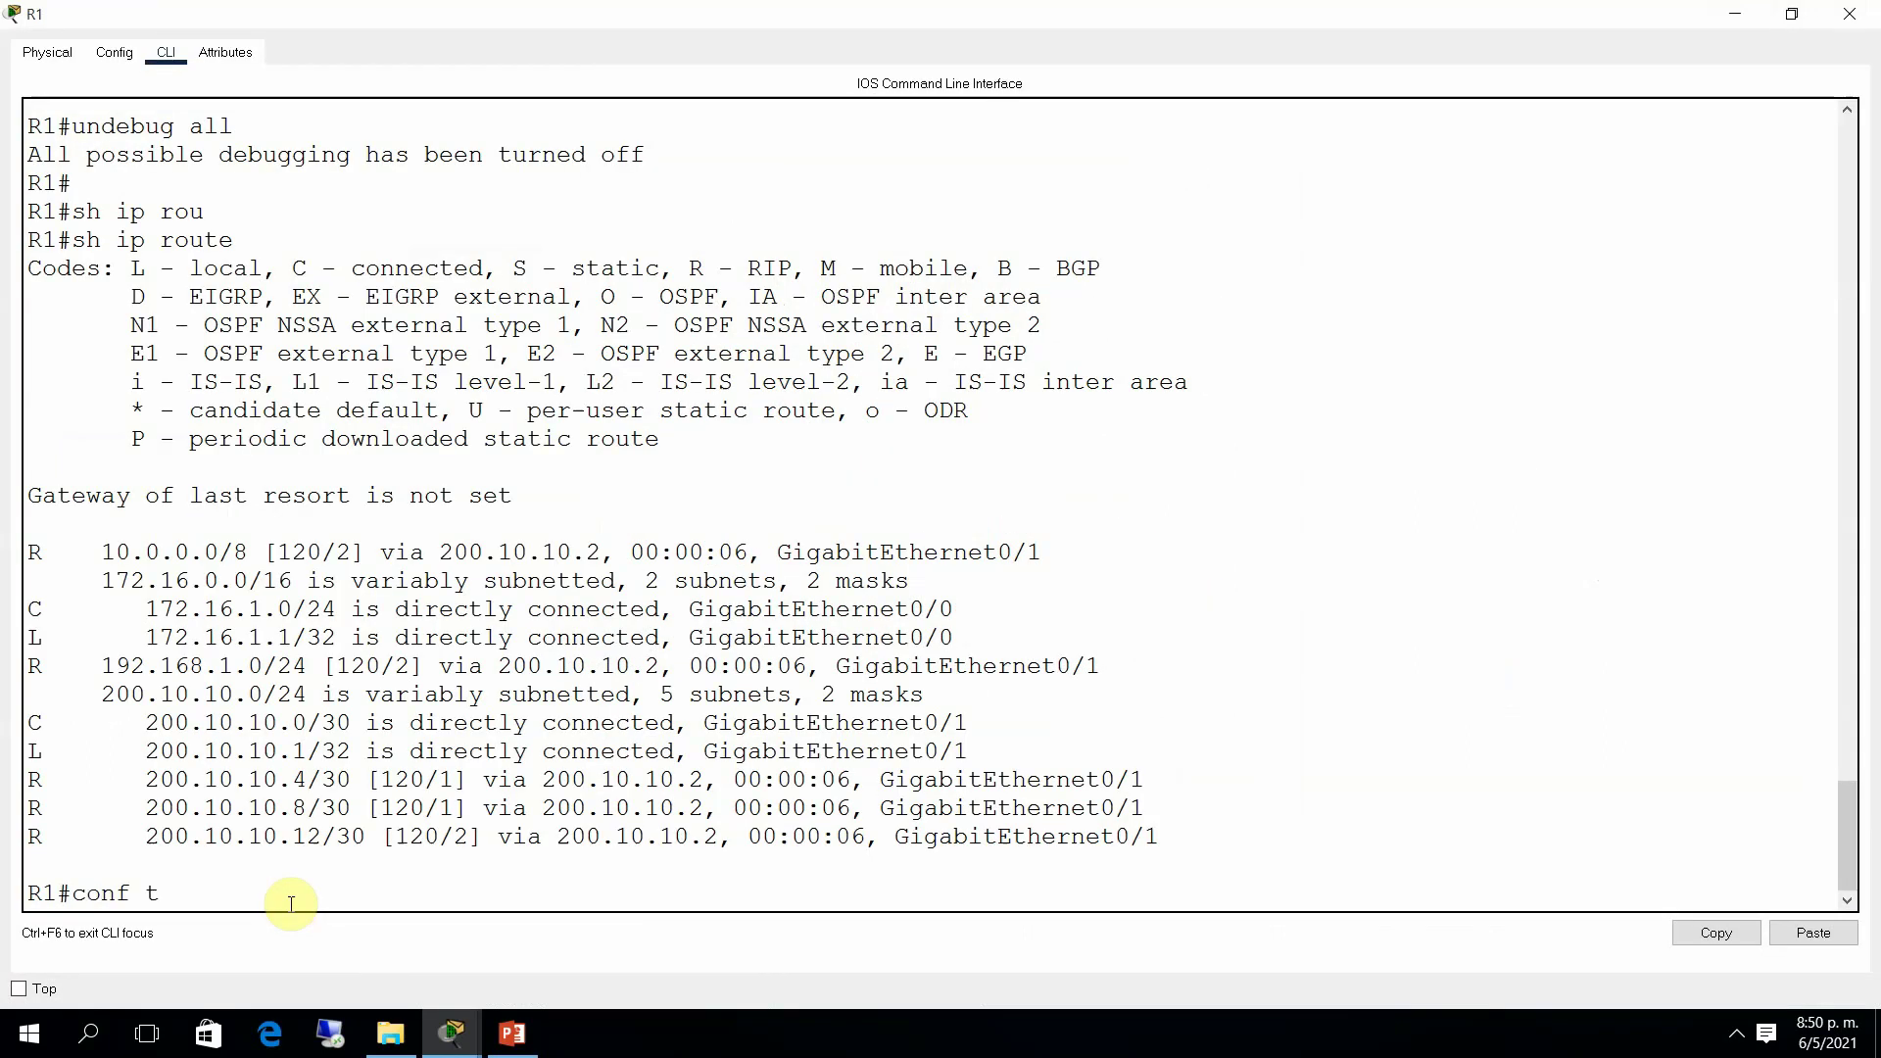
text( t)
key(Return)
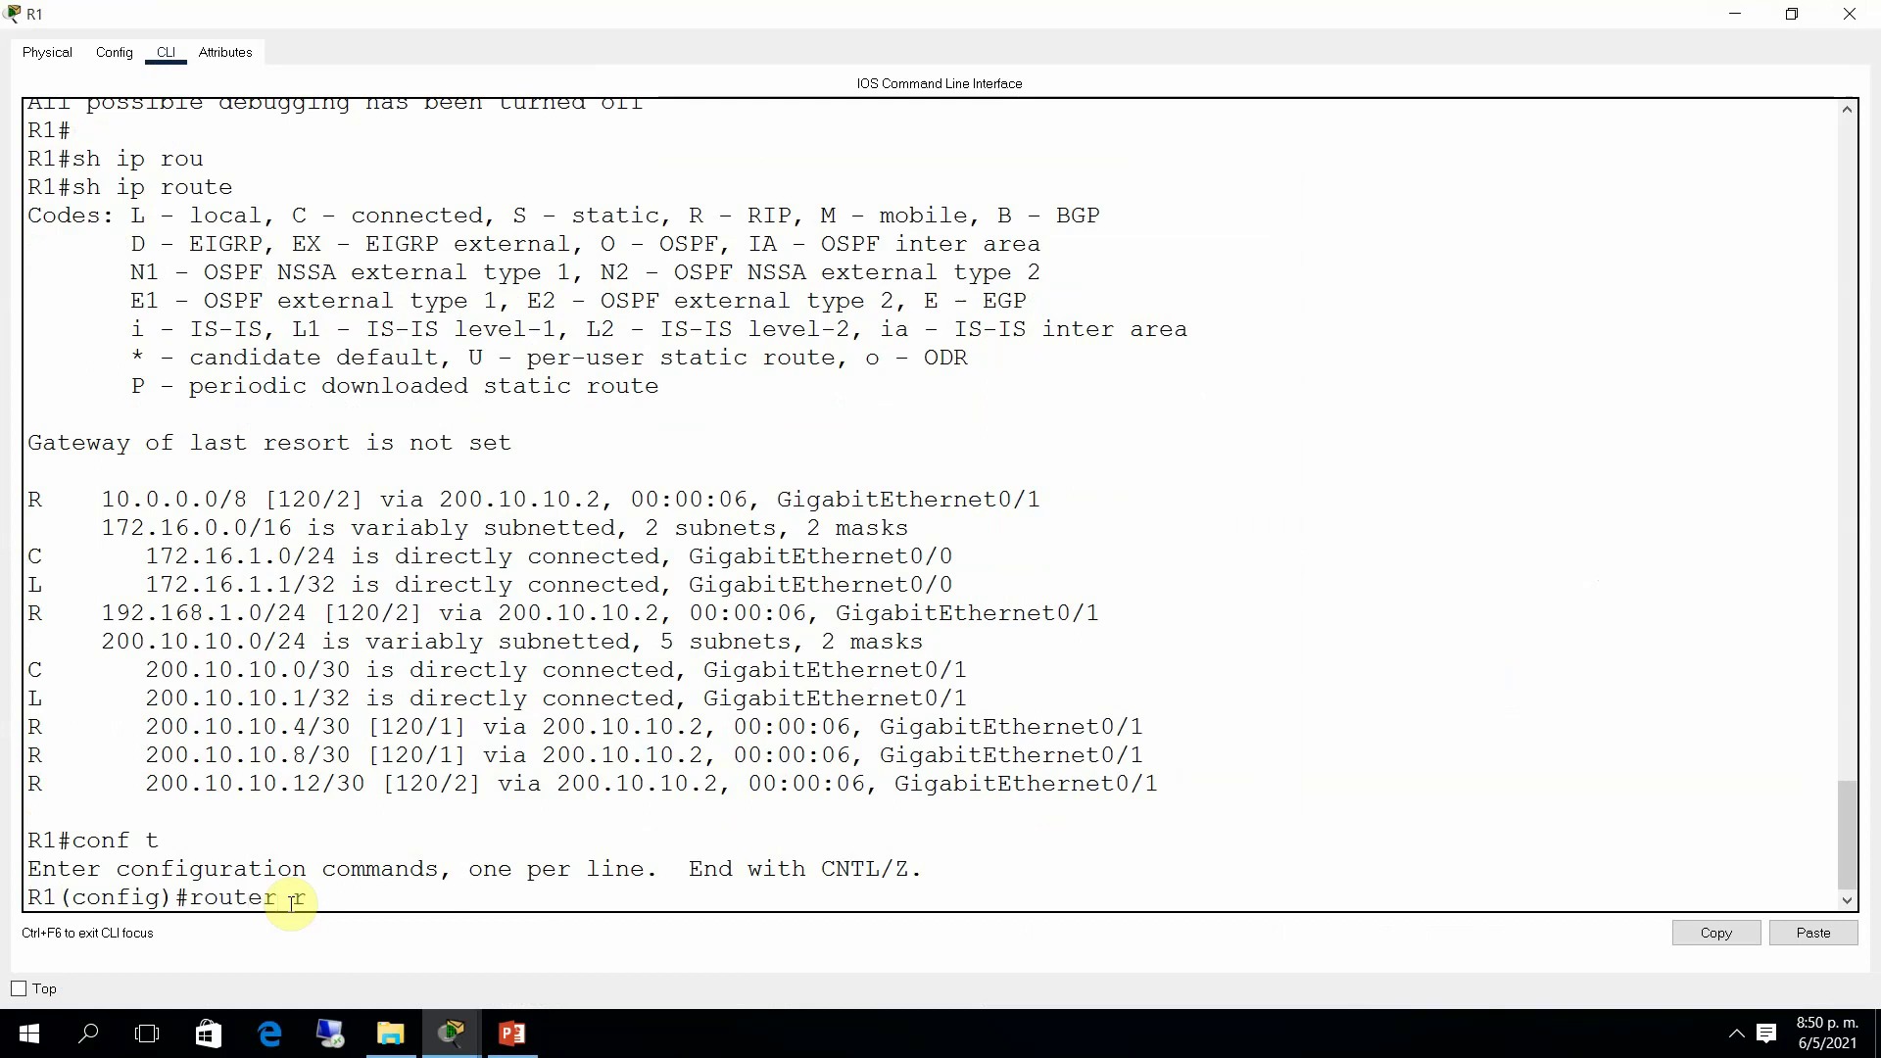
key(Return)
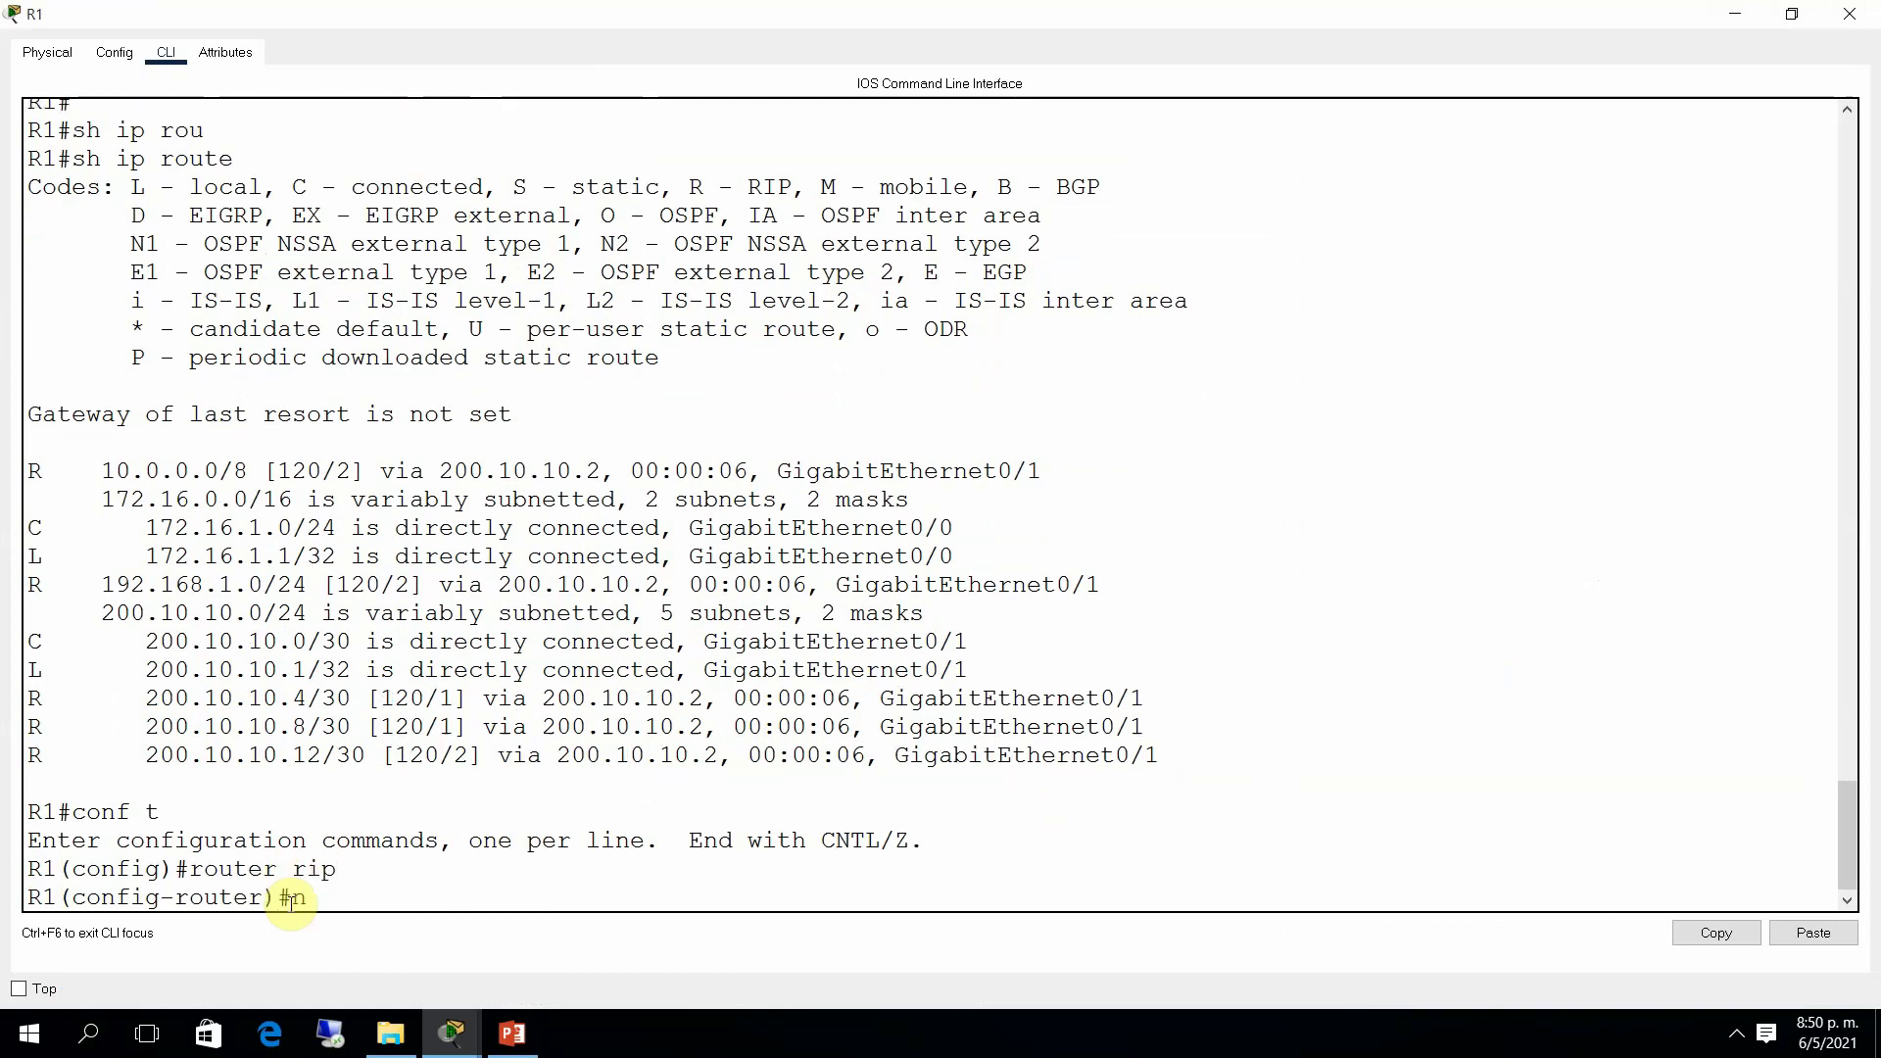
text(no au)
key(Tab)
key(Return)
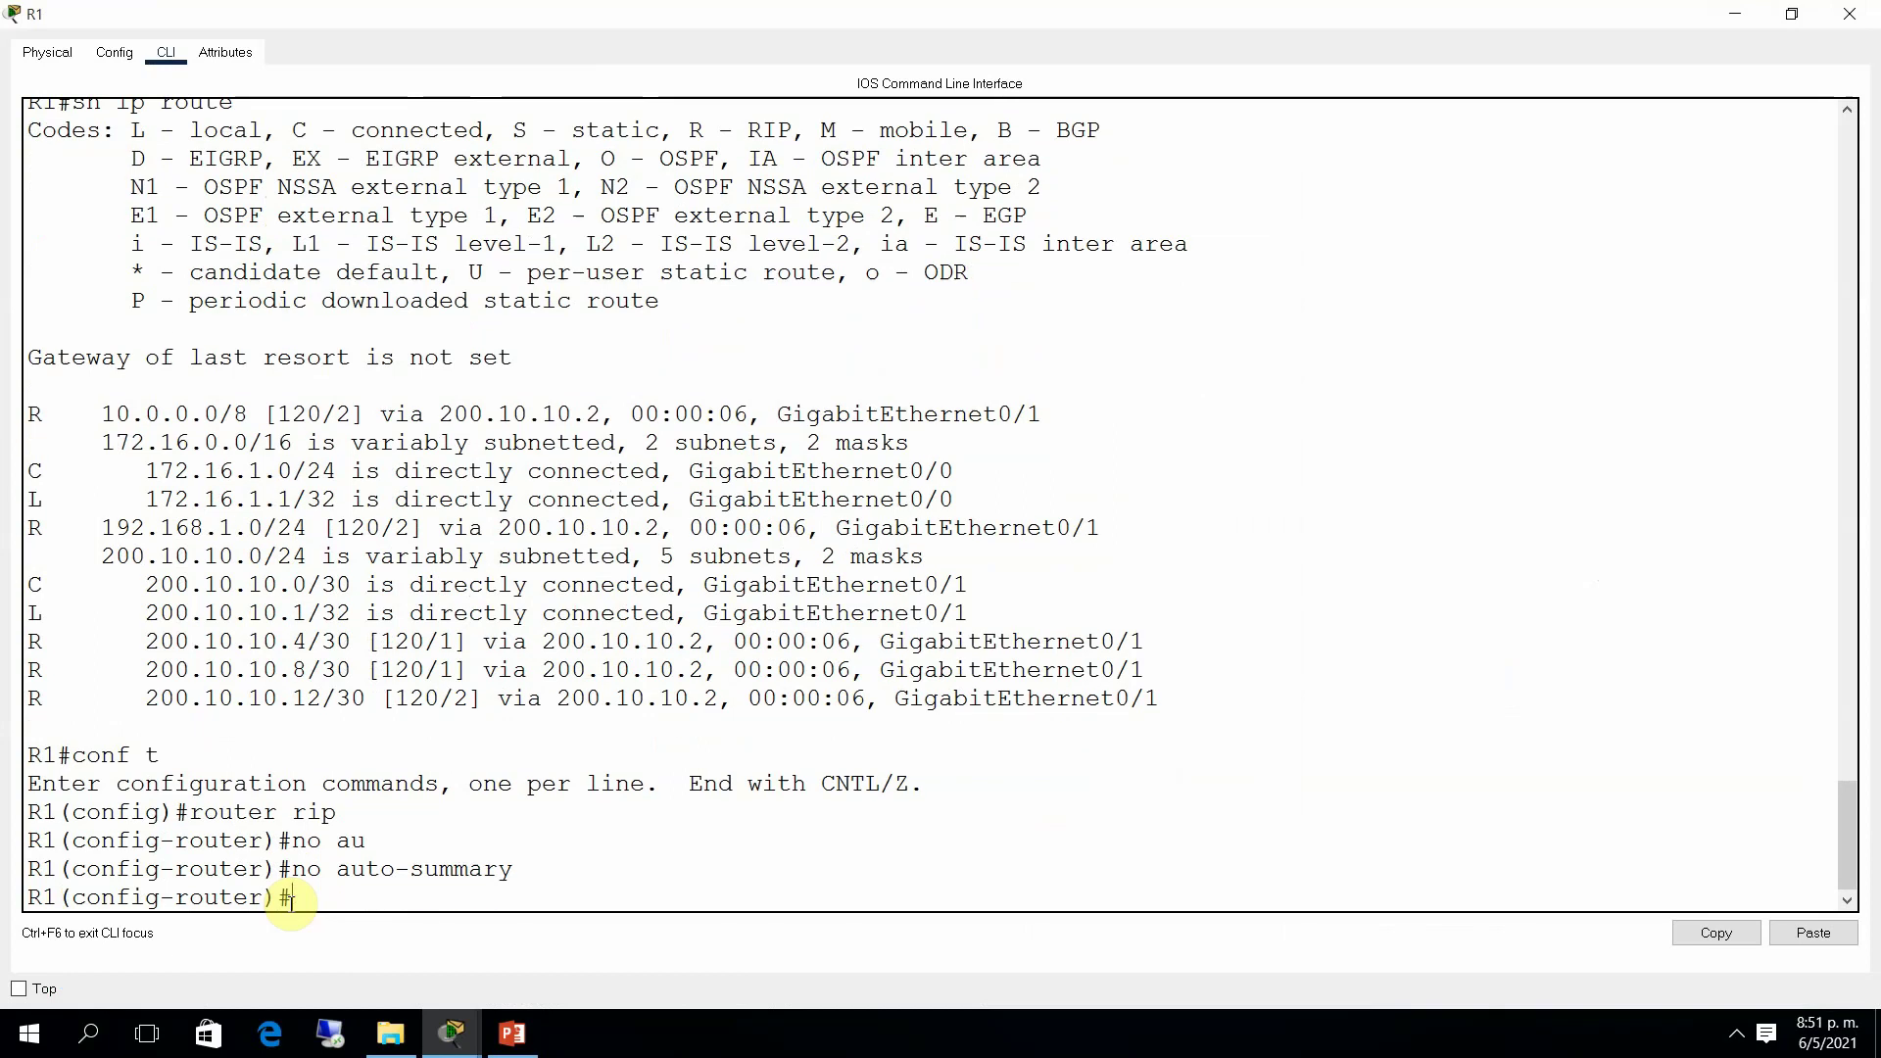
key(Return)
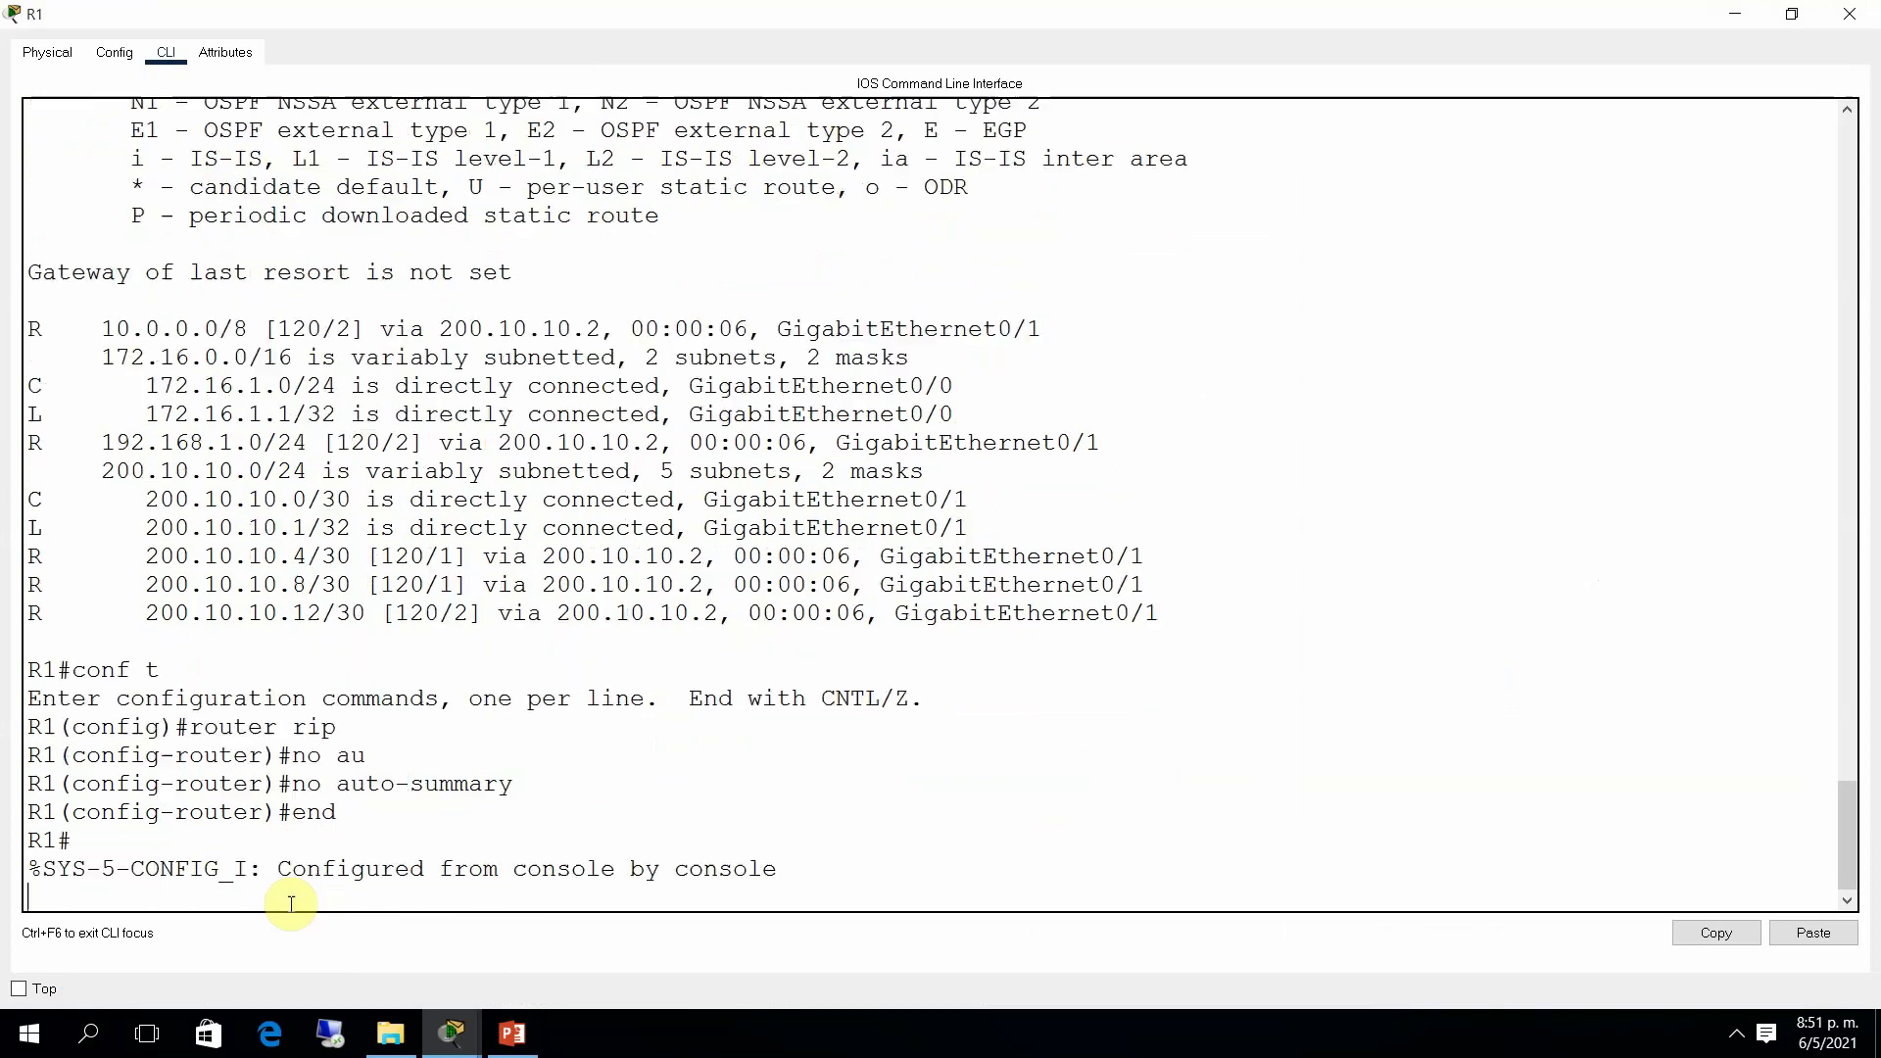
key(Return)
key(Return)
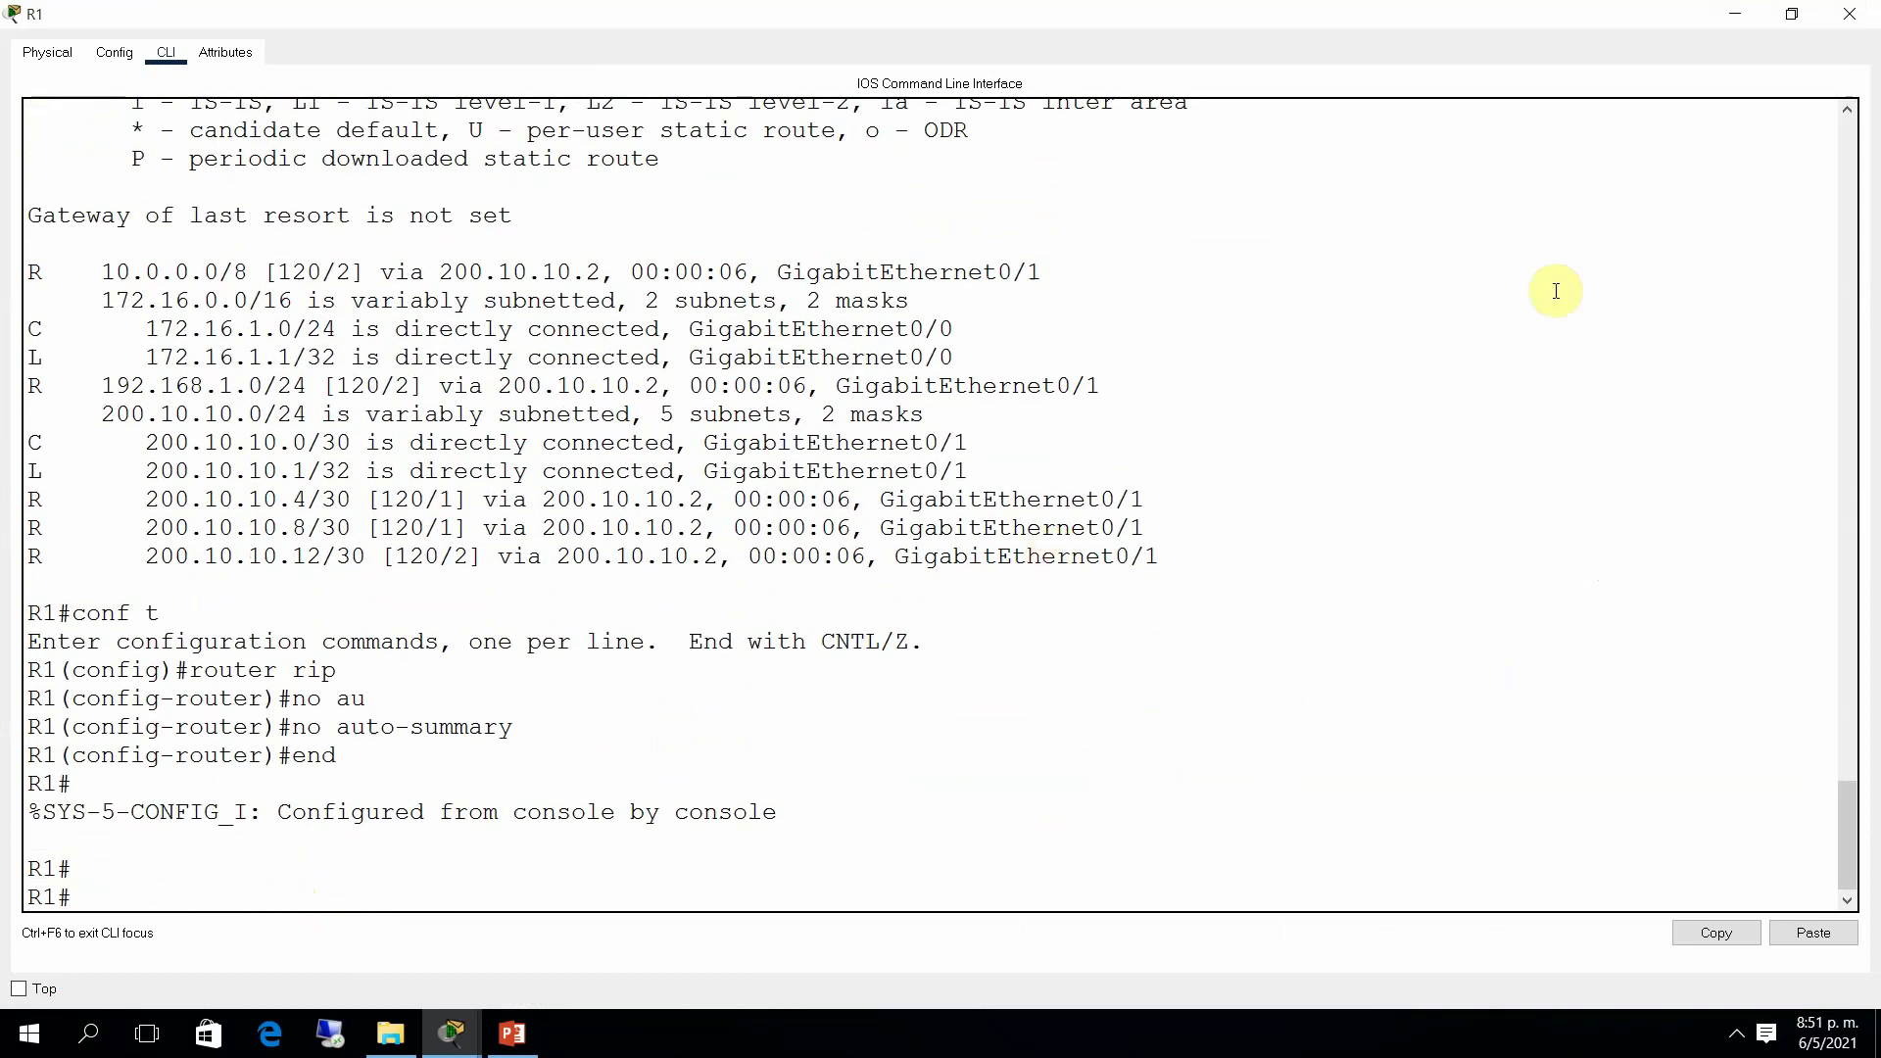
click(1848, 13)
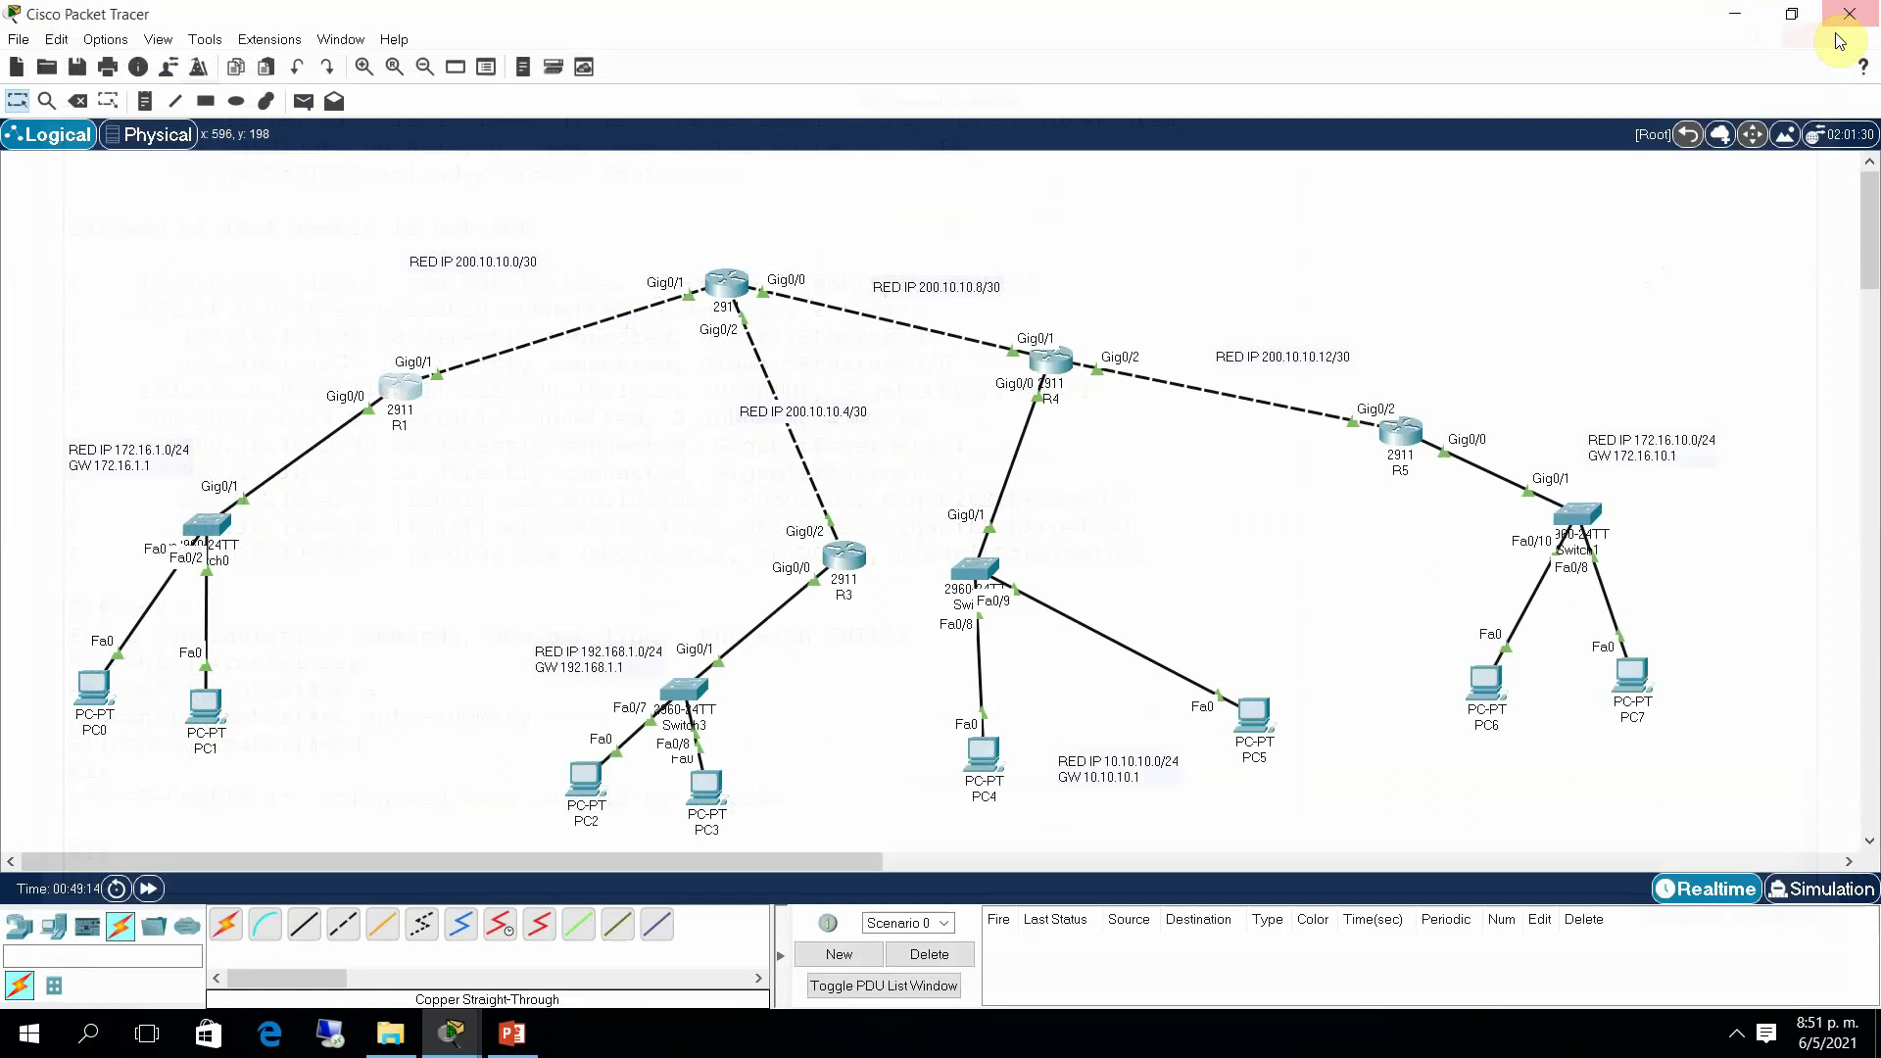
Step: Disable automatic summarization in R5's RIP configuration with no auto-summary, end the configuration, and close R5
click(1411, 446)
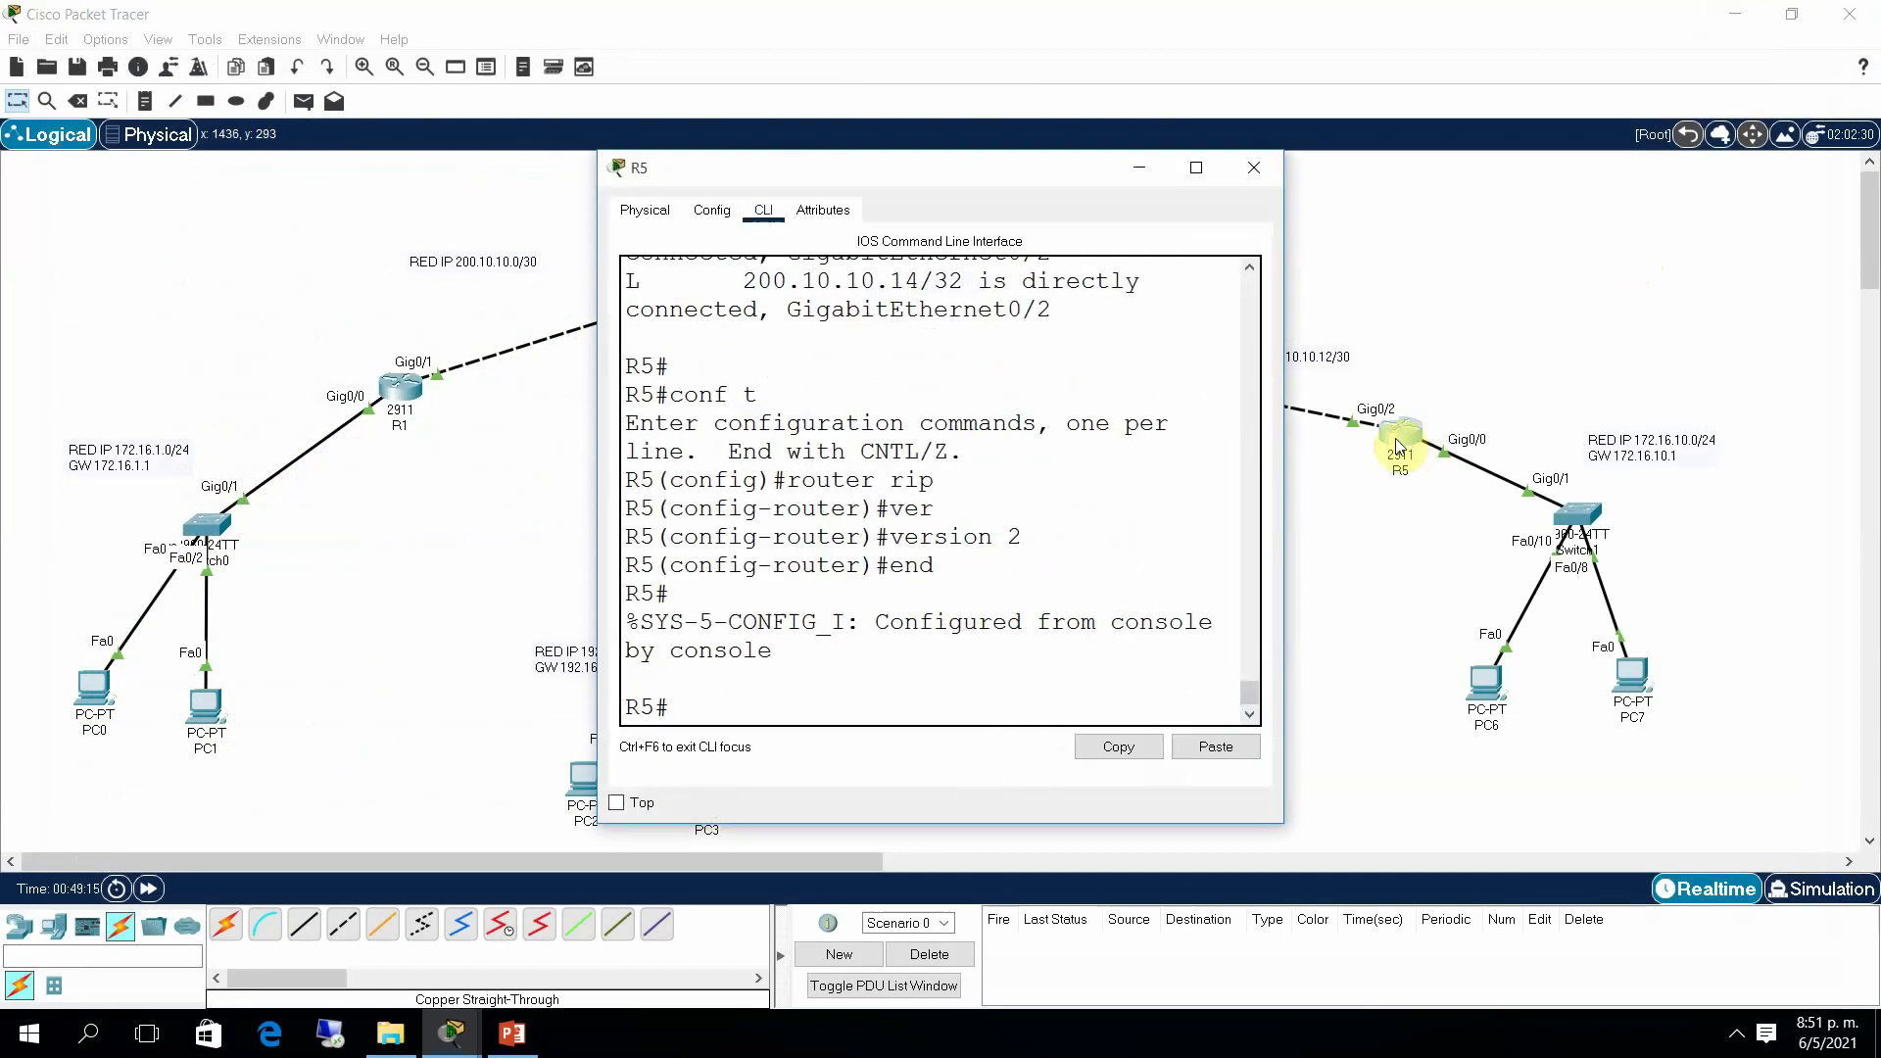
text(conf)
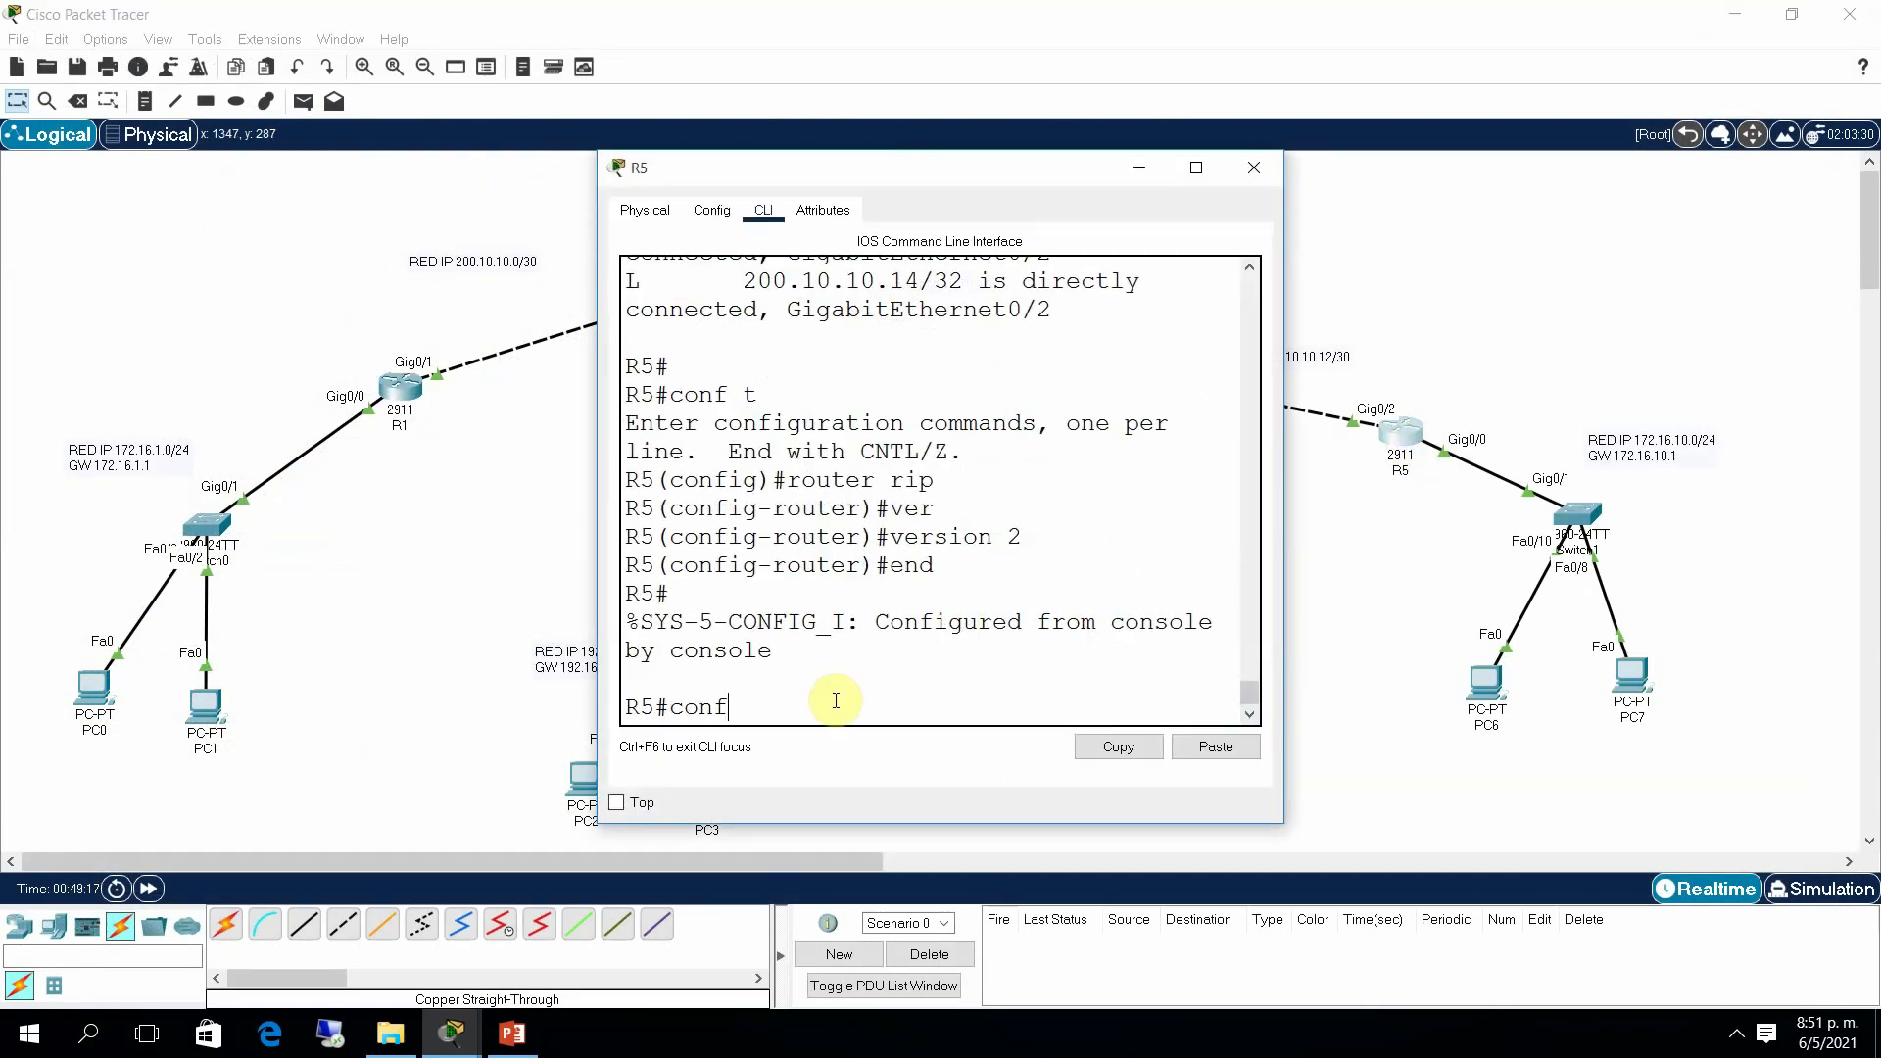
text( t)
key(Return)
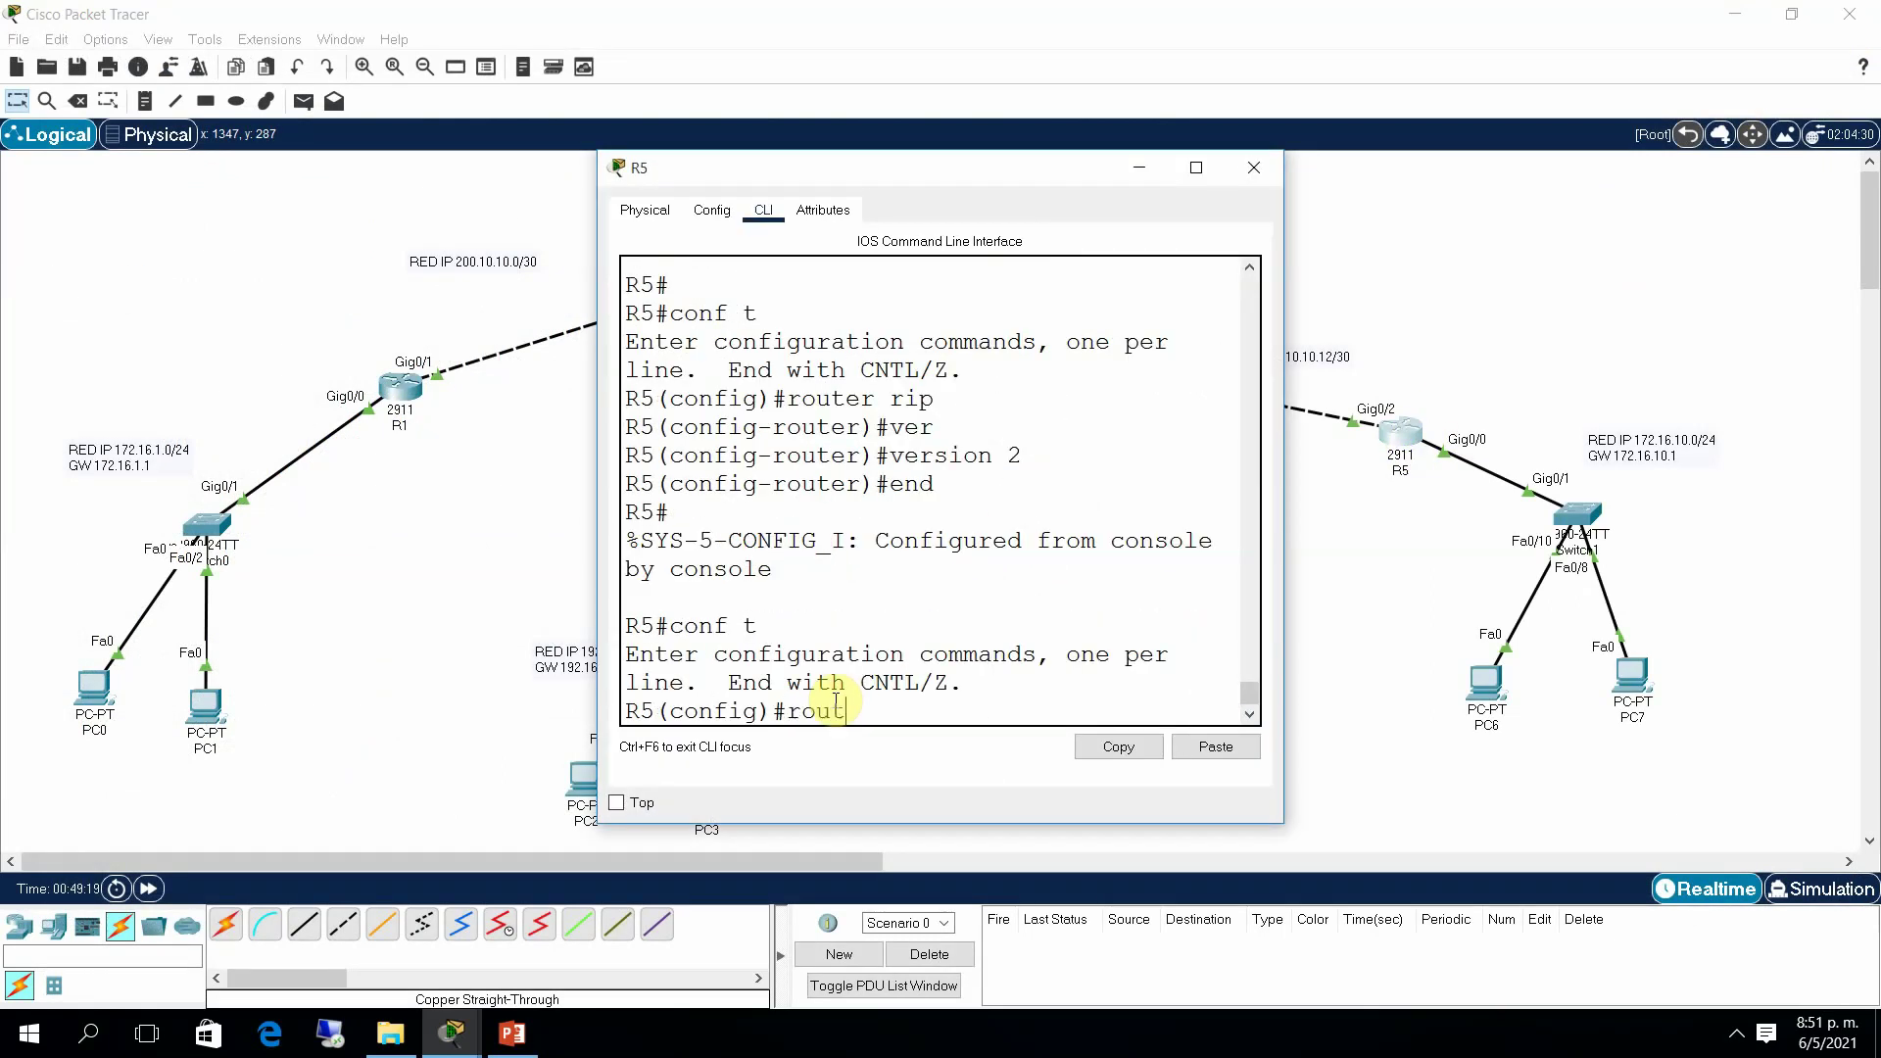
key(Return)
text(nop)
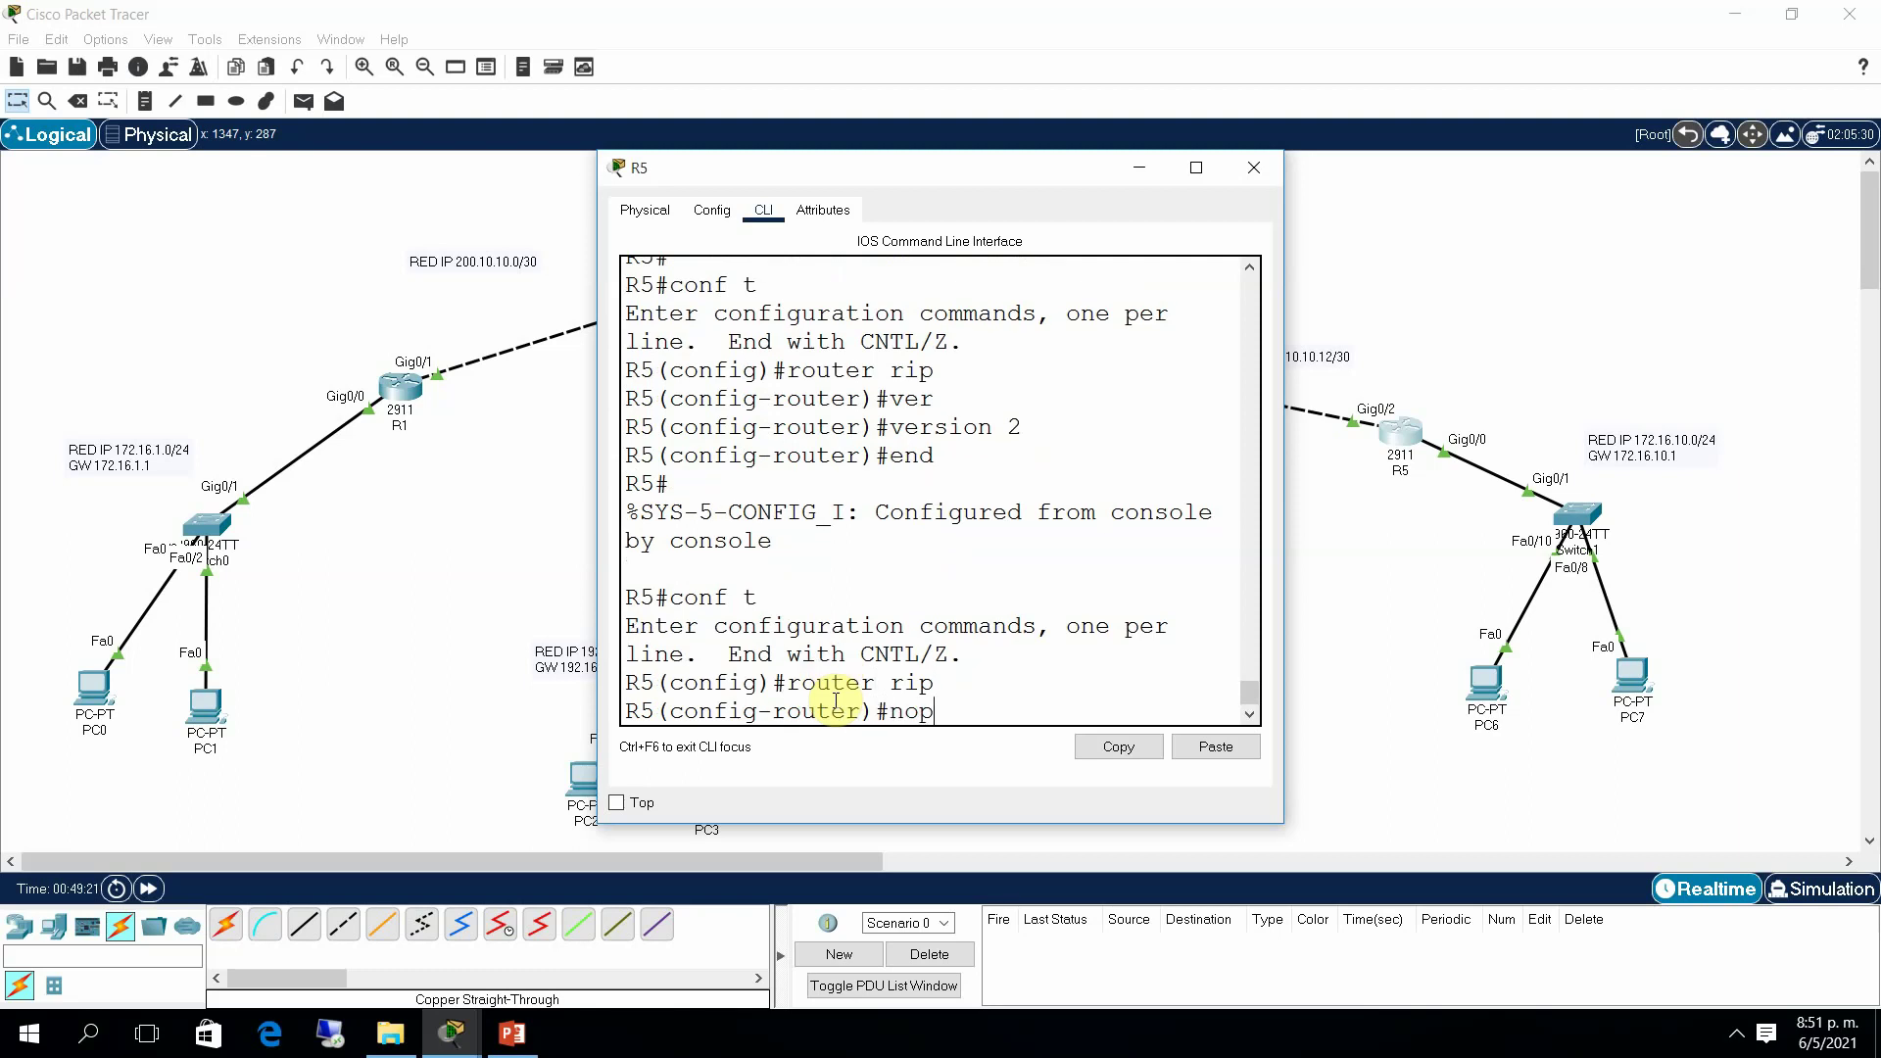
text(au)
key(Tab)
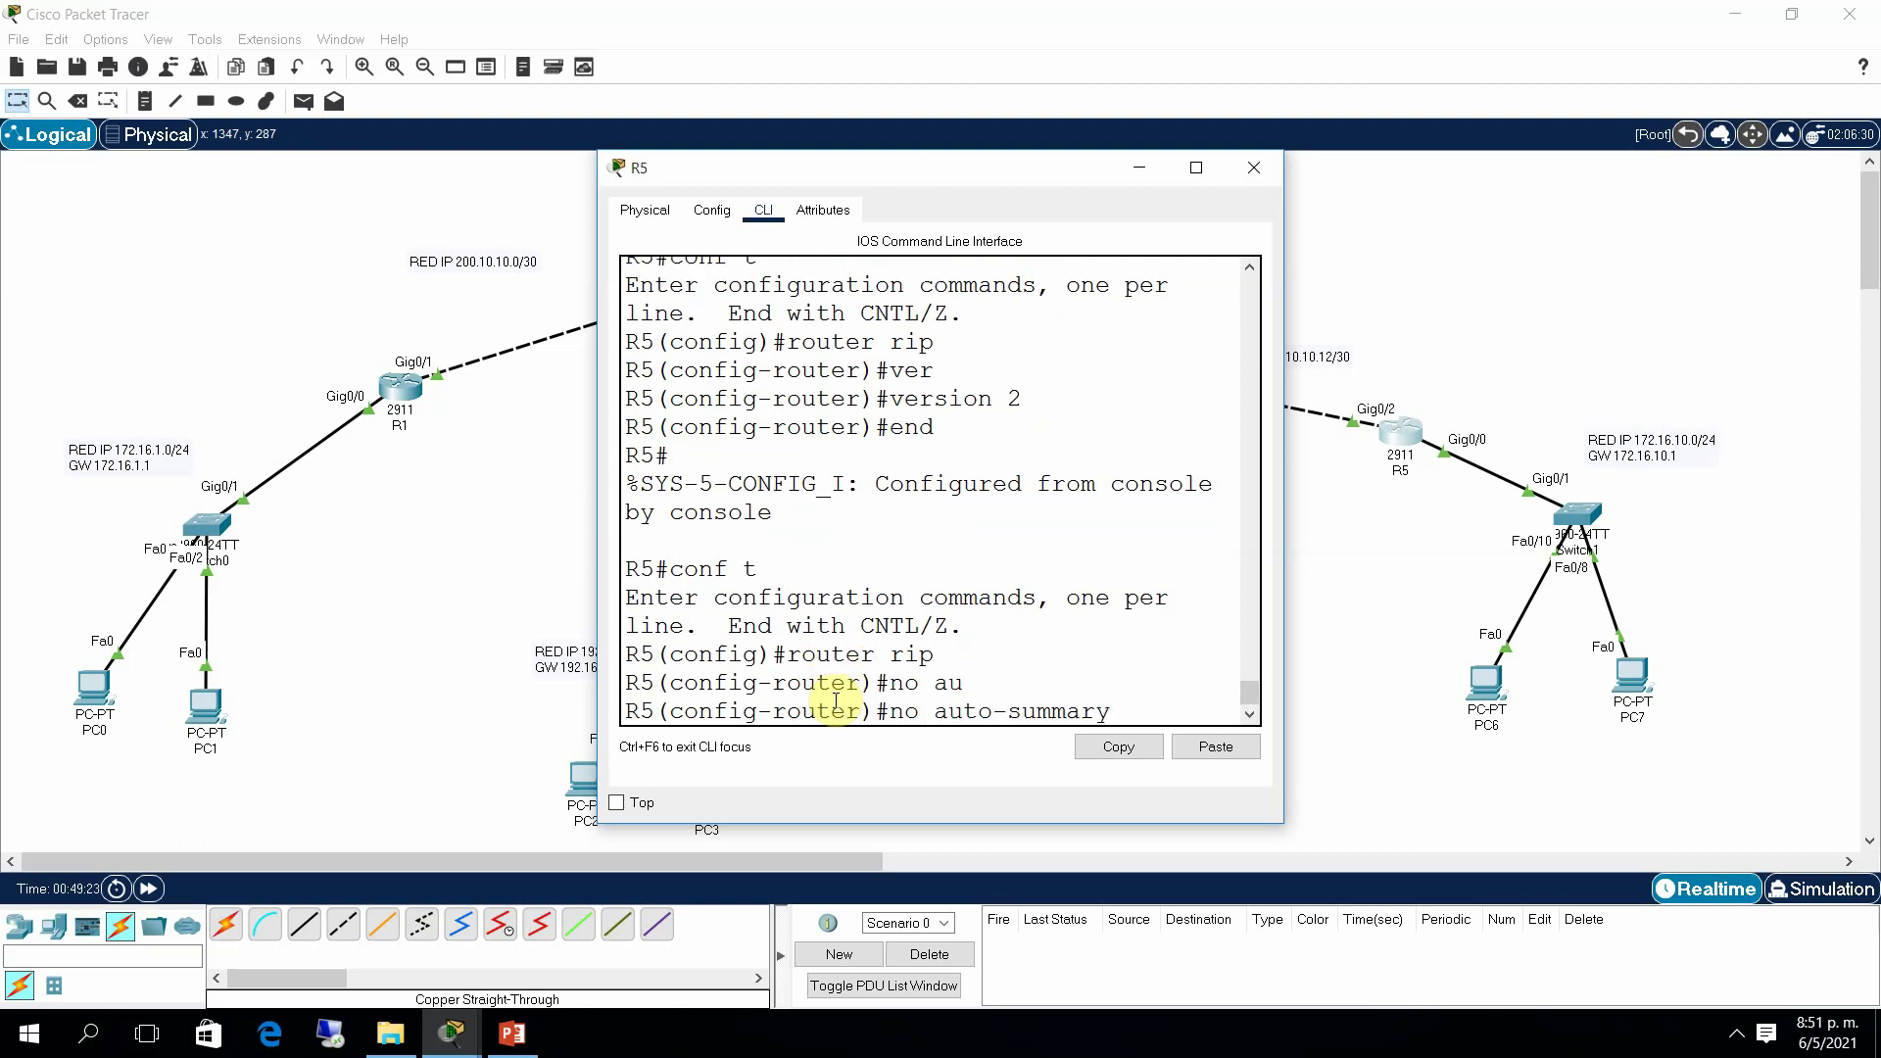
key(Return)
text(end)
key(Return)
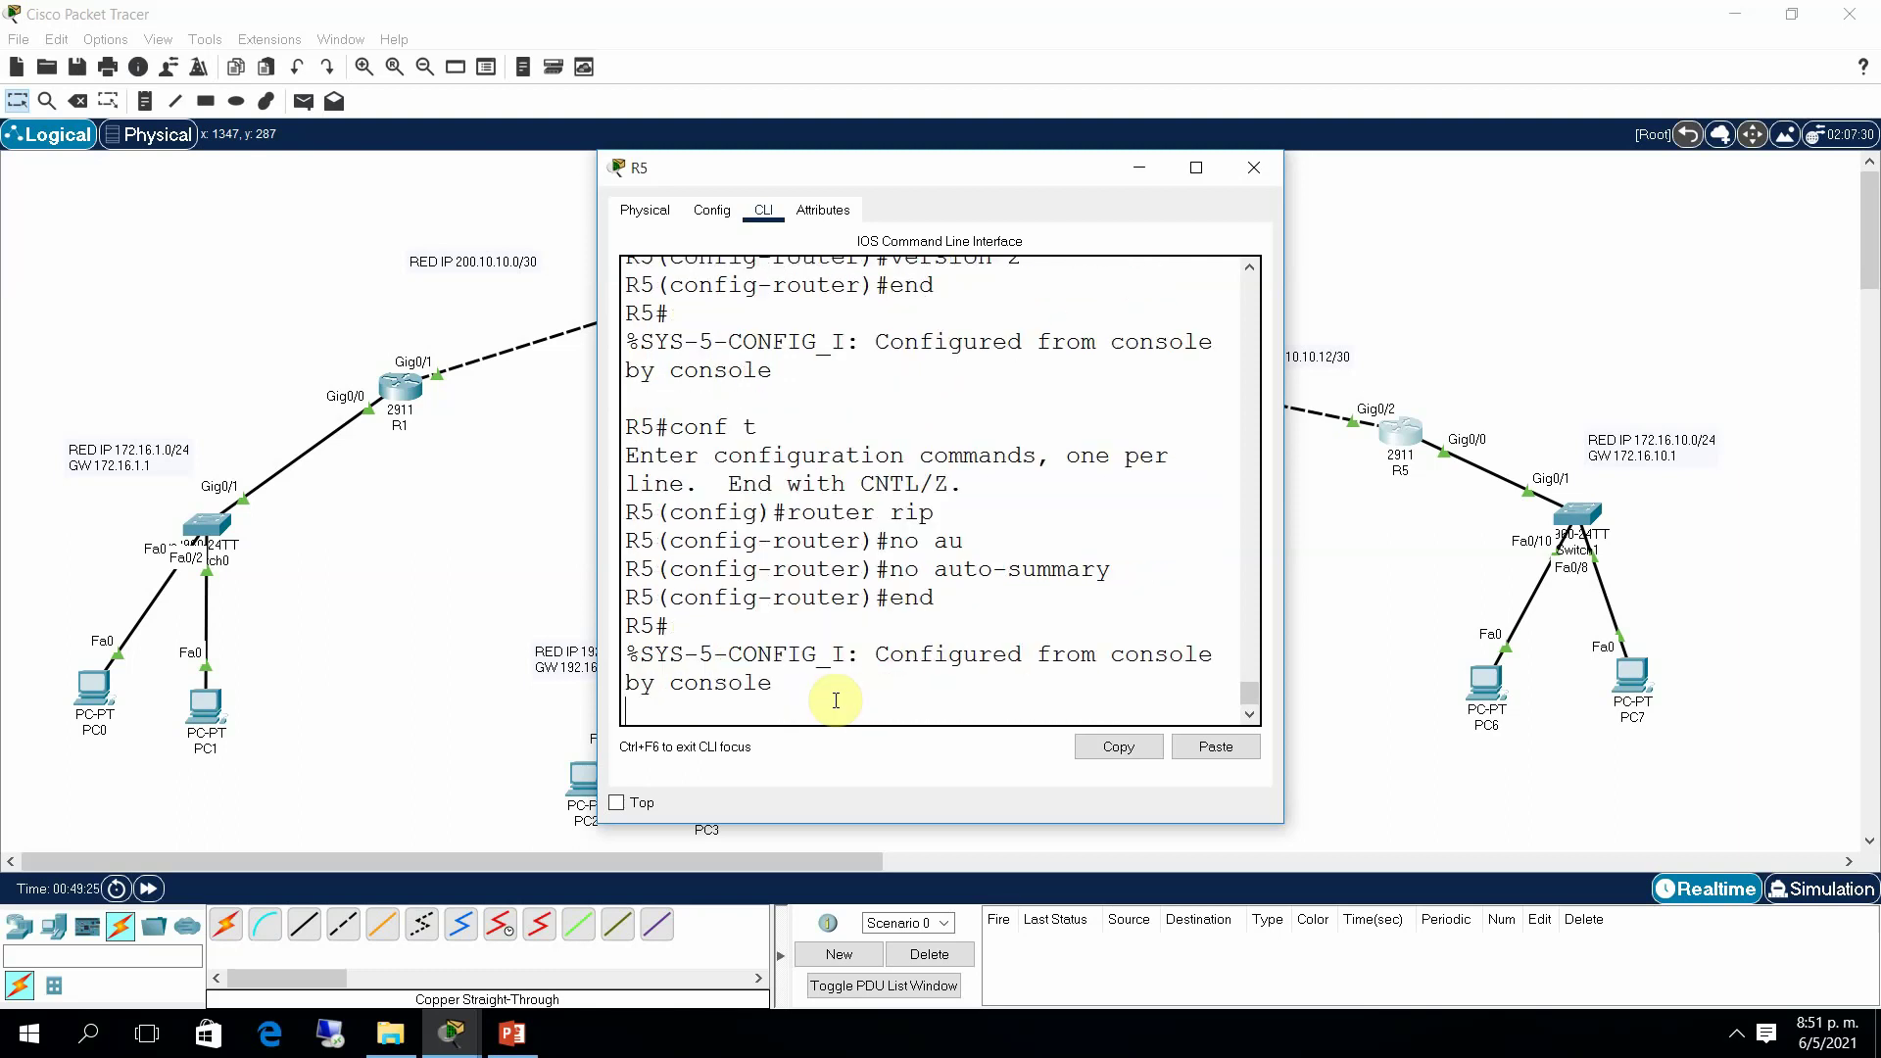
click(1254, 168)
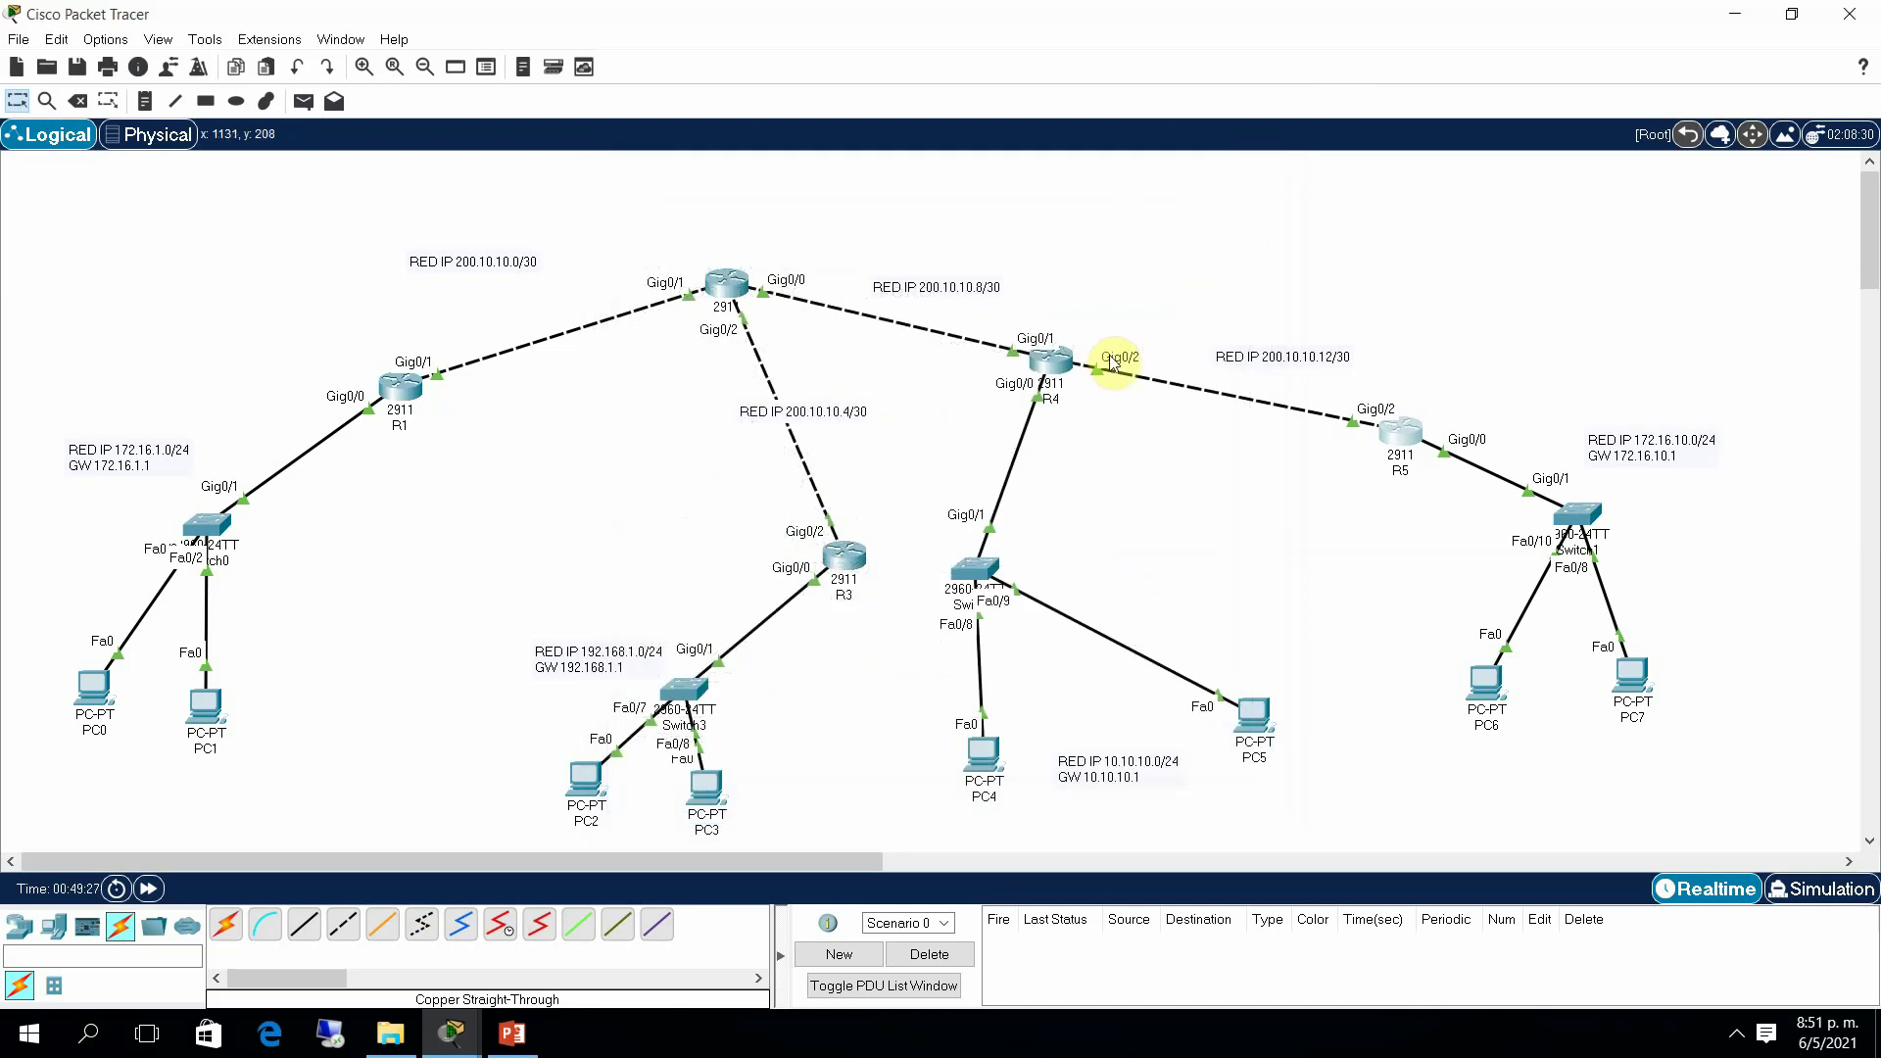
Step: Apply no auto-summary under router rip on R4, end the configuration, and close R4
click(1062, 365)
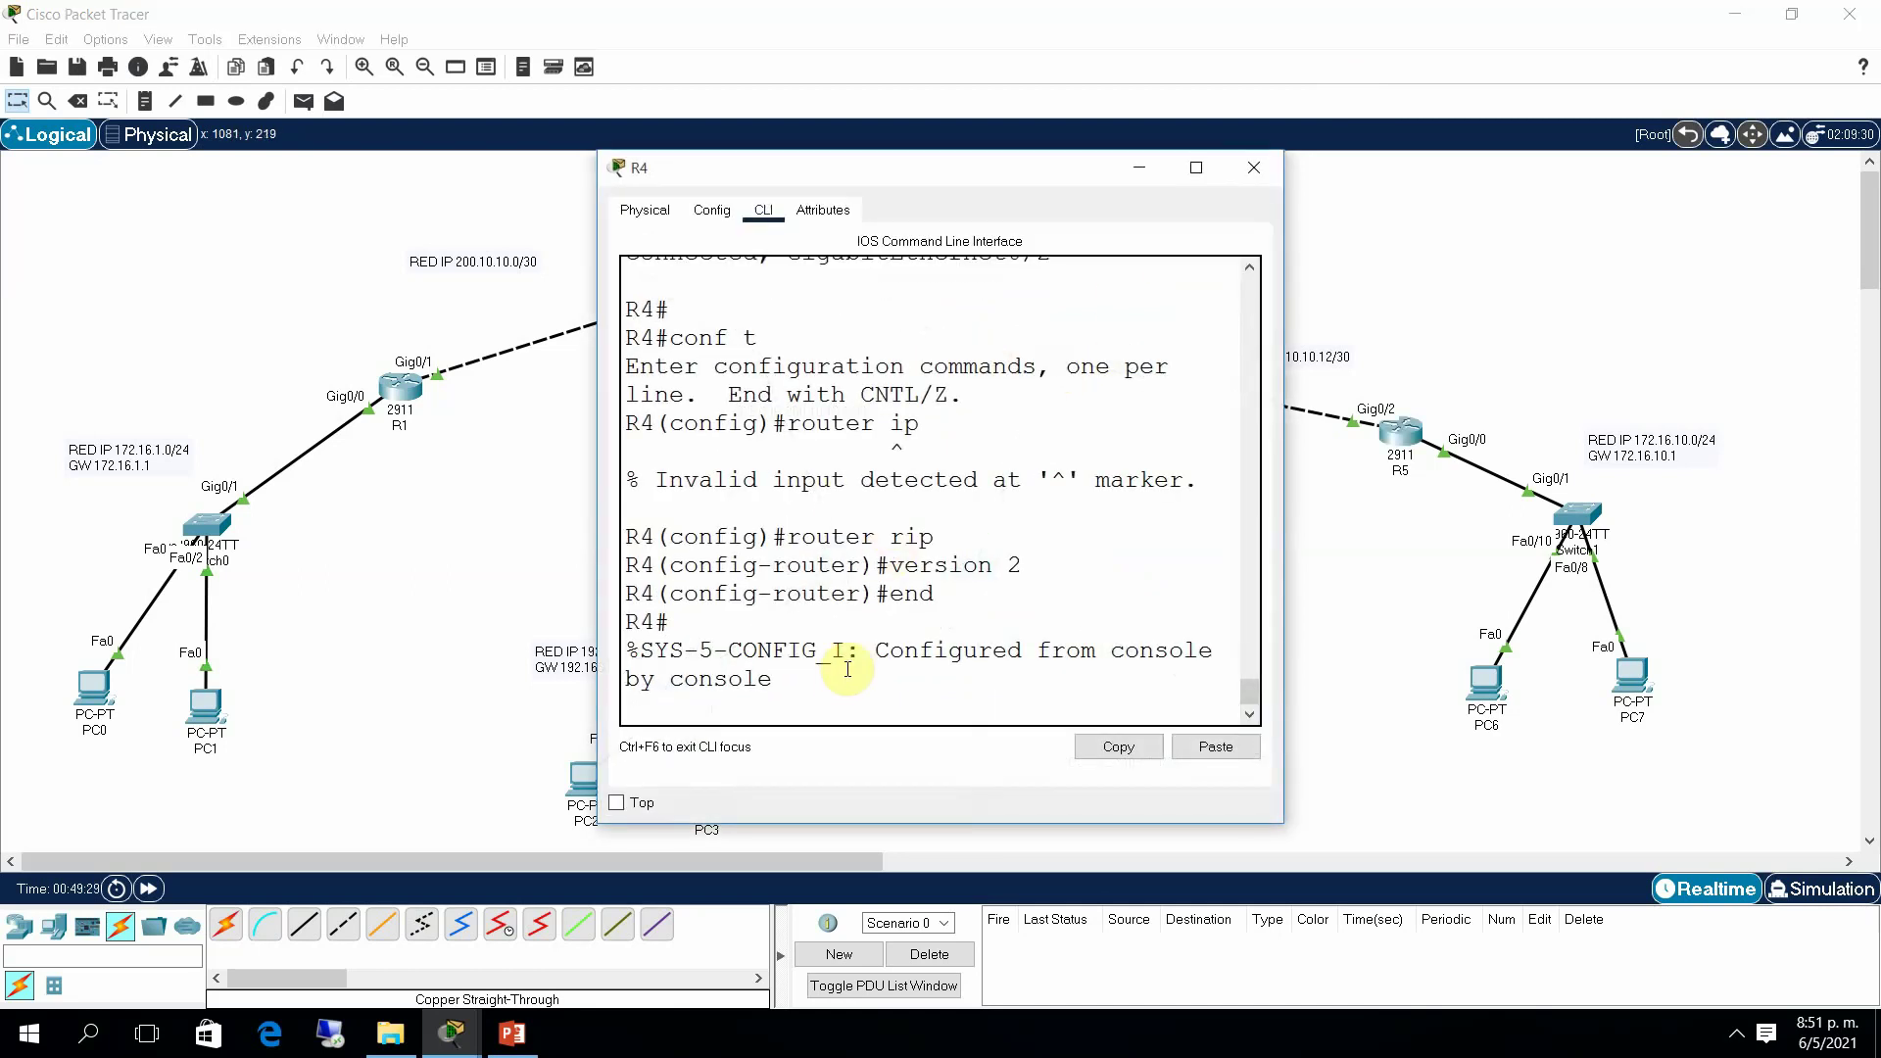
key(Return)
key(Return)
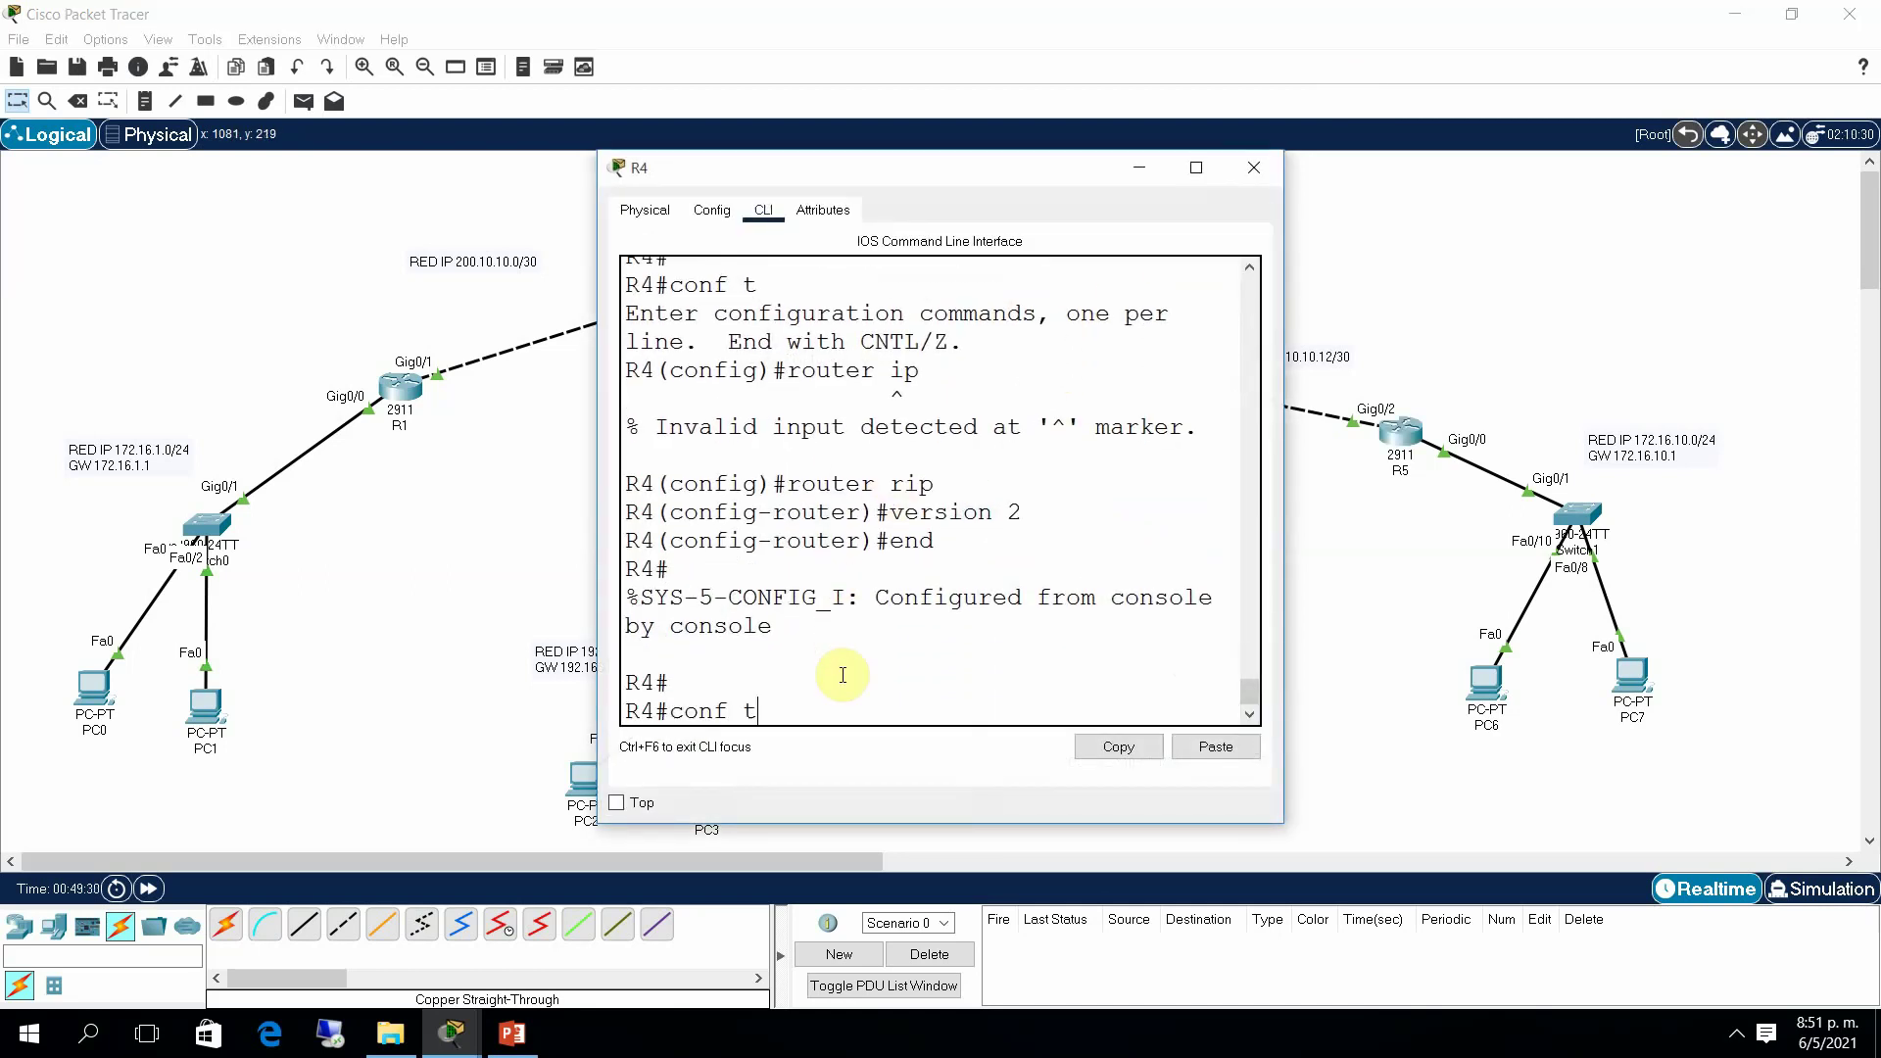
text(conf t)
key(Return)
text(router r)
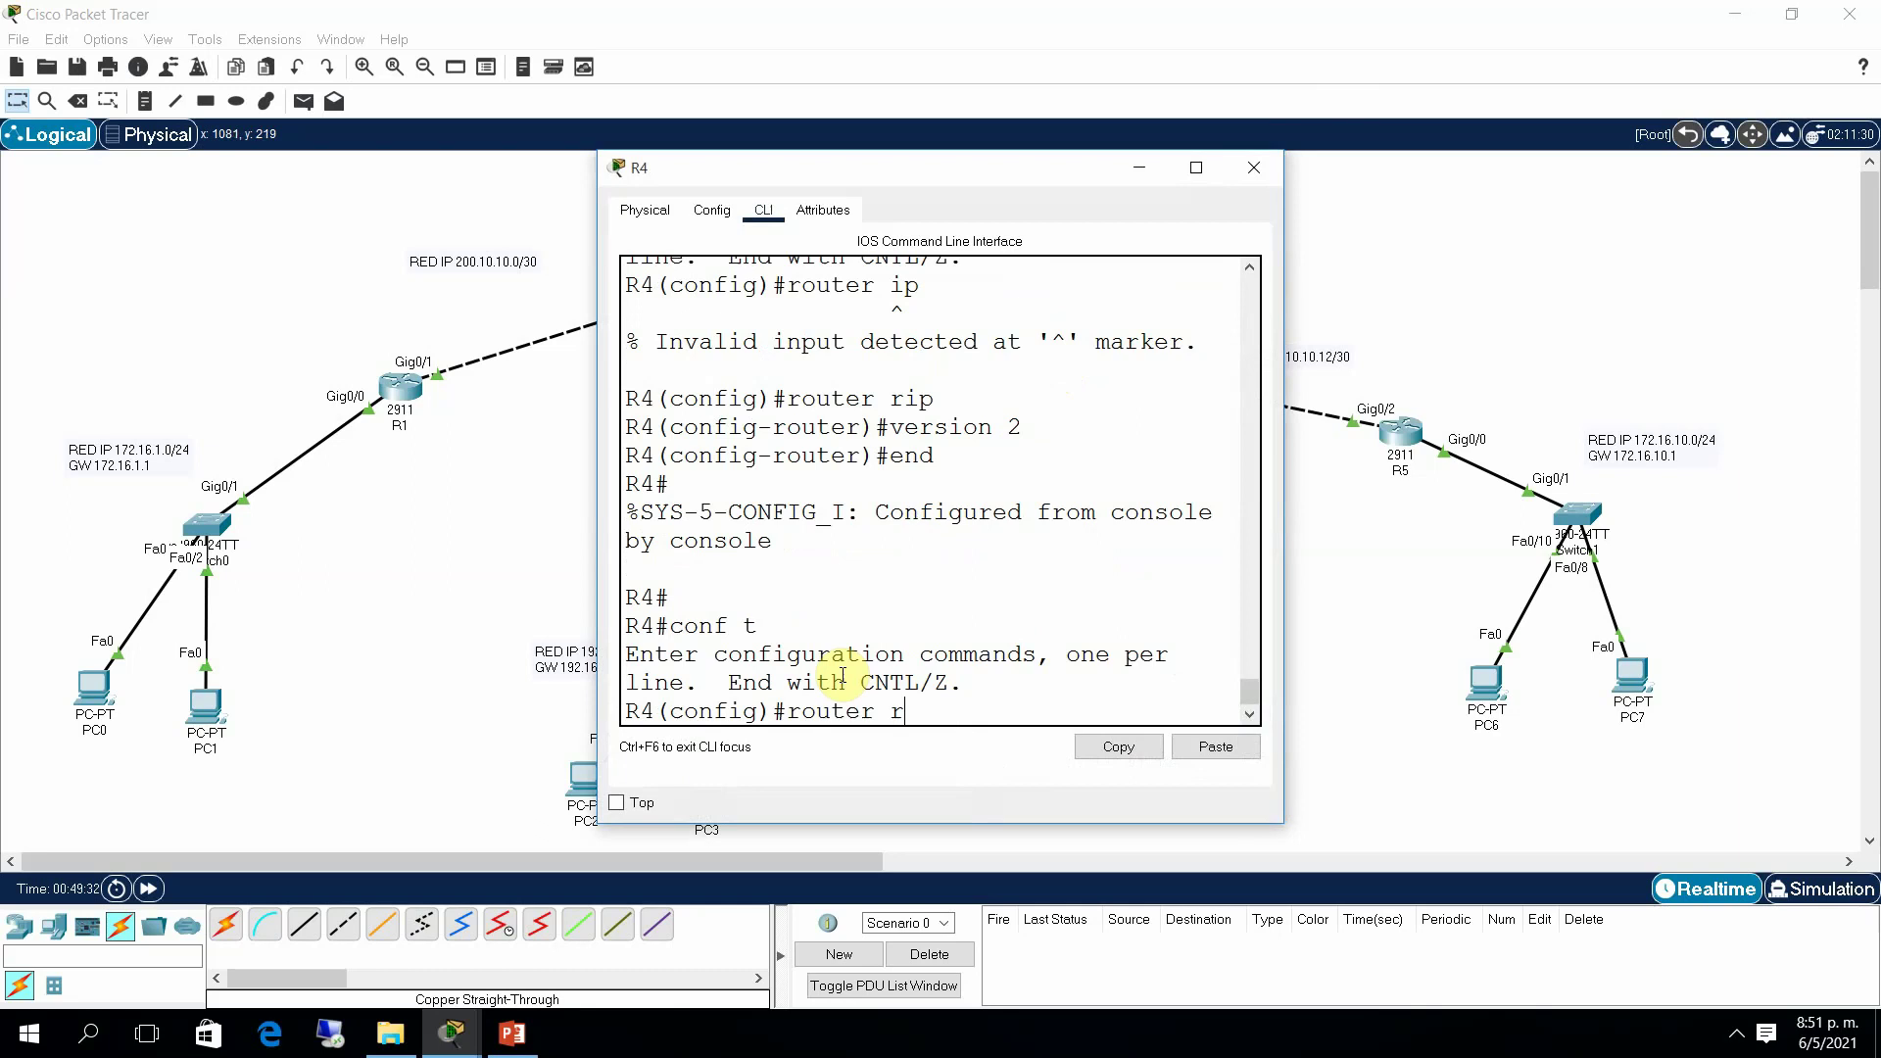
text(ip)
key(Return)
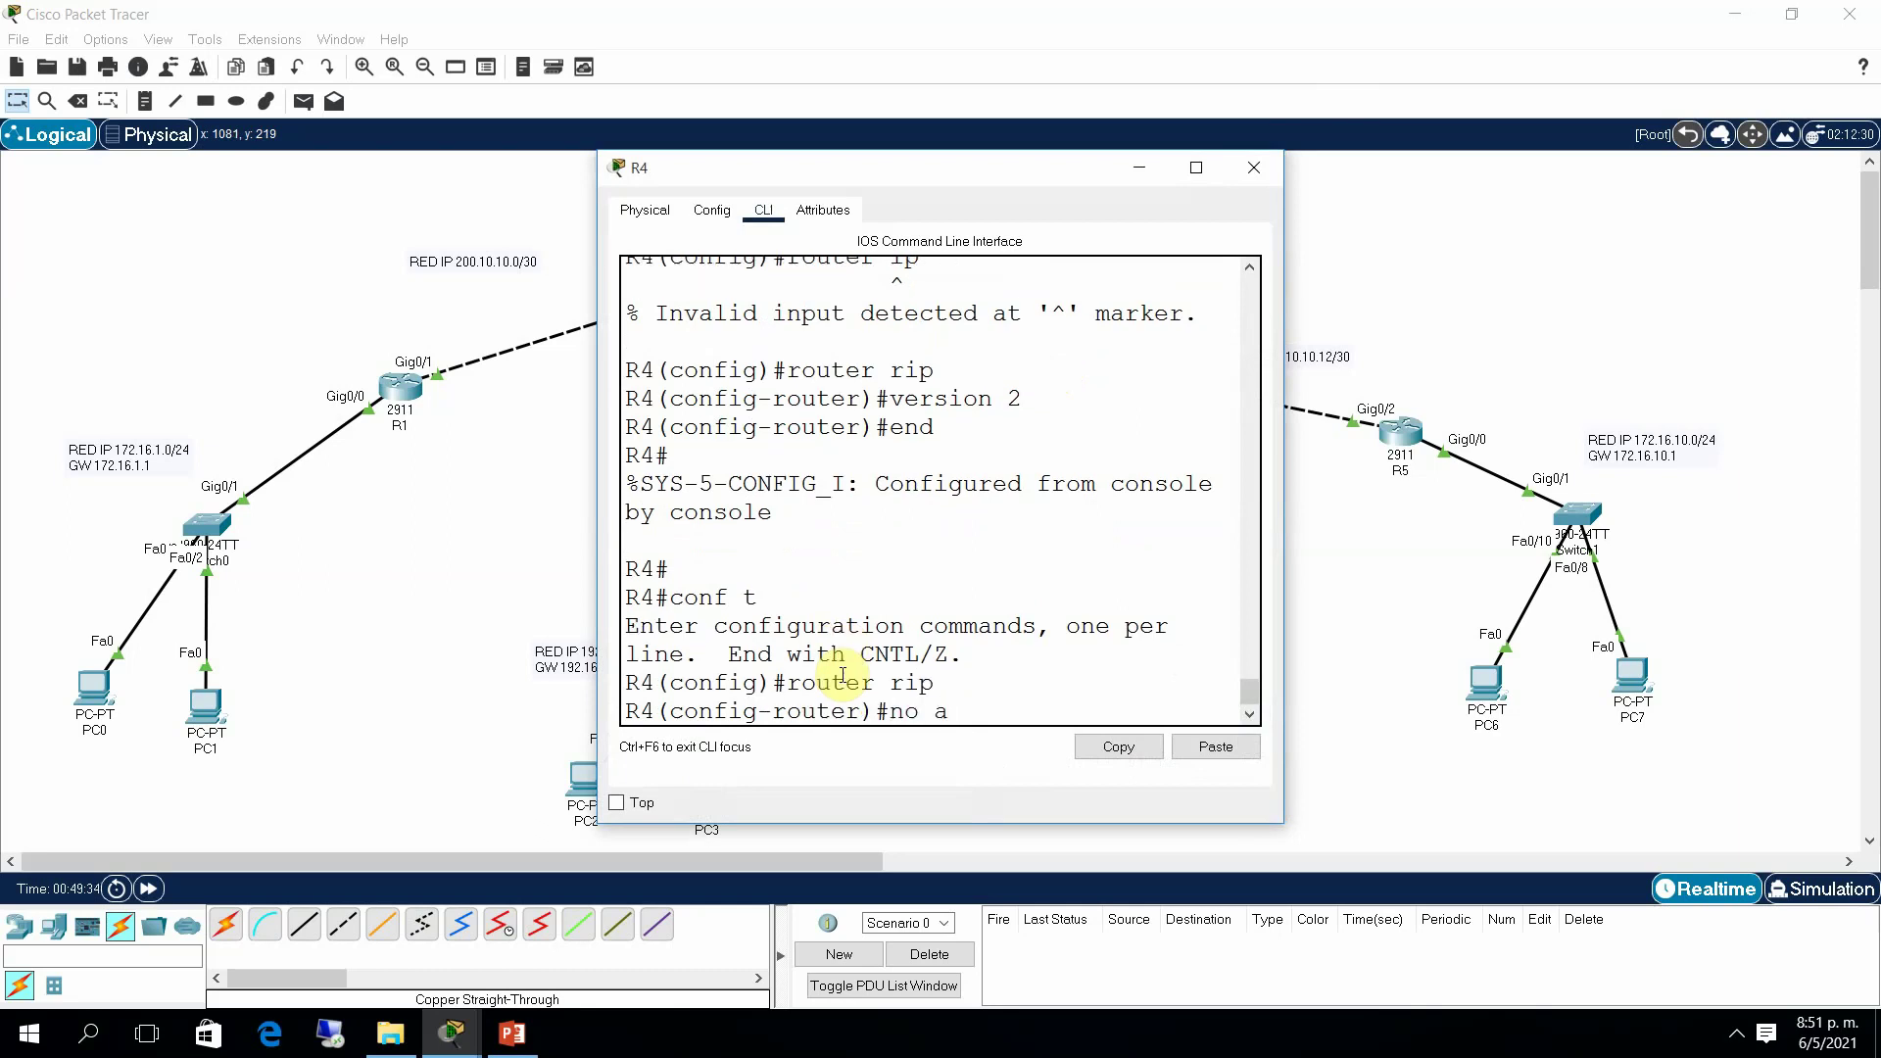
text(no a)
key(Tab)
key(Return)
text(end)
key(Return)
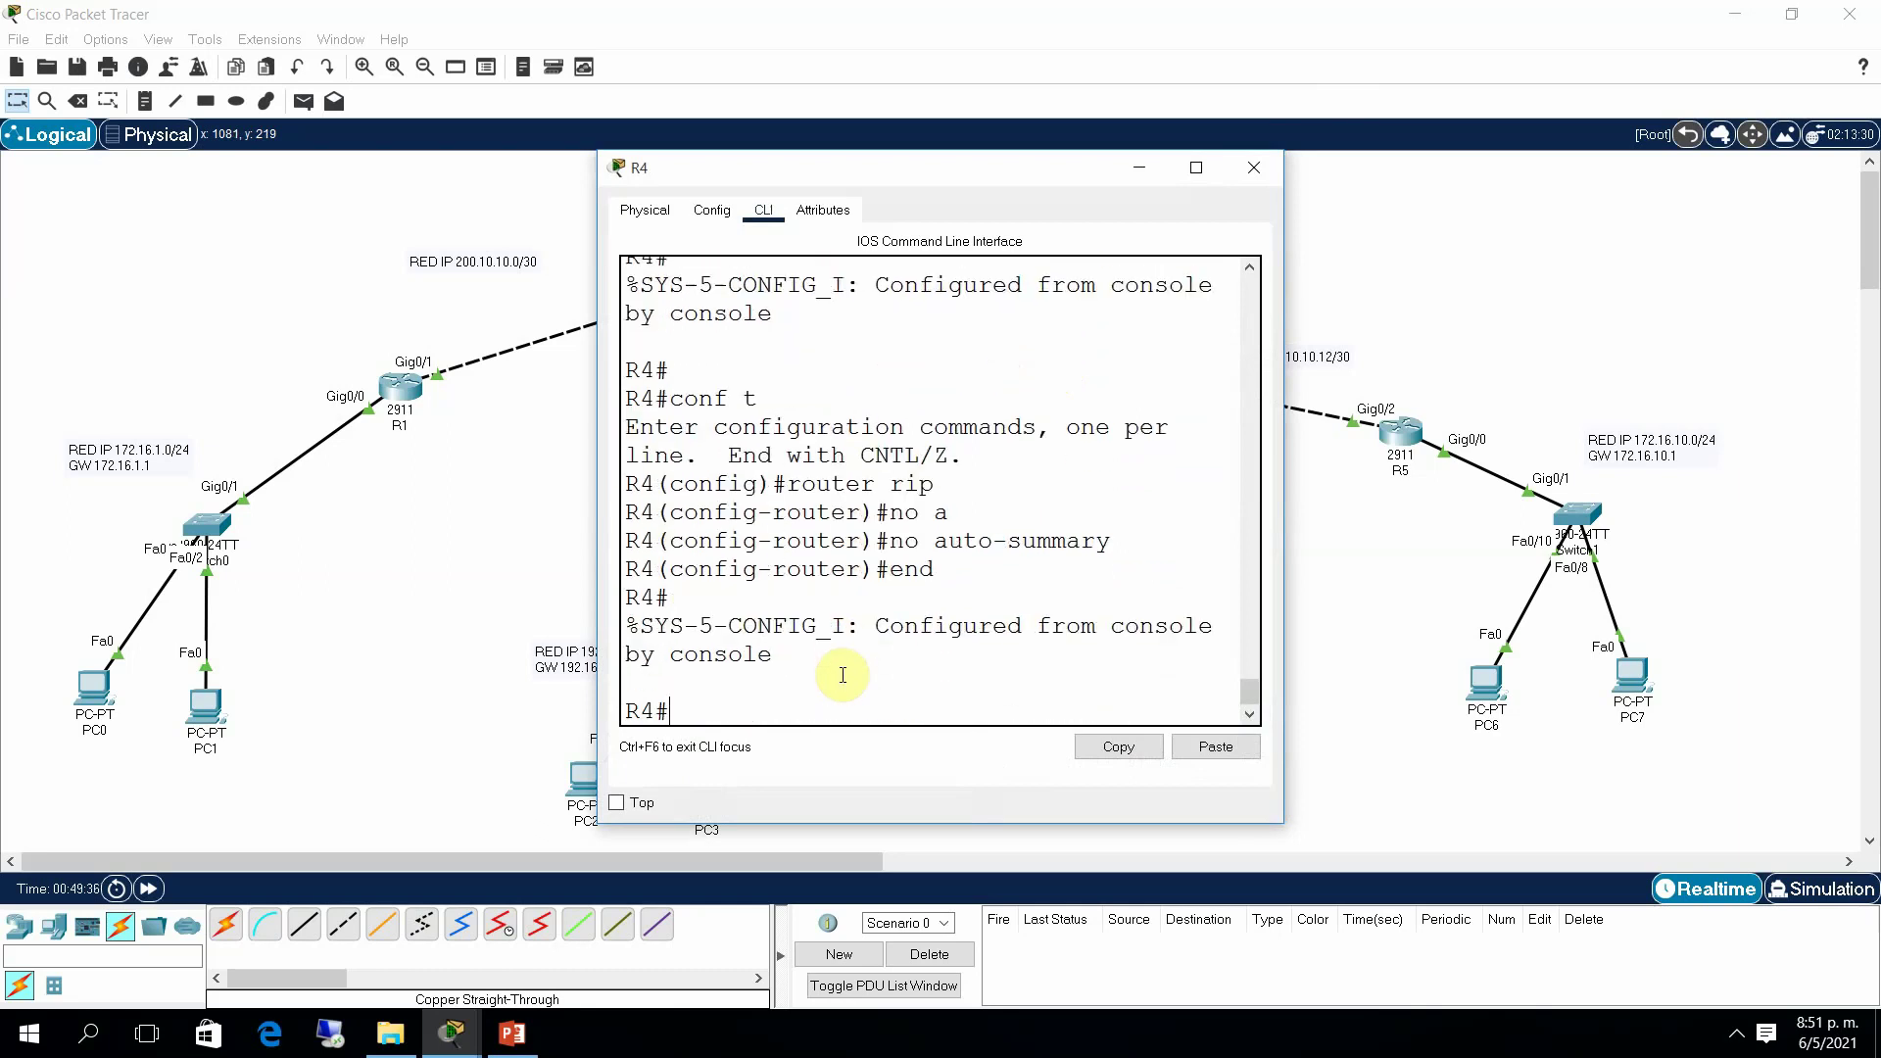
click(1253, 168)
Step: Turn off RIP route summarization on R3 with no auto-summary and return to privileged mode
click(831, 558)
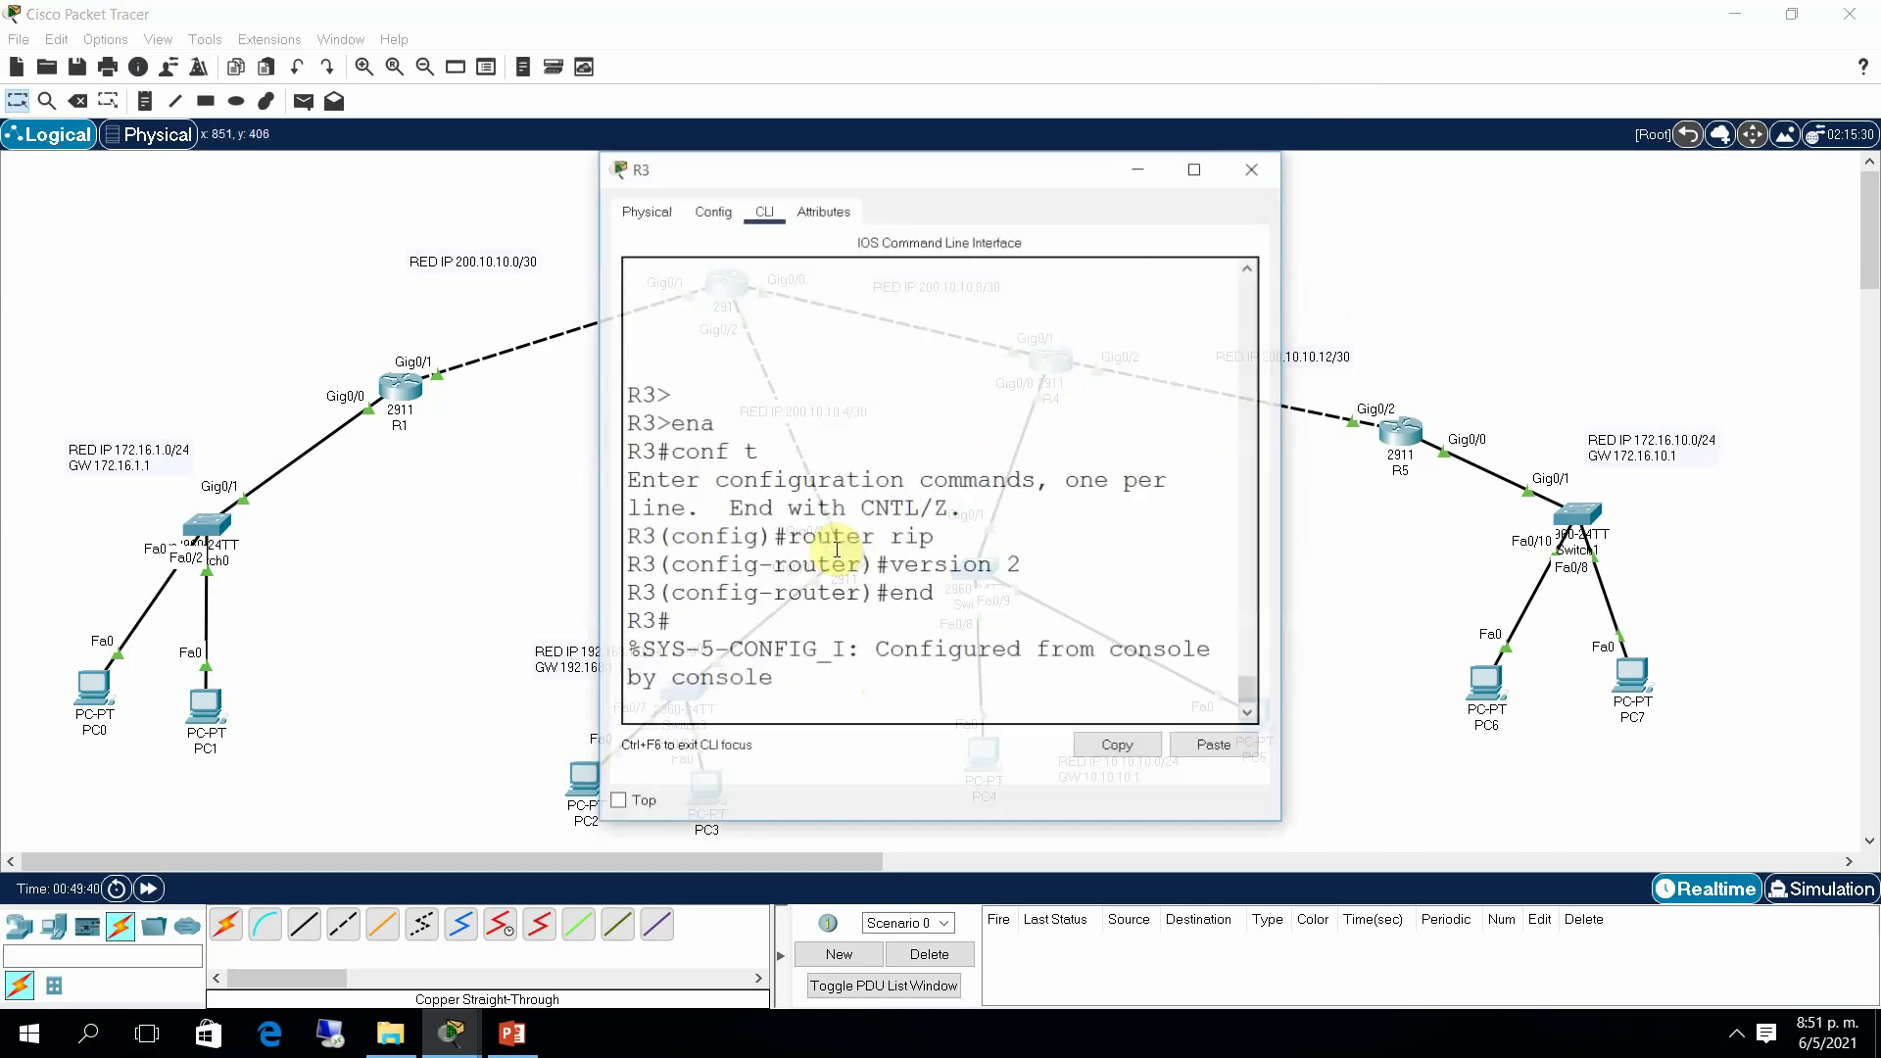
key(Return)
key(Return)
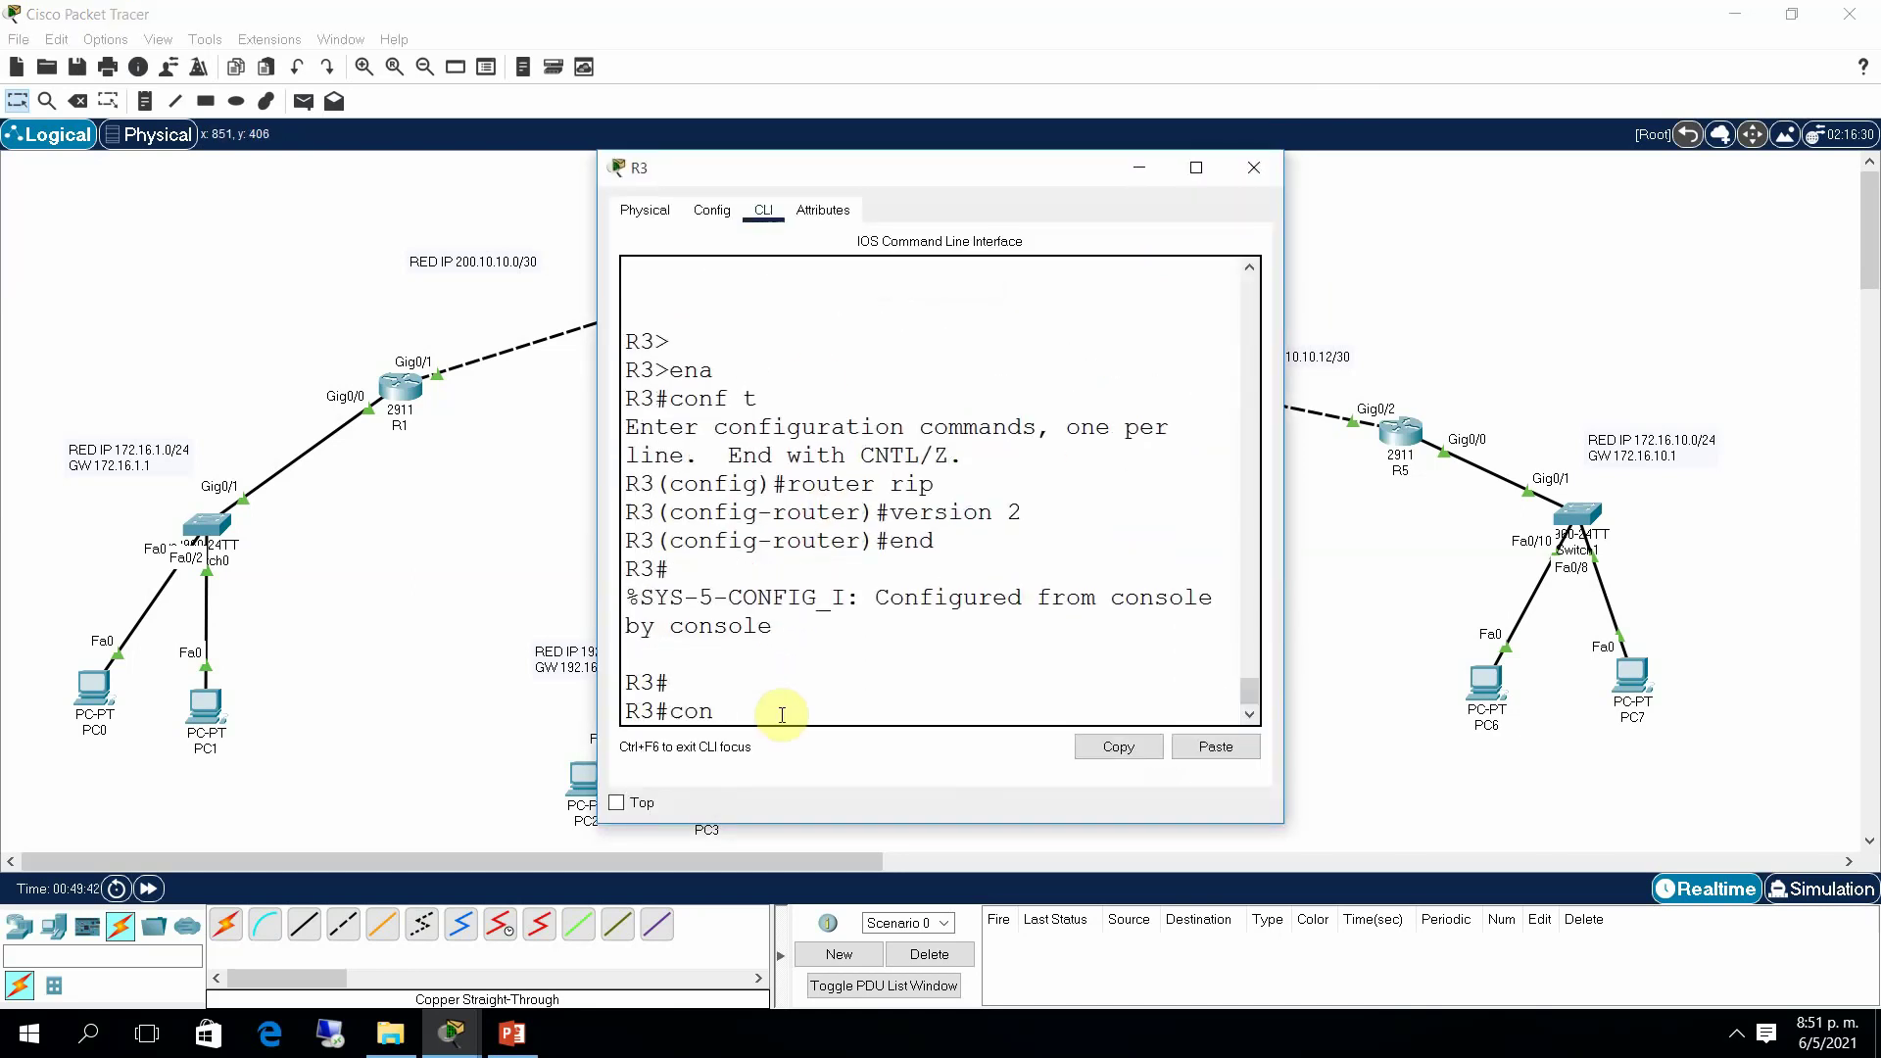
text(conf t)
key(Return)
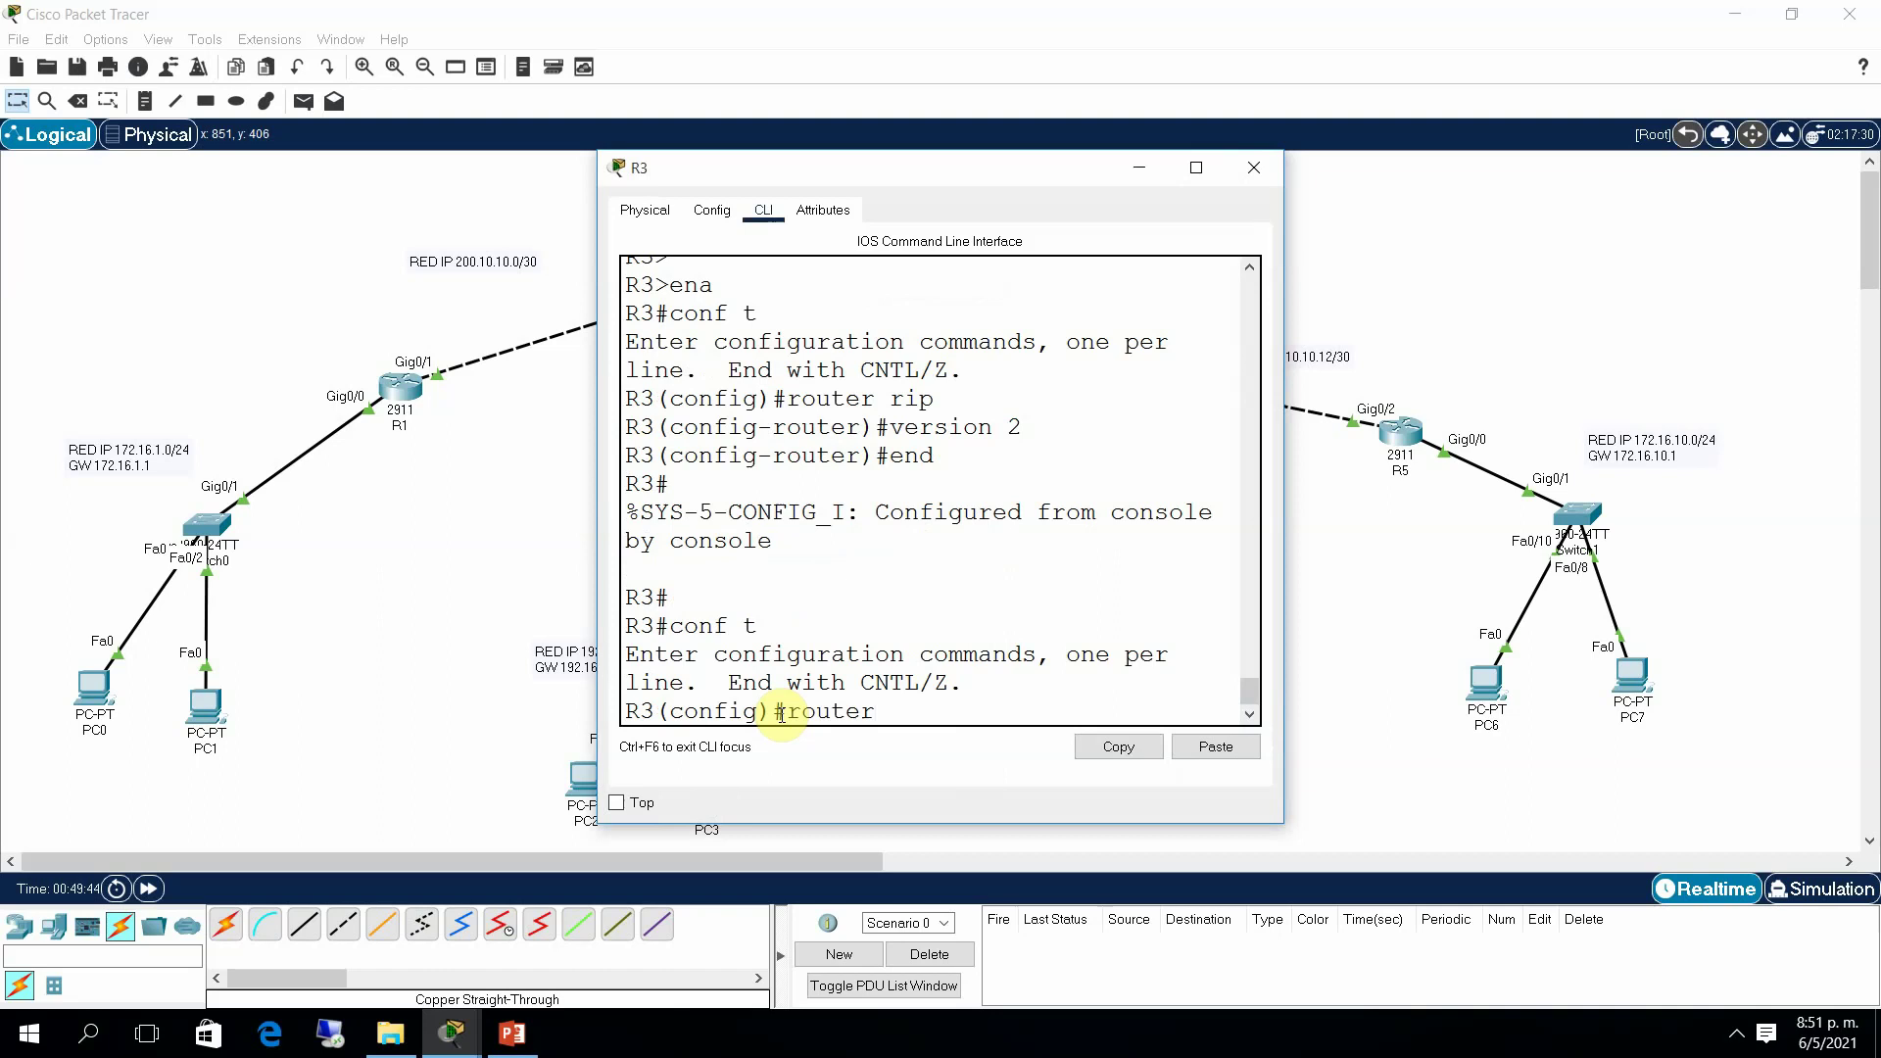
key(Return)
text(no au)
key(Tab)
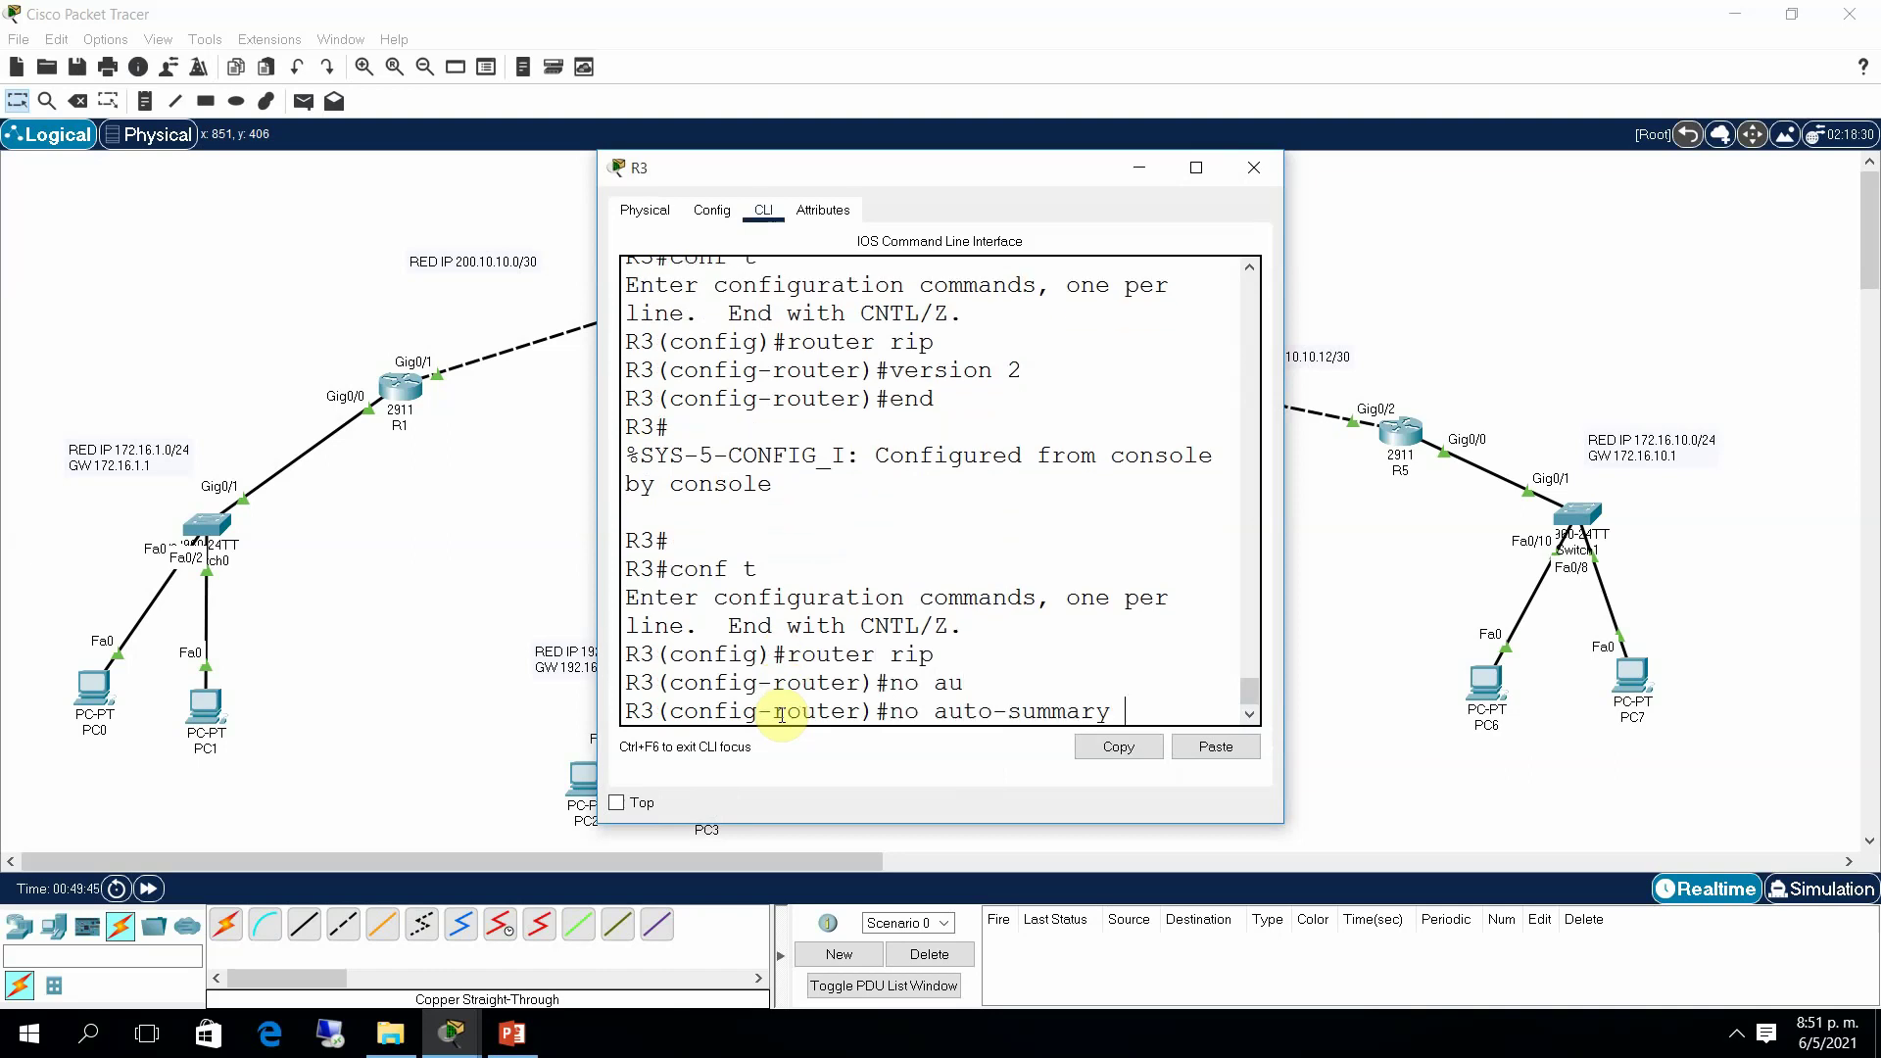
key(Return)
text(end)
key(Return)
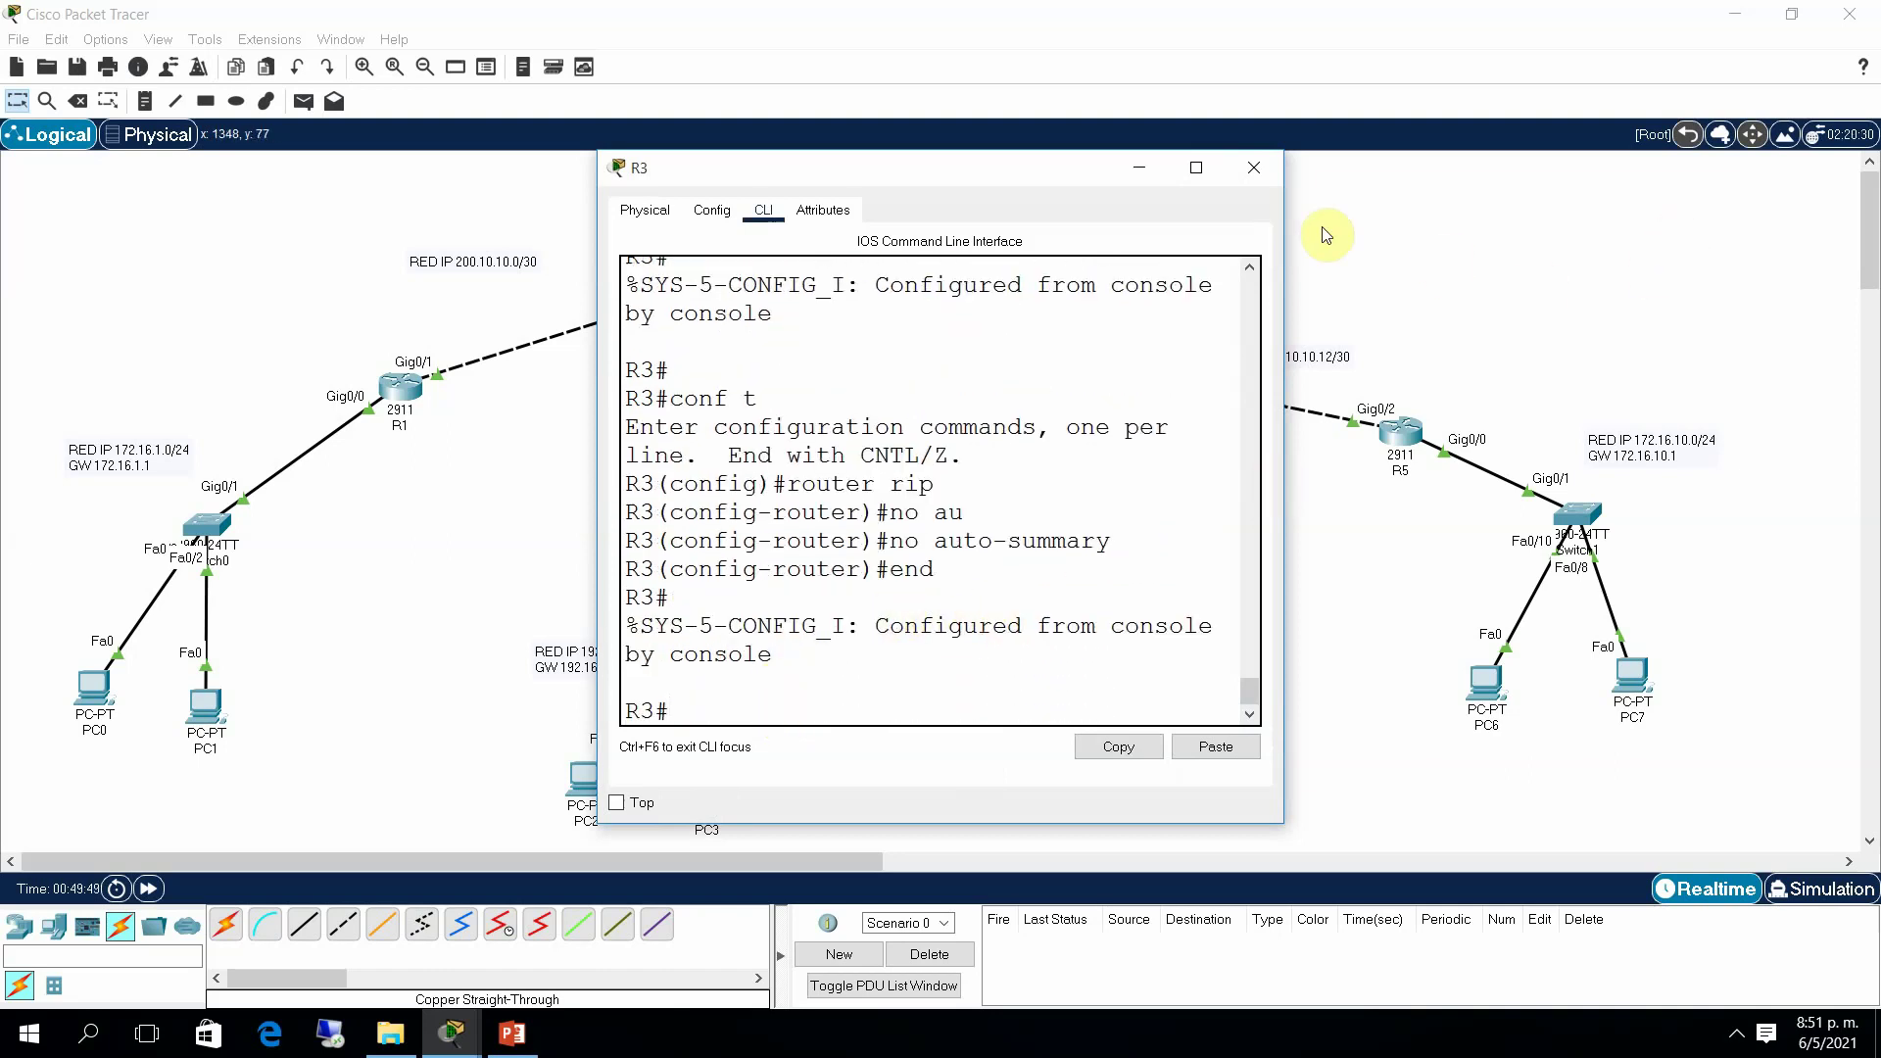
Step: Close R3, disable RIP automatic summarization on R2 with no auto-summary under router rip, end the configuration, and close R2
click(1258, 170)
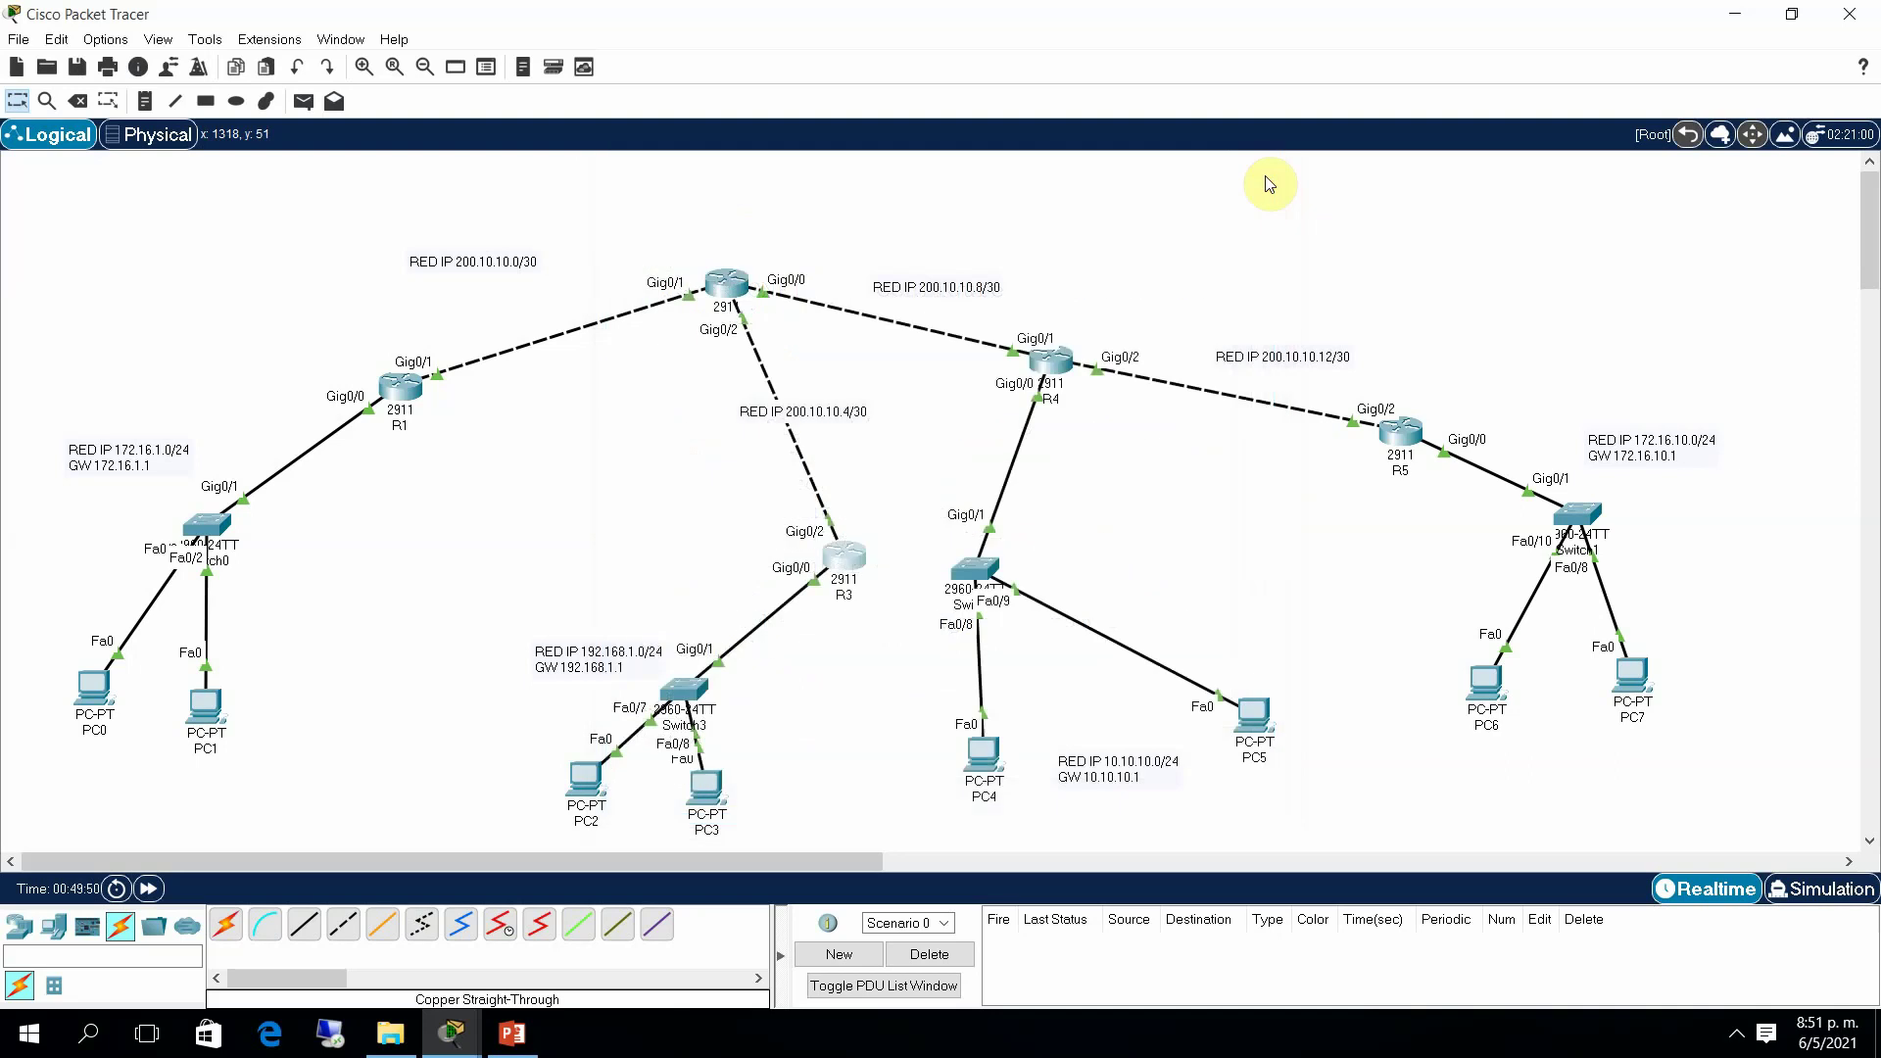
click(725, 284)
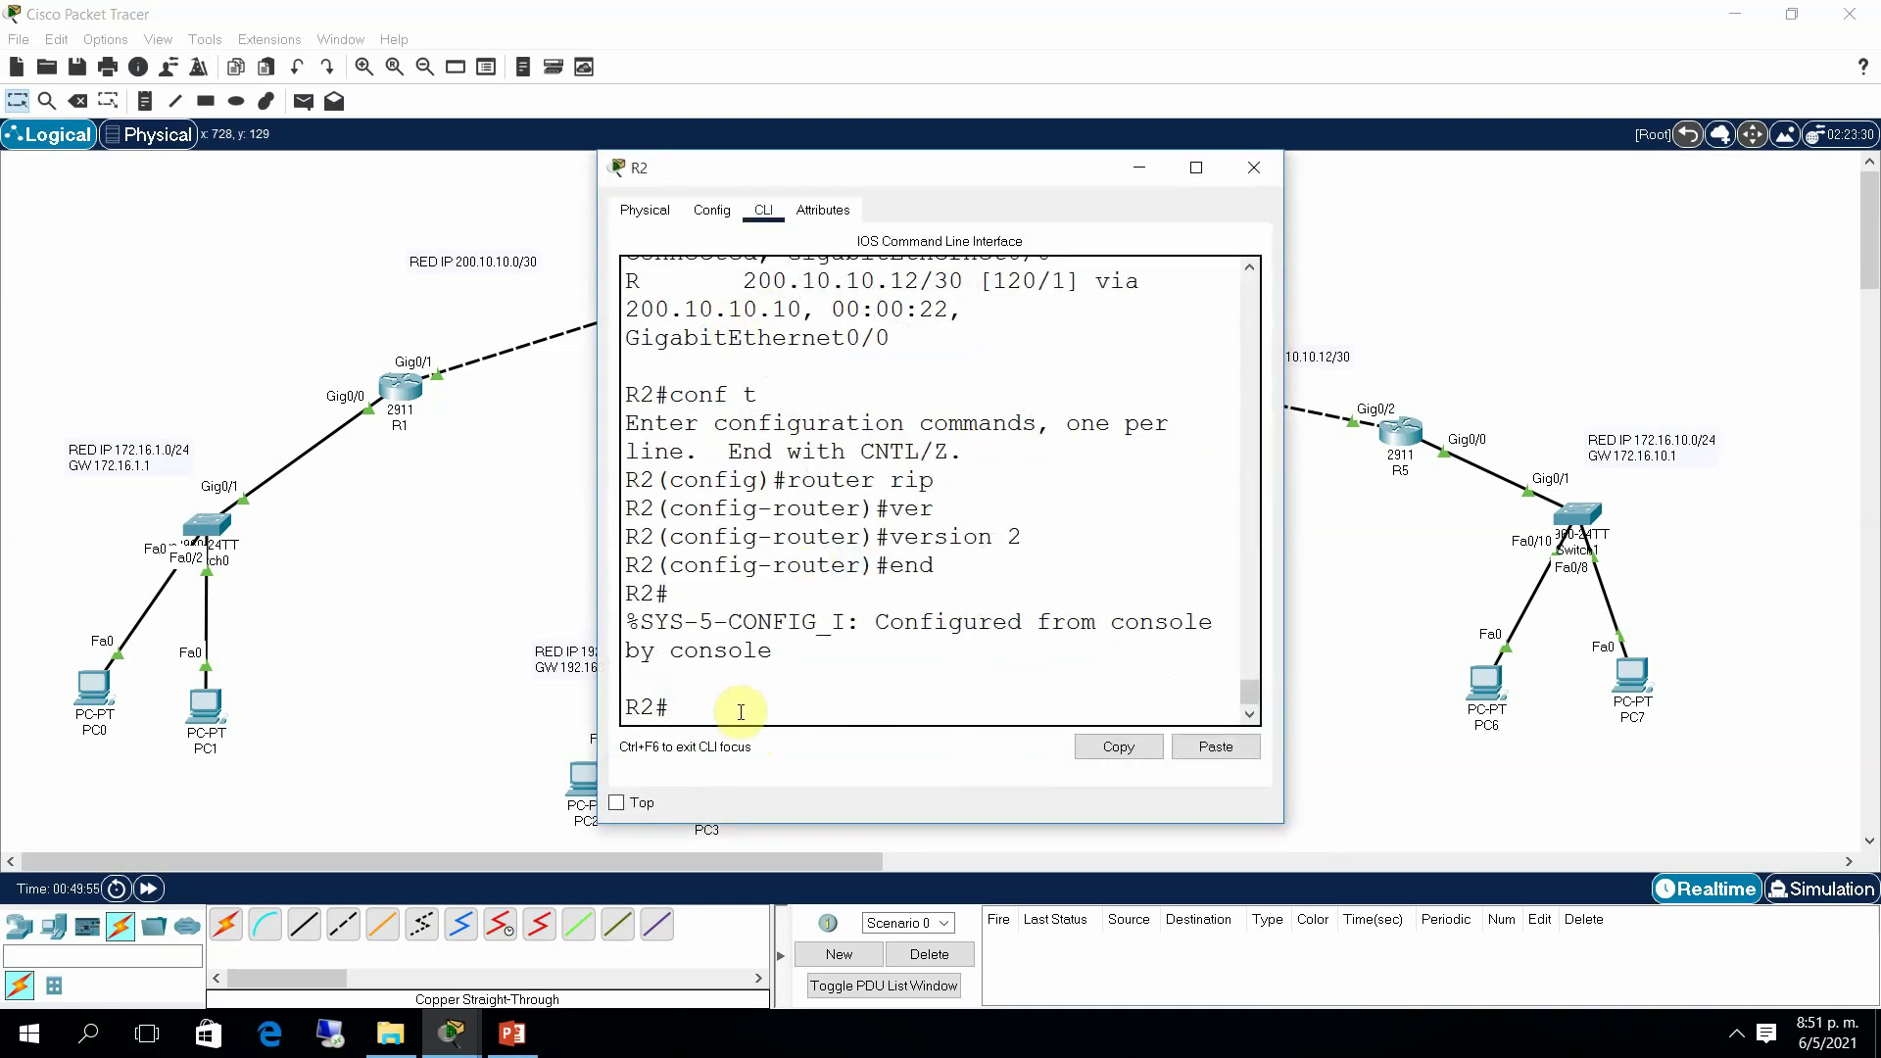
text(conf t)
key(Return)
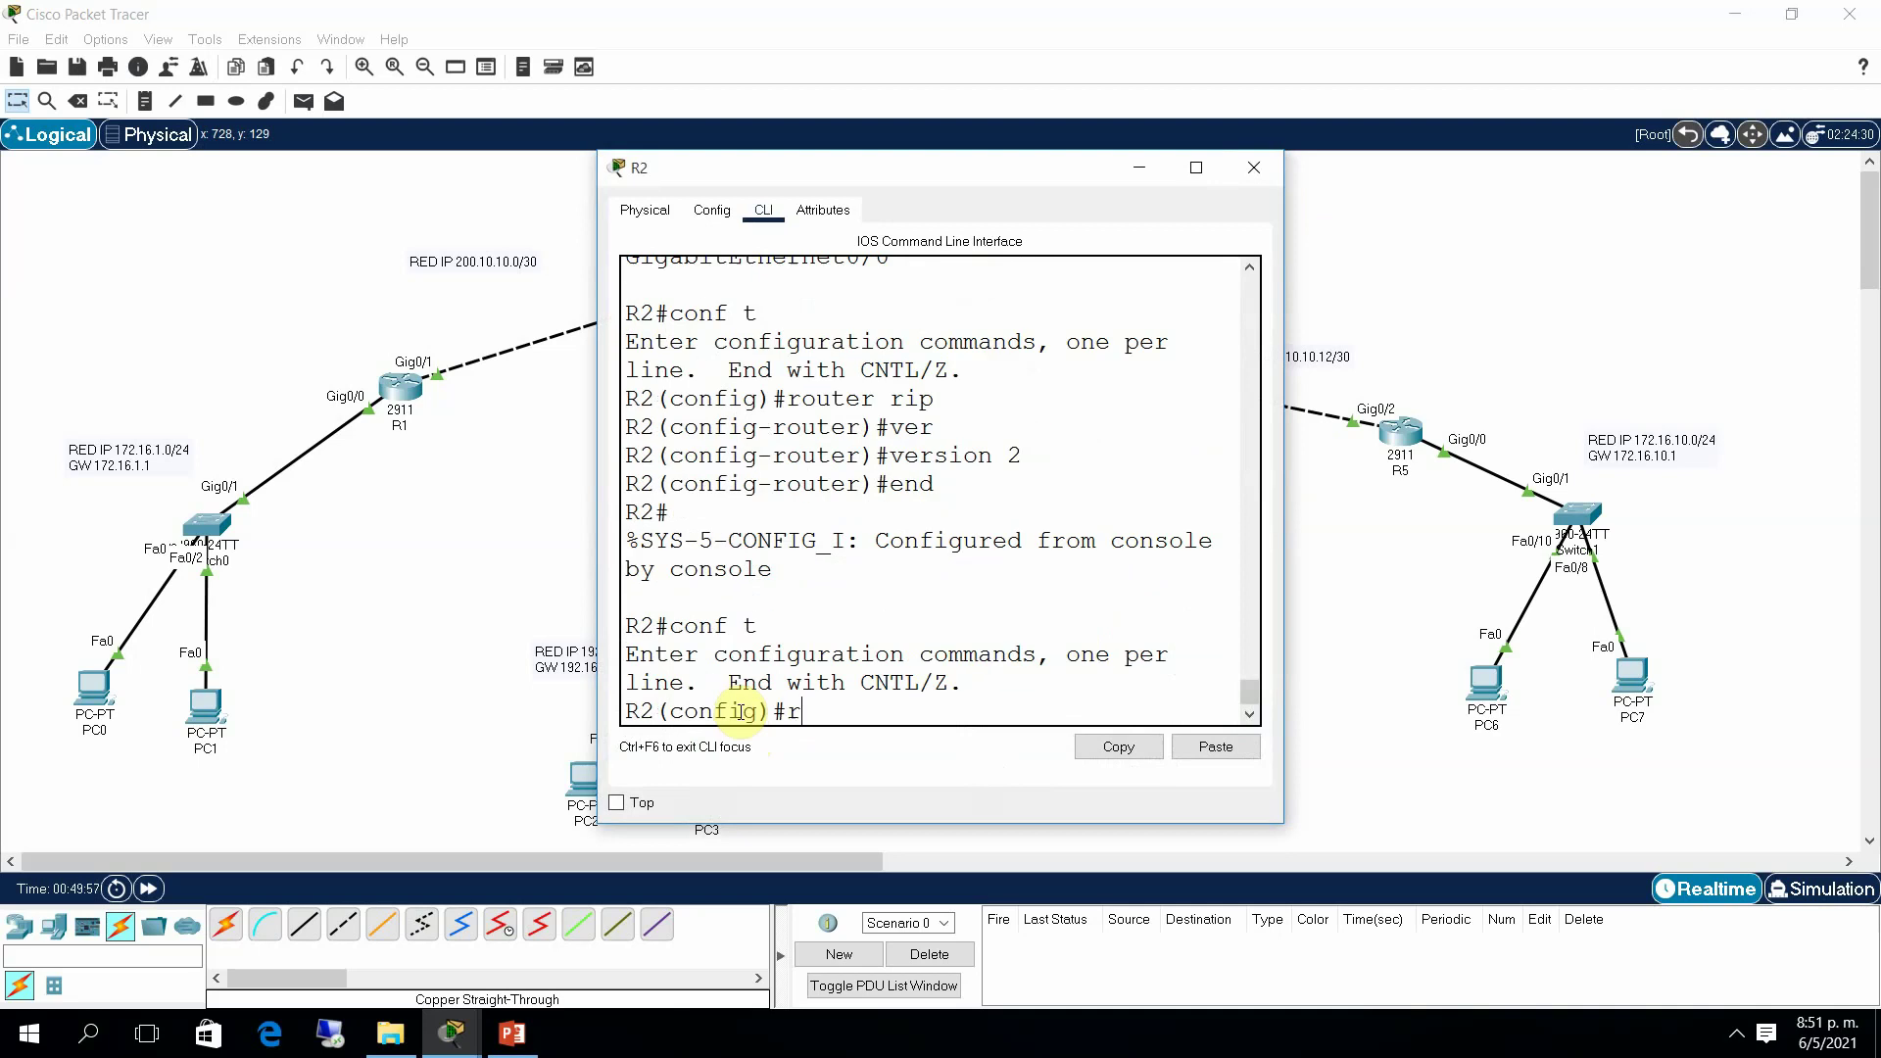
text(router rip)
key(Return)
text(no)
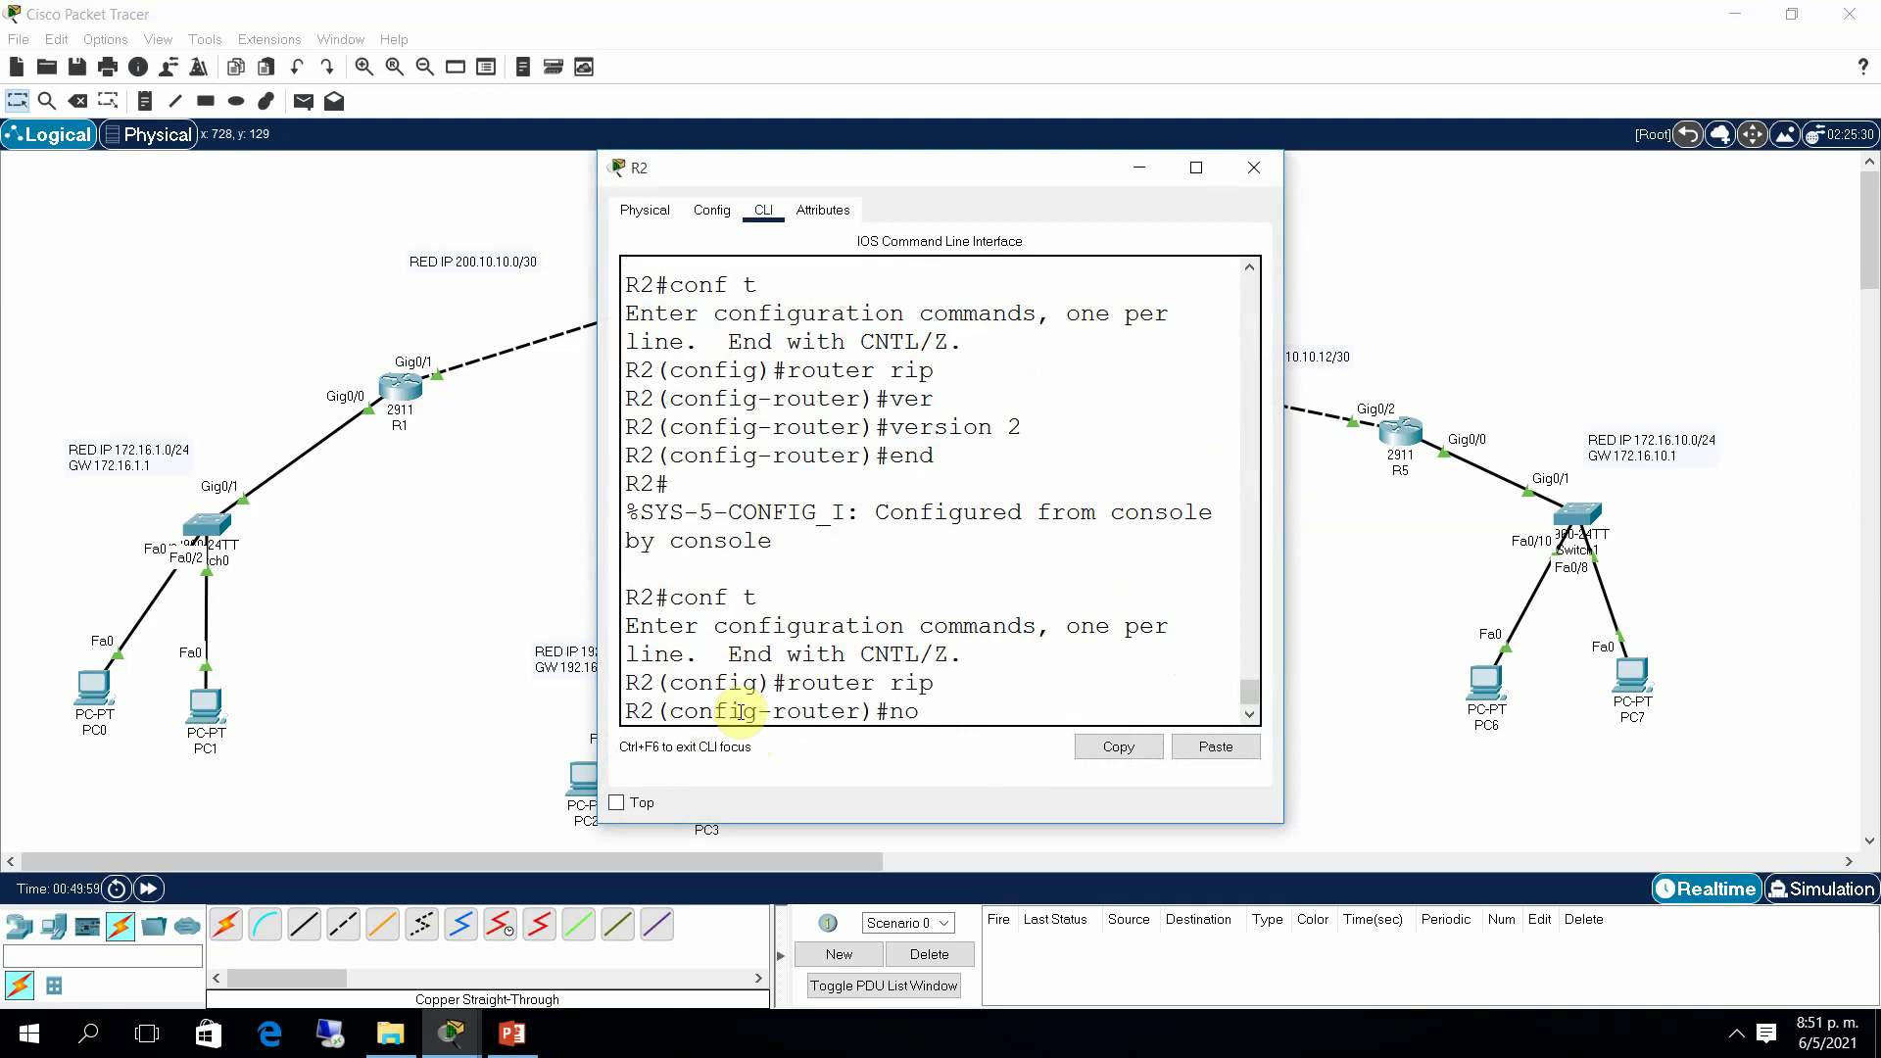
text( au)
key(Tab)
key(Return)
text(end)
key(Return)
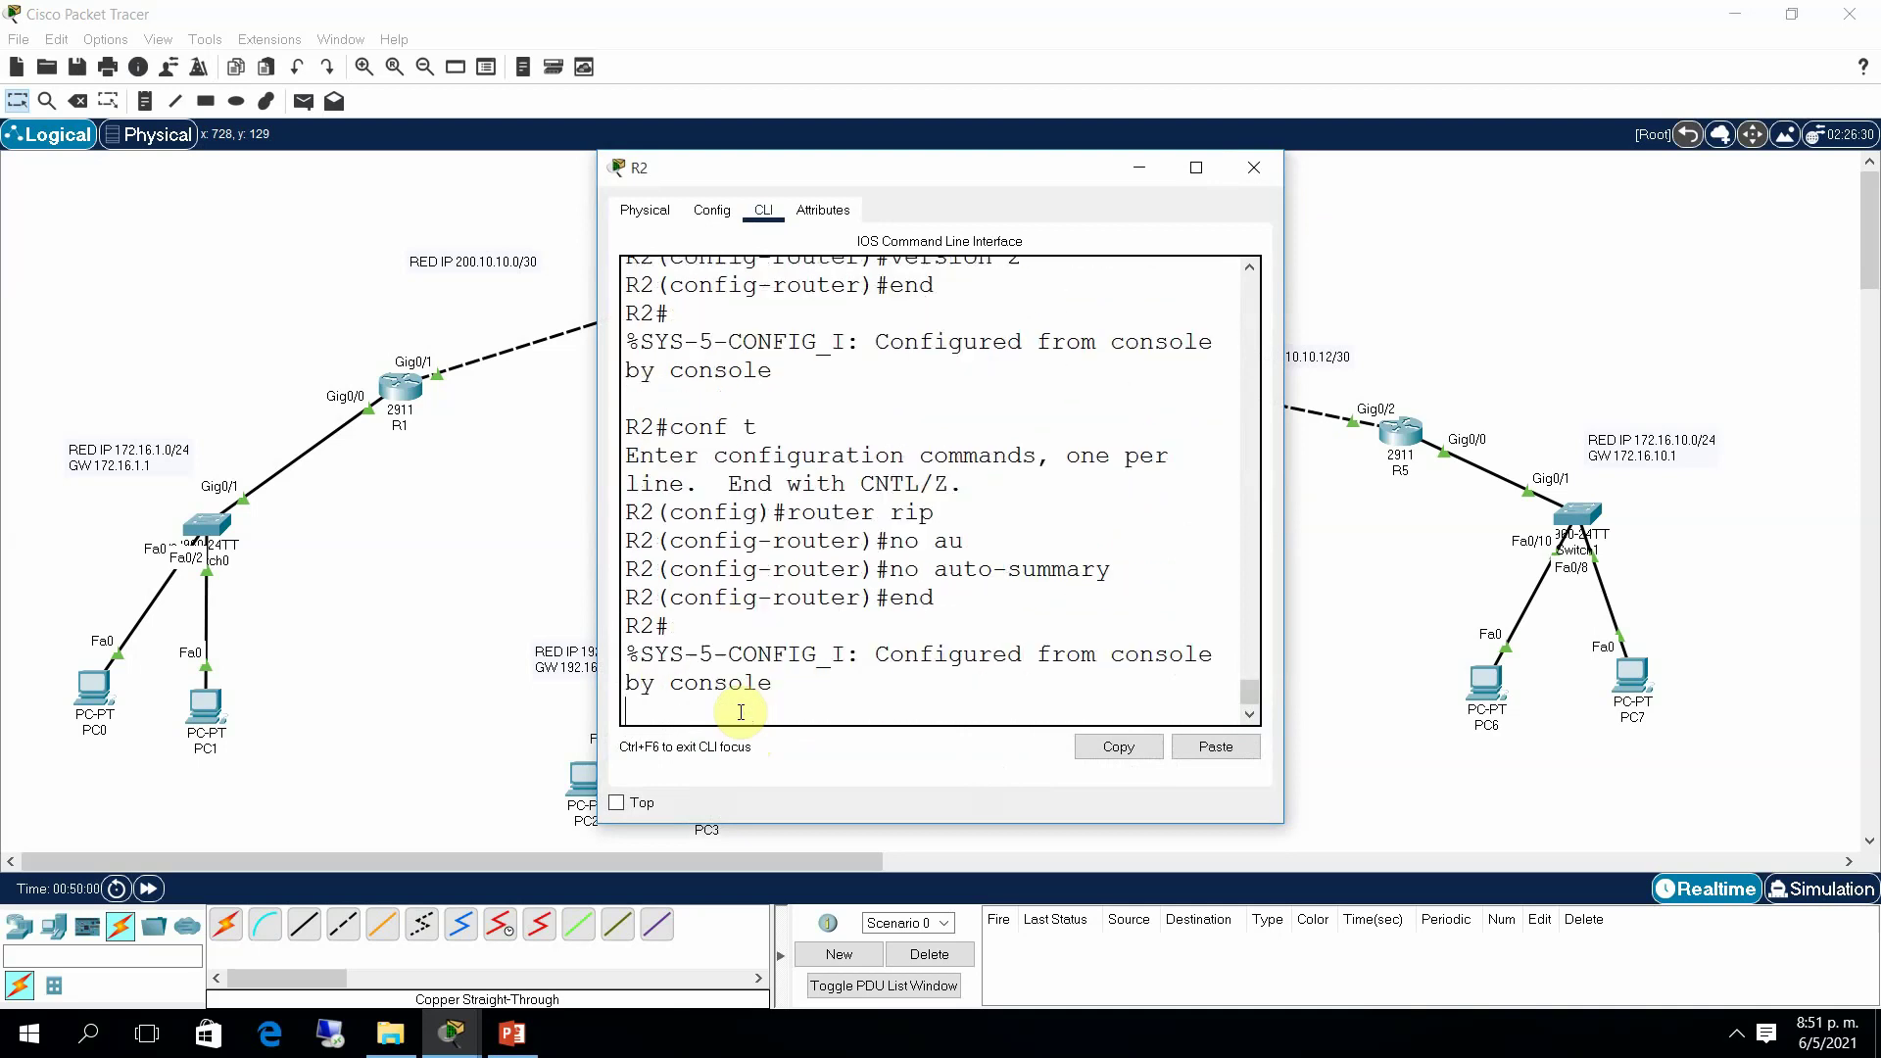
click(1253, 167)
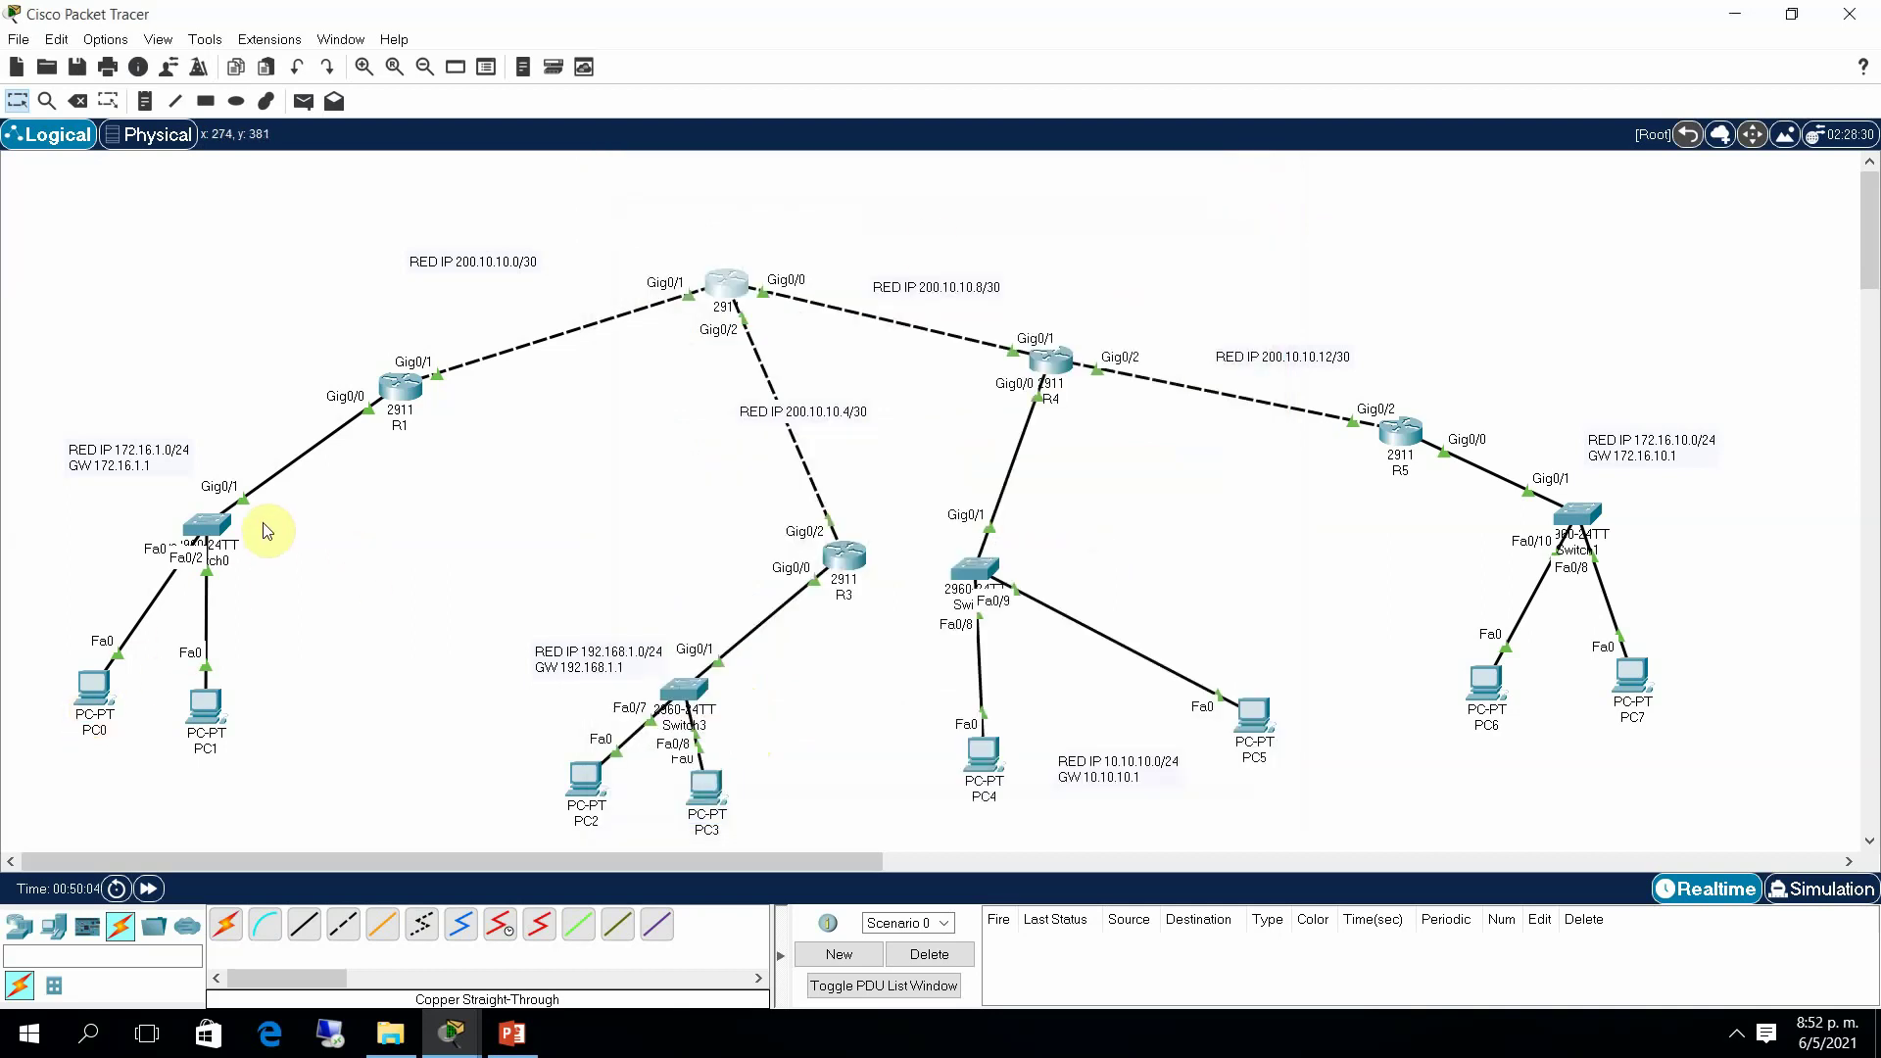
Step: Display R1's full routing table with sh ip route in a maximized CLI window
click(402, 392)
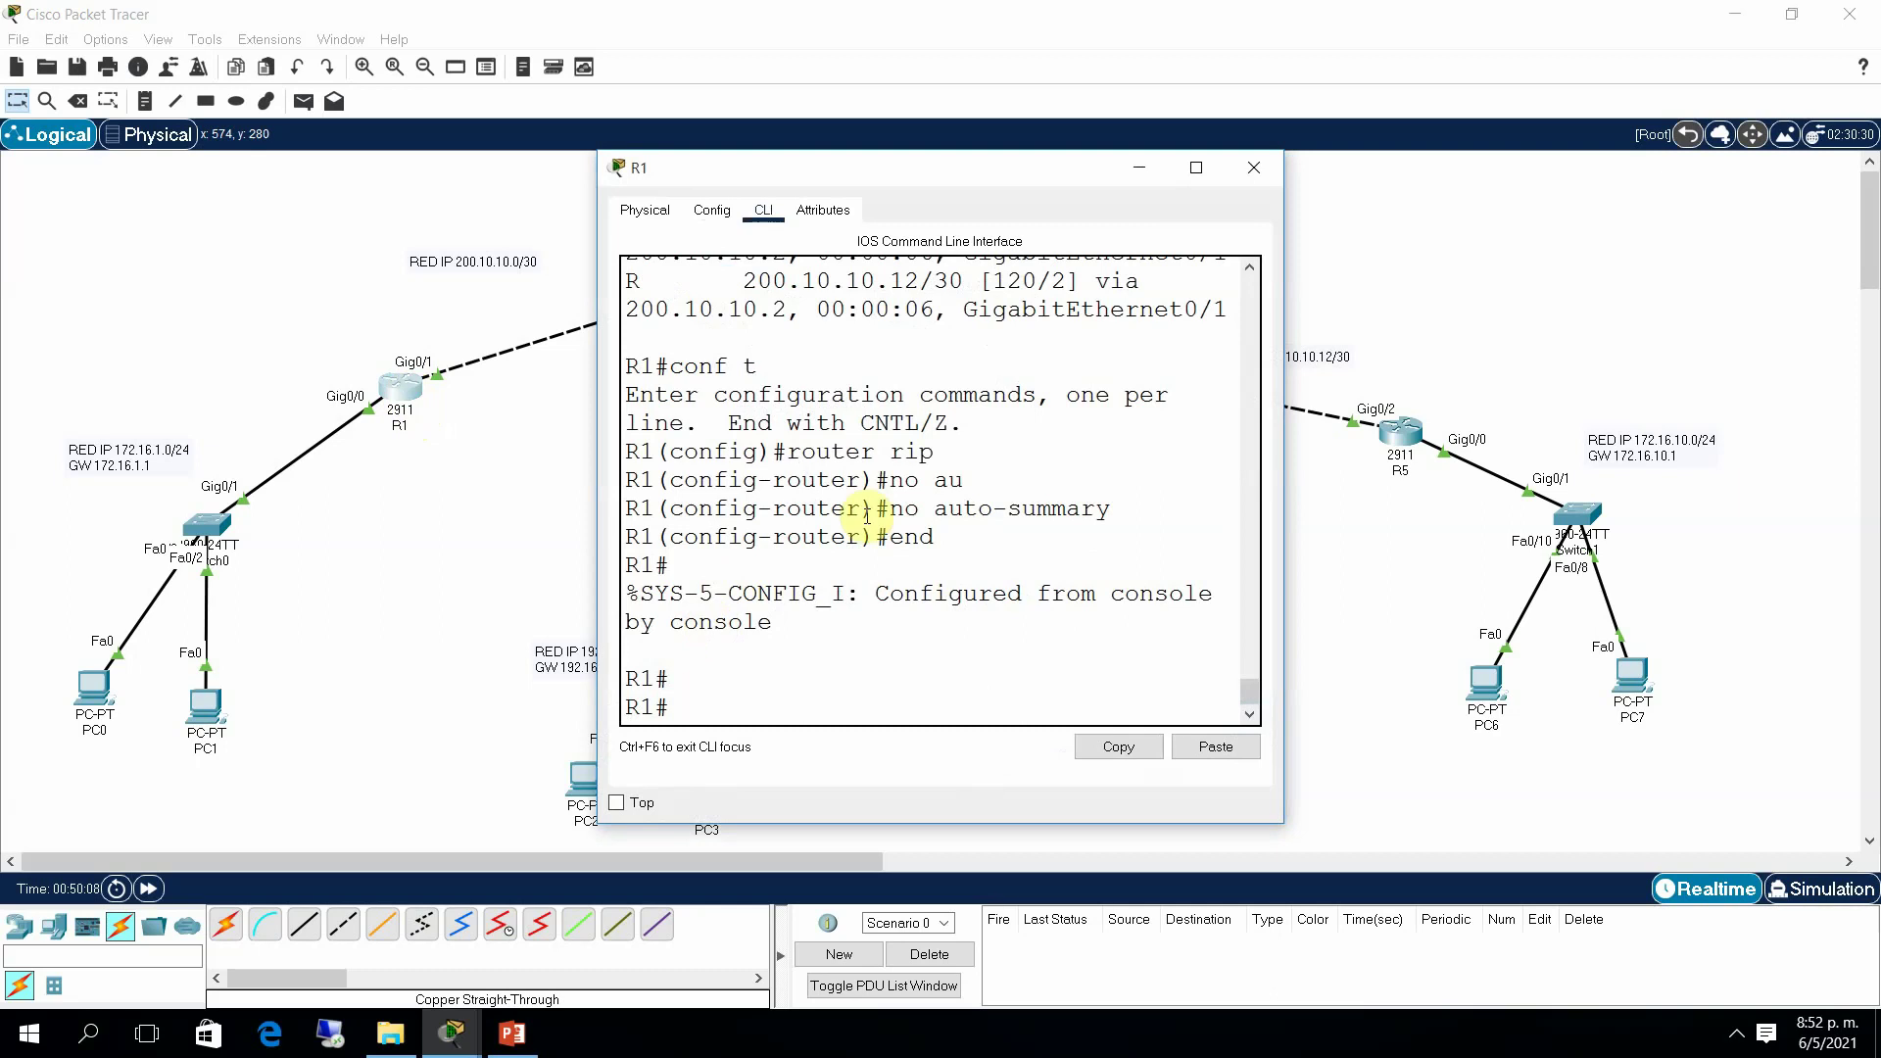
click(1197, 168)
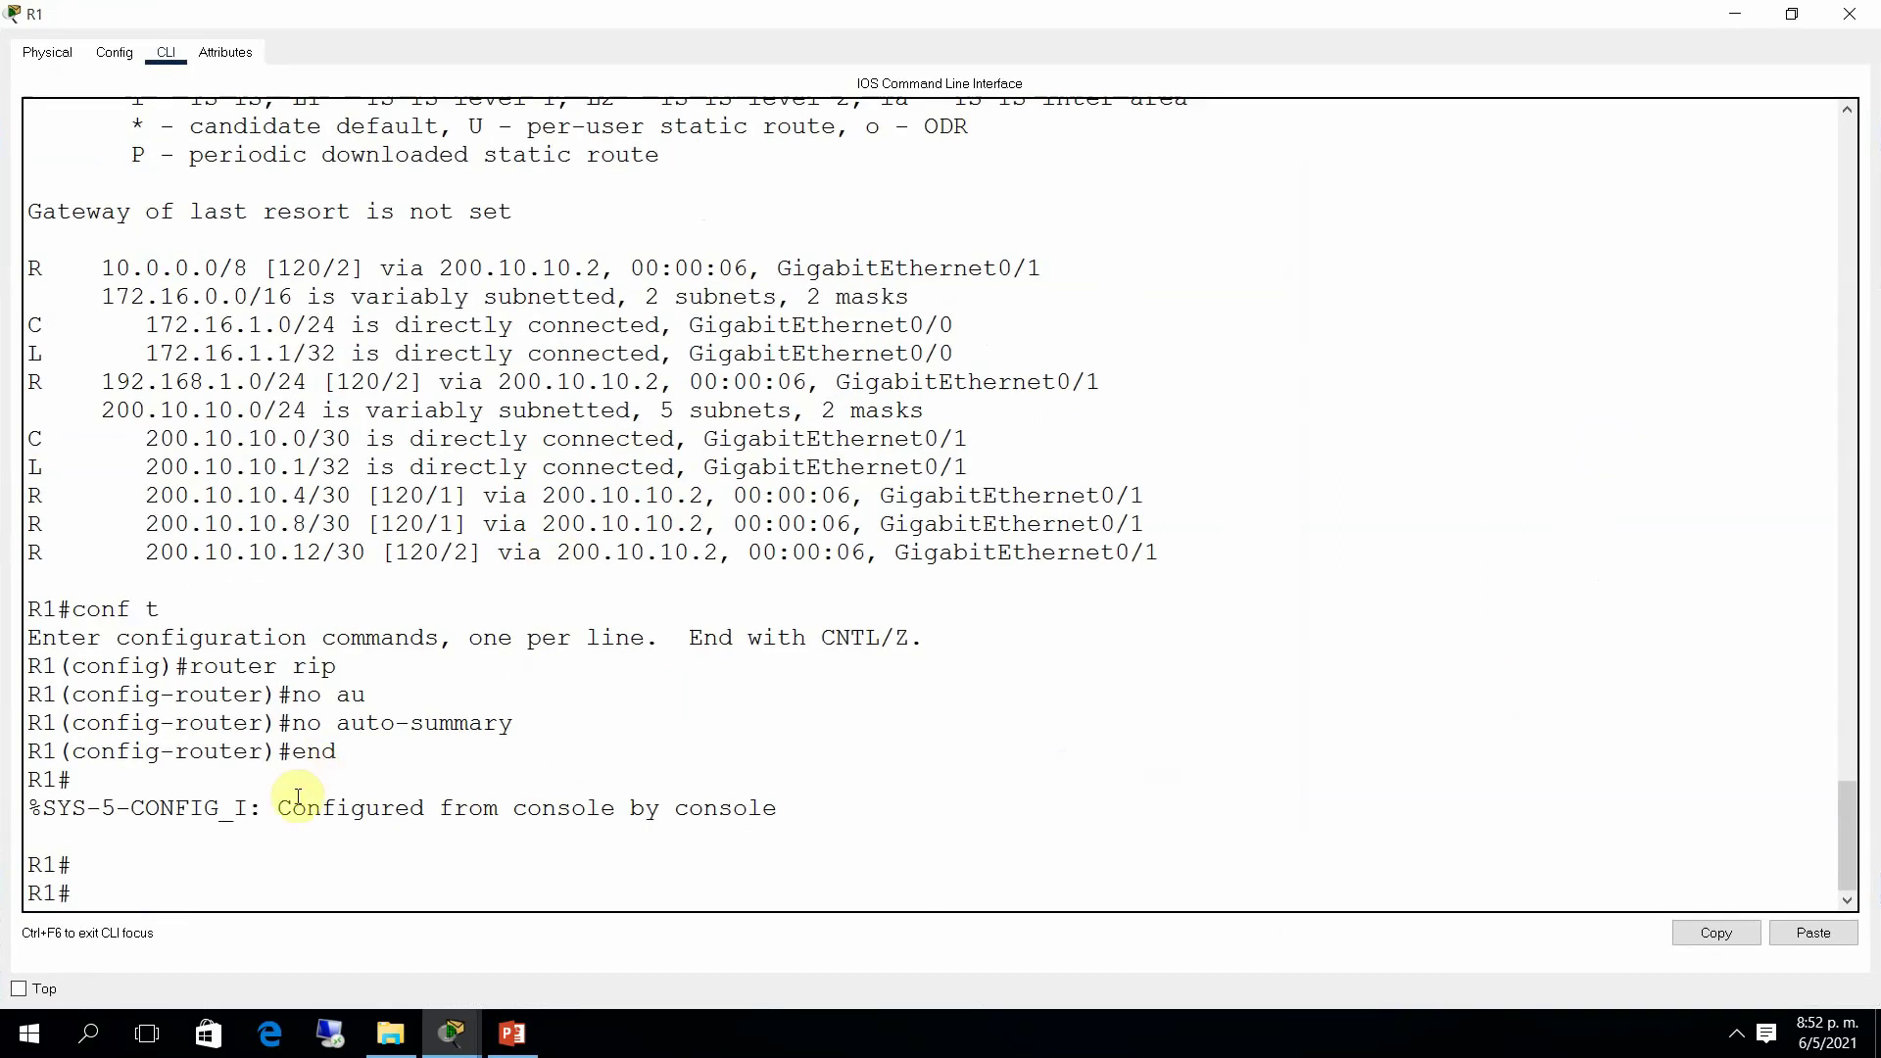
click(272, 845)
key(Return)
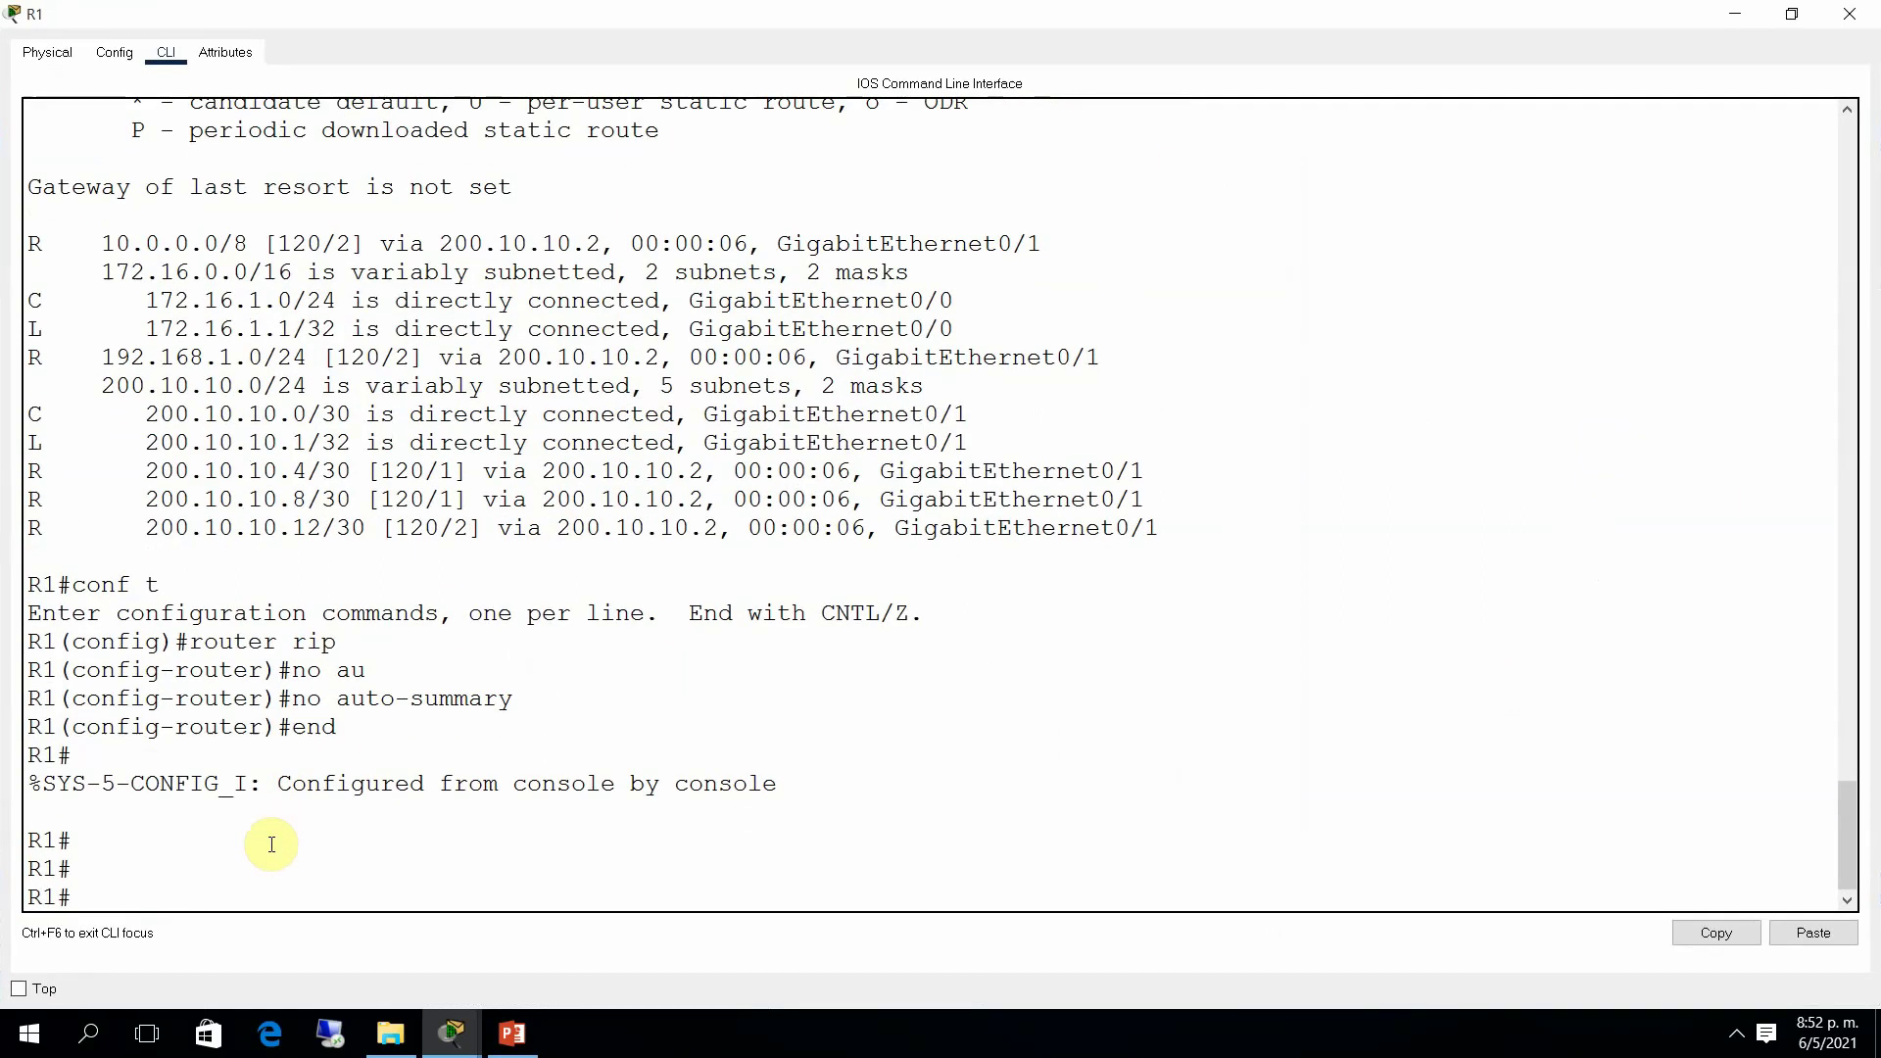
key(Up)
key(Up)
key(Return)
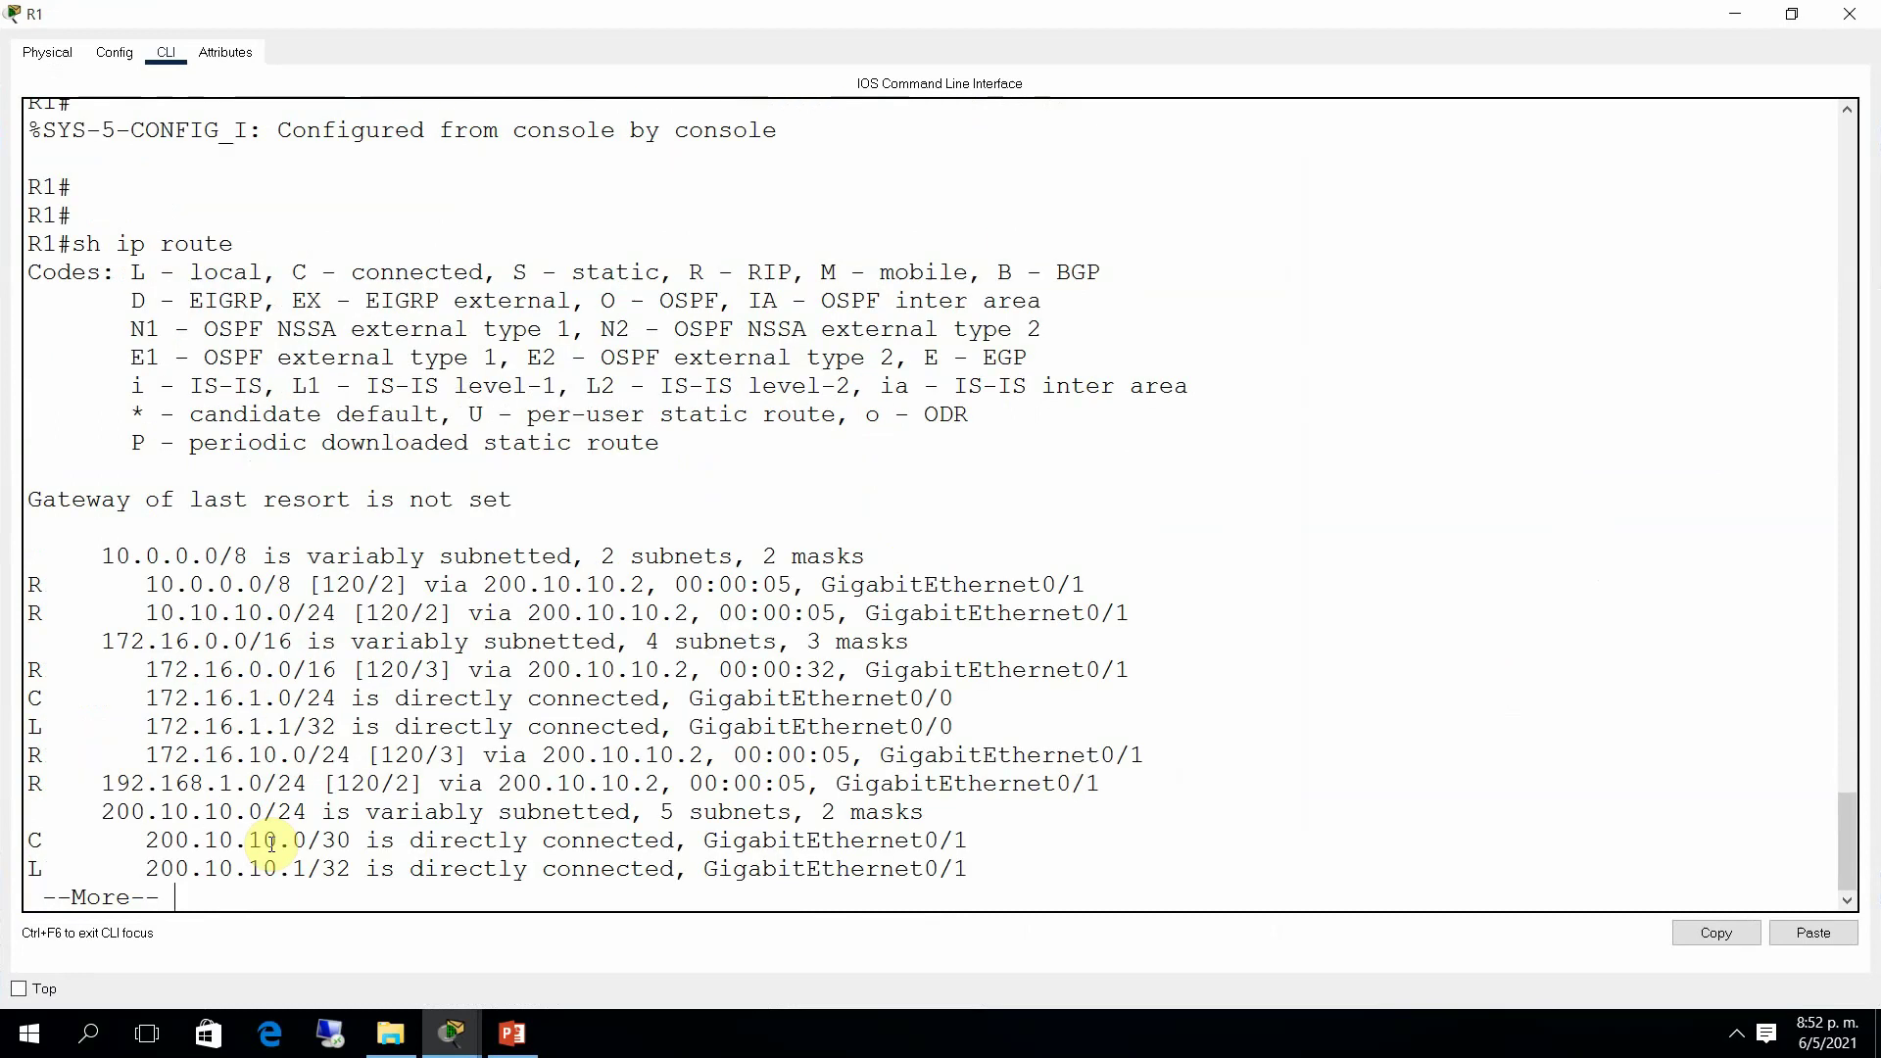
key(space)
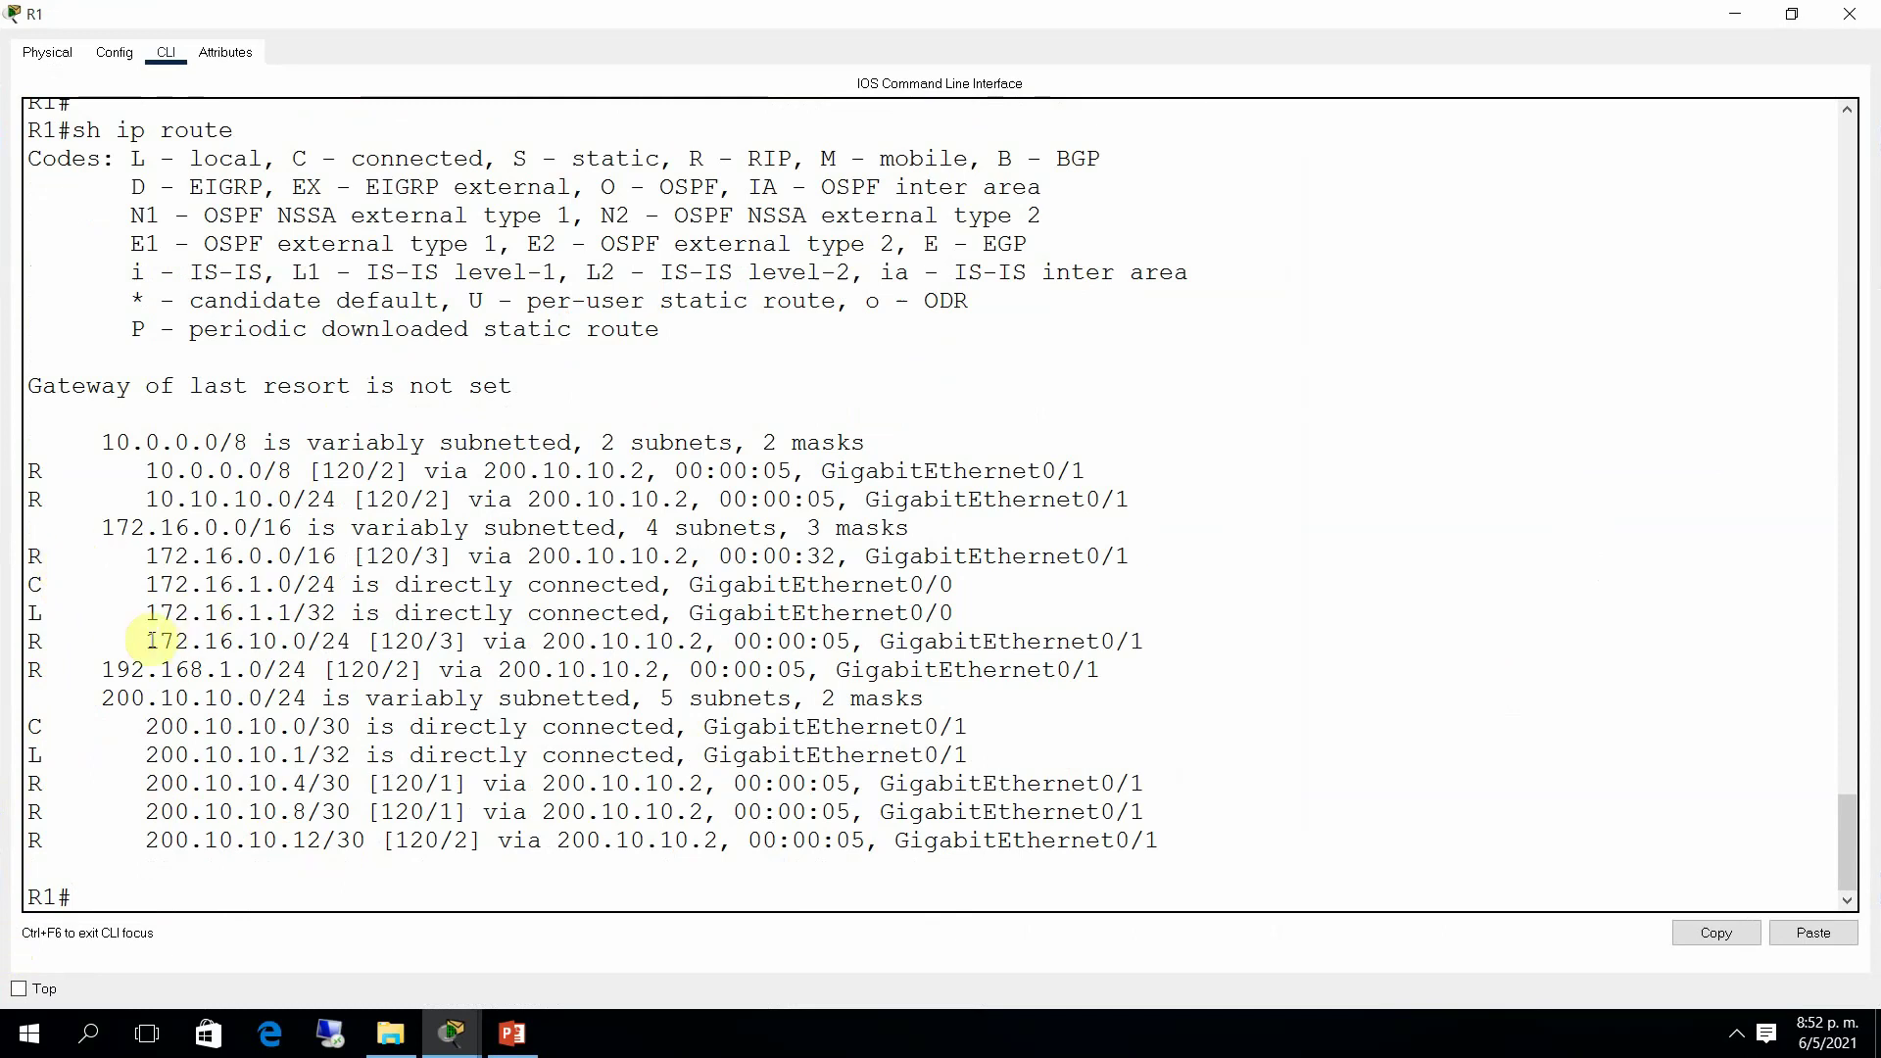
Step: Examine the 172.16.1.1/32, 172.16.10.0/24 and 172.16.0.0/16 entries in R1's routing table, and close R1
drag(147, 612, 307, 612)
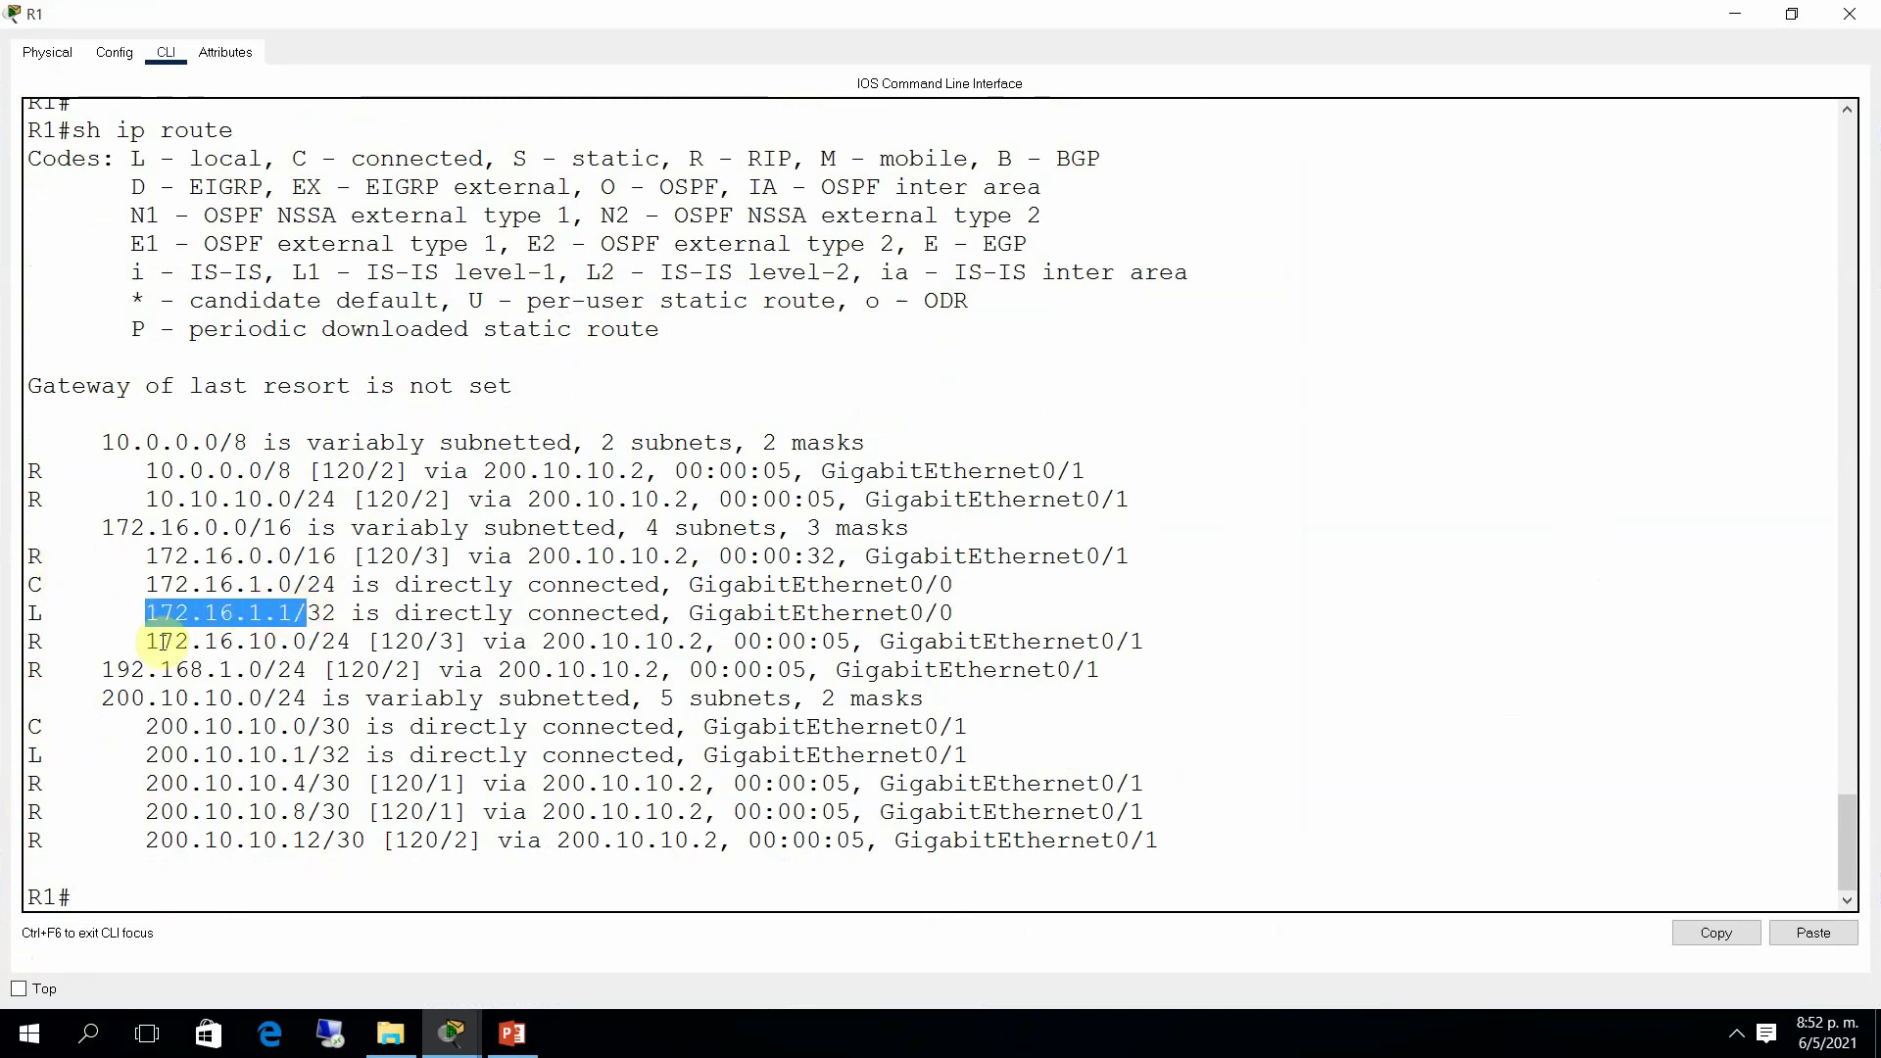
drag(19, 642, 375, 651)
drag(1142, 557, 956, 534)
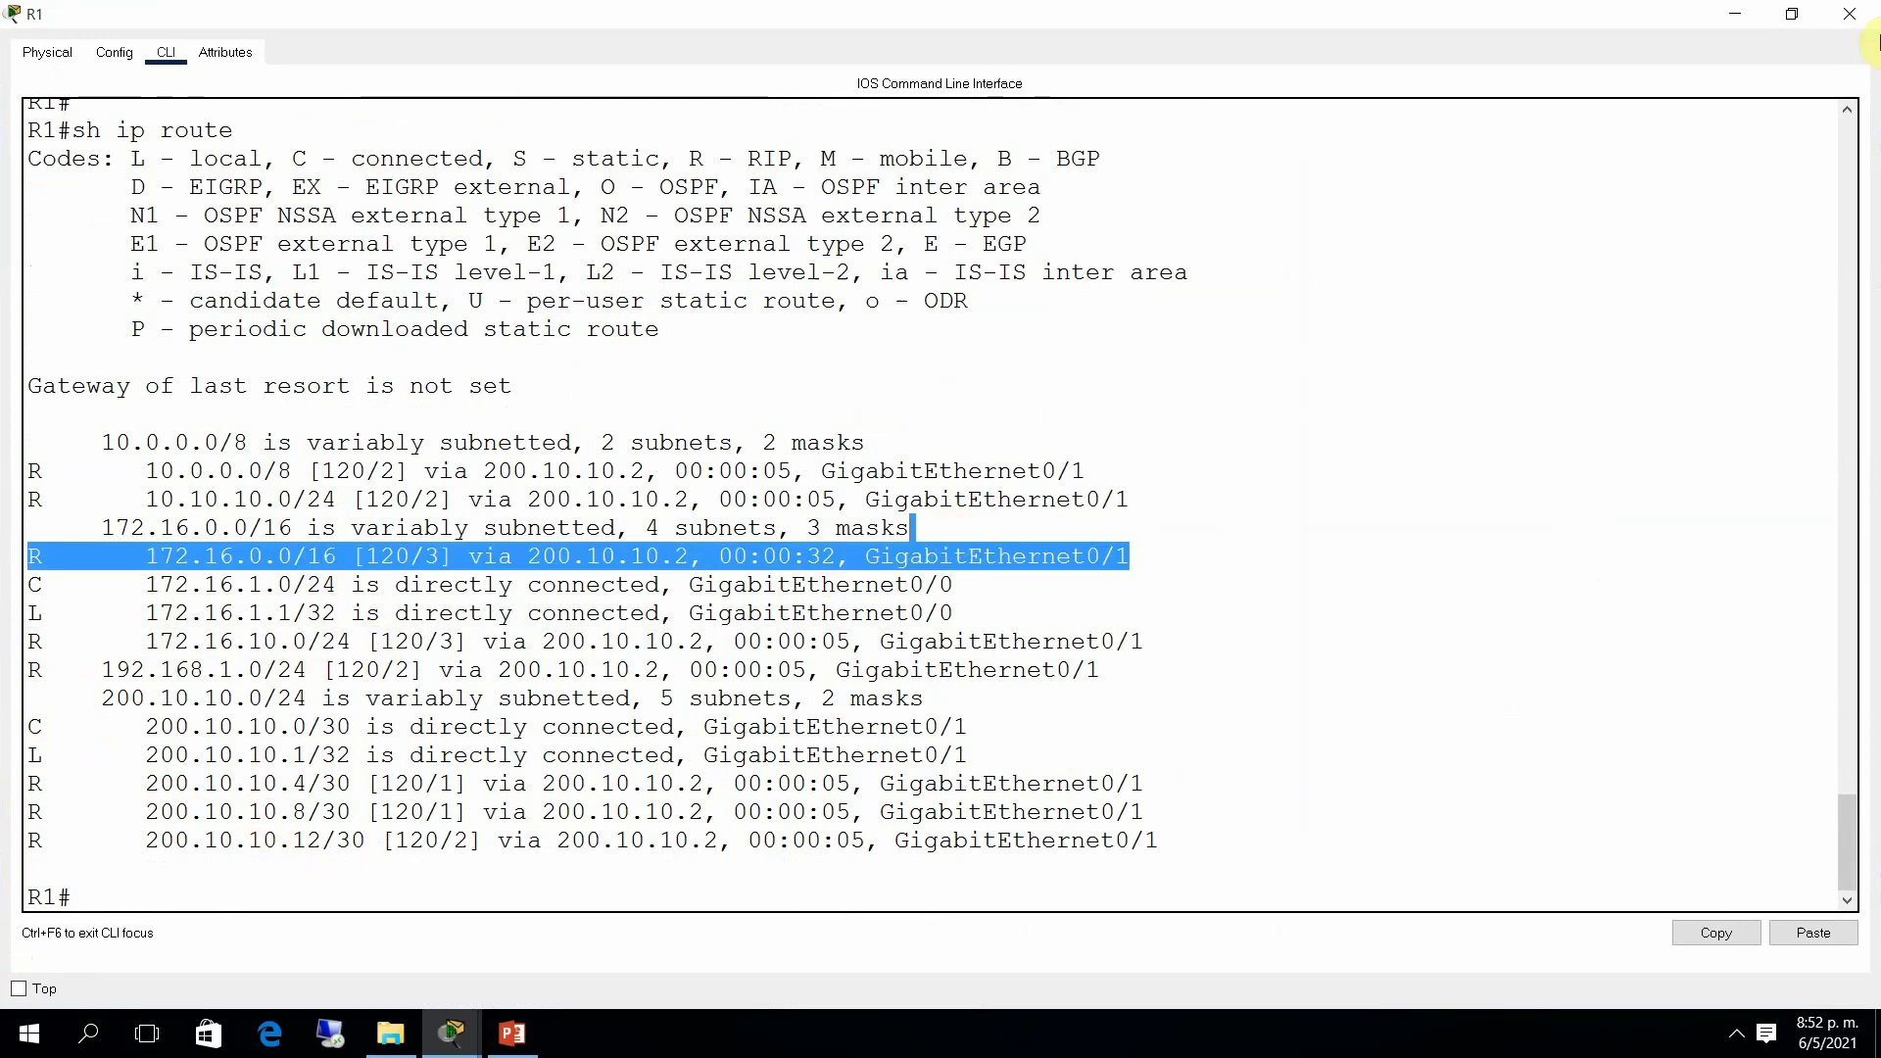
click(1850, 14)
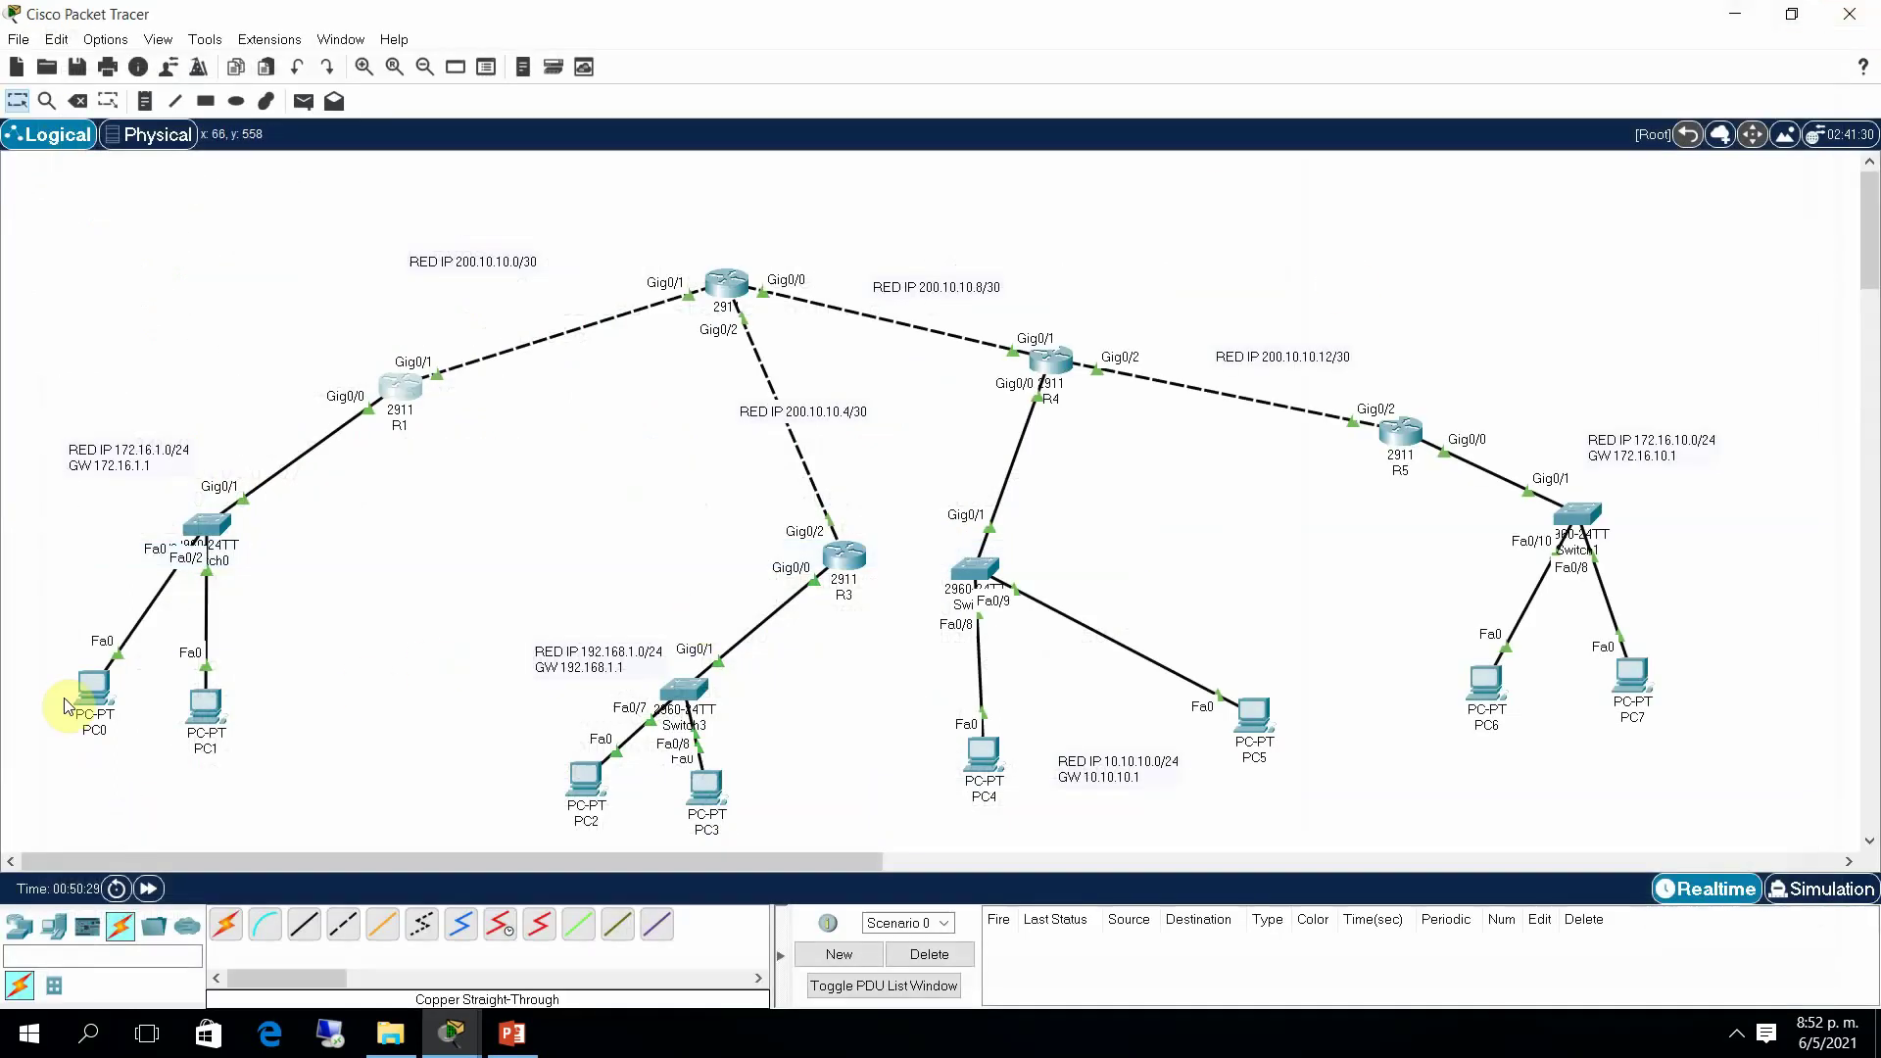
Step: Open PC0's Command Prompt in a maximized window at its most recent output
drag(67, 705, 62, 710)
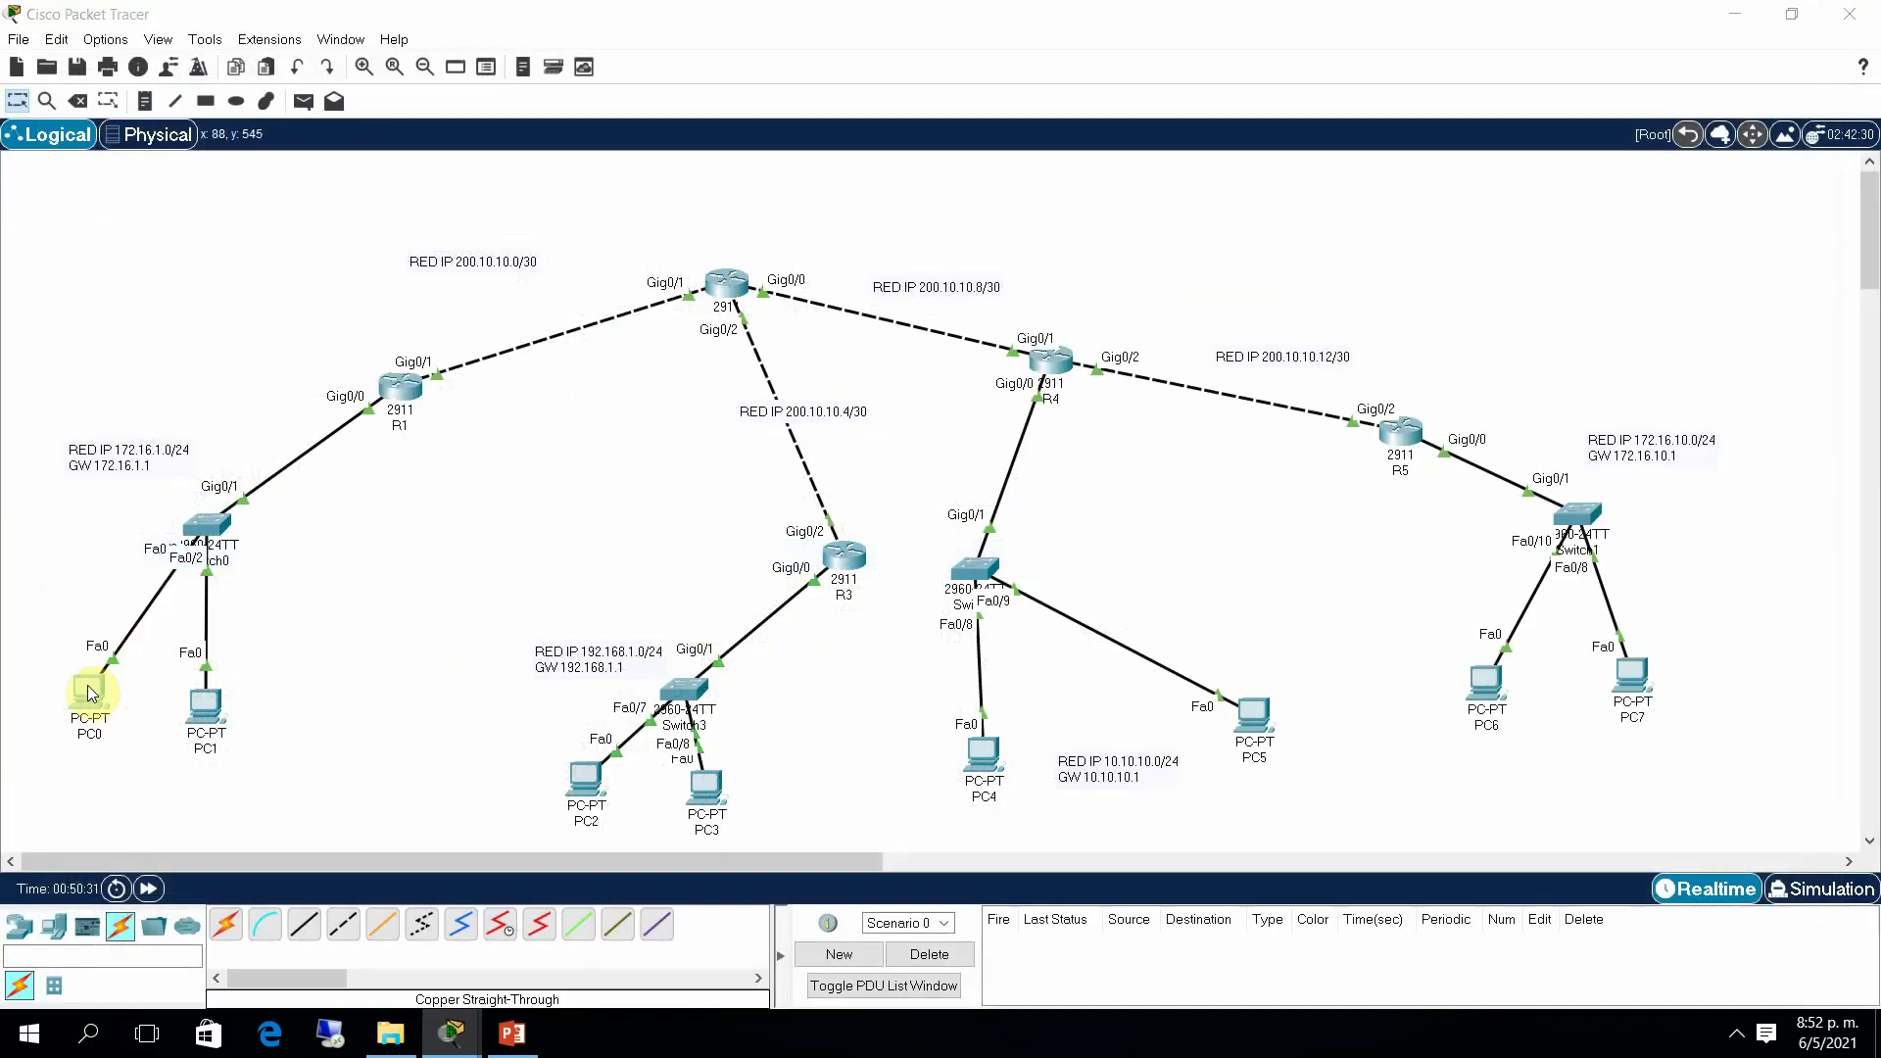
click(87, 685)
click(1029, 299)
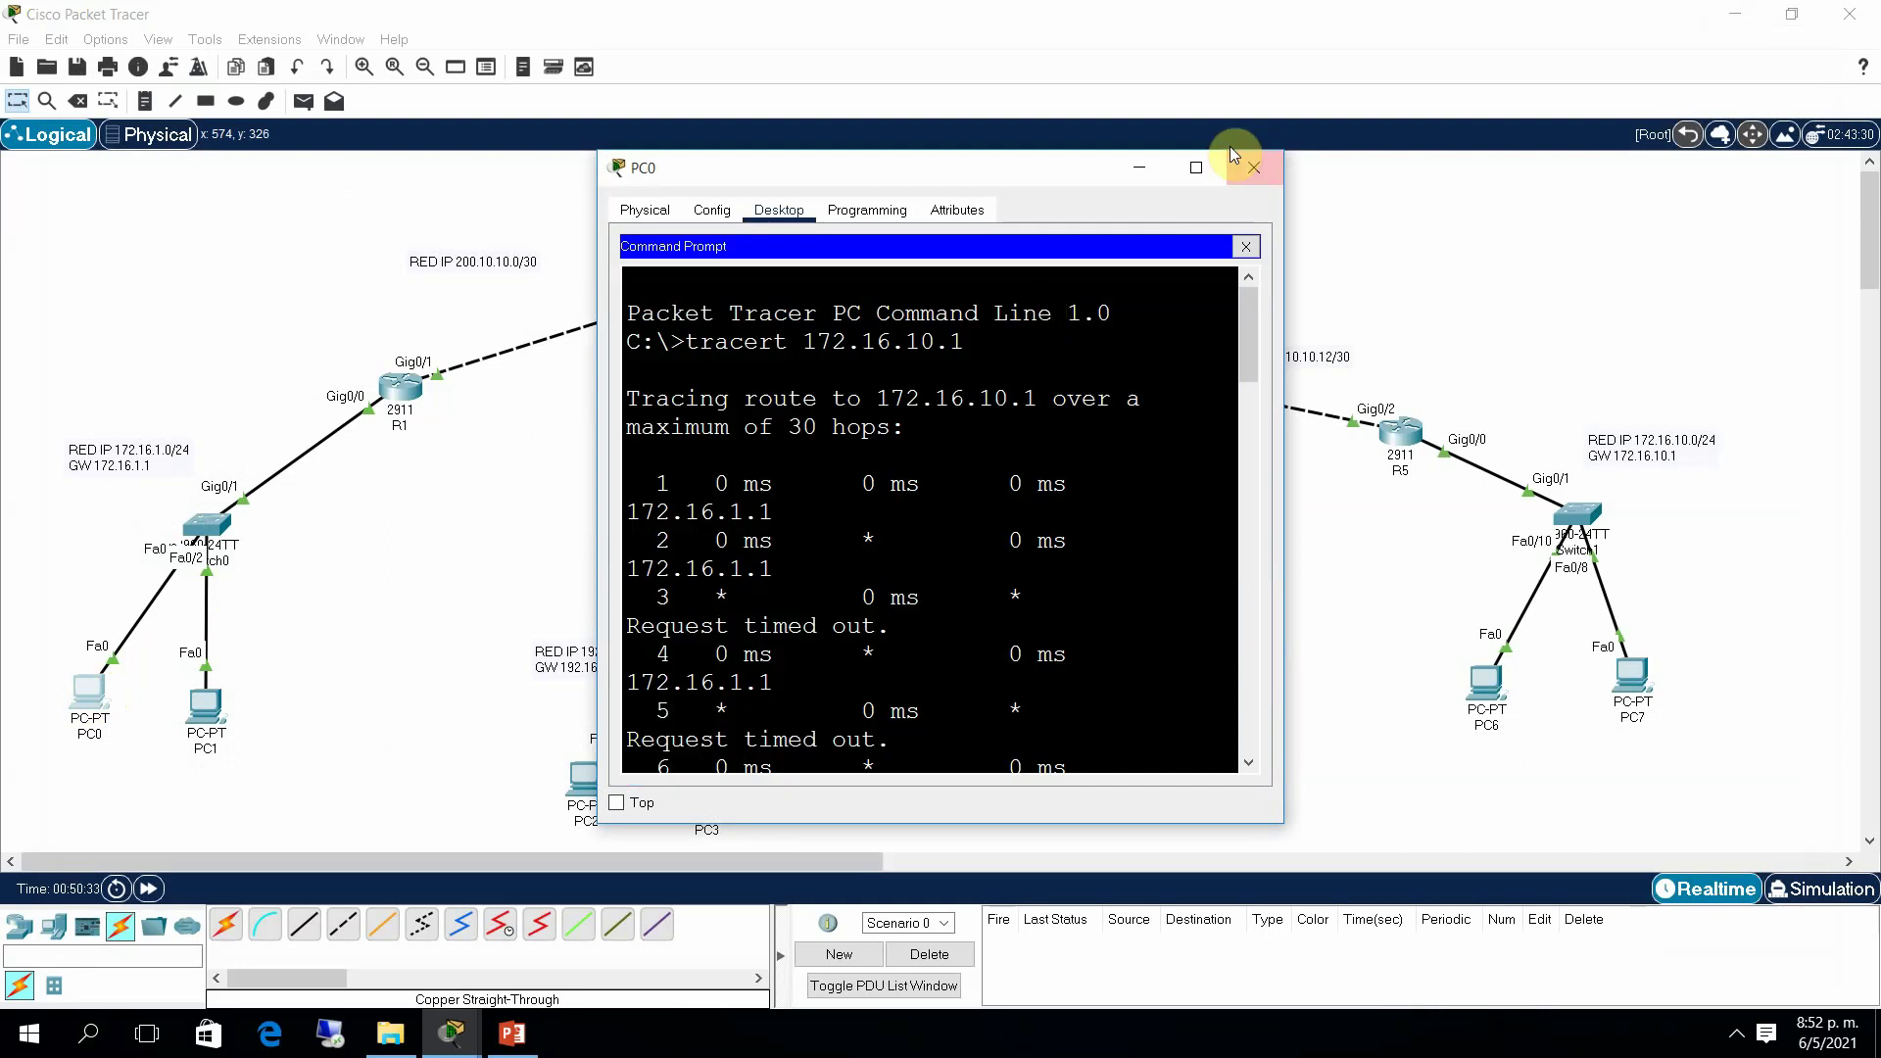
click(1196, 168)
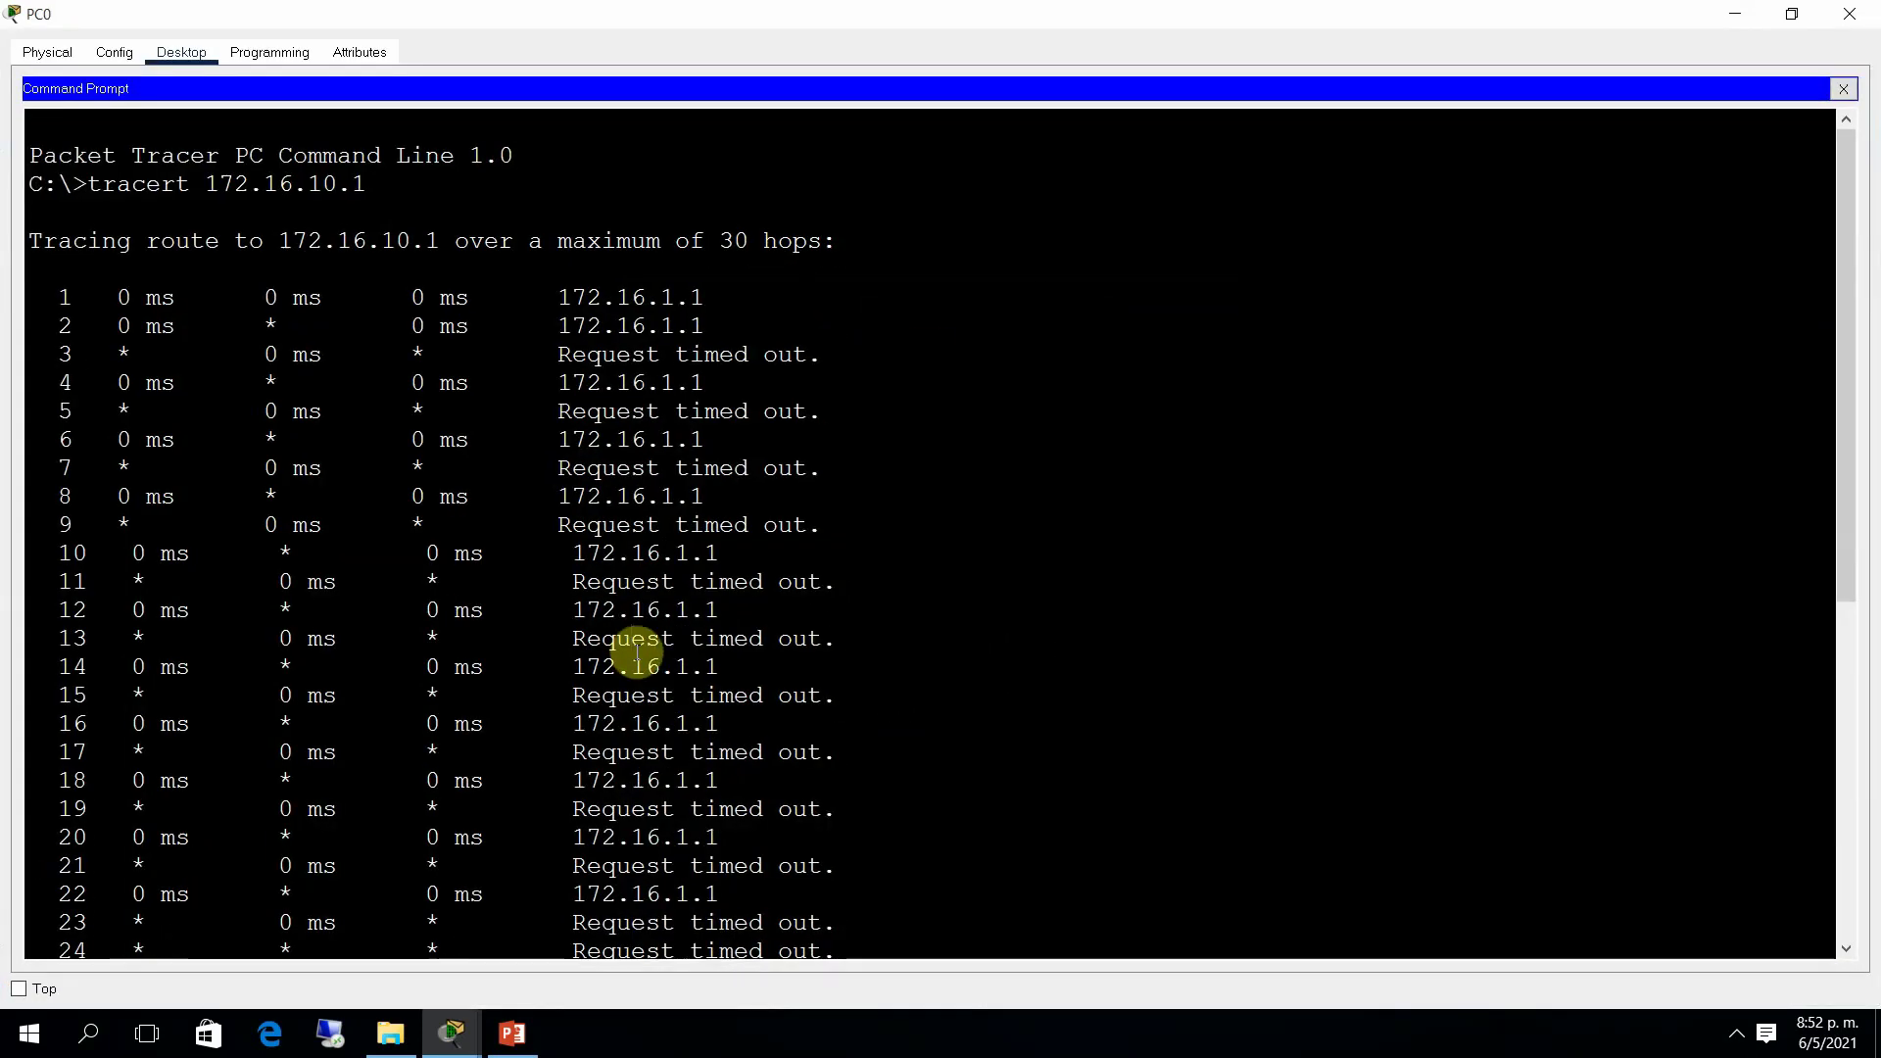
scroll(636, 652, down, 7)
Step: Try to clear PC0's Command Prompt with the cls command
text(cl)
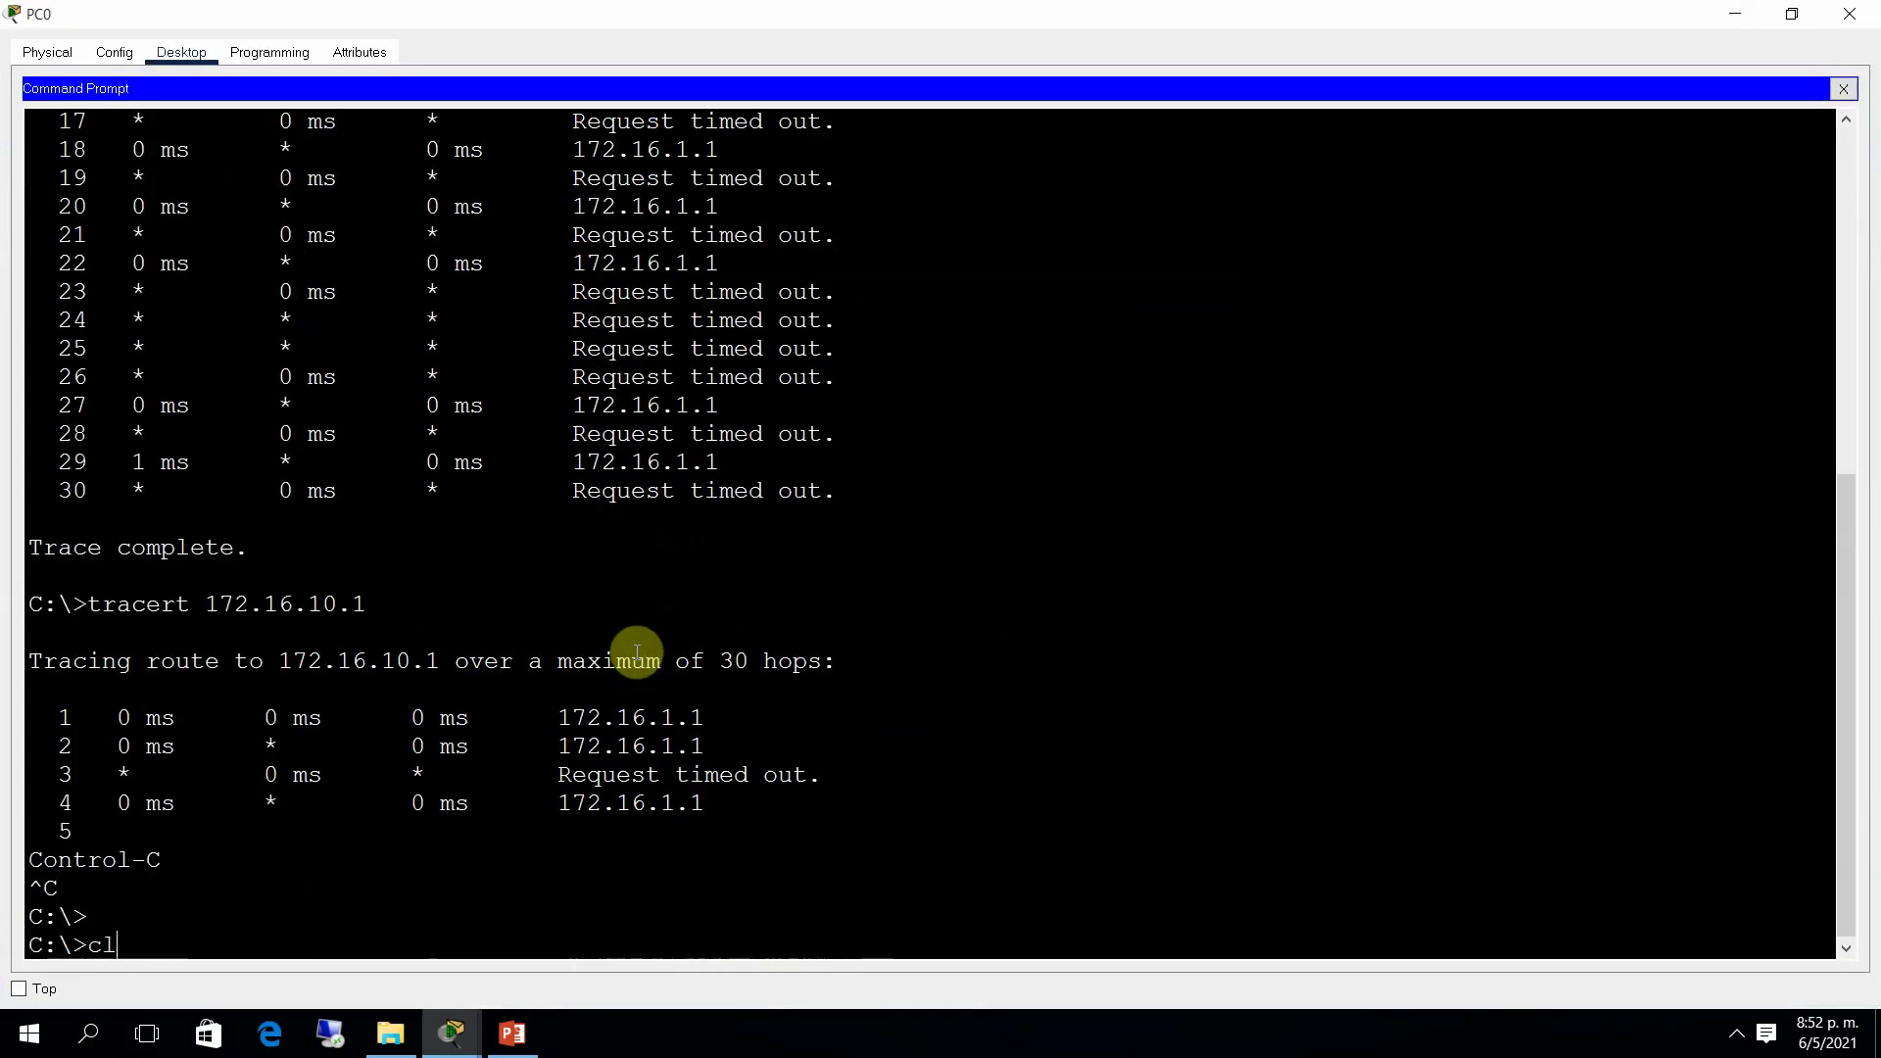
text(s)
key(Return)
key(Return)
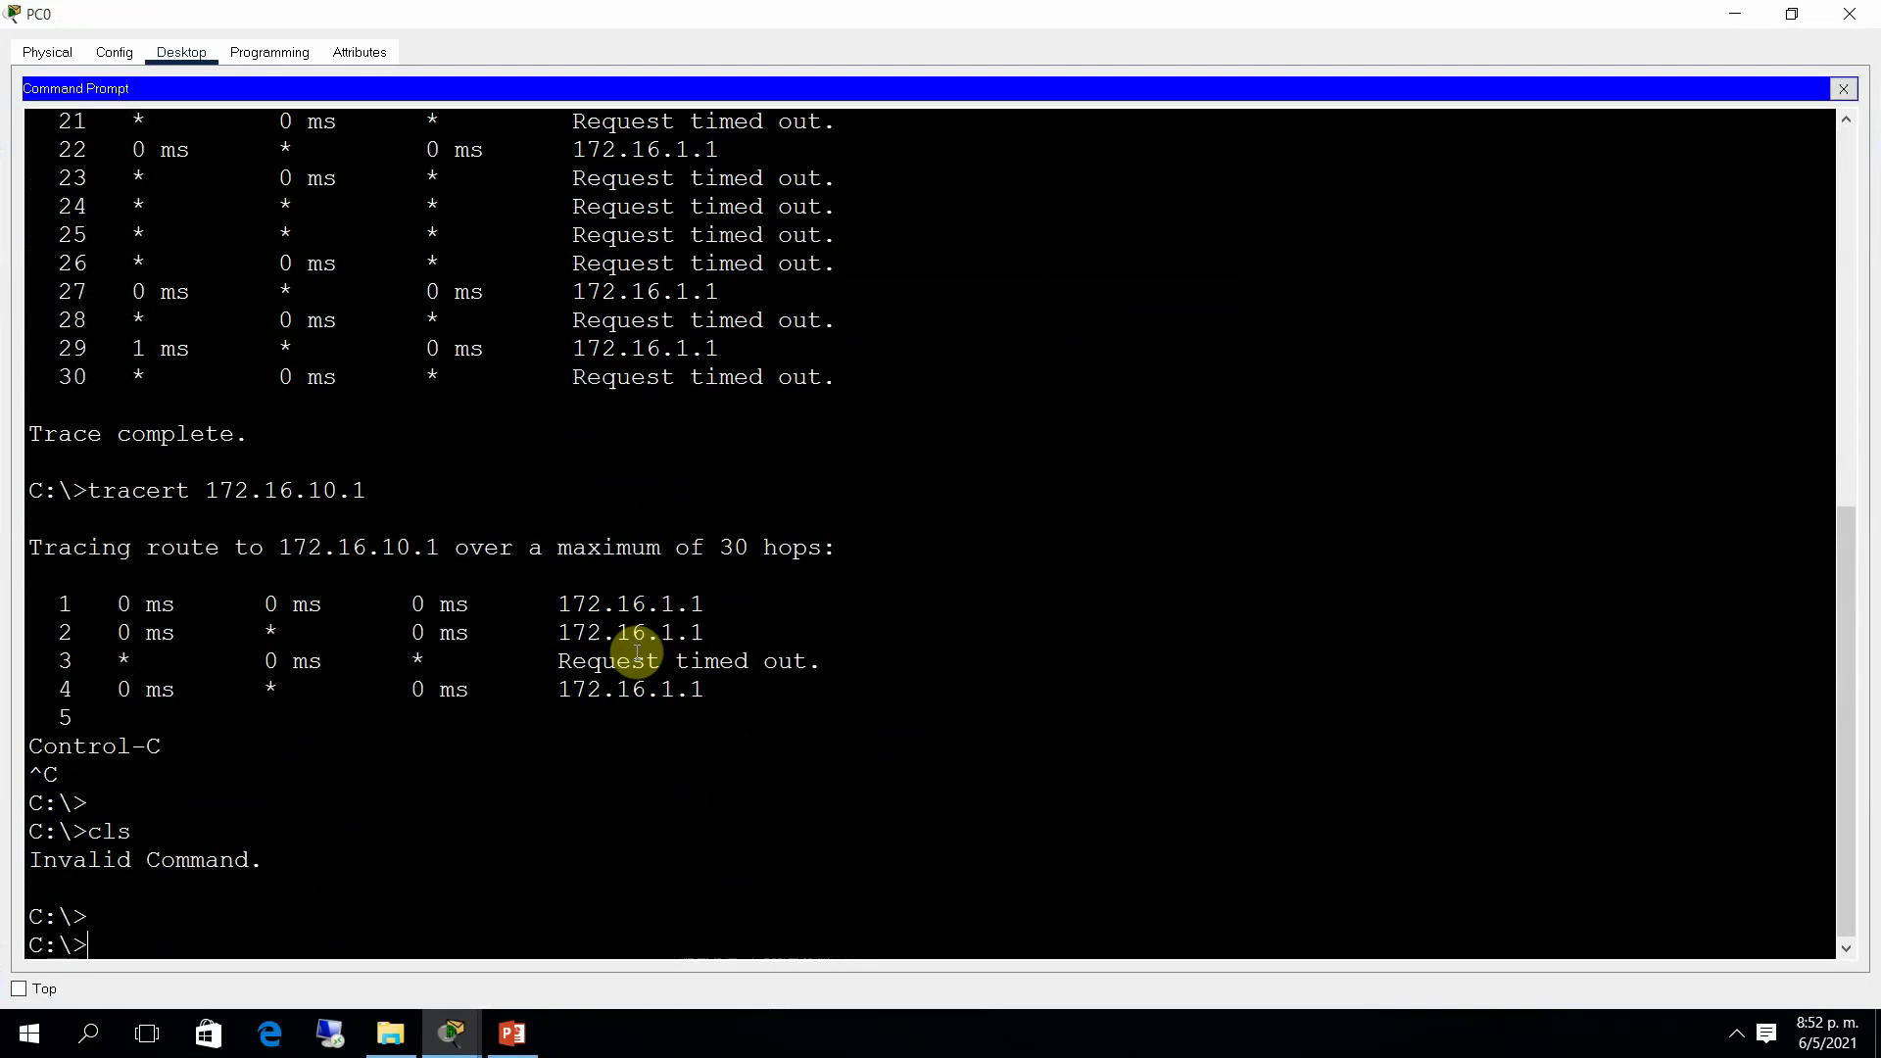
Step: Trace the route from PC0 to 172.16.10.1 with tracert, and close PC0
key(Up)
key(Up)
key(Return)
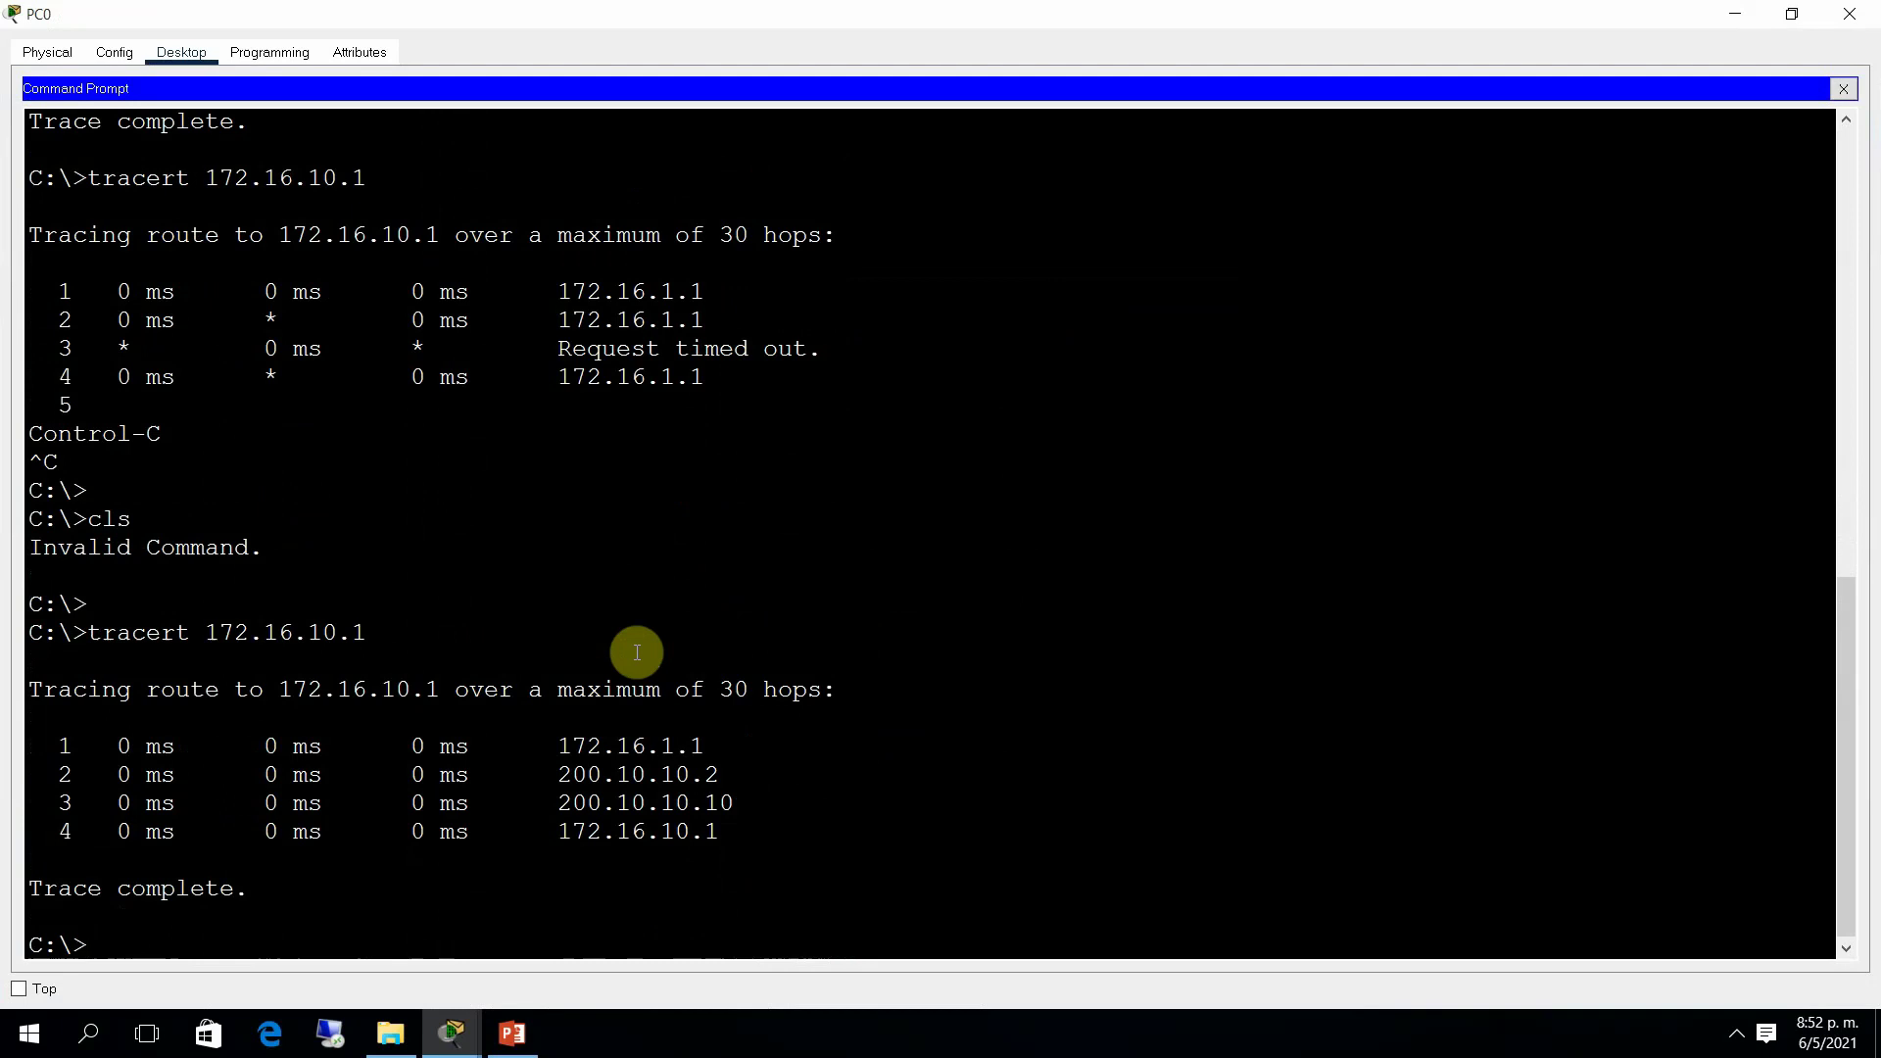
click(1843, 89)
click(1850, 20)
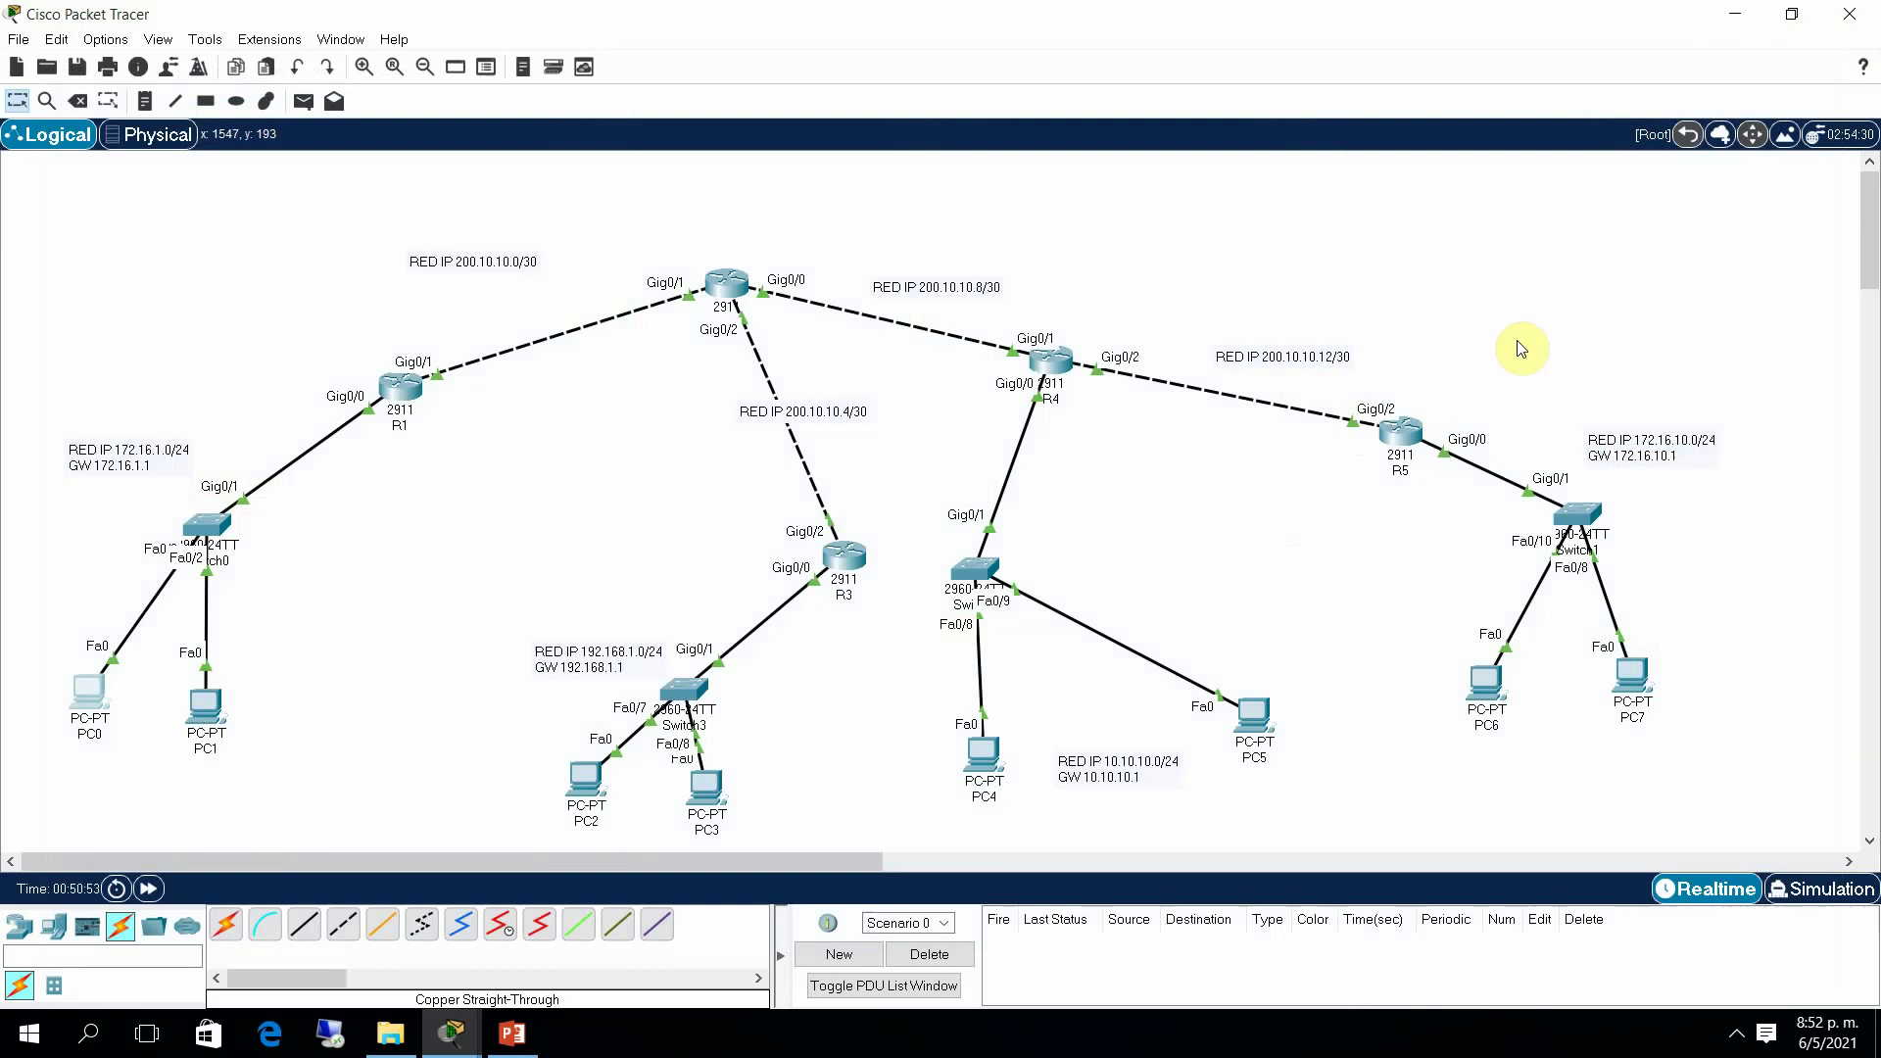
Step: Display R2's routing protocol settings with sh ip protocols in a maximized CLI window
click(726, 285)
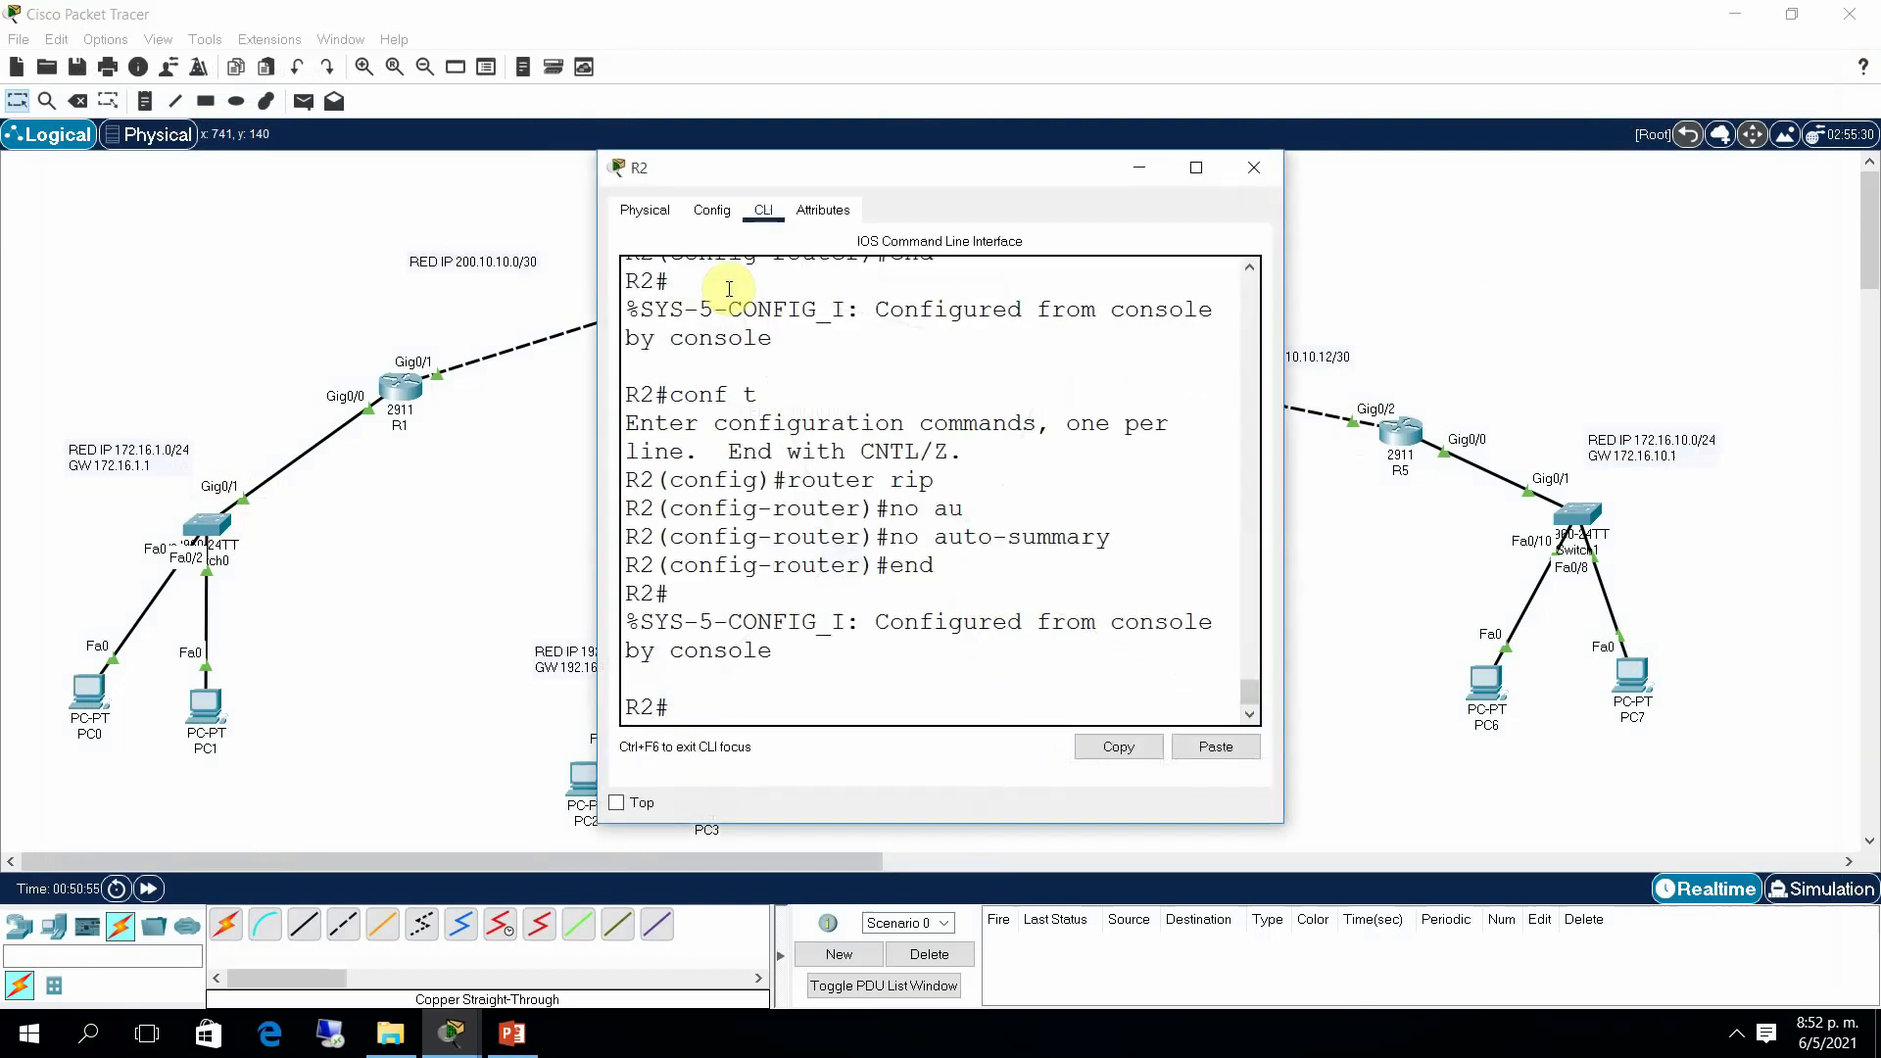
click(1196, 169)
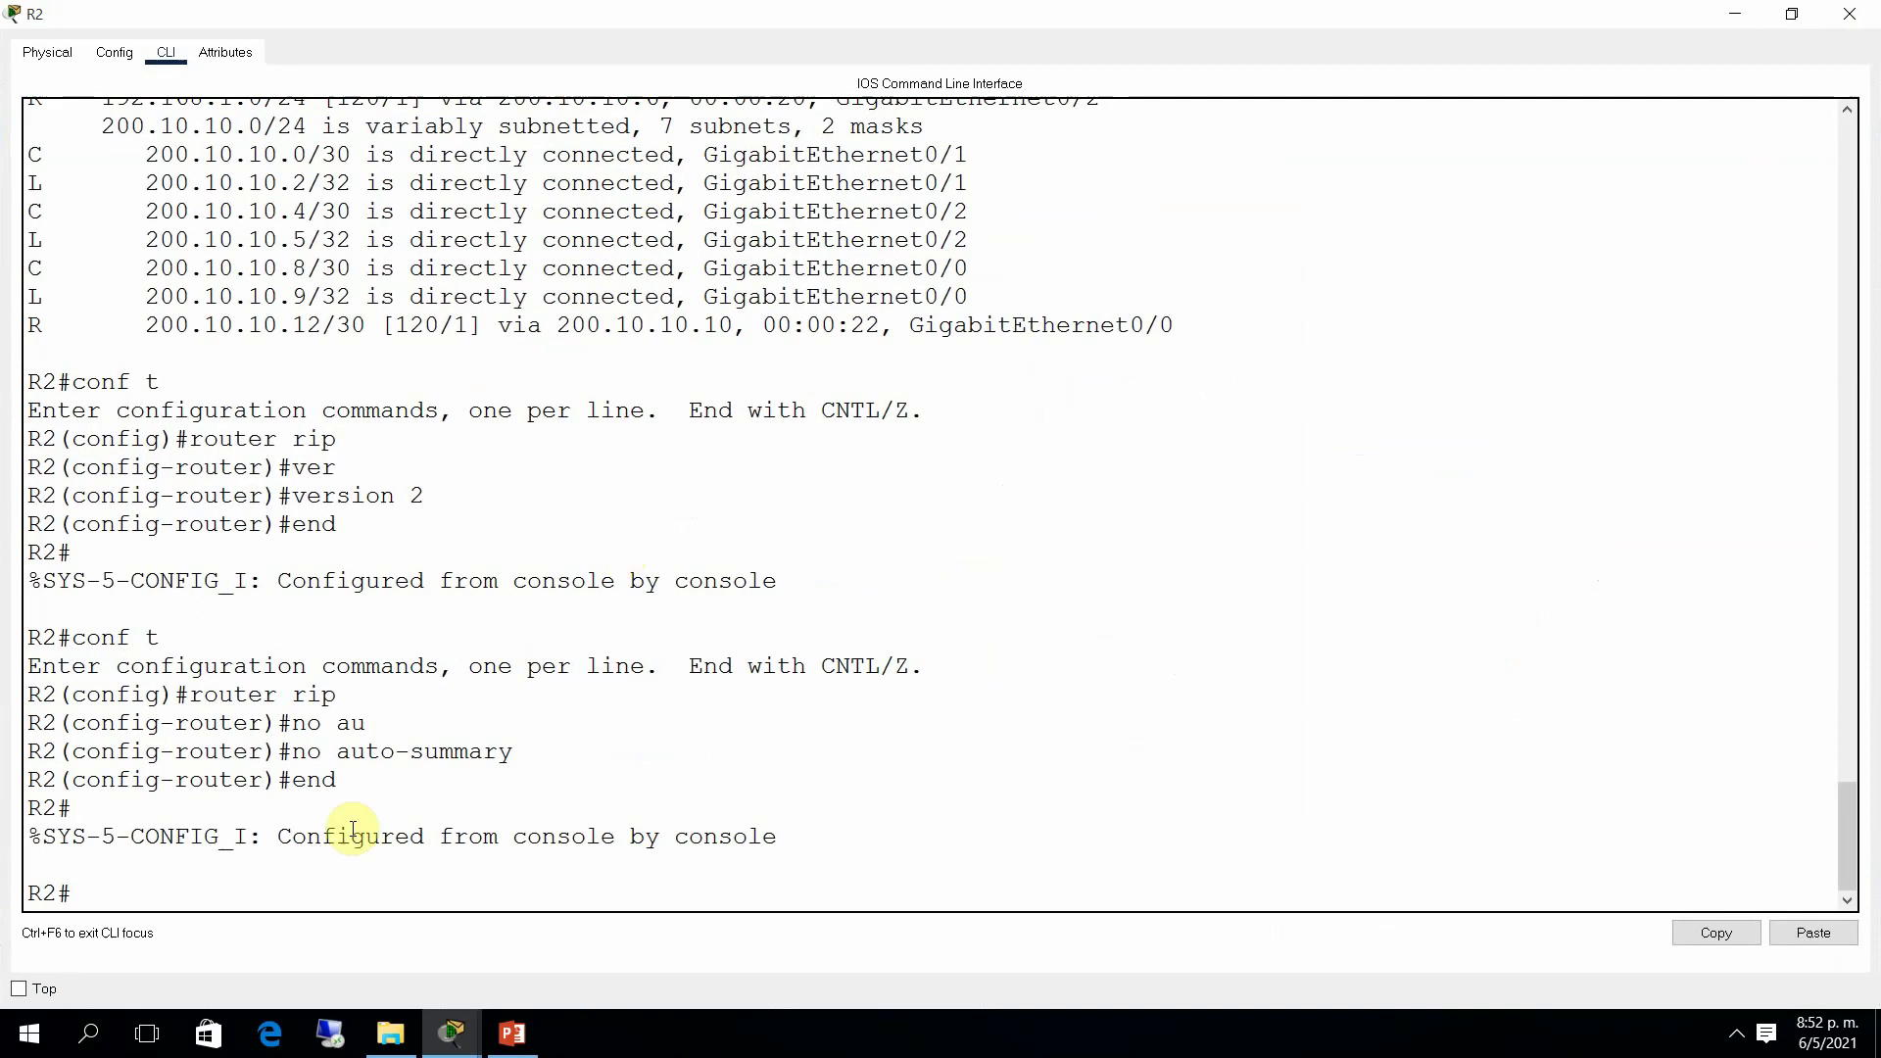
drag(360, 835, 357, 857)
key(Return)
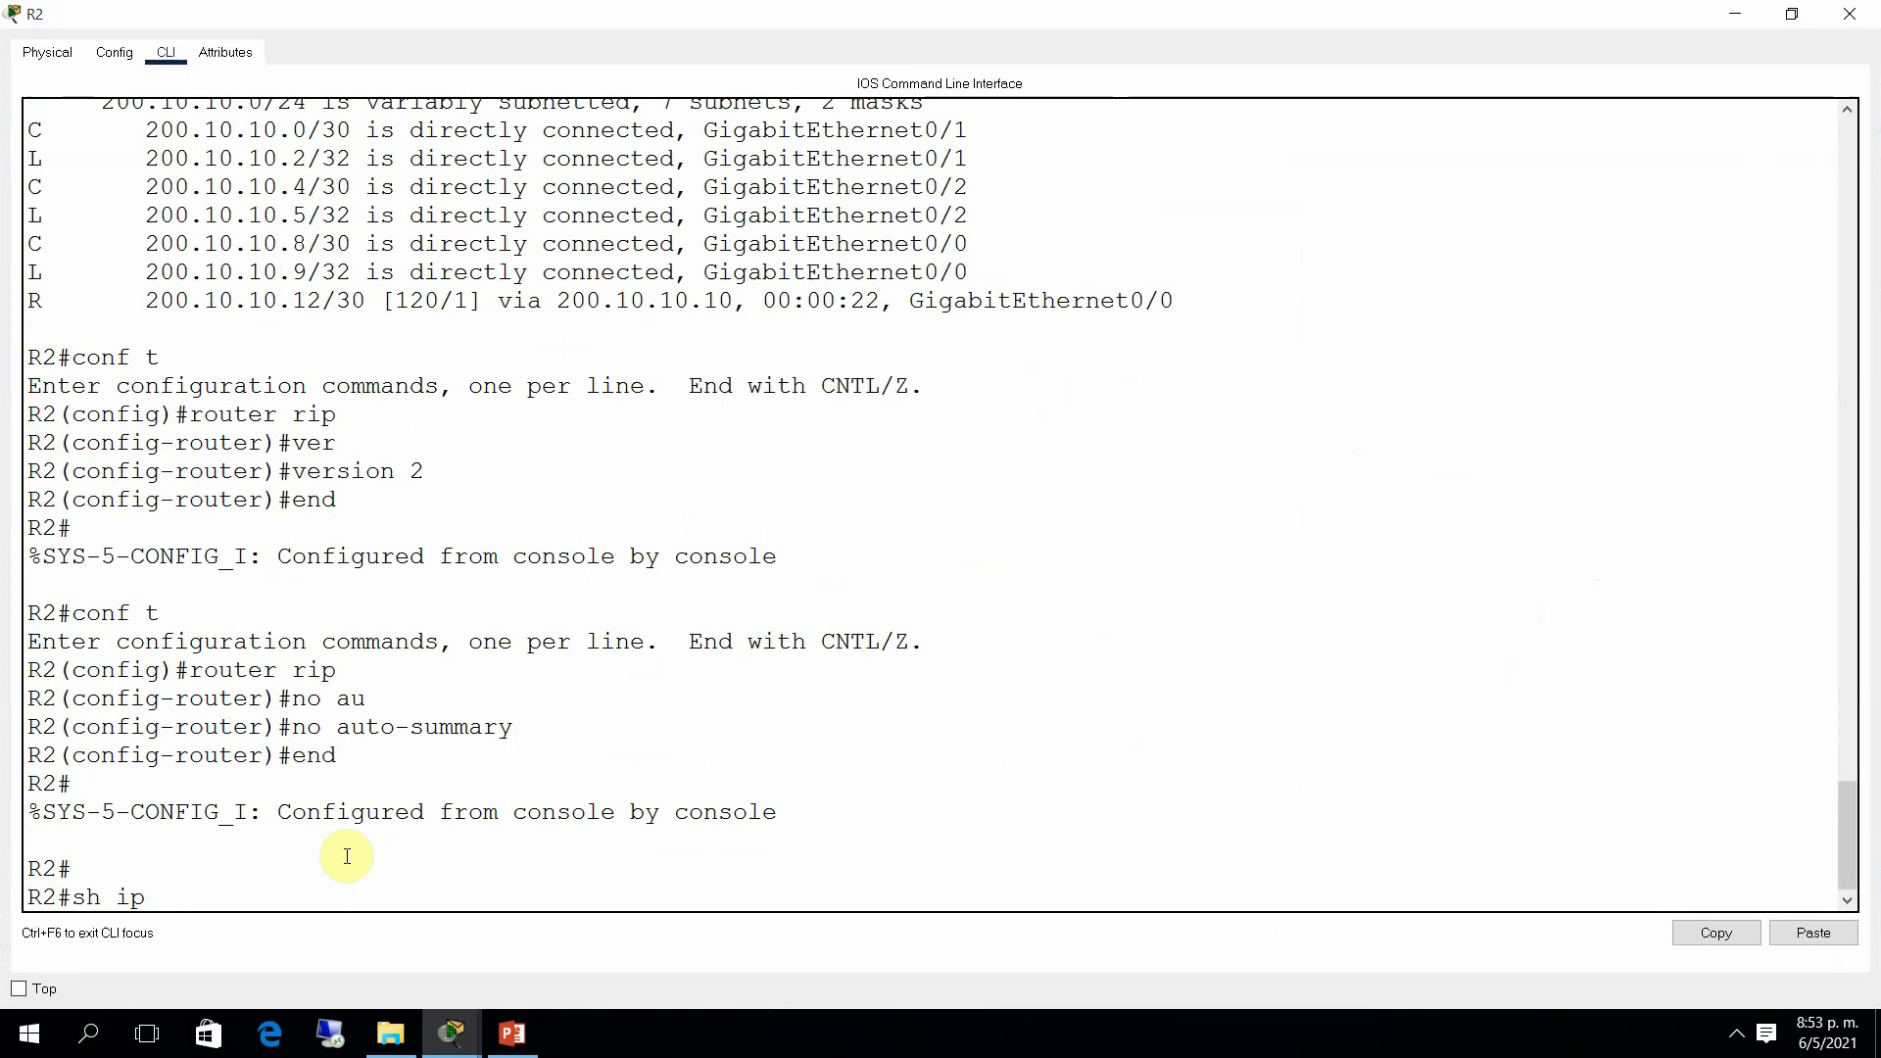
text(sh ip pro)
key(Tab)
key(Return)
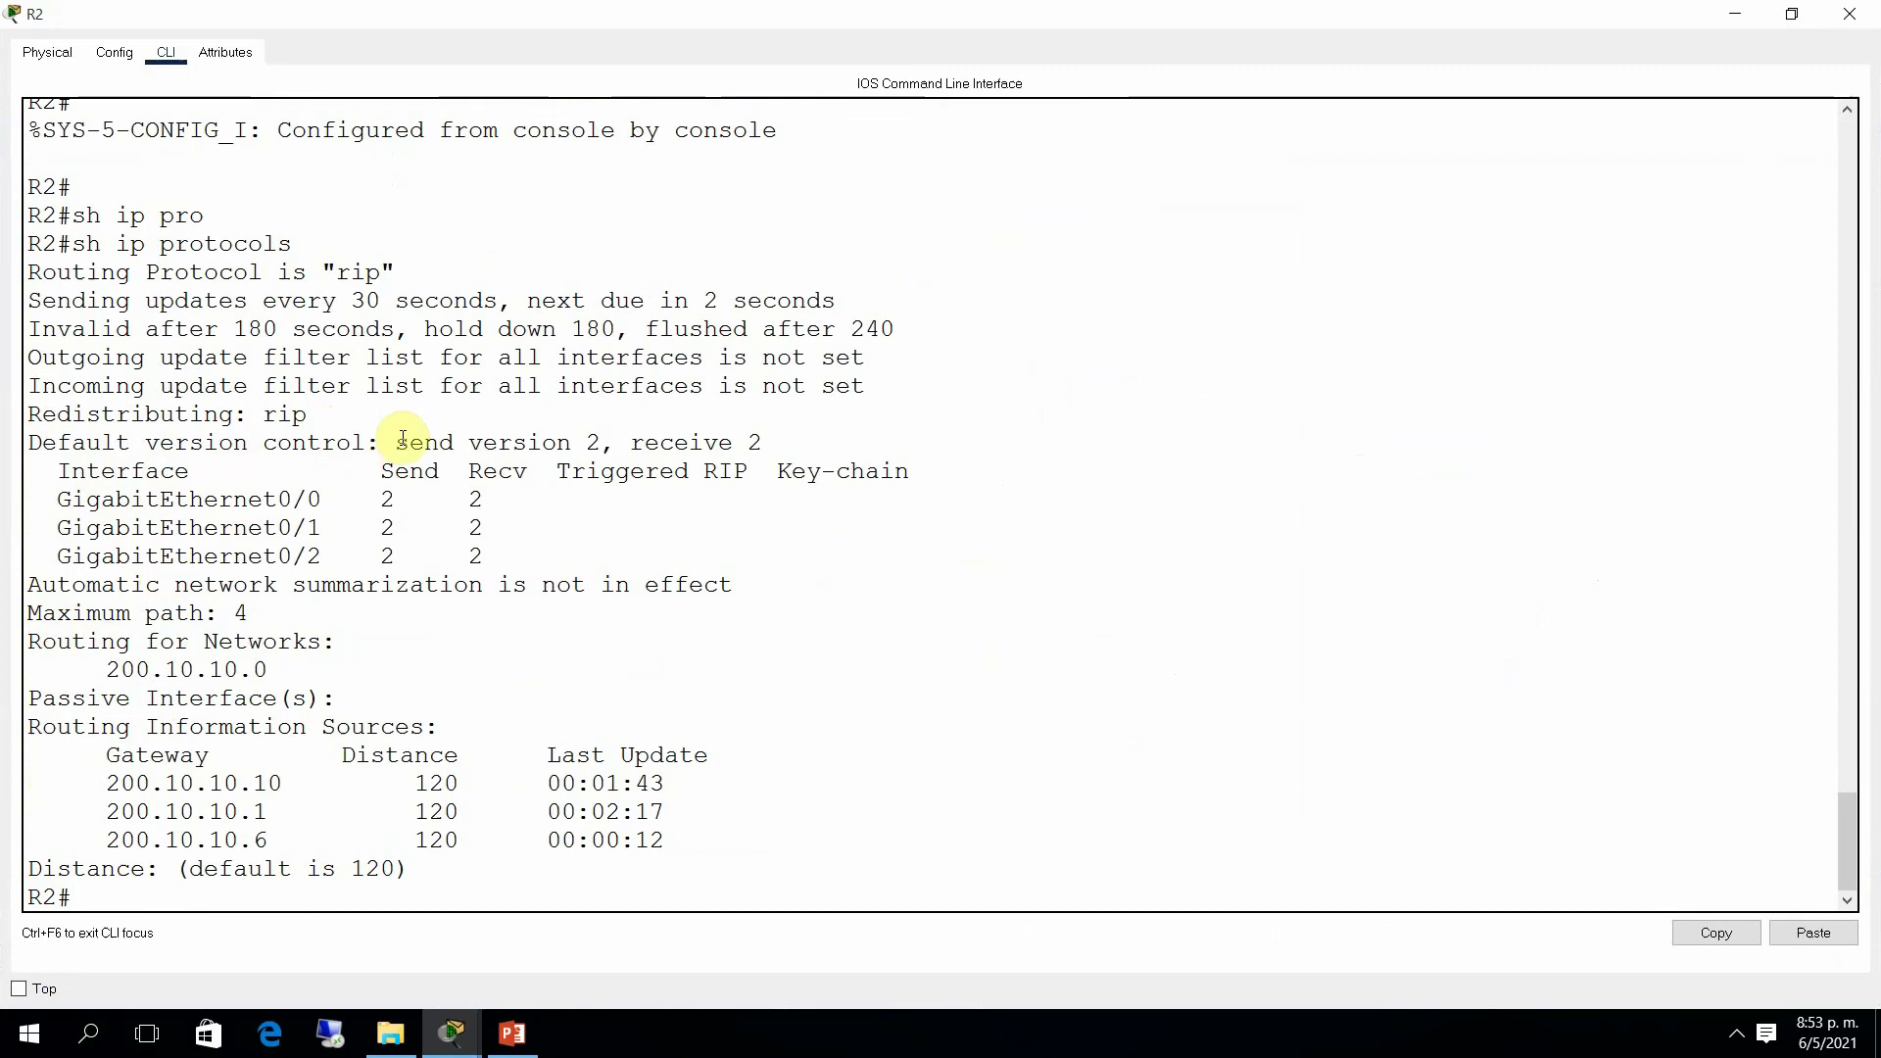
Step: Examine R2's RIP version, participating interfaces, advertised network, information sources and update interval, and close R2
drag(475, 420, 576, 444)
click(576, 444)
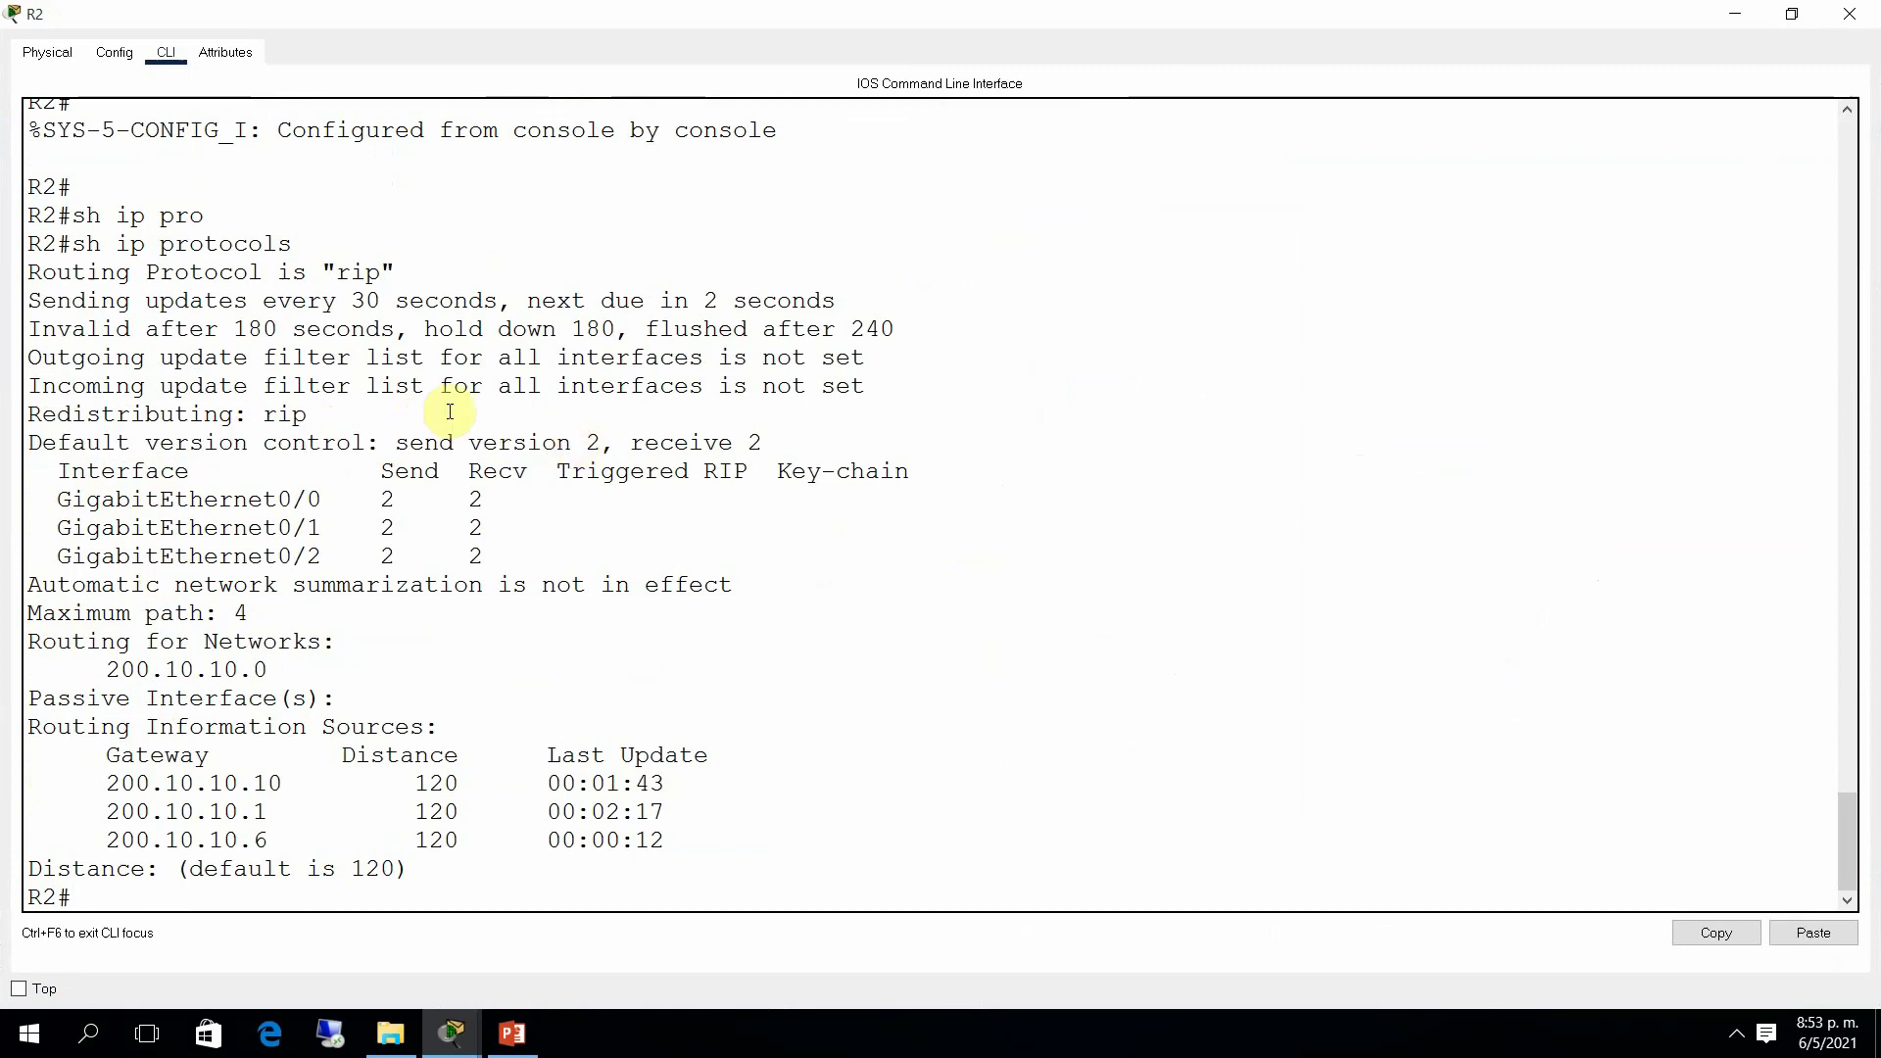
drag(409, 443, 762, 442)
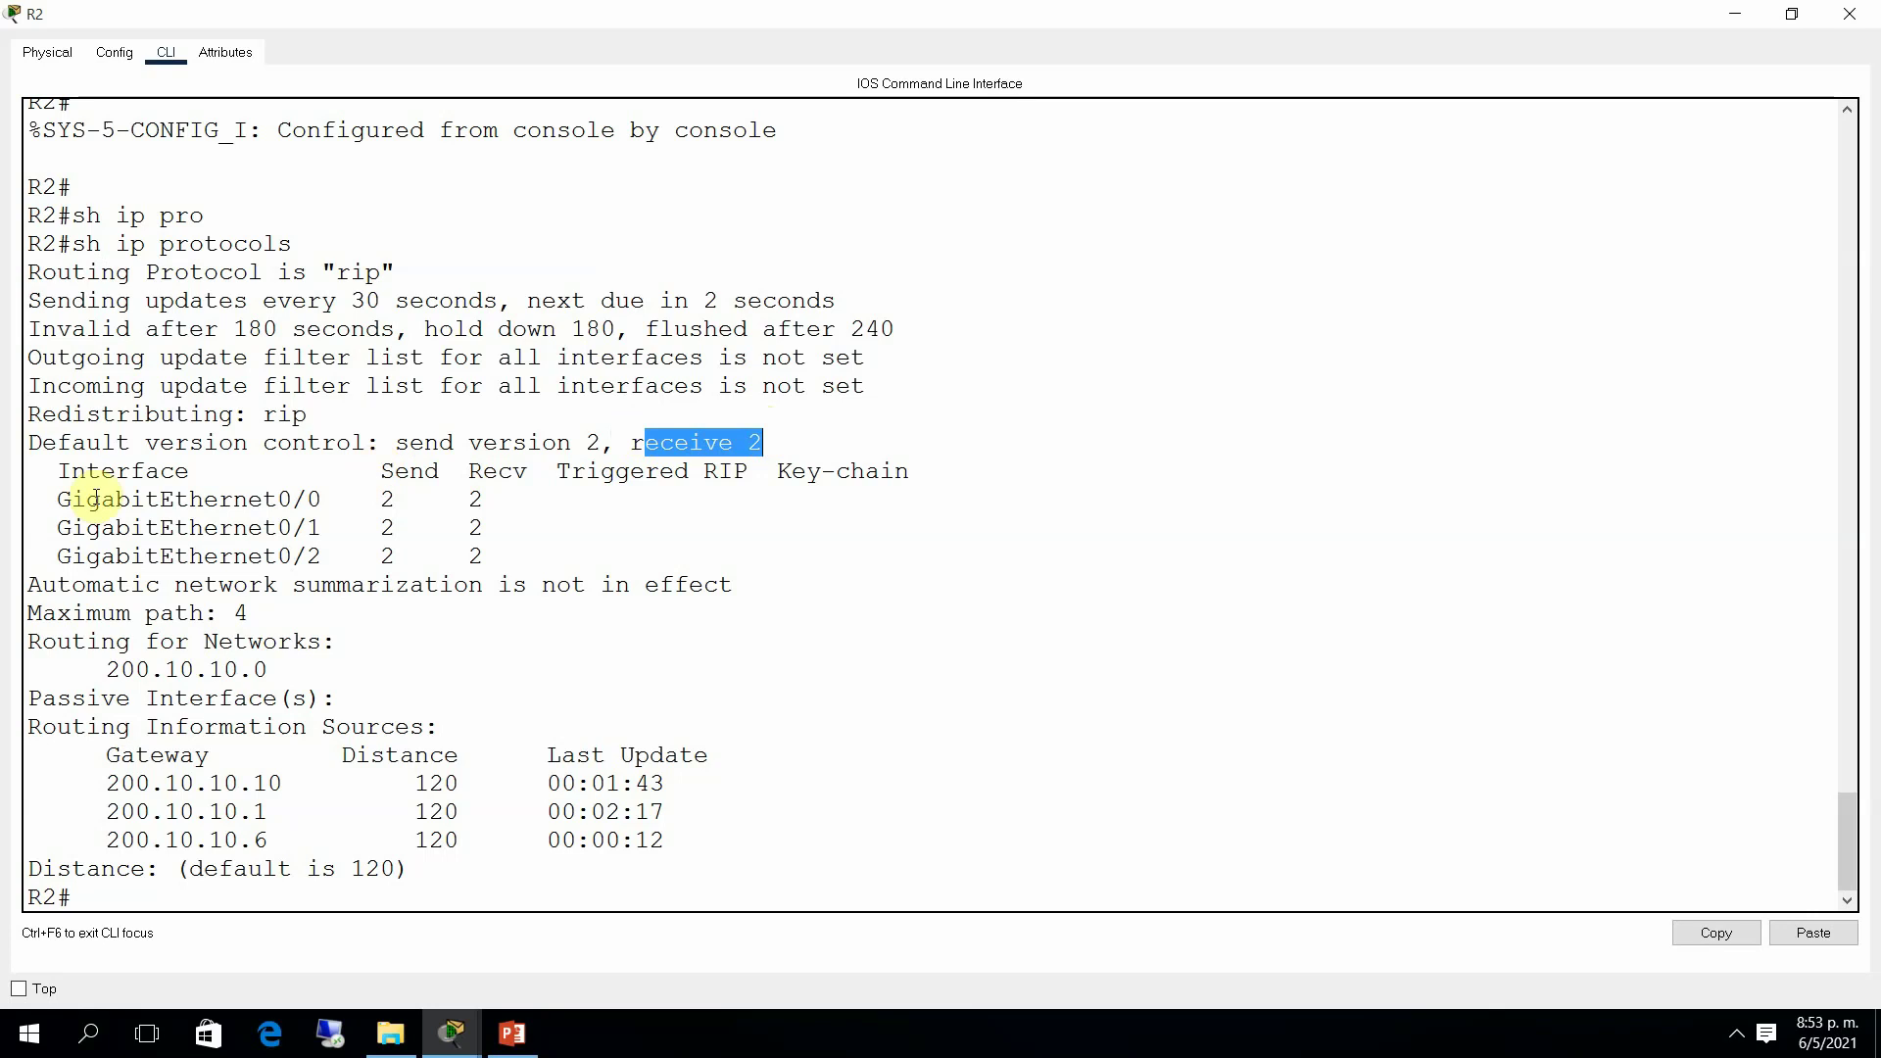
drag(59, 500, 527, 555)
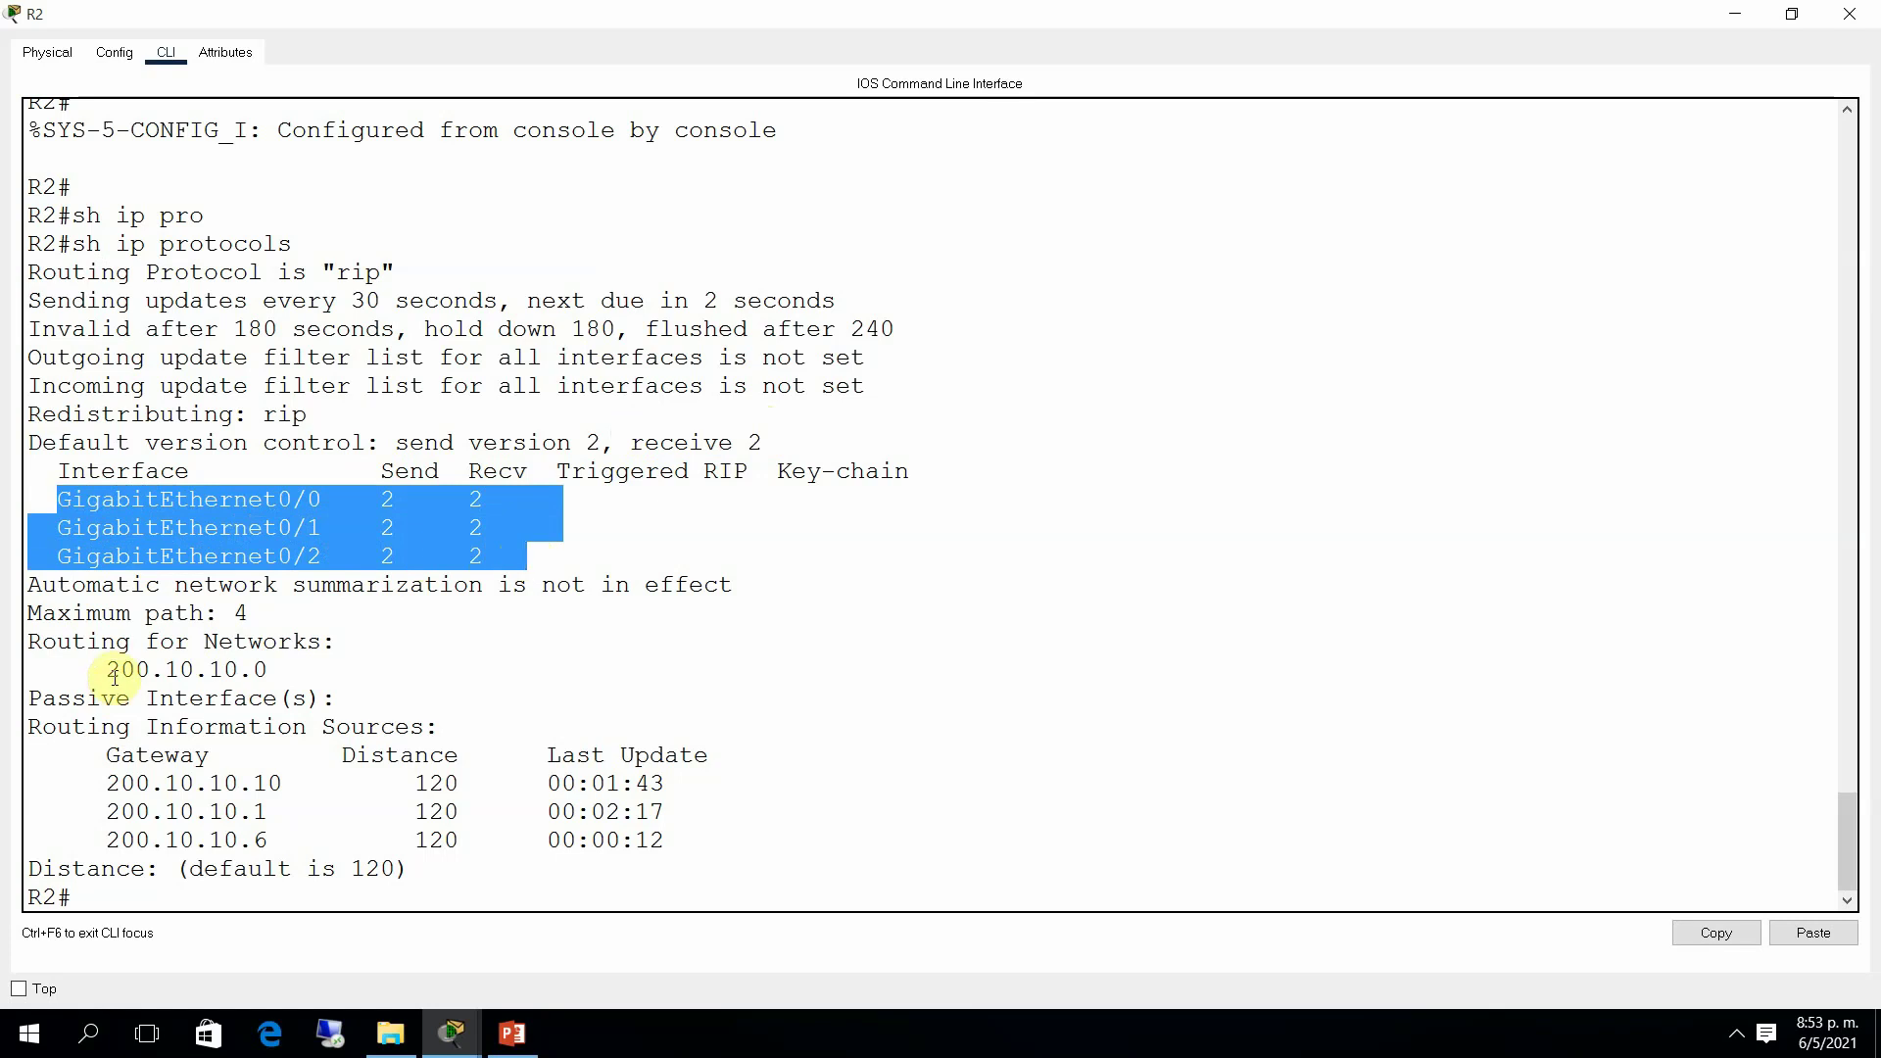
drag(106, 669, 253, 670)
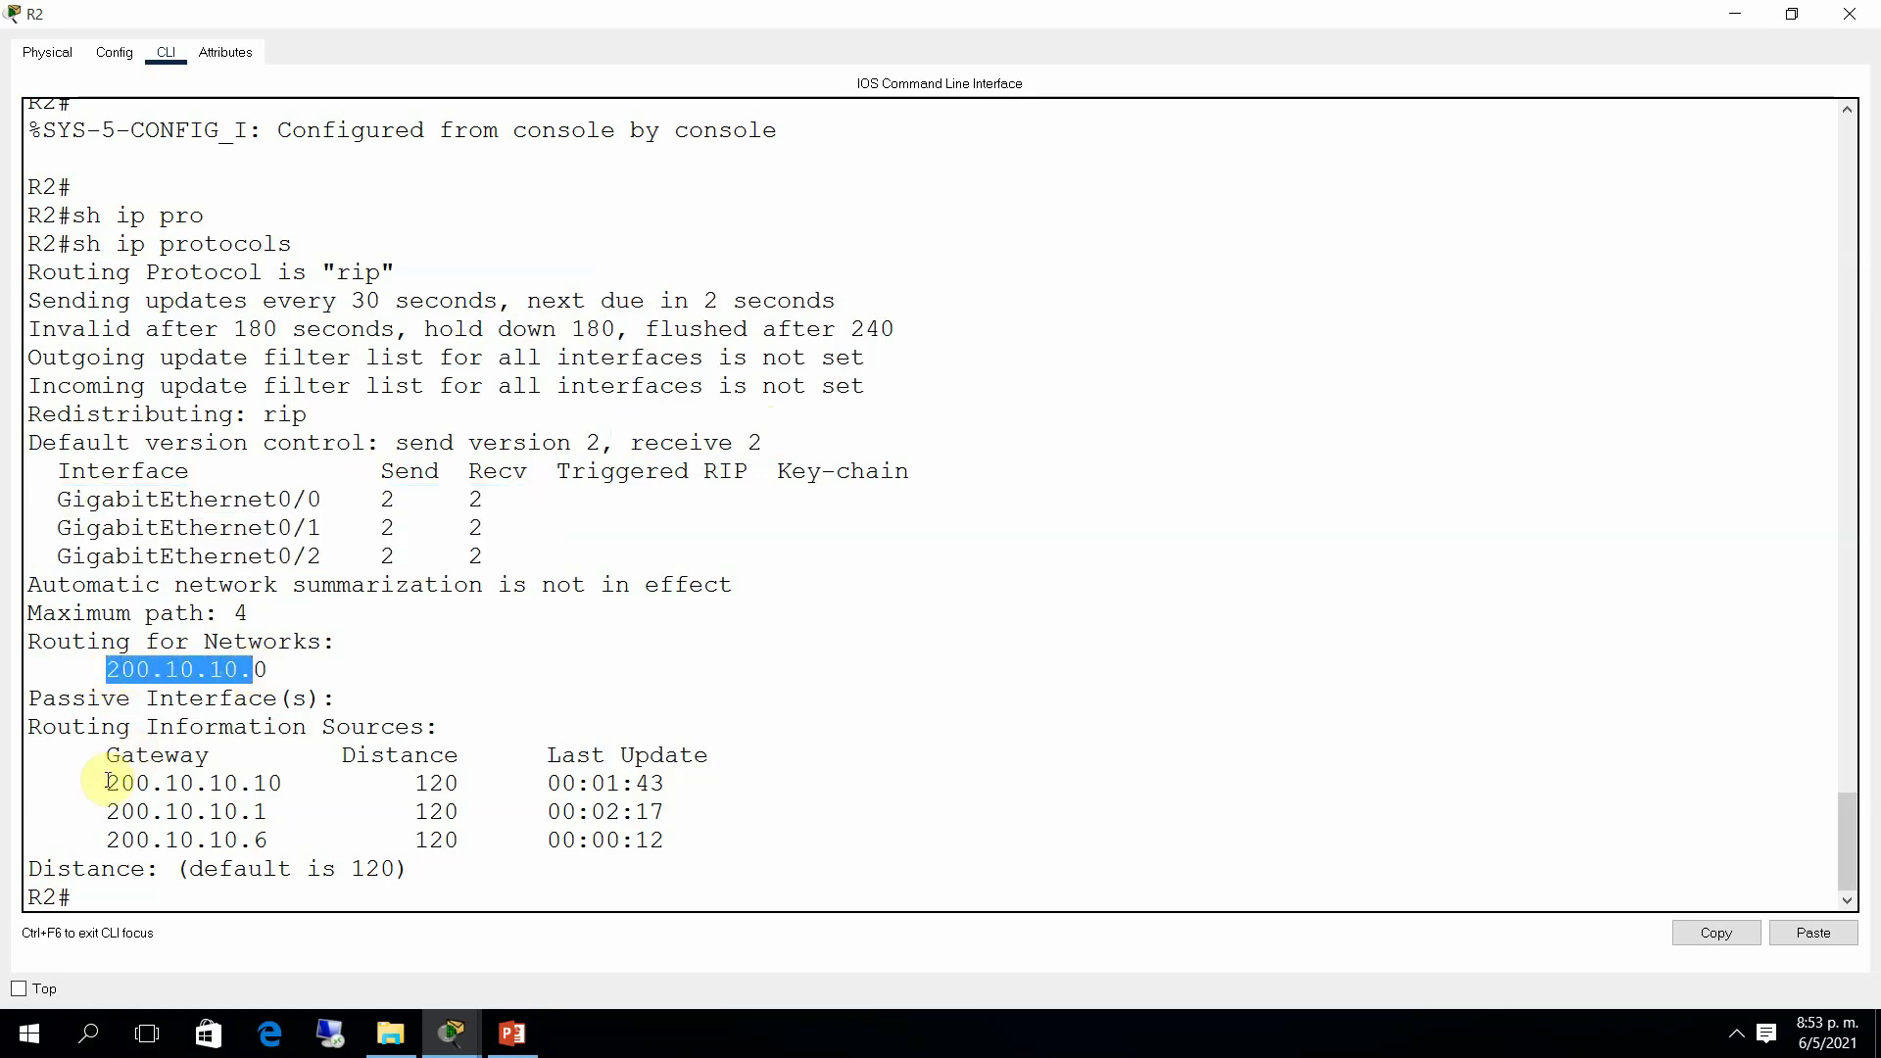
drag(104, 784, 683, 851)
click(682, 850)
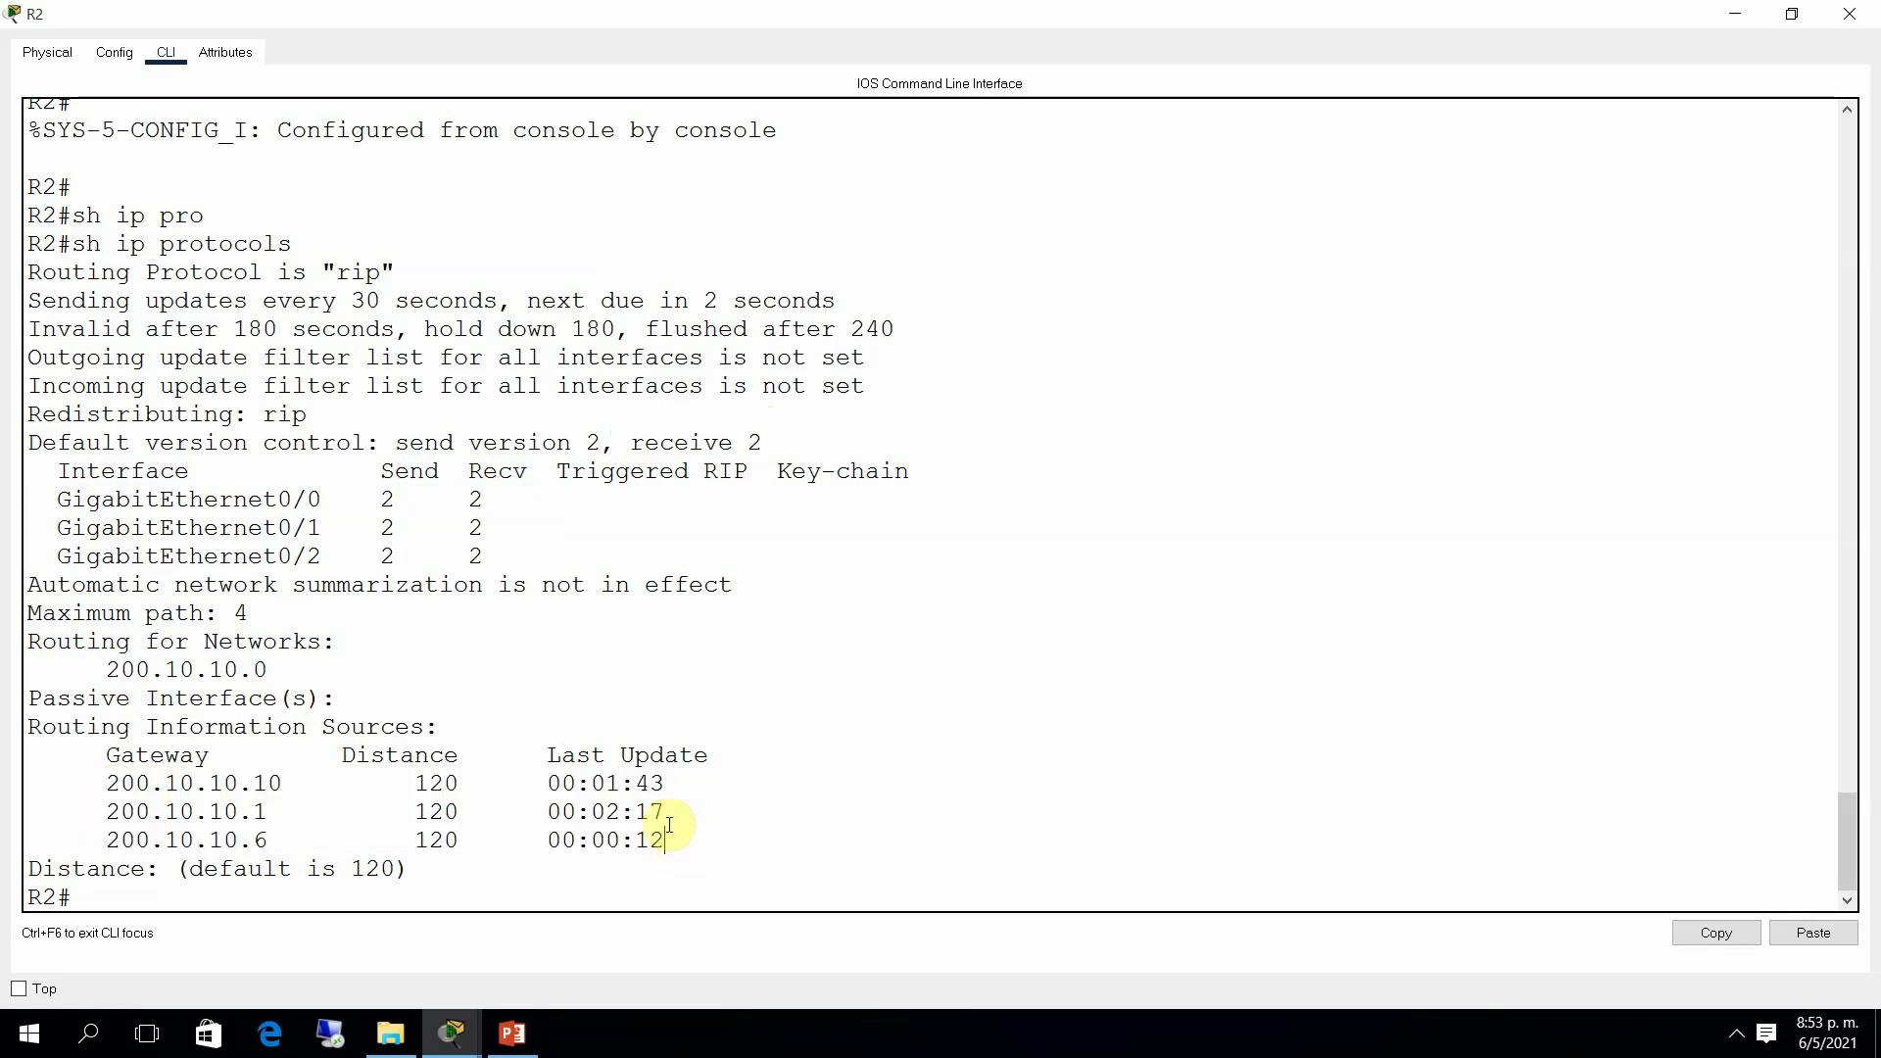
drag(43, 300, 464, 307)
click(1850, 14)
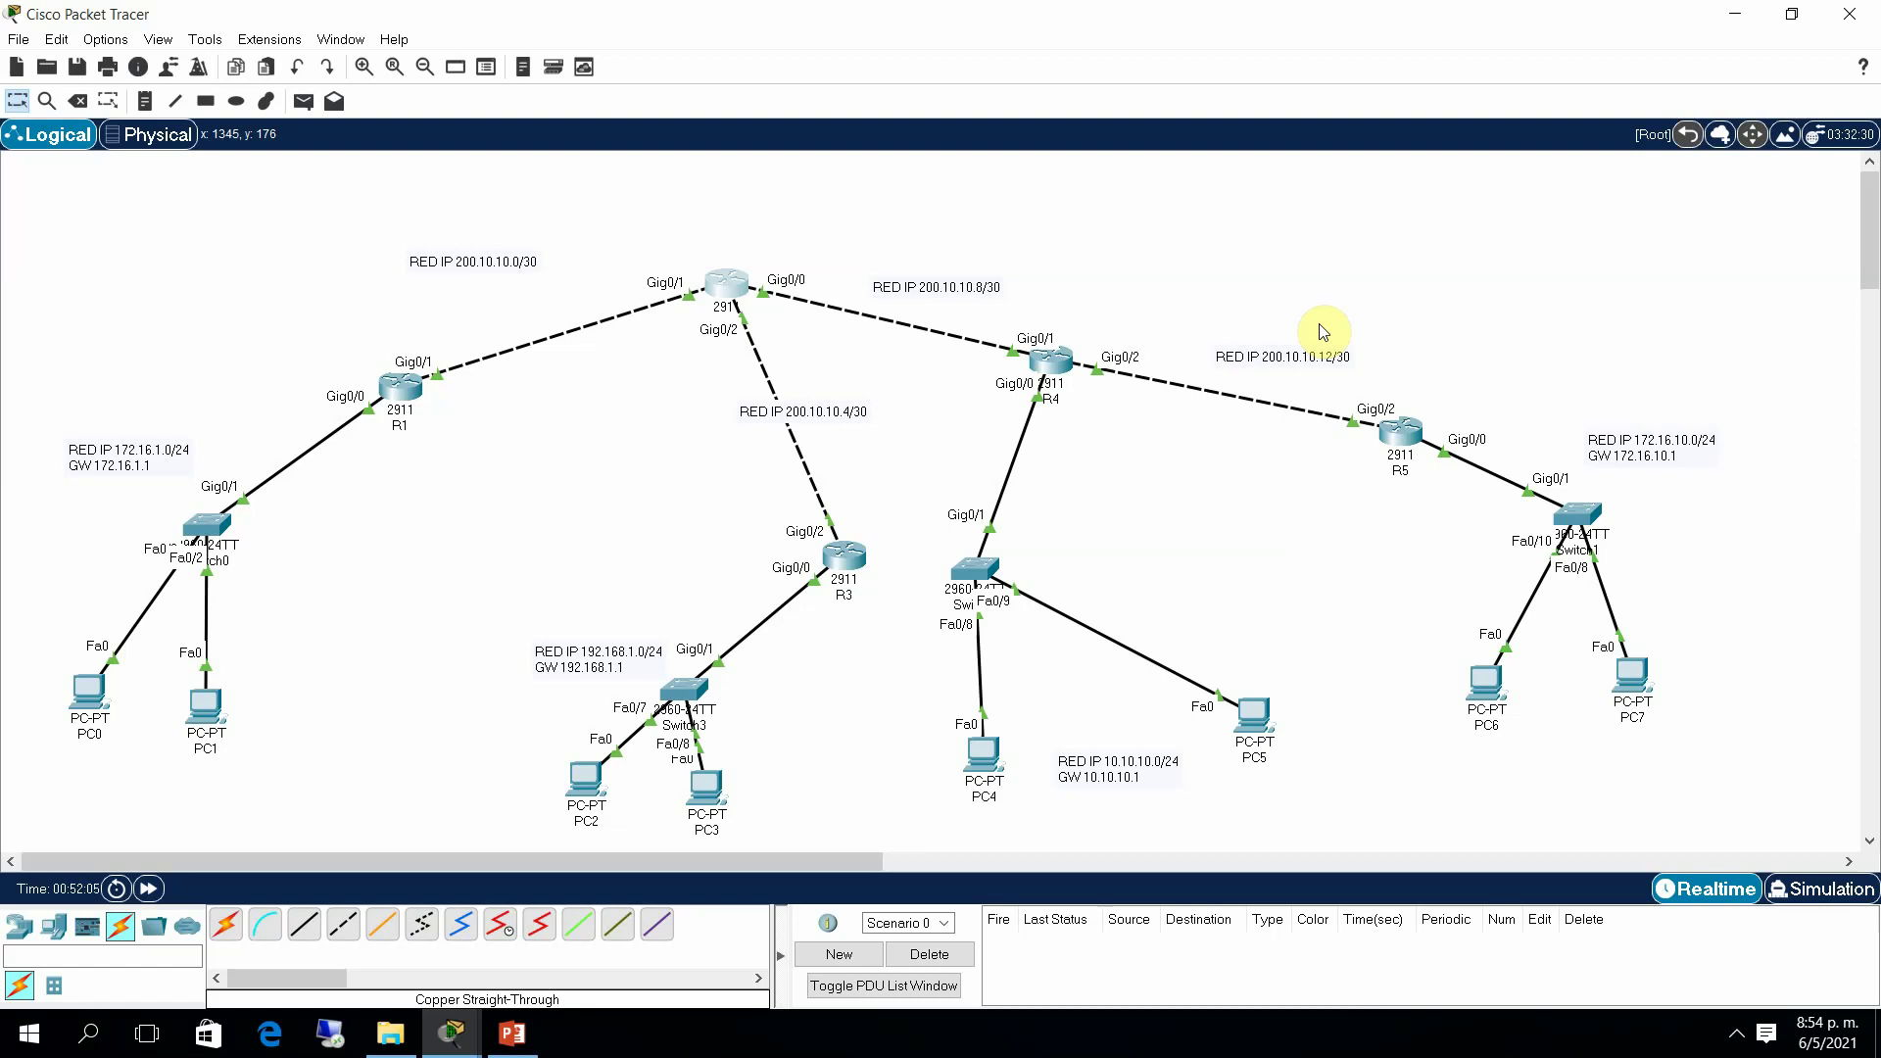
Step: Reopen R2's CLI maximized and display its full routing table with sh ip route
click(723, 305)
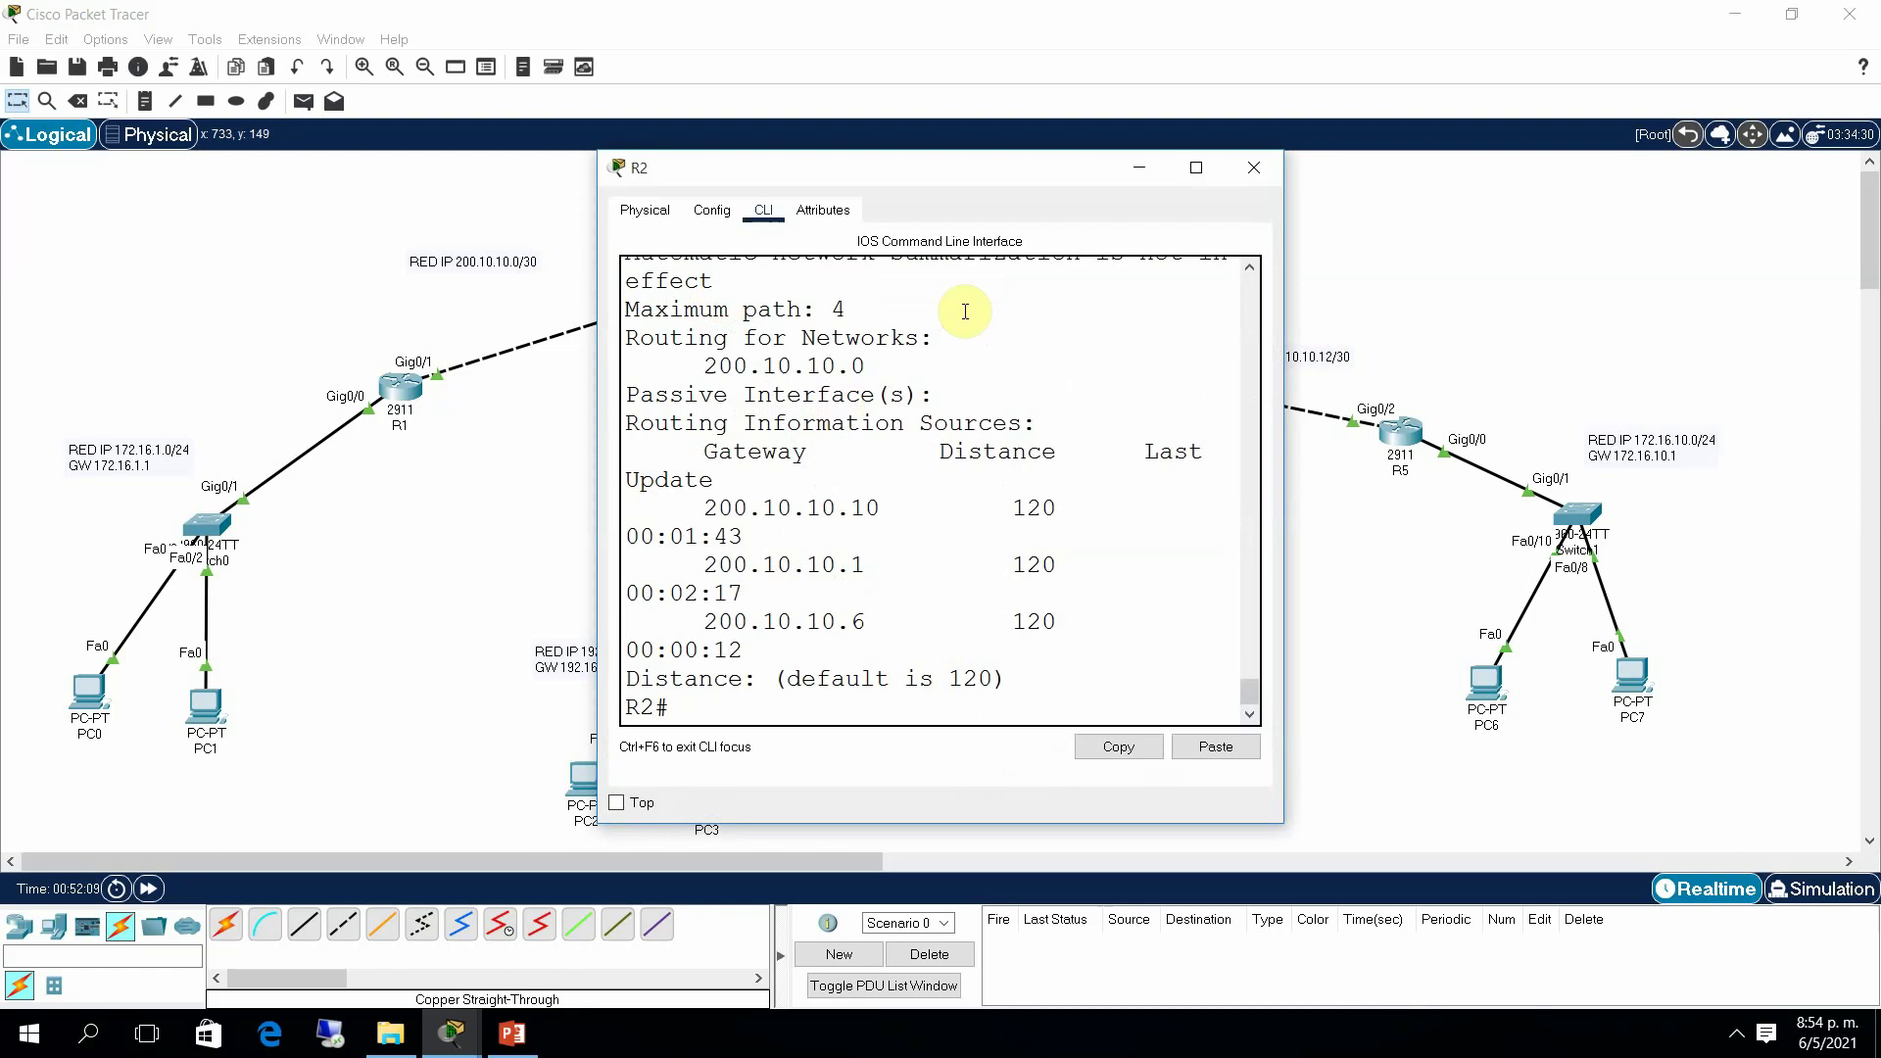
click(1196, 174)
drag(401, 811, 407, 815)
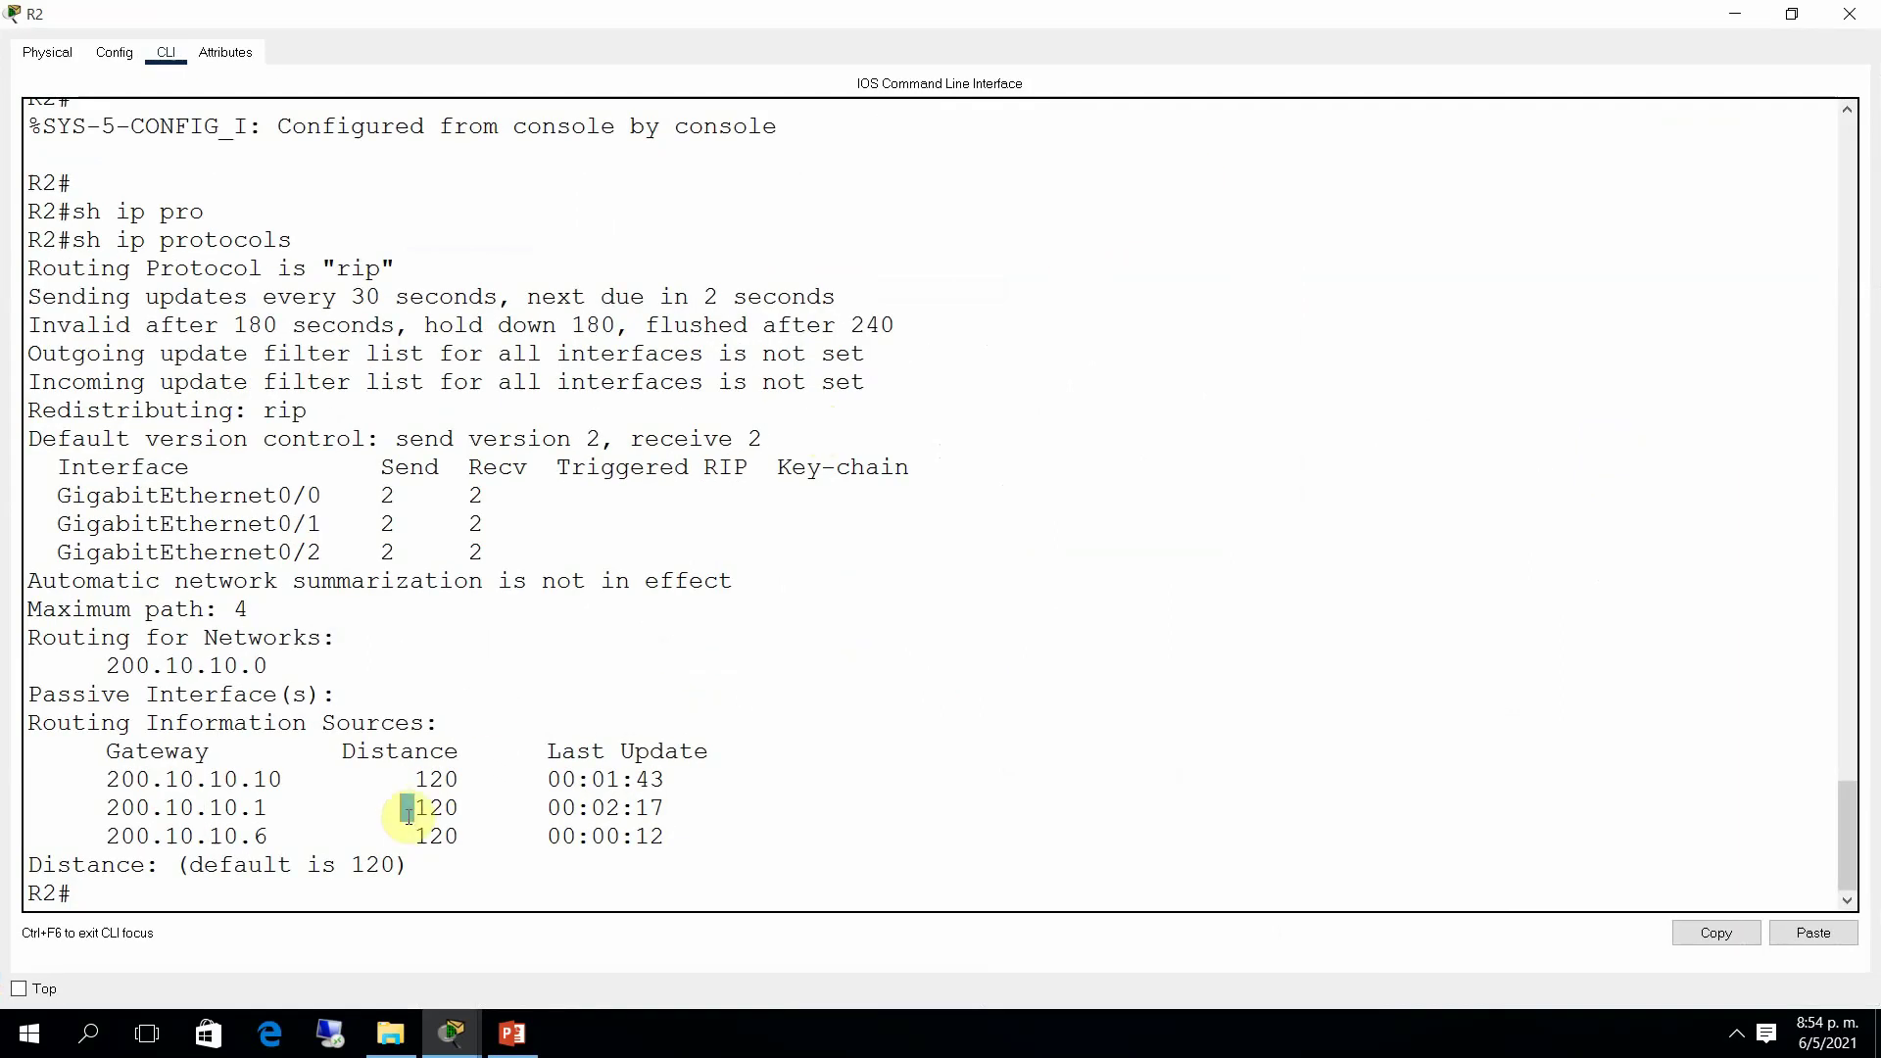
key(Return)
text(sh ip )
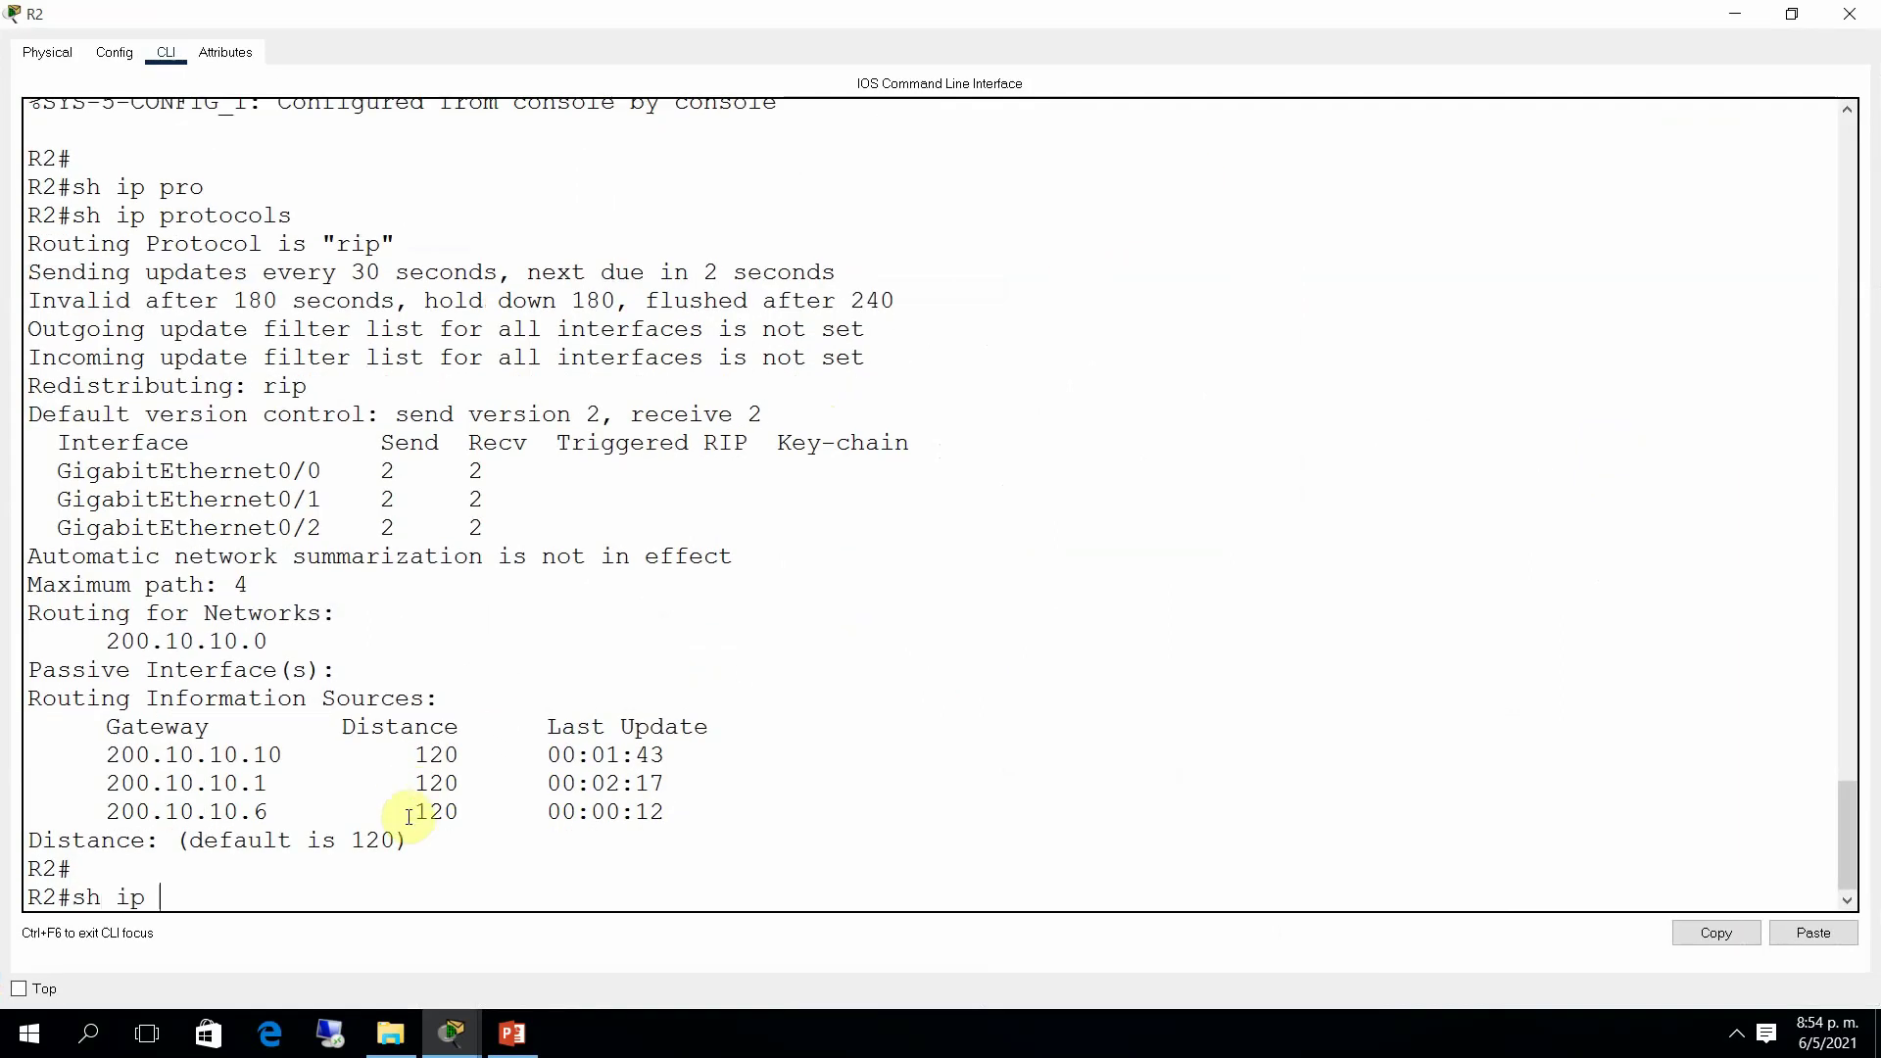
text(route)
key(Return)
key(space)
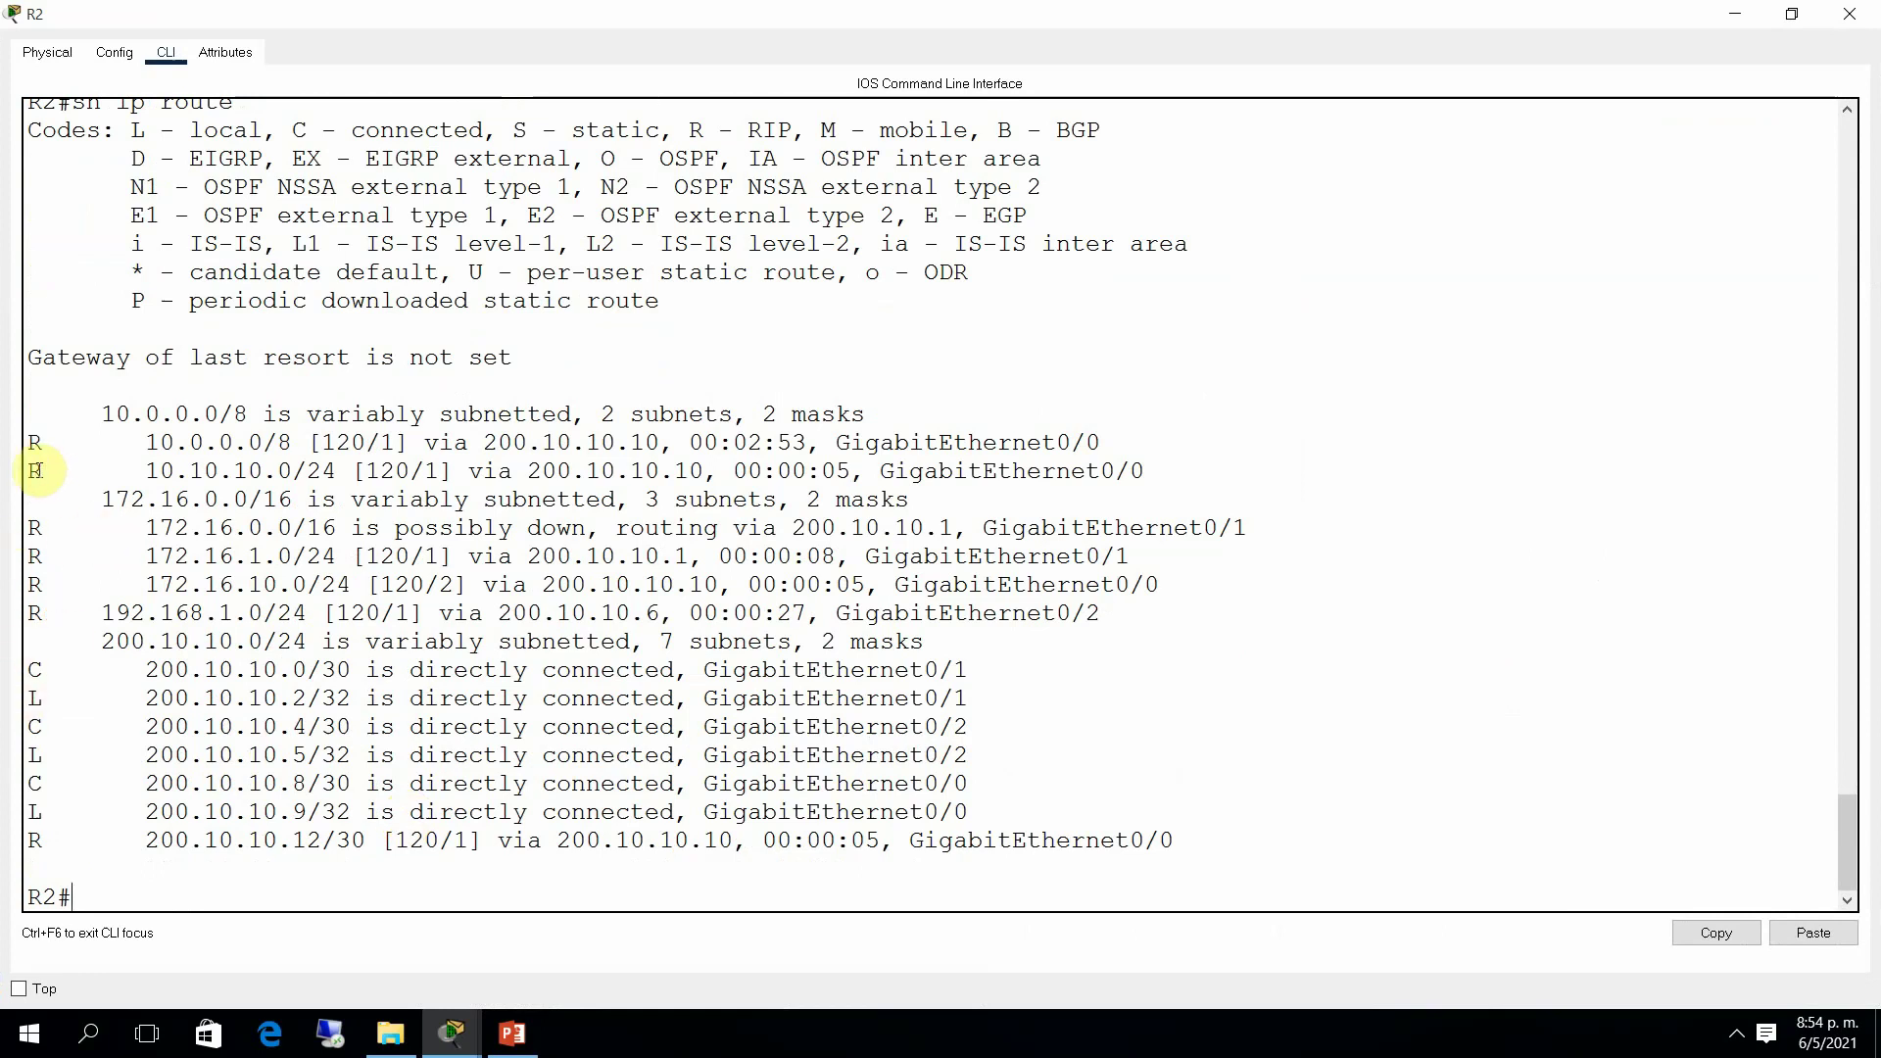
Step: Examine the prefixes and hop-count metrics of R2's RIP routes to 10.10.10.0/24, 192.168.1.0/24 and 172.16.10.0/24
drag(36, 470, 317, 471)
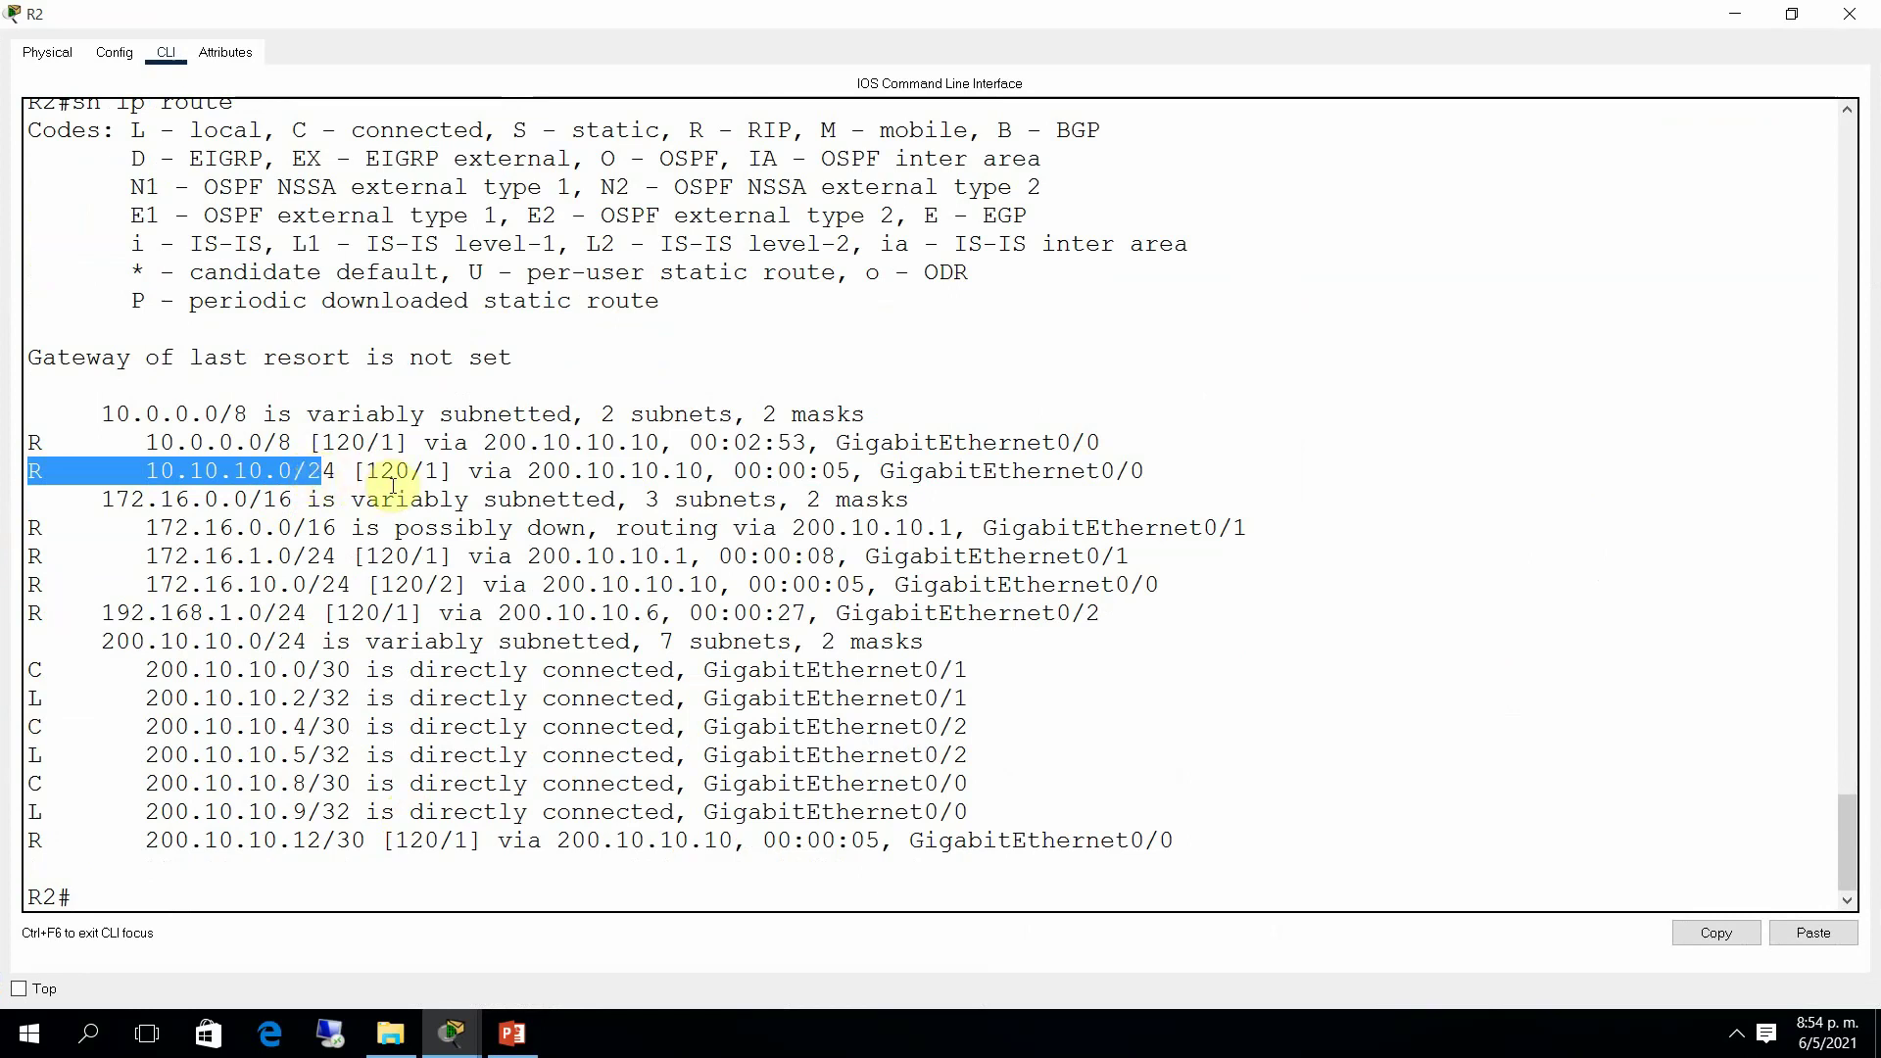
drag(423, 471, 433, 472)
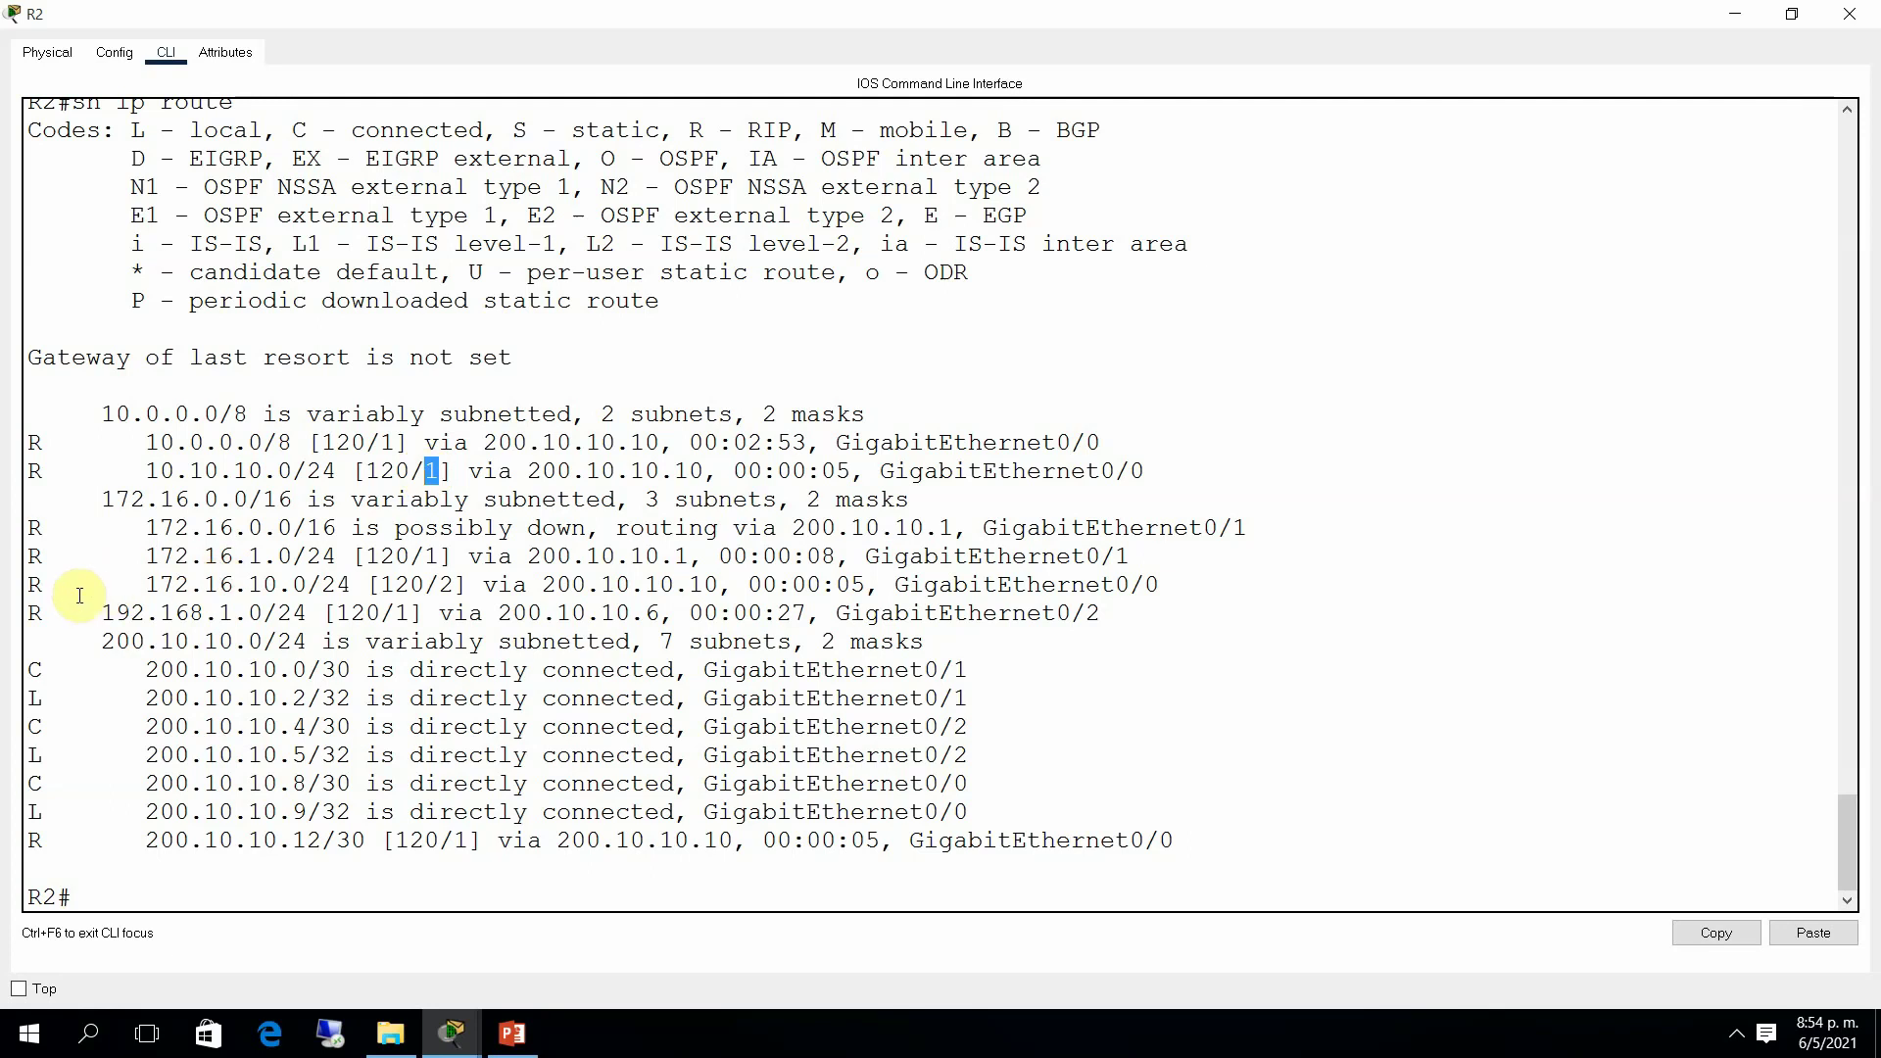
drag(34, 614, 412, 612)
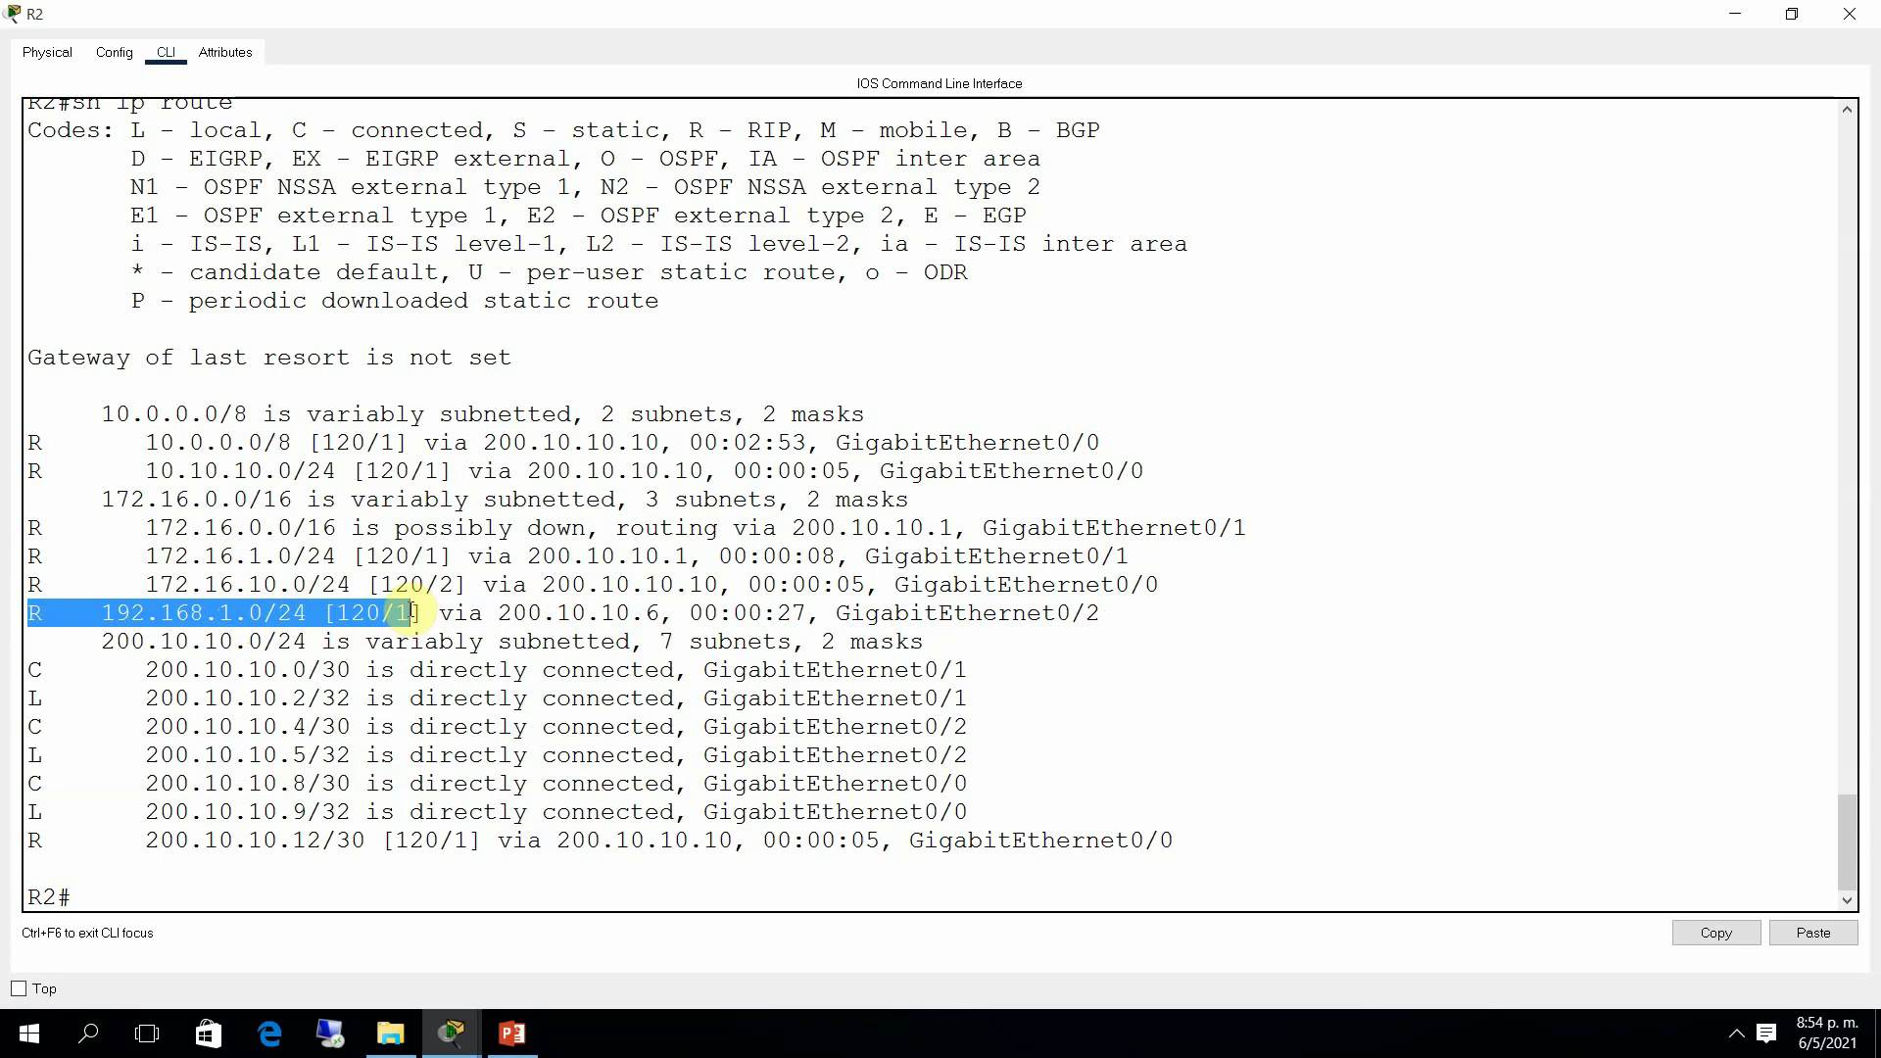
click(413, 611)
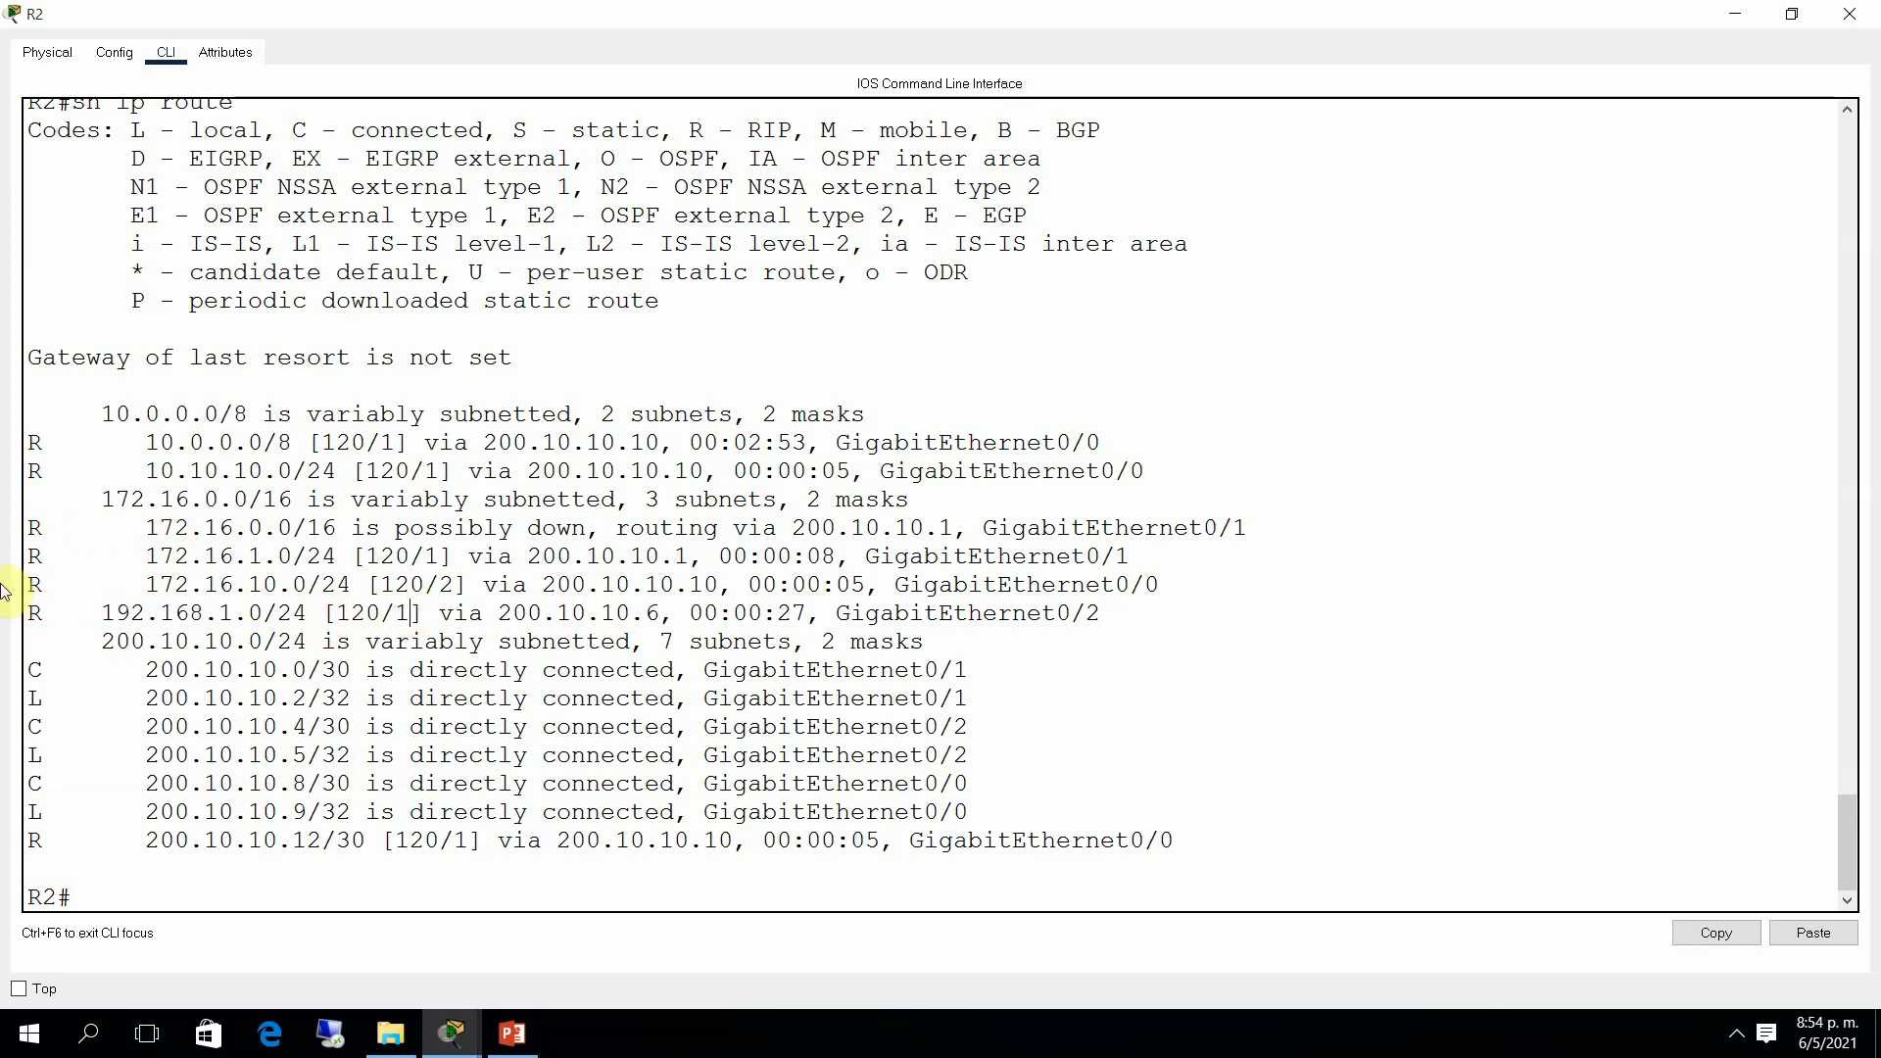
drag(29, 585, 487, 594)
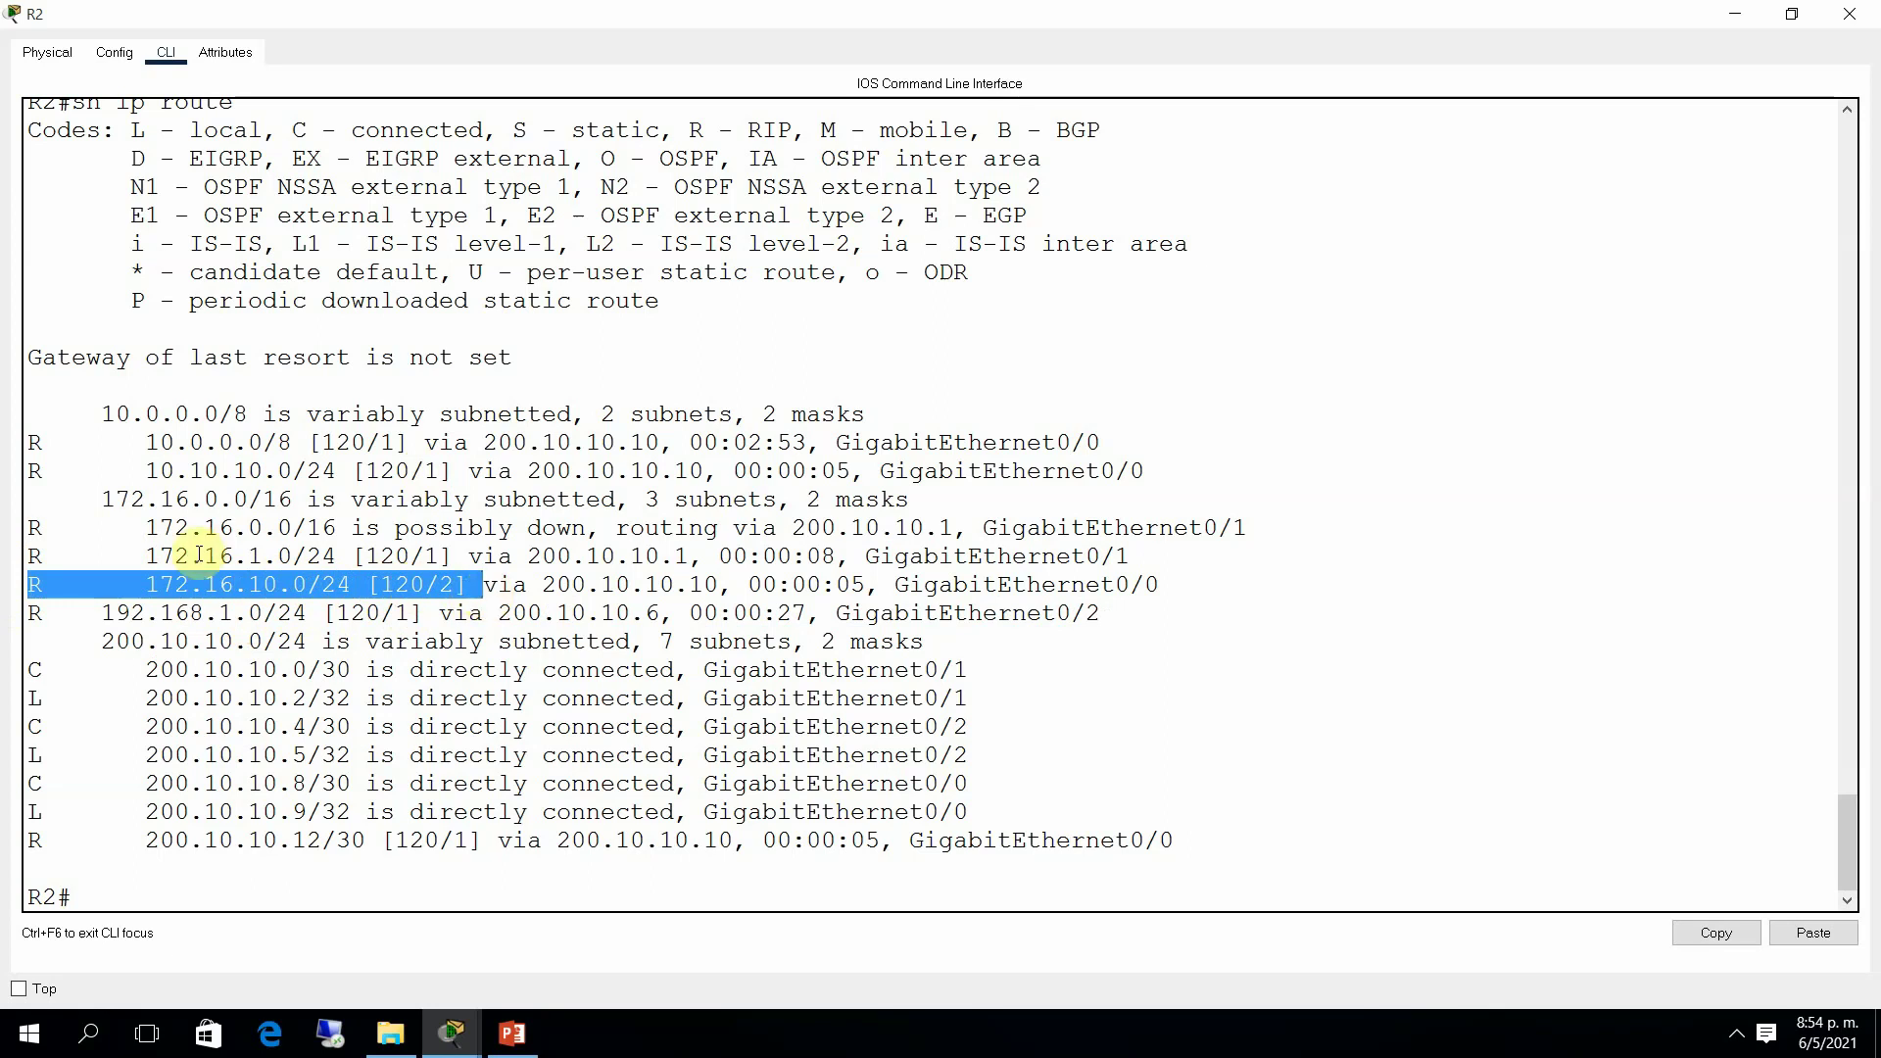
Step: Examine the next-hop address and exit interface of R2's RIP route to 172.16.1.0/24, and close R2
drag(33, 551, 678, 589)
click(471, 558)
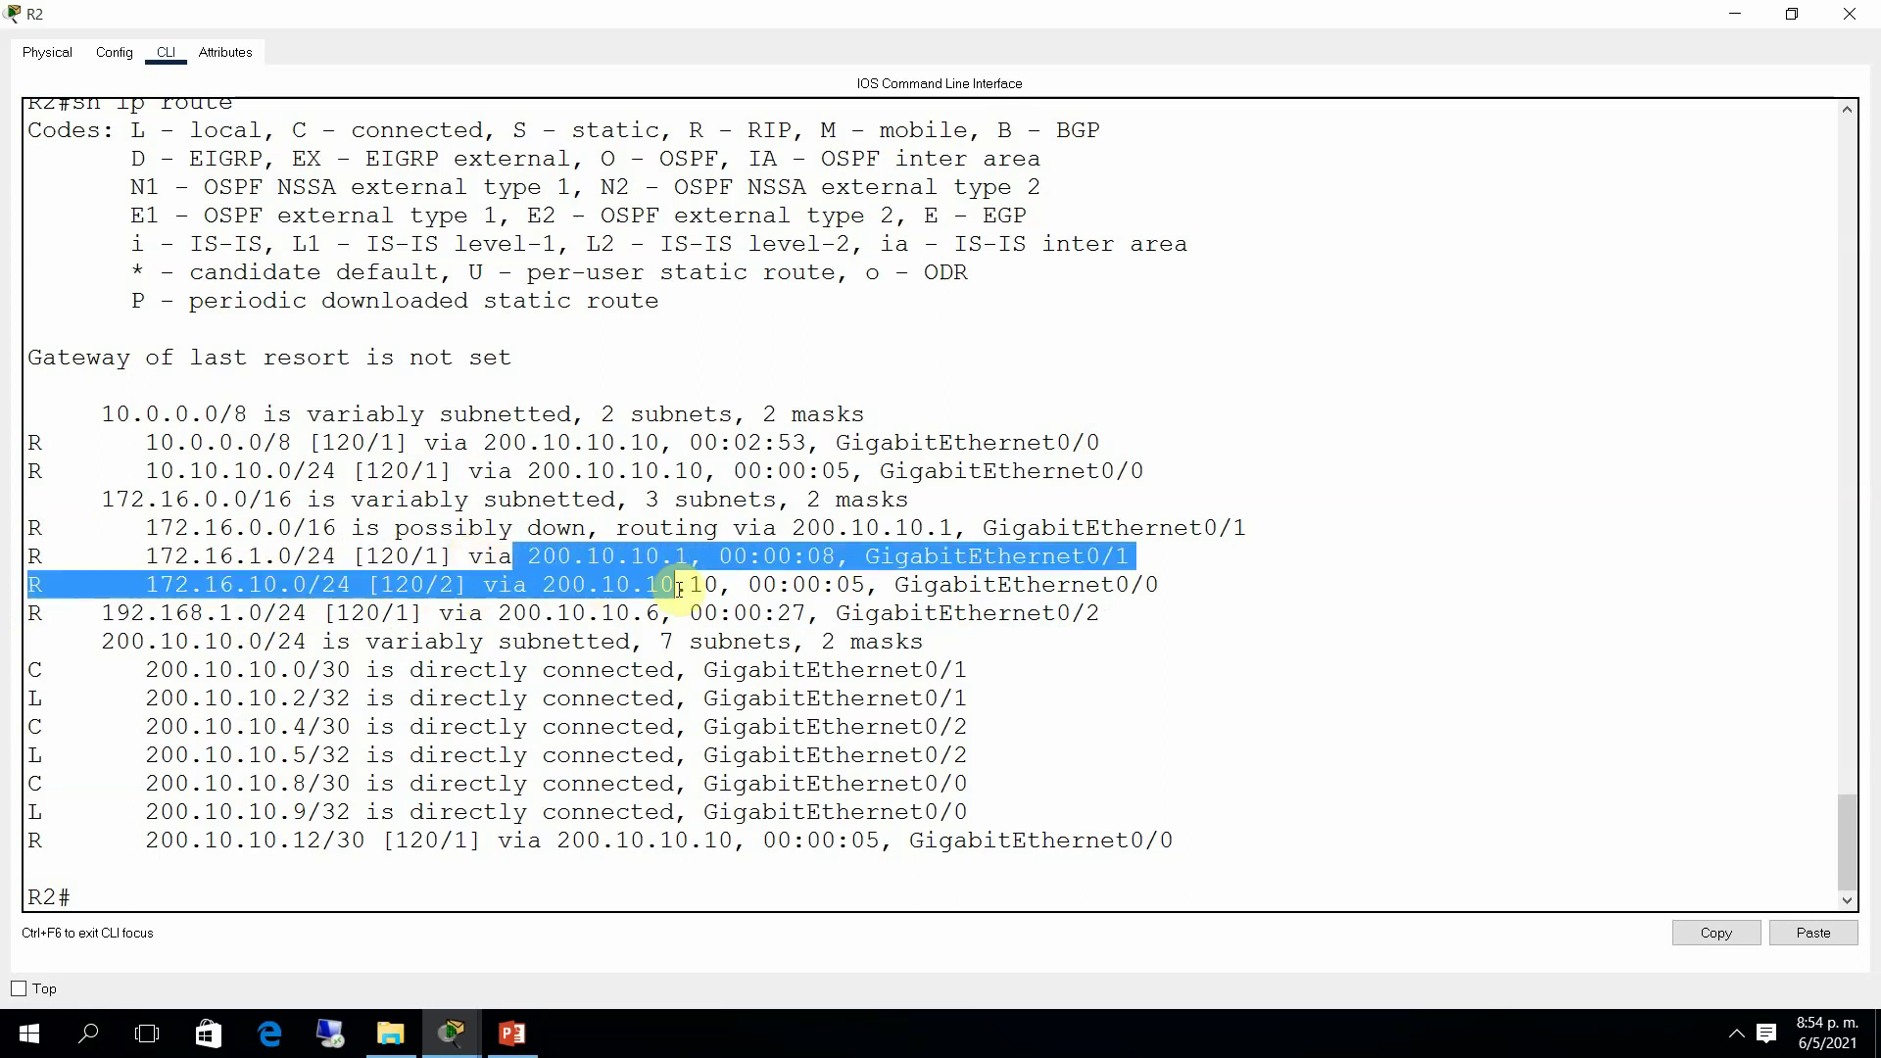
click(546, 533)
drag(527, 557, 685, 558)
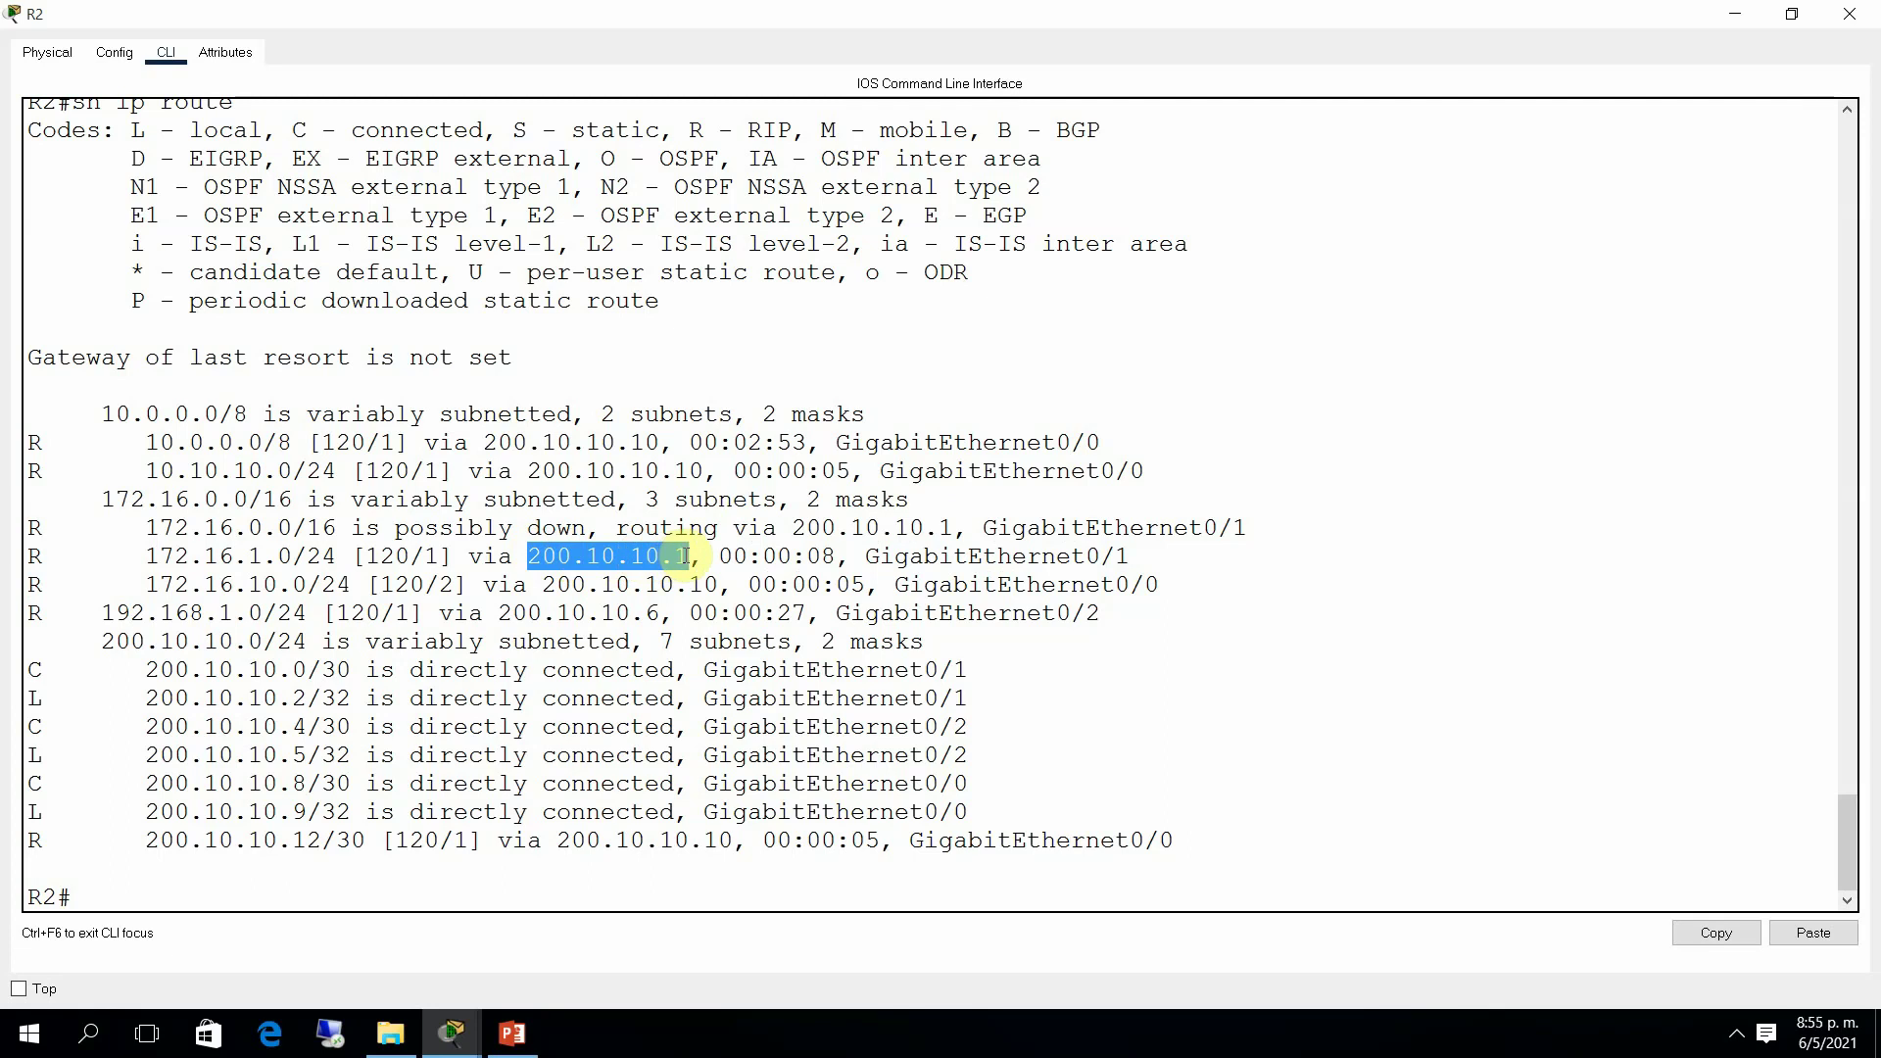
drag(885, 557, 1127, 558)
click(1123, 557)
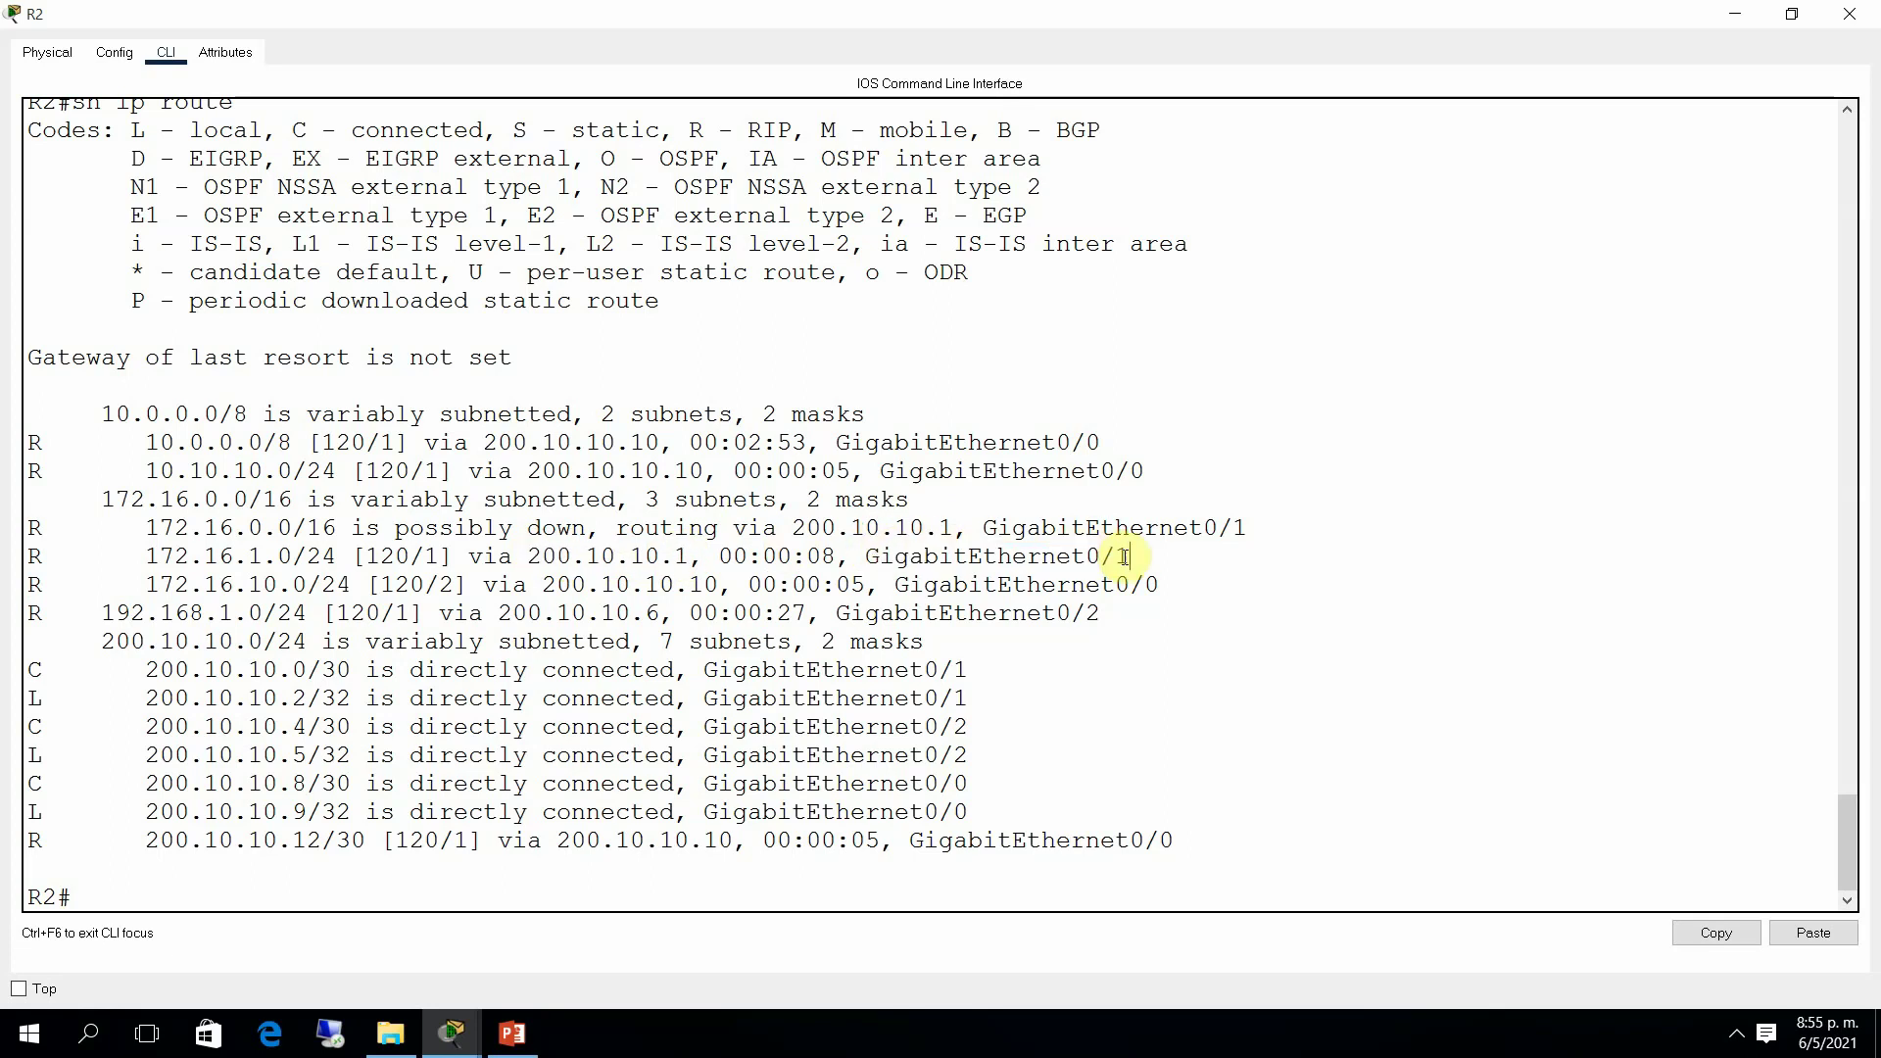
click(1849, 14)
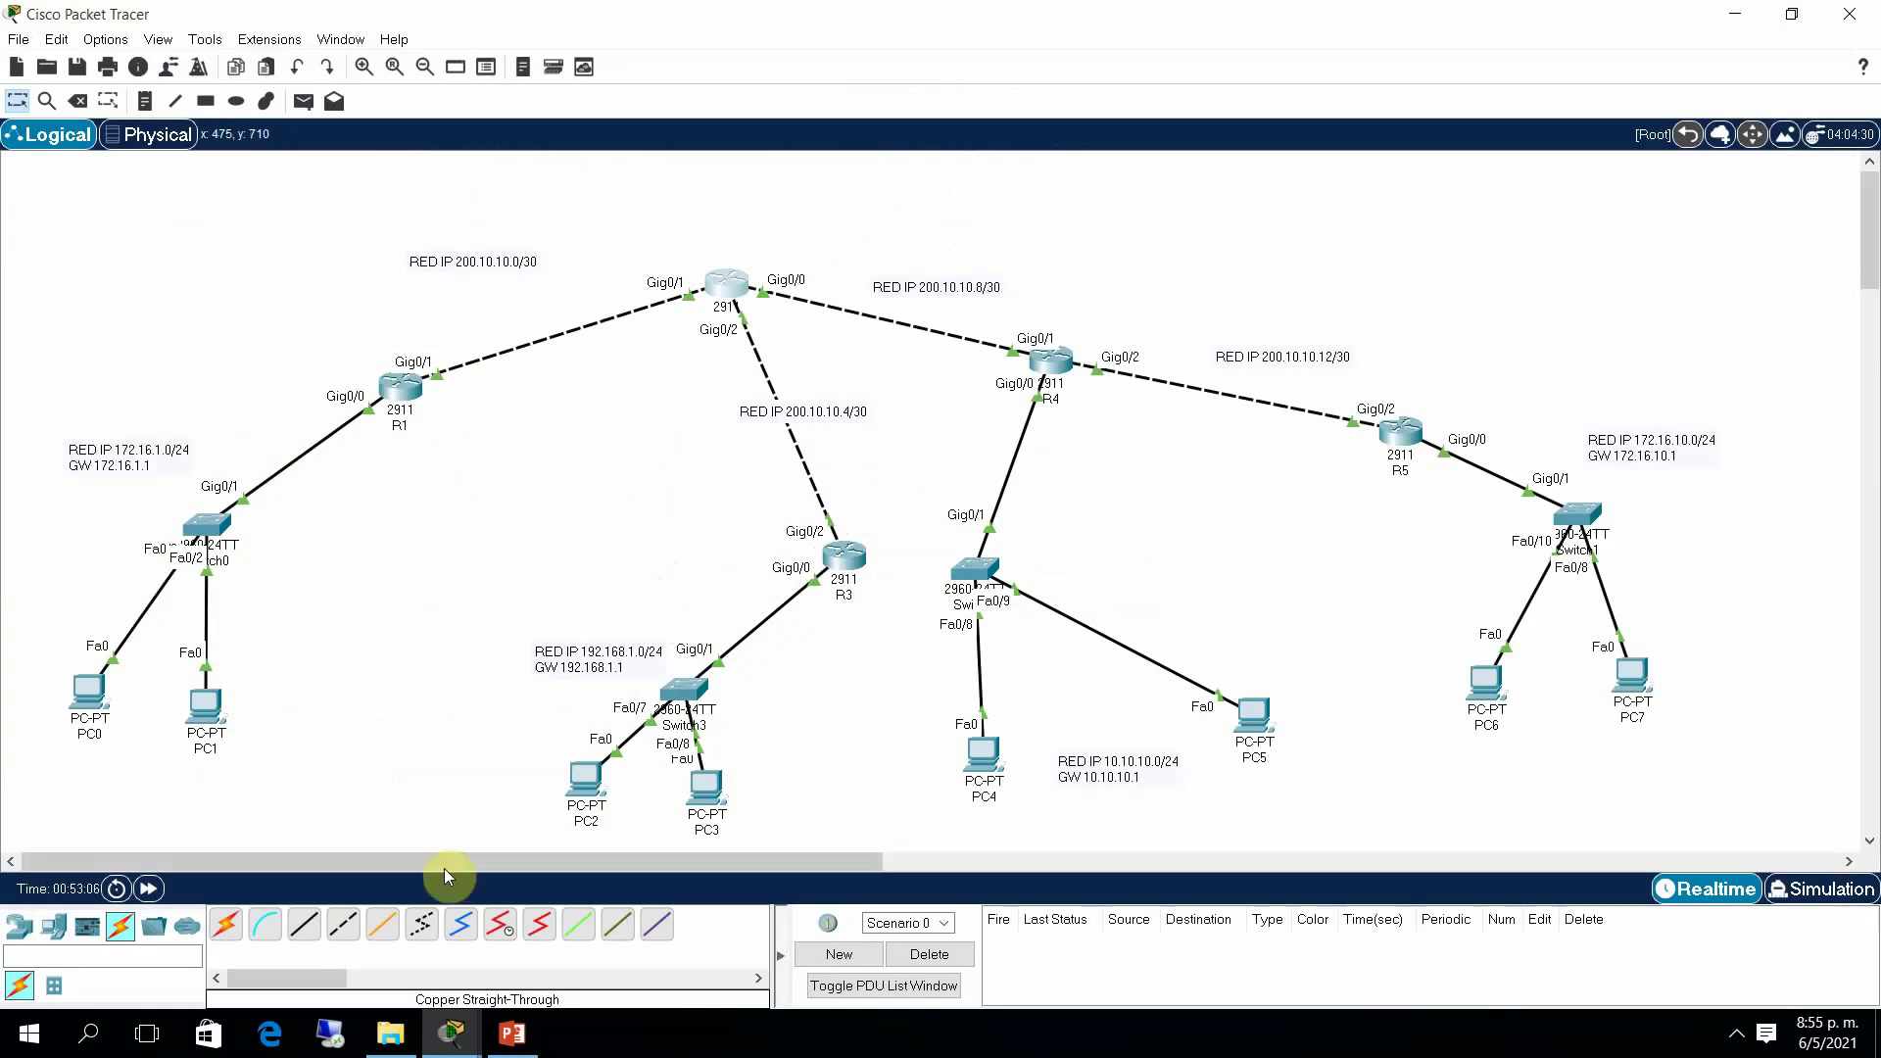
Step: Switch to the Packet Tracer window with the IPv6 RIPng topology and open R1's CLI in a widened window
click(451, 1034)
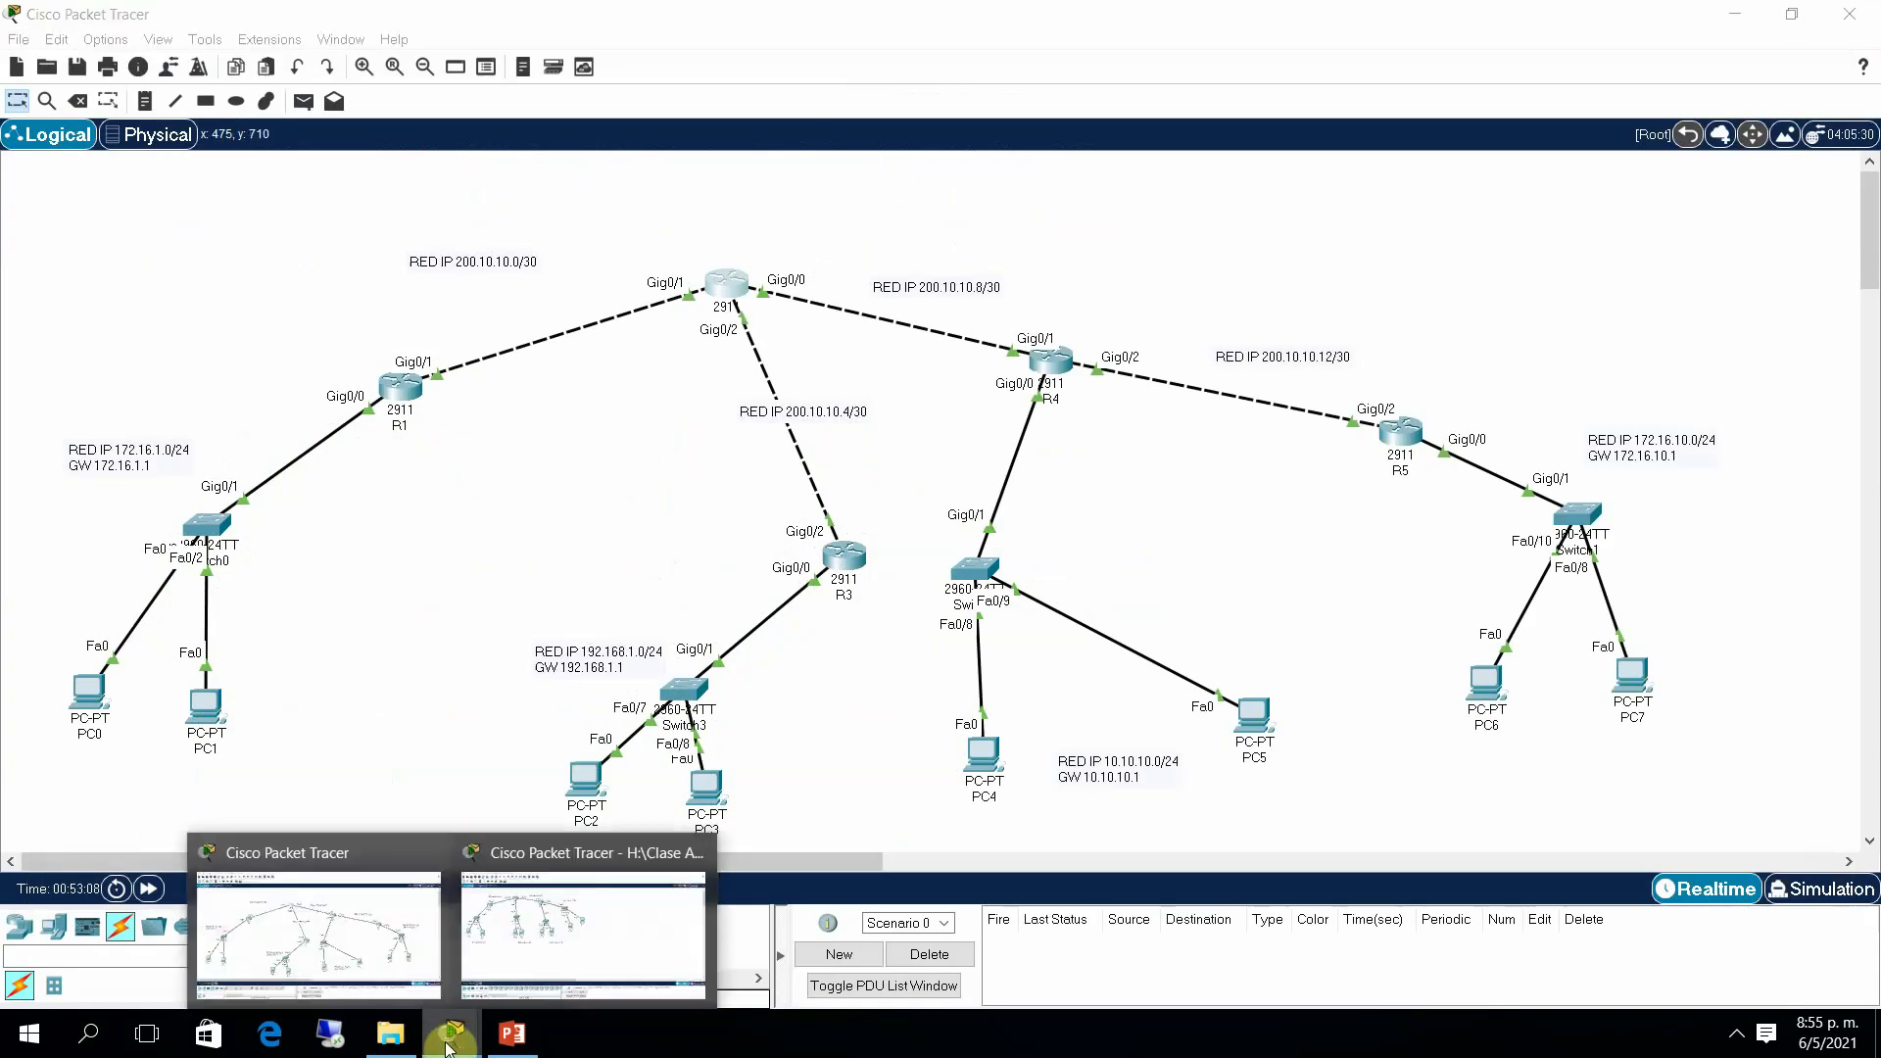
click(550, 966)
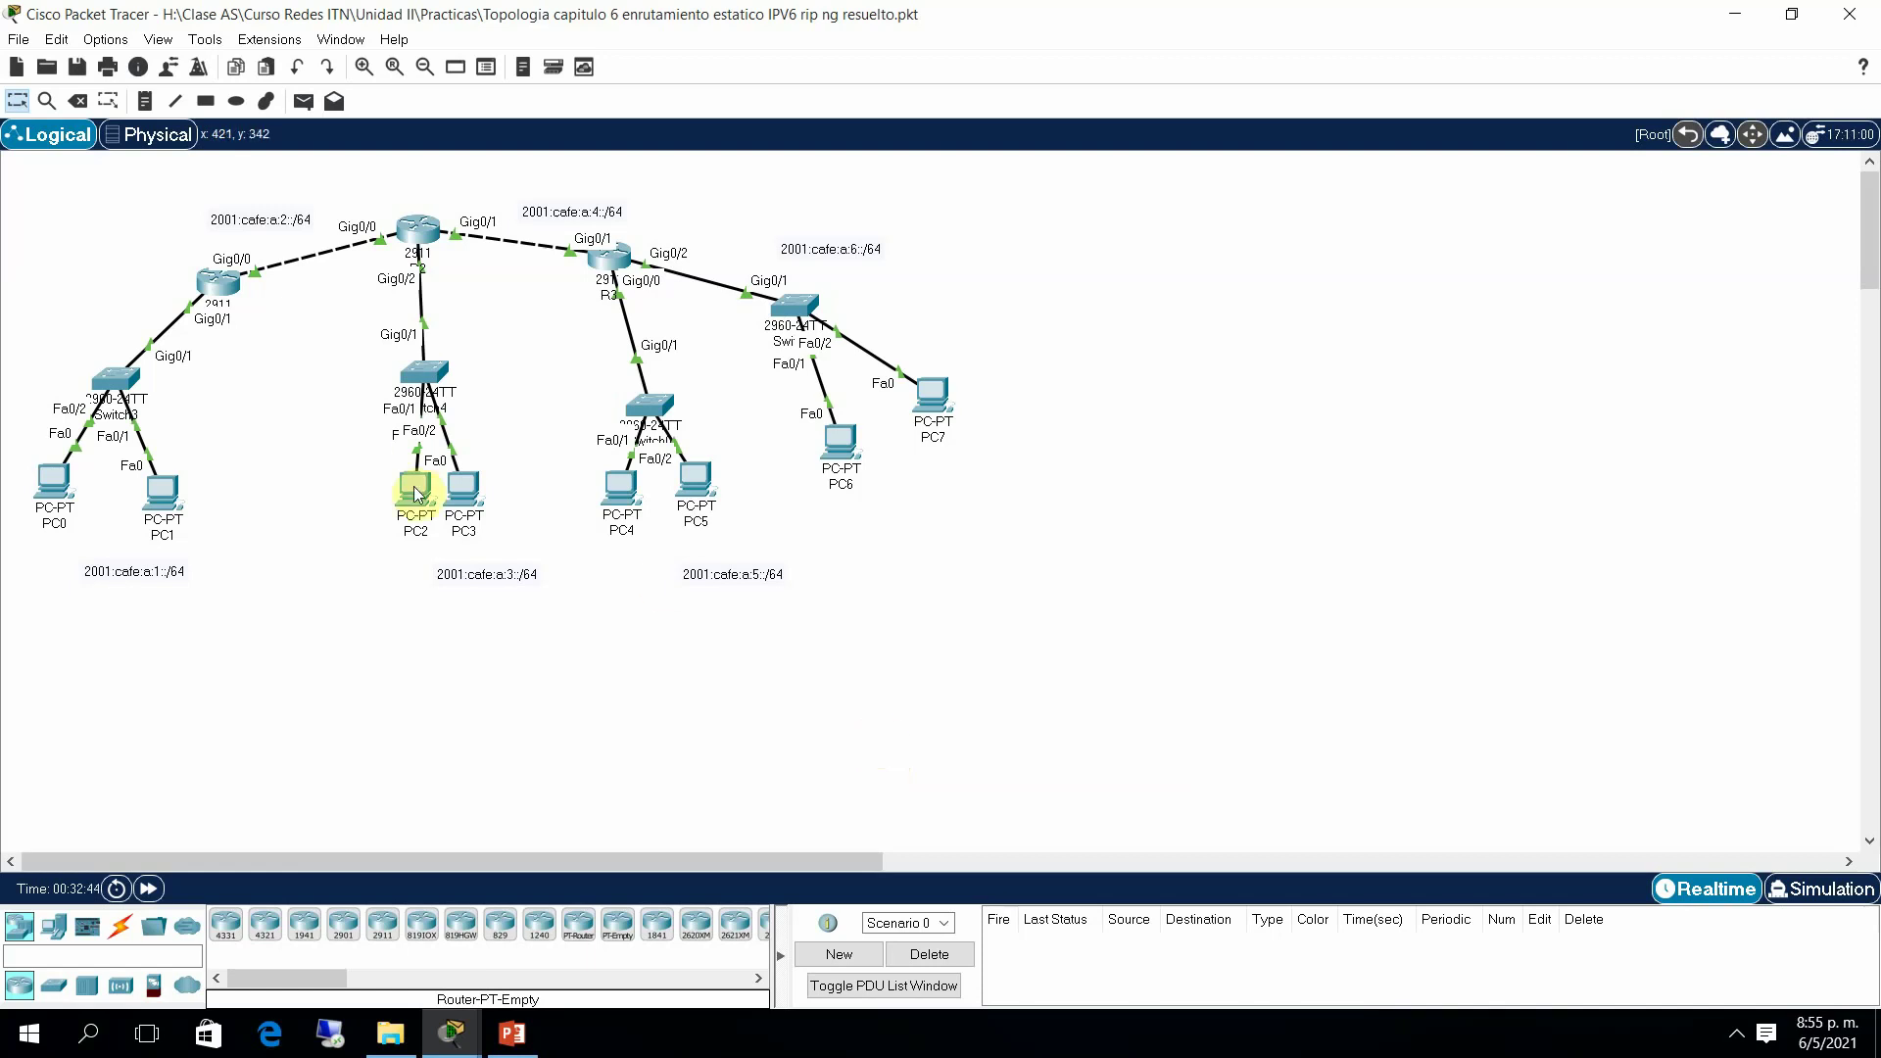
click(216, 292)
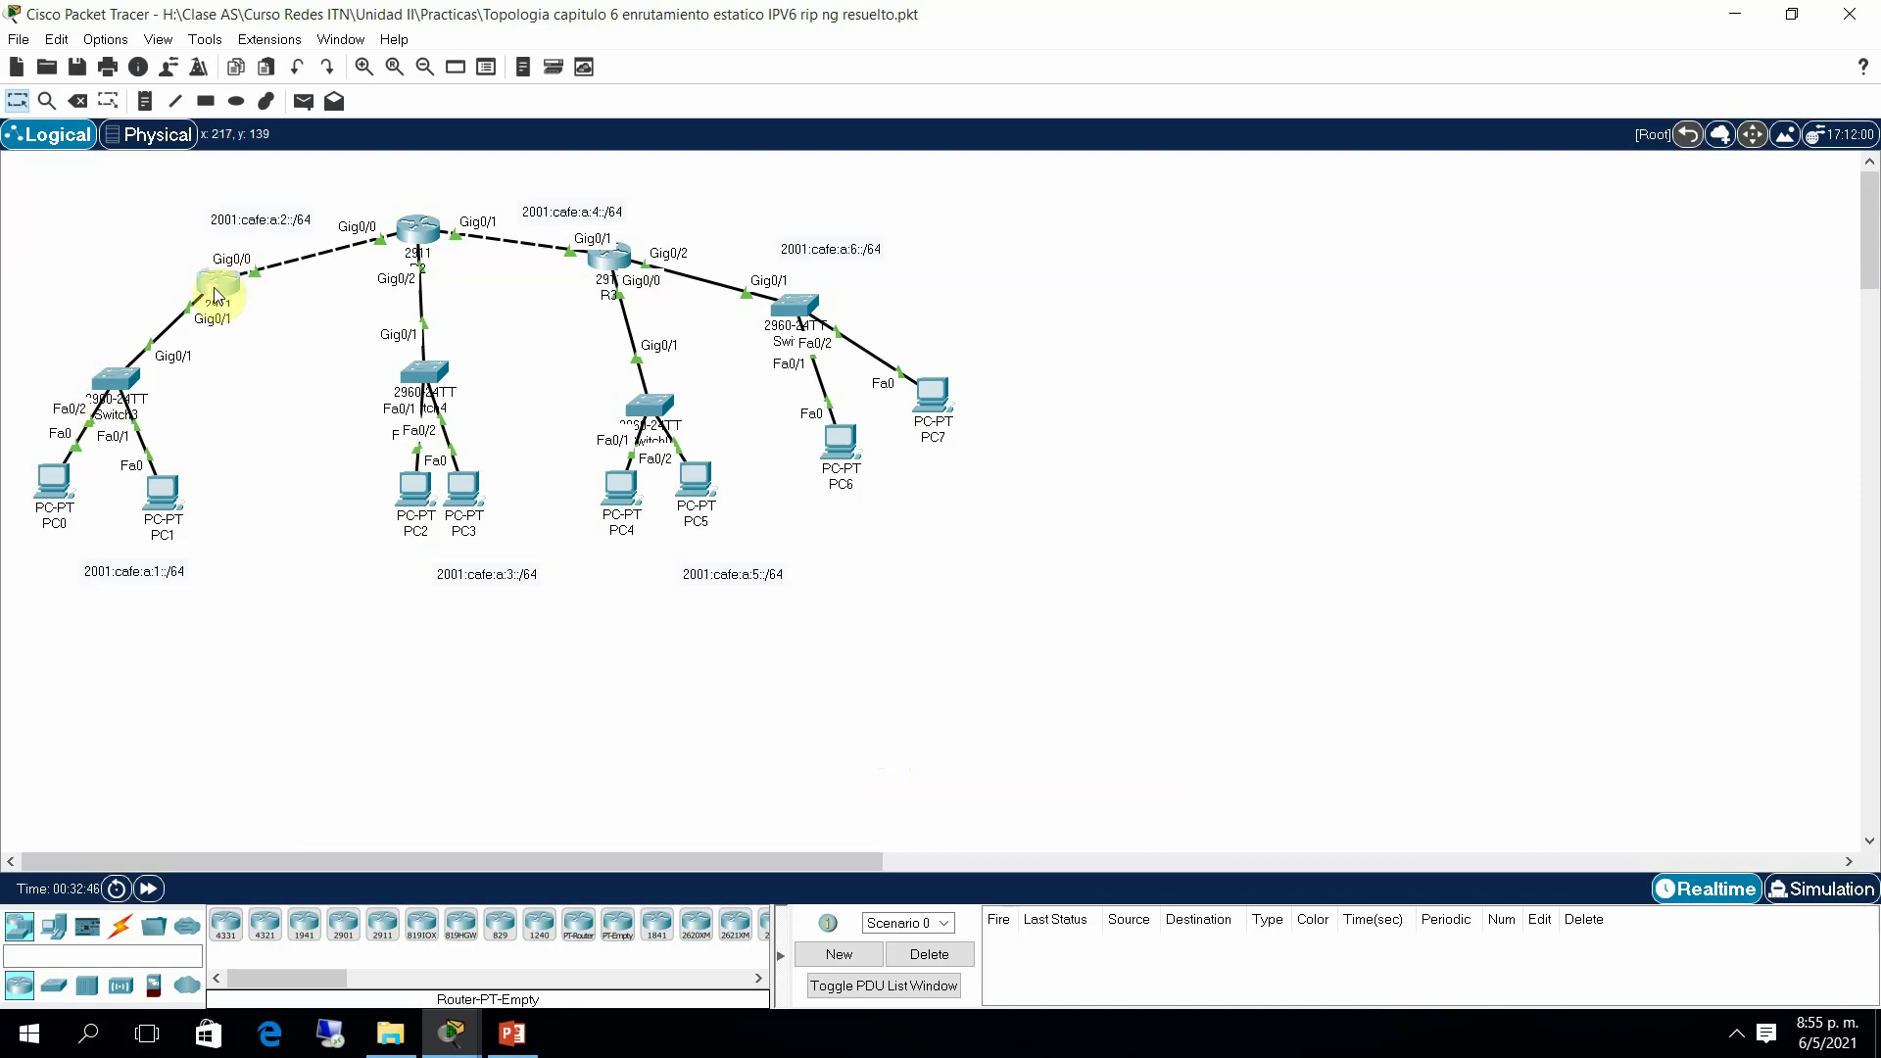
click(762, 209)
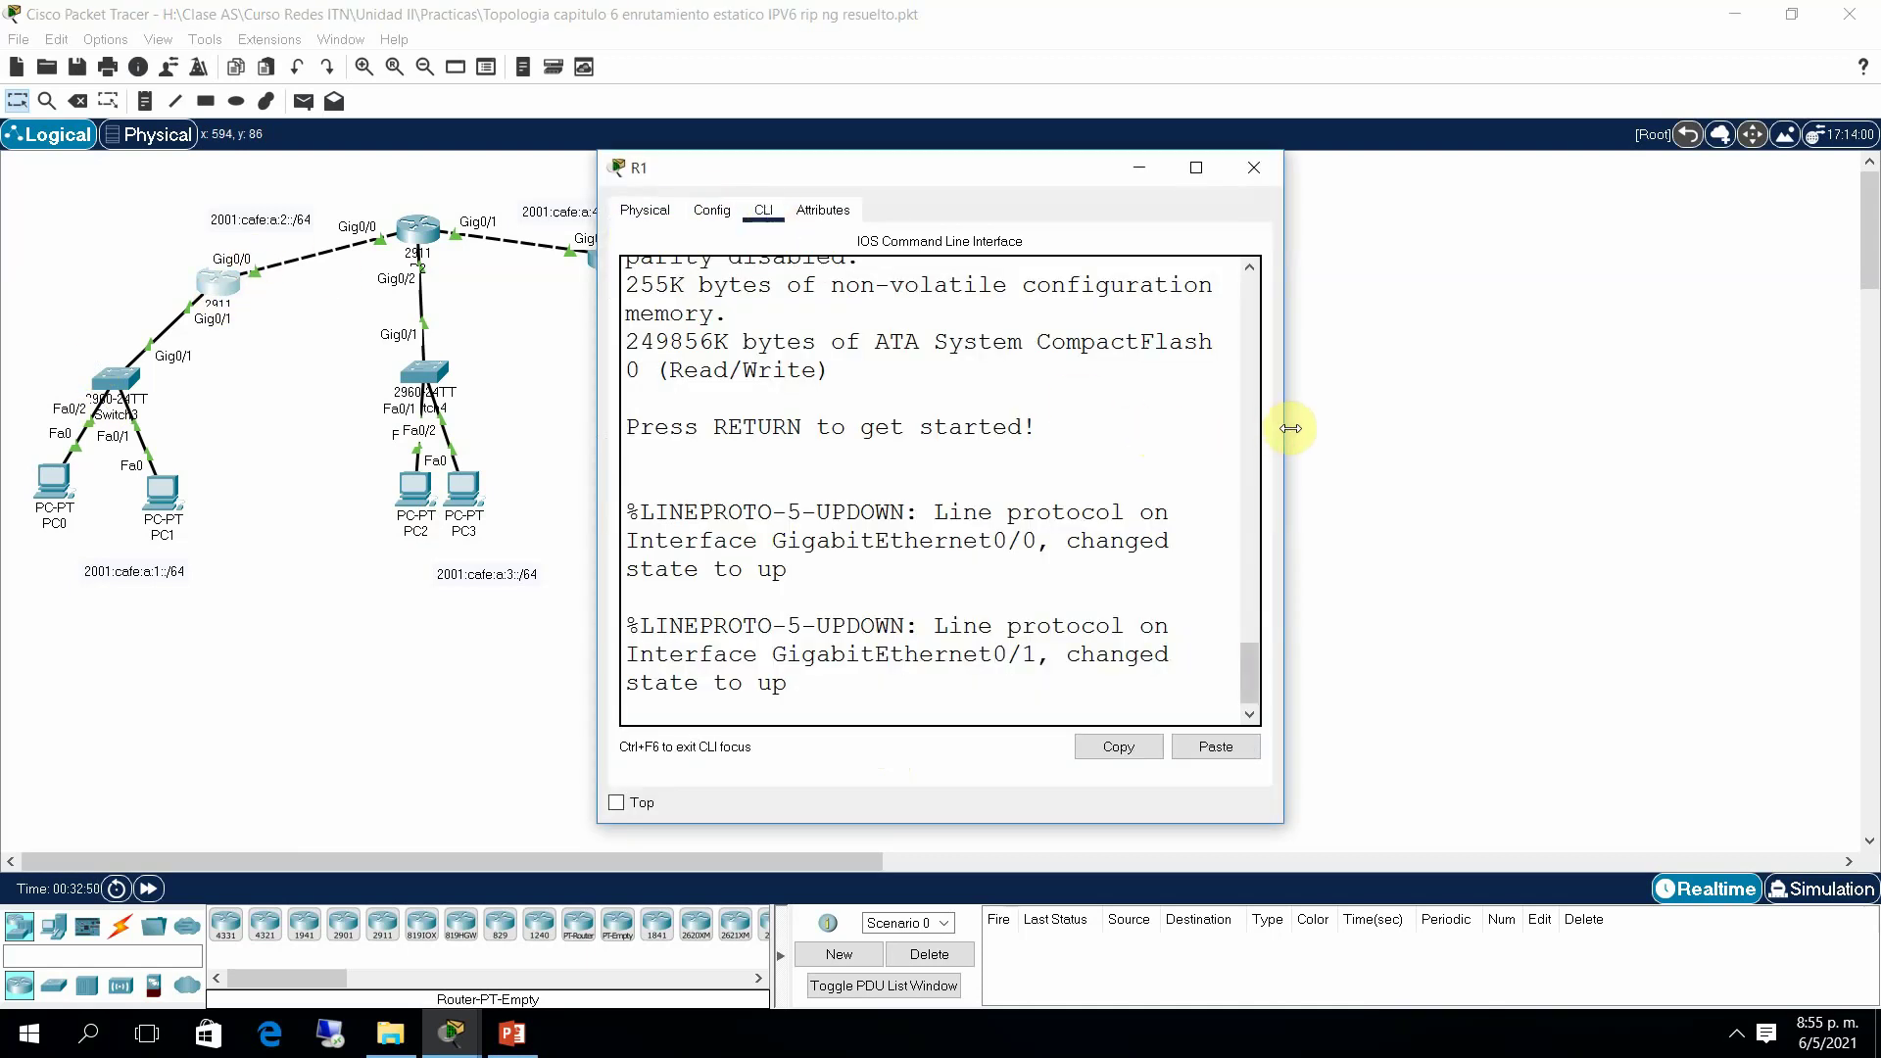
drag(1285, 424, 1494, 450)
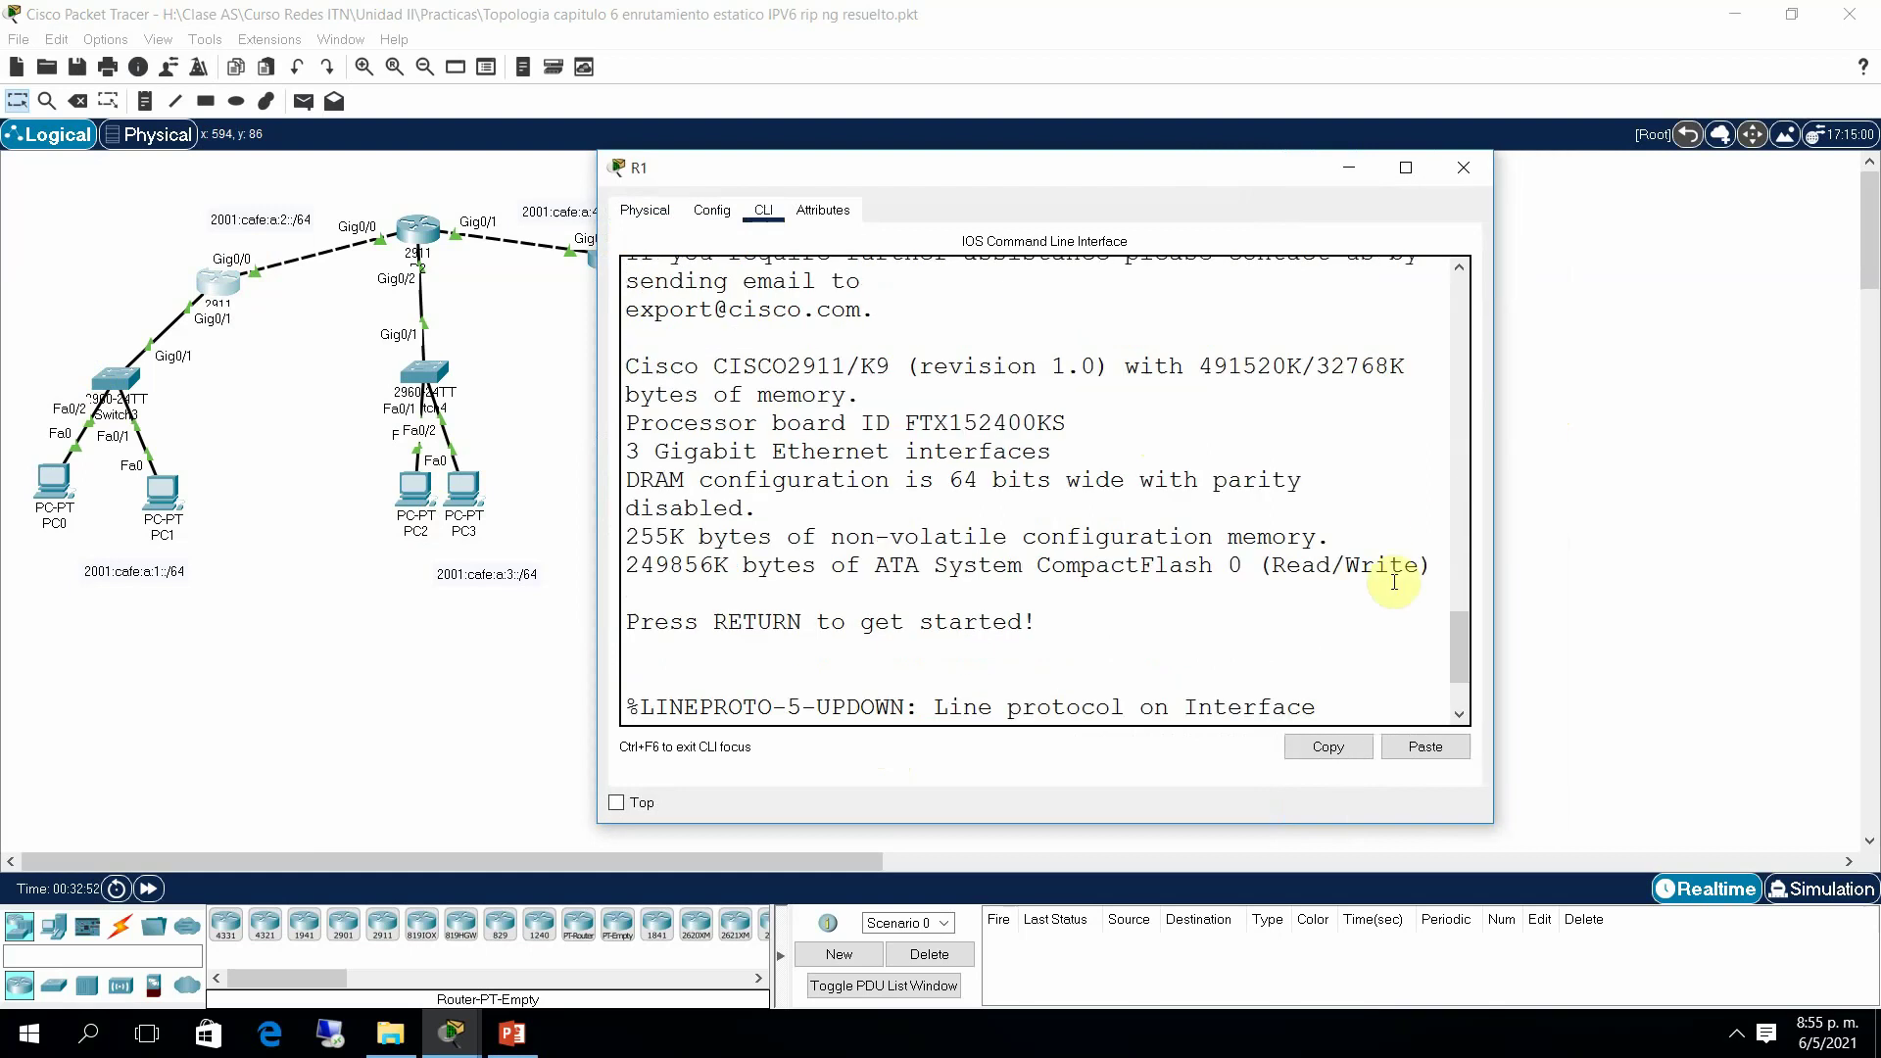
drag(1497, 523, 1562, 517)
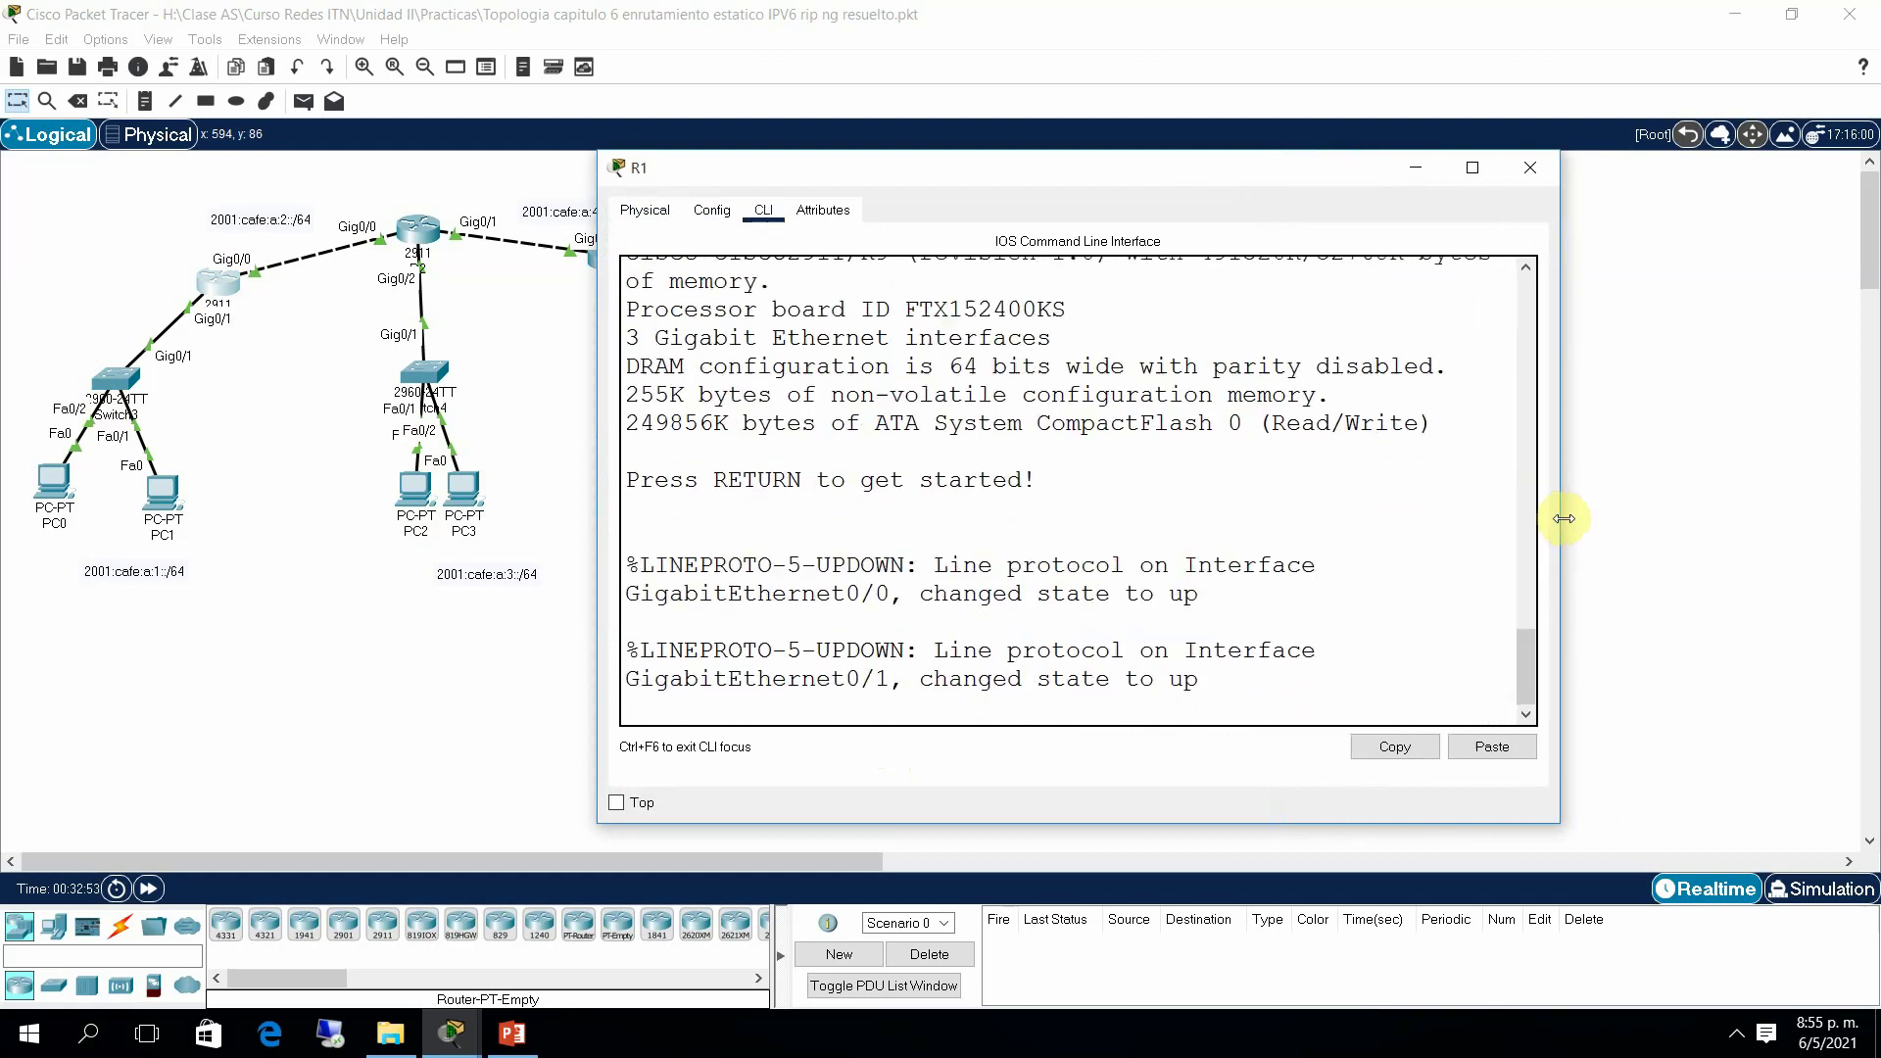
Step: Enter privileged mode on R1 and display its complete running configuration with sh run
key(Return)
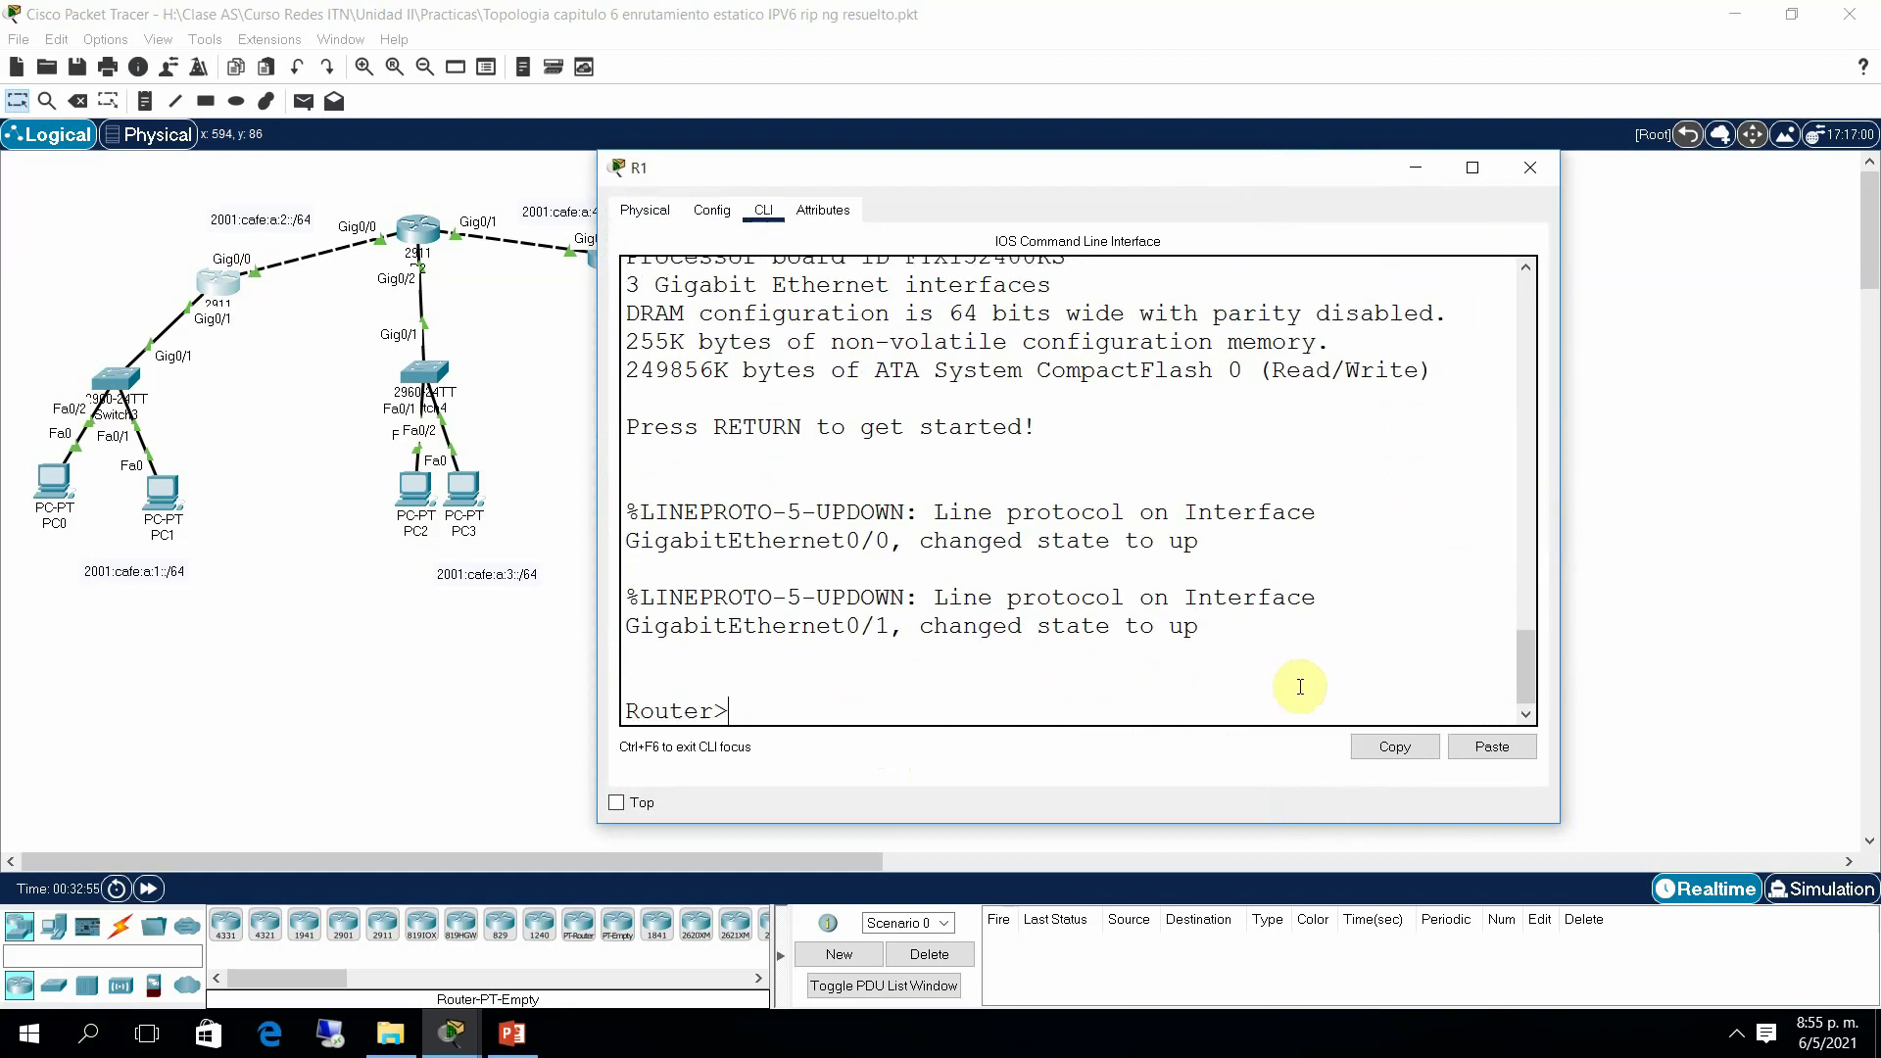
text(ena)
key(Return)
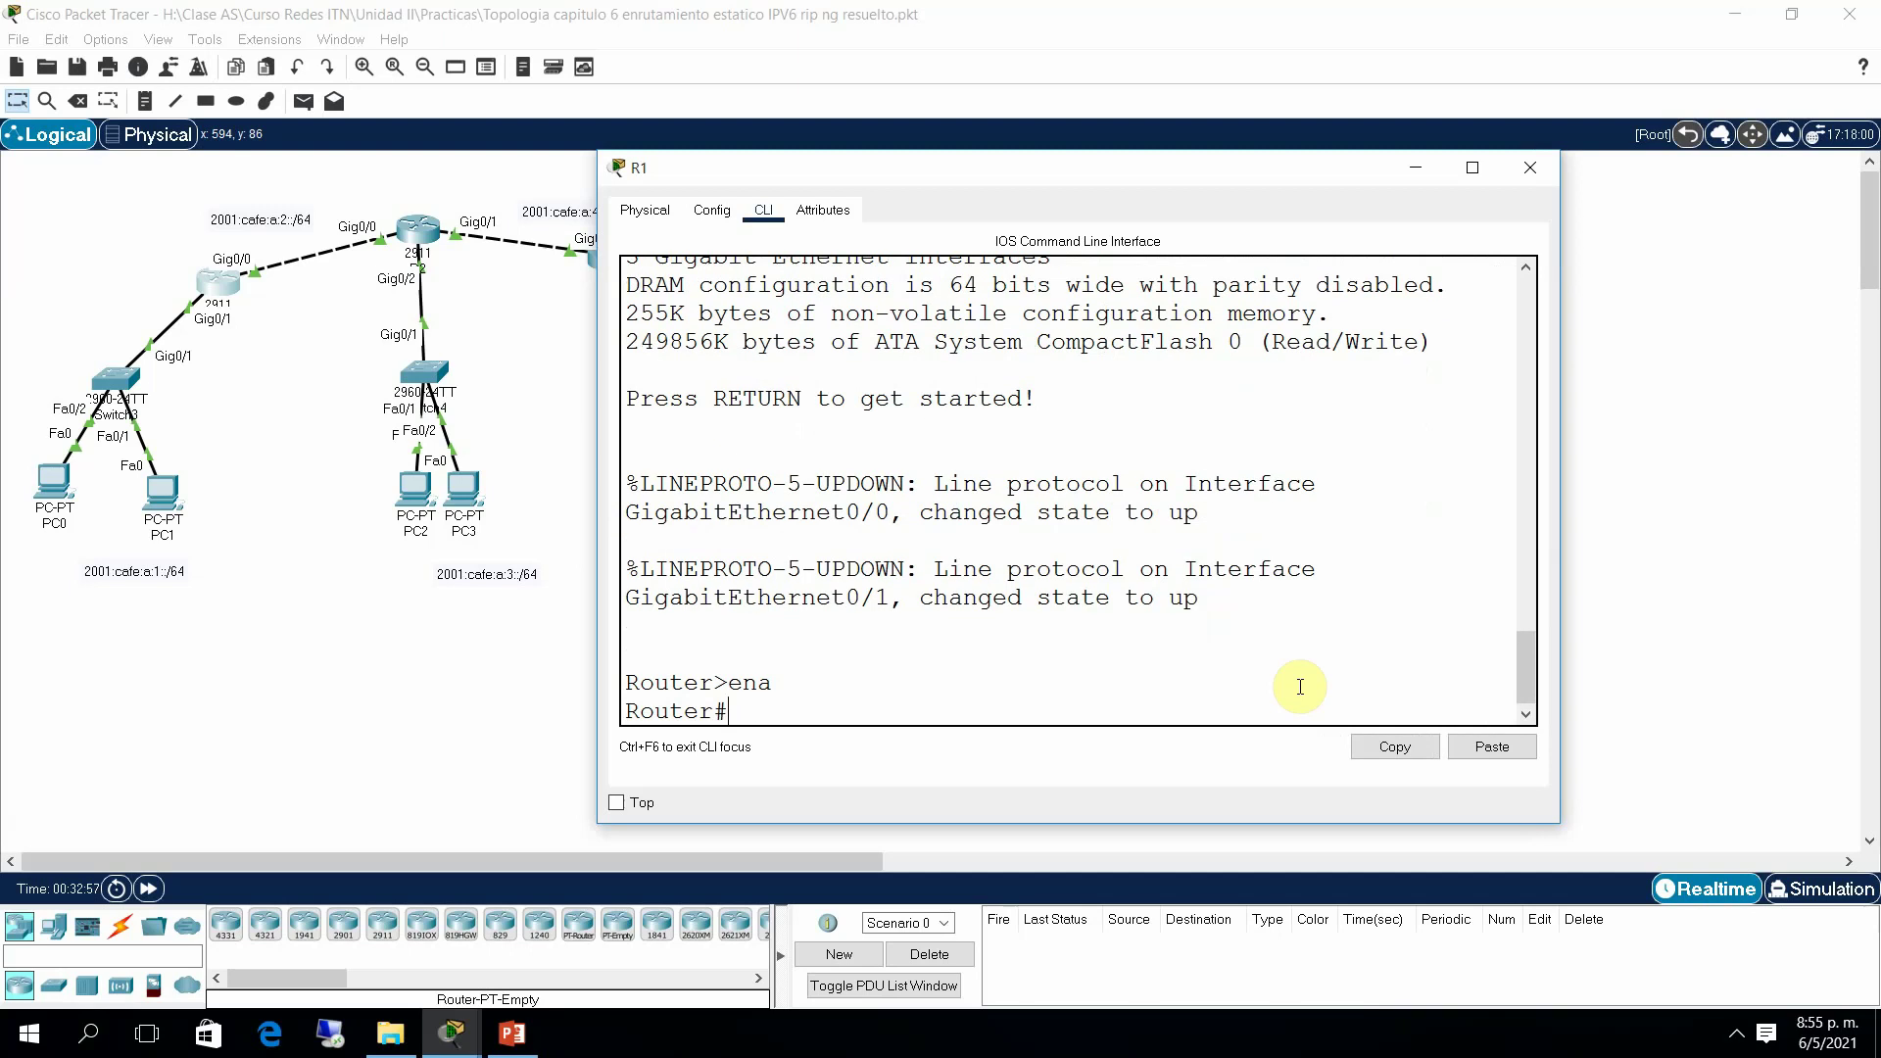
text(sh arun)
key(Return)
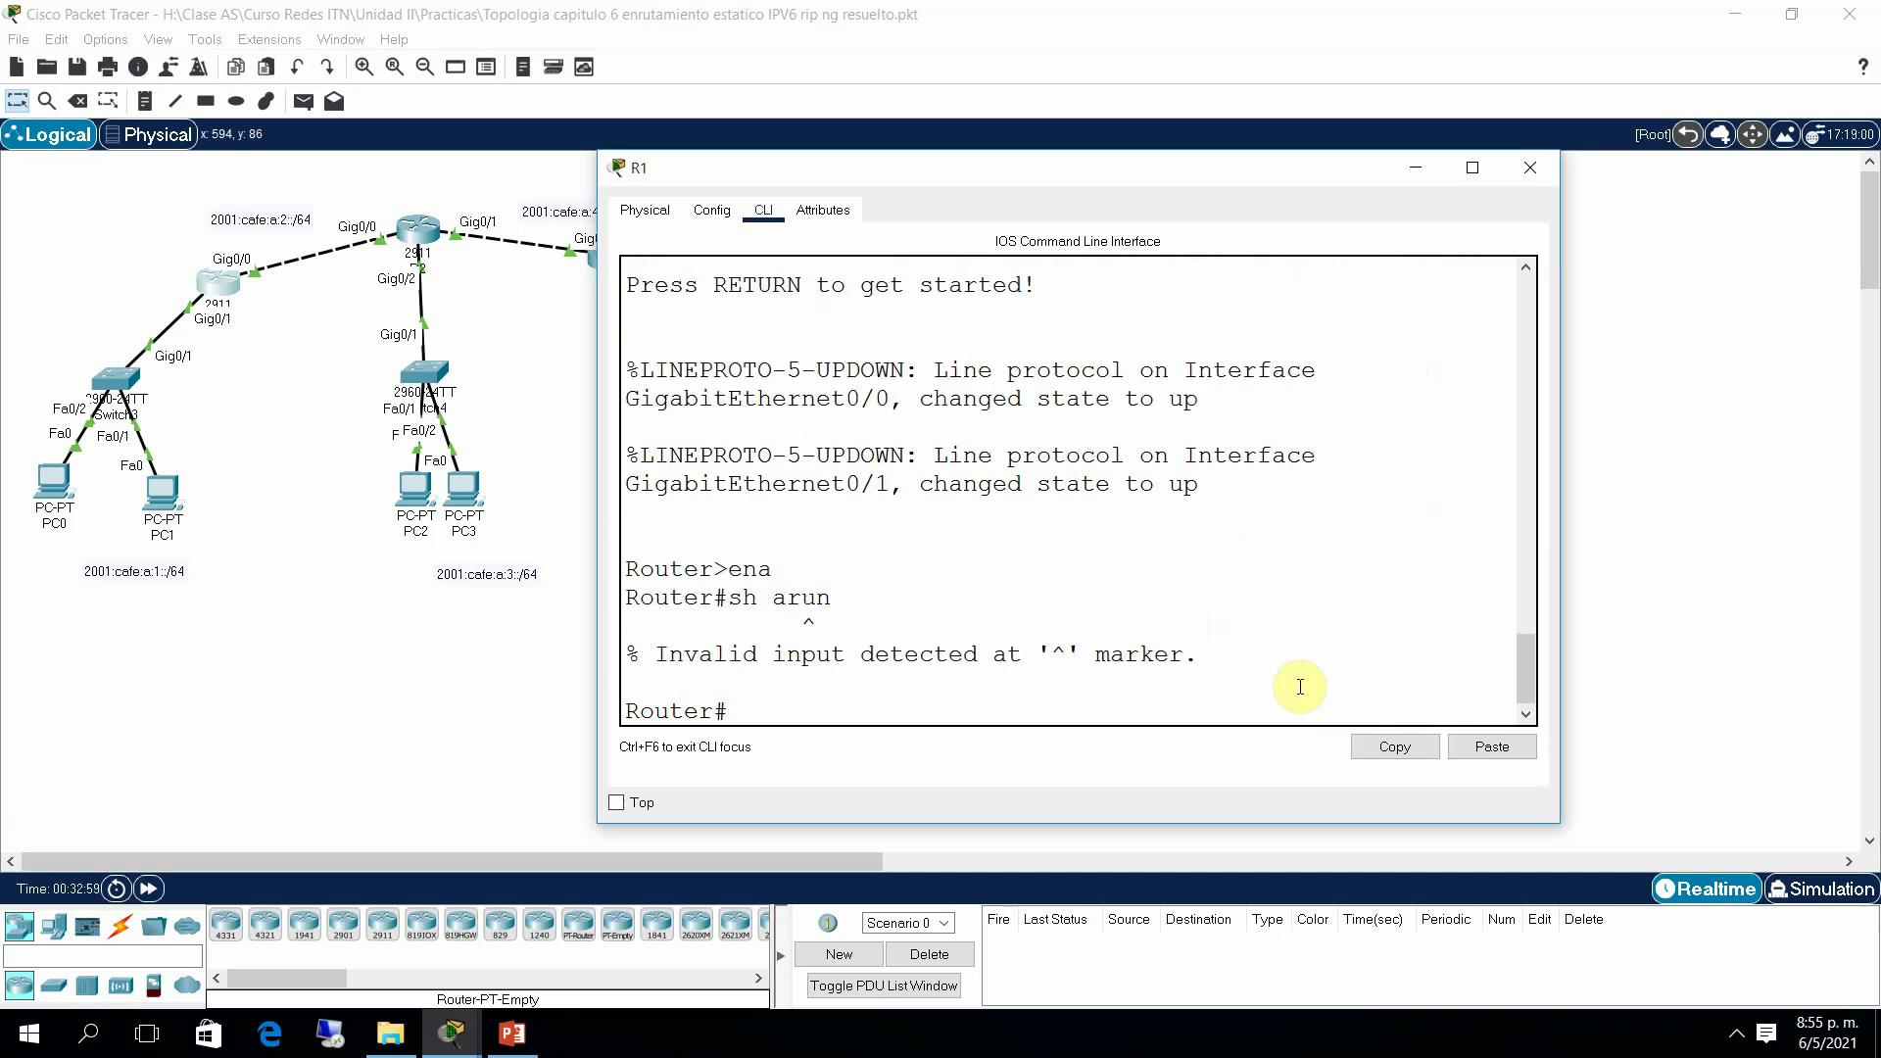
text(sh run)
key(Return)
key(space)
key(space)
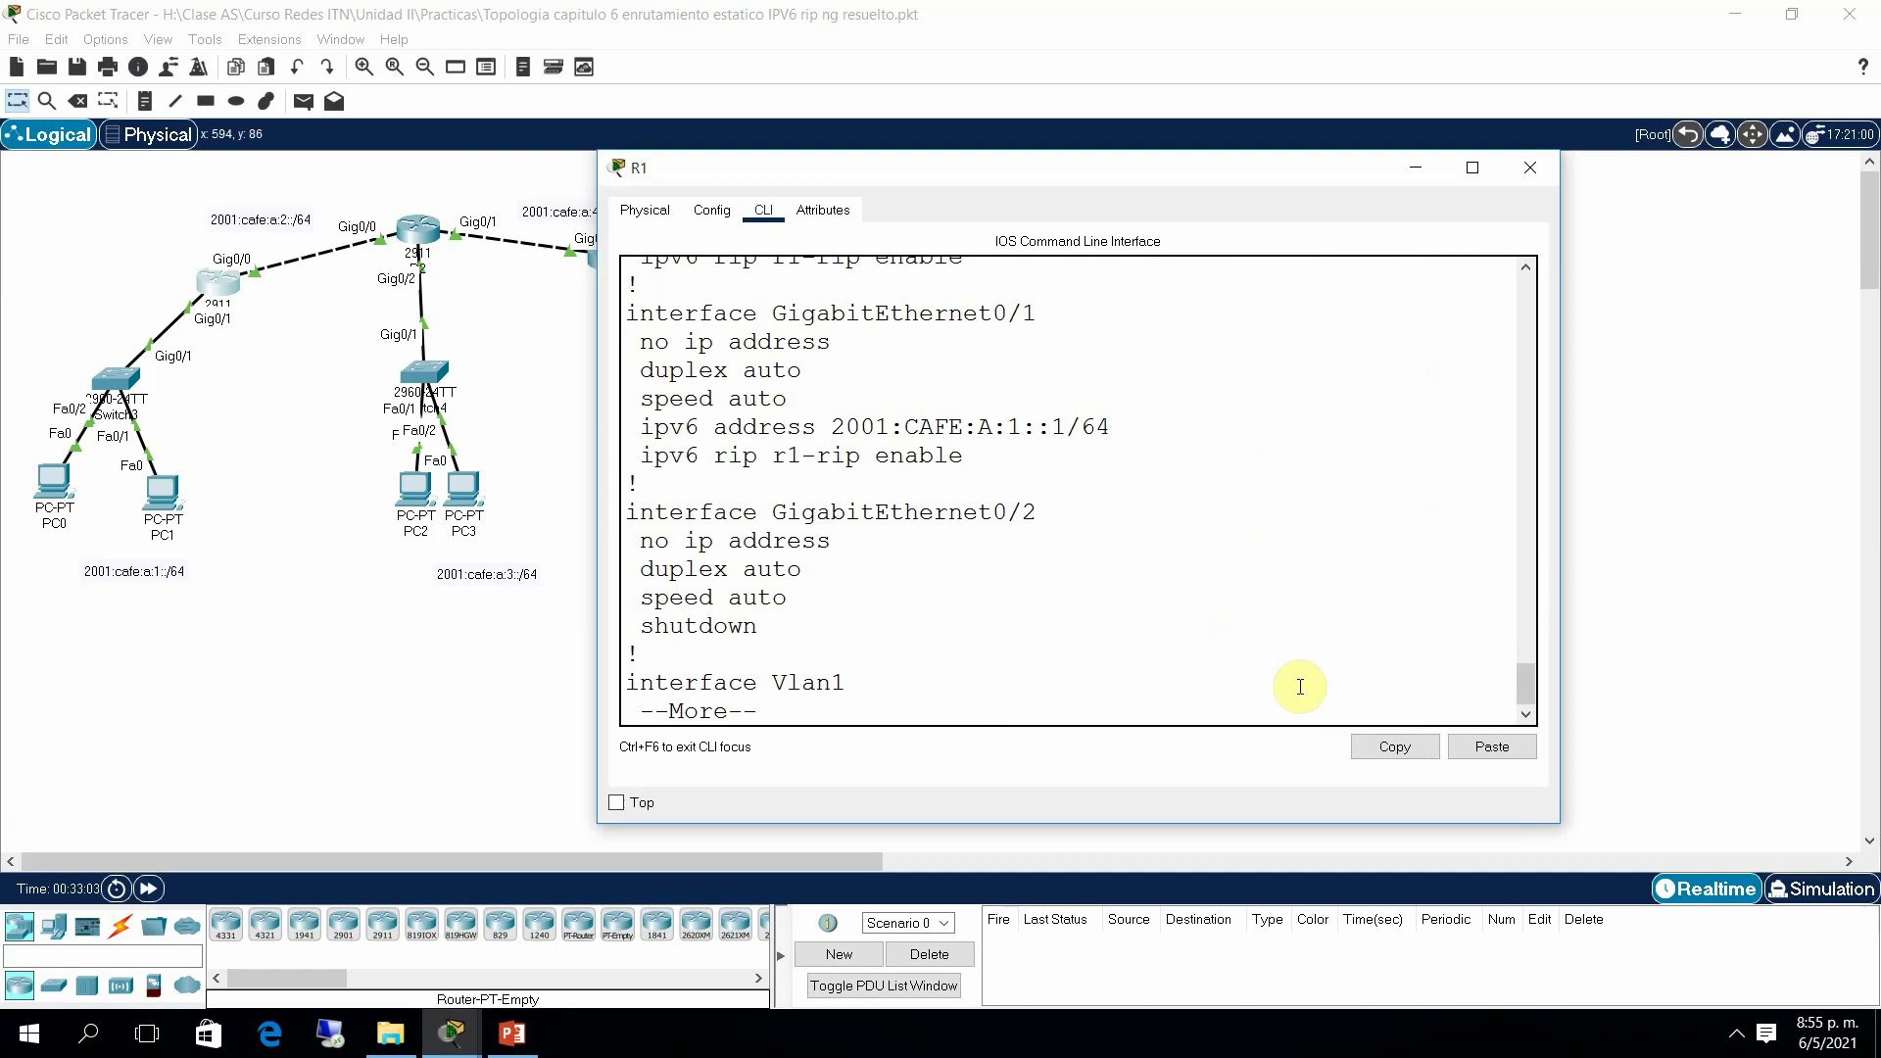
key(space)
key(space)
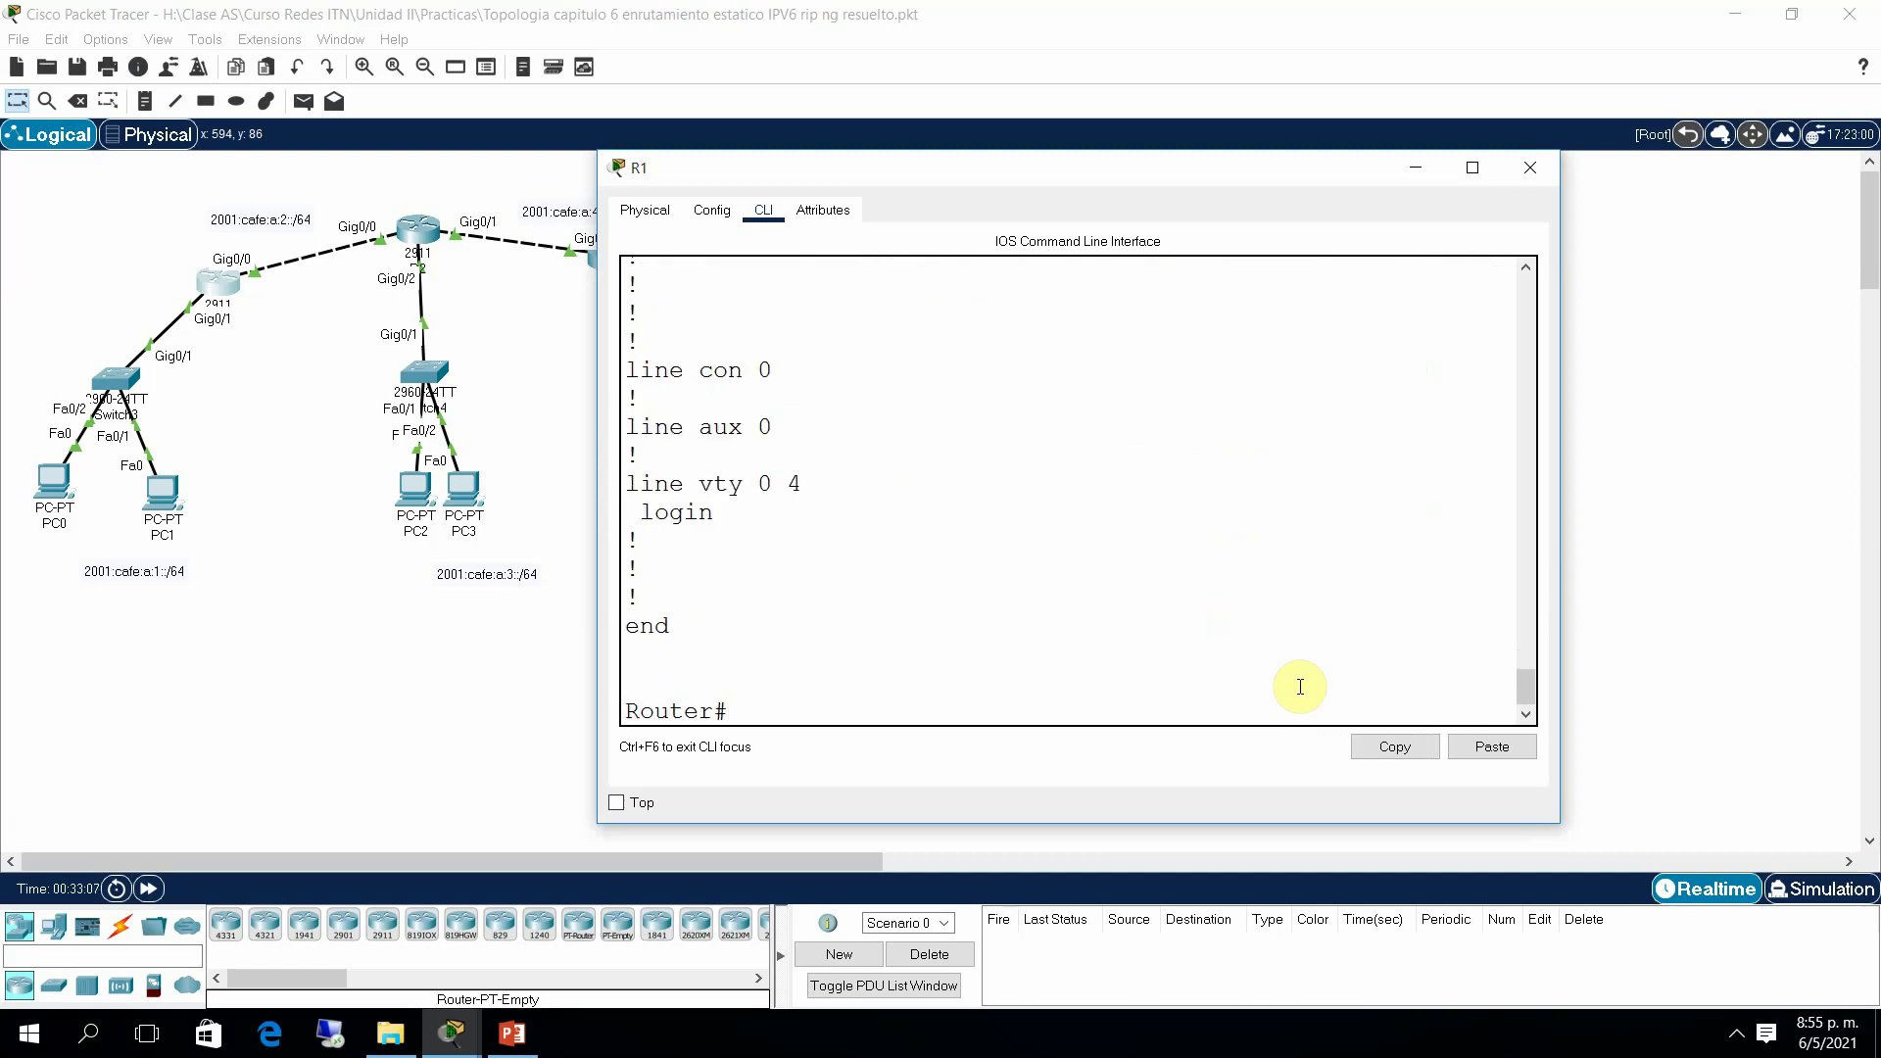
drag(1526, 686, 1523, 750)
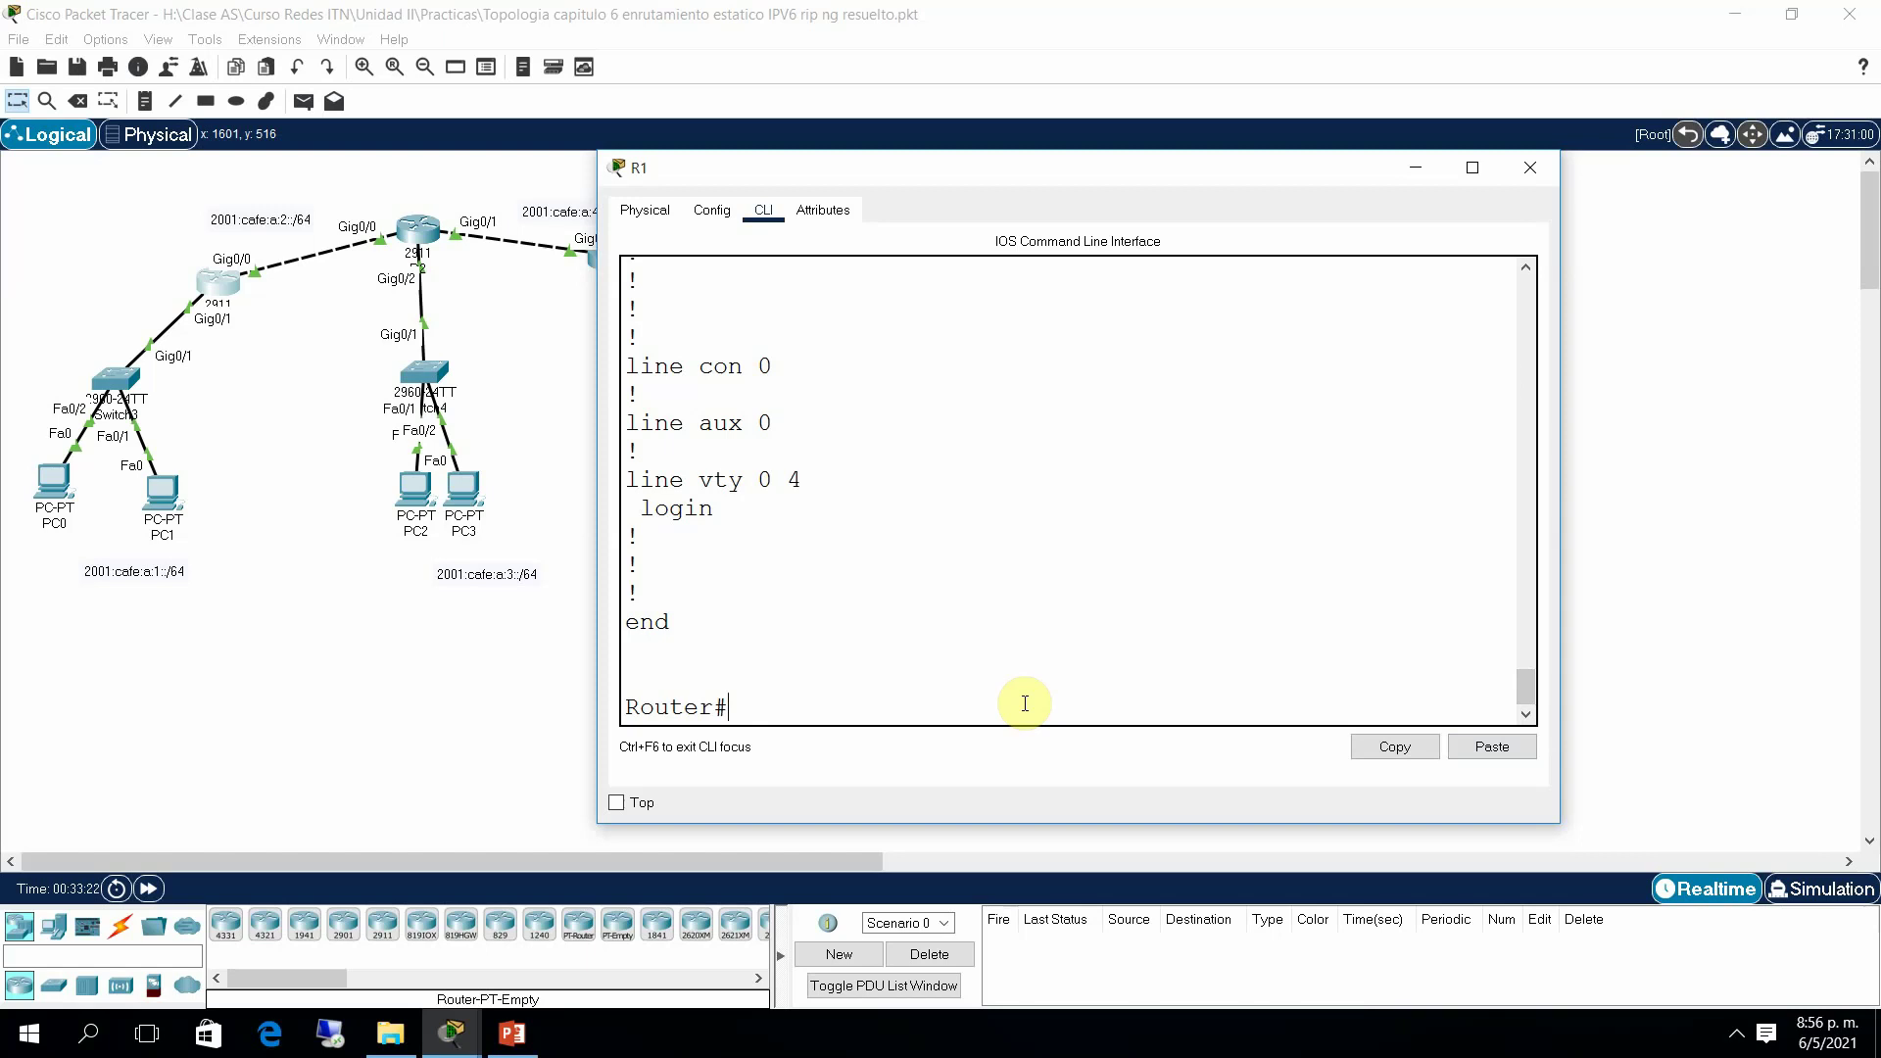
Step: Disable IPv6 routing on R1 with no ipv6 unicast-routing in global configuration mode, and leave its CLI window
text(conf t)
key(Return)
text(no)
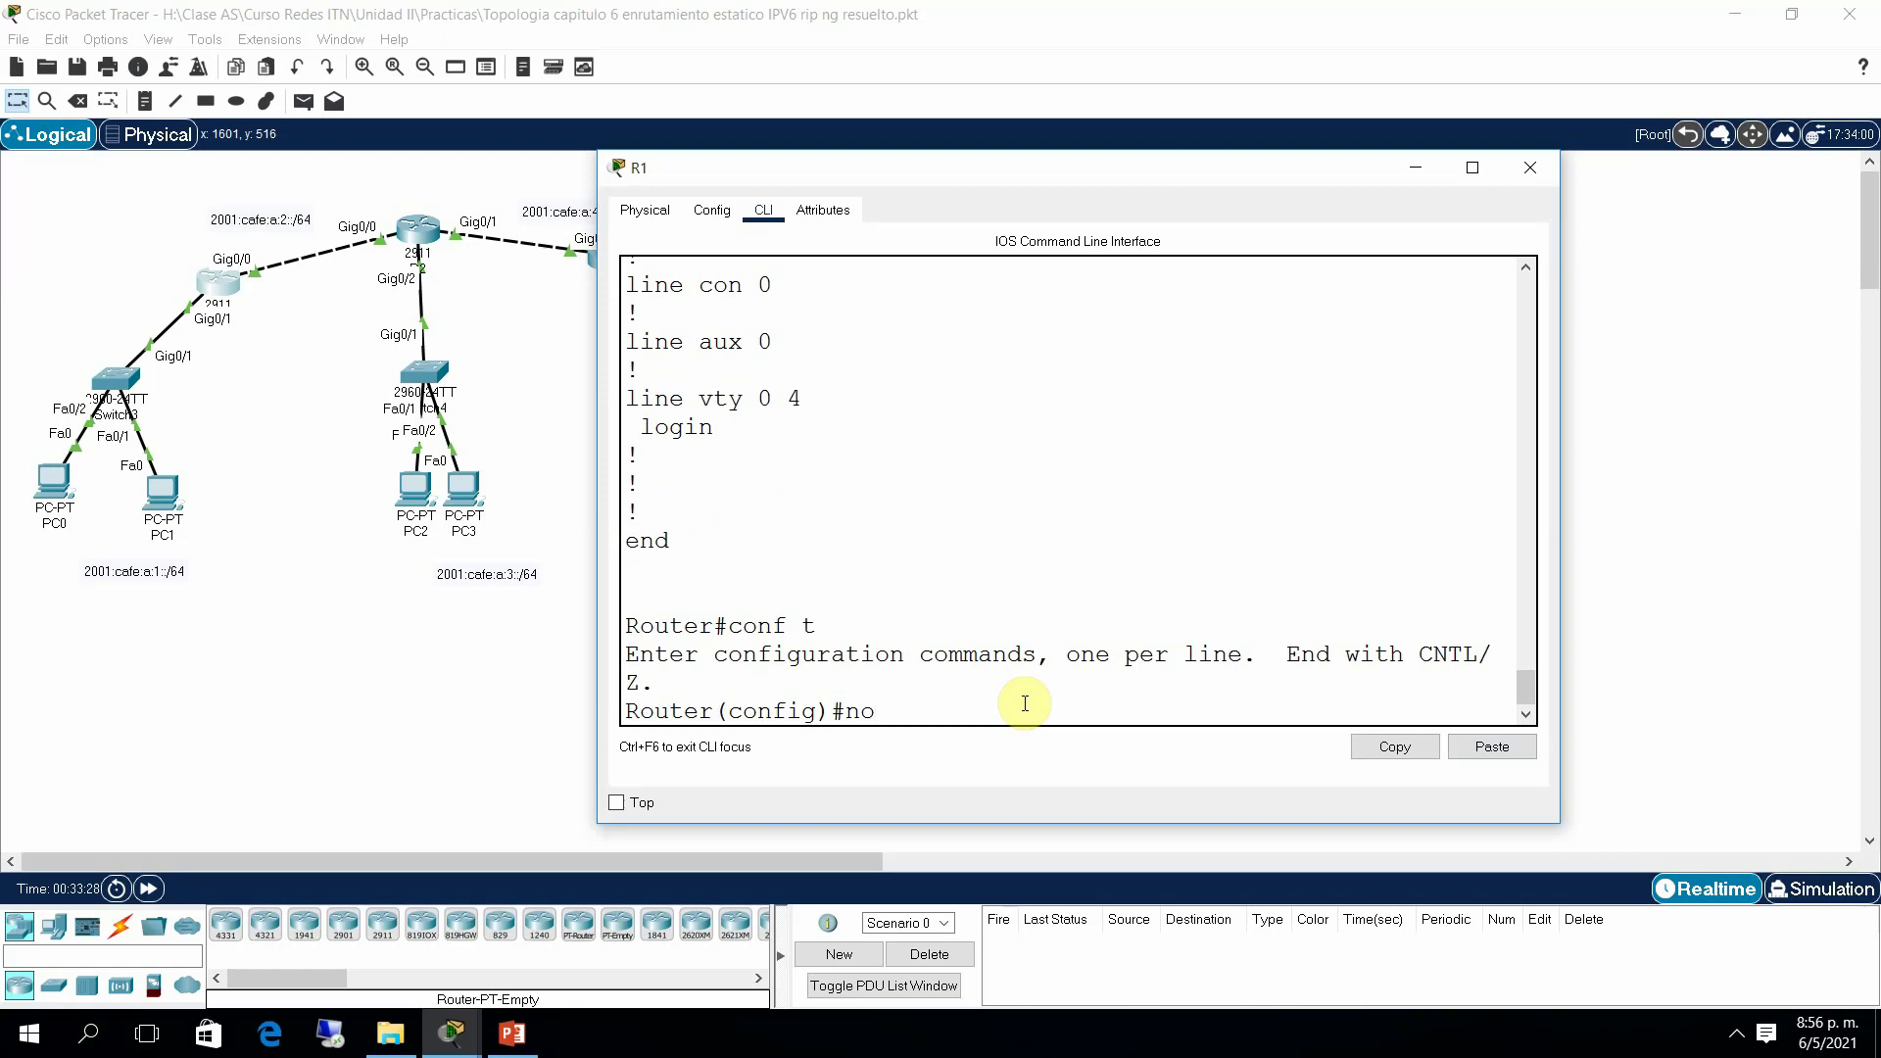
text( ipv)
key(Tab)
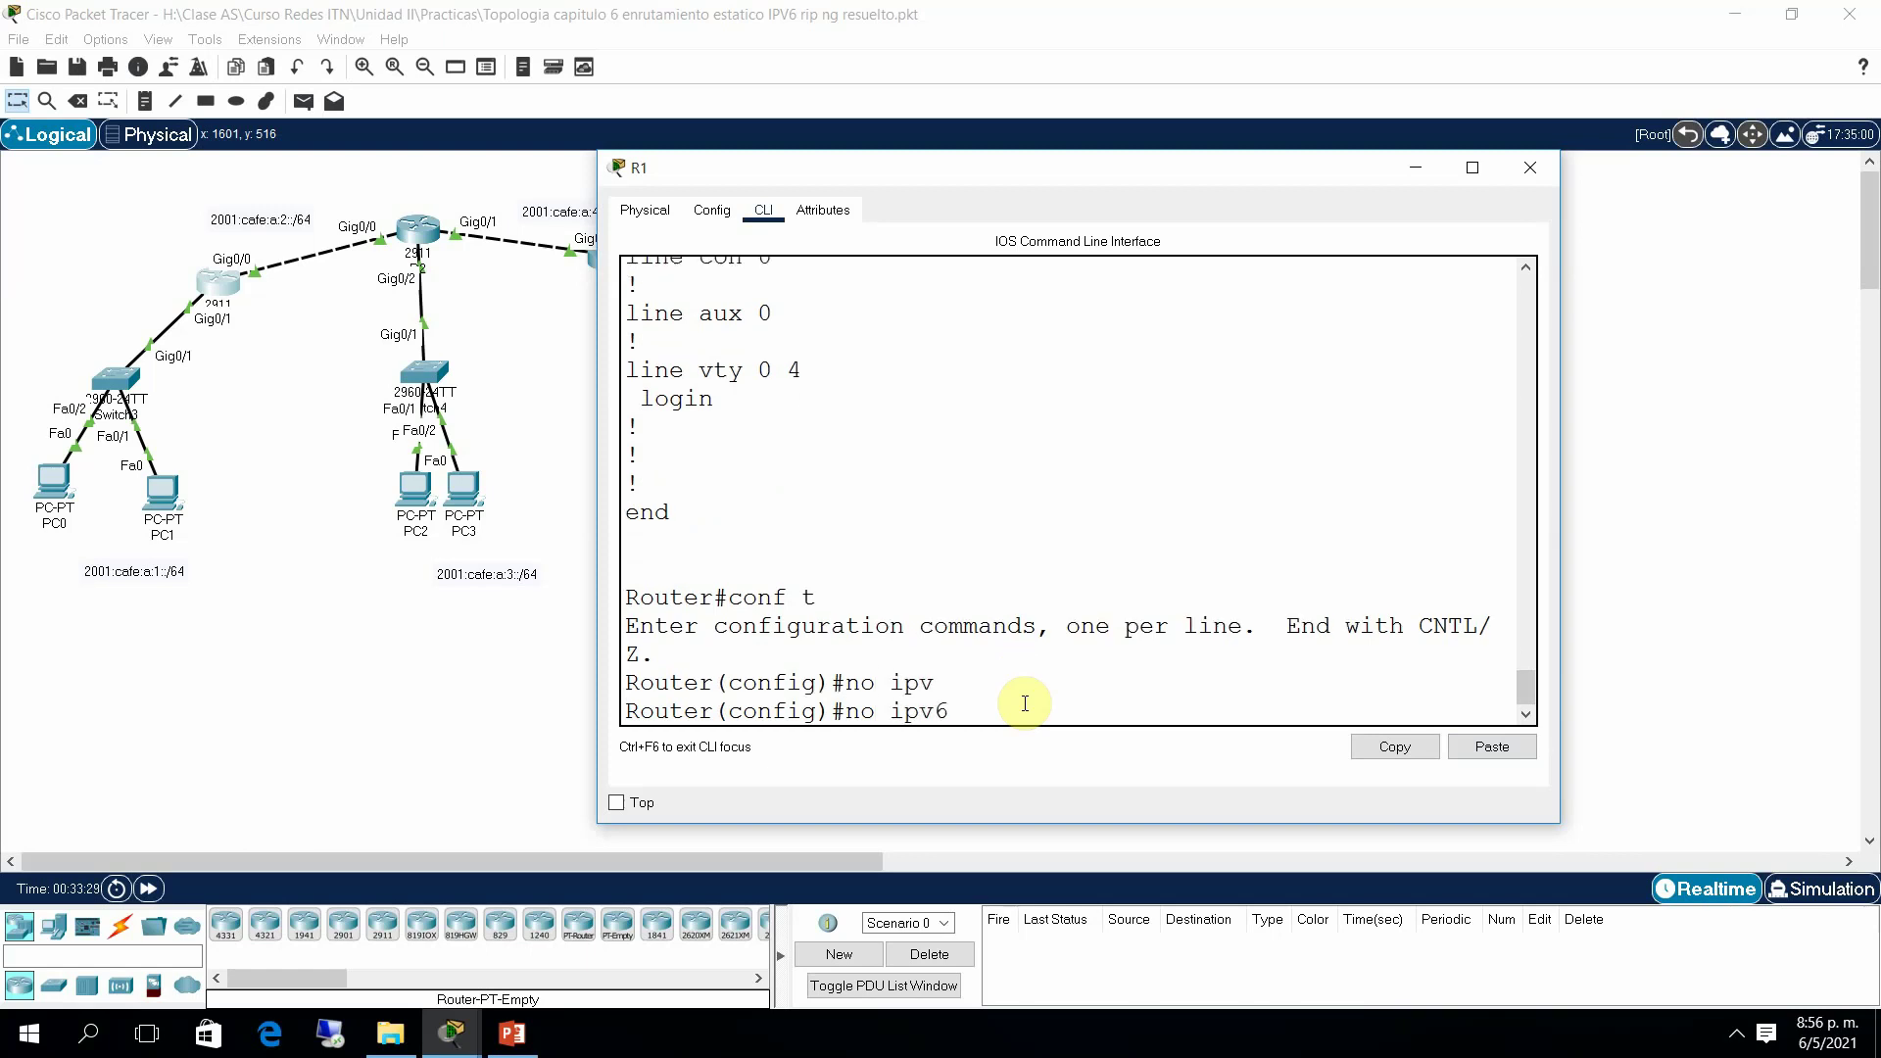
text(un)
key(Tab)
key(Return)
key(Return)
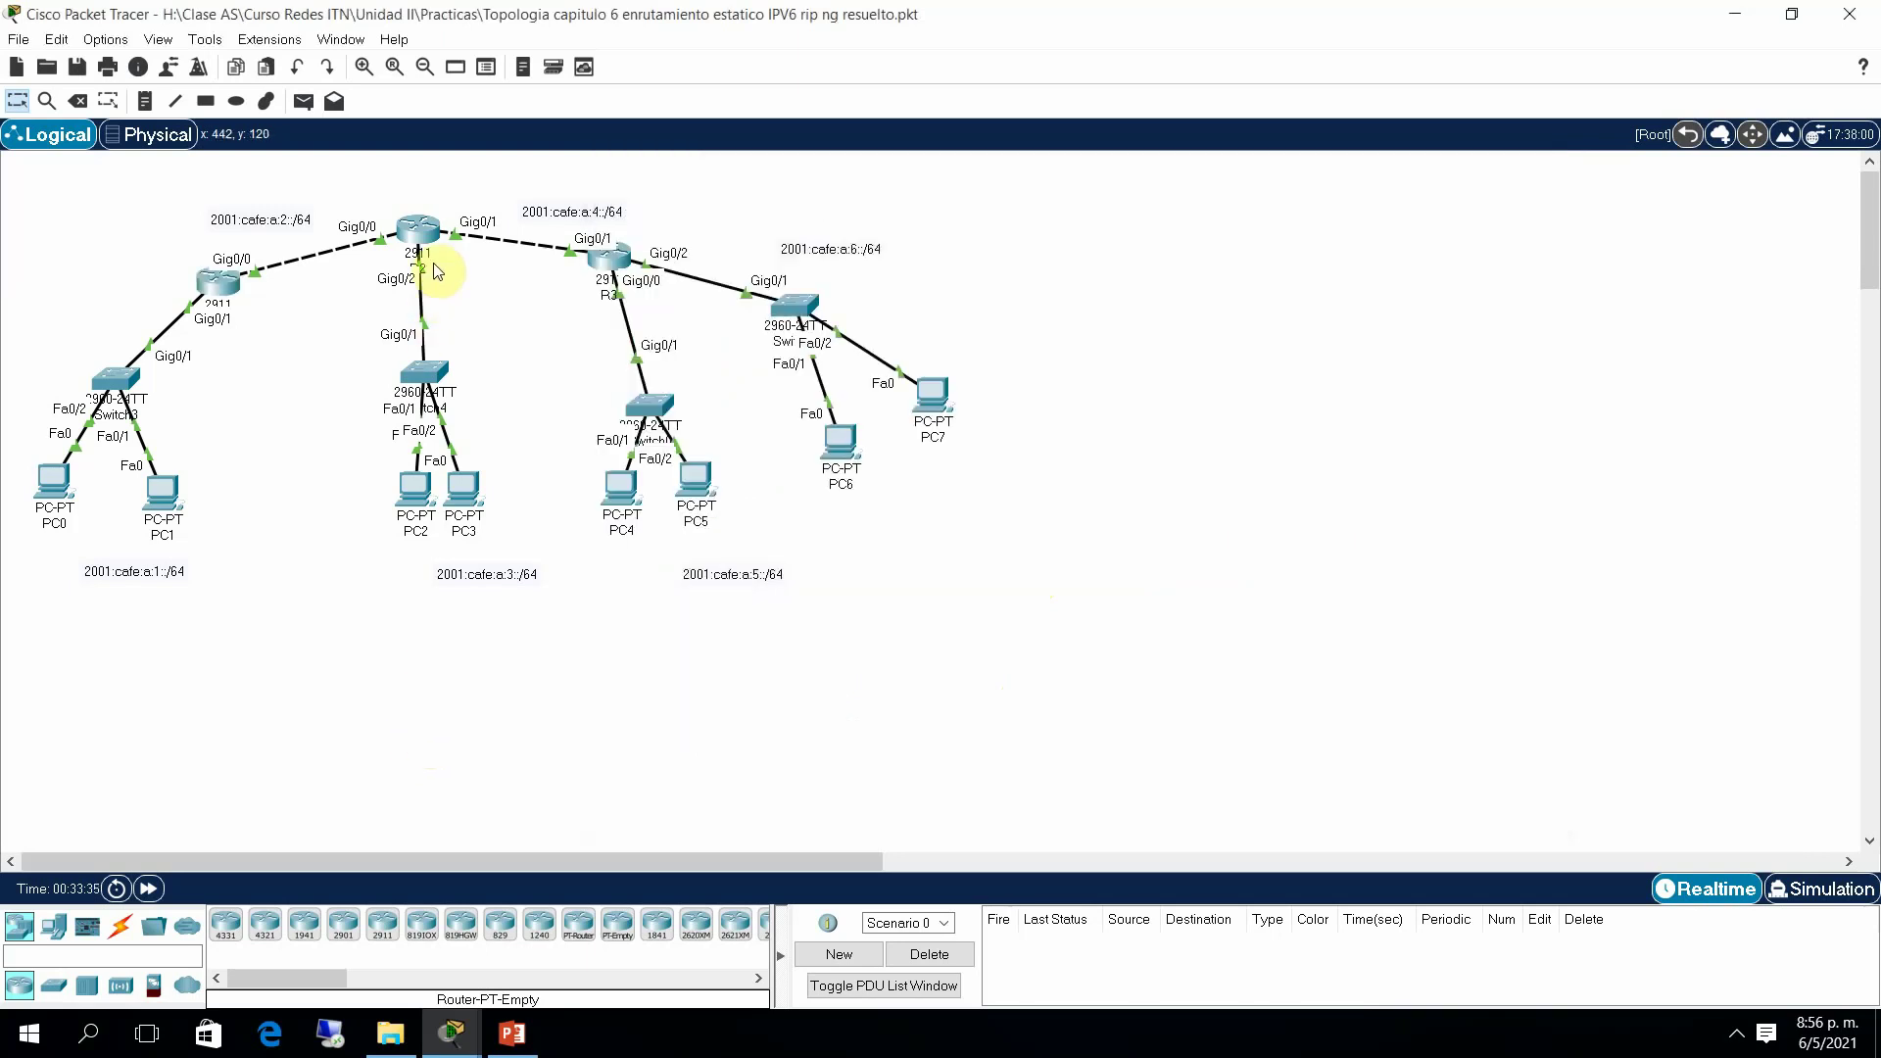
Step: Disable IPv6 routing on R2 with no ipv6 unicast-routing in global configuration mode, and leave its CLI window
click(418, 235)
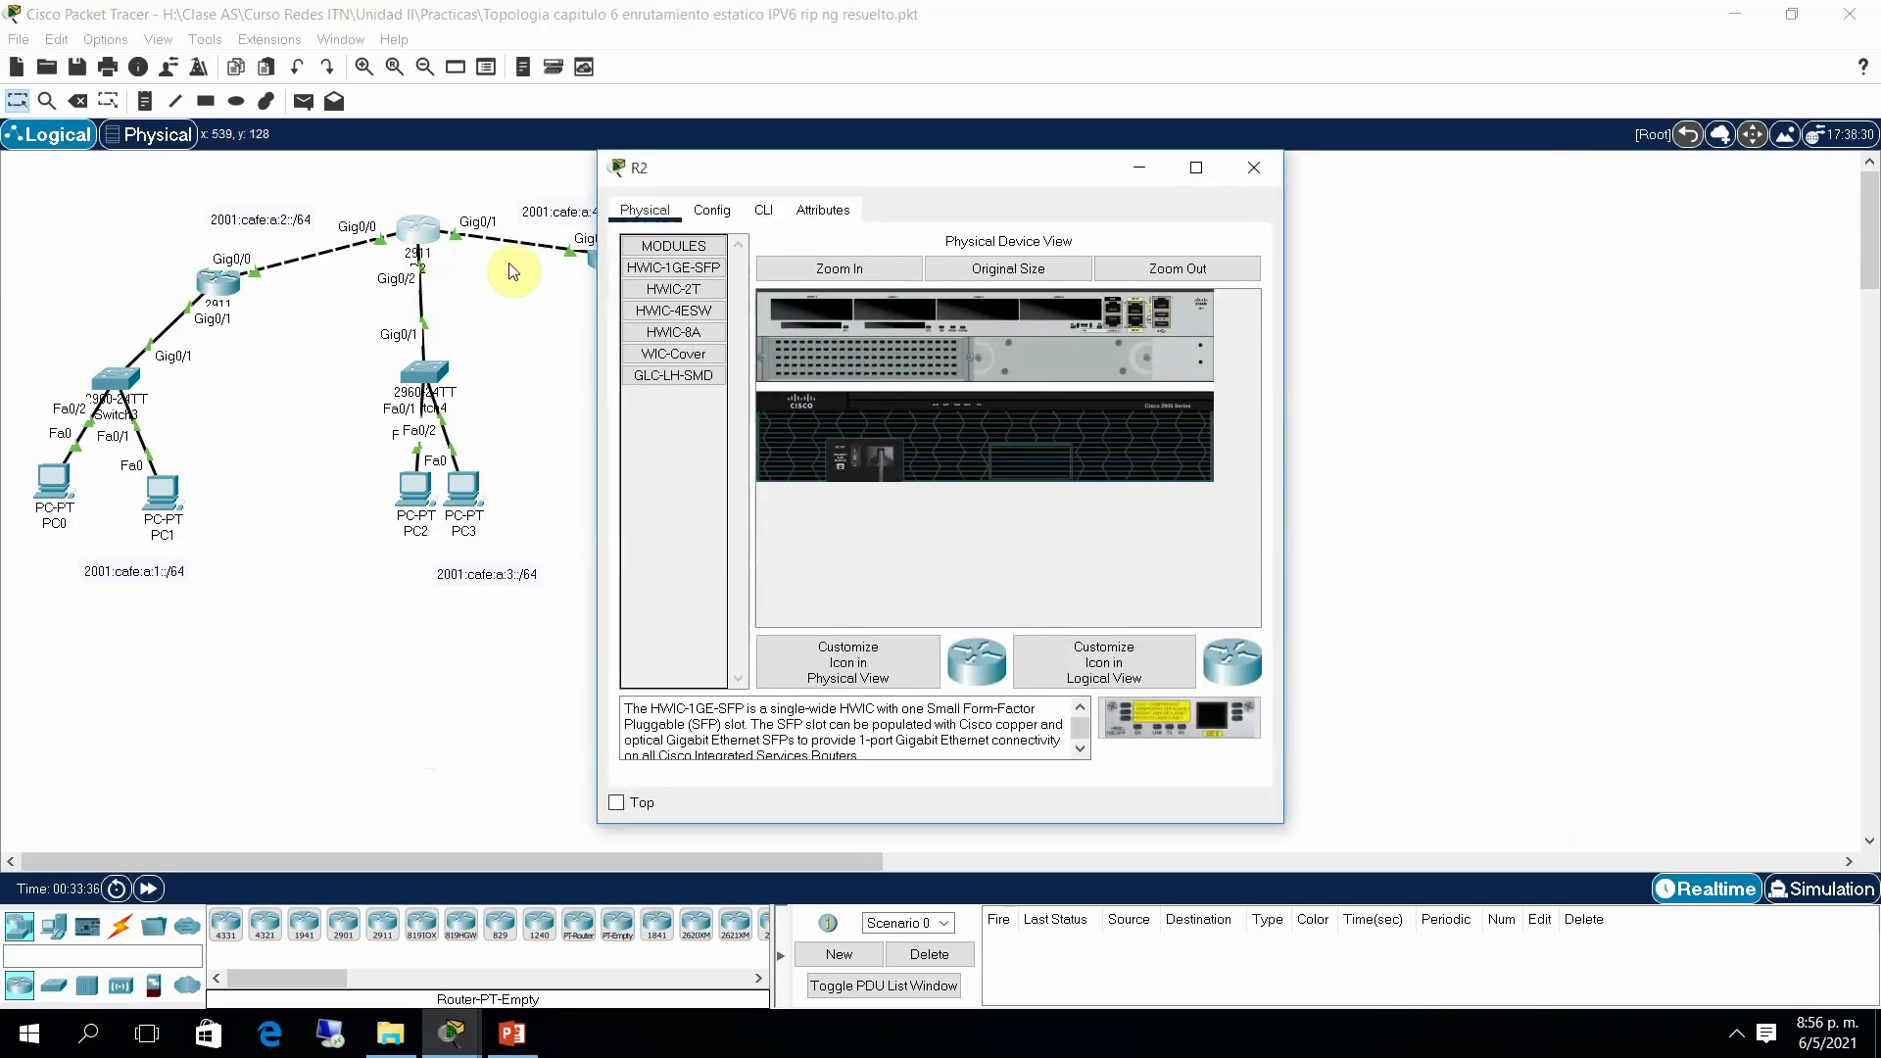
click(764, 210)
key(Return)
key(Return)
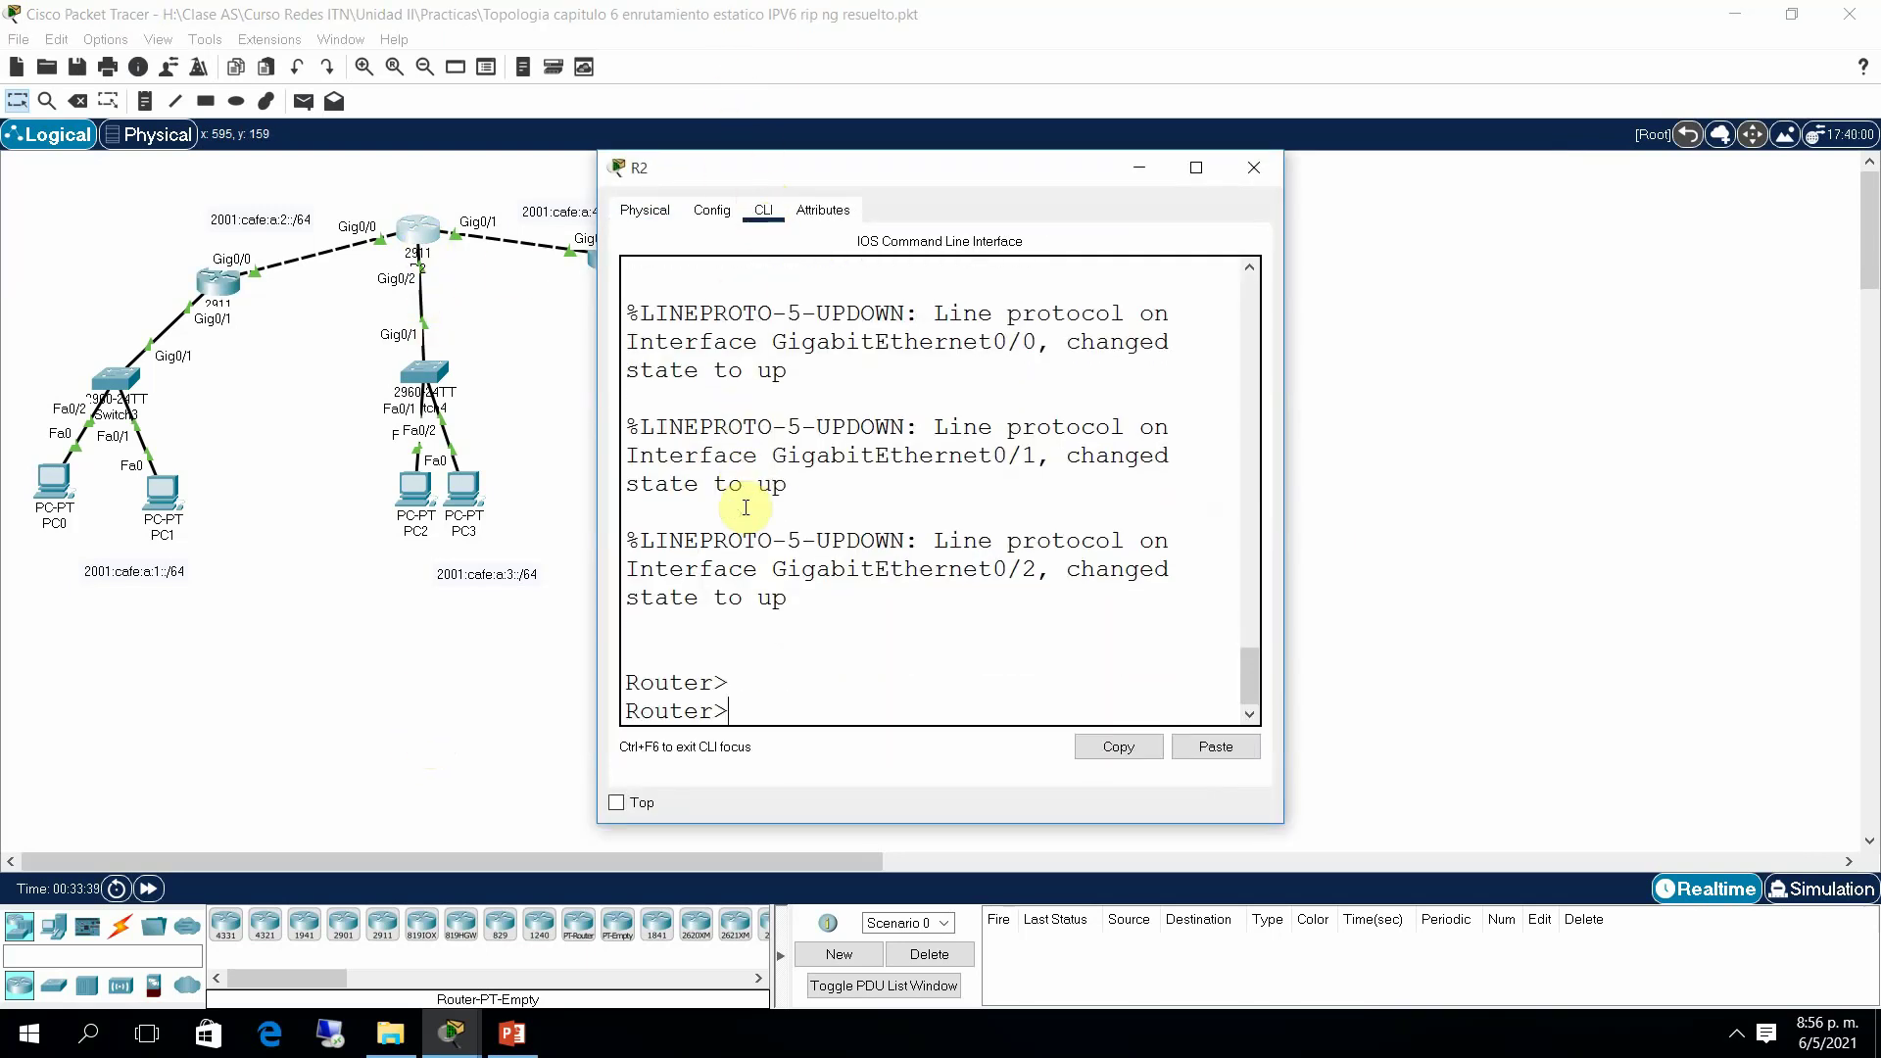
text(ena)
key(Return)
text(conf t)
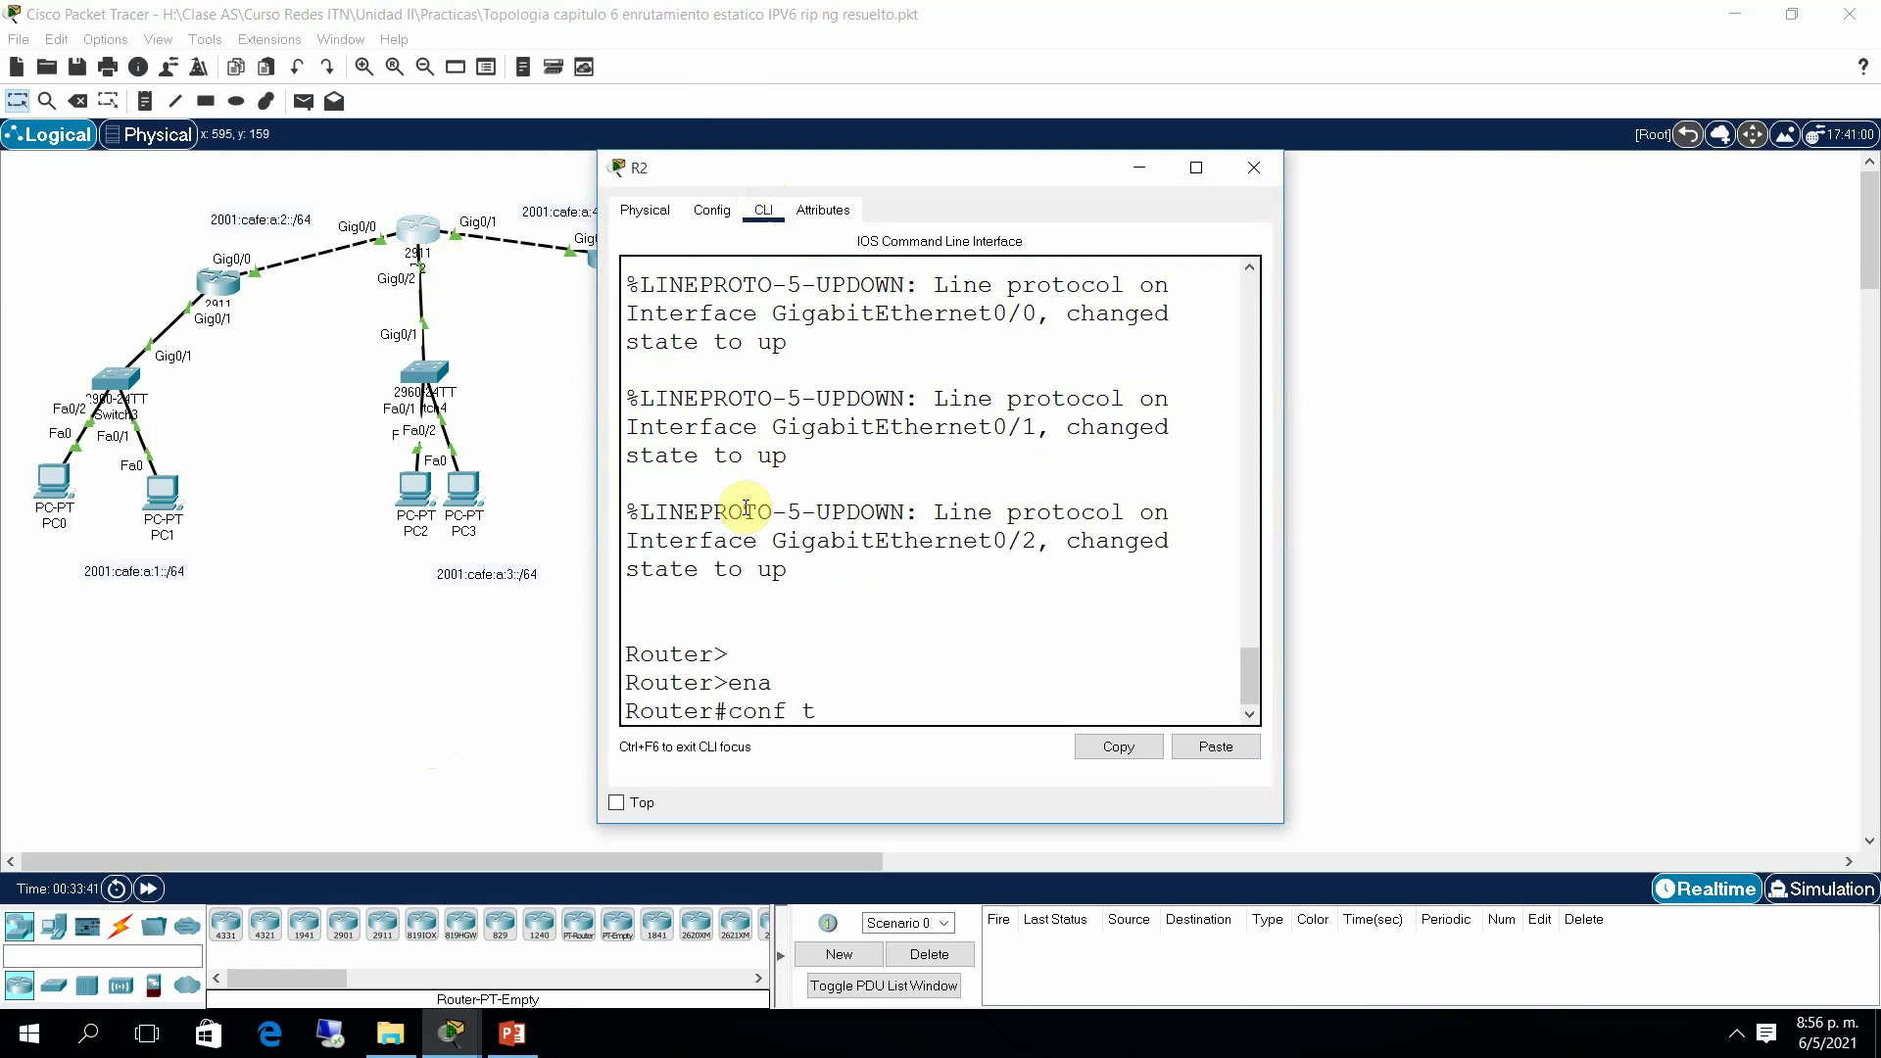
key(Return)
text(no ipv)
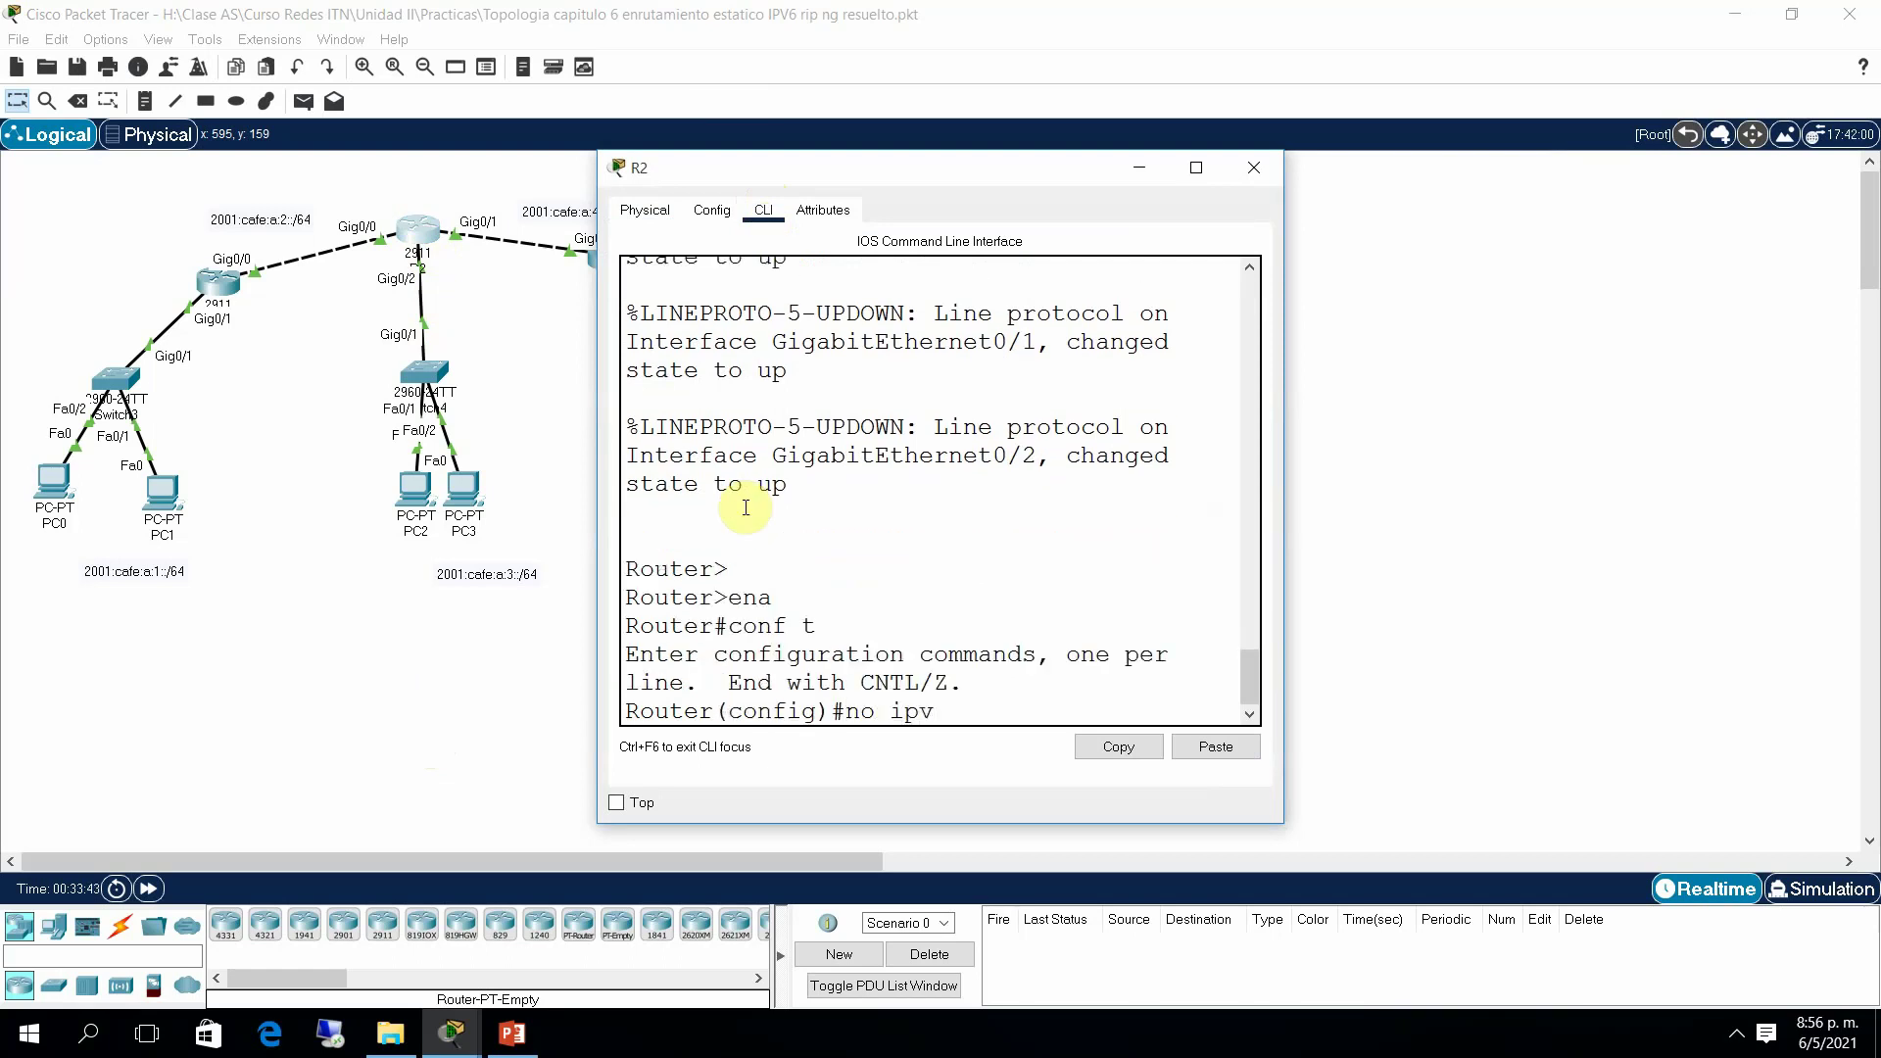
key(Tab)
text(un)
key(Tab)
key(Return)
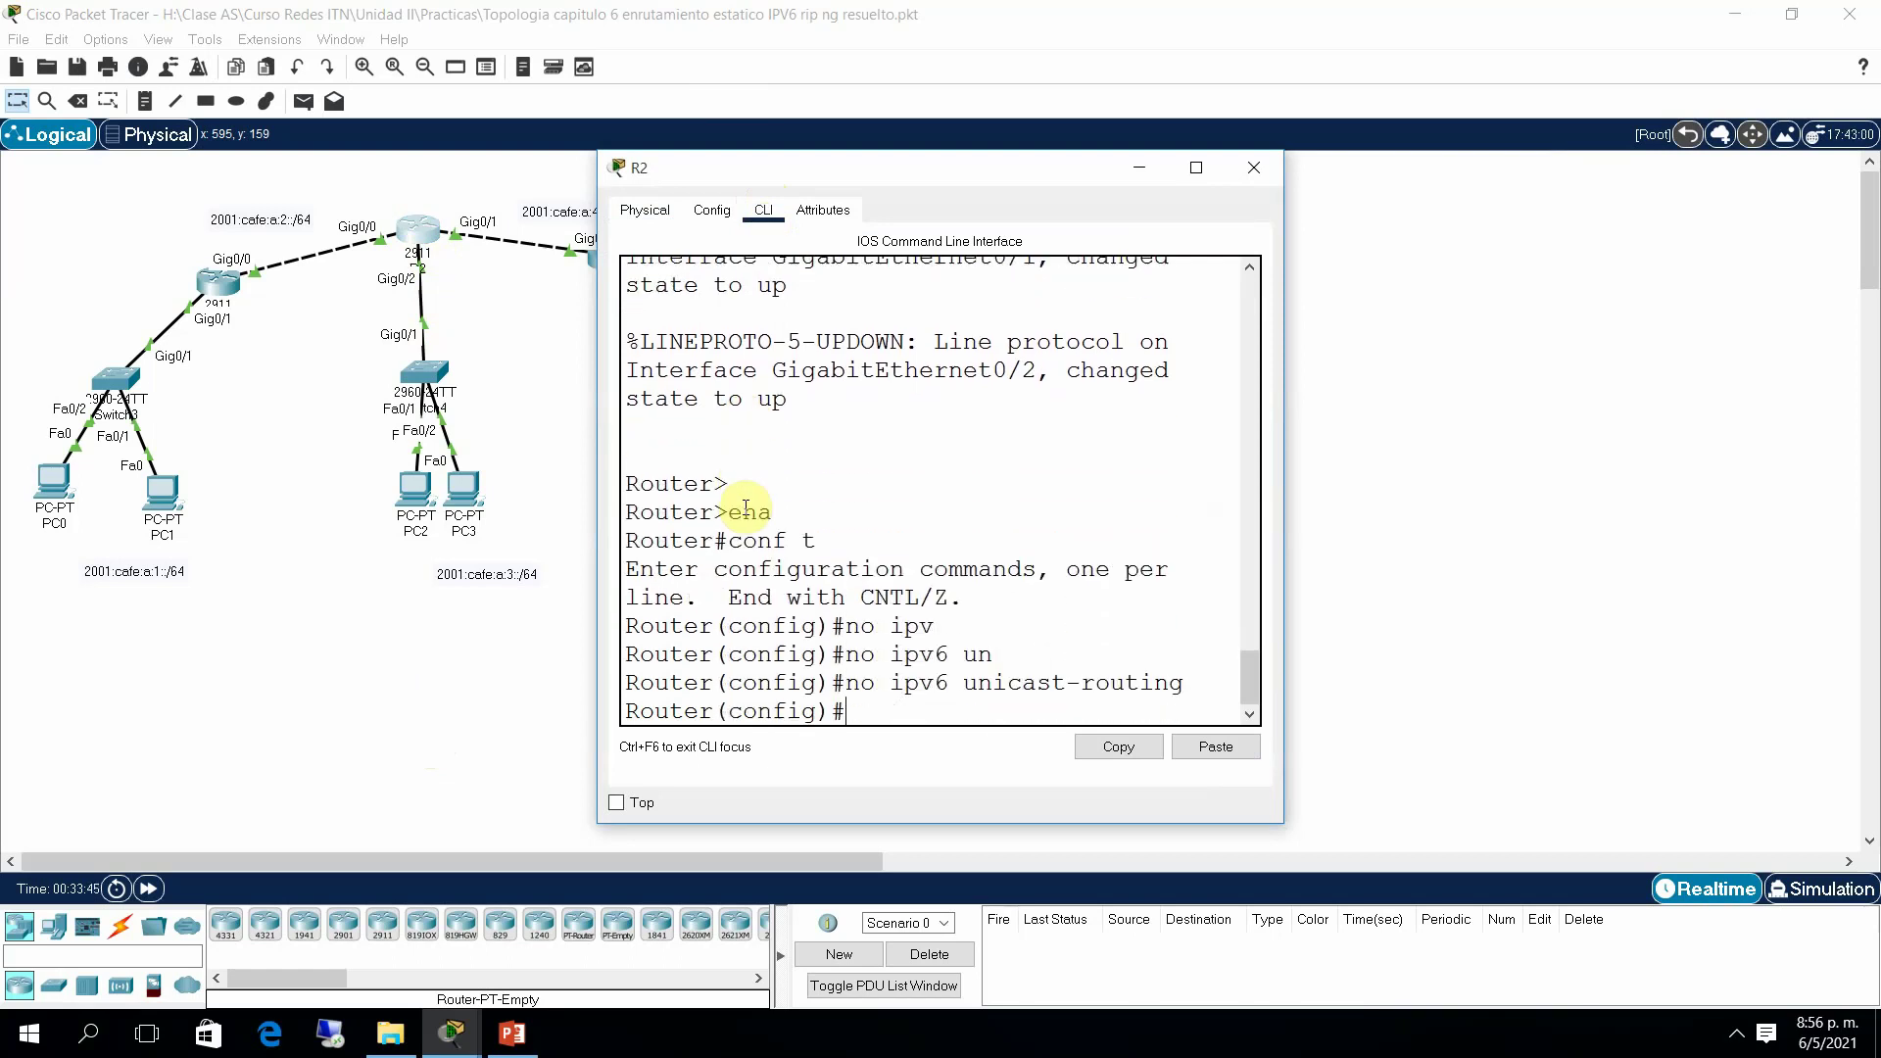
click(1360, 387)
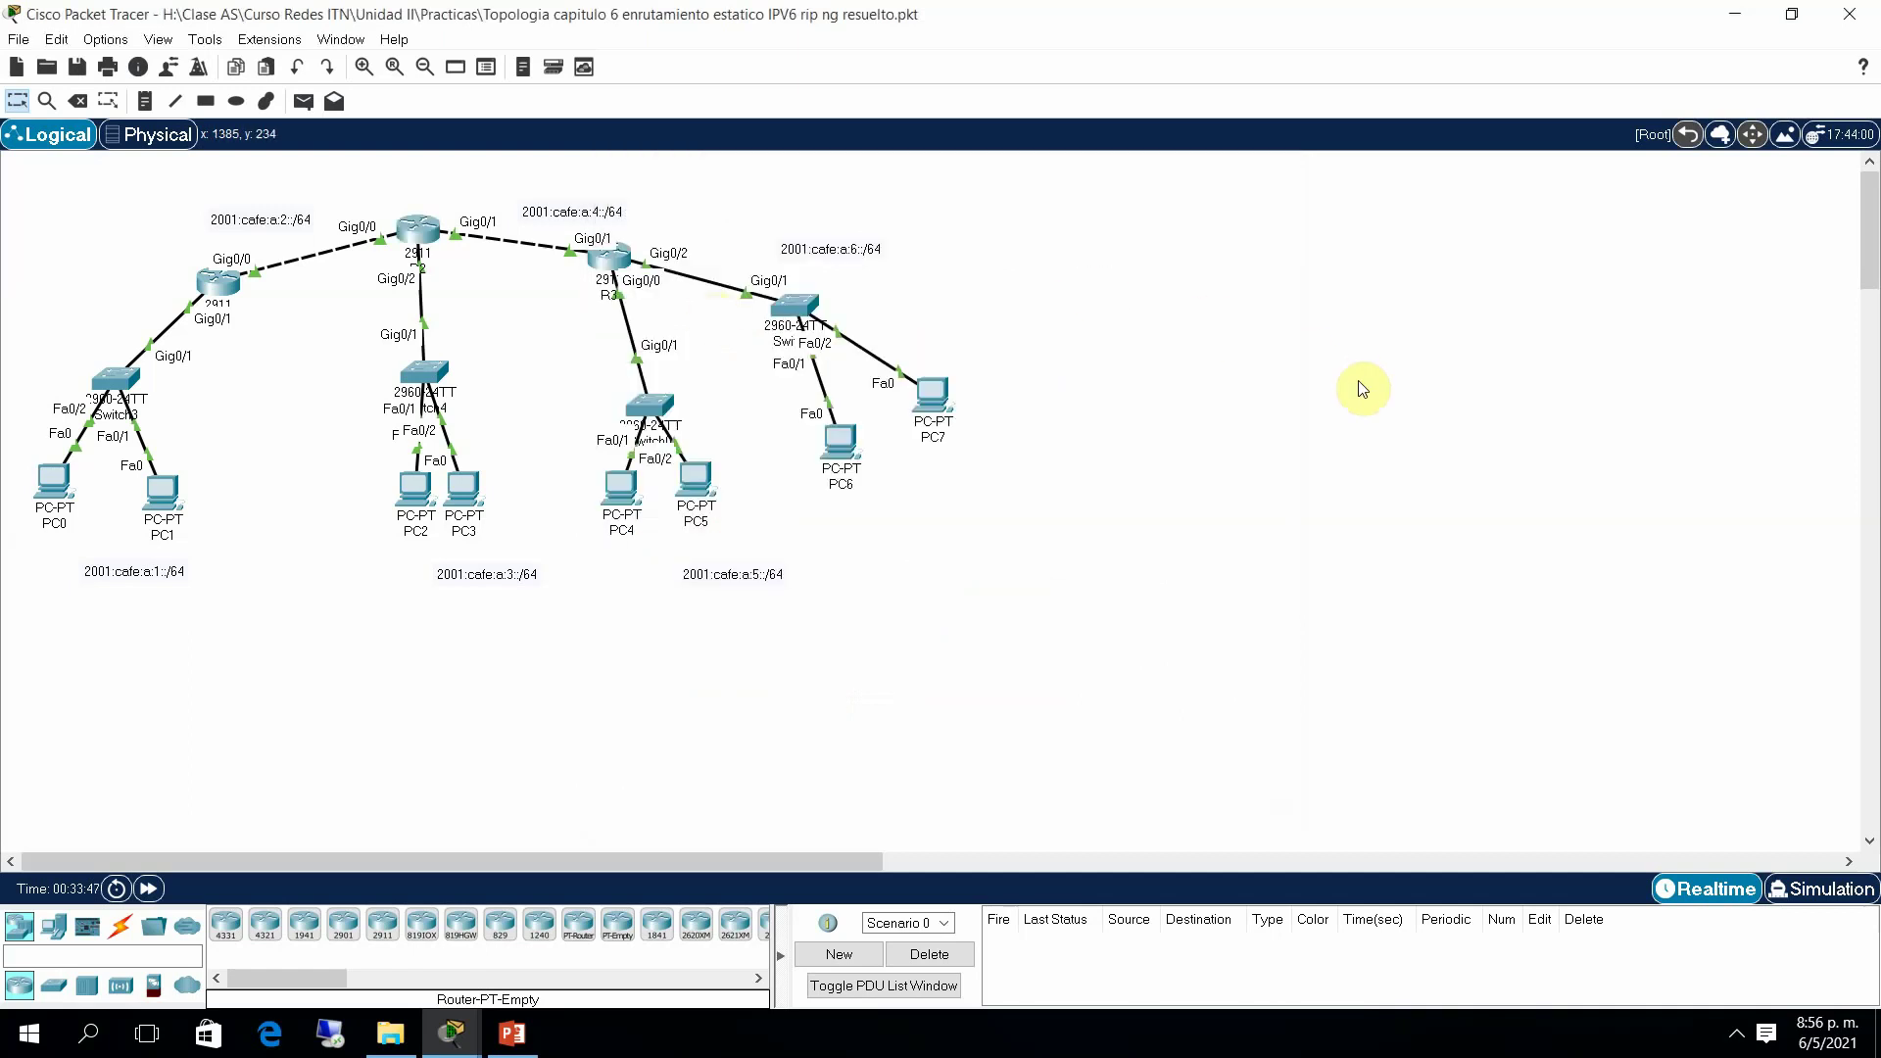
Step: Open R3's CLI and enter global configuration mode
click(602, 266)
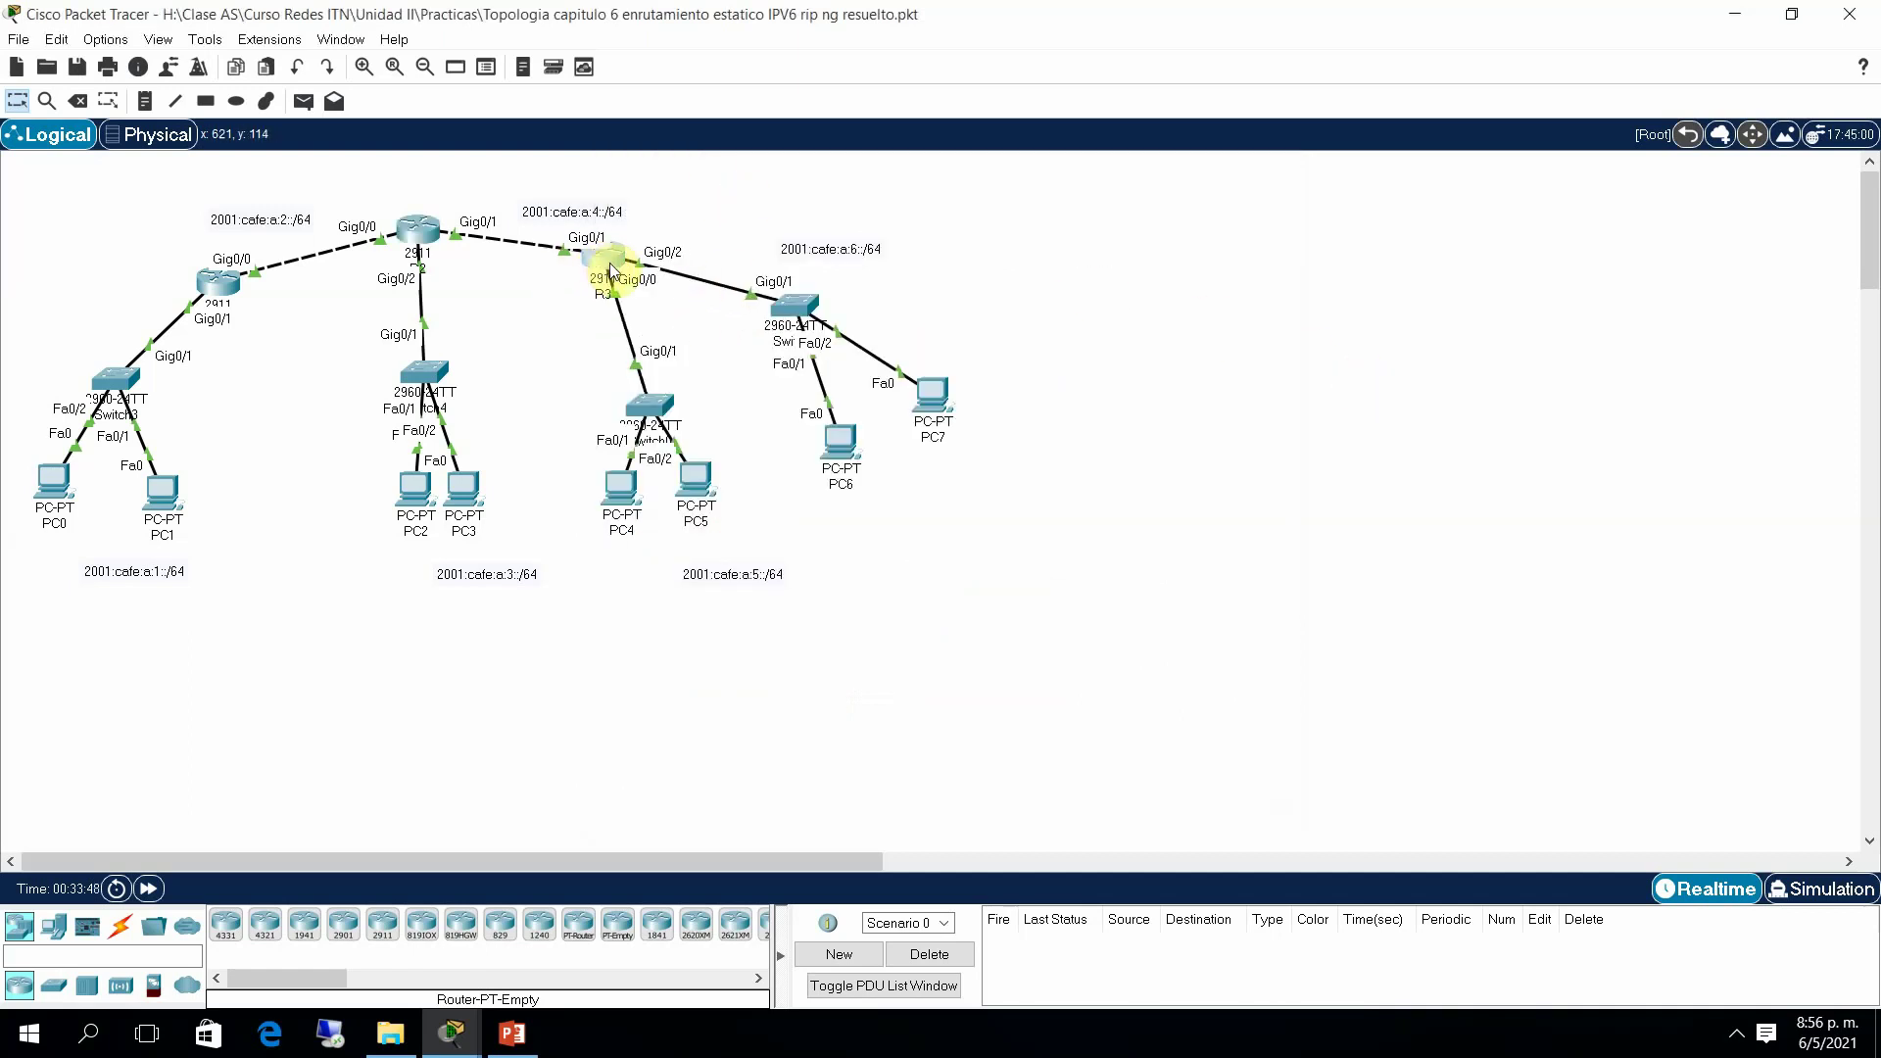
click(765, 212)
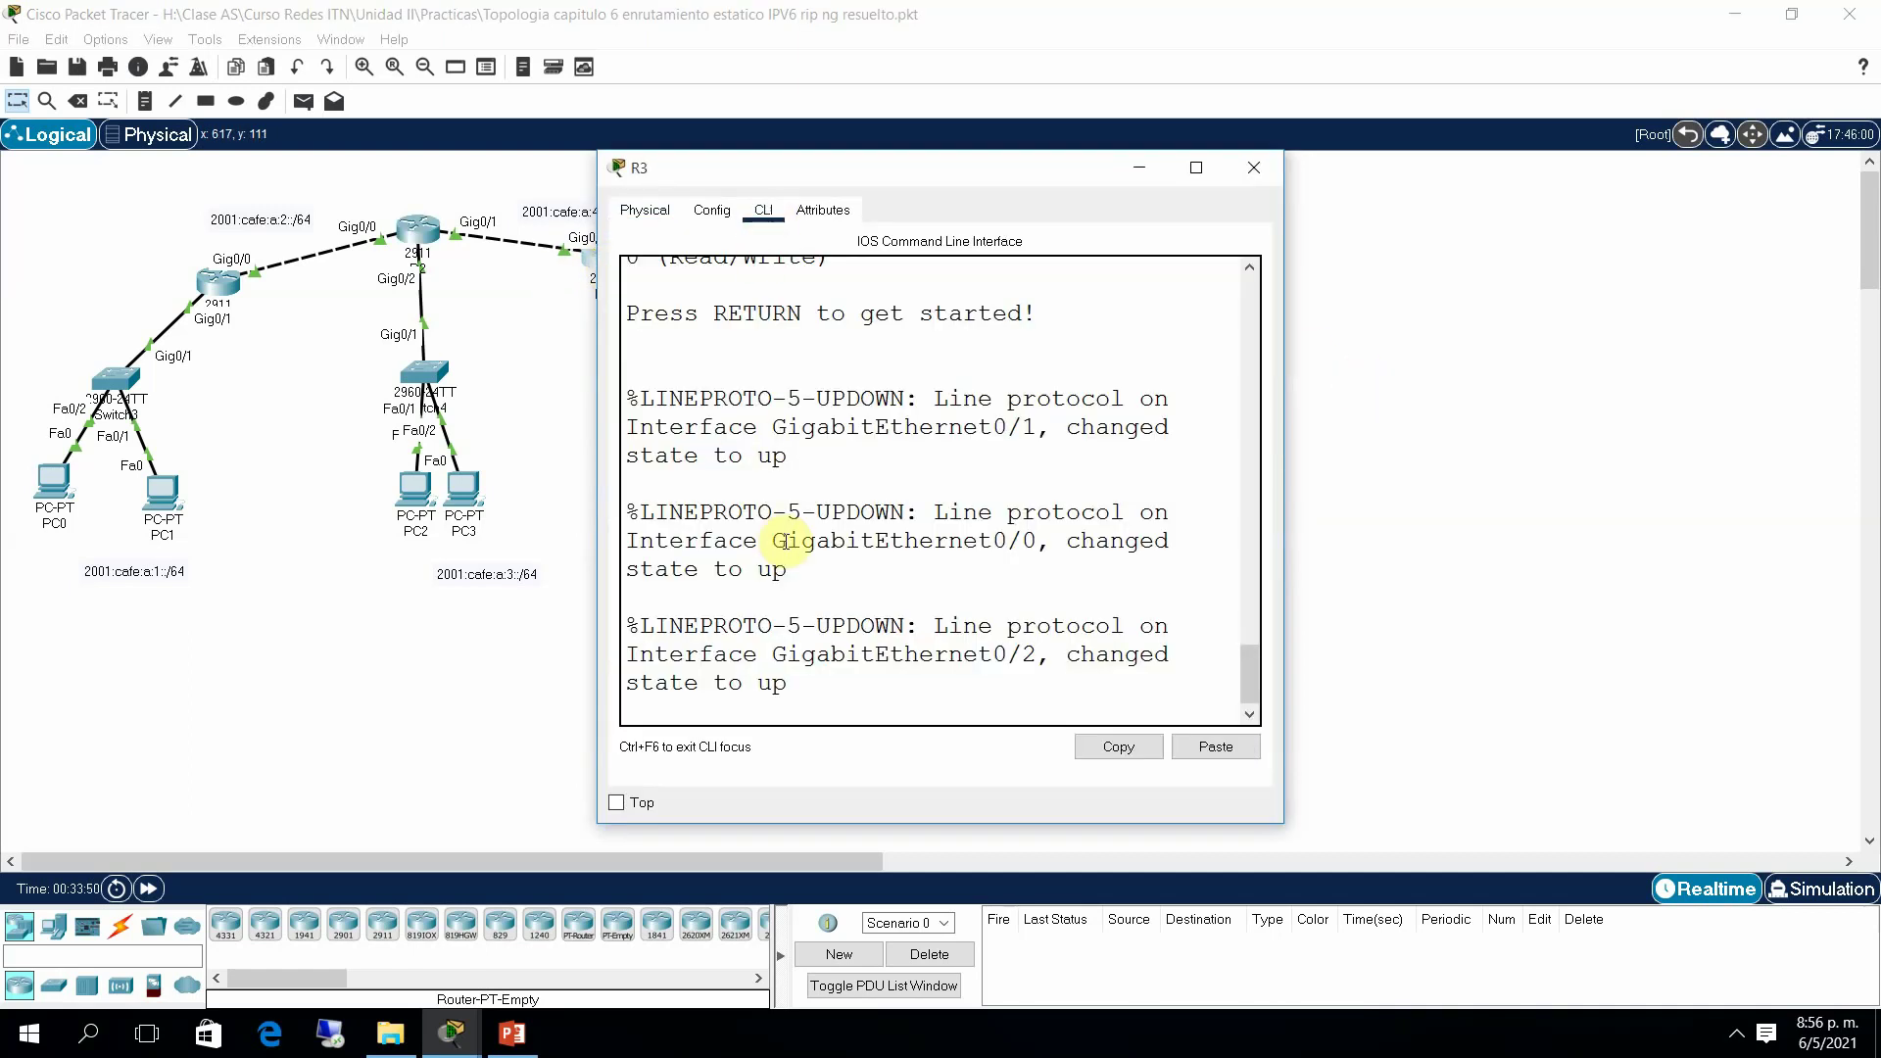
key(Return)
key(Return)
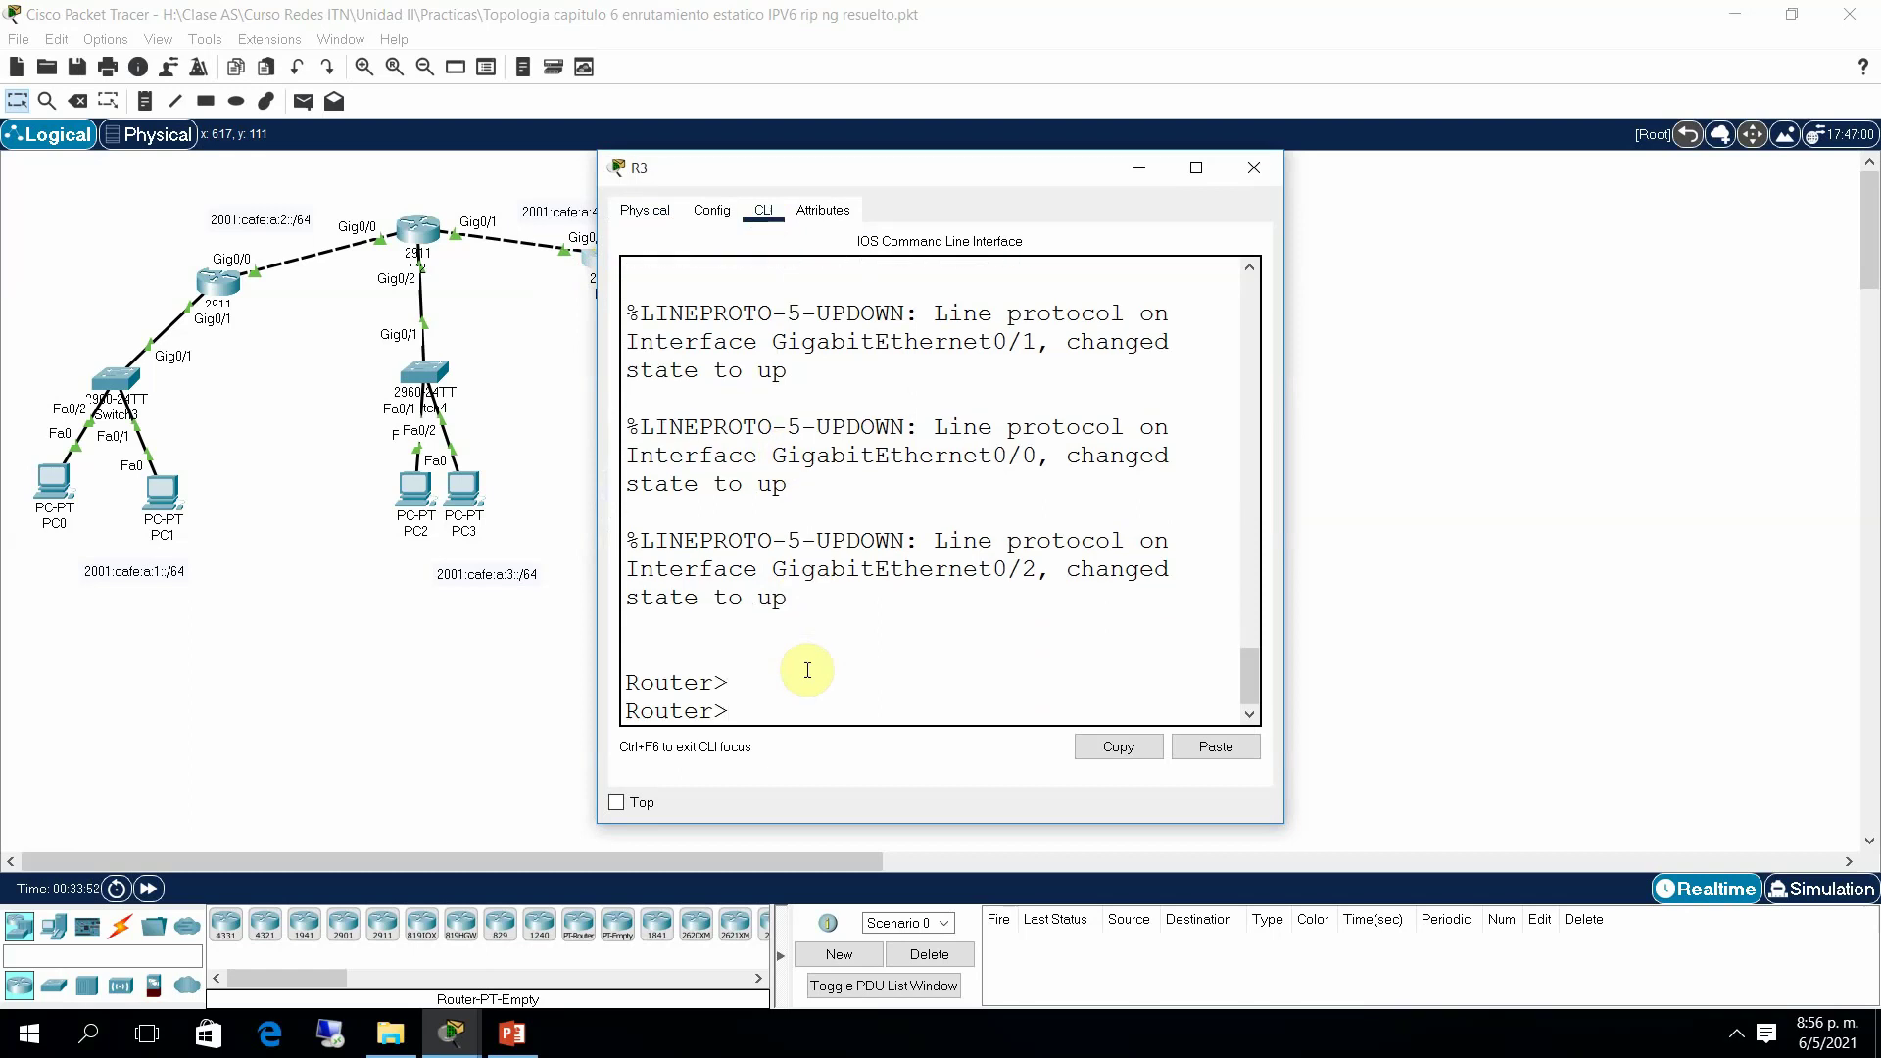
text(ena)
key(Return)
text(conf t)
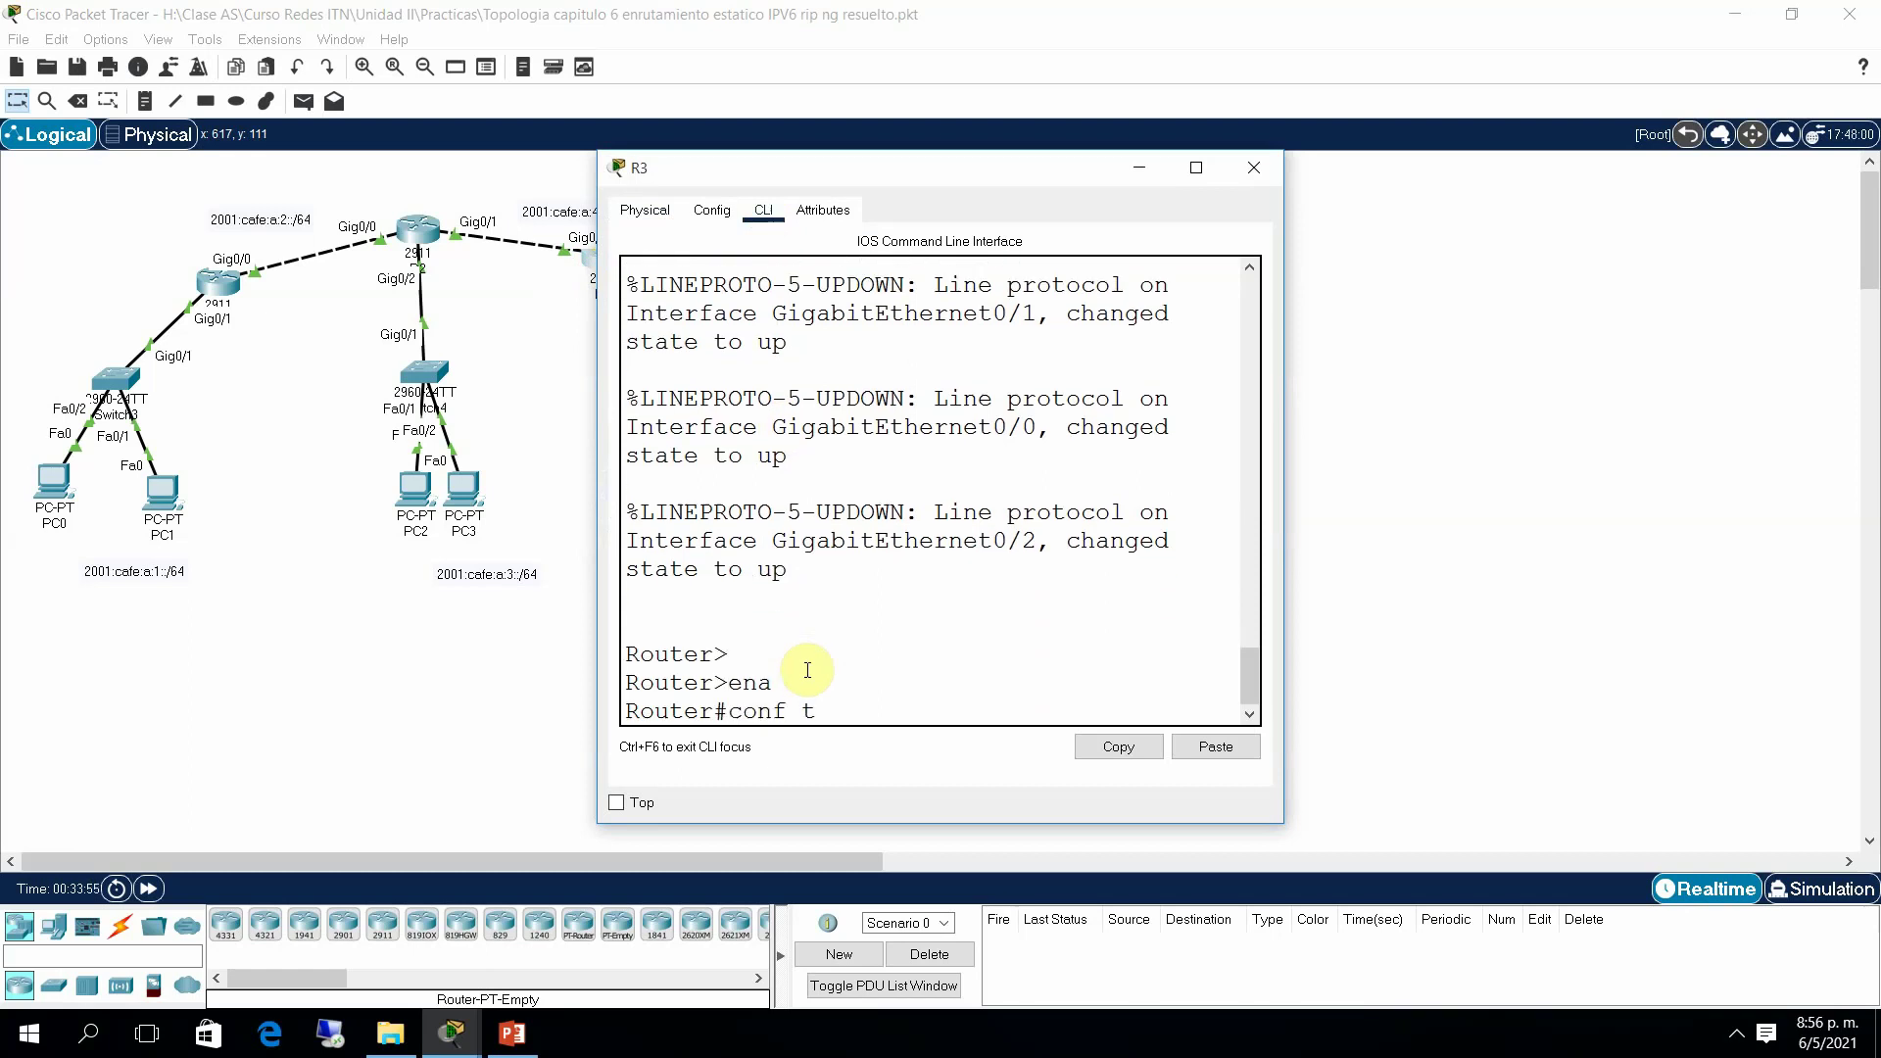
key(Return)
Step: Disable IPv6 routing on R3 with no ipv6 unicast-routing, return to privileged mode, and close its window
text(no iv)
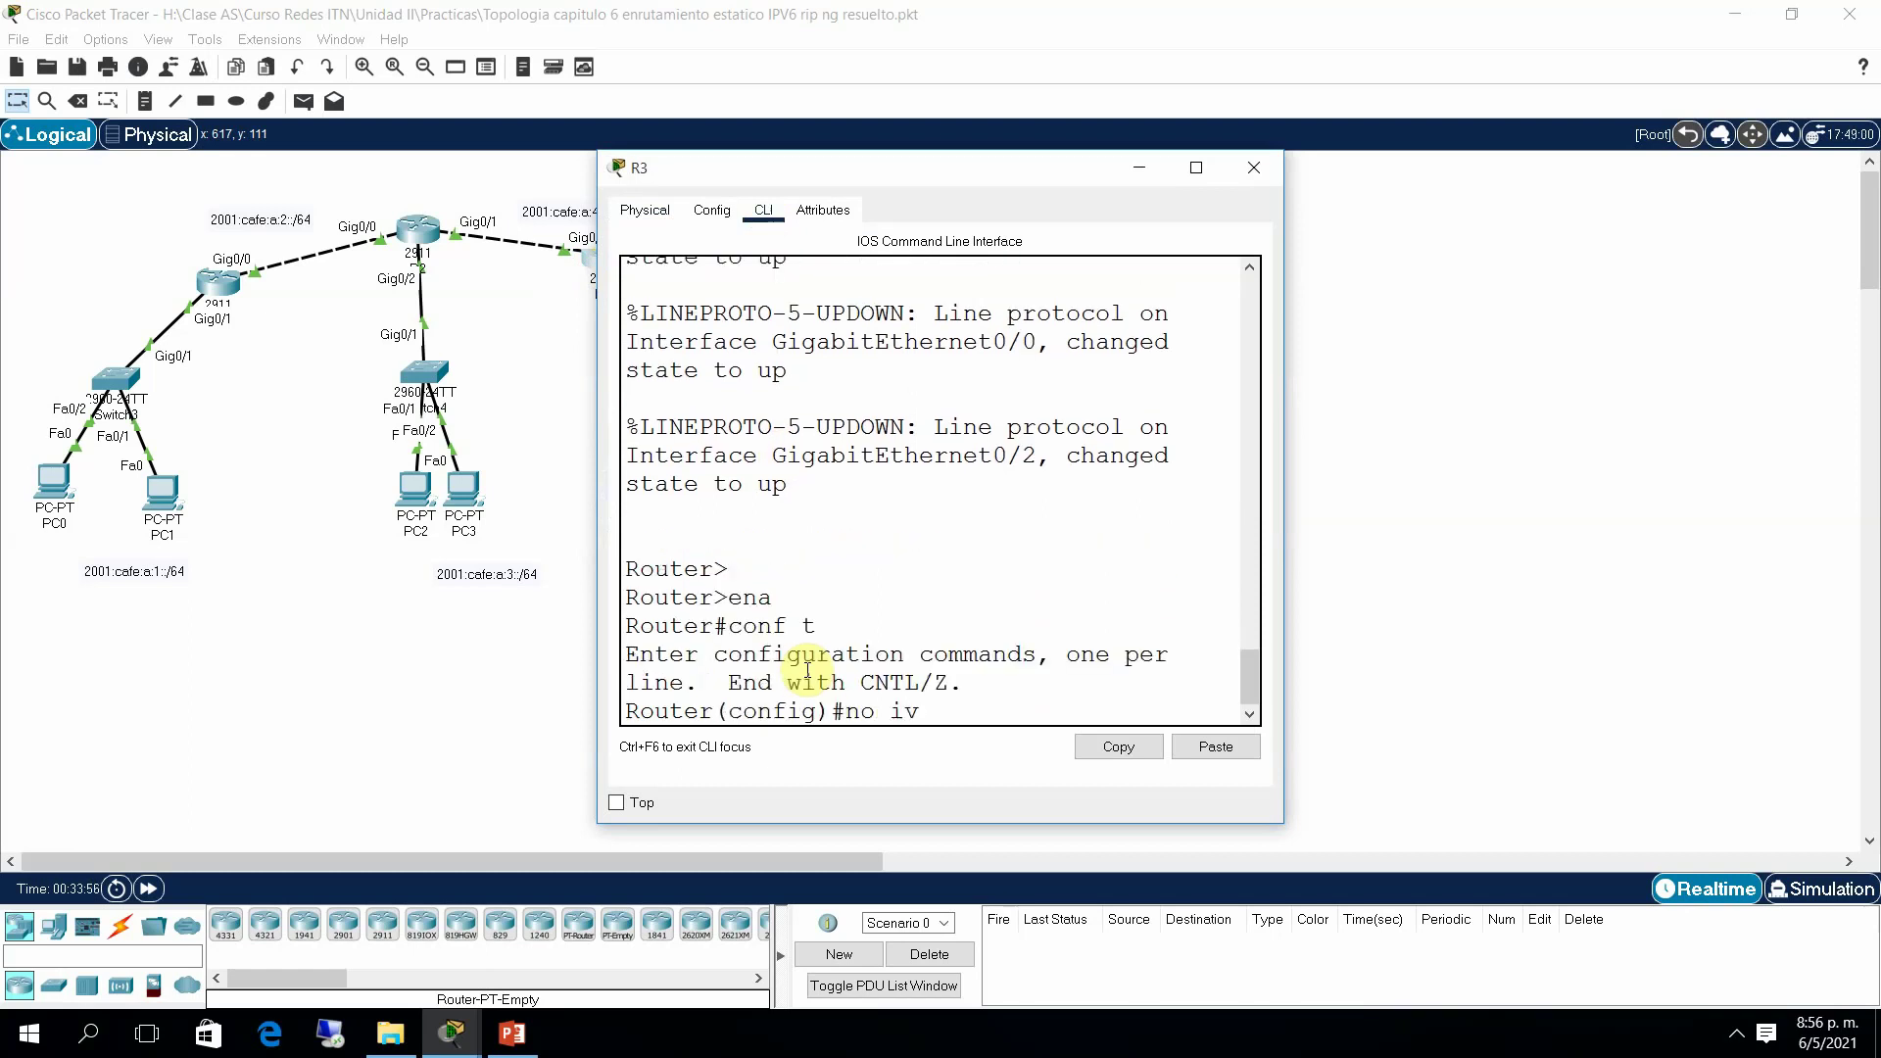
key(BackSpace)
text(pv)
key(Tab)
text(un)
key(Tab)
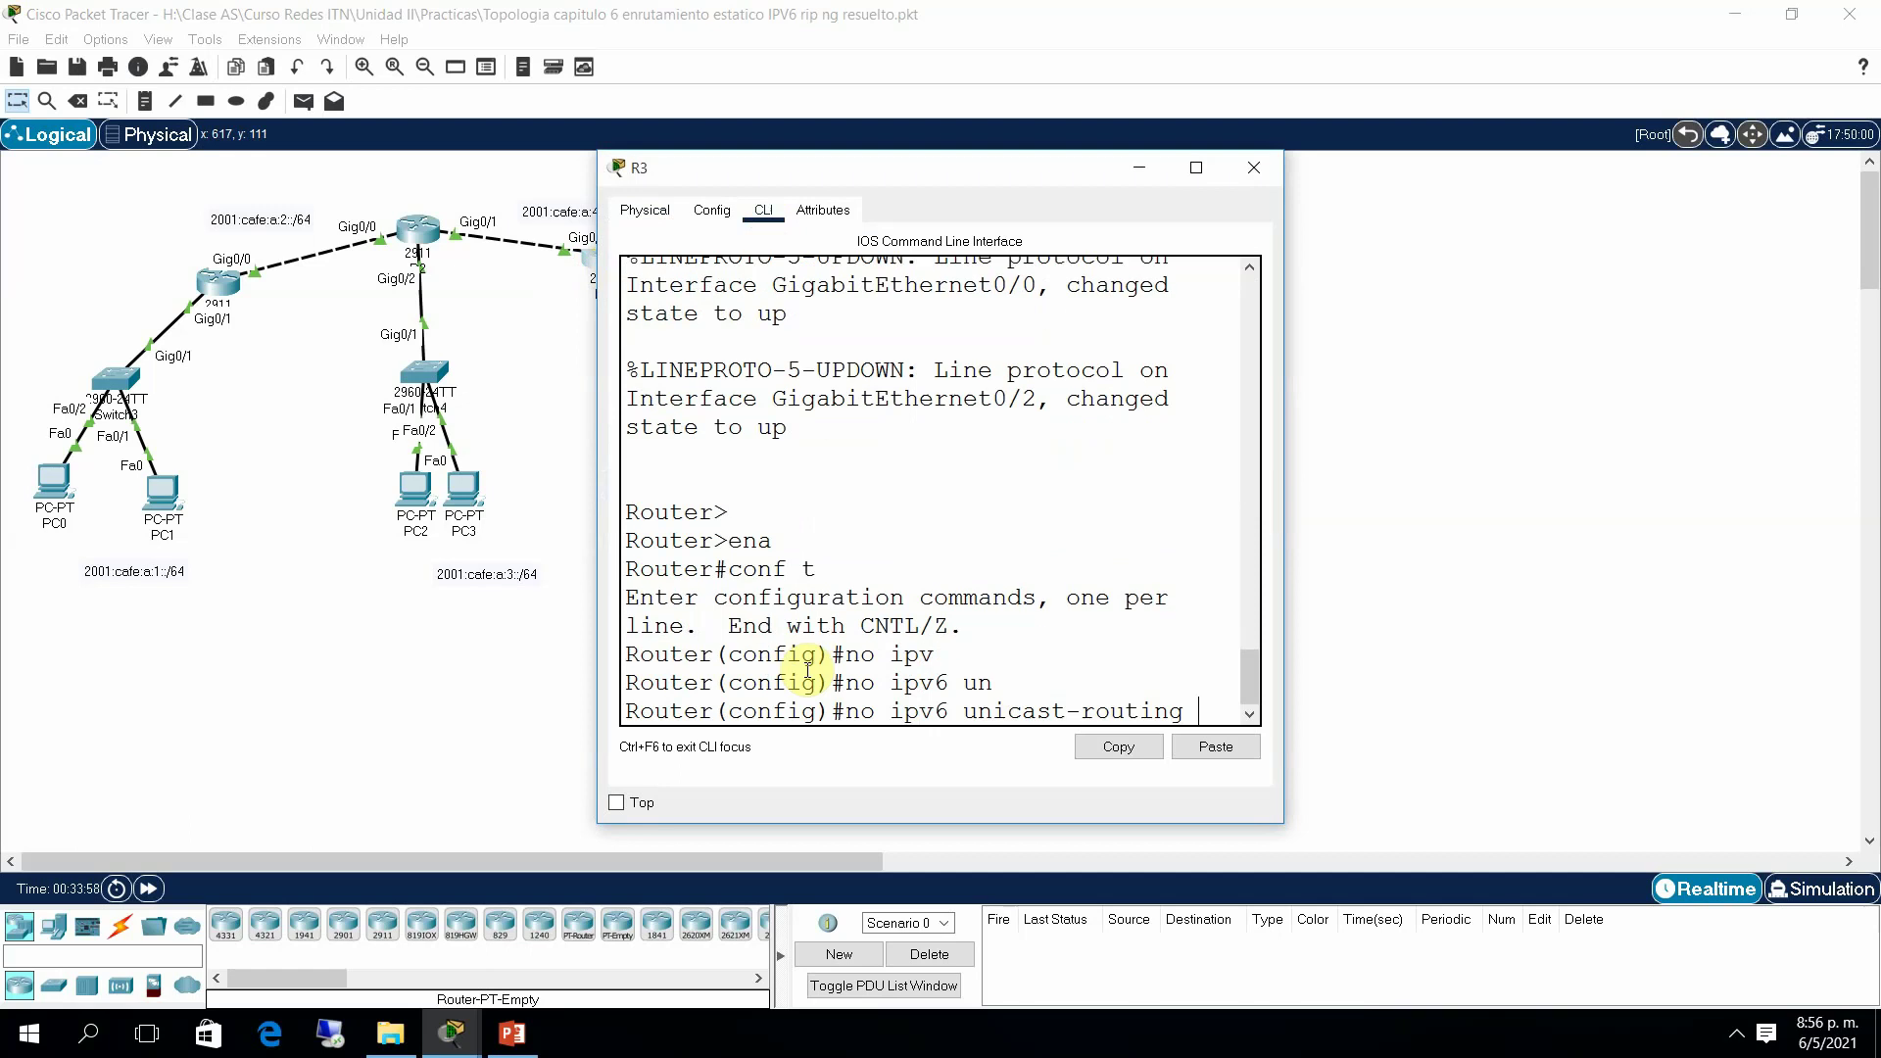
key(Return)
key(Return)
text(end)
key(Return)
text(s)
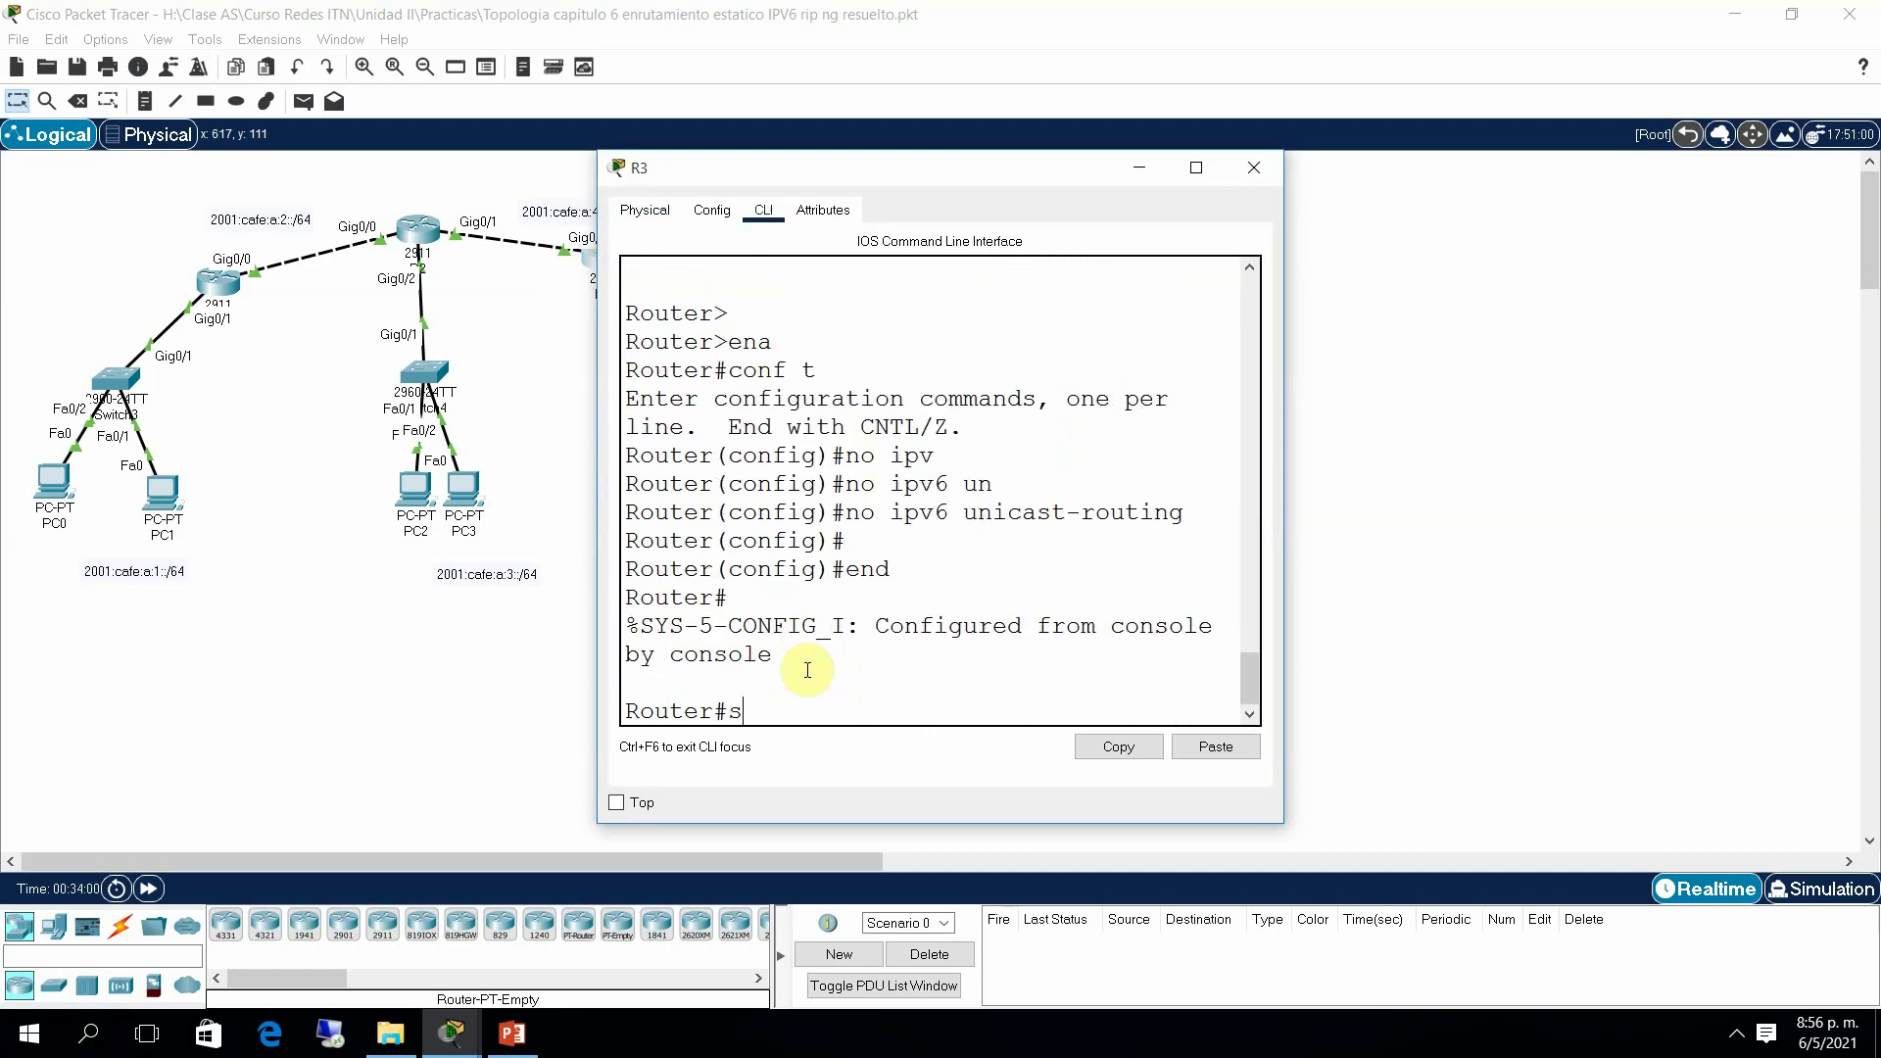
click(1254, 167)
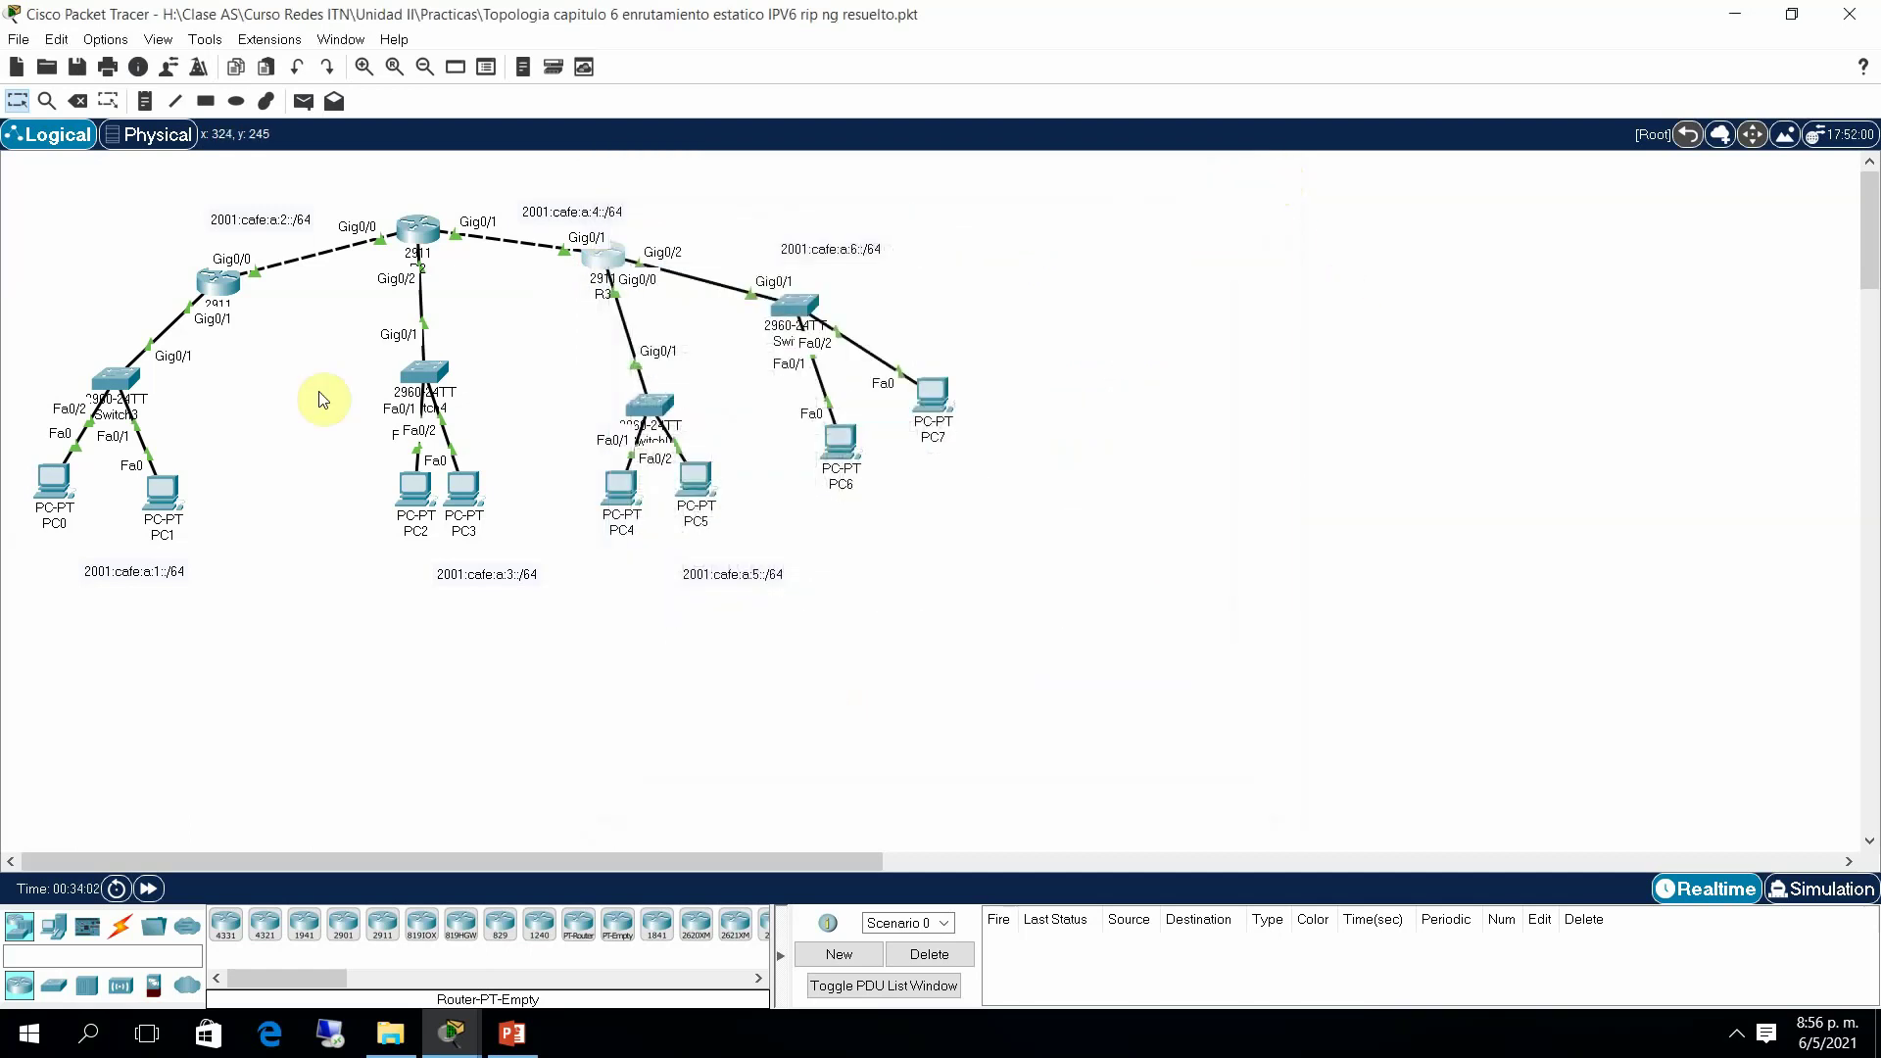
Step: Open R1's CLI, return to privileged mode, and page through its running configuration with sh run
click(243, 287)
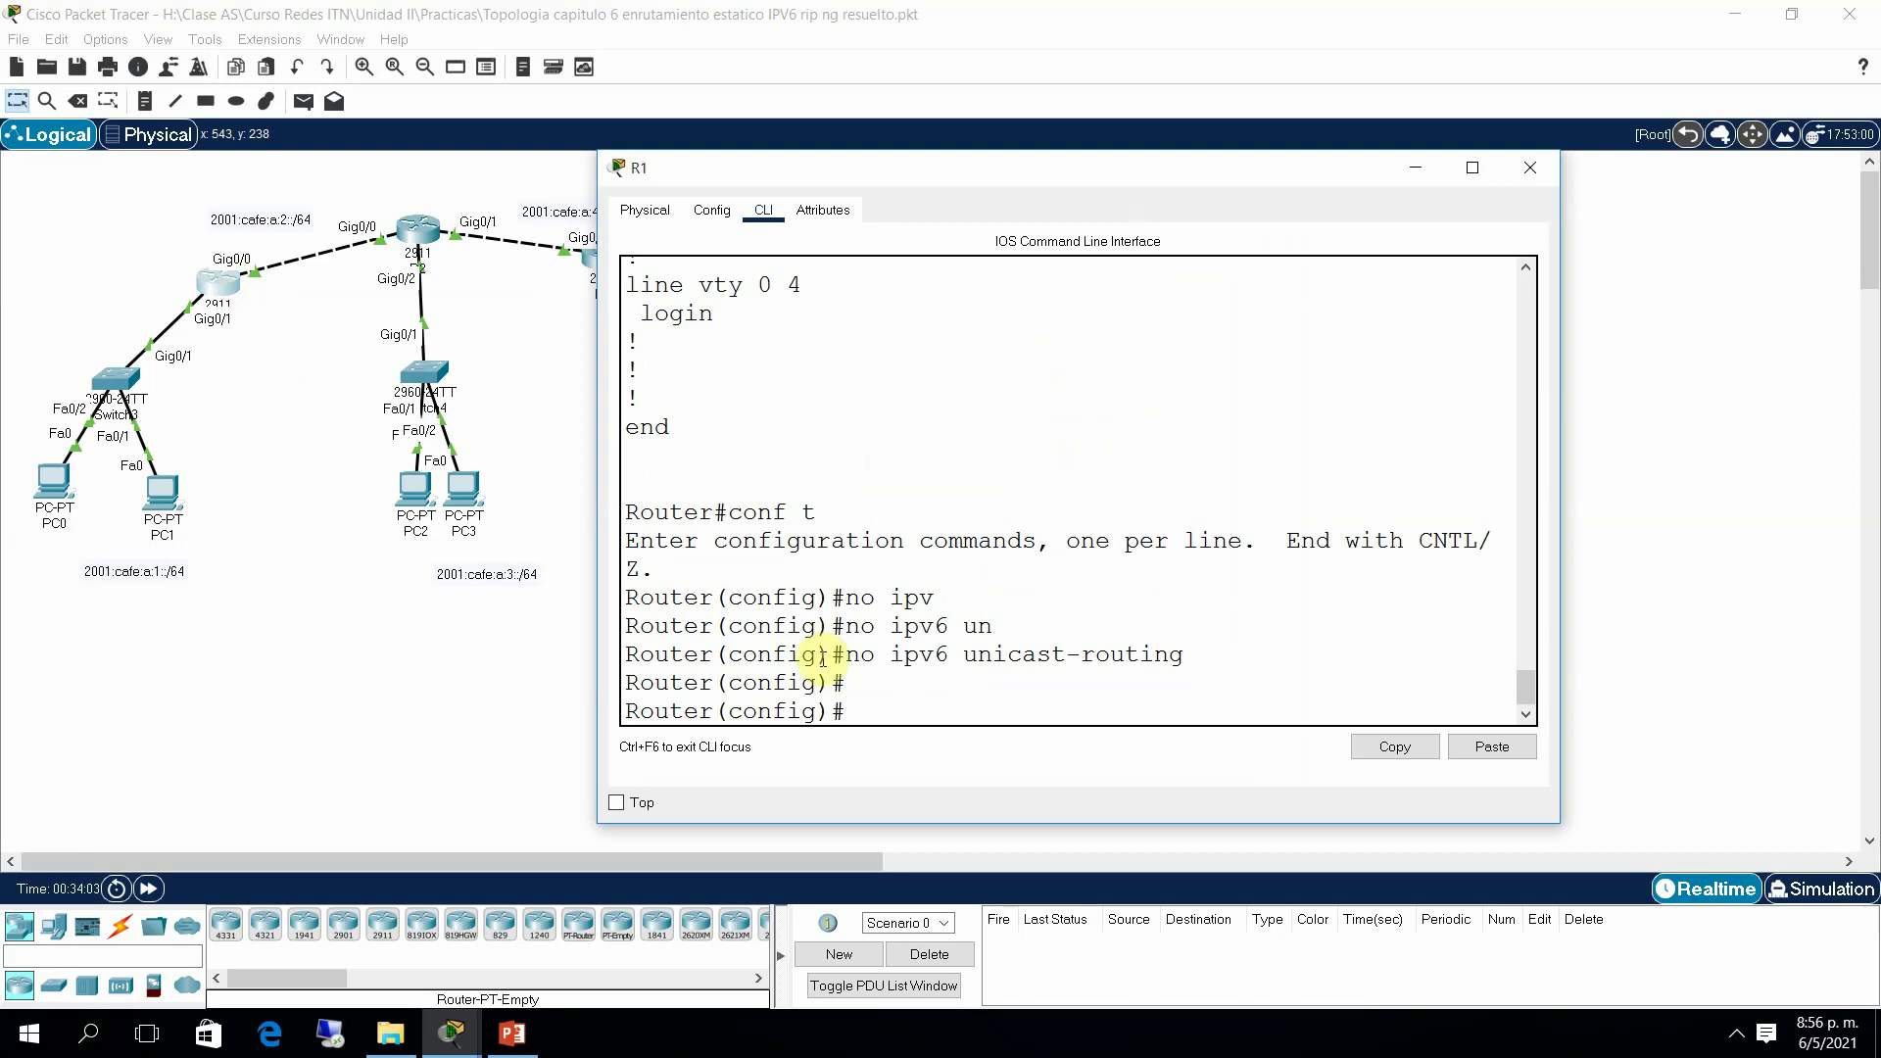
key(Return)
text(end)
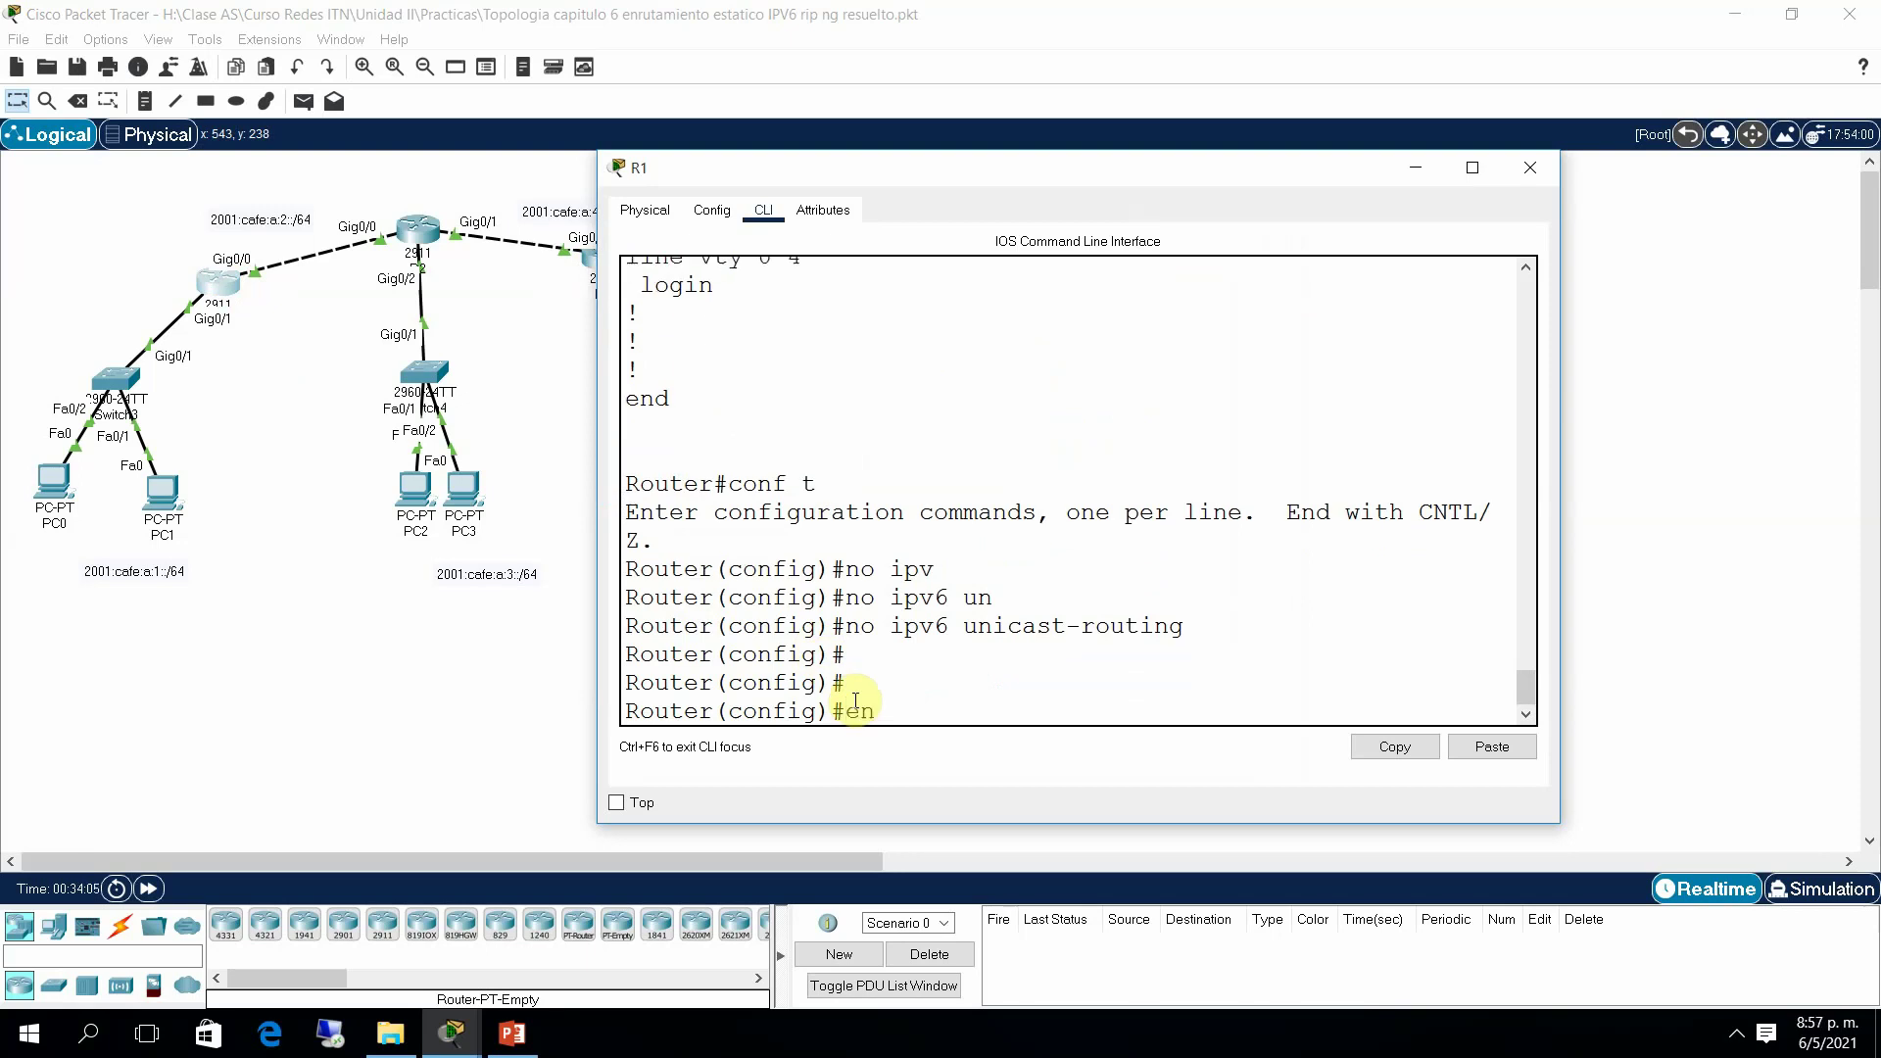
key(Return)
key(Return)
text(sh run)
key(Return)
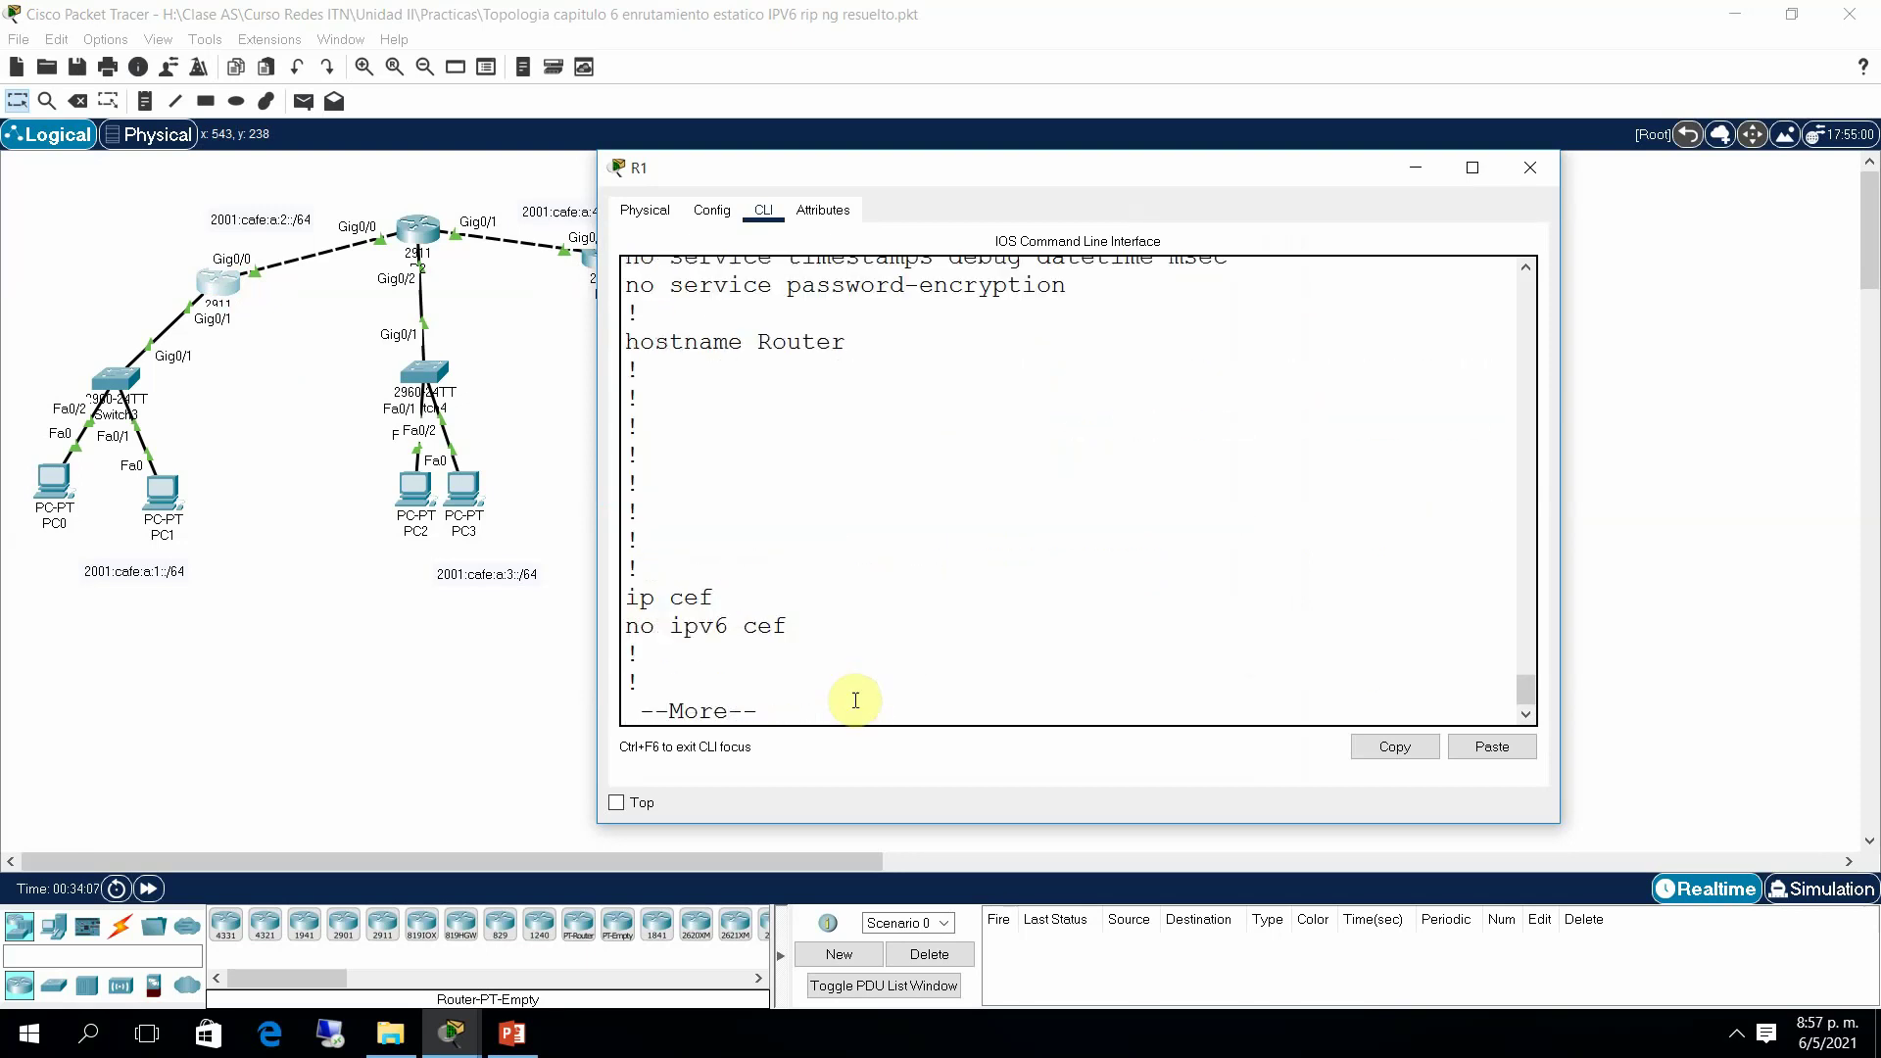
key(space)
key(space)
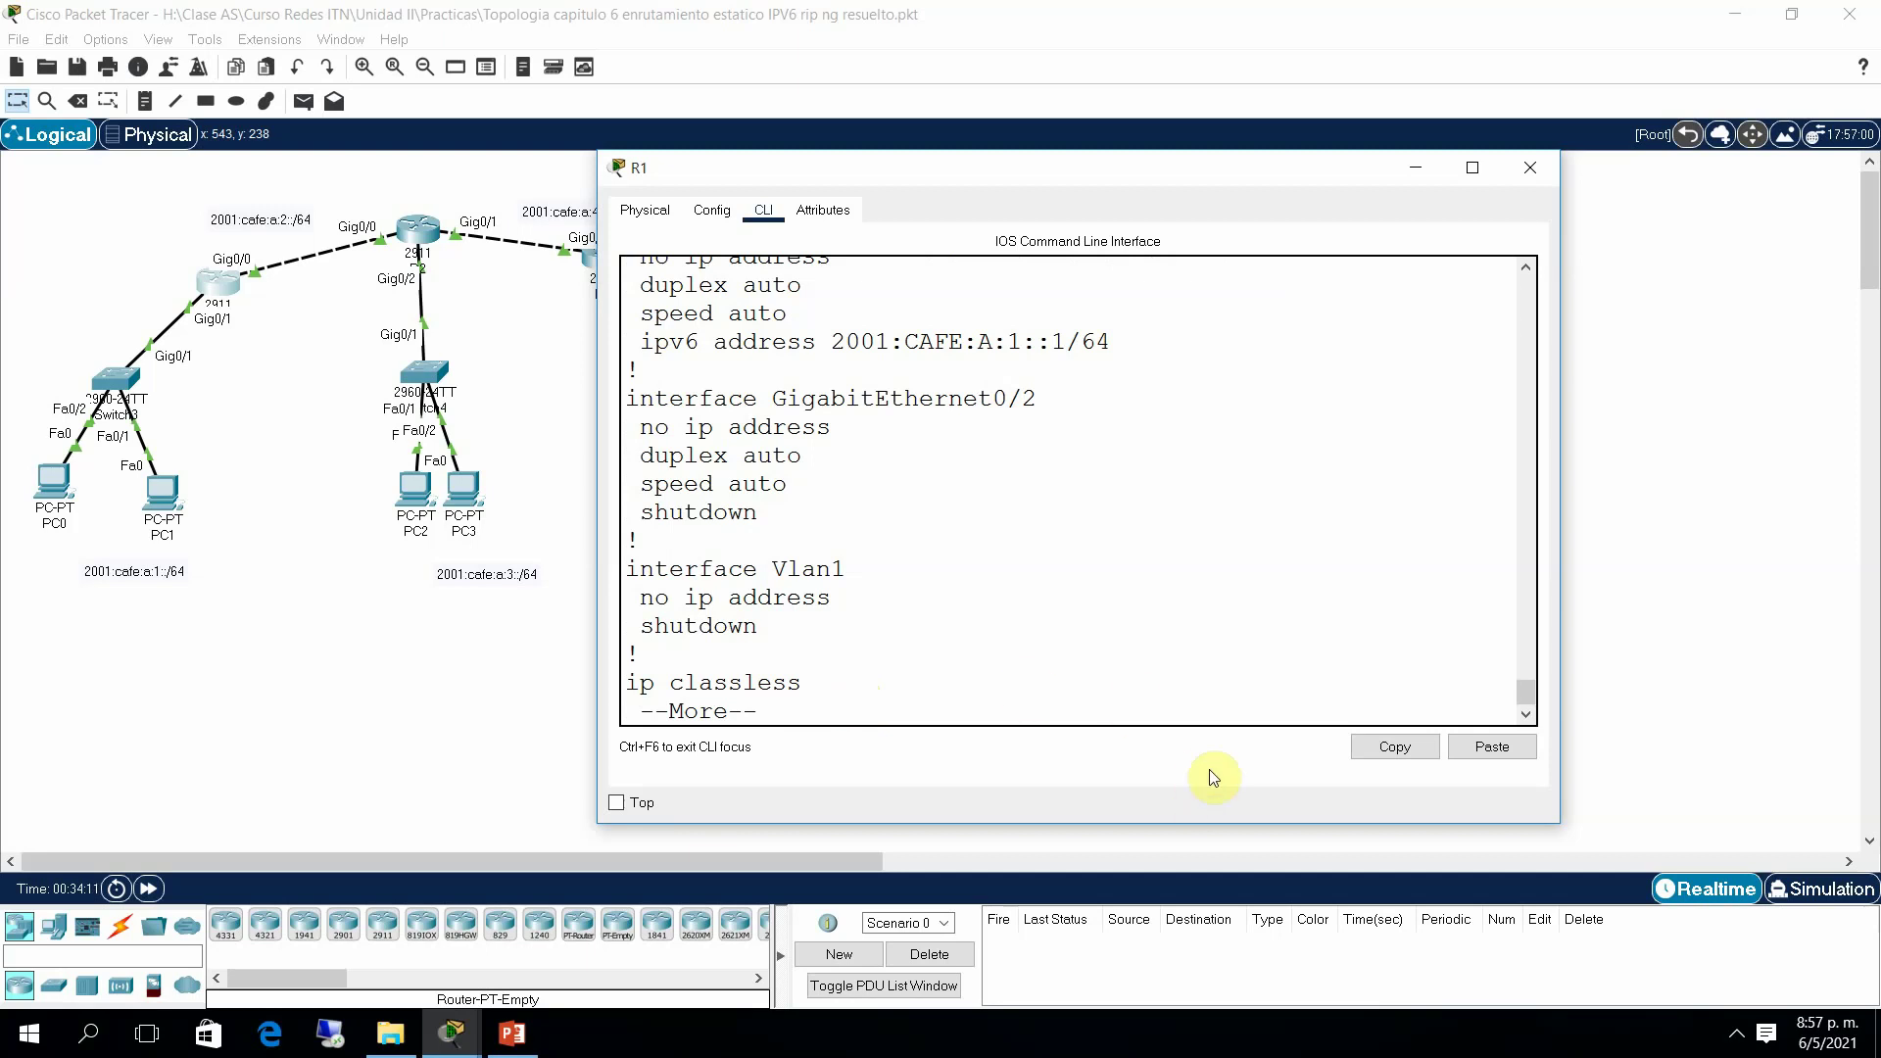
mouse_move(1533, 704)
mouse_down()
mouse_move(1521, 678)
mouse_move(1526, 721)
mouse_up()
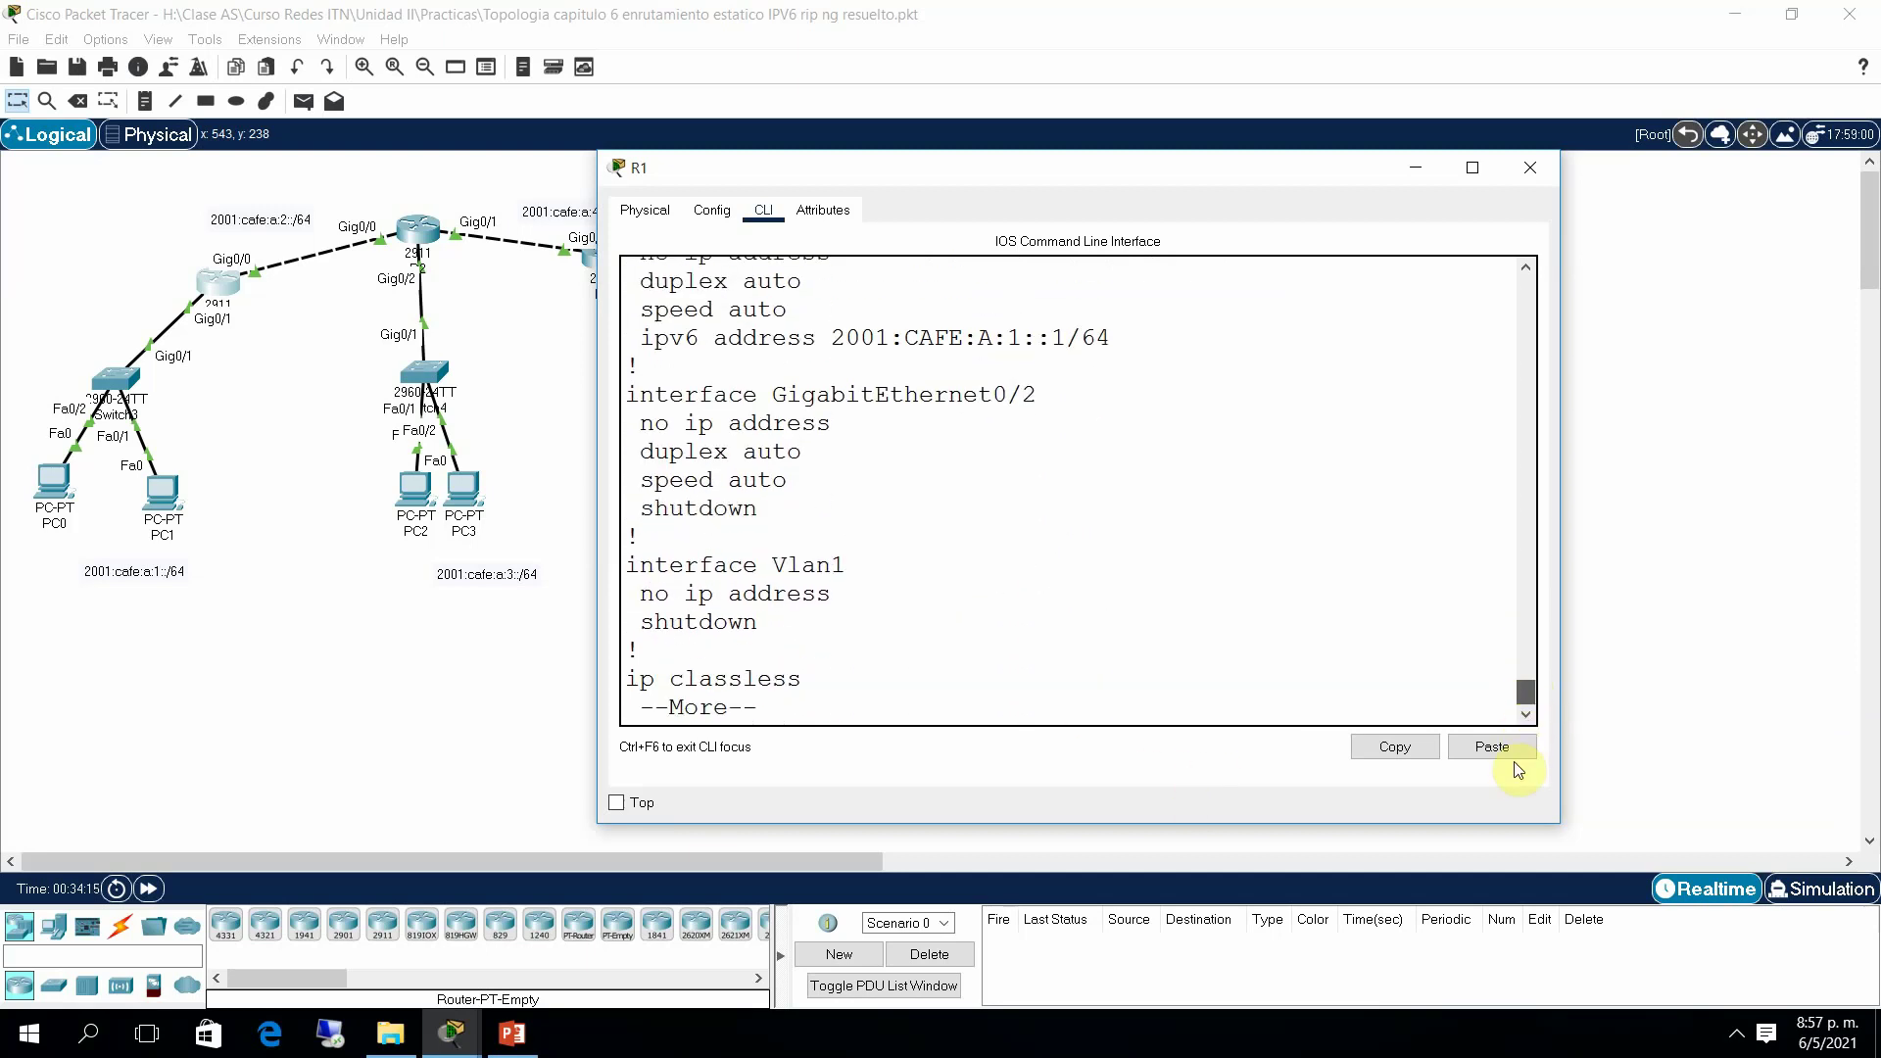
click(1108, 676)
key(space)
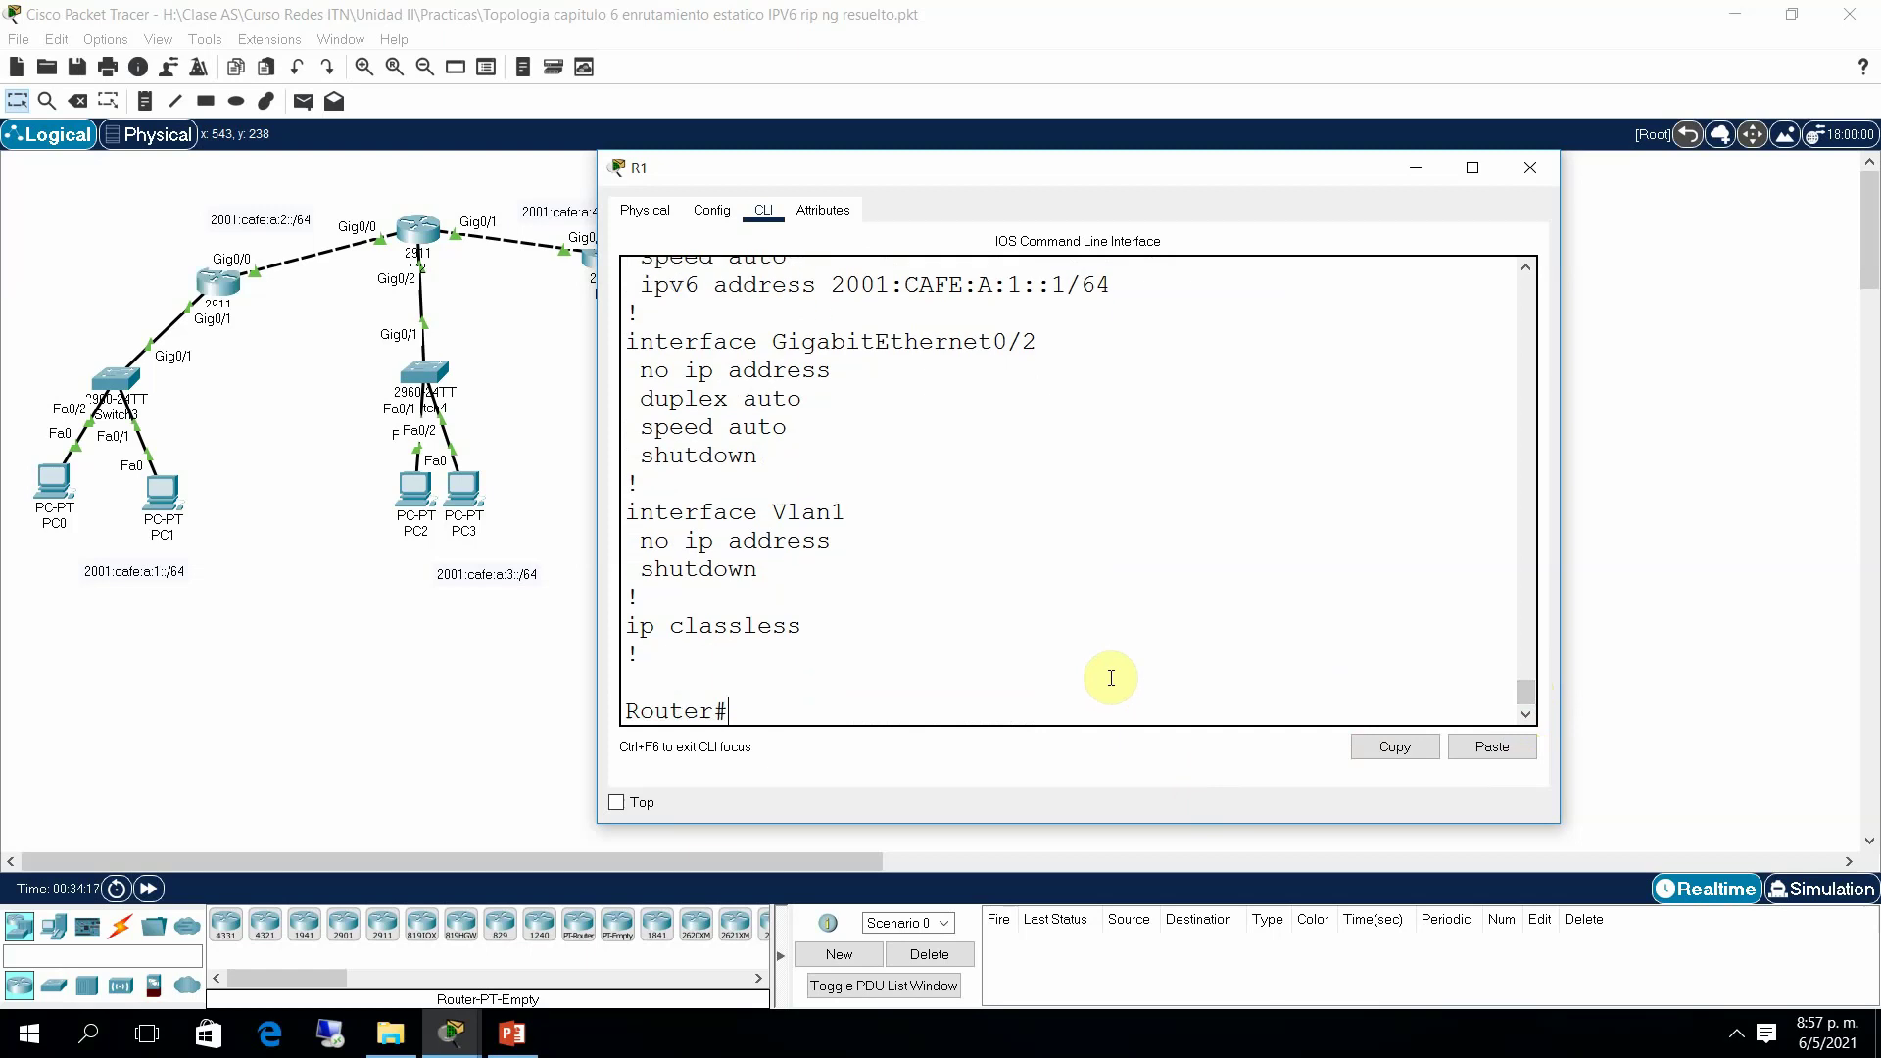
Step: Enter global configuration mode on R1 with conf t
key(Return)
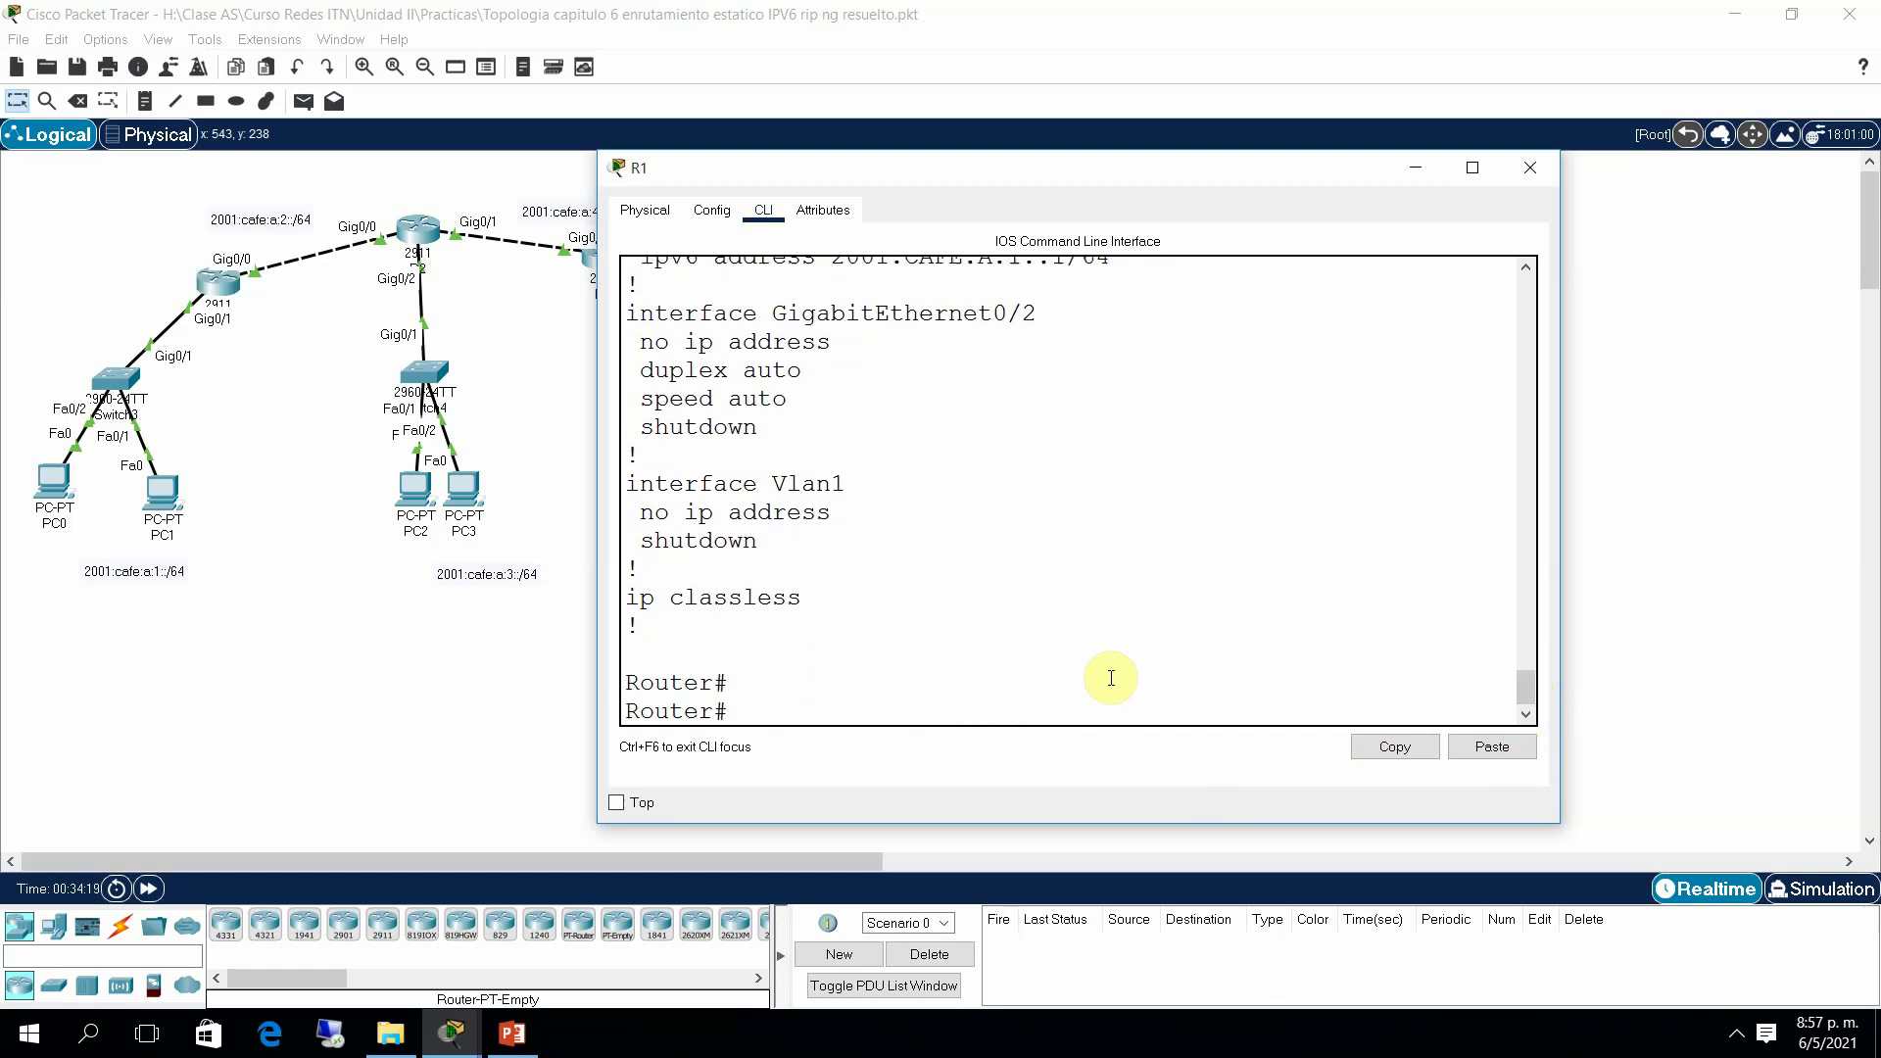
text(conf t)
key(Return)
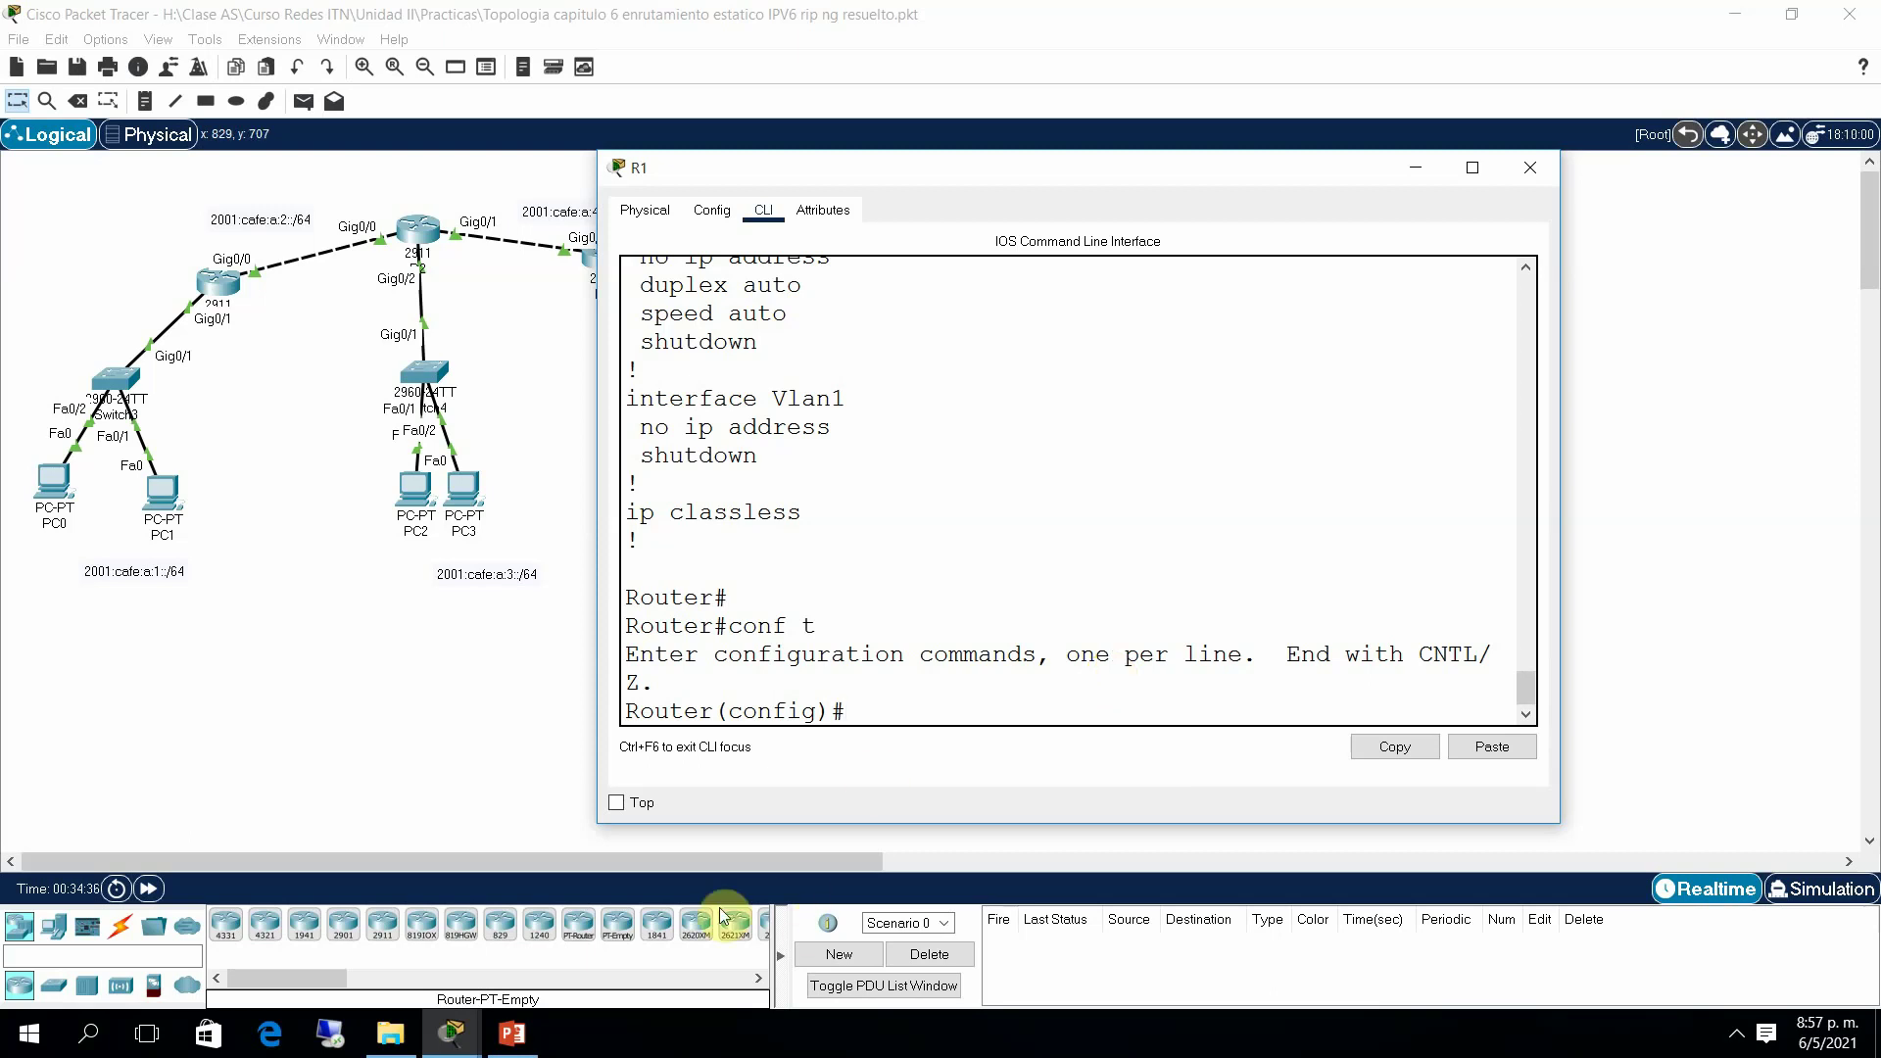
Step: Switch to the PowerPoint presentation and browse to slide 47 on advertising IPv6 networks with RIPng
click(511, 1033)
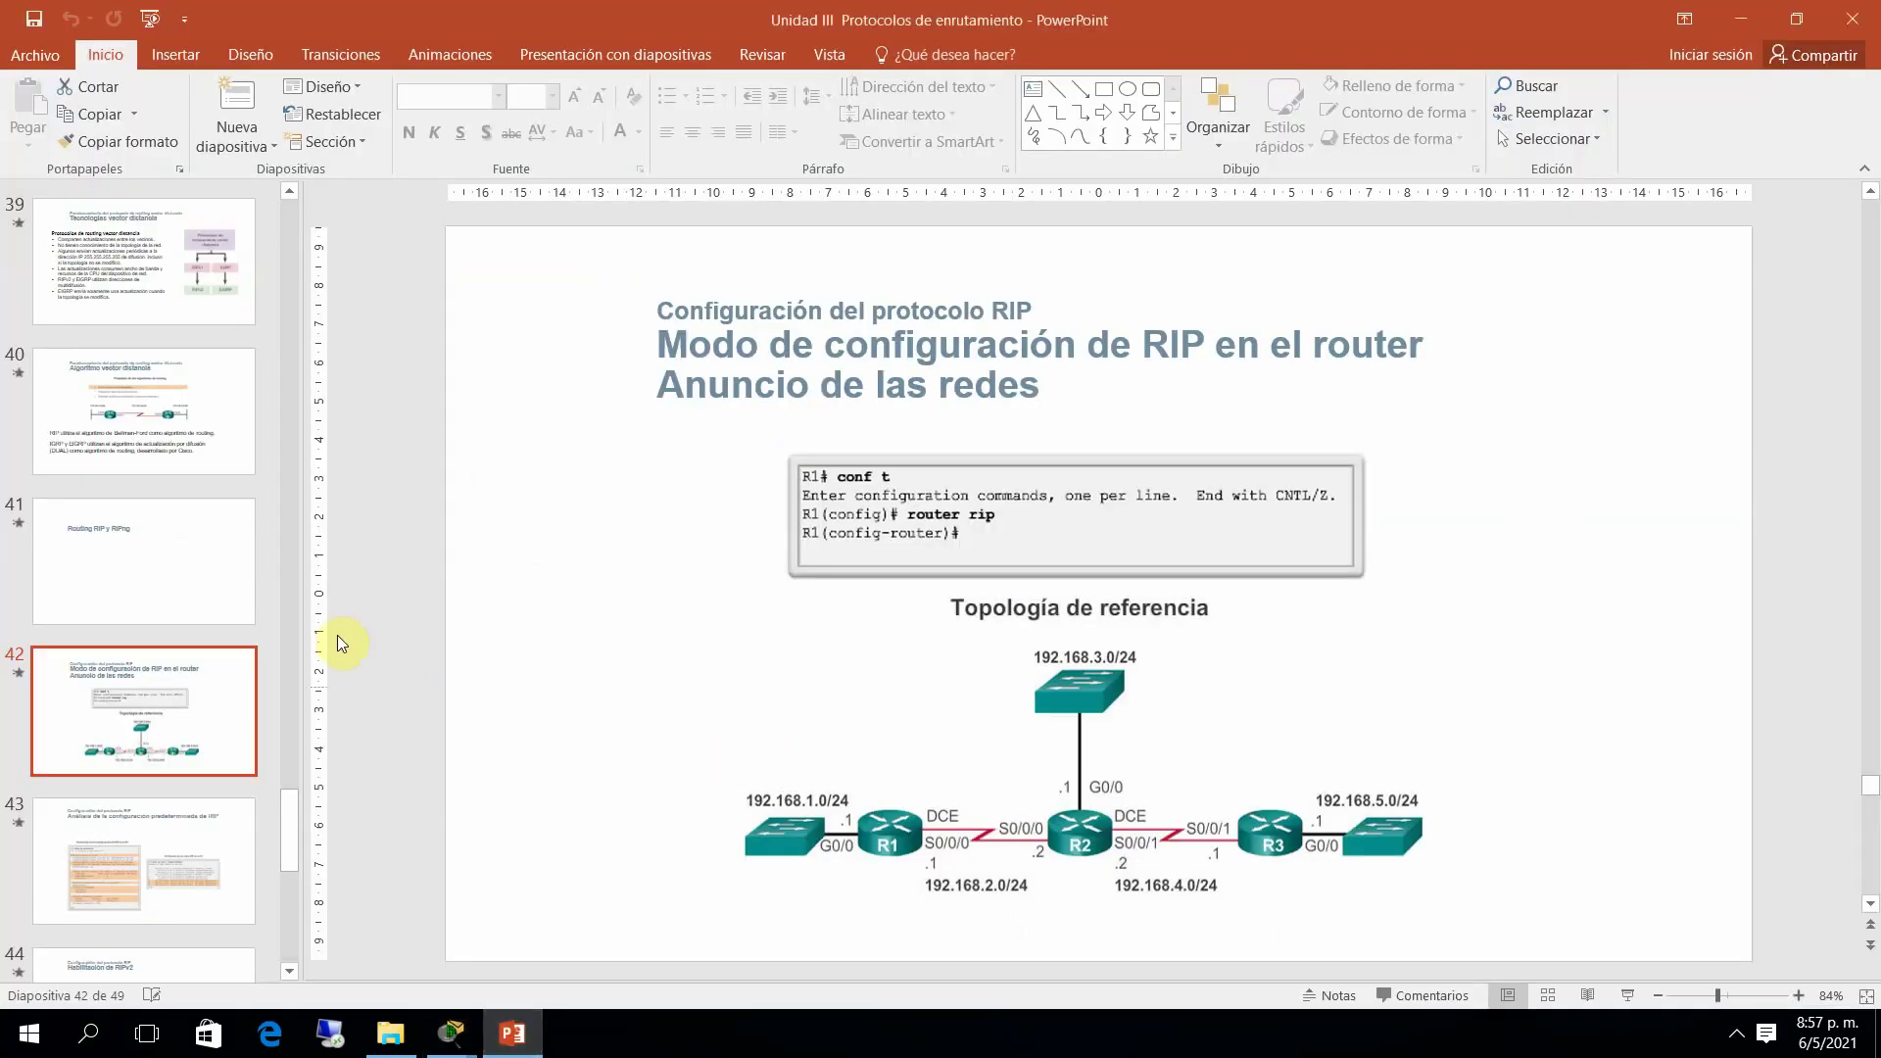
key(Down)
key(Down)
key(Down)
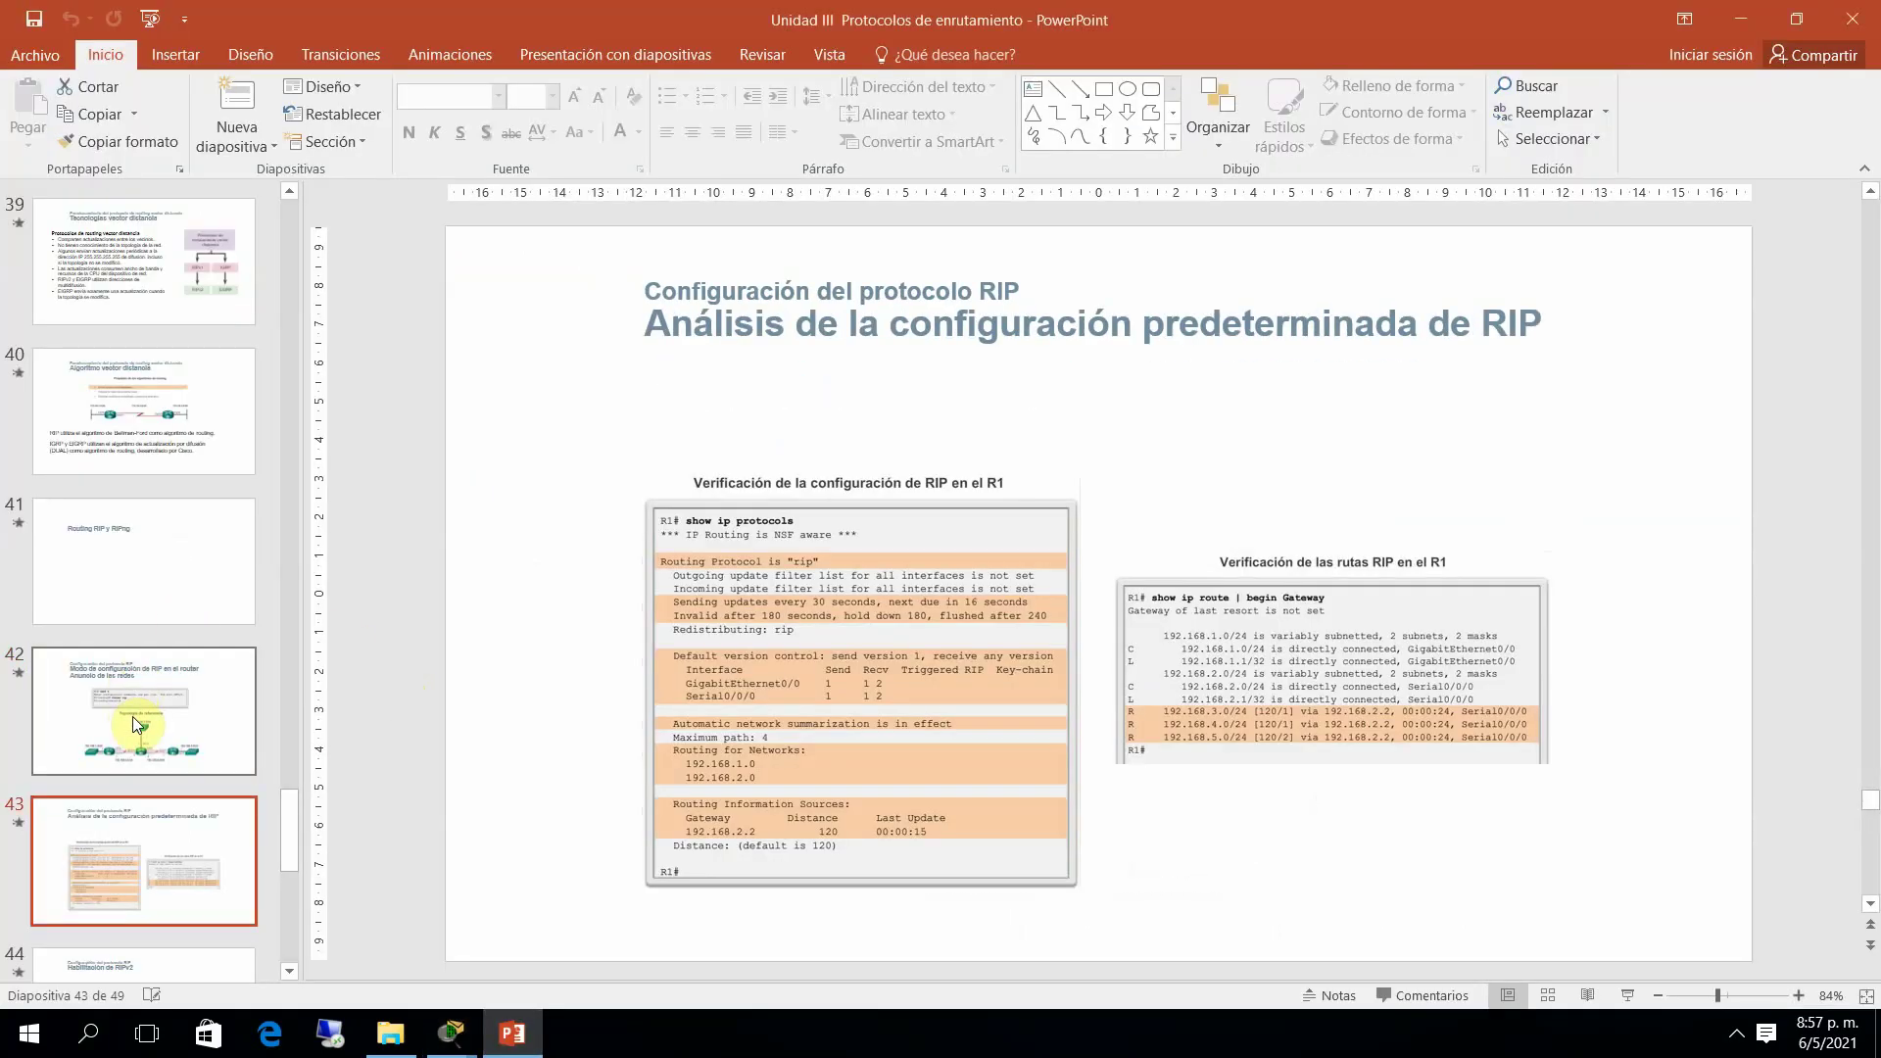
key(Down)
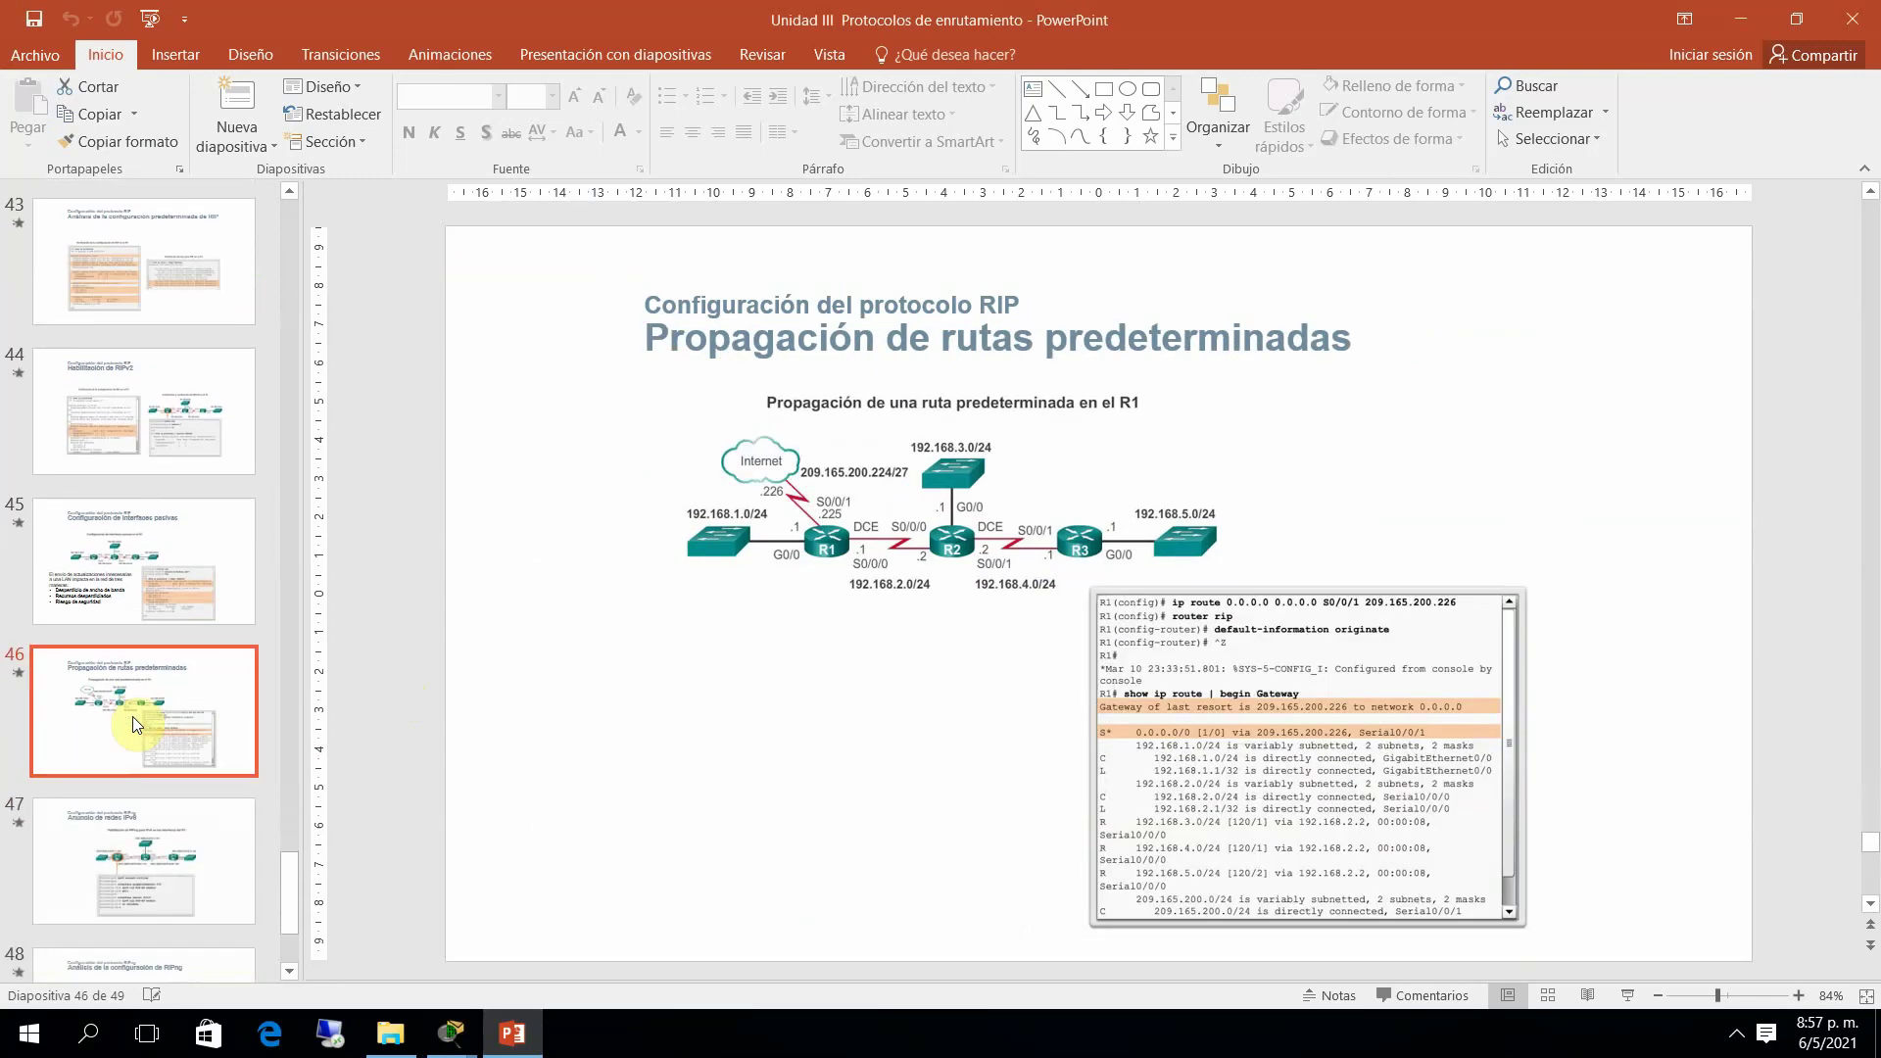
key(Down)
key(Down)
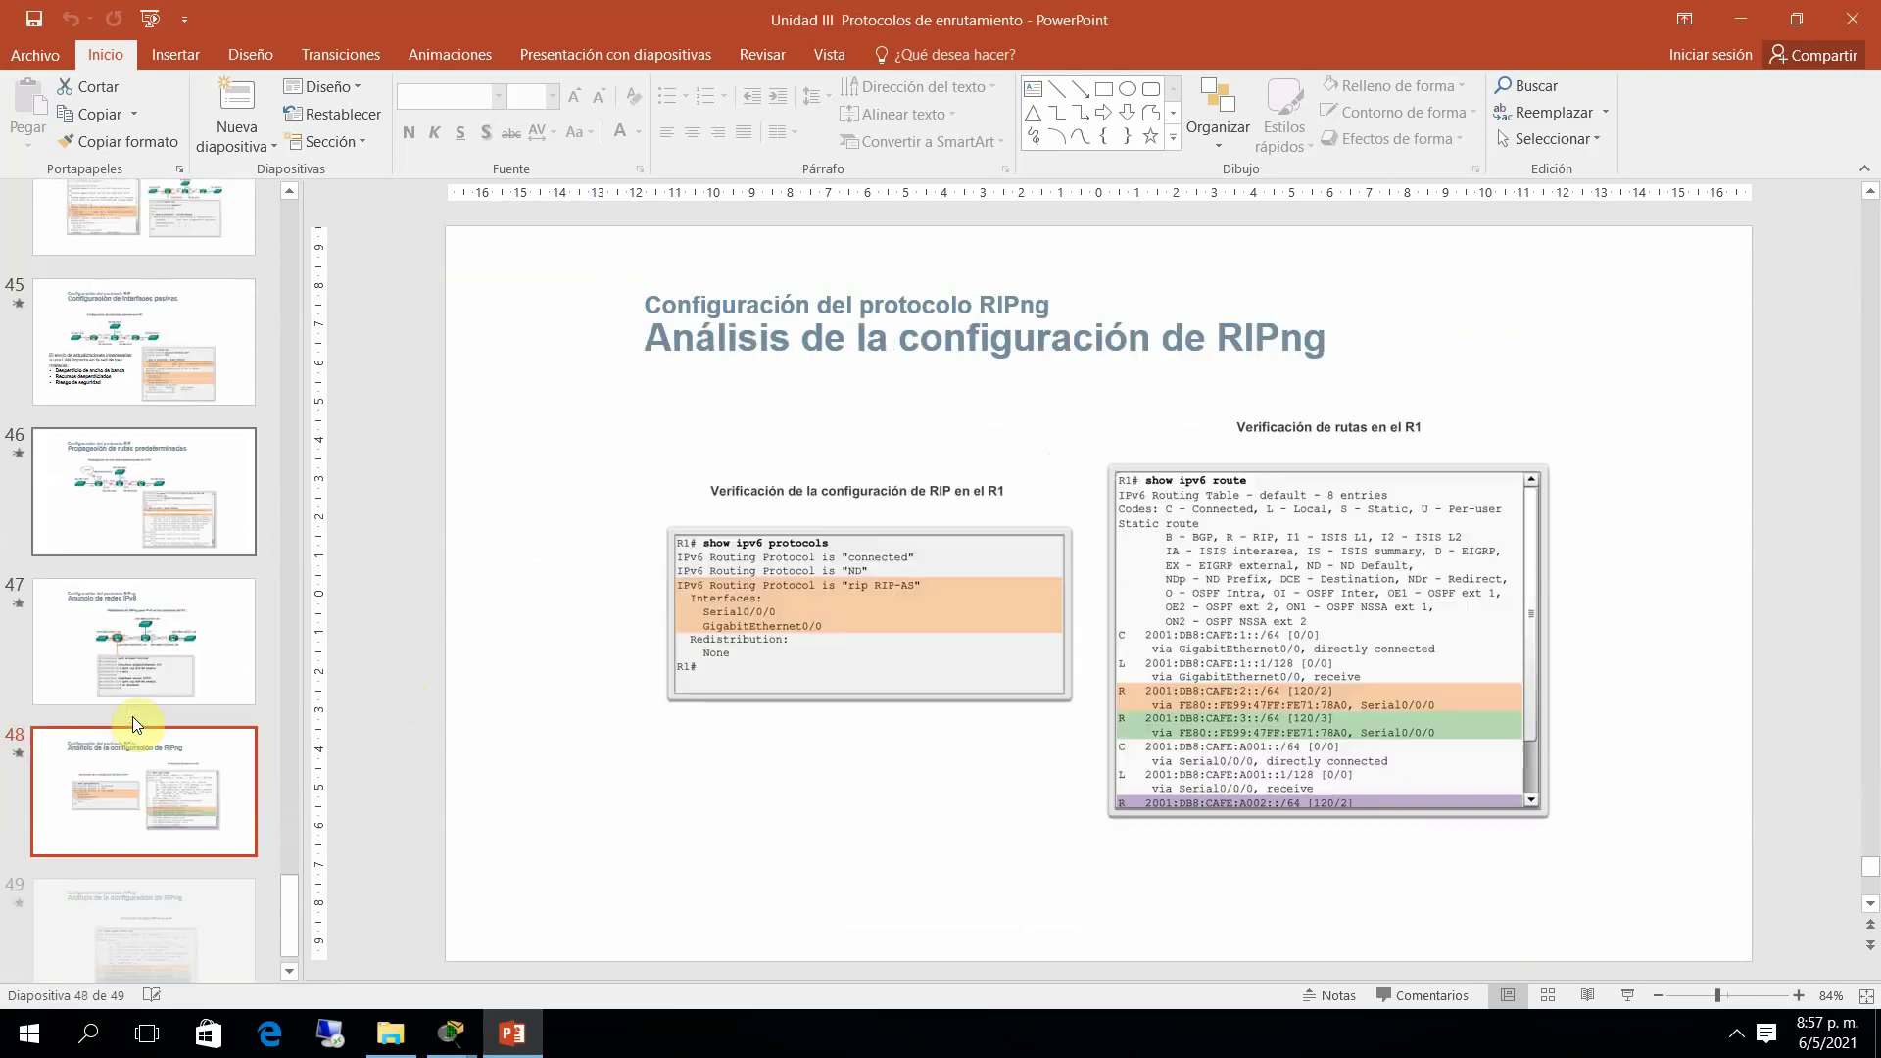
key(Down)
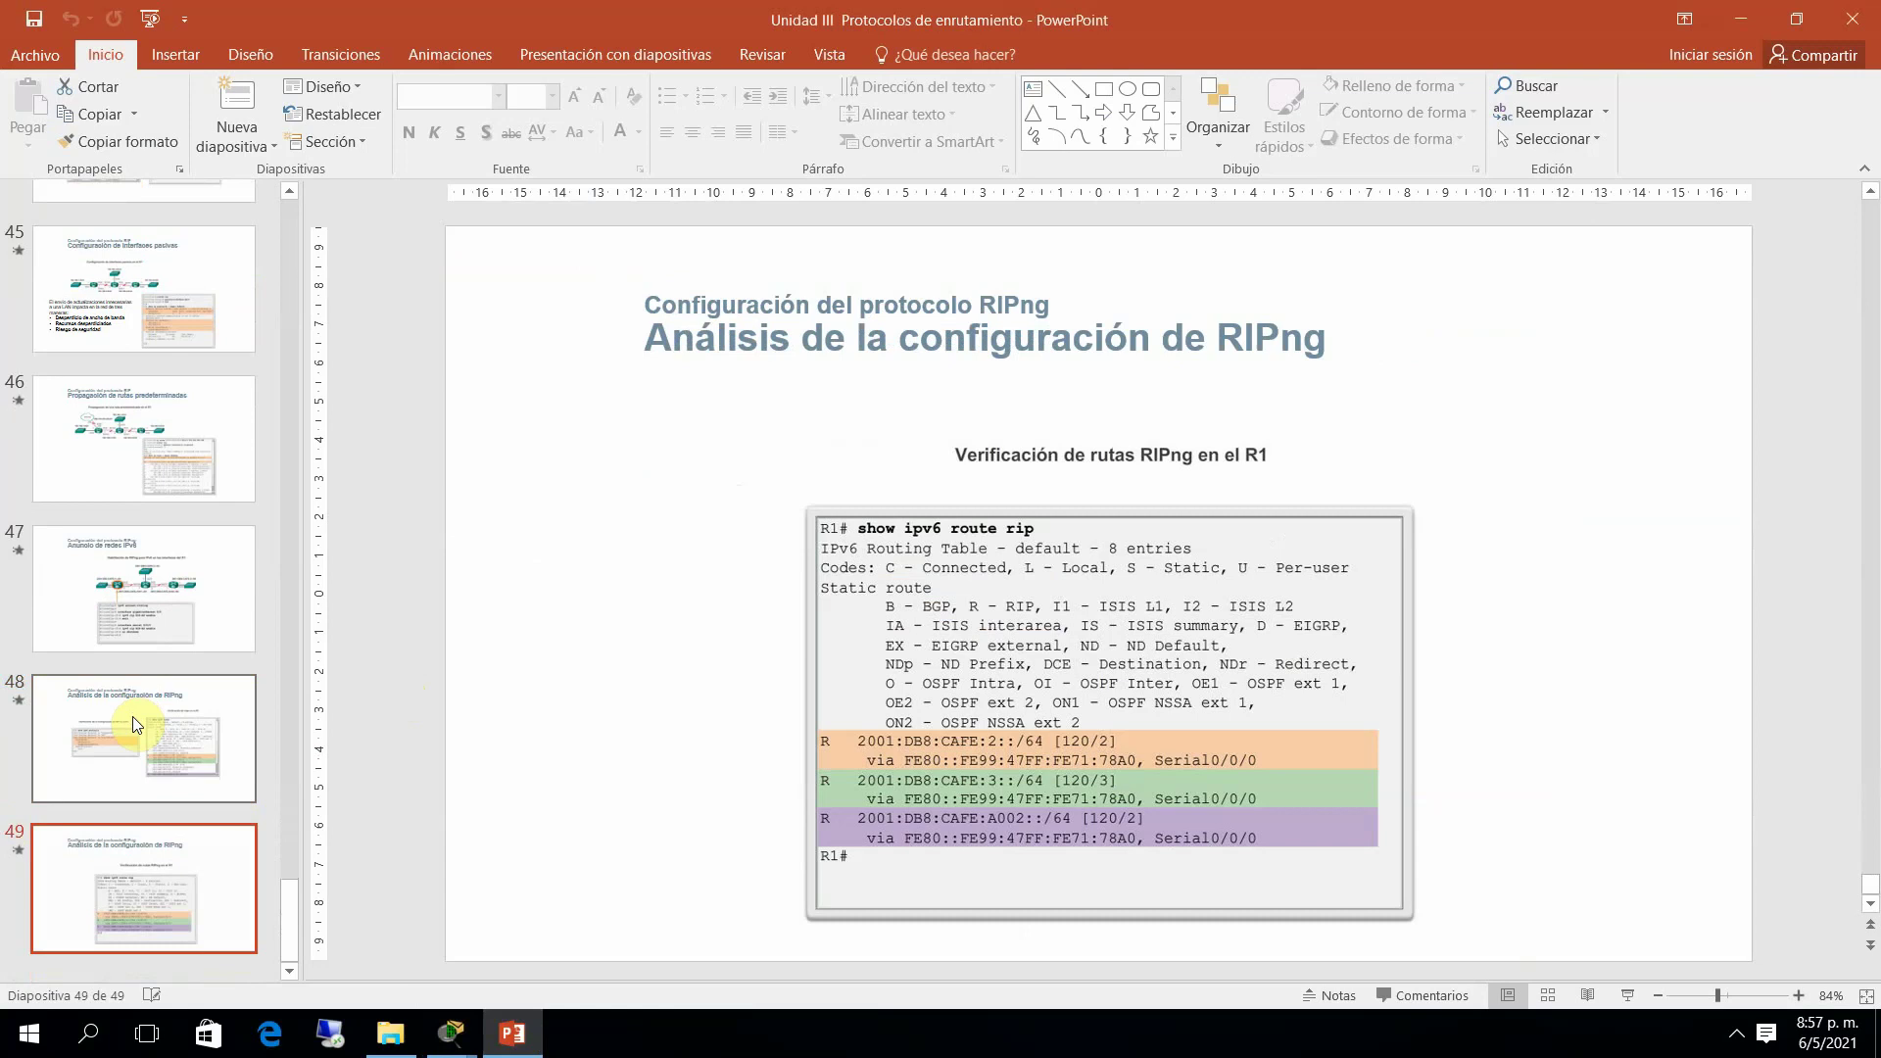
key(Up)
key(Up)
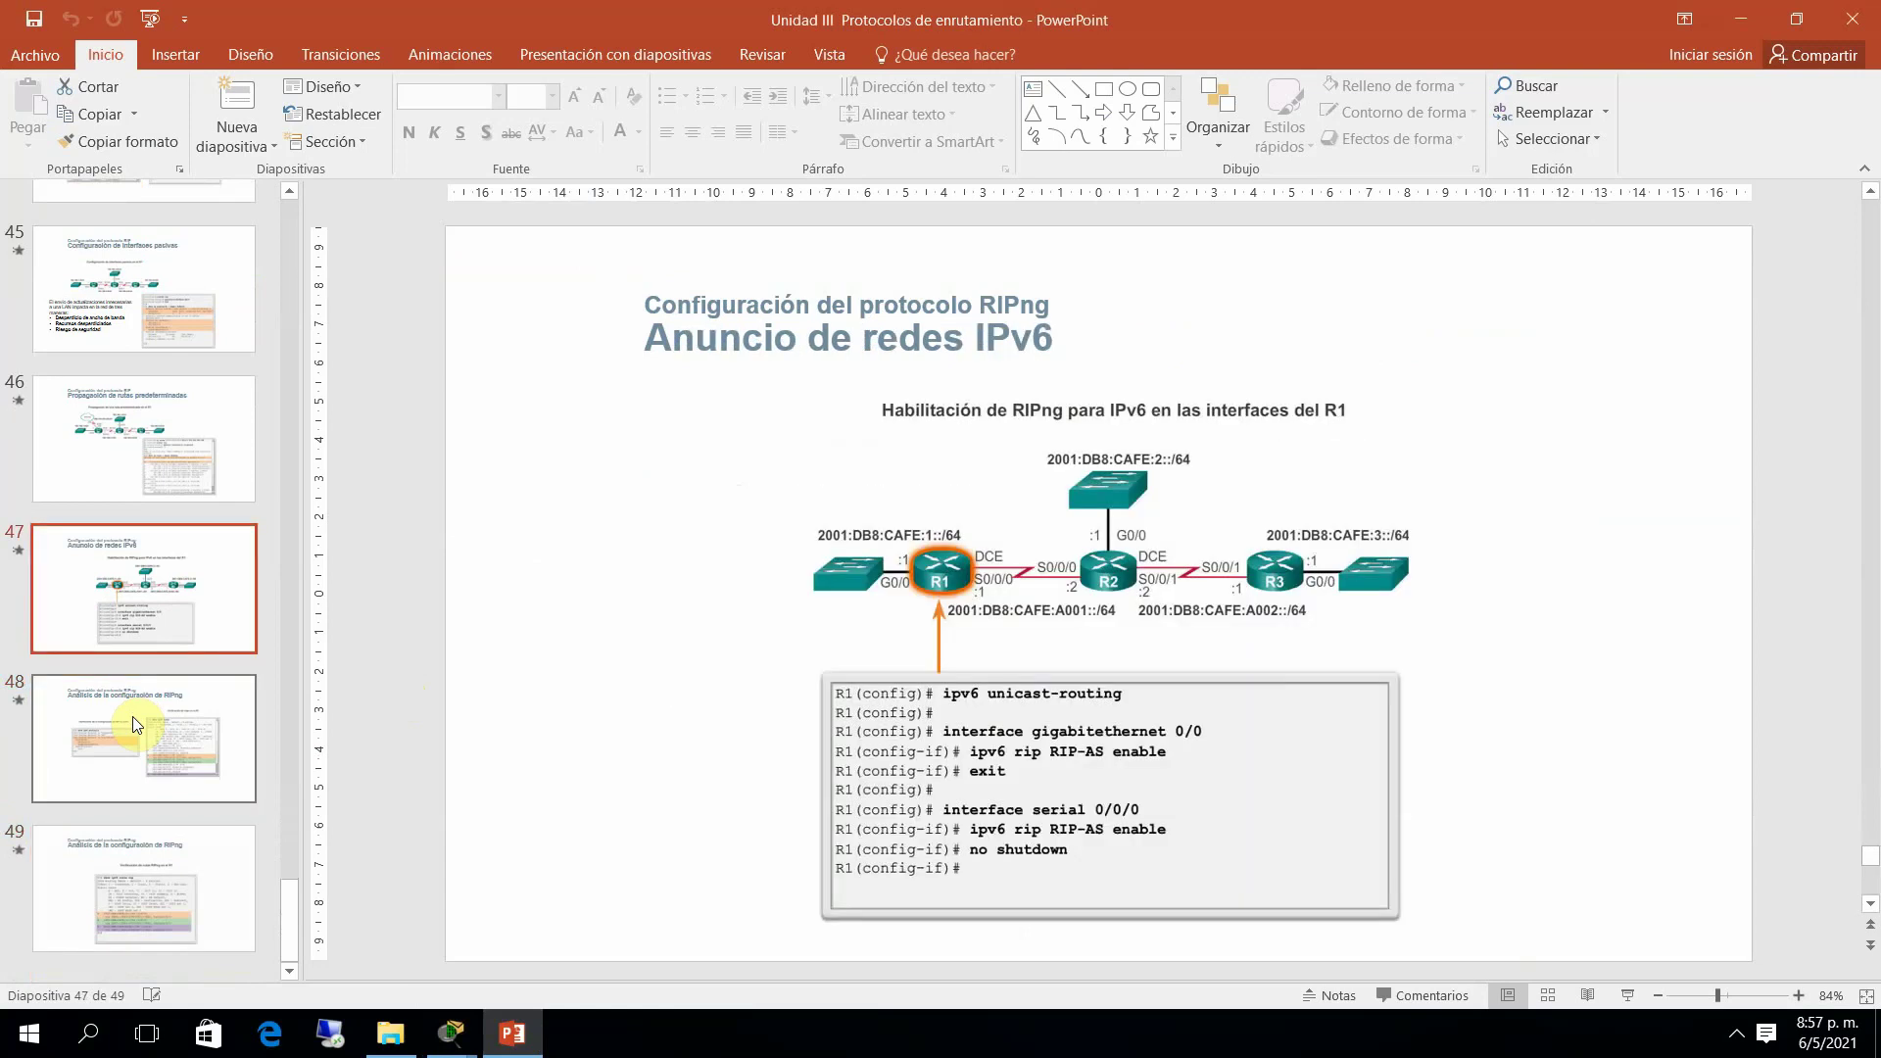
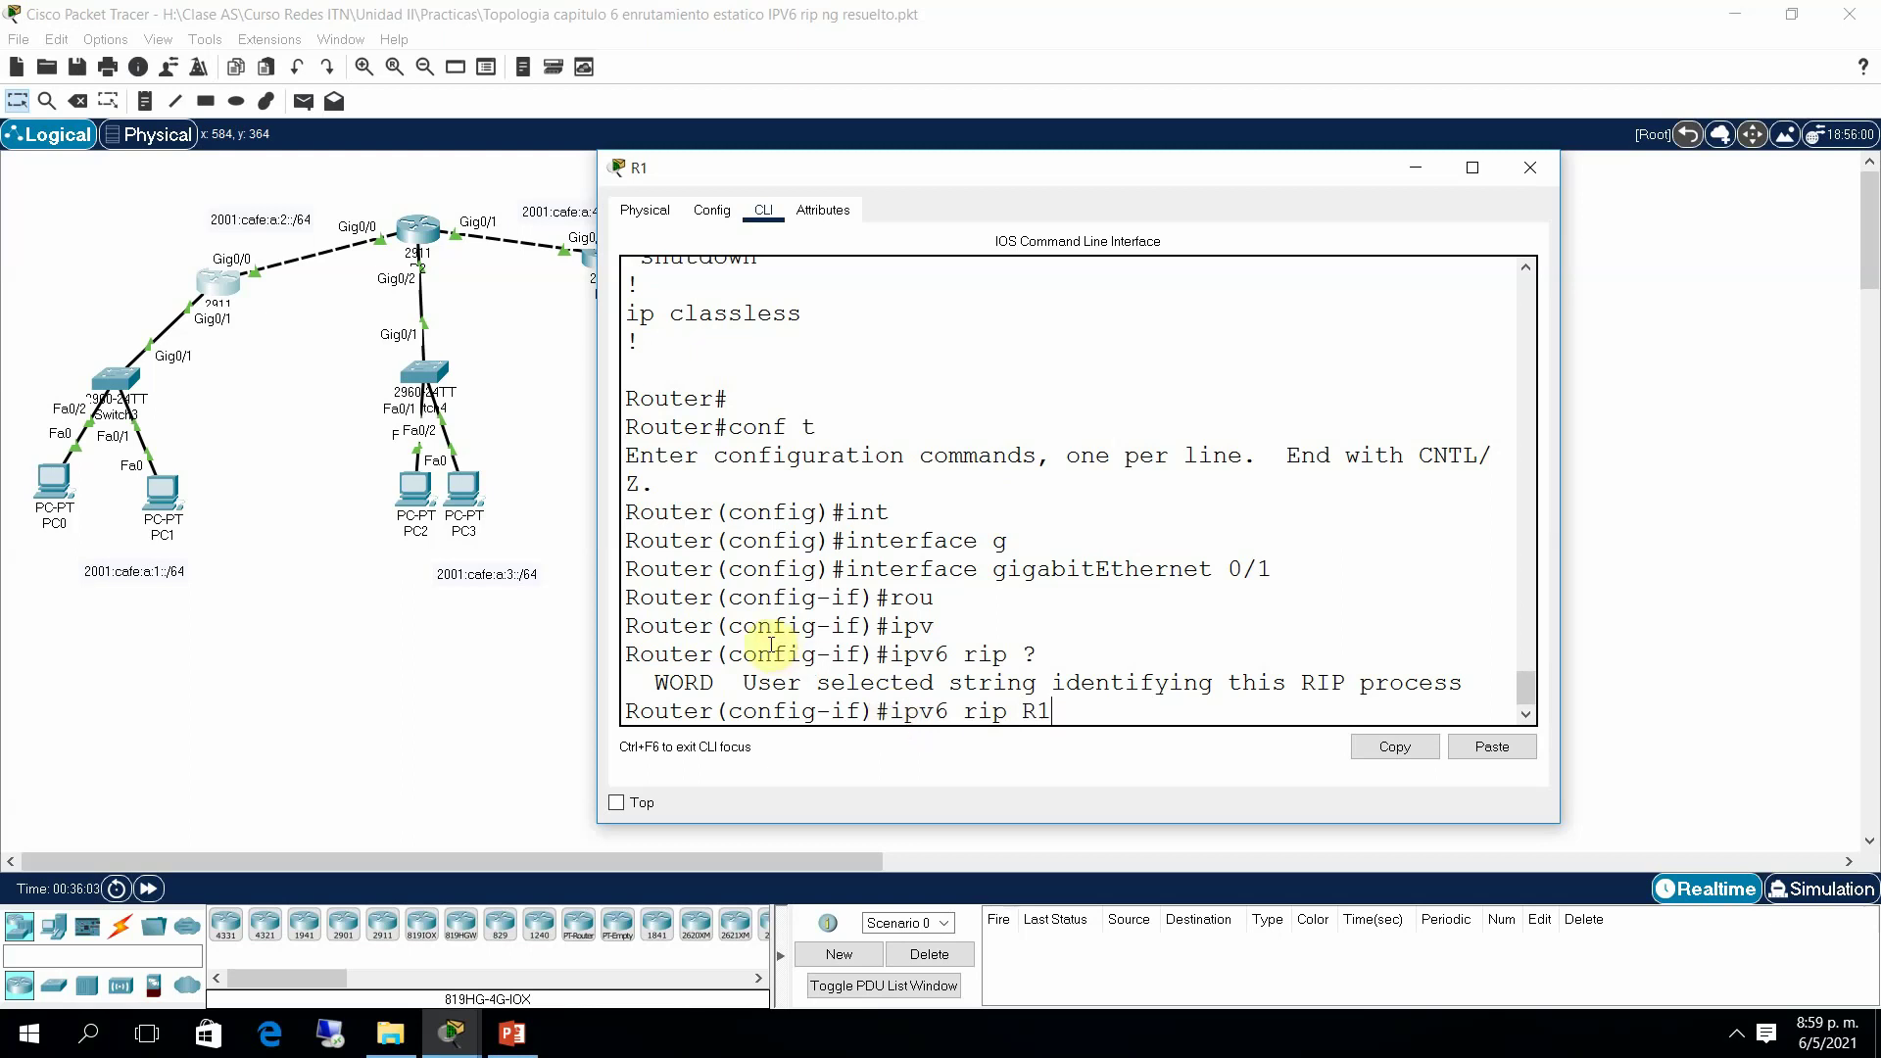
Step: Try to enable the RIPng process R1 on R1's GigabitEthernet 0/1 interface with ipv6 rip R1 enable
text(en)
key(Tab)
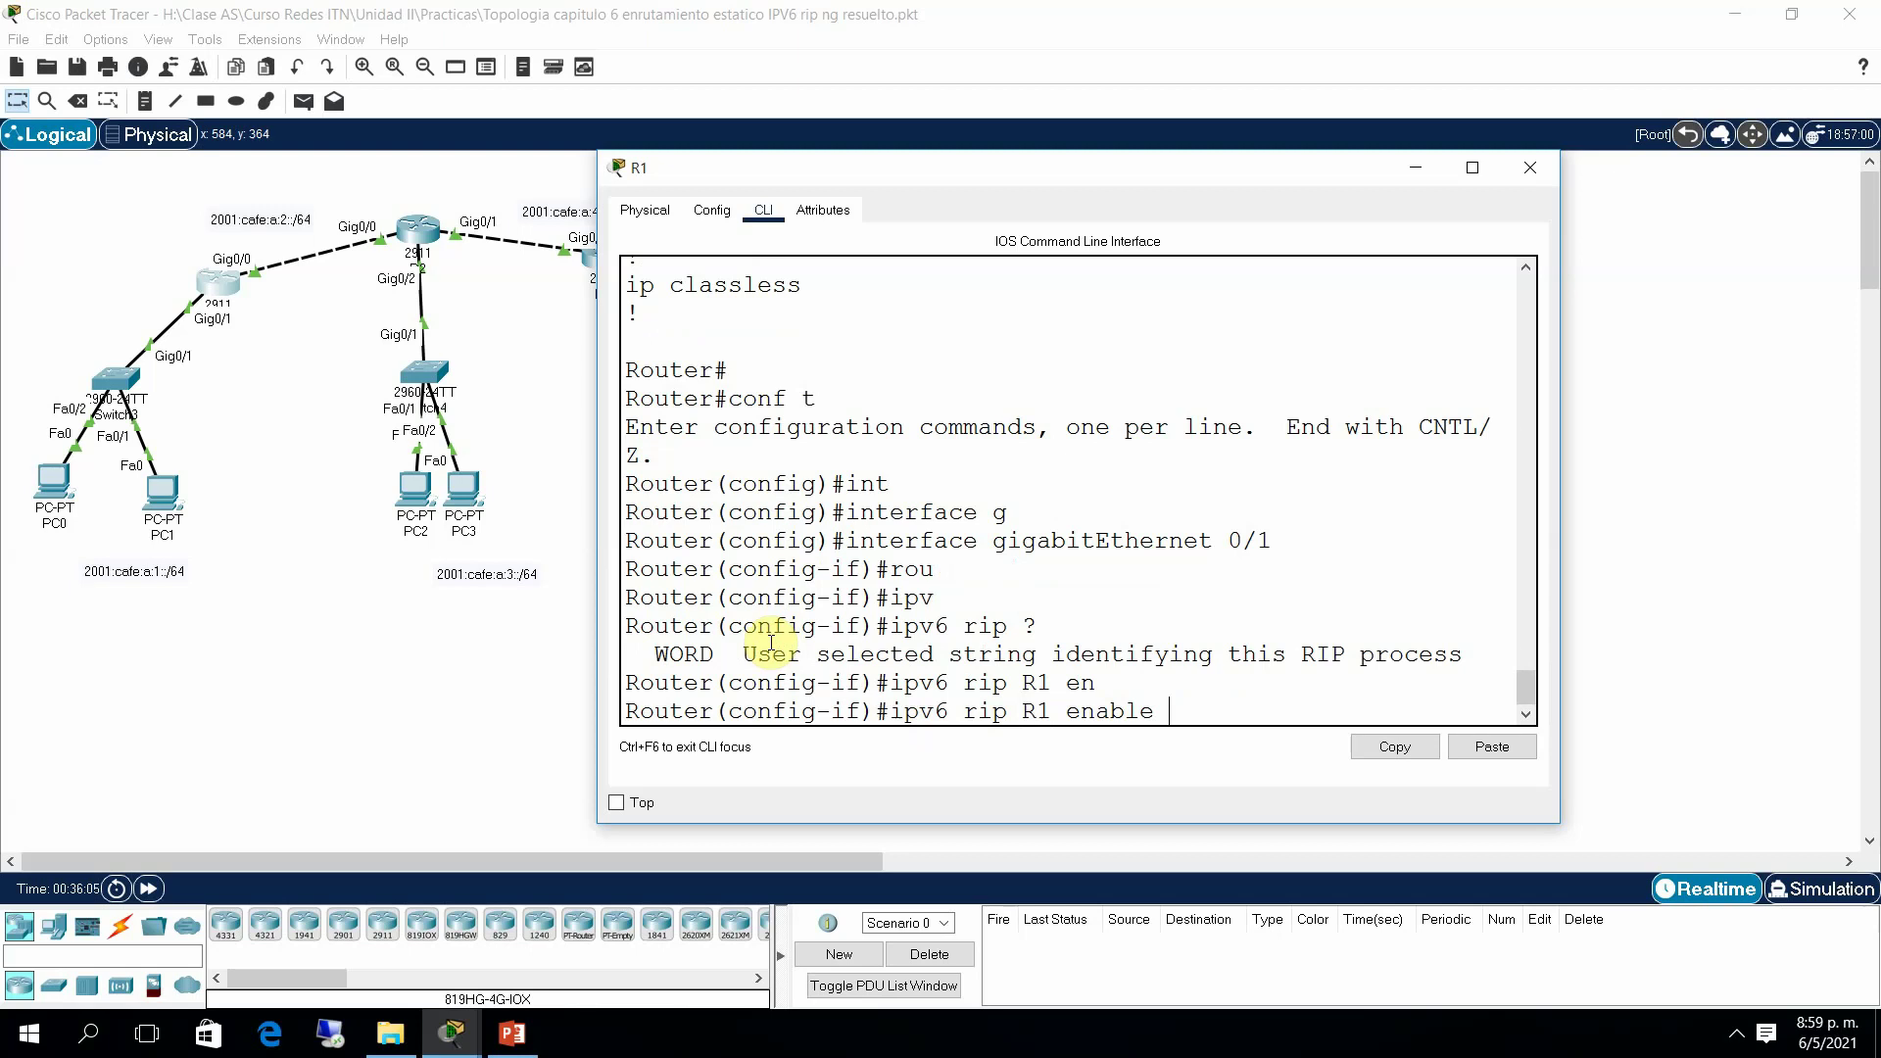
key(Return)
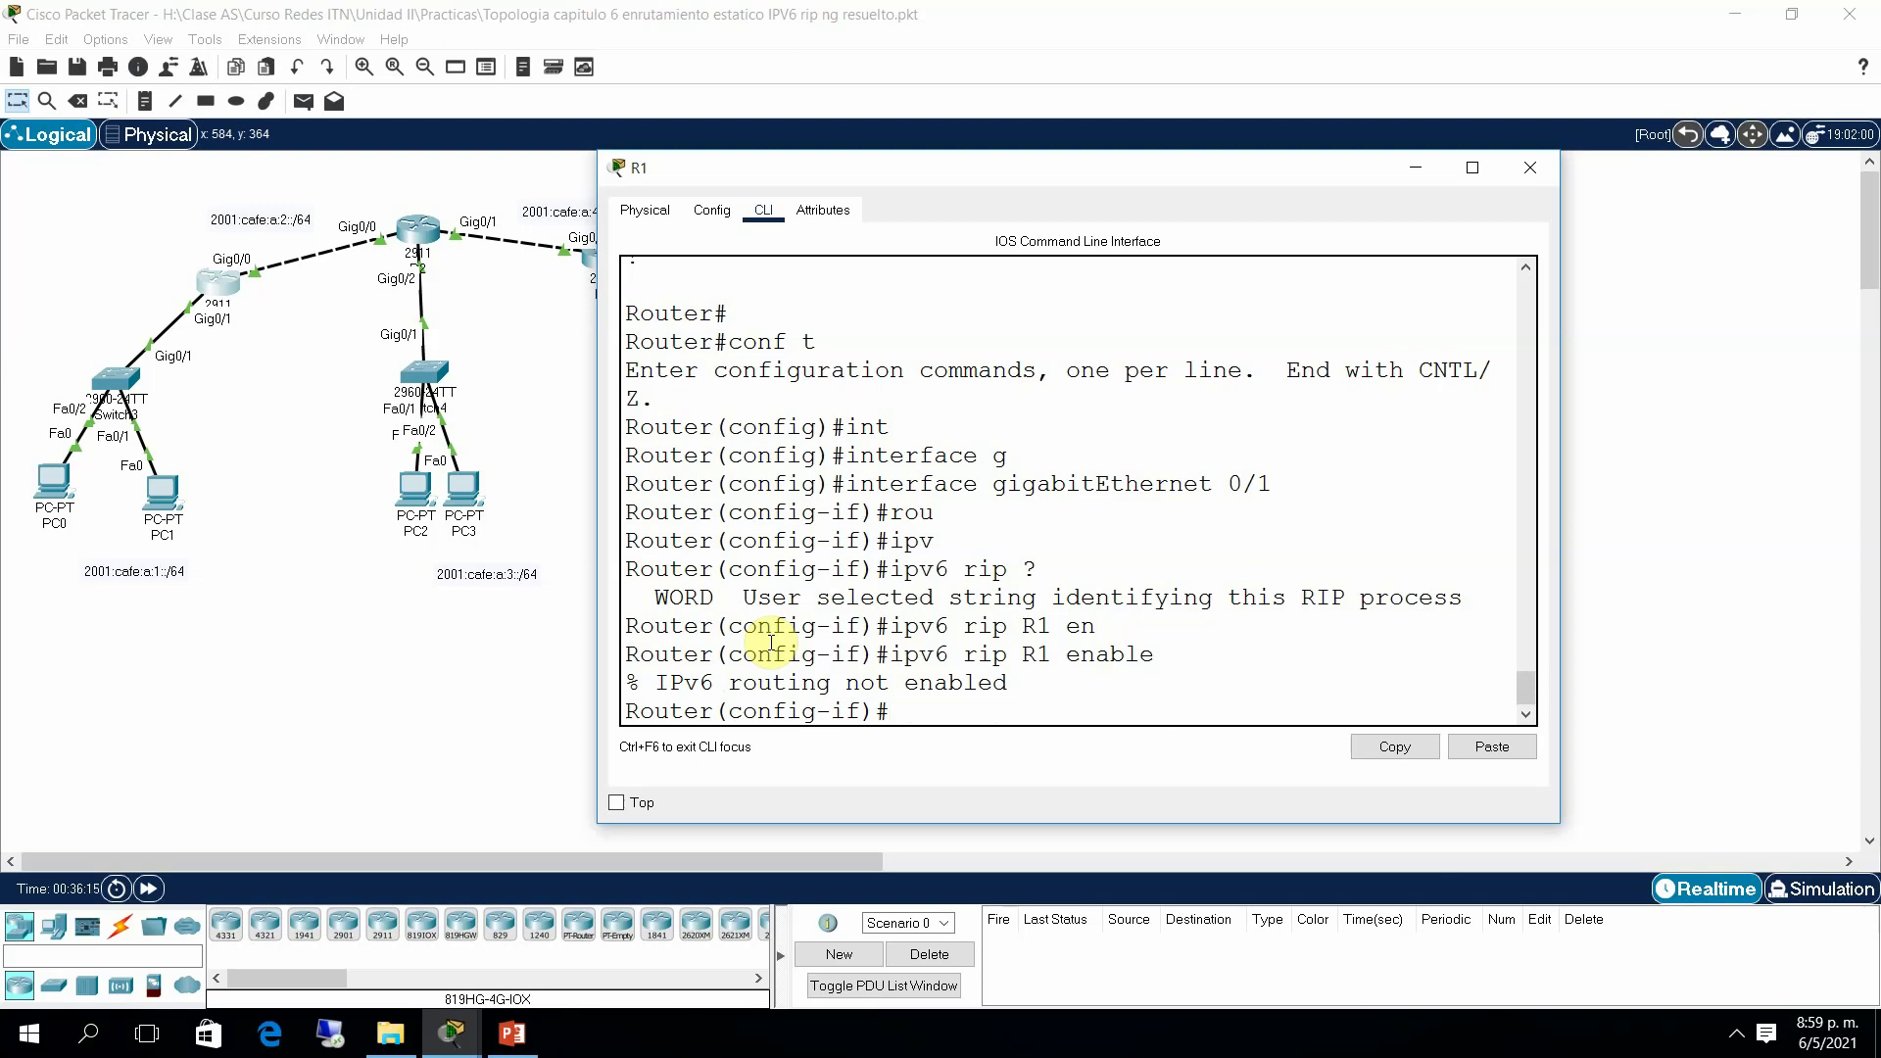
Step: Display R1's running configuration with do sh run and examine the IPv6 settings of its GigabitEthernet interfaces
text(do sh run)
key(Return)
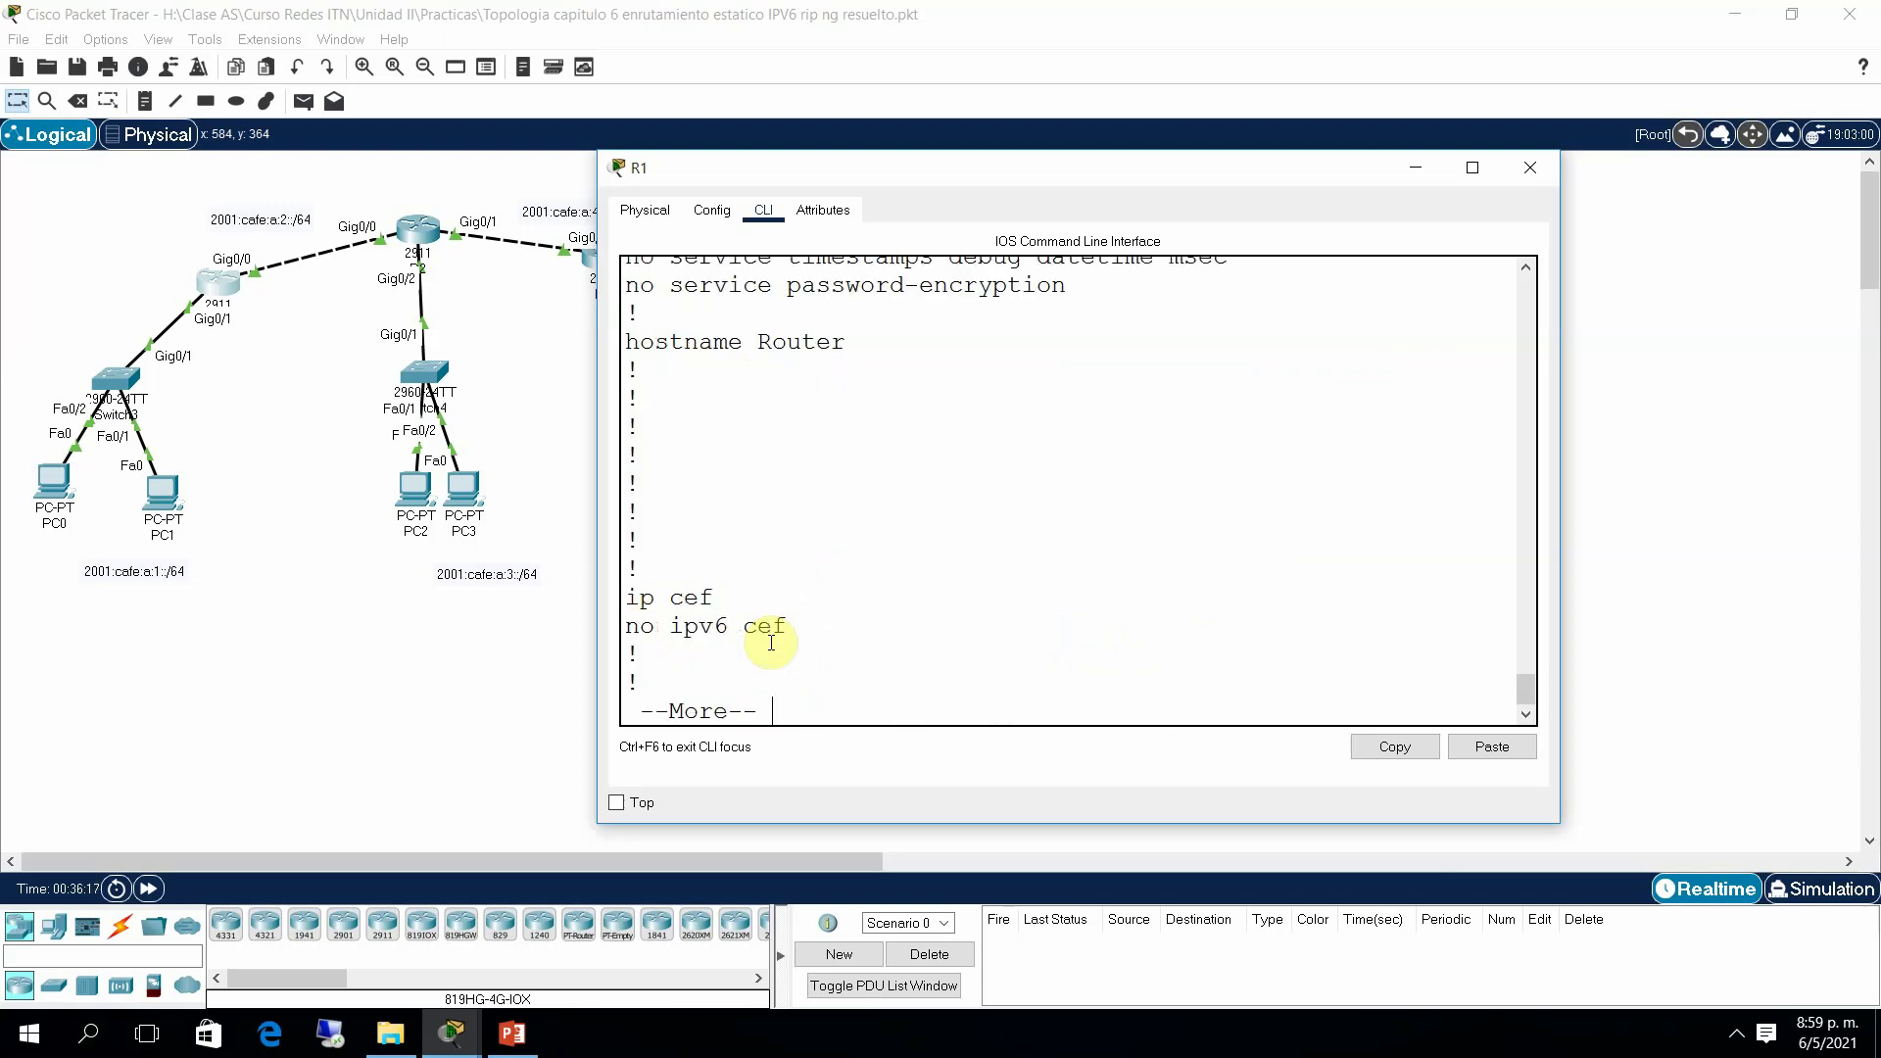
key(space)
key(Return)
key(Return)
key(Return)
key(Return)
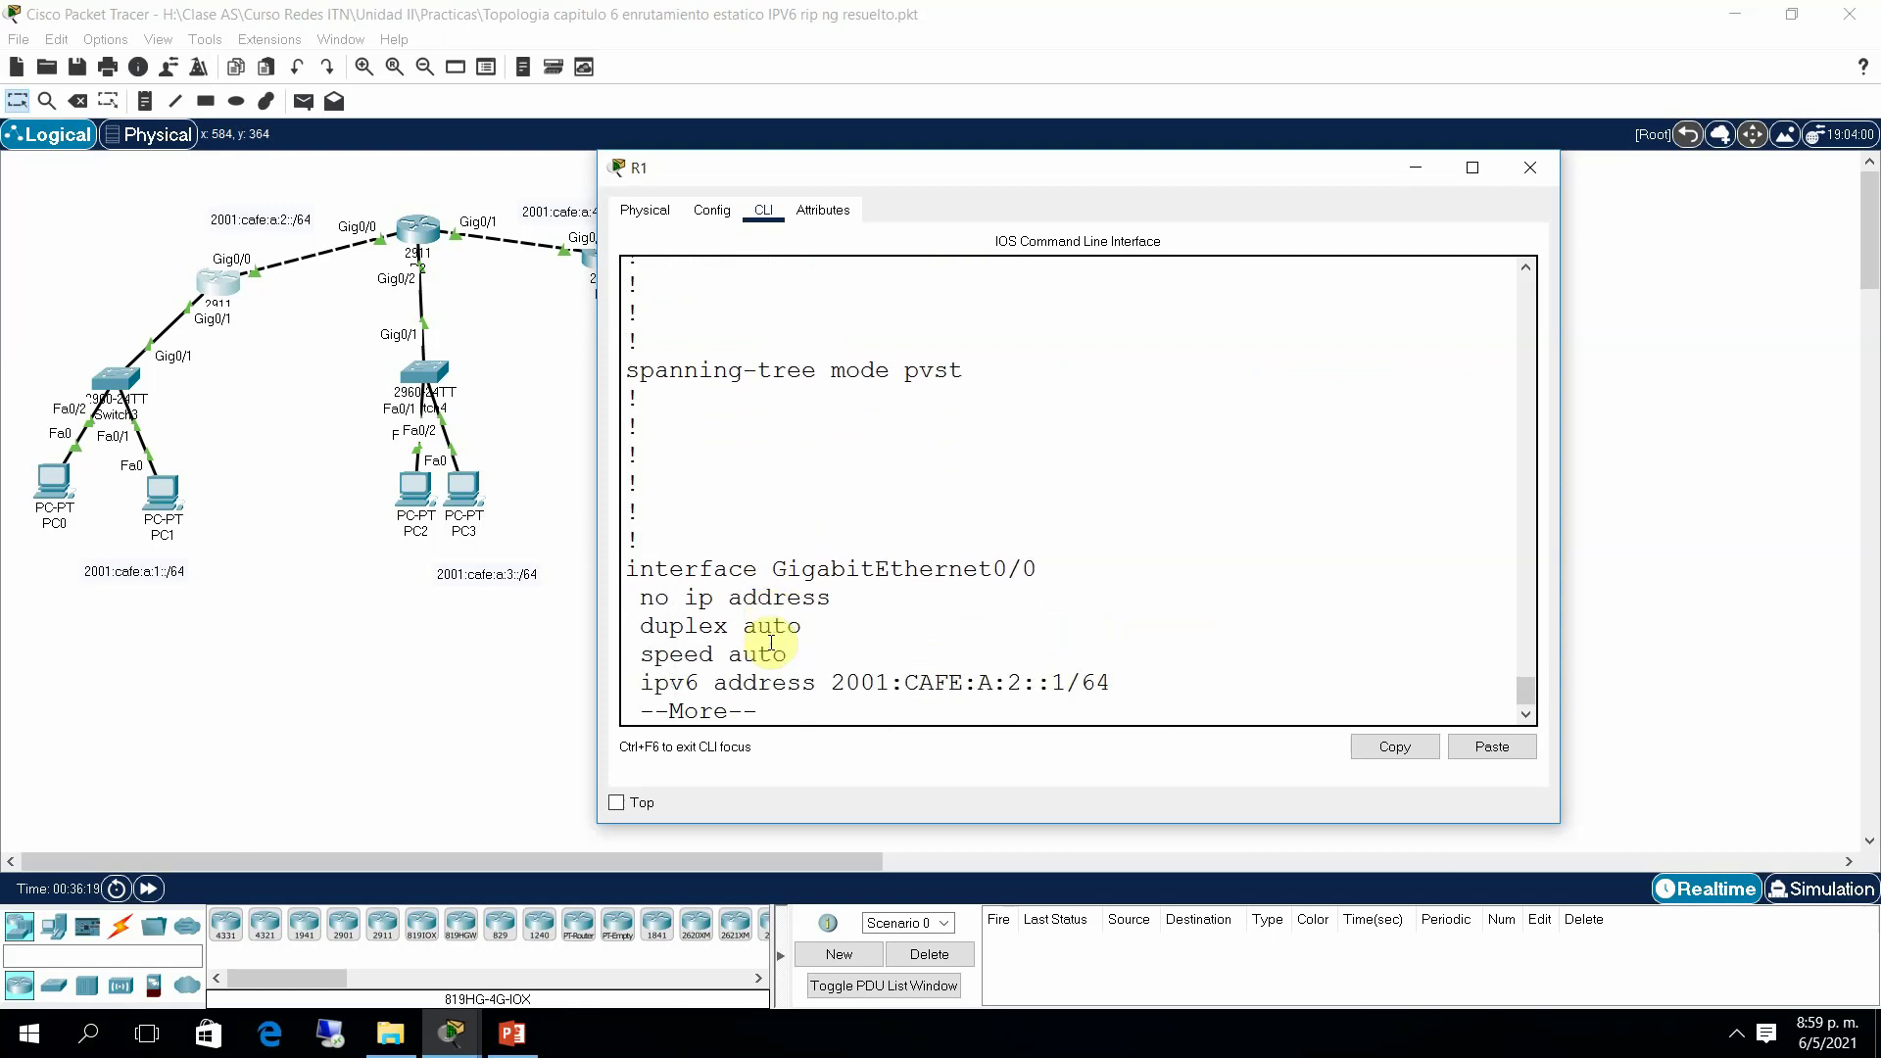
key(Return)
key(Return)
key(Return)
key(Return)
key(Return)
key(Return)
key(Return)
key(Return)
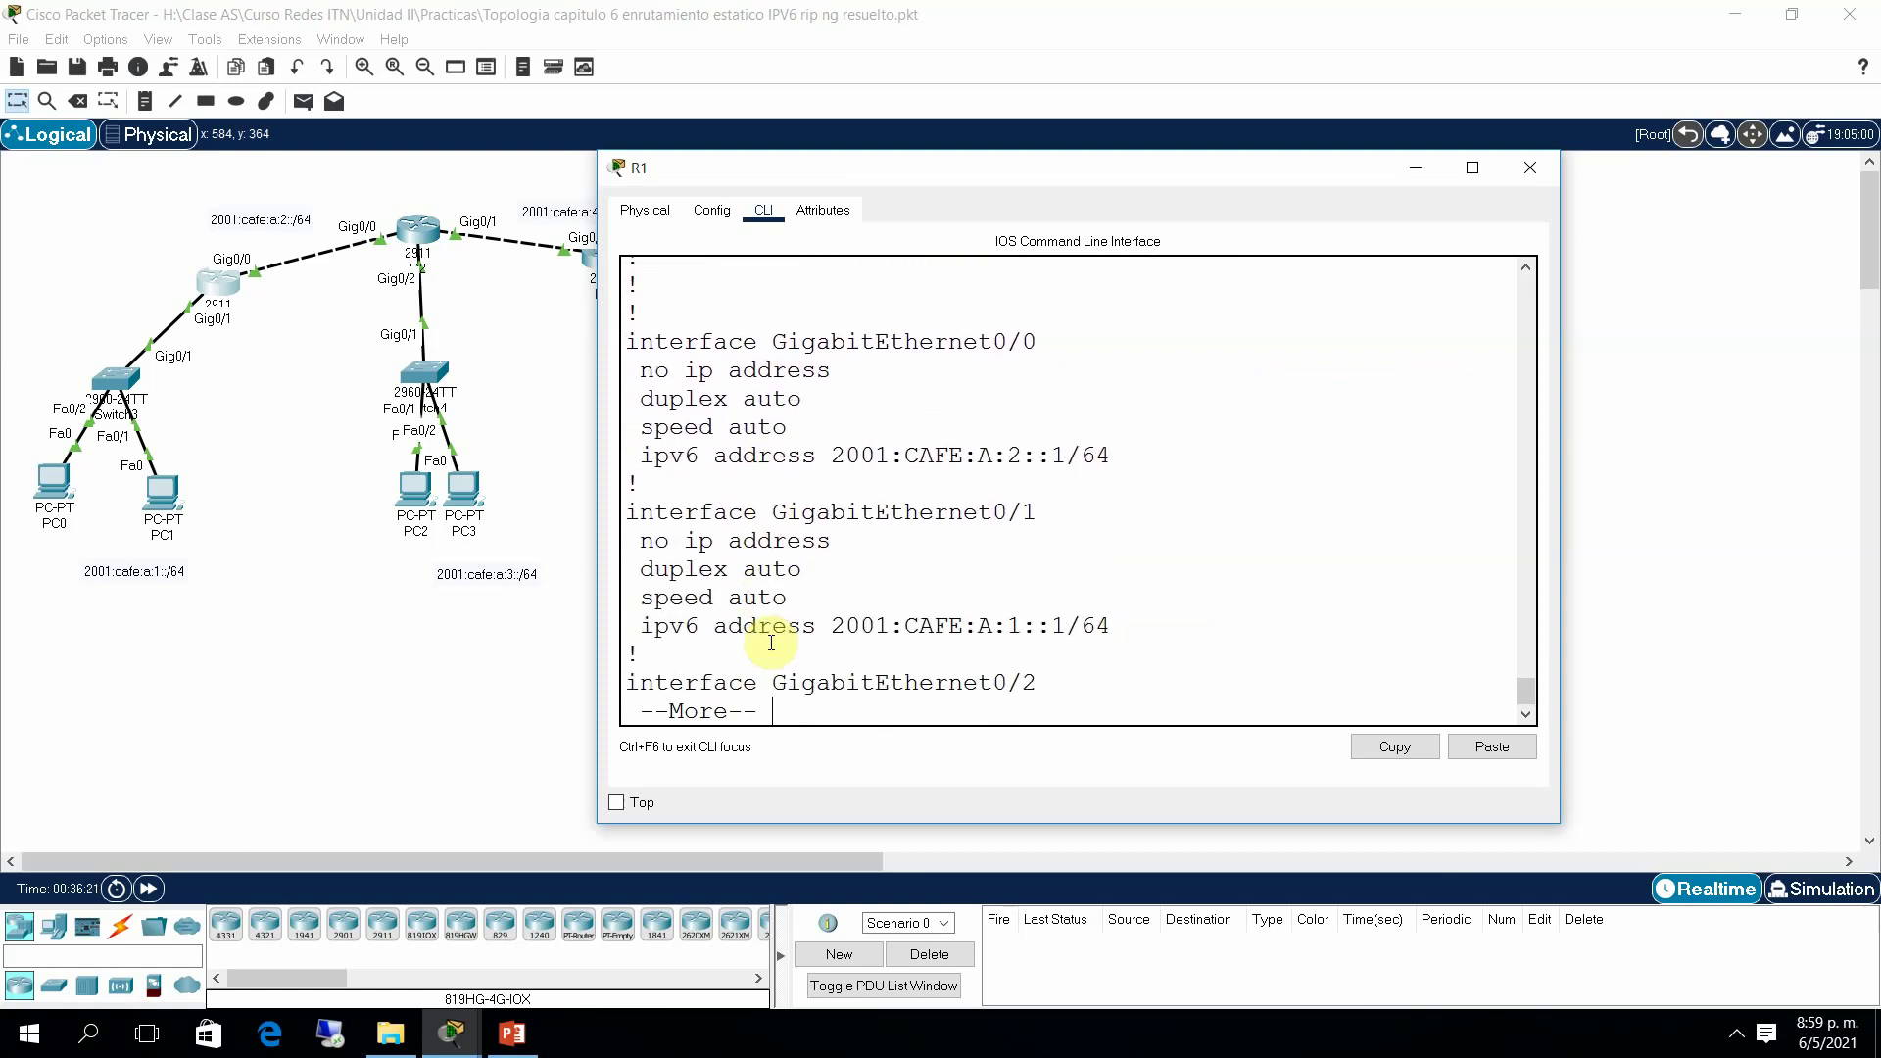
key(Return)
key(Return)
key(Return)
key(Return)
key(Return)
text(q)
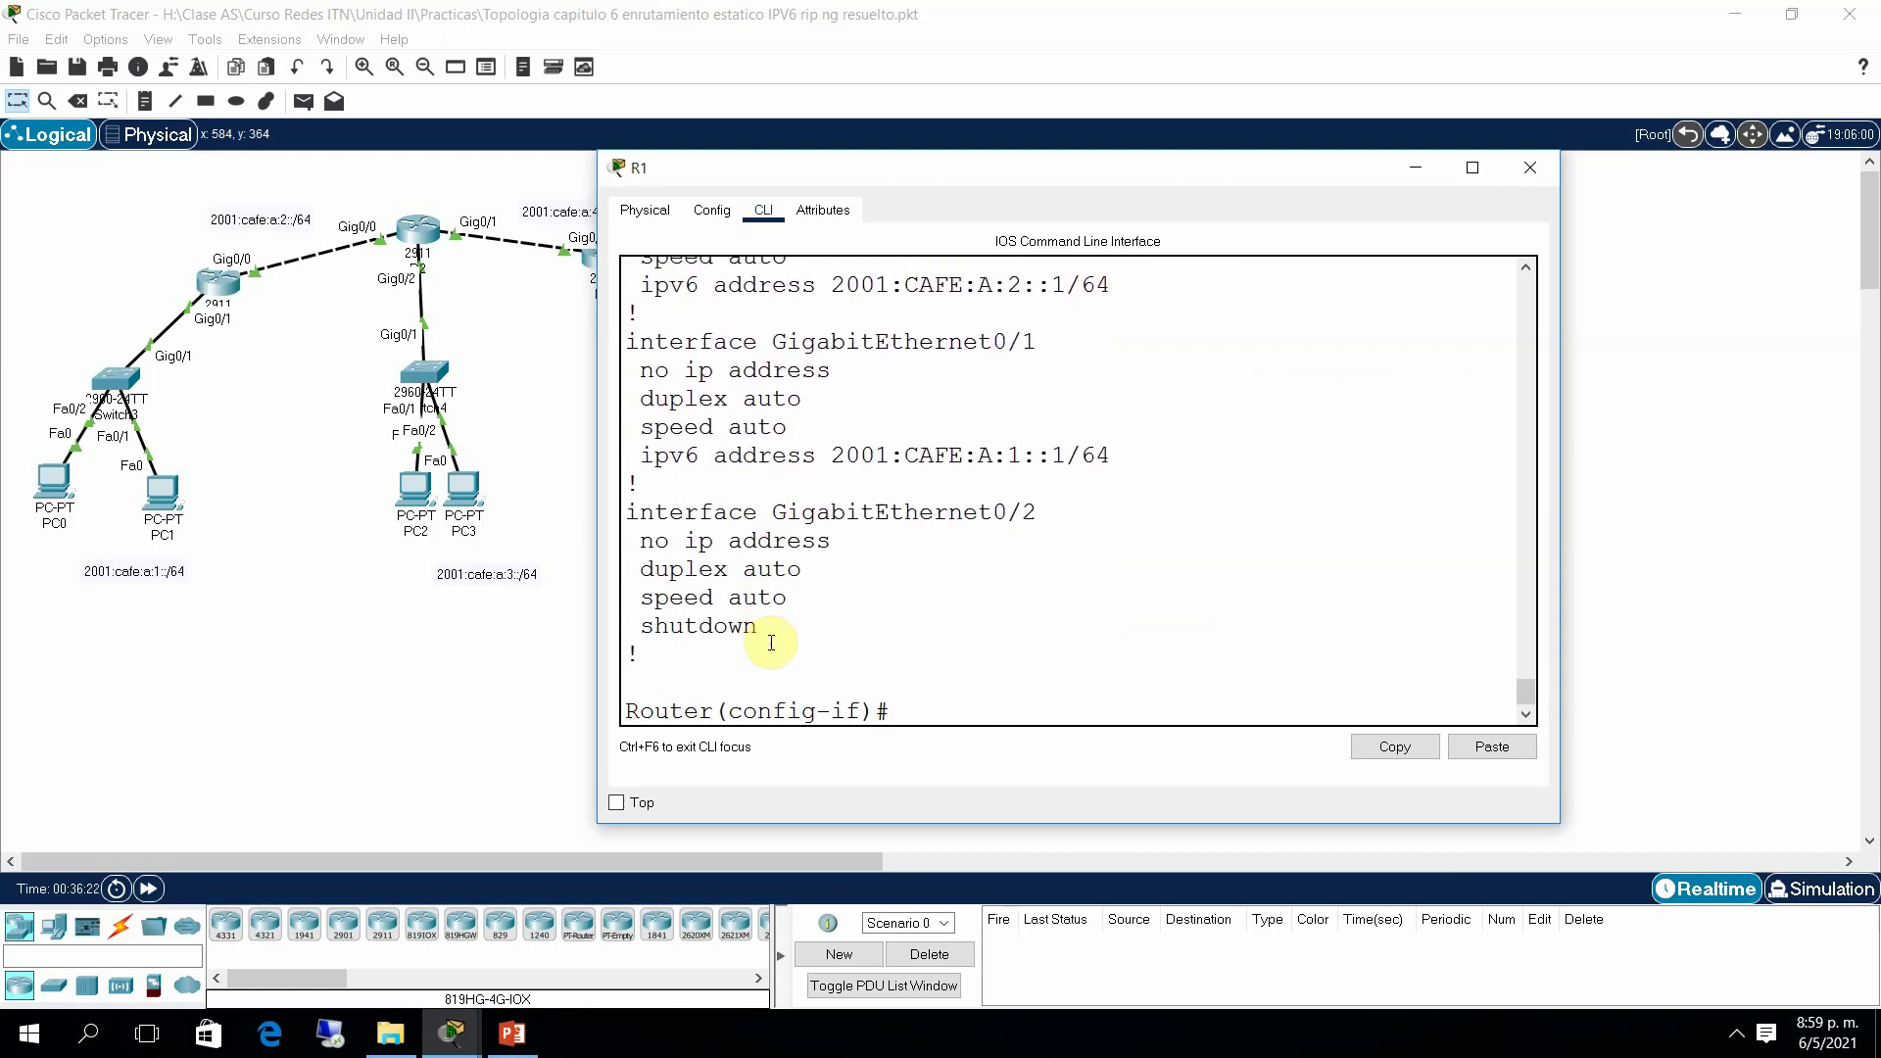
Step: Return R1 to global configuration mode and enable IPv6 routing with ipv6 unicast-routing
text(exit)
key(Return)
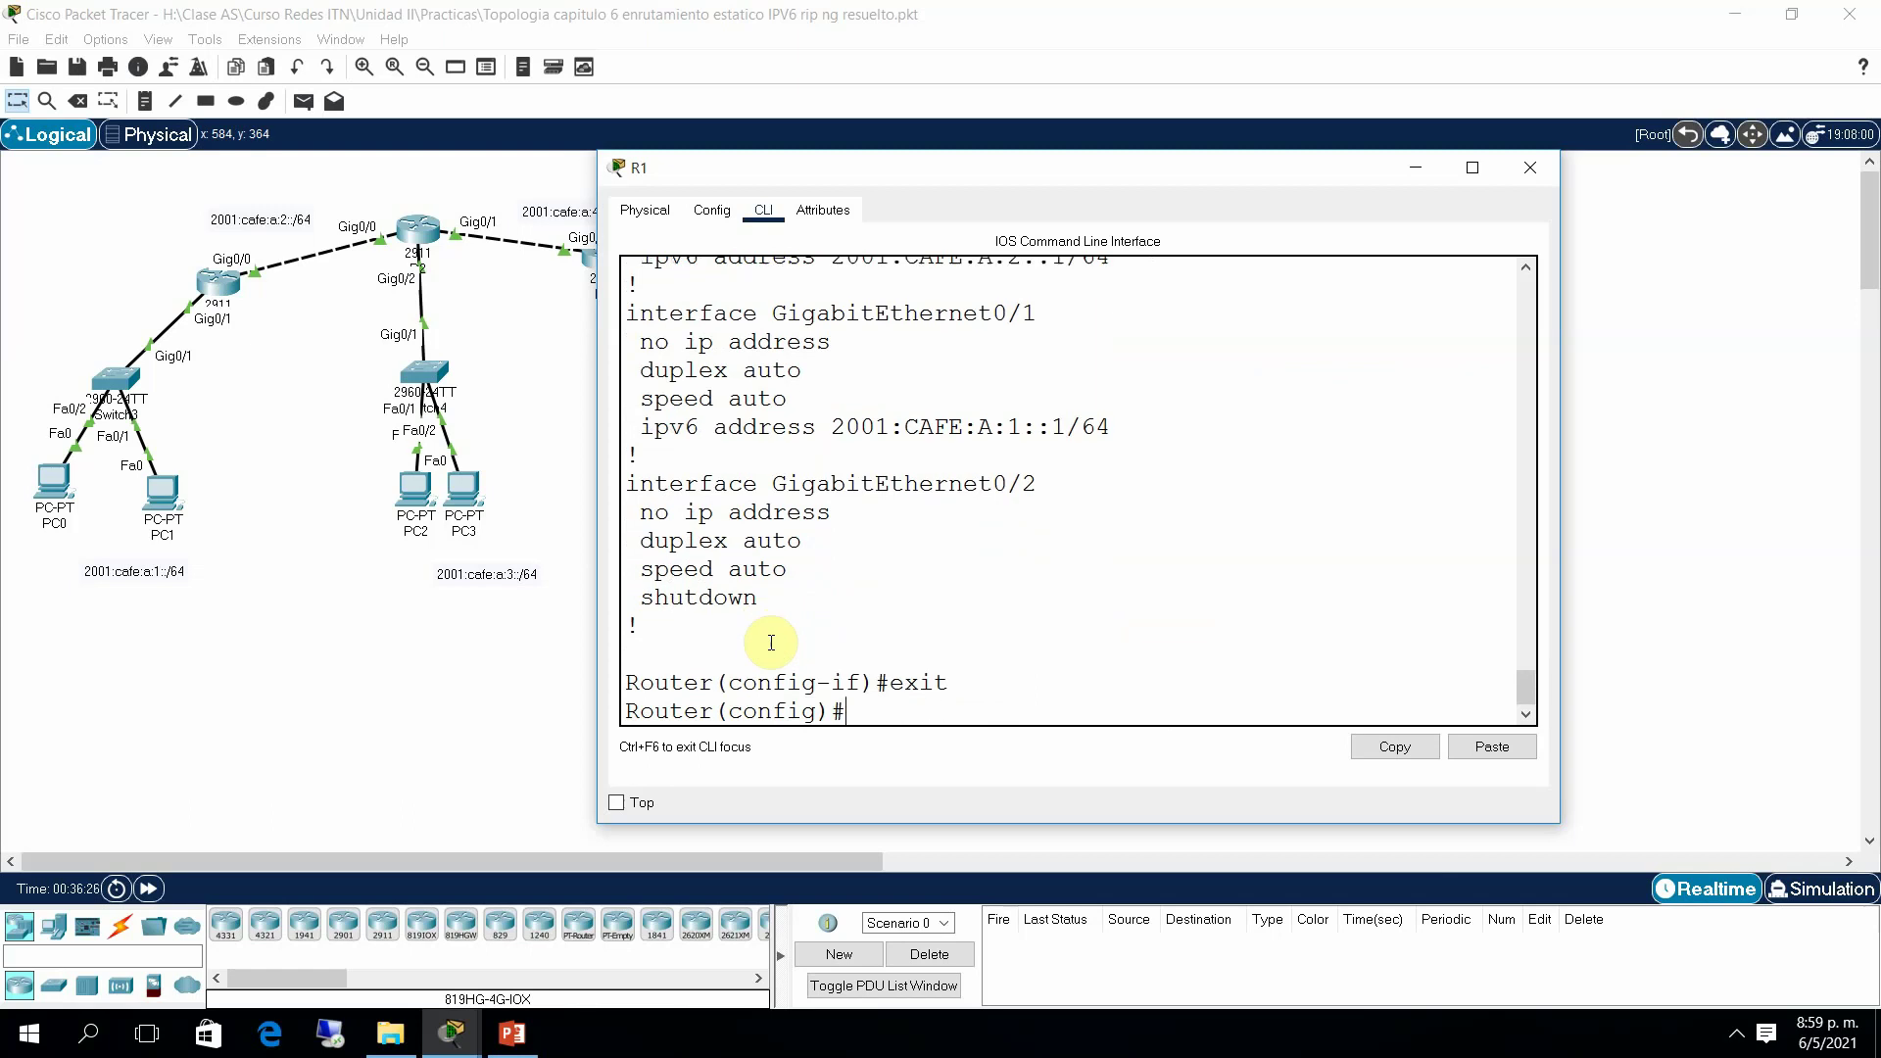
text(ipv)
key(Tab)
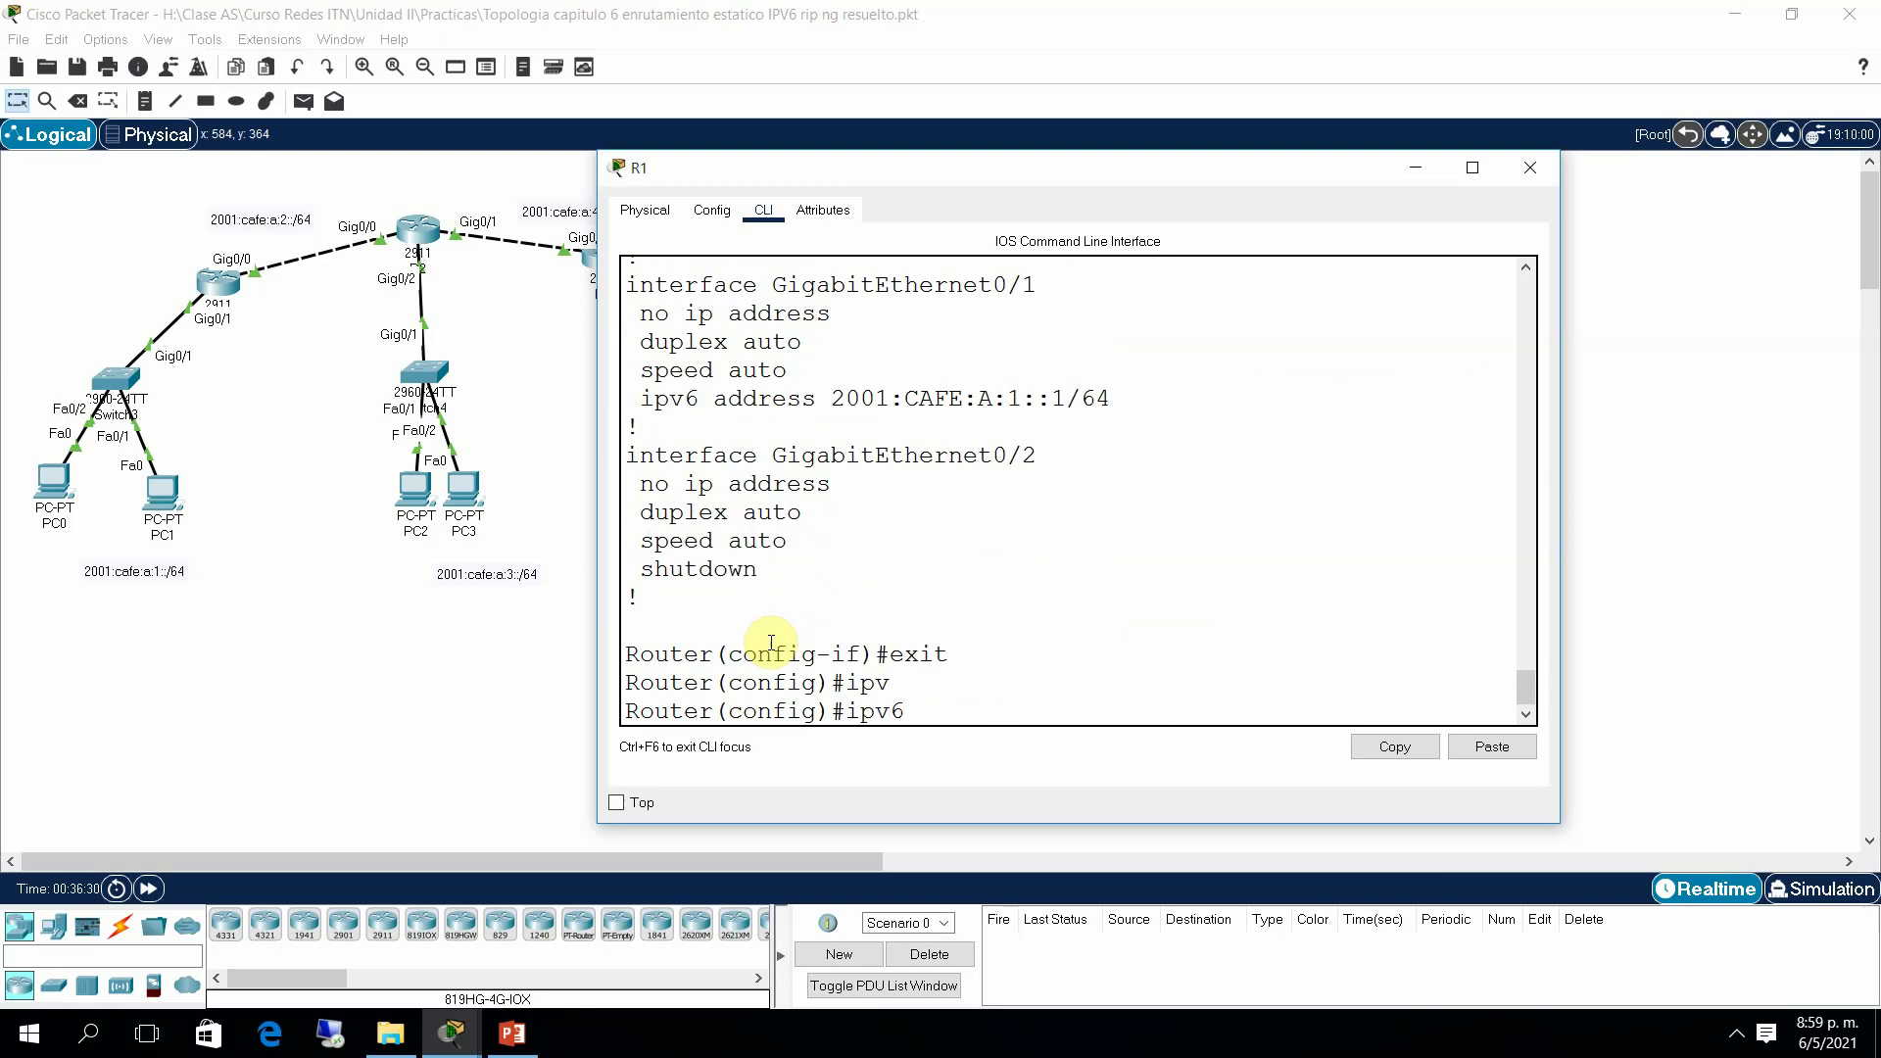
text(un)
key(Tab)
key(Return)
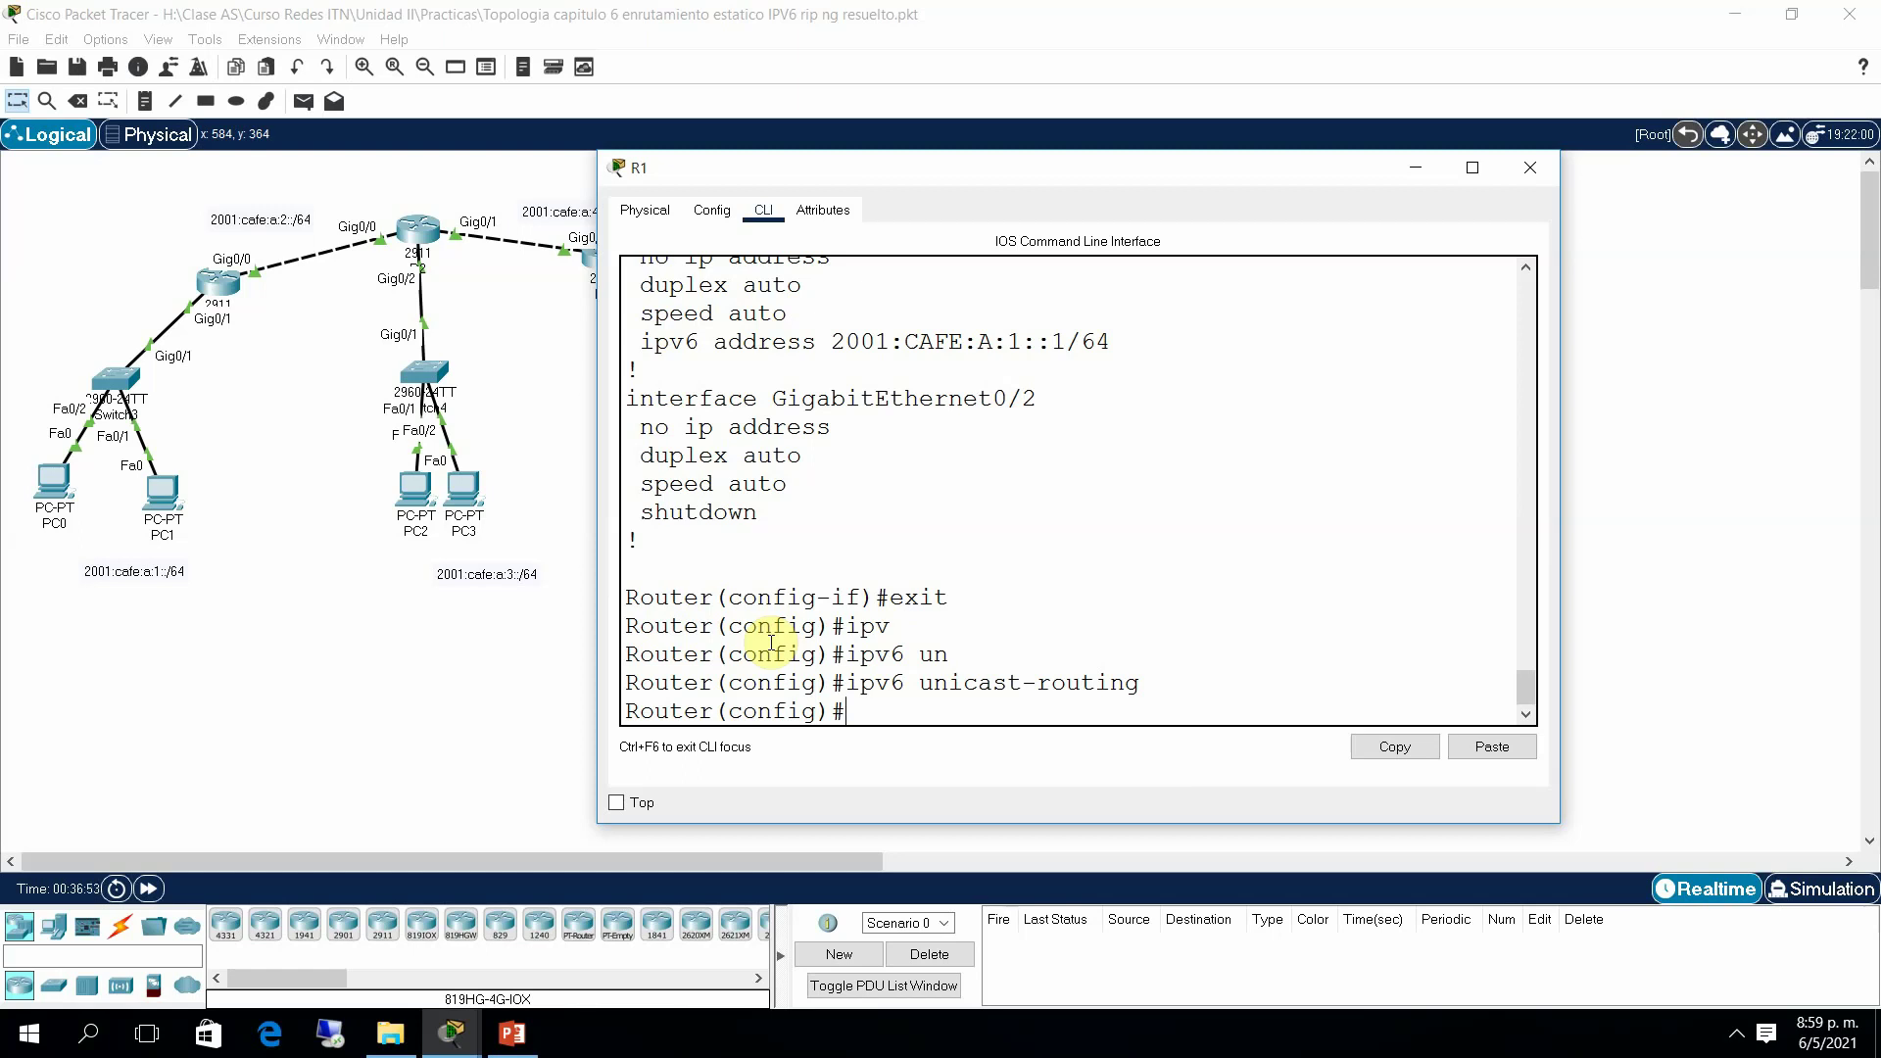
Step: Enable the RIPng process R1 on R1's GigabitEthernet 0/1 interface with ipv6 rip R1 enable
text(int g0/1)
key(Return)
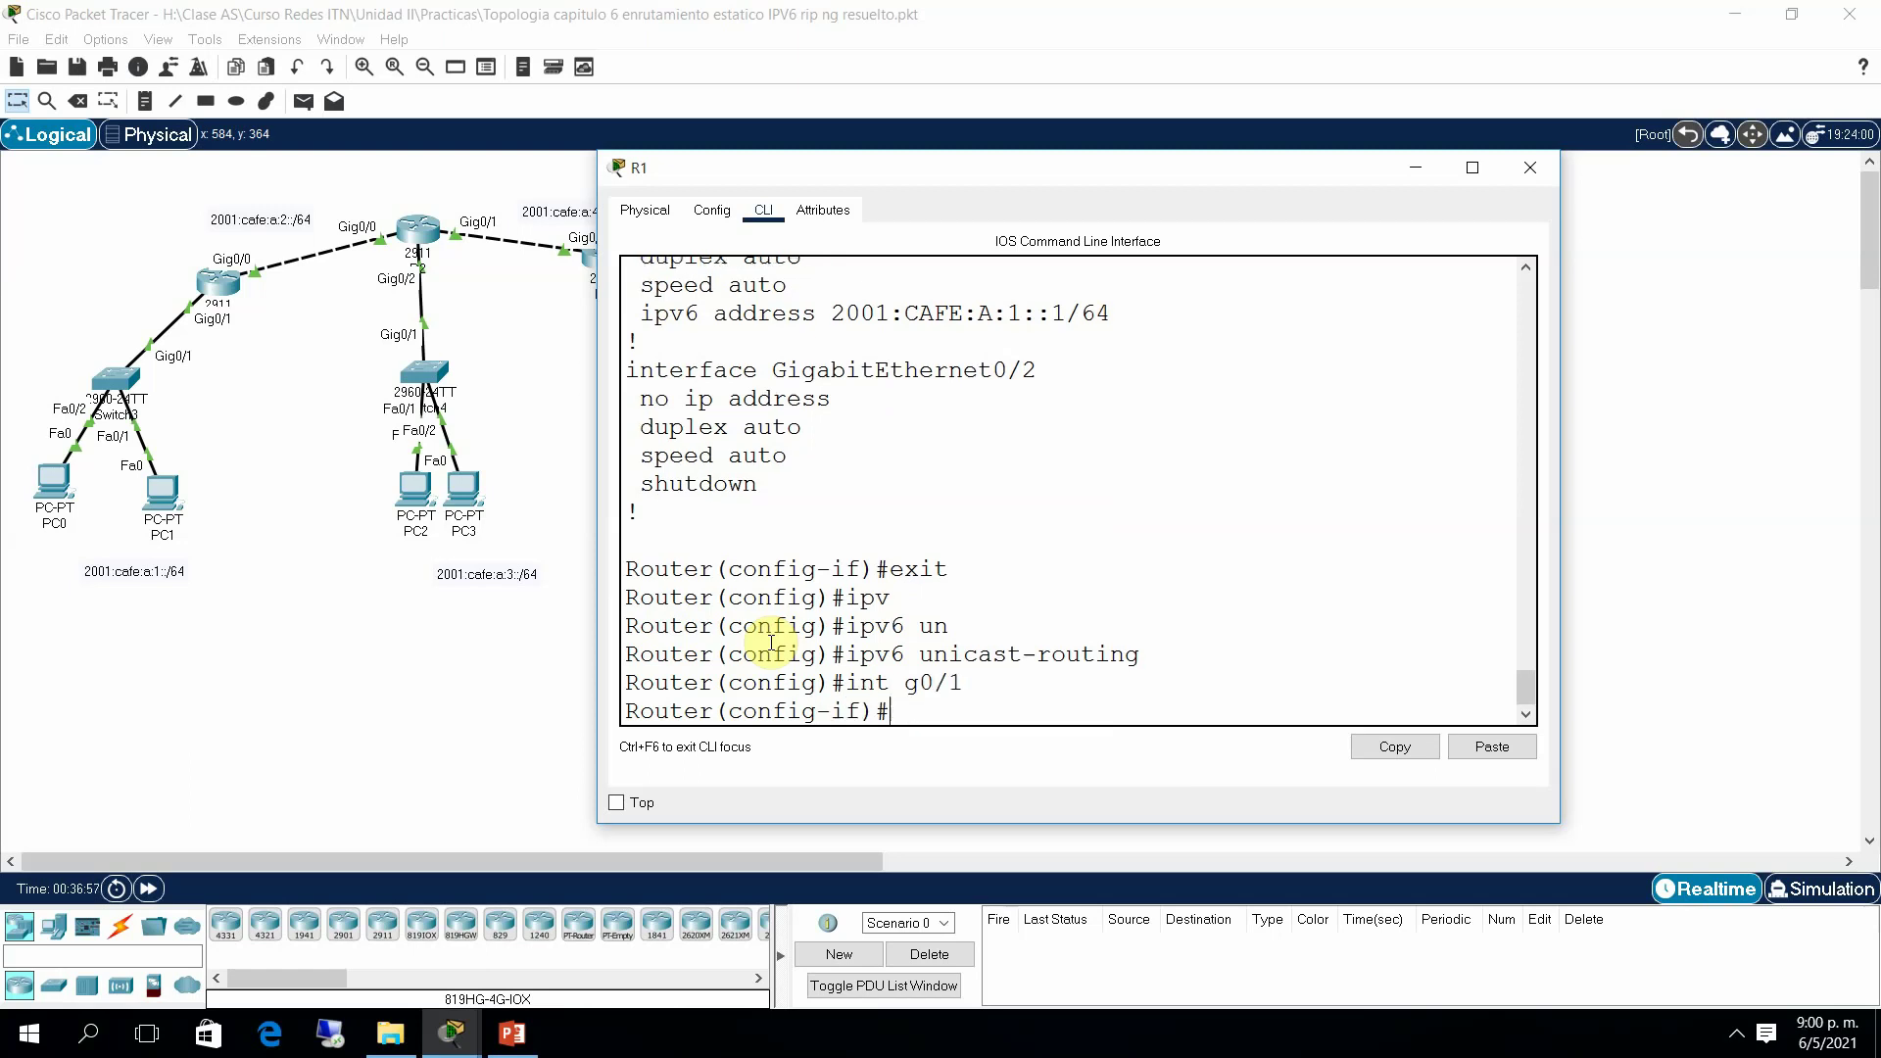
key(Up)
key(Up)
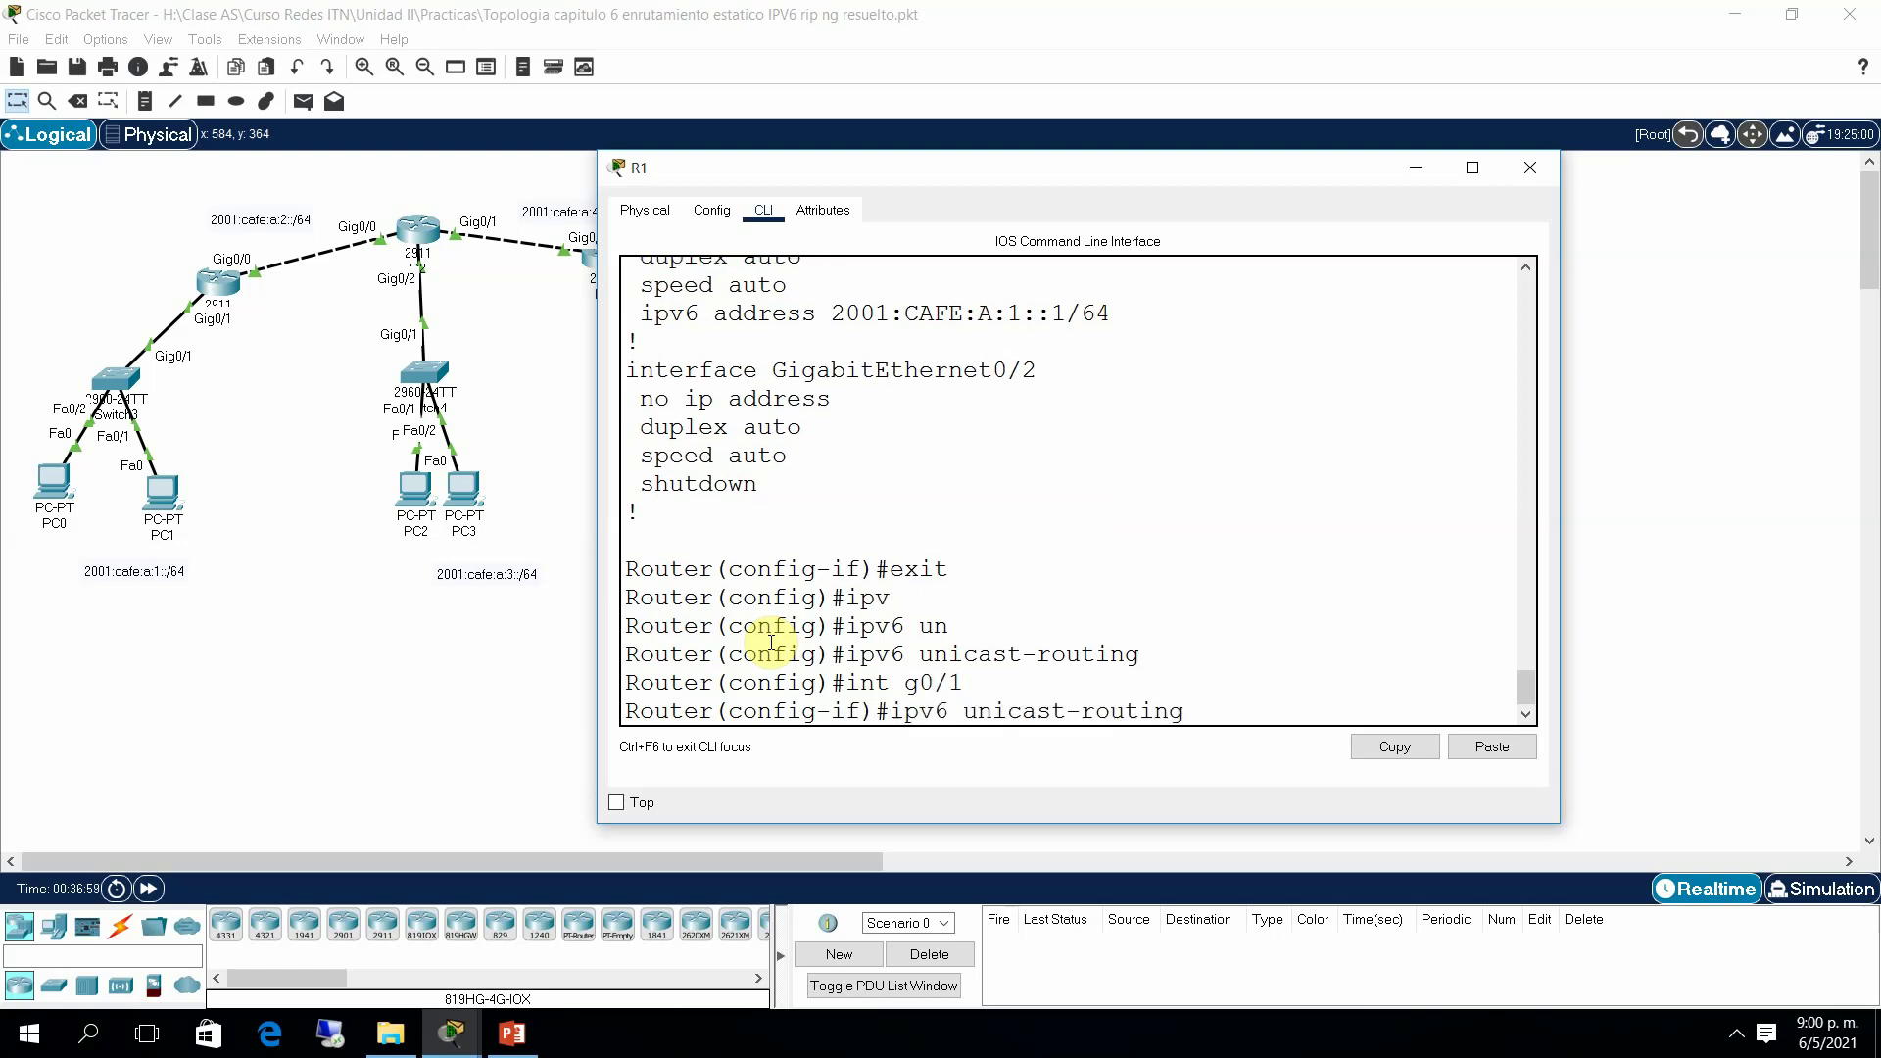
key(Up)
key(Up)
key(Up)
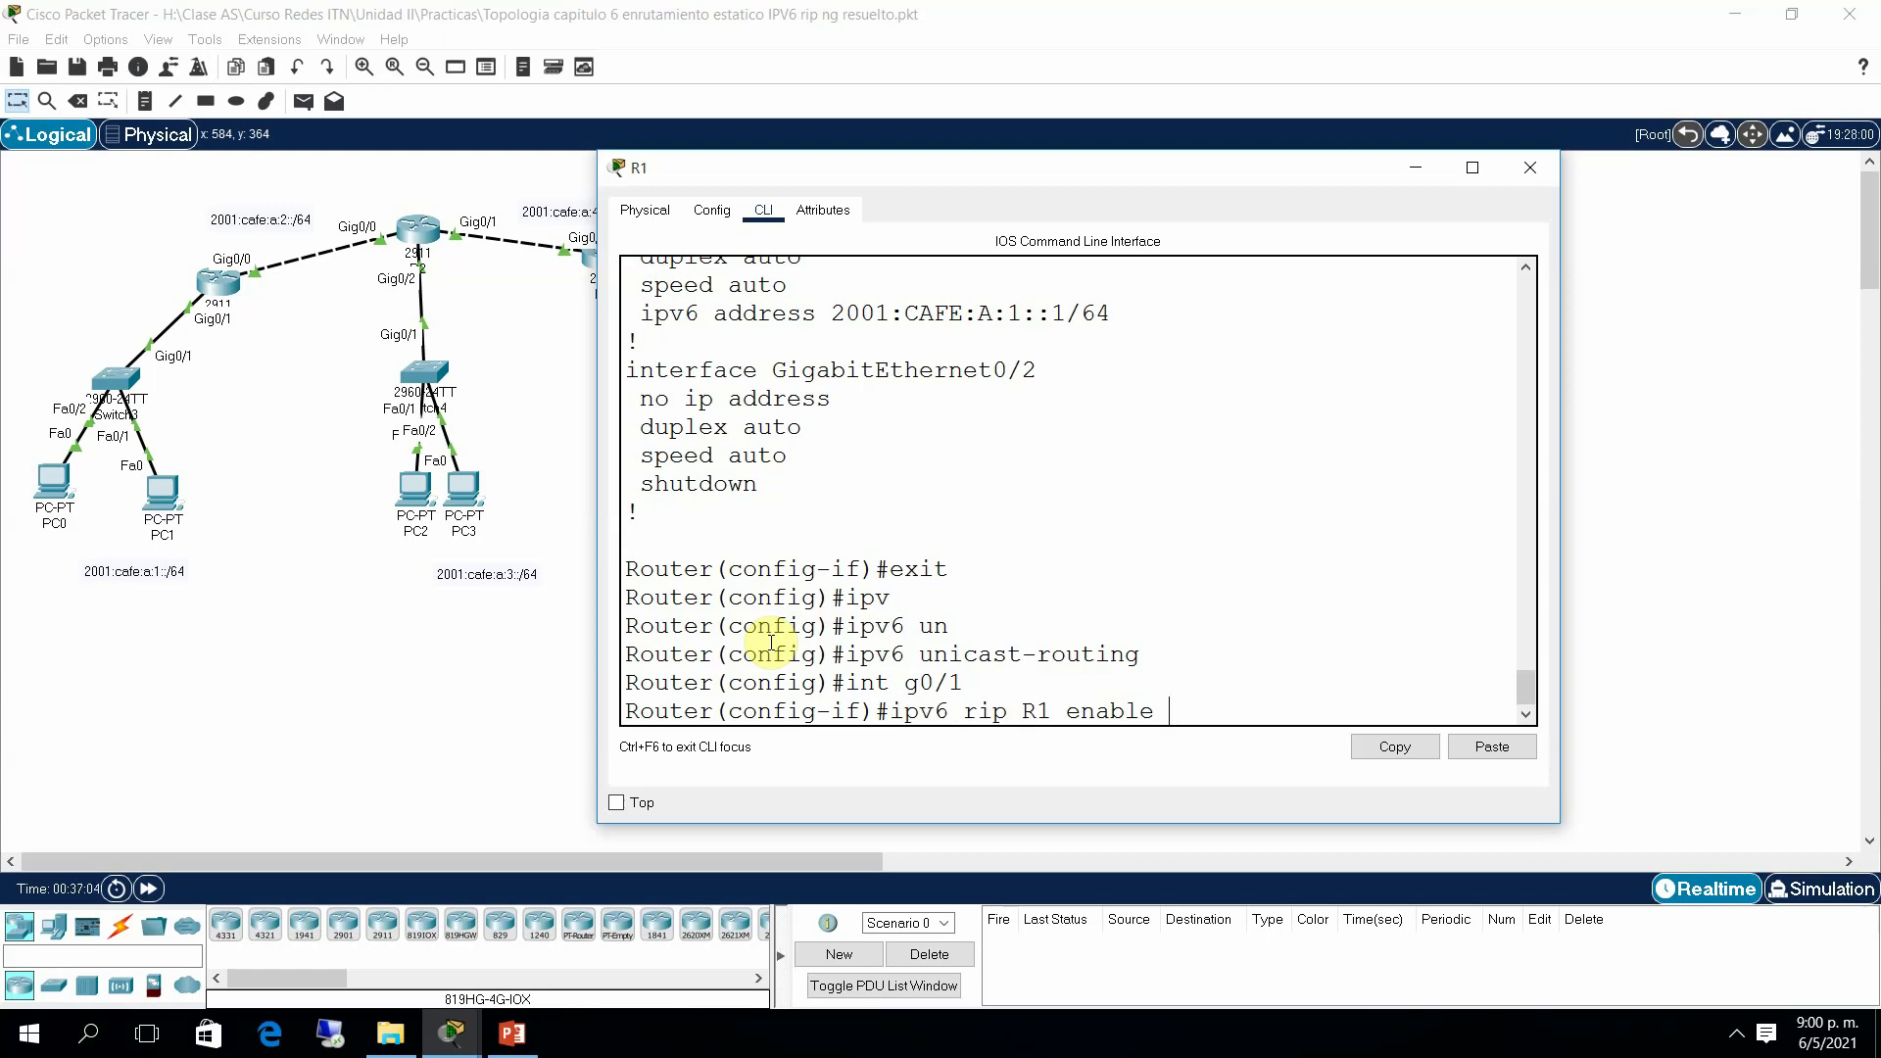
key(Return)
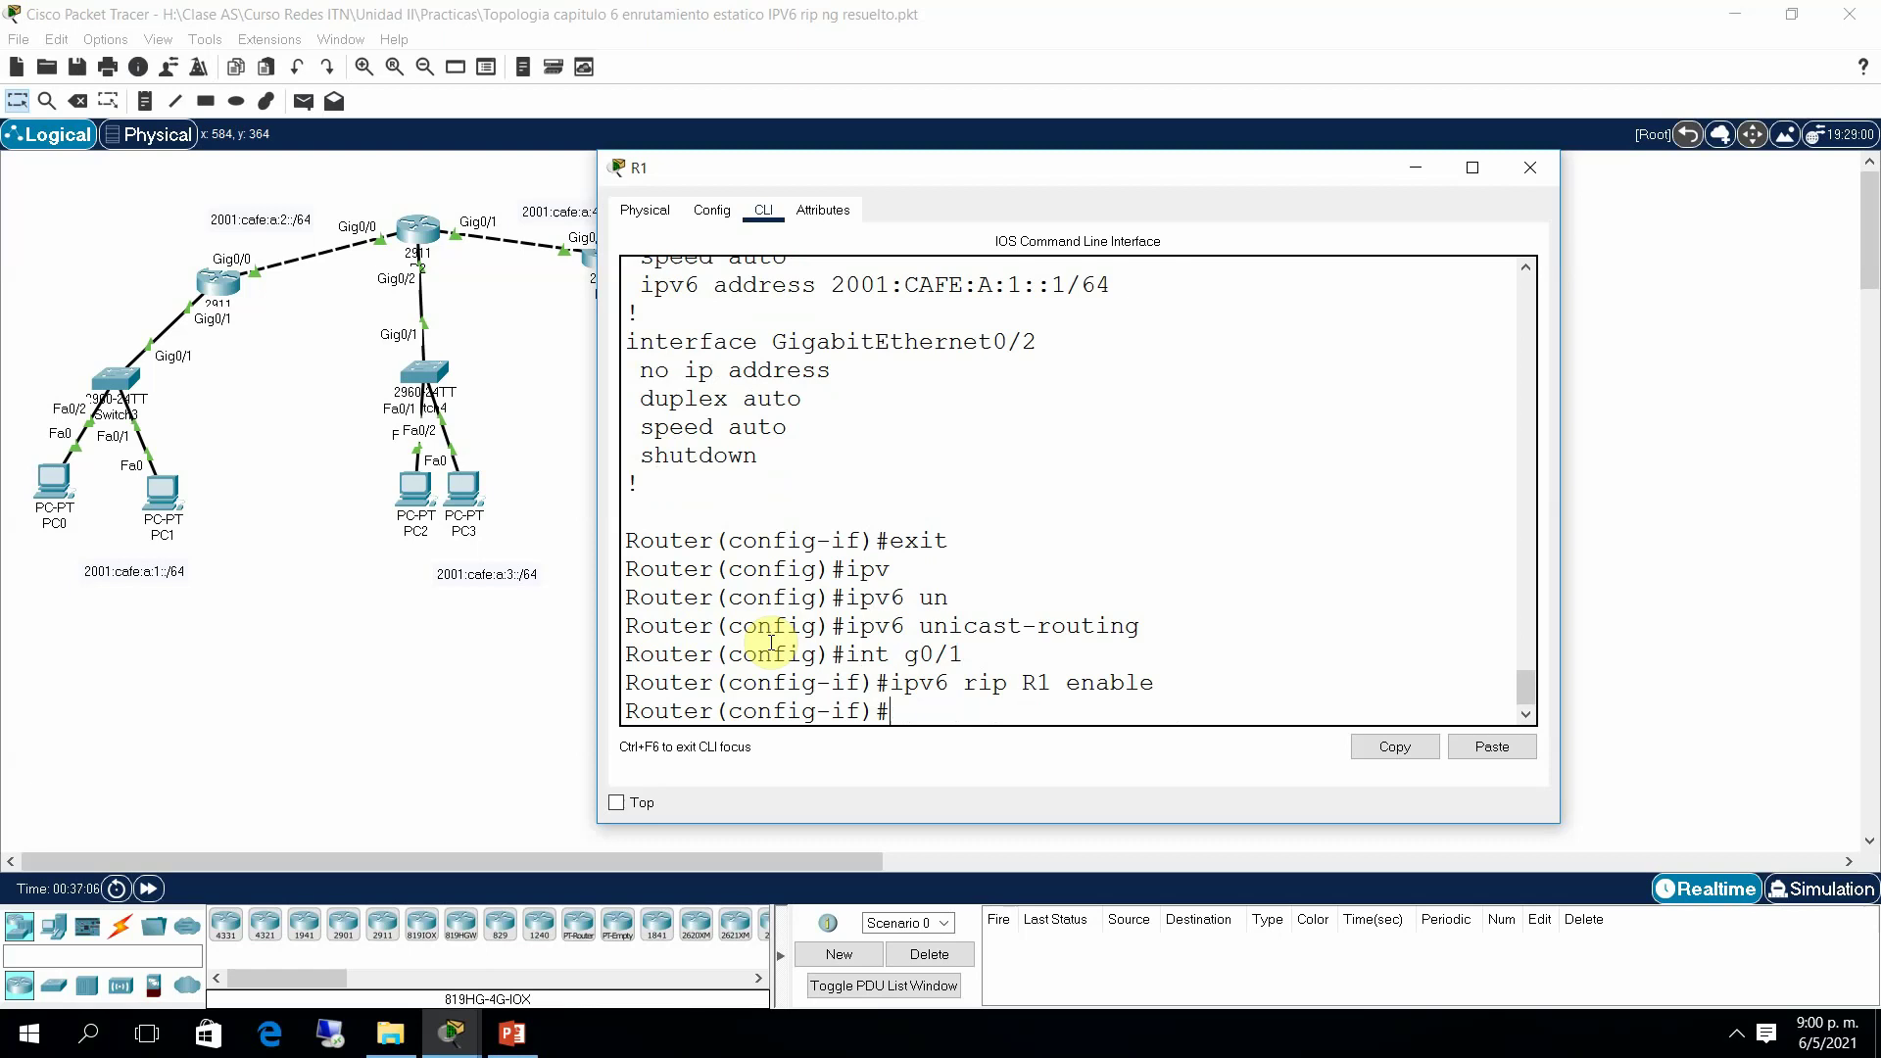
Step: Enable the RIPng process R1 on R1's GigabitEthernet 0/0 interface and return to privileged EXEC mode with end
text(int g0/0)
key(Return)
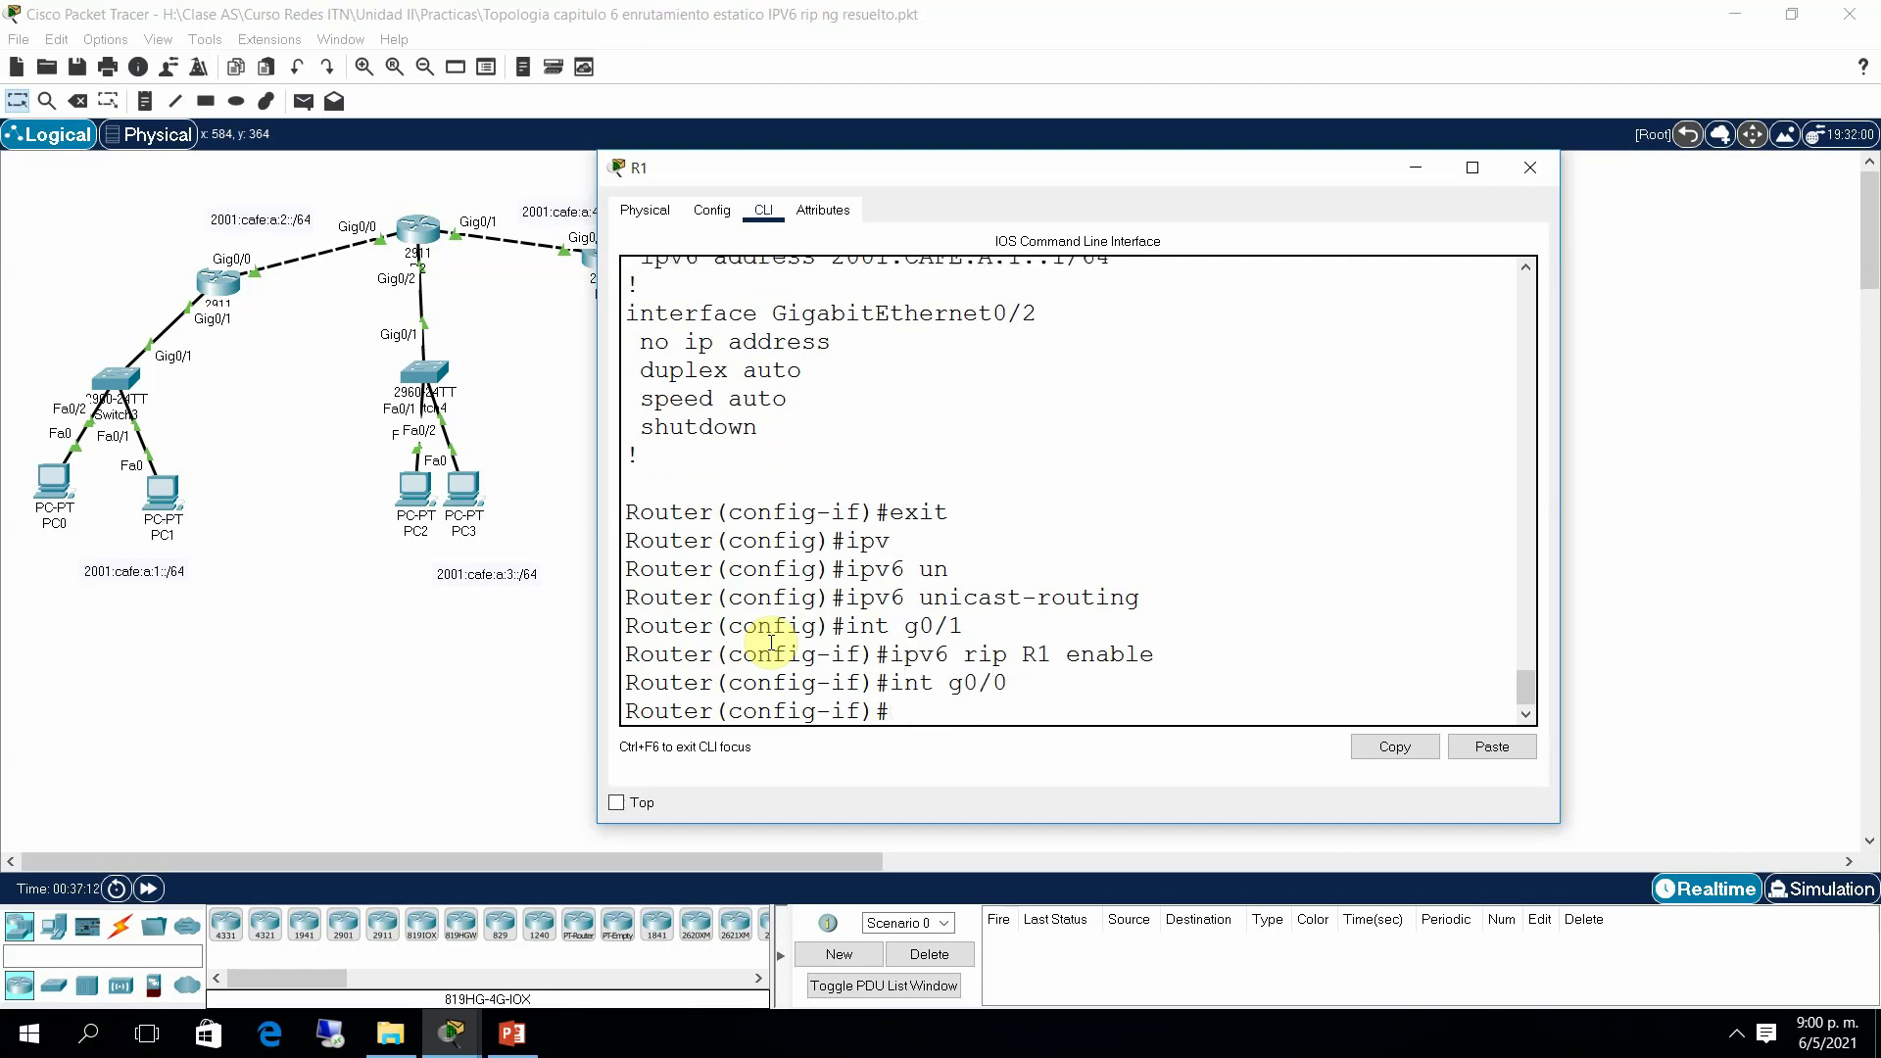
key(Up)
key(Up)
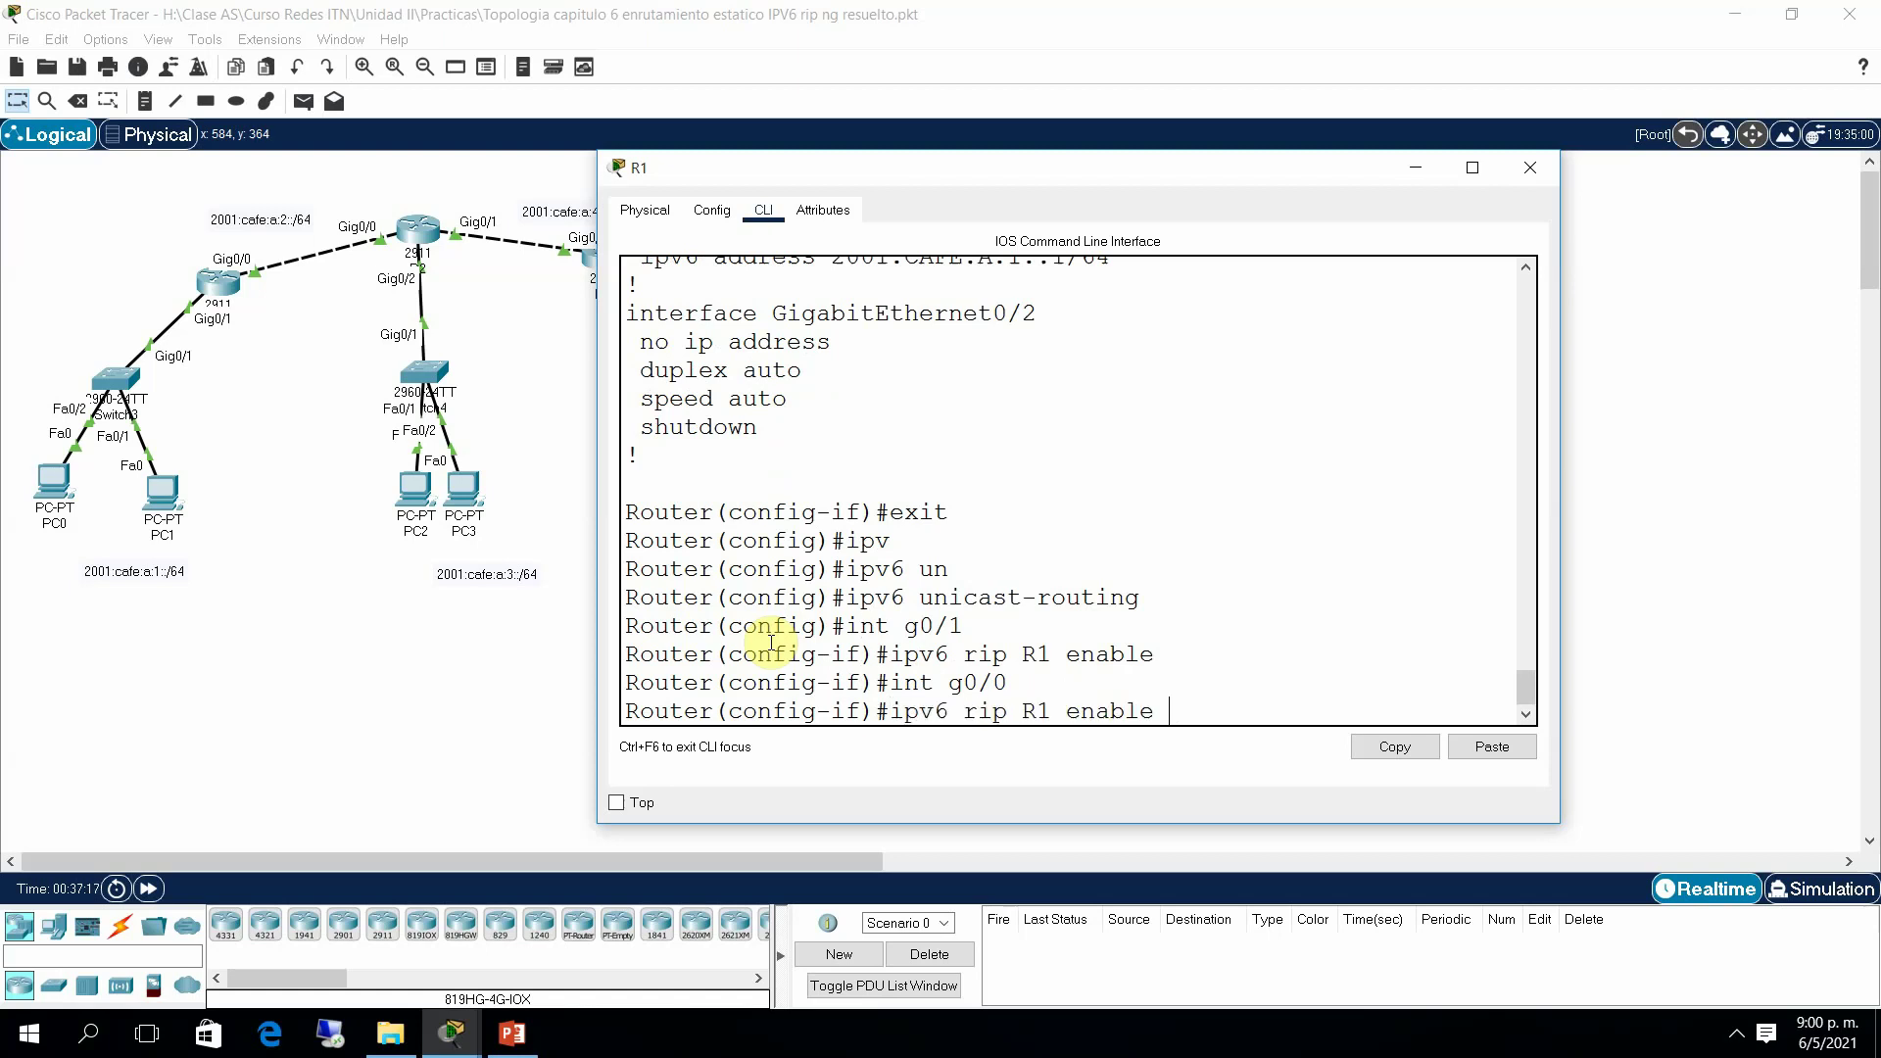
key(Return)
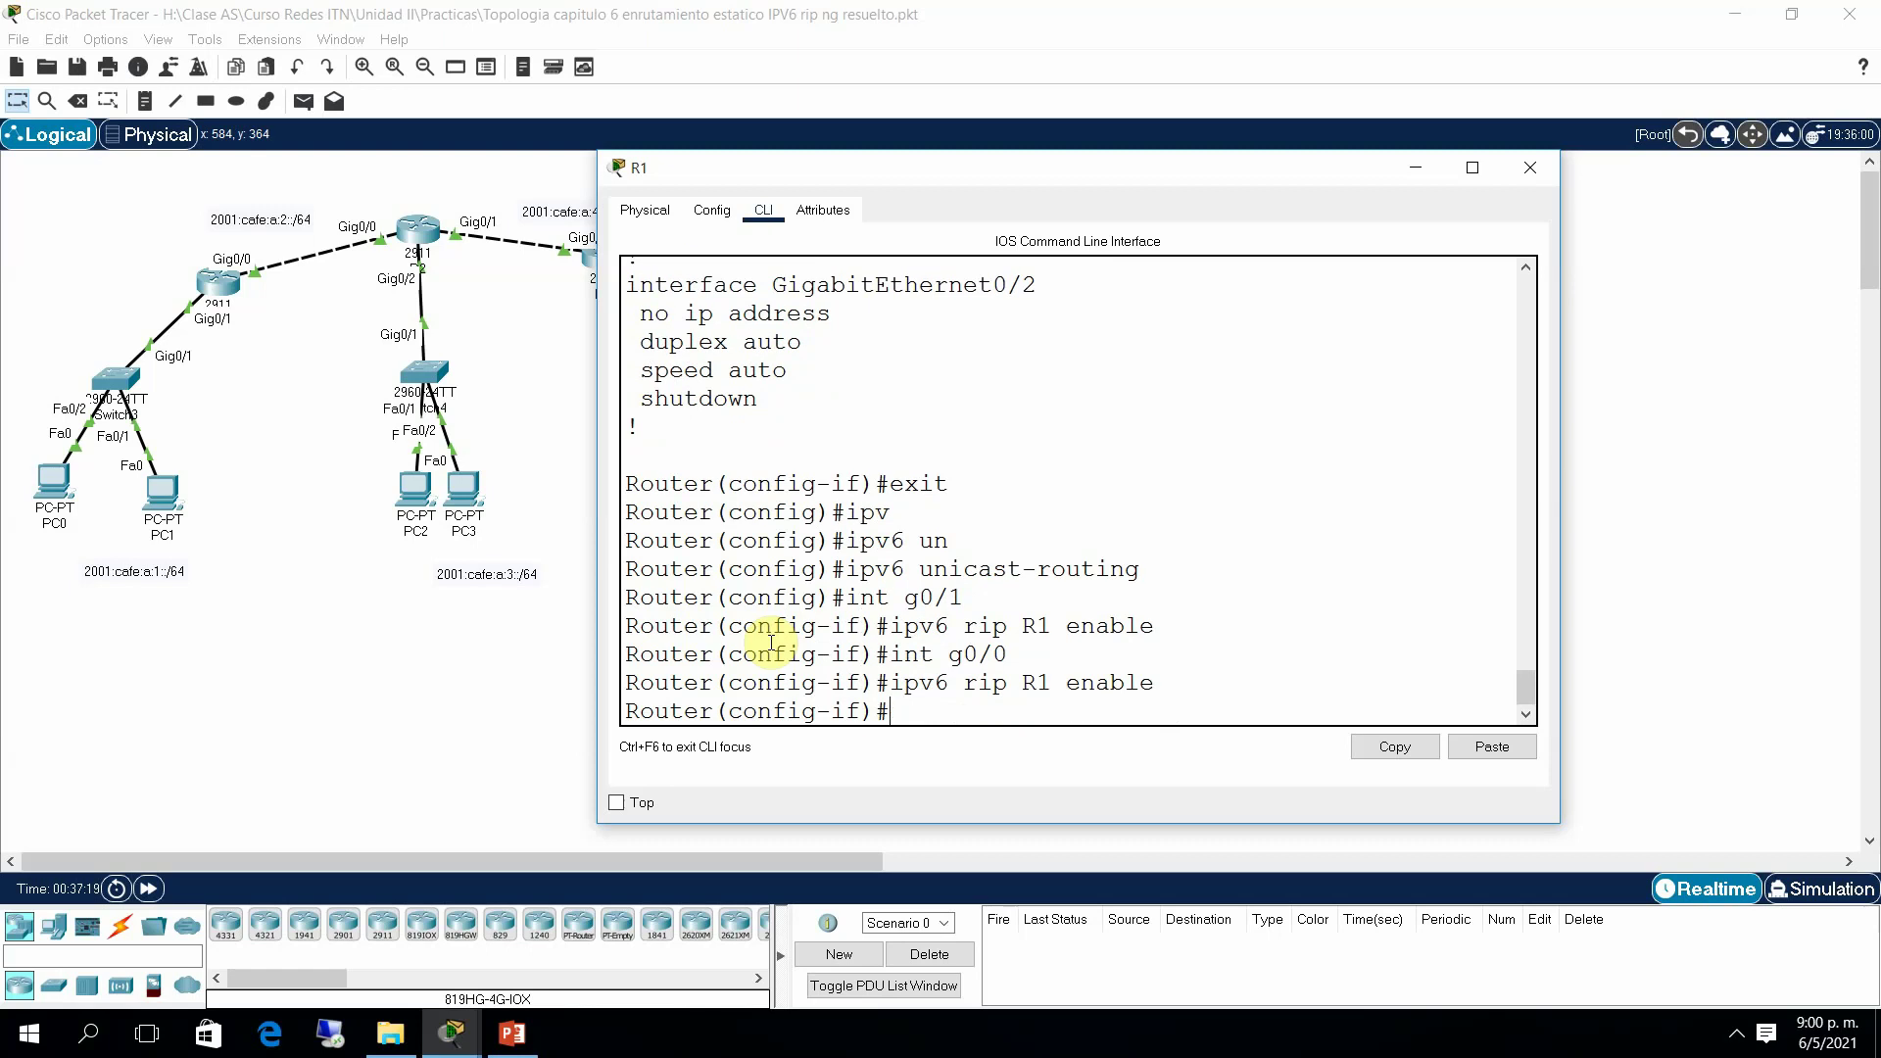
text(end)
key(Return)
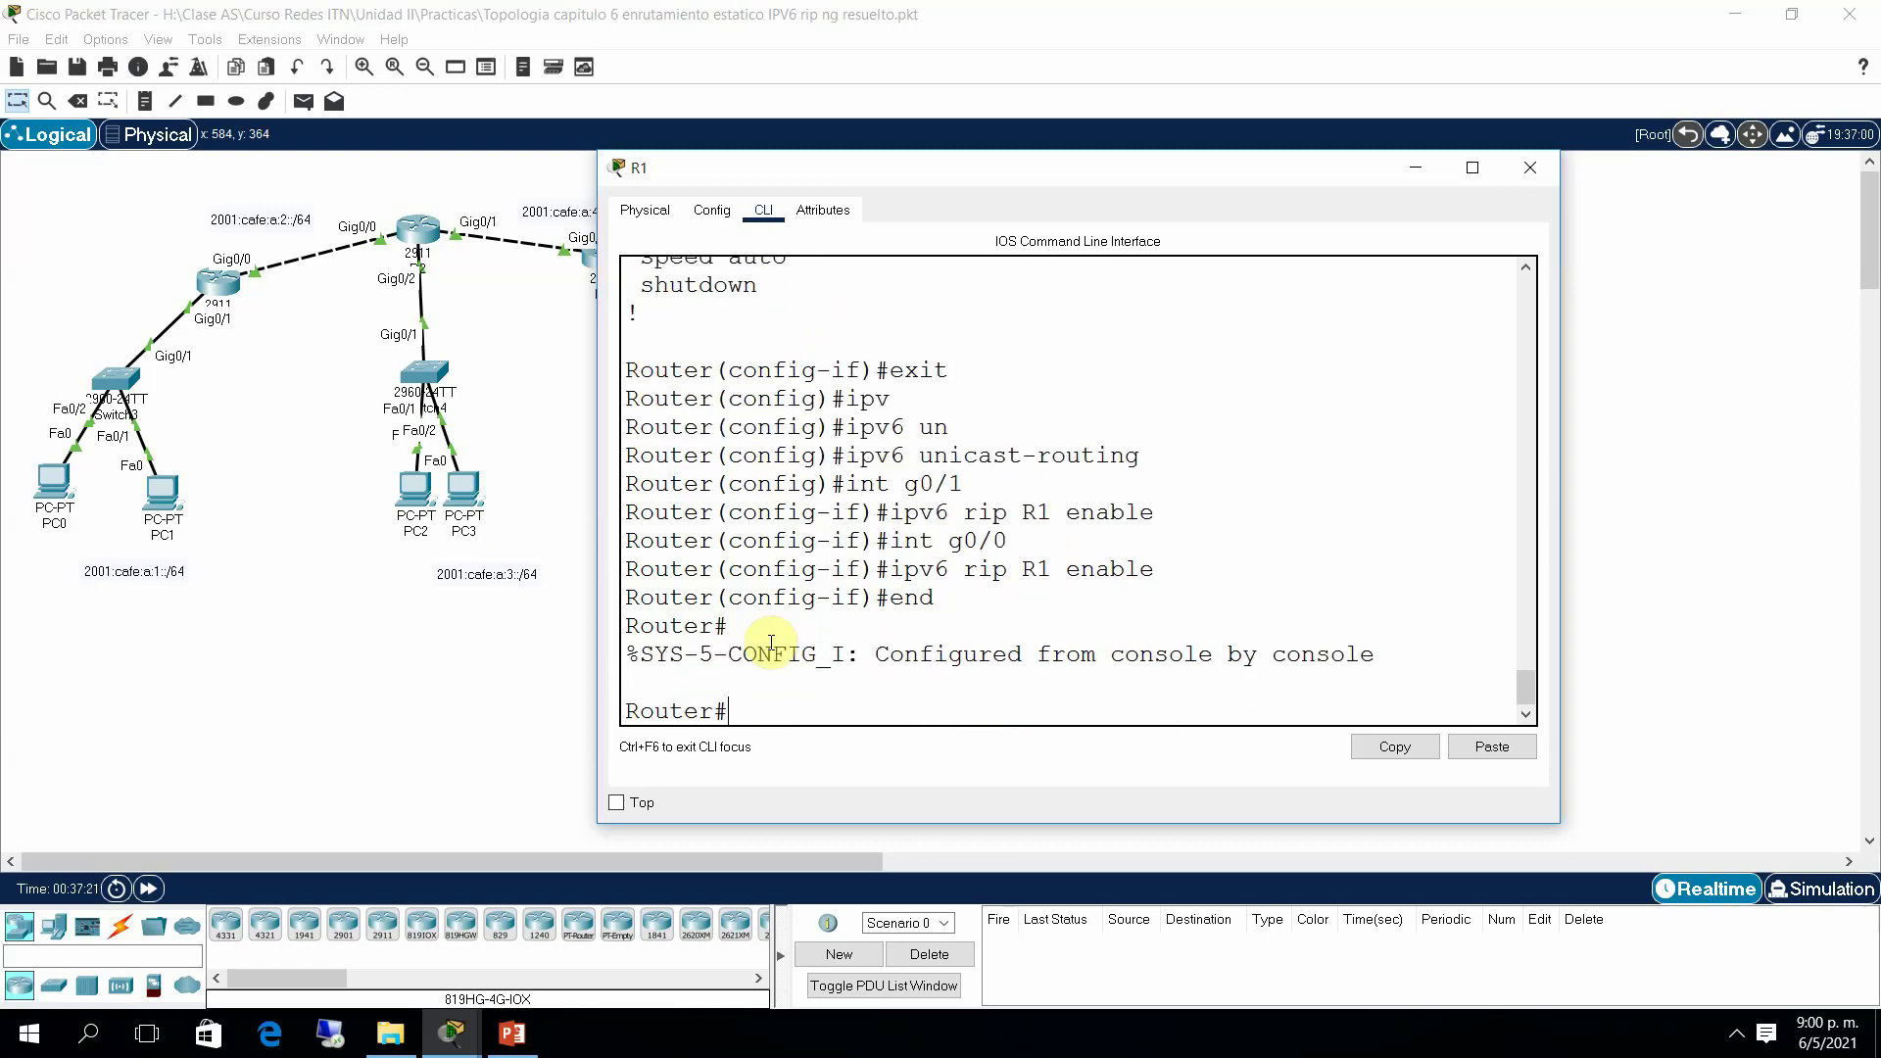
Step: Display R1's running configuration with sh run and check its IPv6 unicast routing setting
text(sh run)
key(Return)
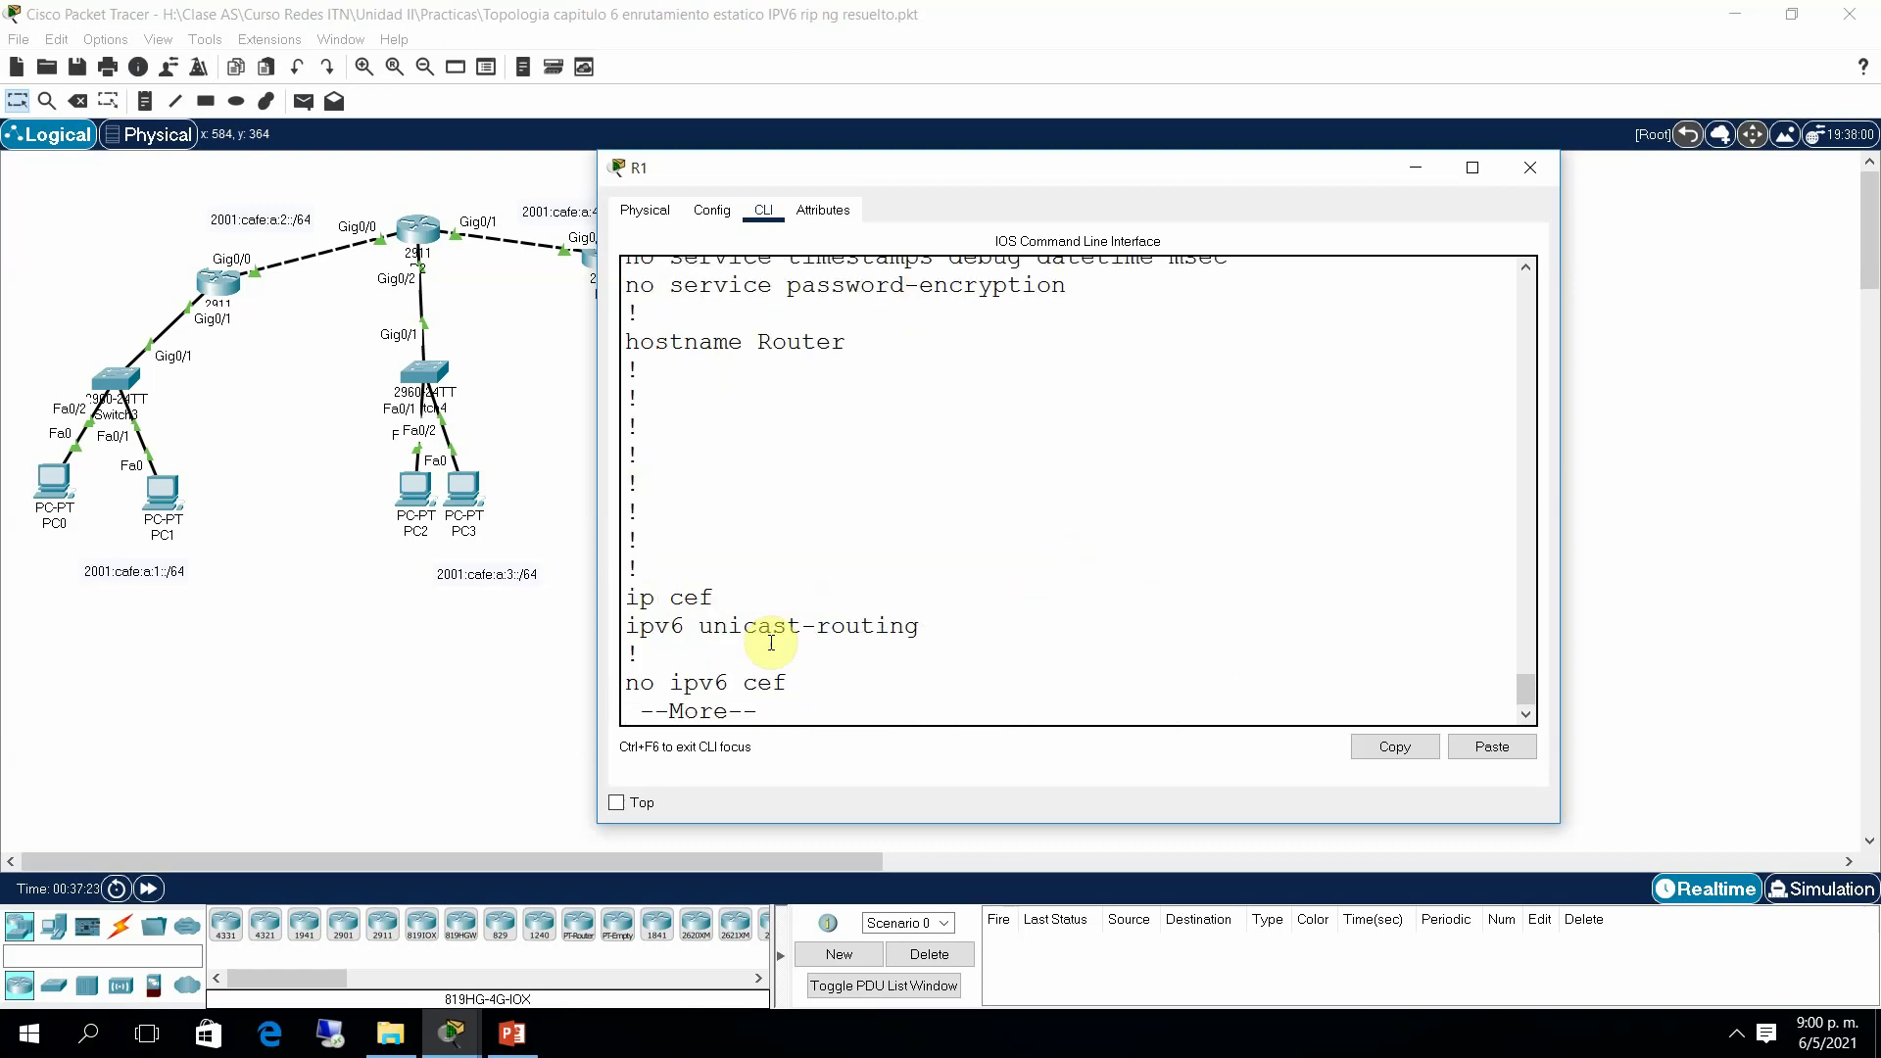
key(Return)
key(Return)
key(Return)
key(Return)
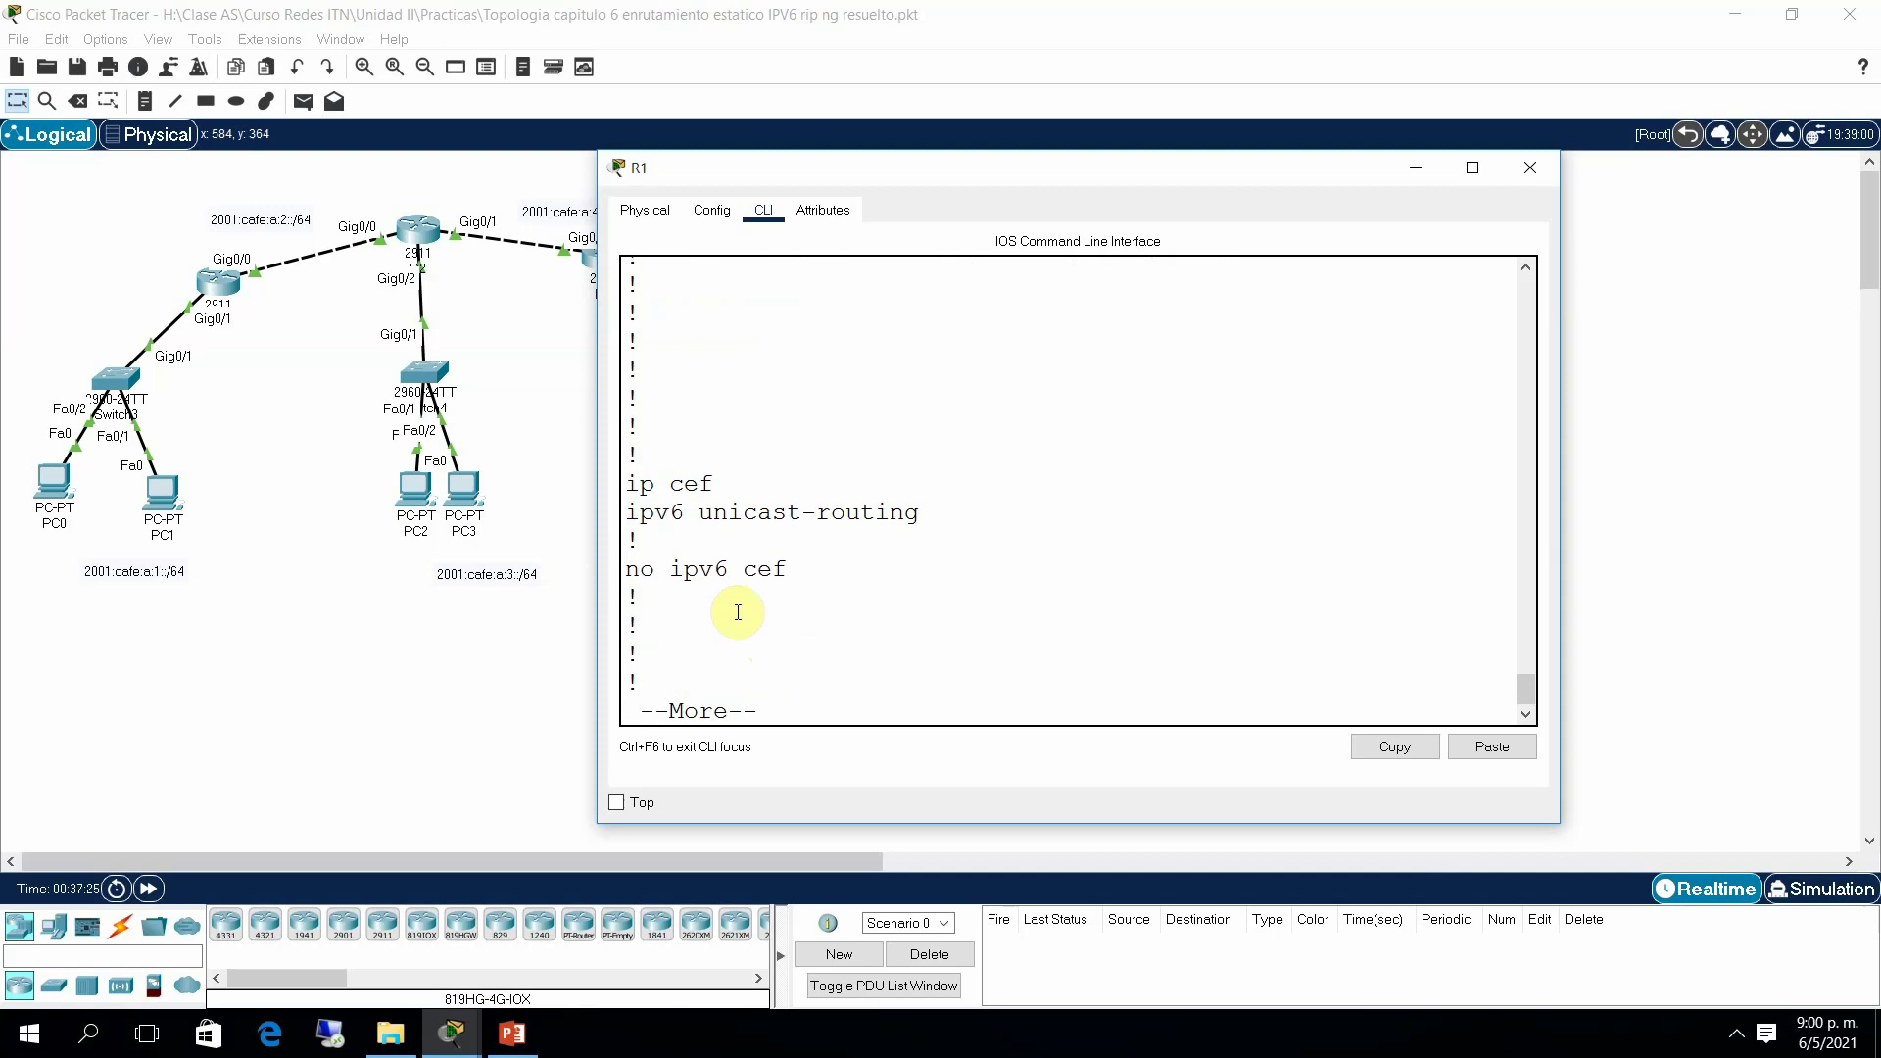
drag(641, 517, 958, 513)
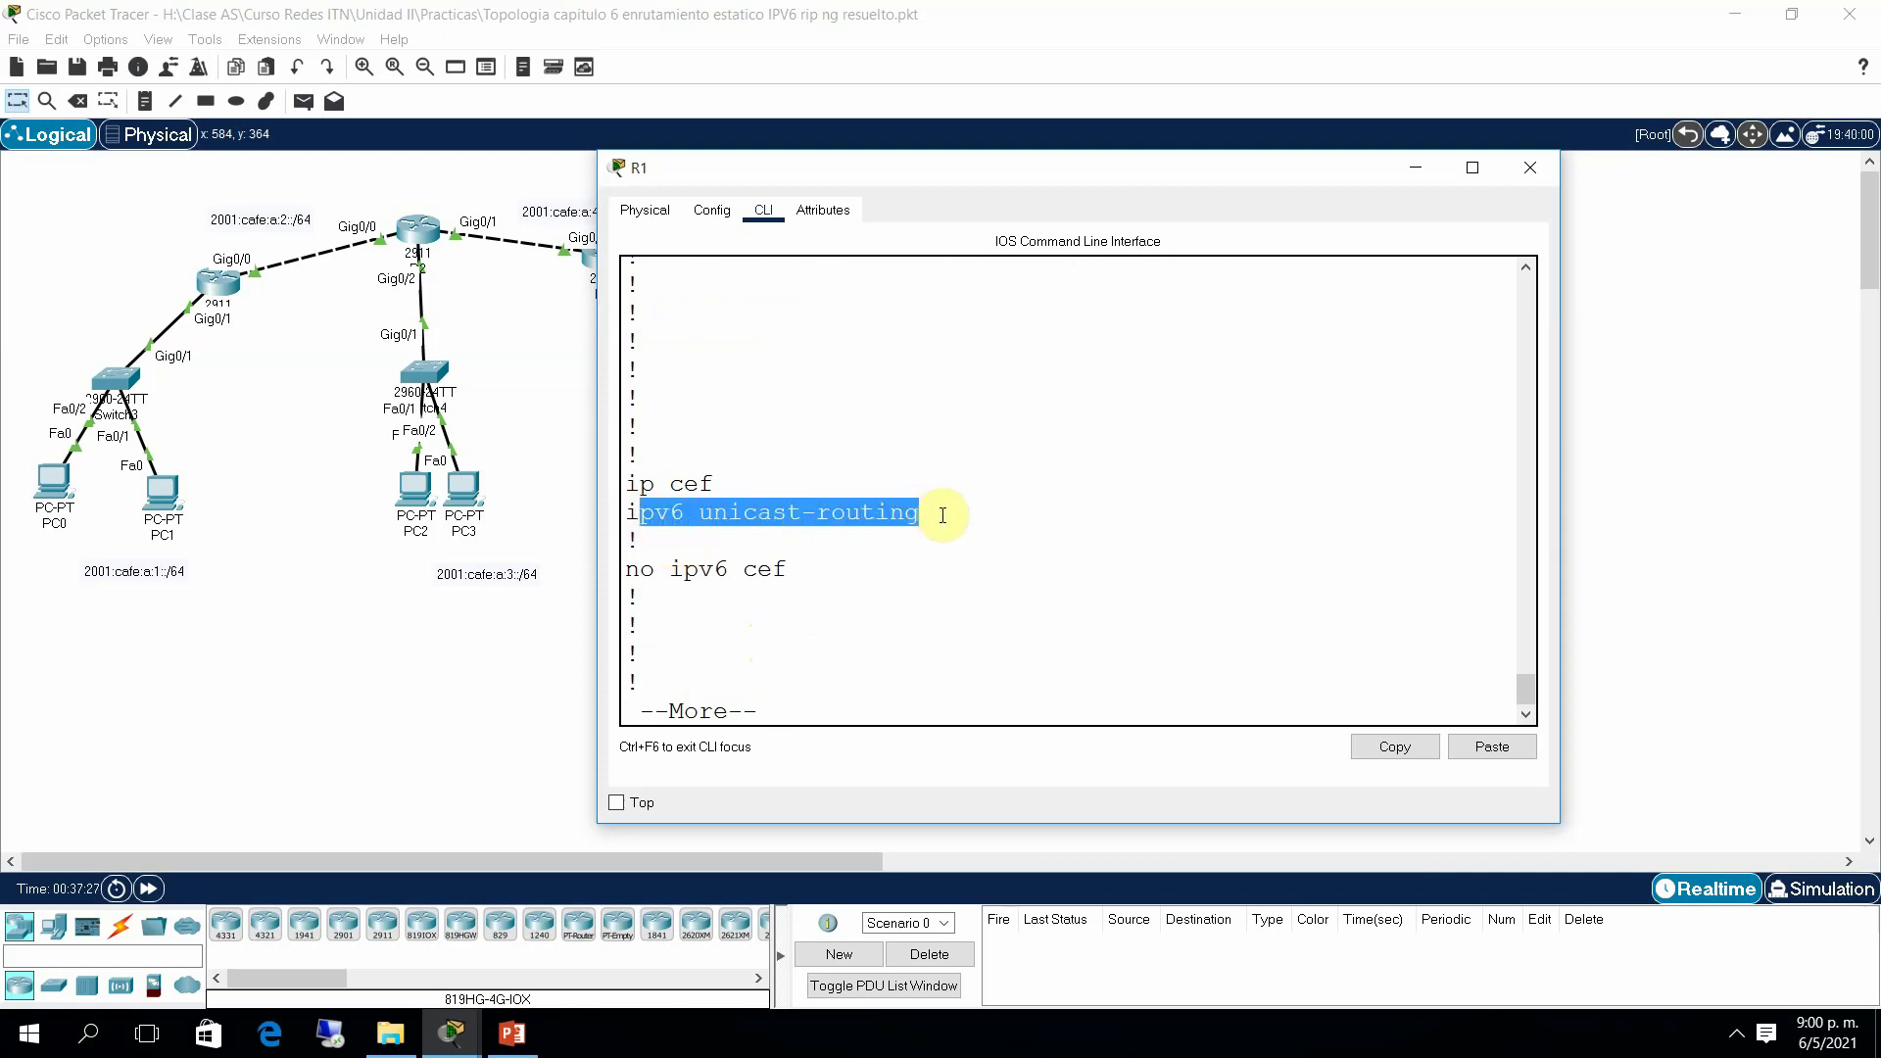
Step: Continue through R1's running configuration and examine the RIPng settings of GigabitEthernet 0/0 and 0/1
click(791, 674)
key(Return)
key(Return)
key(Return)
key(Return)
key(Return)
key(Return)
key(Return)
key(Return)
key(Return)
key(Return)
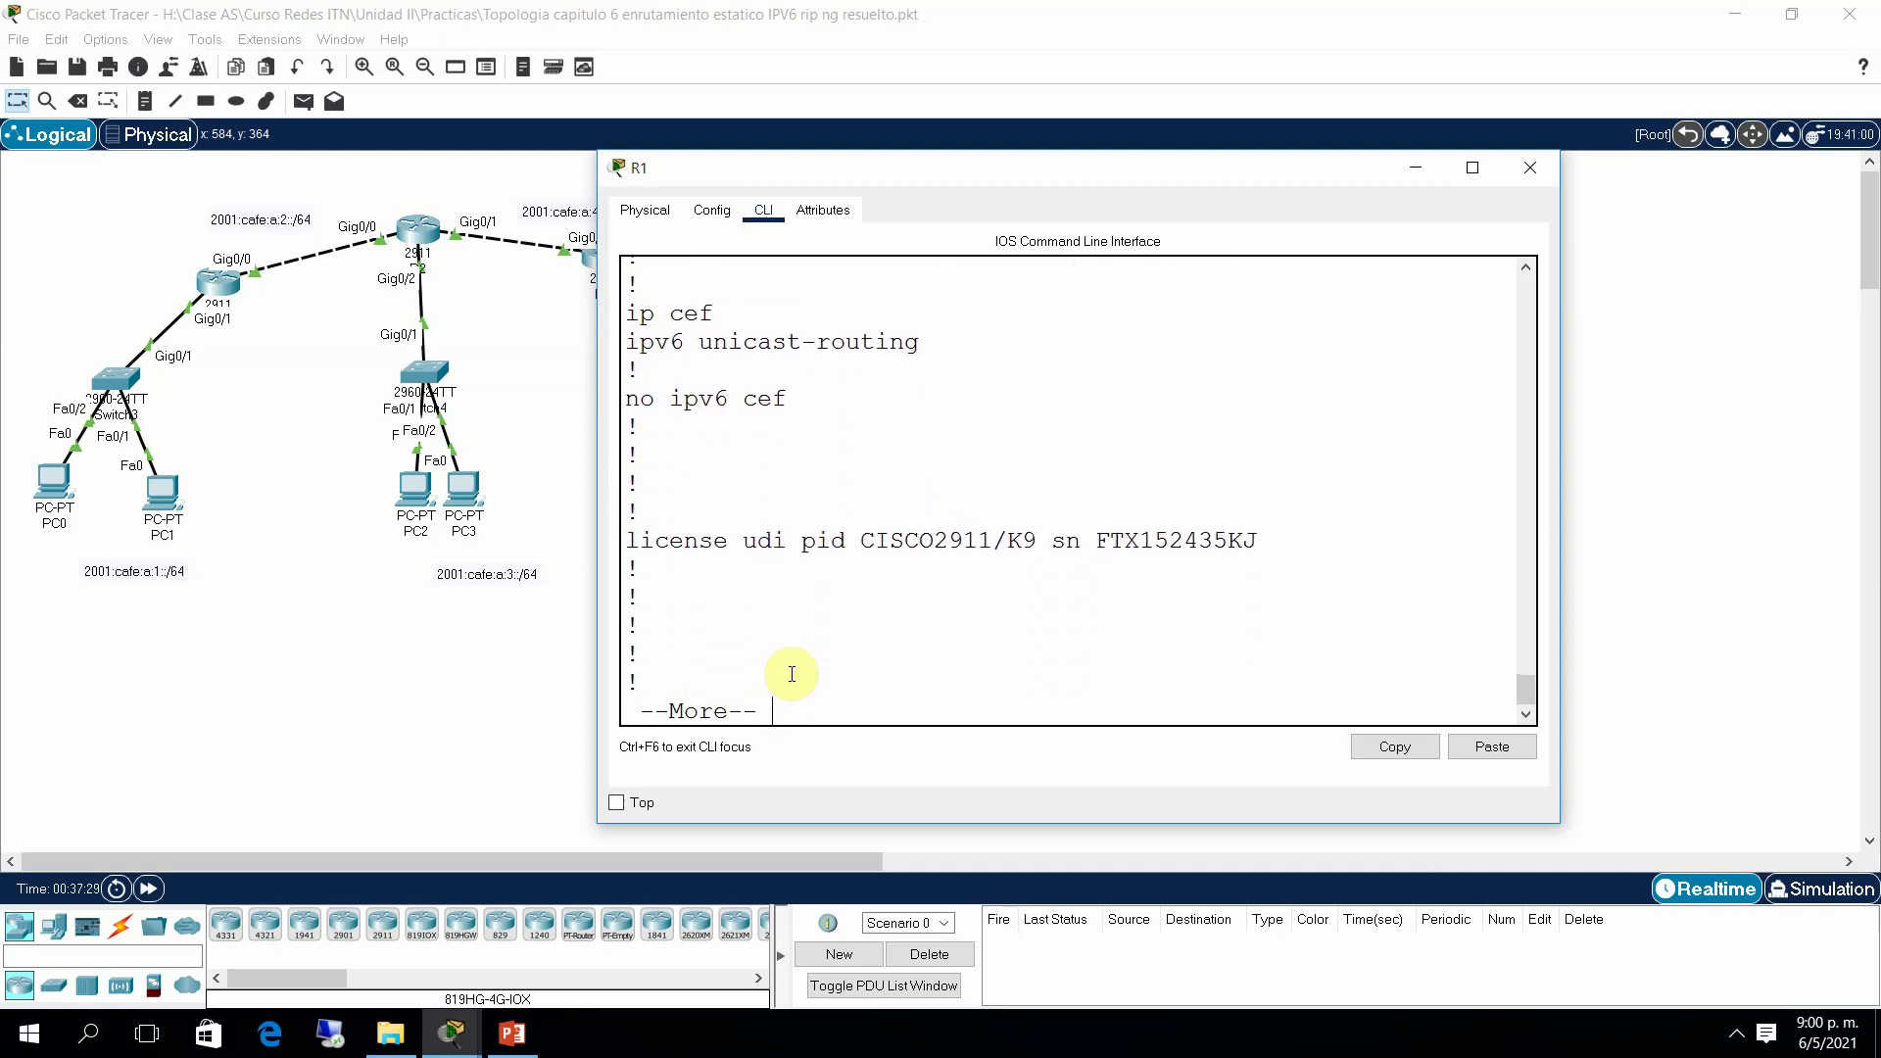
key(Return)
key(Return)
key(Return)
key(Return)
key(Return)
key(Return)
key(Return)
key(Return)
key(Return)
key(Return)
key(Return)
key(Return)
key(Return)
key(Return)
key(Return)
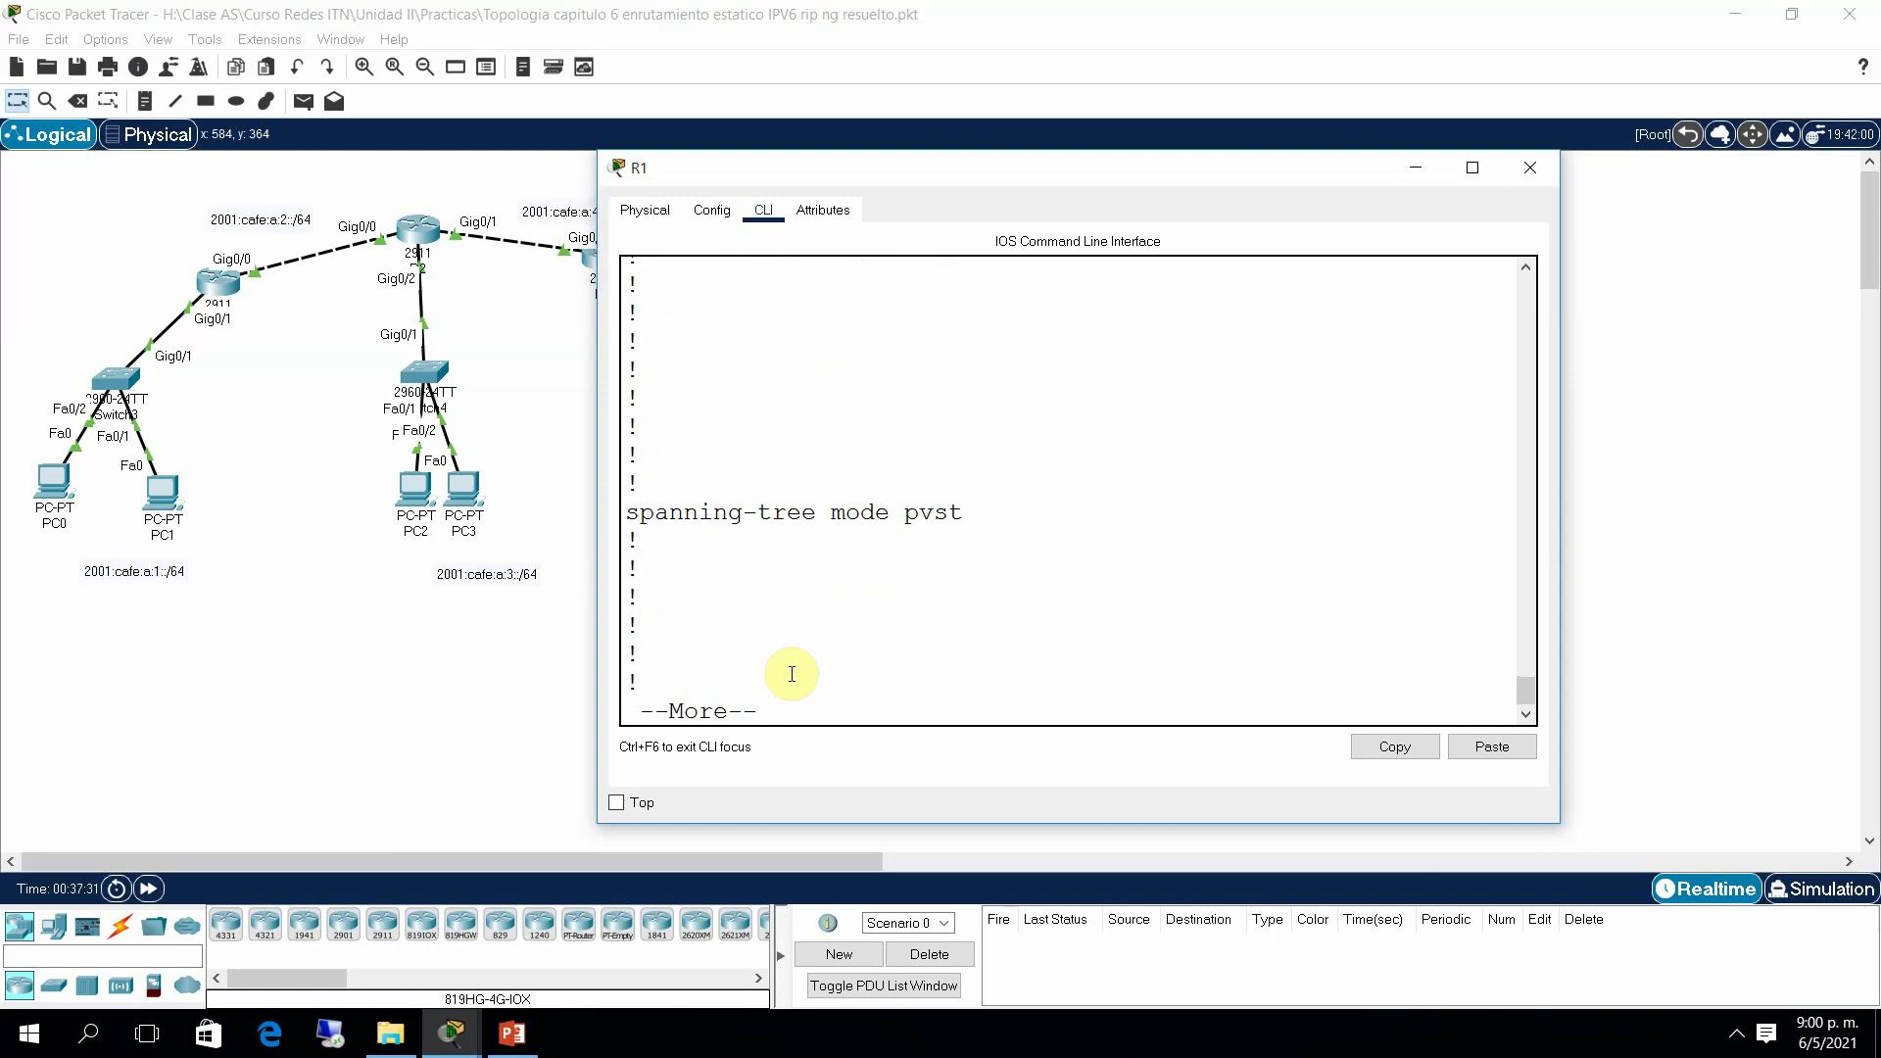
key(Return)
key(Return)
key(Return)
key(Return)
key(Return)
key(Return)
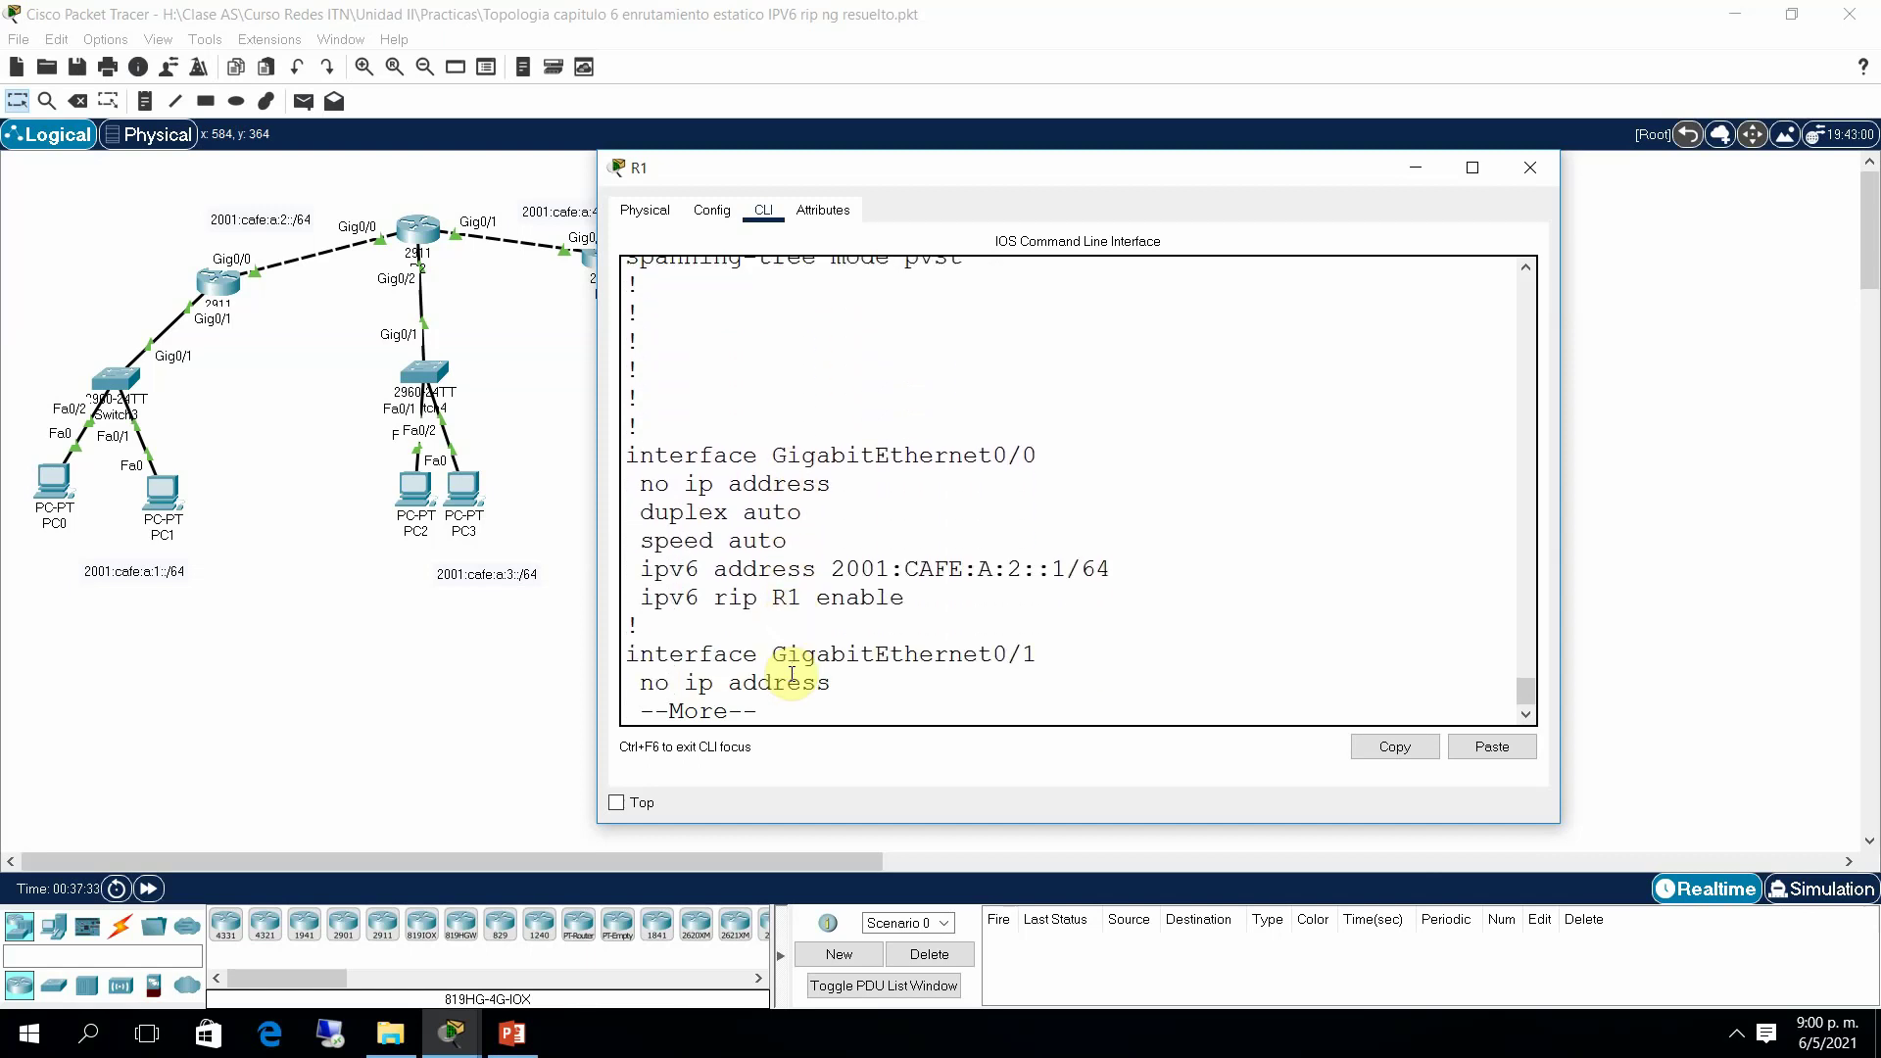
drag(639, 596, 915, 610)
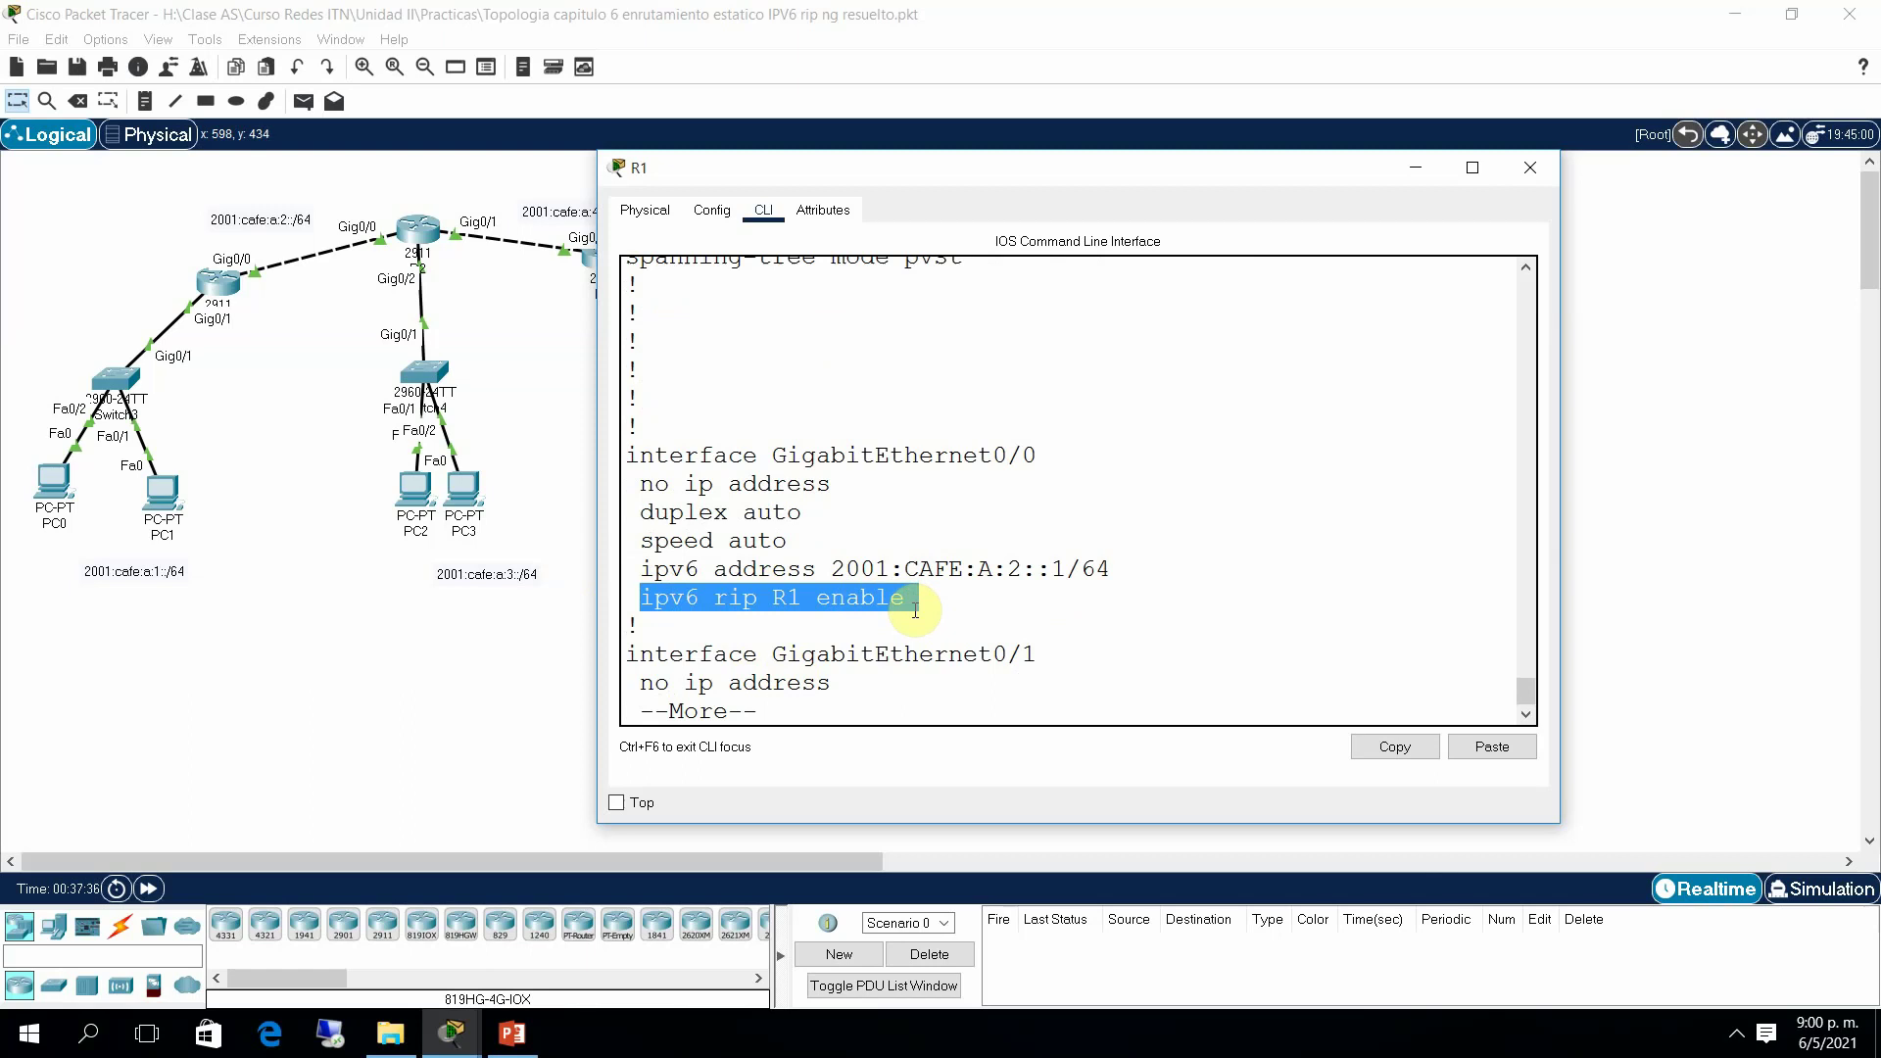
key(Return)
key(Return)
key(Return)
key(Return)
key(Return)
key(Return)
key(Return)
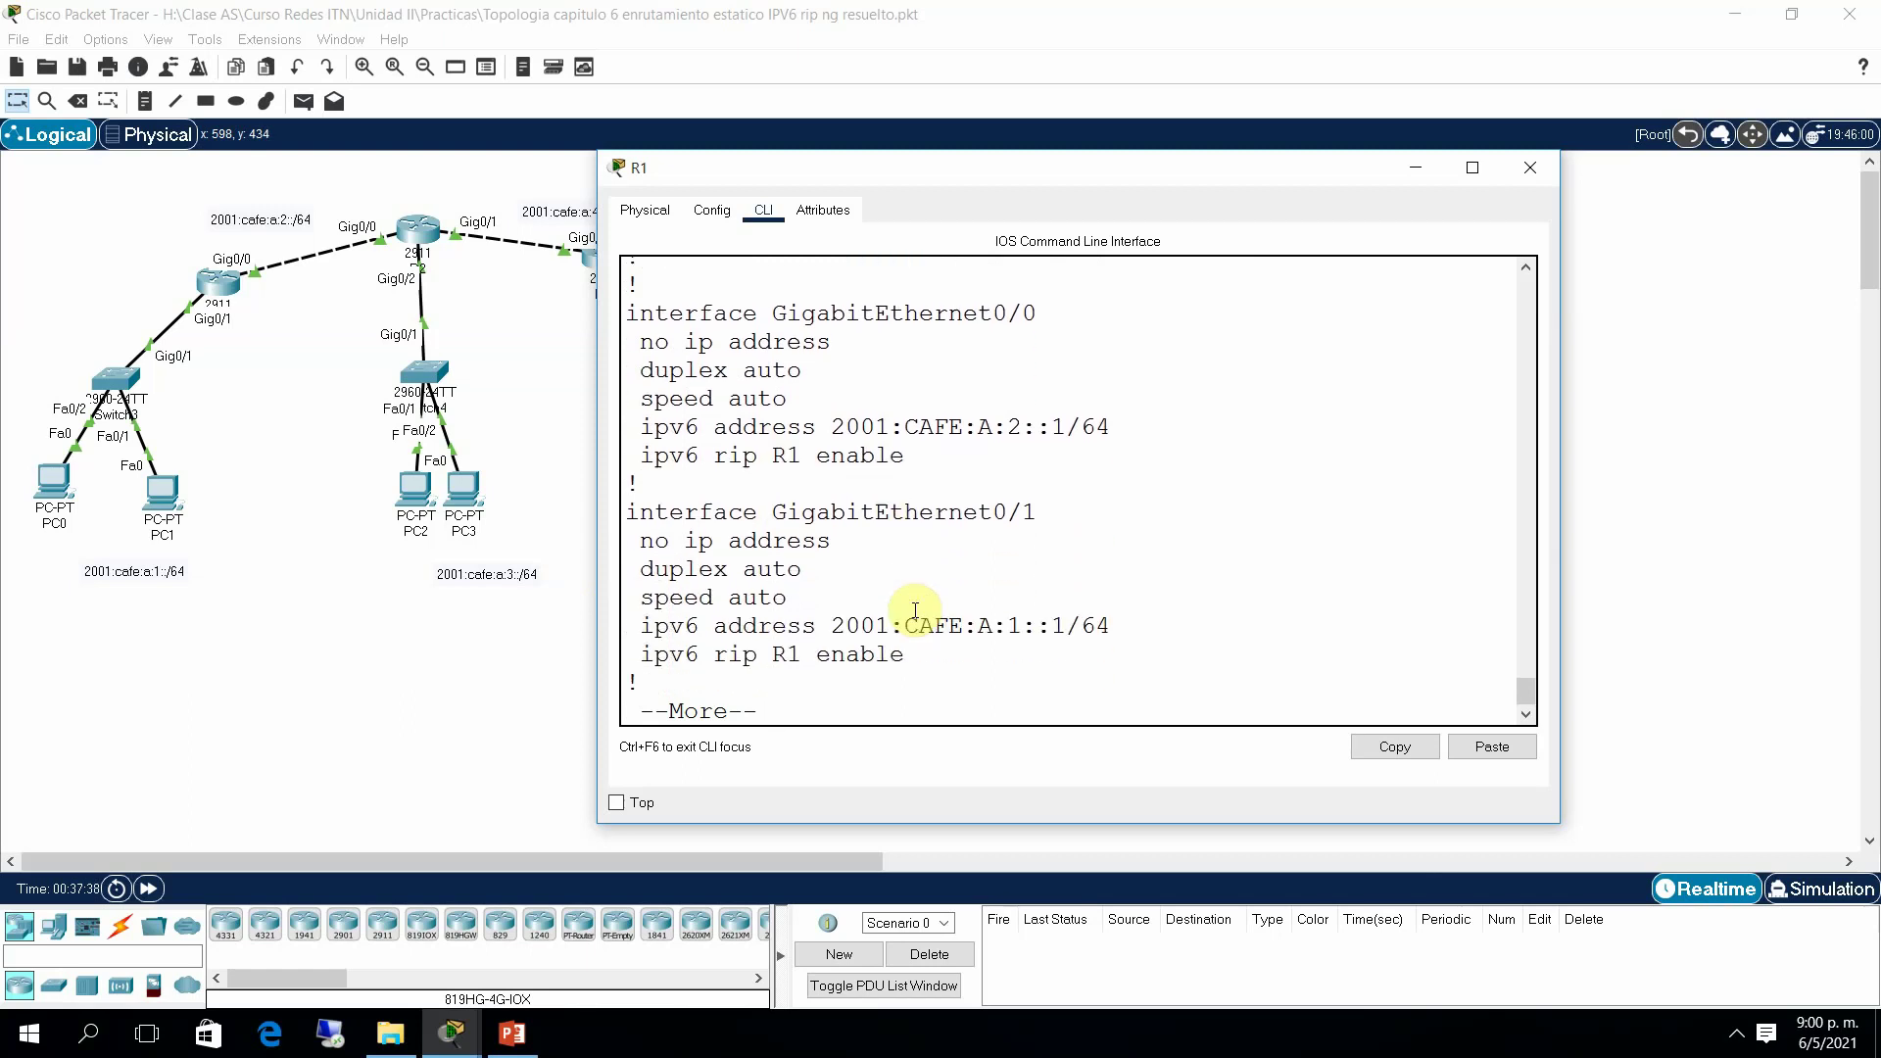
drag(625, 599, 961, 577)
Step: Examine the IPv6 RIP router entry further down R1's running configuration and close R1's window
key(Return)
key(Return)
key(Return)
key(Return)
key(Return)
key(Return)
key(Return)
key(Return)
key(Return)
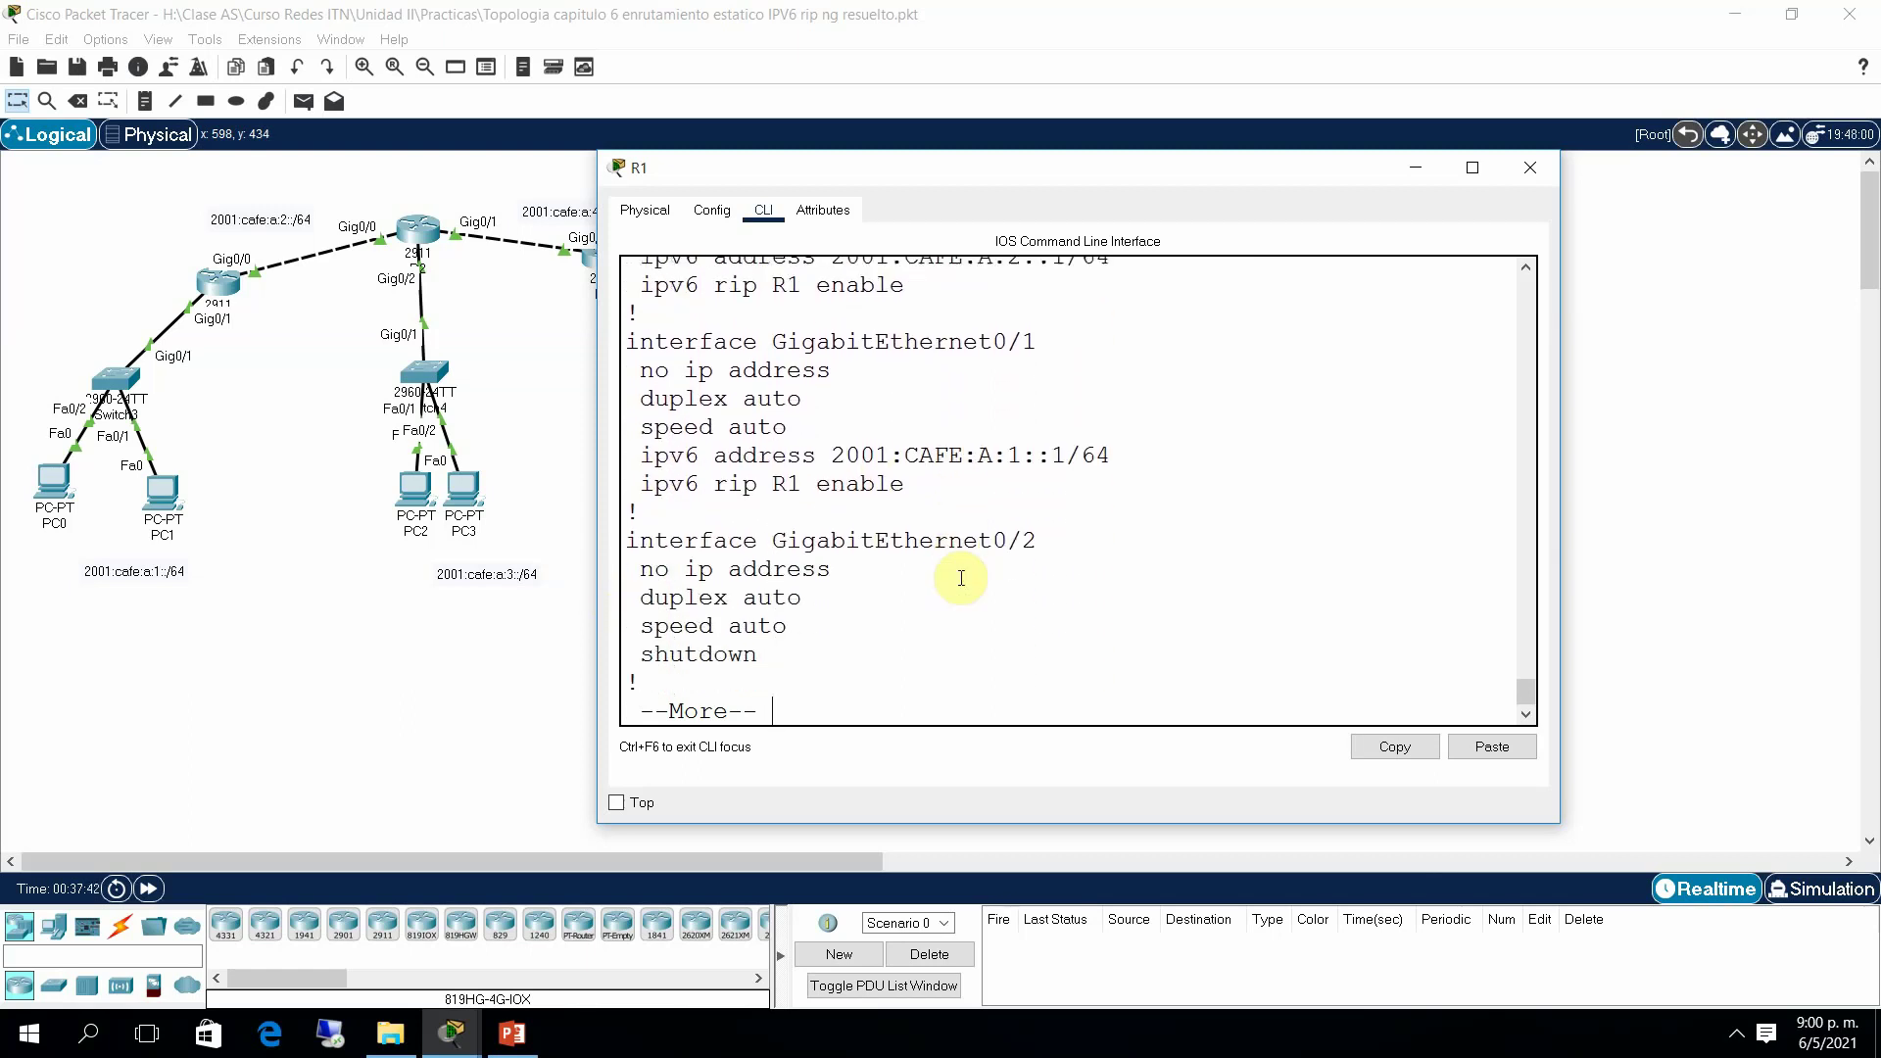
key(Return)
key(Return)
key(Return)
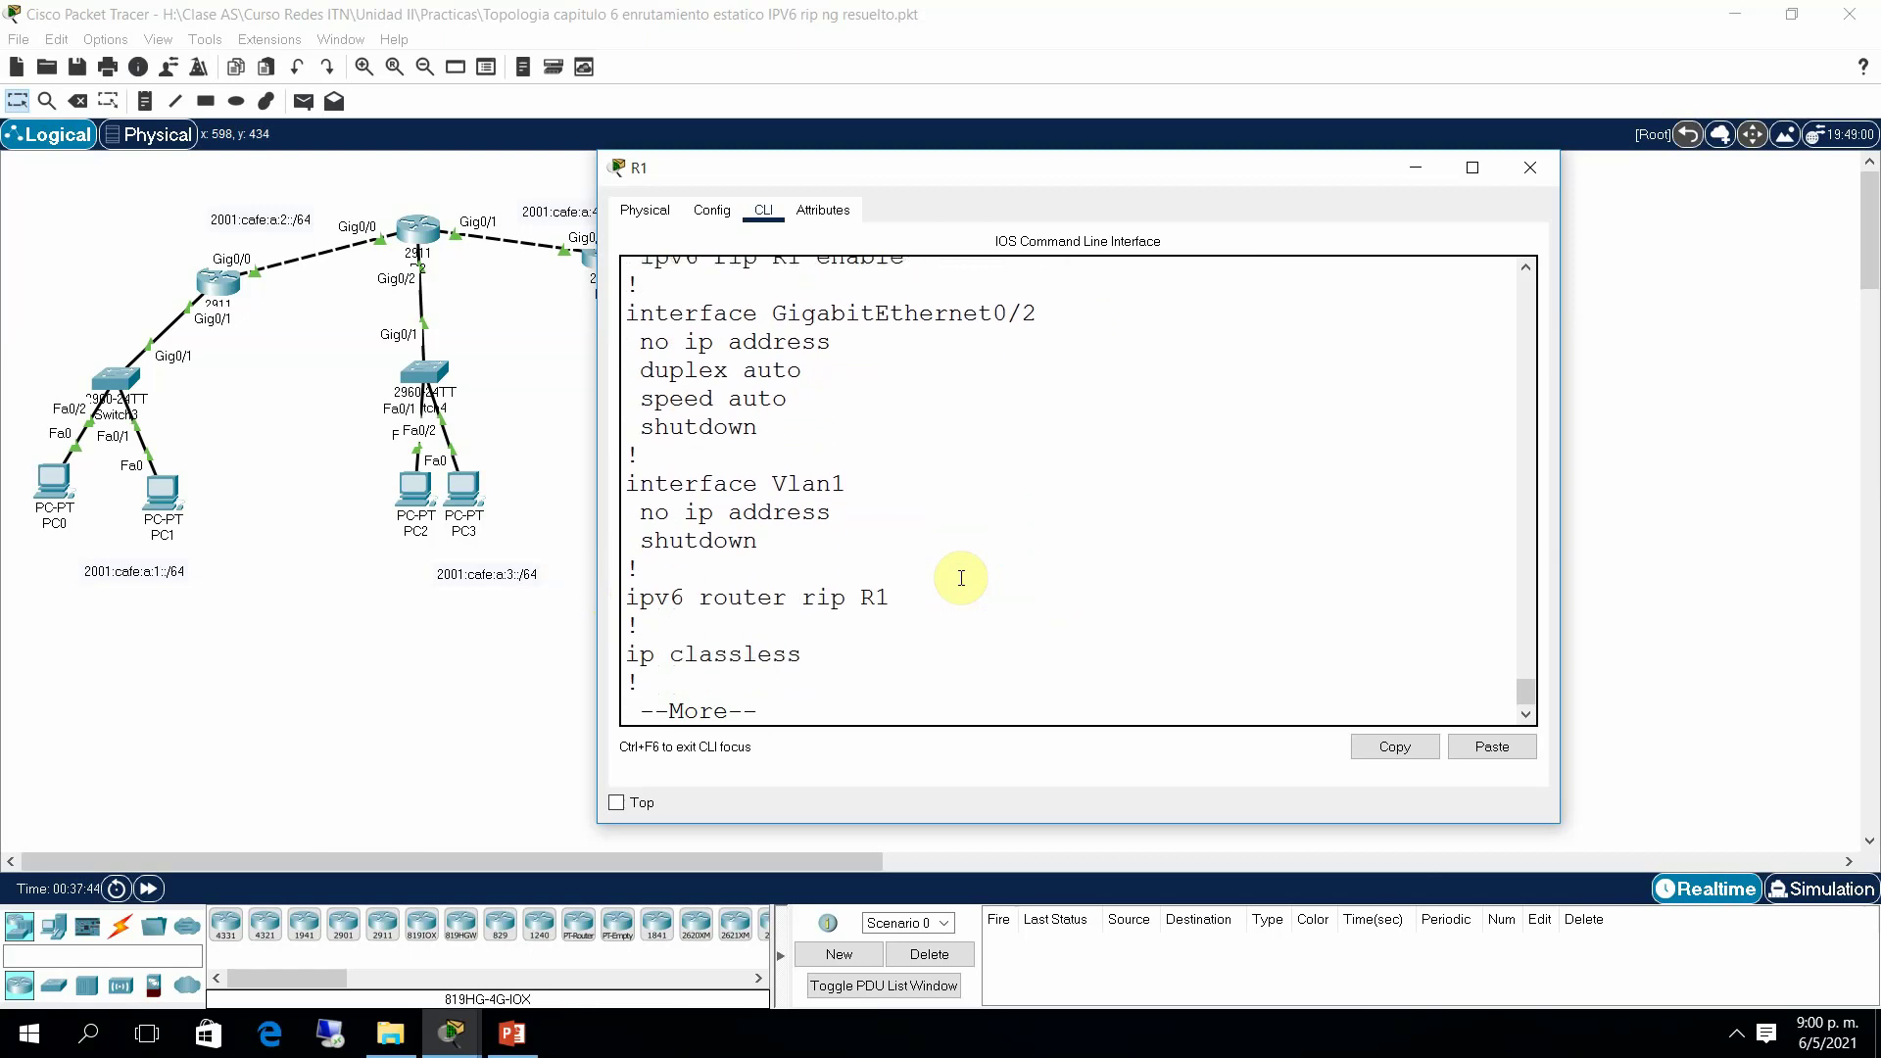
drag(630, 595, 872, 600)
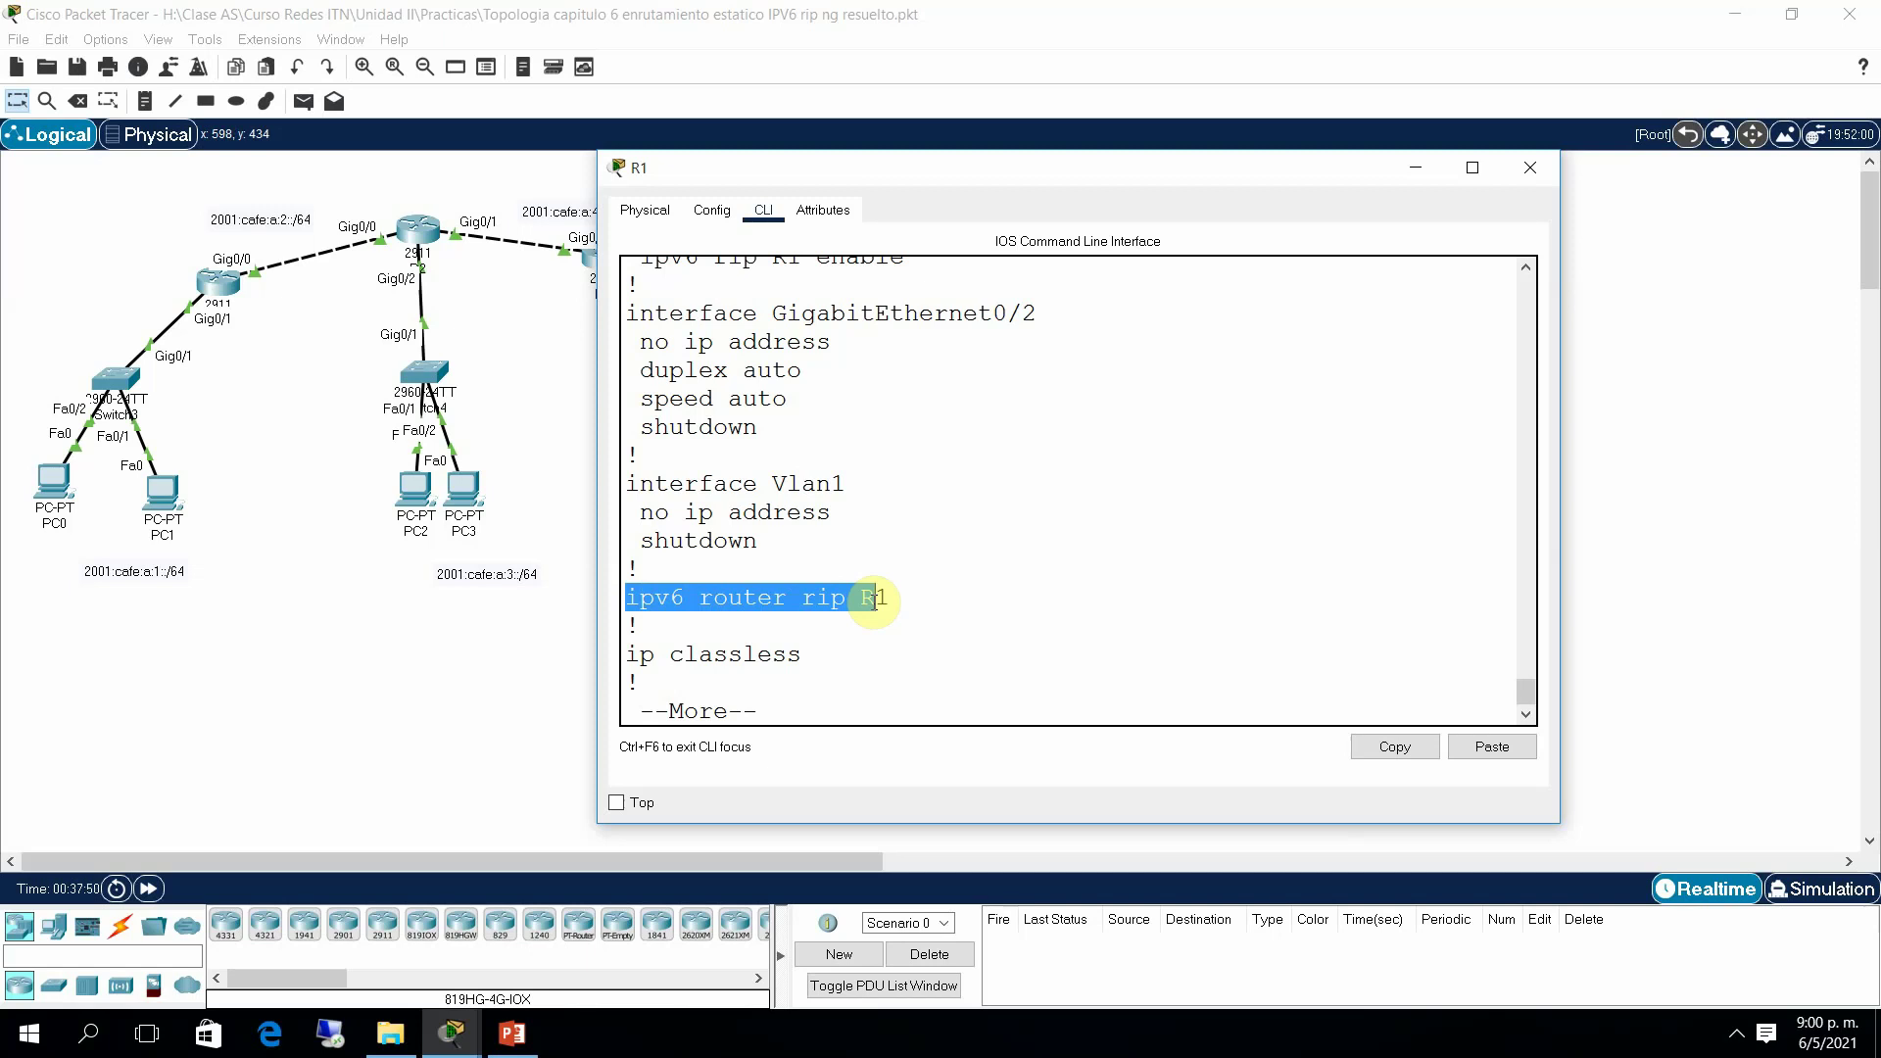
key(Return)
key(Return)
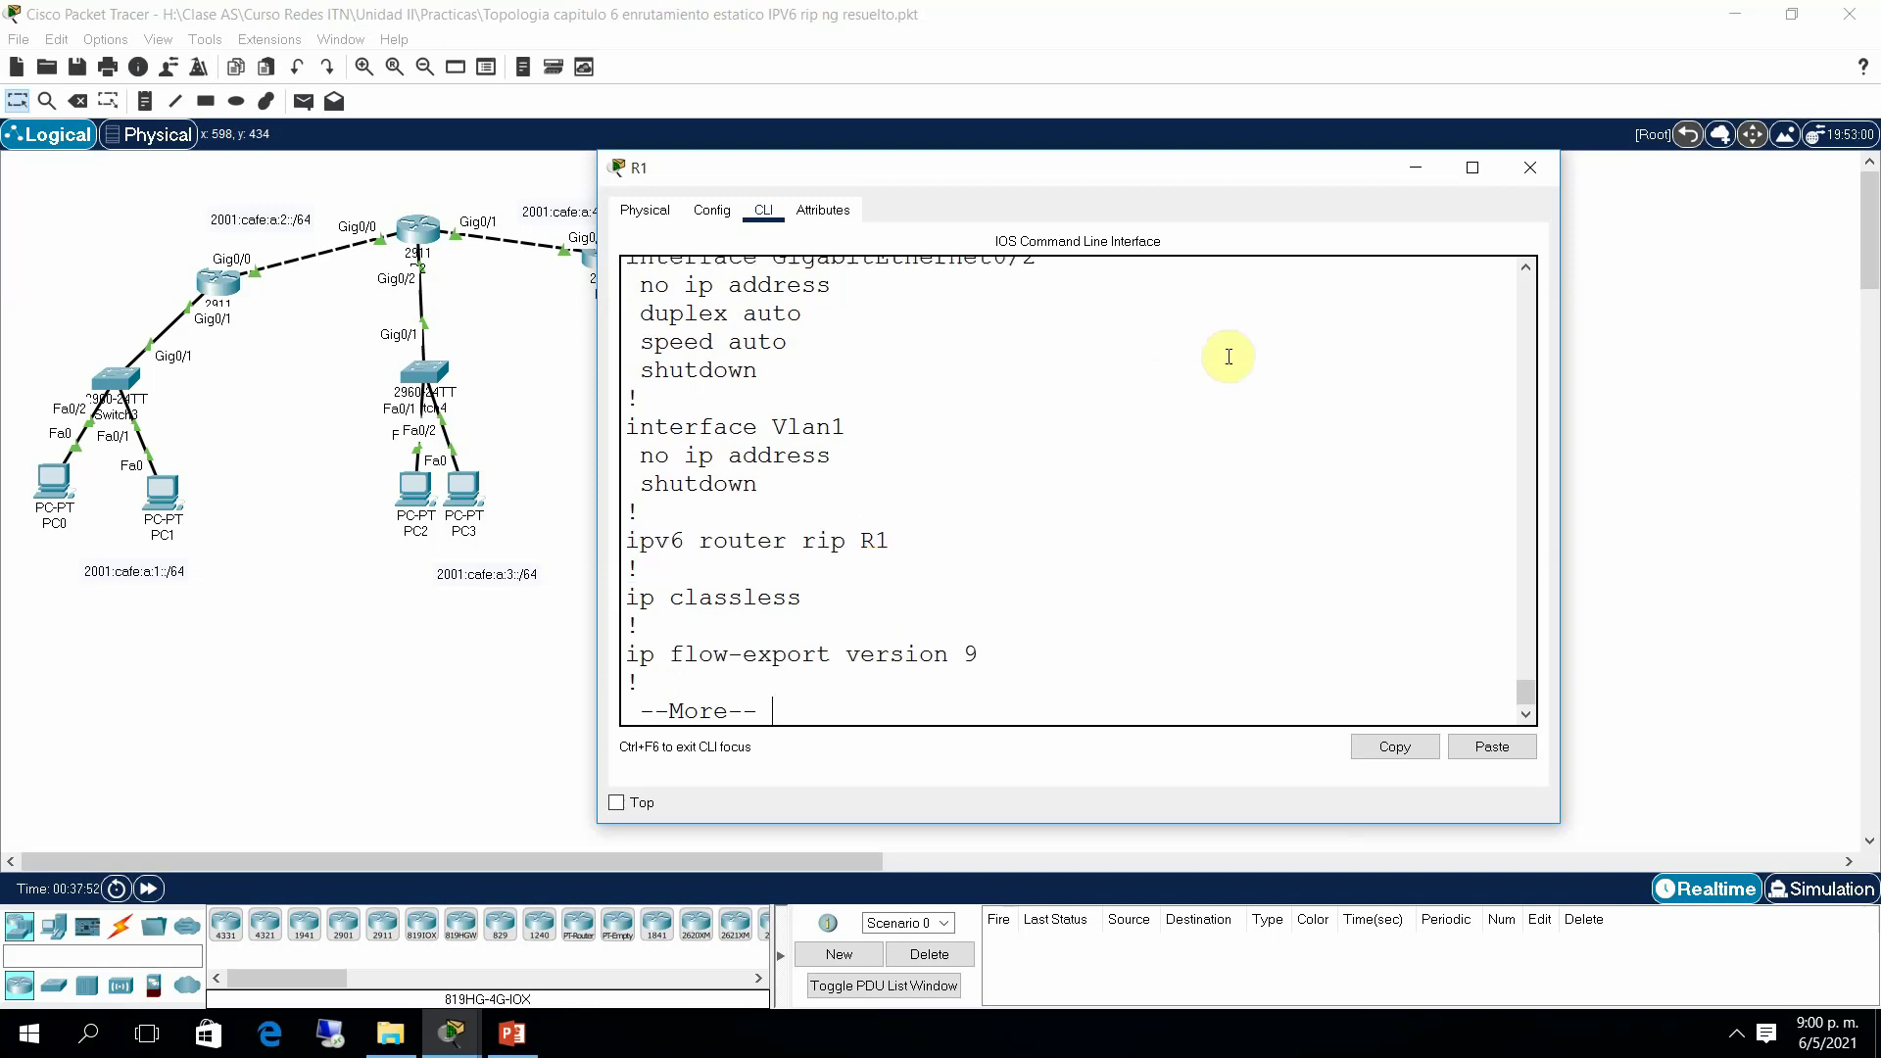
click(1526, 170)
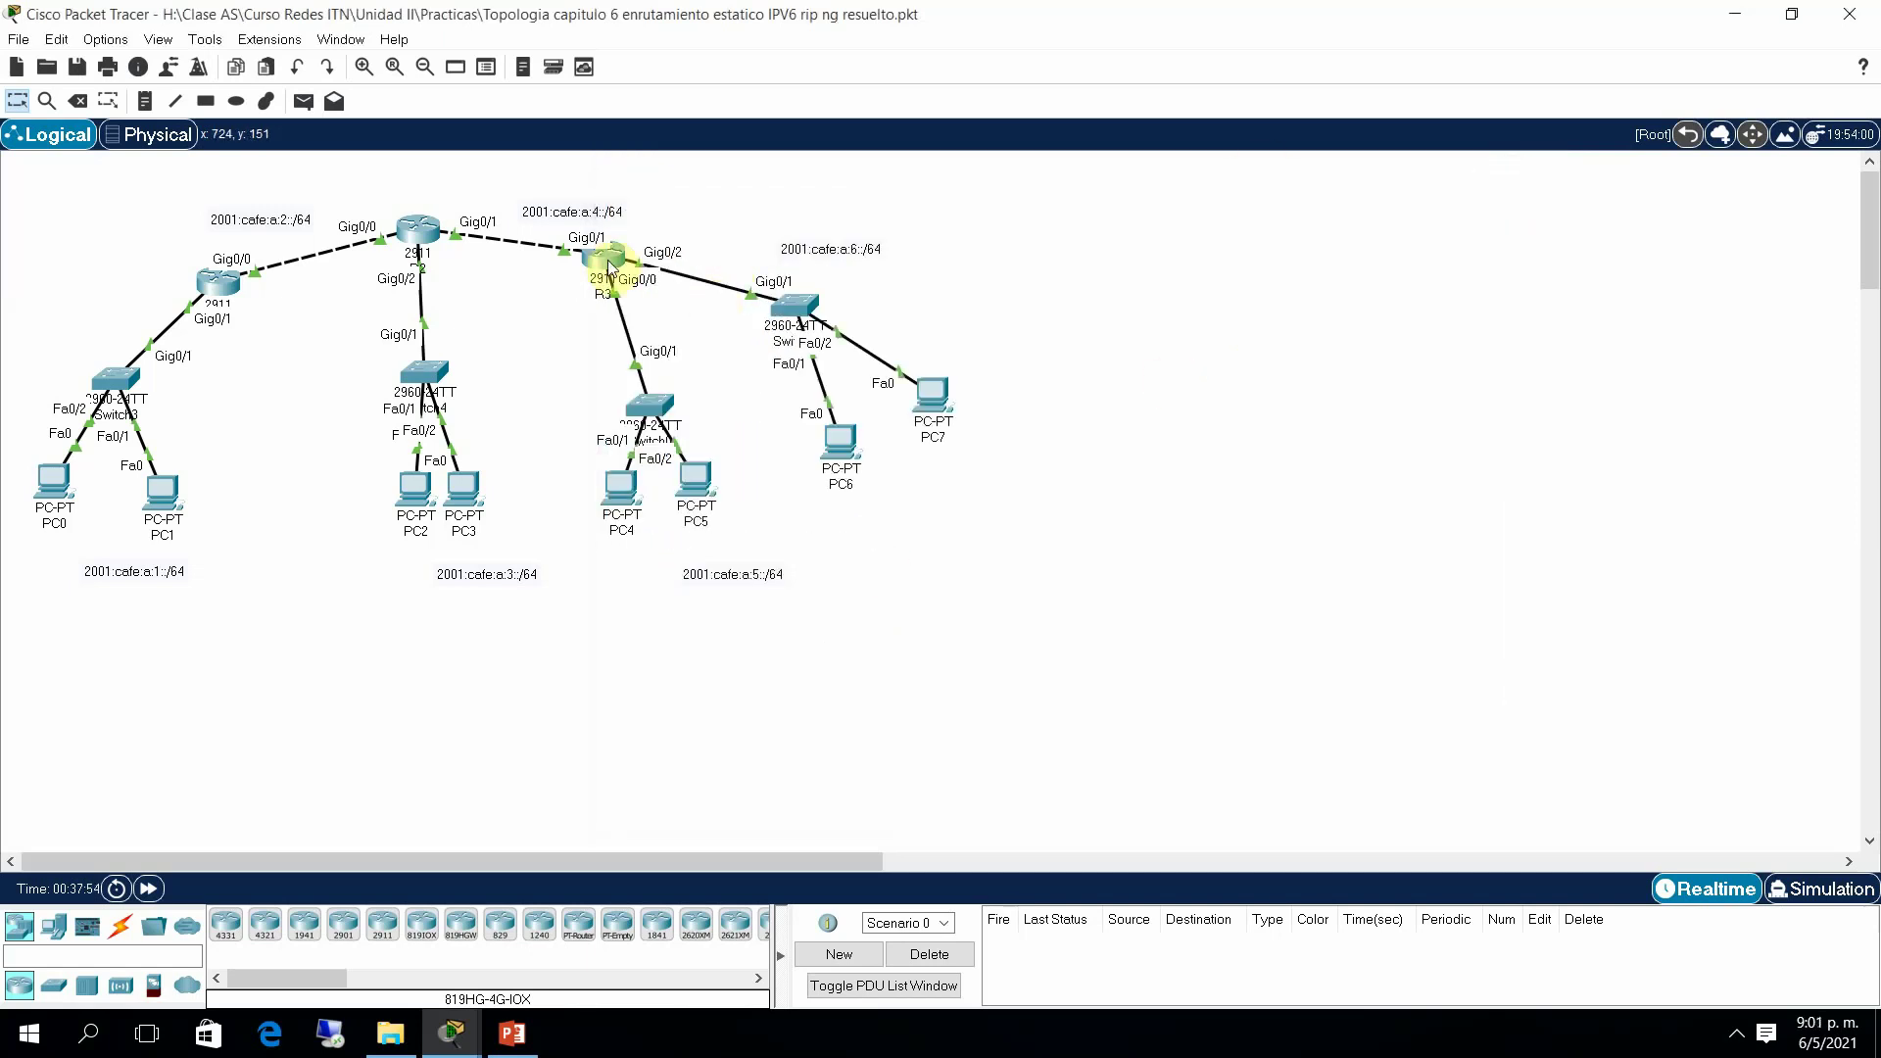
Step: Open router R2's command line and enable IPv6 routing with ipv6 unicast-routing
click(421, 233)
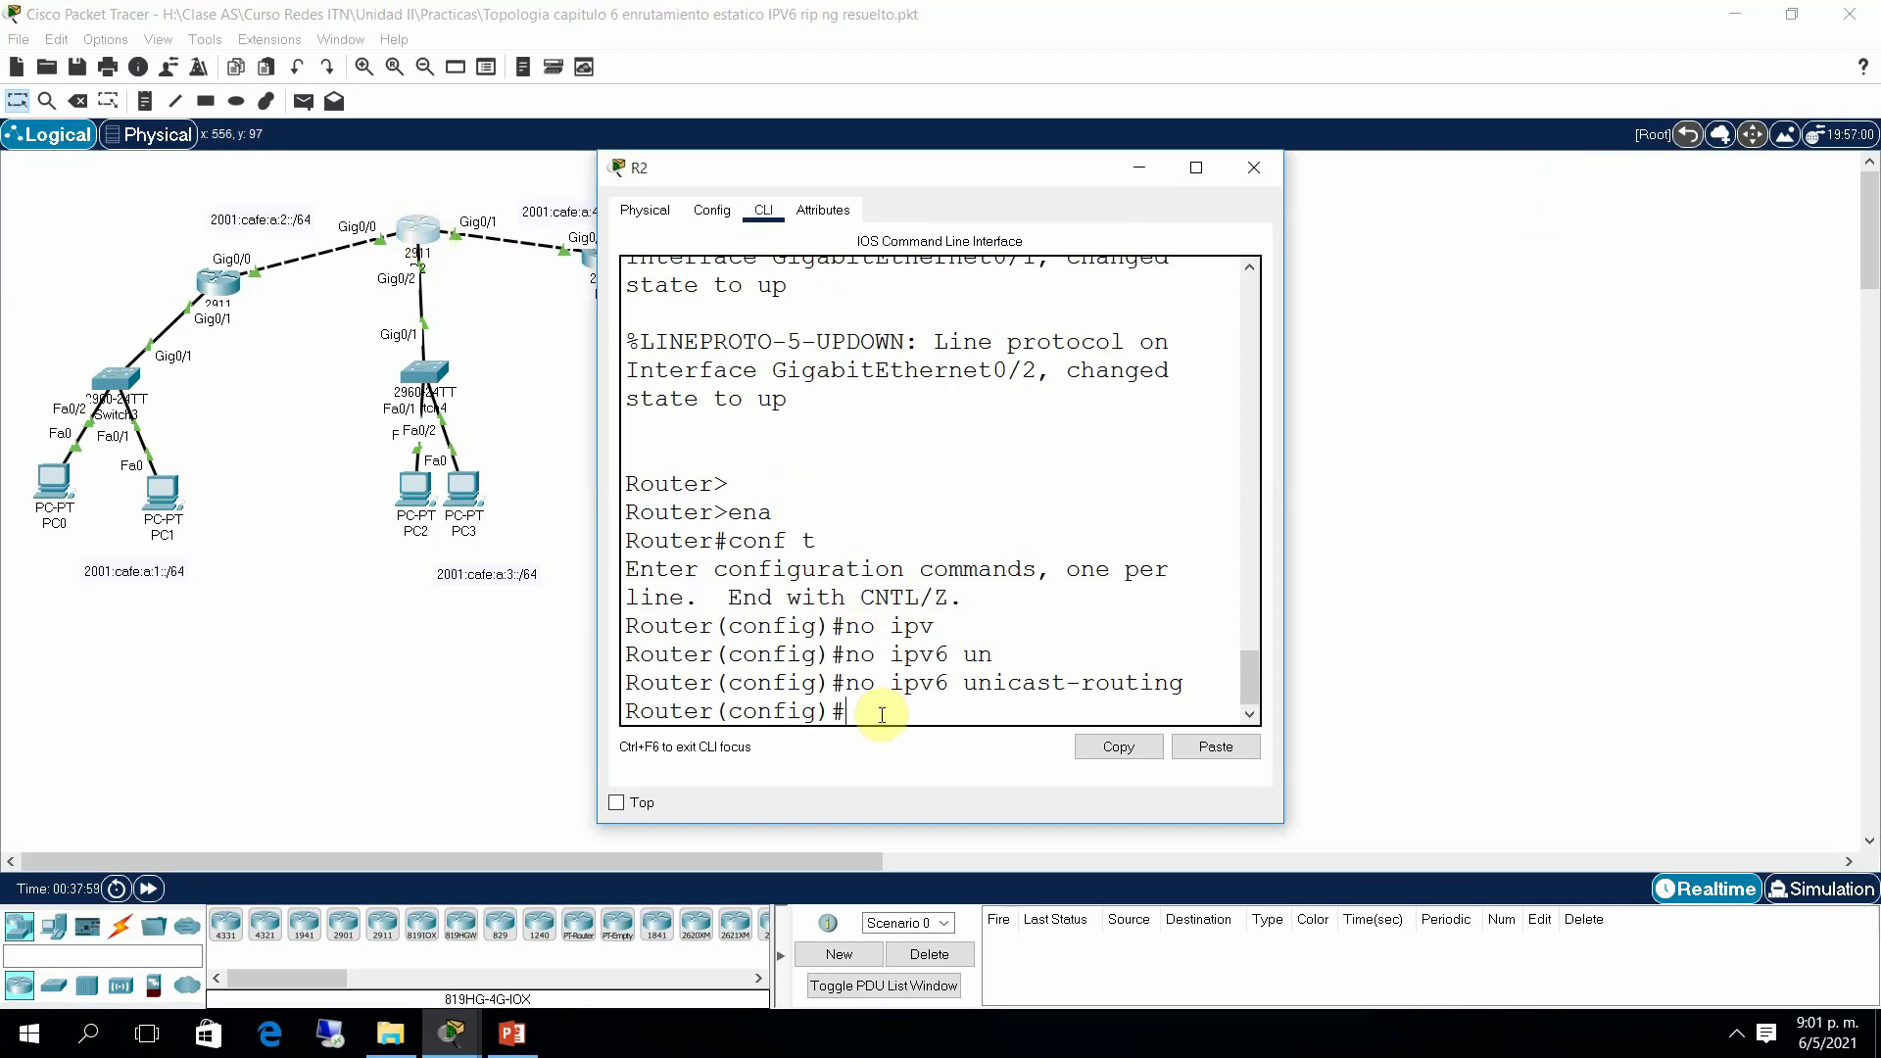
text(ipv)
key(Tab)
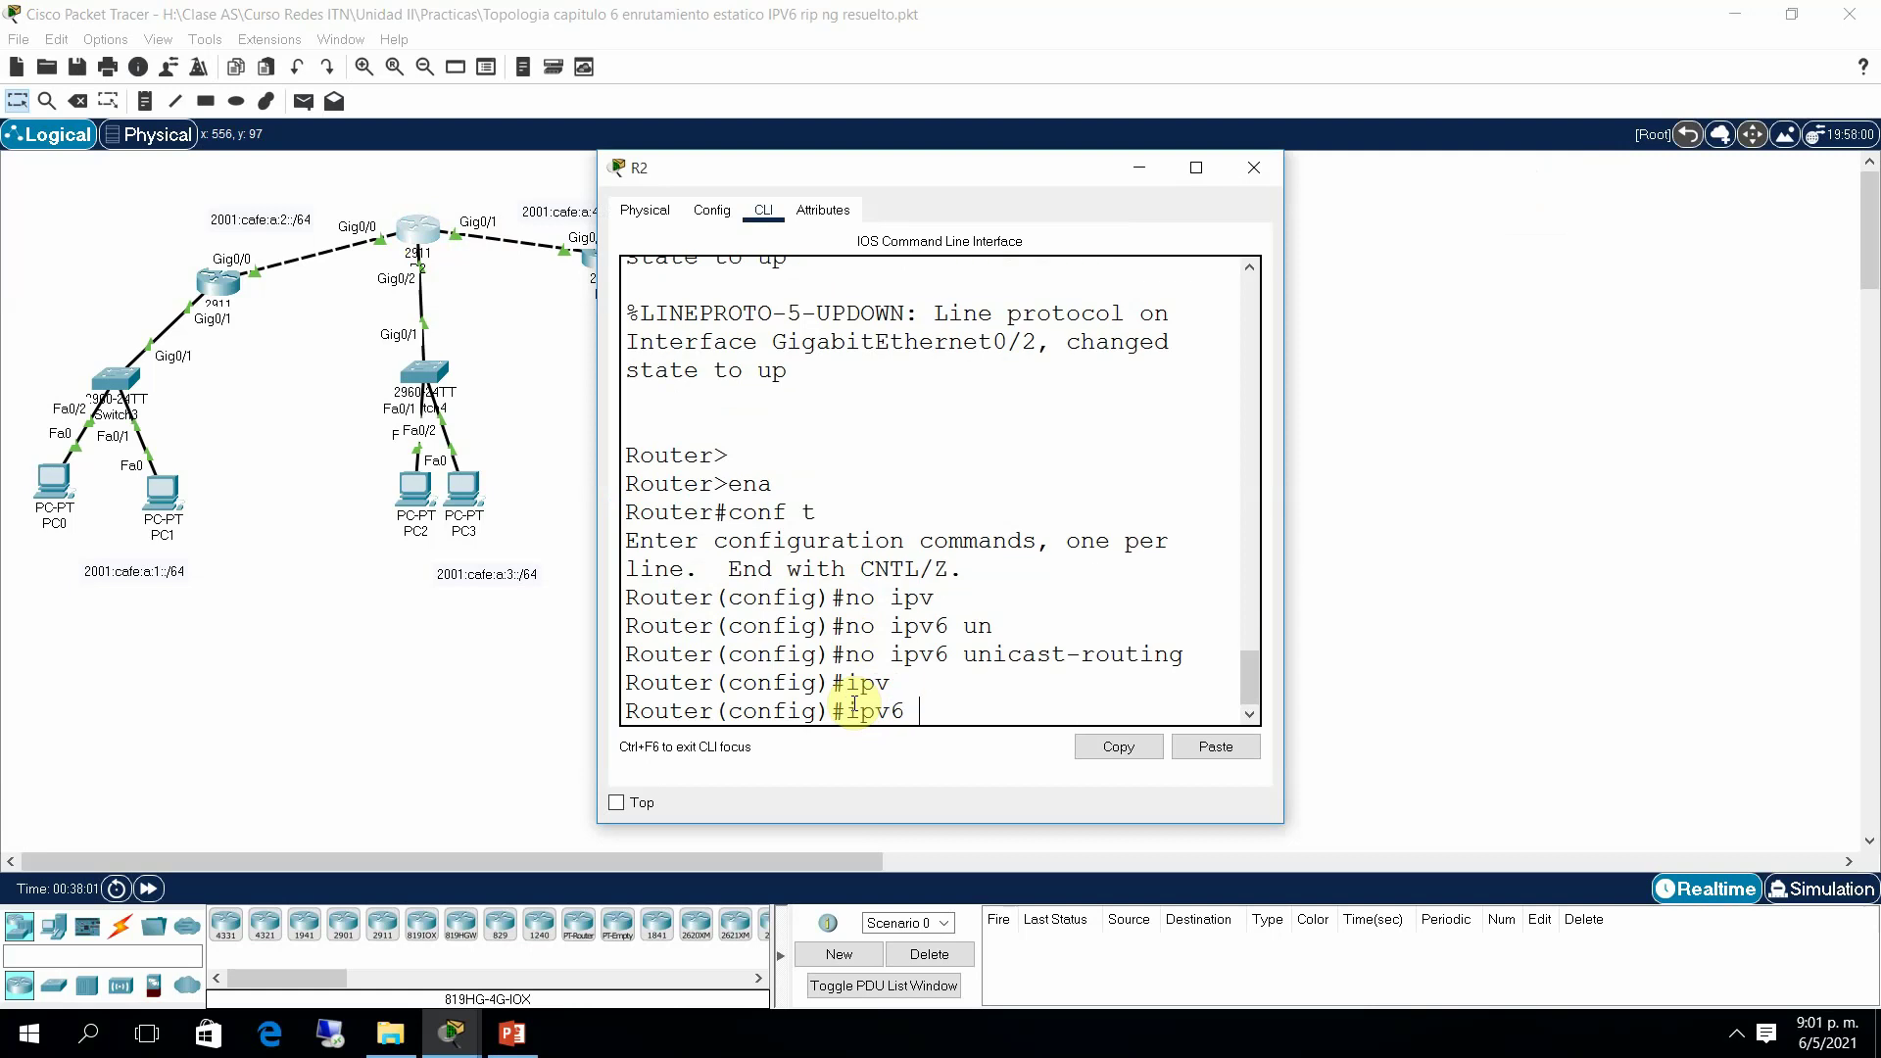
text(unni)
key(Tab)
key(BackSpace)
key(BackSpace)
key(Tab)
key(Return)
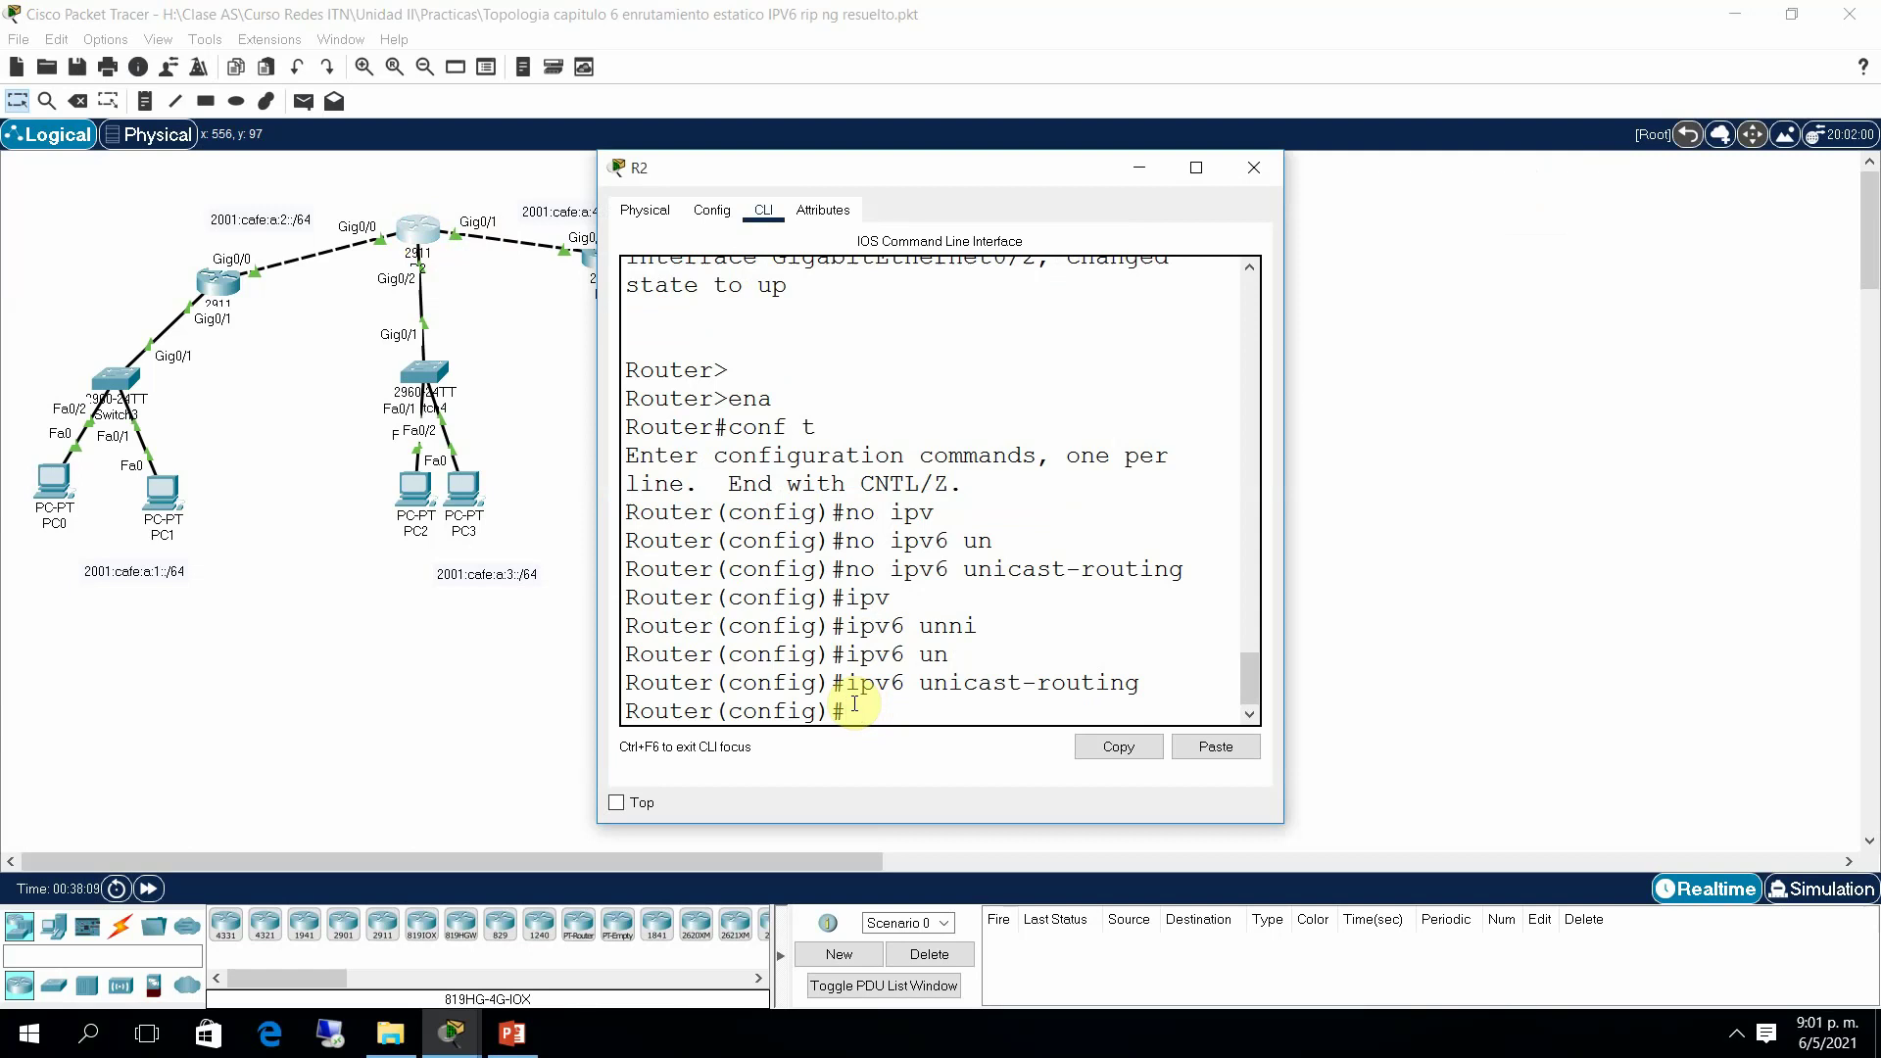
Step: Enable the RIPng process R2 on R2's GigabitEthernet 0/0 interface with ipv6 rip R2 enable
text(interface g0/0)
key(Return)
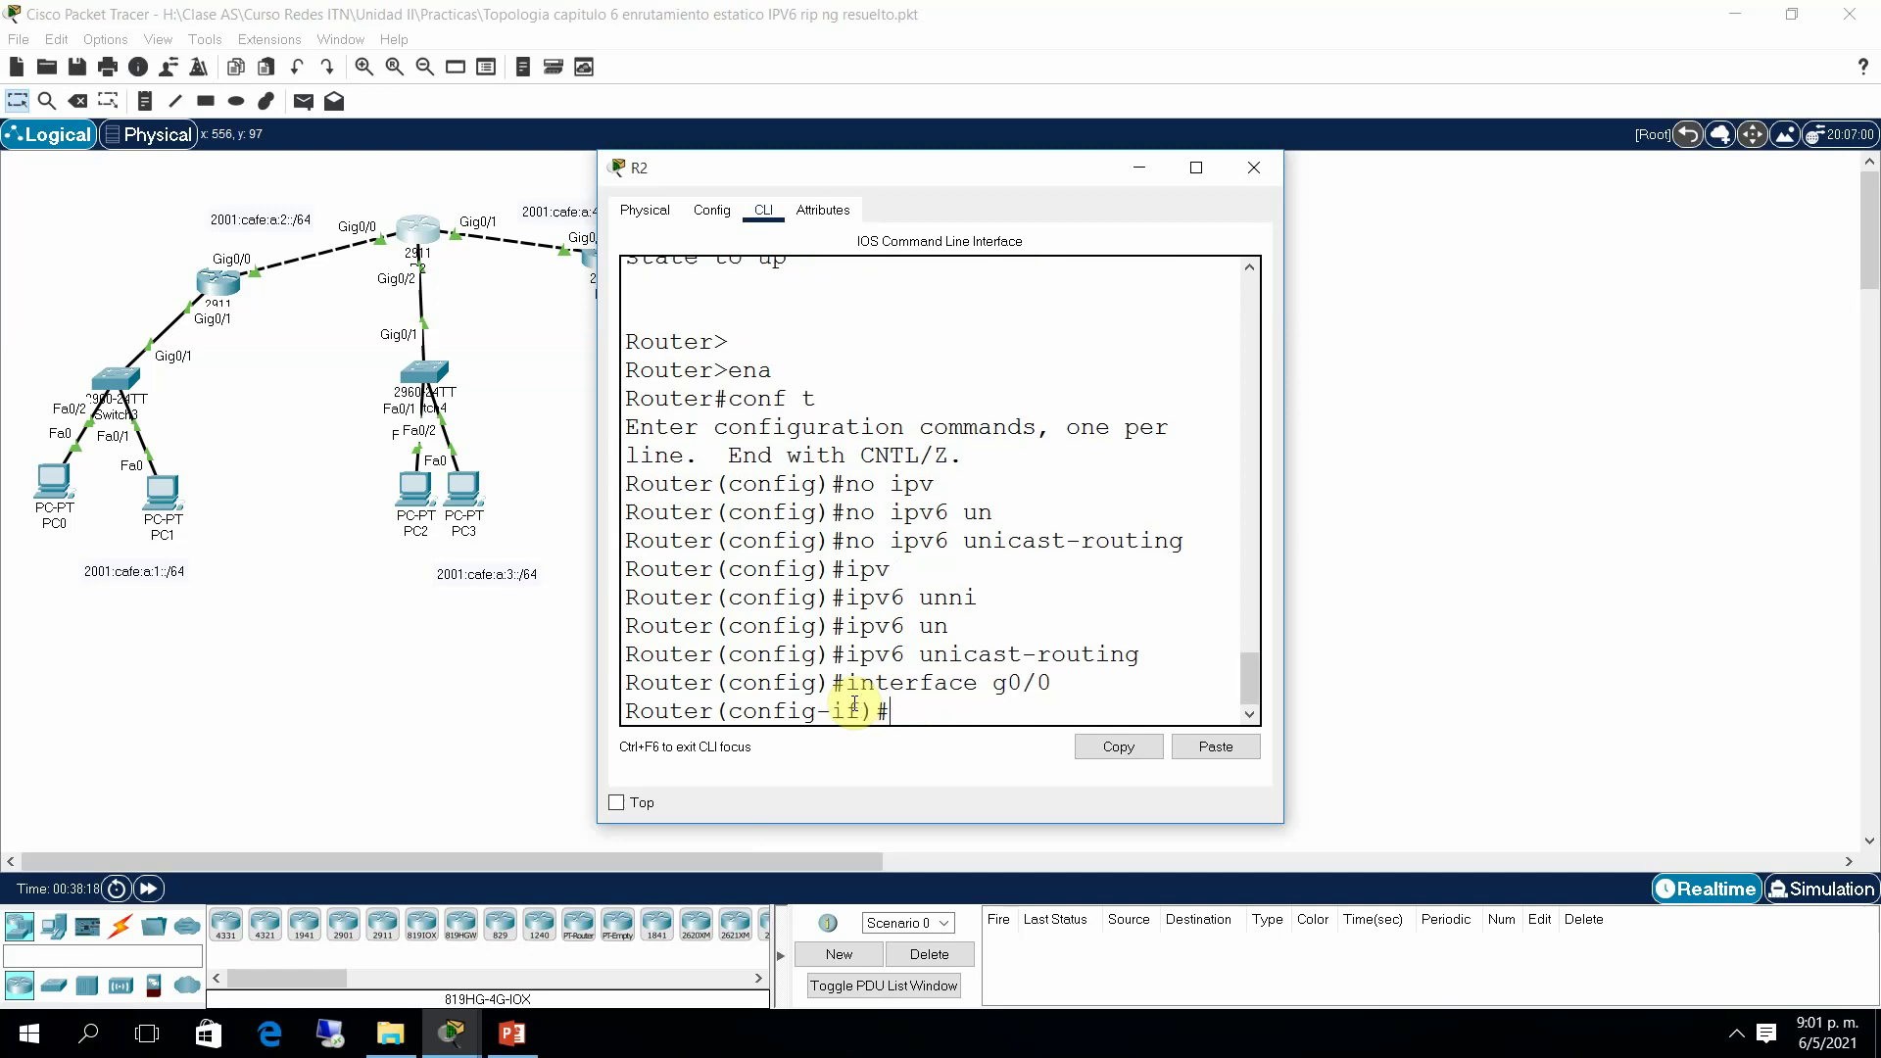
text(ipv)
key(Tab)
text(ri)
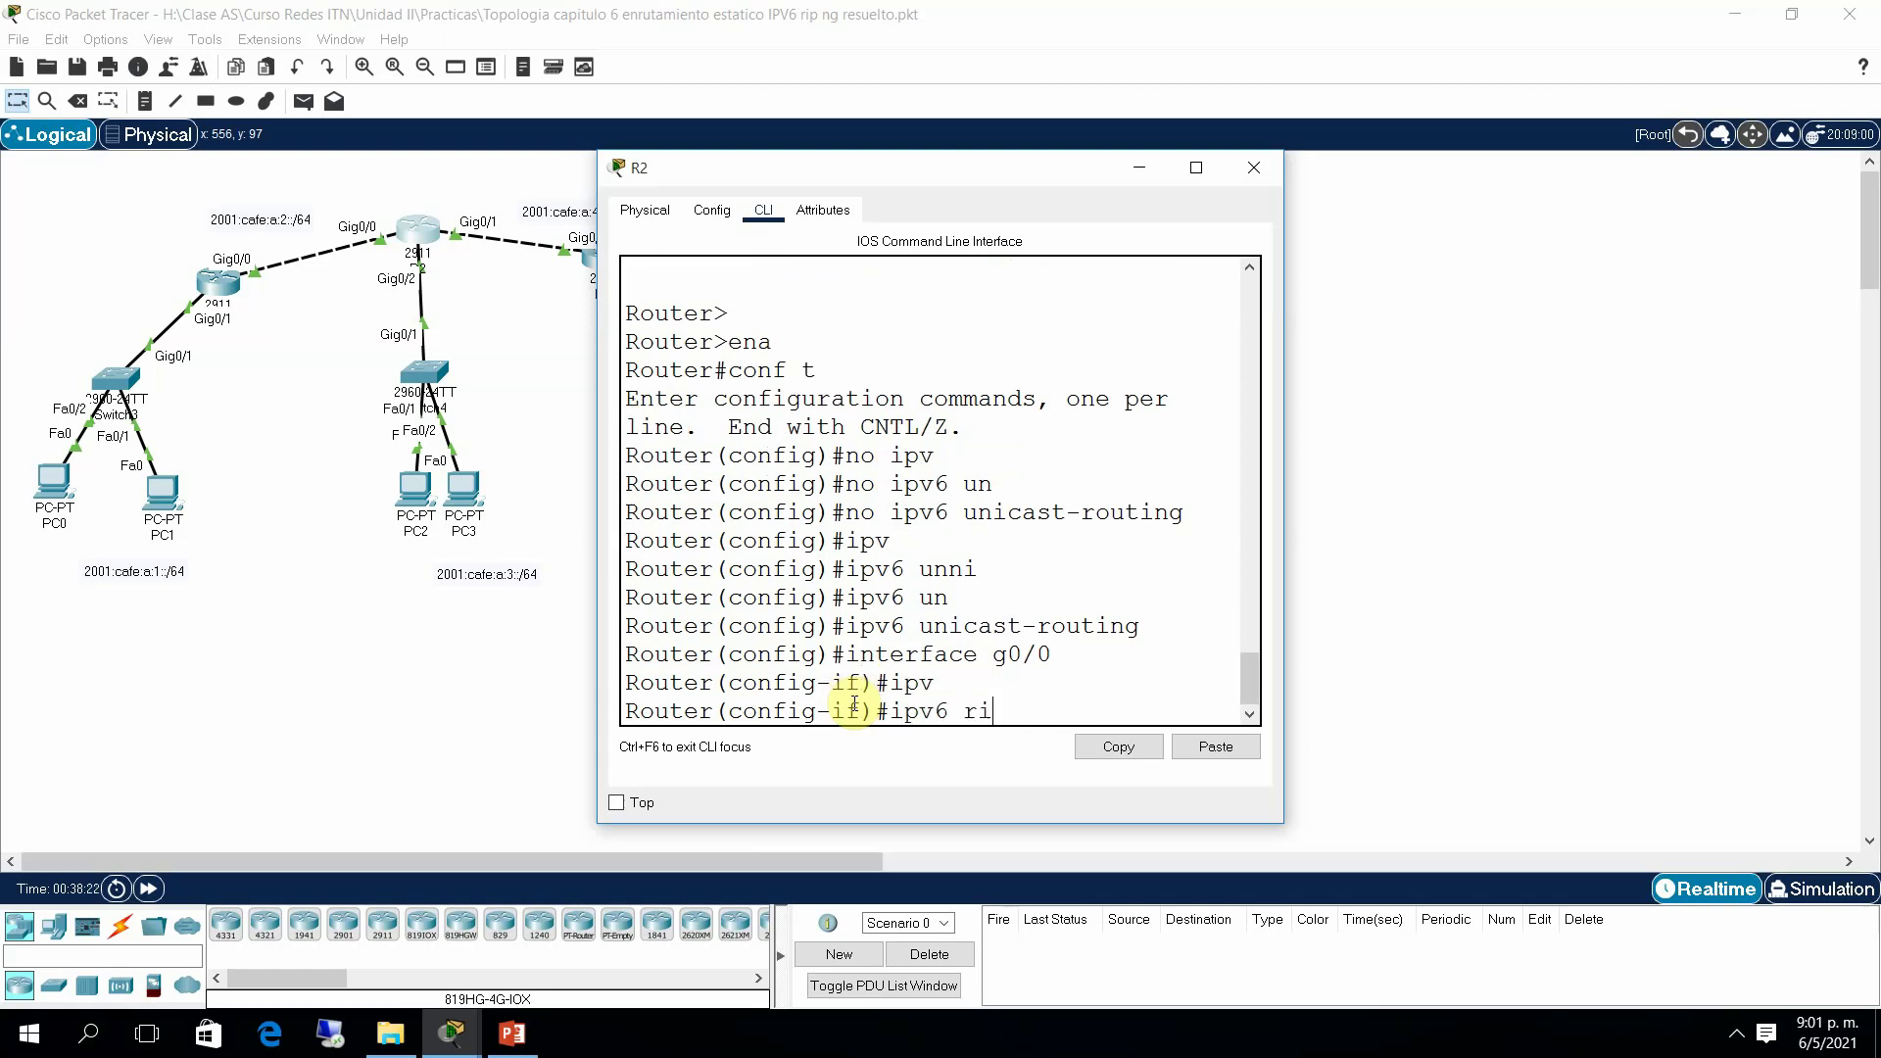
text(p R2 ena)
key(Tab)
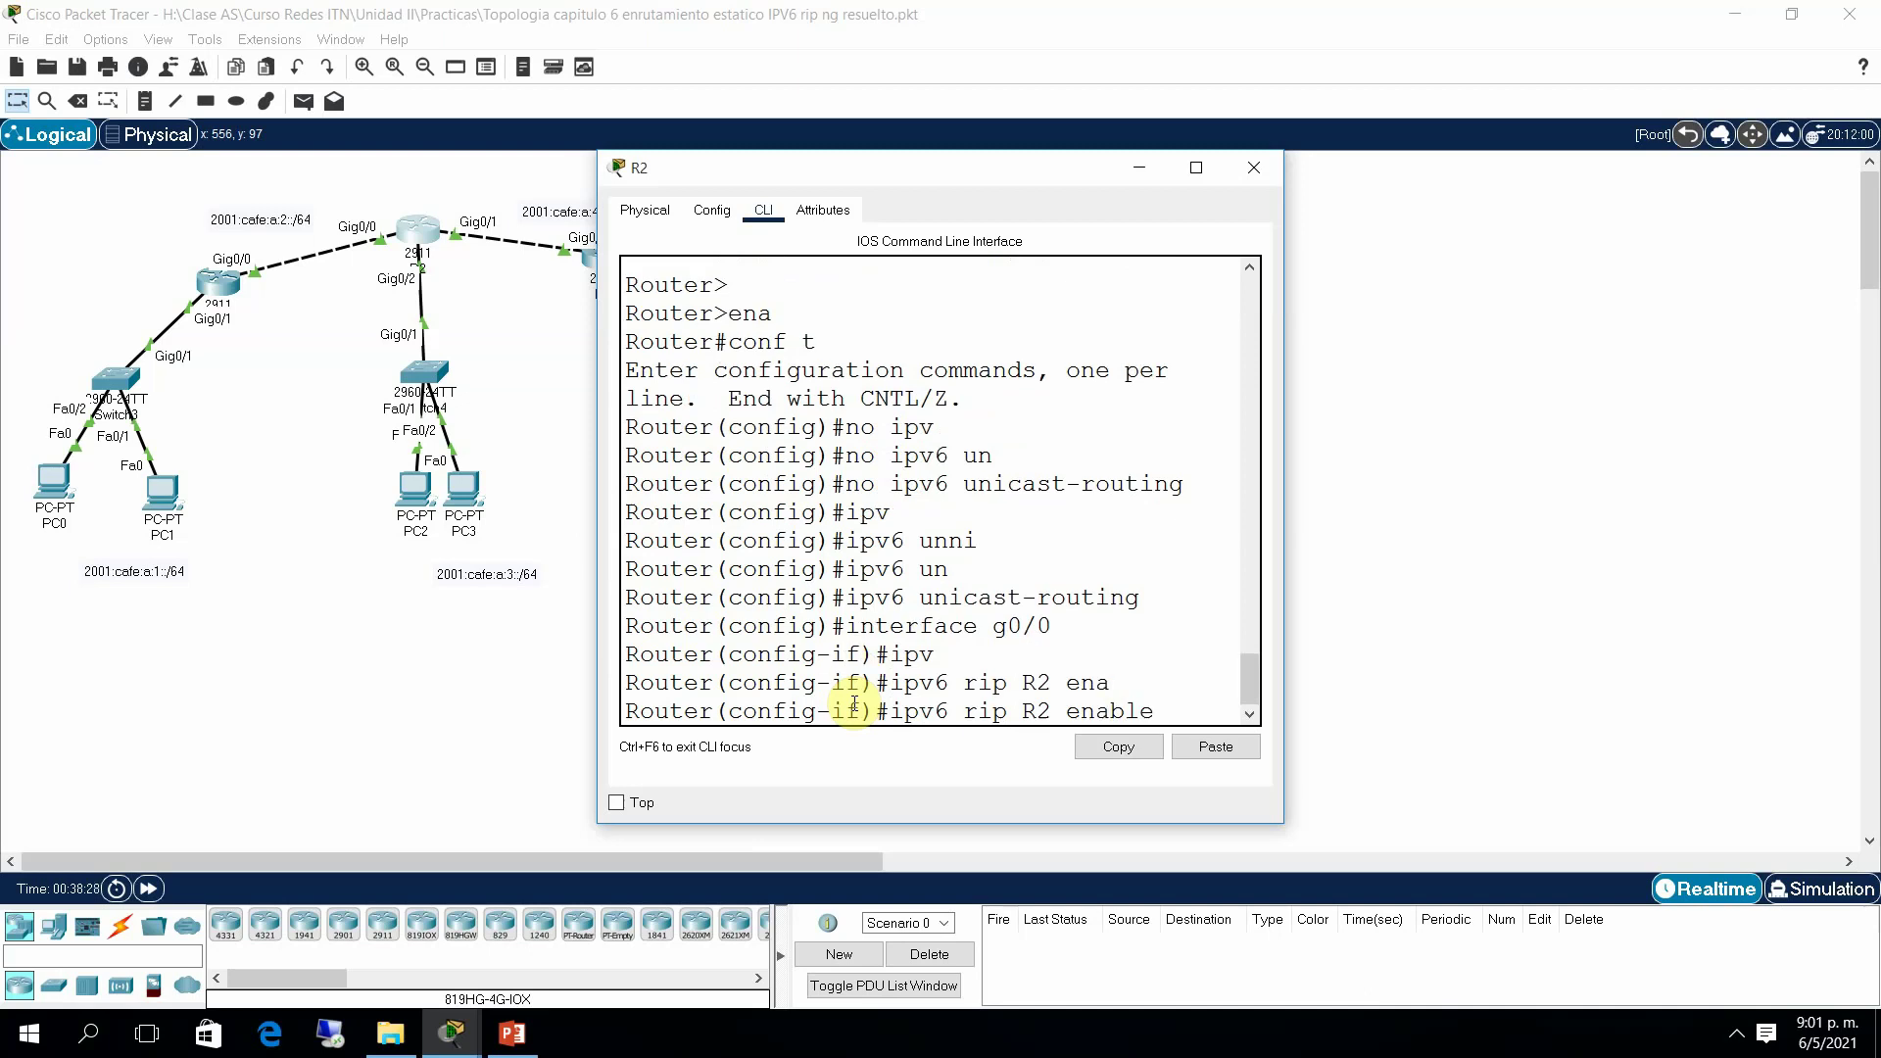
key(Return)
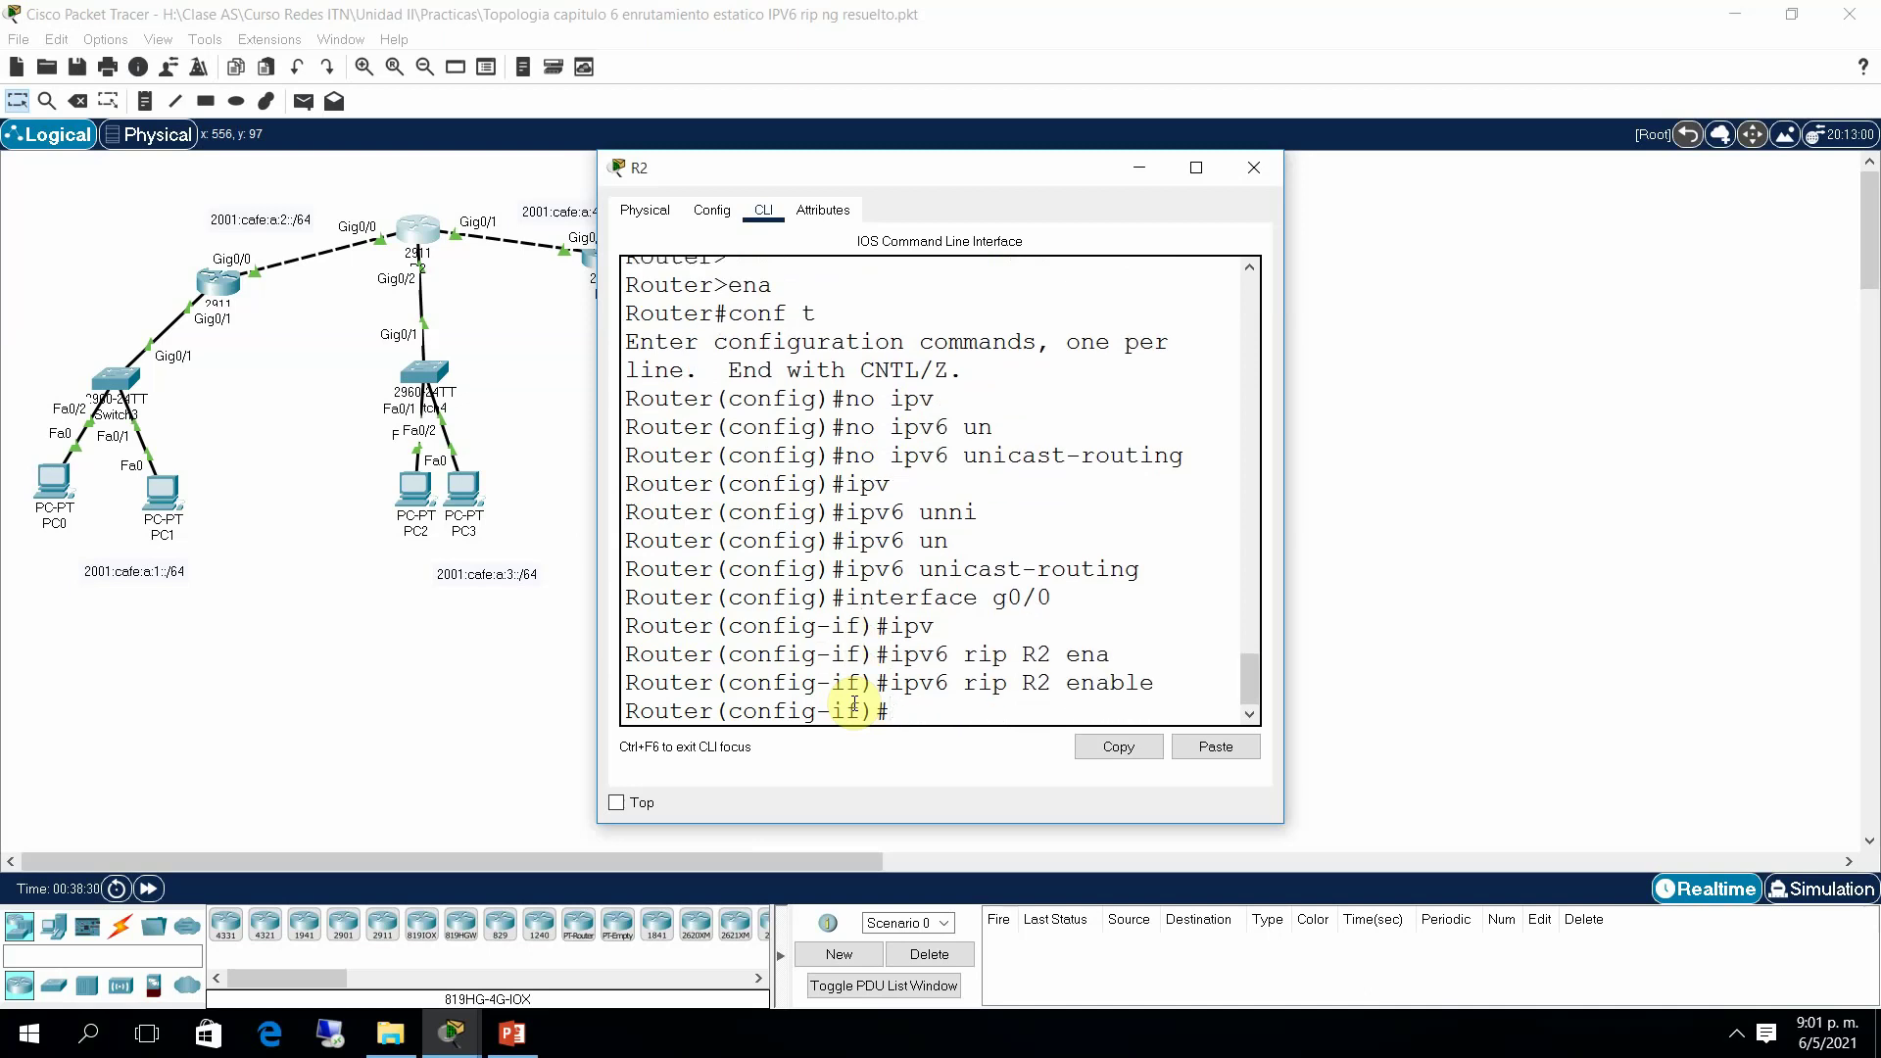
Step: Enable the RIPng process R2 on R2's GigabitEthernet 0/1 interface with ipv6 rip R2 enable
text(int g0/1)
key(Return)
key(Up)
key(Up)
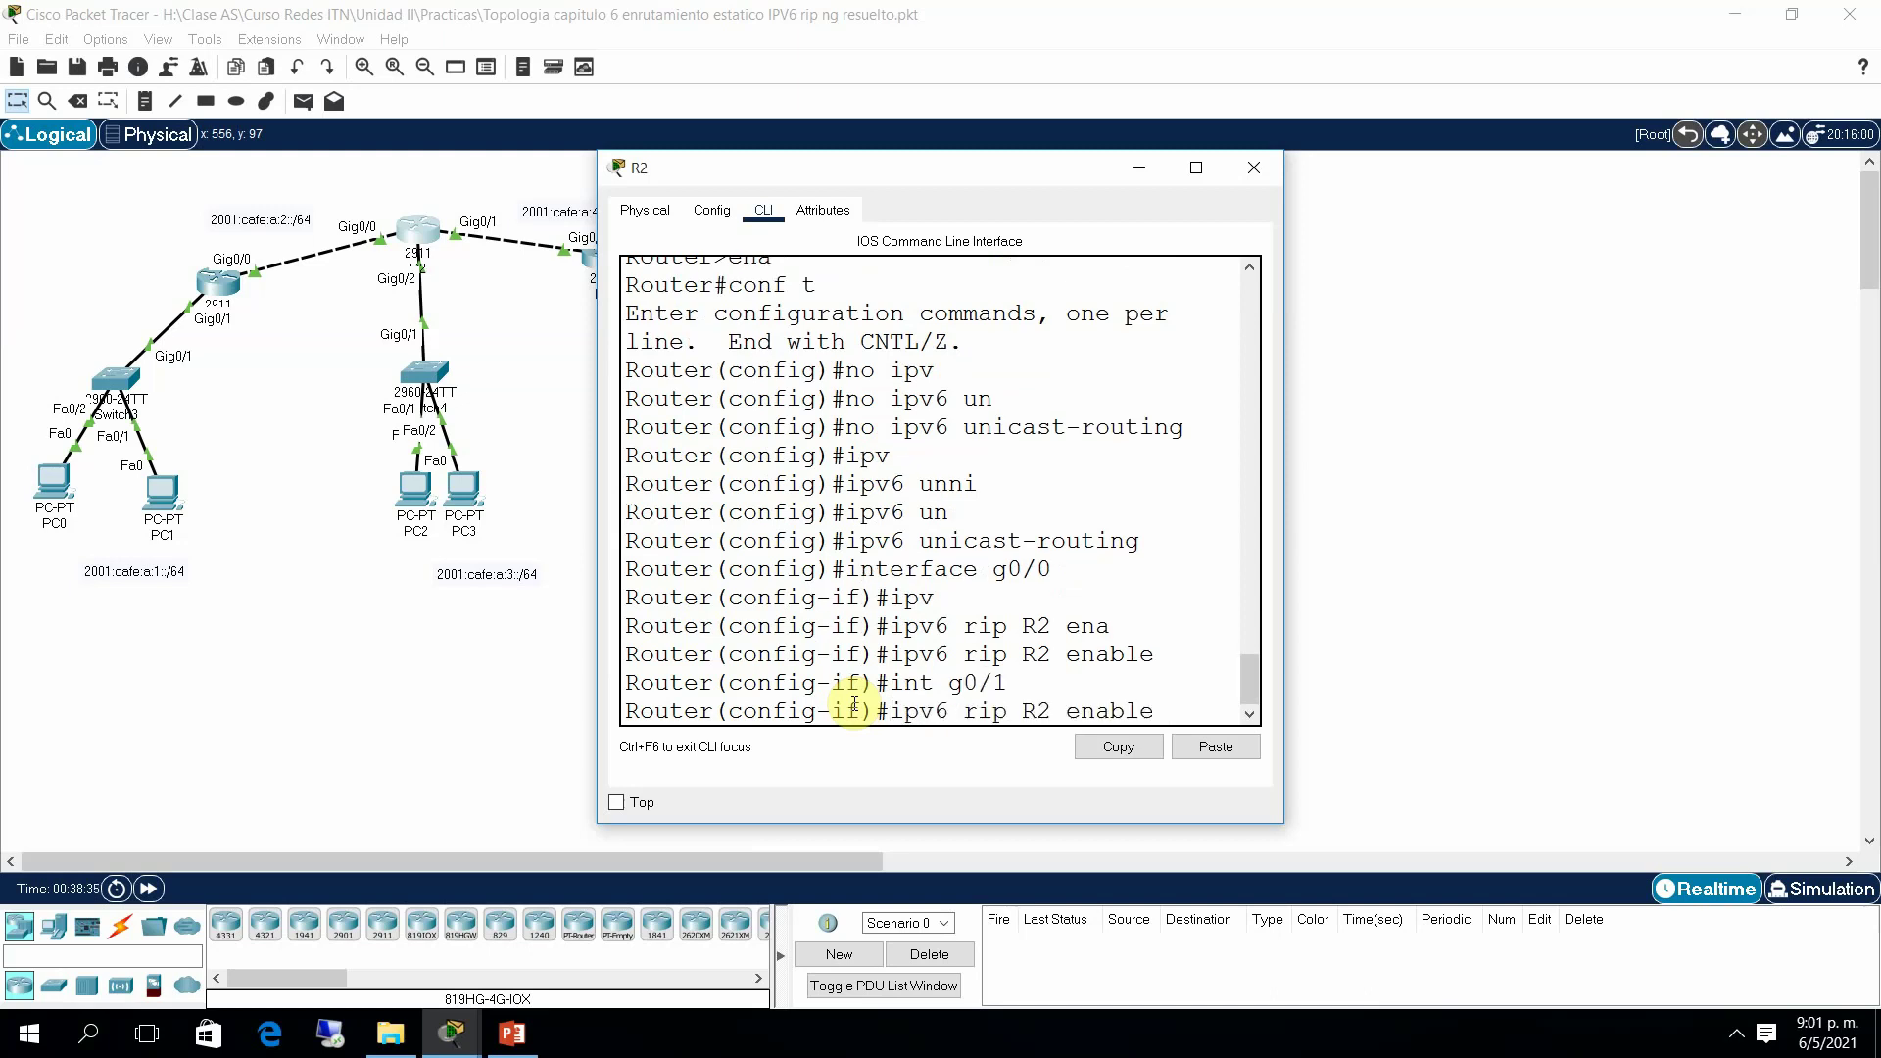
key(Return)
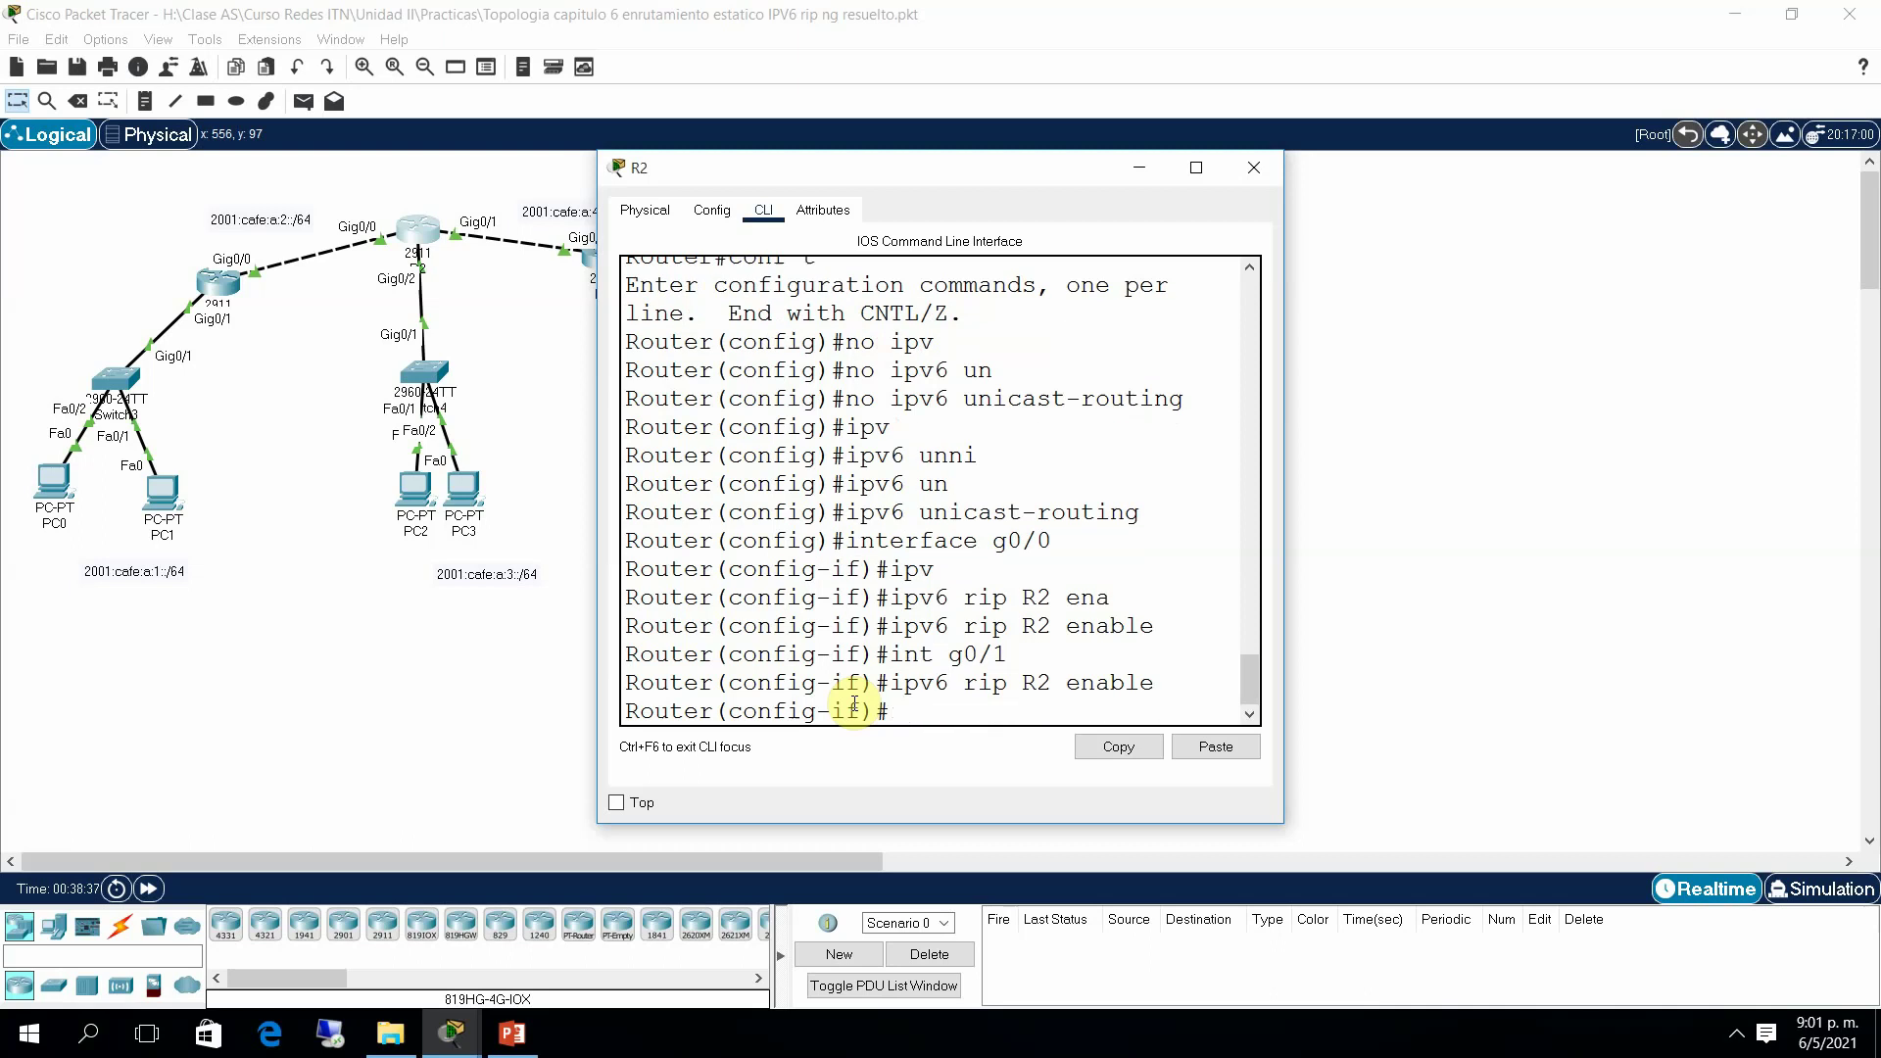
Step: Enable the RIPng process R2 on R2's GigabitEthernet 0/2 interface and leave configuration mode with end
key(Up)
key(Up)
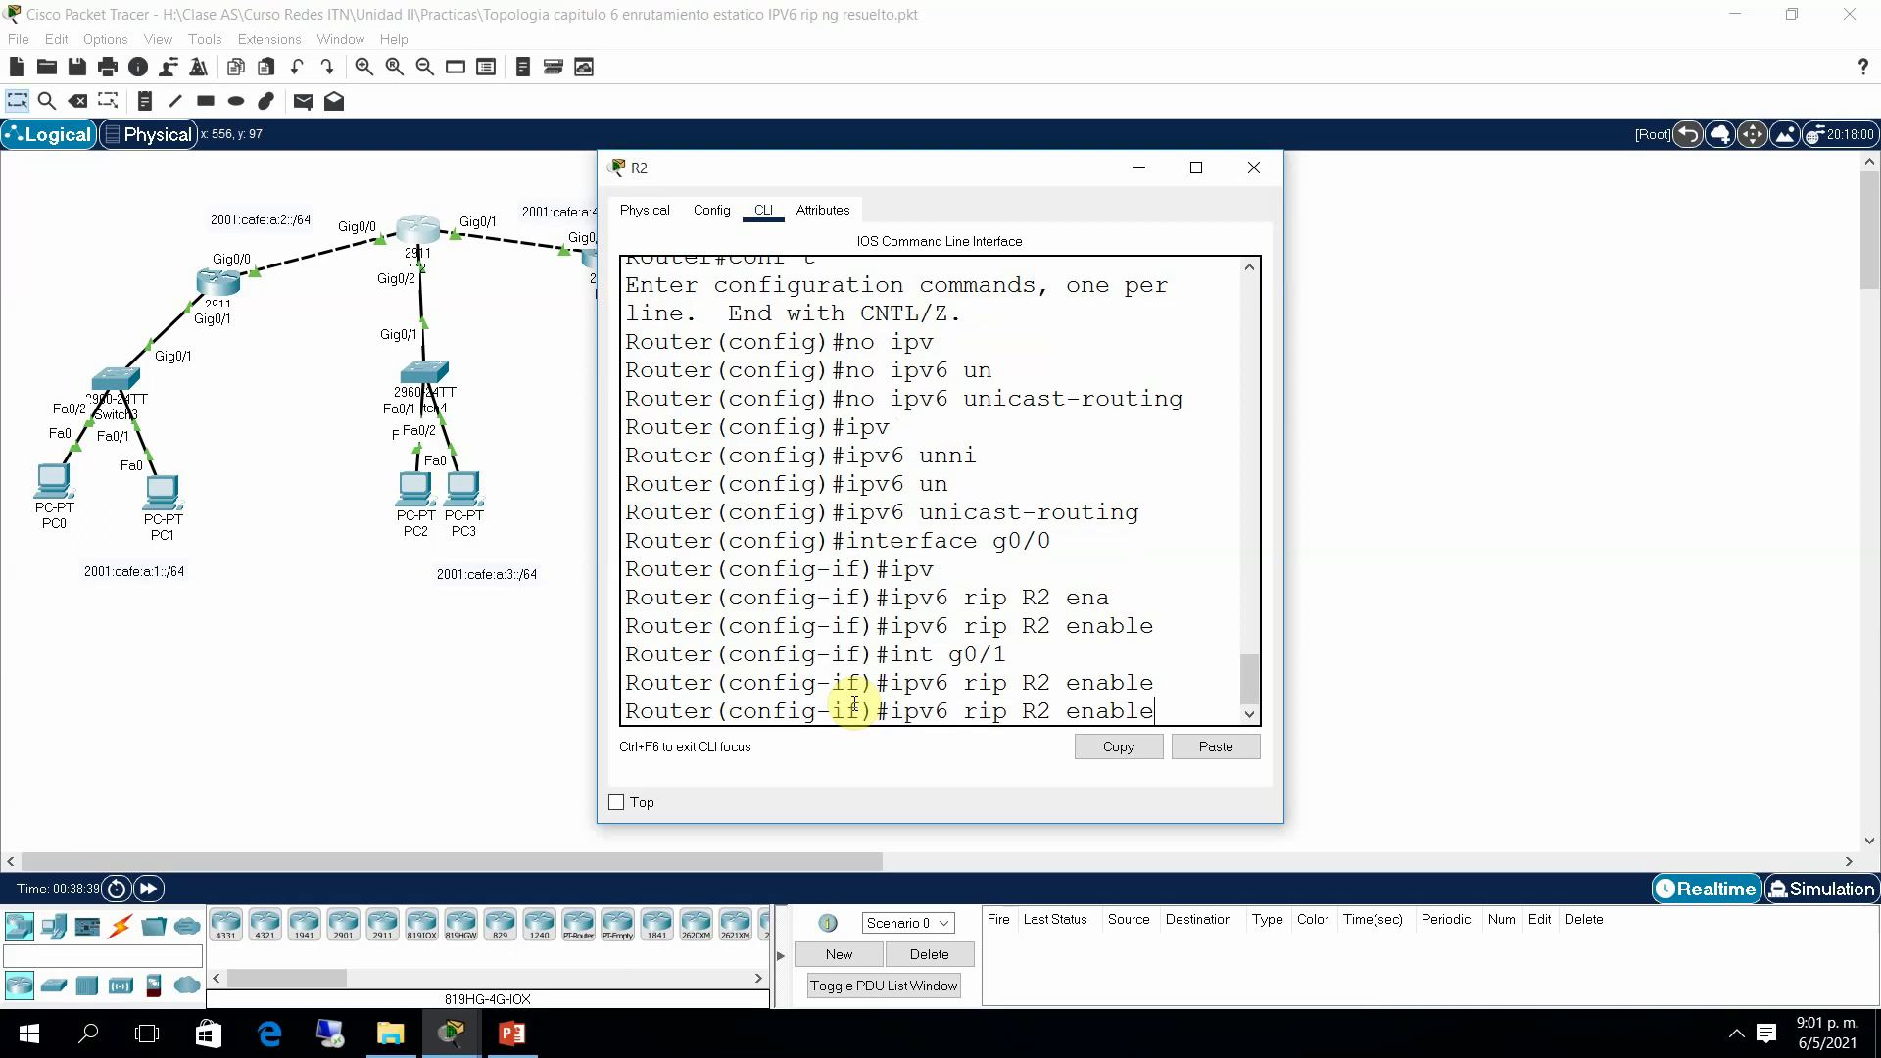
key(BackSpace)
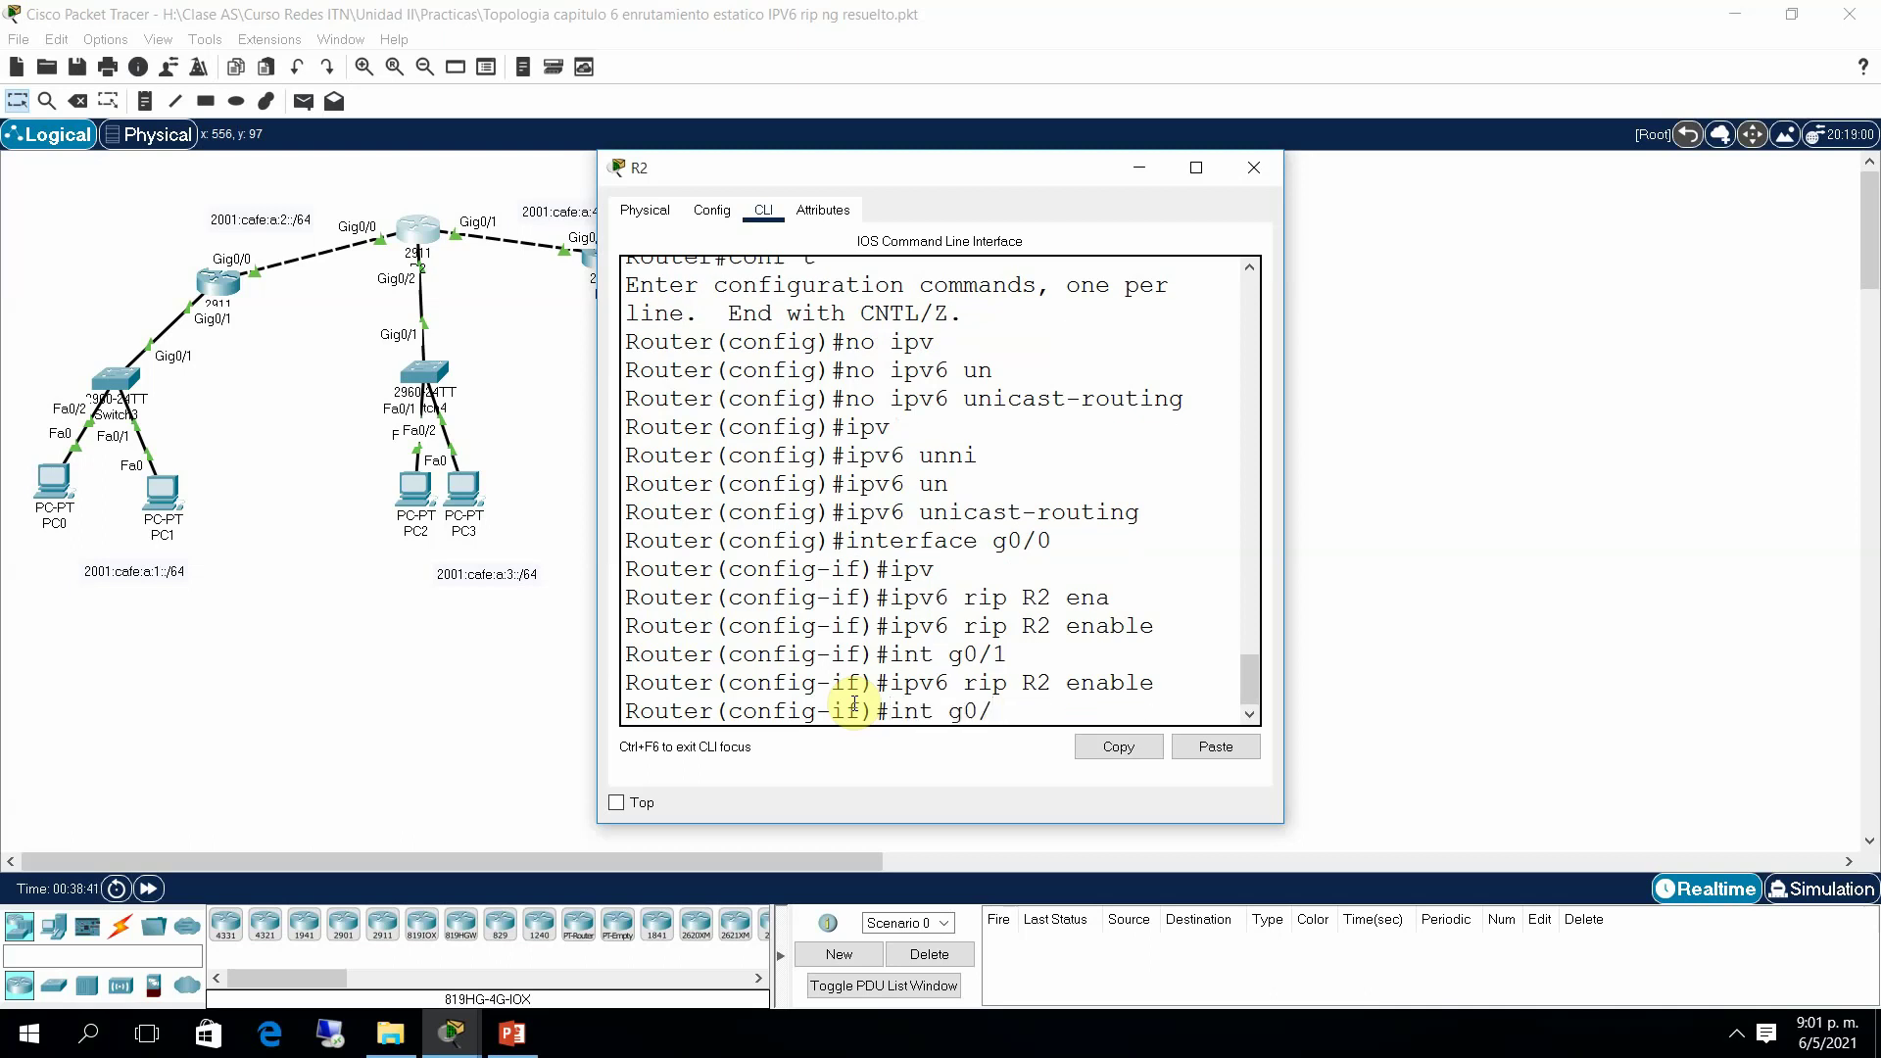
text(2)
key(Return)
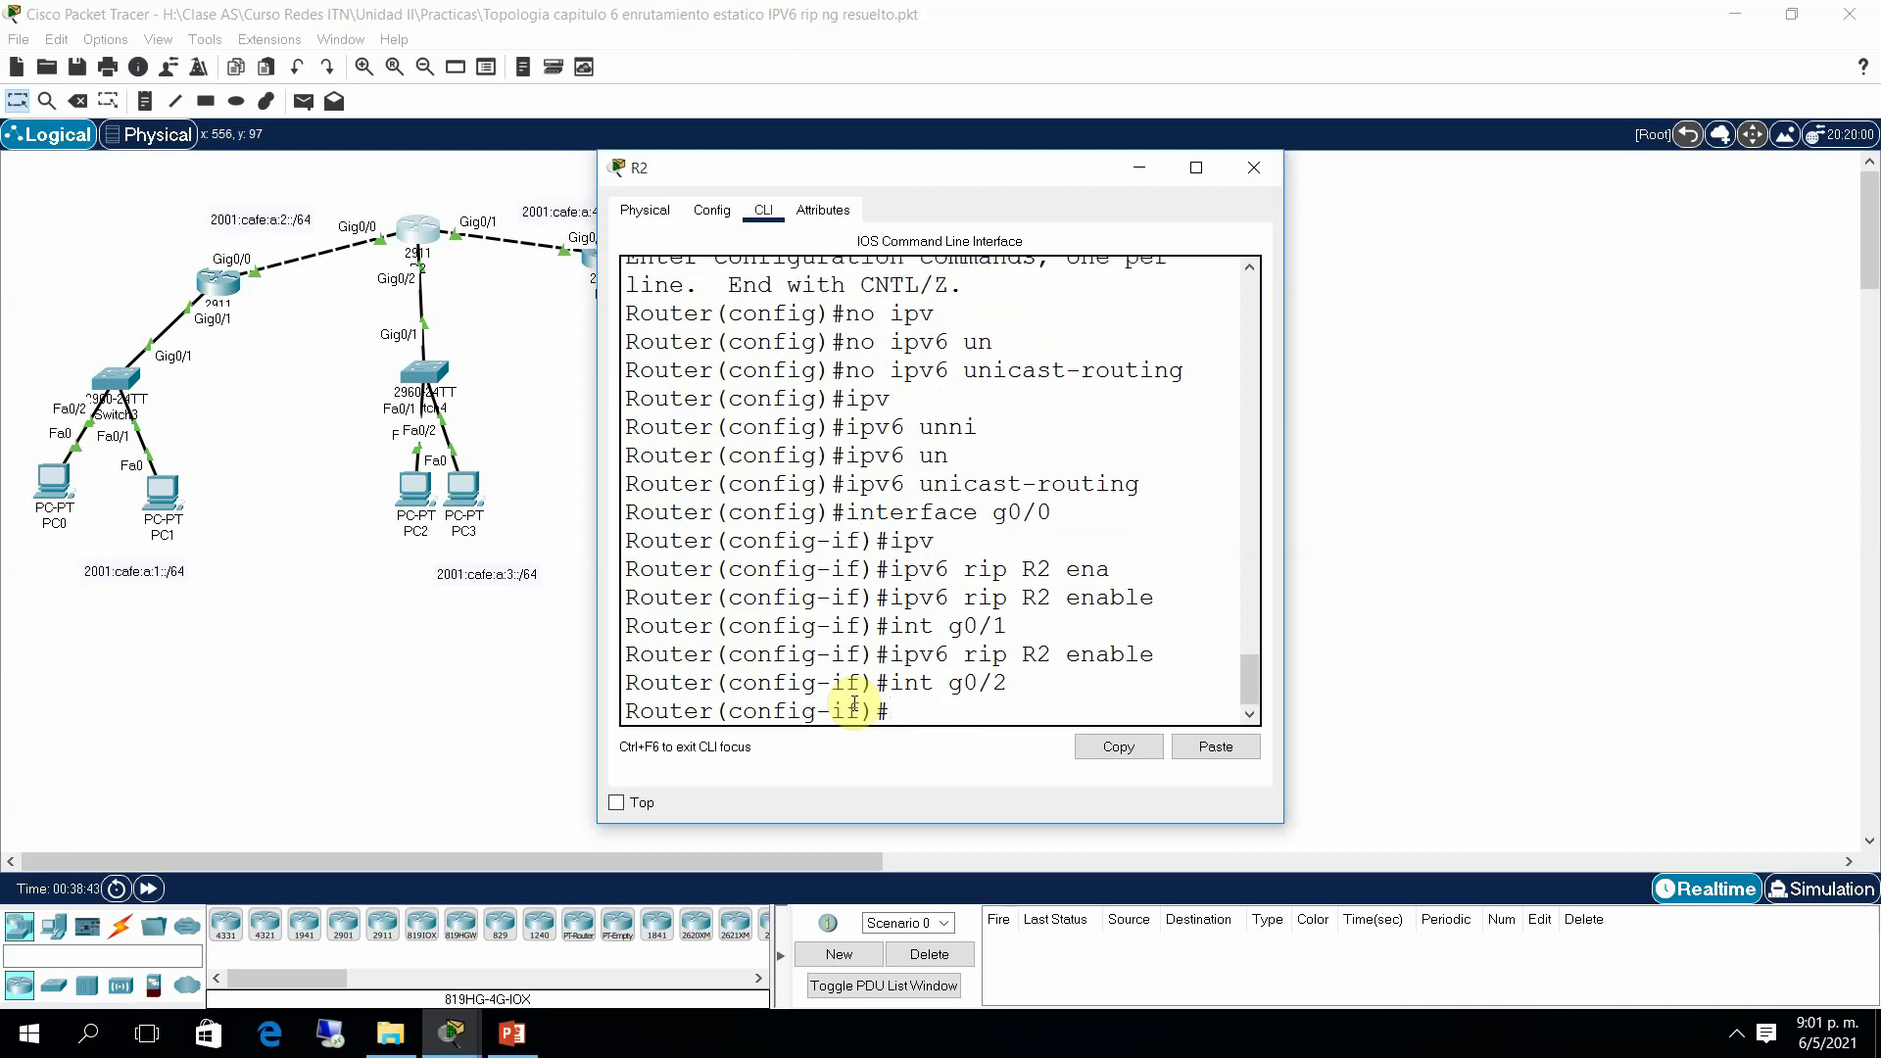
text(int g0/2)
key(Up)
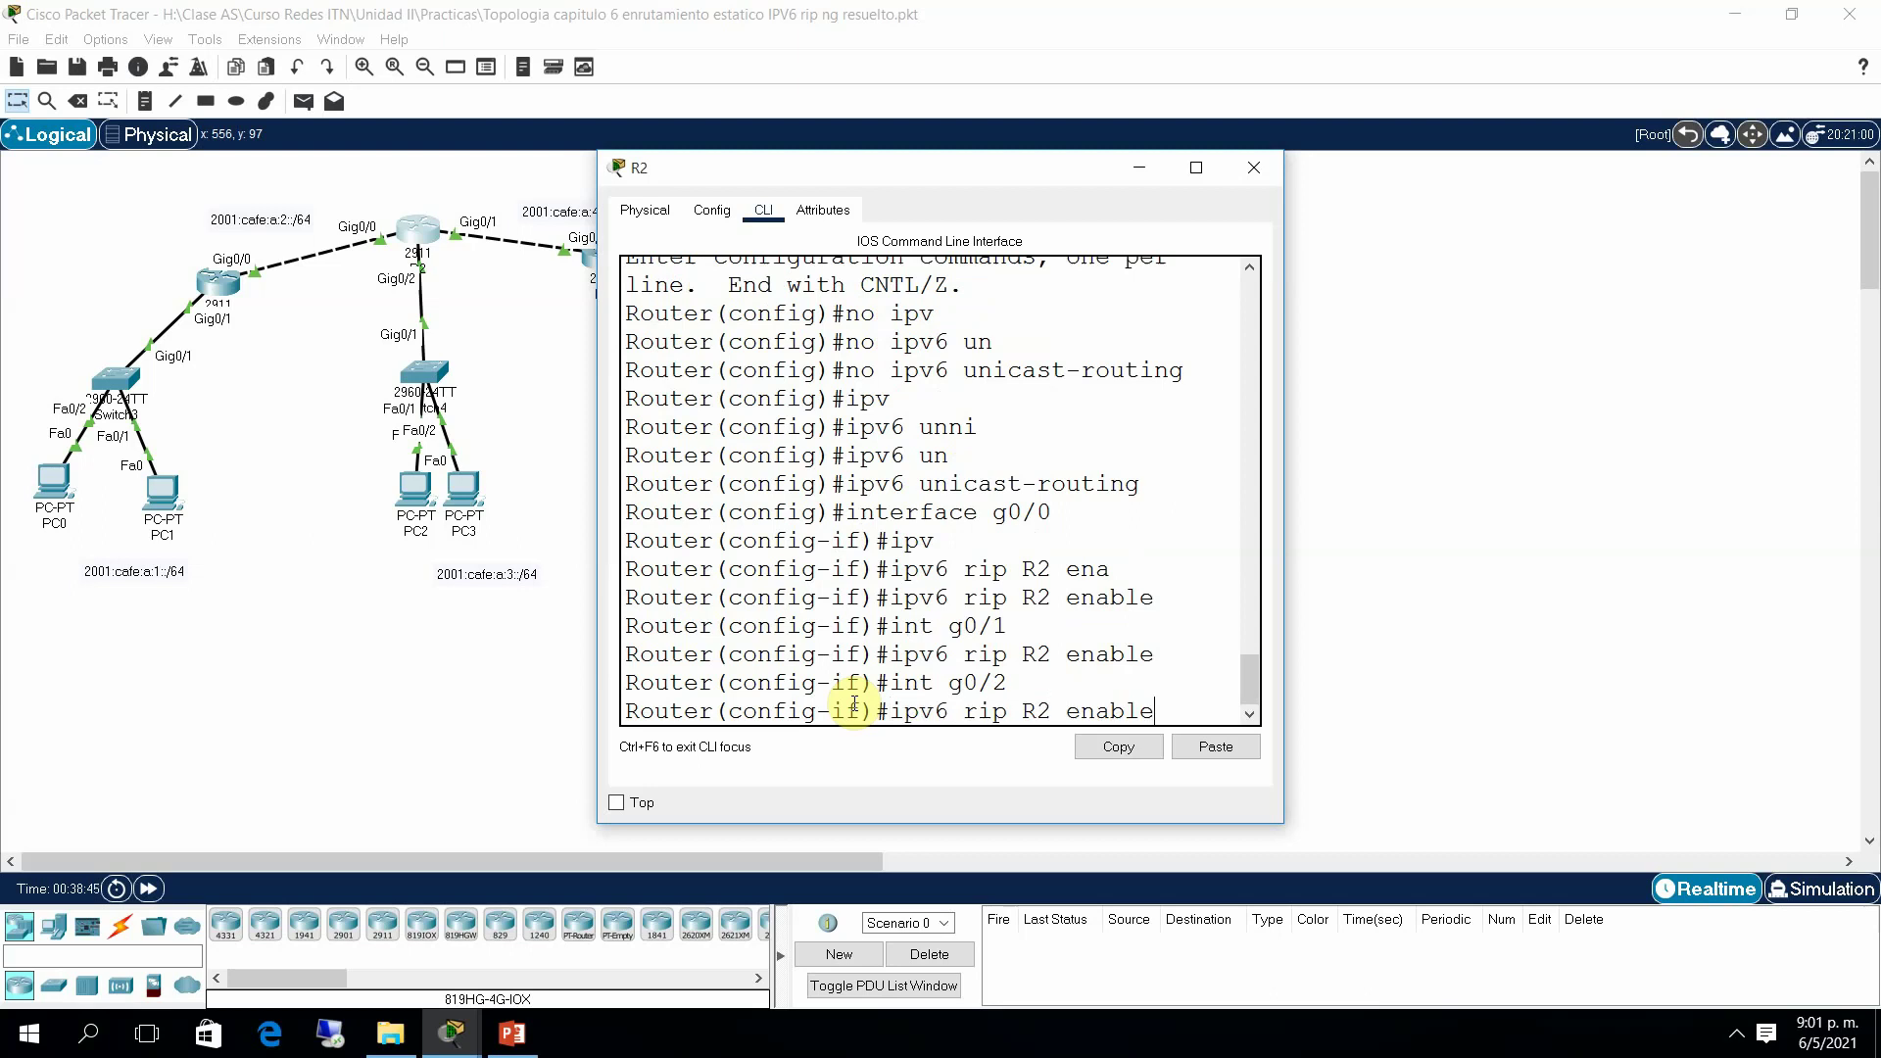
key(Return)
text(end)
key(Return)
key(Return)
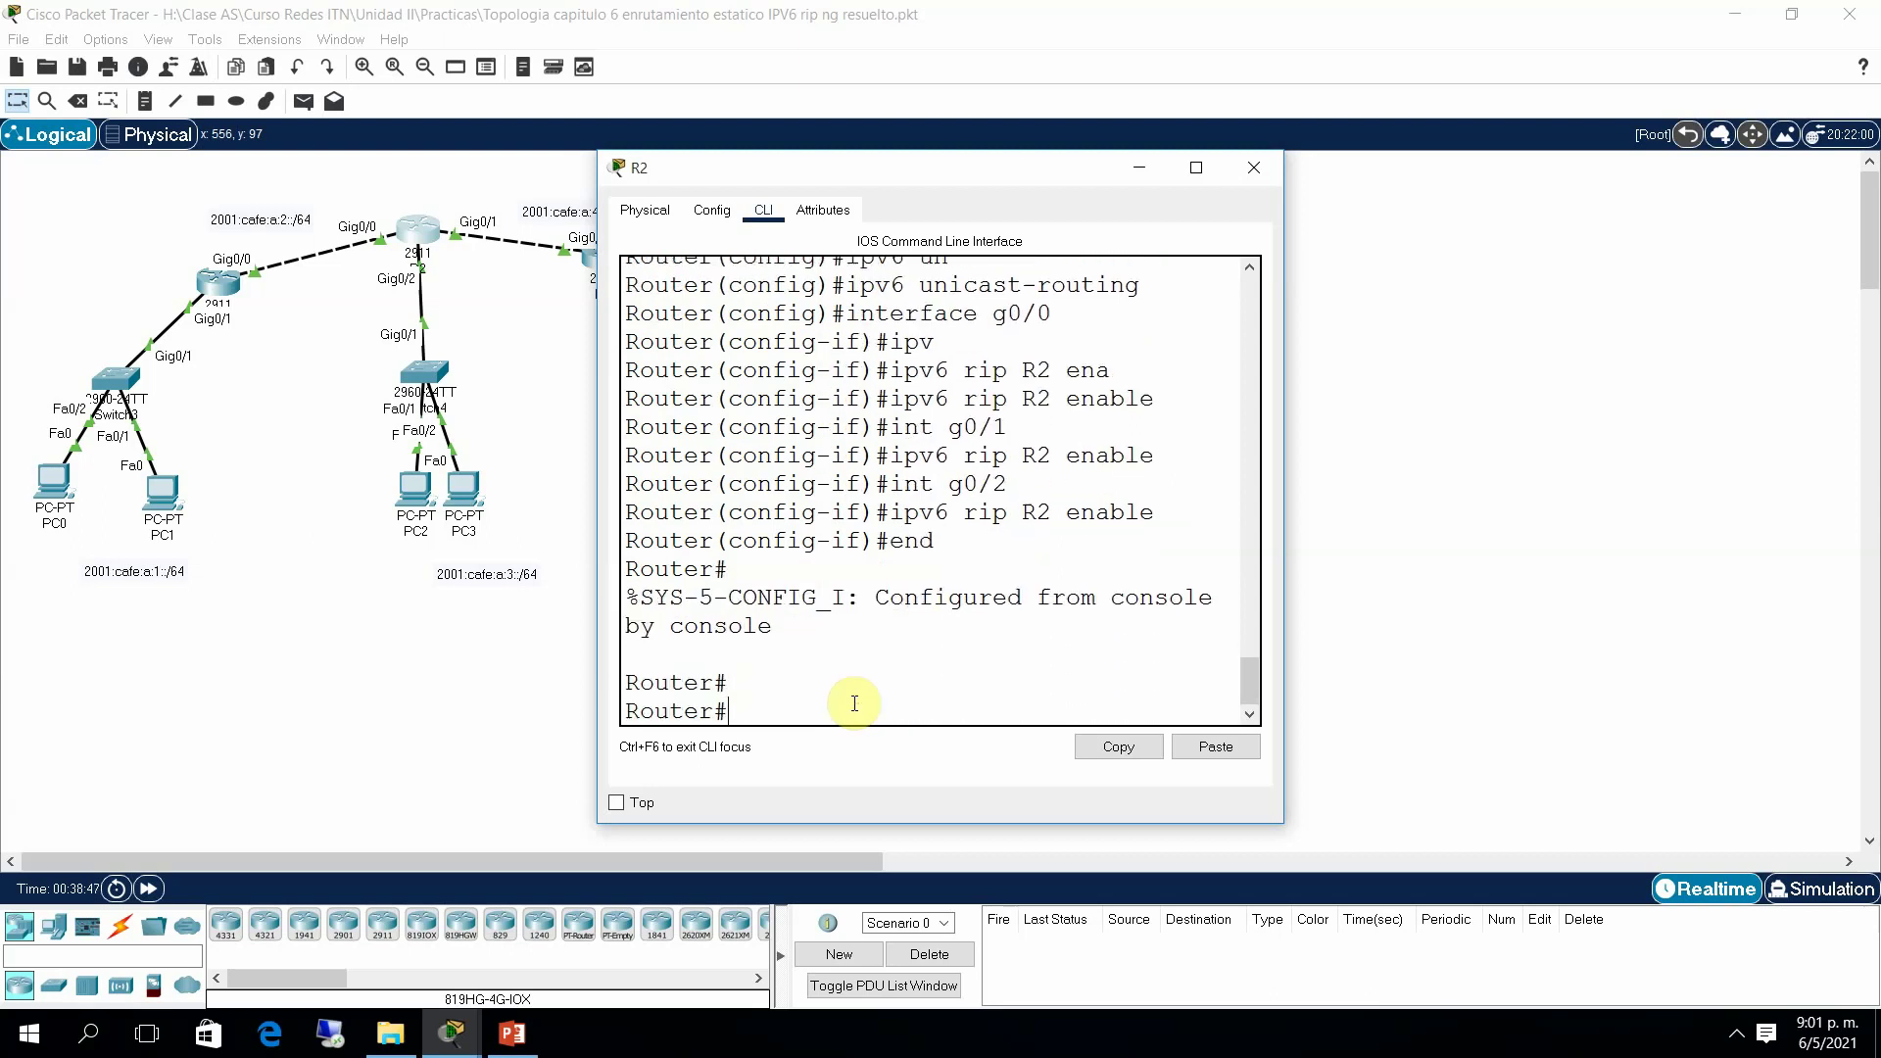
Step: Display R2's running configuration with sh run, examine the RIPng settings on its interfaces through to the end, and close R2's window
text(sh run)
key(Return)
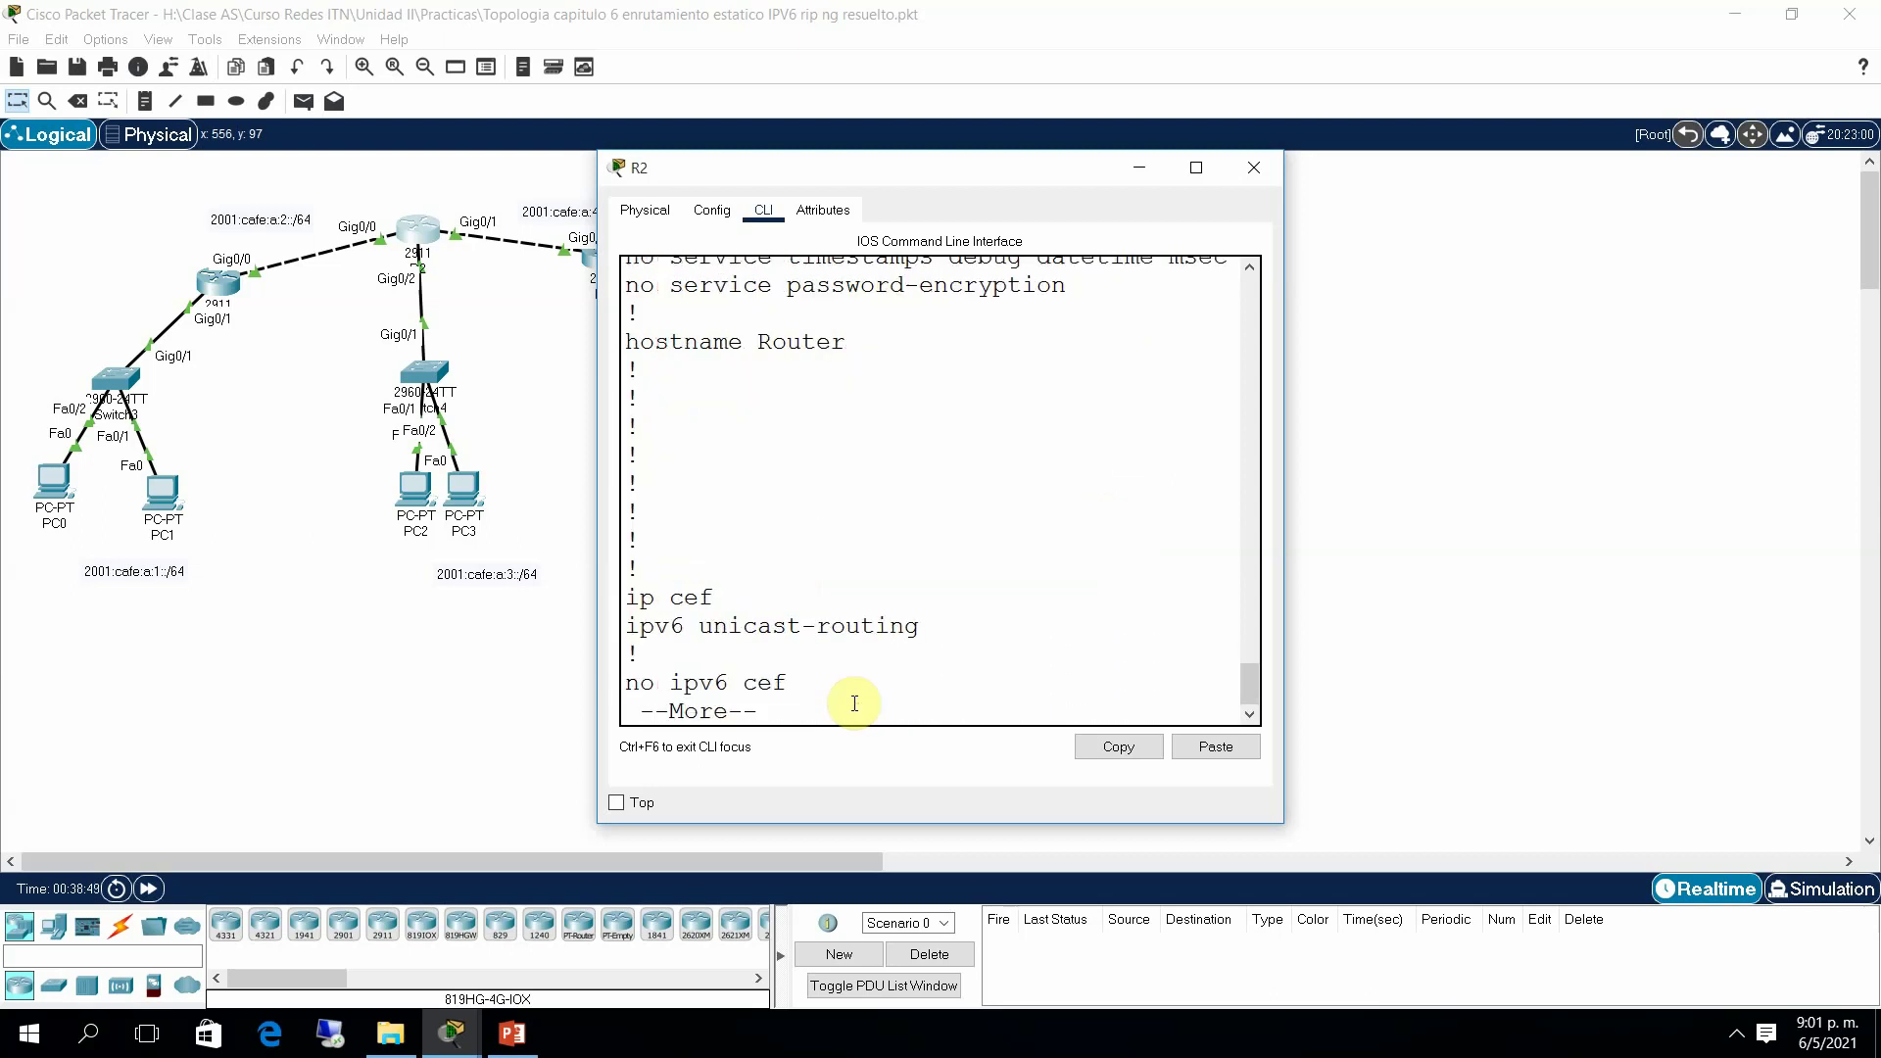
key(Return)
key(Return)
key(Return)
key(Return)
key(Return)
key(Return)
key(Return)
key(Return)
key(Return)
key(Return)
key(Return)
key(Return)
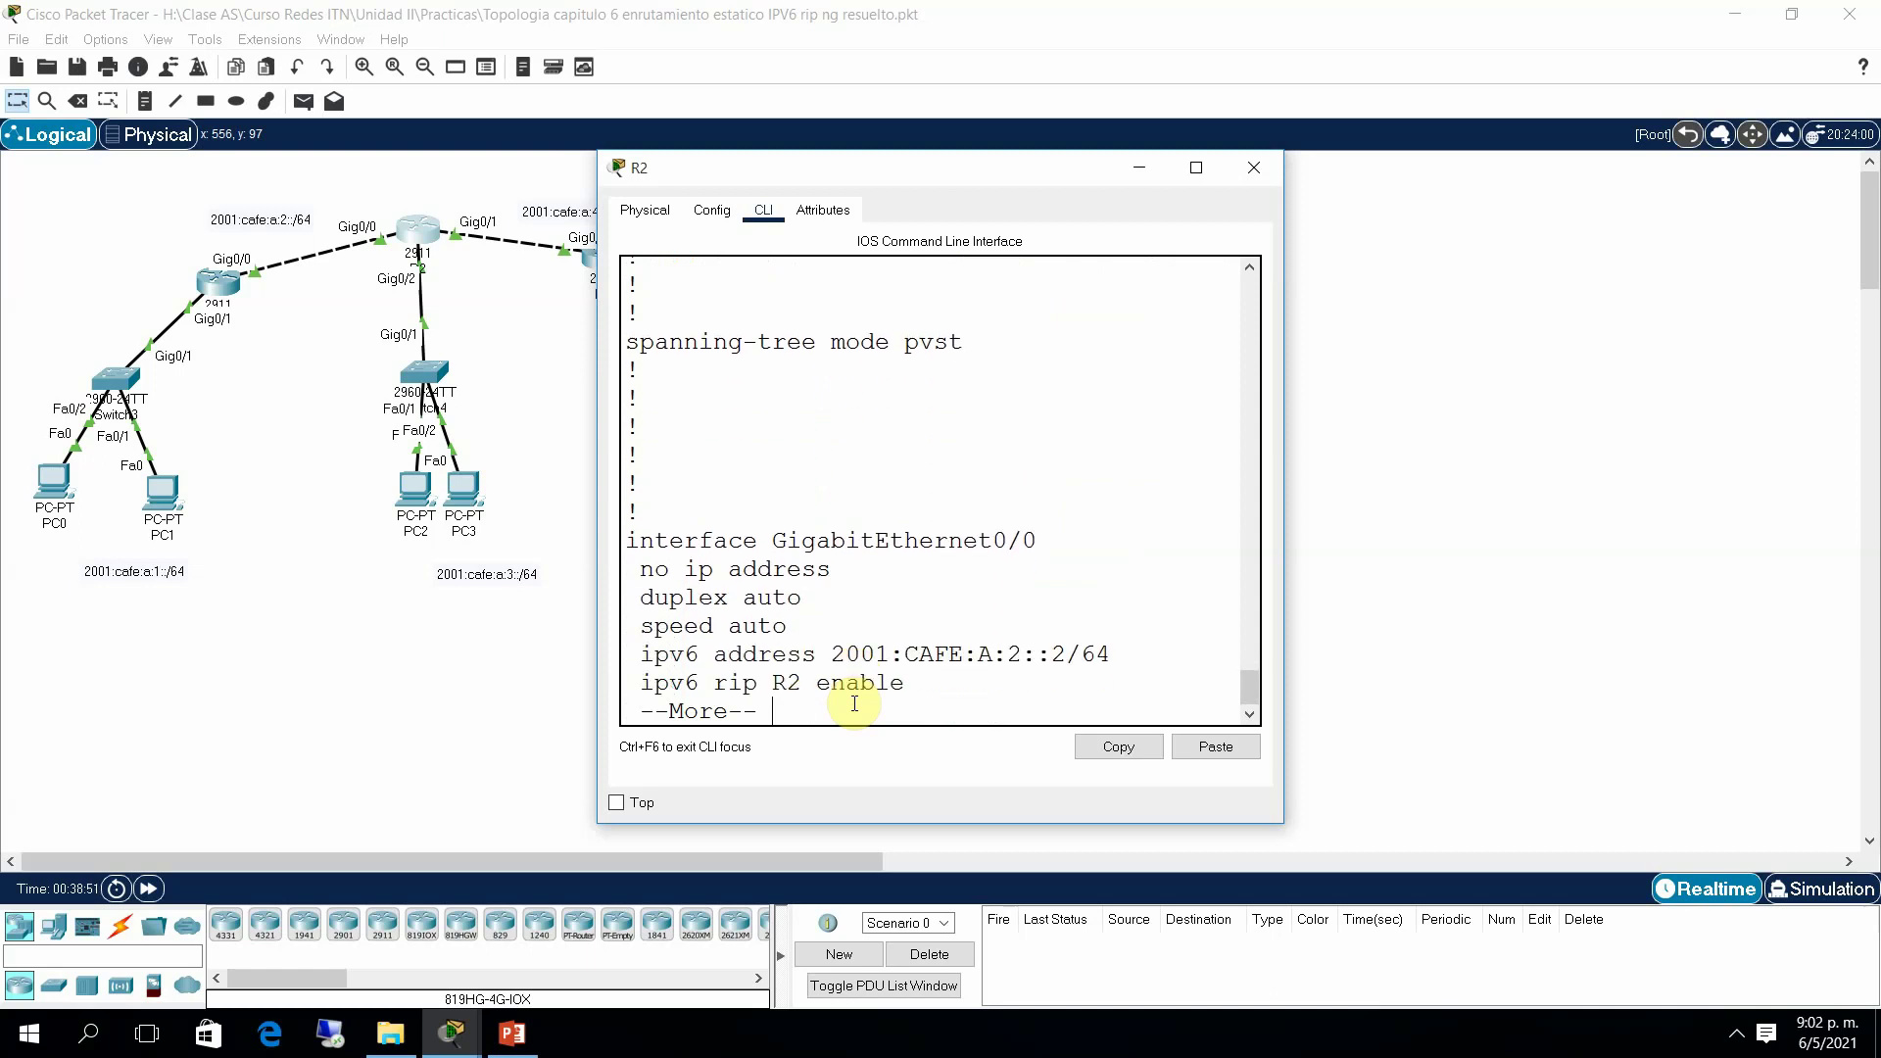
key(Return)
key(Return)
key(Return)
key(Return)
key(Return)
key(Return)
key(Return)
key(Return)
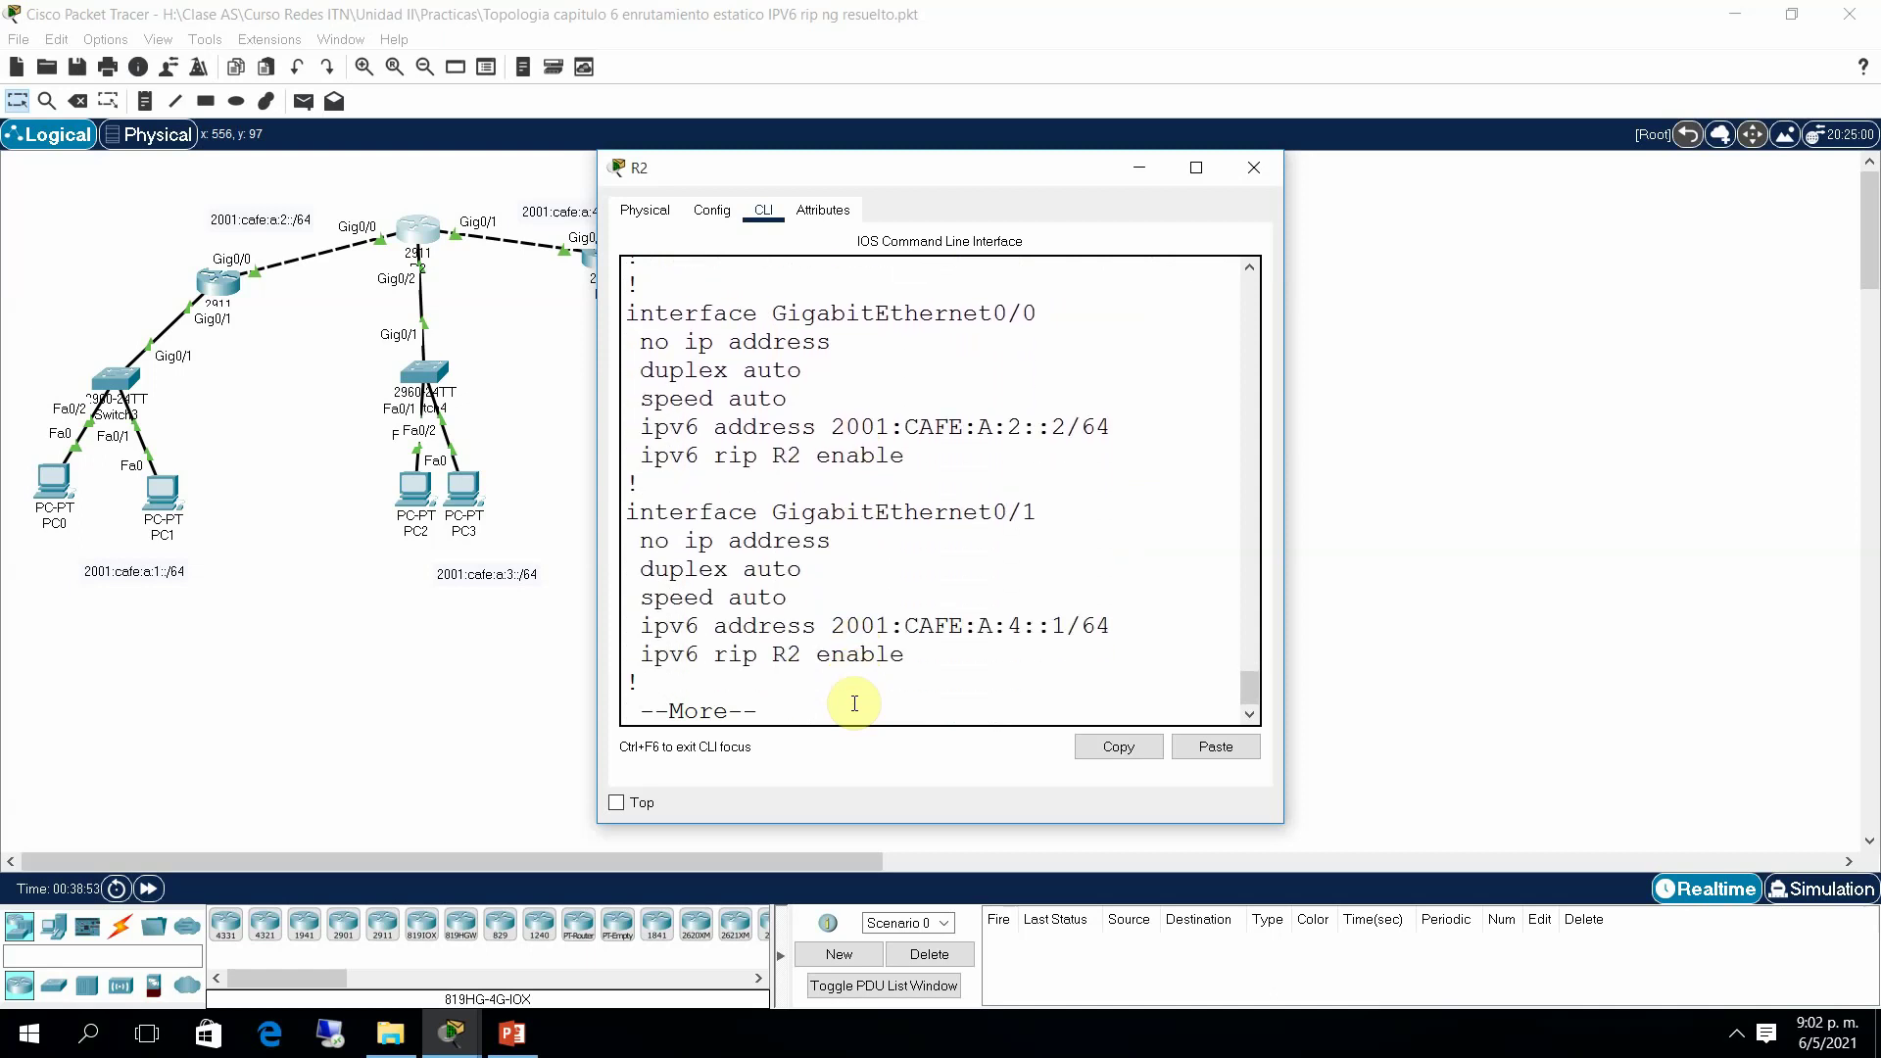
key(Return)
key(Return)
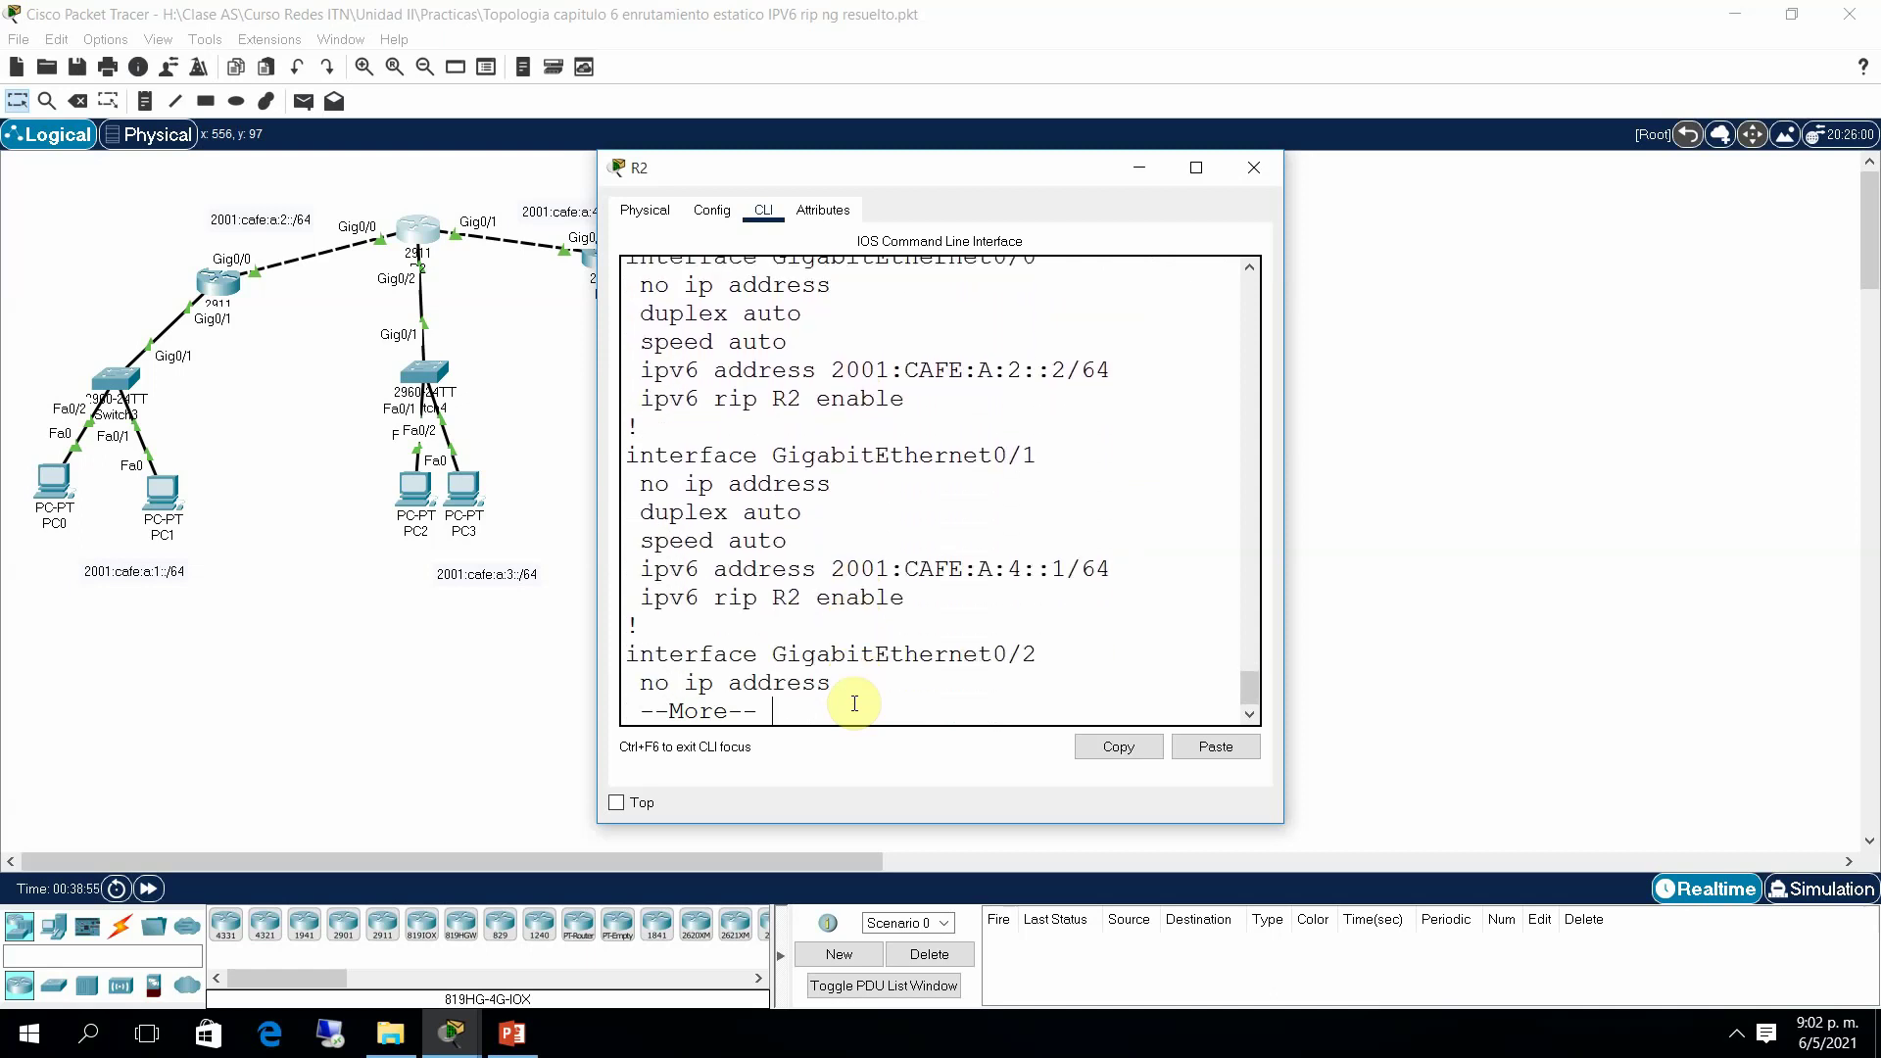
key(Return)
key(Return)
key(Return)
key(Return)
key(Return)
key(Return)
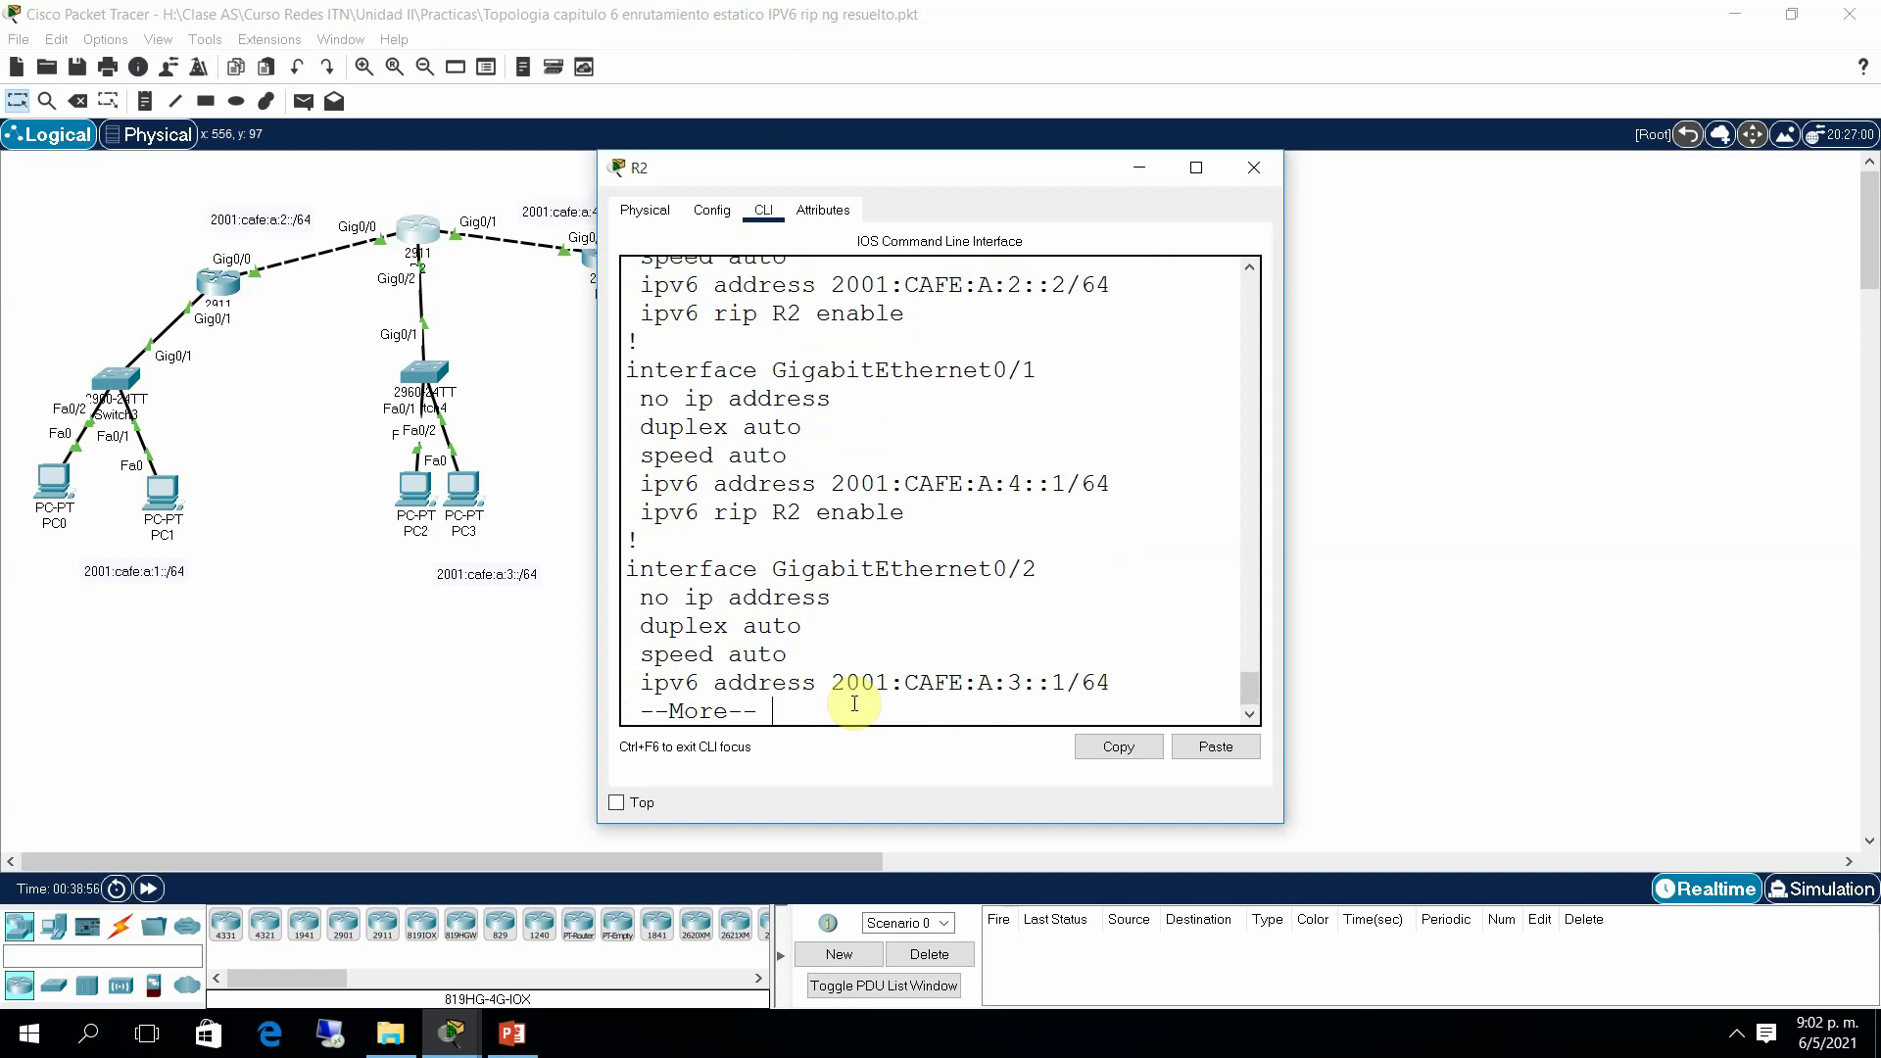
key(Return)
key(Return)
key(Return)
key(Return)
key(Return)
key(Return)
key(Return)
key(Return)
key(Return)
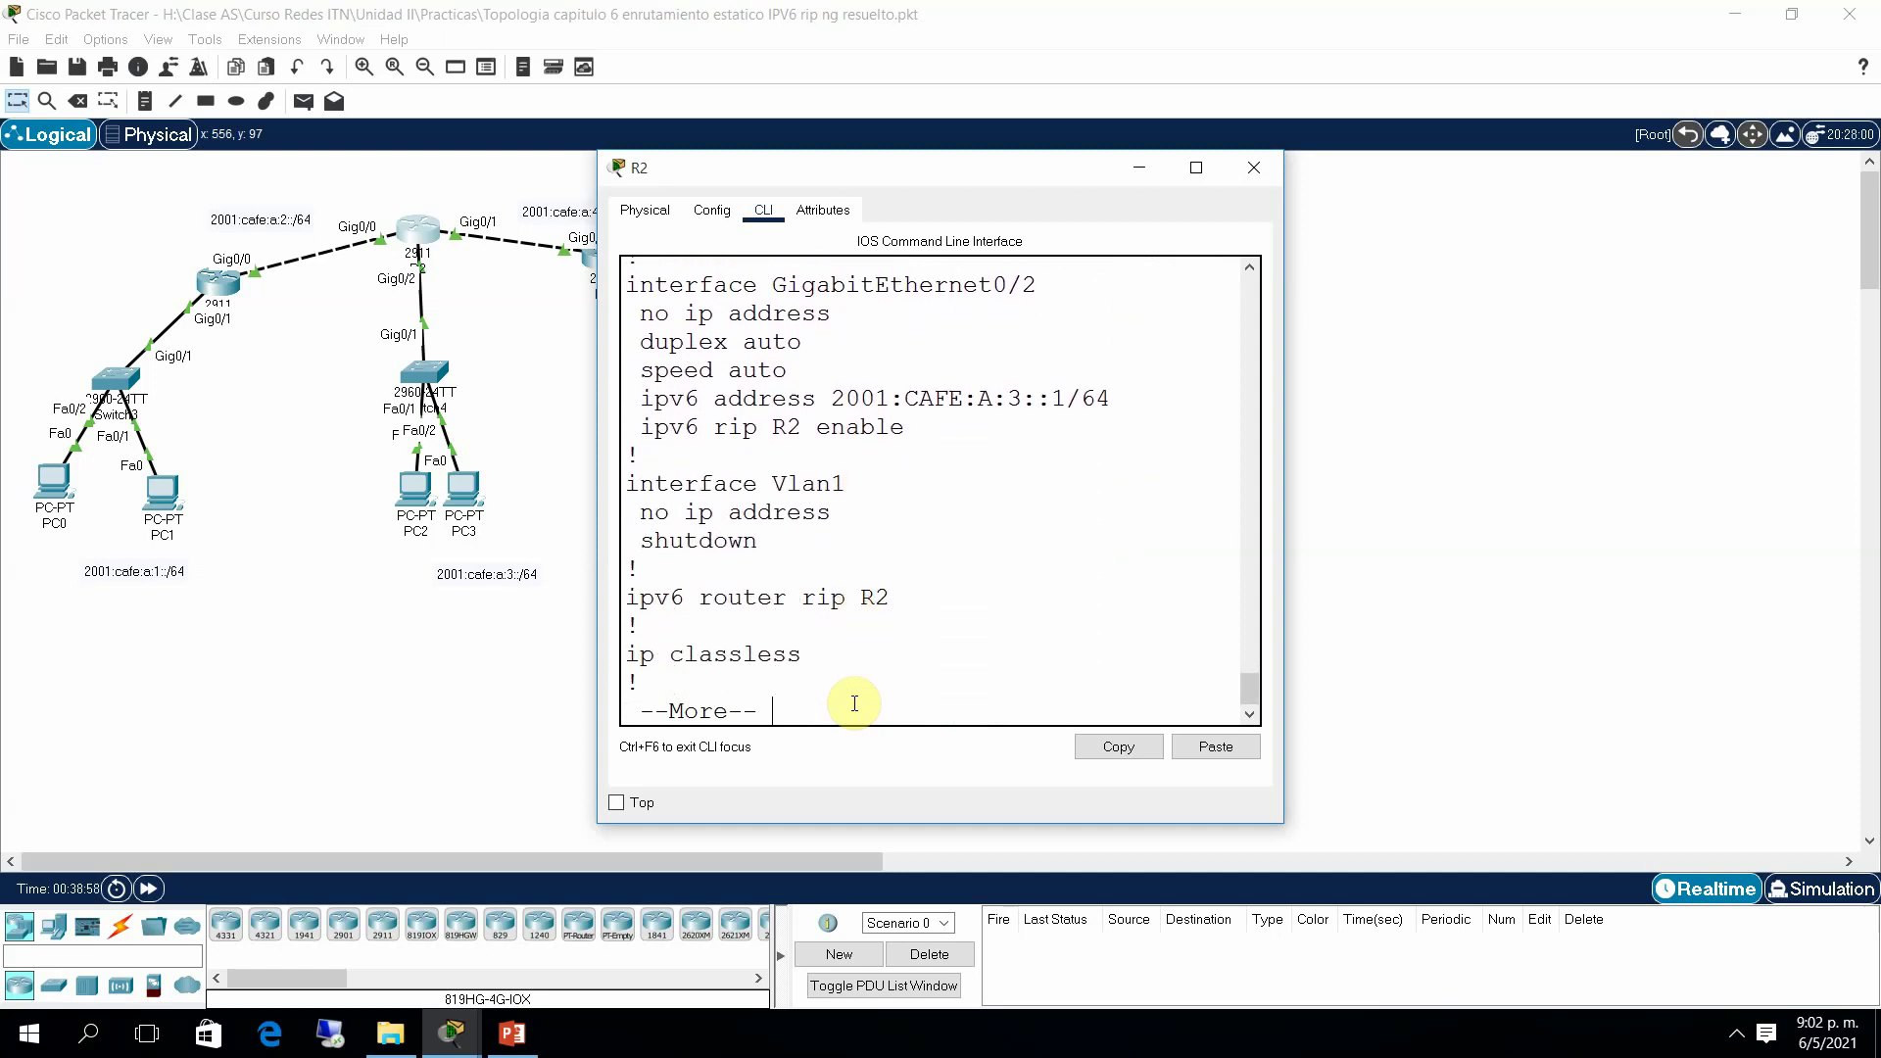
key(Return)
key(Return)
key(Return)
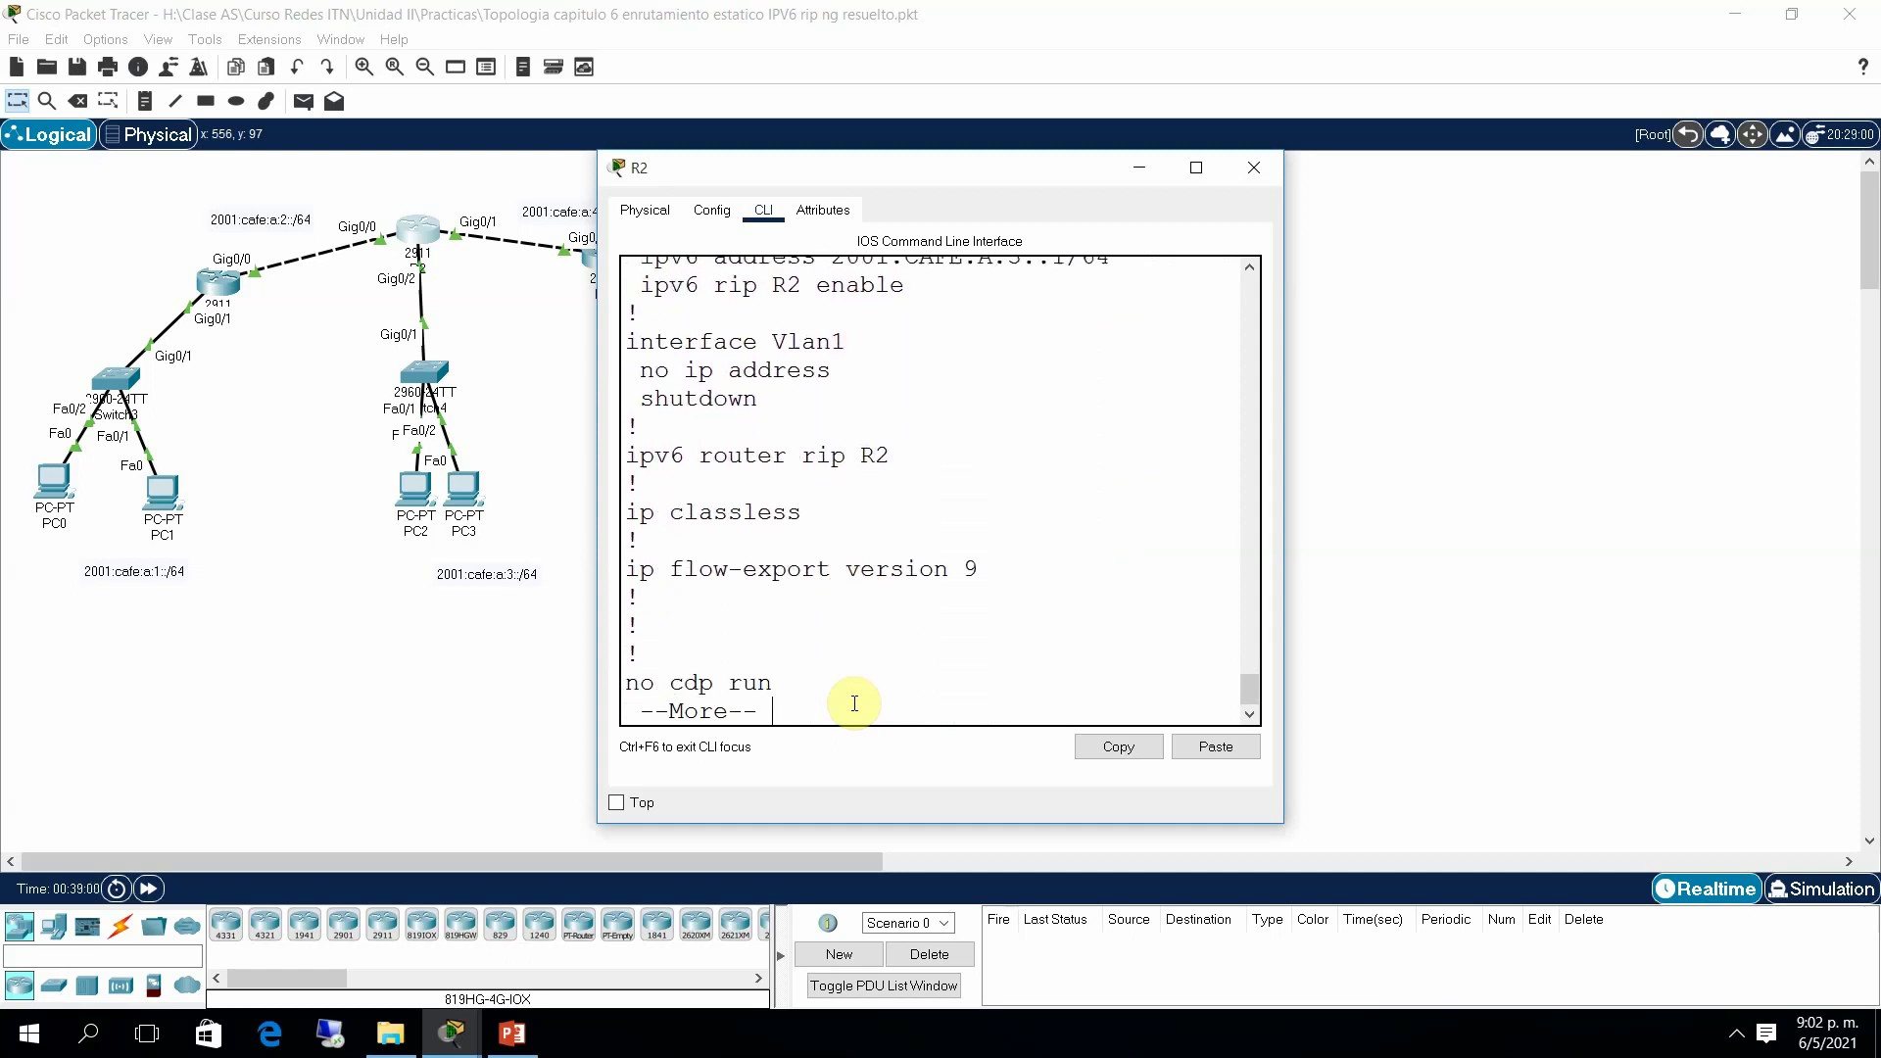
key(Return)
key(Return)
key(Return)
key(Return)
key(Return)
key(Return)
key(Return)
key(Return)
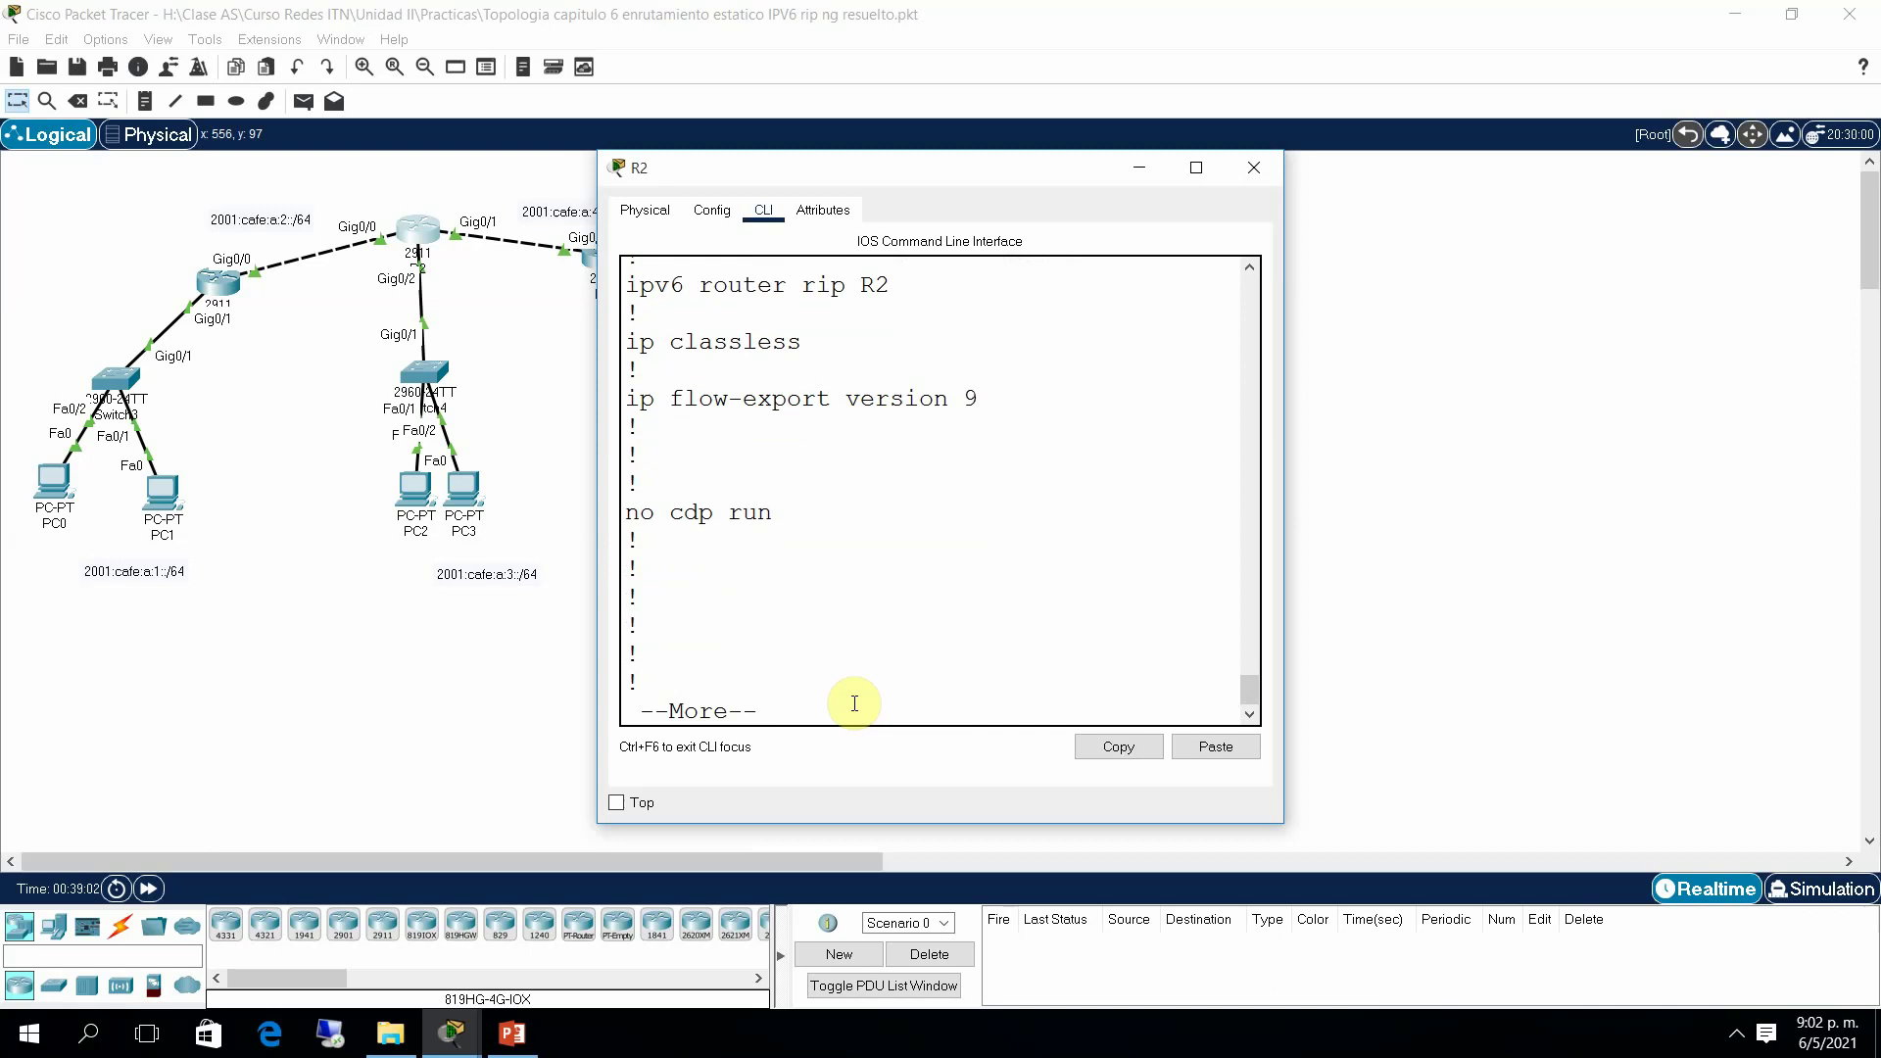
key(Return)
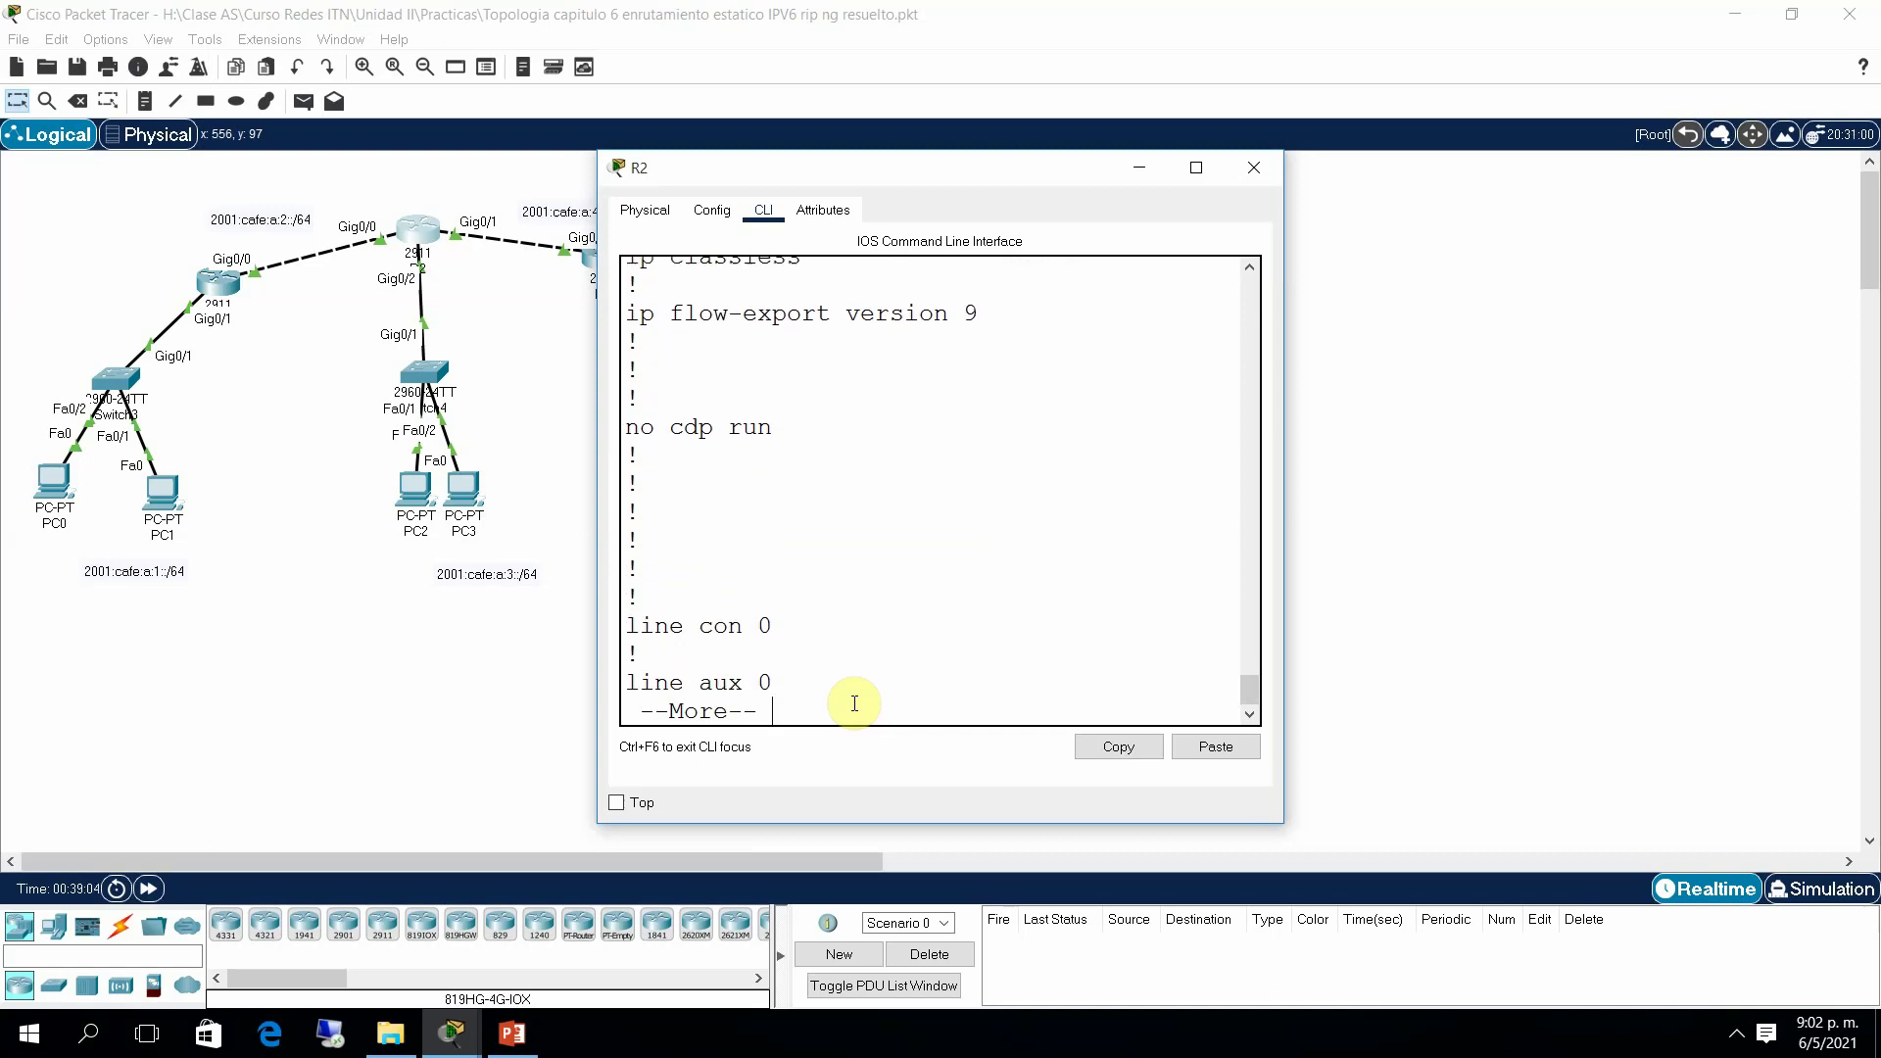
key(Return)
key(space)
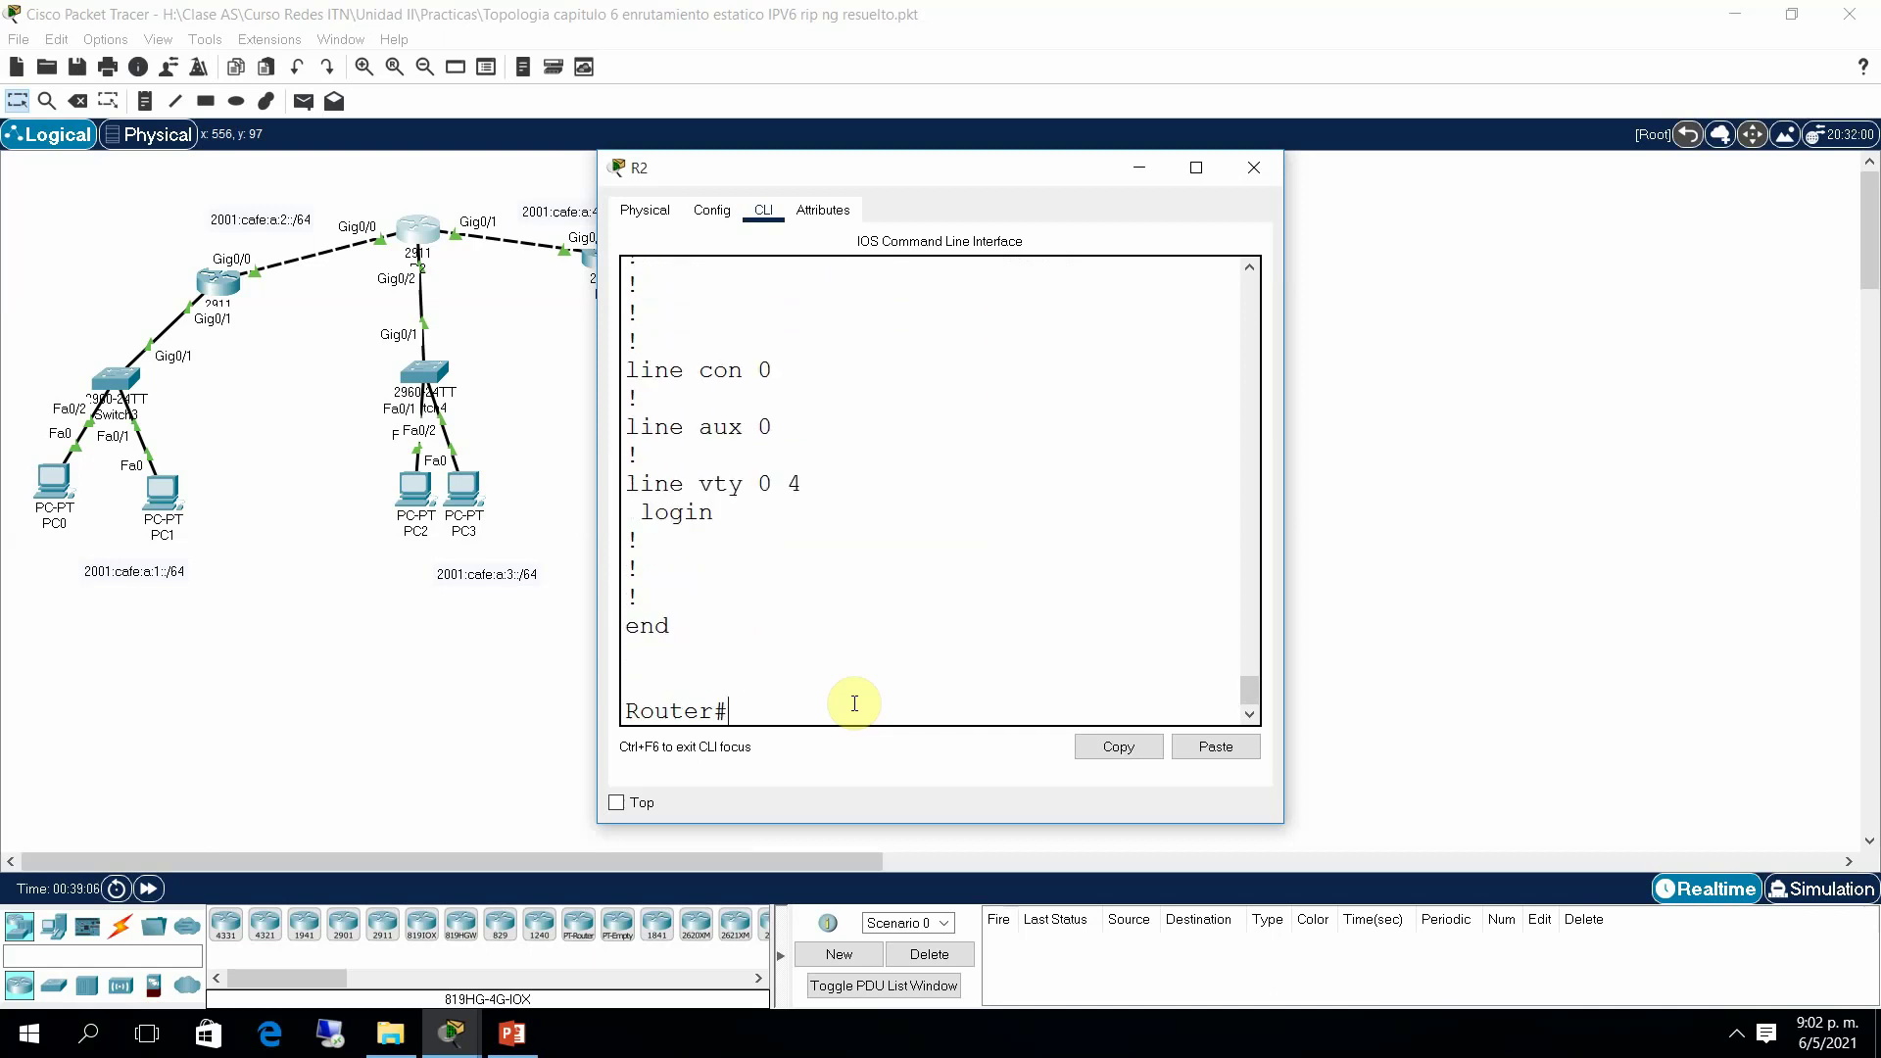
key(Return)
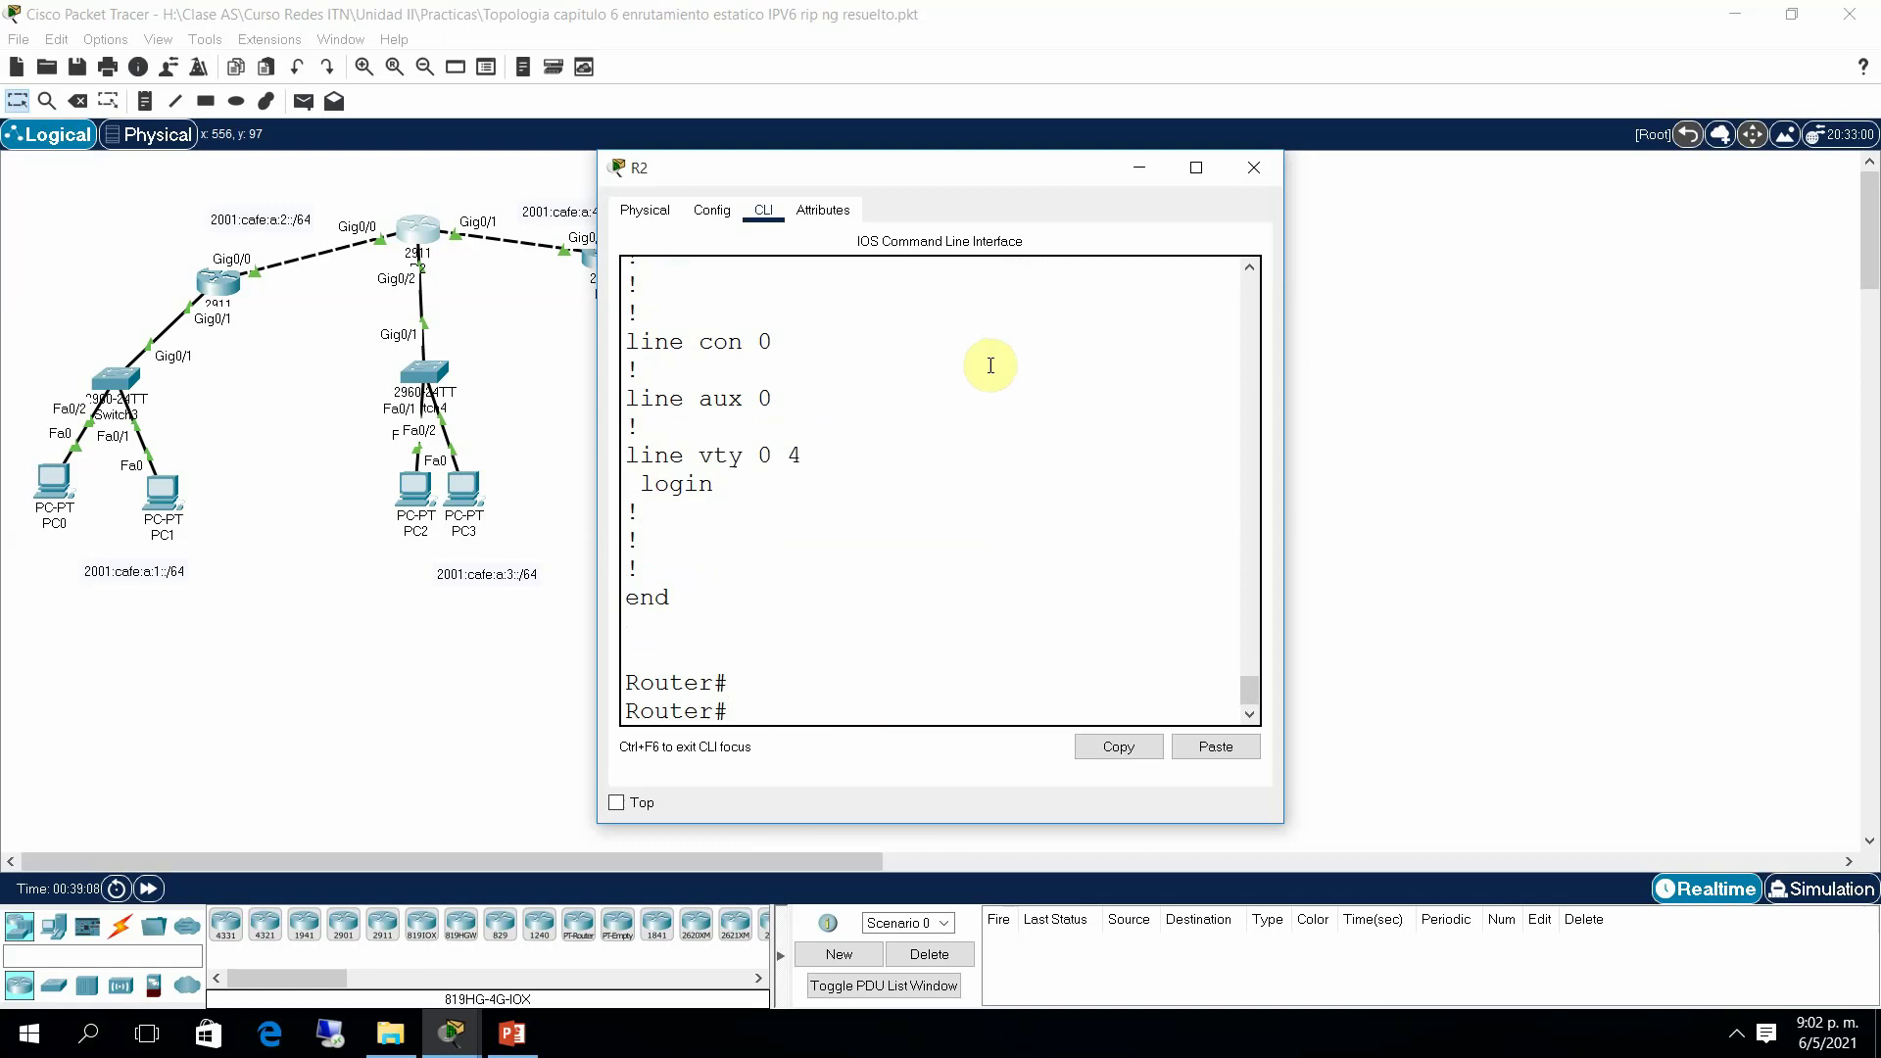
click(1254, 170)
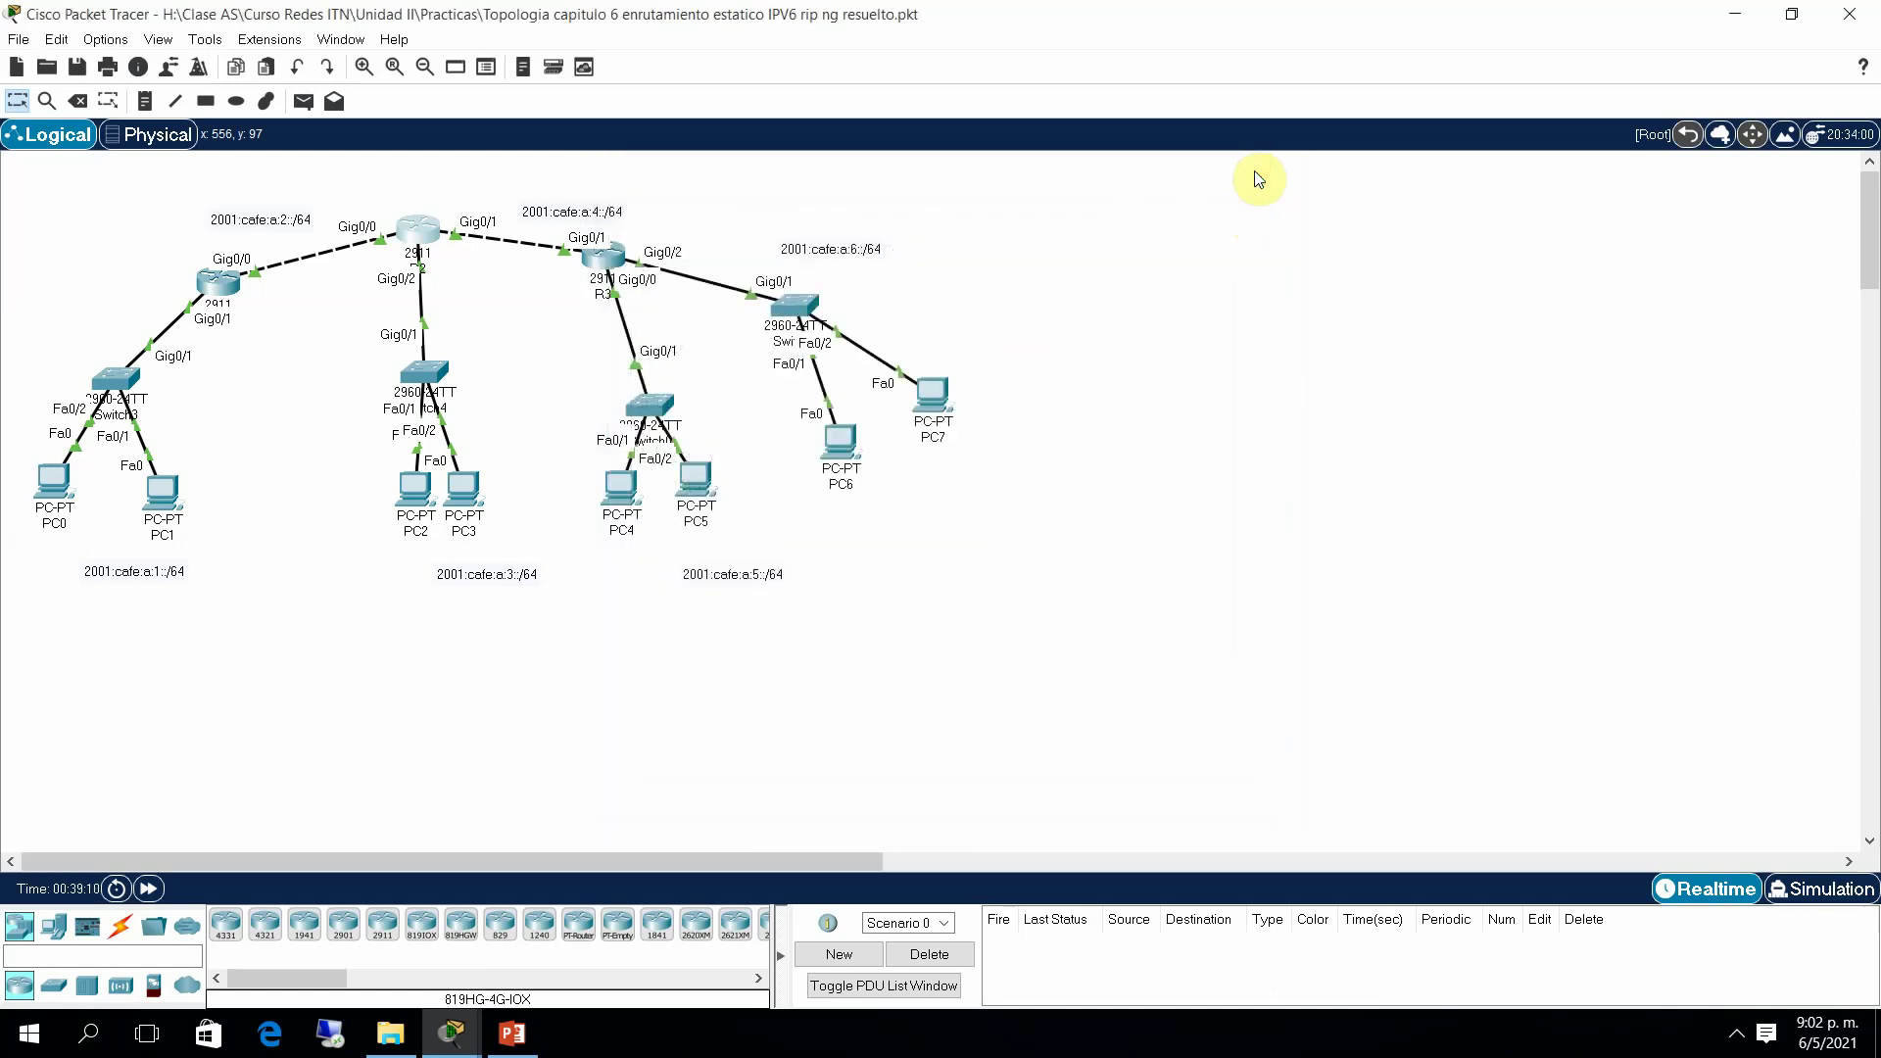
Step: Open router R3's command line, enter global configuration mode and enable IPv6 routing with ipv6 unicast-routing
click(616, 266)
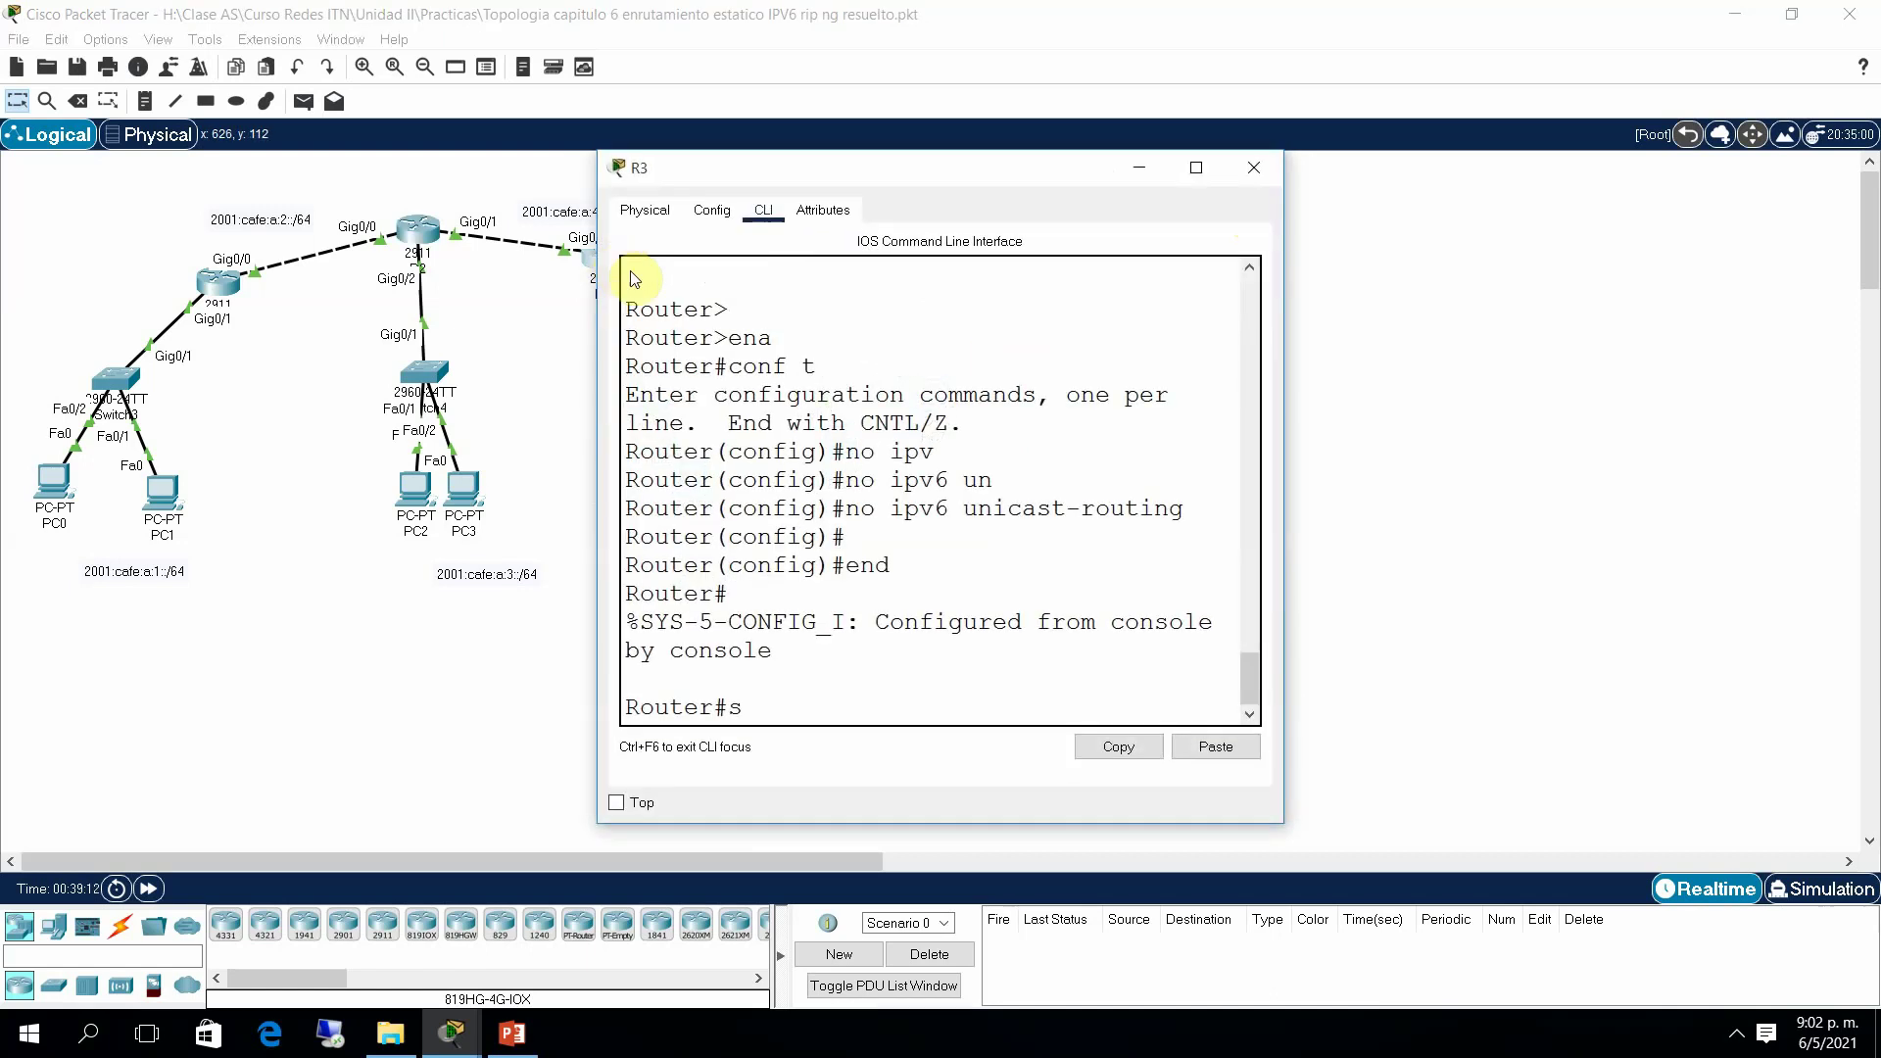
key(Return)
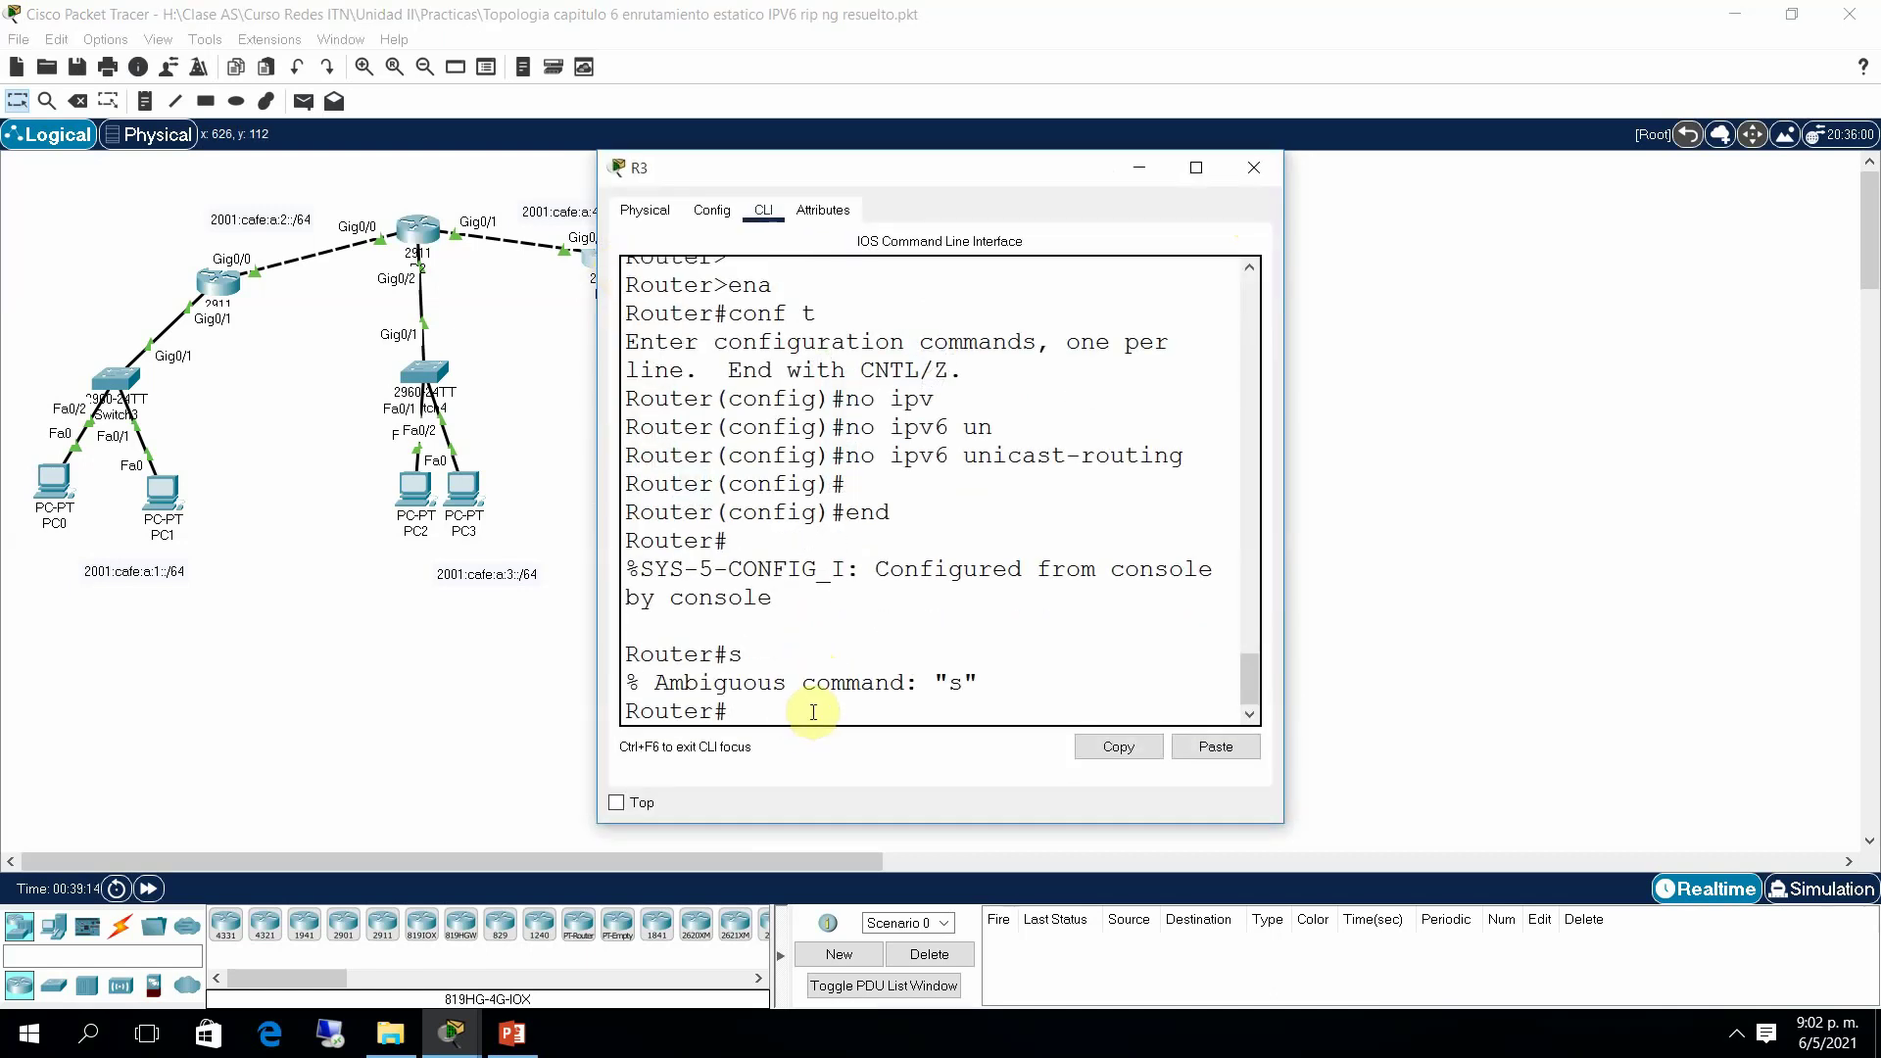
text(conf t)
key(Return)
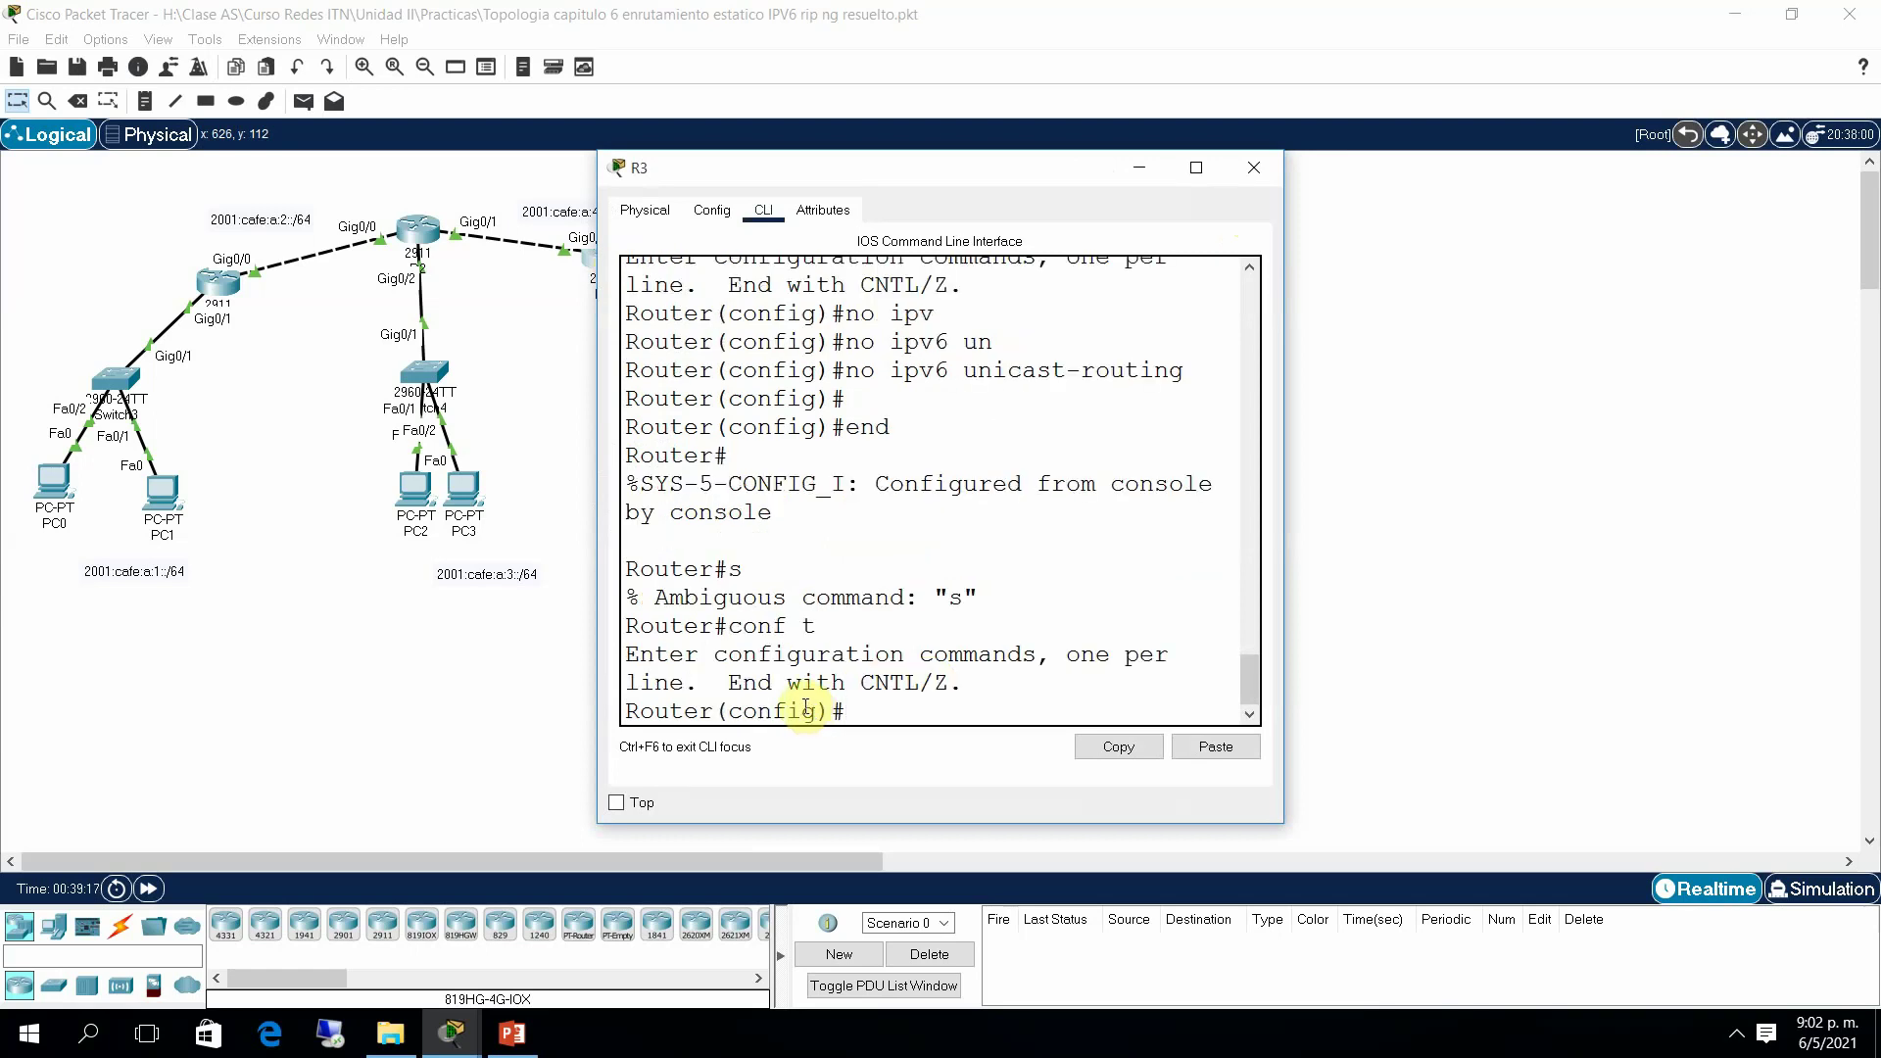
text(int)
key(BackSpace)
key(BackSpace)
text(pv)
key(BackSpace)
key(BackSpace)
key(BackSpace)
text(ipv)
key(Tab)
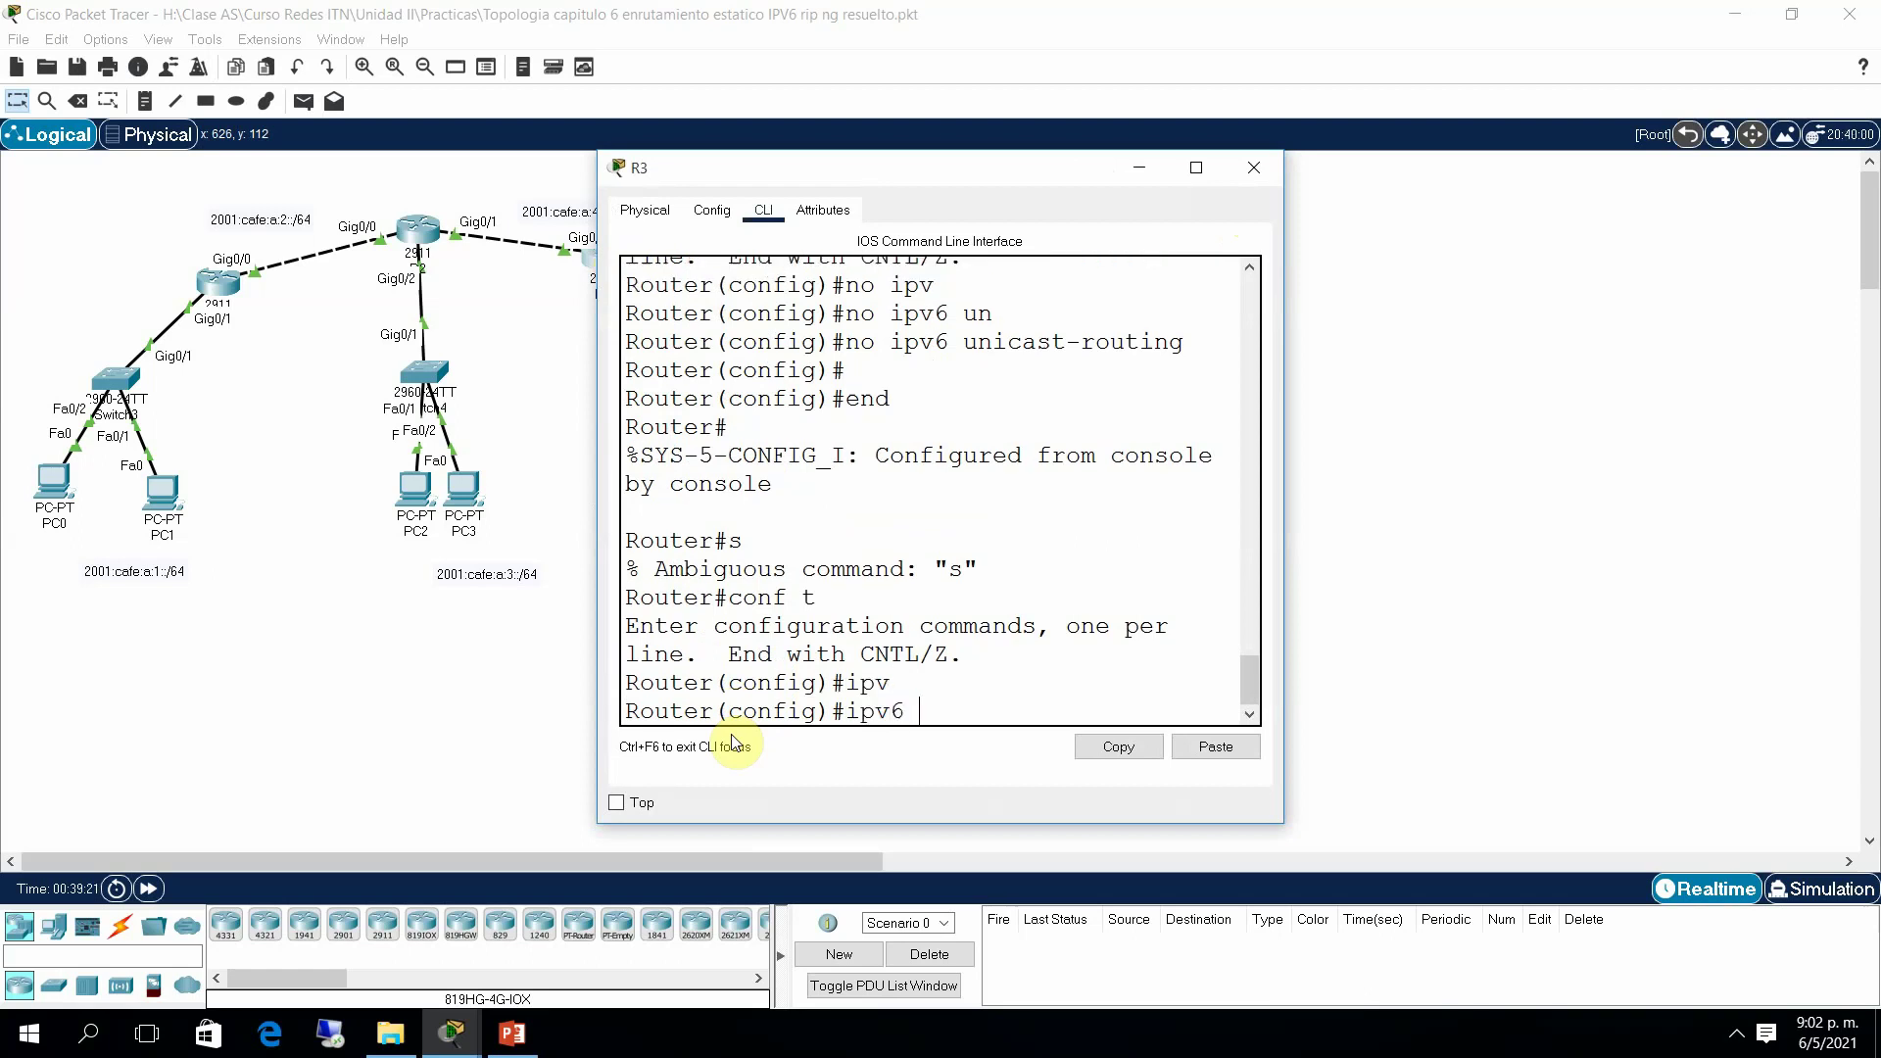
text(un)
key(Tab)
key(Return)
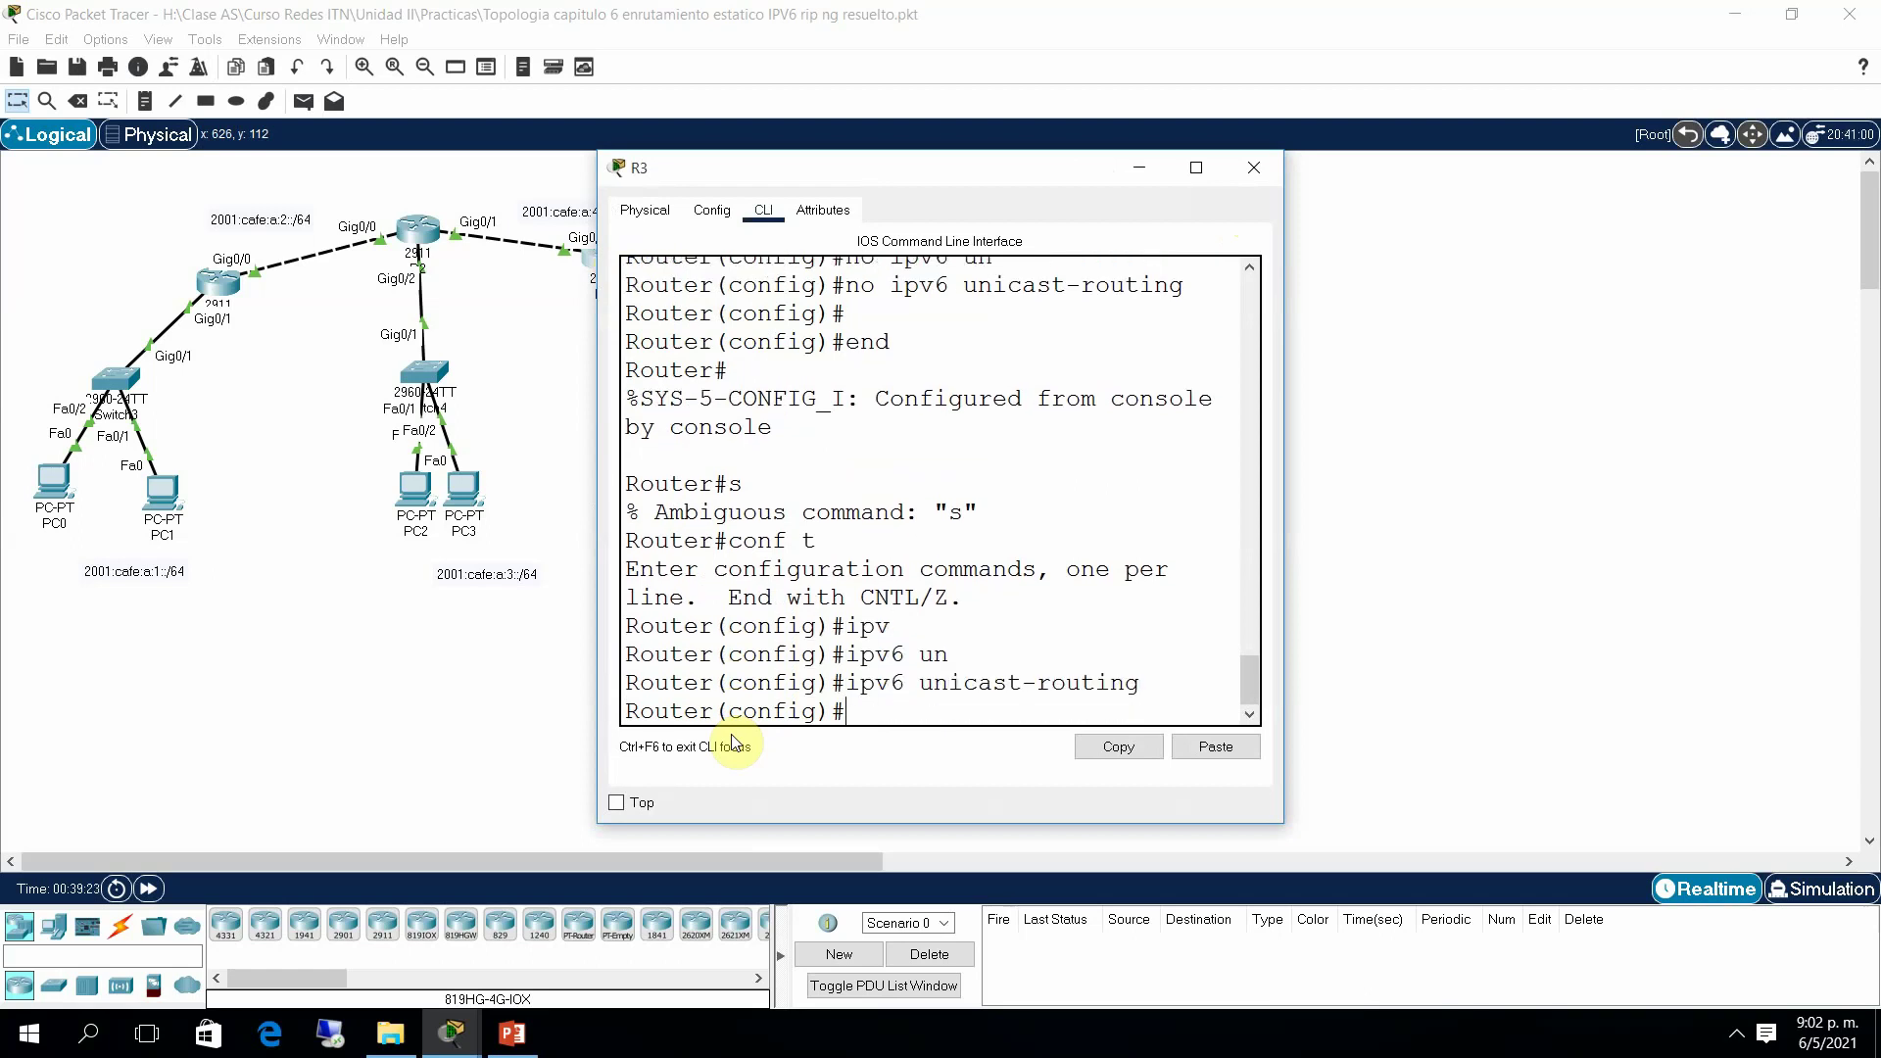
Step: Enable the RIPng process R3 on R3's GigabitEthernet 0/0 interface with ipv6 rip R3 ena
text(int)
key(Tab)
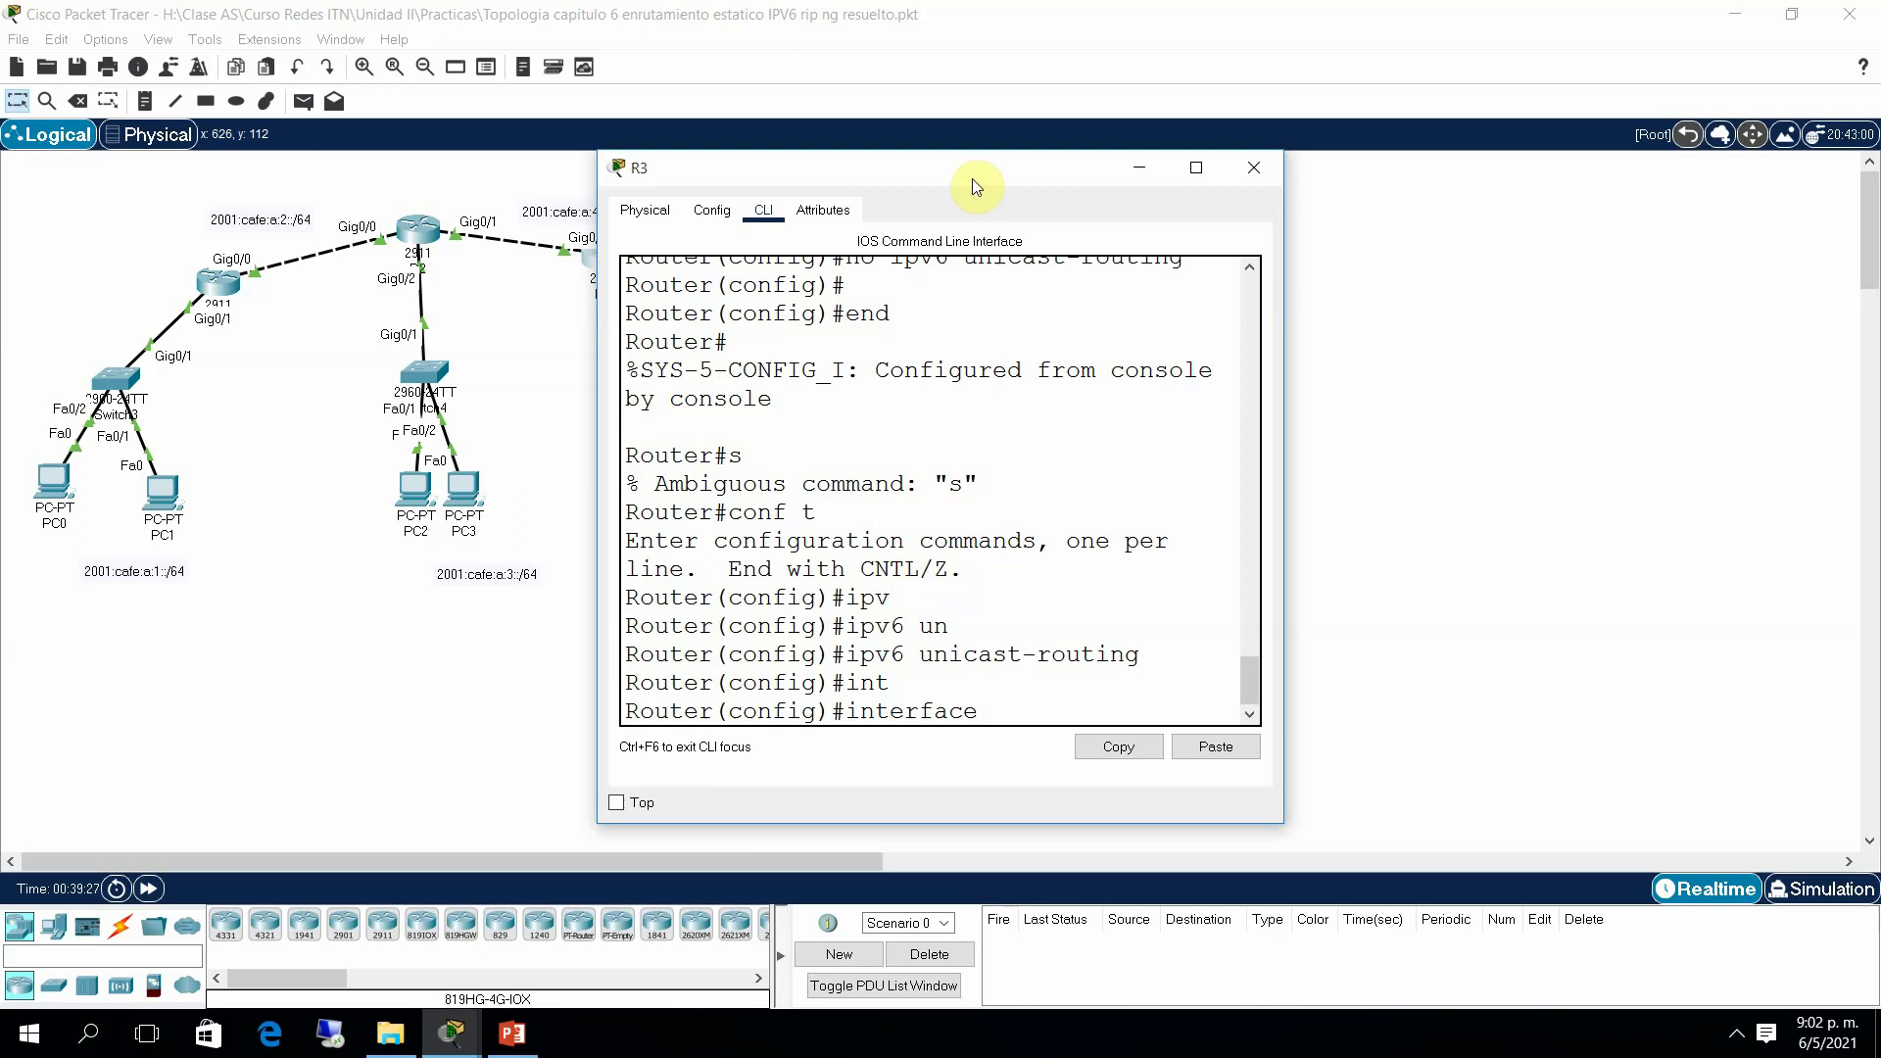
drag(981, 178, 1121, 176)
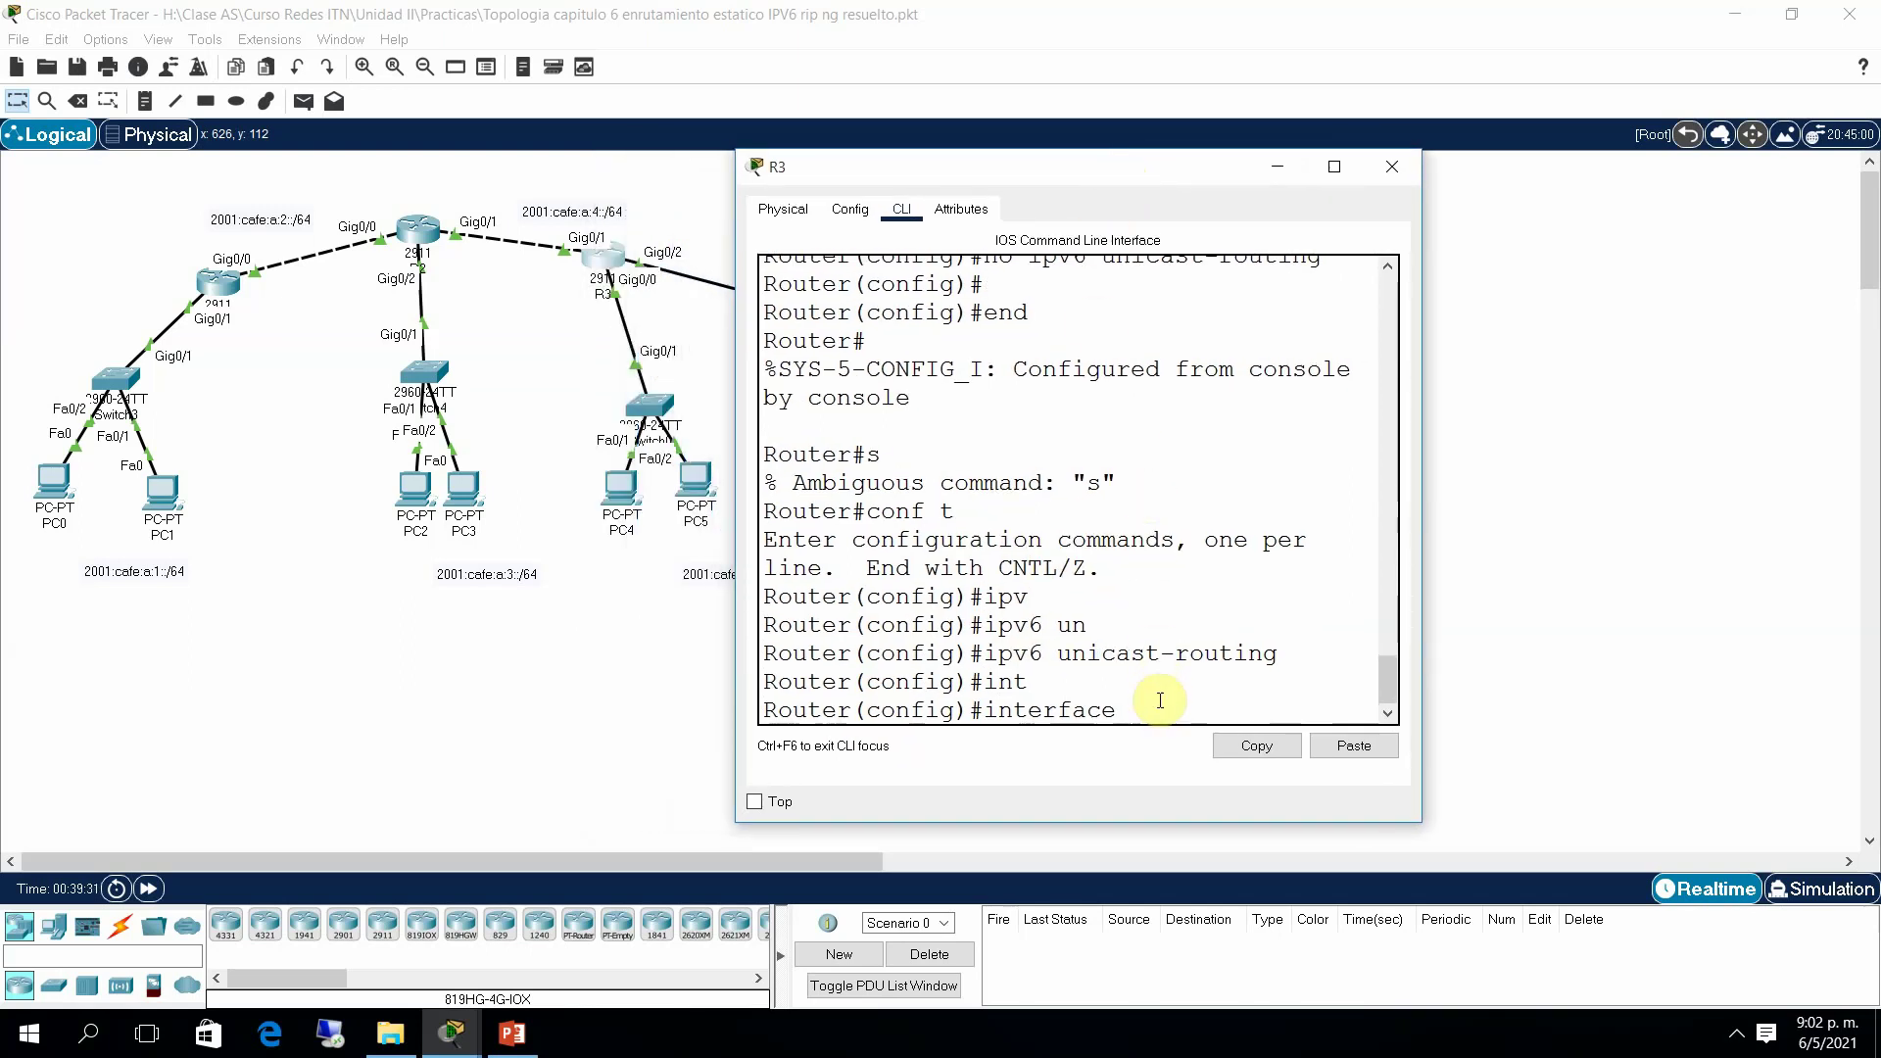
text(g0/0)
key(Return)
text(ipv)
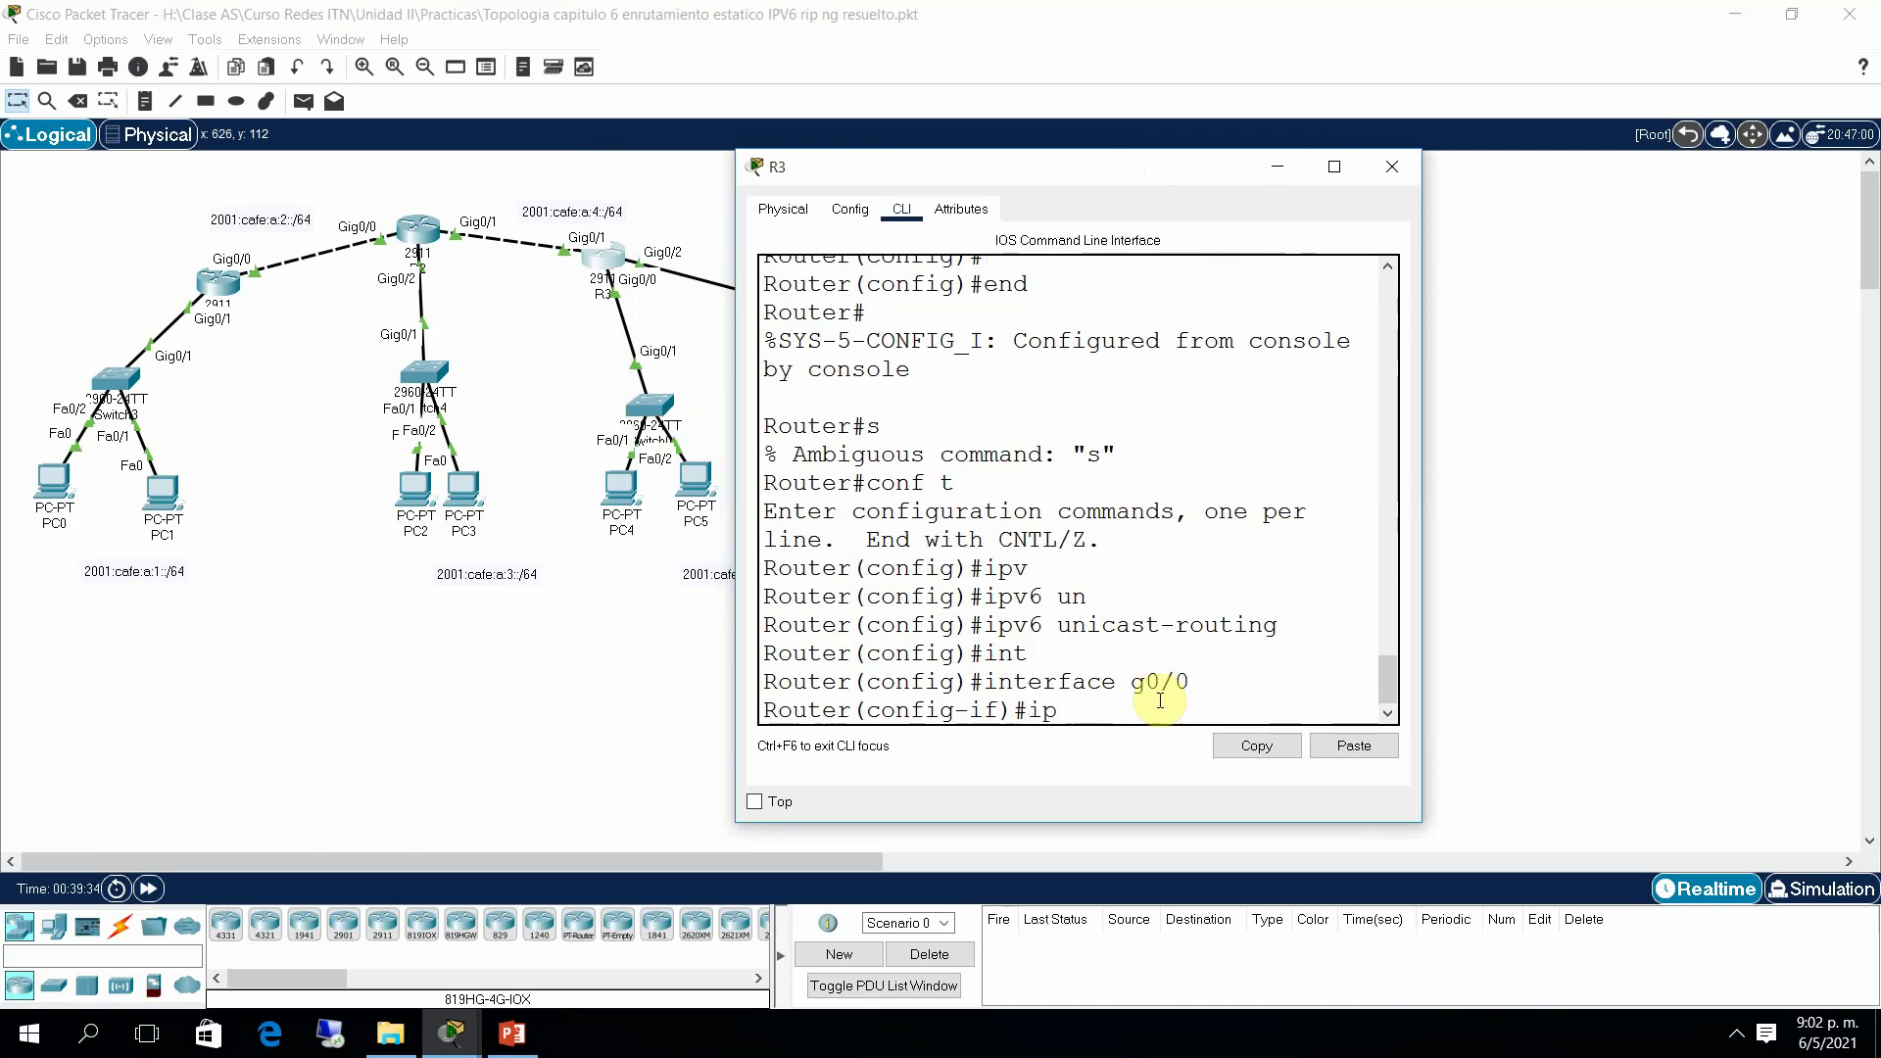
key(Tab)
text(rip)
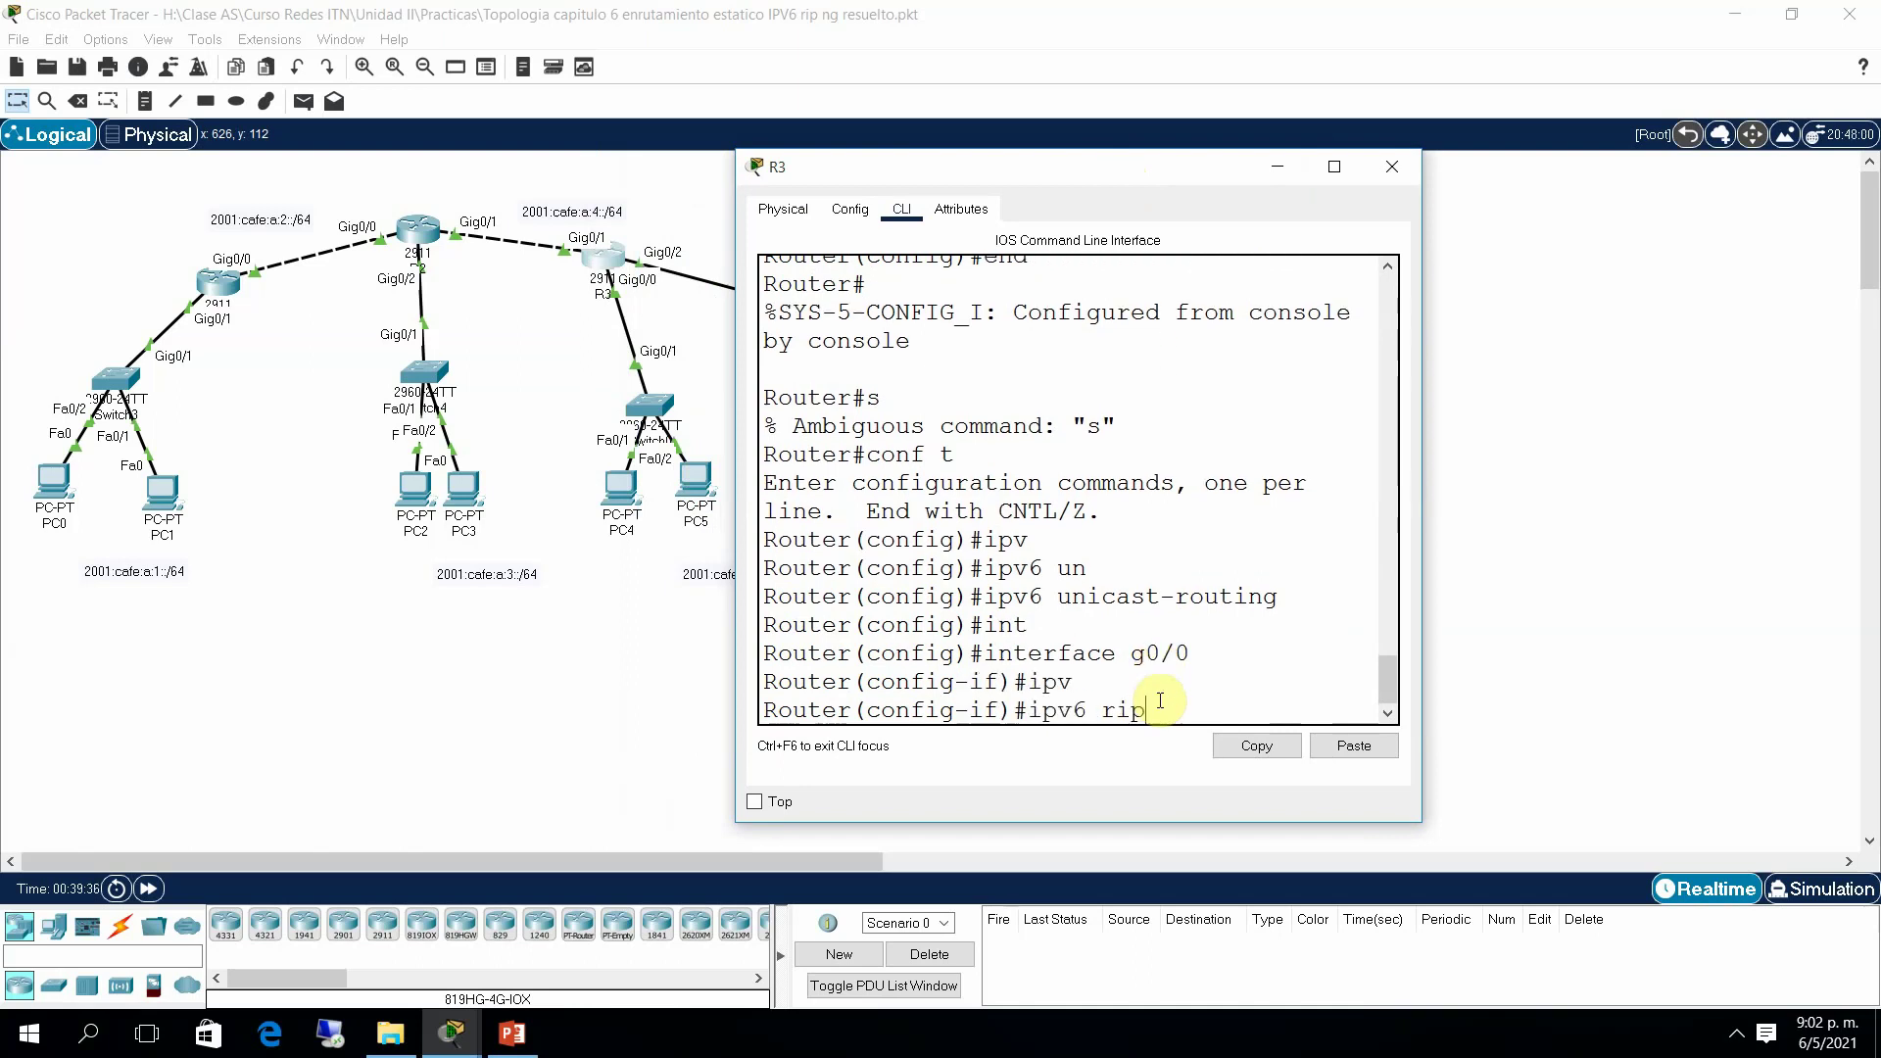
text( R3 ena)
key(Return)
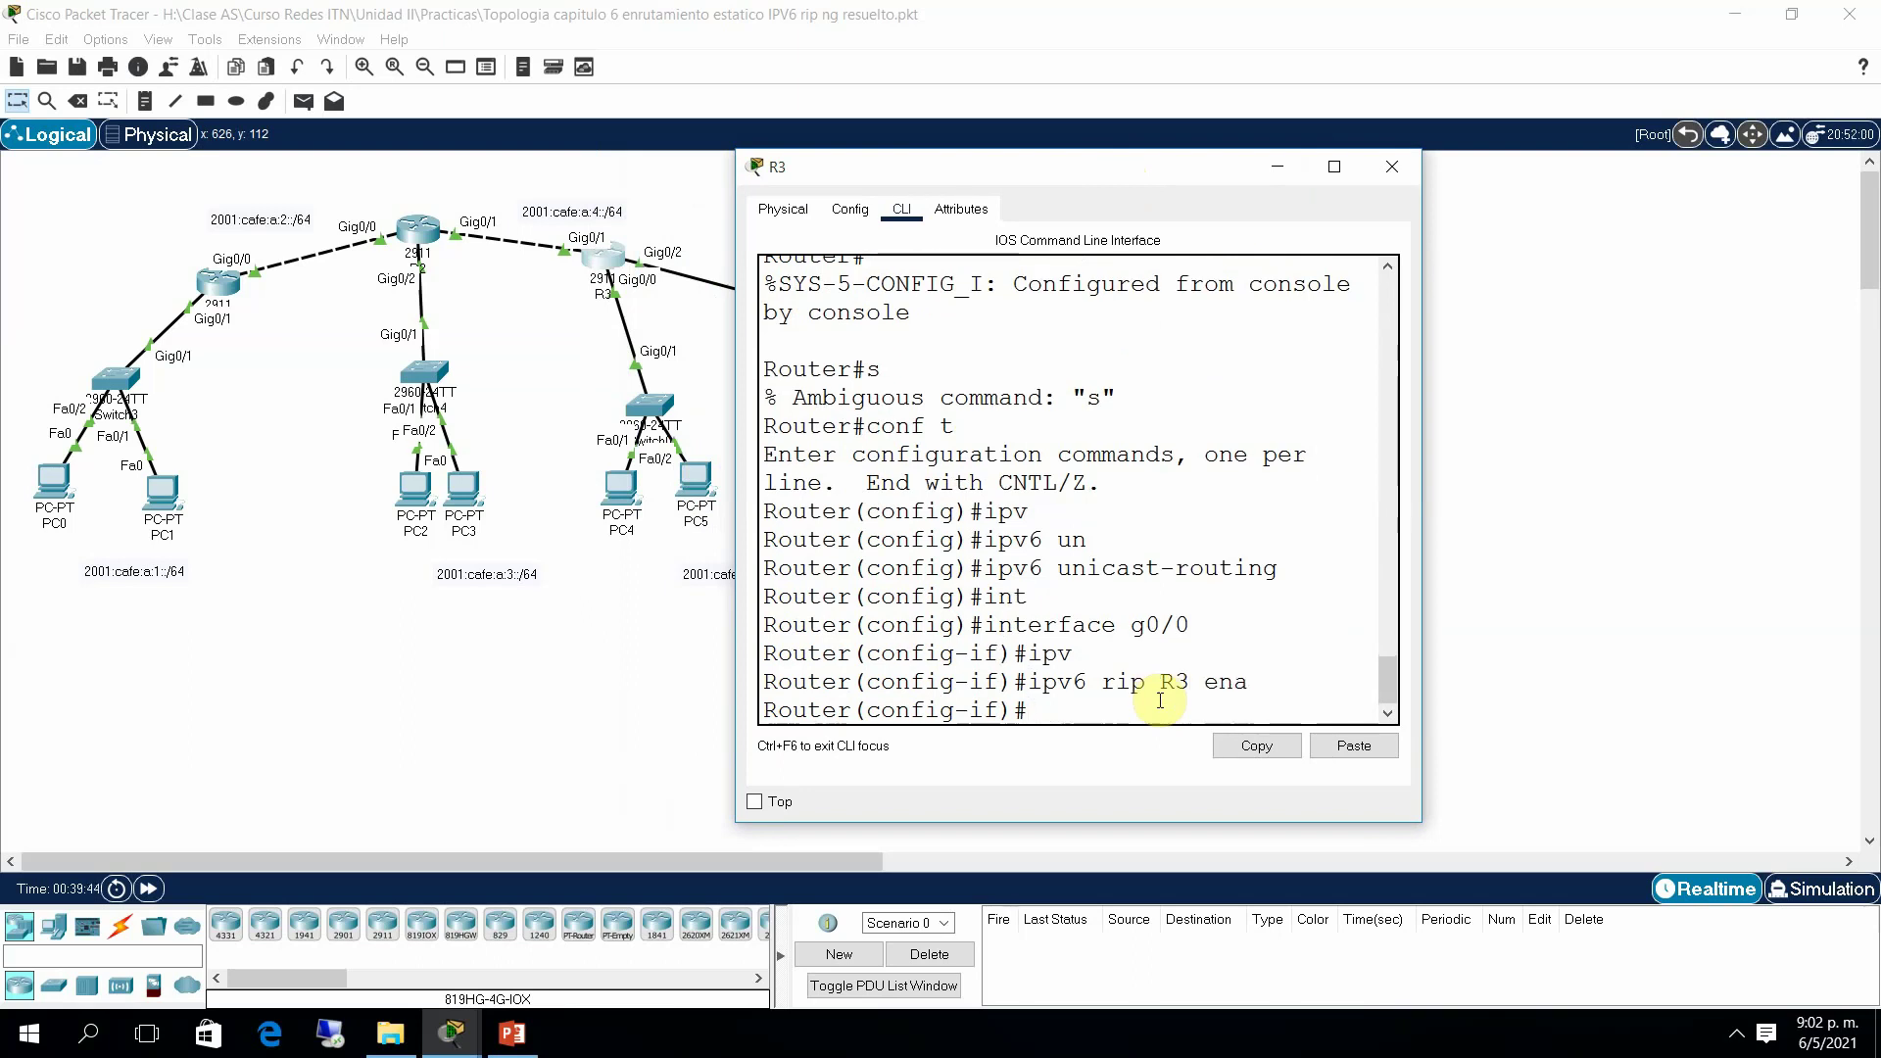
Step: Enable the RIPng process R3 on R3's GigabitEthernet 0/1 interface with ipv6 rip R3 ena
key(Up)
key(Up)
key(Up)
key(BackSpace)
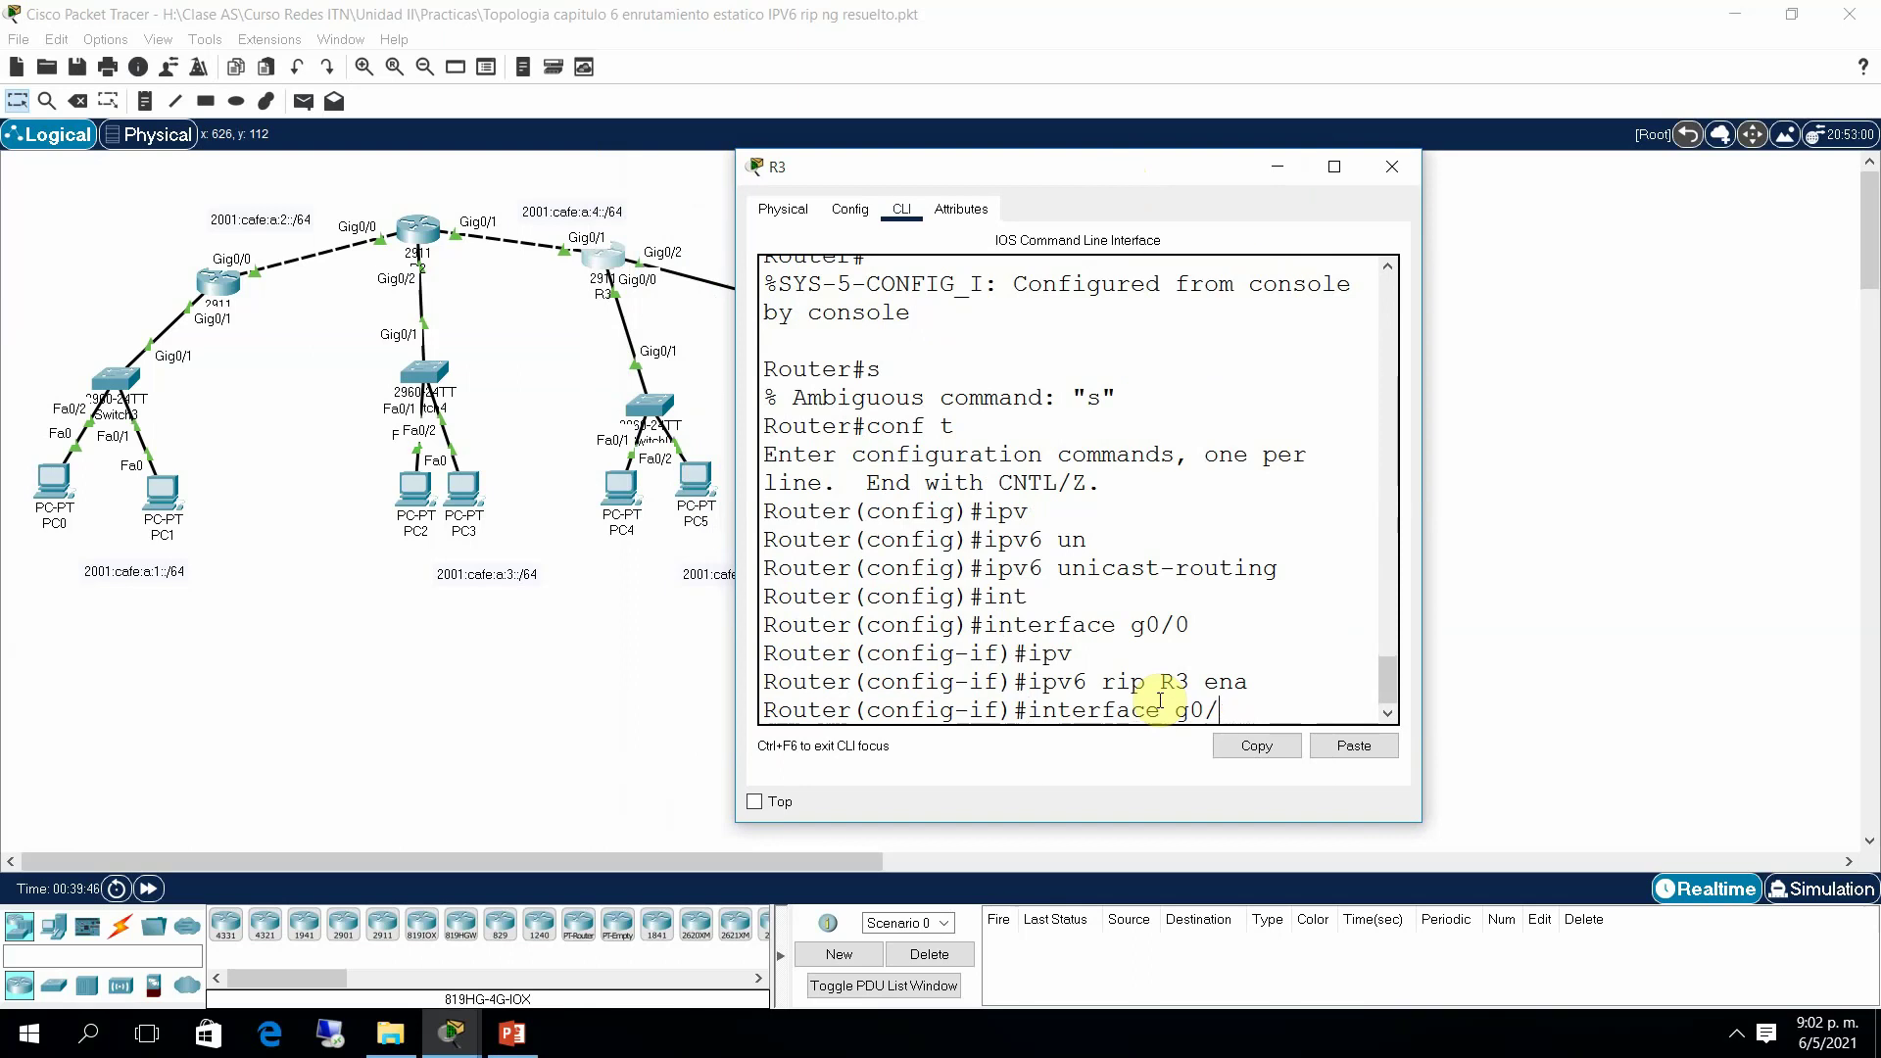
text(1)
key(Return)
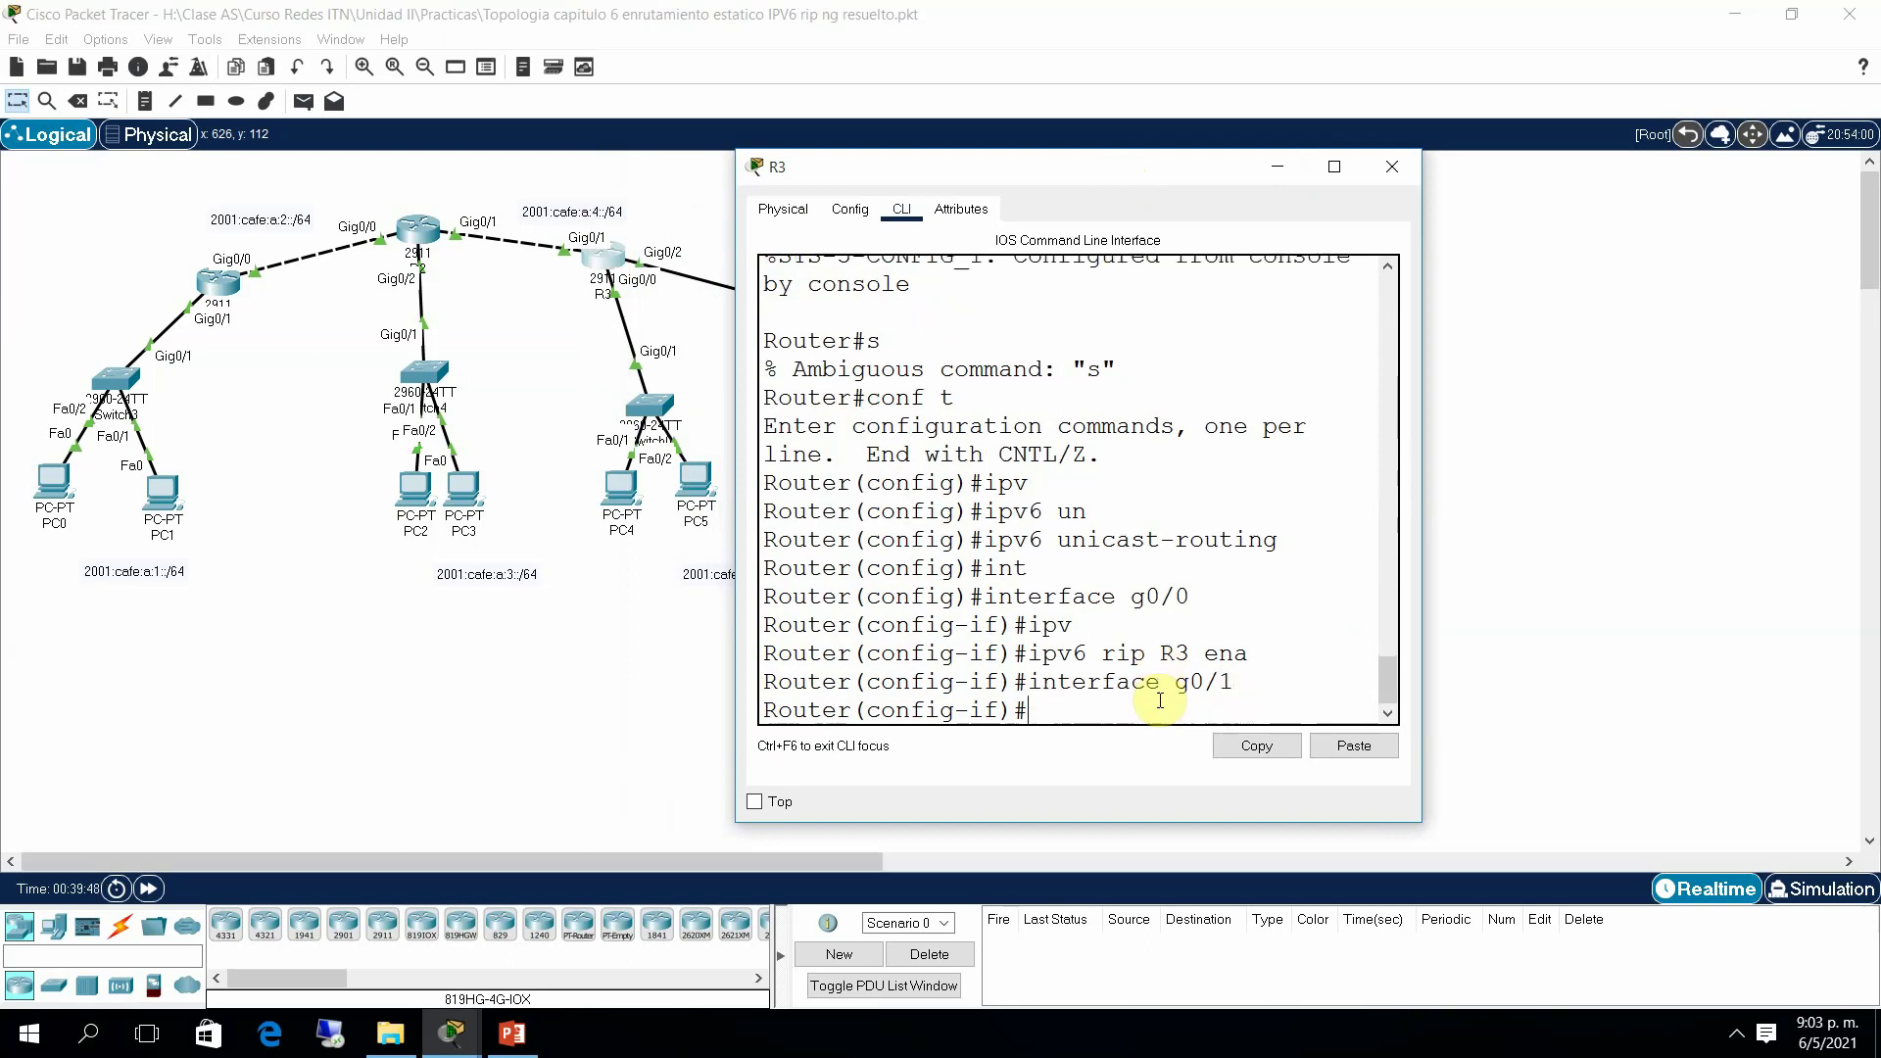
key(Up)
key(Up)
key(Return)
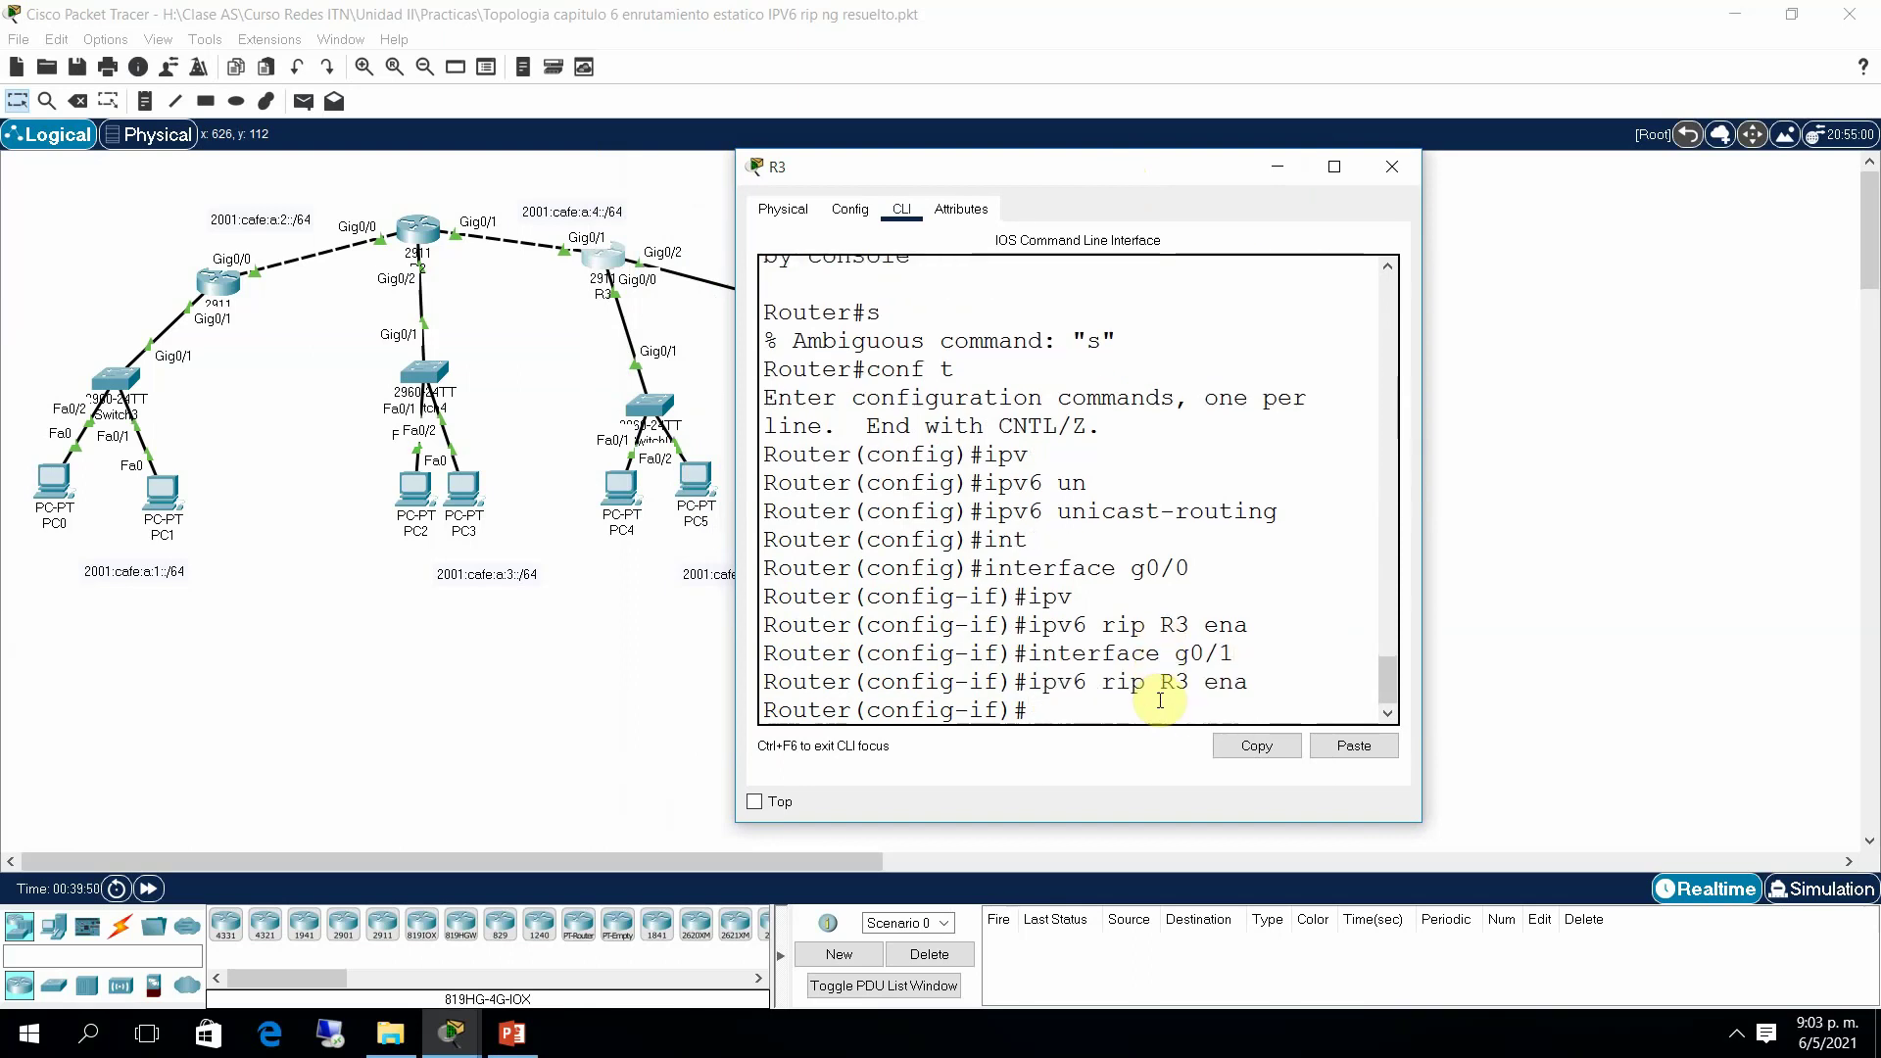
Step: Enable the RIPng process R3 on R3's GigabitEthernet 0/2 interface and leave configuration mode with end
key(Up)
key(Up)
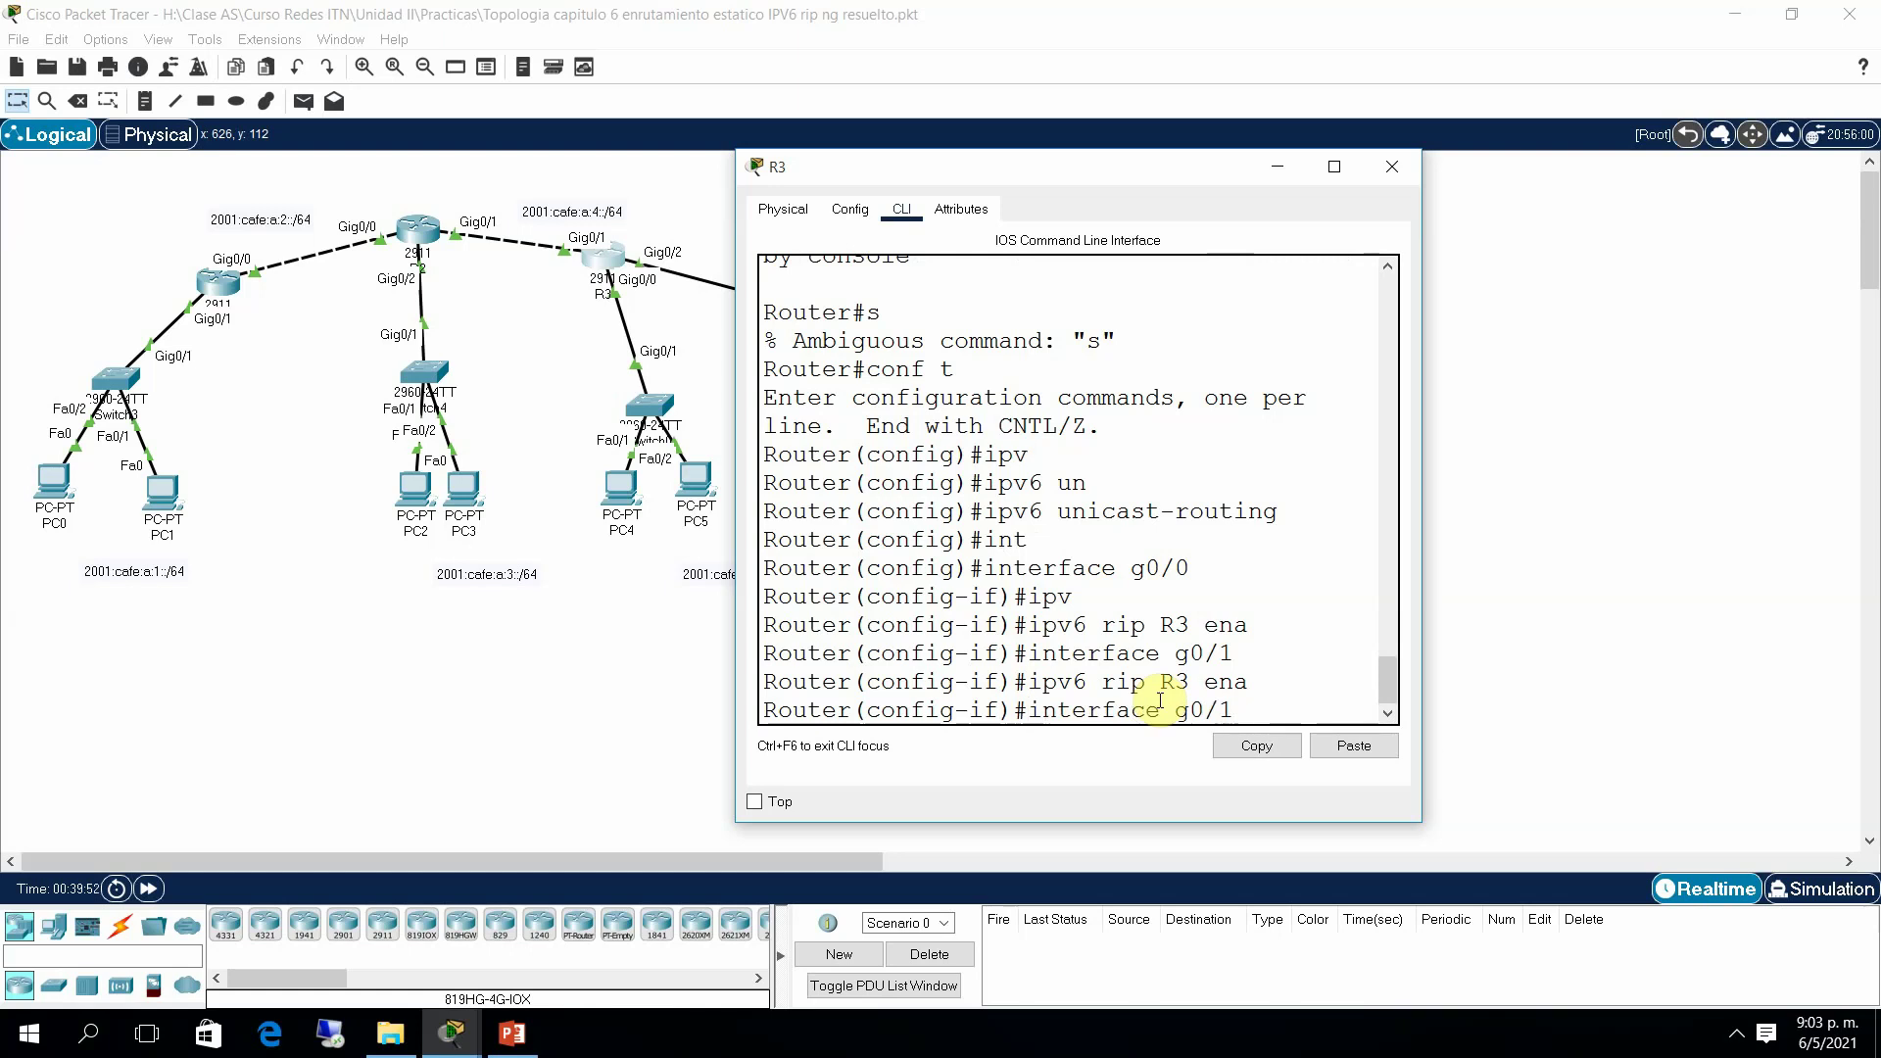
text(2)
key(Return)
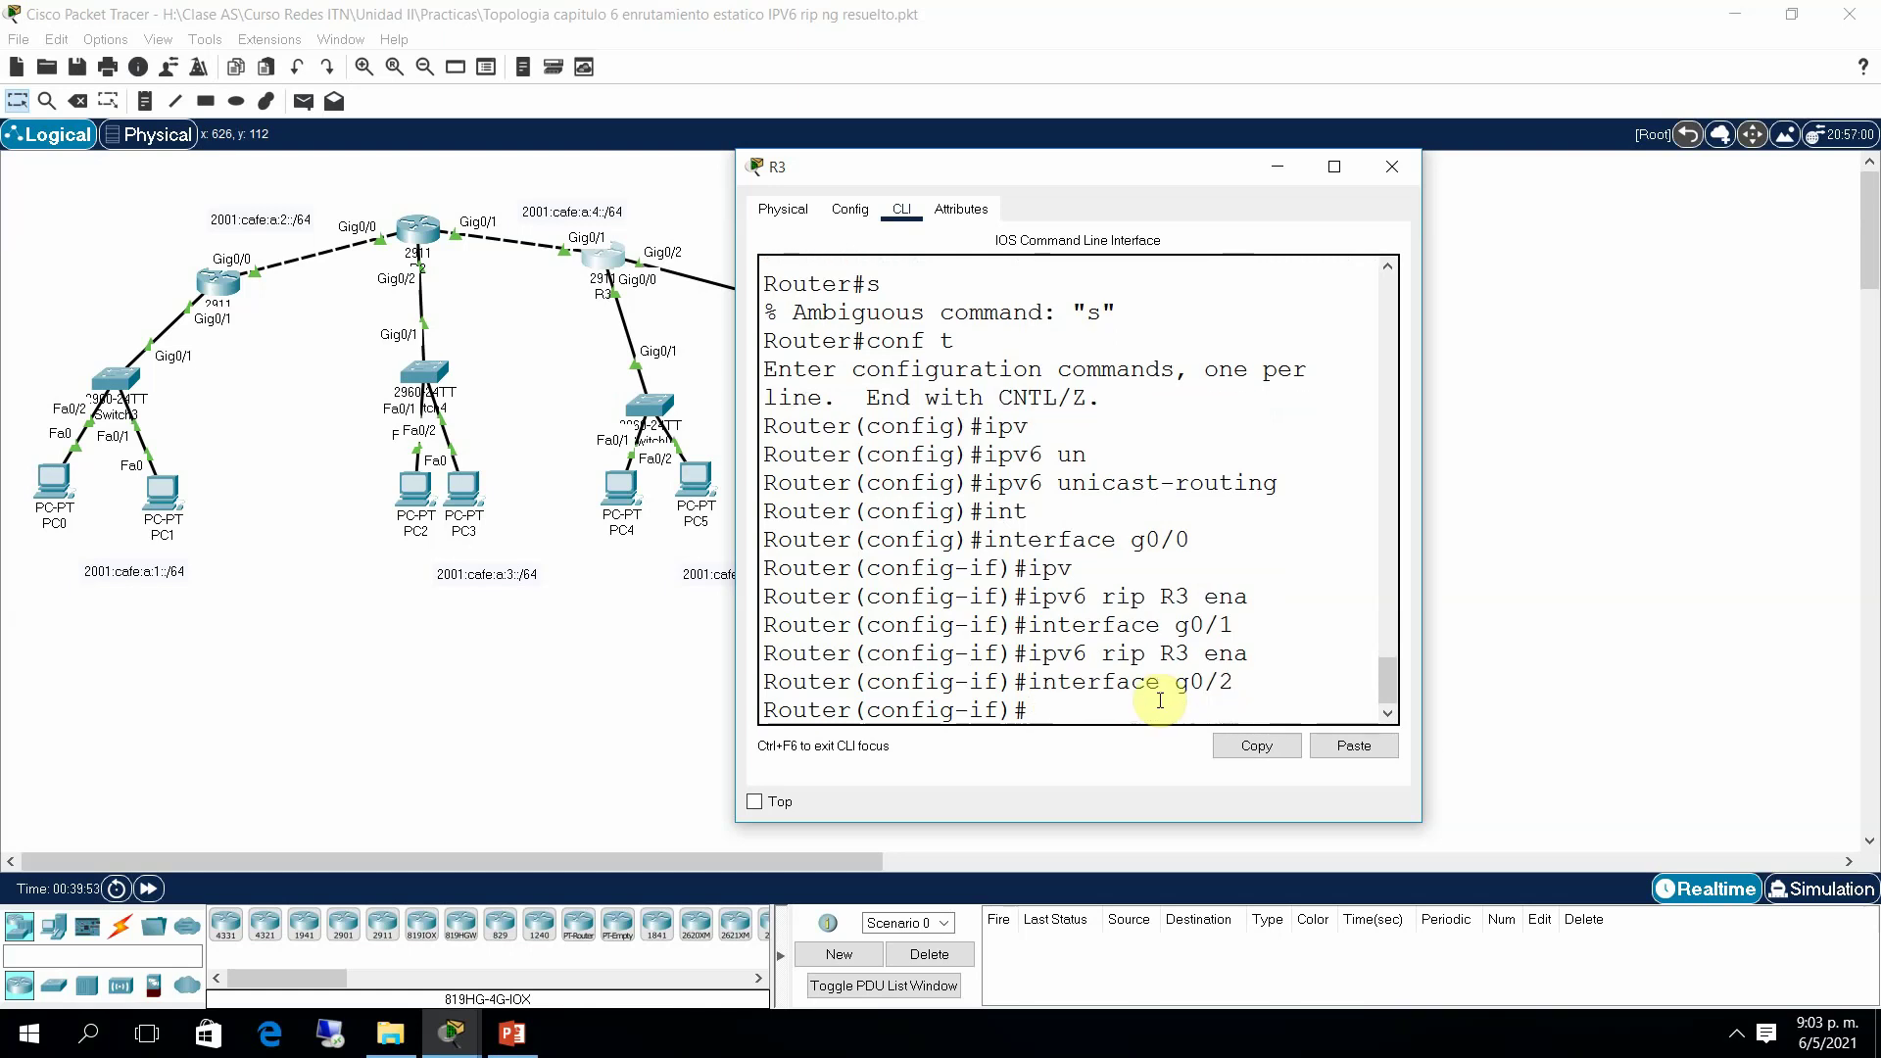
key(Up)
key(Up)
key(Return)
text(end)
key(Return)
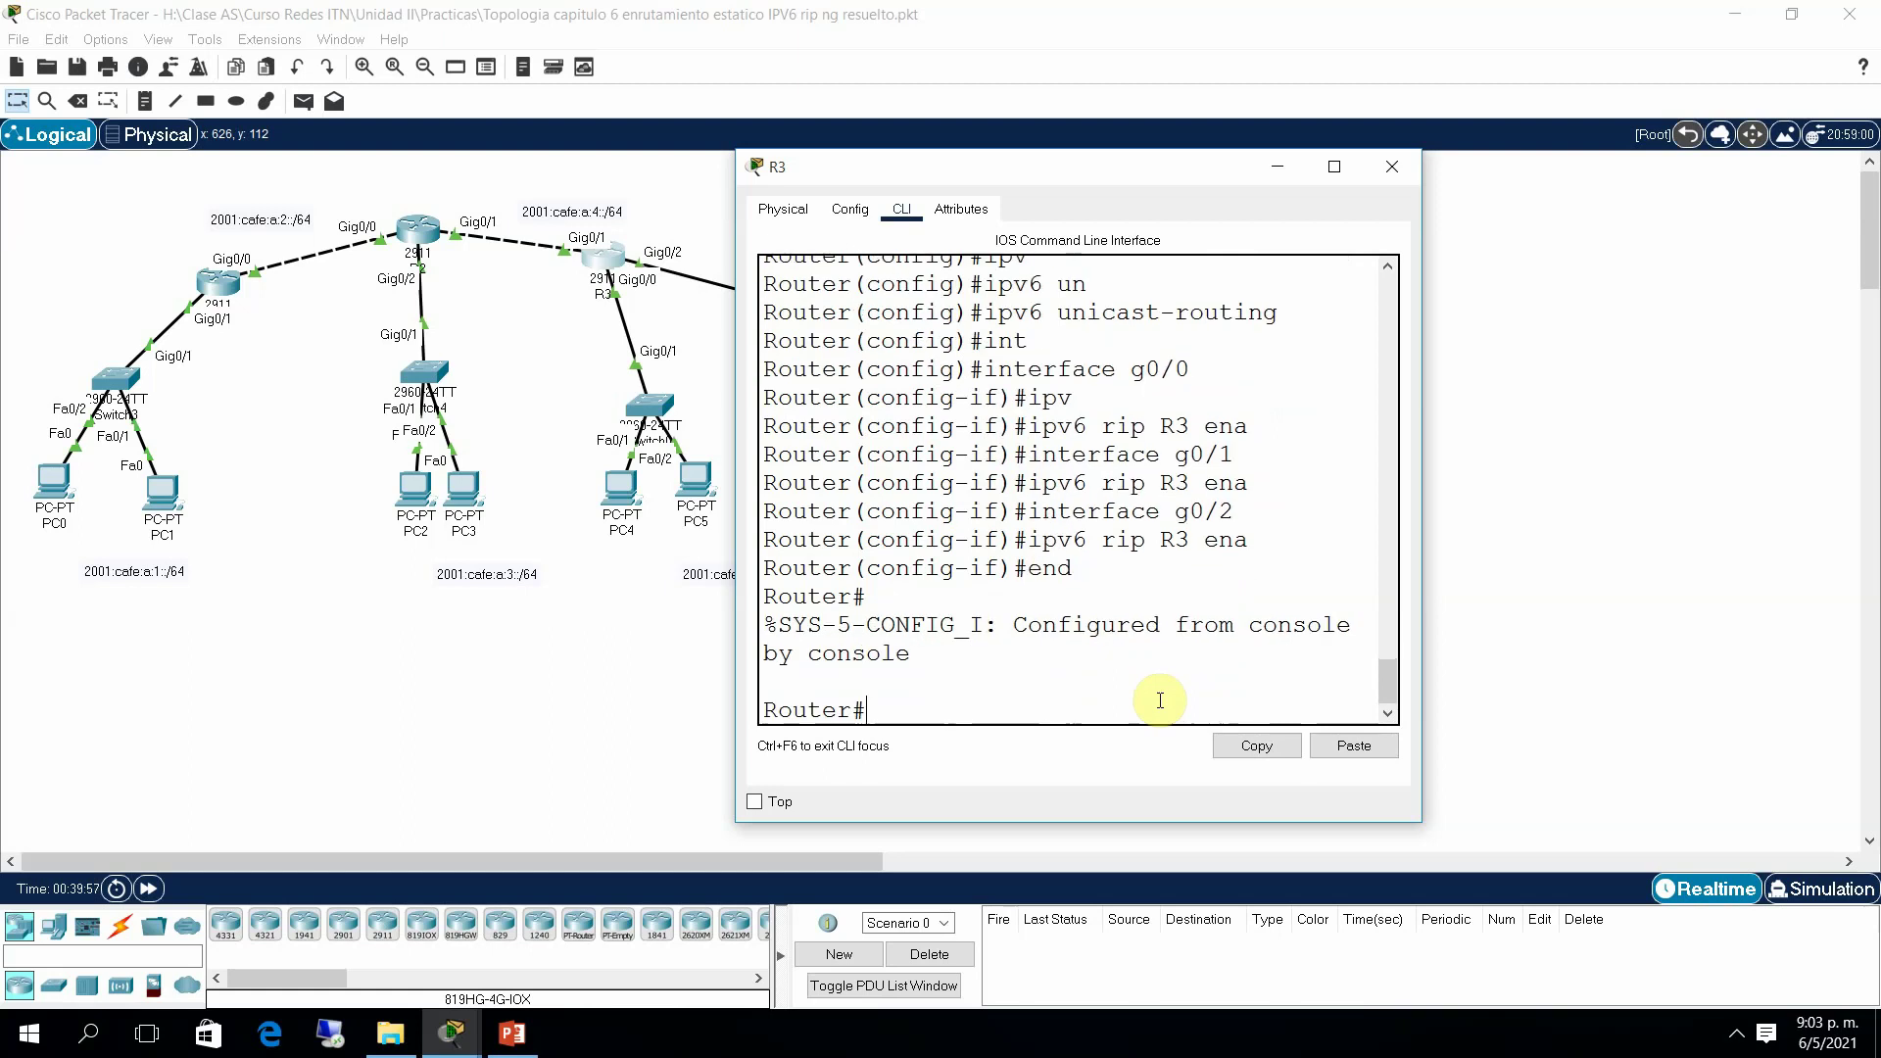
Step: Display R3's running configuration with sh run, examine the RIPng entries on its interfaces, and maximize R3's window
key(Return)
text(s)
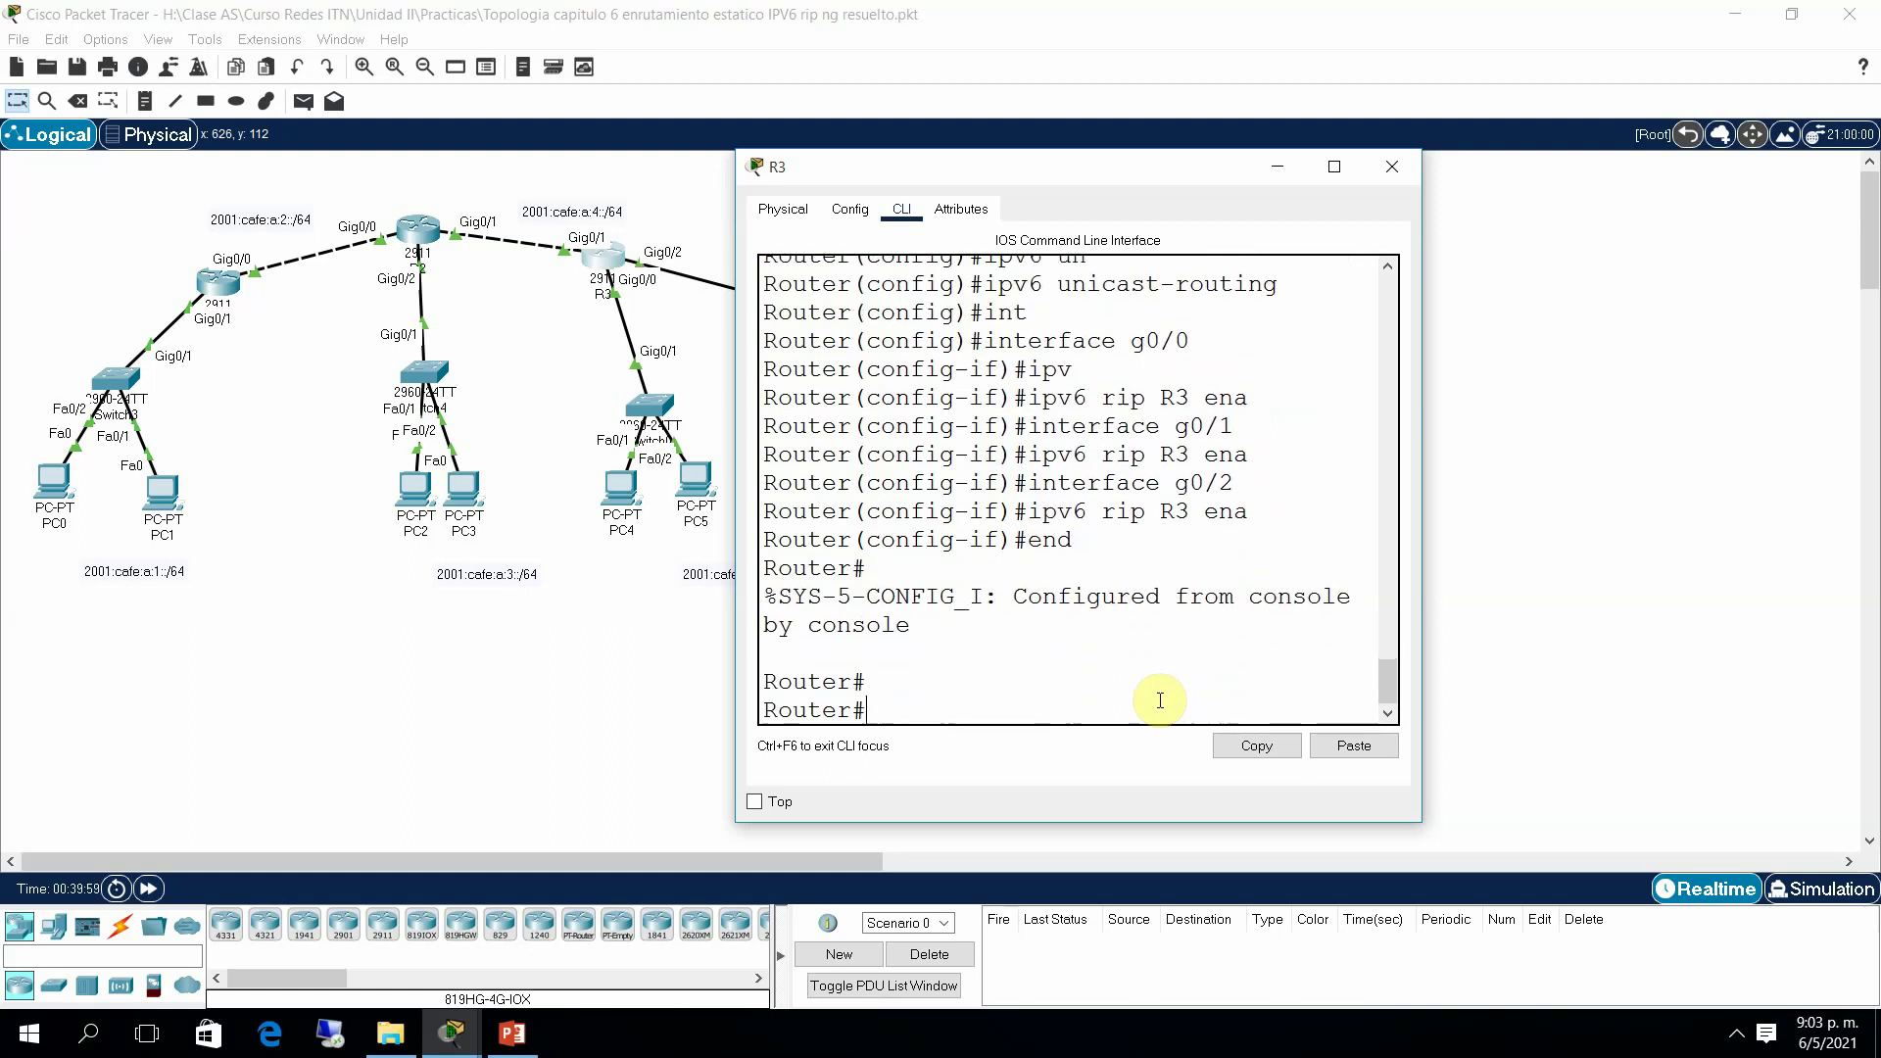
text(h run)
key(Return)
key(space)
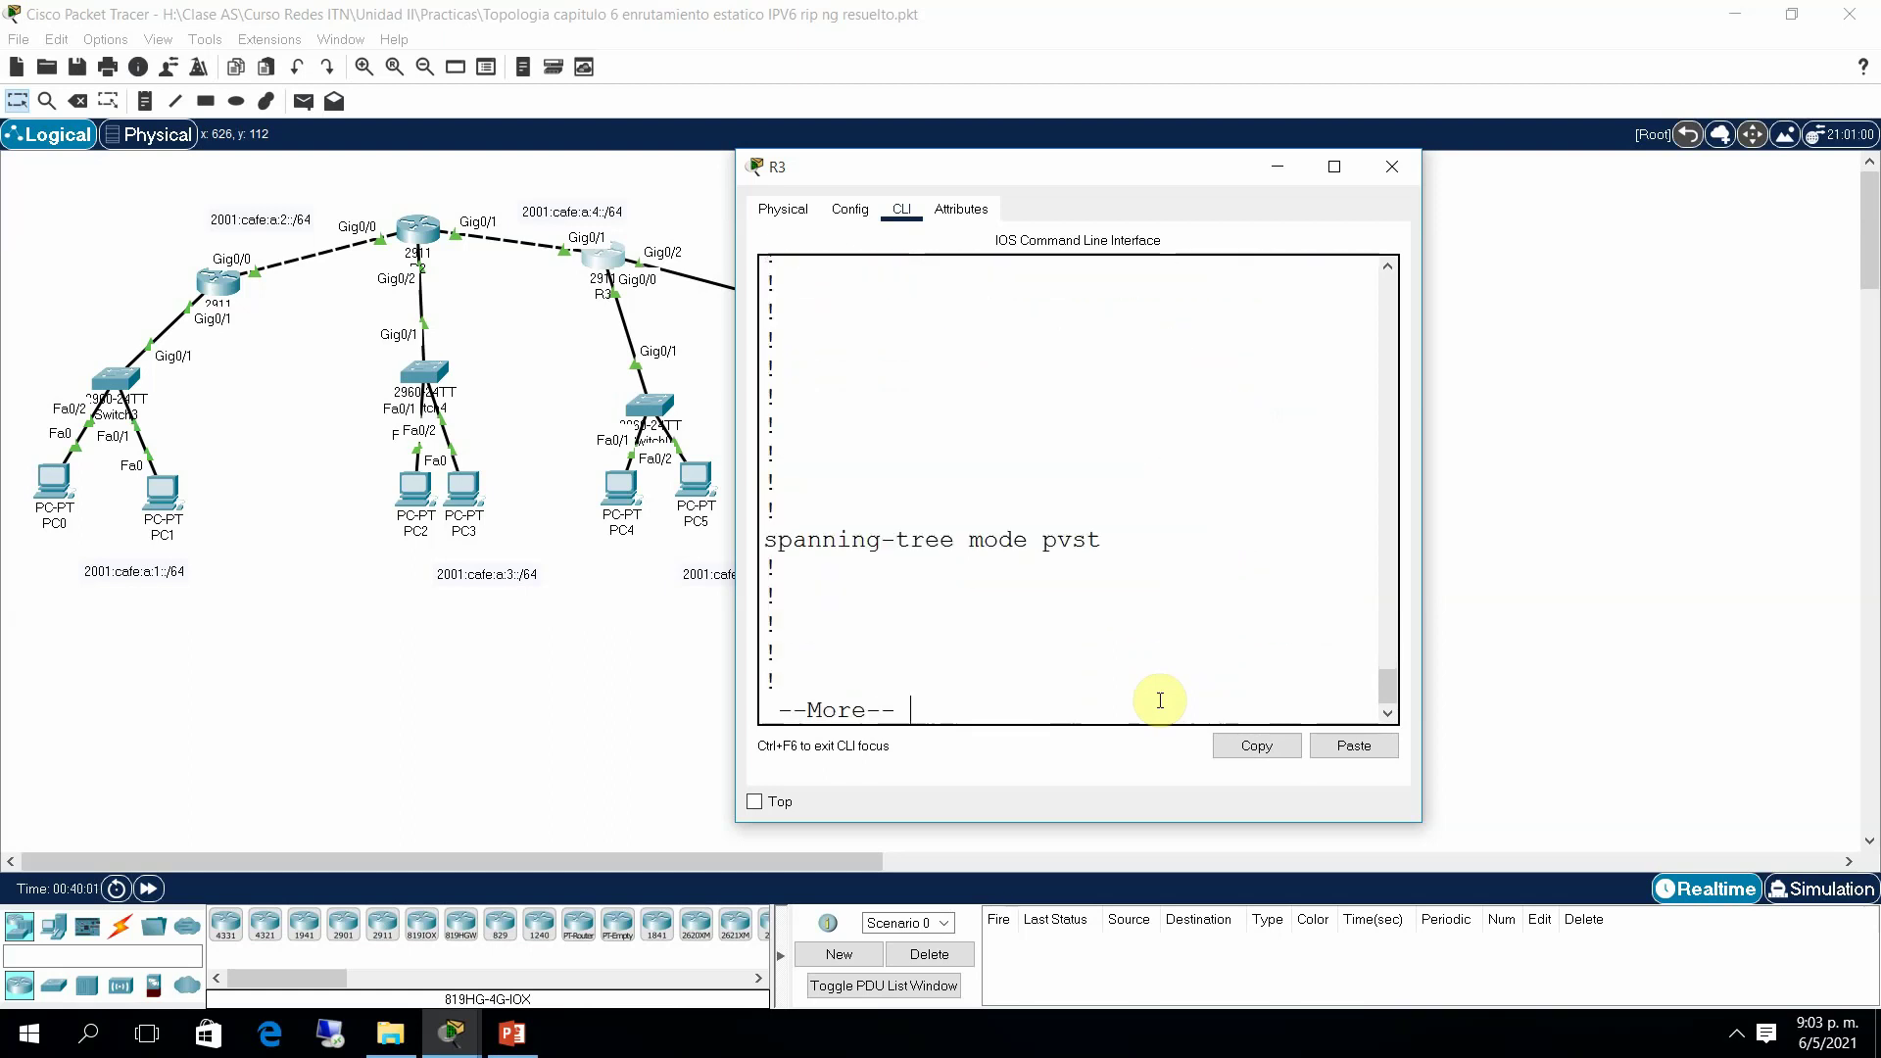
key(space)
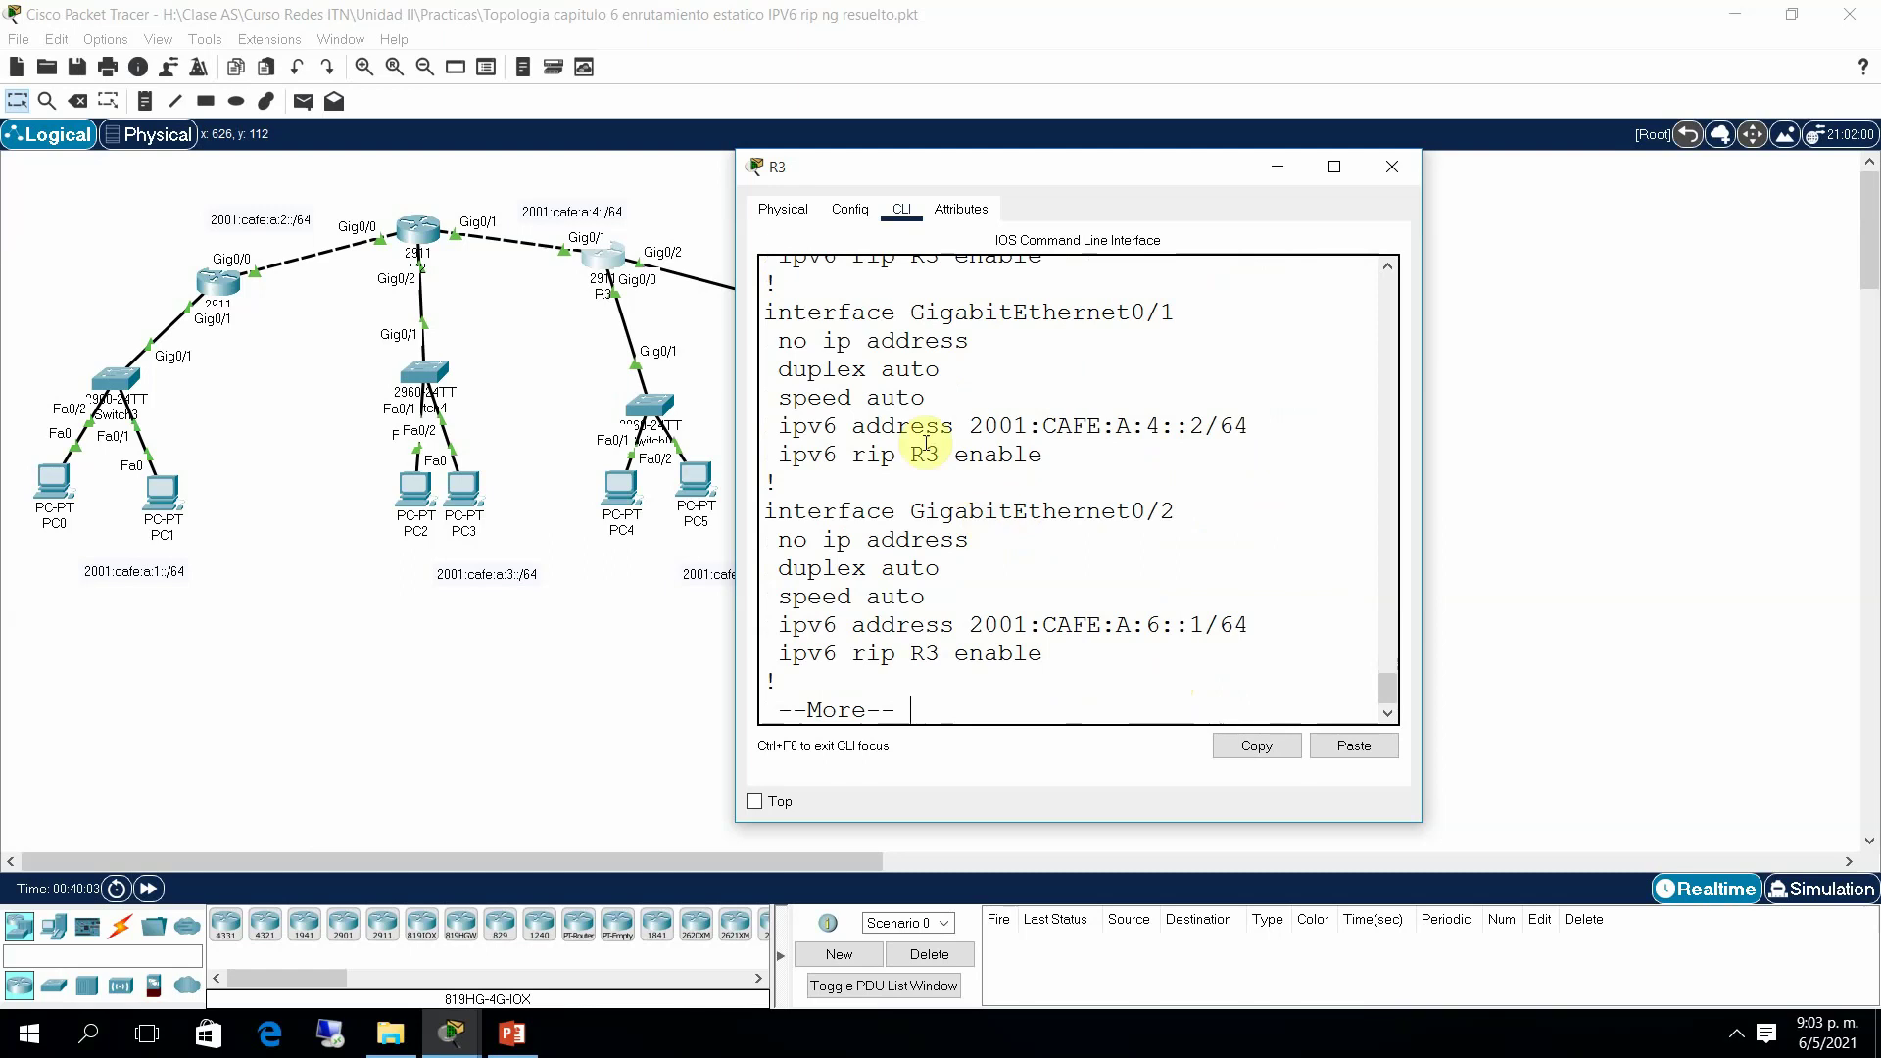
drag(955, 457, 1041, 460)
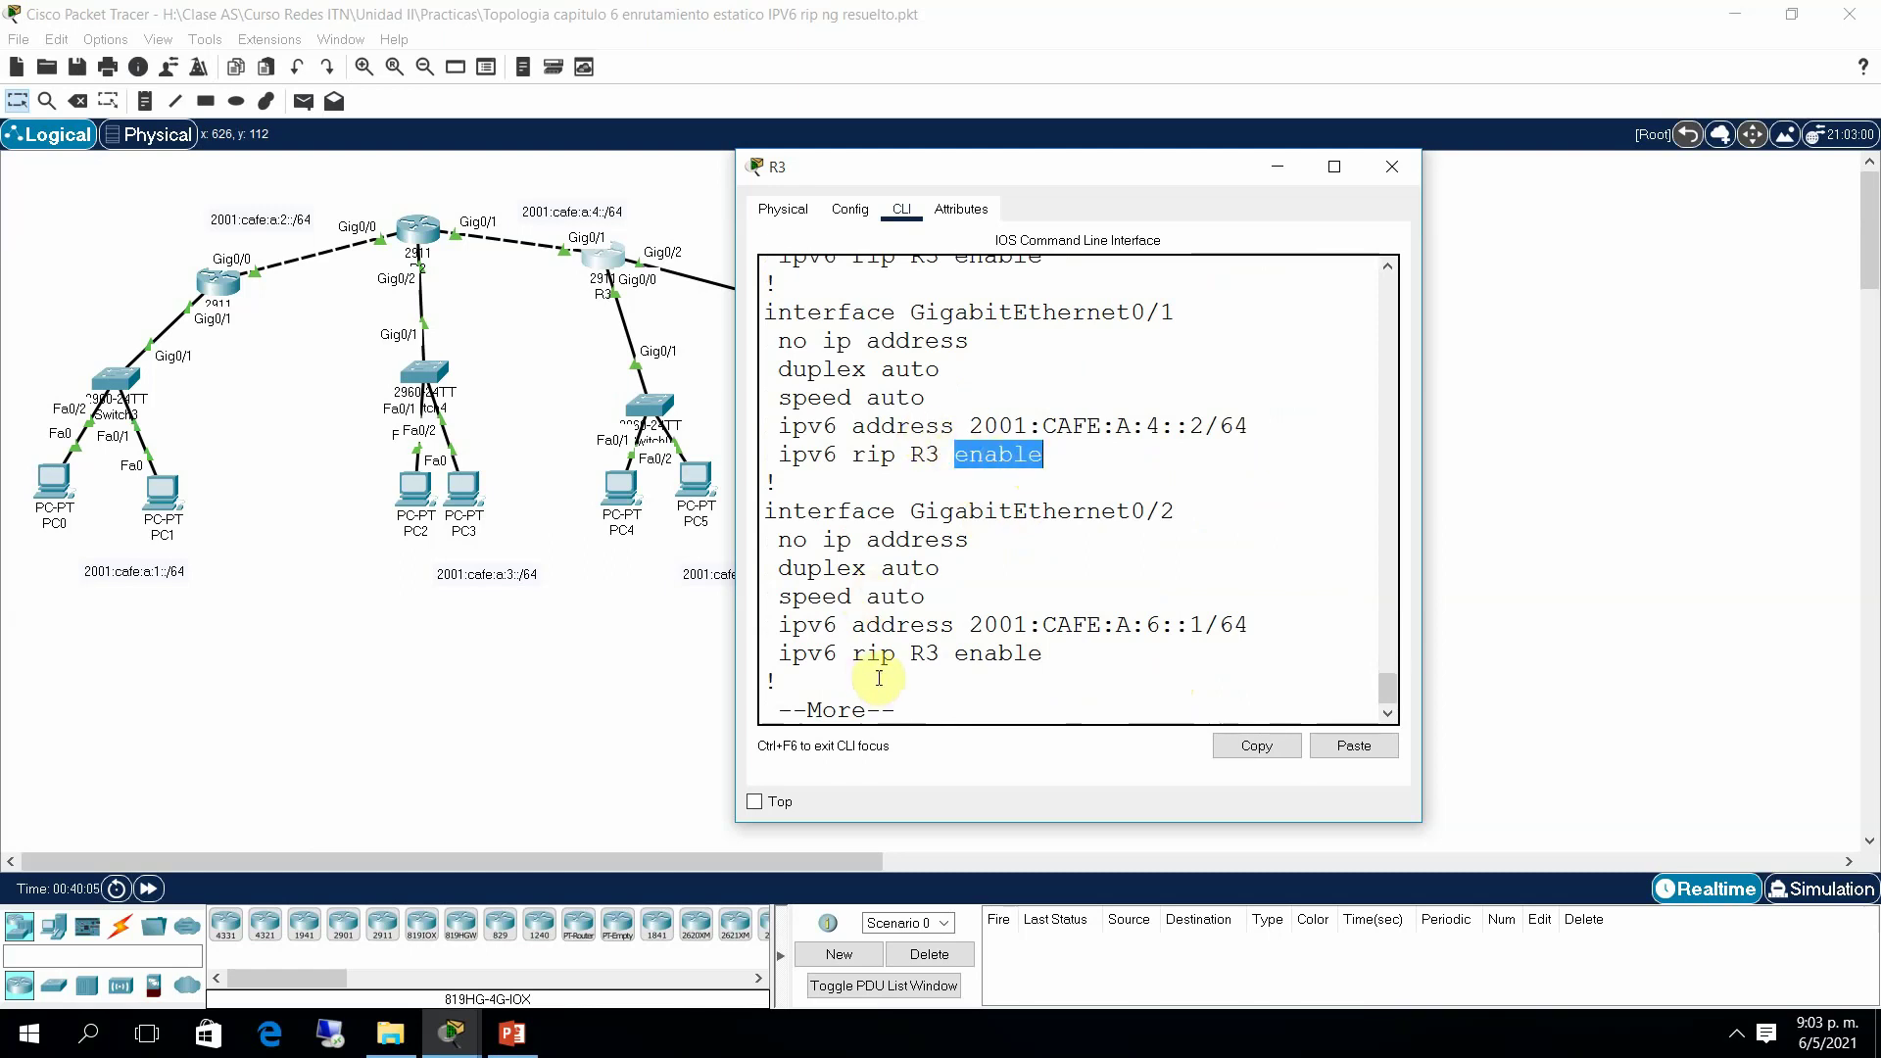
drag(899, 656, 974, 656)
key(space)
key(space)
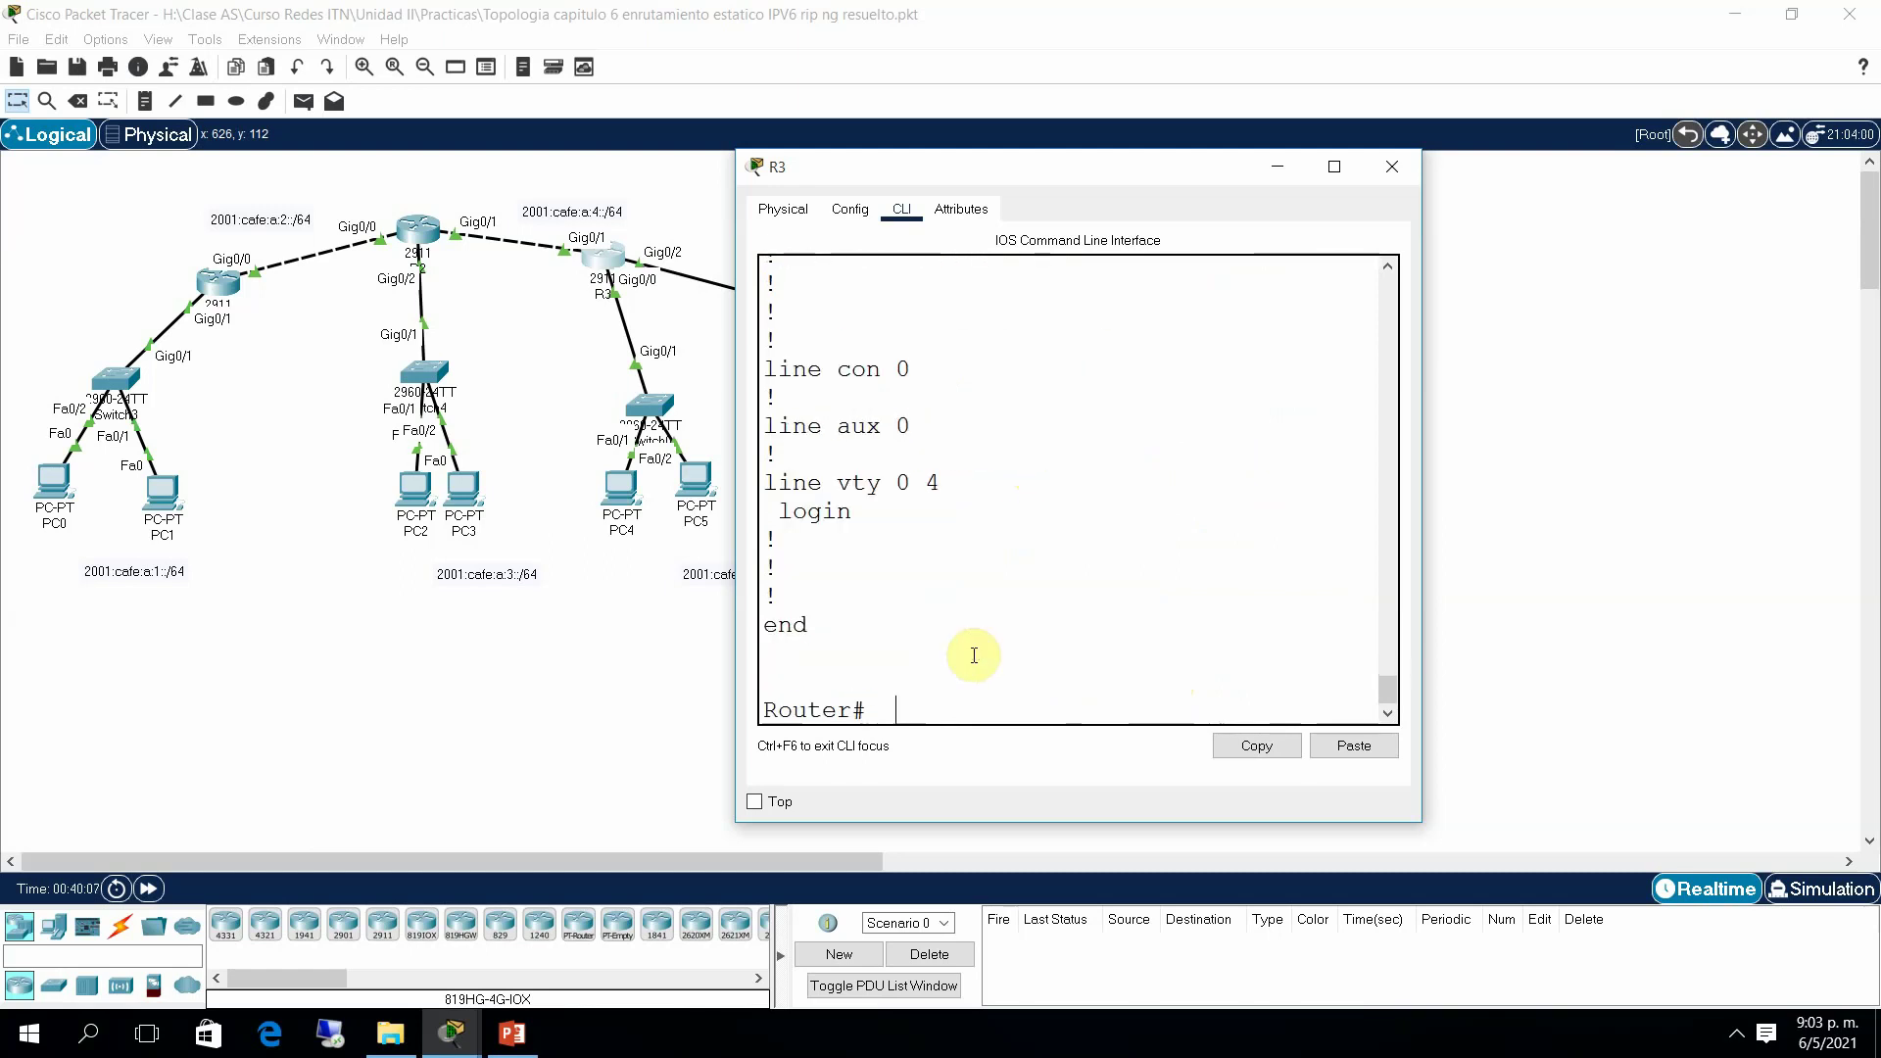
key(Return)
key(Return)
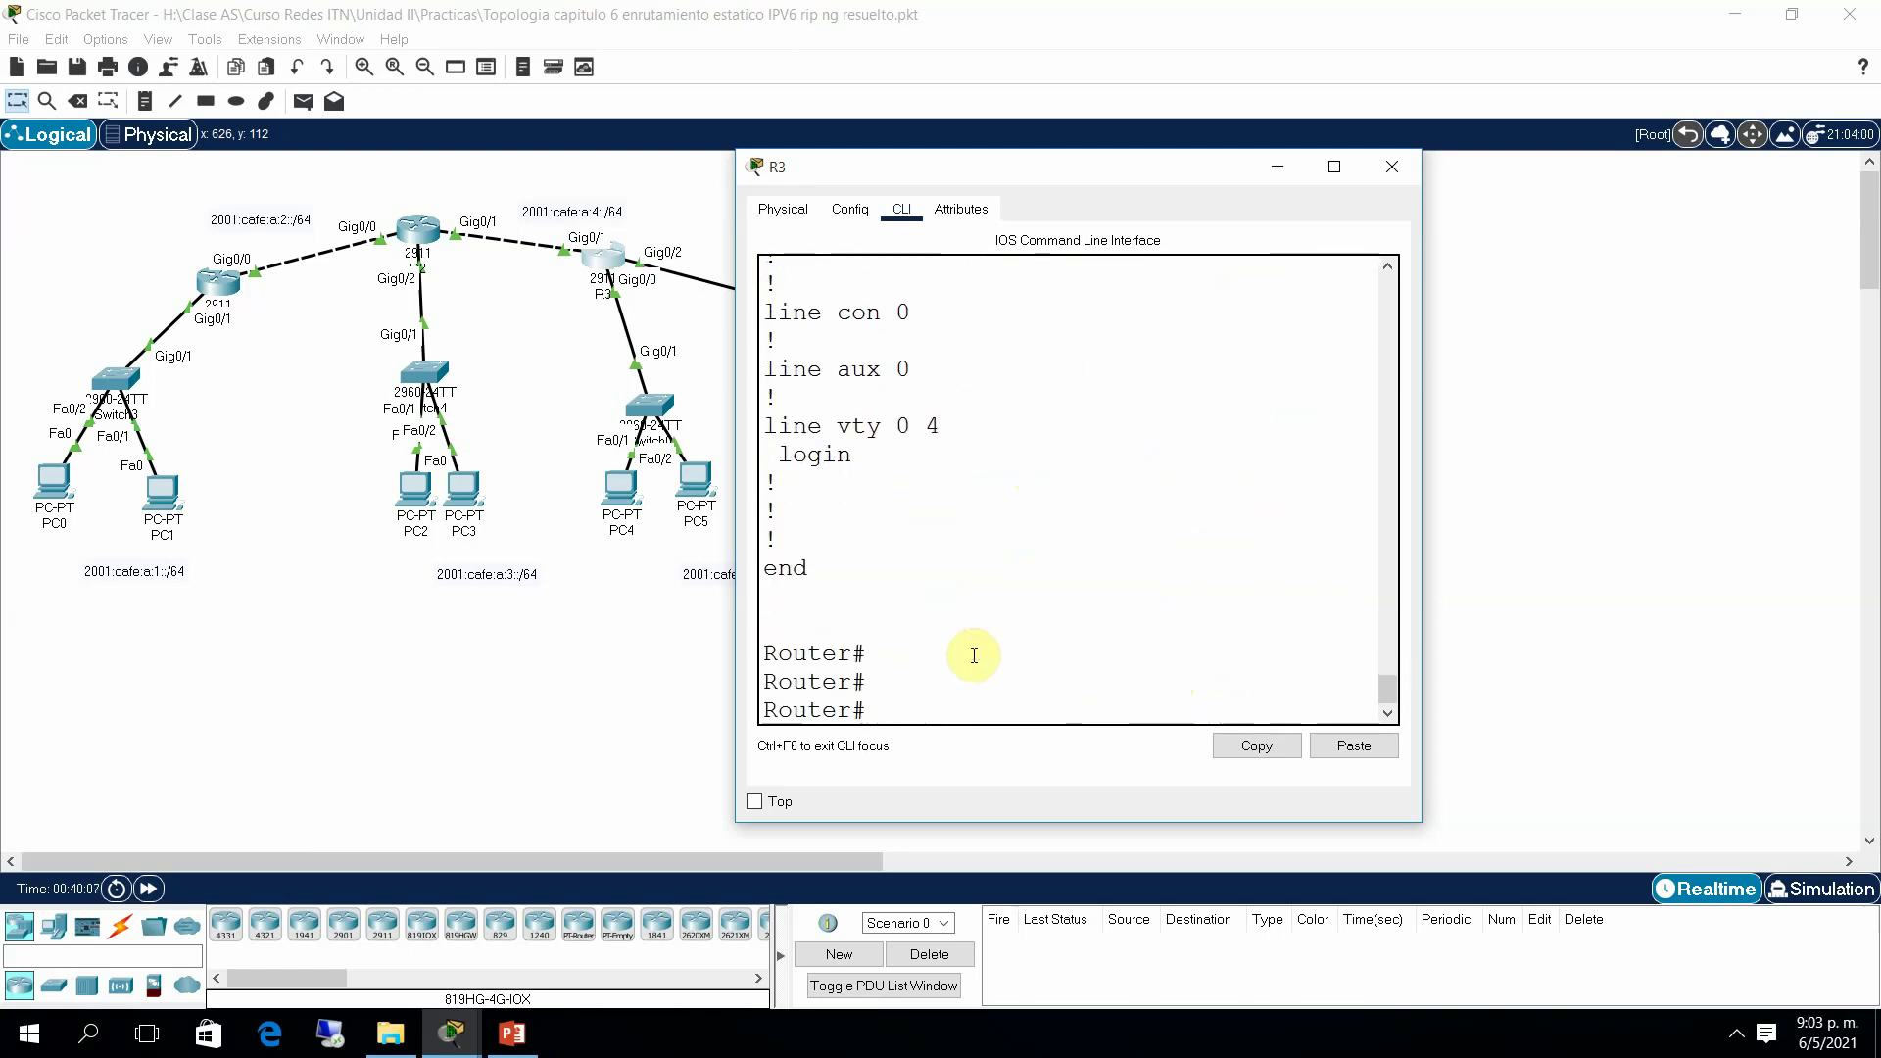
click(1328, 172)
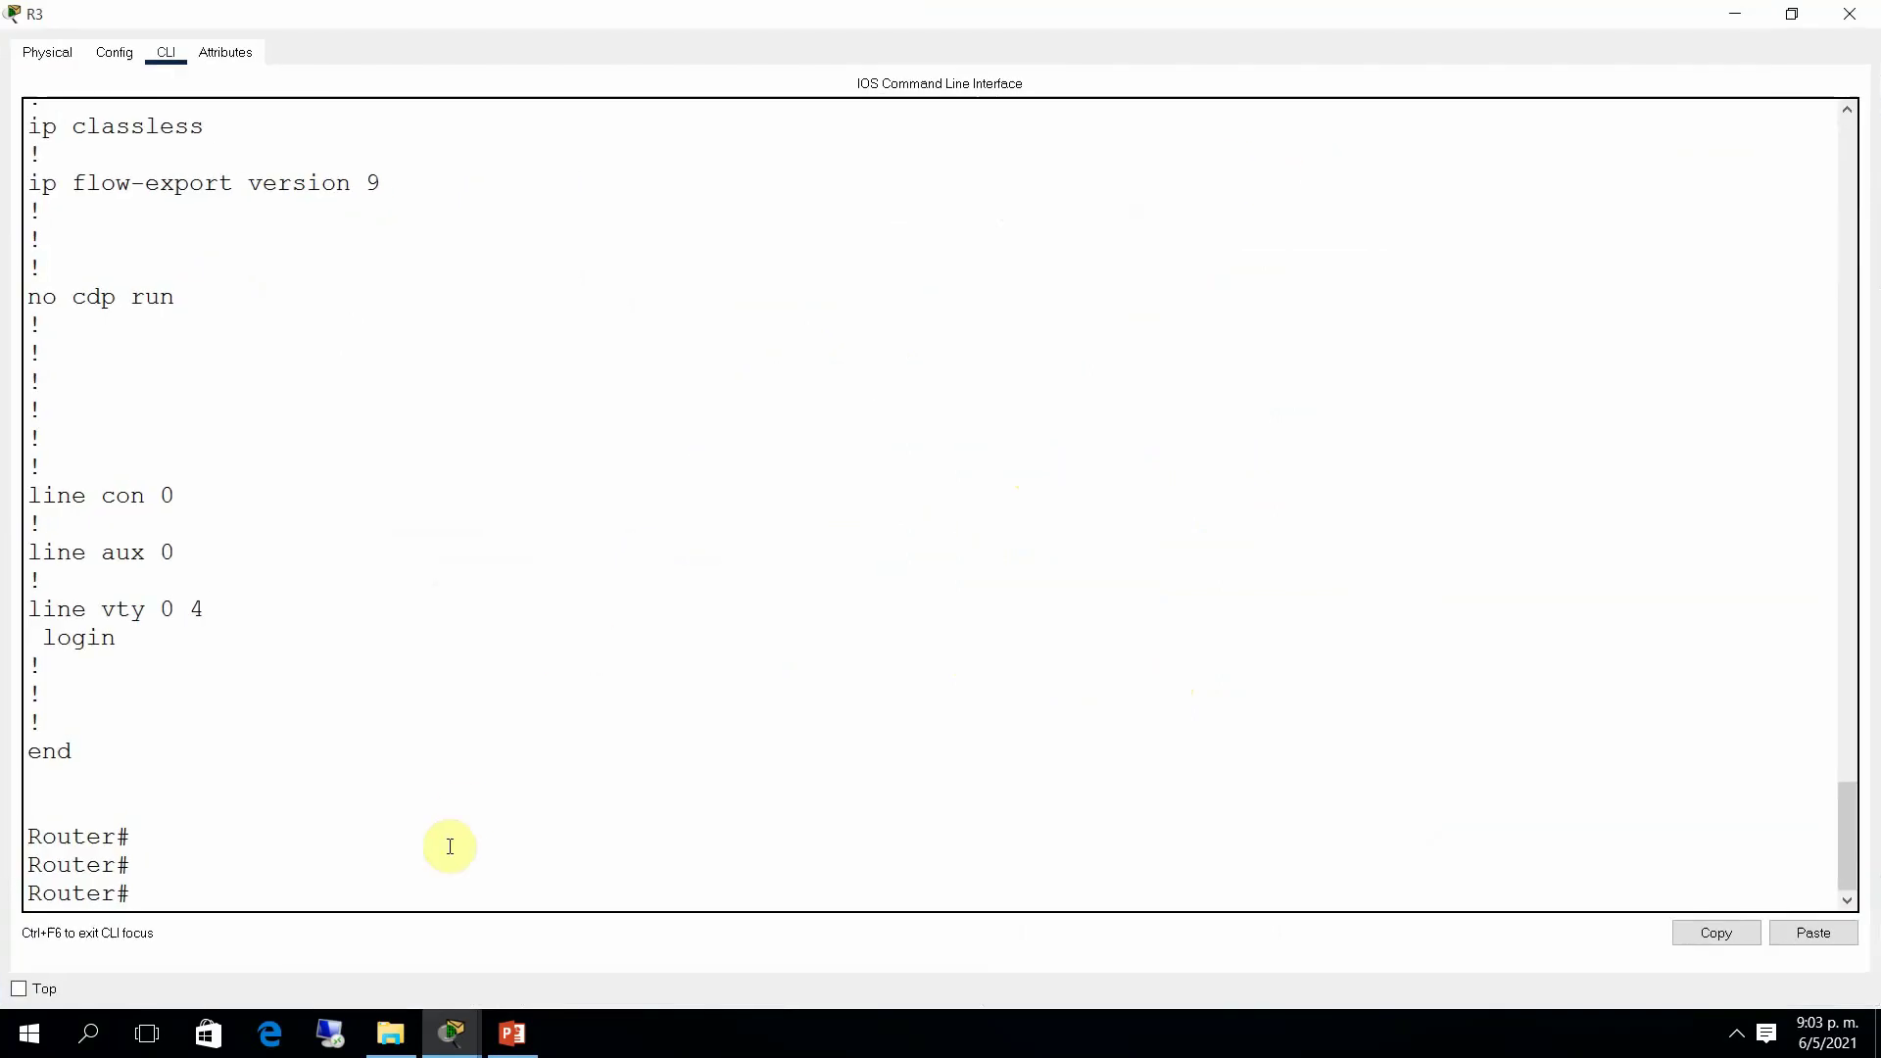
Step: Display R3's full IPv6 routing table with show ipv6 route
text(sh)
key(Tab)
text(i)
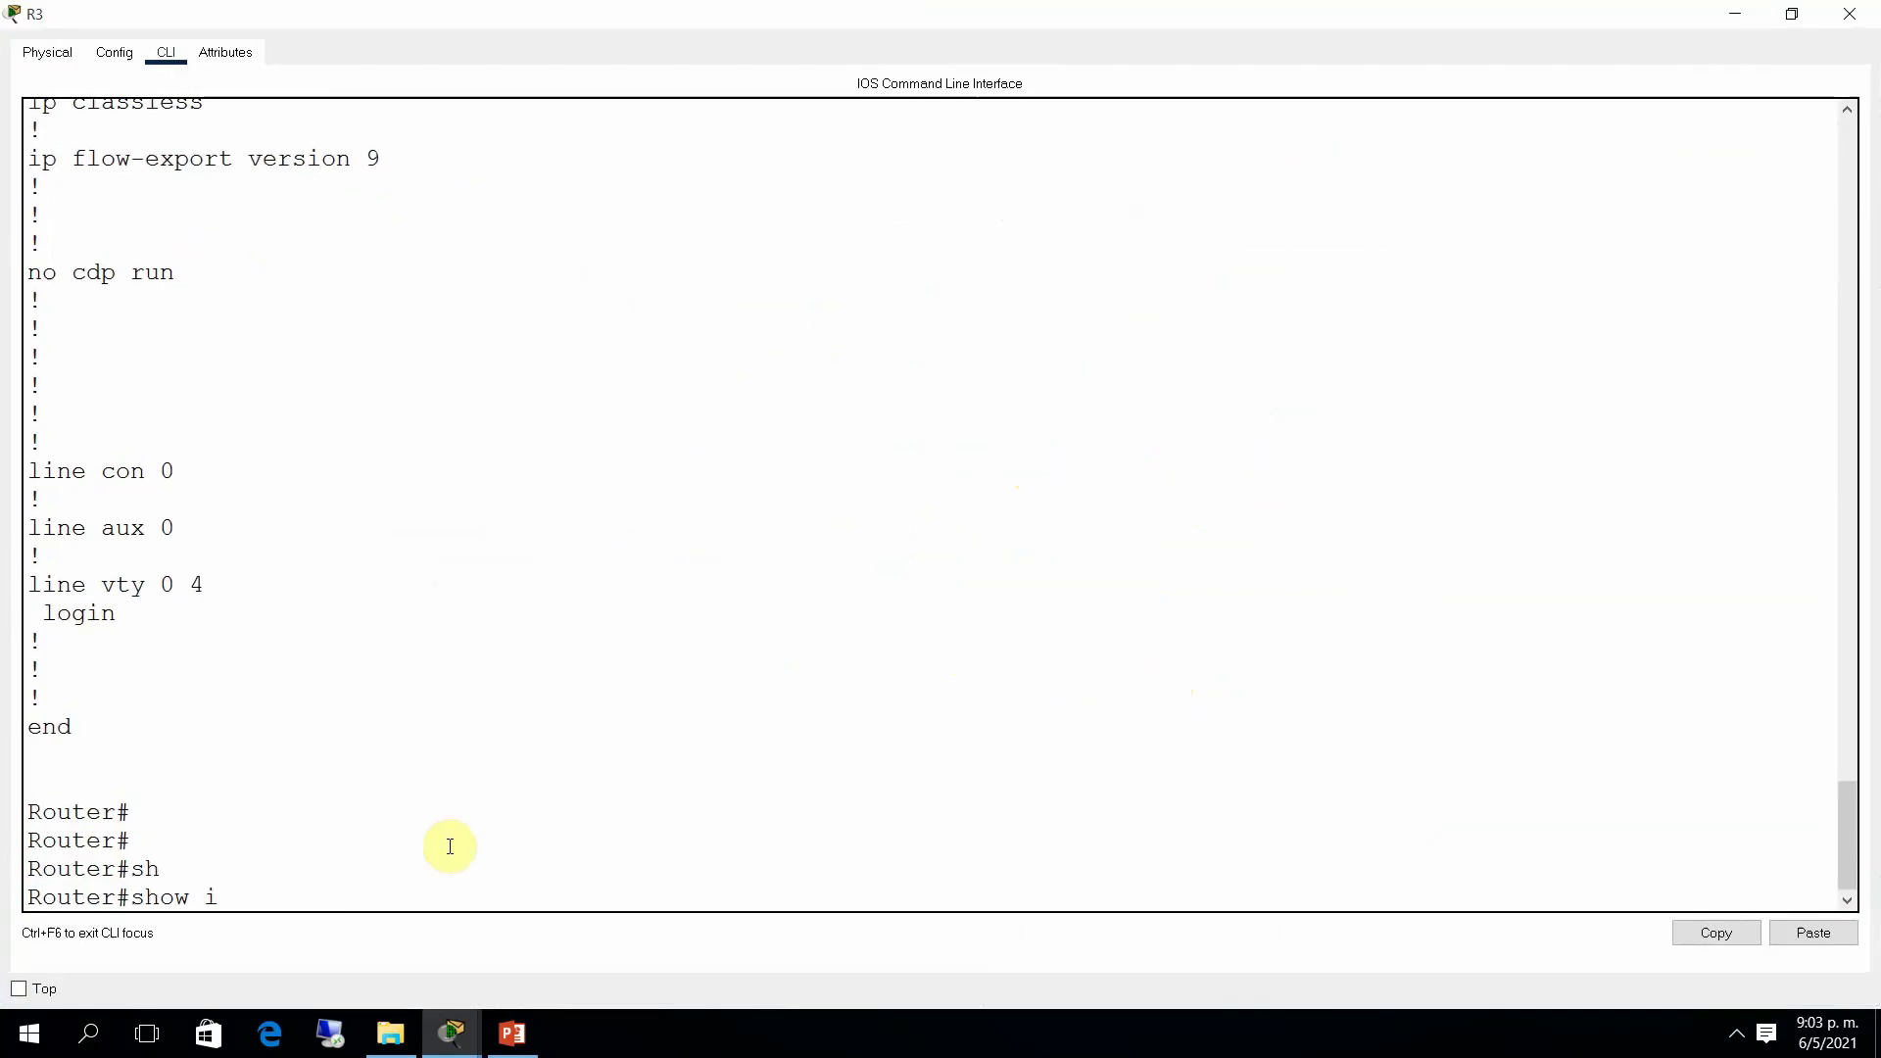
text(pv)
key(Tab)
text(rou)
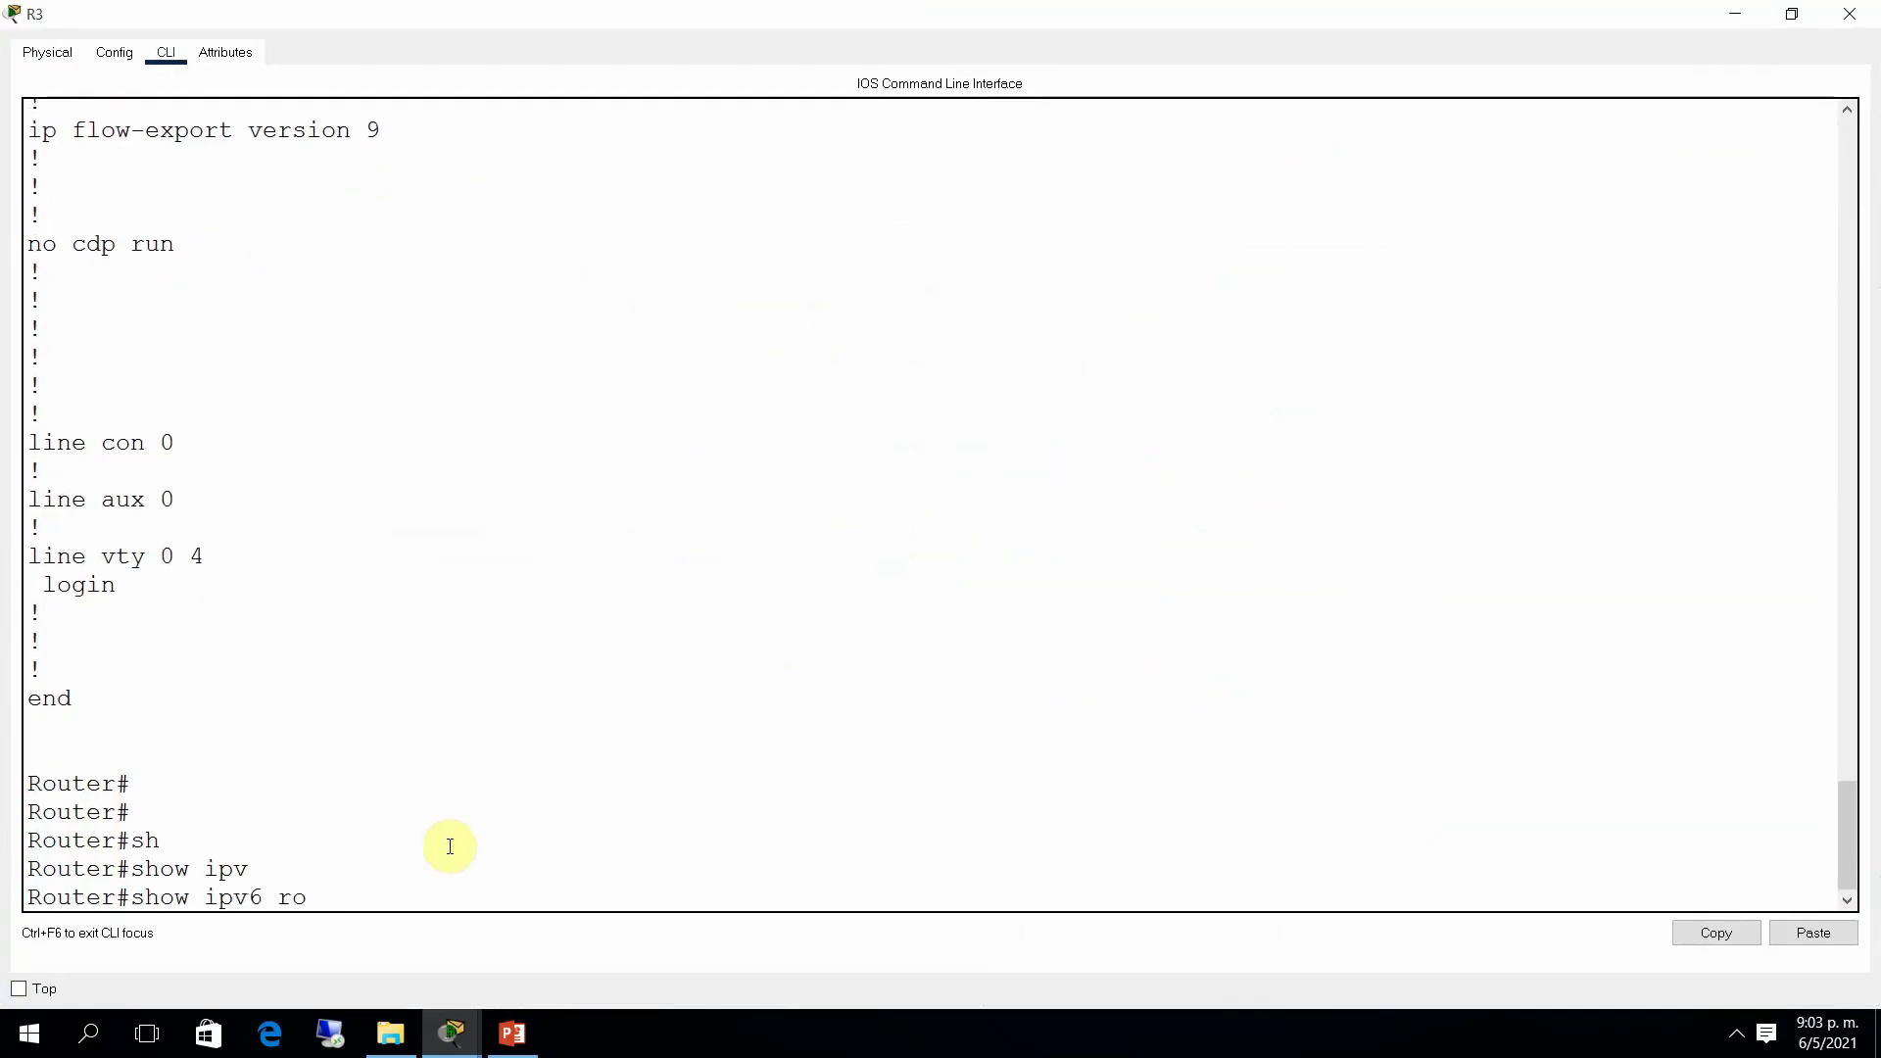
key(Tab)
key(Return)
key(space)
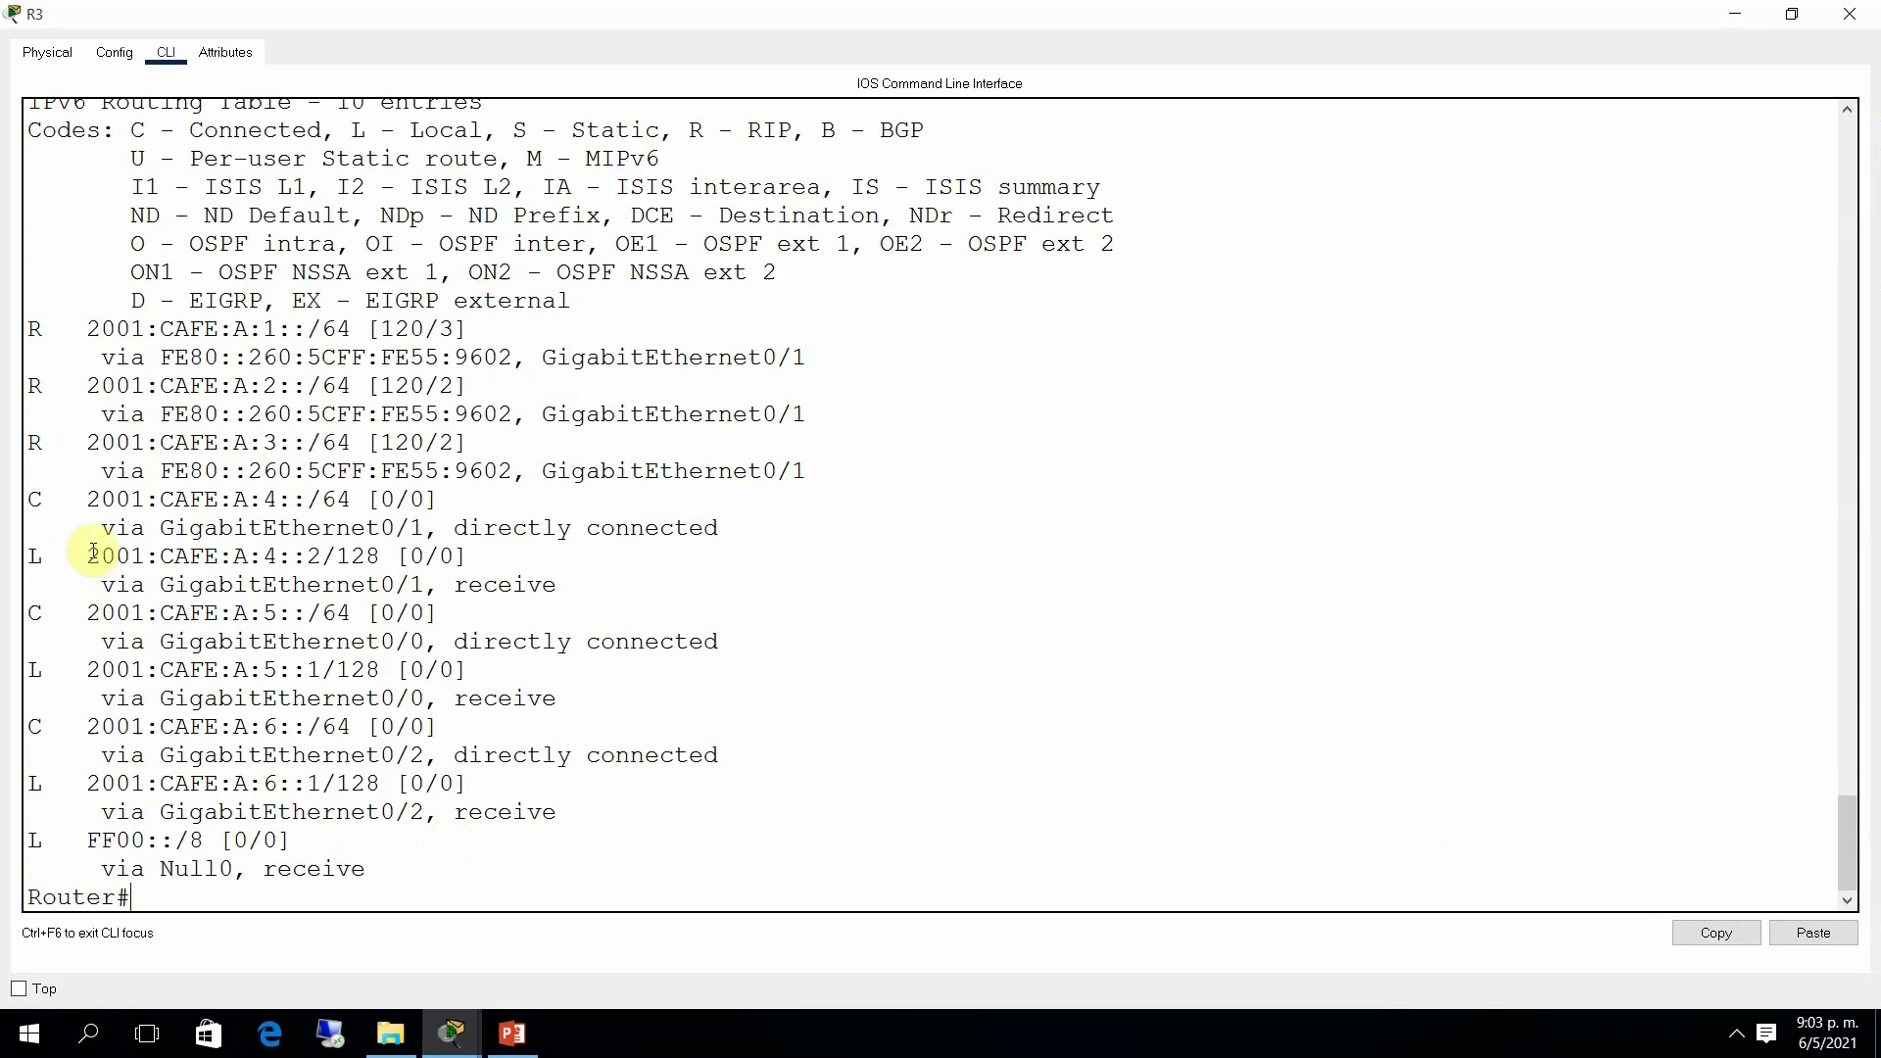
Step: Examine the administrative distance and metric of the RIP route to 2001:CAFE:A:1::/64, and close R3's window
drag(34, 329, 454, 326)
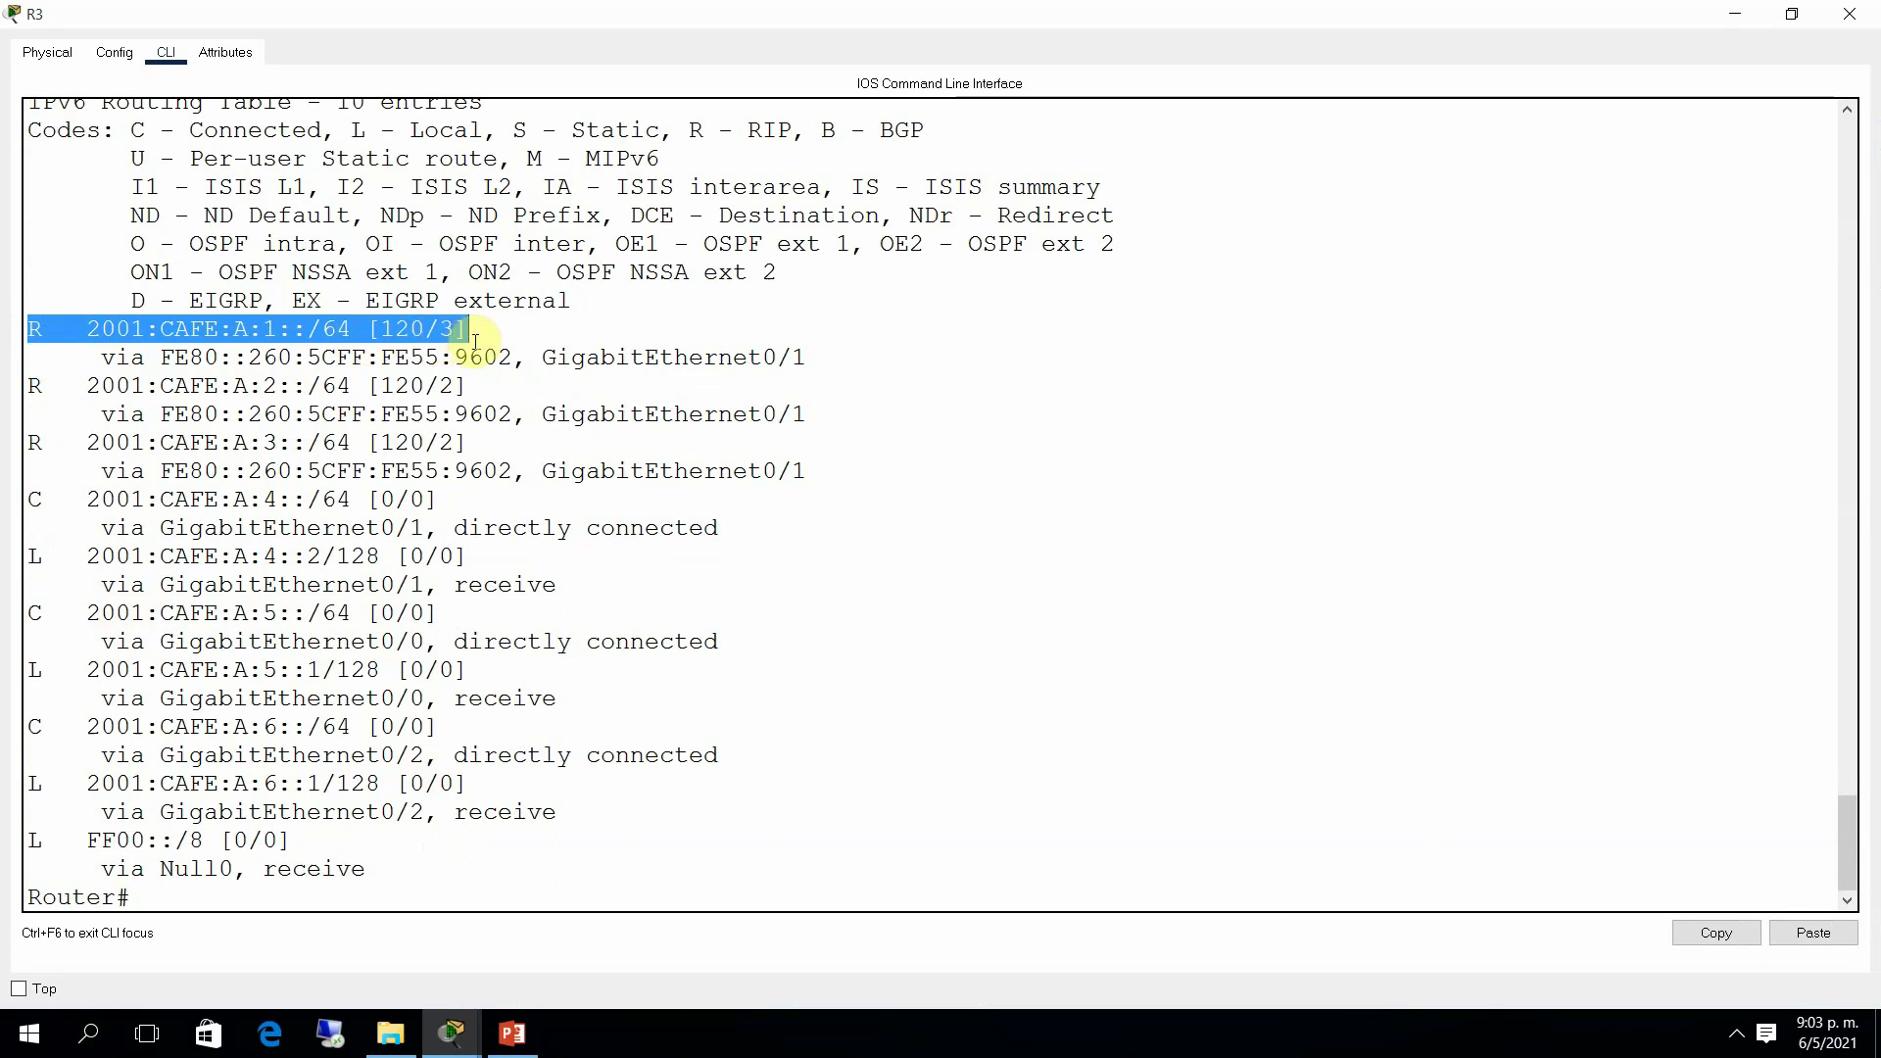
click(446, 328)
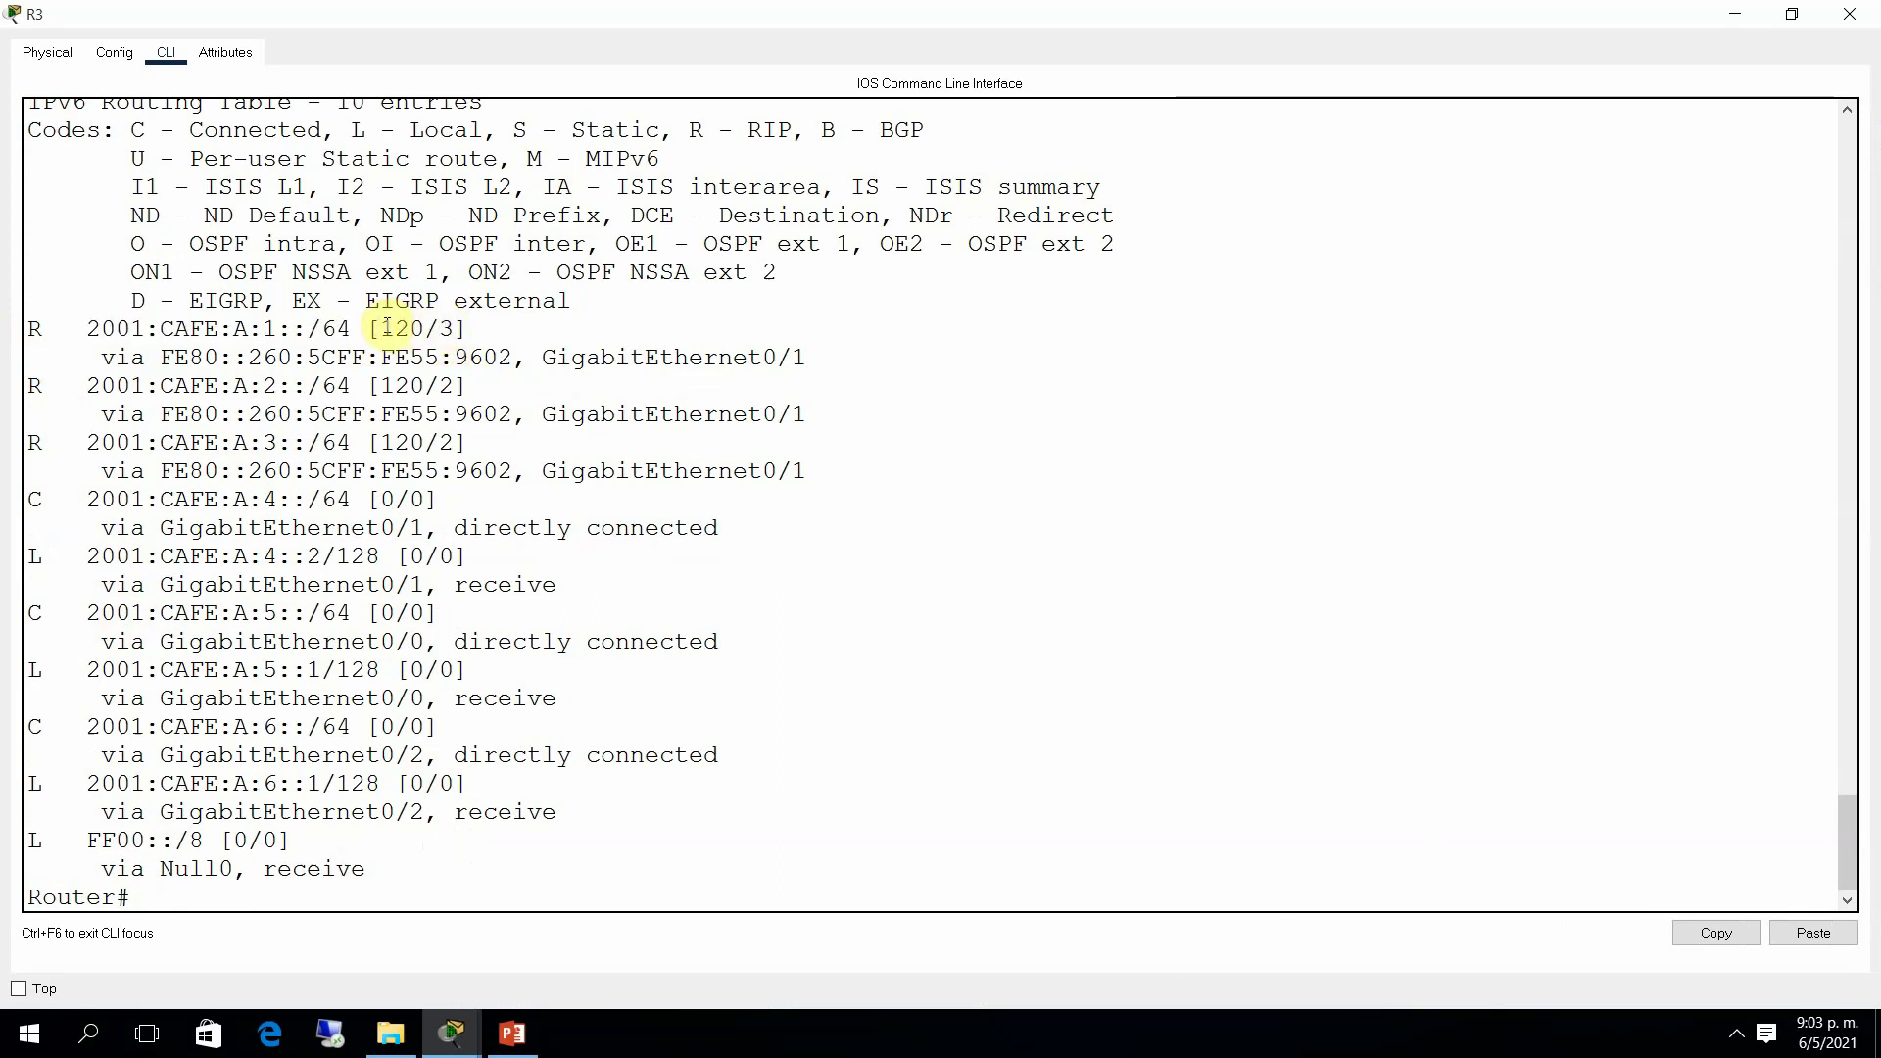
drag(381, 329, 416, 329)
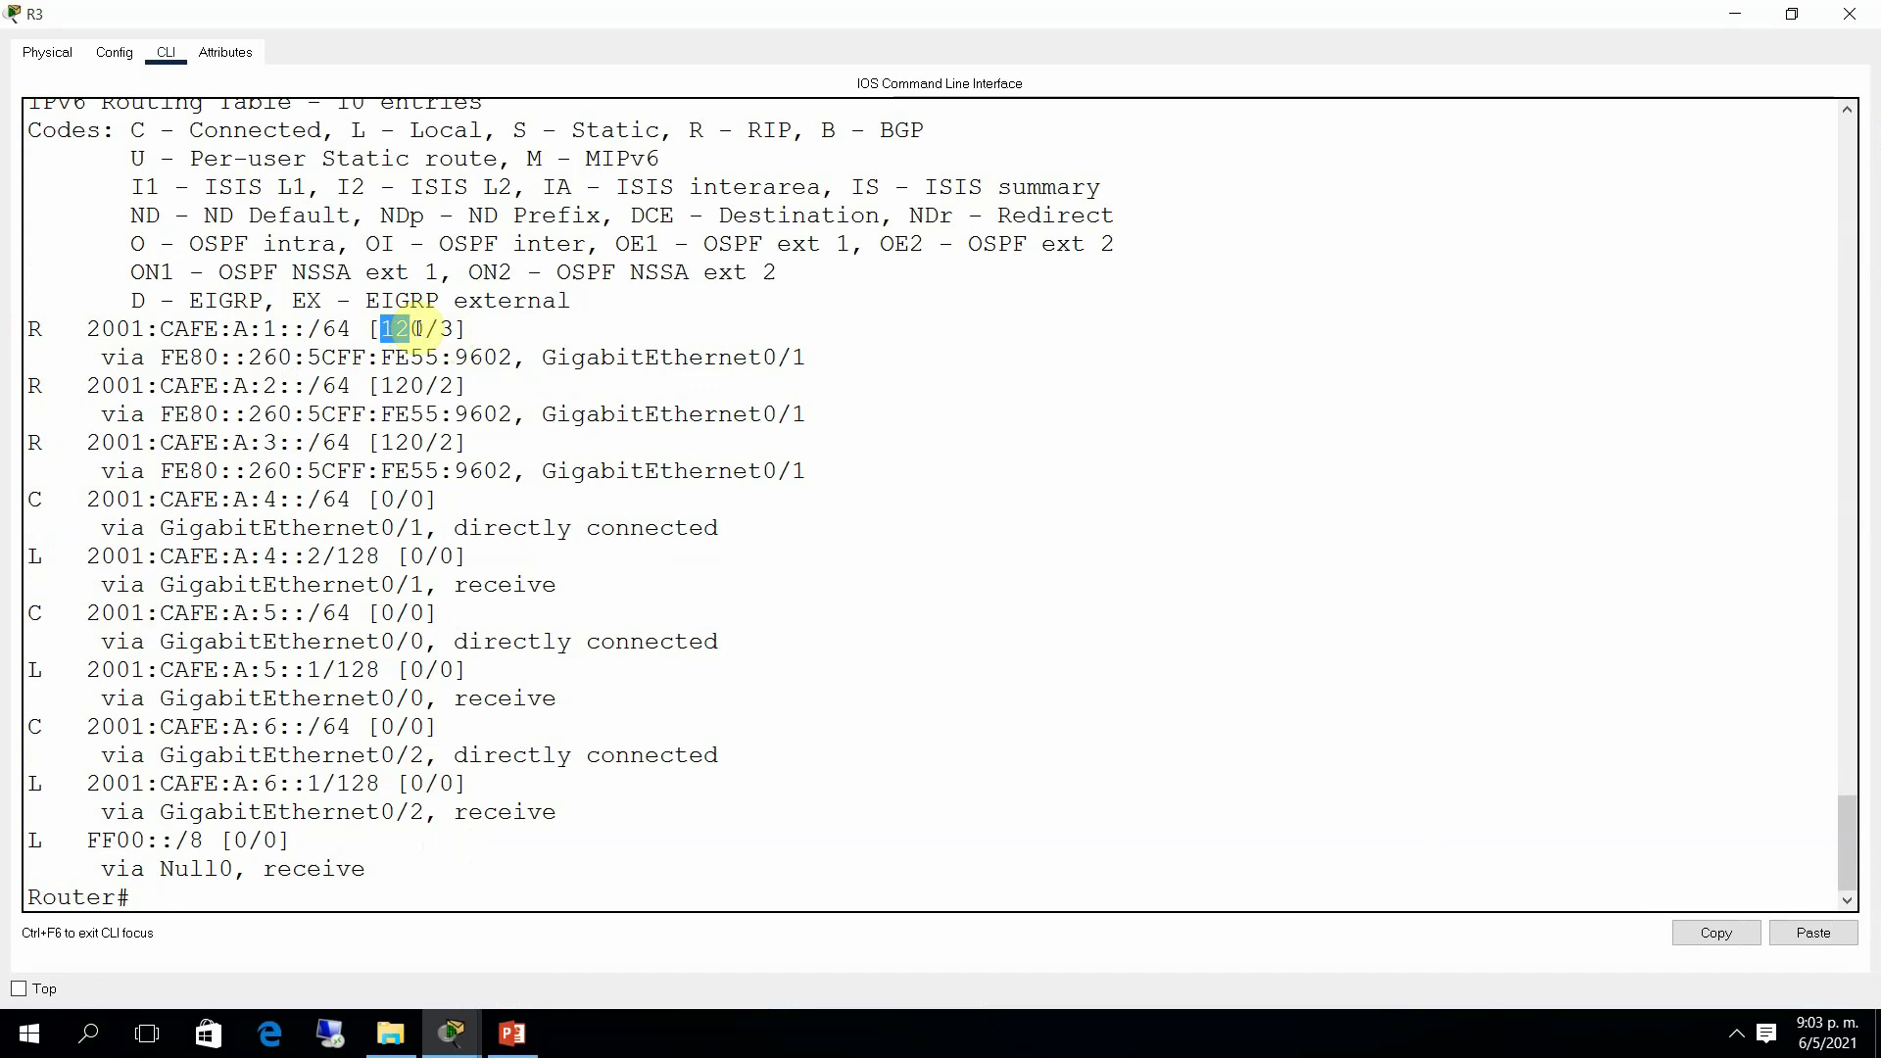
drag(455, 329, 444, 329)
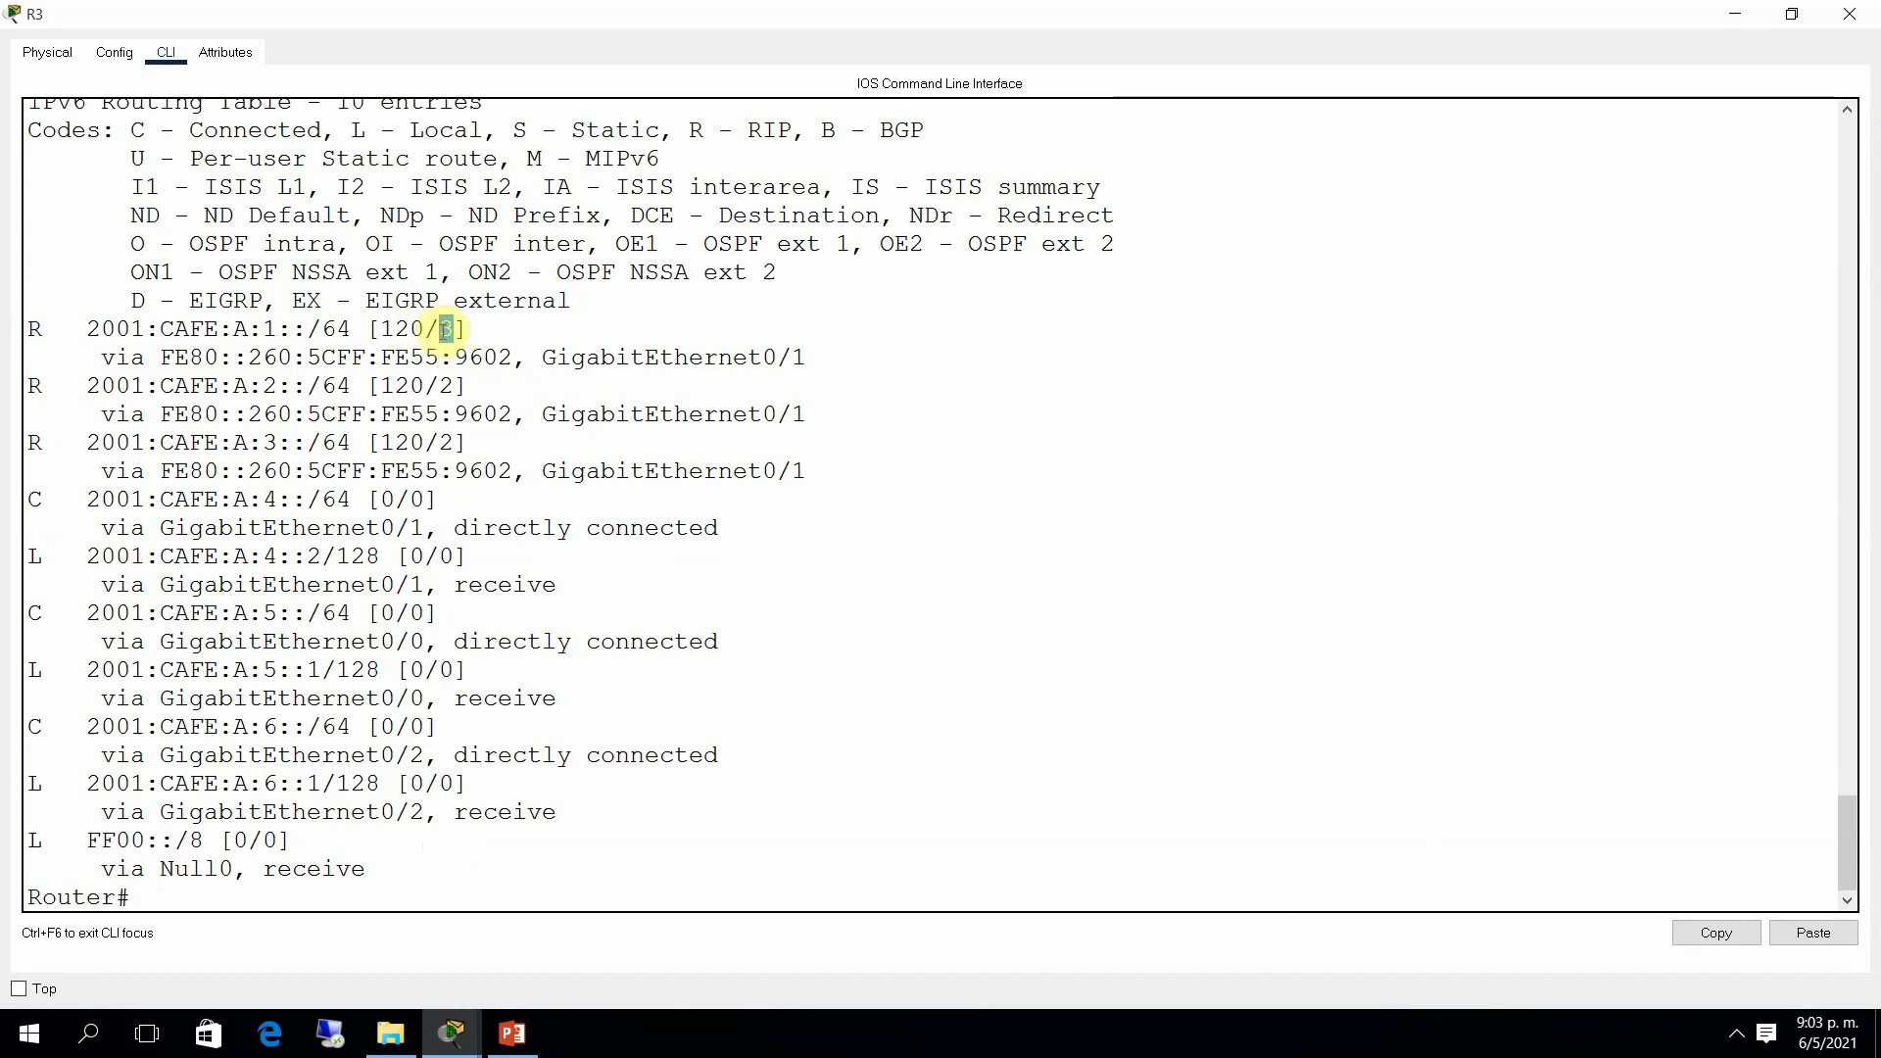
click(445, 329)
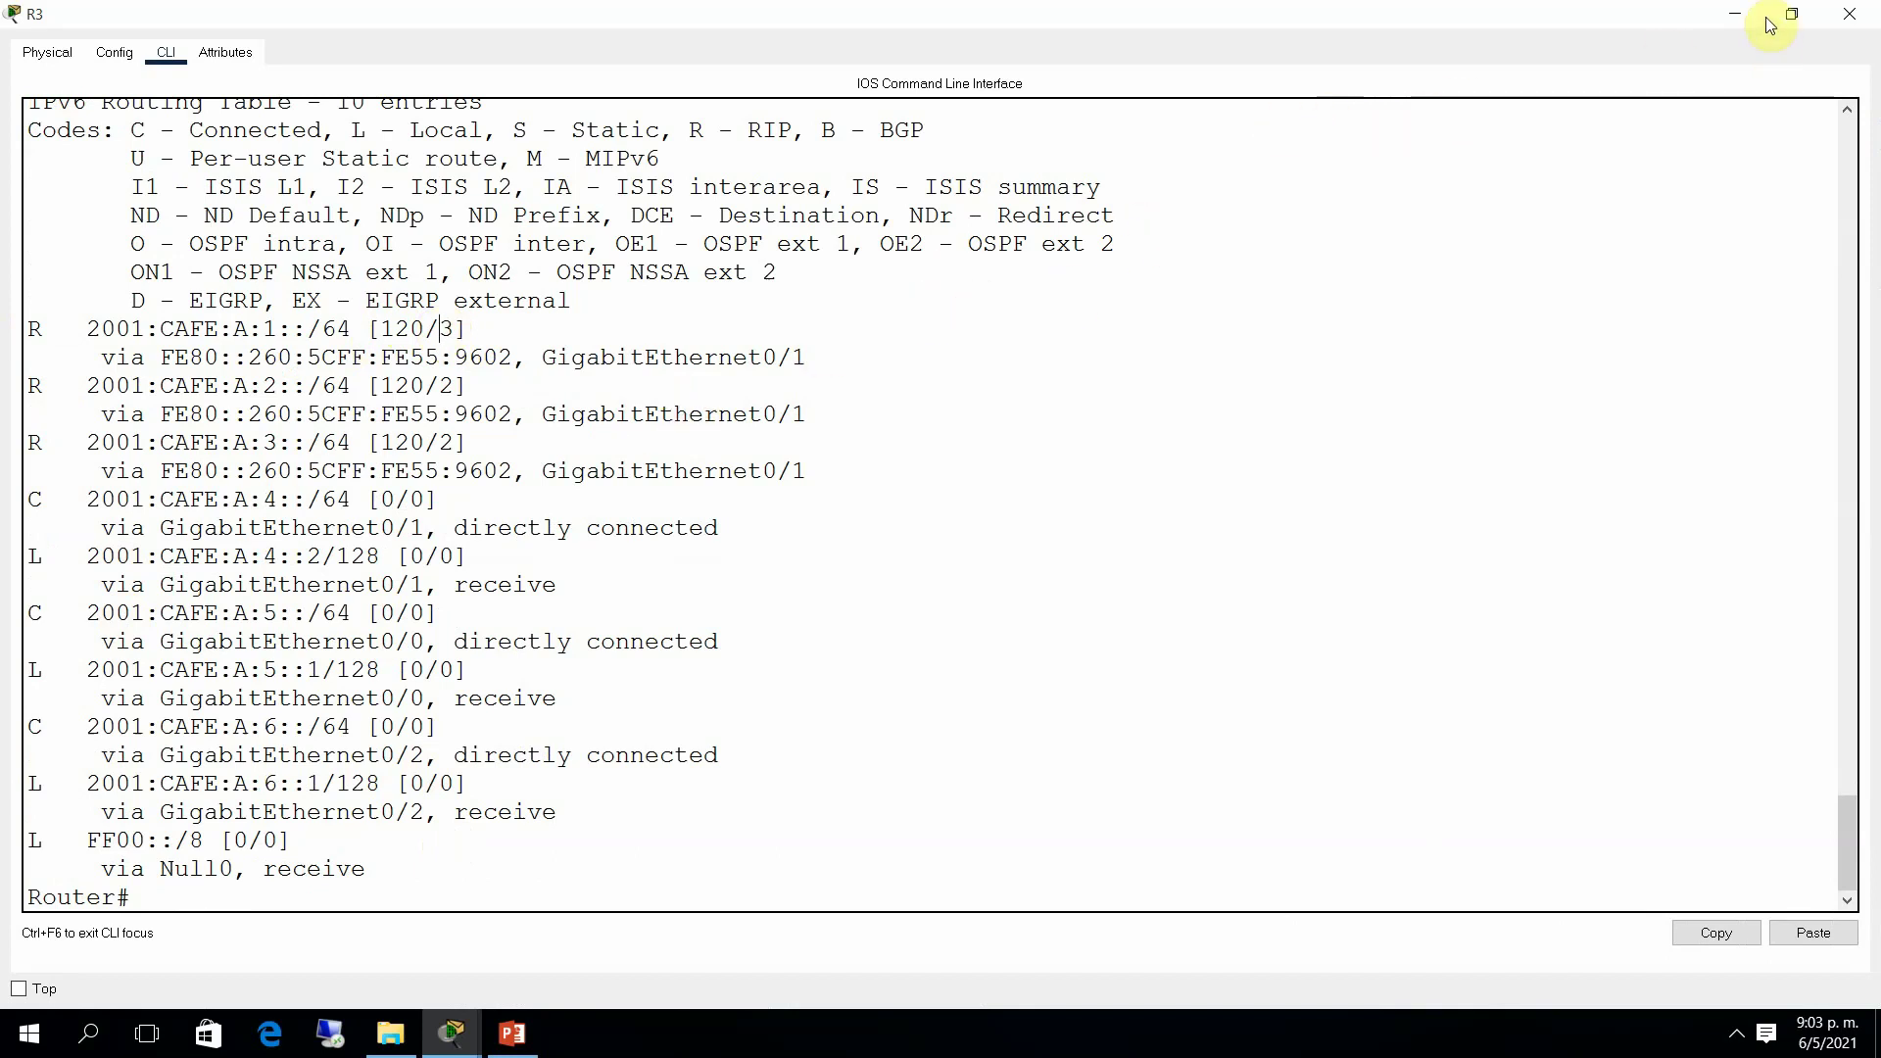
click(1849, 13)
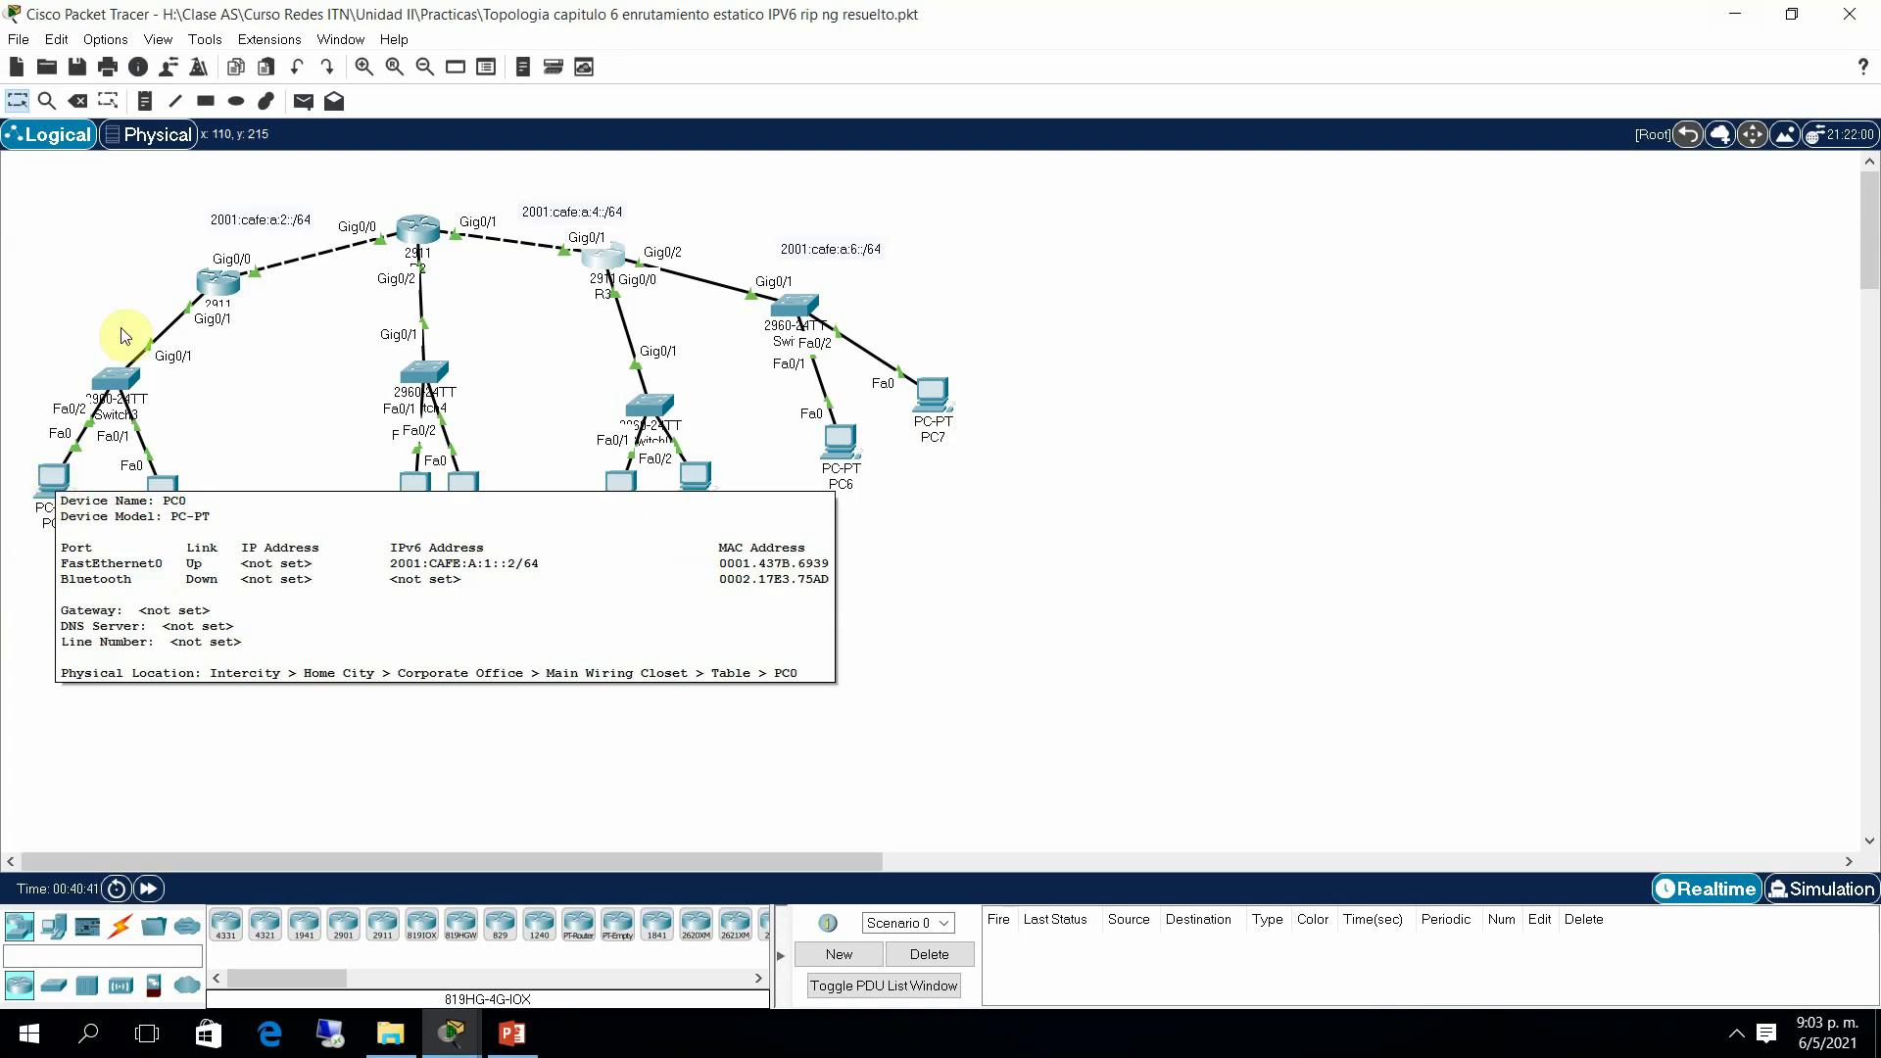
Step: Add a simple PDU from PC0 to PC7 and fire it again several times to test connectivity
click(304, 101)
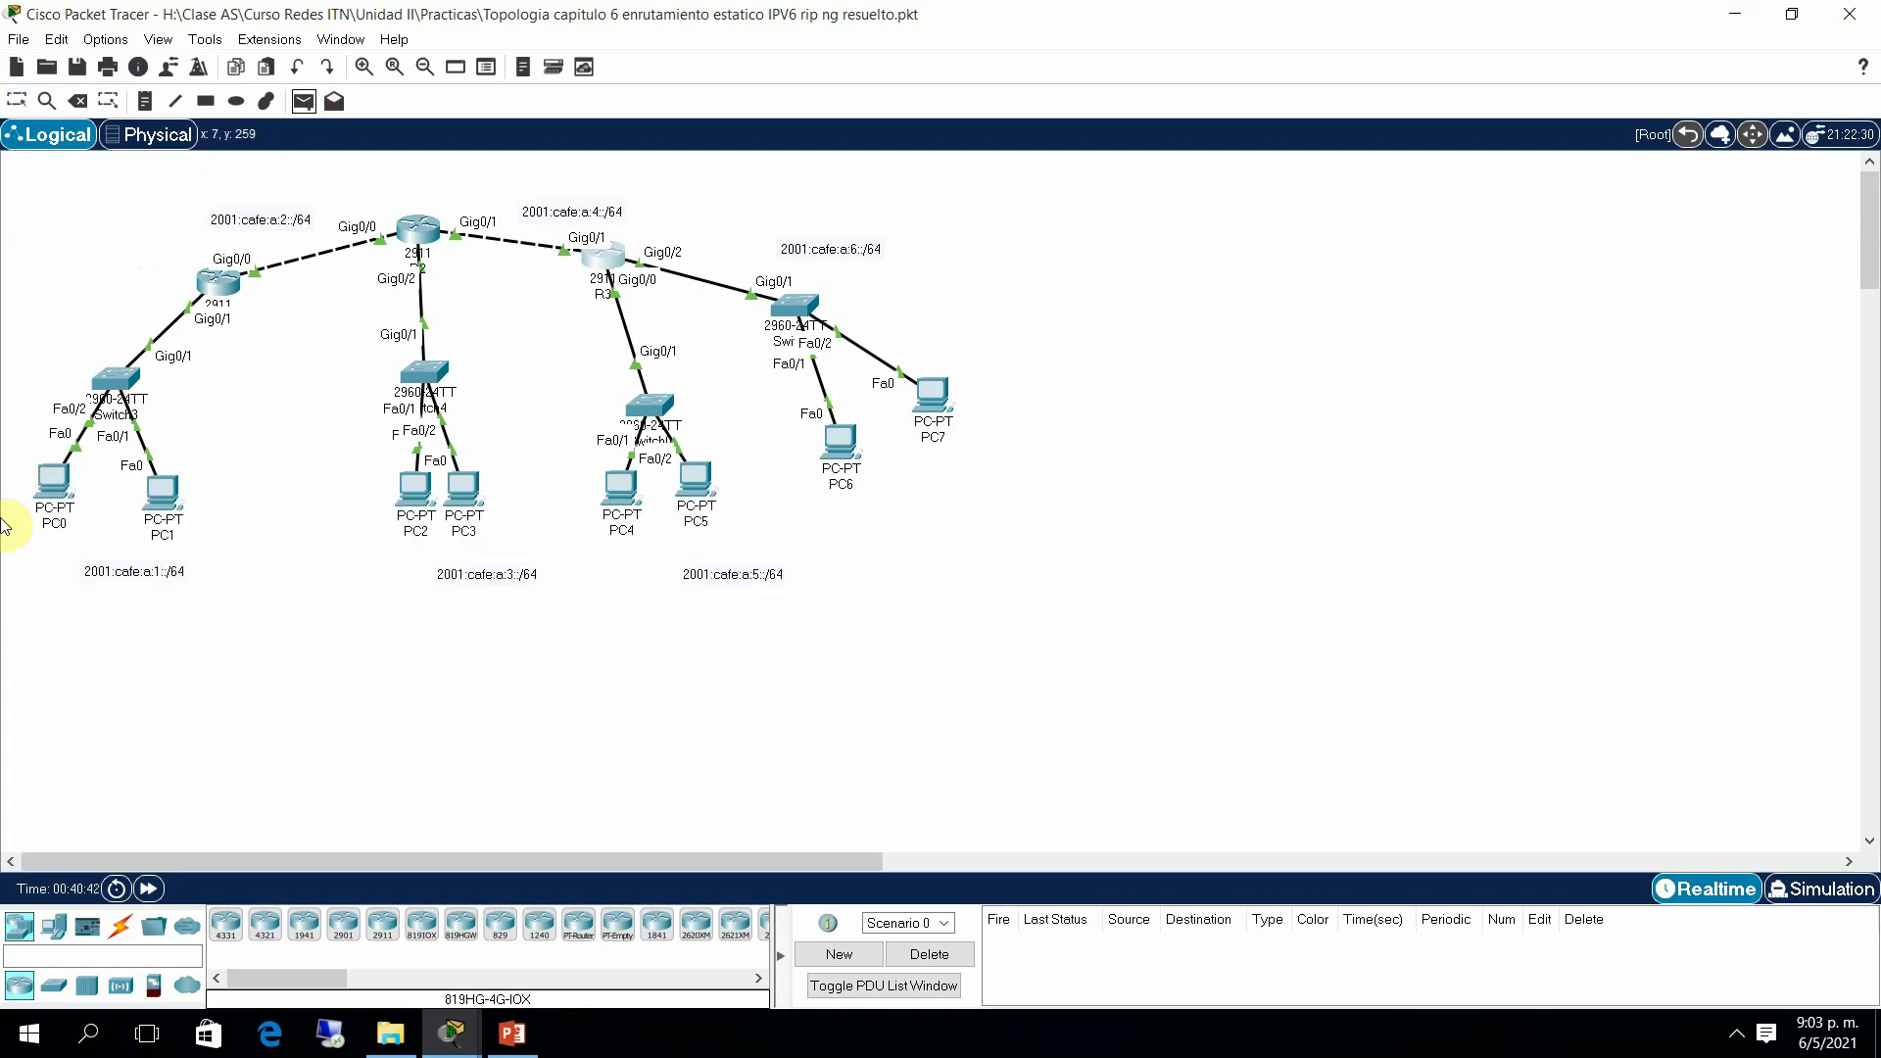
click(51, 480)
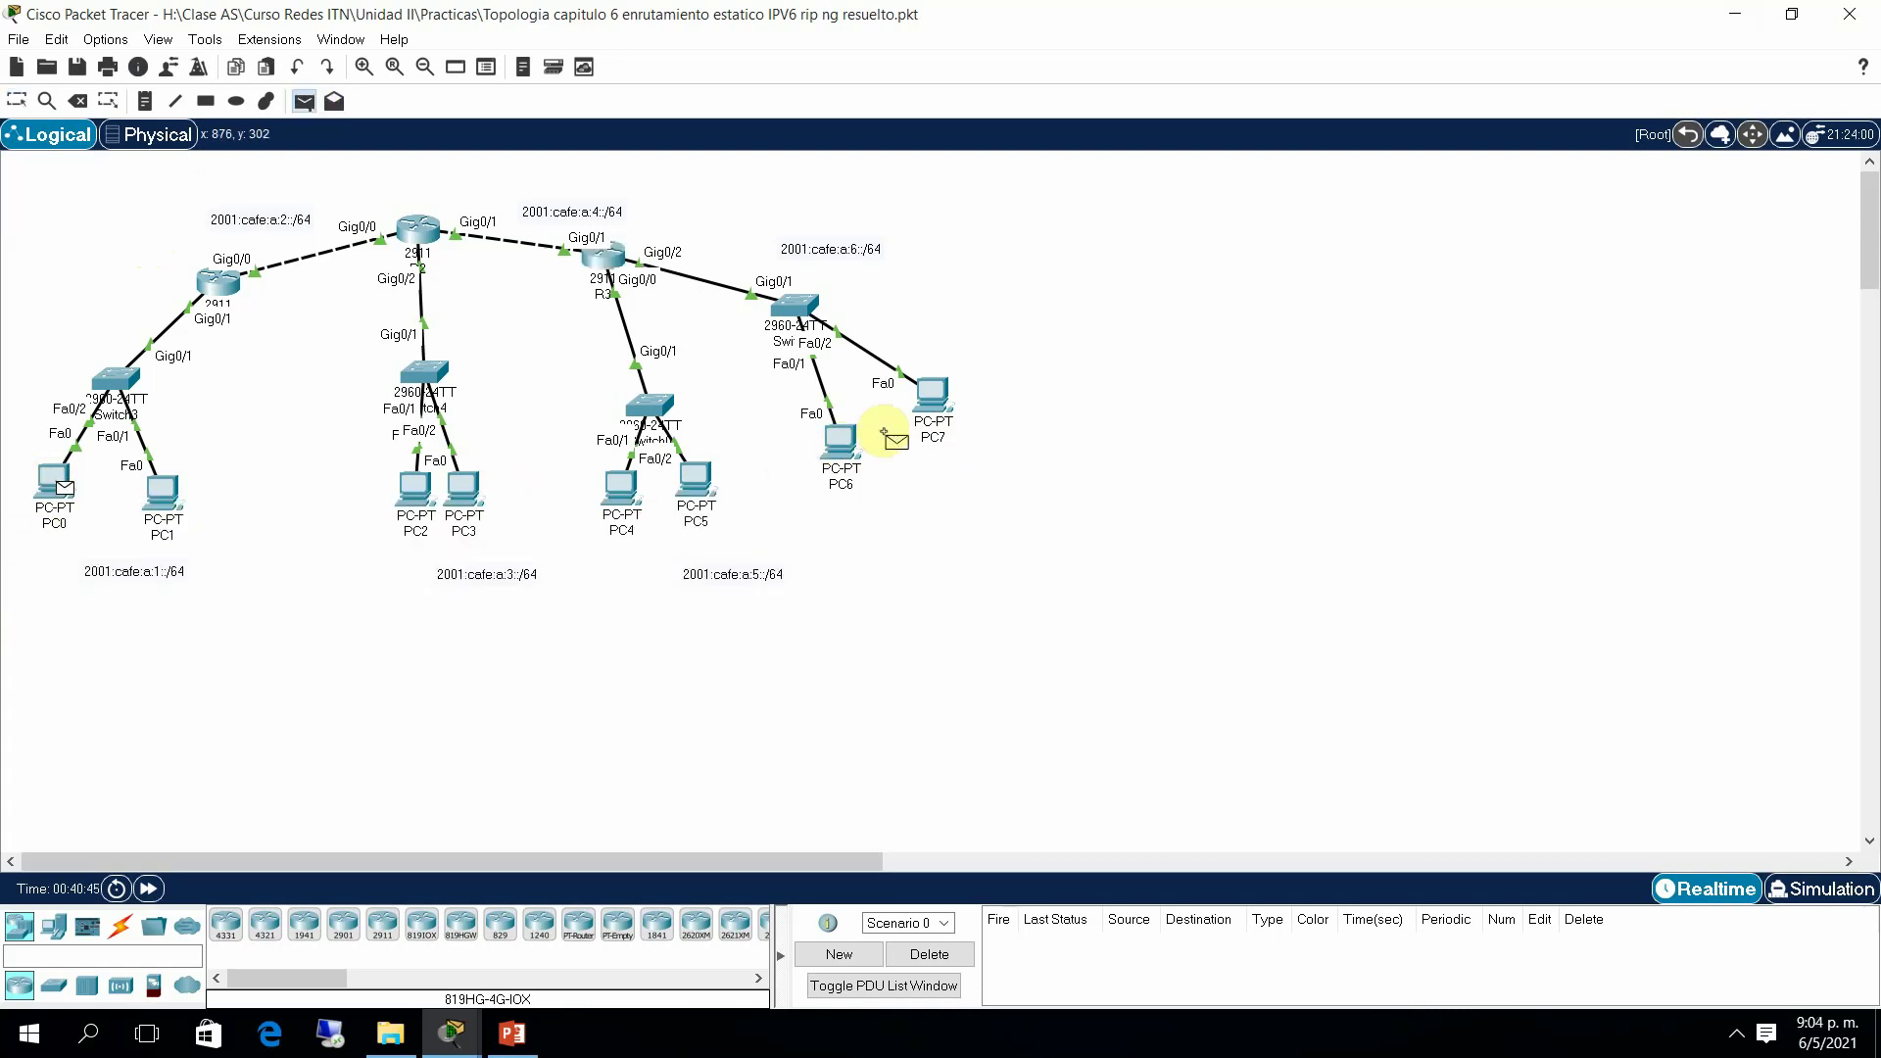
click(936, 392)
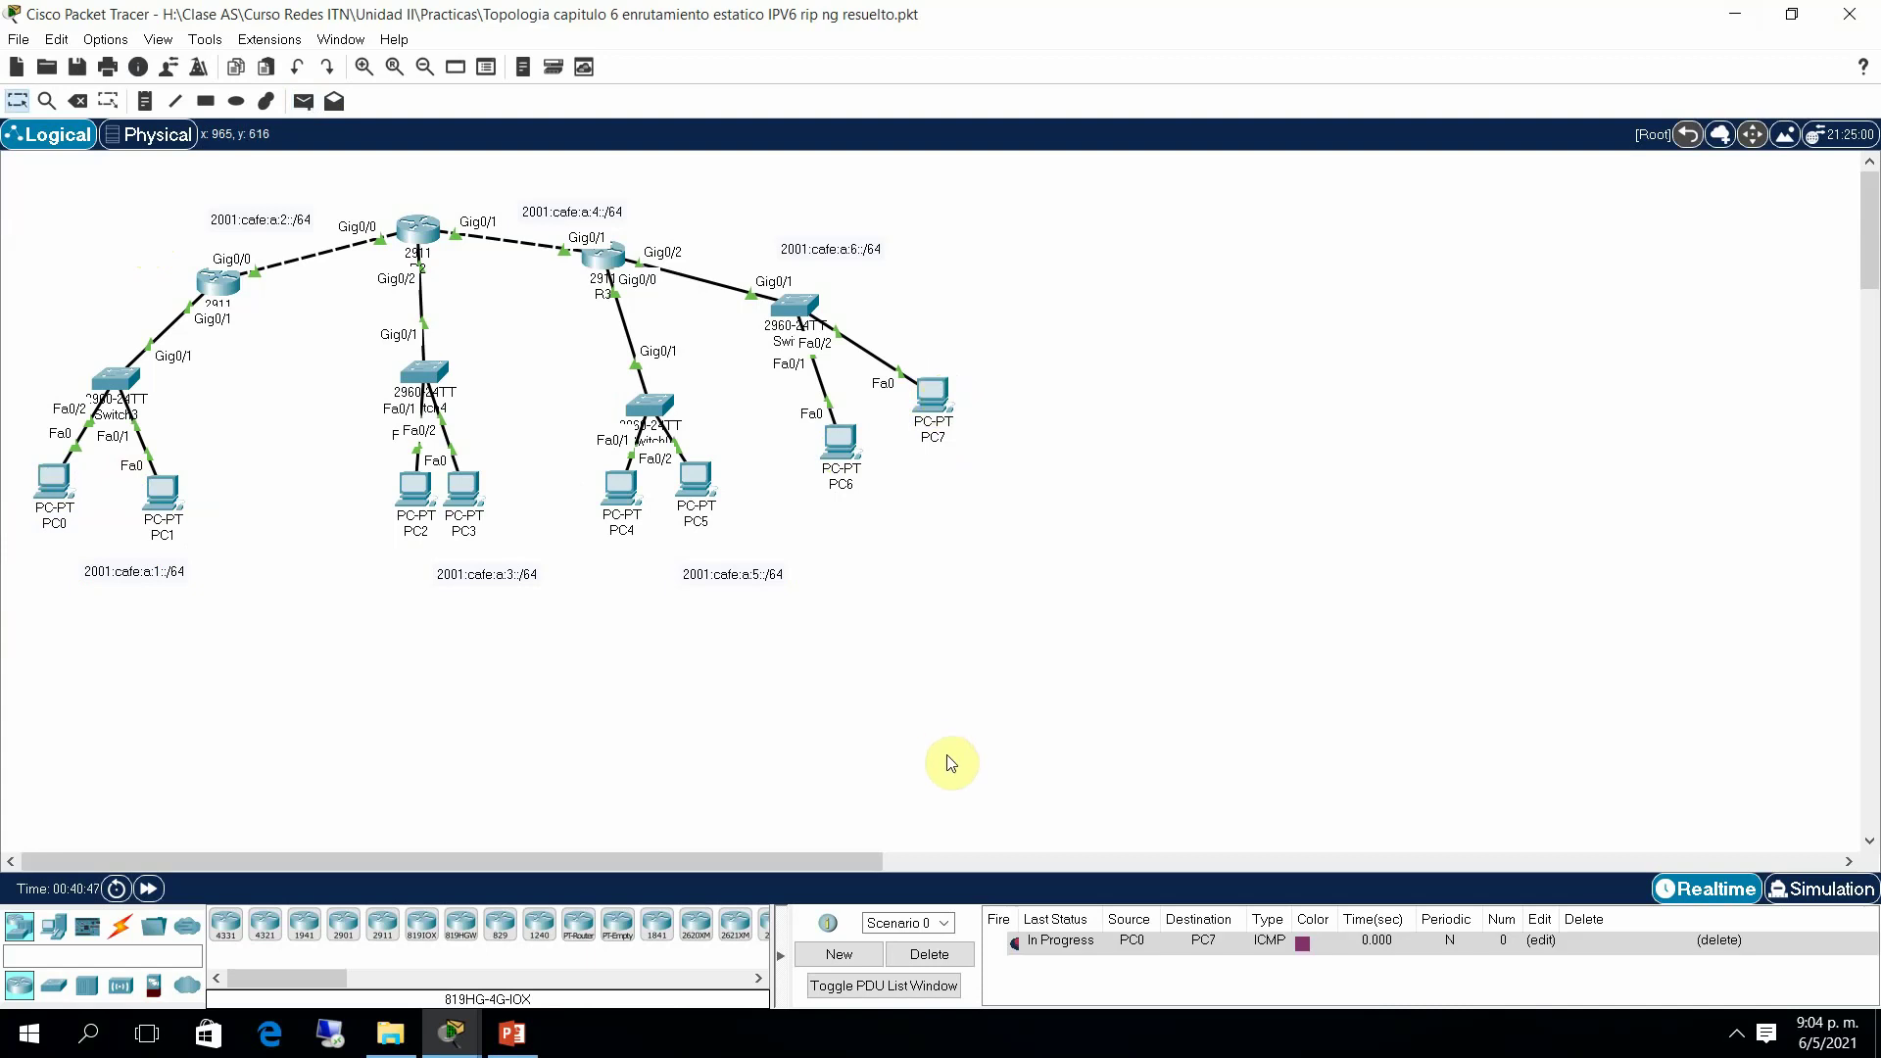
click(1012, 946)
double_click(1015, 949)
double_click(1017, 944)
double_click(1017, 944)
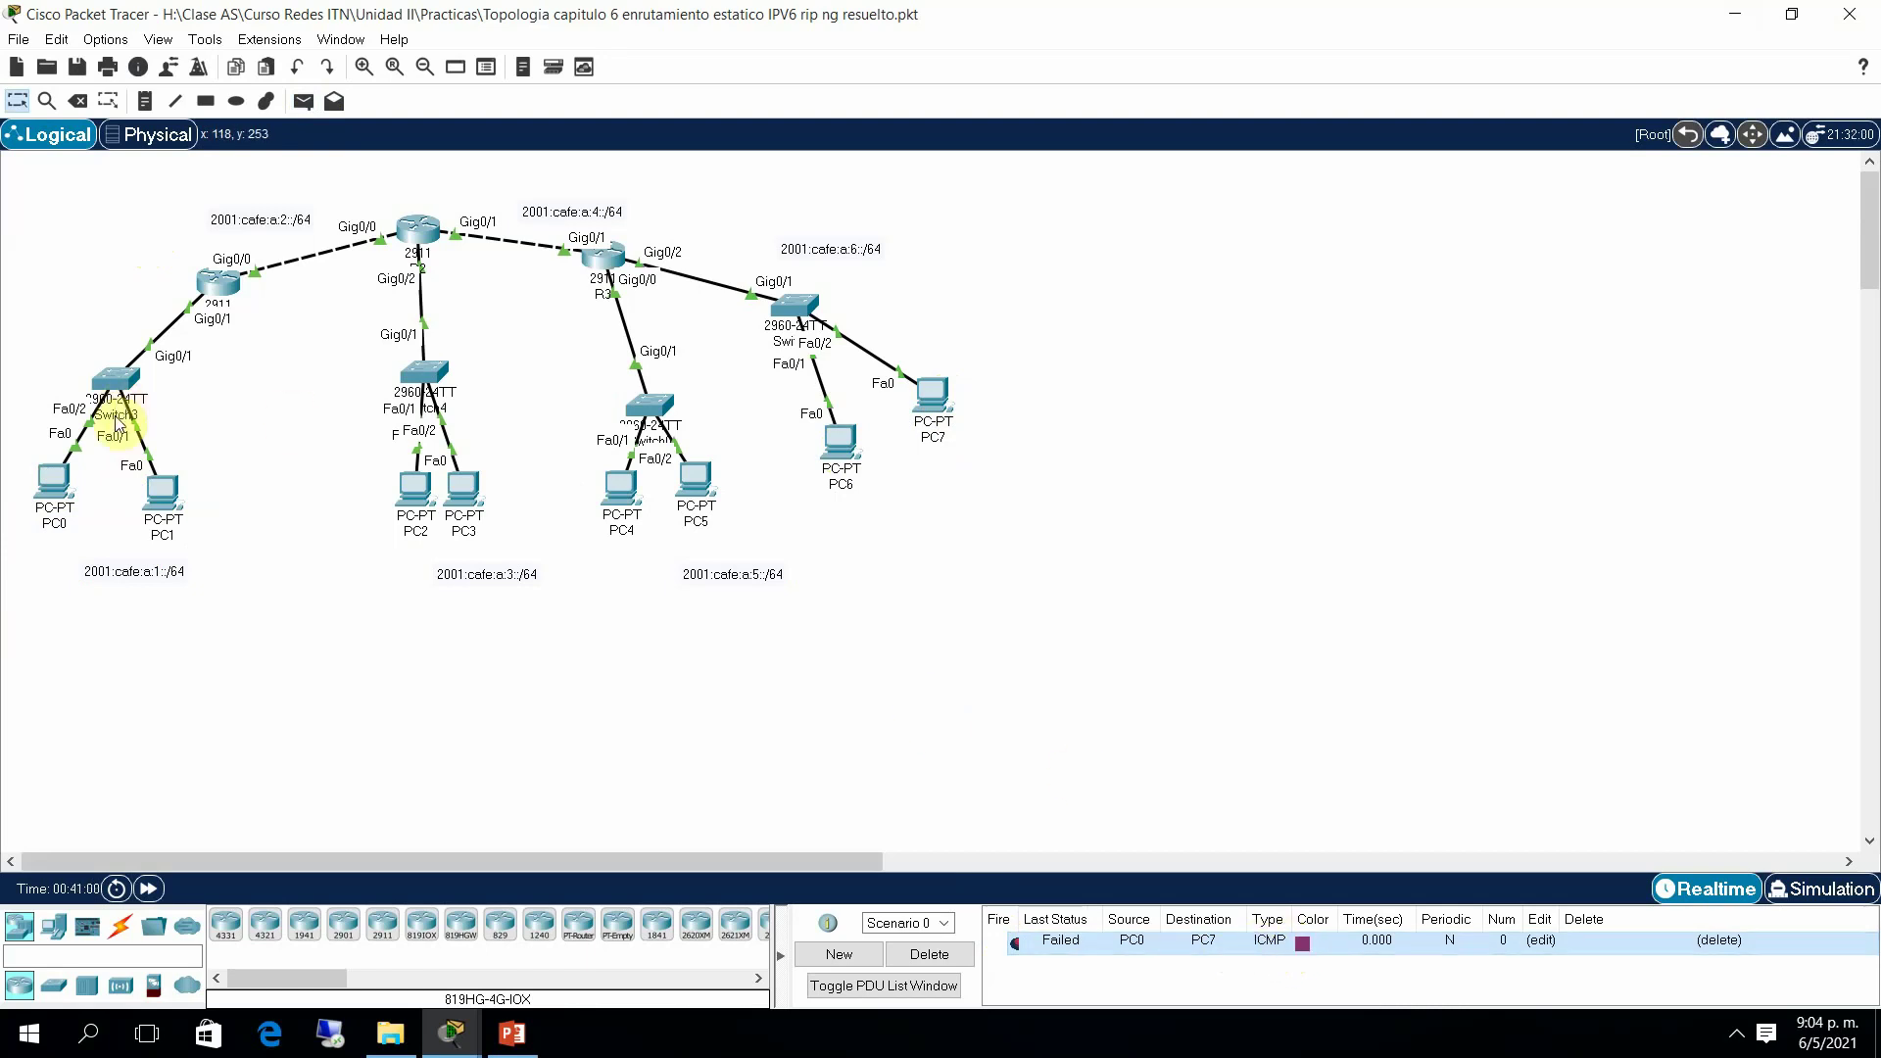
Step: Ping 2001:cafe:a:6::3 from PC0's command prompt, checking PC7's IPv6 address in the topology to complete the destination
click(52, 482)
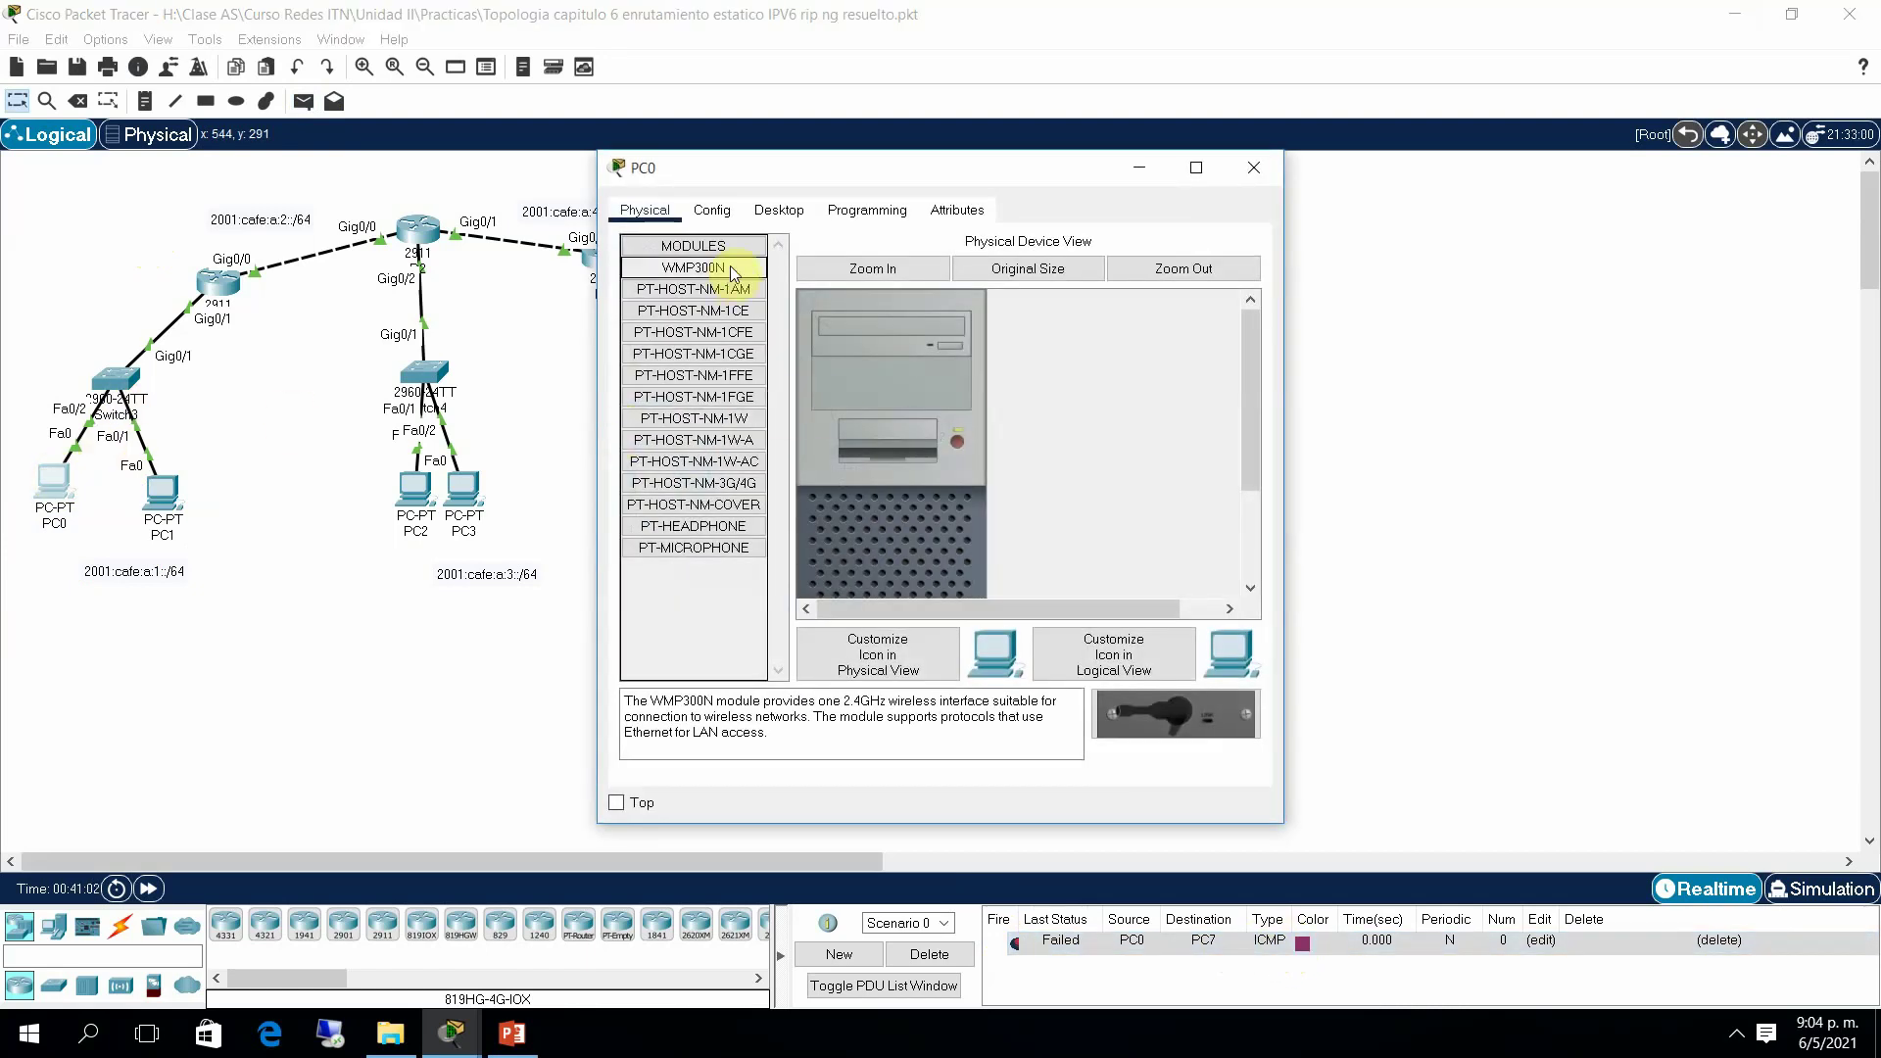
click(779, 209)
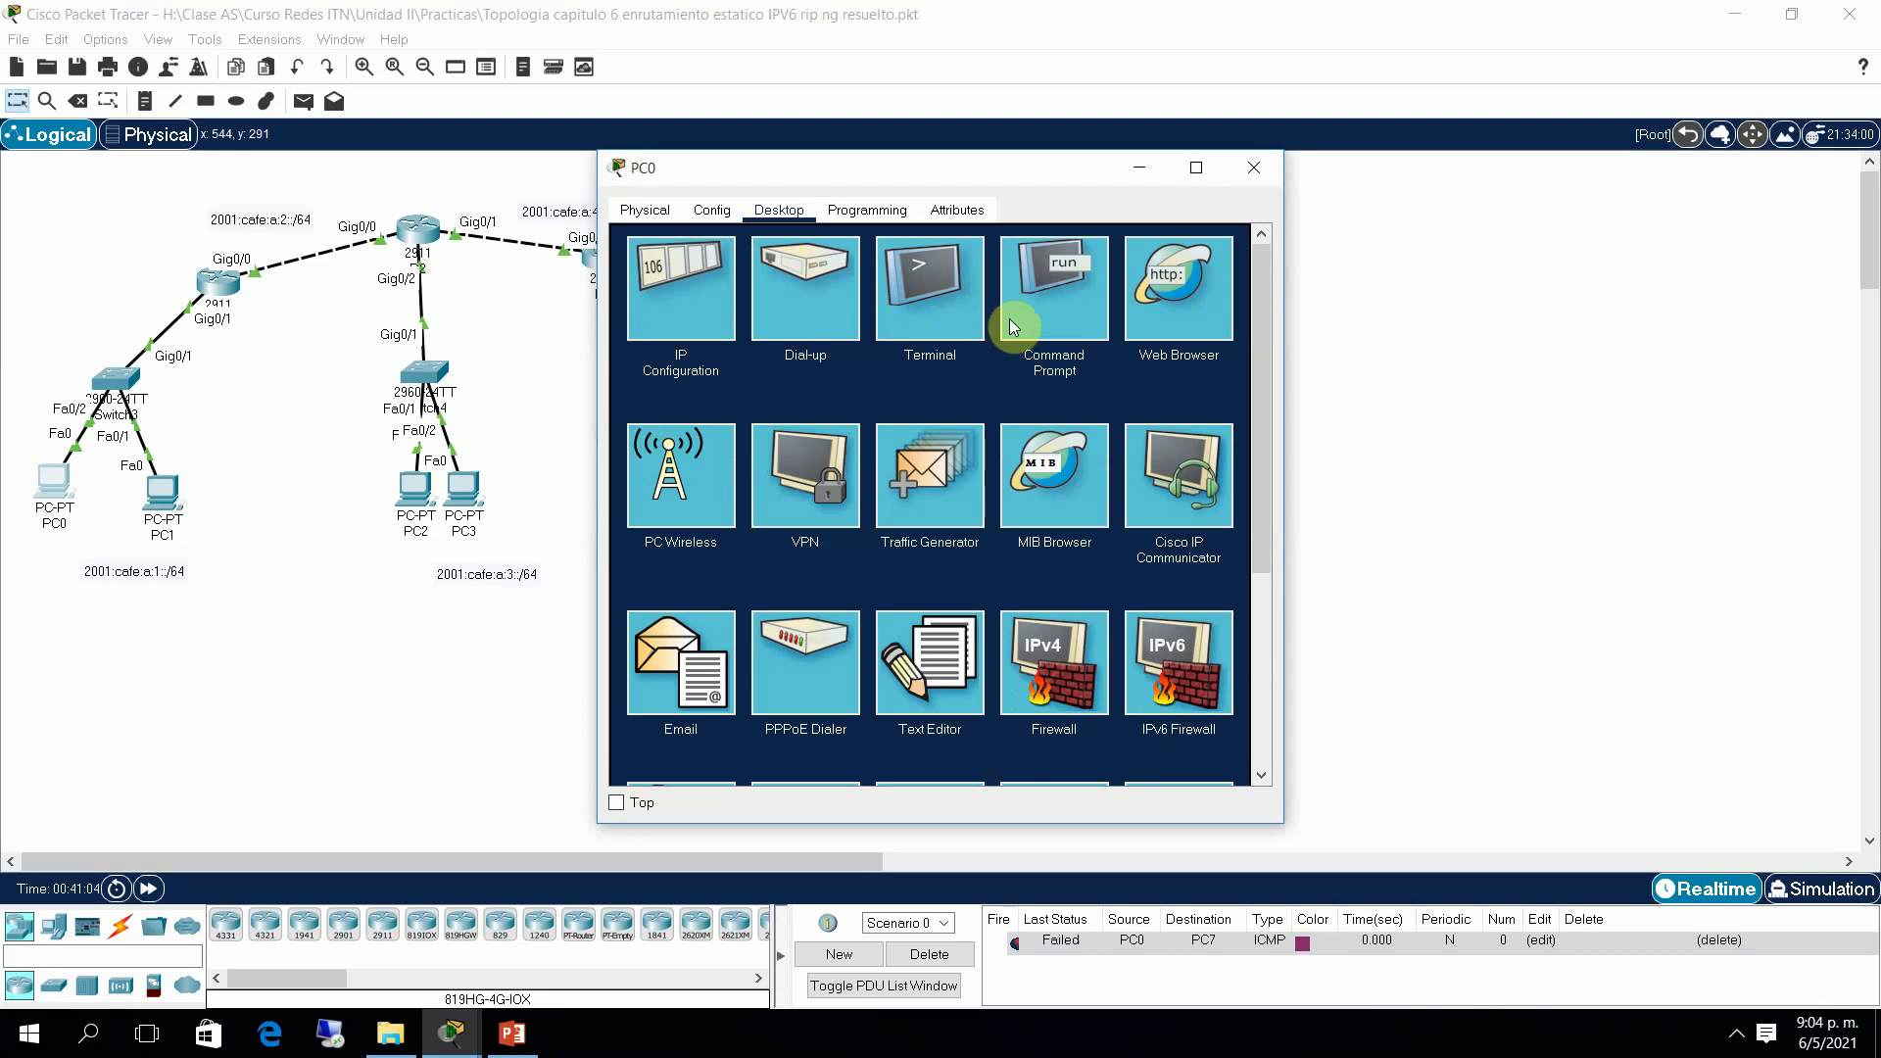
click(1010, 321)
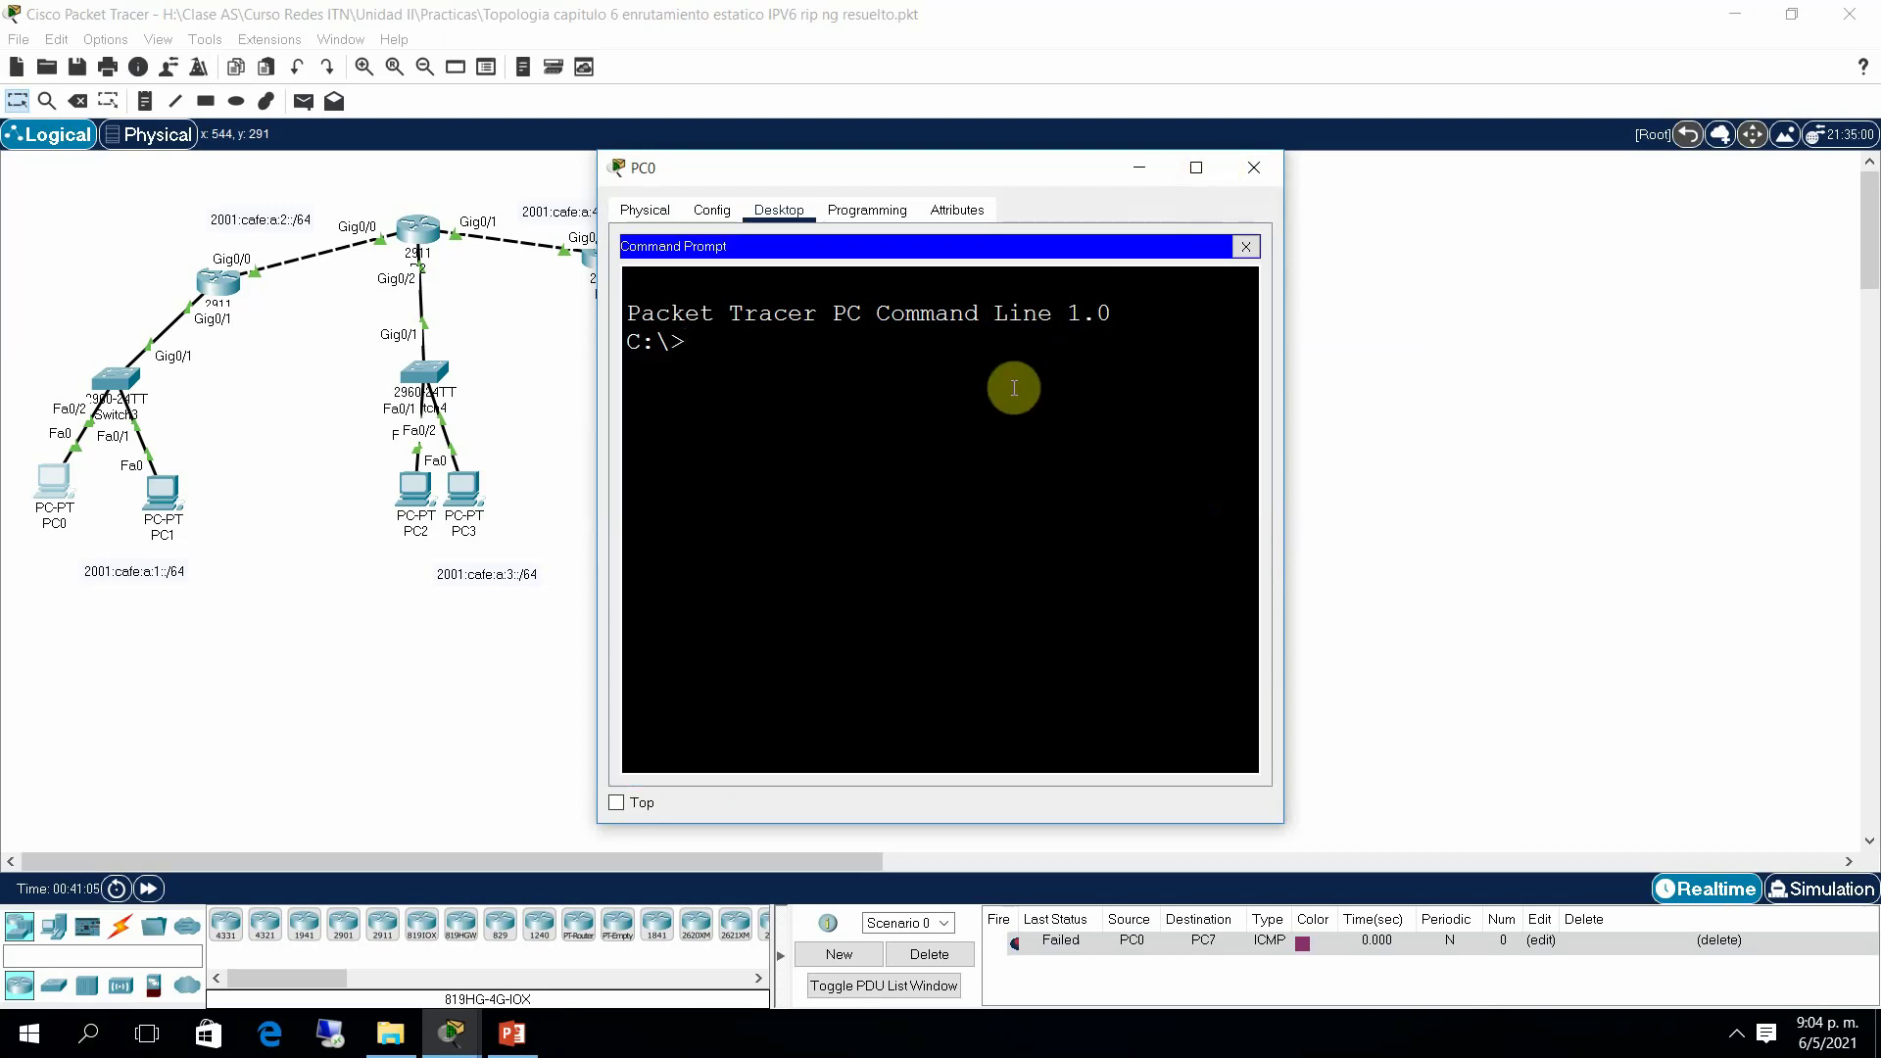
text(ping)
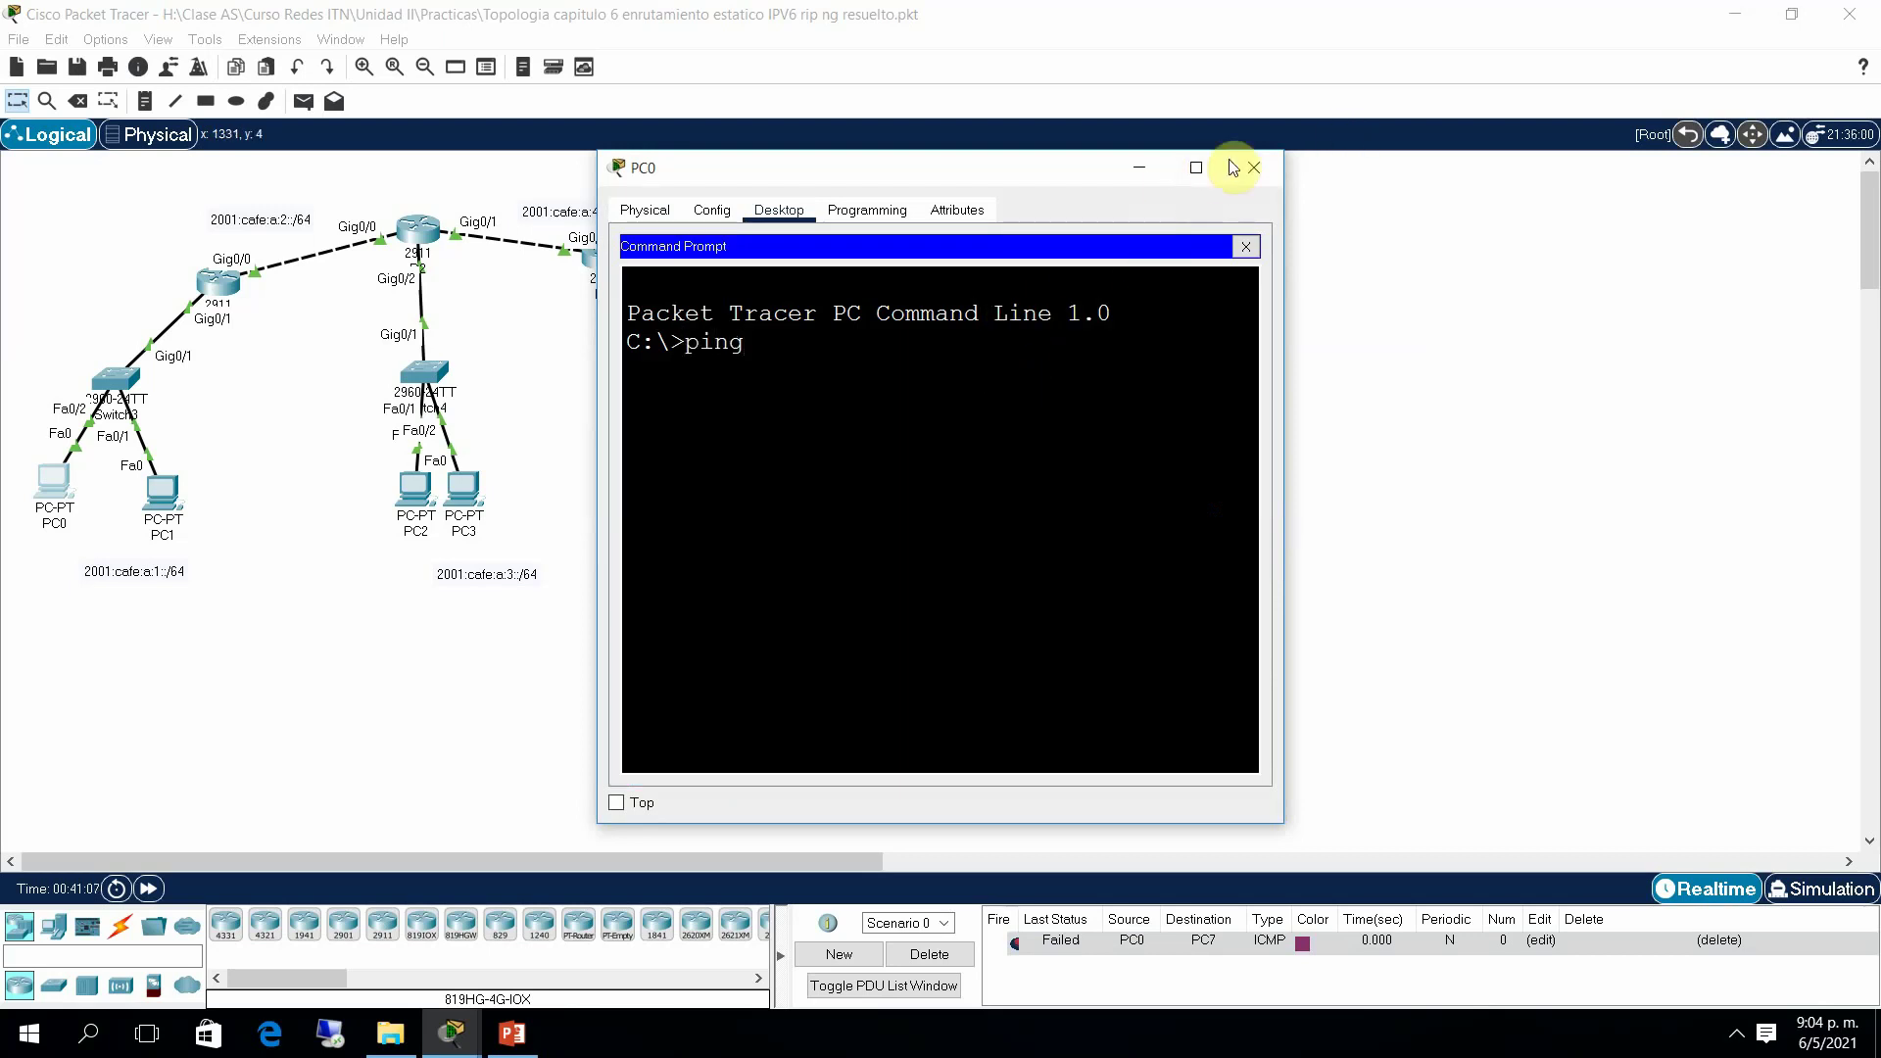
drag(1015, 169, 1480, 173)
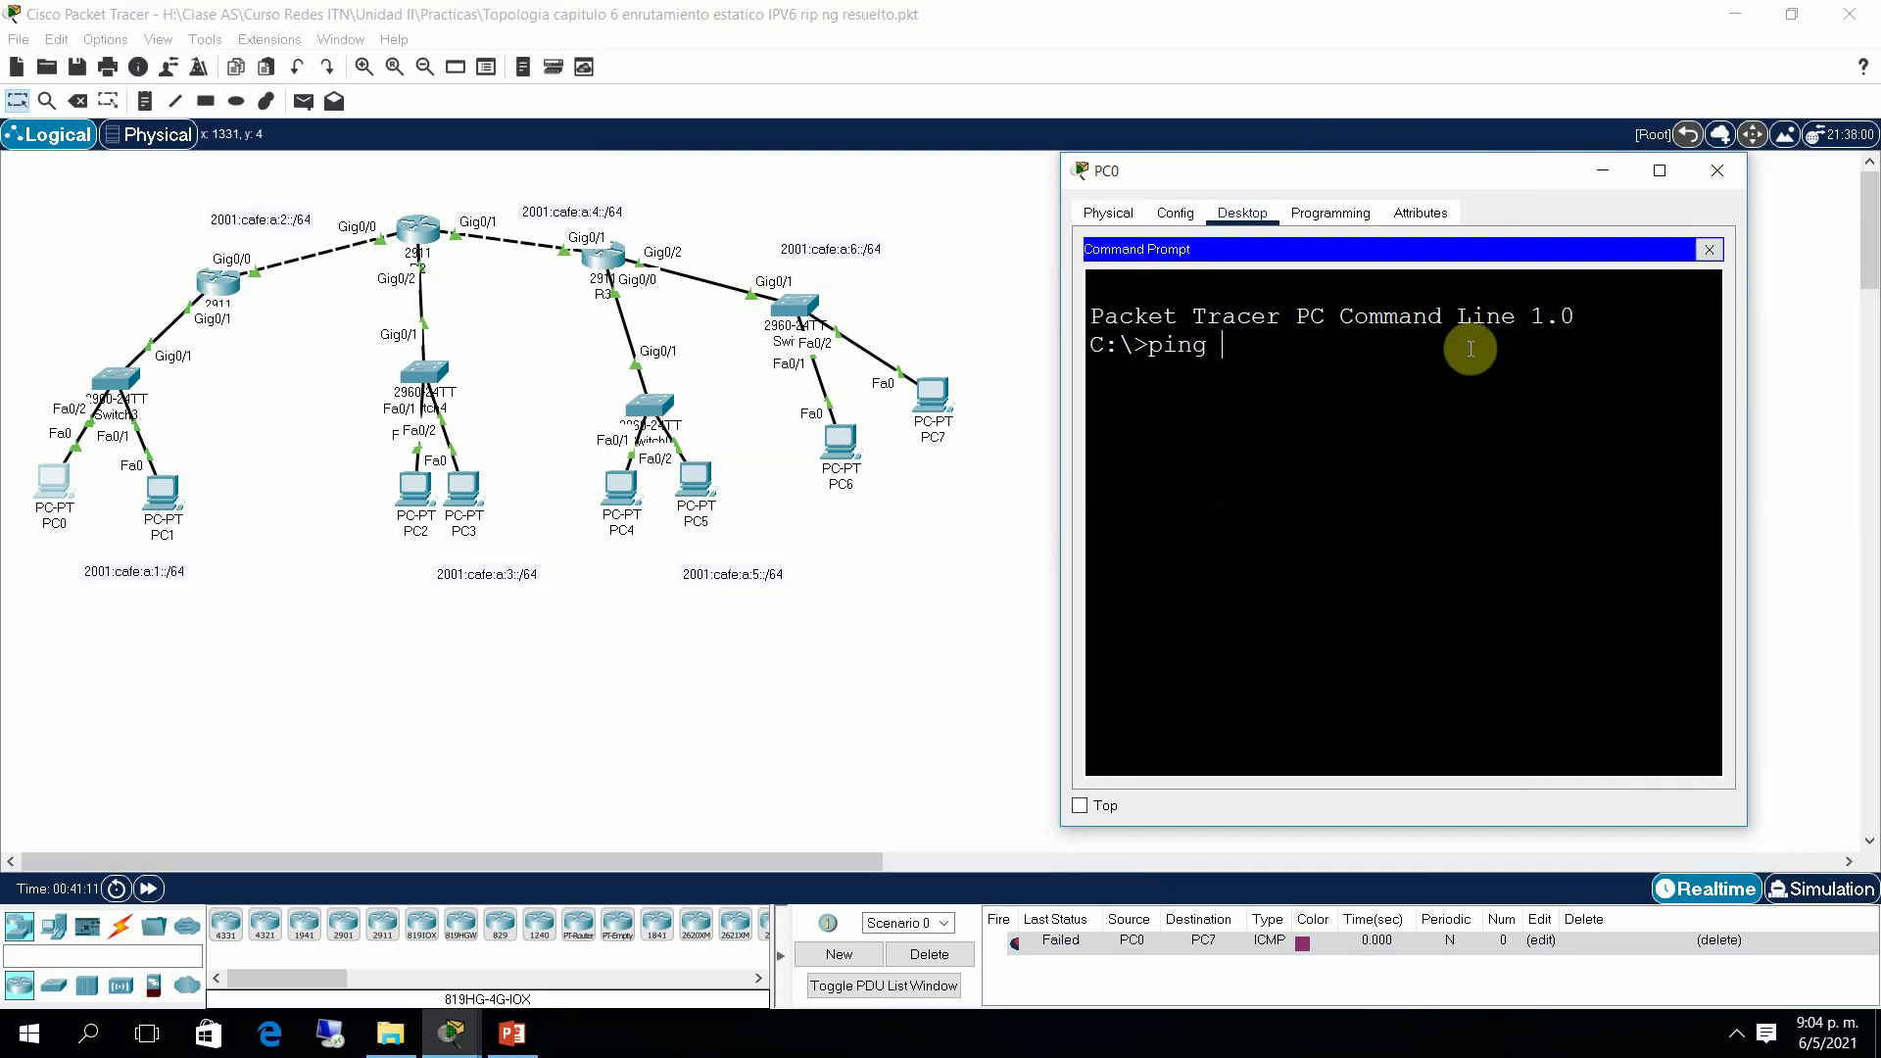
text(2001:cafe:a:6::)
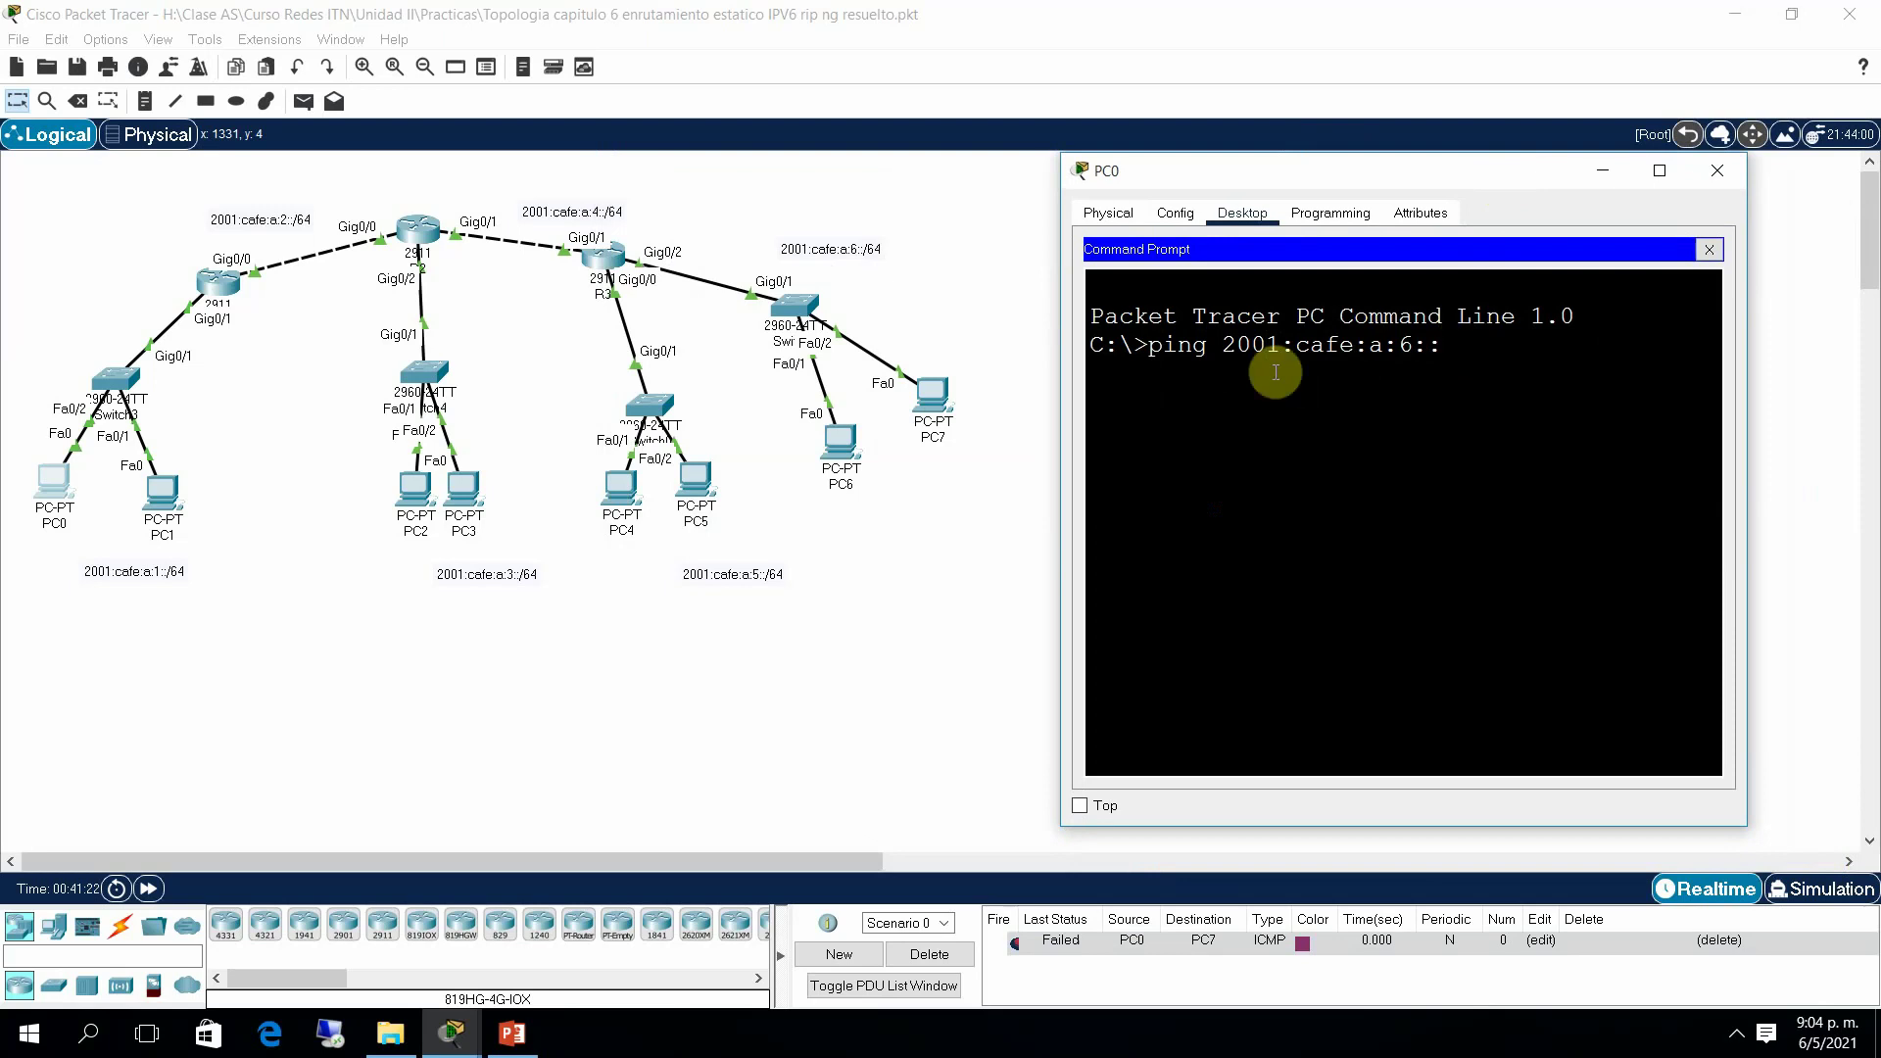
click(994, 566)
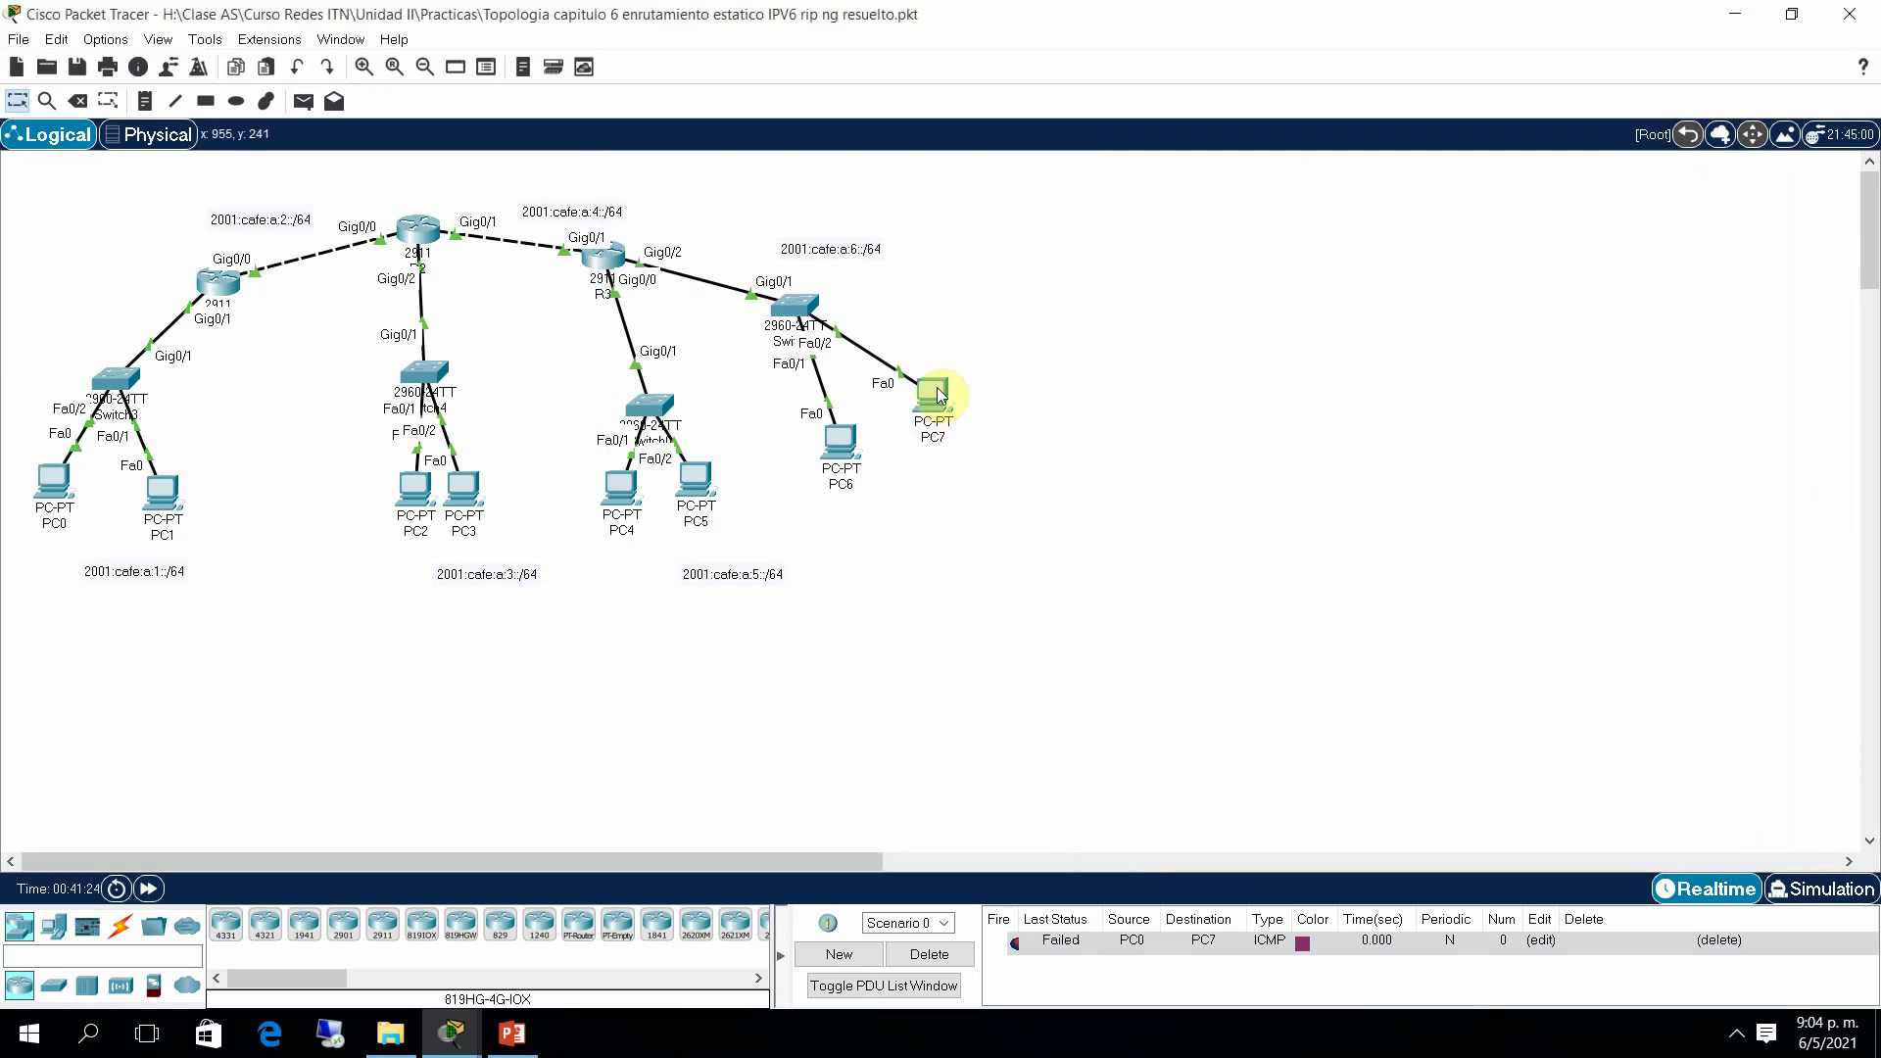
mouse_move(938, 394)
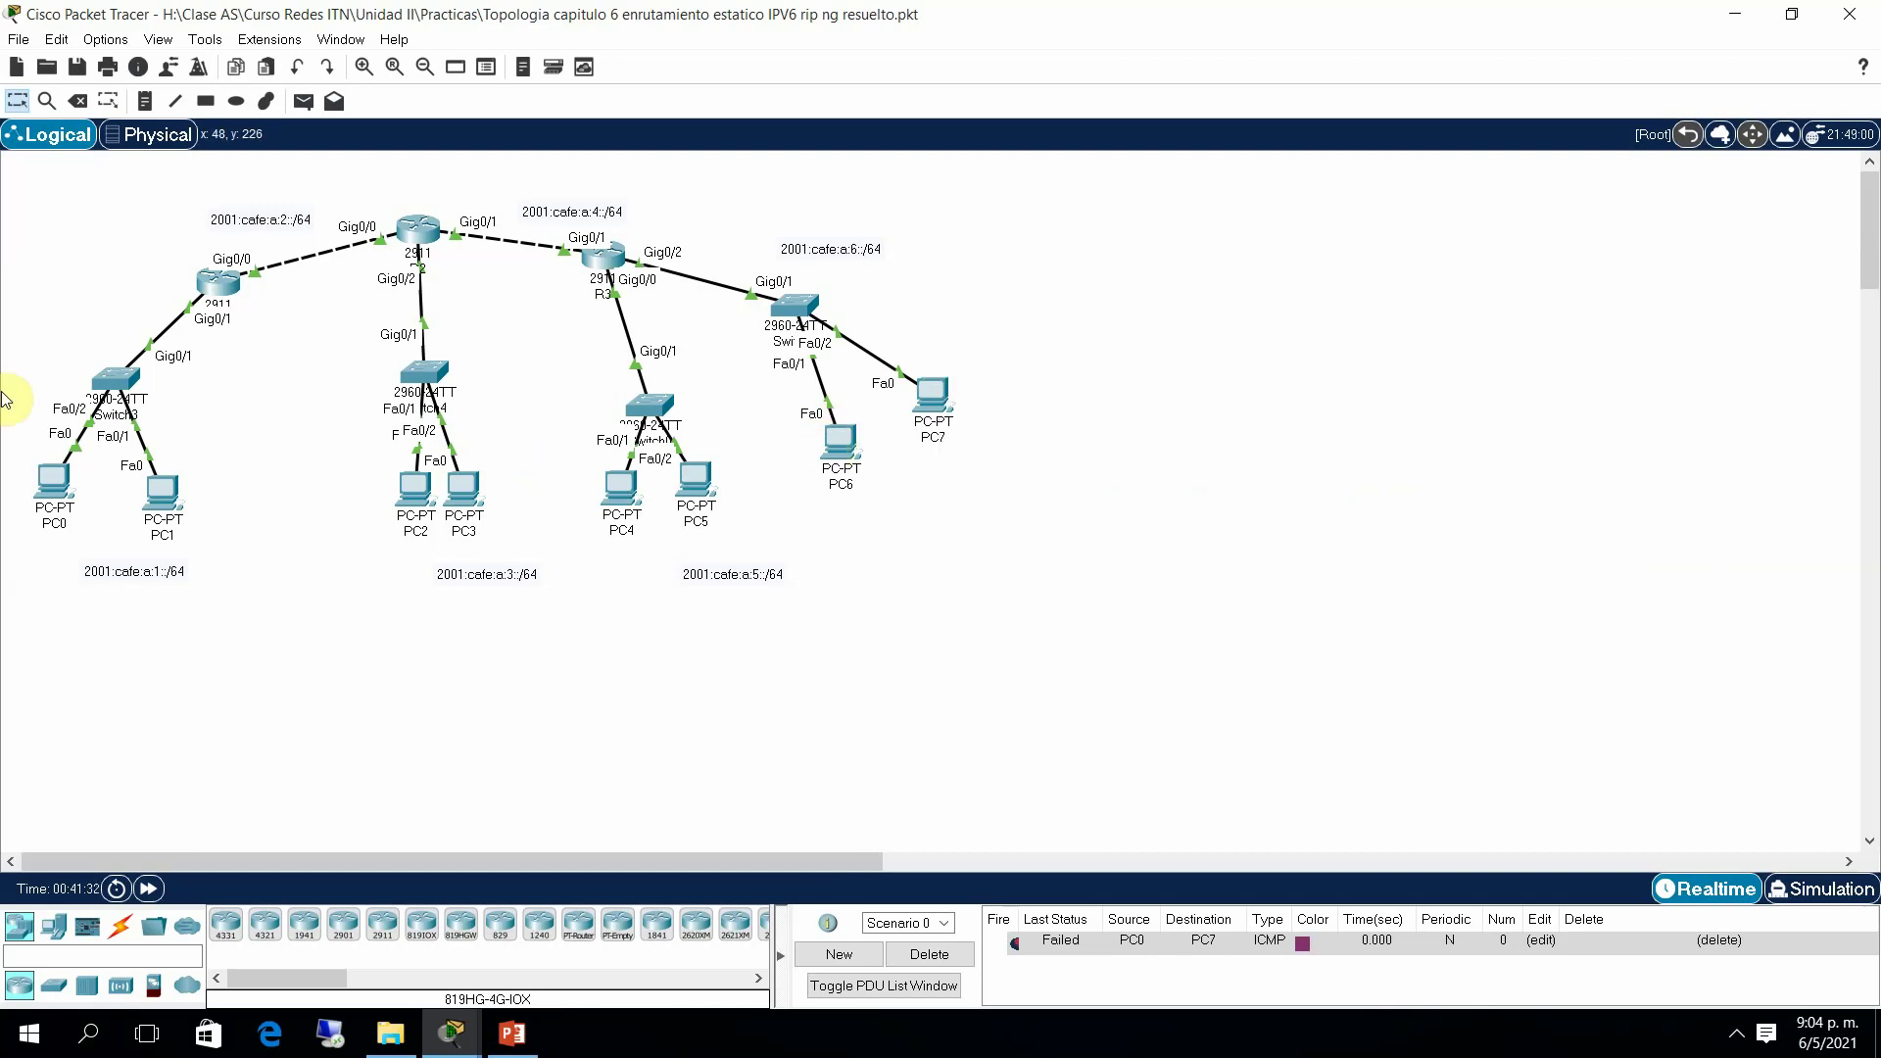
click(73, 482)
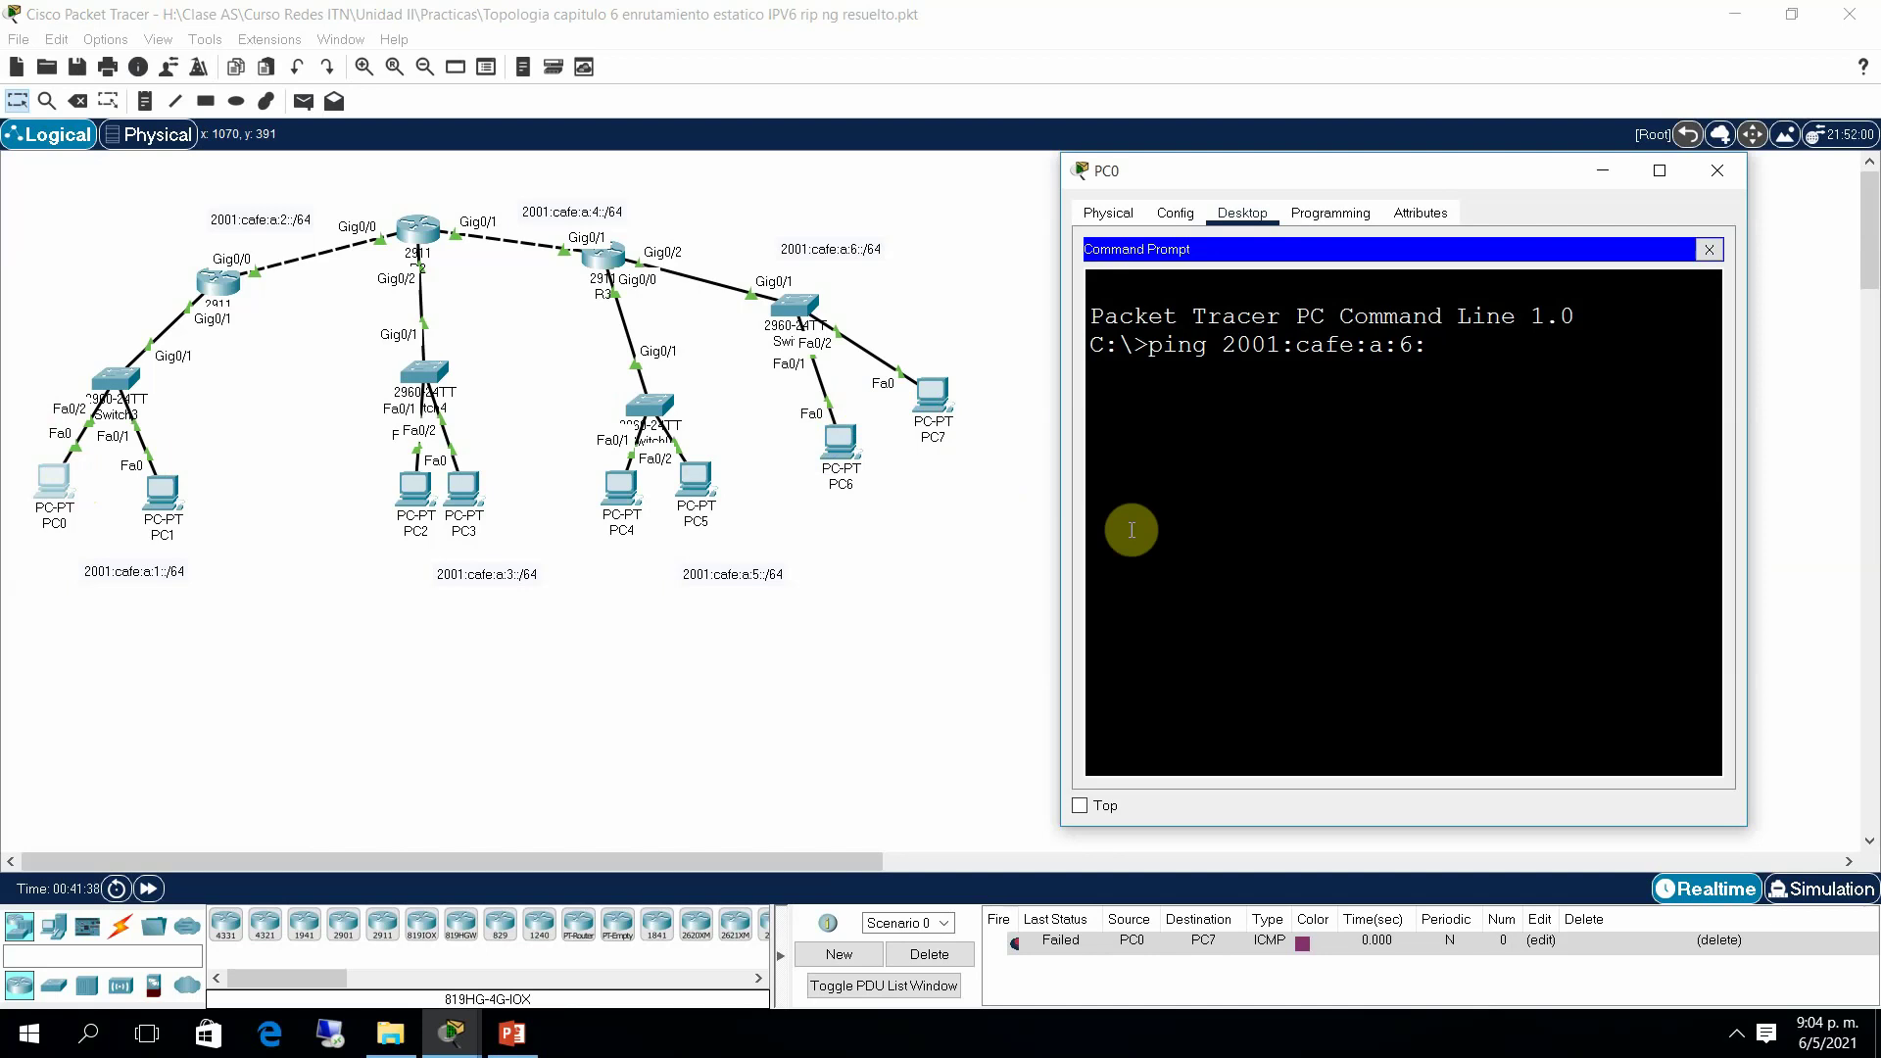
text(3)
key(Return)
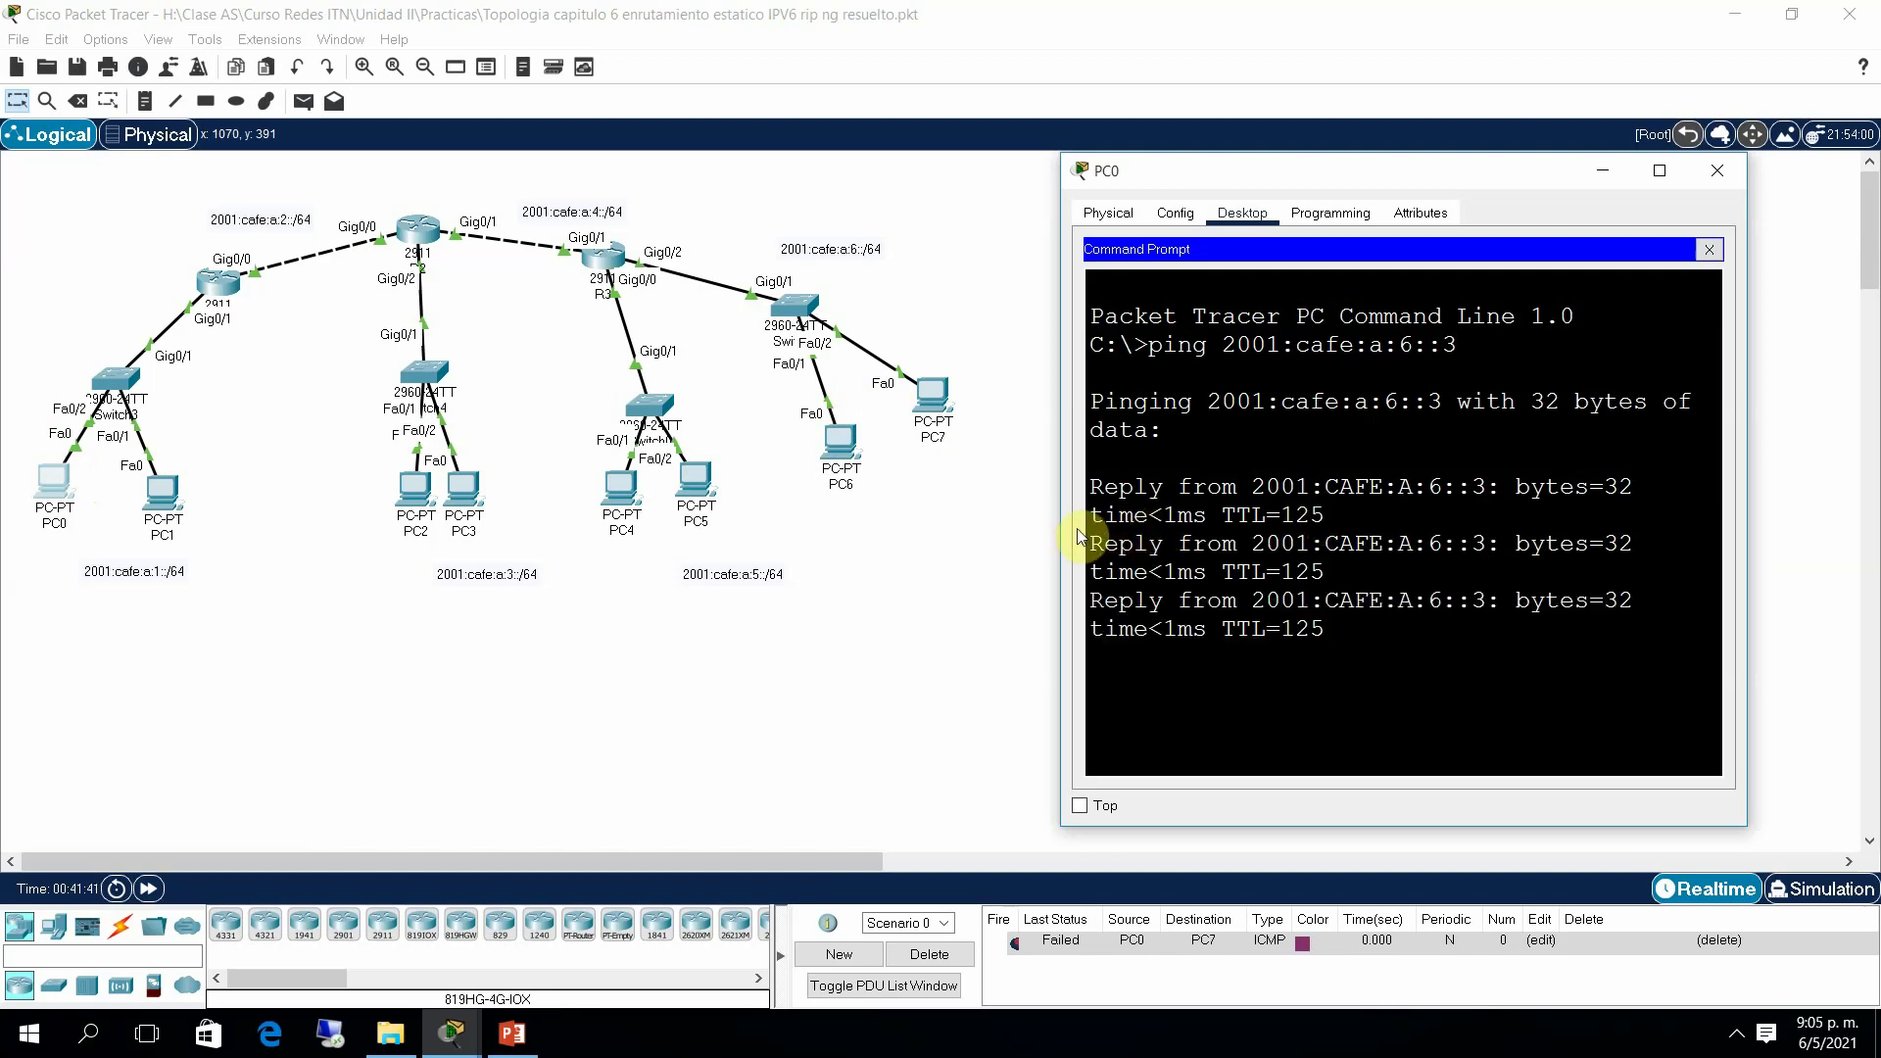
Step: Widen PC0's window and trace the route to PC7 with tracert 2001:cafe:a:6::3
drag(1063, 529, 720, 544)
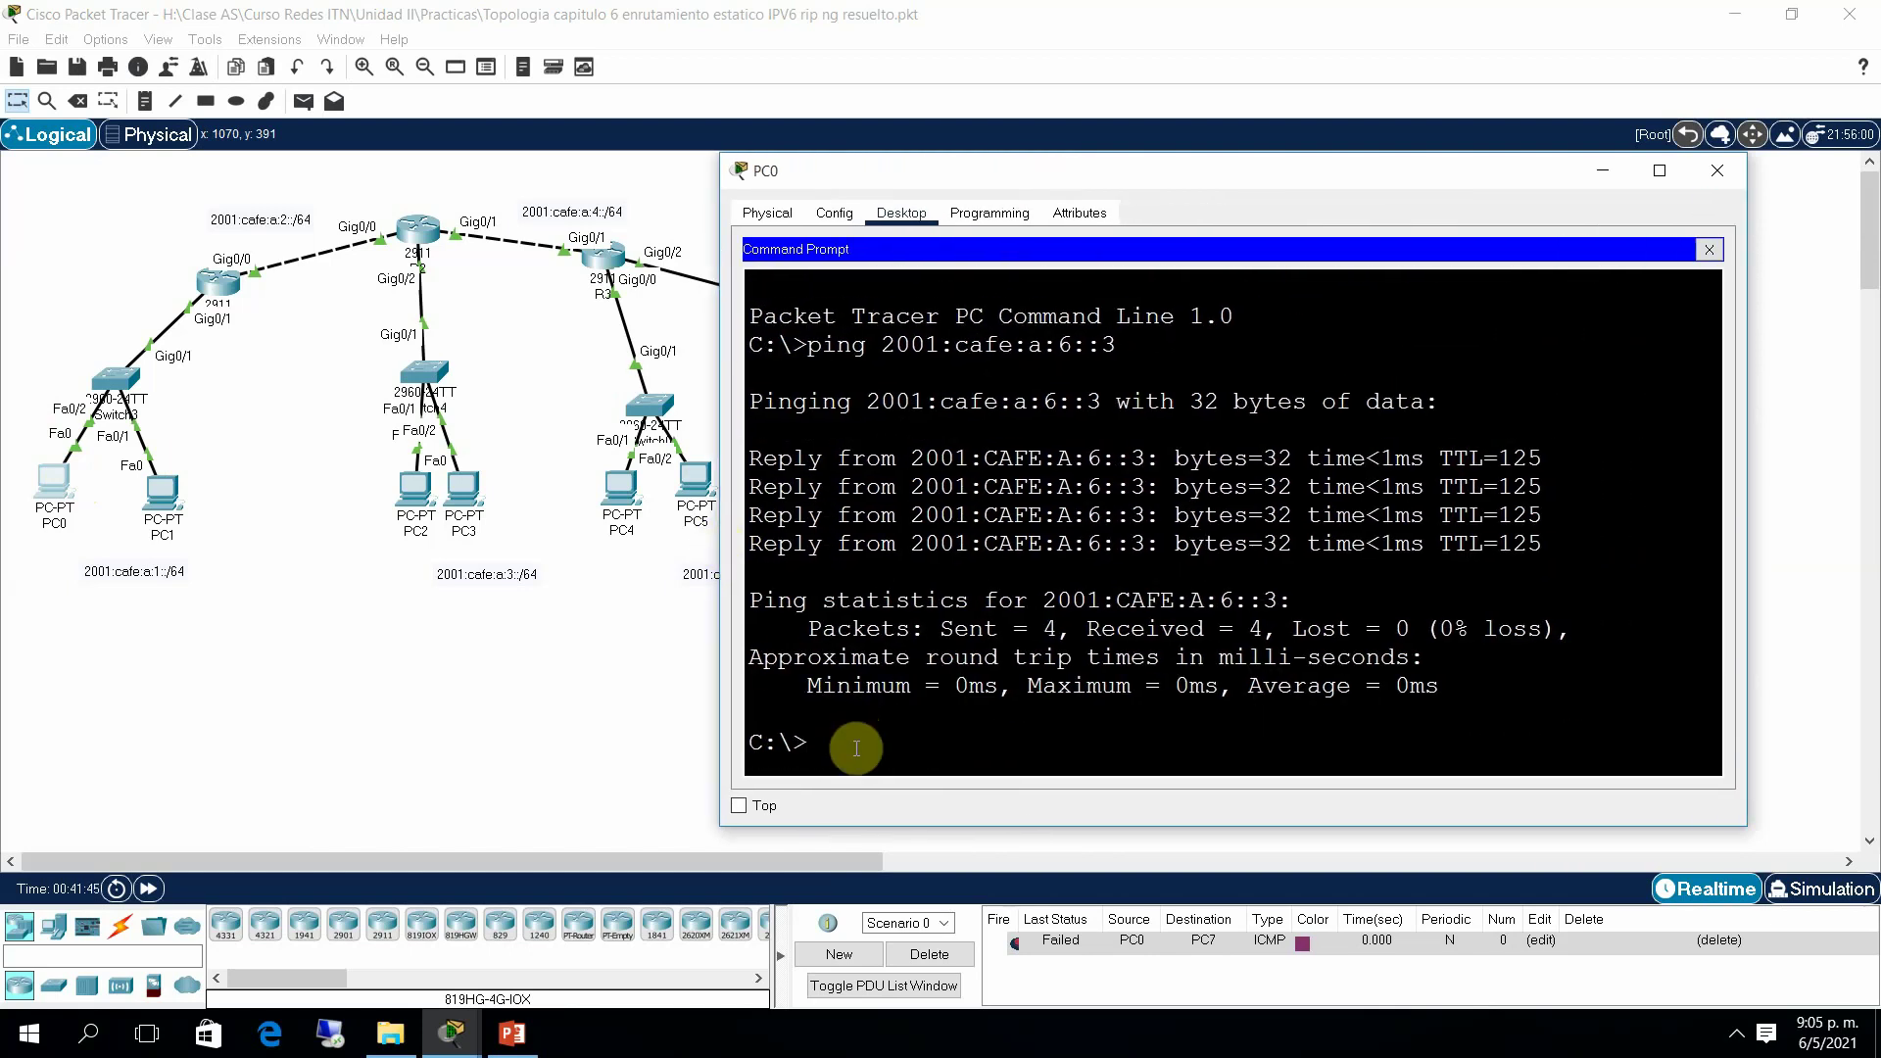
text(racert 2001:cafe:a:6::3)
key(Return)
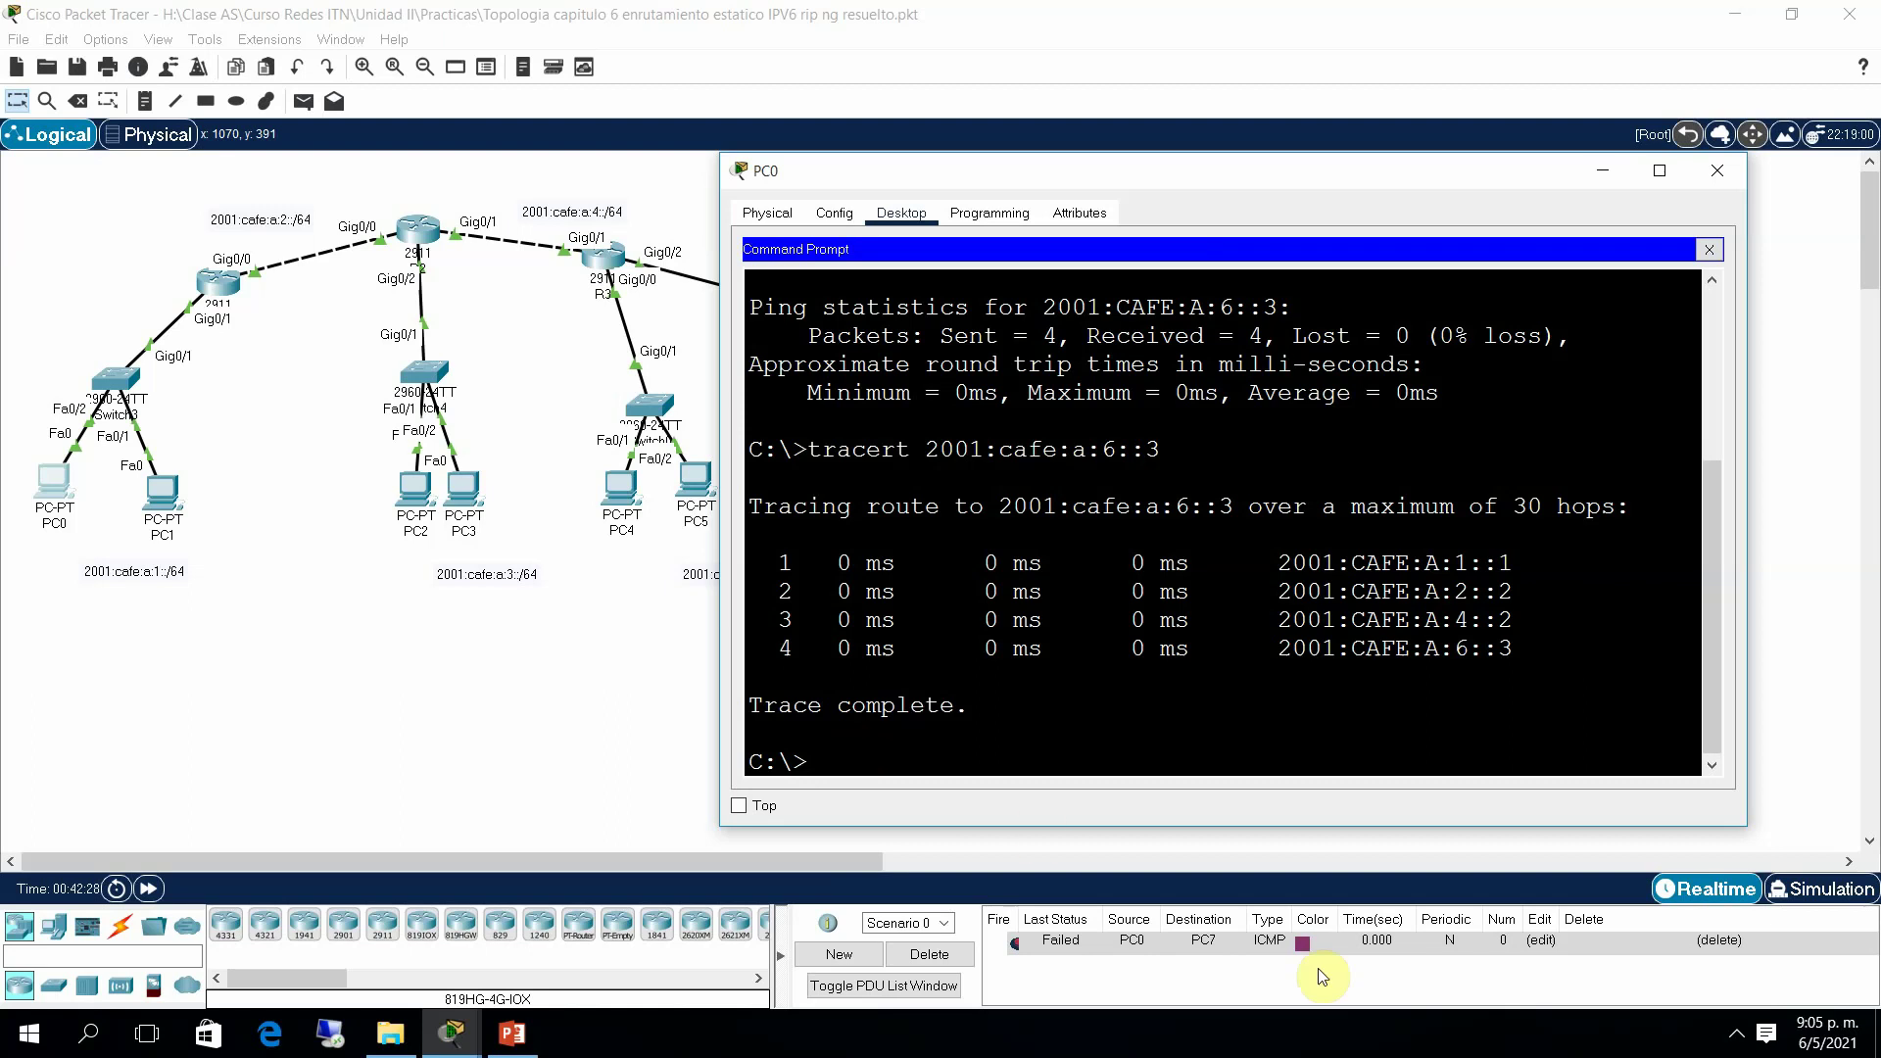
click(1736, 1034)
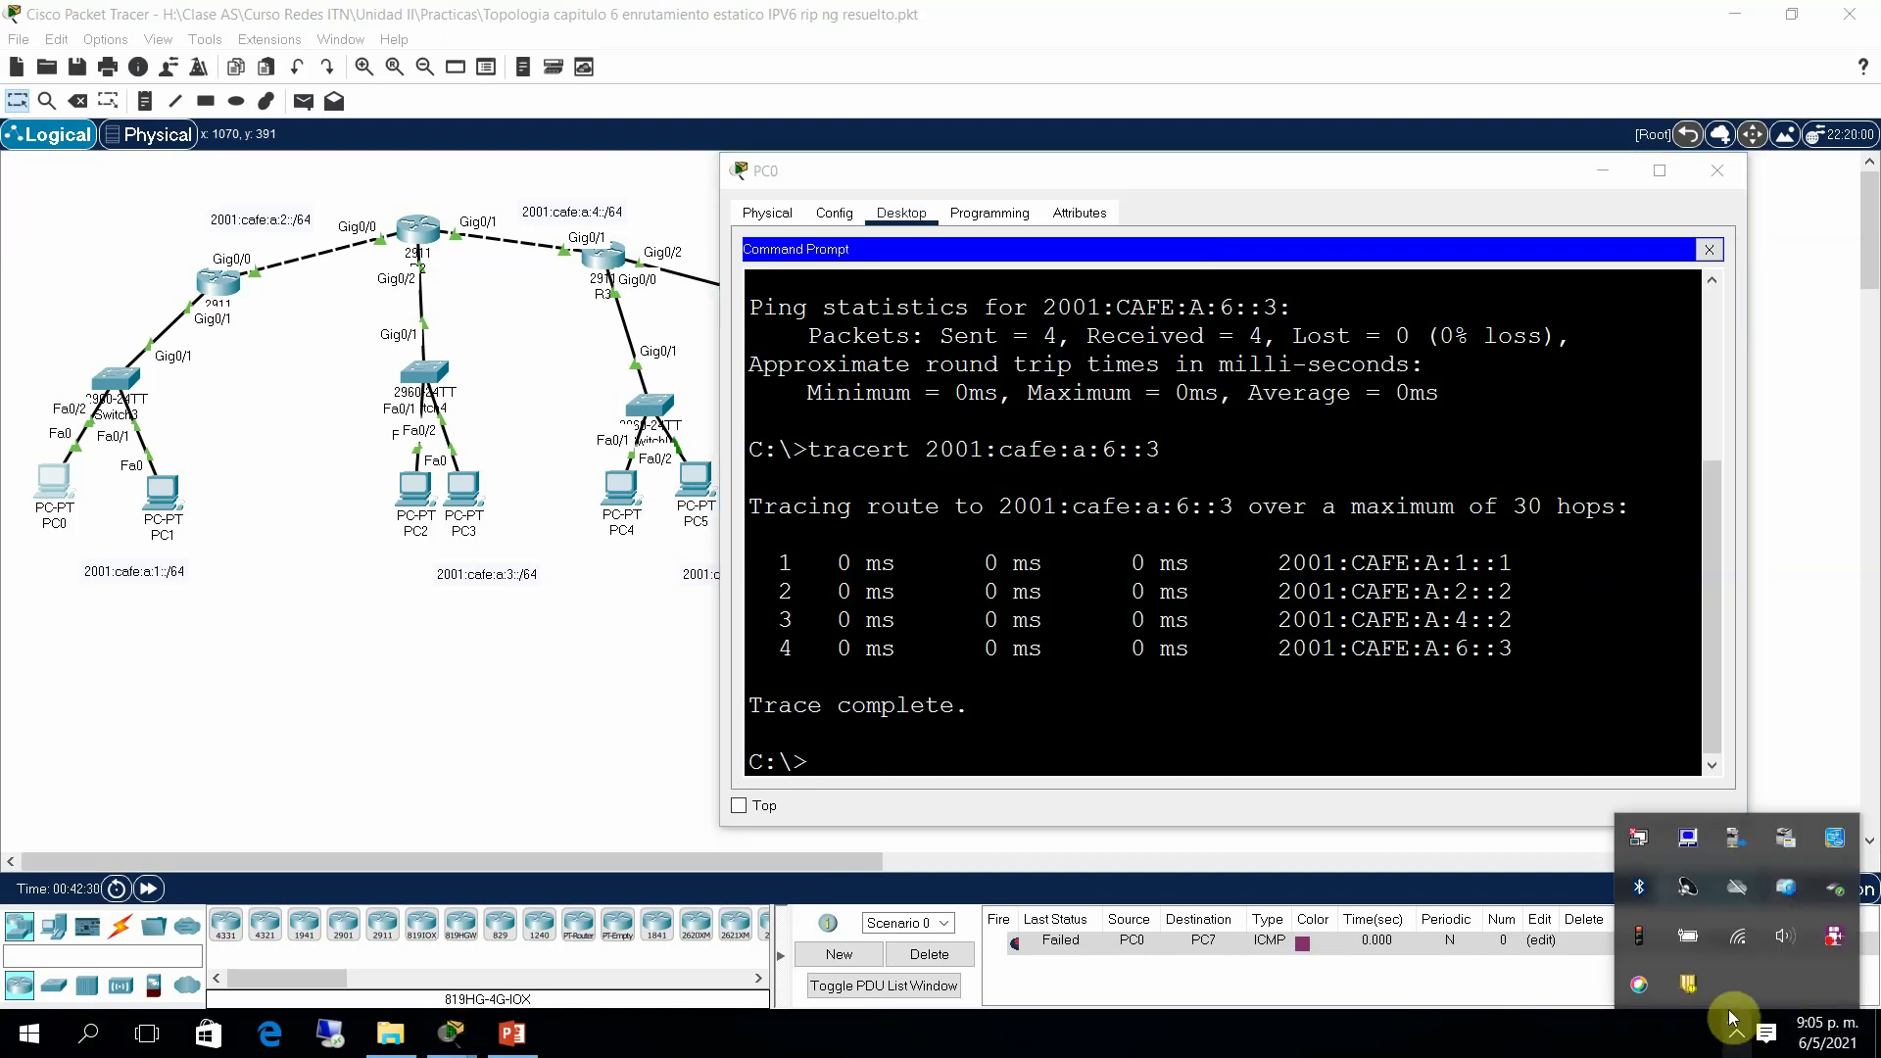
click(1834, 939)
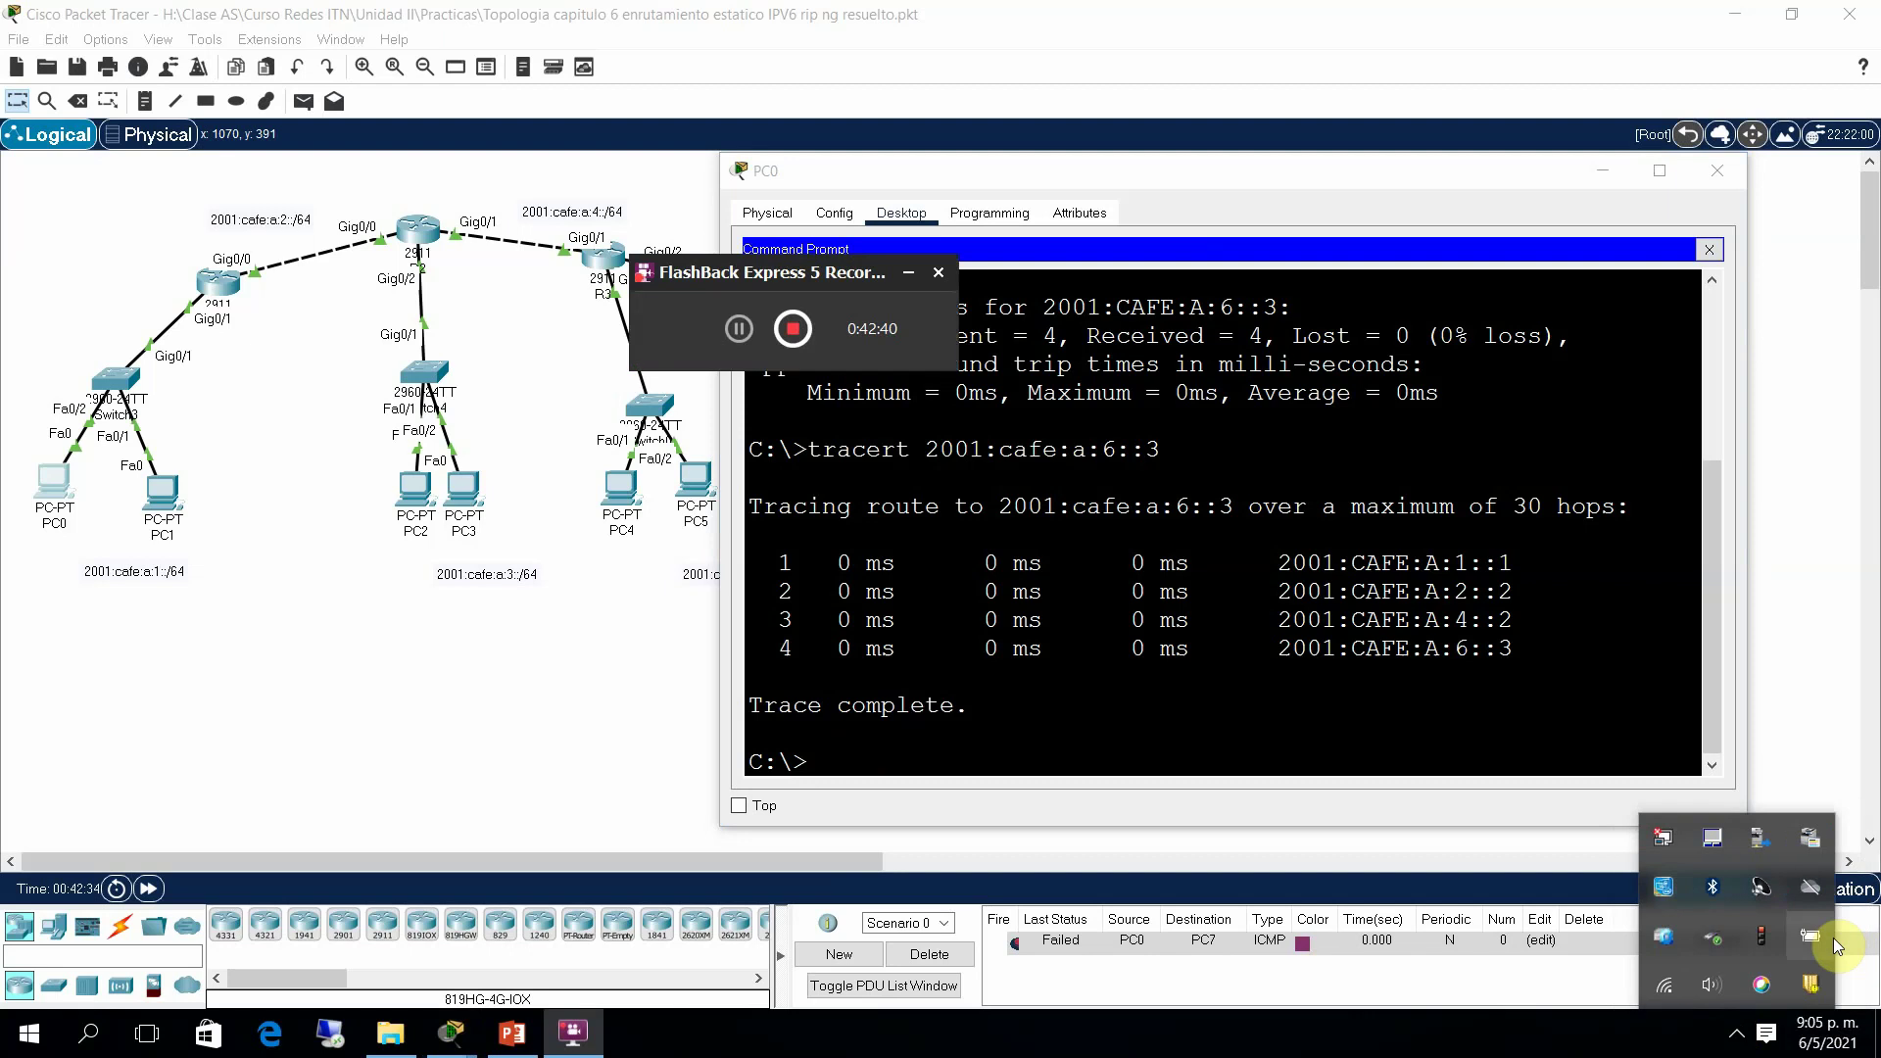